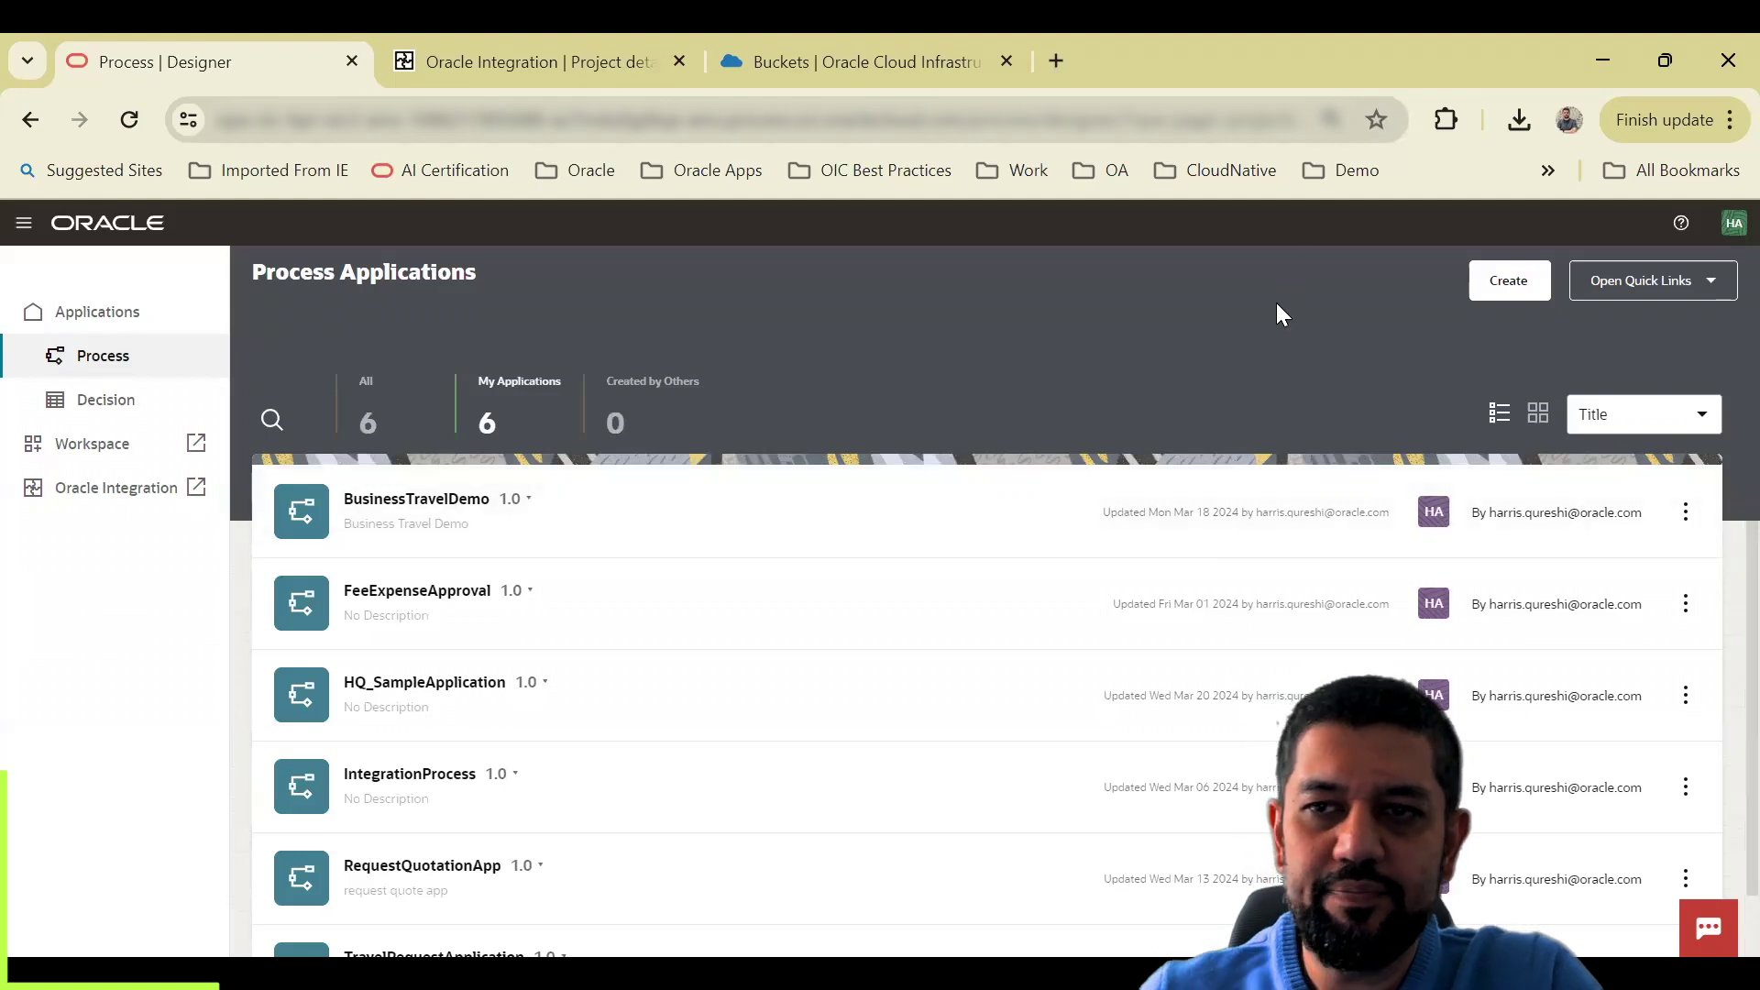
Step: Create a process application titled HQ_FileManagerDemo, keeping version tag 1.0
click(1507, 290)
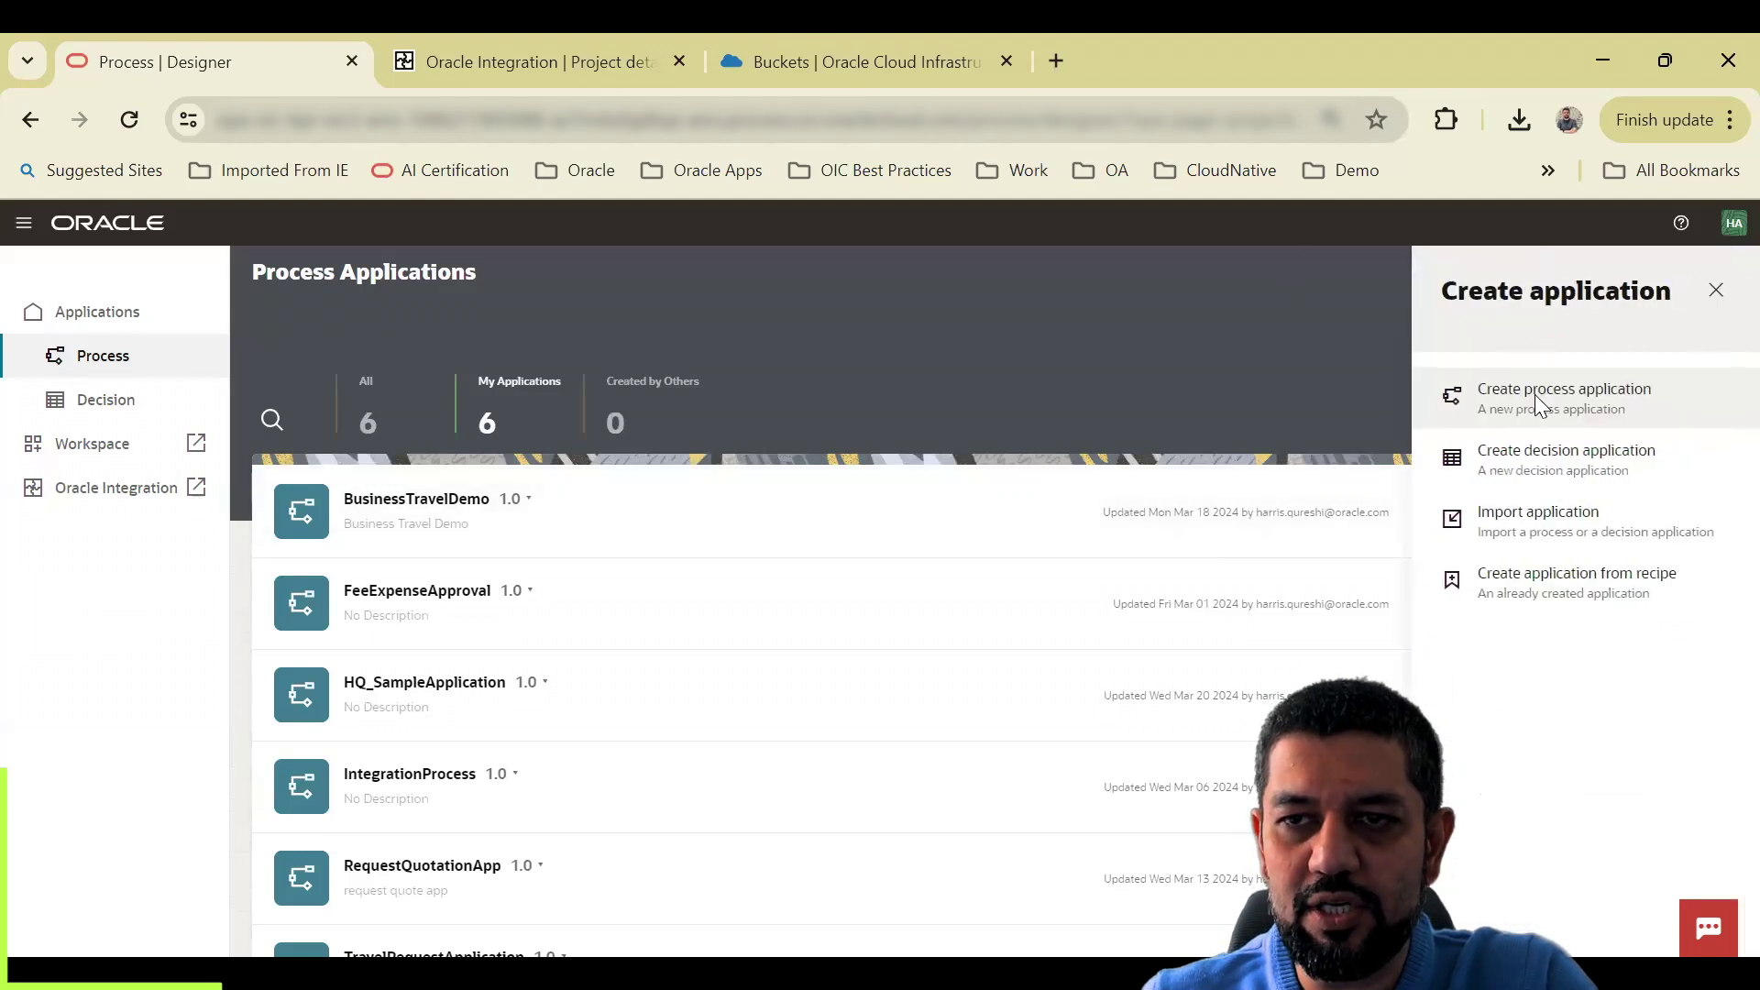
click(1536, 394)
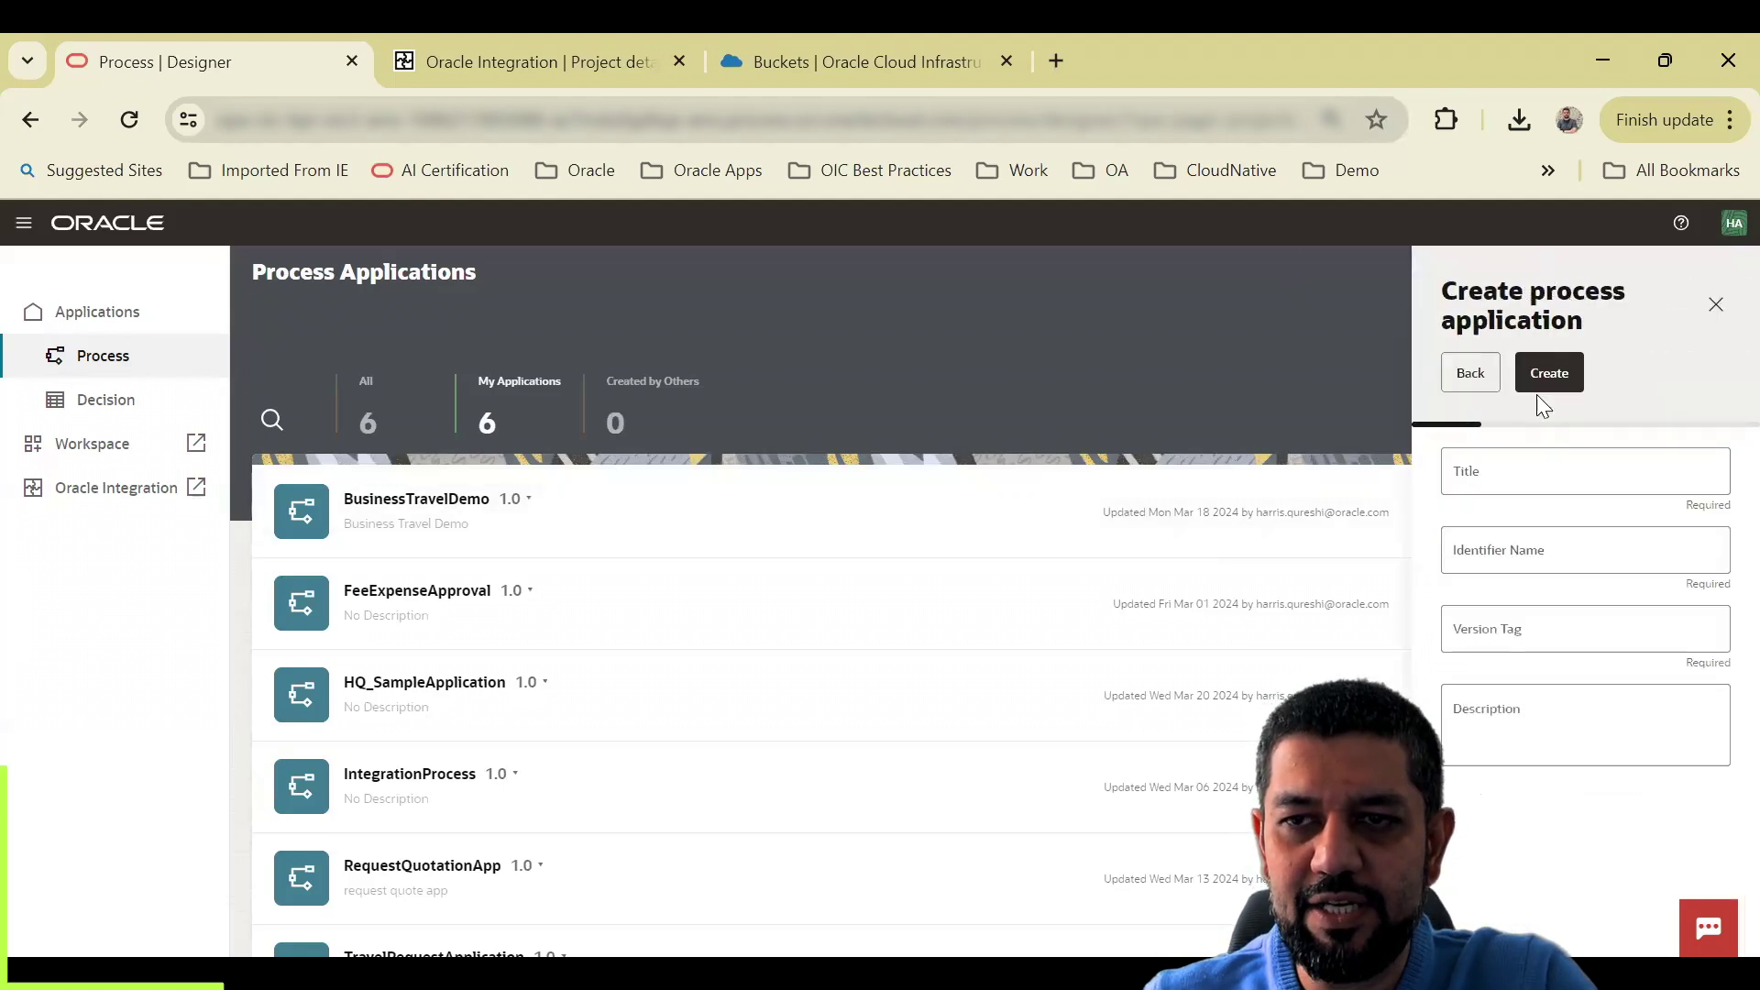
click(1532, 473)
text(MyApplication)
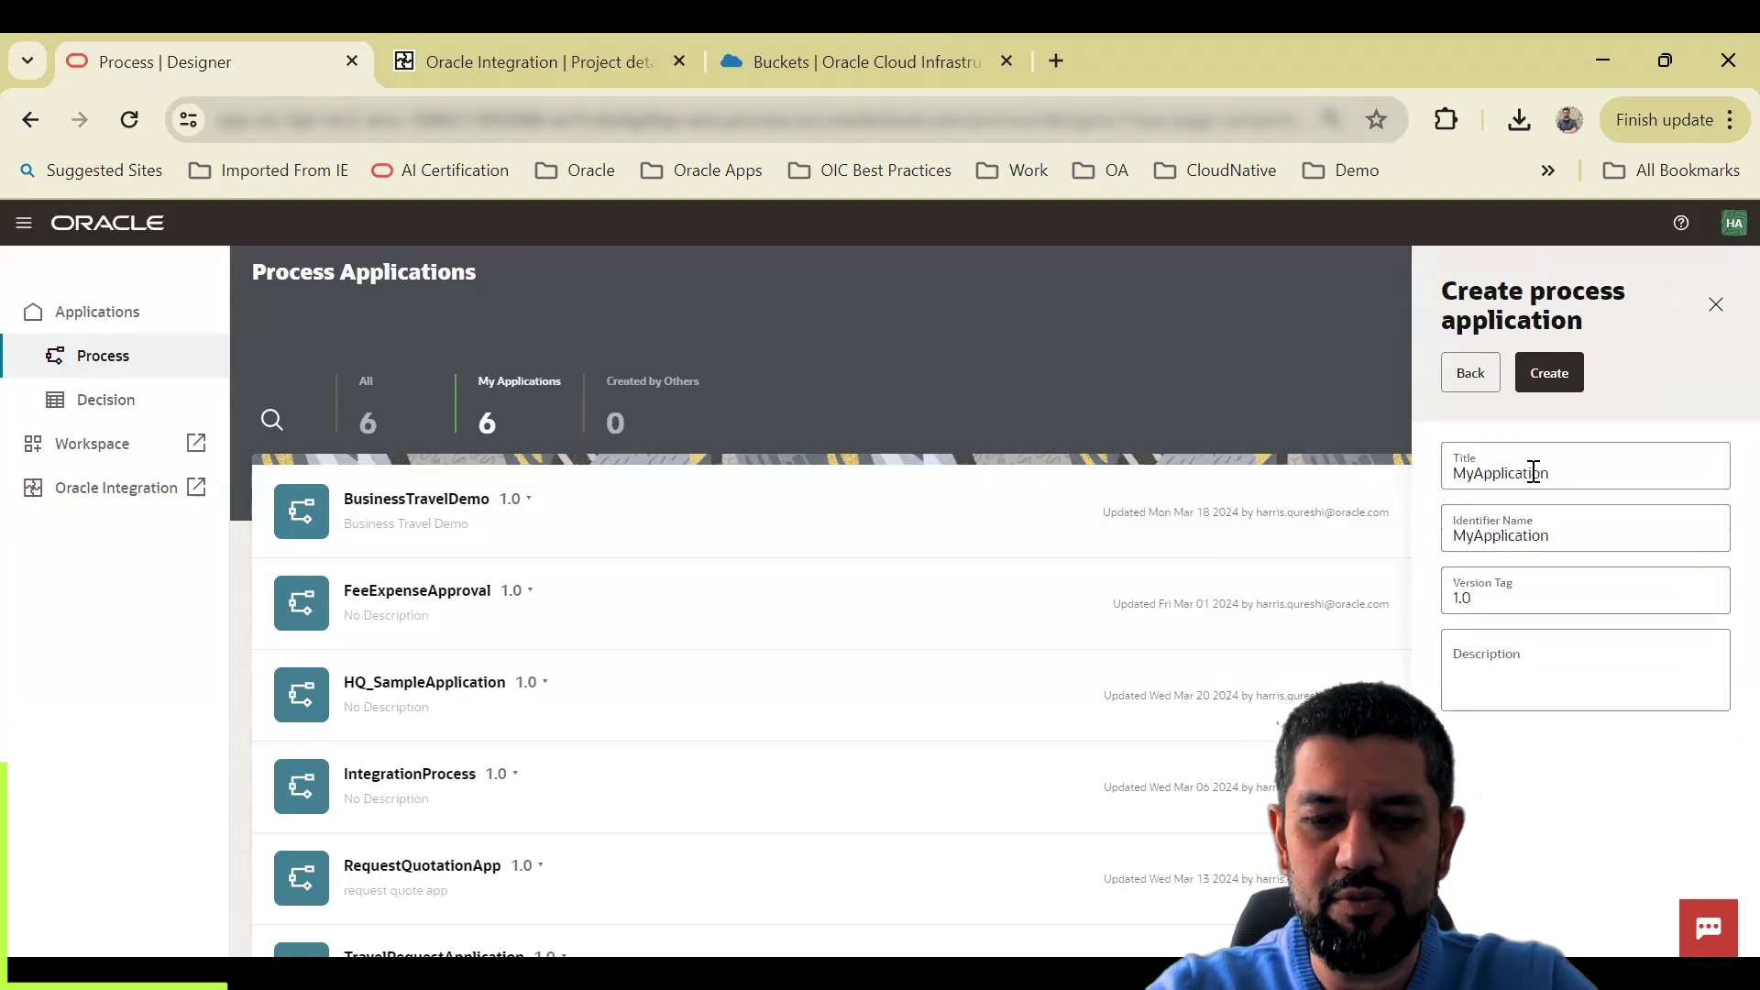
double_click(1564, 469)
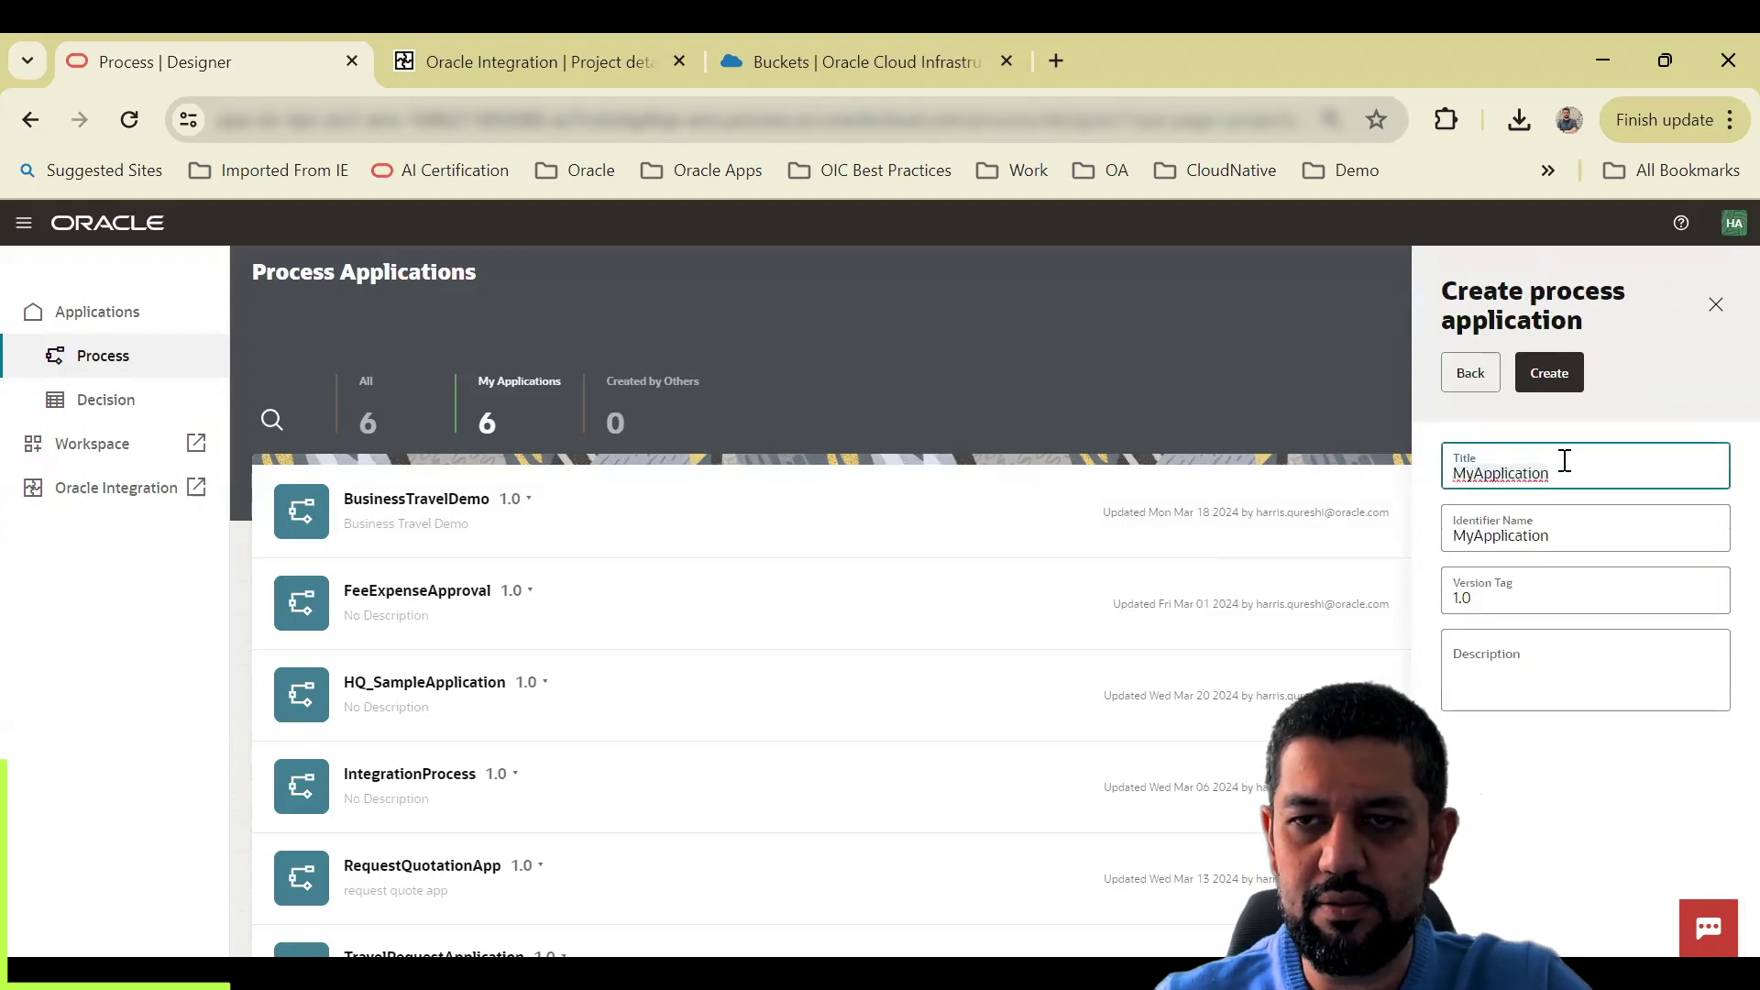
text(HQ_Fi)
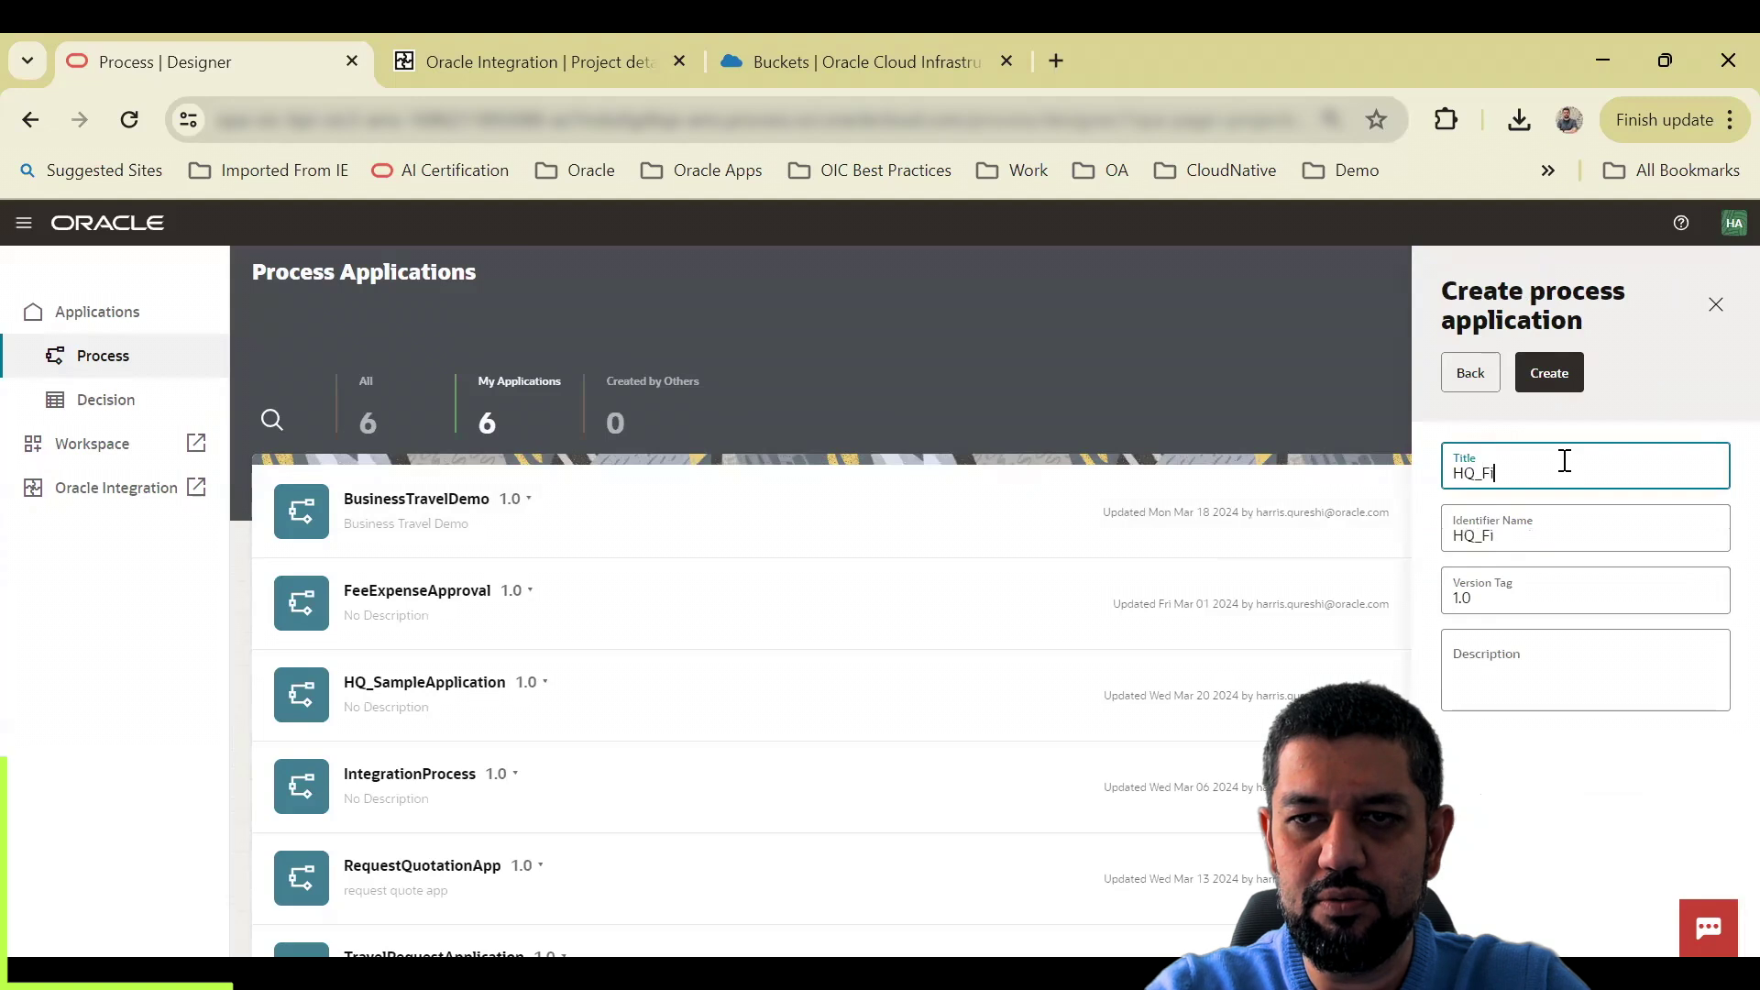
text(leManagerD)
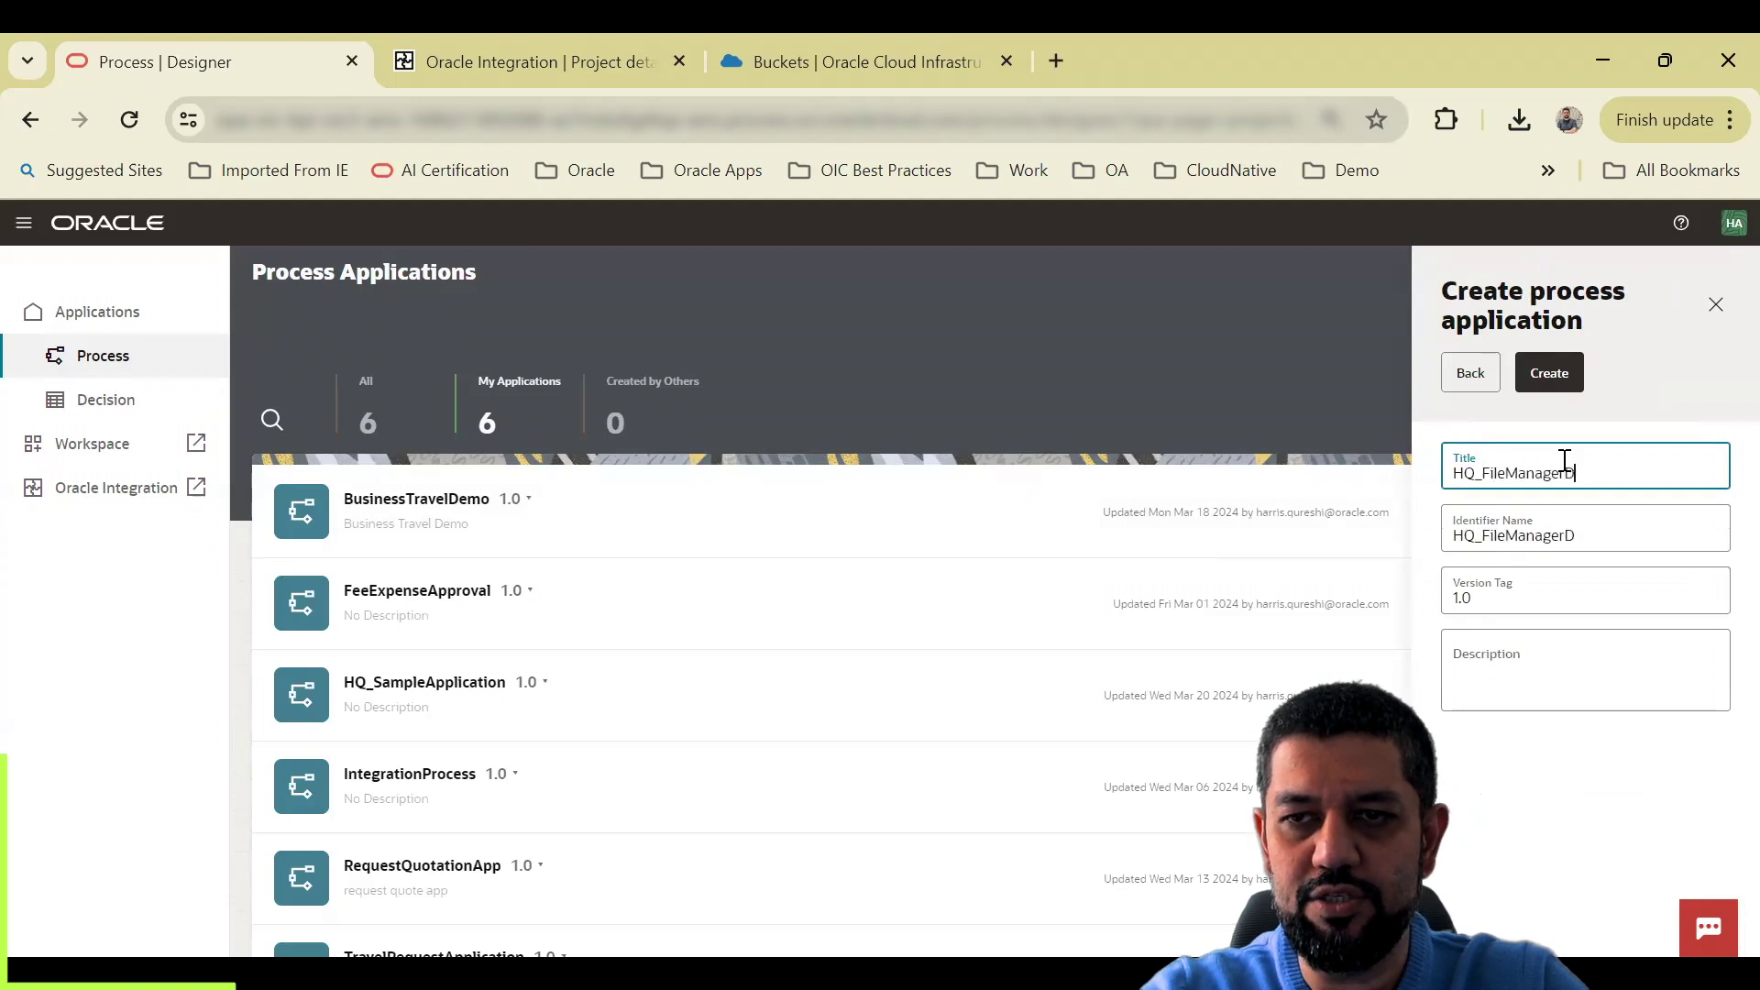
text(emo)
click(1566, 389)
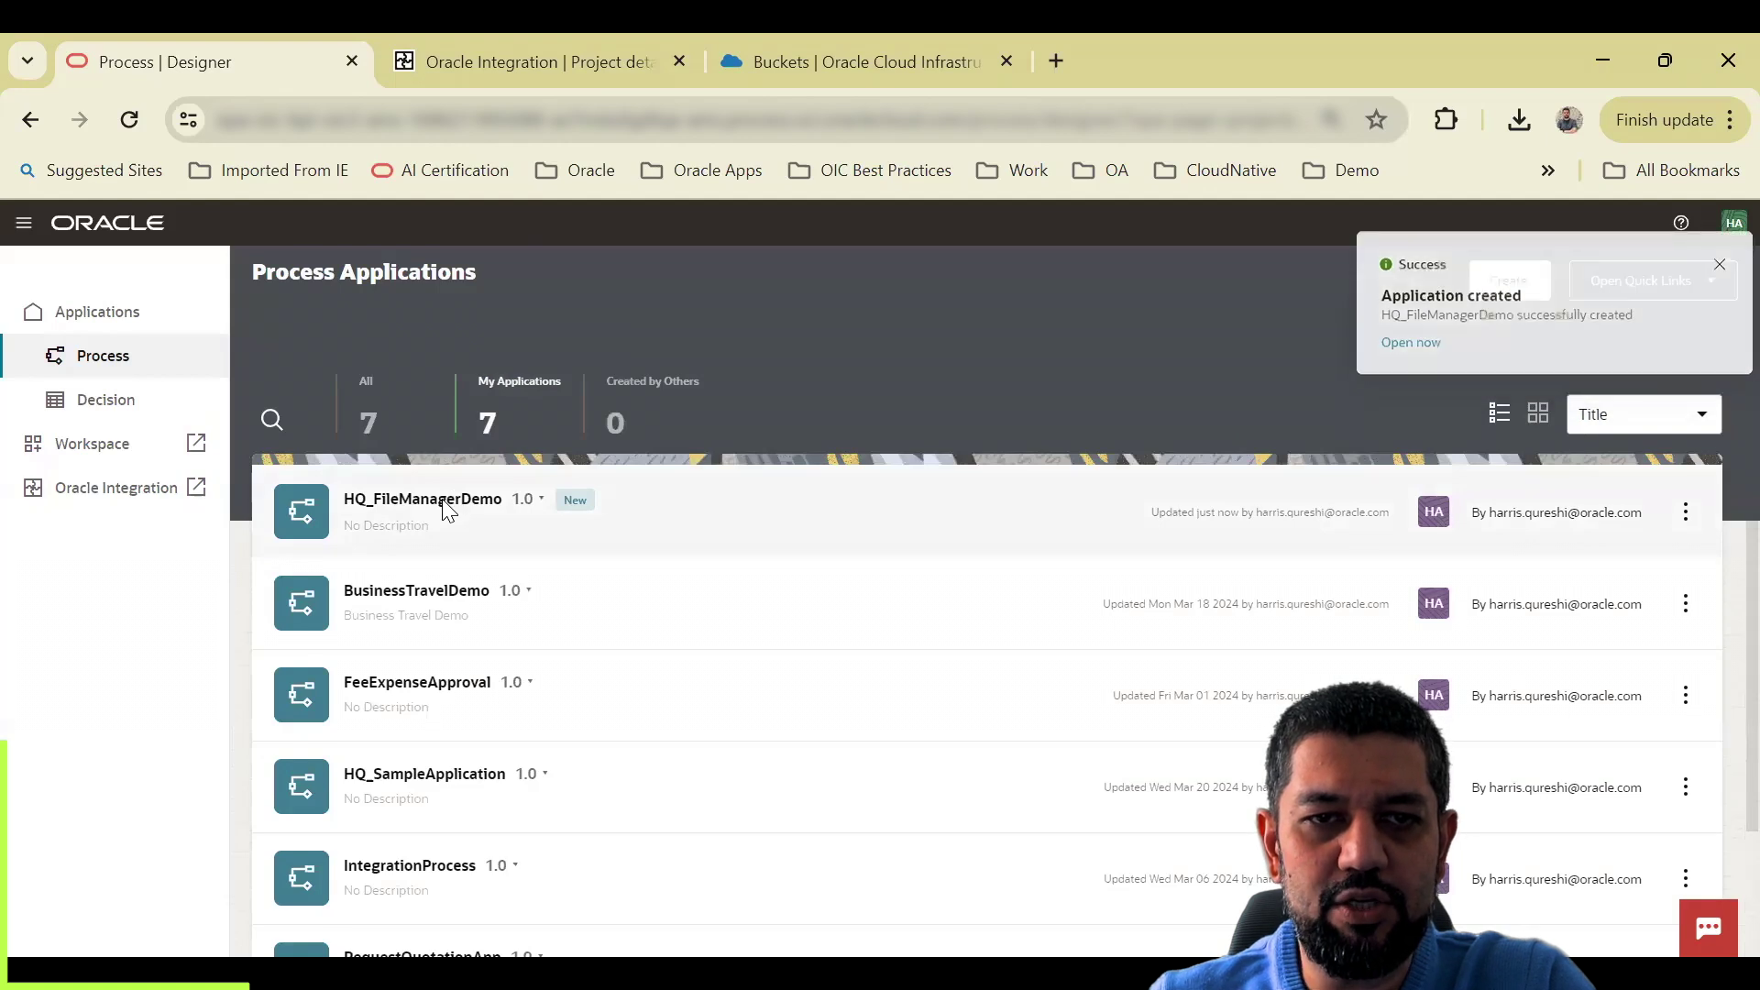
Step: Open the HQ_FileManagerDemo application and create a Web Form UI component titled SampleWebForm
click(677, 501)
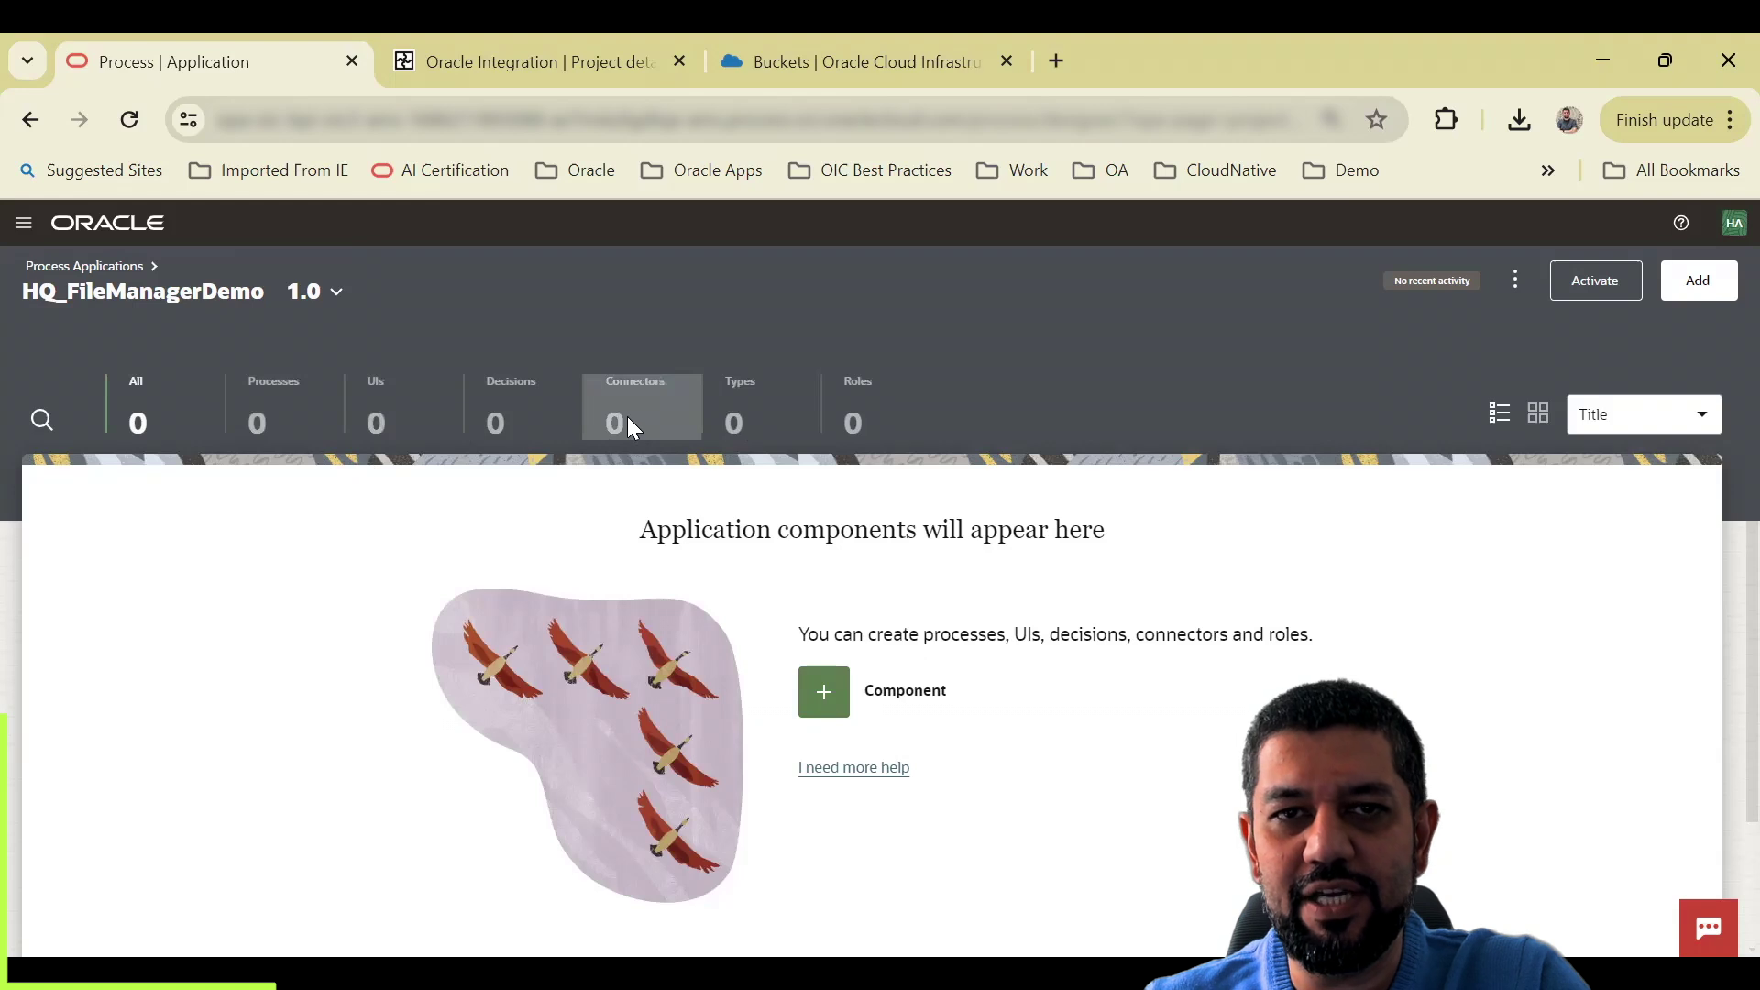
click(386, 417)
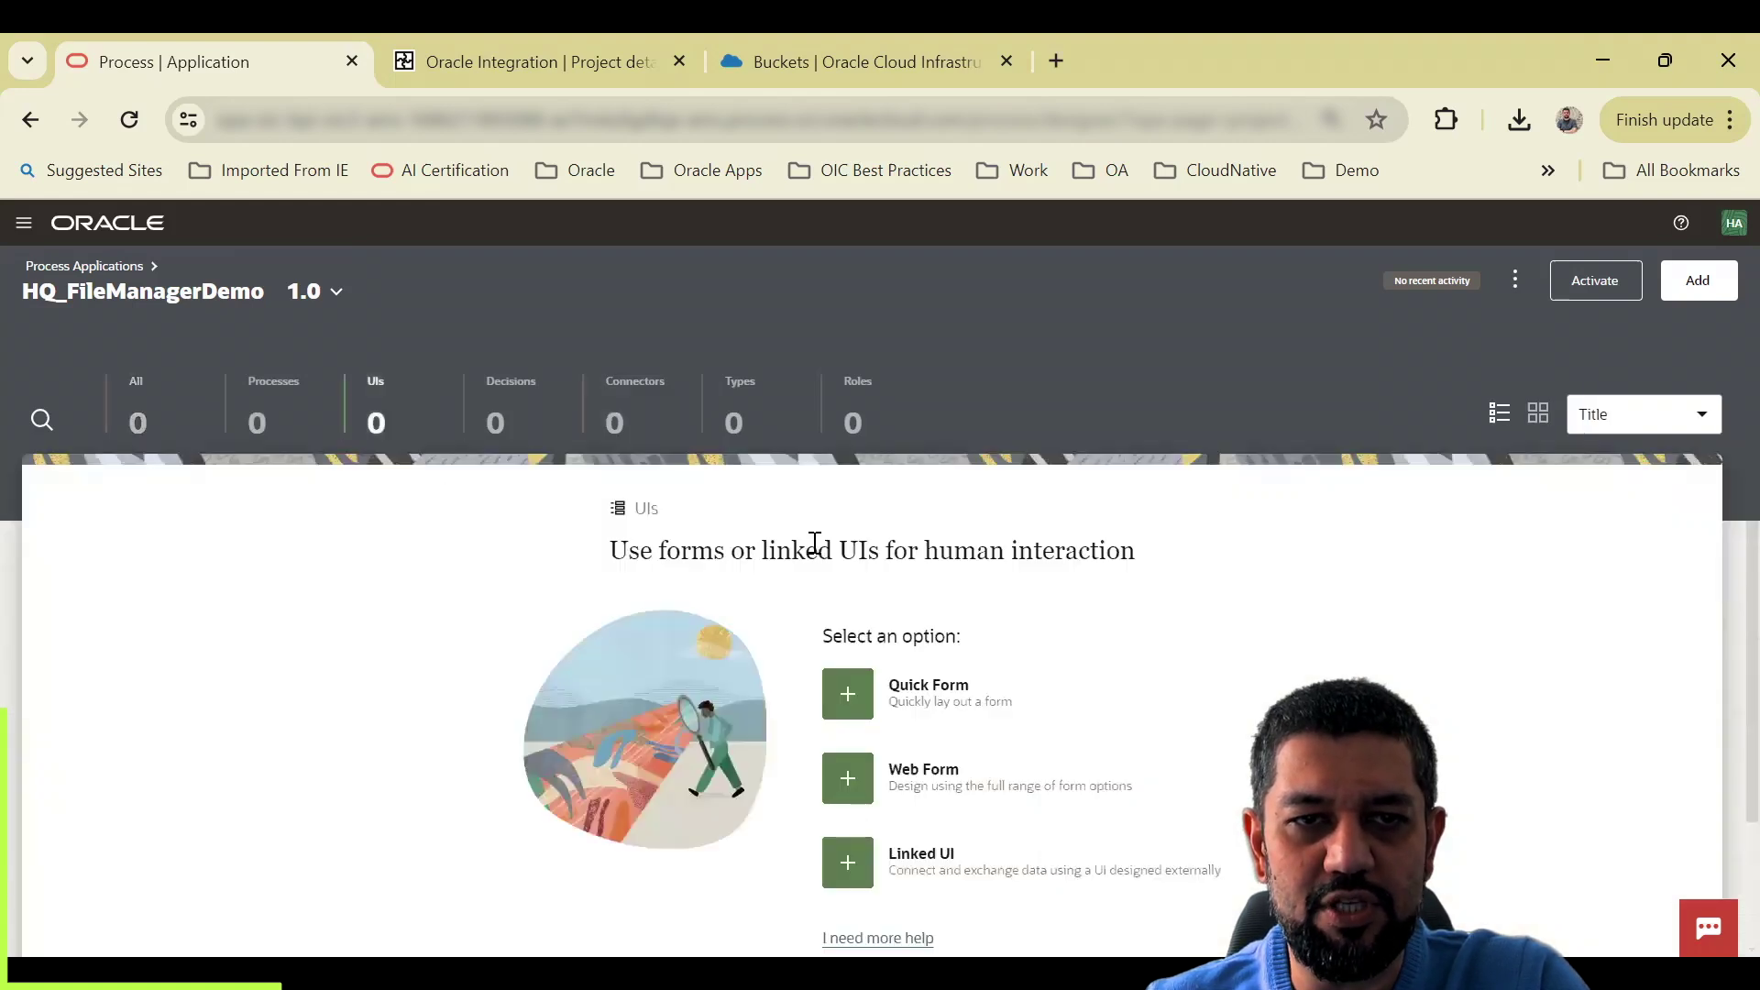
click(845, 781)
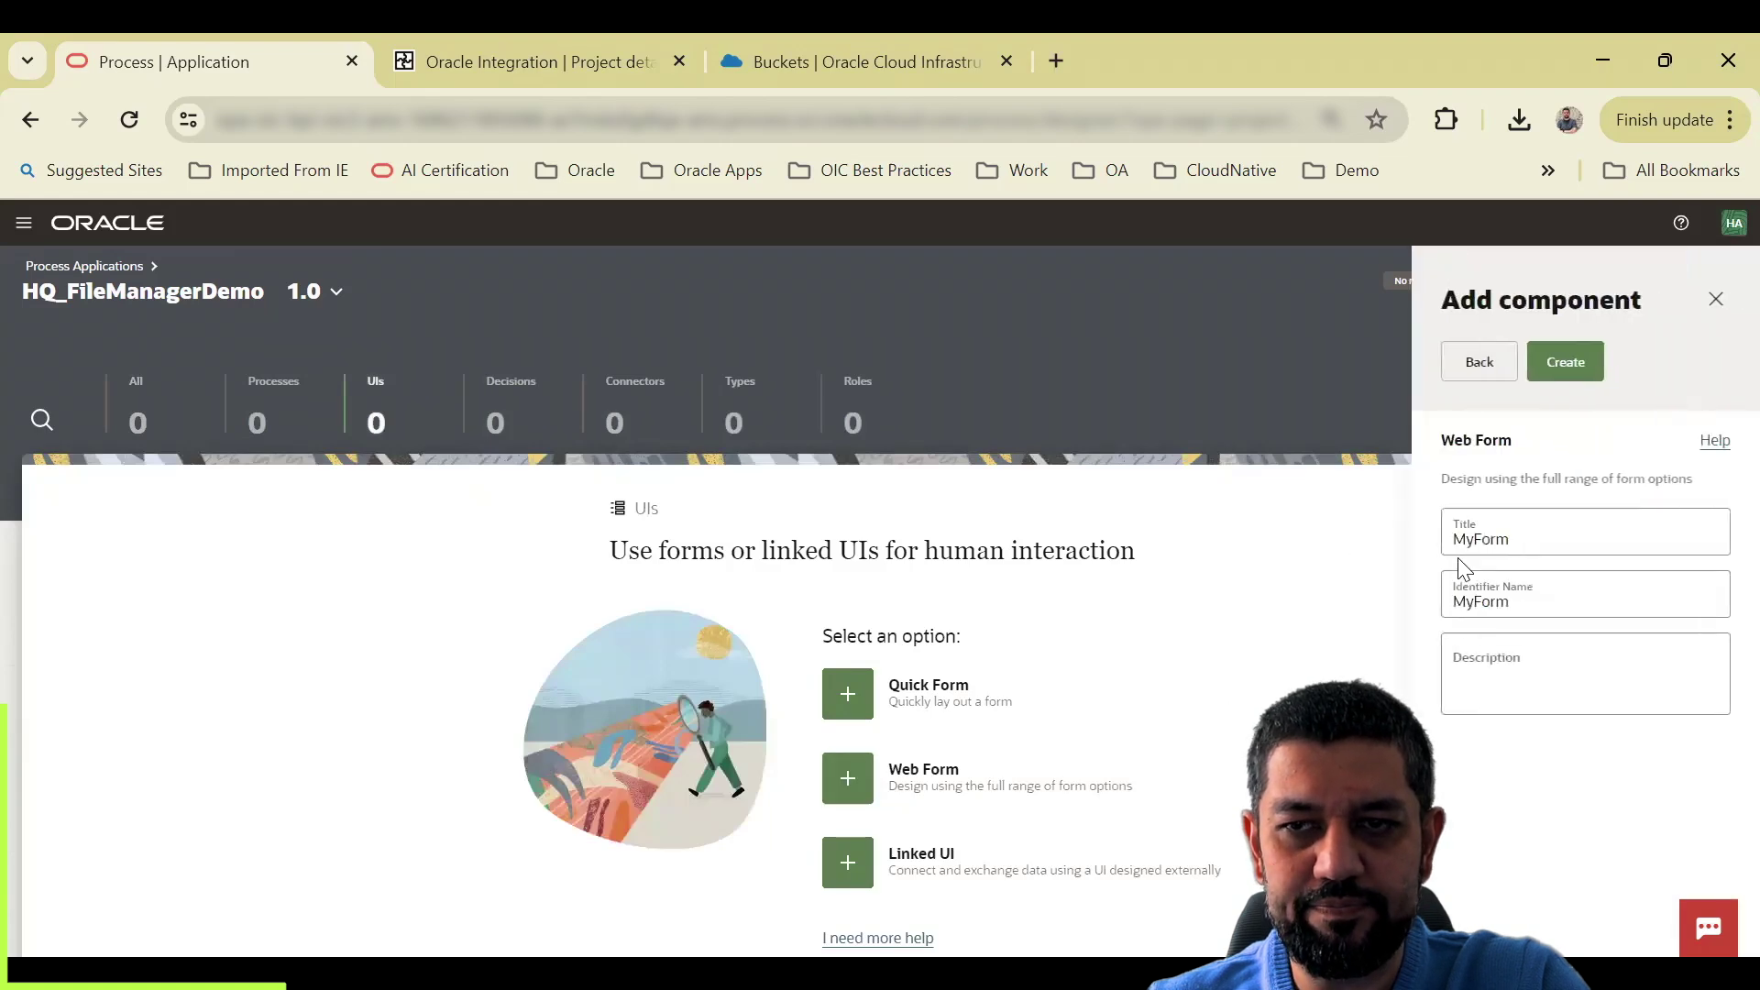
click(1527, 543)
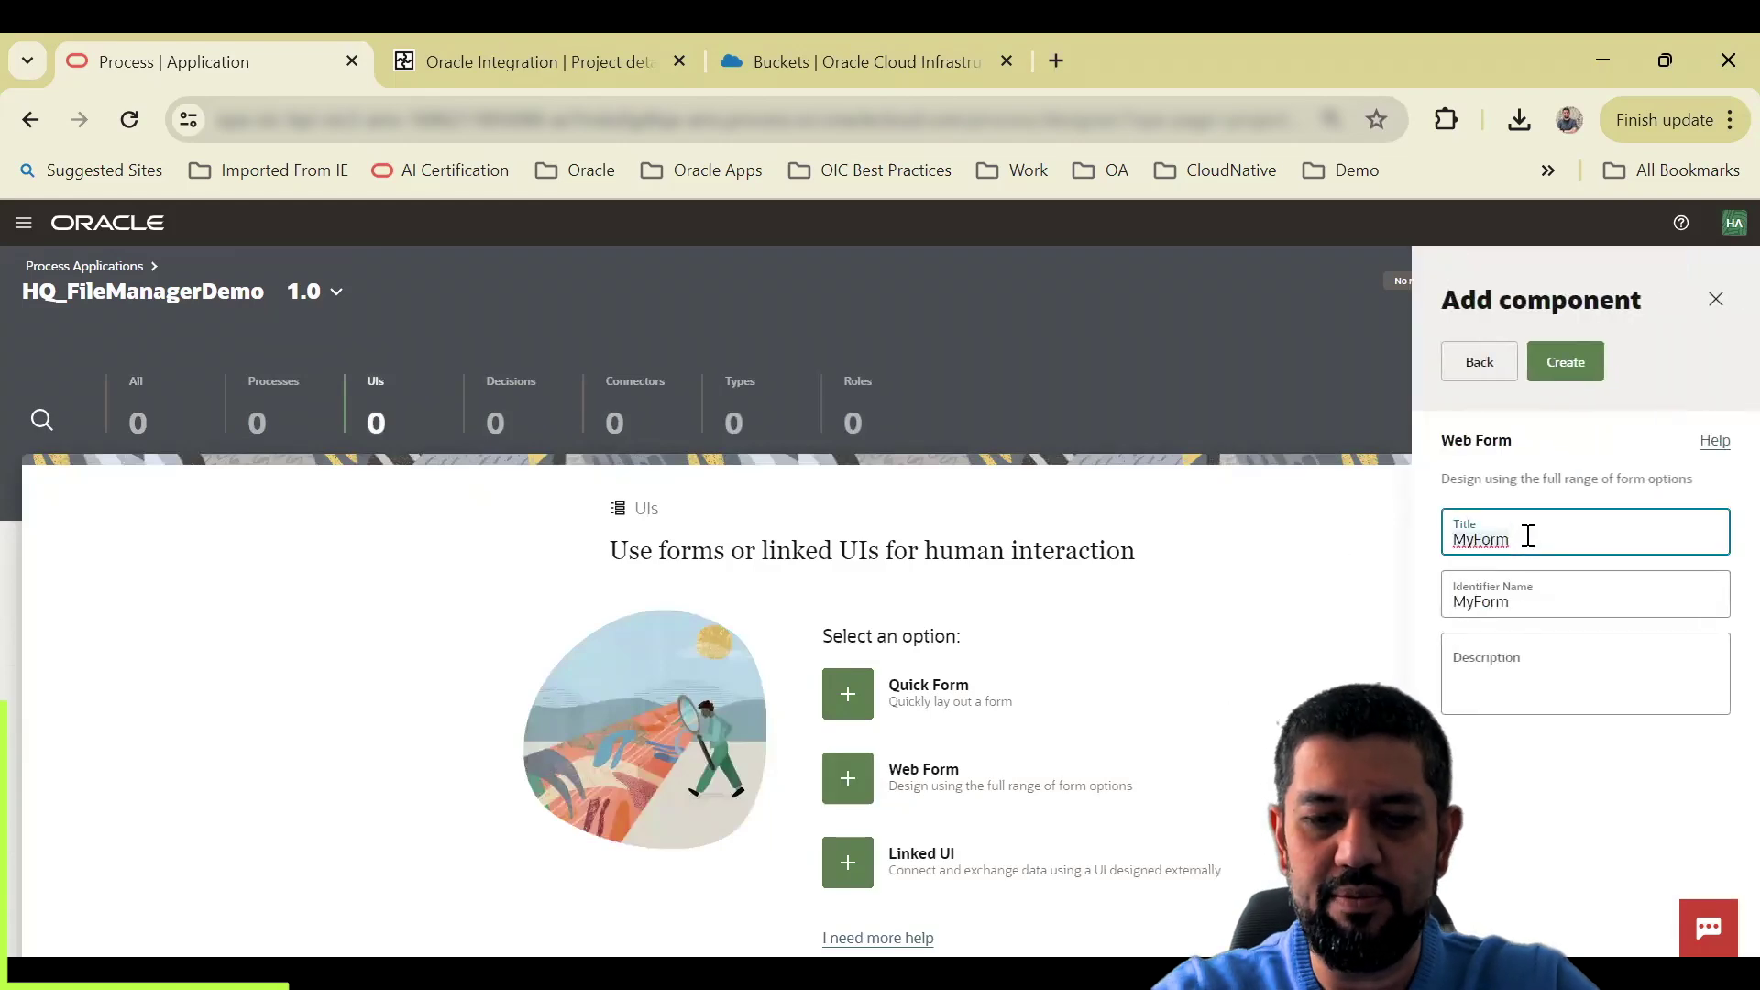
text(Sm)
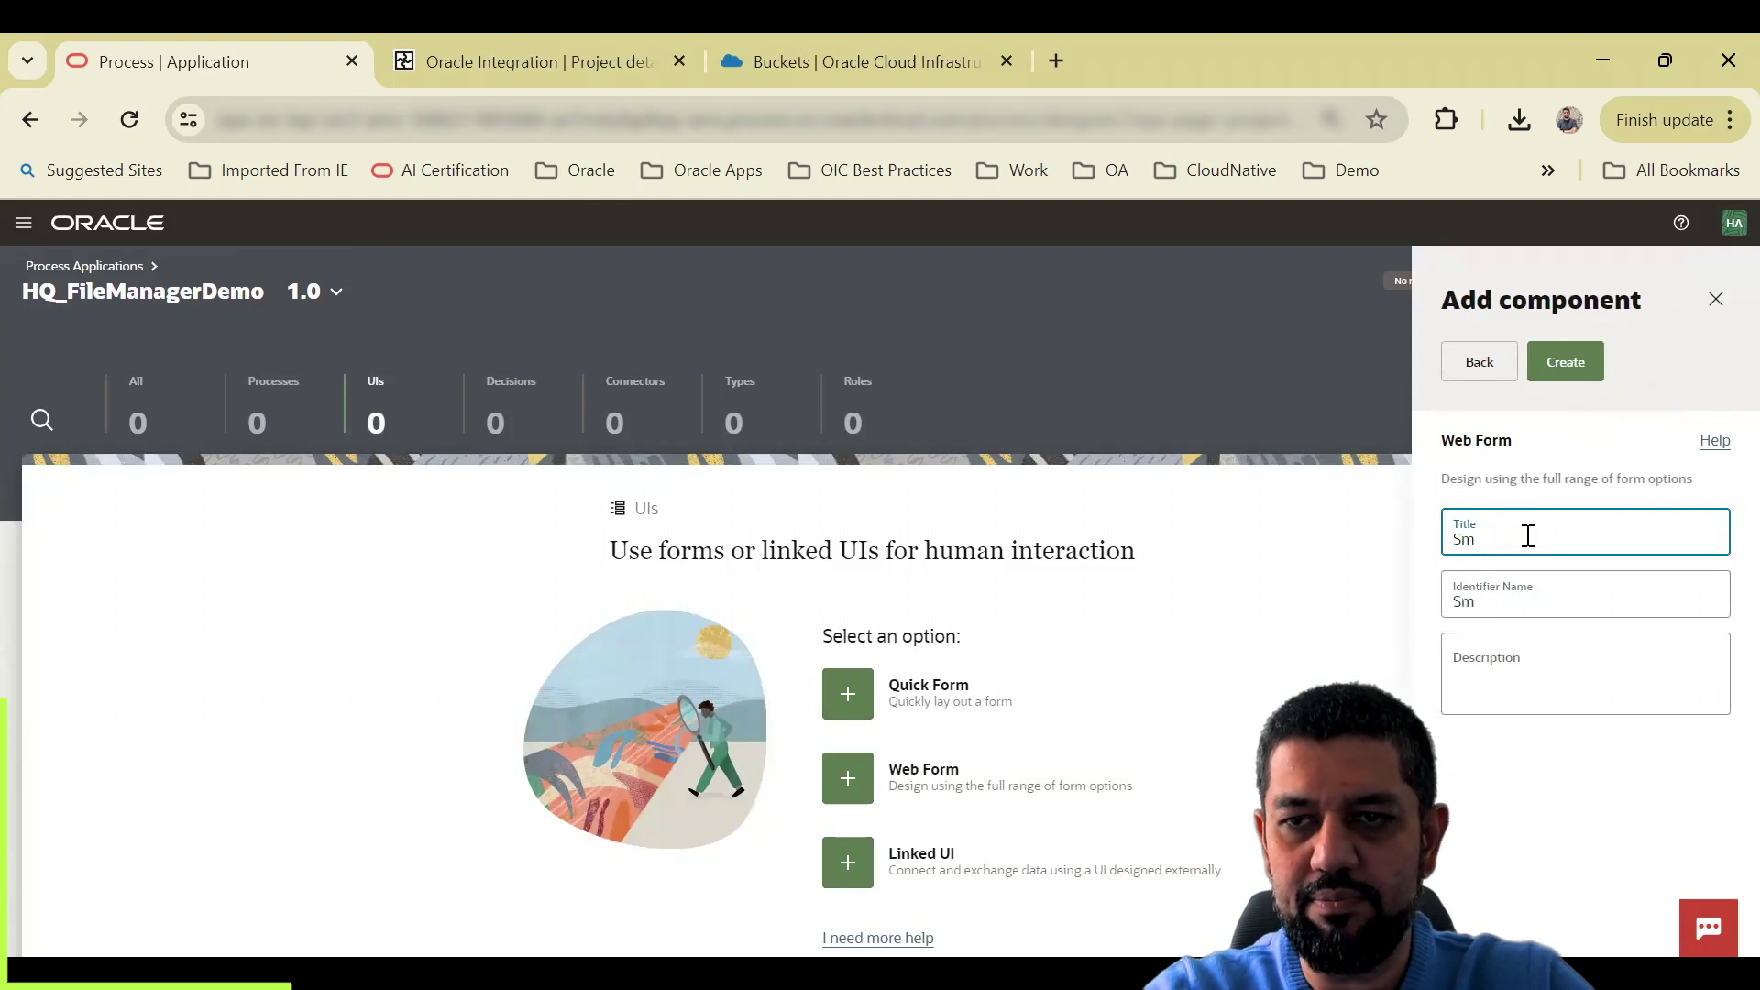
text(aoke)
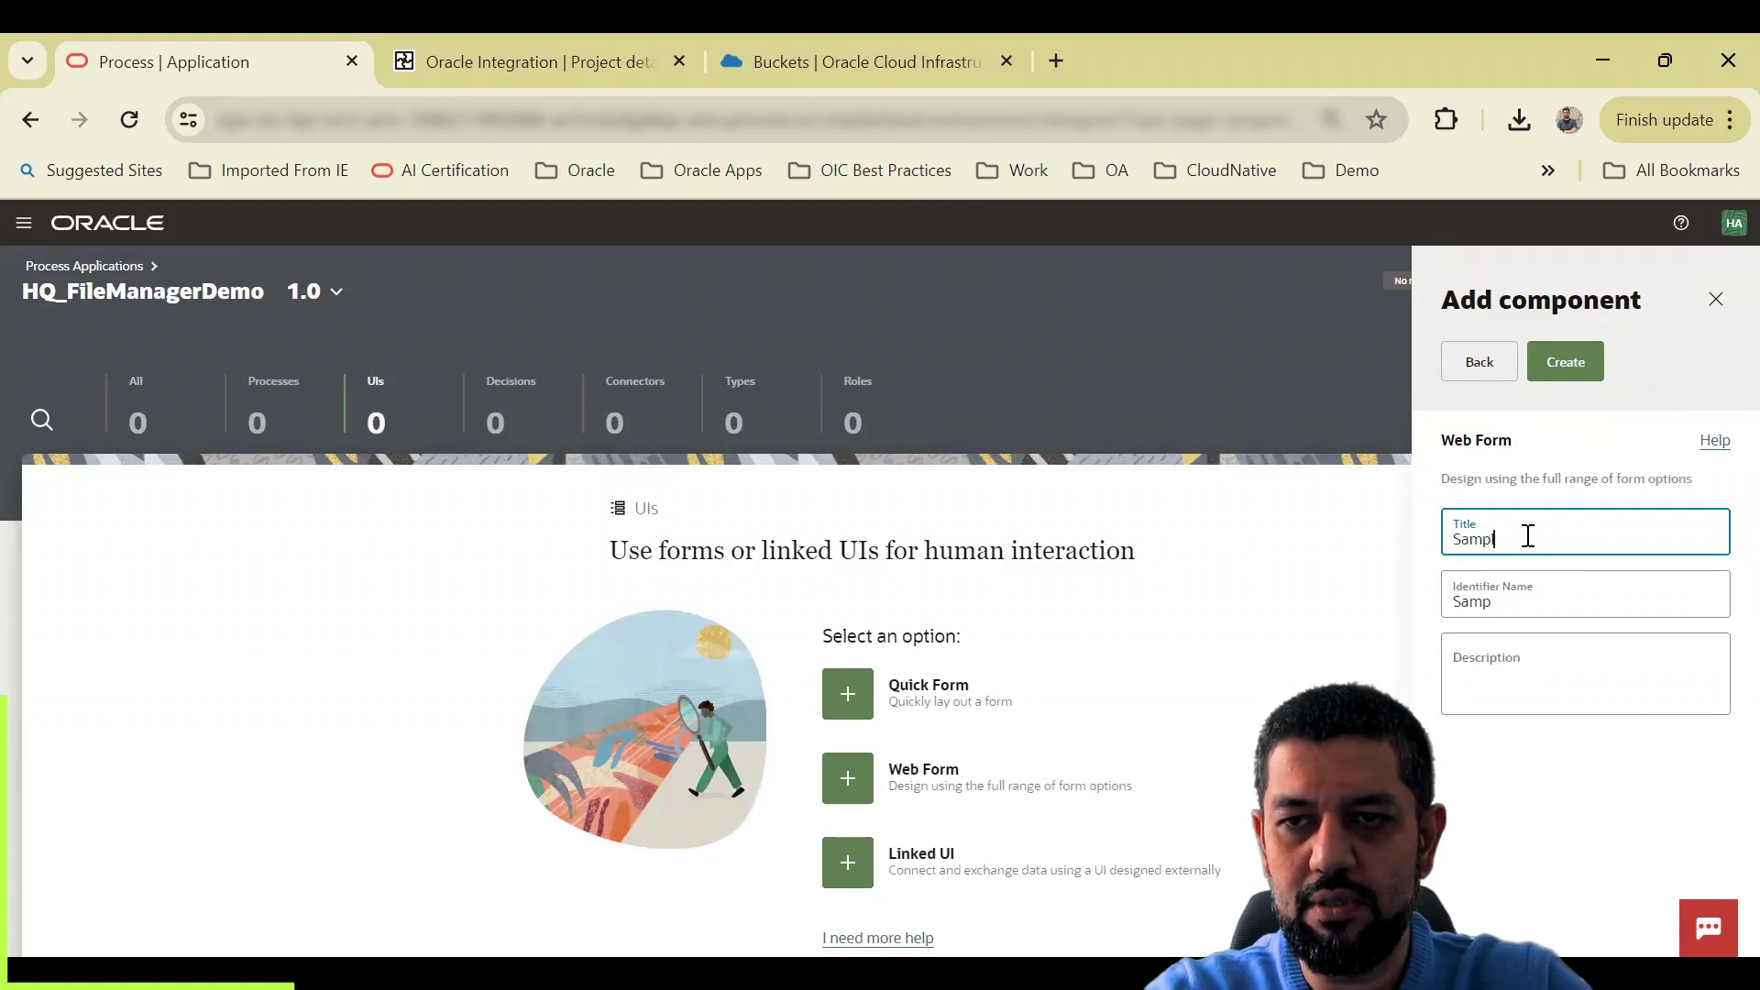
text(WebFo)
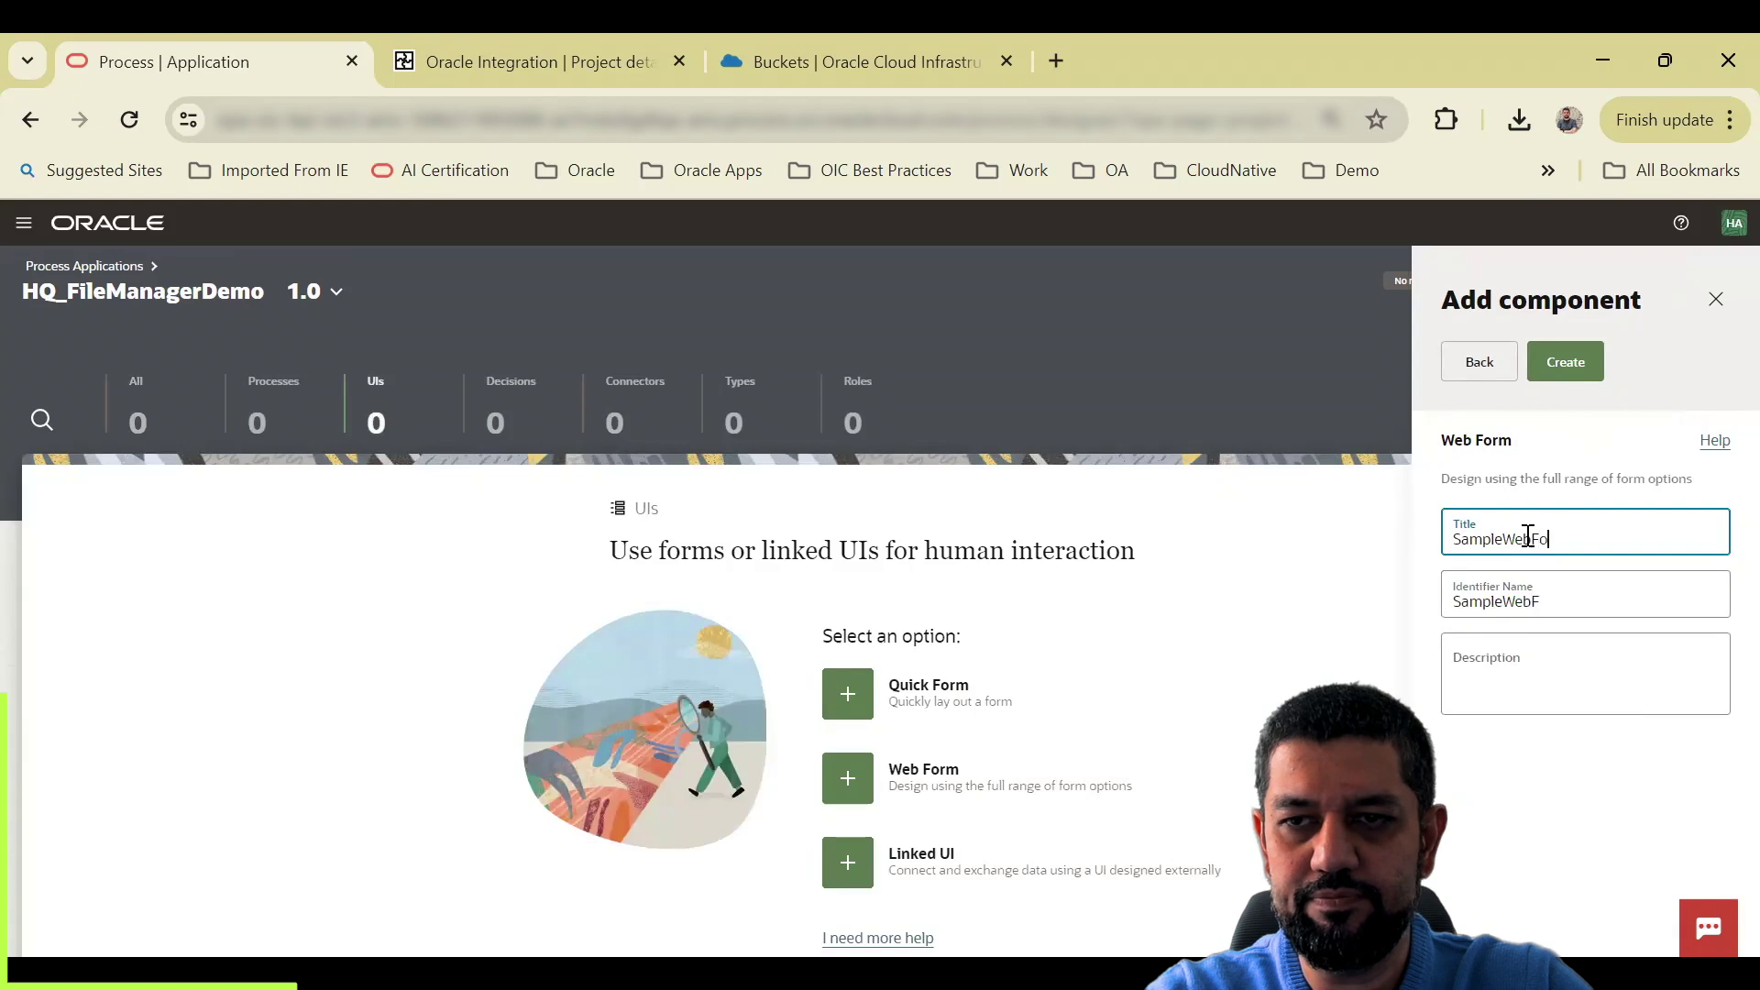
text(rm)
click(1571, 371)
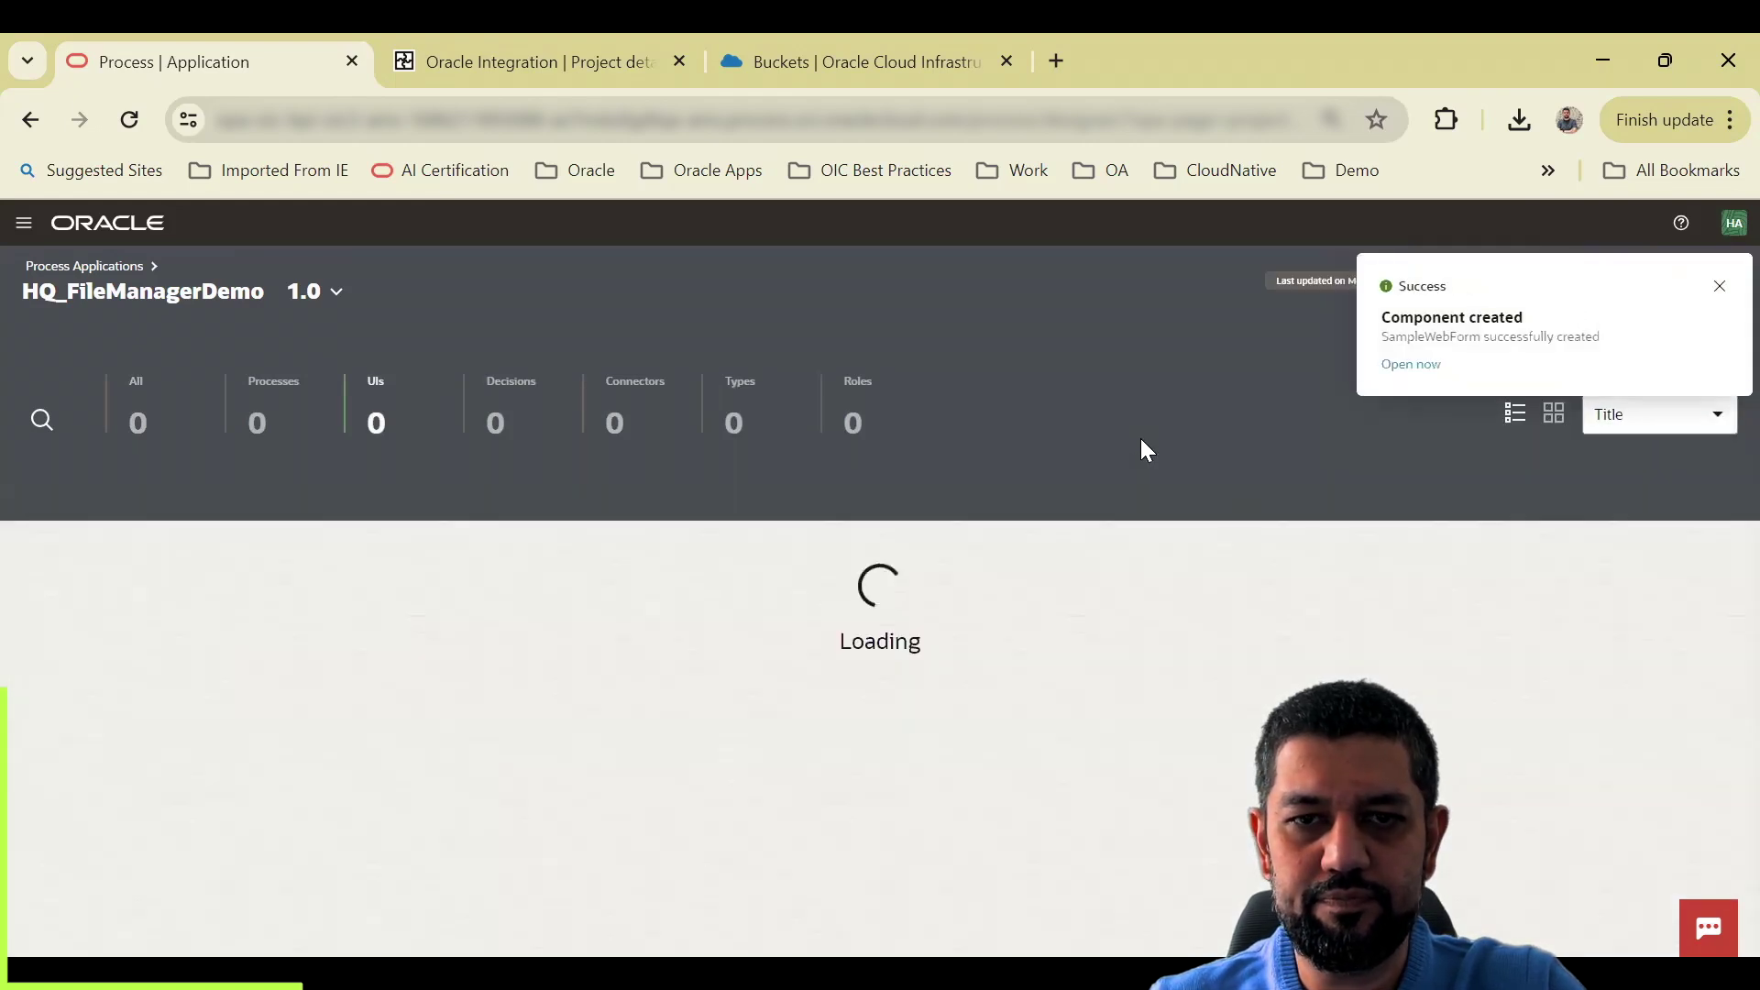
Step: Open SampleWebForm in the form editor and place a File Manager control on the empty canvas
click(181, 497)
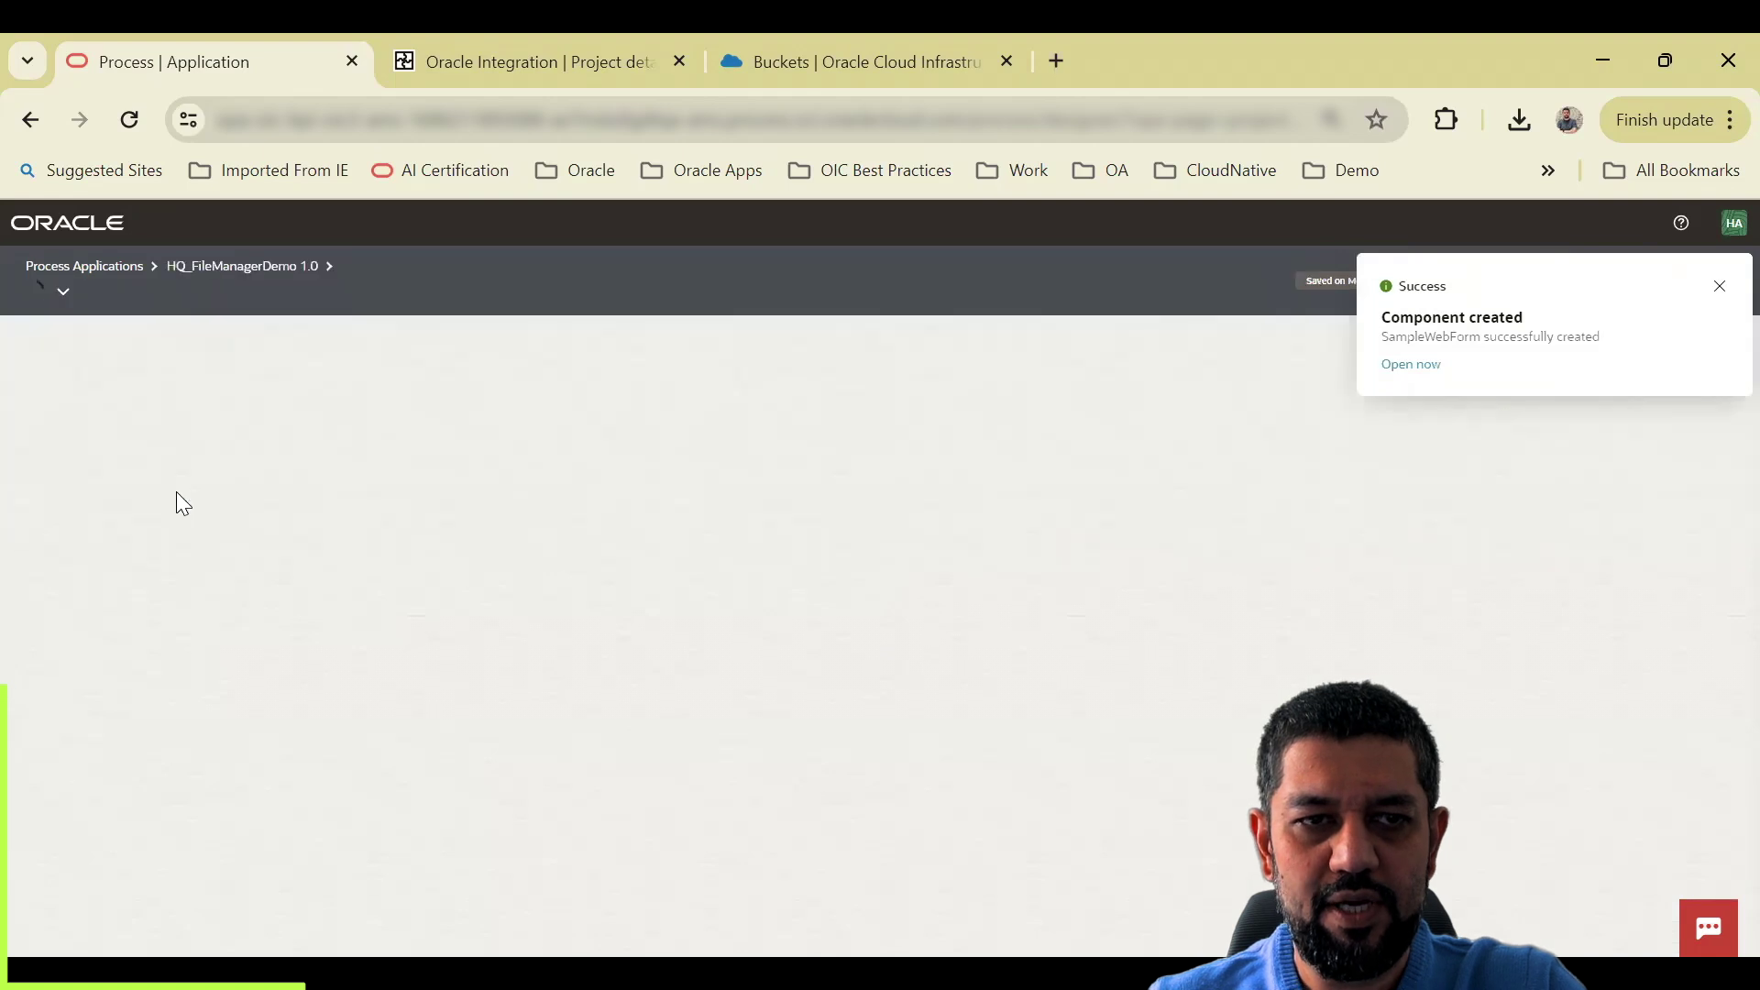
click(1720, 287)
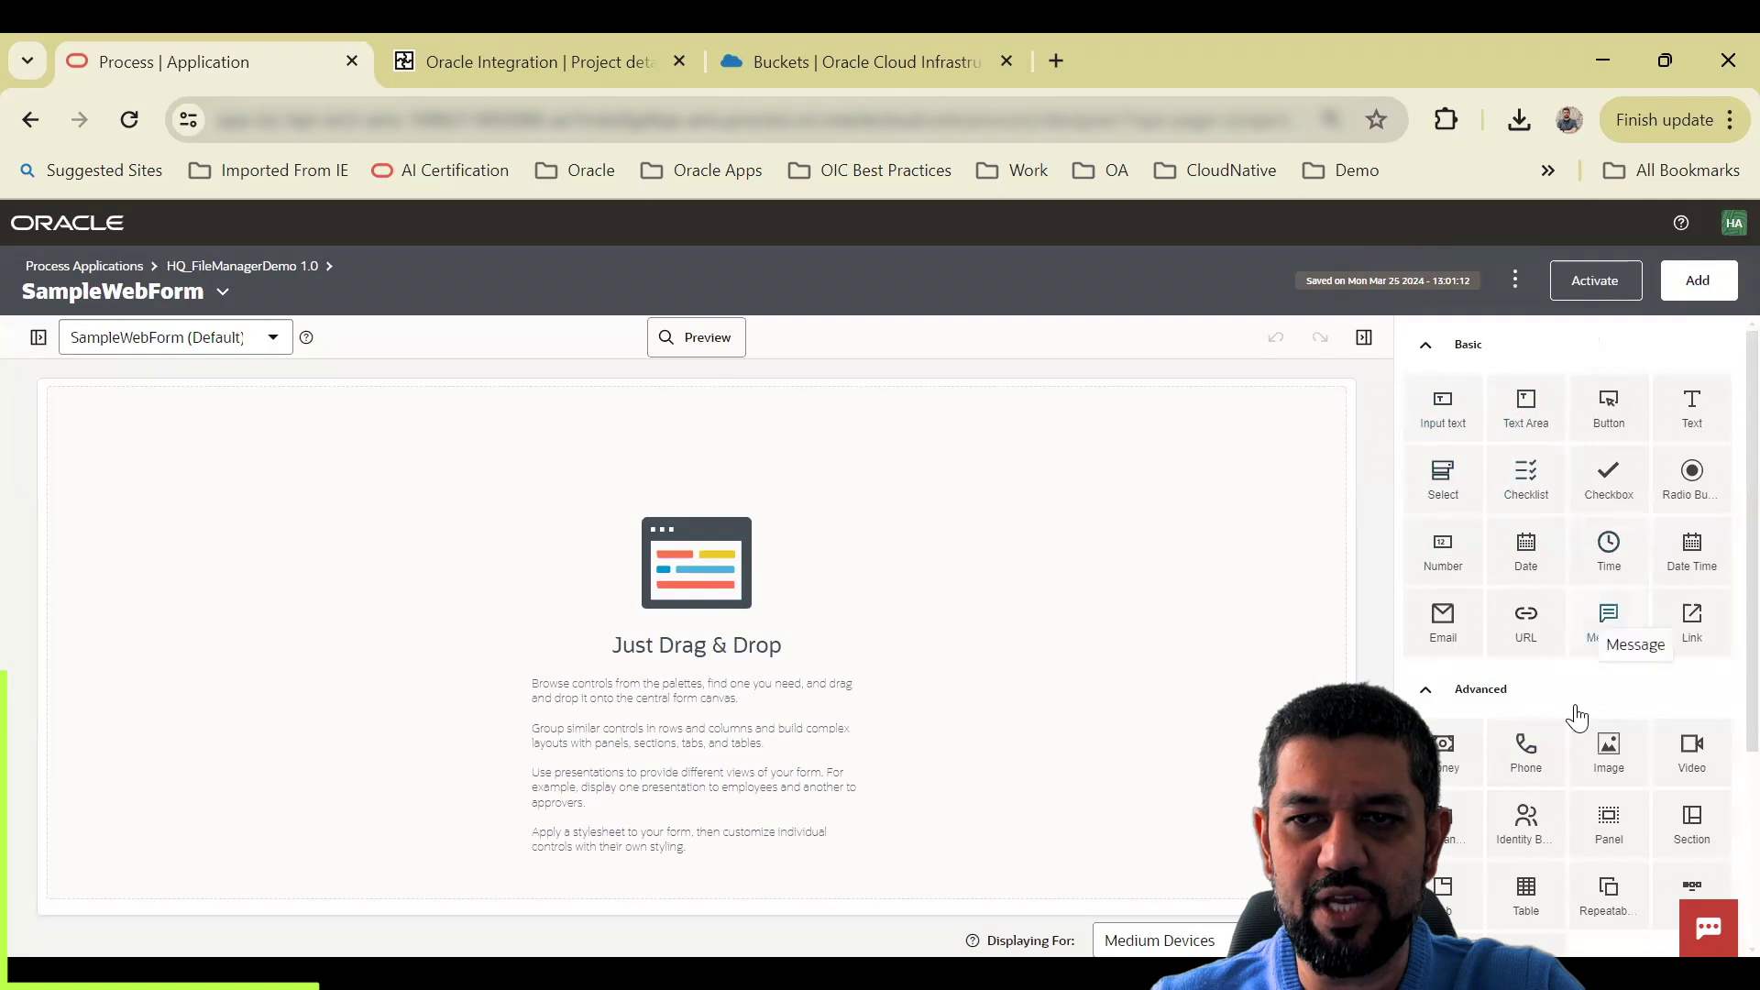
scroll(1575, 719, down, 3)
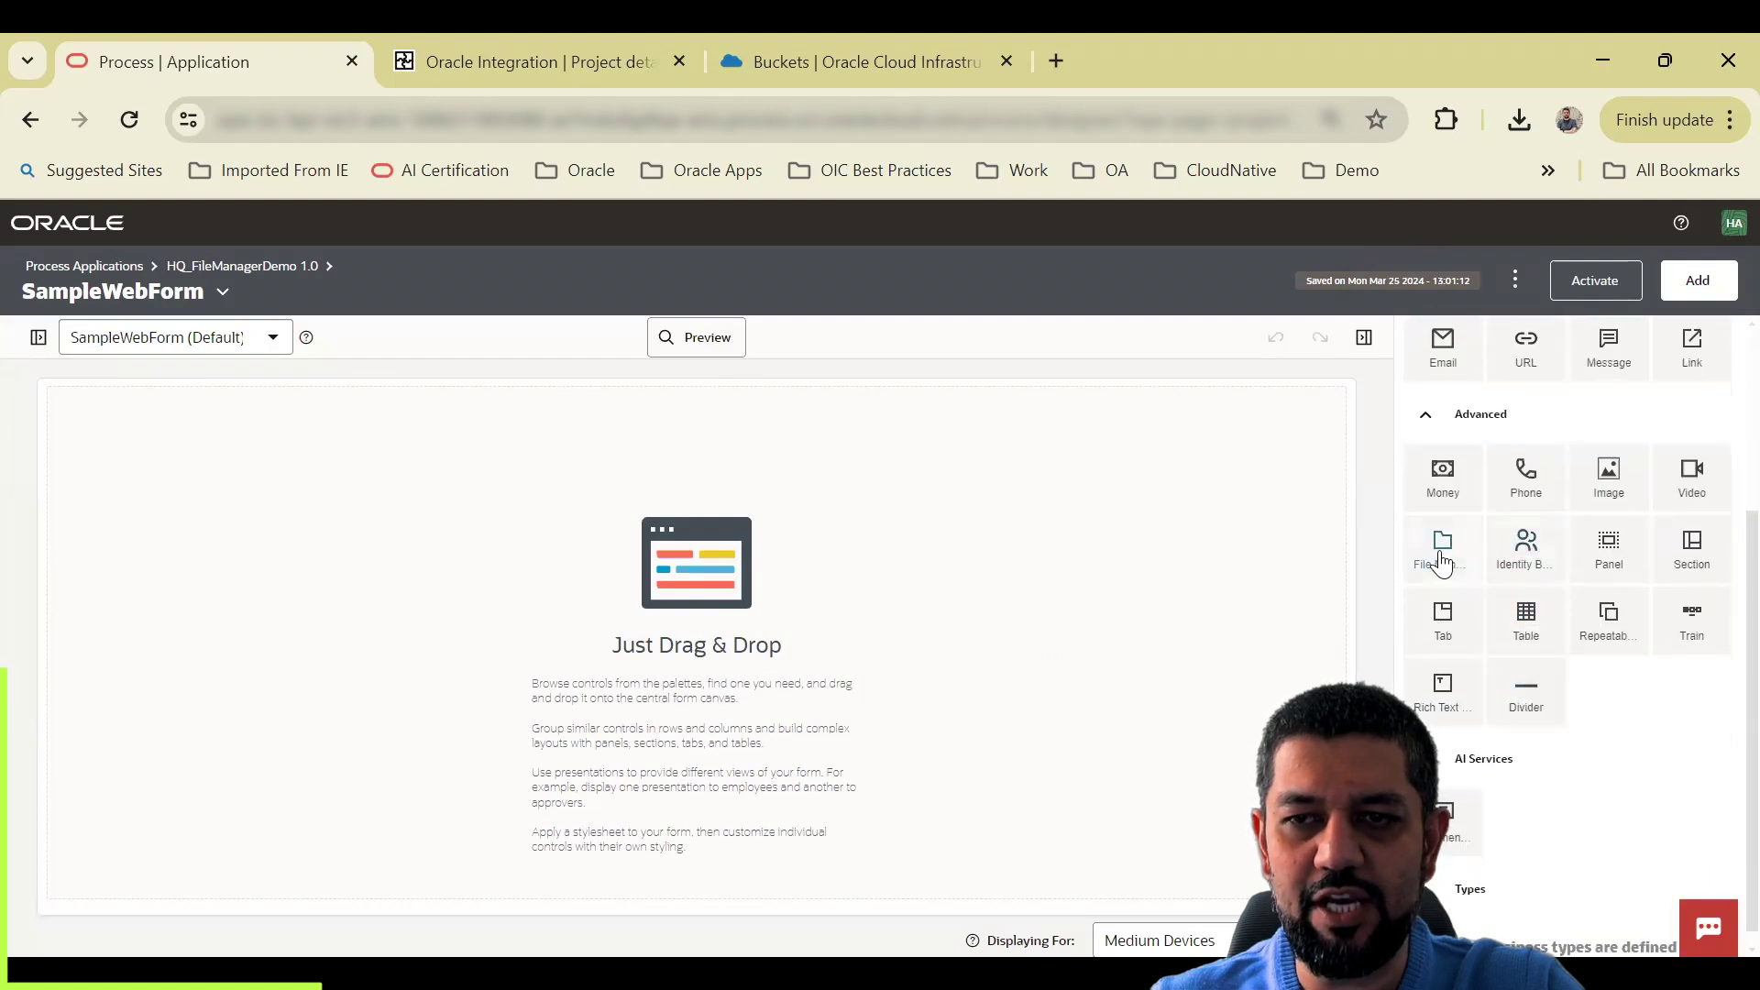
drag(1439, 562, 223, 619)
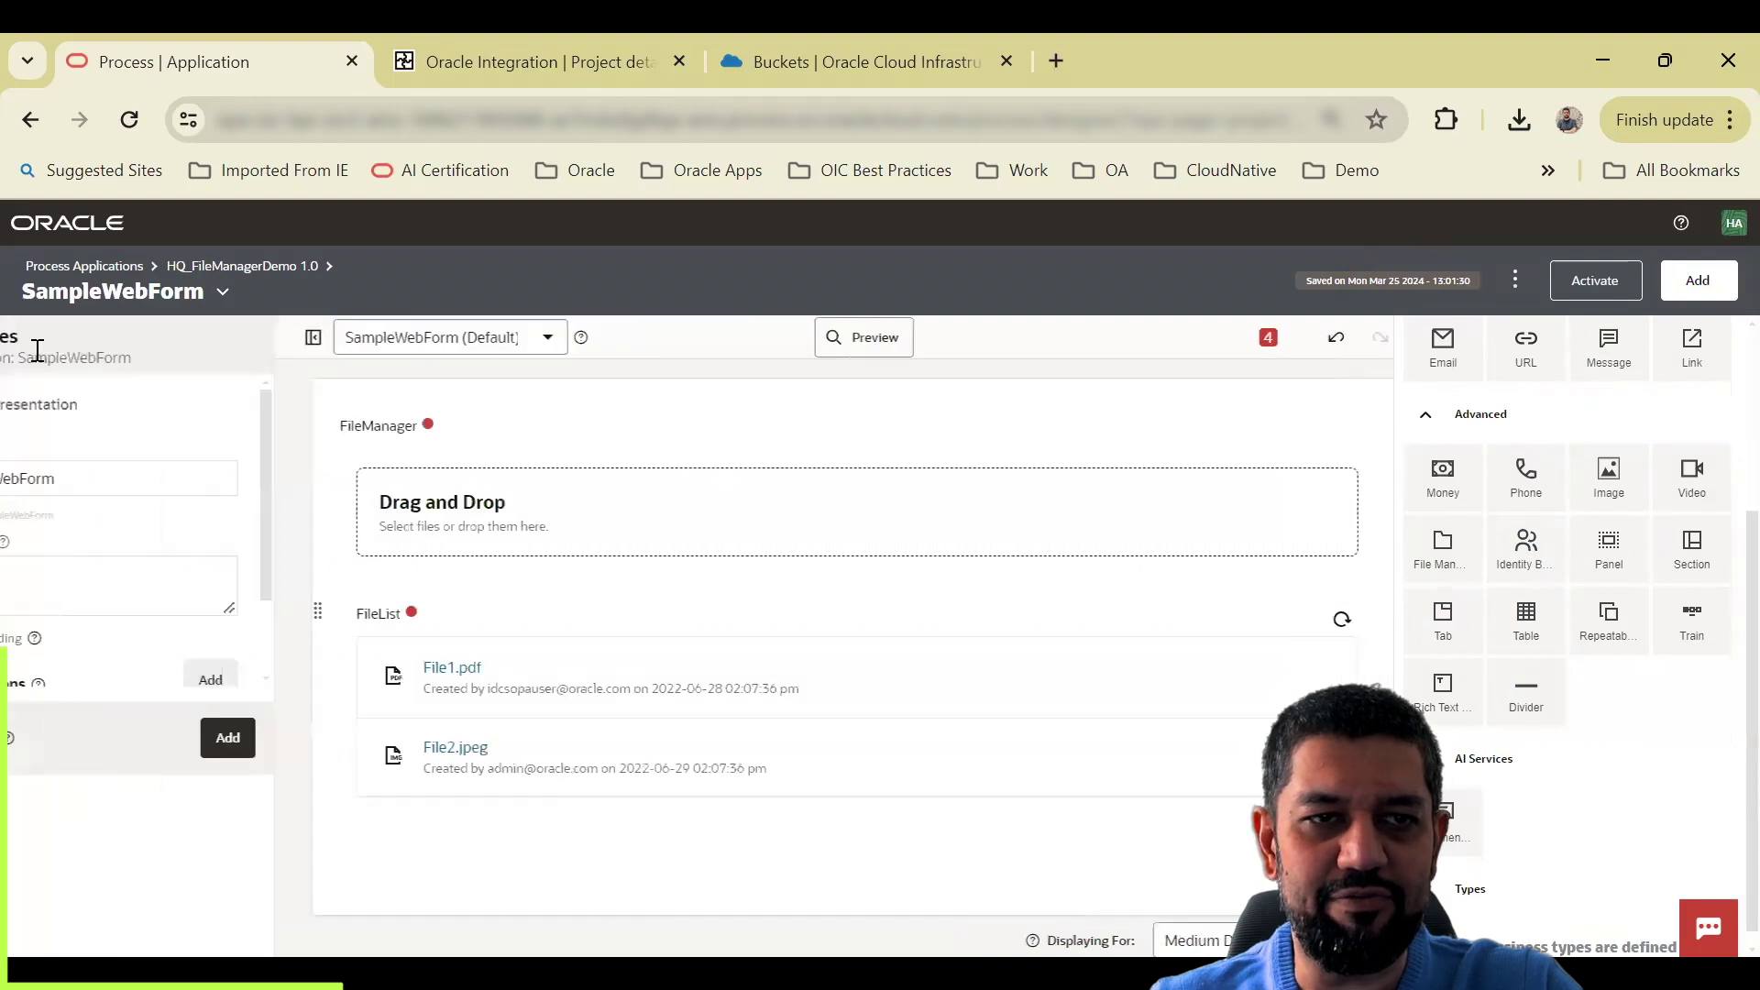
Step: Show the form's properties, select the File Manager control and examine its container and upload property groups
click(39, 337)
scroll(135, 611, down, 2)
scroll(135, 611, up, 2)
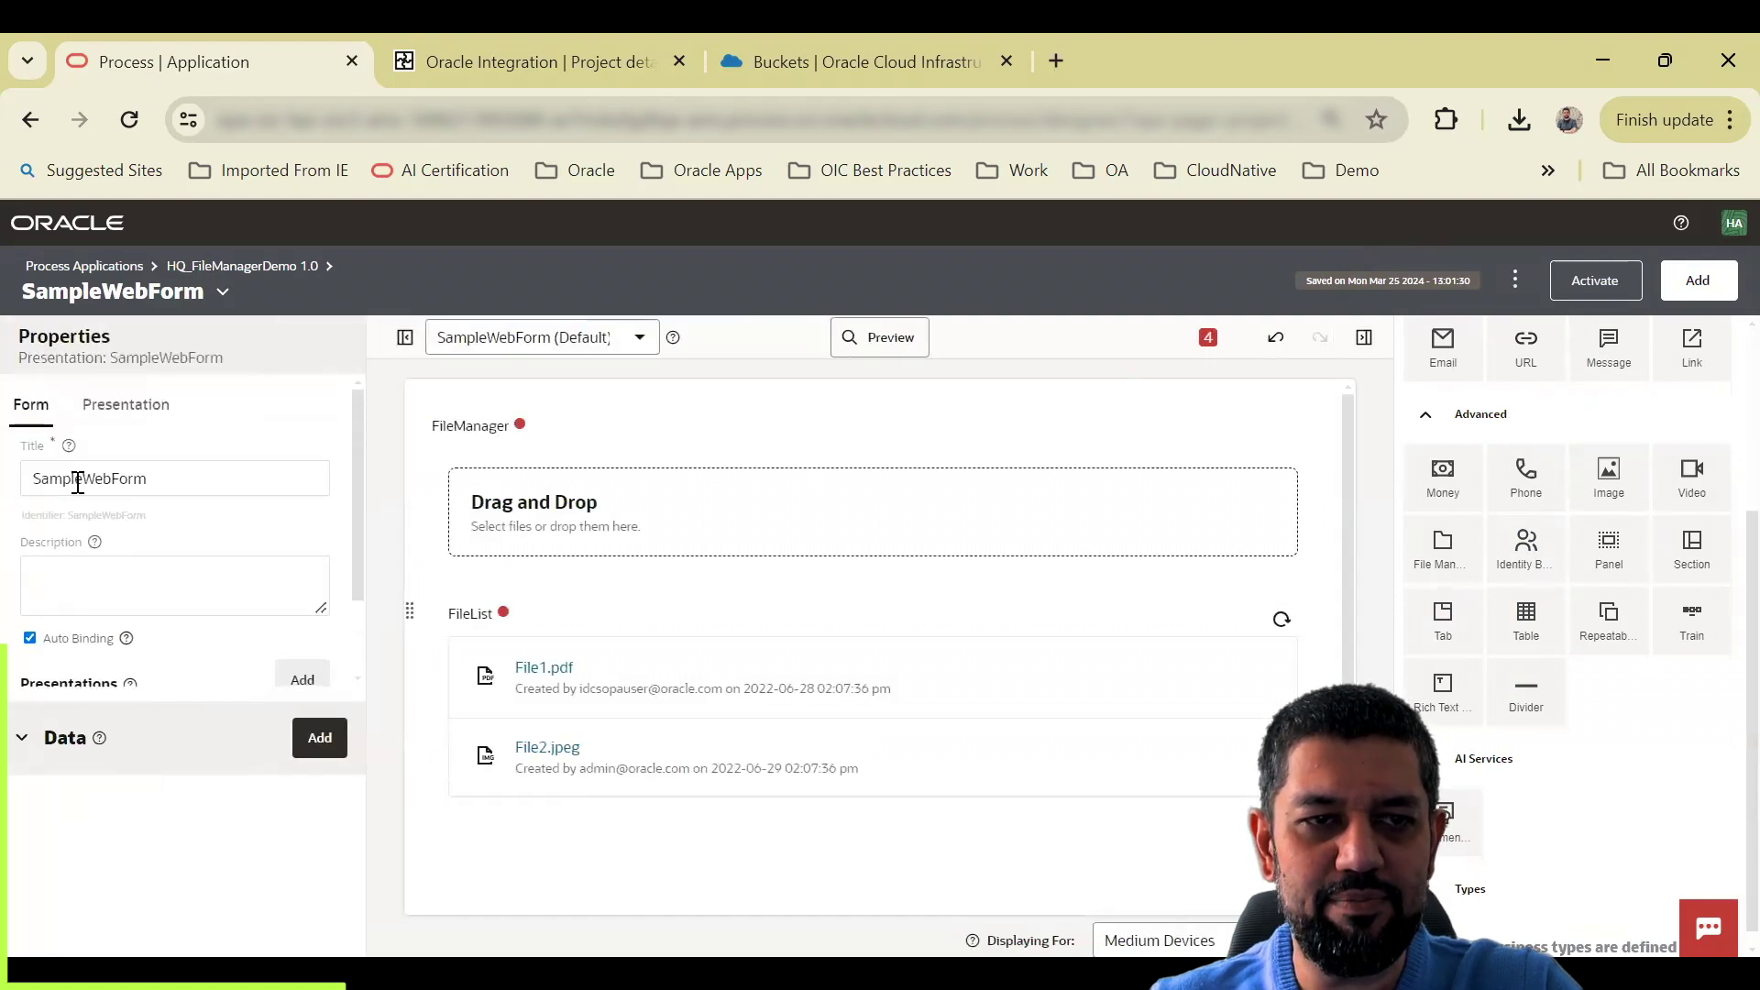
click(620, 444)
click(128, 409)
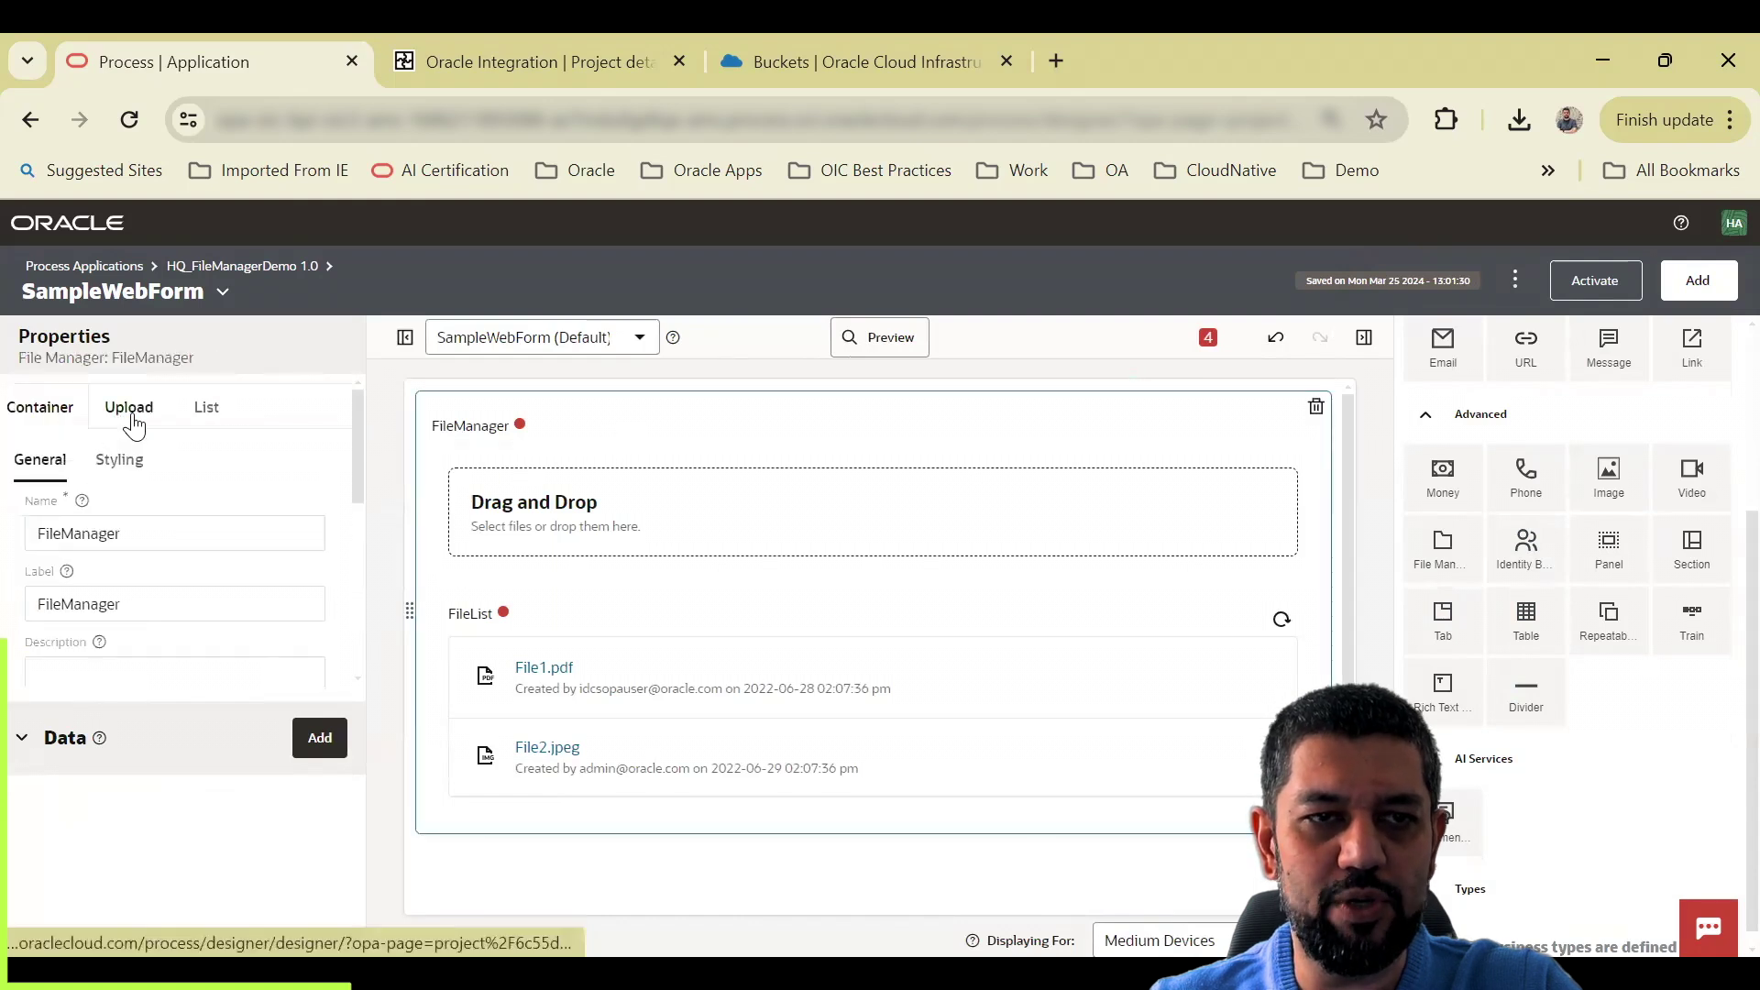
click(42, 409)
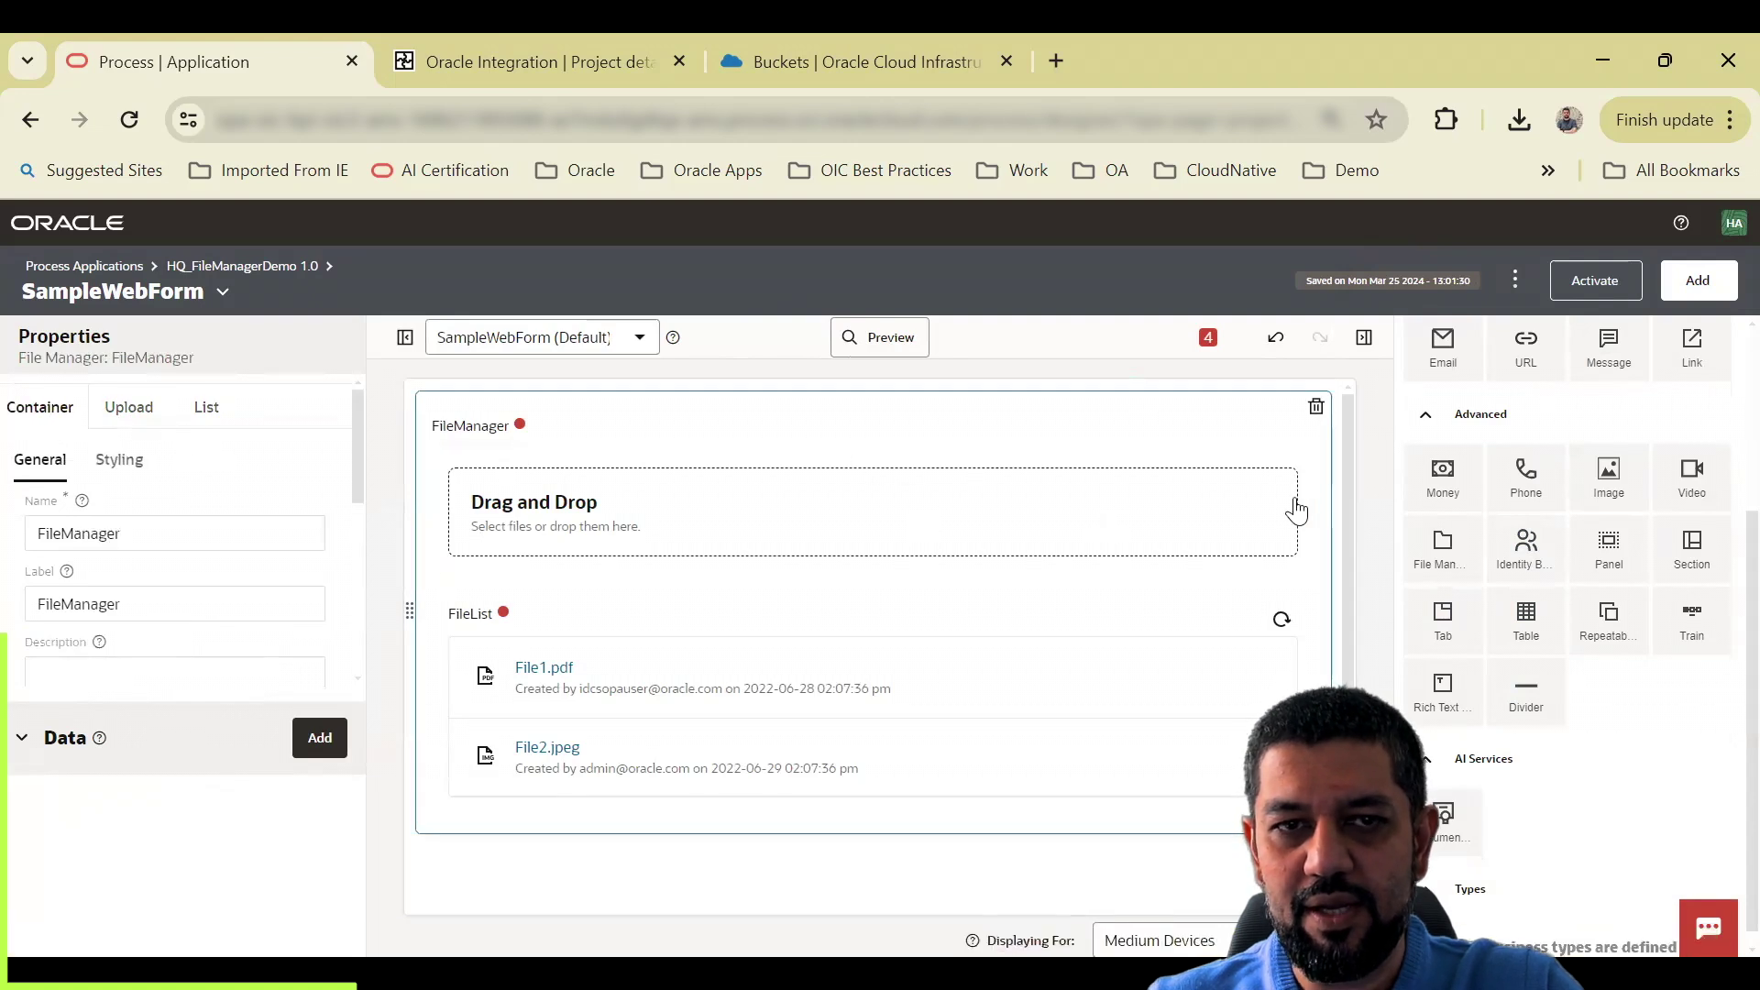
Step: Add an Input text control above the File Manager and name it Prefix
scroll(1500, 575, up, 3)
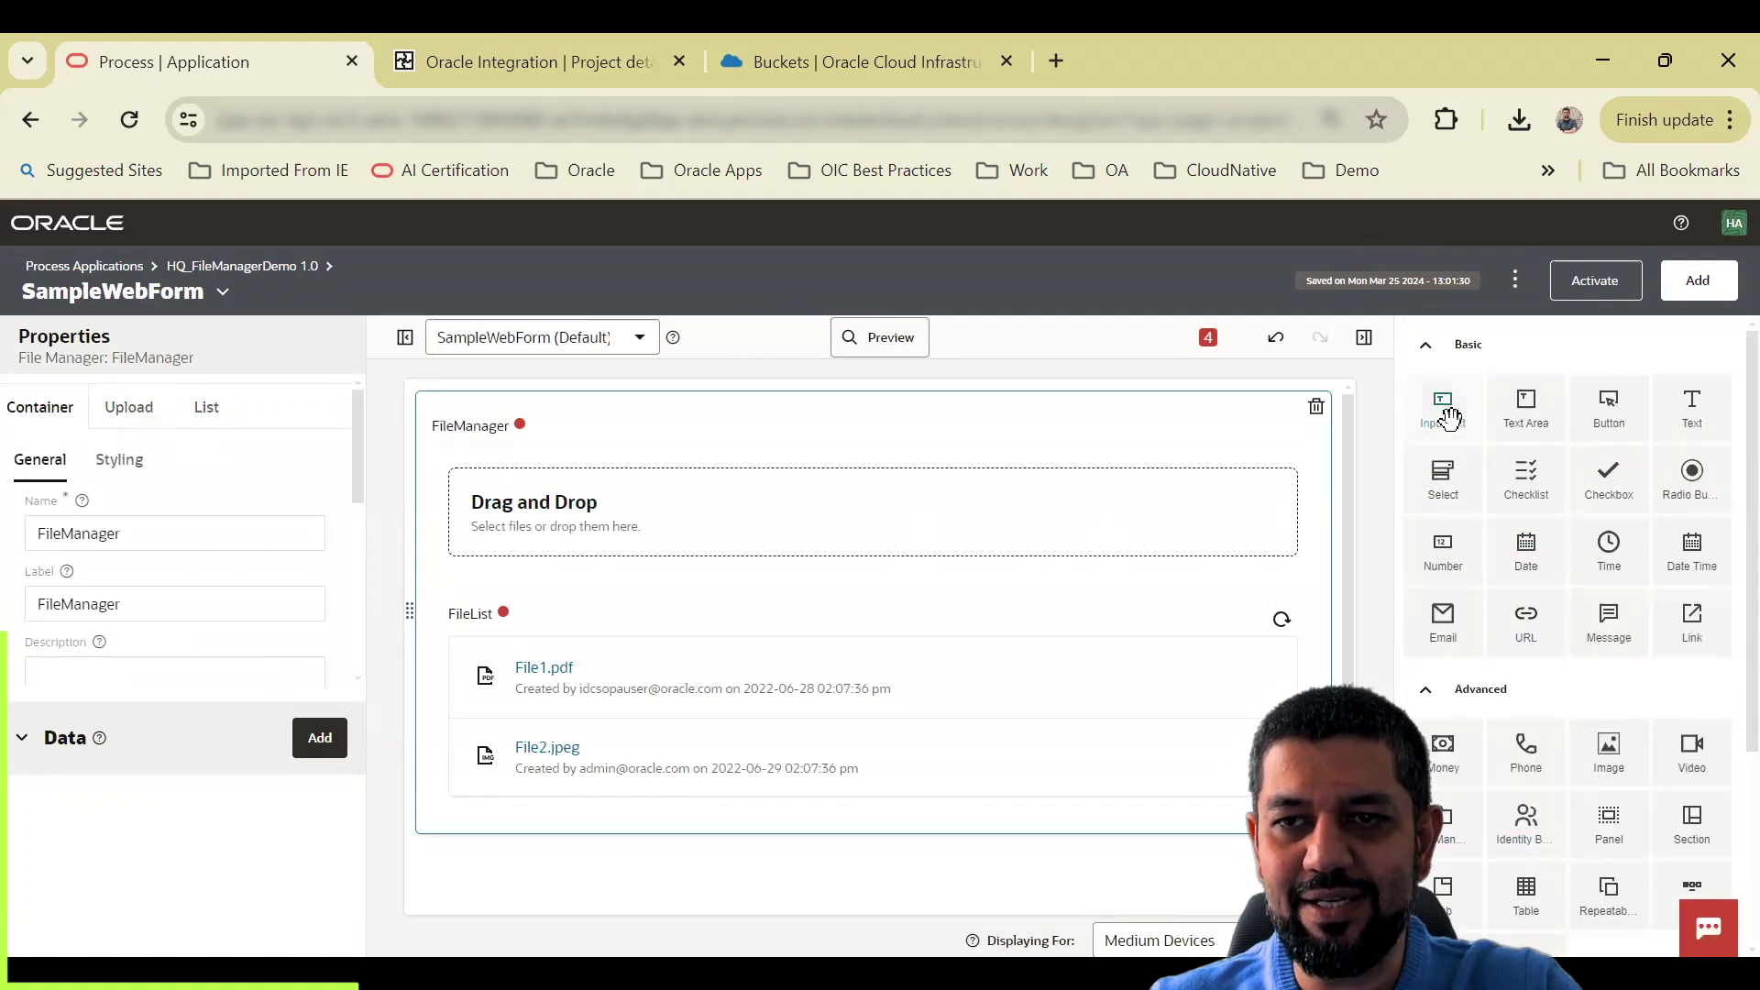
drag(1446, 404, 550, 393)
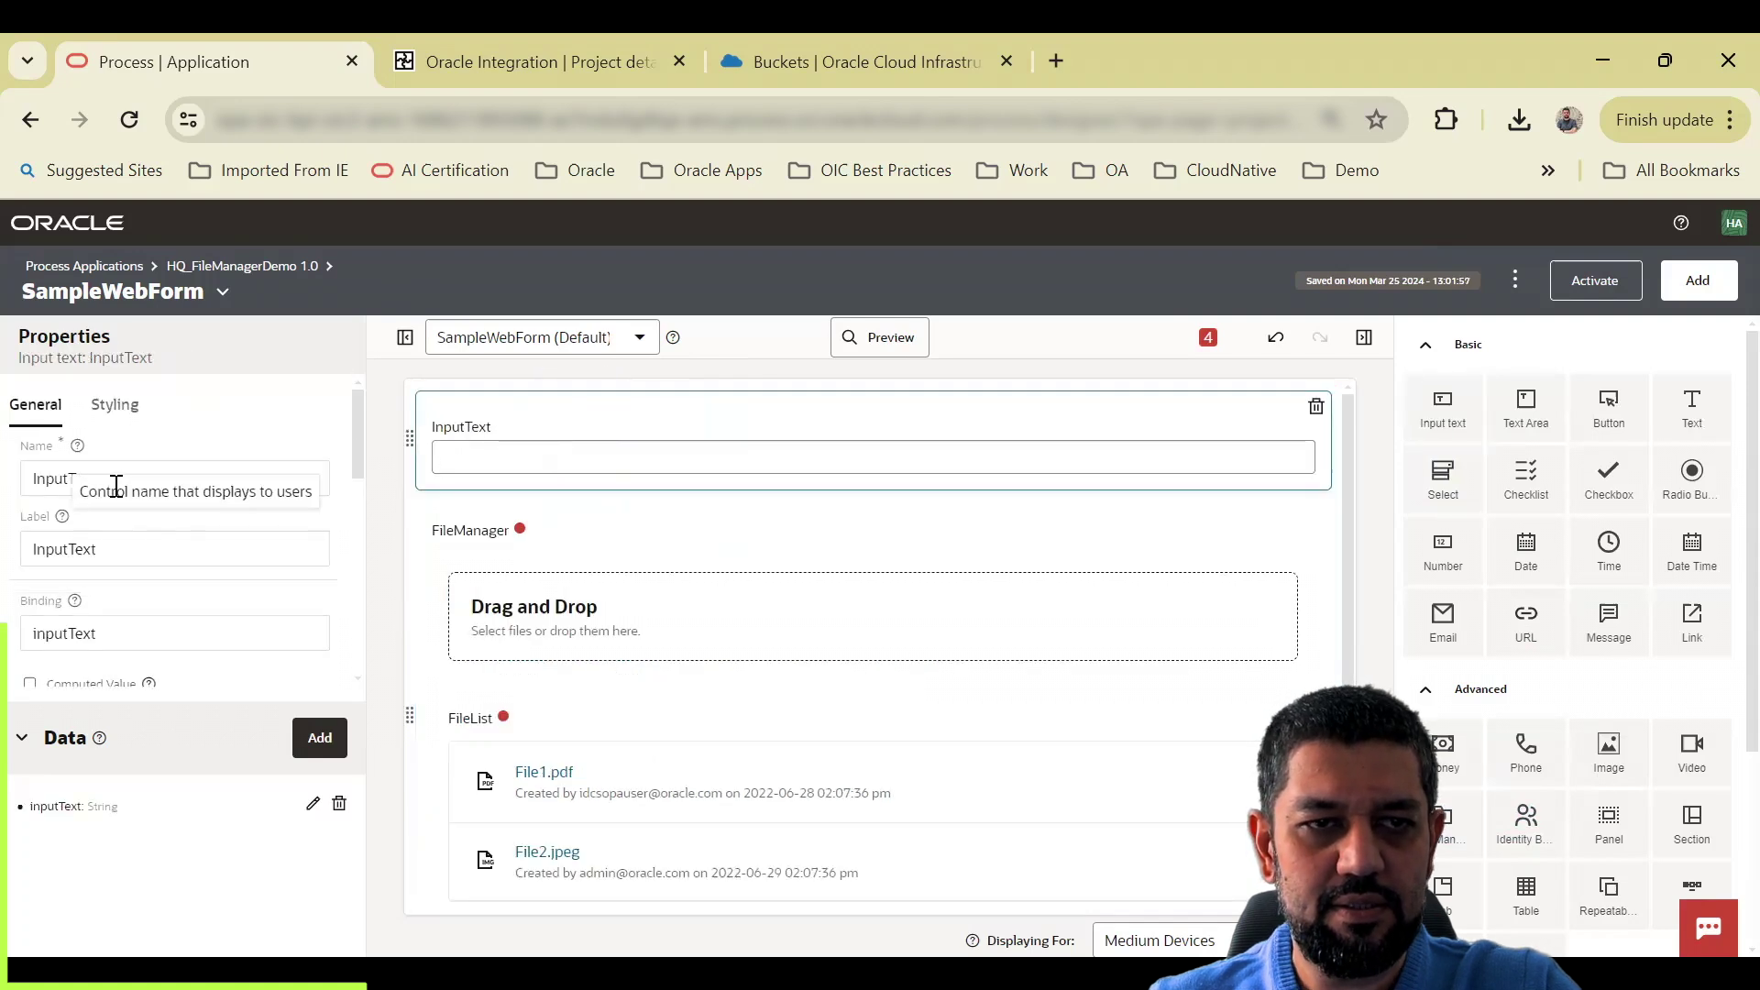
click(53, 480)
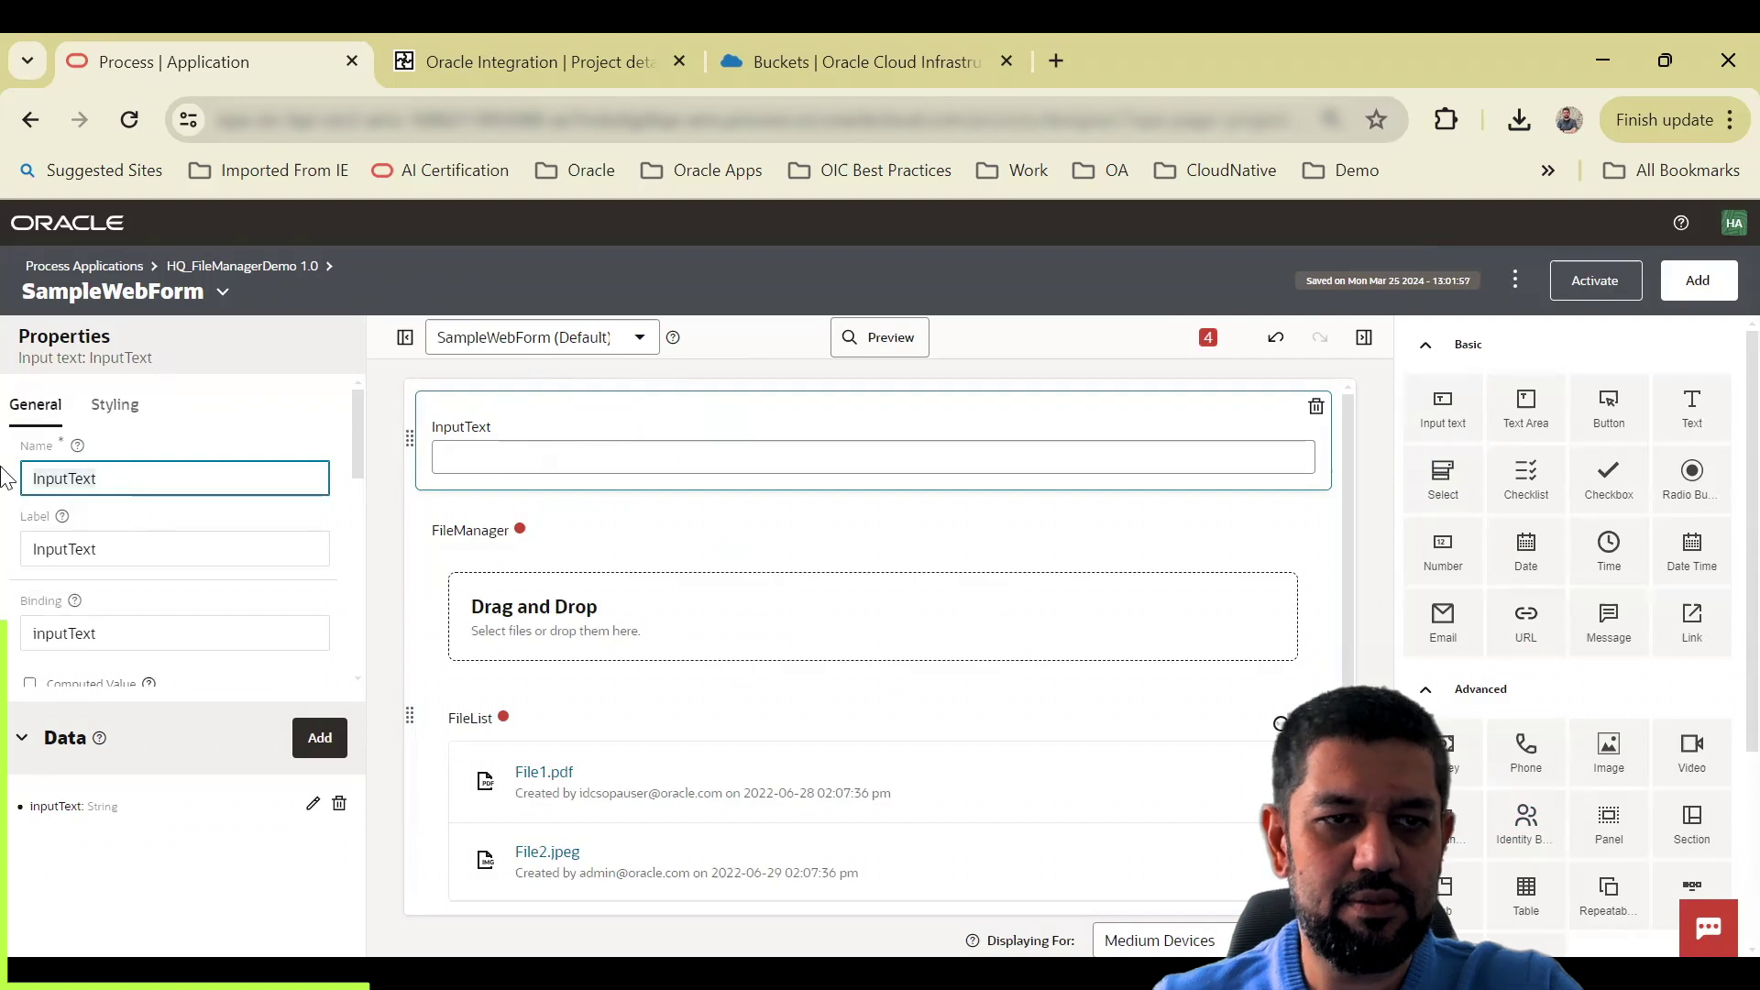
key(ctrl+a)
text(p)
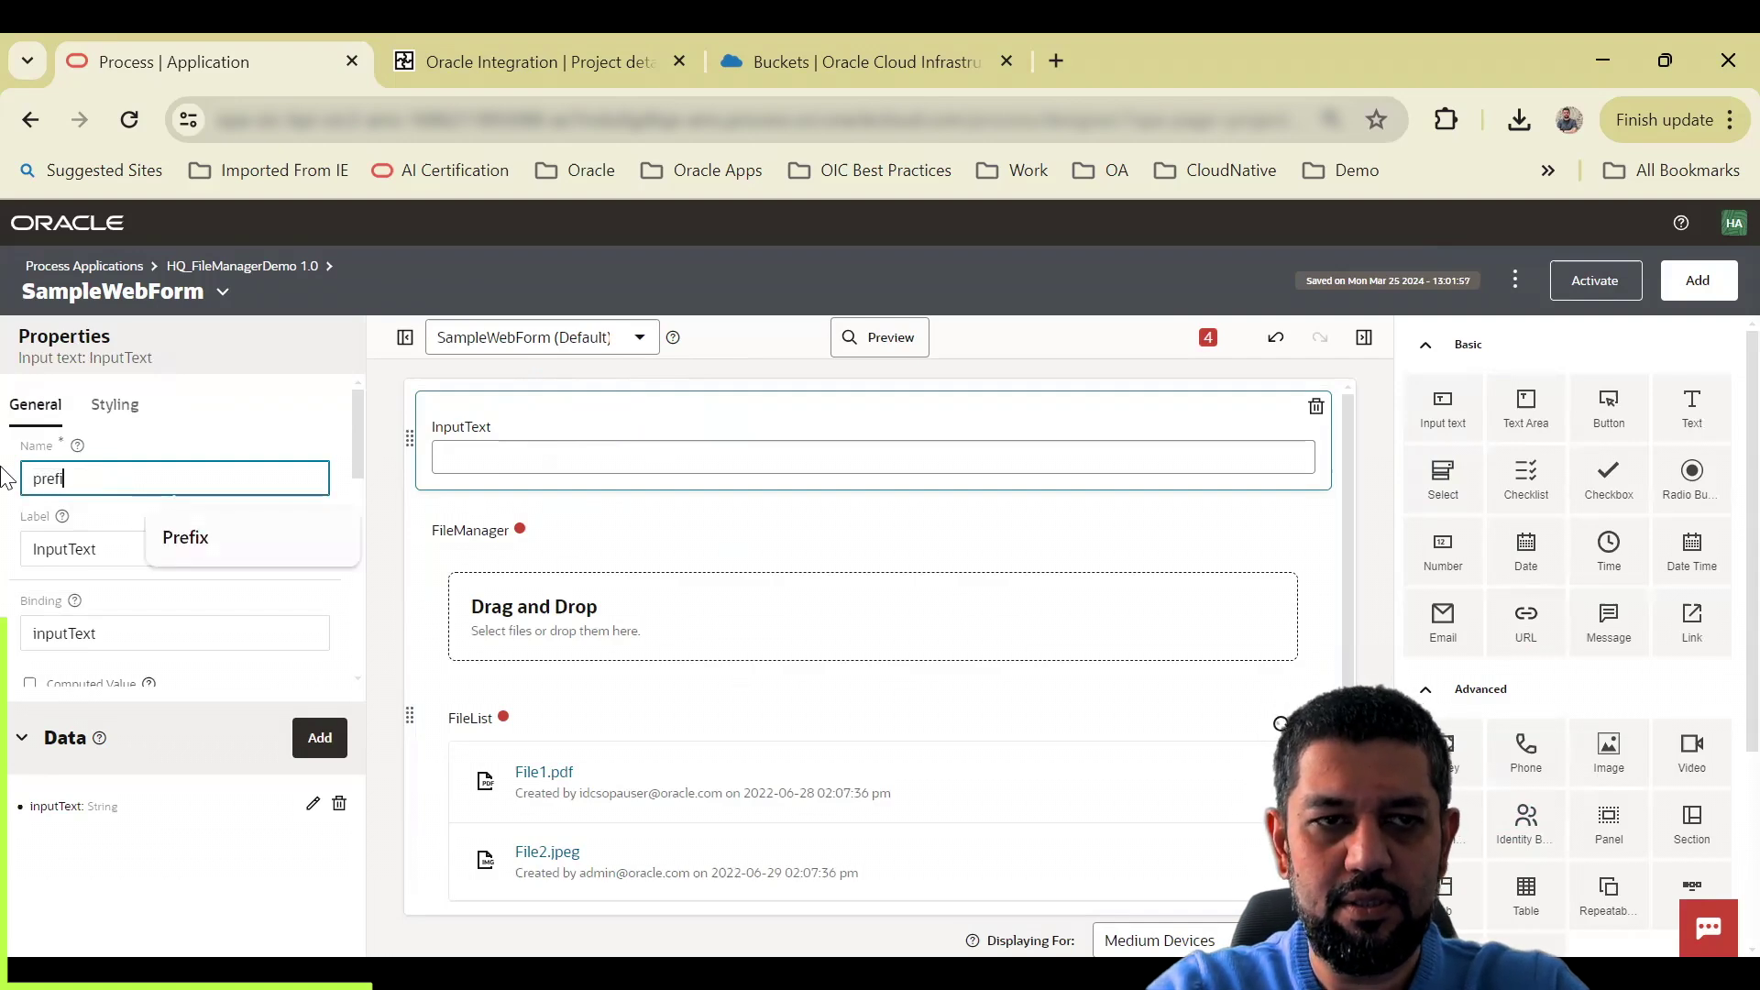
text(refi)
click(197, 536)
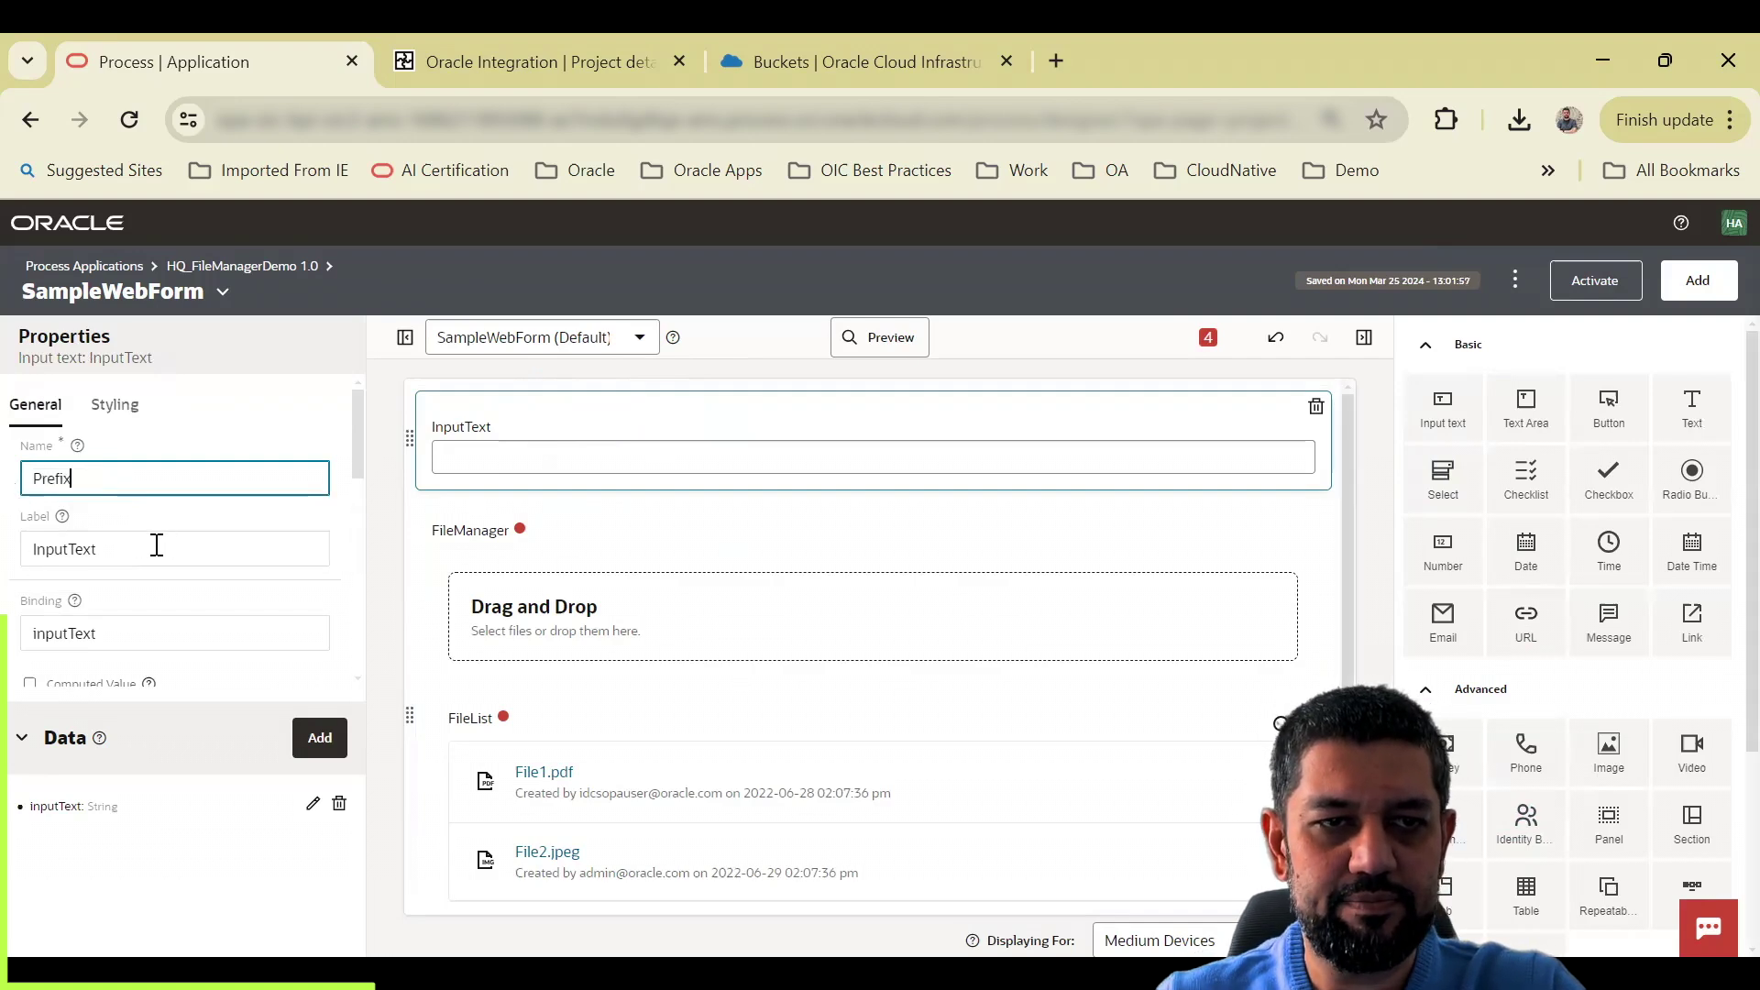
Step: Set the label of the new input text control to Prefix
click(157, 545)
key(ctrl+a)
key(BackSpace)
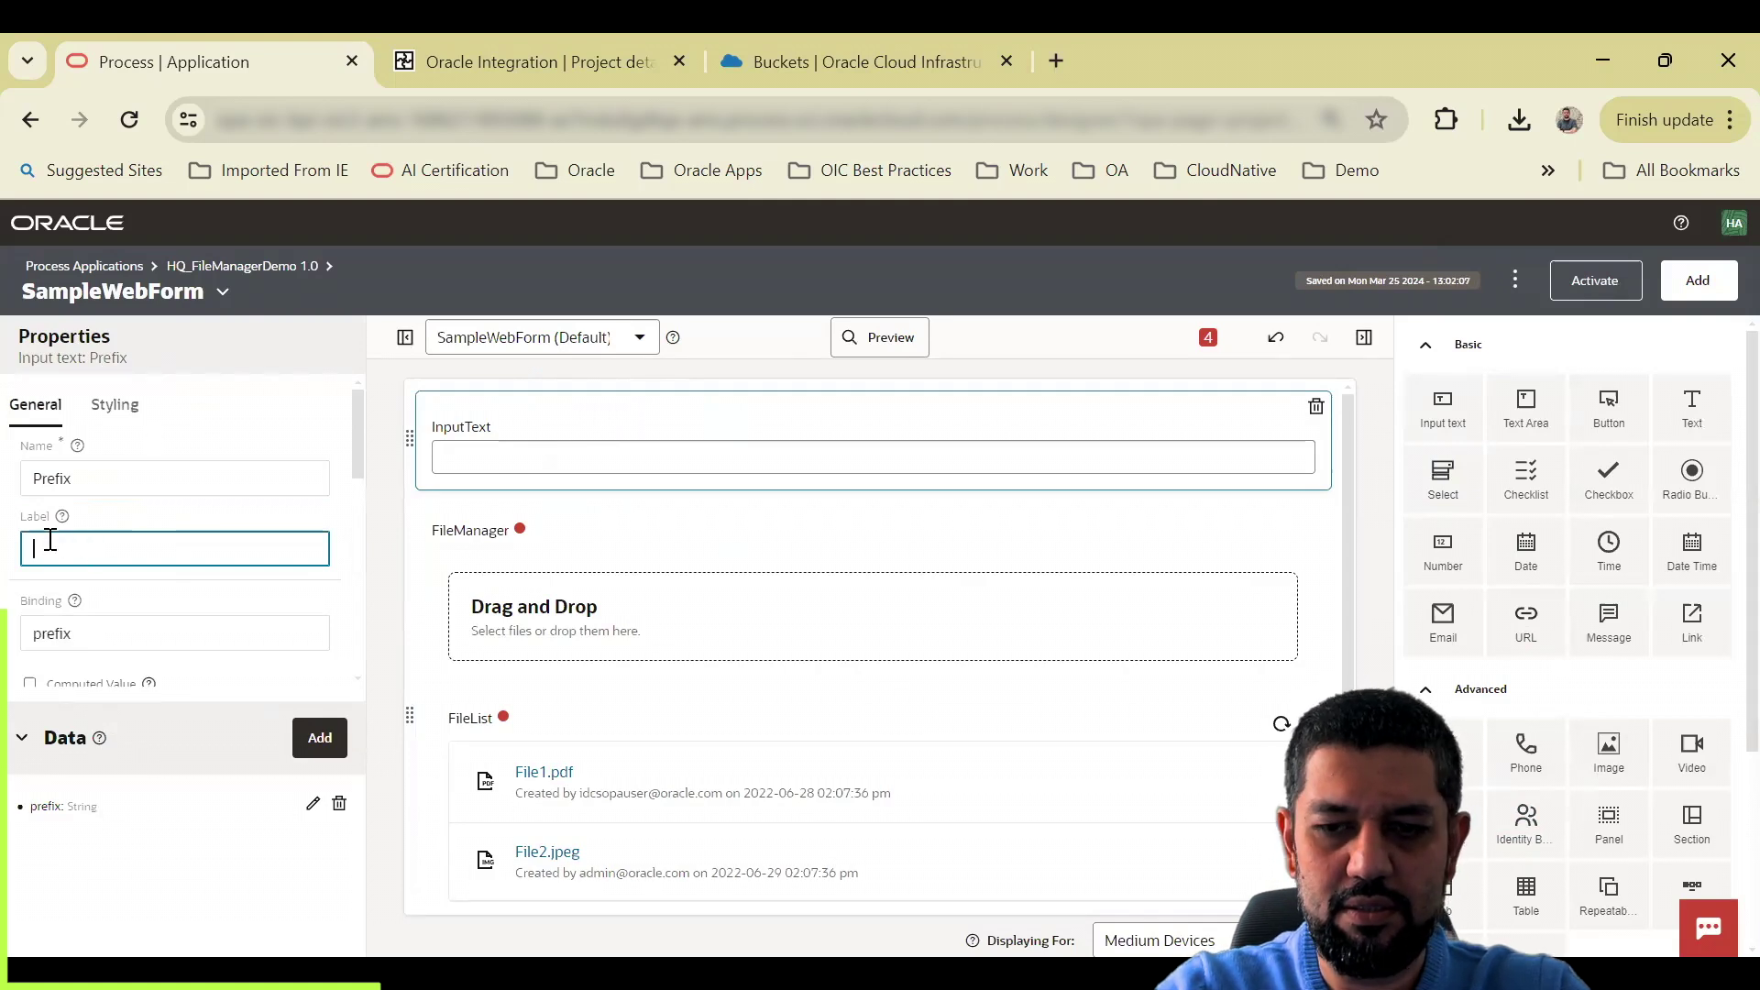
text(Prefix)
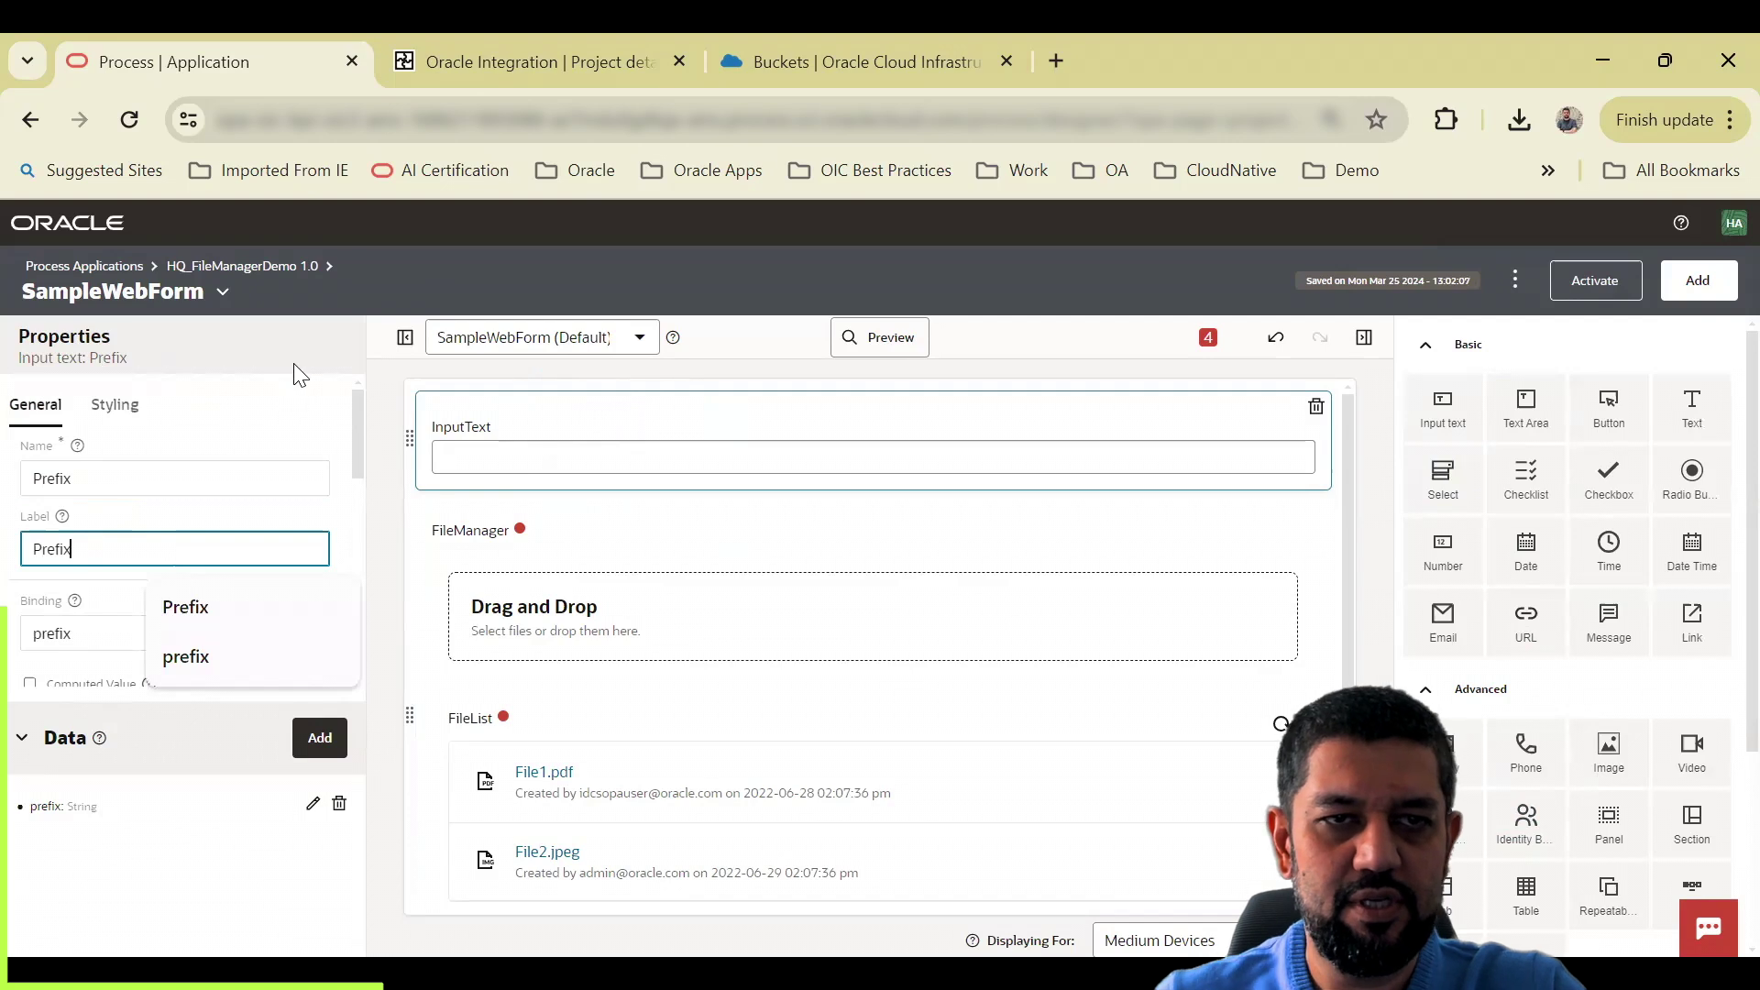
click(560, 401)
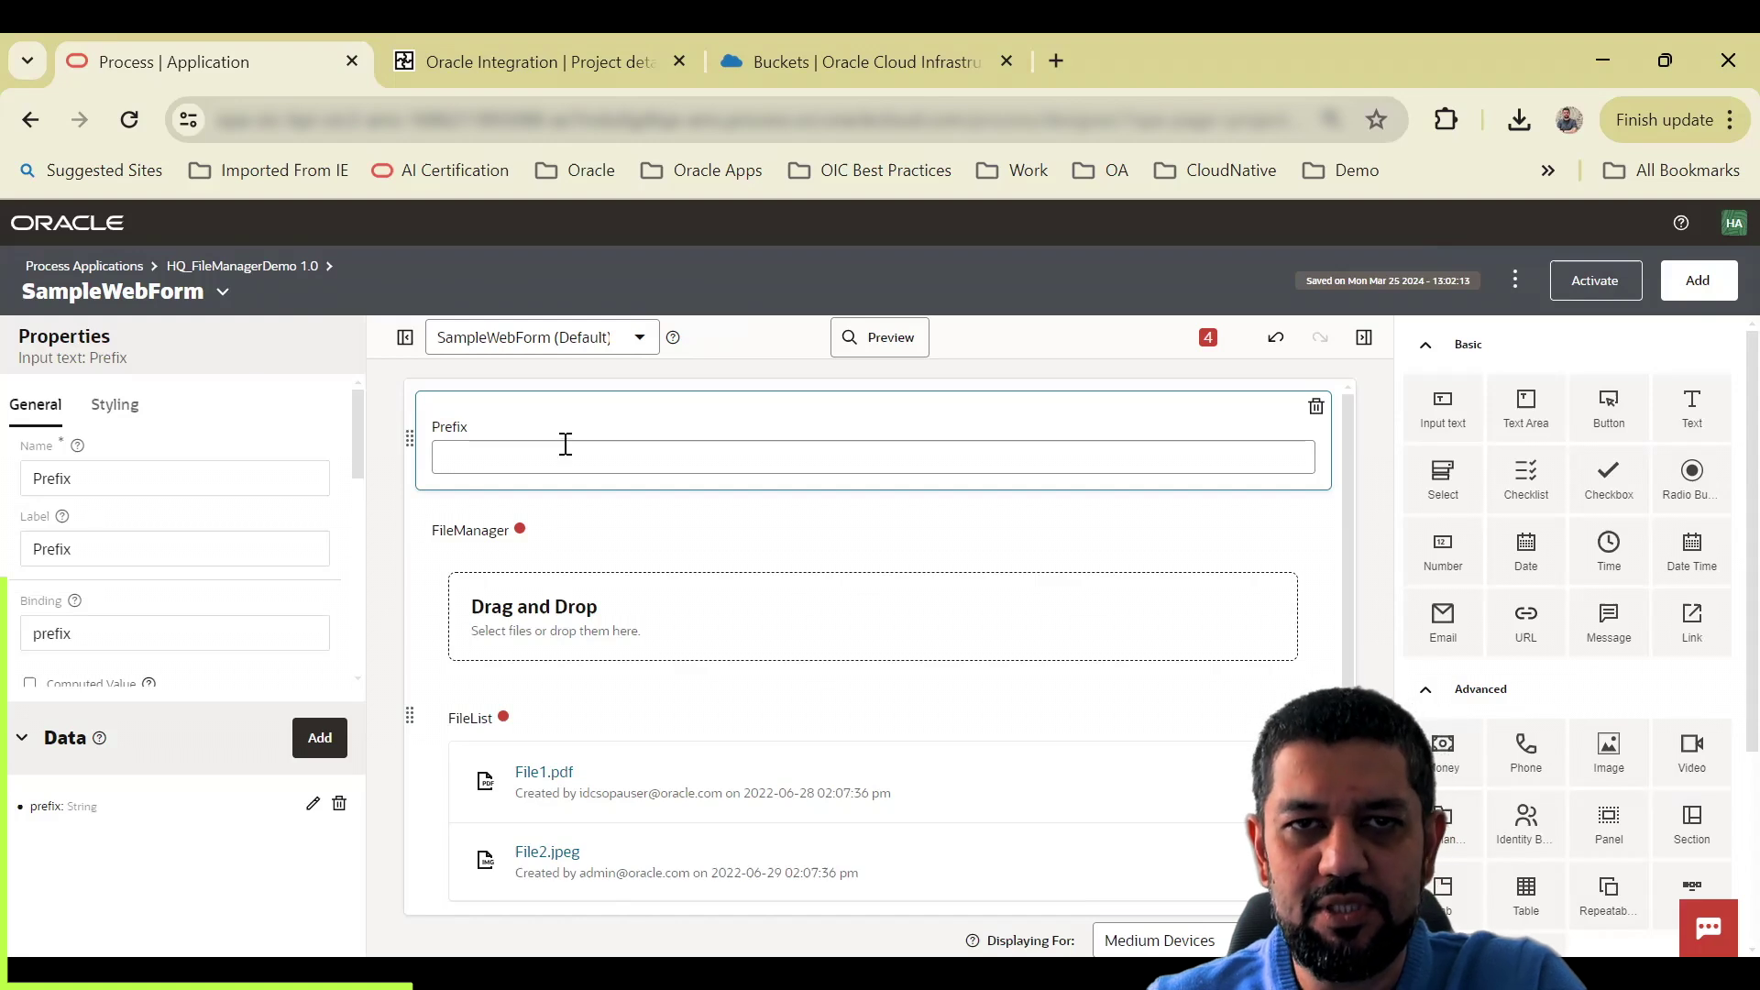
Step: Examine the Prefix field's general properties, including its binding, default value, behaviour options, events and data attribute
scroll(292, 561, down, 5)
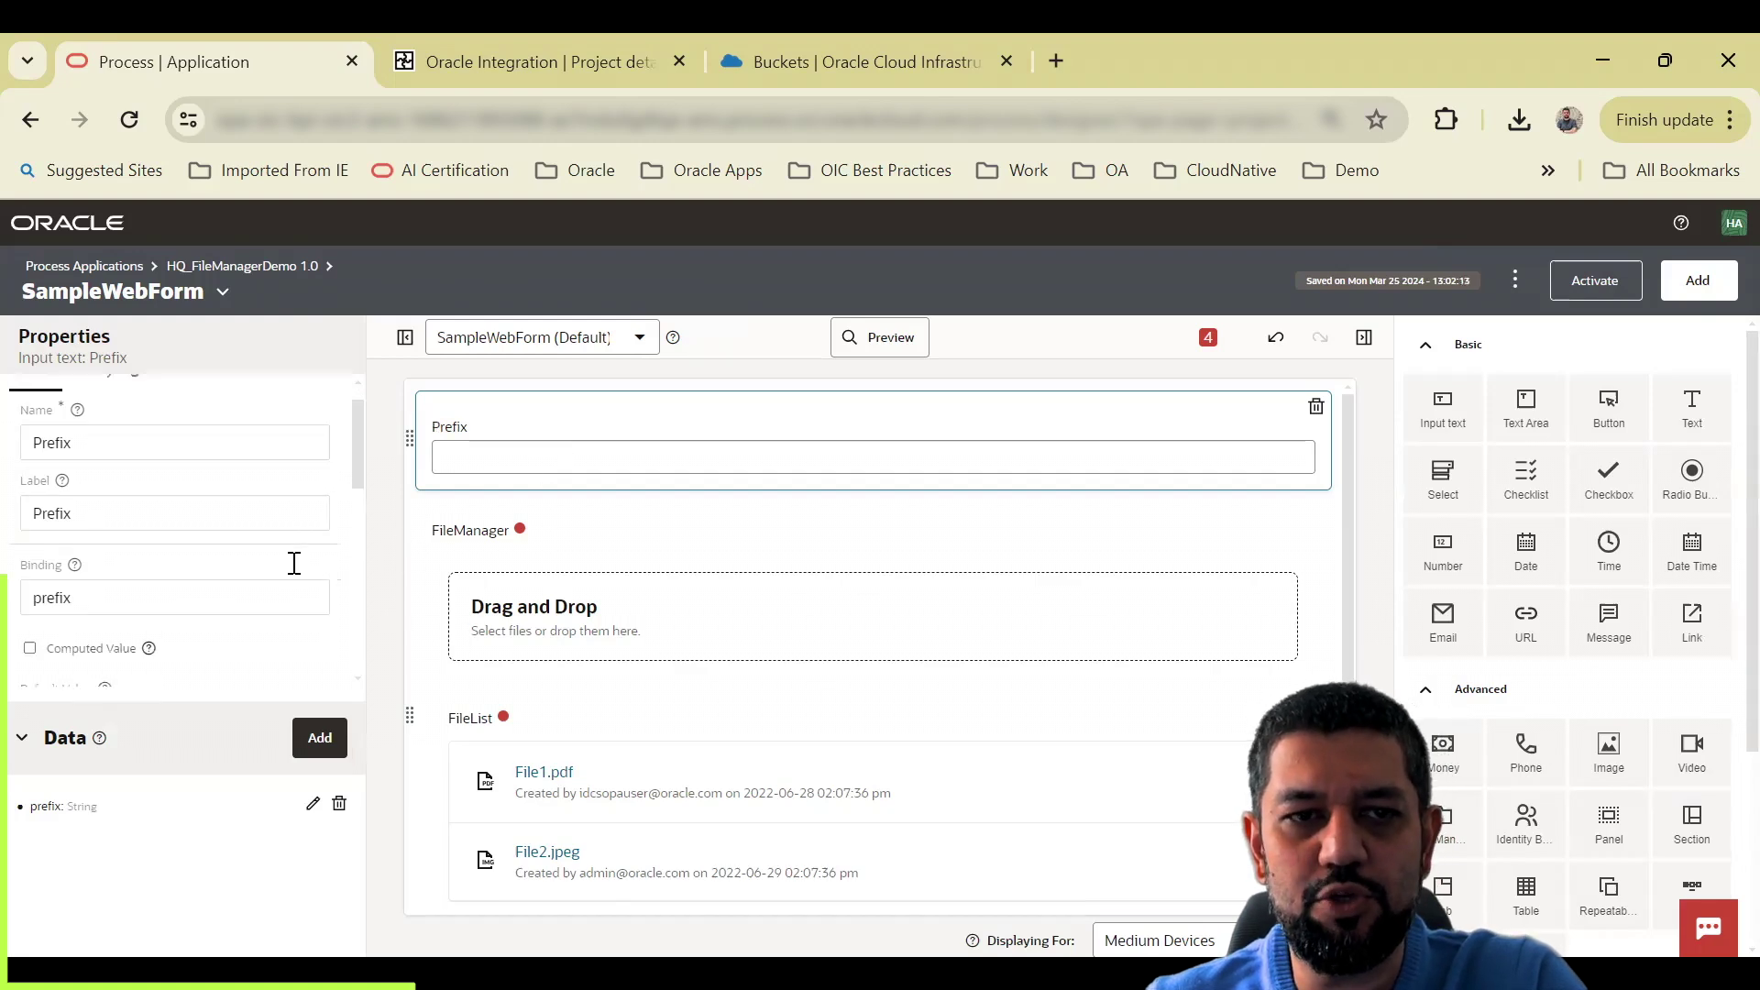
scroll(169, 648, down, 3)
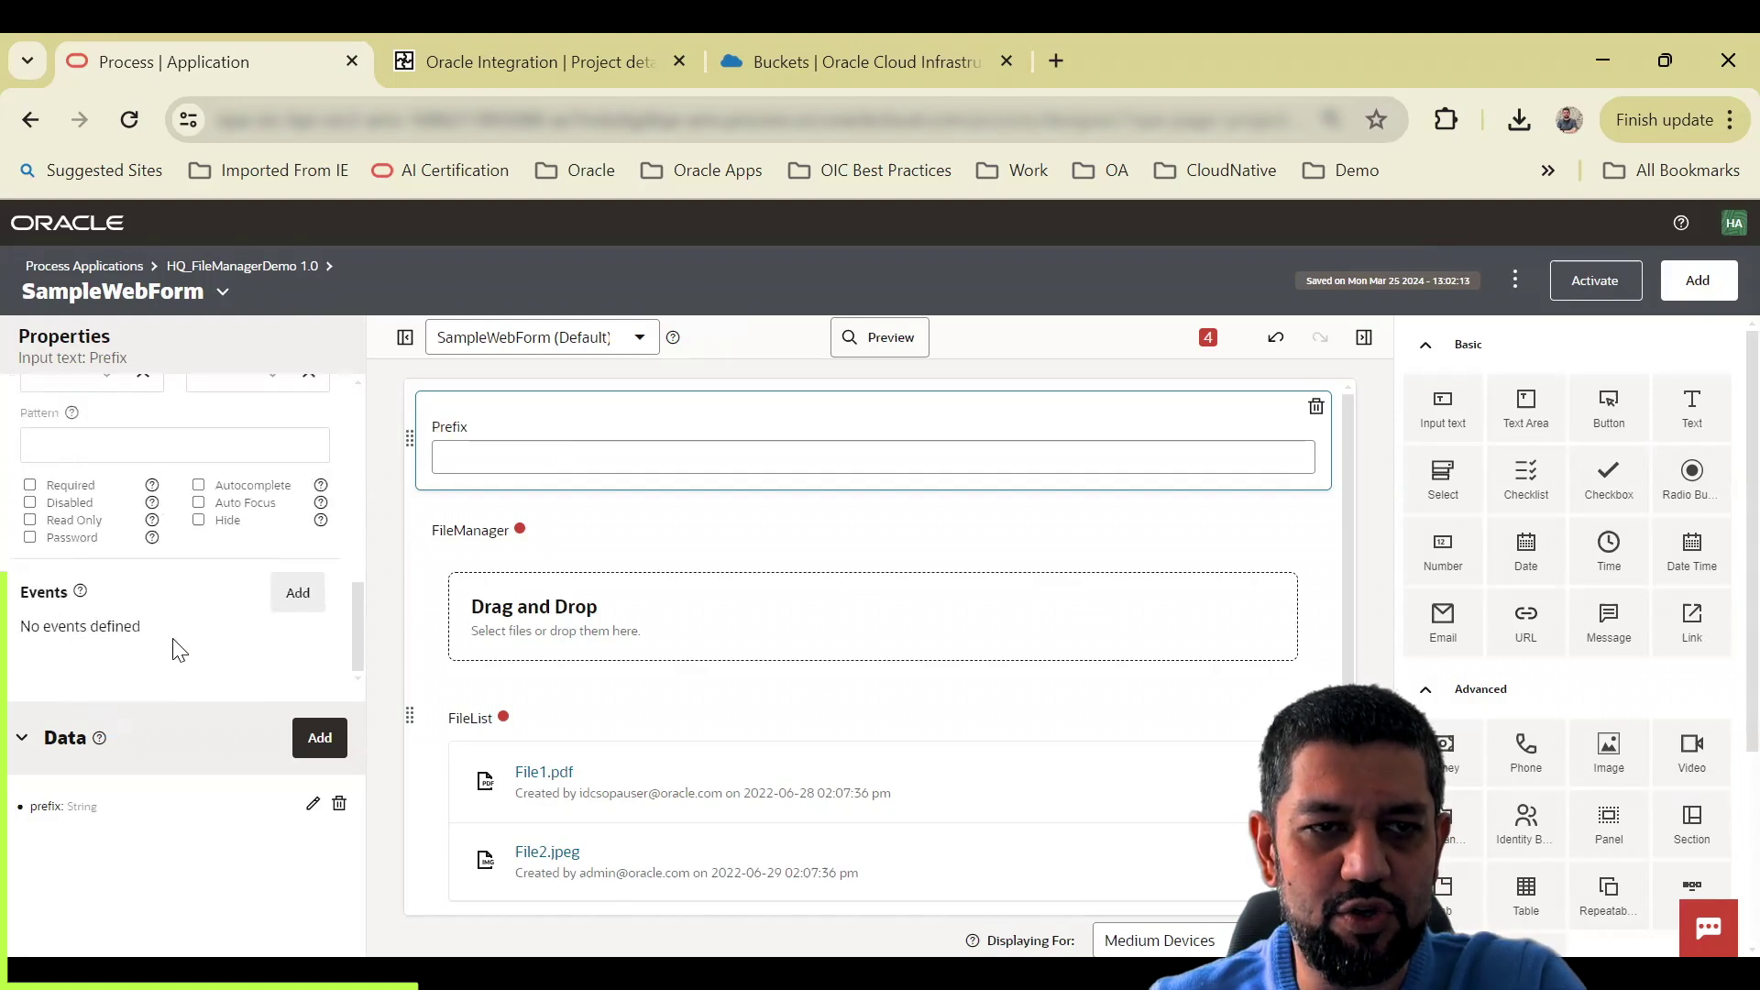
scroll(130, 569, up, 5)
scroll(174, 561, up, 5)
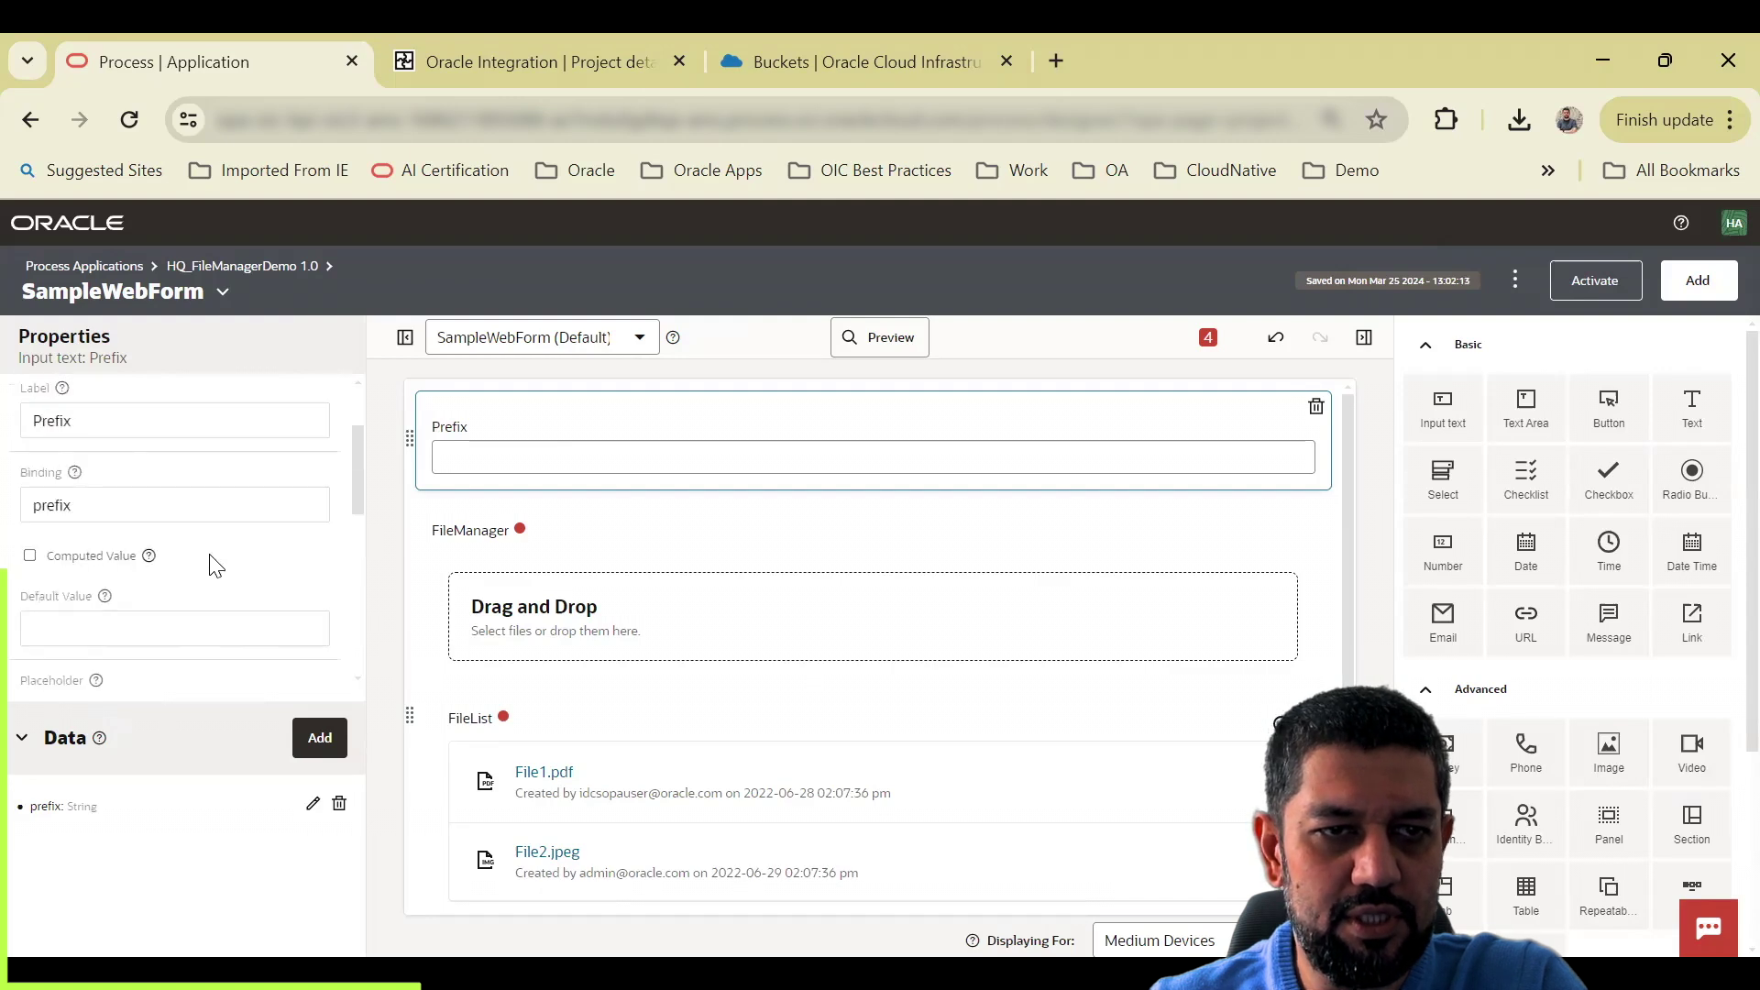
scroll(212, 556, down, 1)
scroll(212, 555, down, 3)
scroll(208, 554, up, 4)
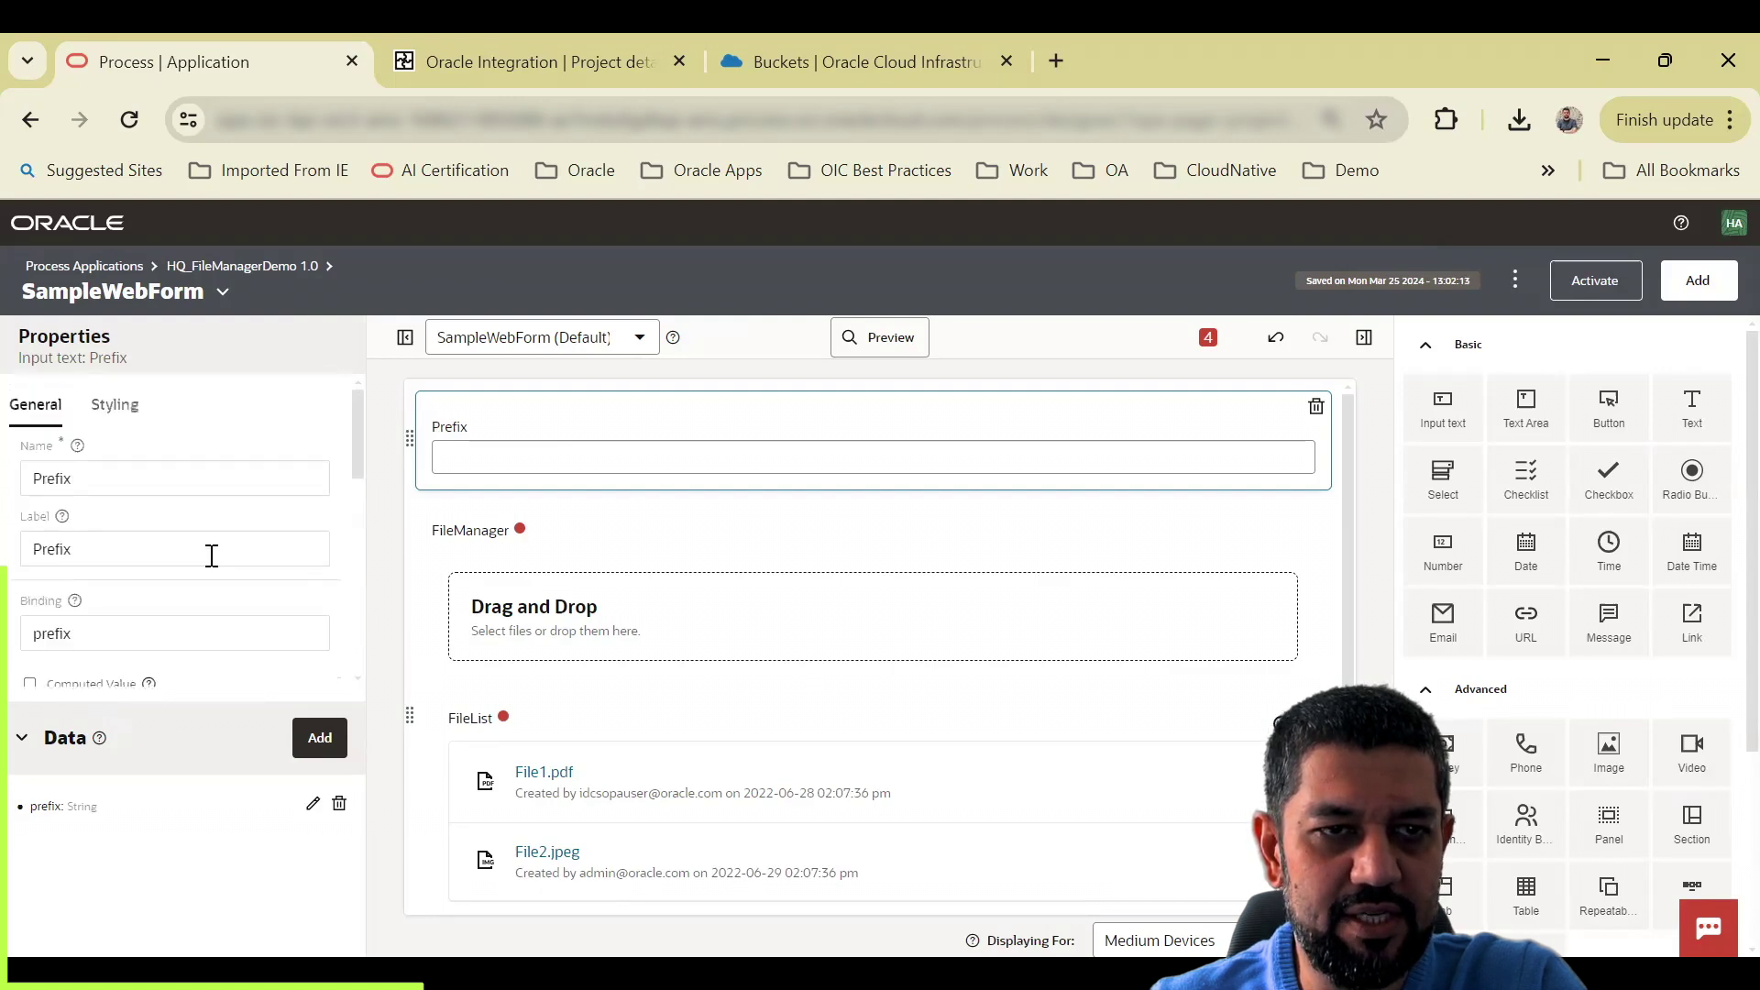
scroll(205, 555, down, 4)
scroll(182, 629, down, 3)
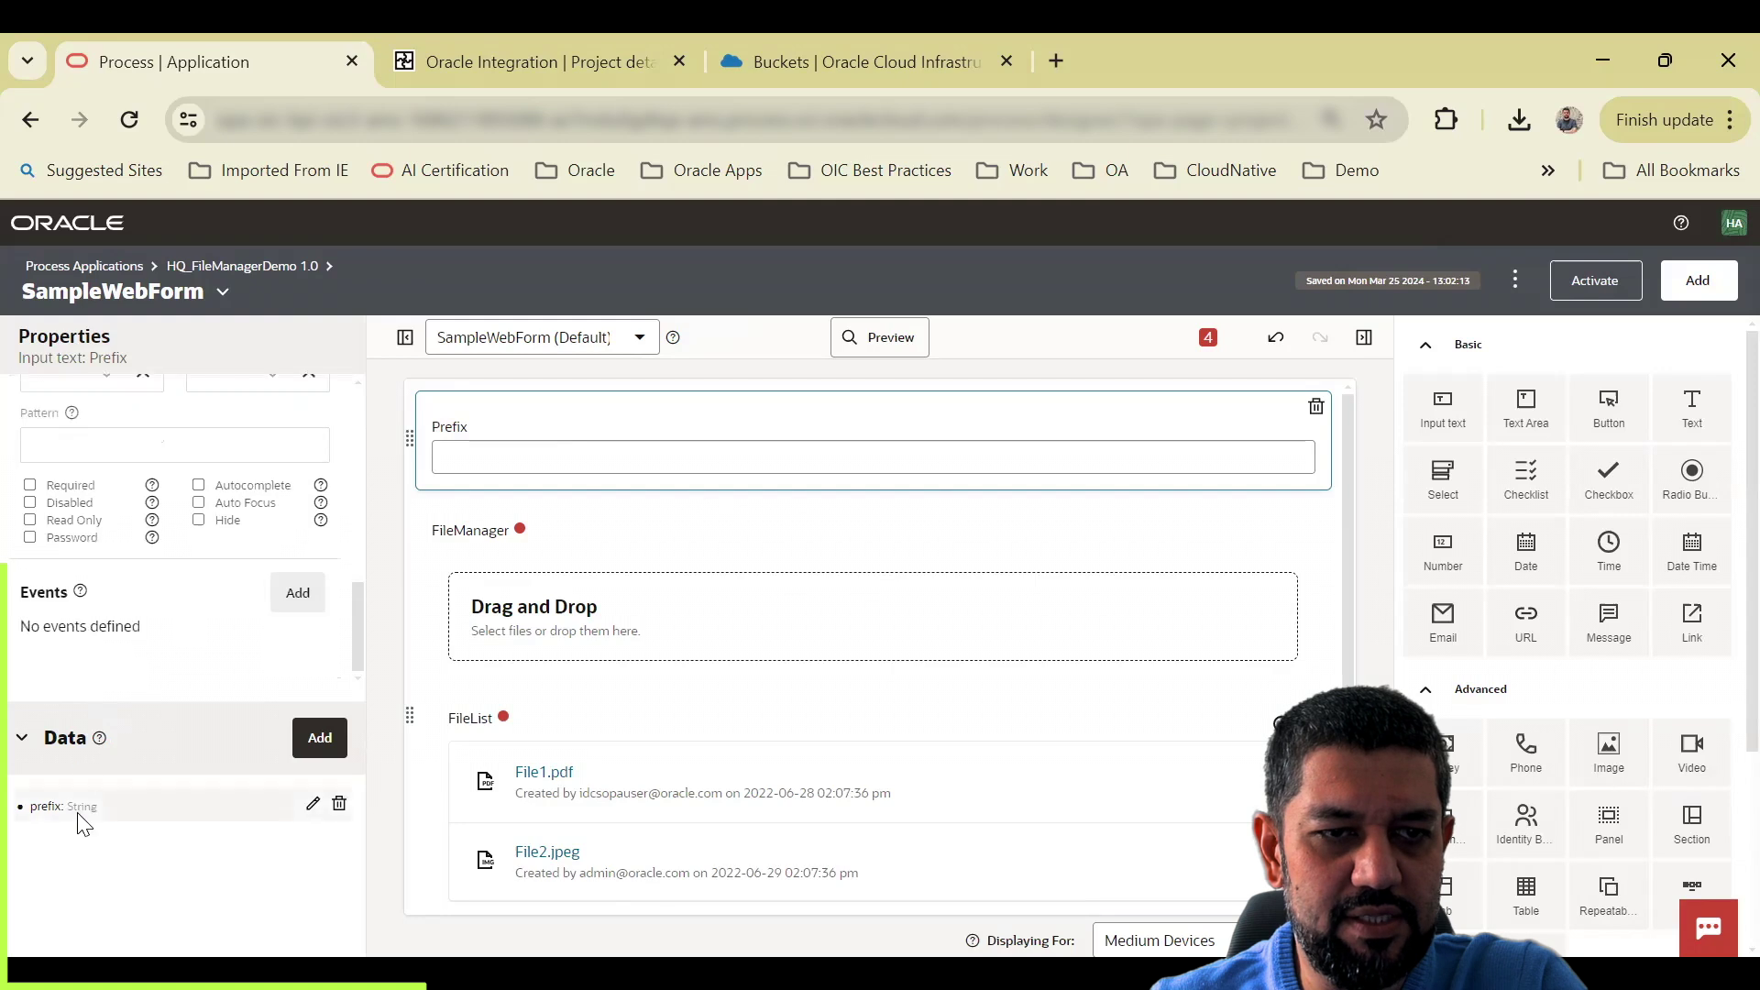
Step: Examine the definition of the Prefix field's data attribute and close it without changes
click(311, 805)
click(951, 650)
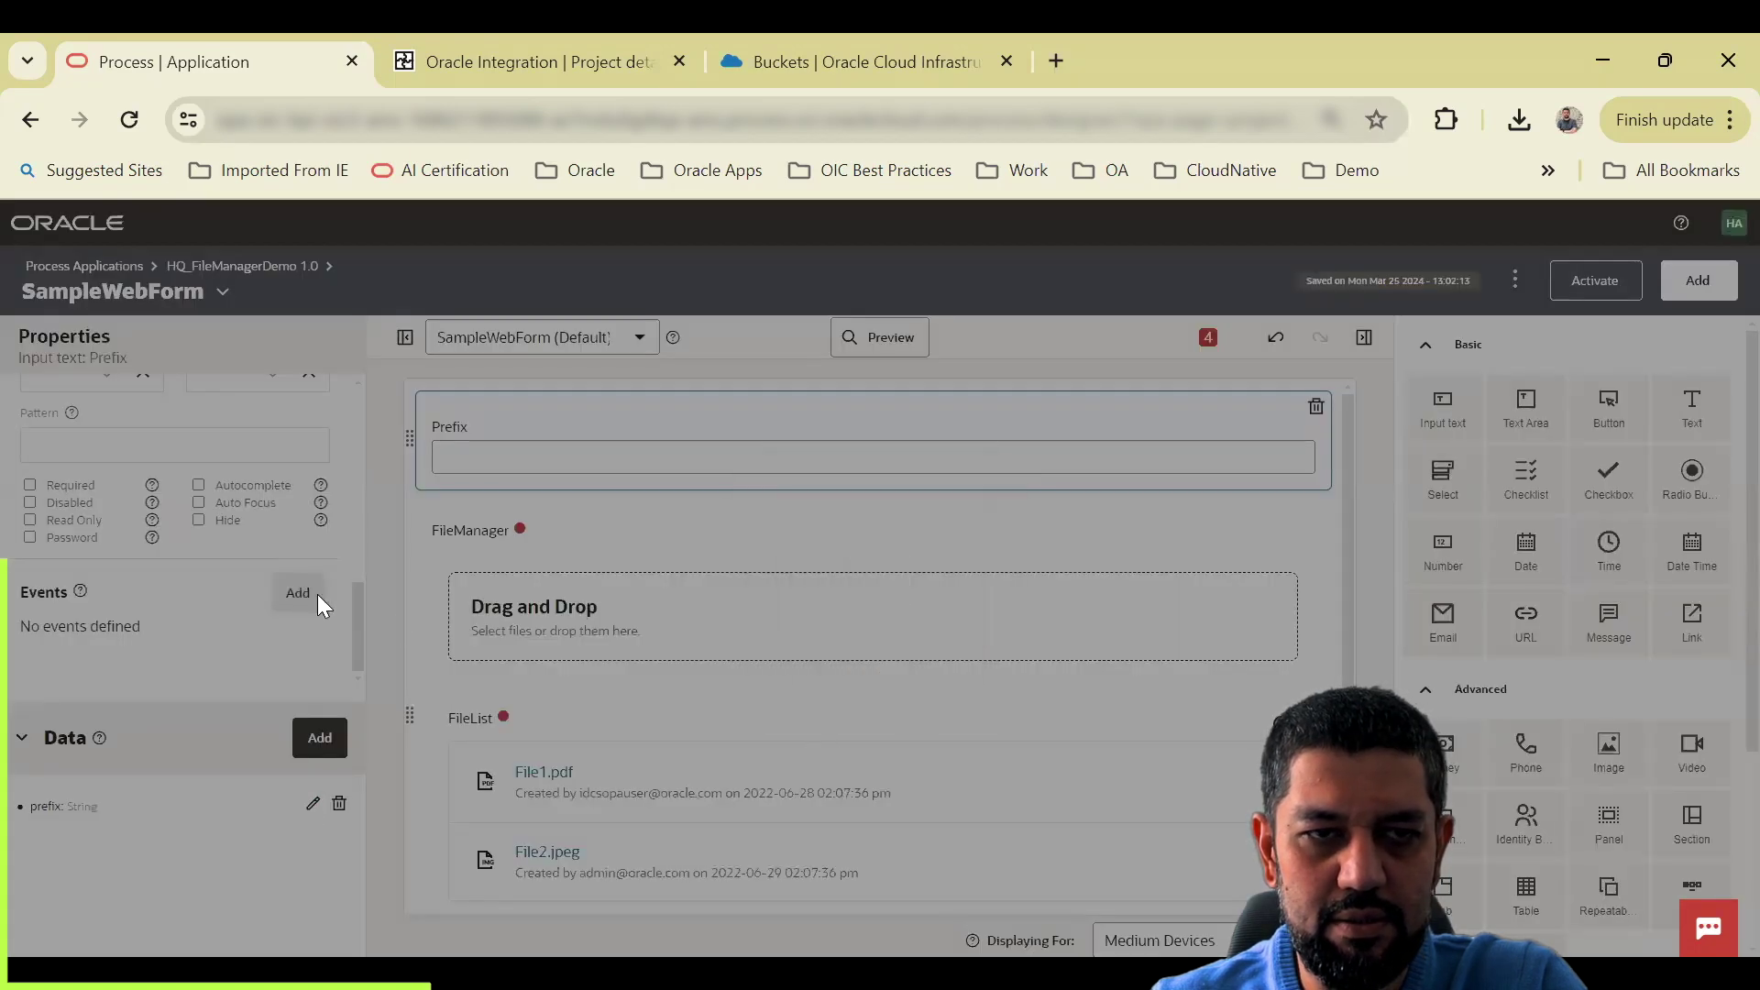
scroll(165, 610, up, 2)
scroll(183, 600, down, 2)
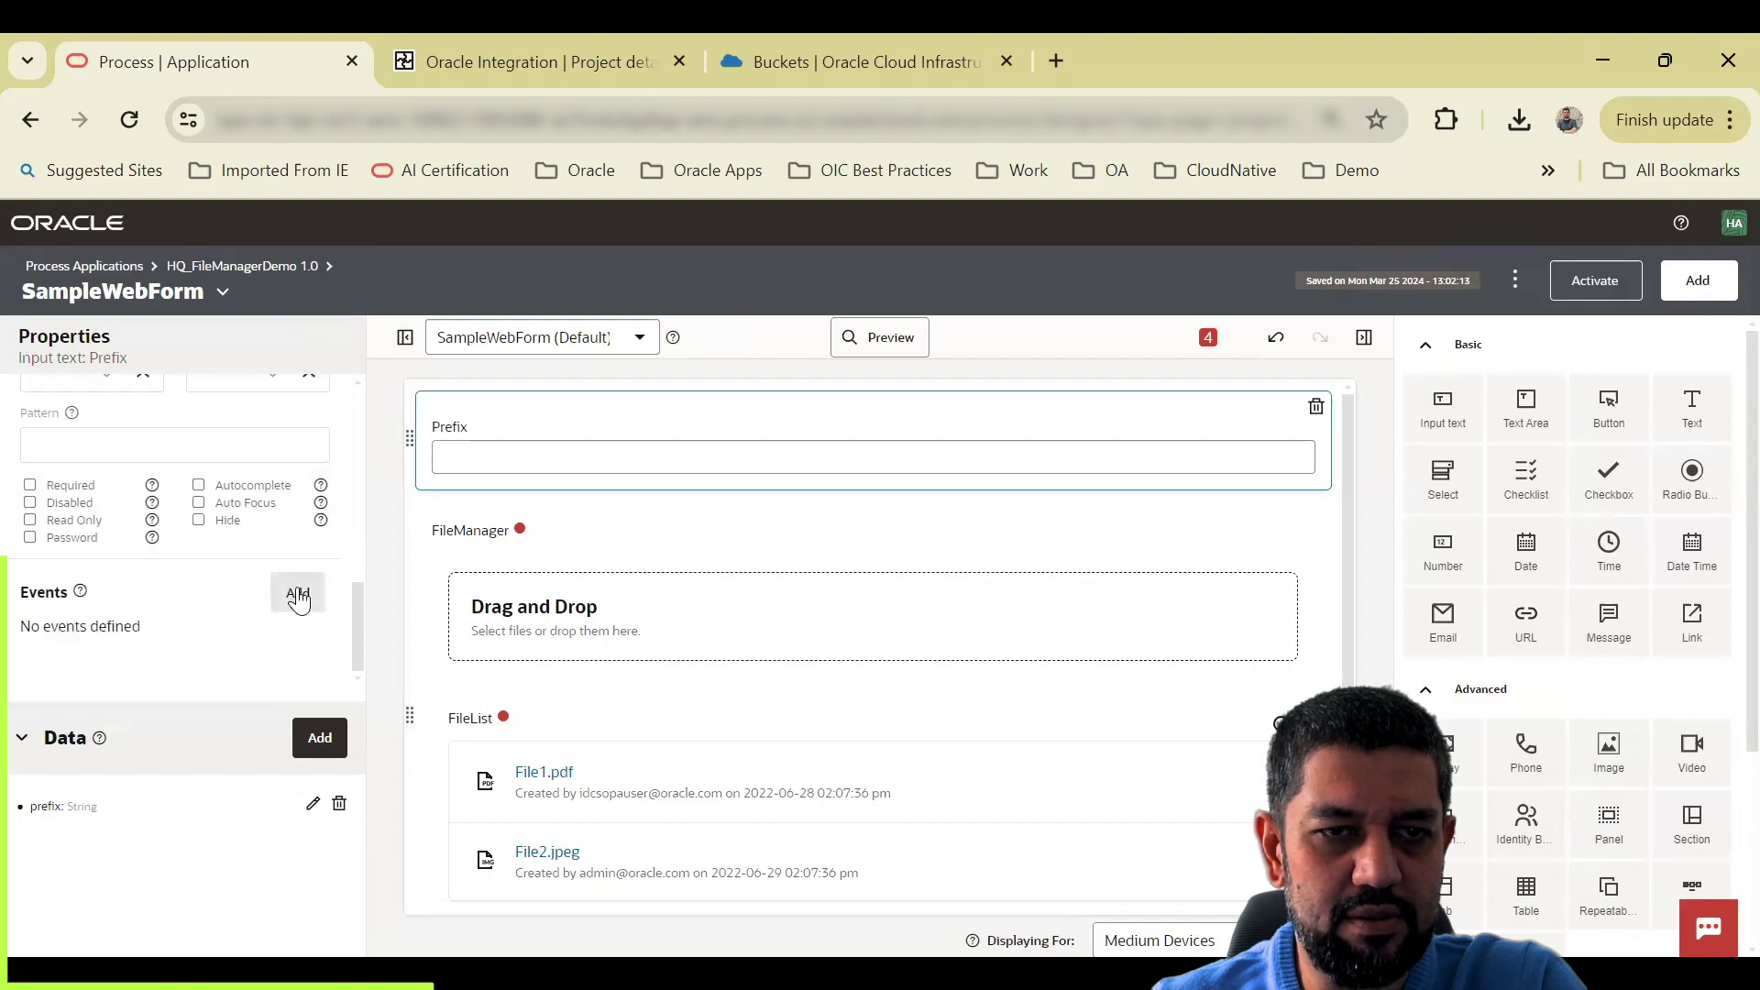
Step: Add an On Load event to the Prefix field and give it an action targeting the Prefix control
click(298, 596)
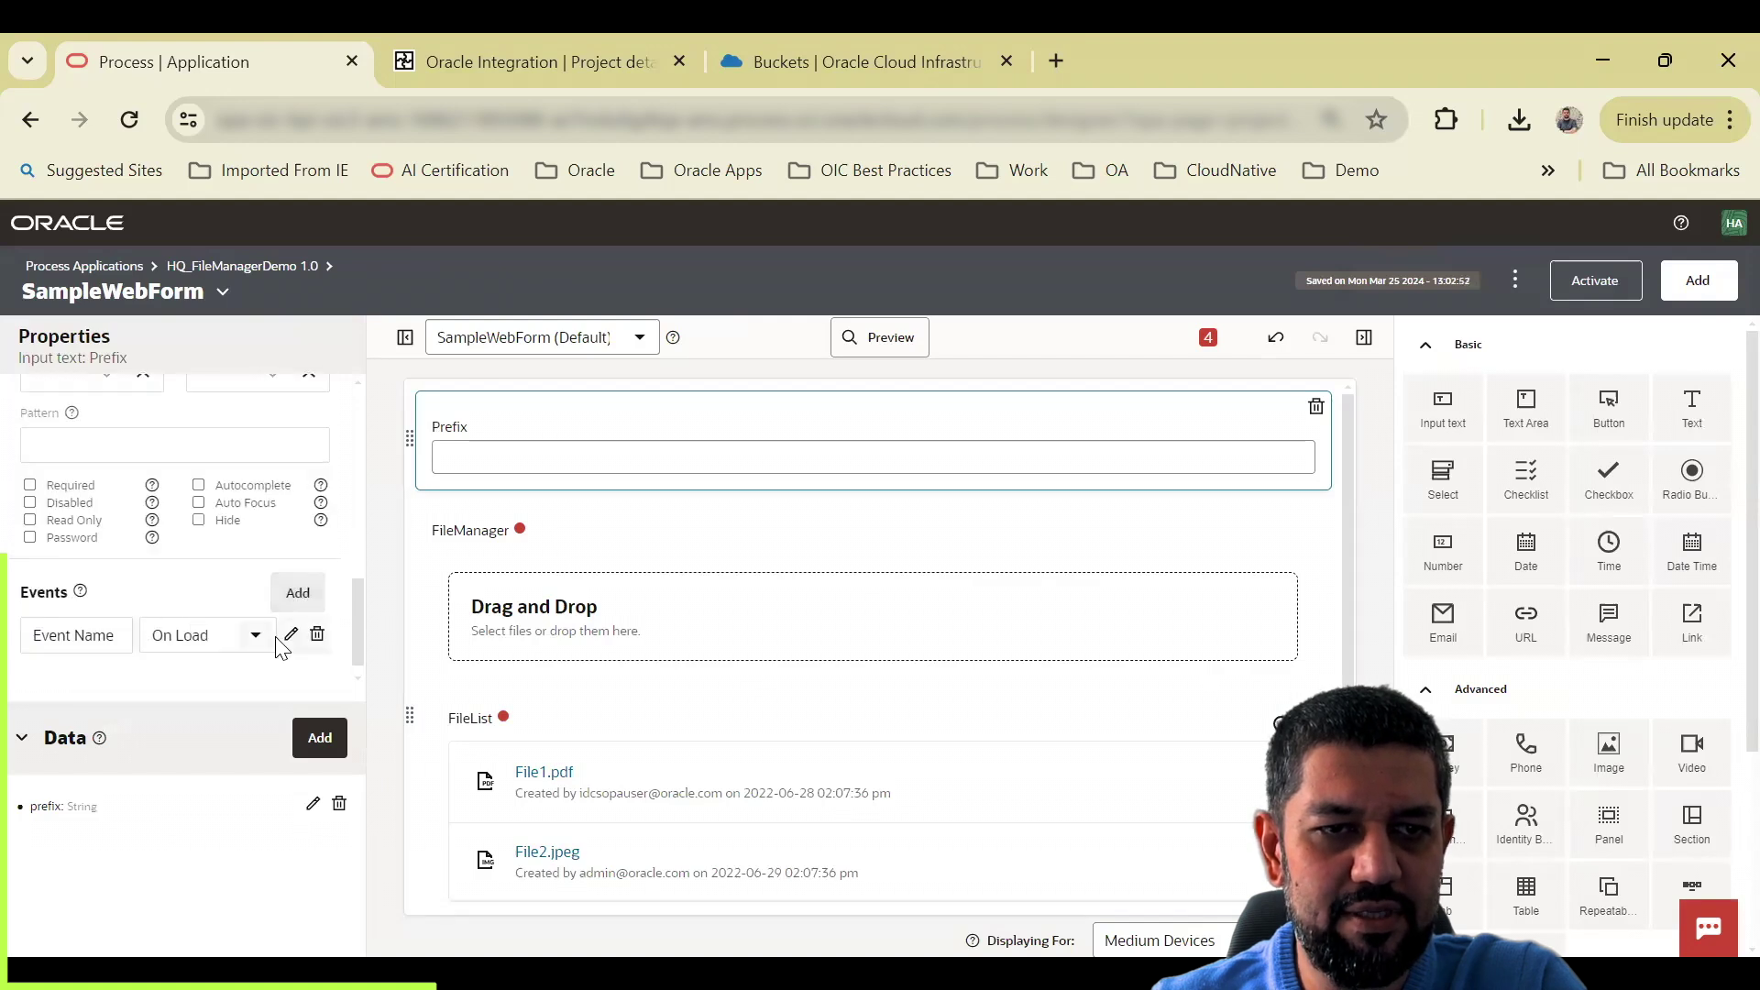
click(291, 637)
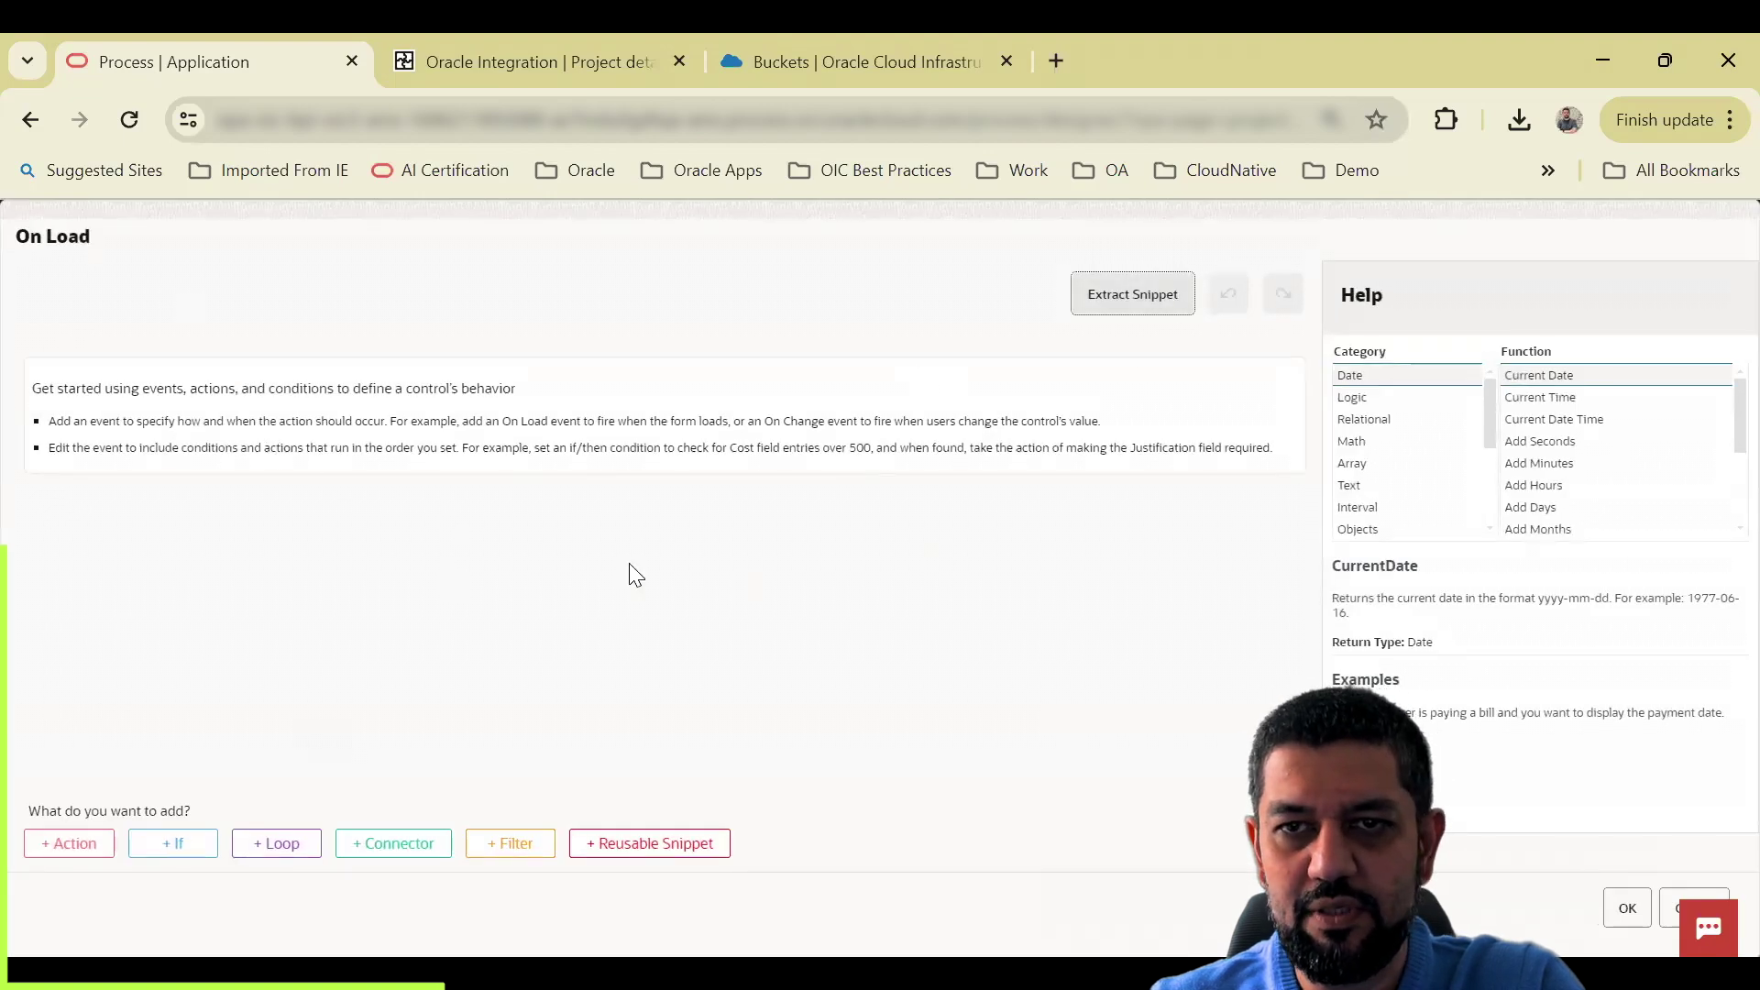
click(73, 844)
click(273, 459)
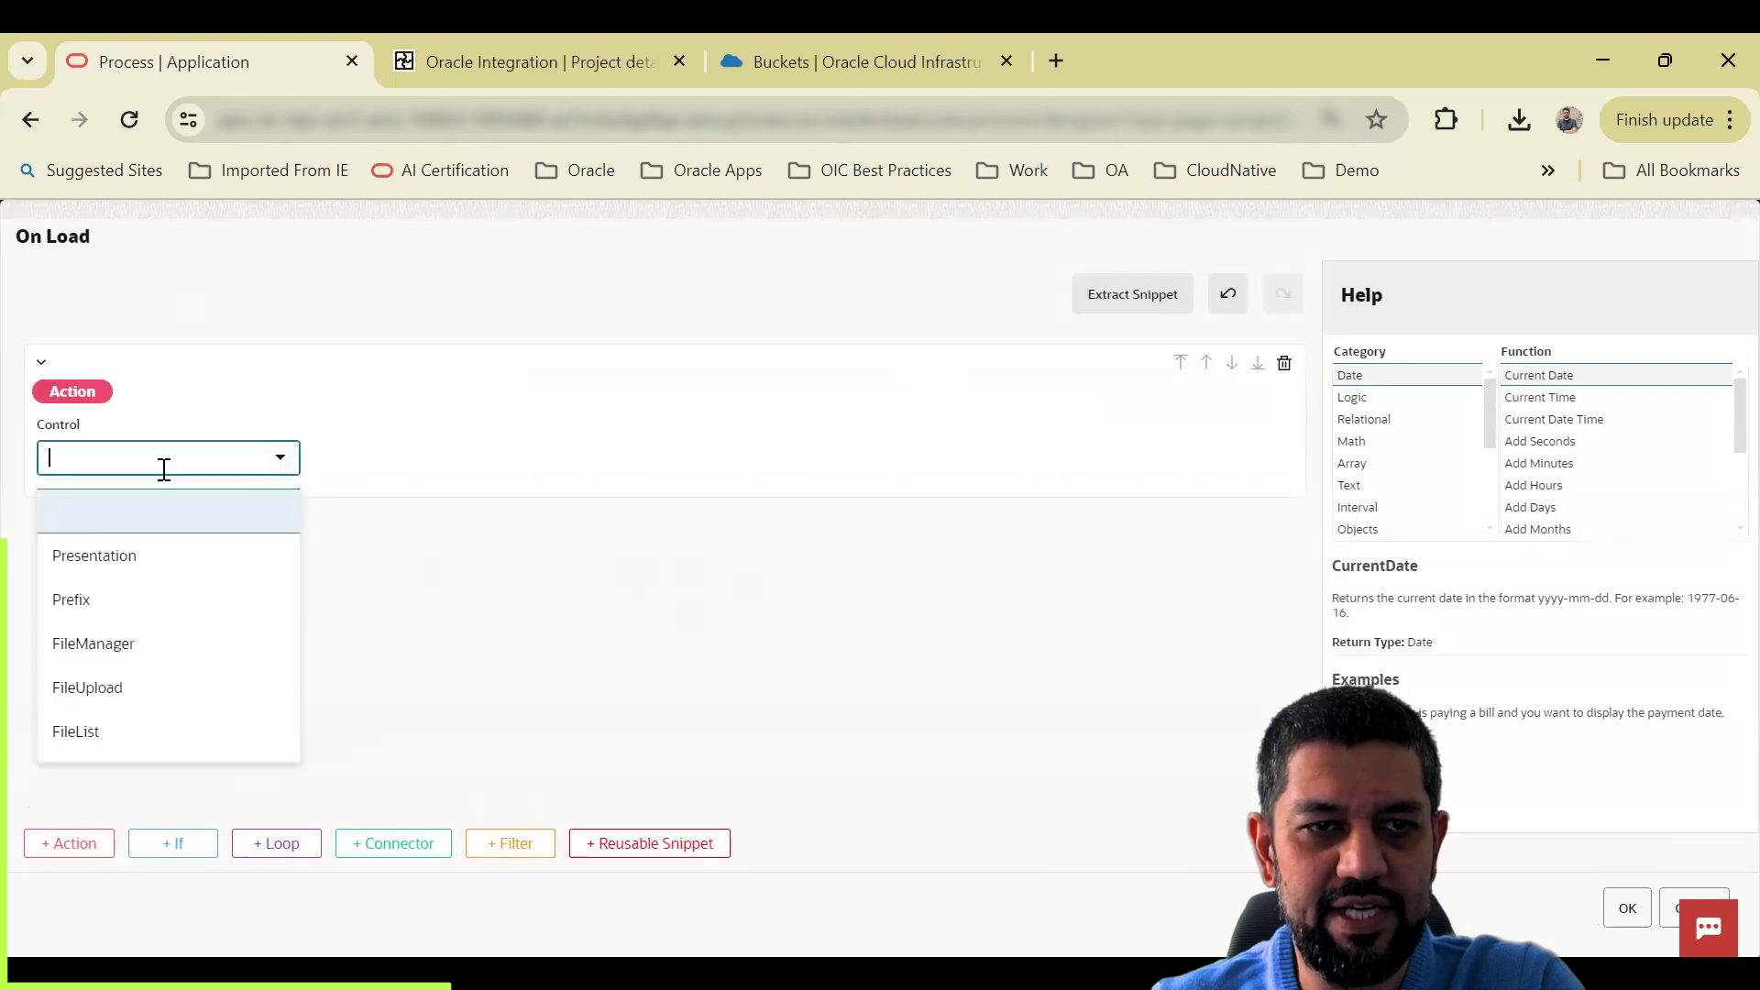
click(99, 600)
Step: Make the On Load action set the Prefix value from the Create UUID function and save the event
click(589, 458)
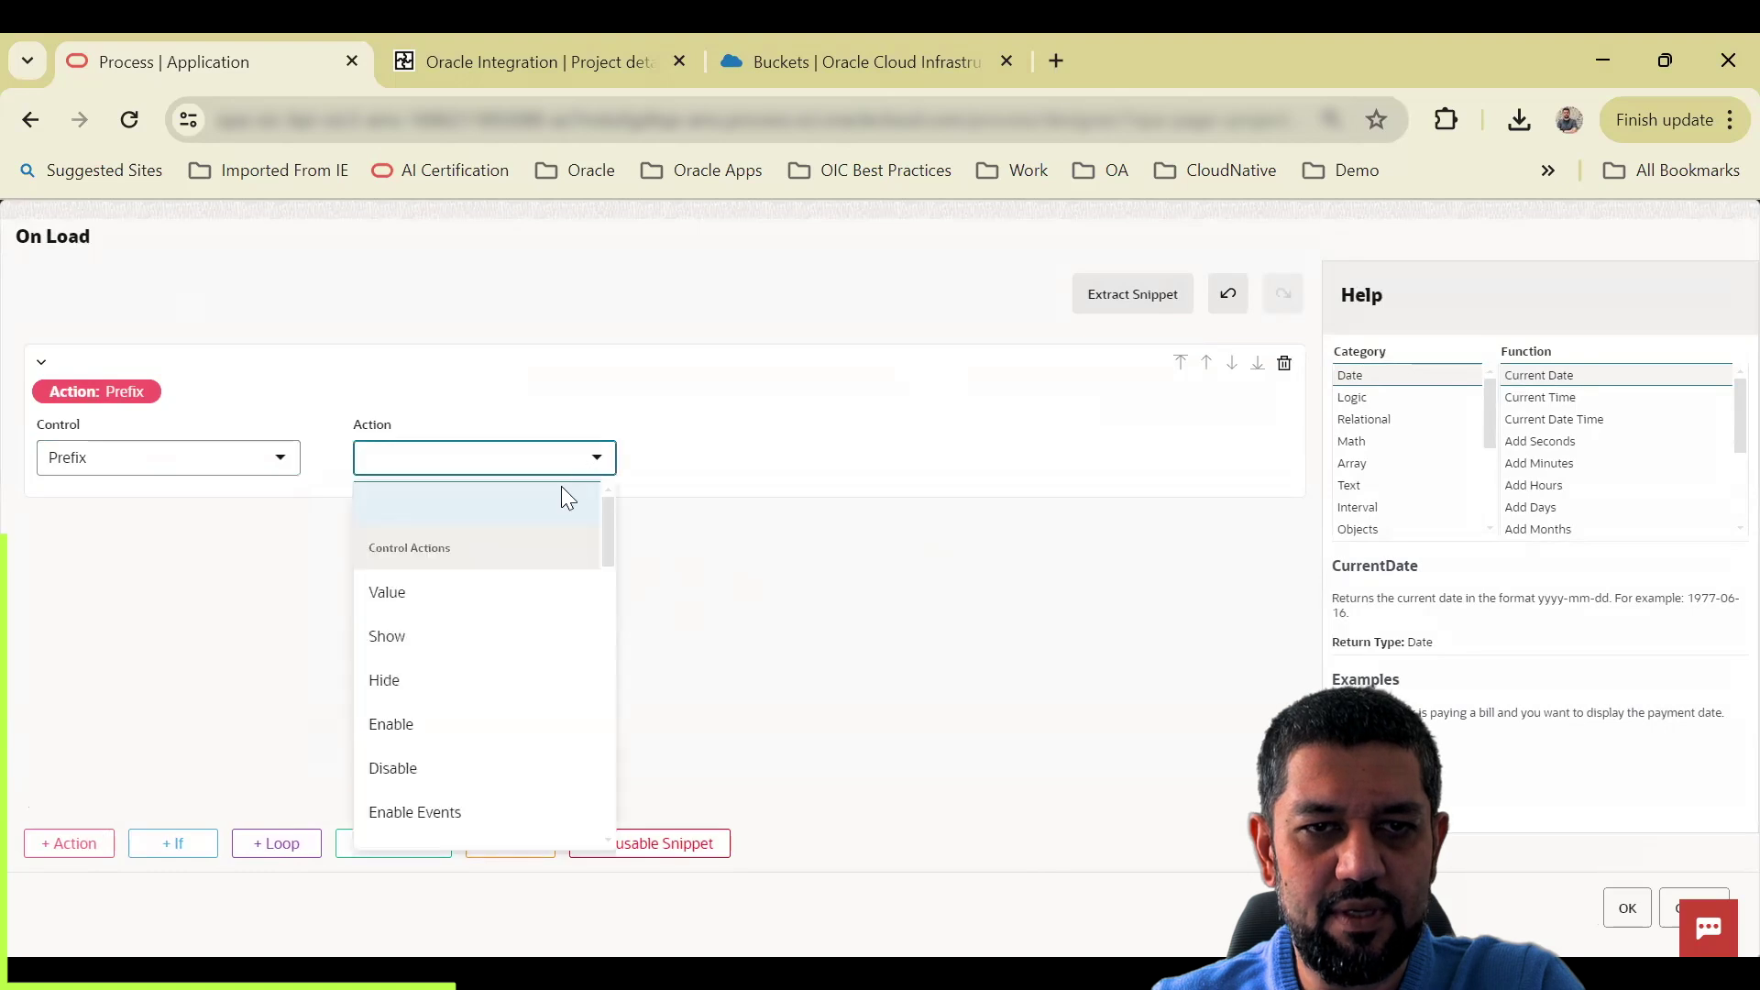
click(445, 604)
click(884, 466)
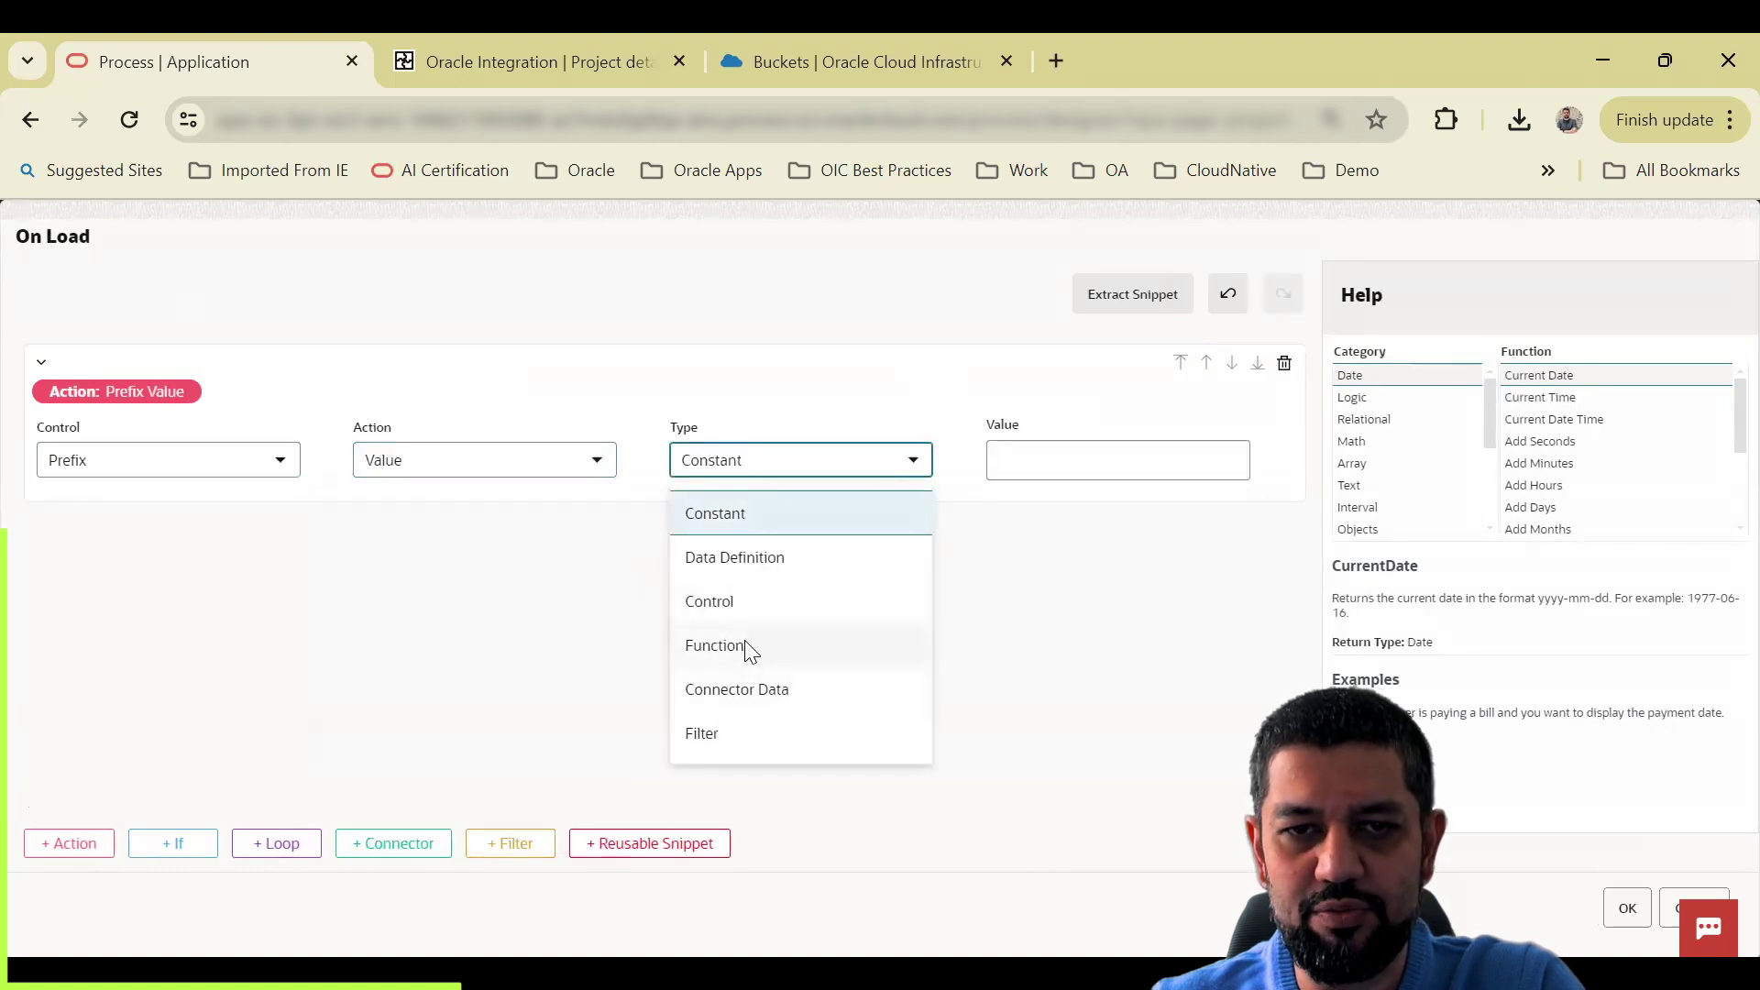
click(746, 647)
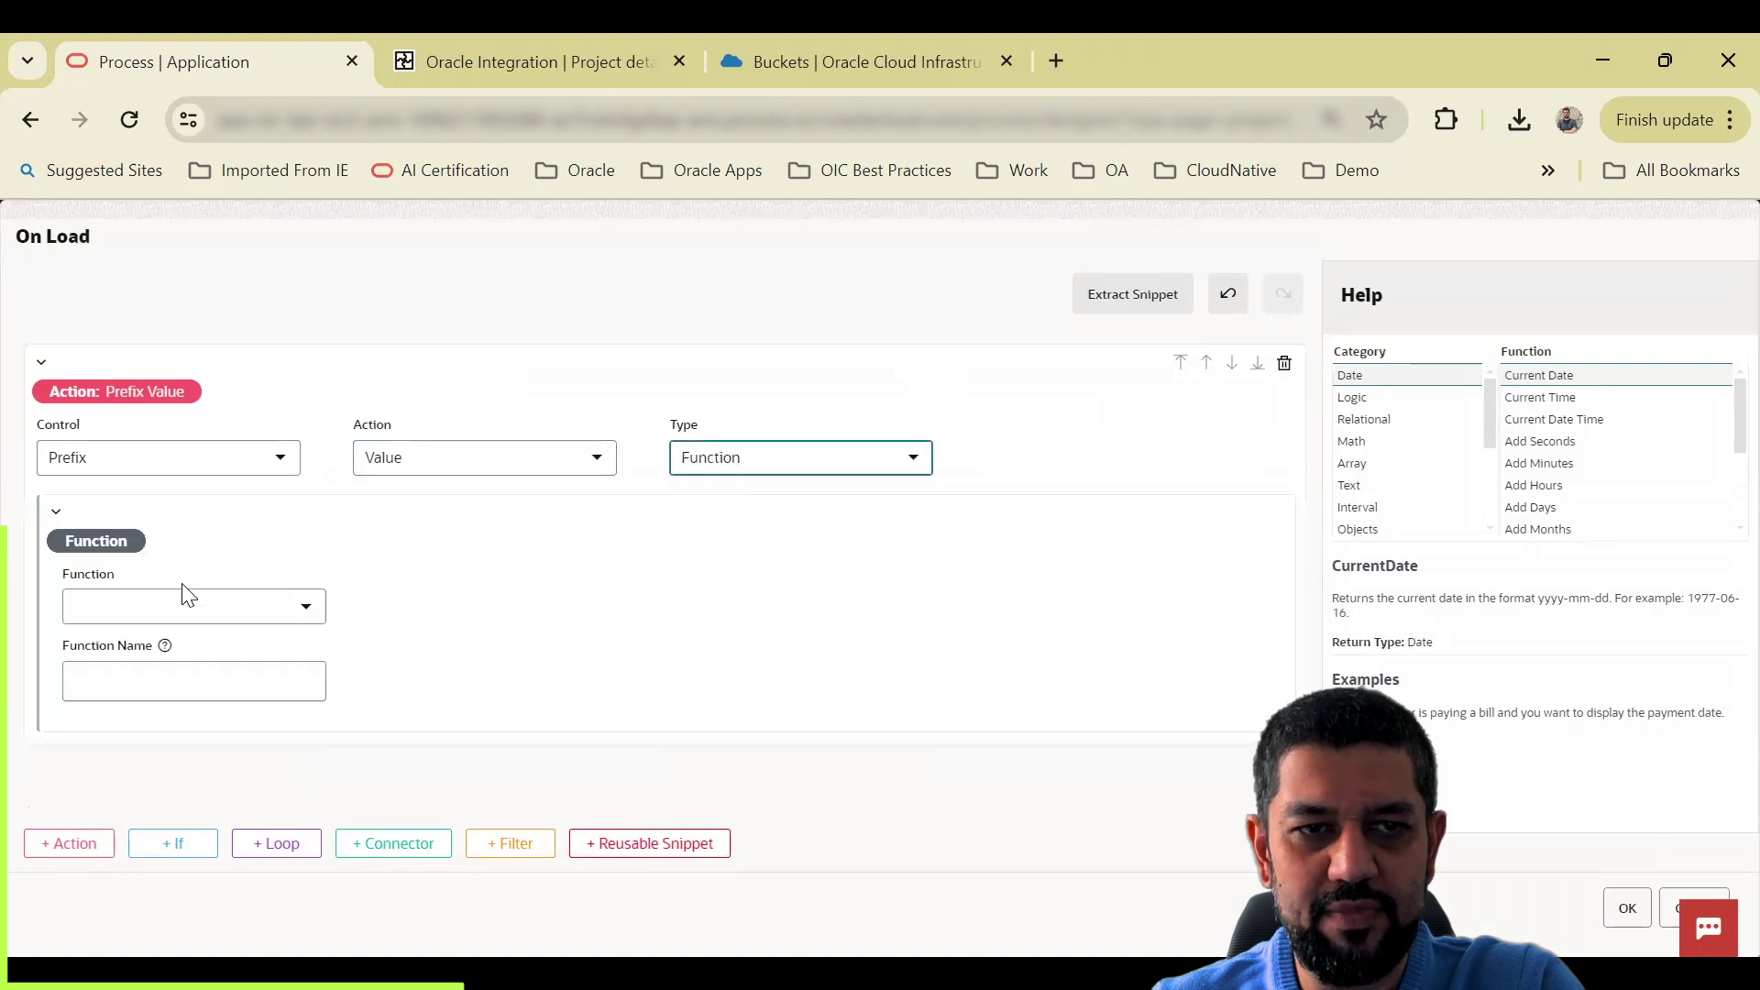
click(318, 614)
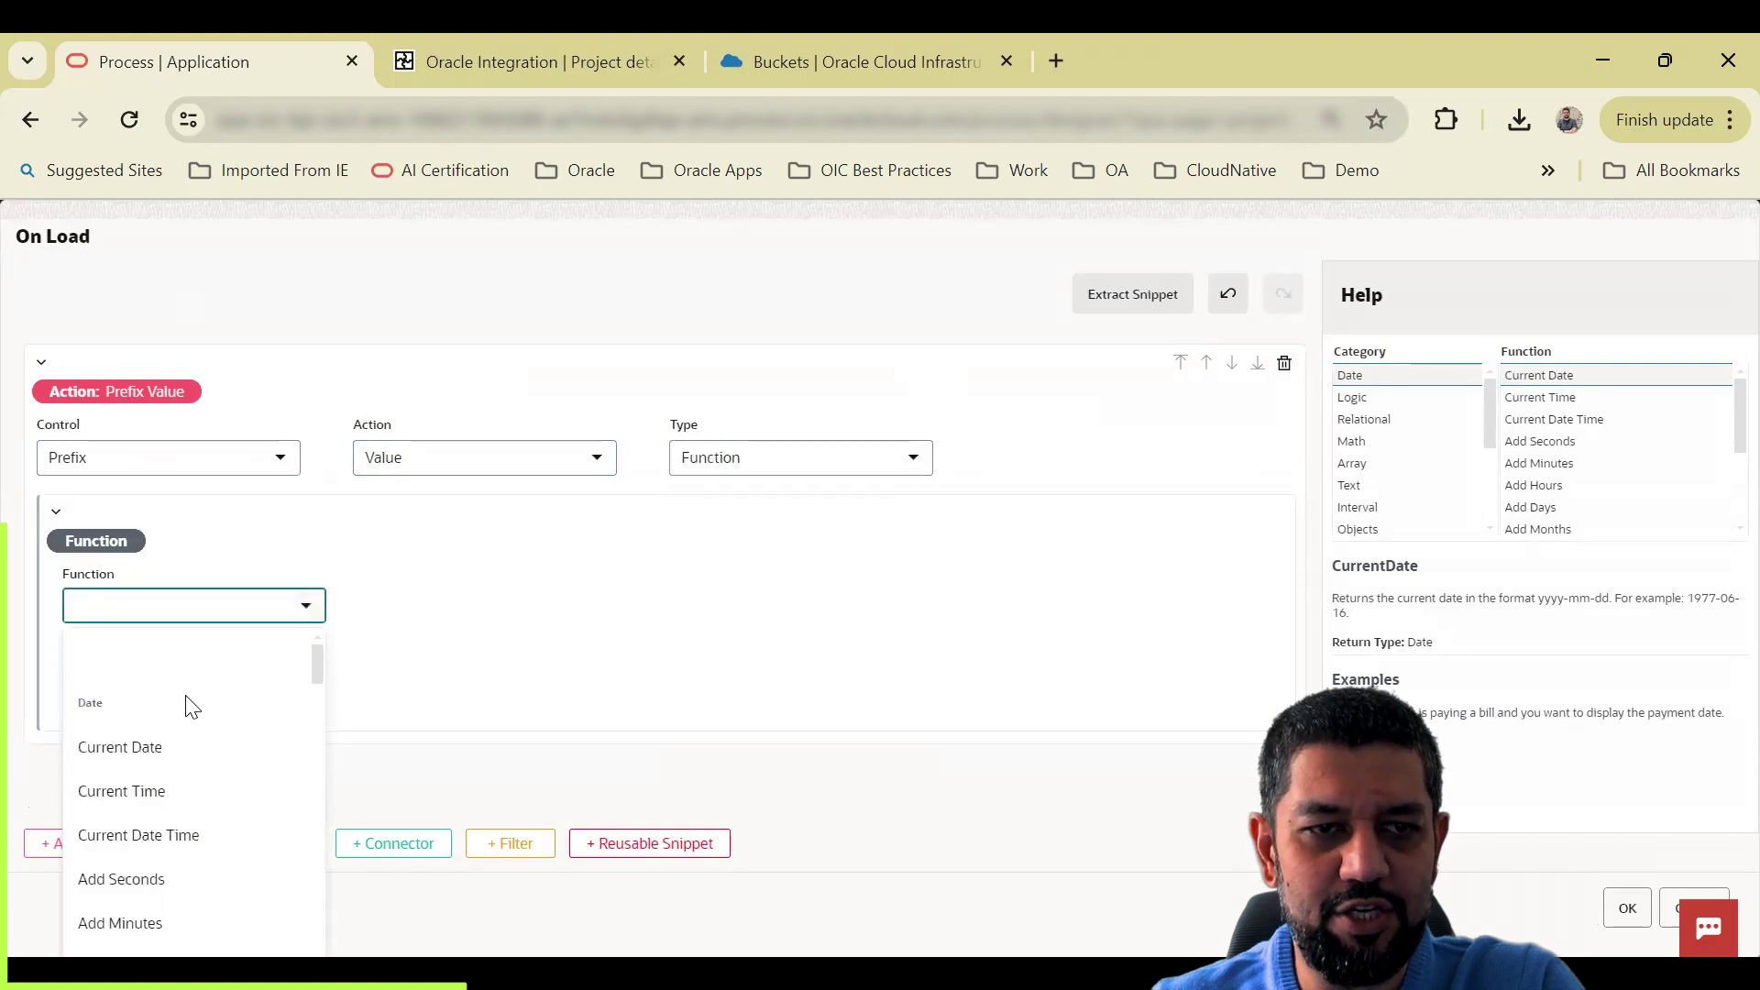
scroll(194, 569, down, 15)
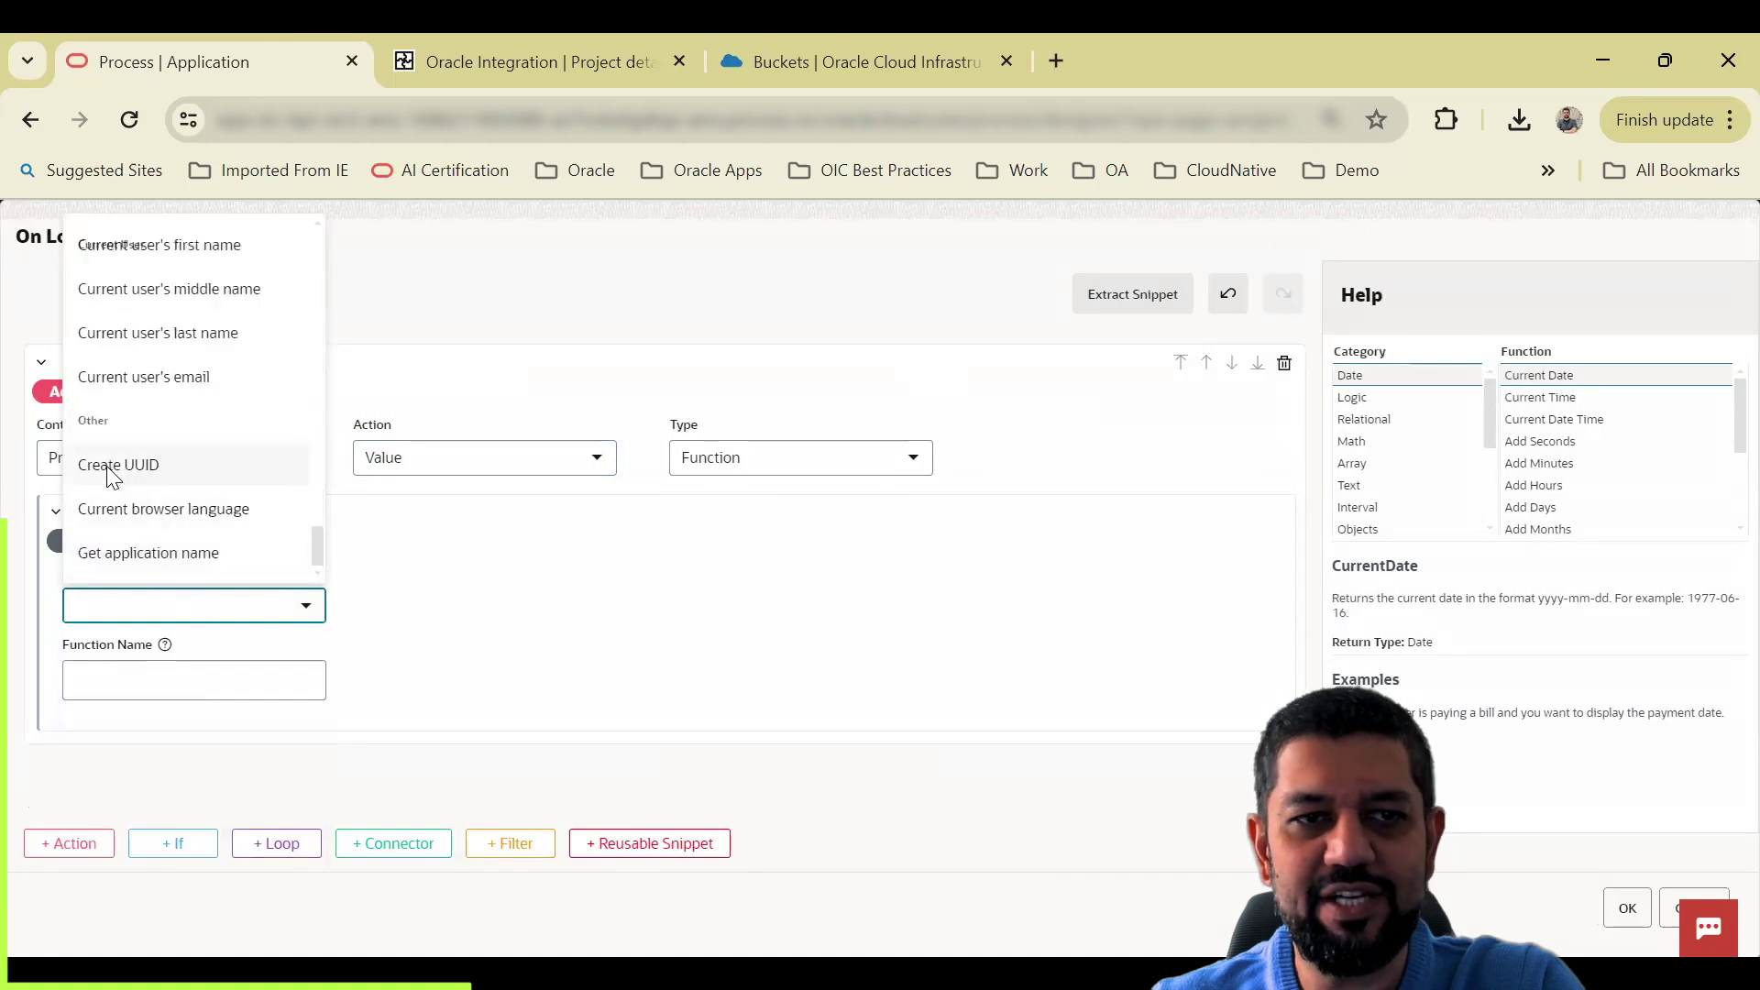
click(108, 467)
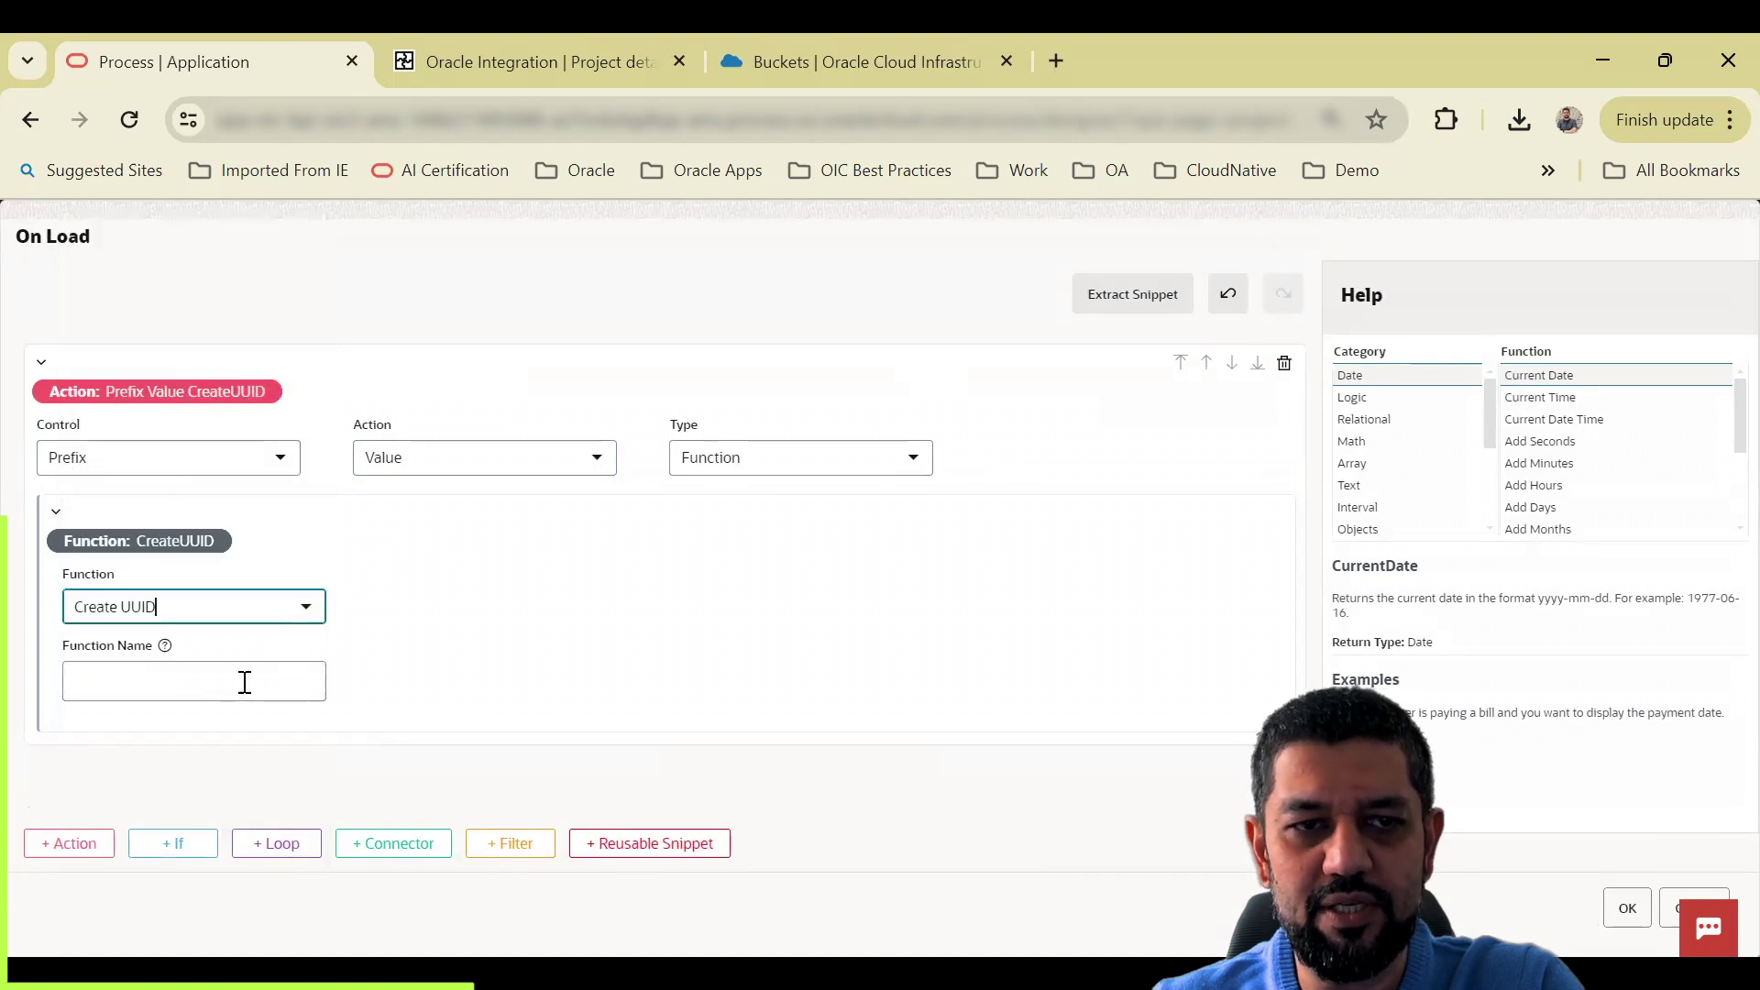
click(713, 656)
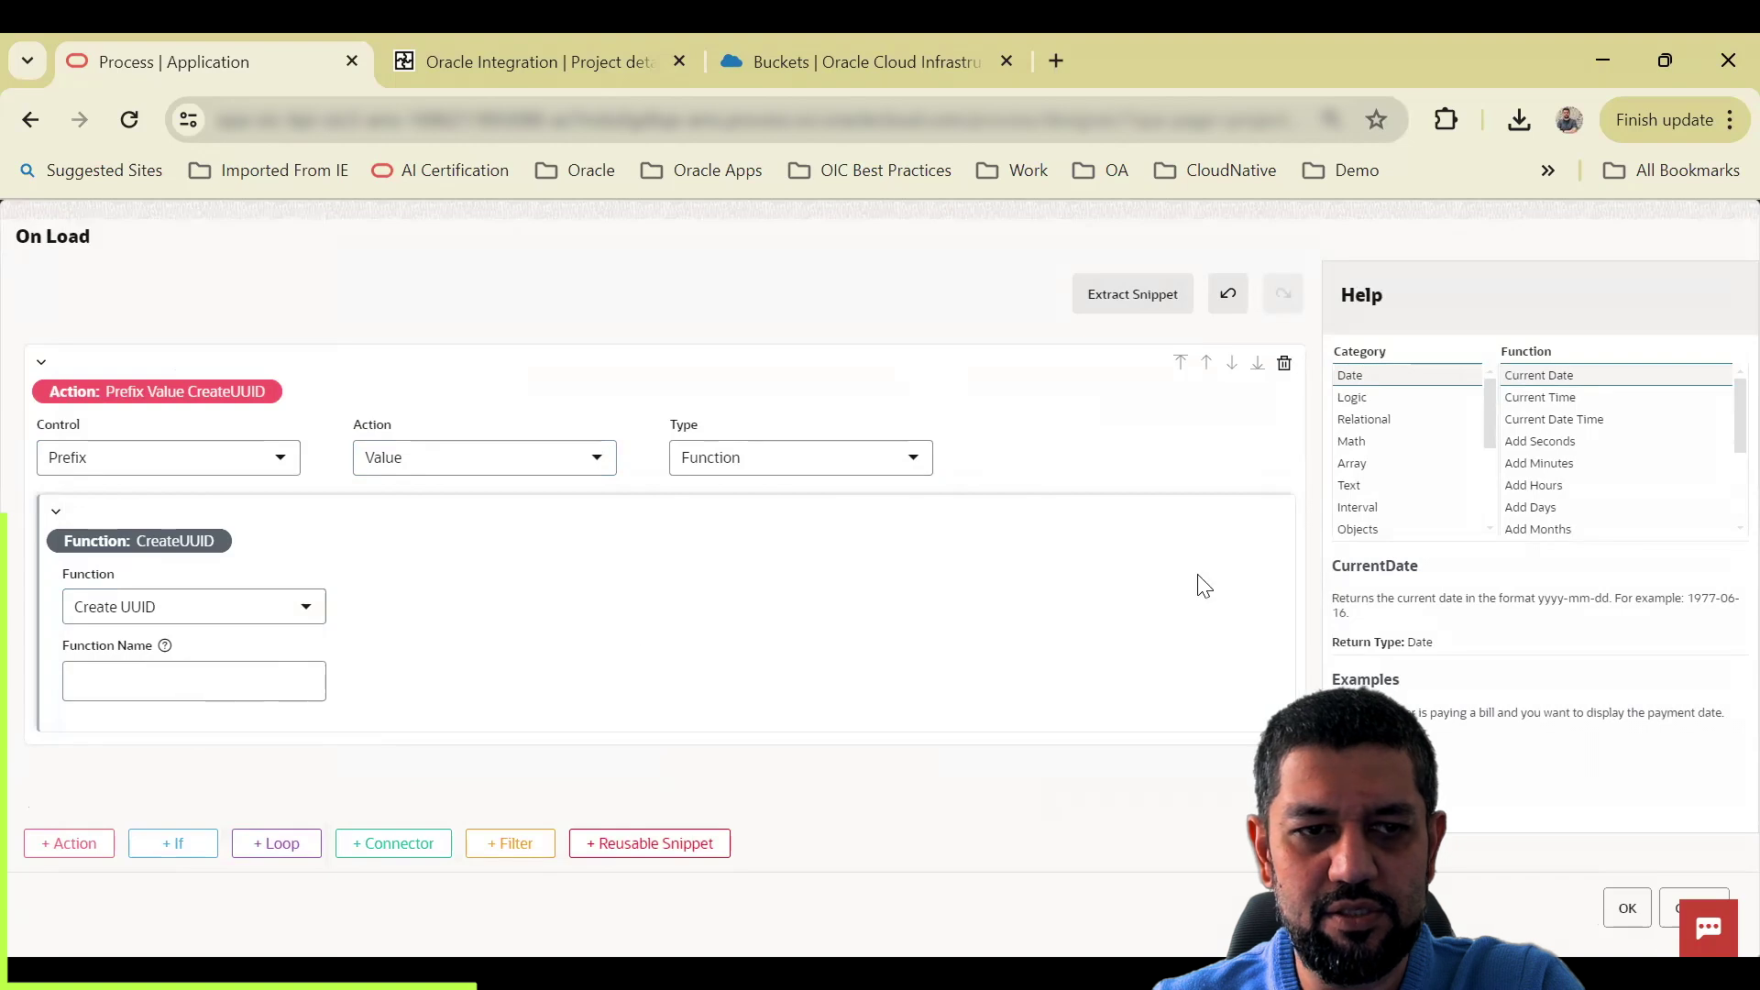
click(1637, 913)
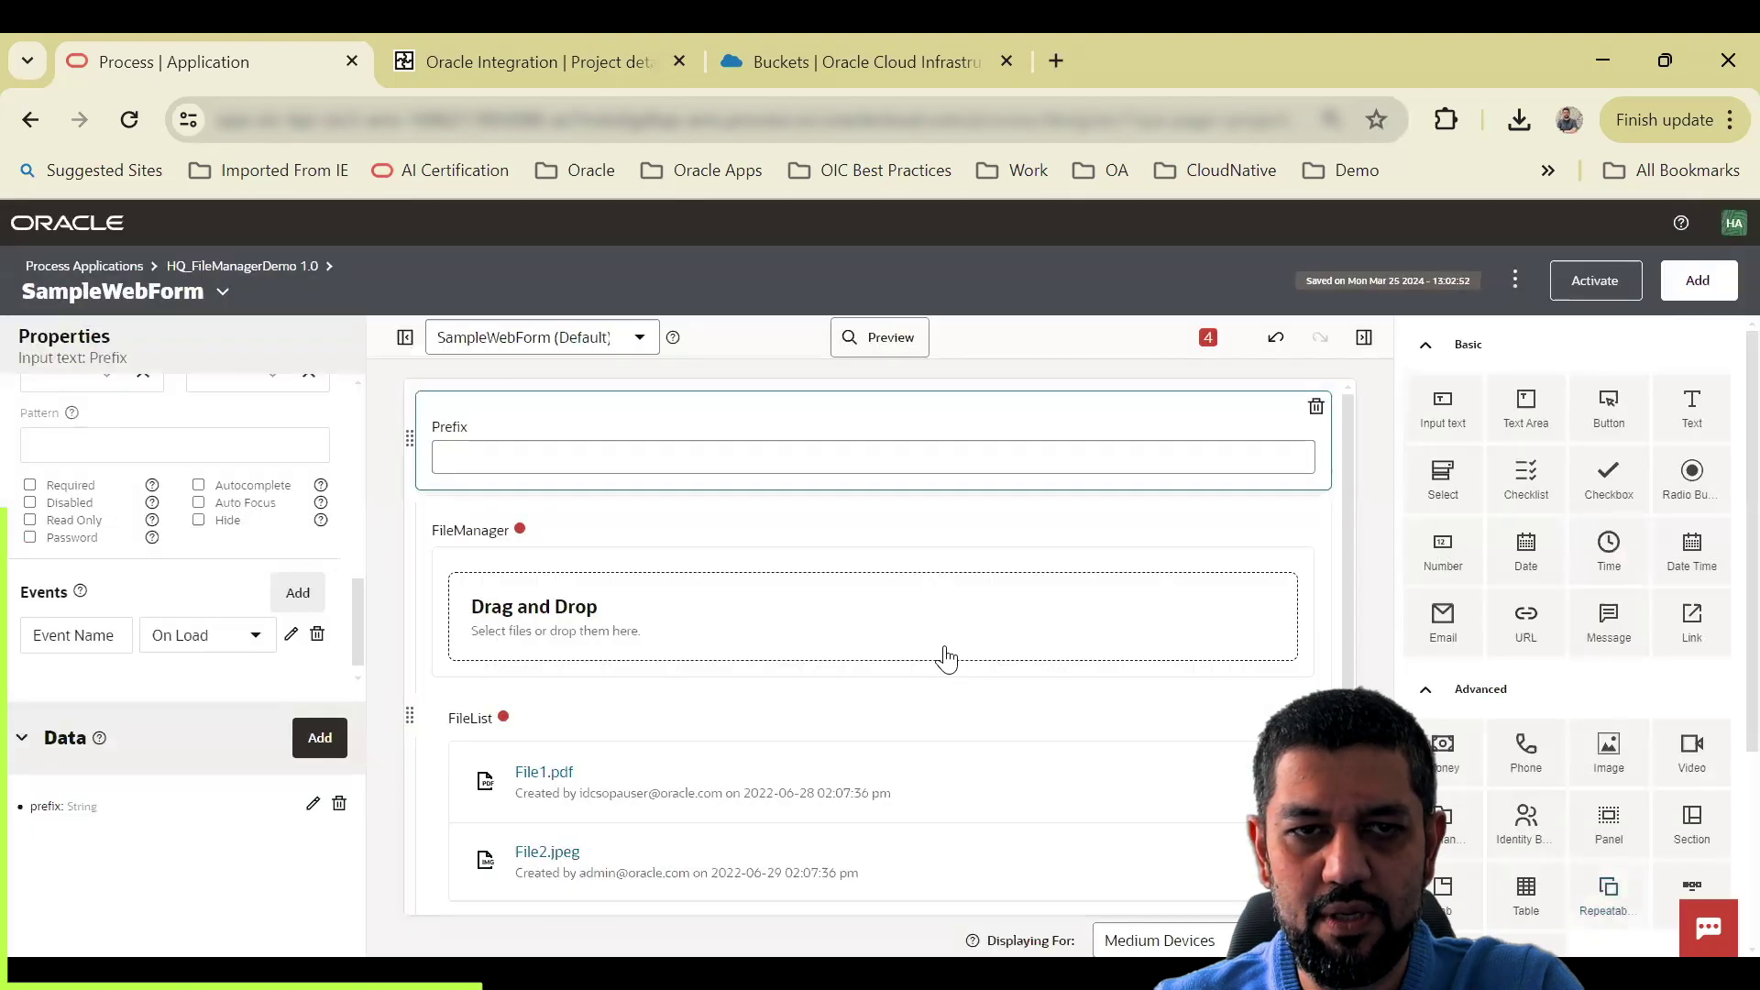
Step: Preview the web form to check that the Prefix field is filled on load, and close the preview
click(910, 337)
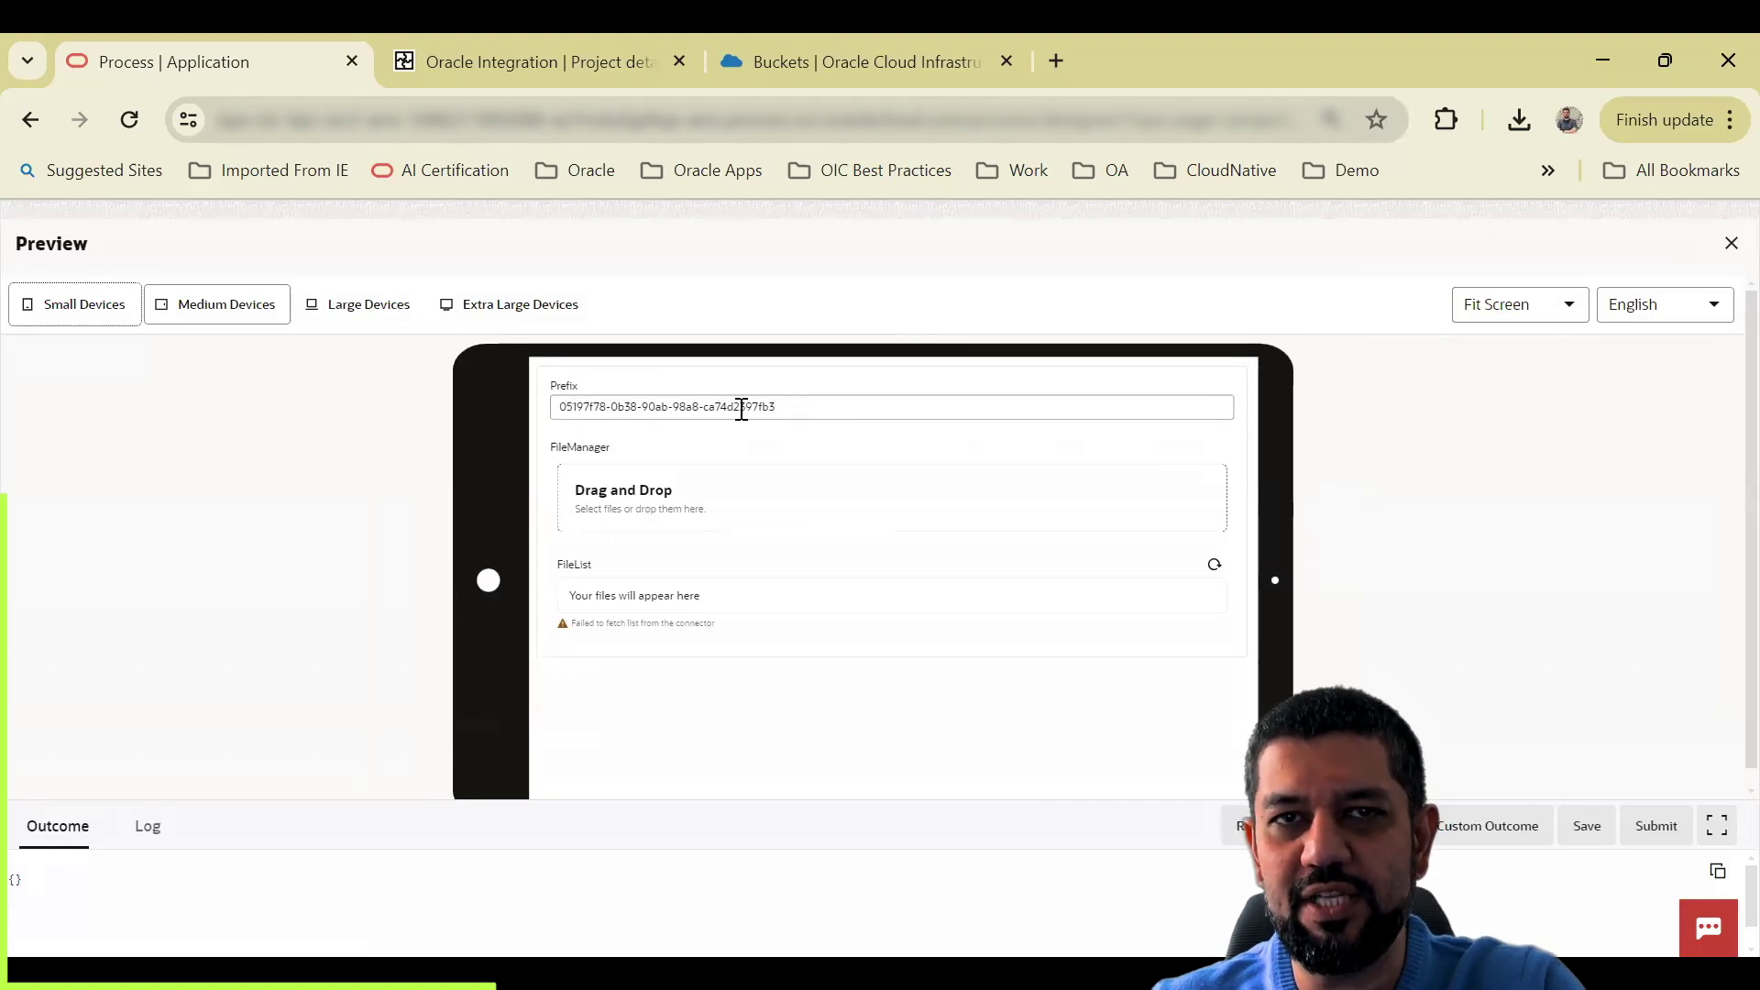
click(1724, 243)
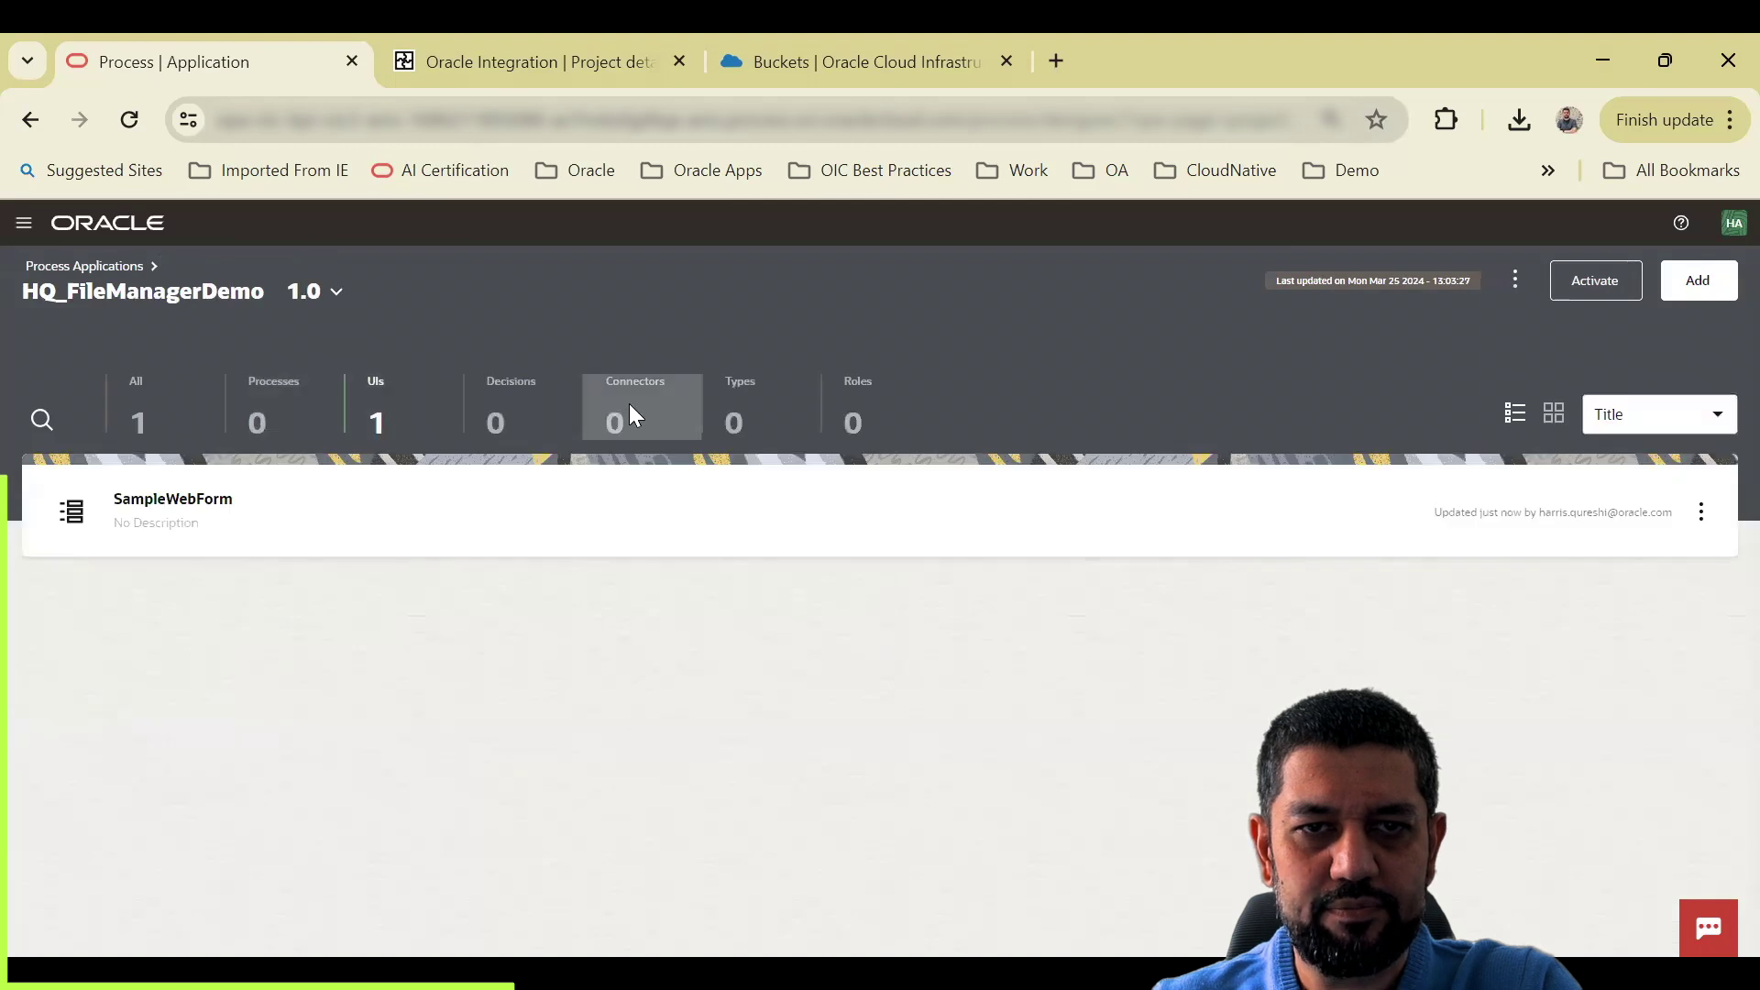
Step: Start a REST API connector in the application and title it OIC_FileManager_Integration
click(633, 417)
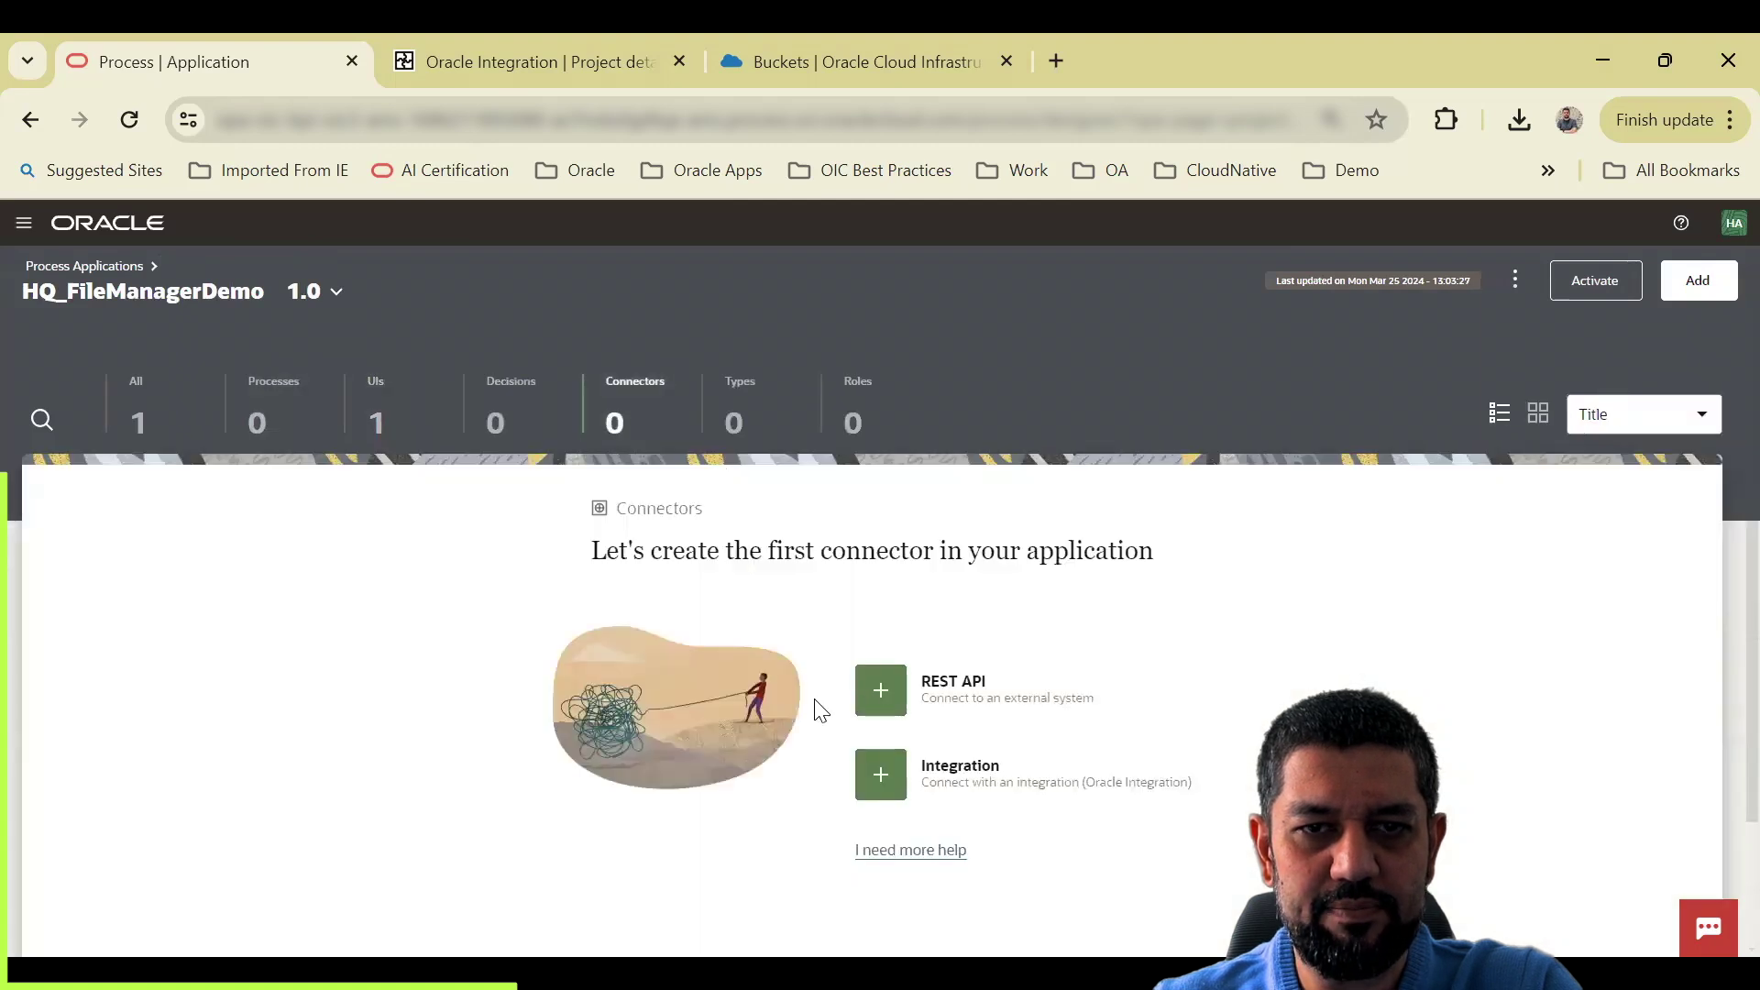
click(882, 692)
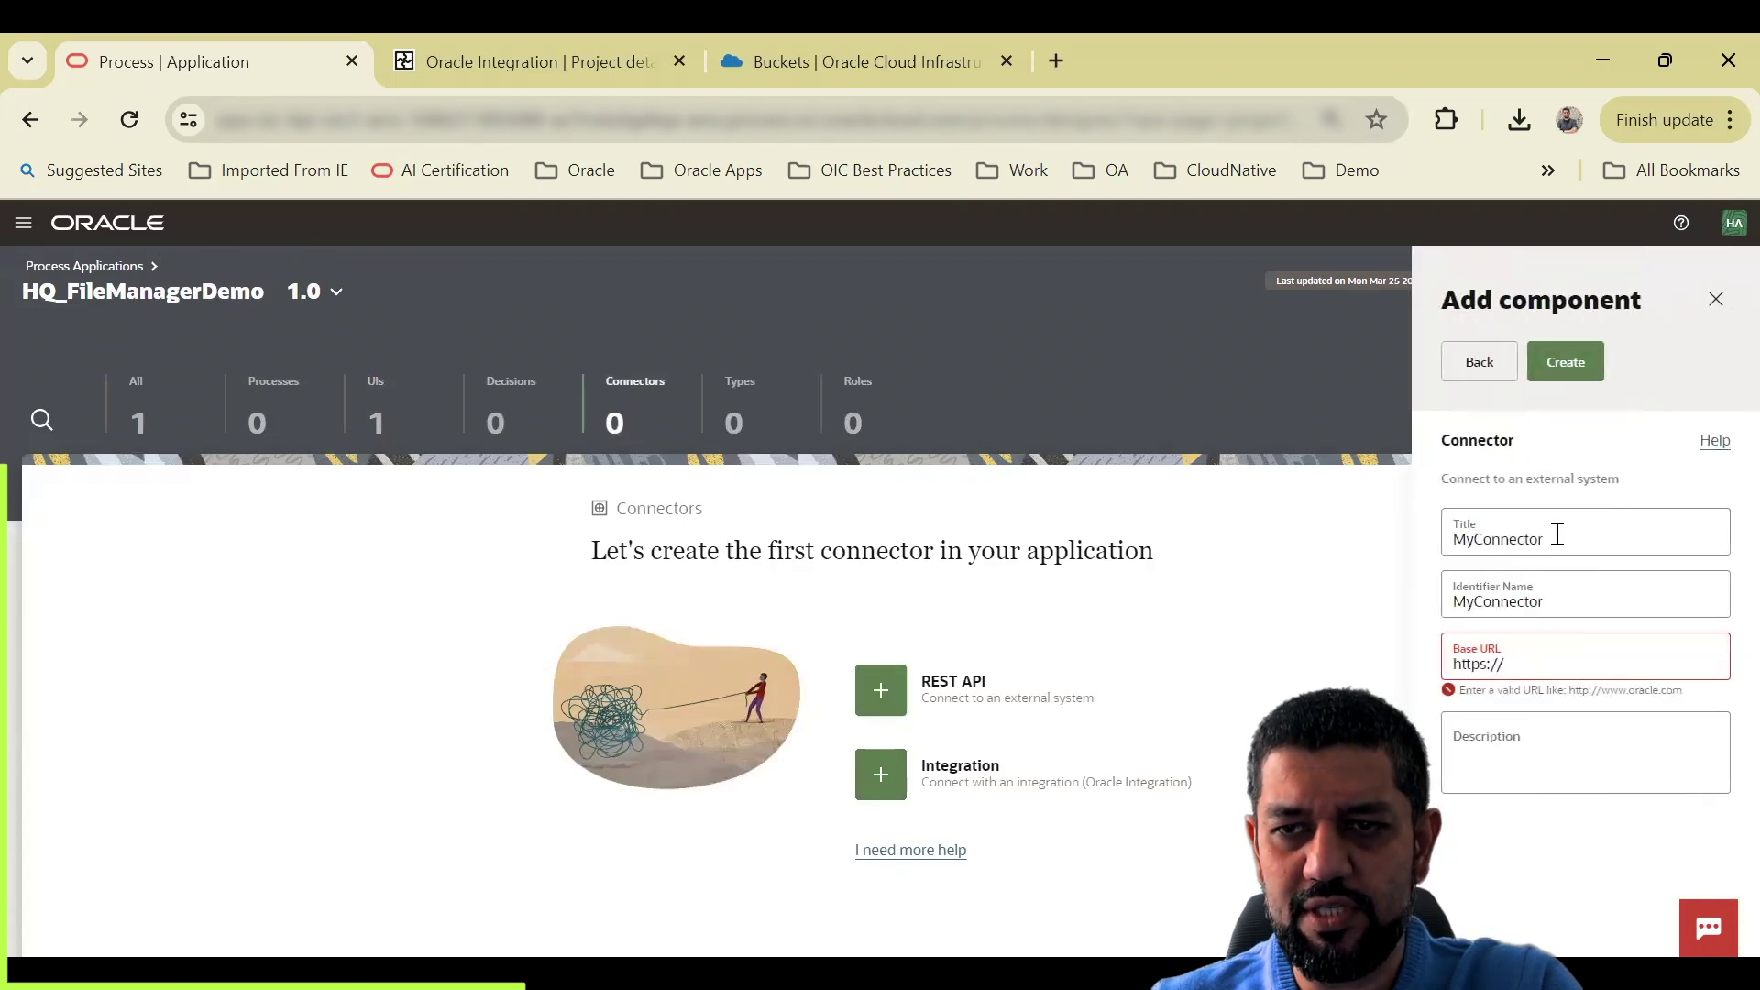
double_click(1558, 534)
text(OI)
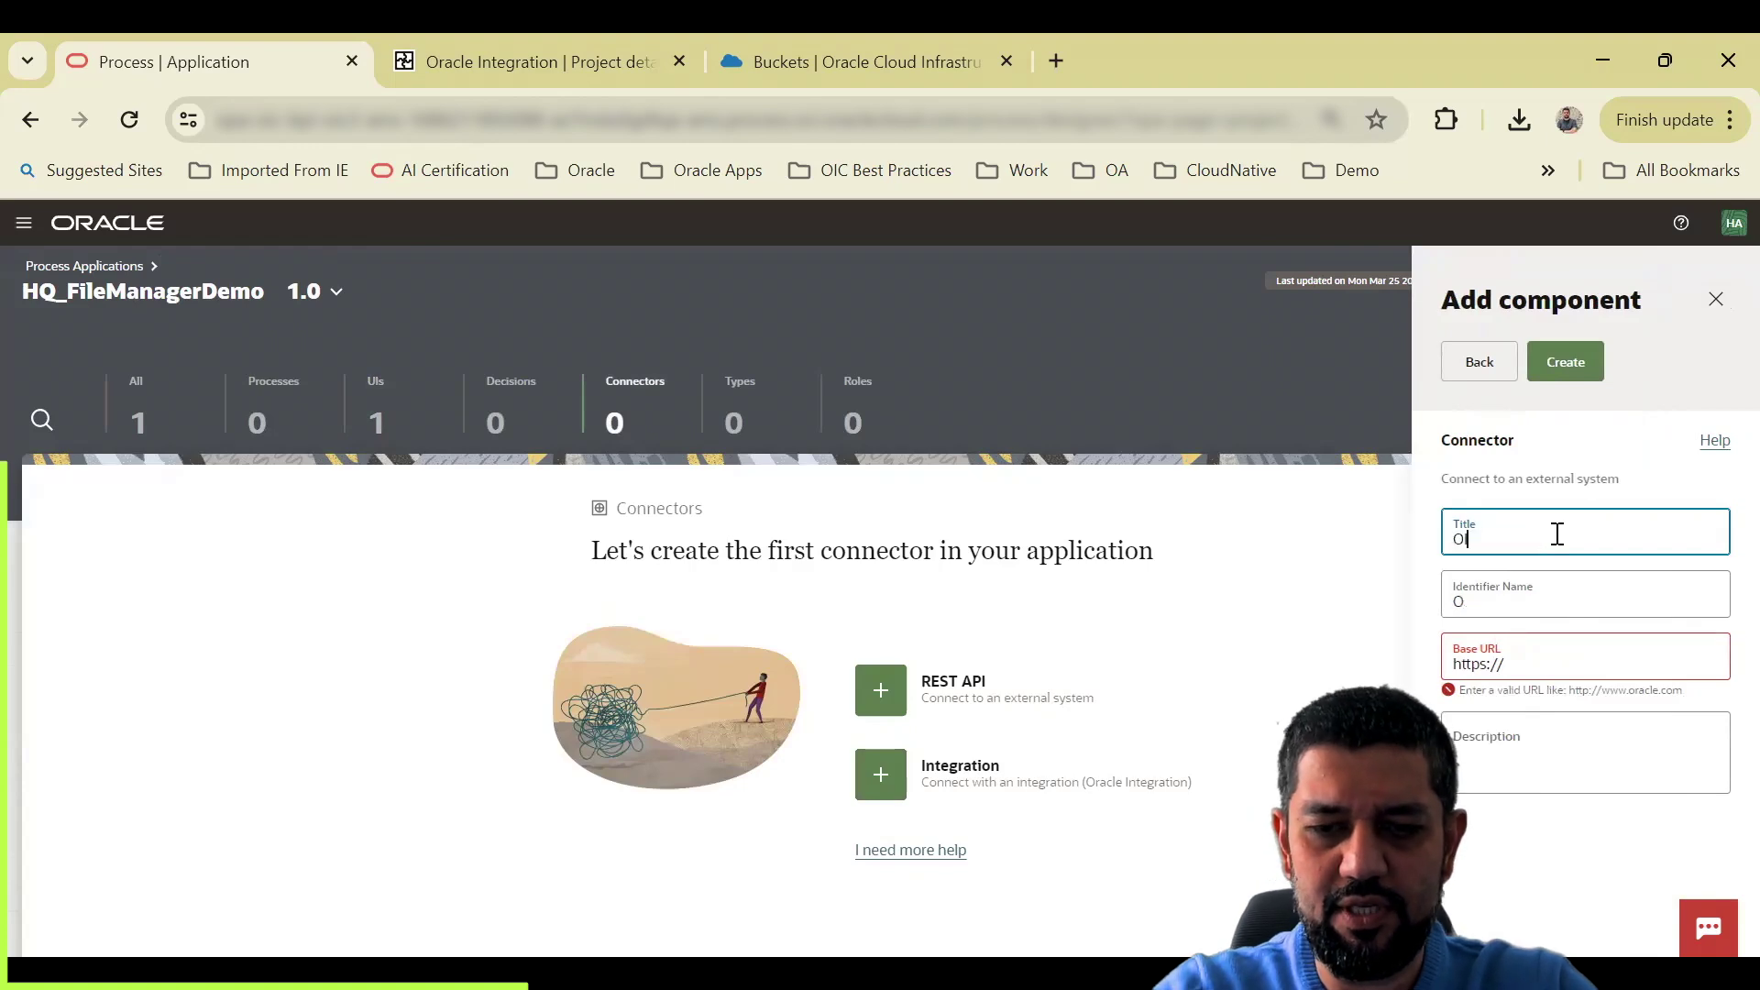
text(C_File)
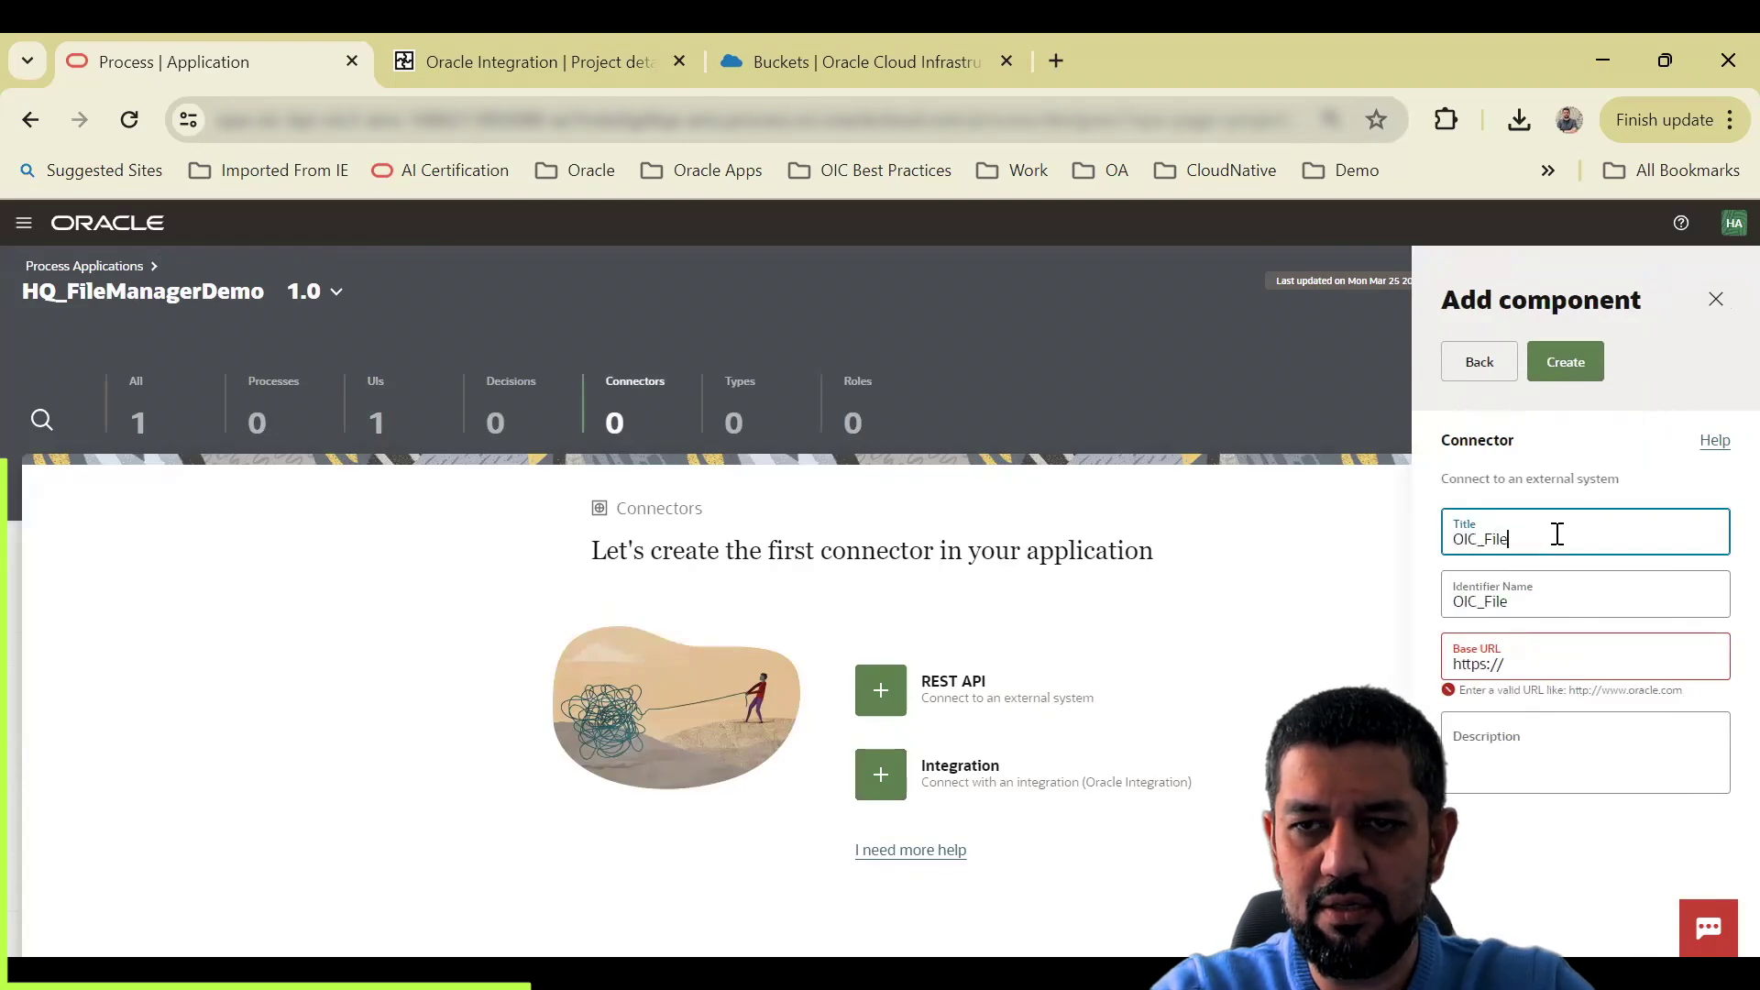
text(Manager)
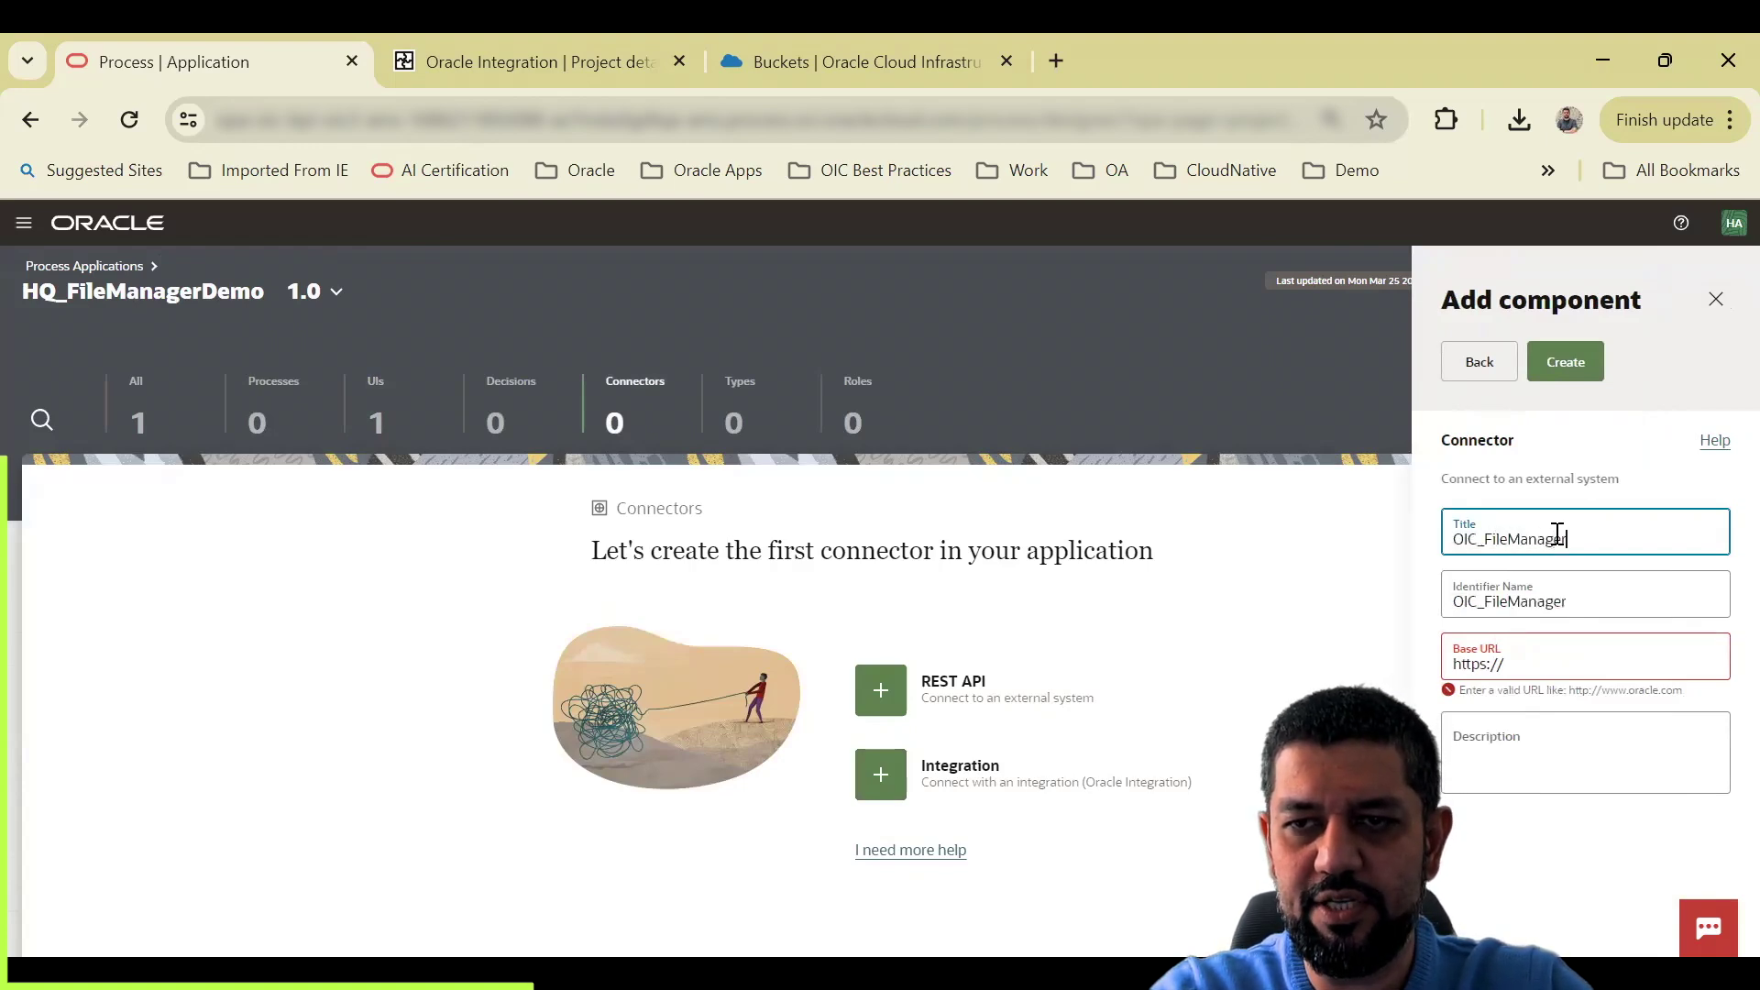
text(_Integration)
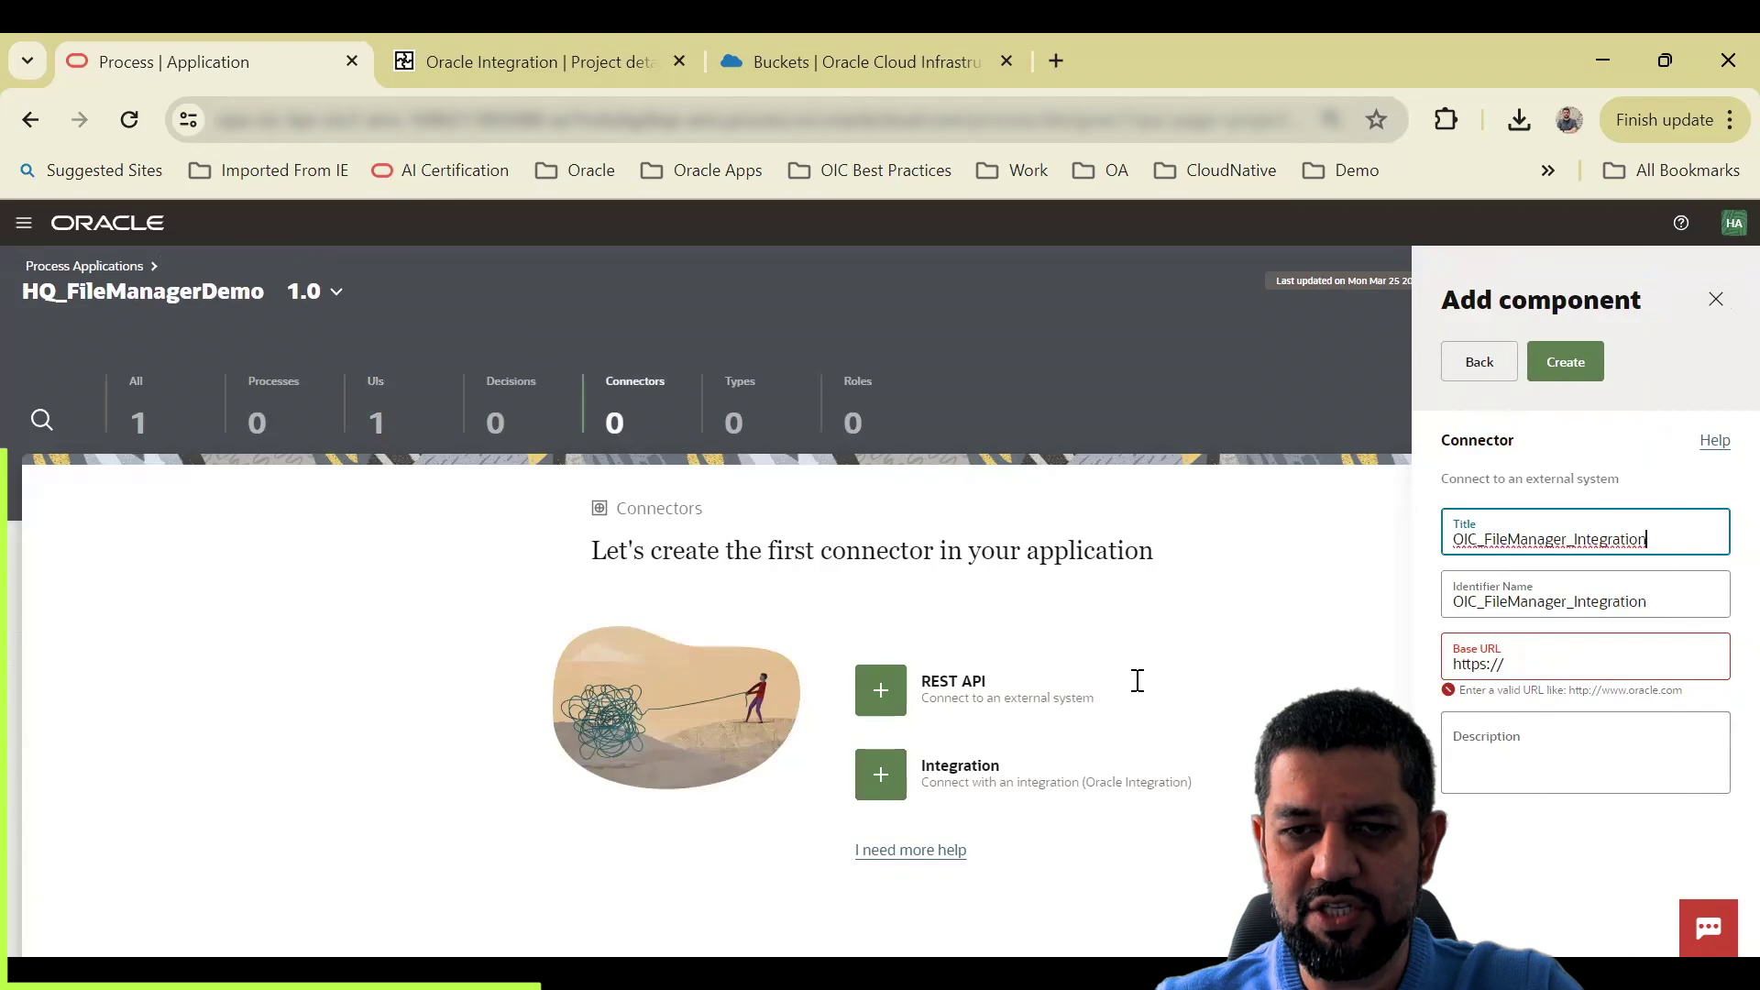
Step: Set the base URL to the integration address ending in /ic/api/integration/v2/flows/rest/project/HQ_OBJECT_STORAGE and create the connector
key(alt+Tab)
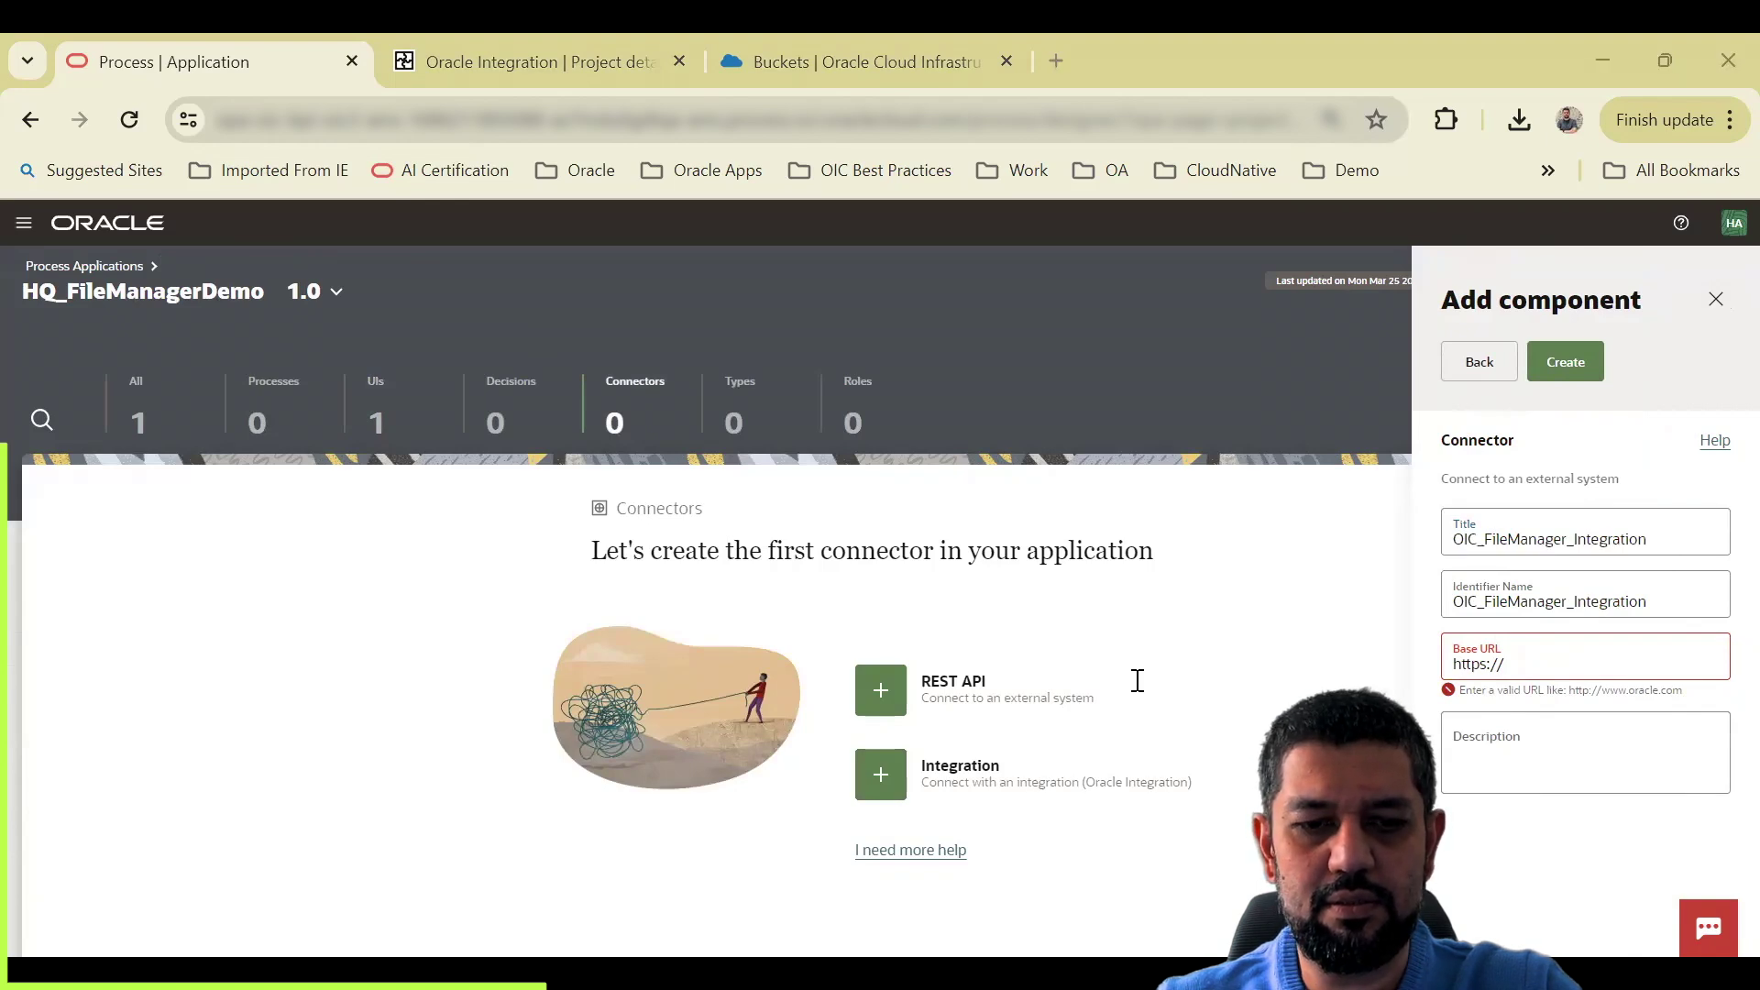
click(1550, 664)
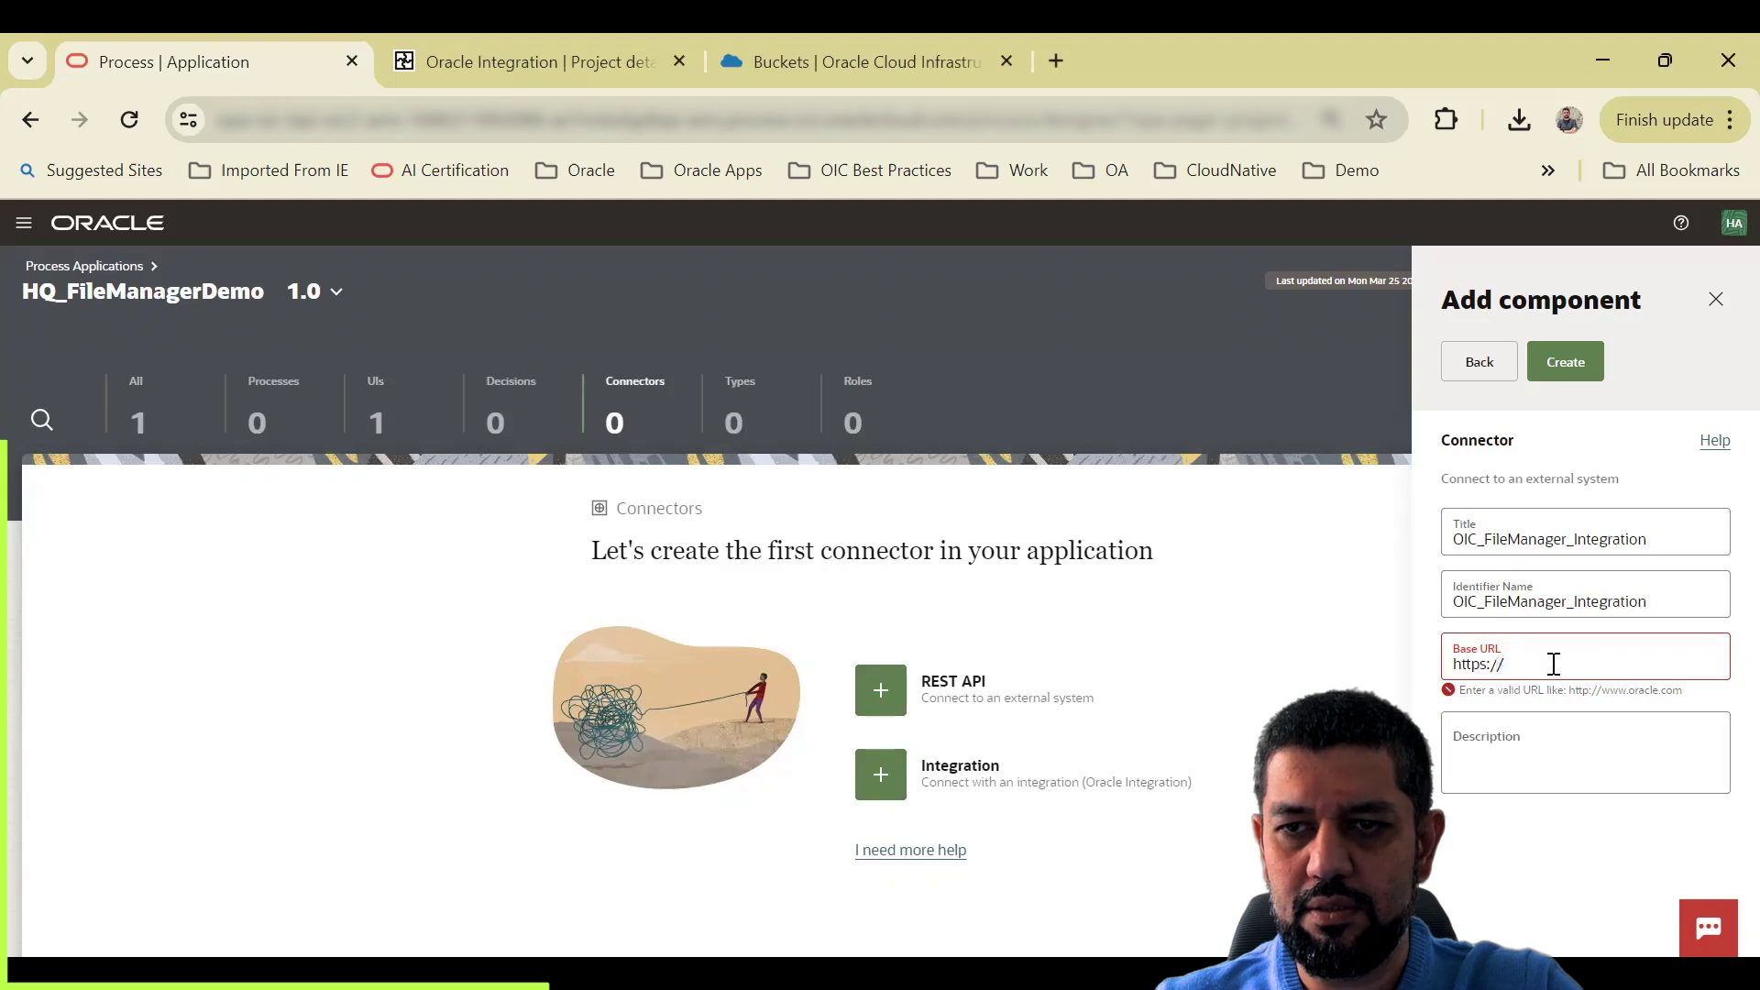
key(ctrl+v)
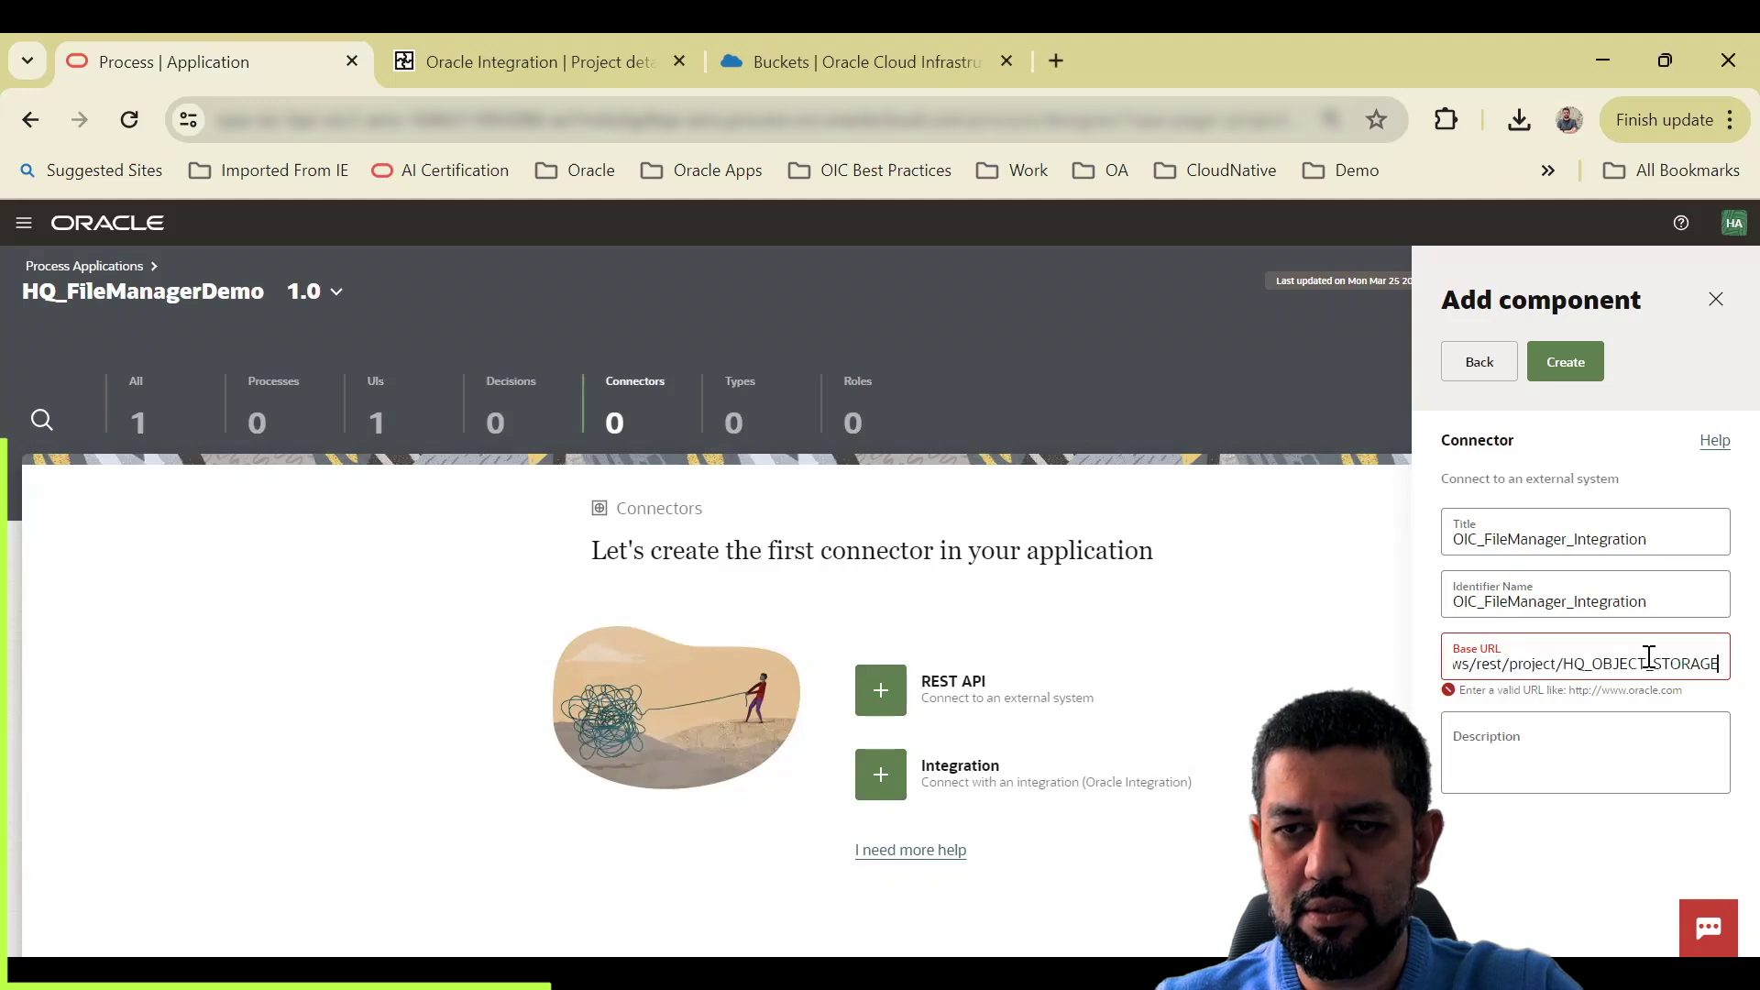
click(1576, 374)
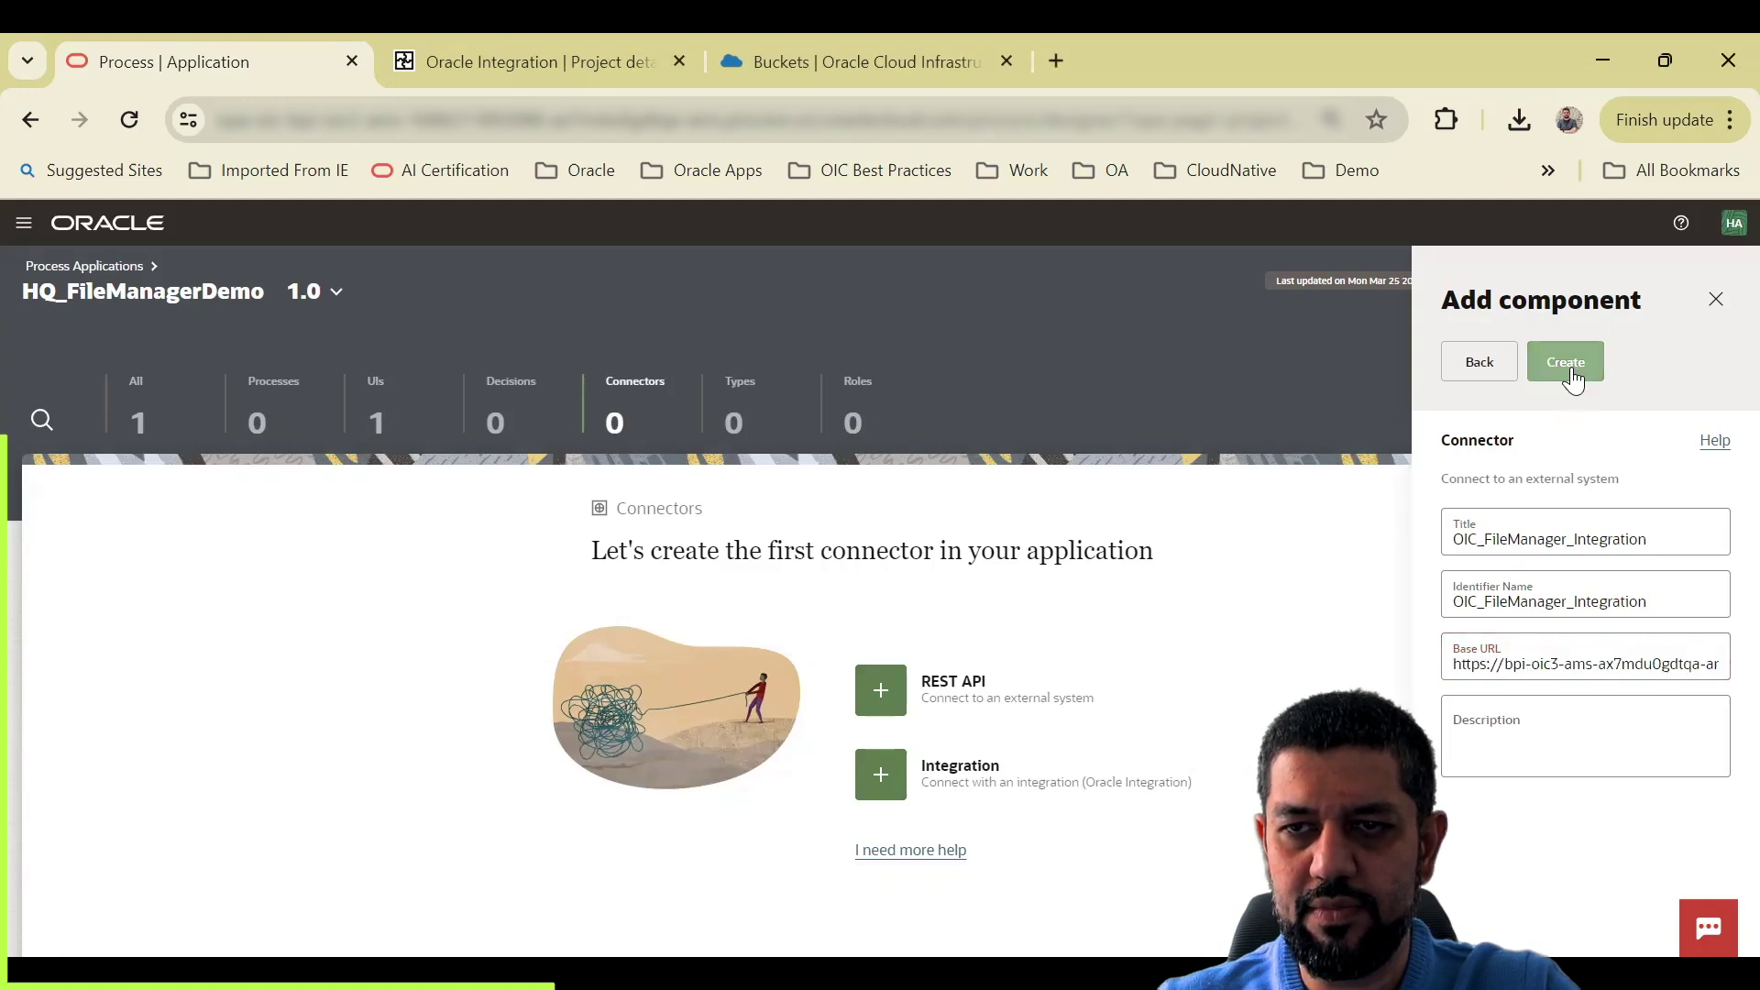
click(1566, 363)
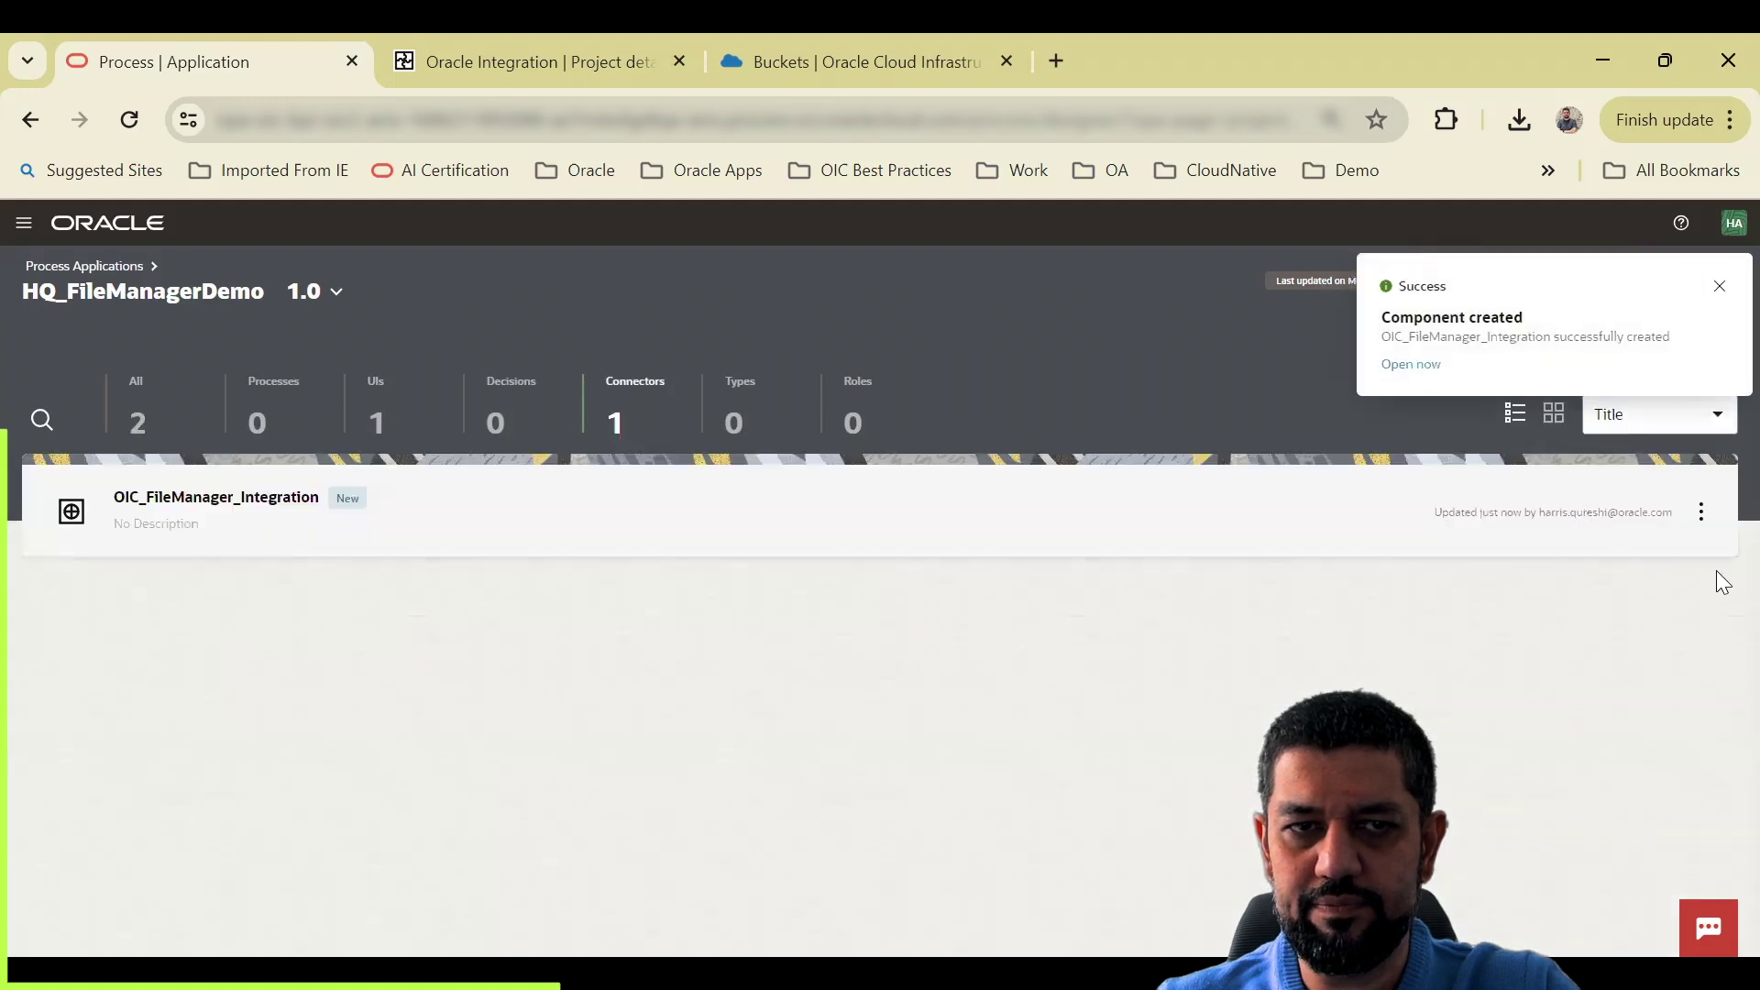
Step: Open the OIC_FileManager_Integration connector and set its security type to Basic Auth
click(1701, 514)
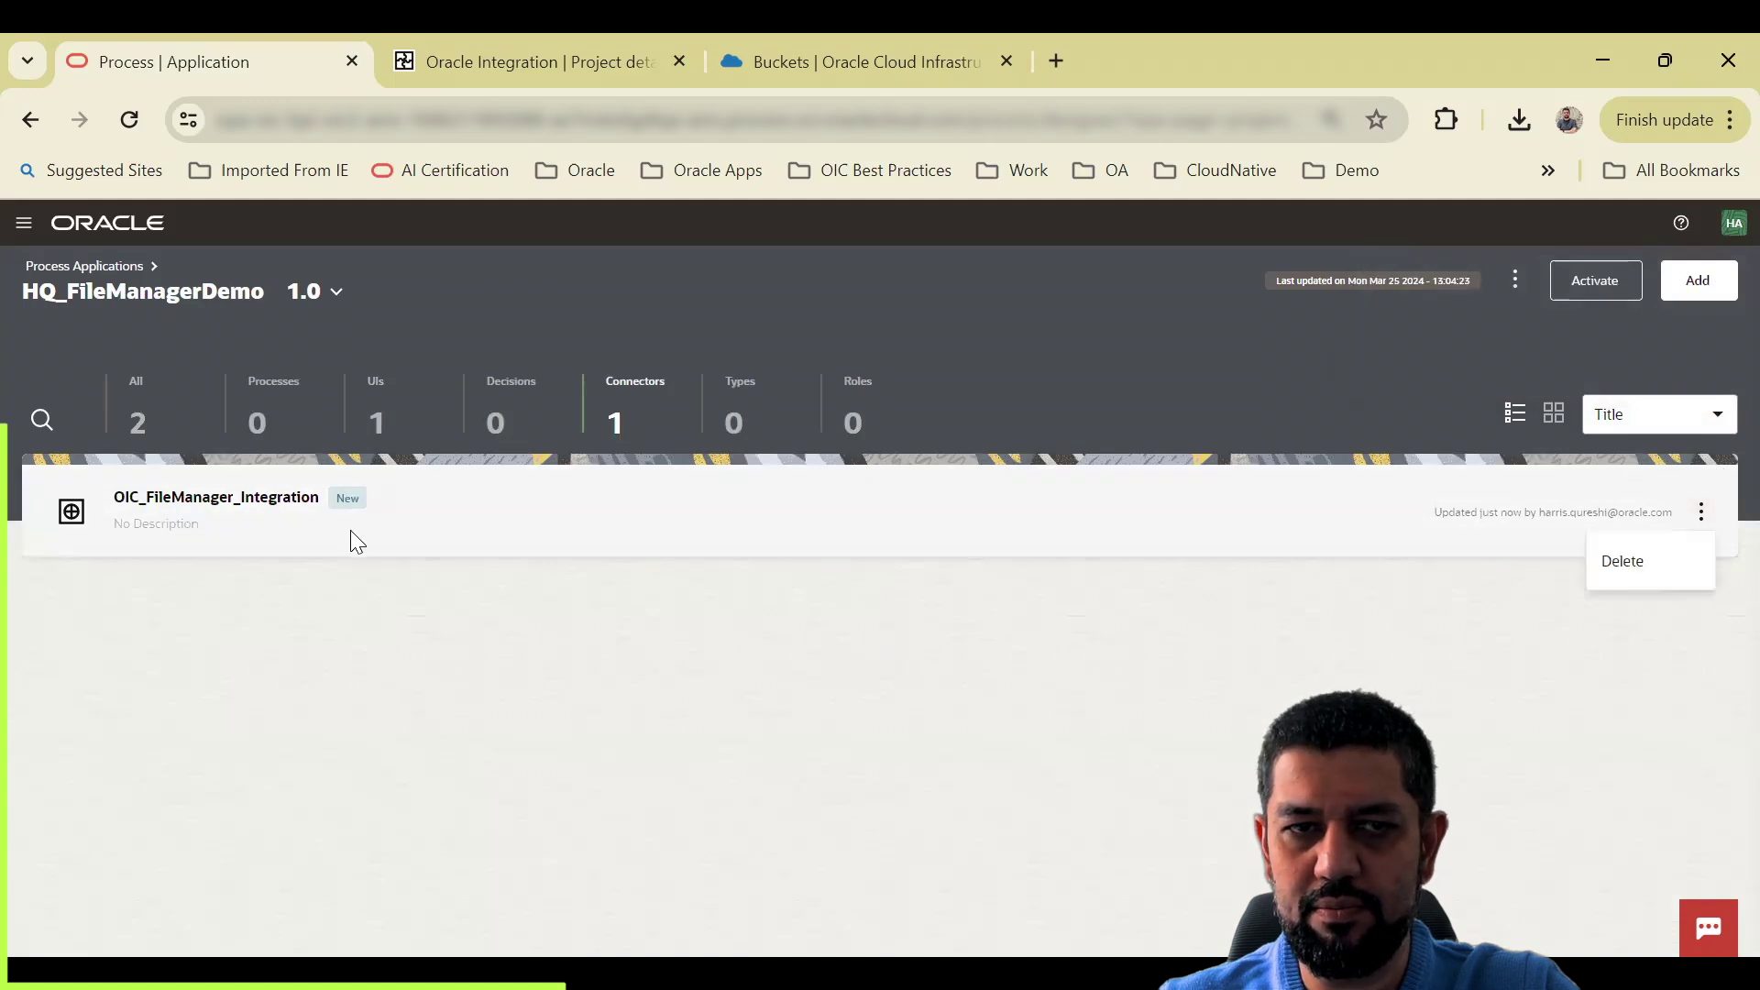
click(225, 500)
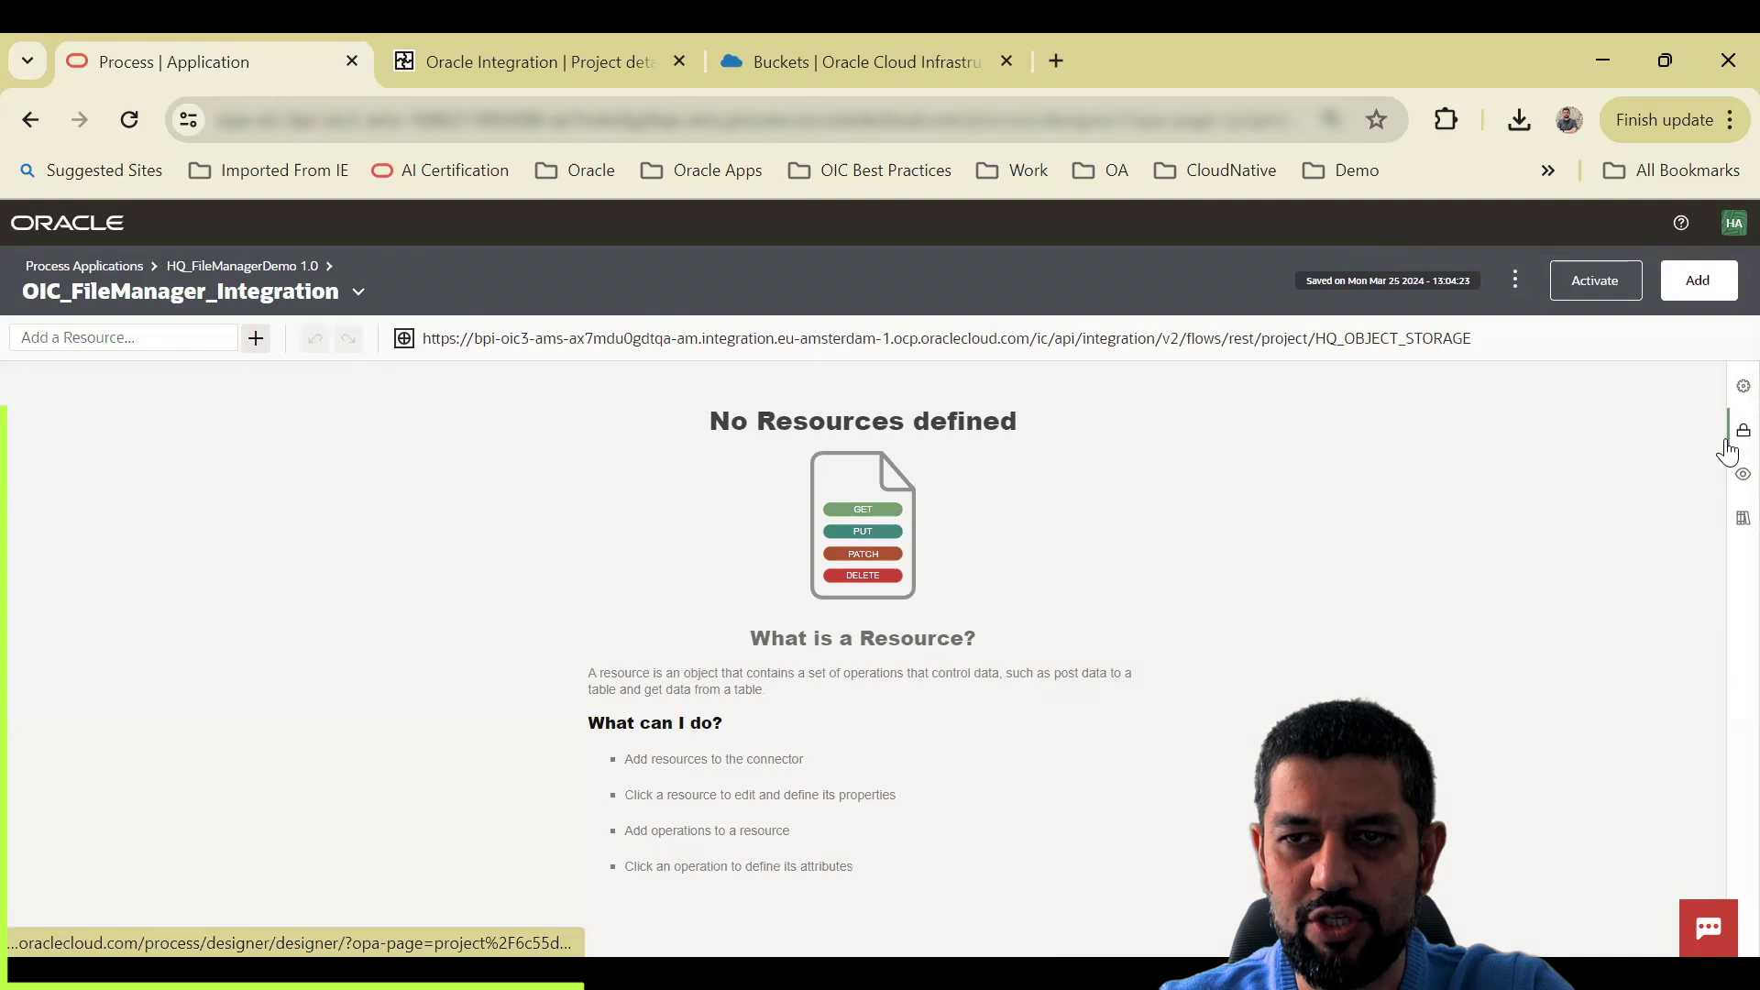
click(1728, 451)
click(1689, 495)
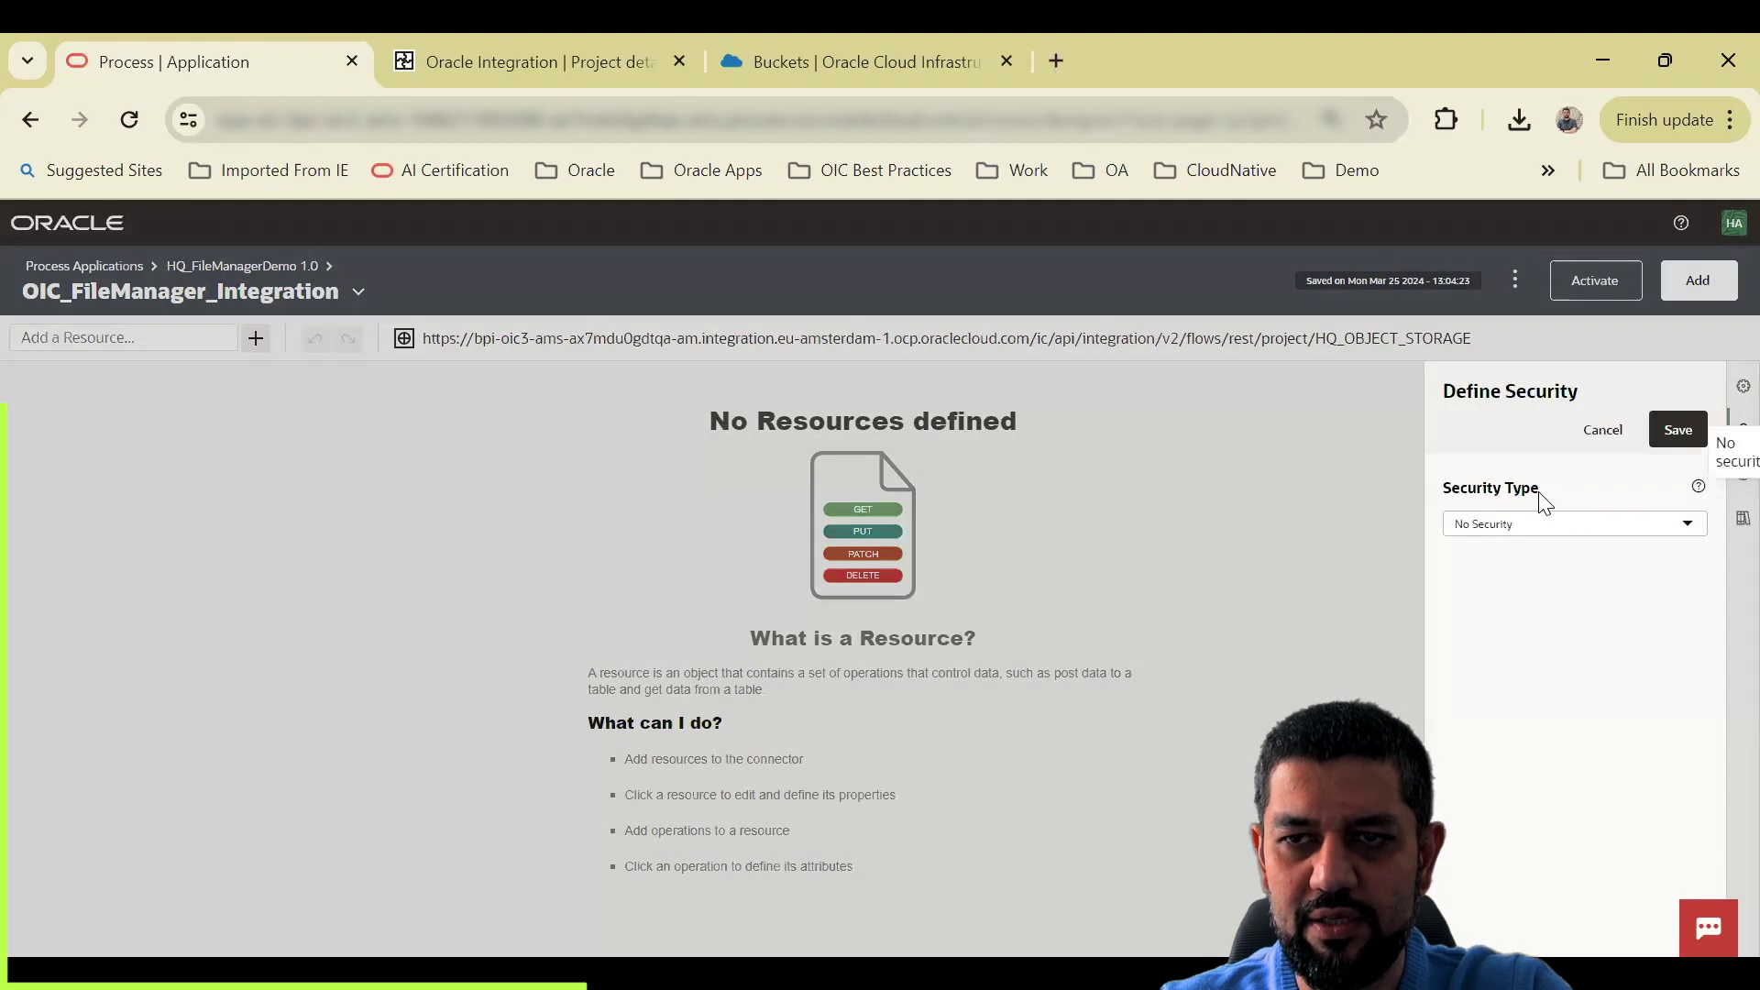
click(1600, 530)
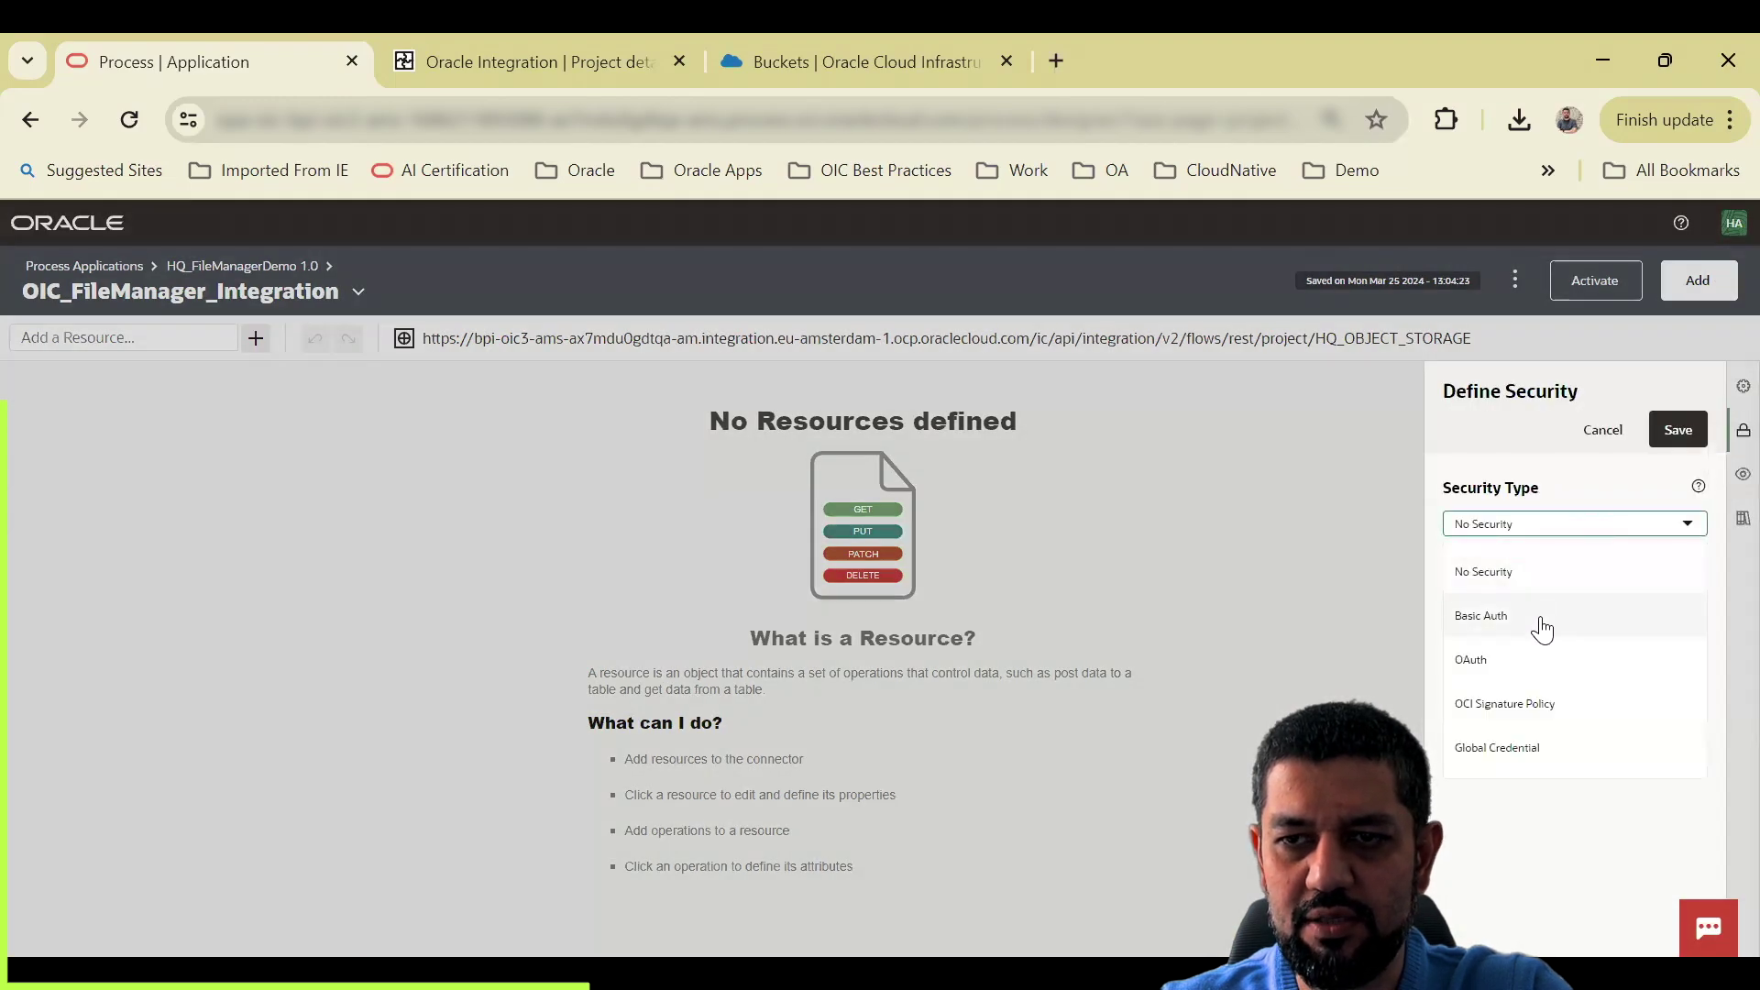
click(1544, 630)
Step: Enter the account username and password for Basic Auth, save the security definition and close it
click(1537, 642)
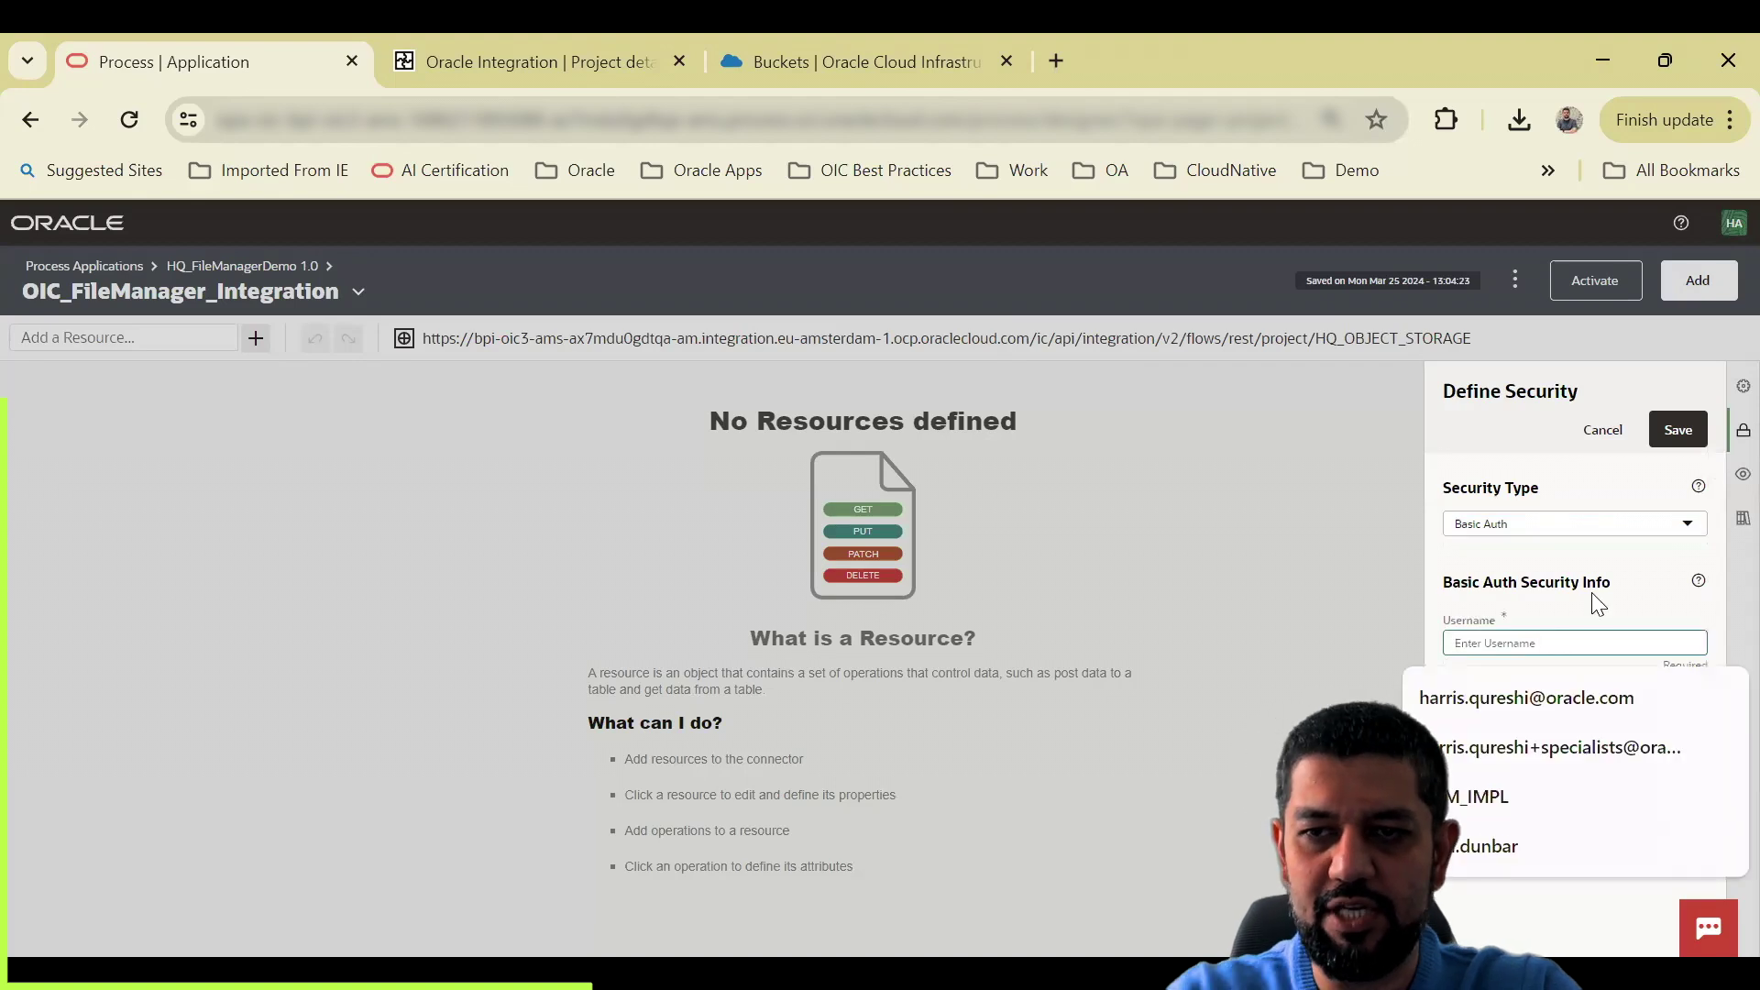
click(1555, 748)
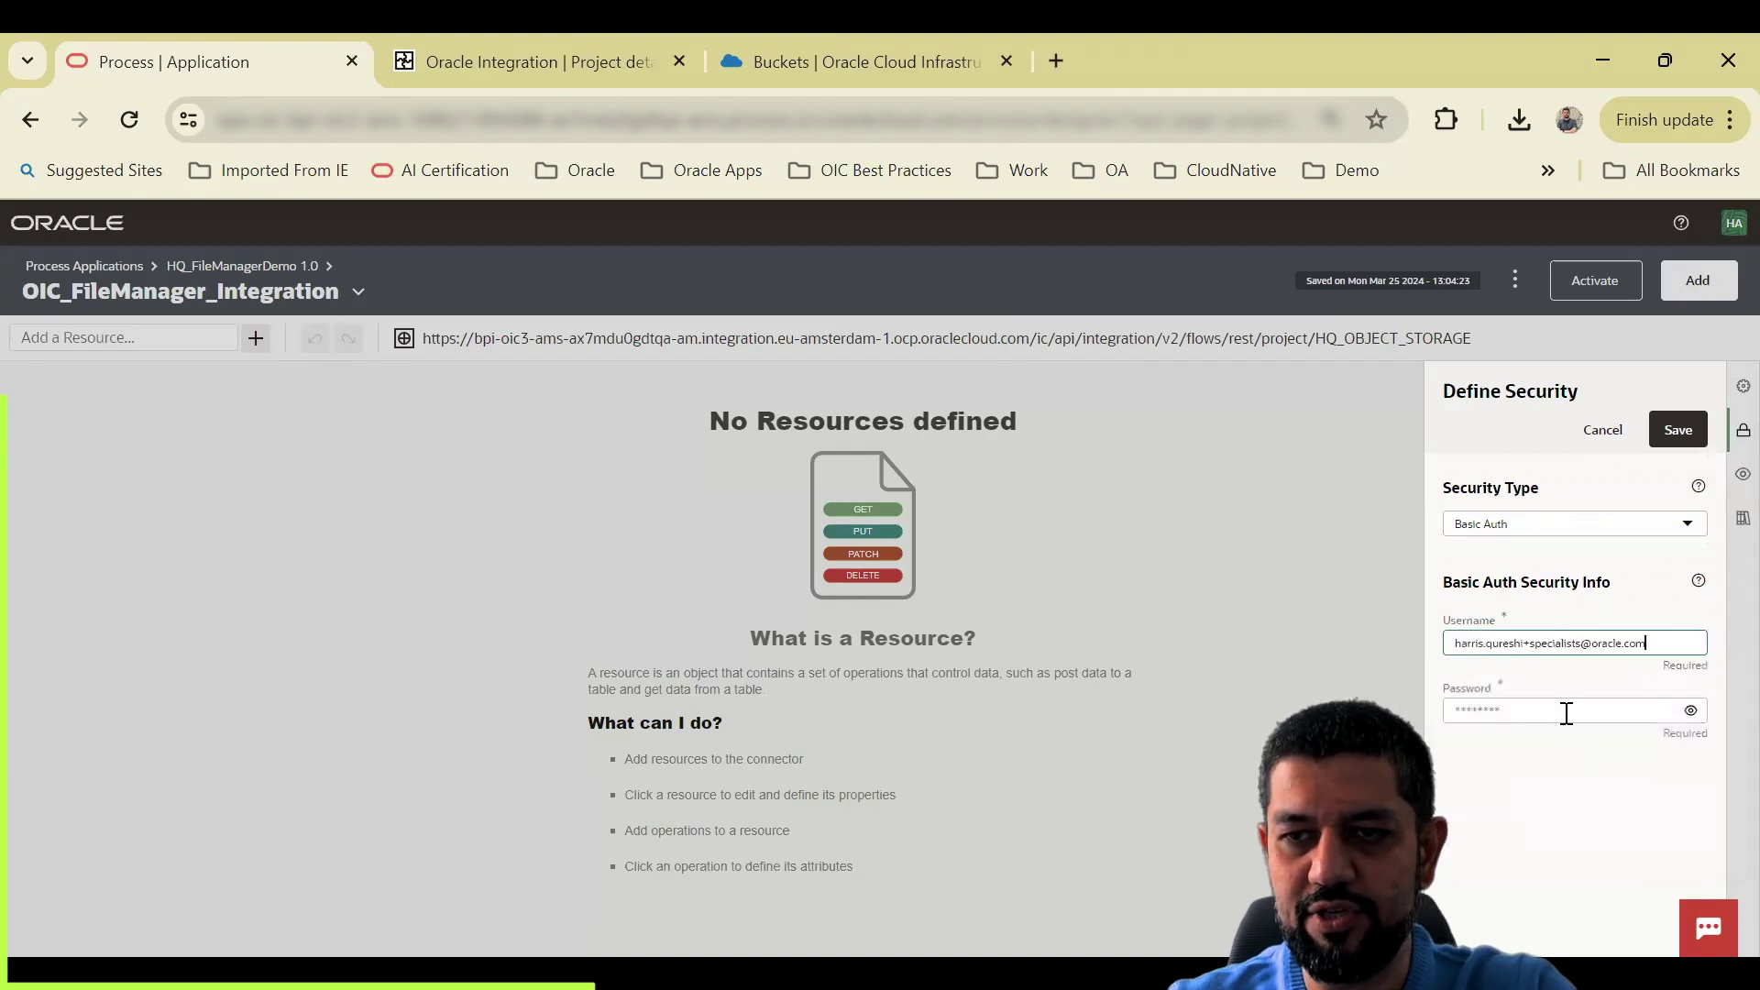
click(1567, 713)
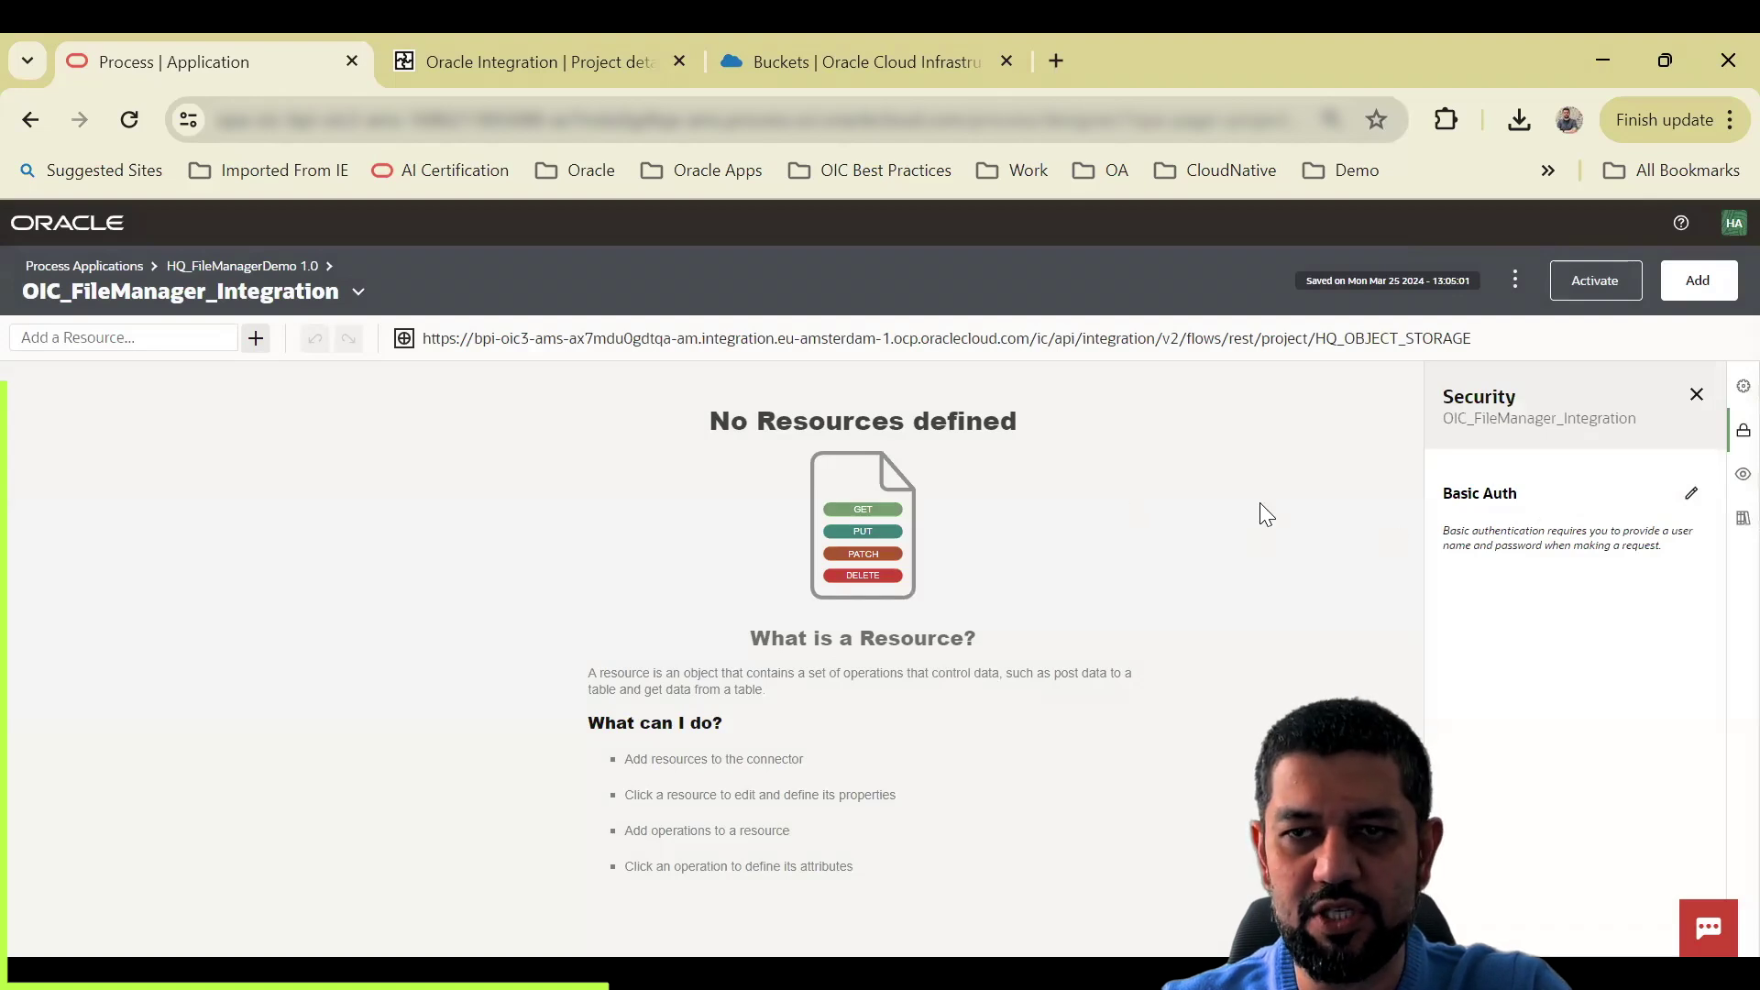
click(1698, 394)
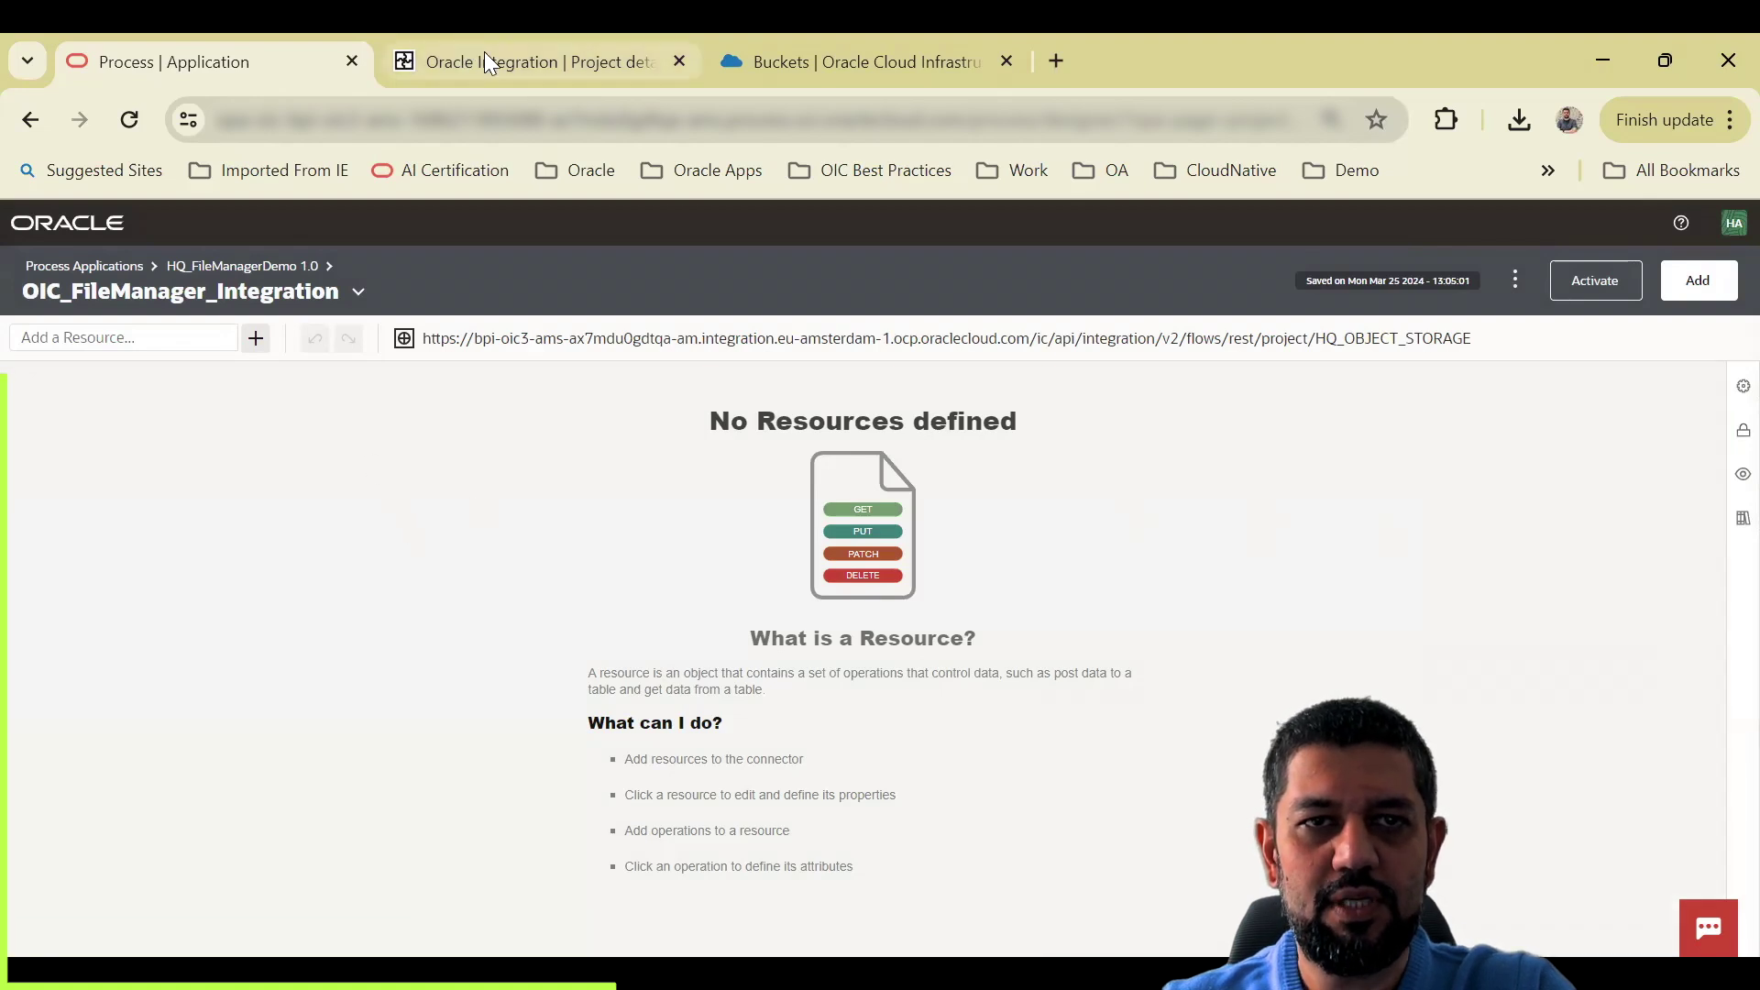
Step: Switch to Oracle Integration and examine the DownloadFile integration's REST trigger, covering its resource configuration and query parameters
click(517, 51)
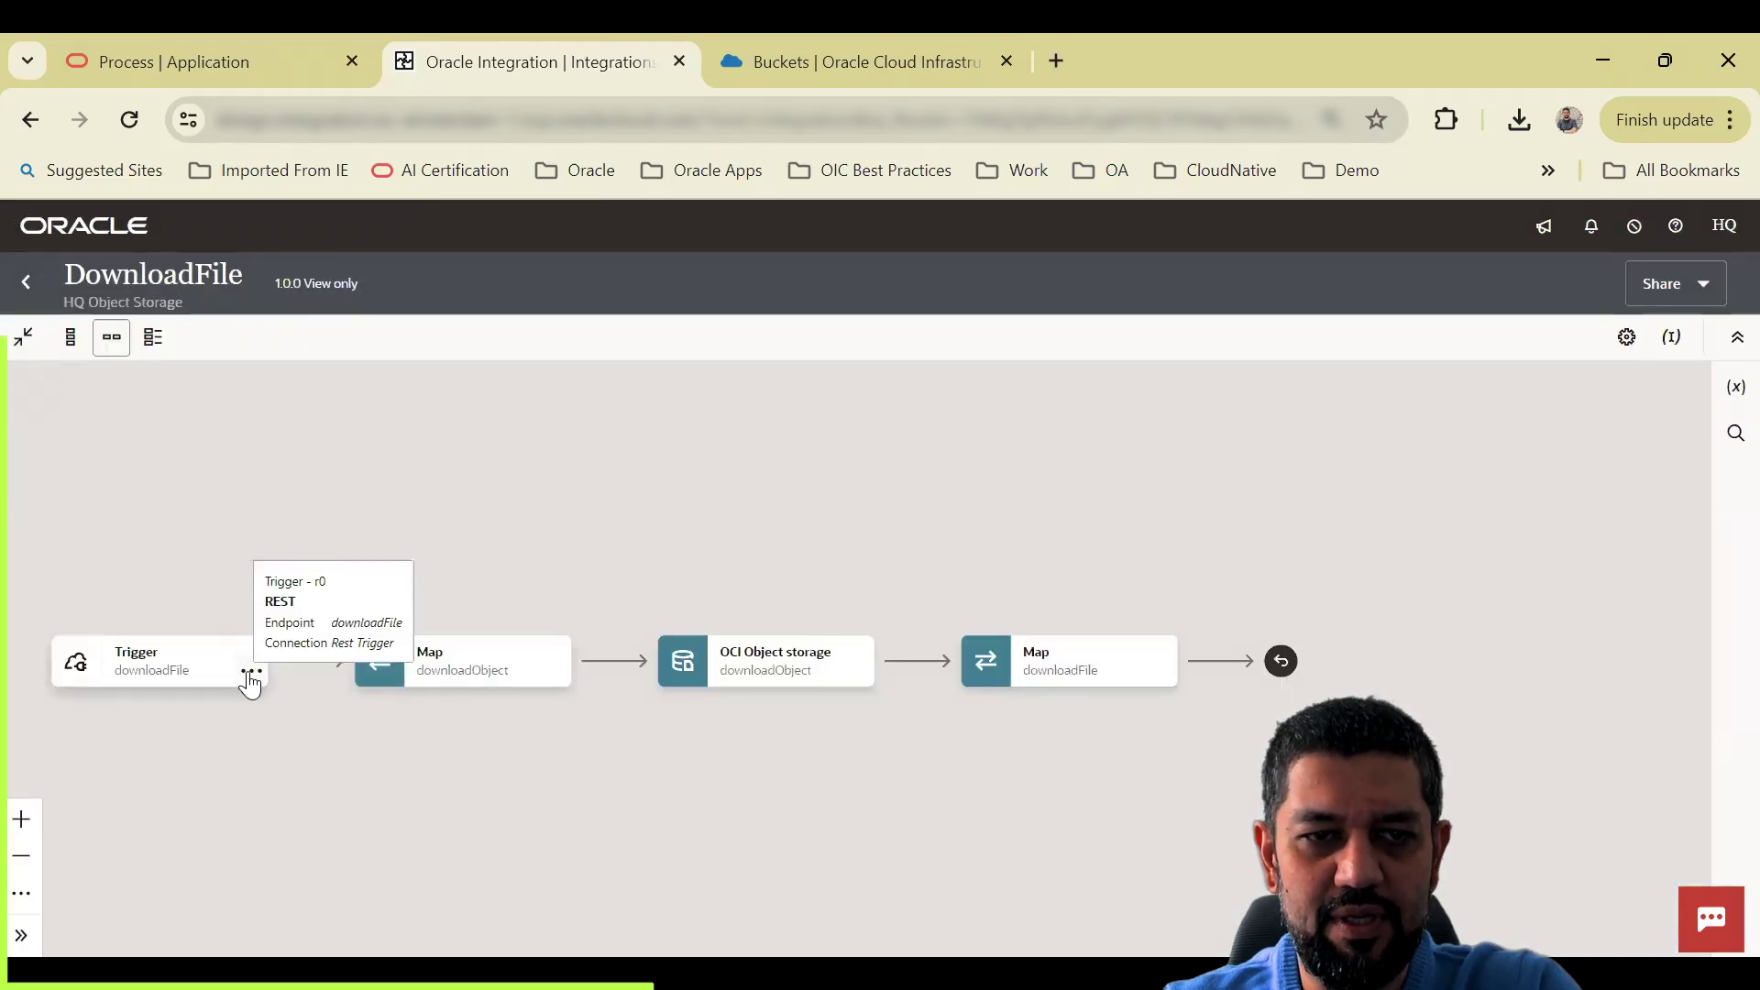
click(251, 671)
click(307, 722)
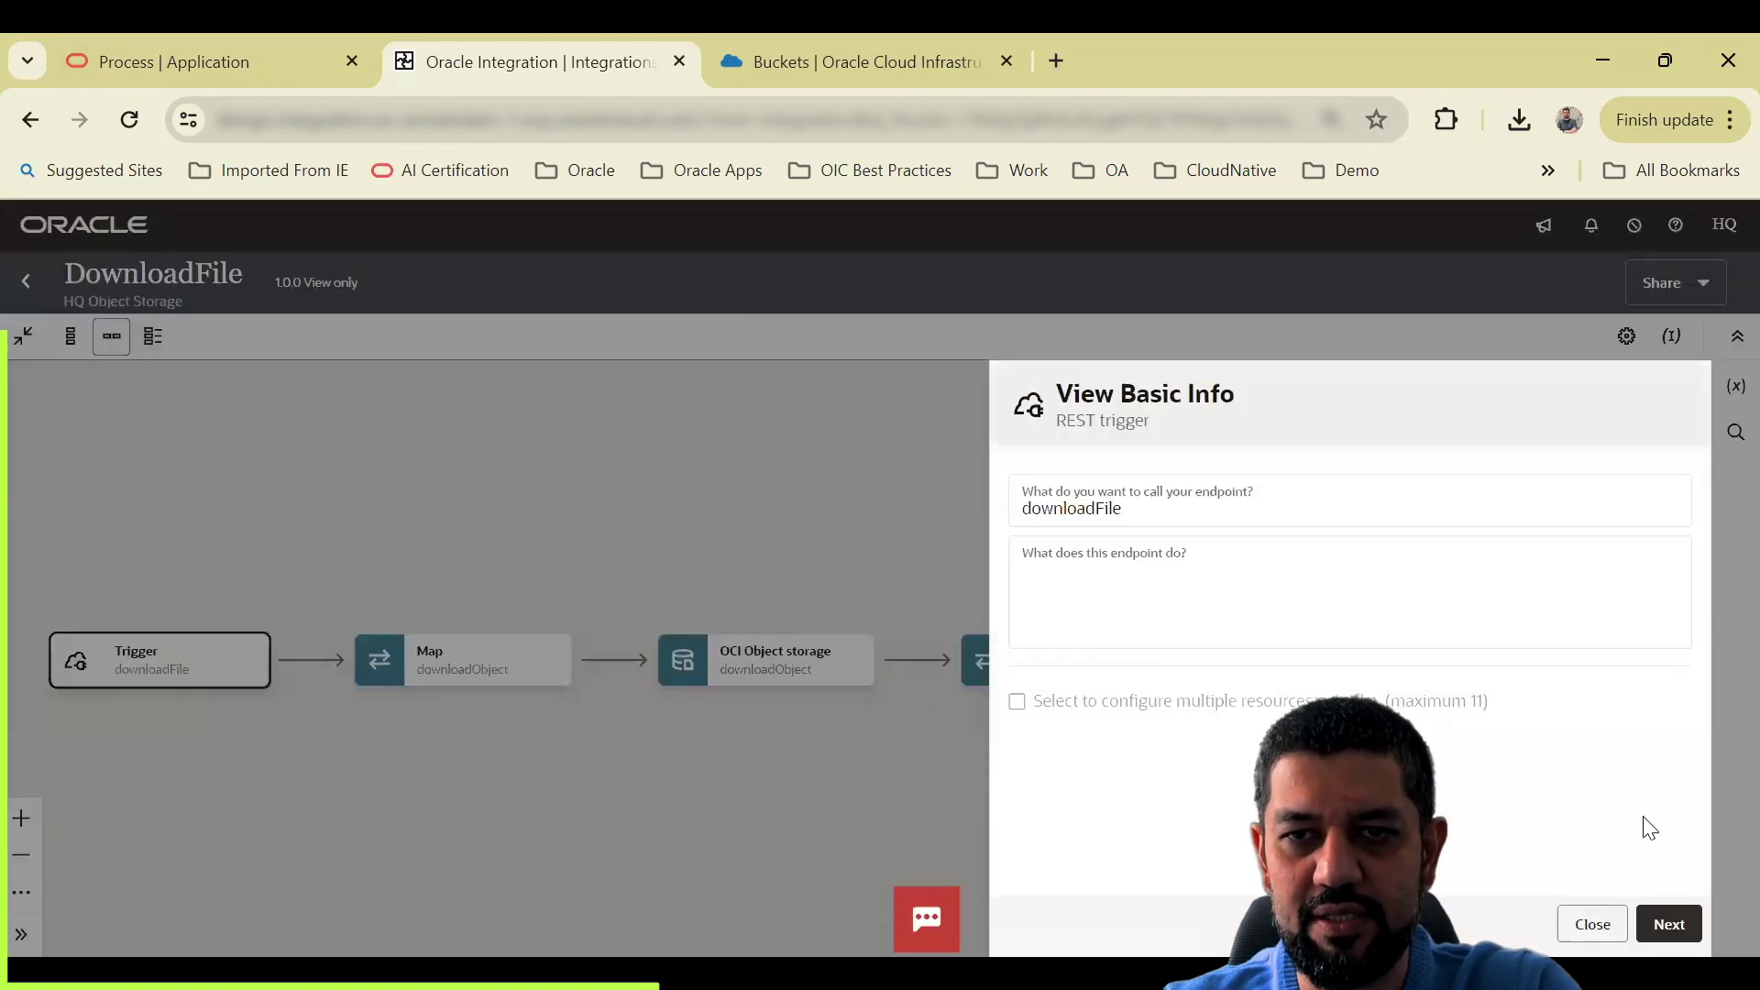
click(1691, 929)
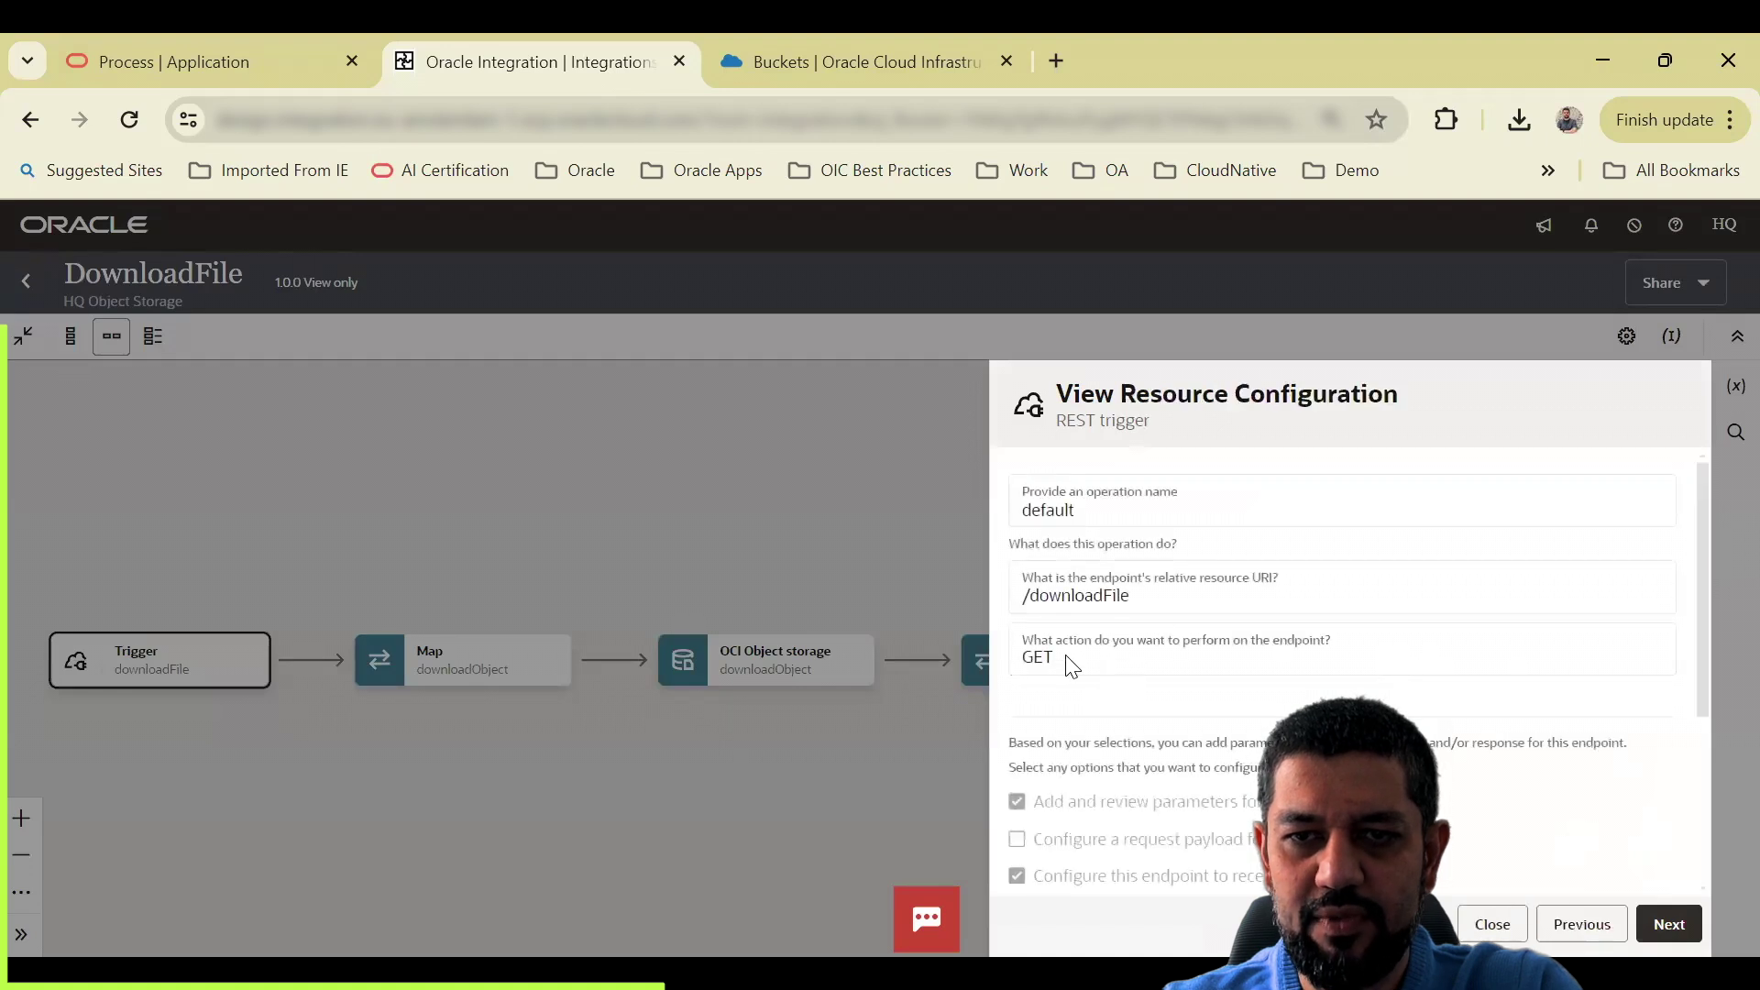
click(1067, 658)
scroll(1082, 669, down, 2)
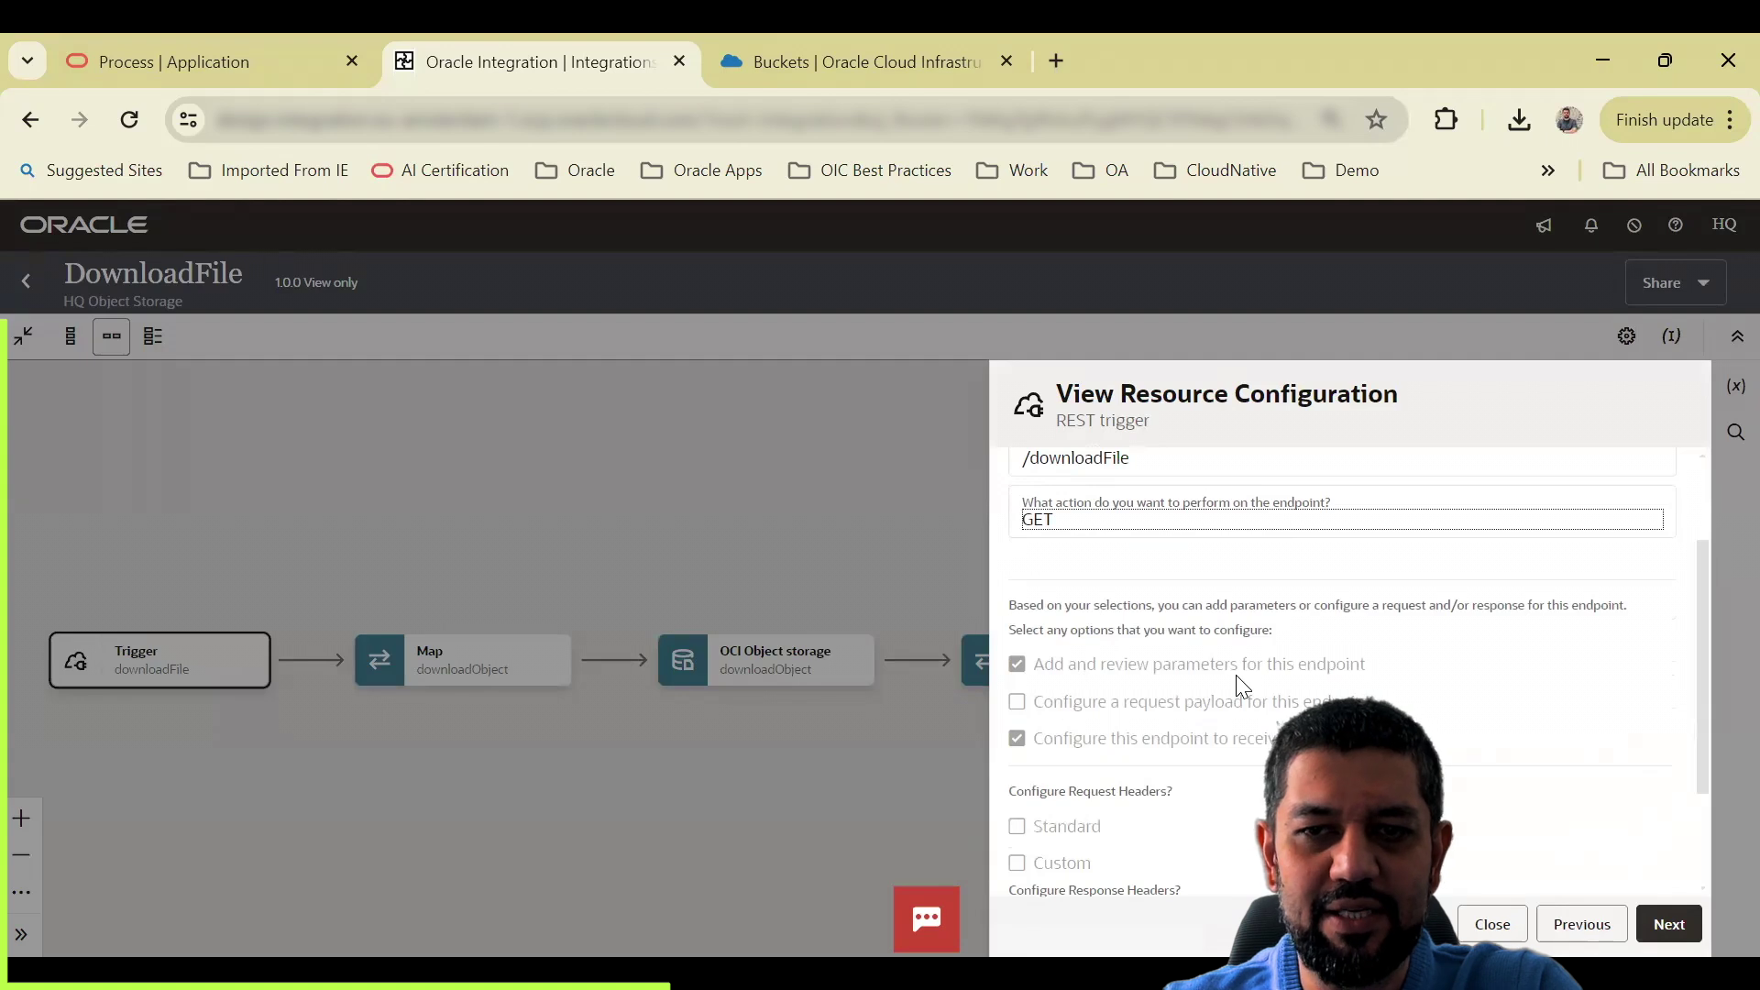
click(1675, 925)
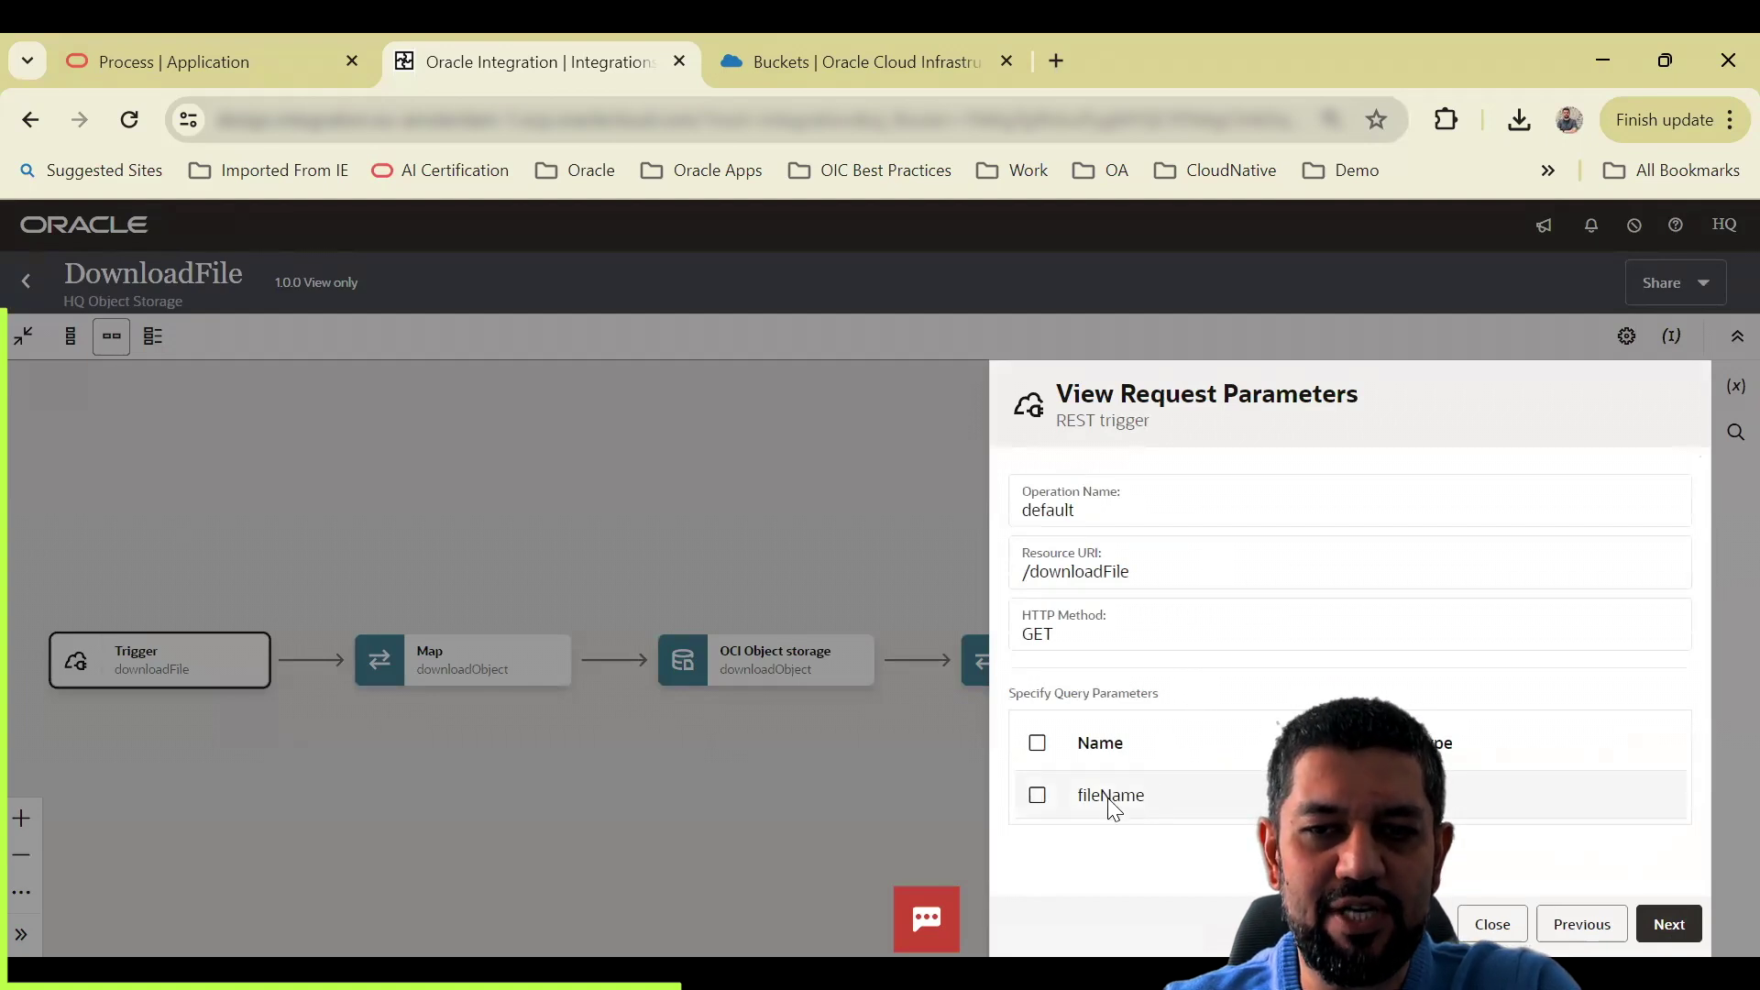
Step: Examine the downloadFile trigger's response payload format, media type and custom response headers
click(1667, 926)
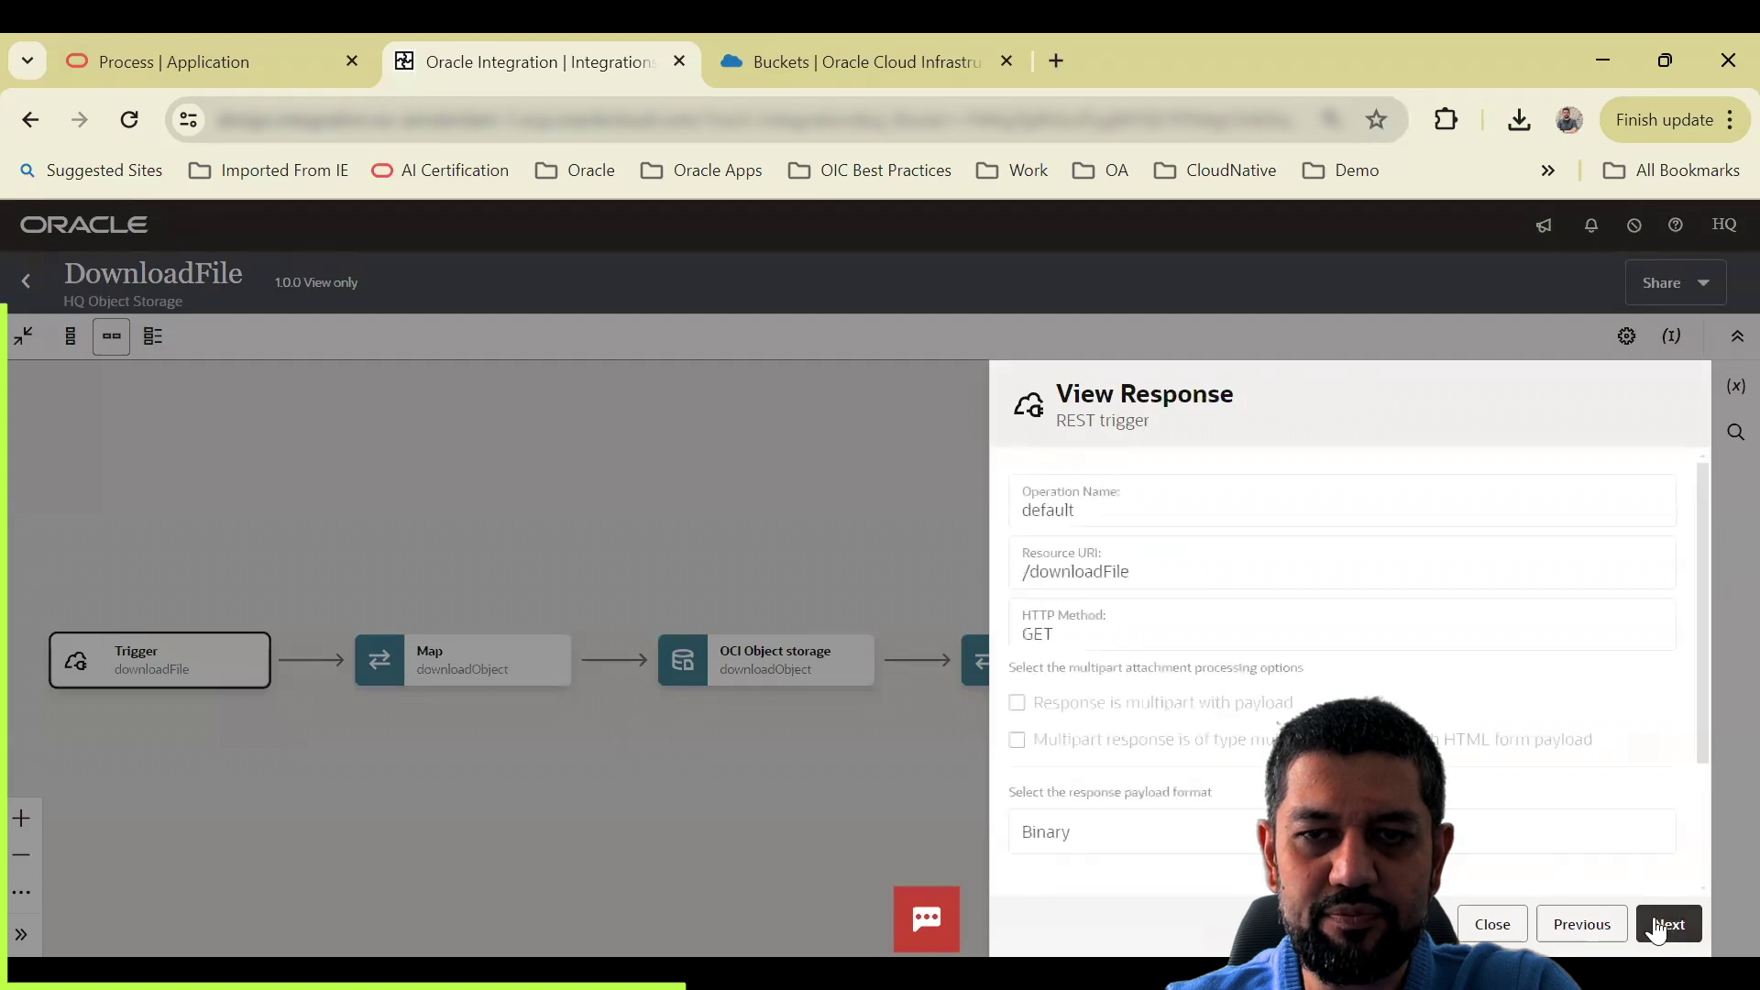
scroll(1272, 680, down, 2)
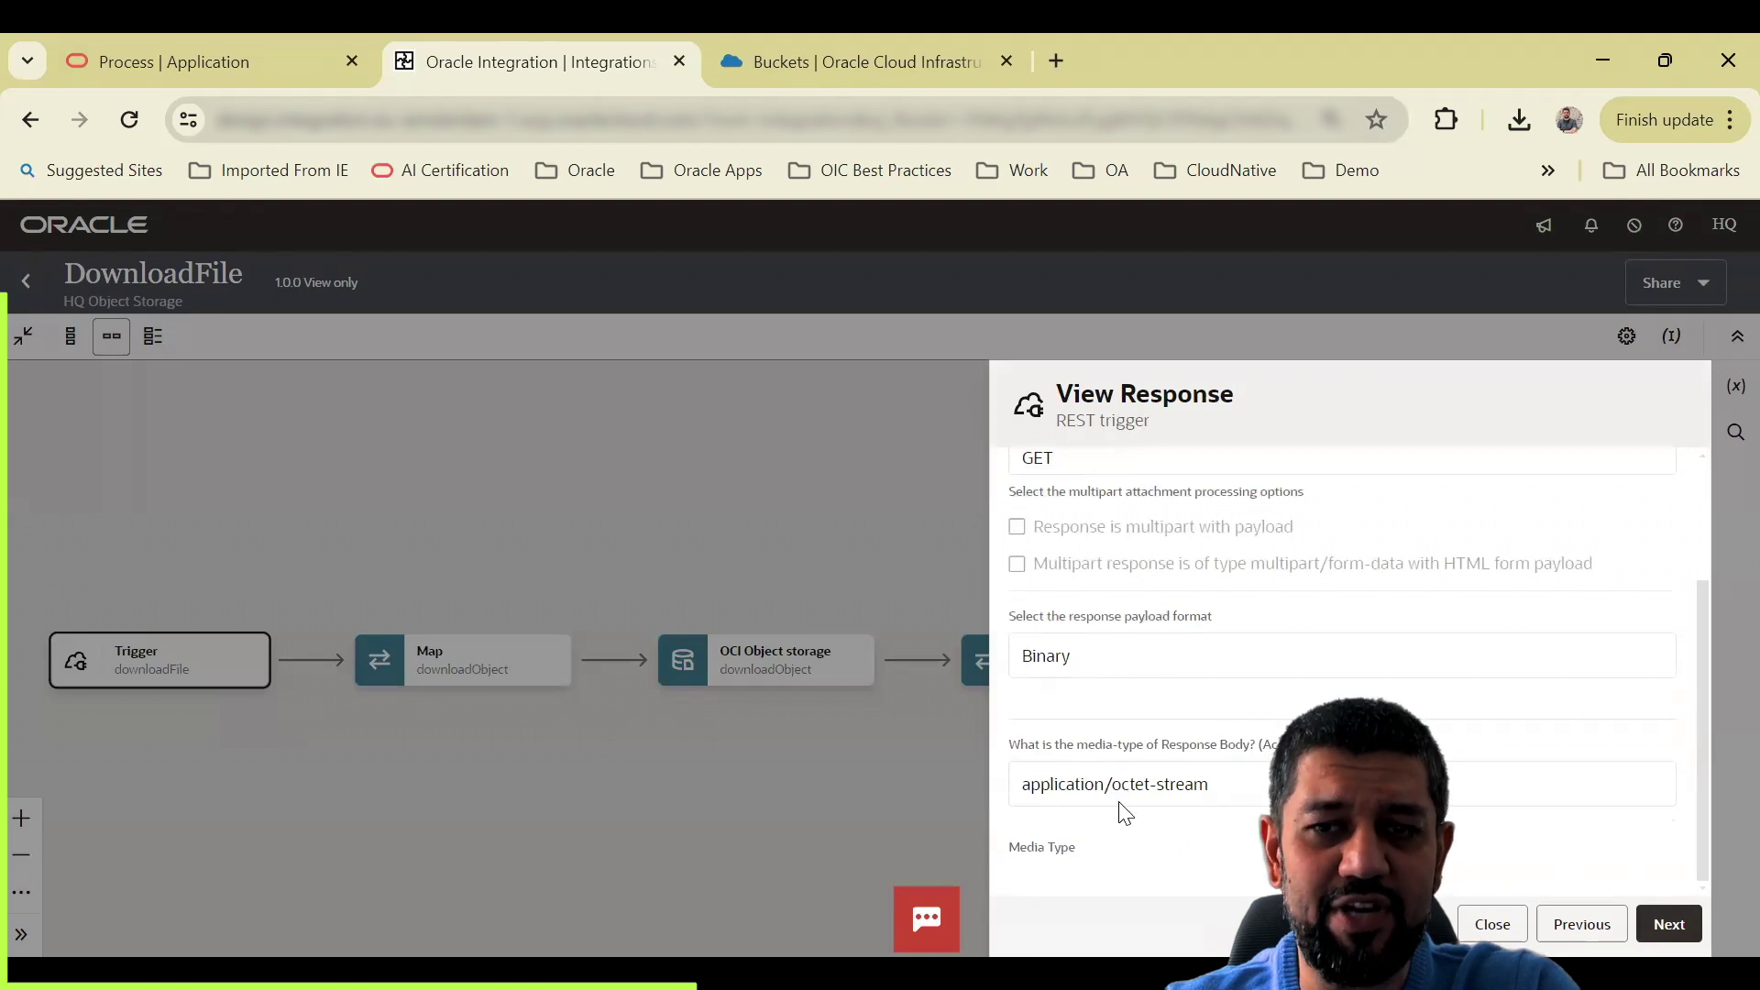
scroll(1126, 812, up, 2)
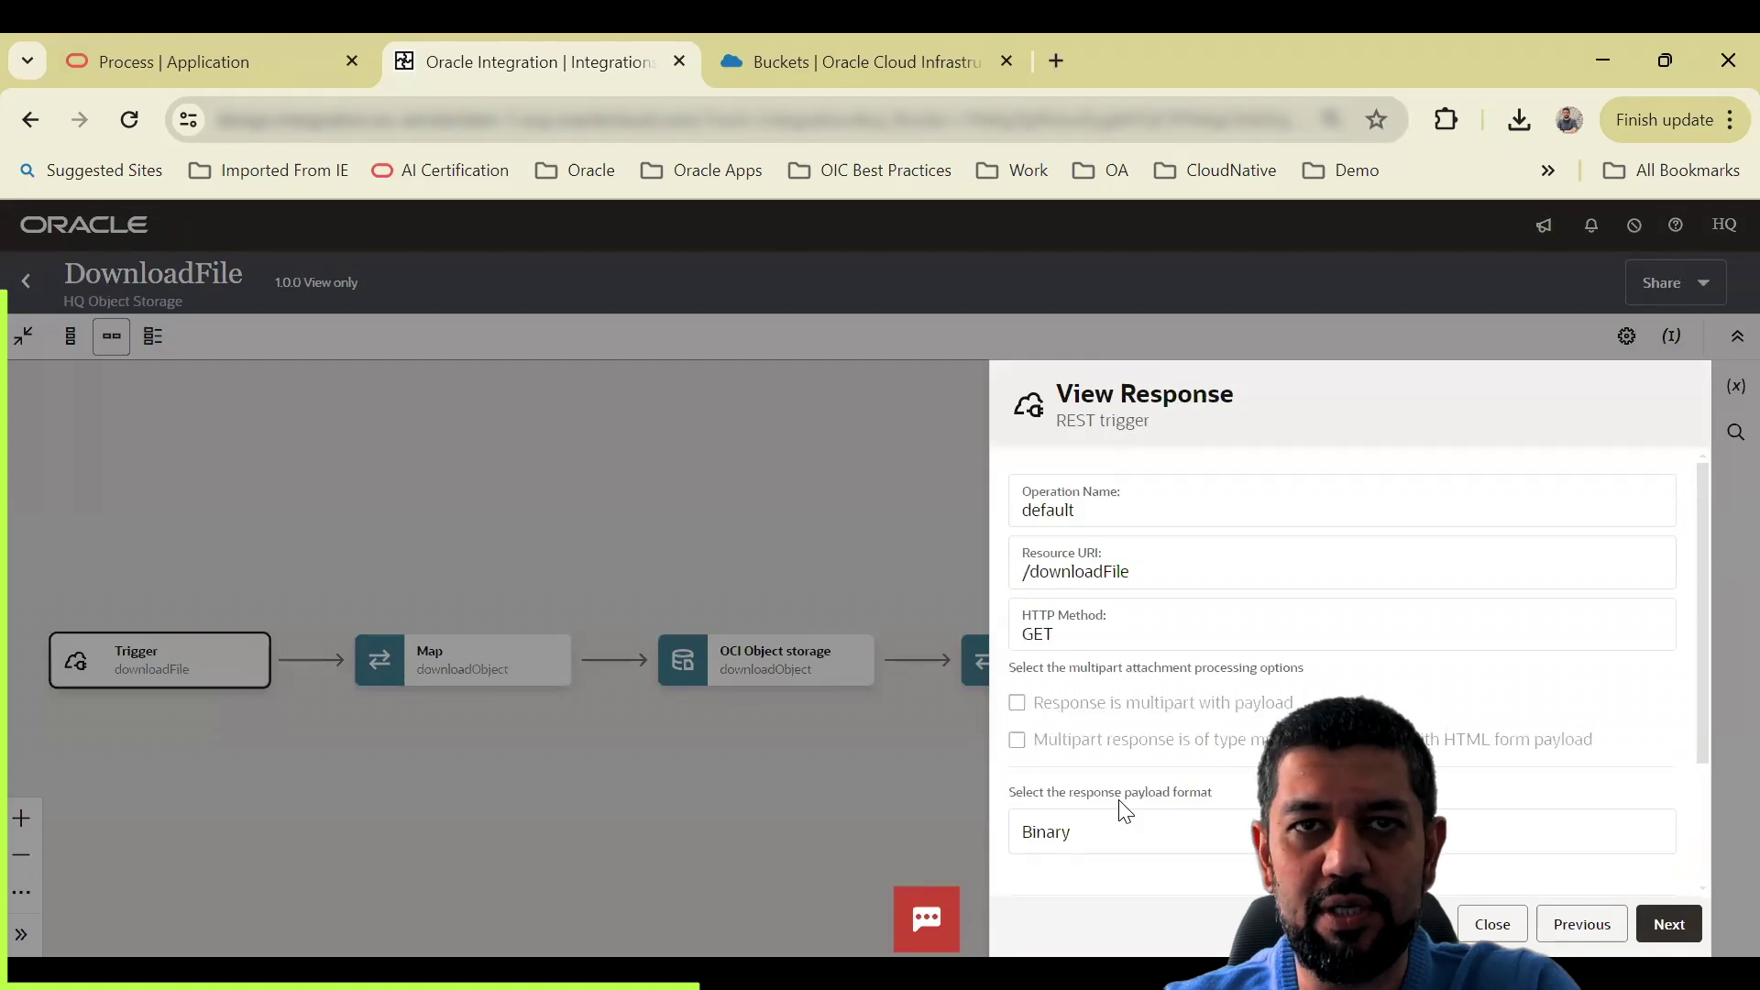
scroll(1125, 812, down, 2)
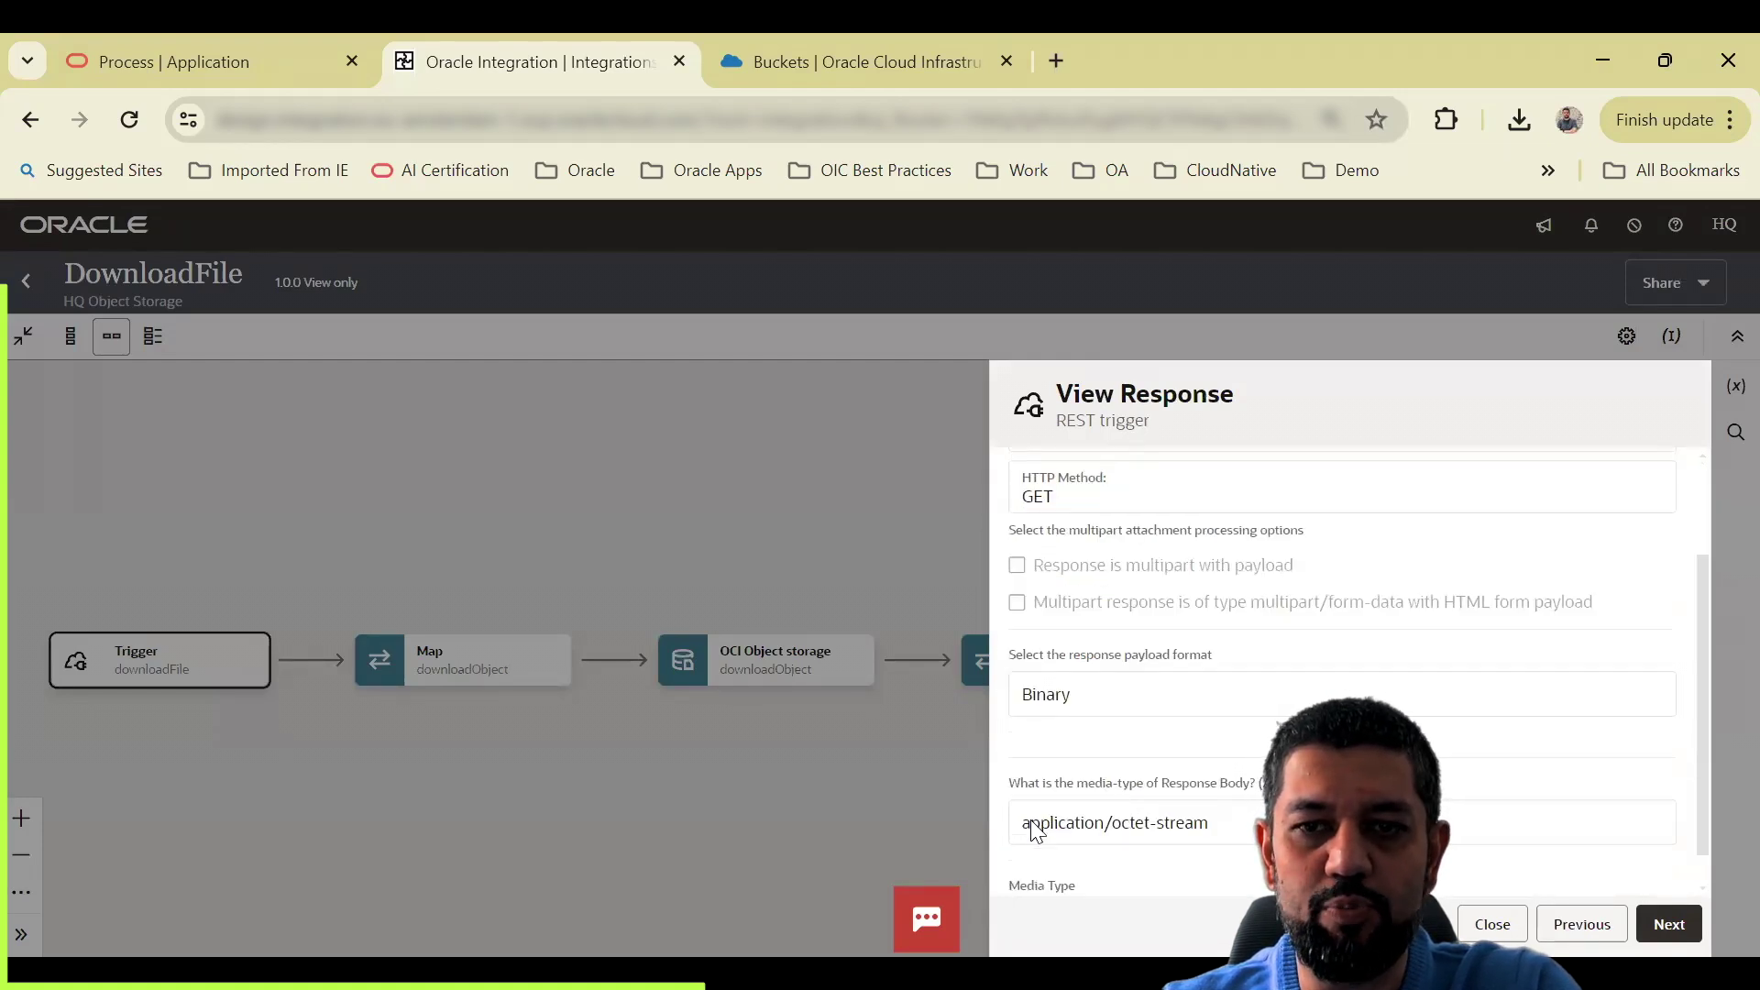
scroll(1077, 830, down, 1)
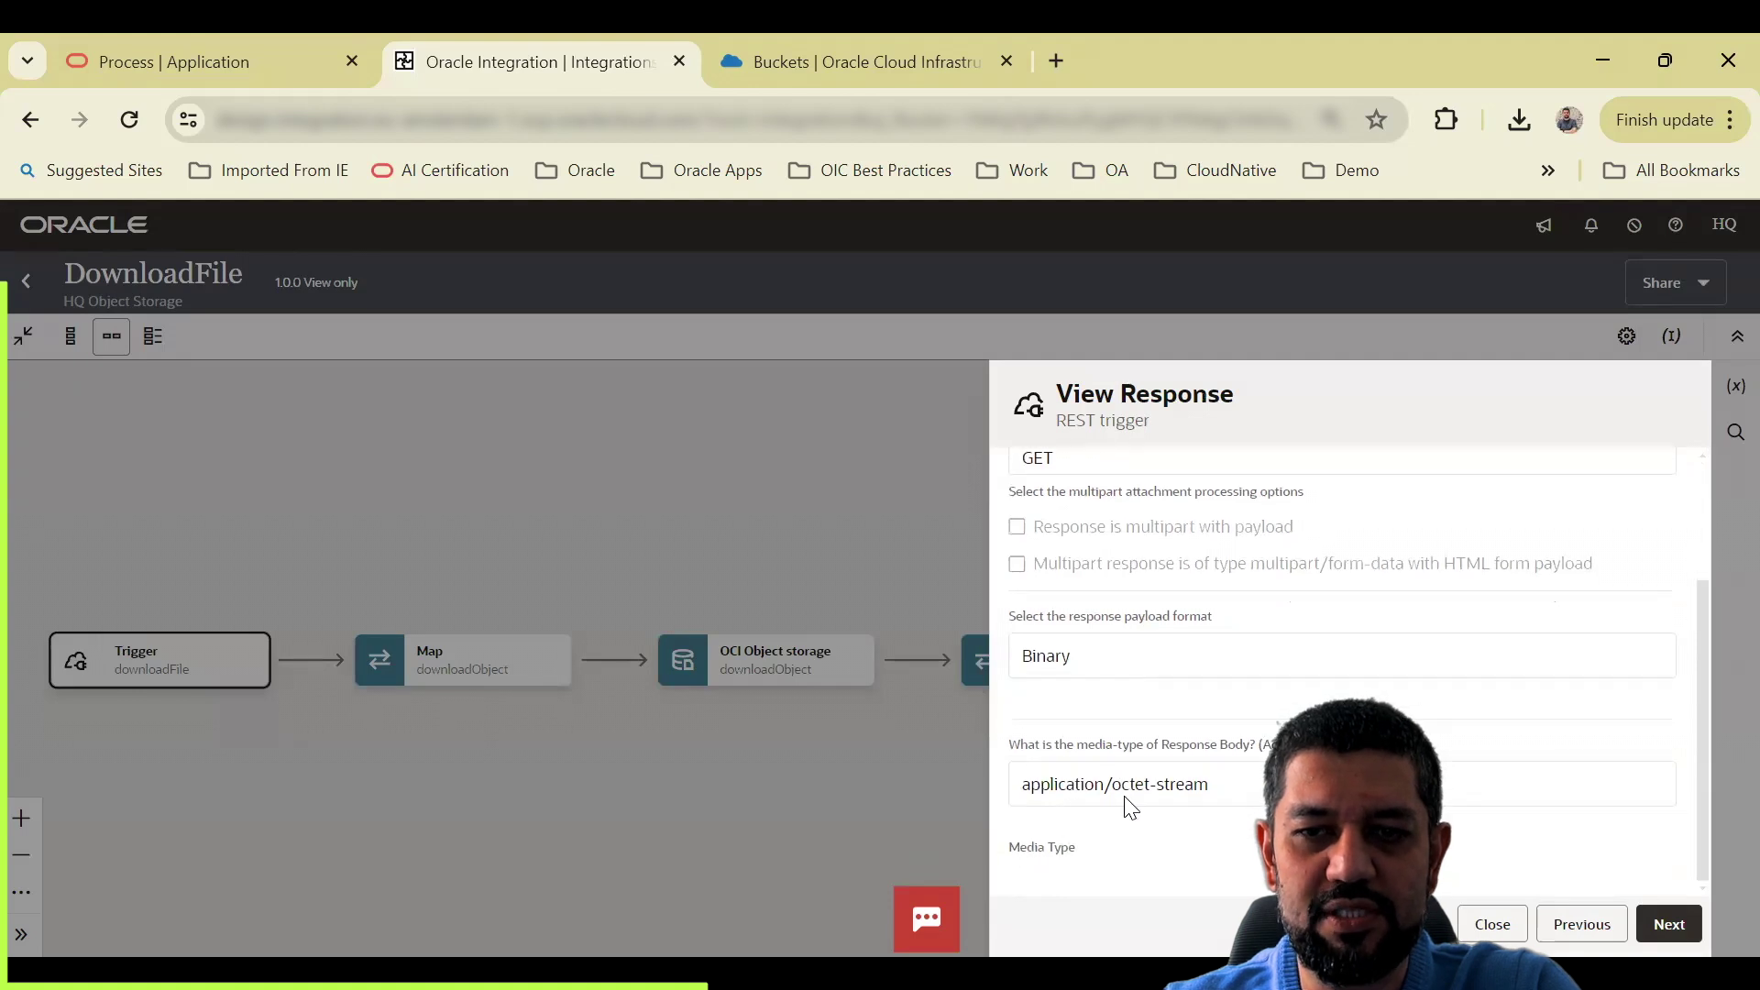
click(1669, 923)
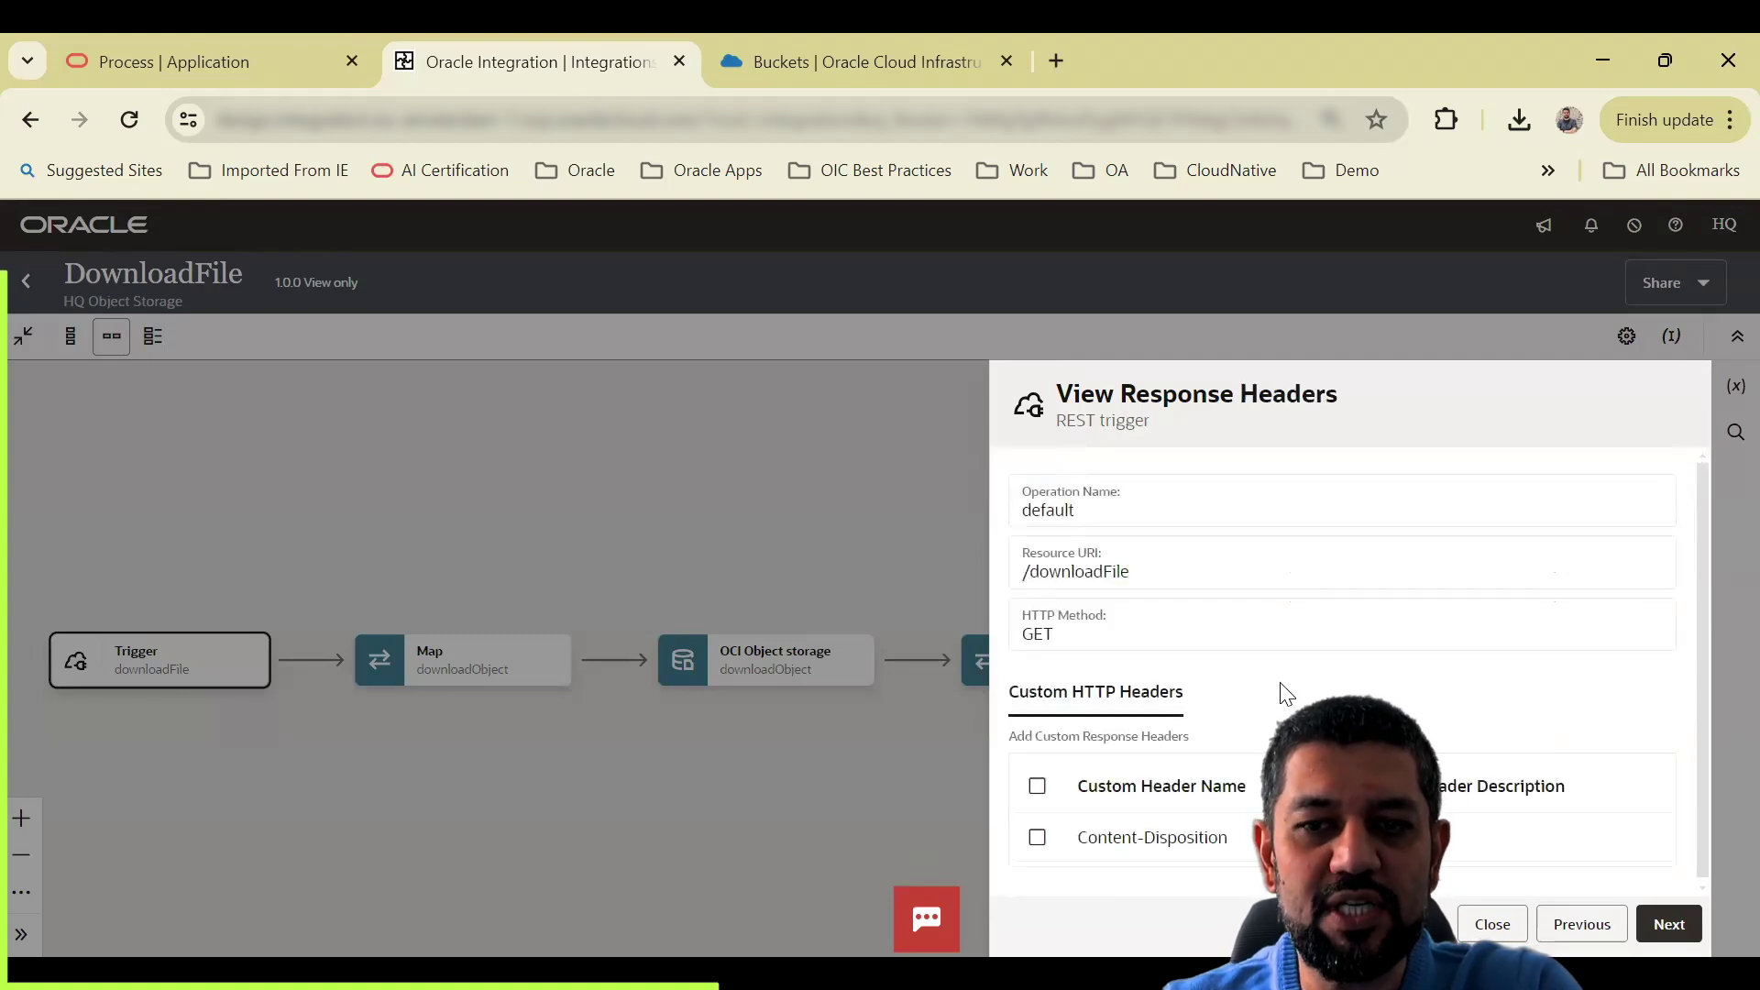
scroll(1192, 779, down, 1)
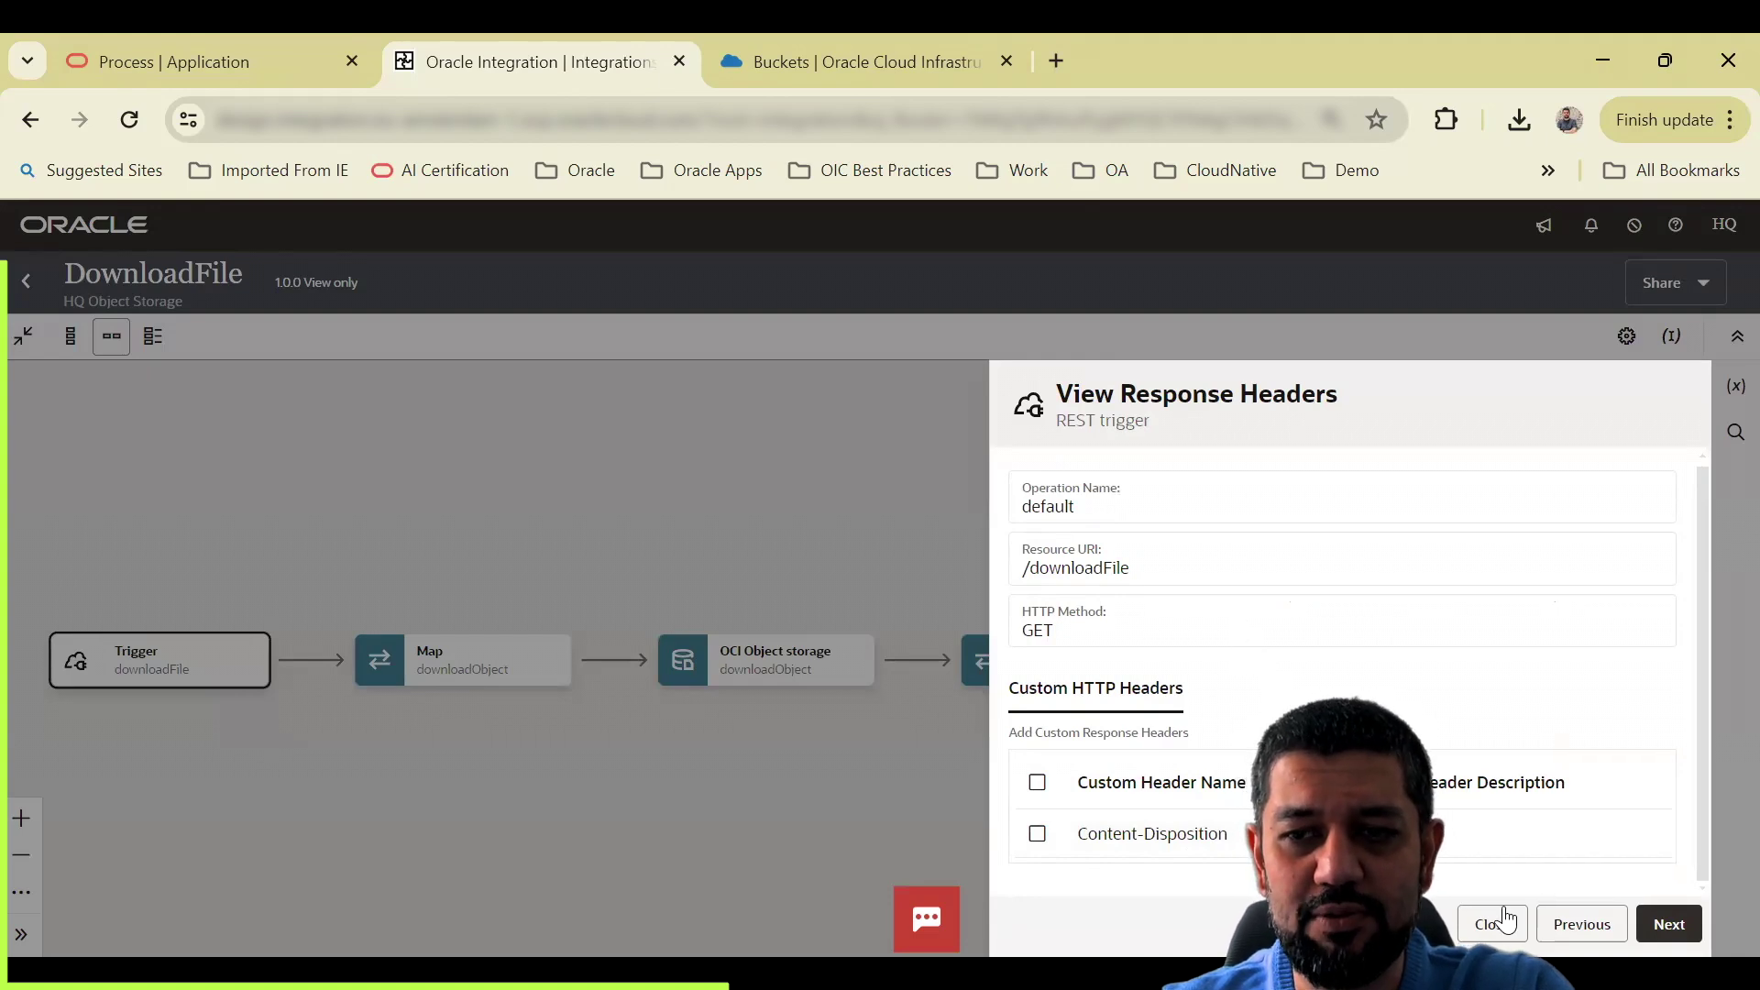
Step: Return to the trigger's resource configuration, review its parameter and header options, then step through to the summary and close it
click(1589, 925)
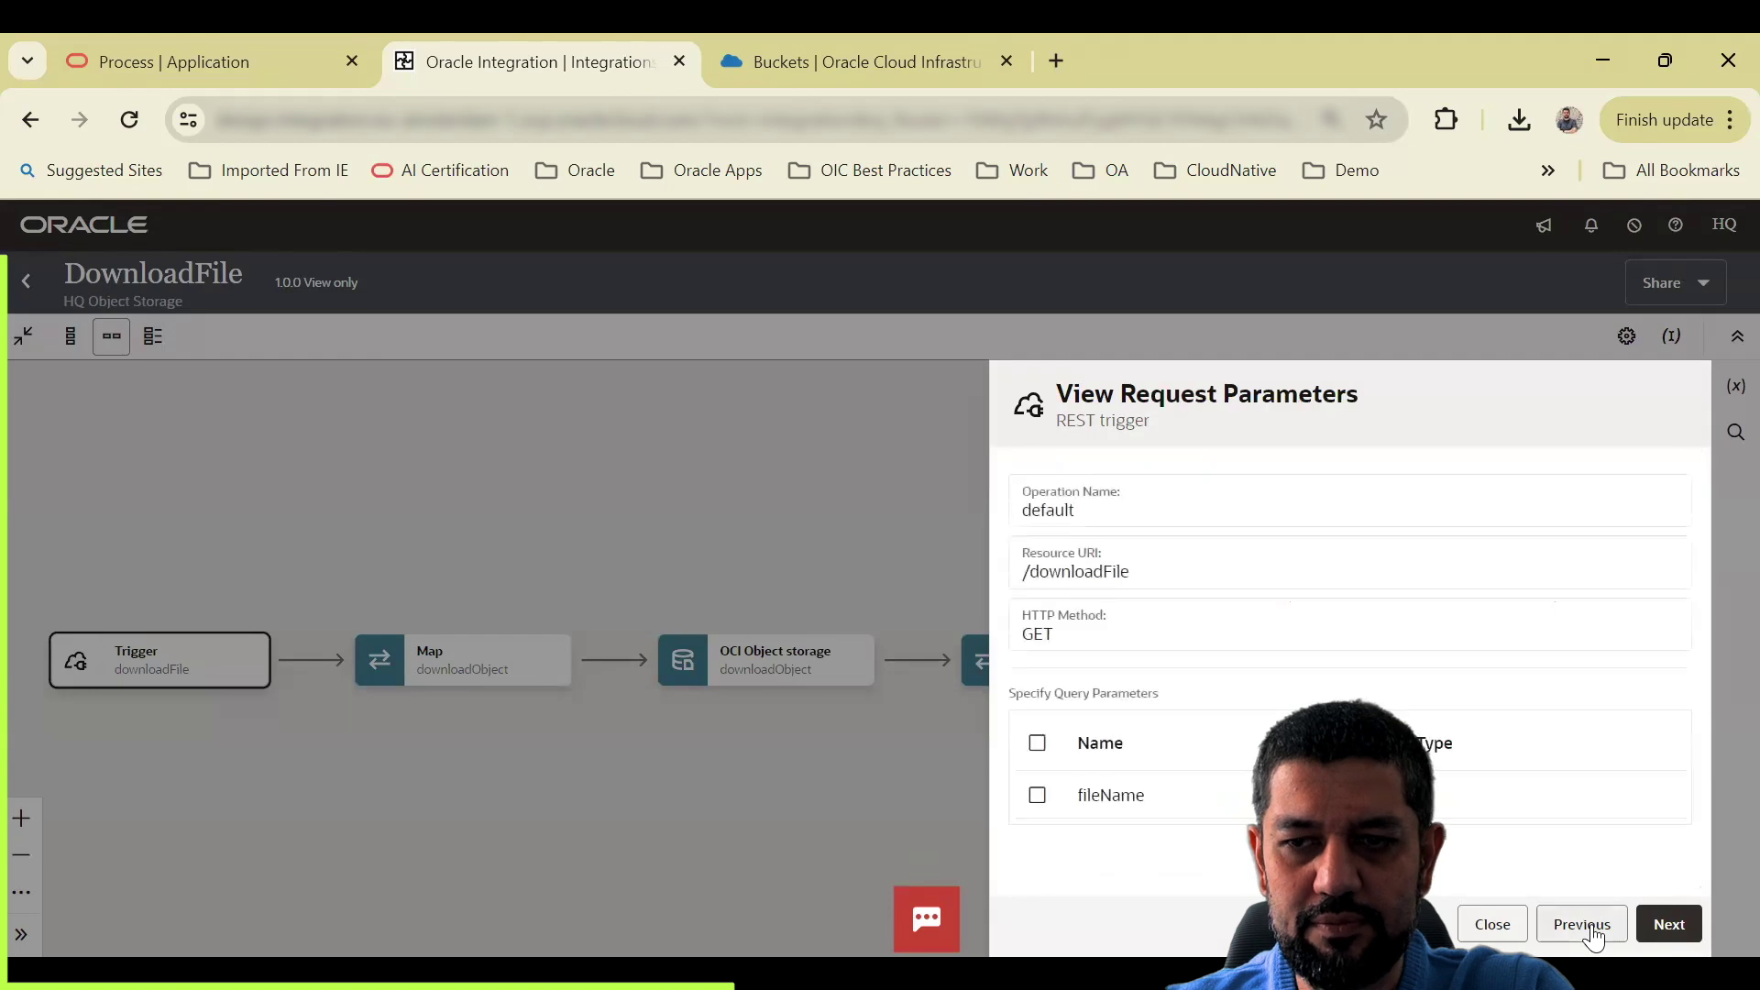
click(1589, 924)
scroll(1109, 559, down, 3)
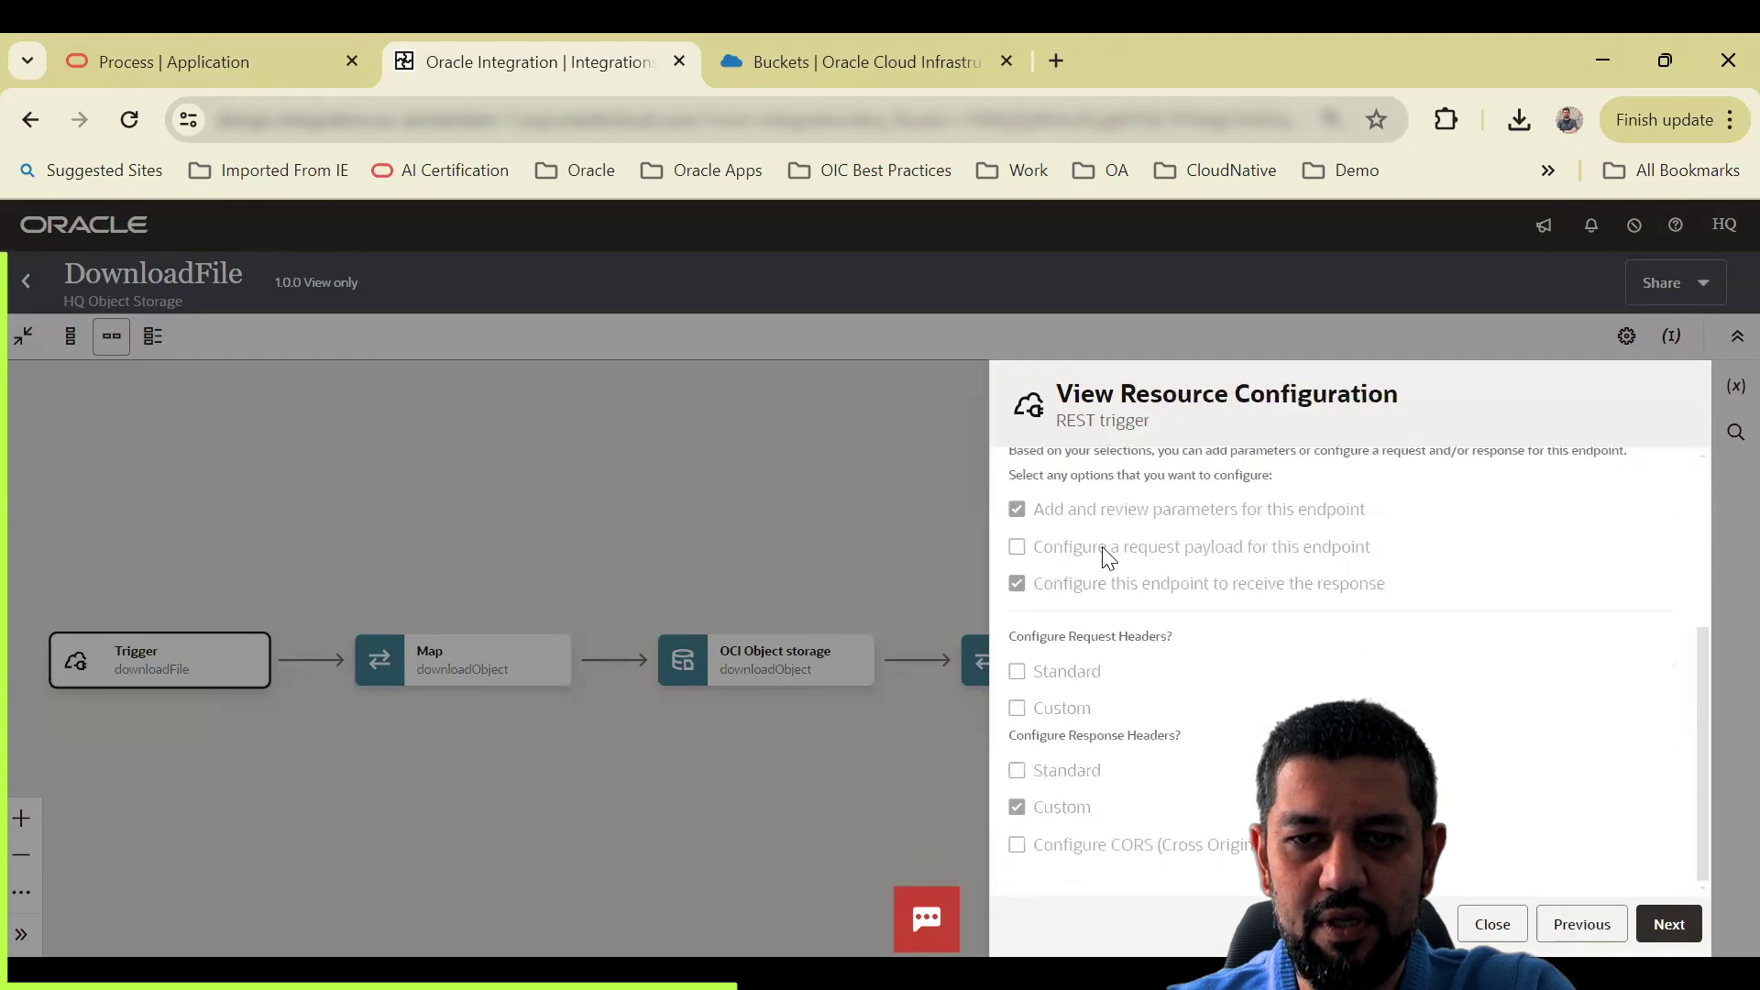
scroll(1050, 527, up, 1)
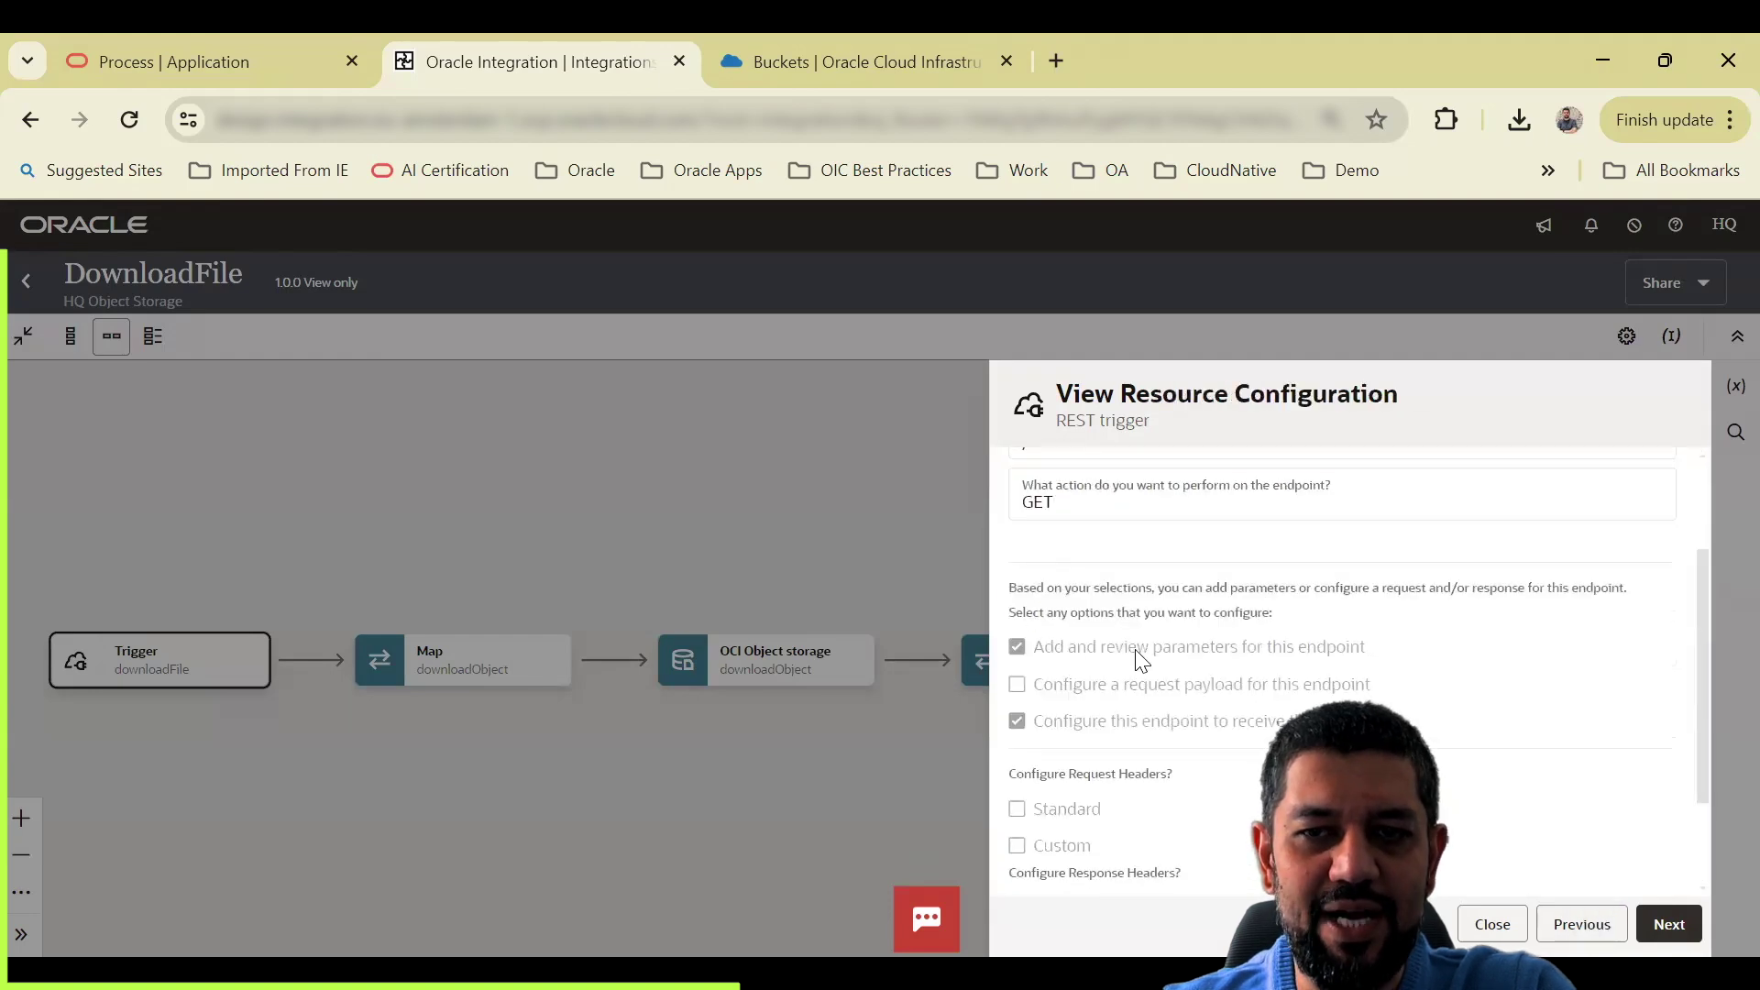
scroll(1204, 754, down, 2)
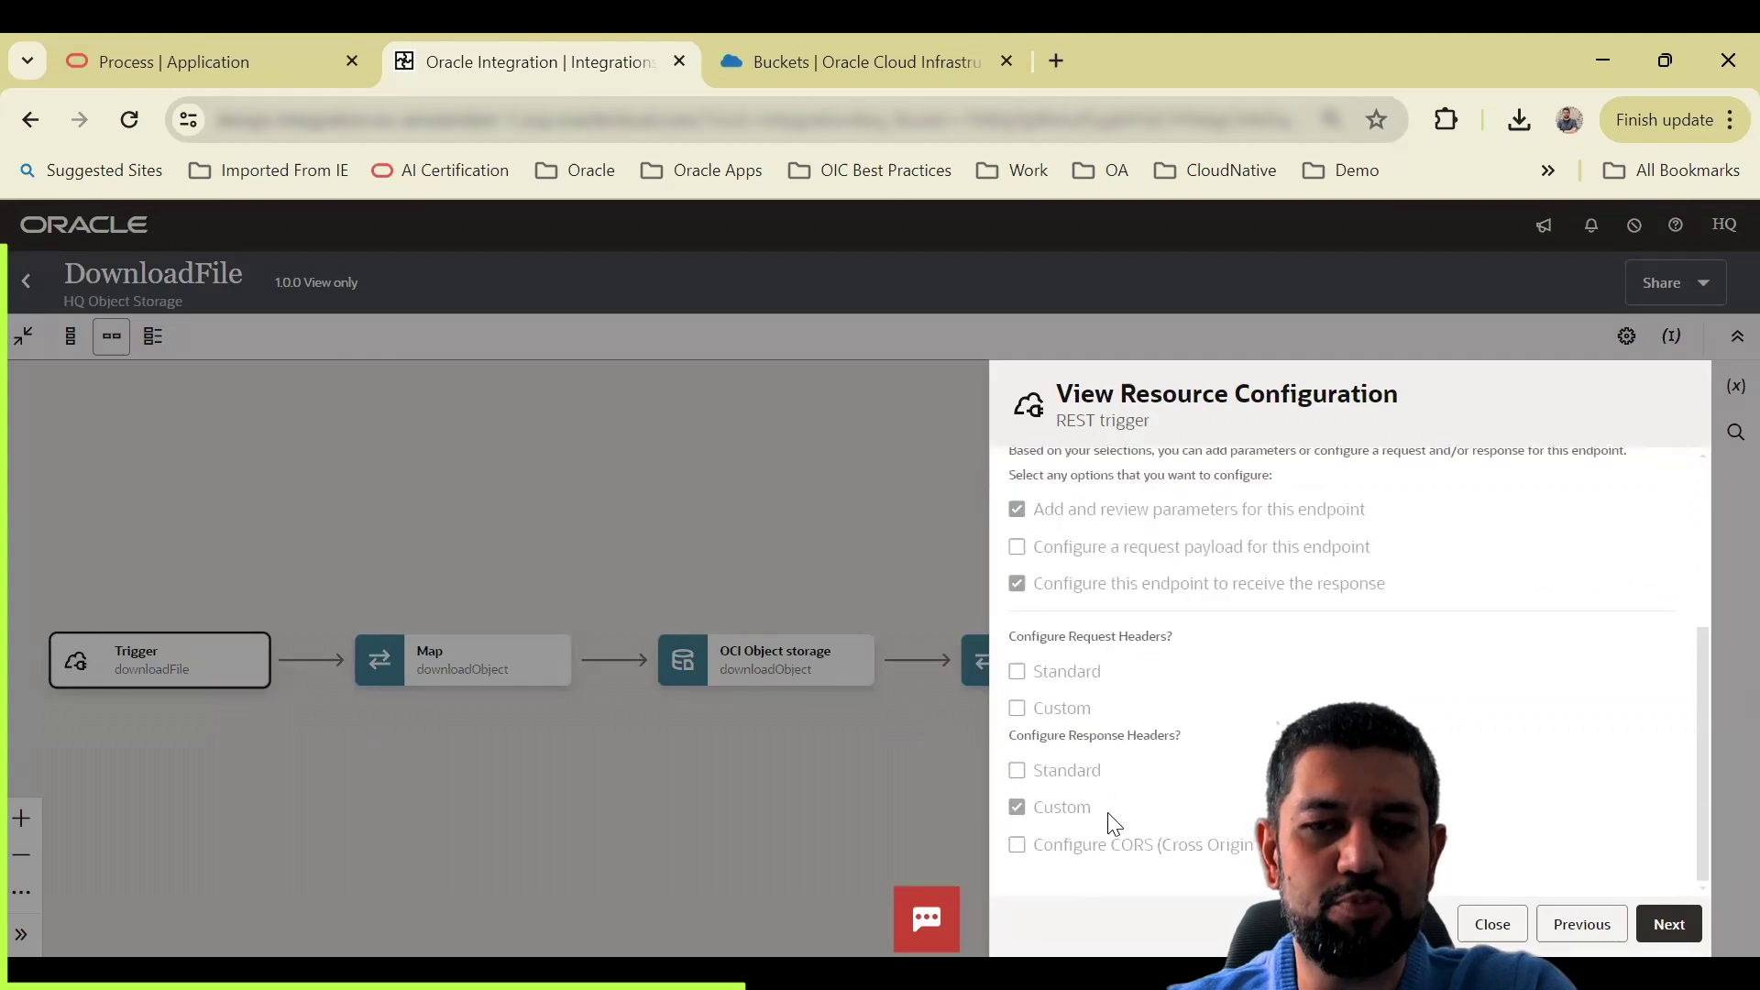
click(1684, 924)
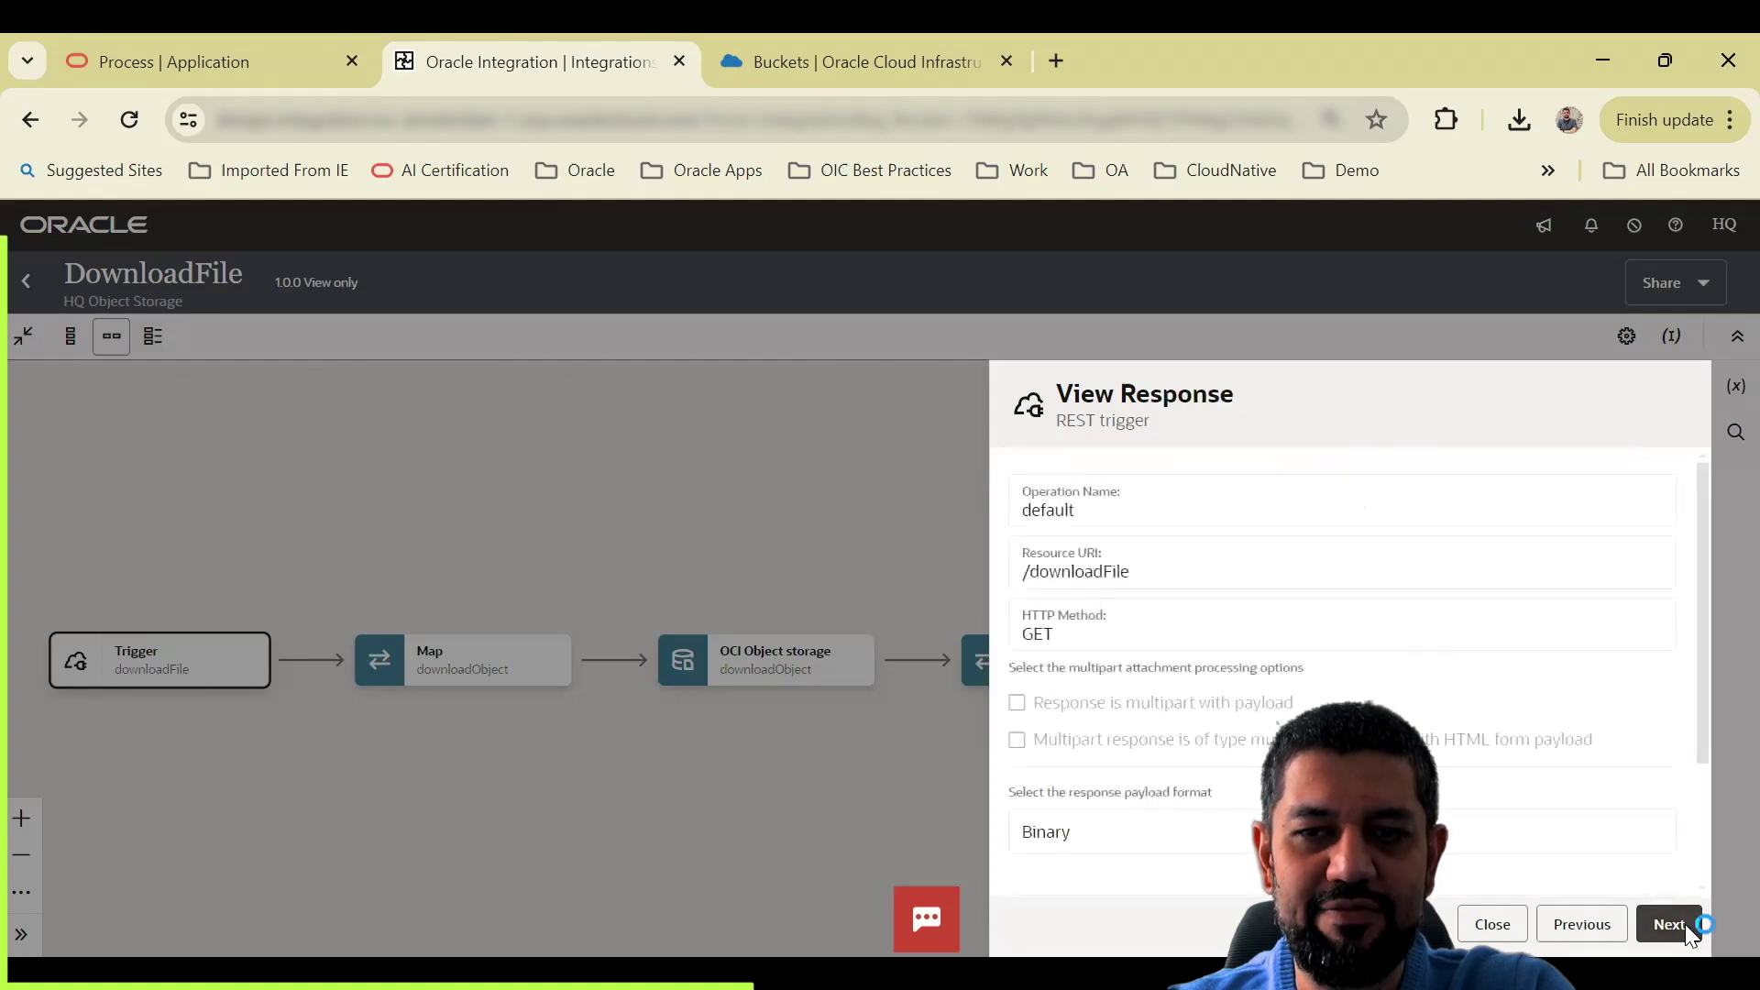
click(1686, 924)
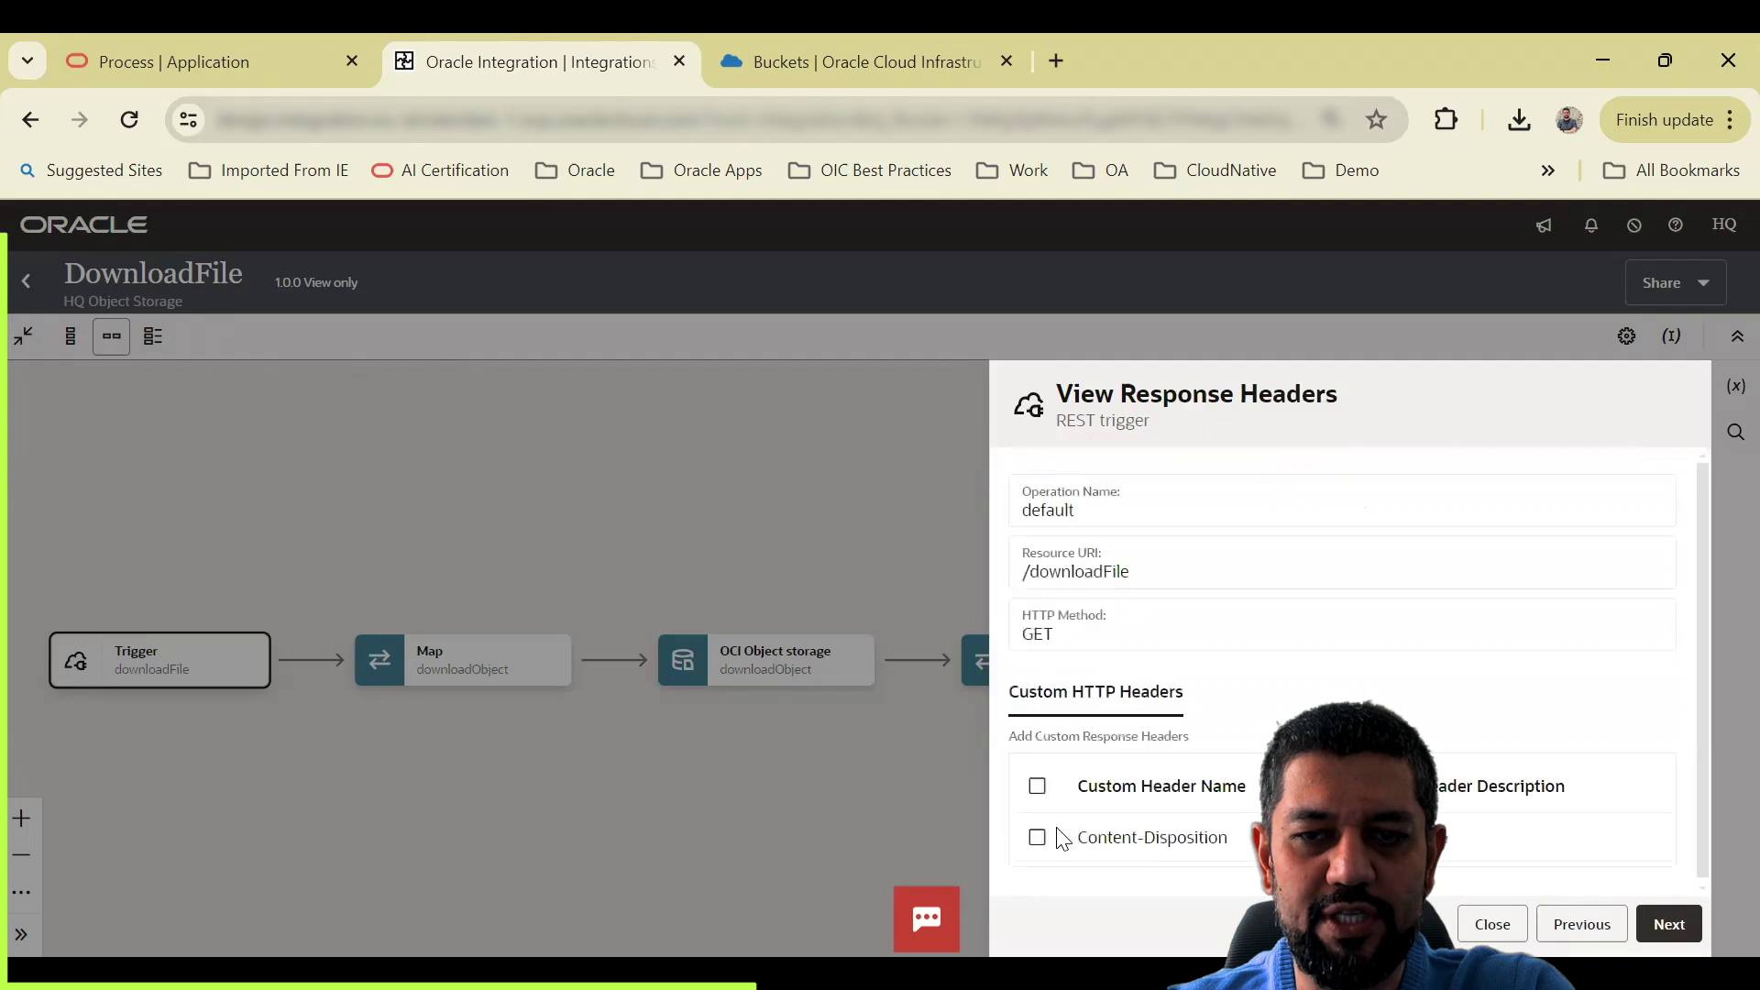
click(1670, 925)
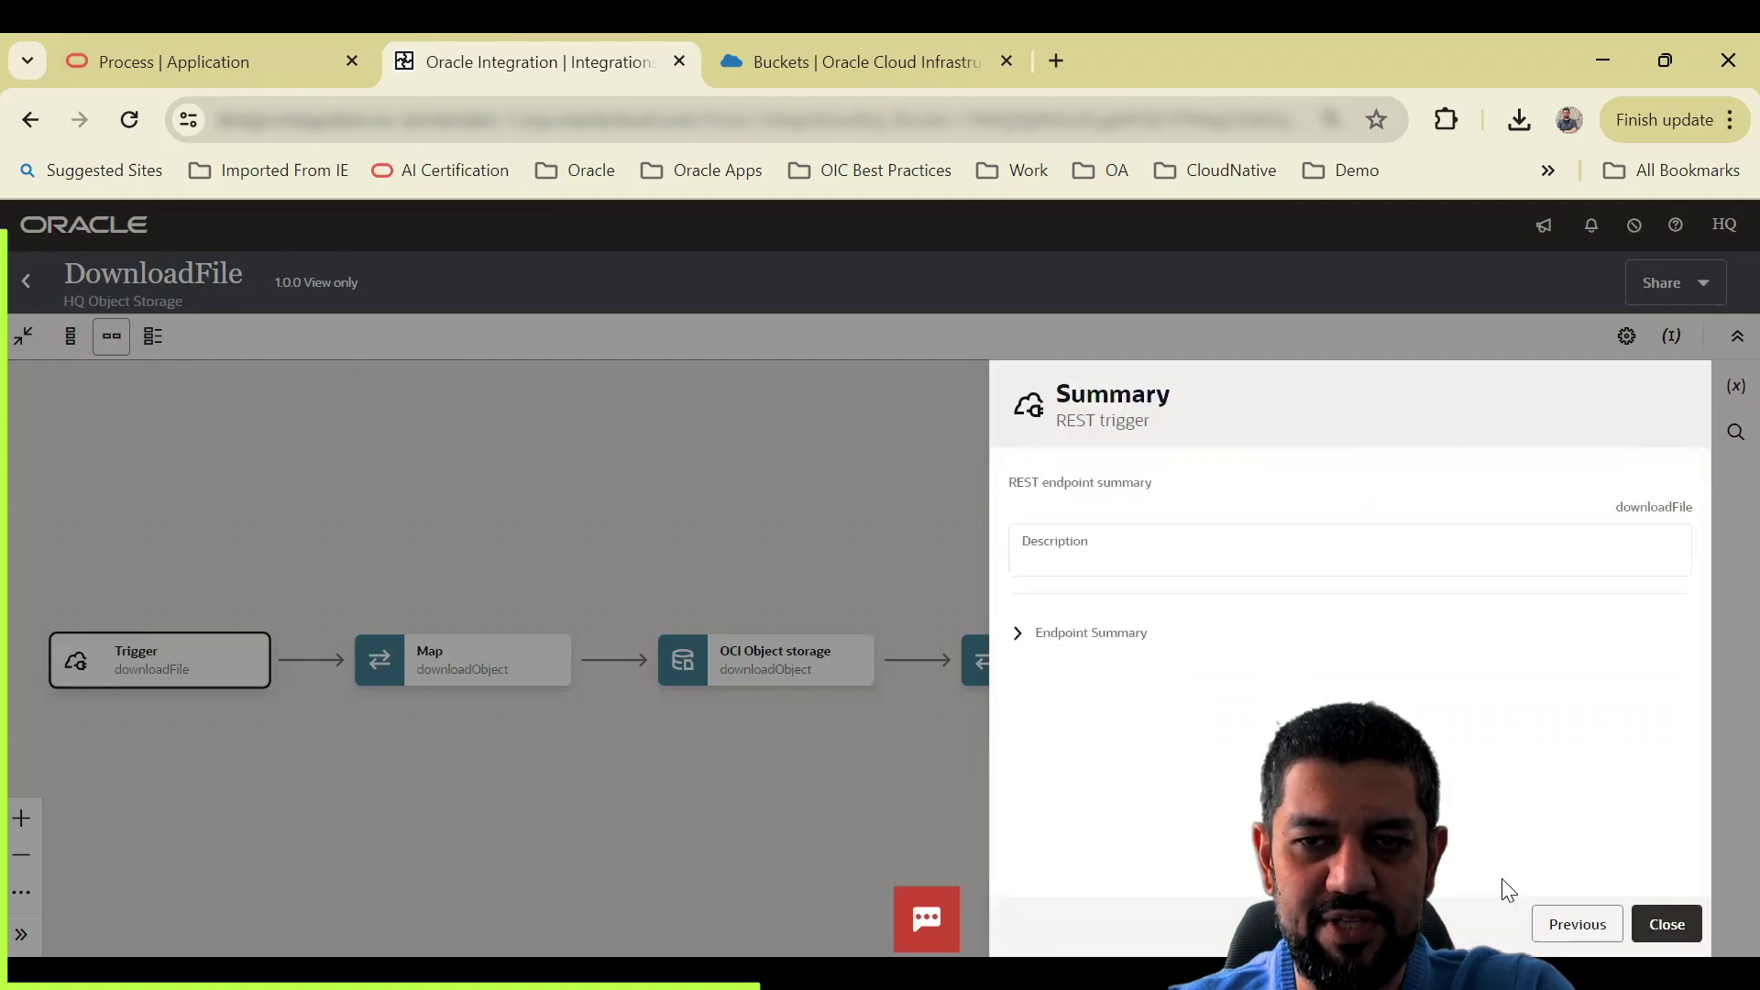
click(1667, 926)
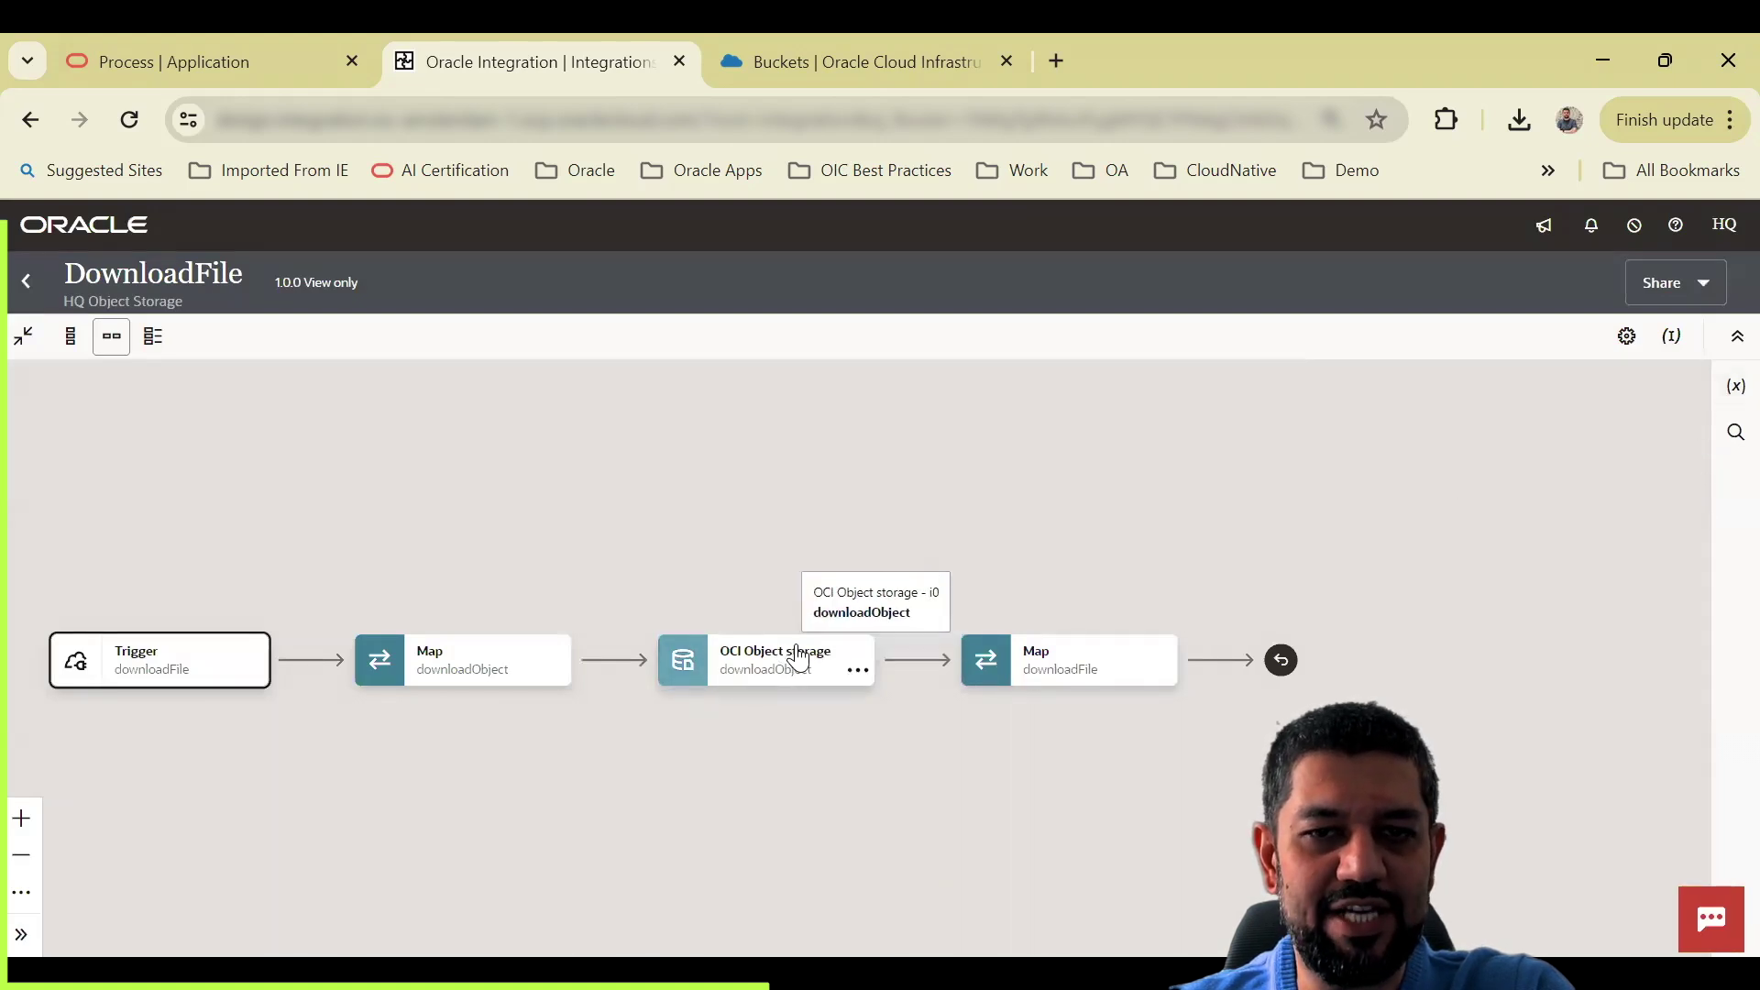
Step: Inspect the downloadObject OCI Object Storage call's operation, compartment and bucket through to its summary, and close it
click(858, 670)
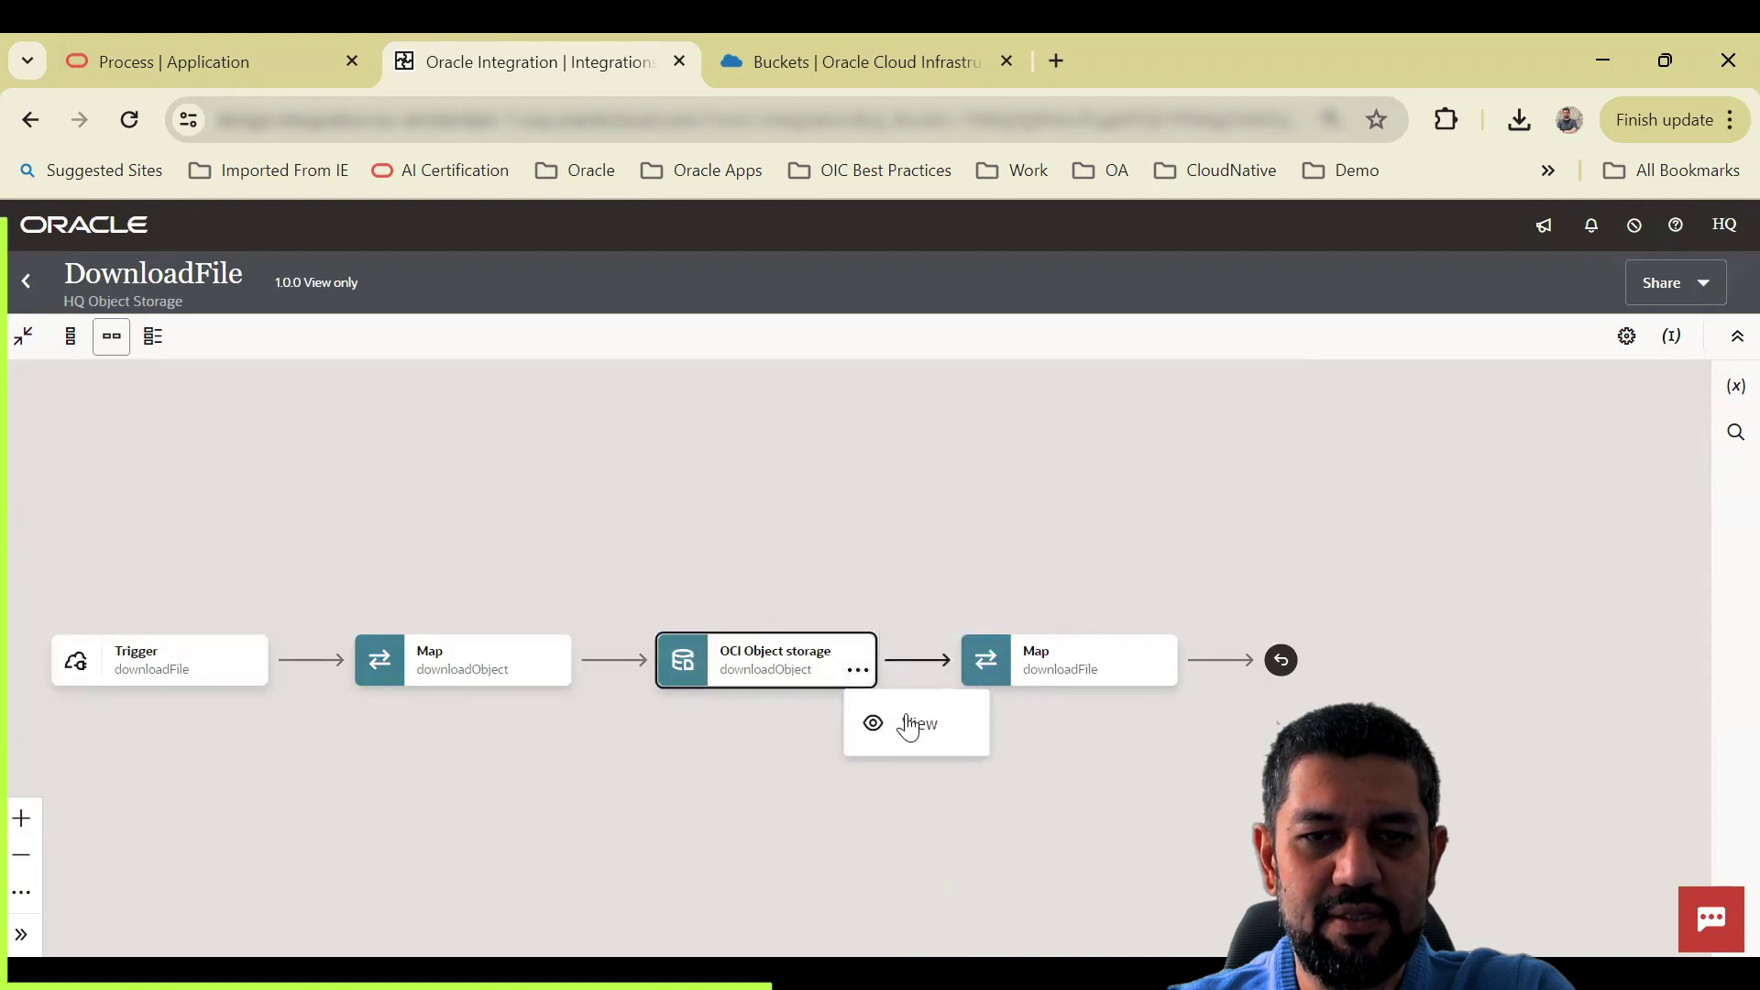
click(906, 723)
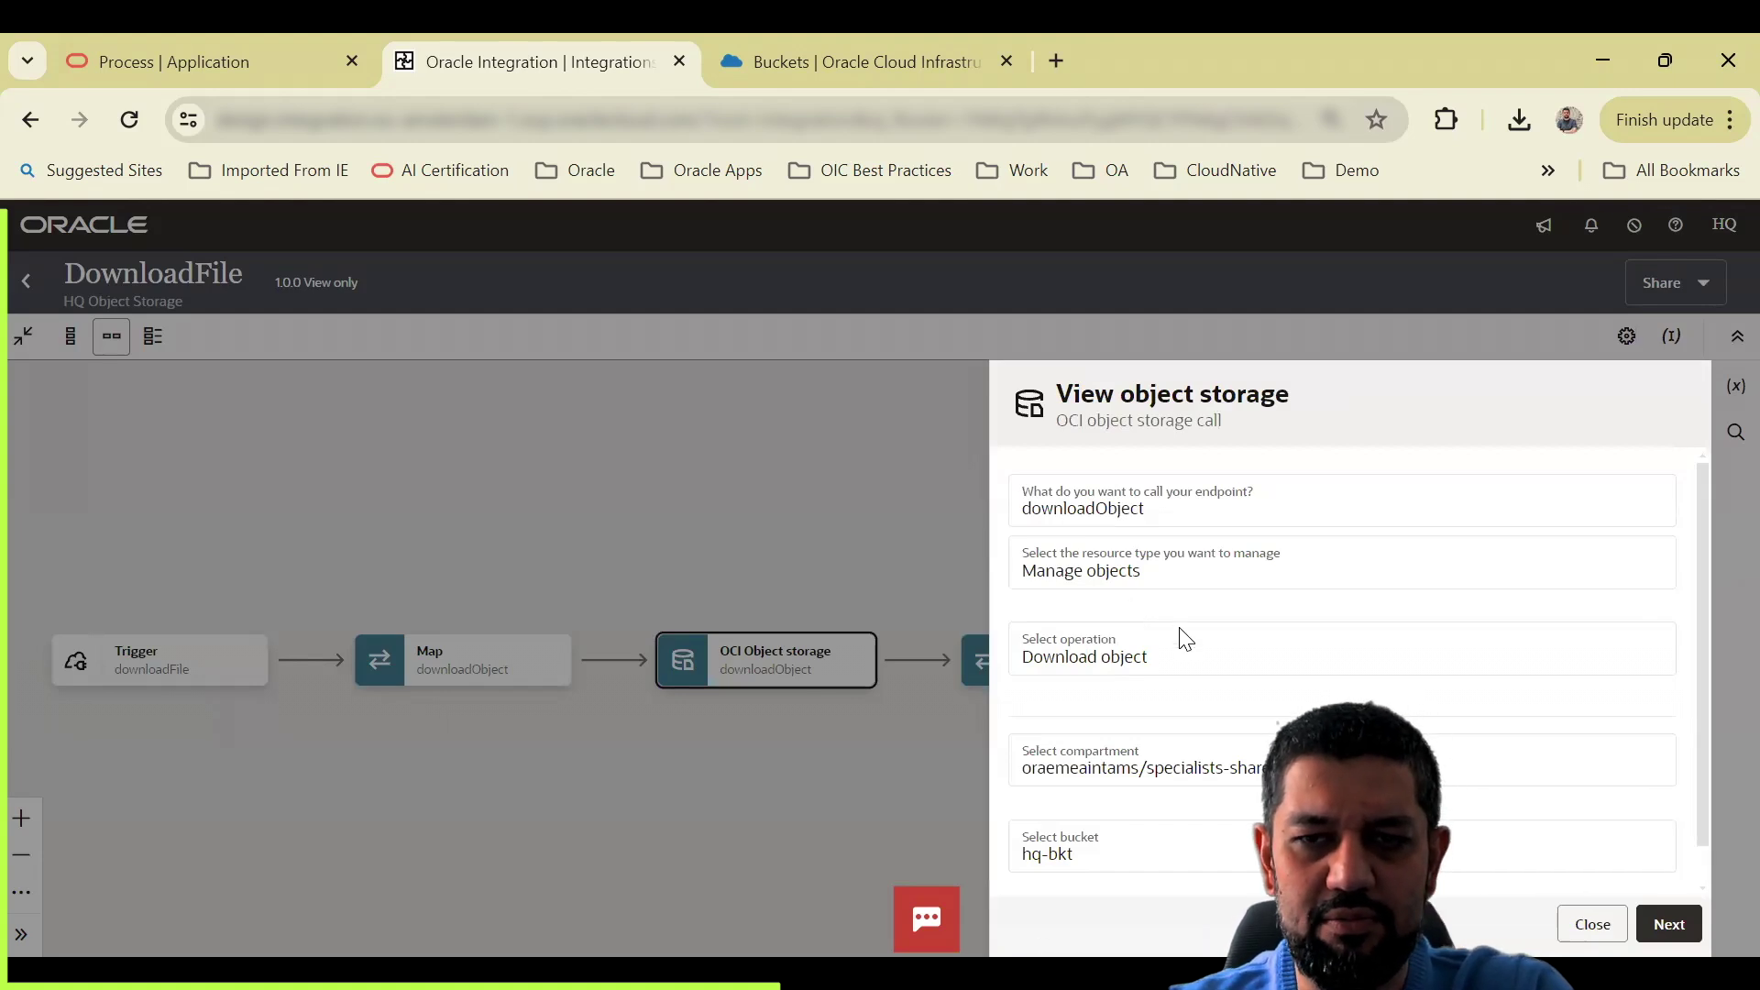
scroll(1146, 605, down, 1)
scroll(1106, 550, up, 1)
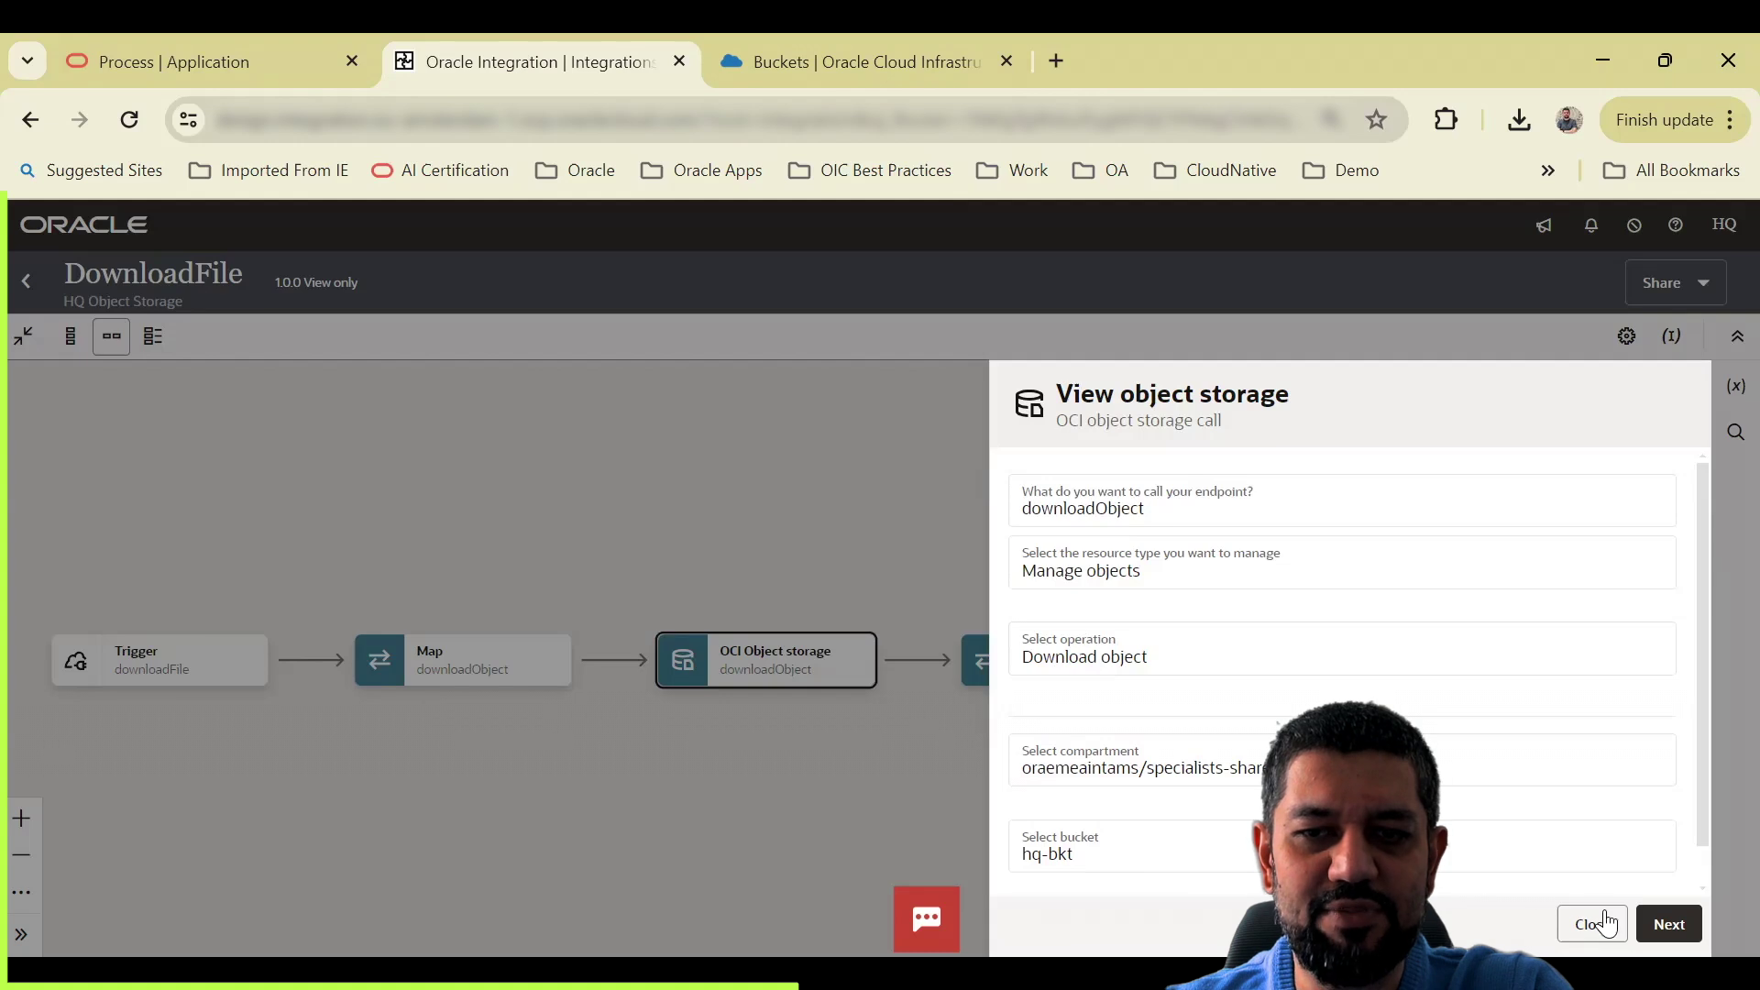
click(1668, 926)
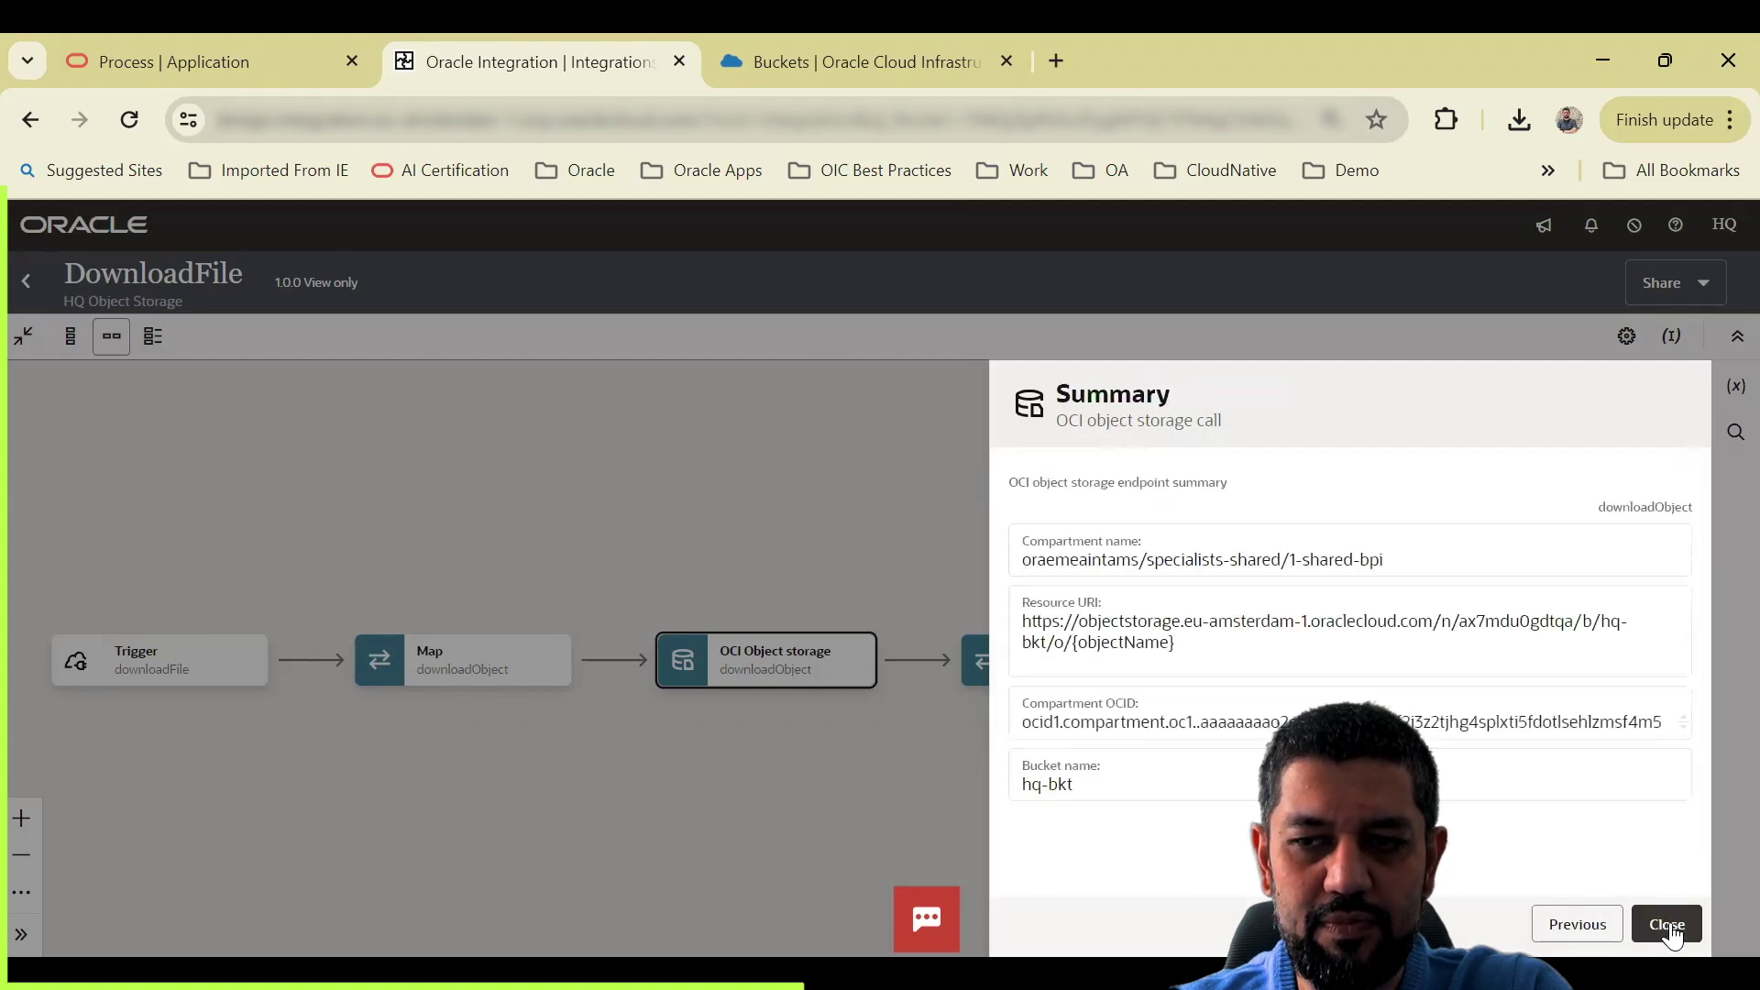
click(1667, 924)
Step: View the downloadObject map and inspect how the request's query parameters feed the Object Name template parameter
click(555, 671)
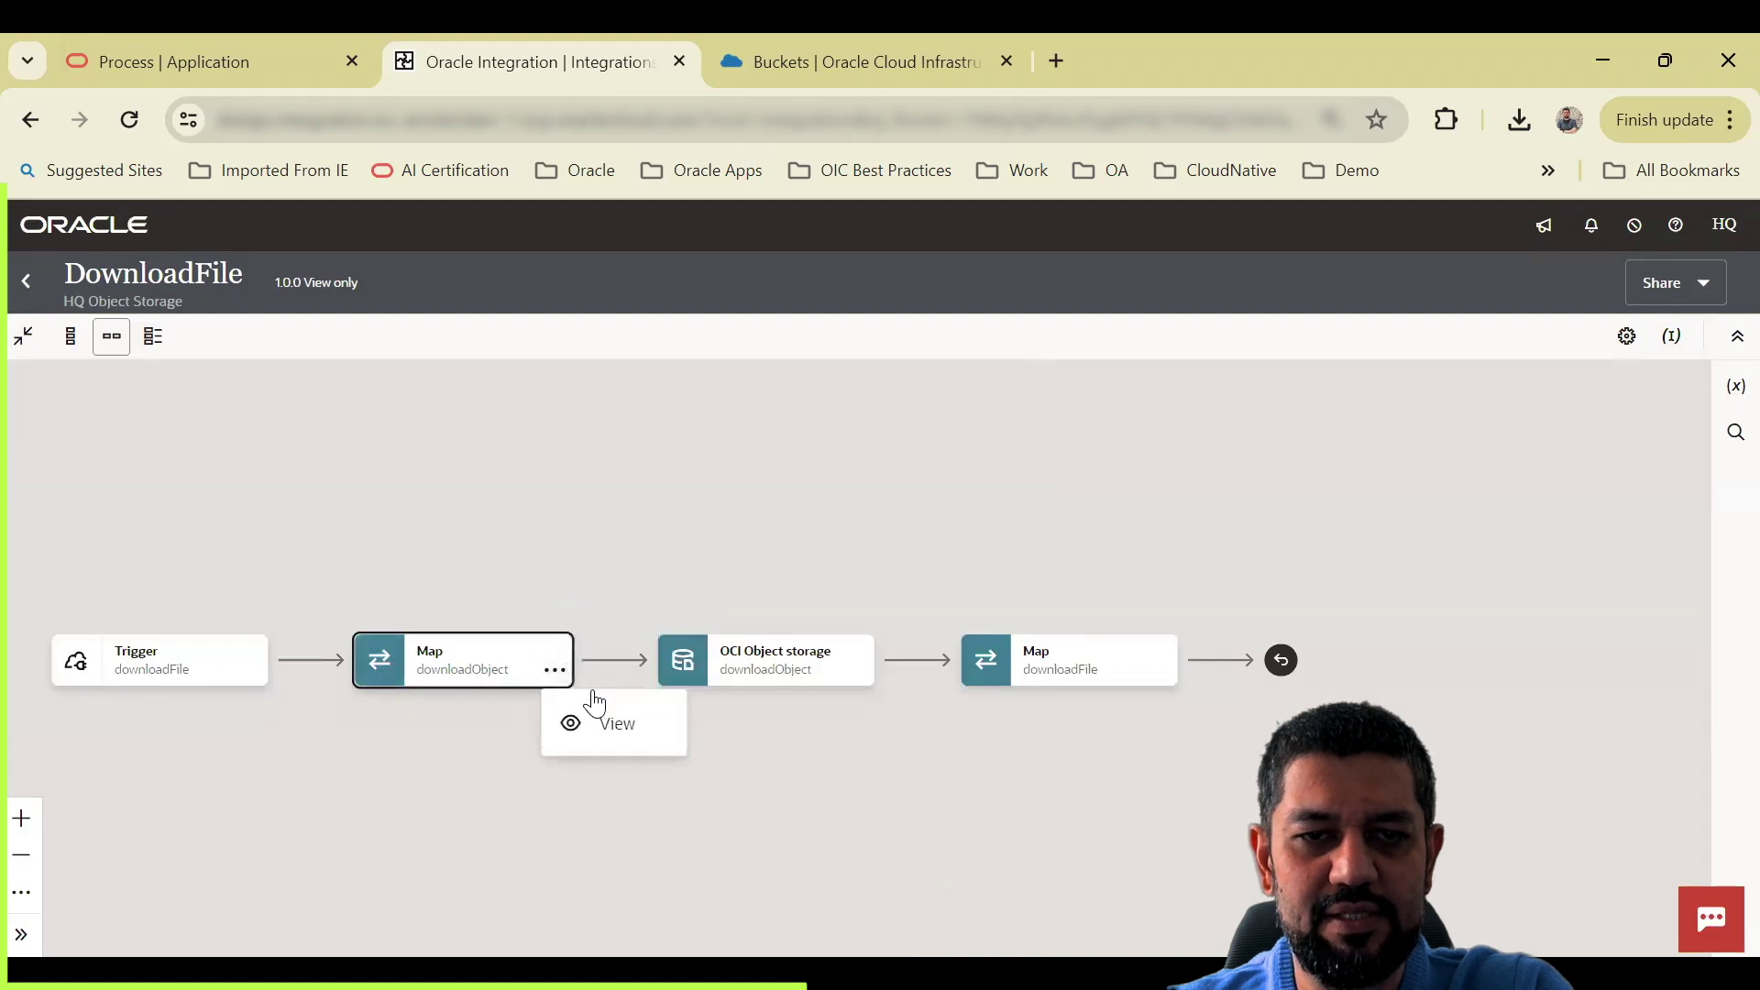
click(610, 723)
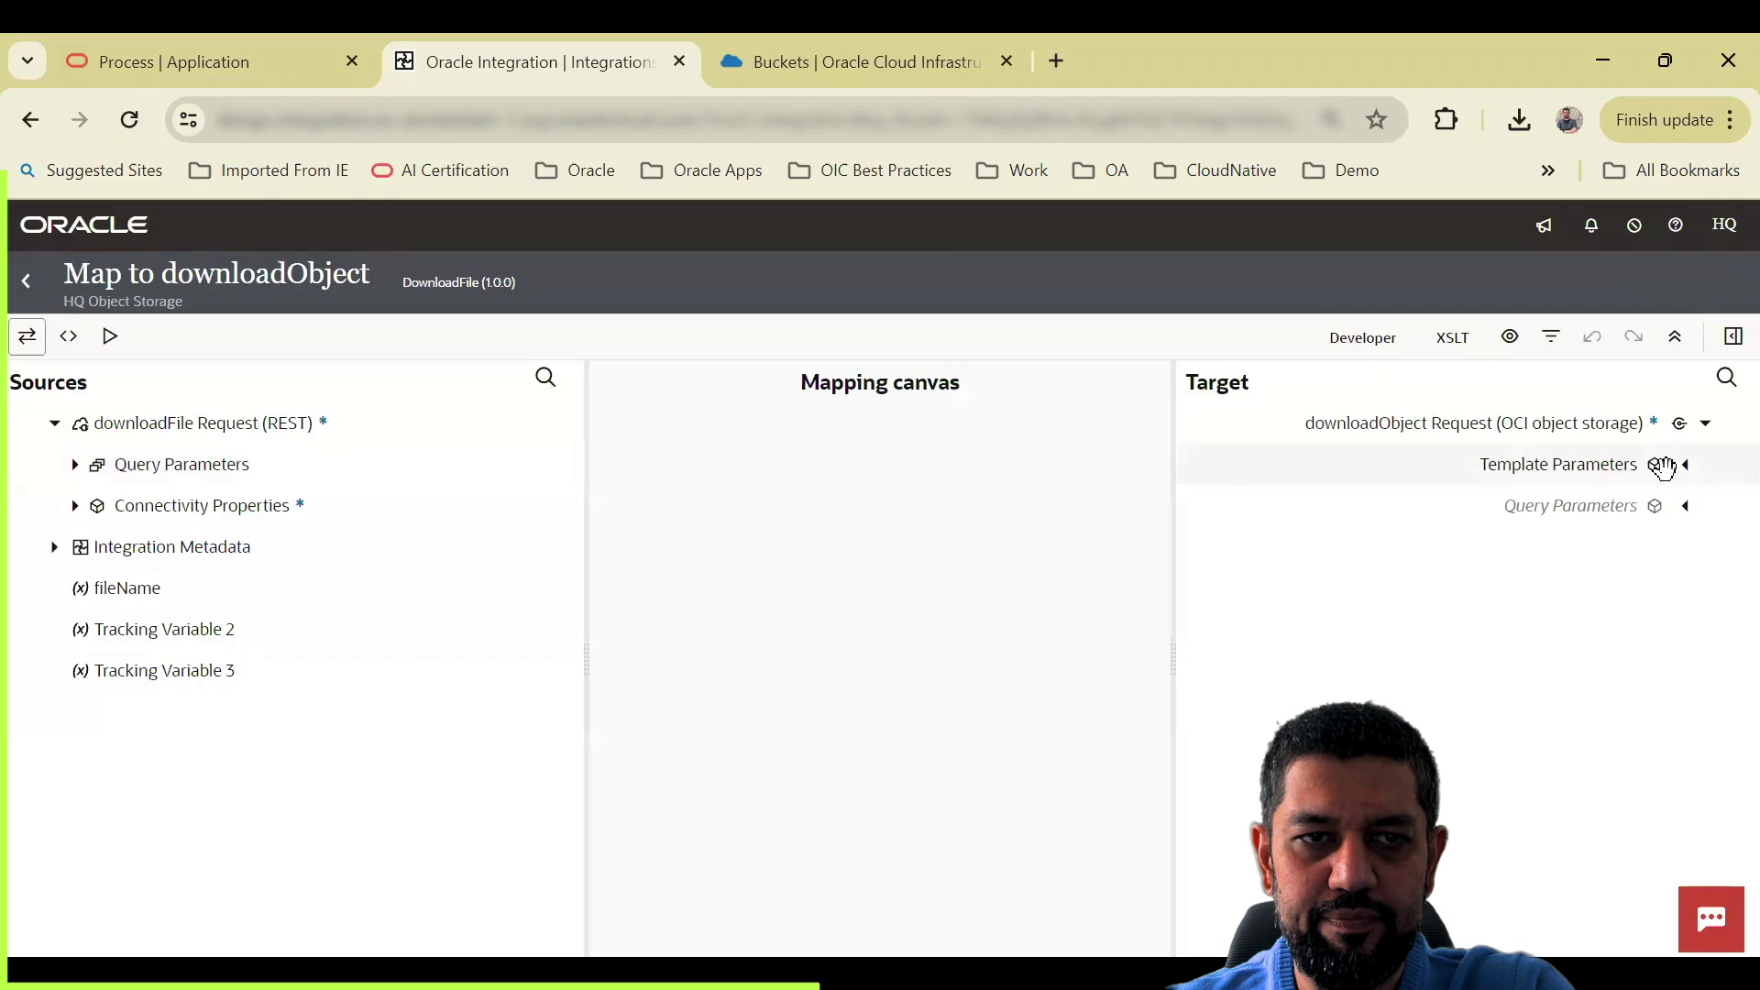
click(1686, 466)
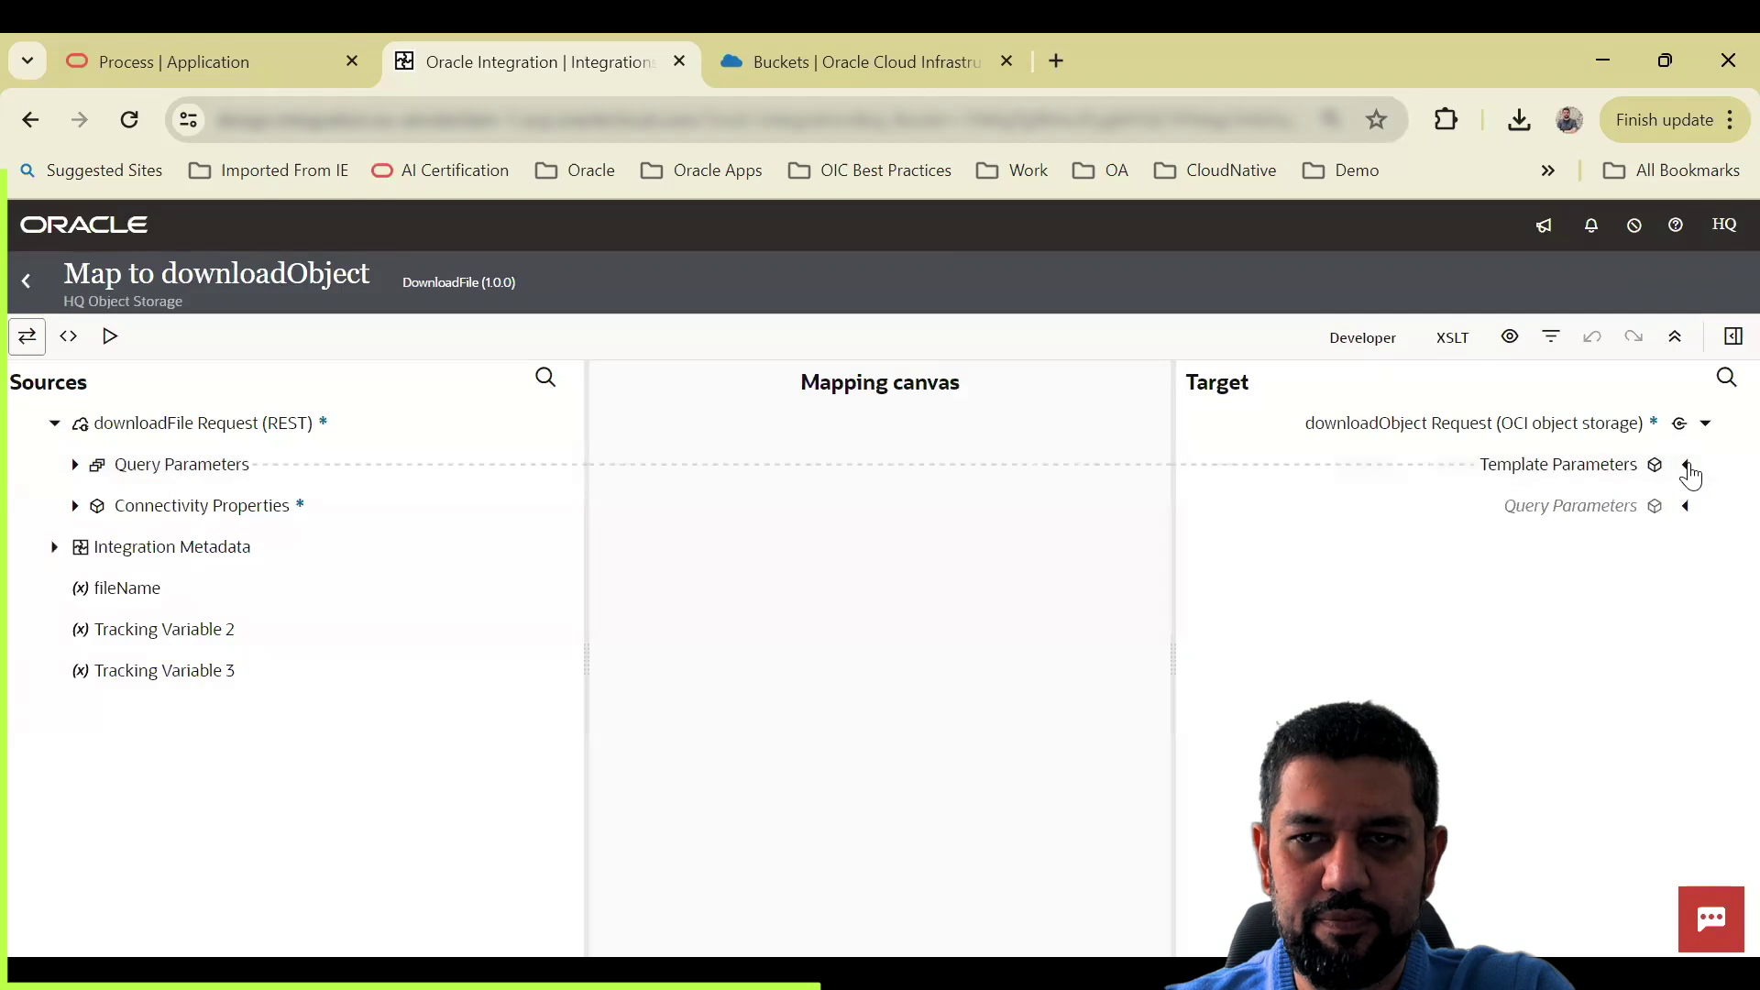
click(1579, 503)
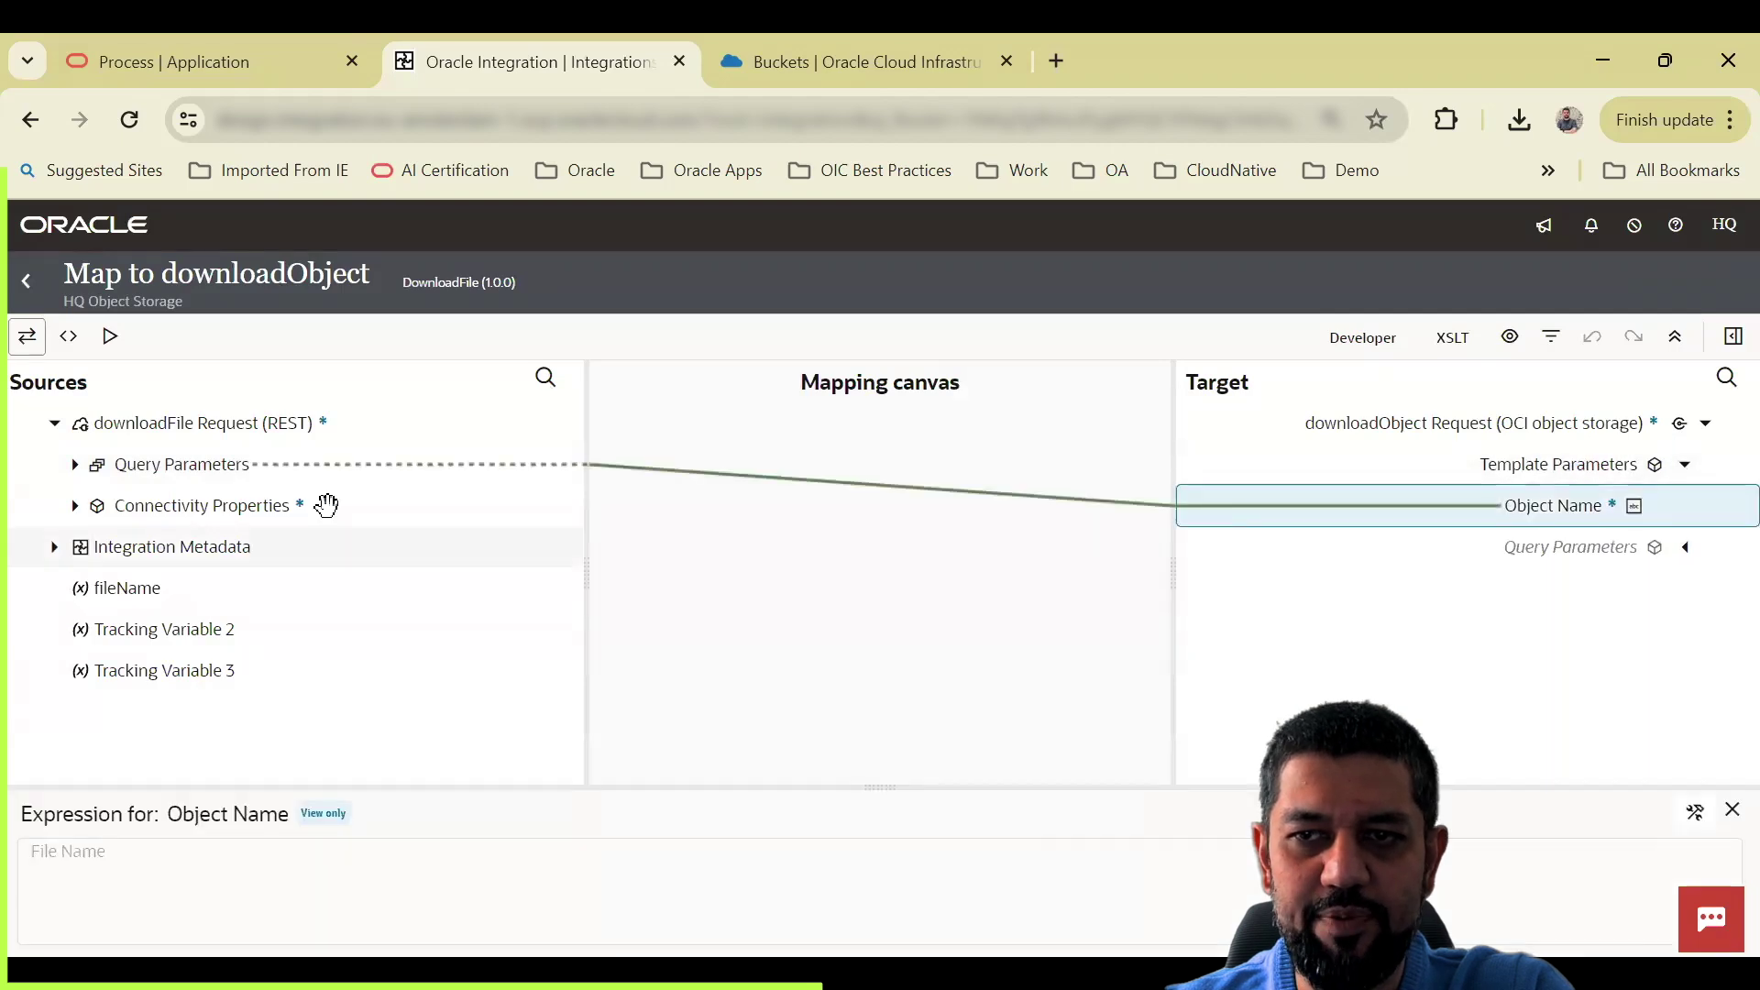
click(74, 465)
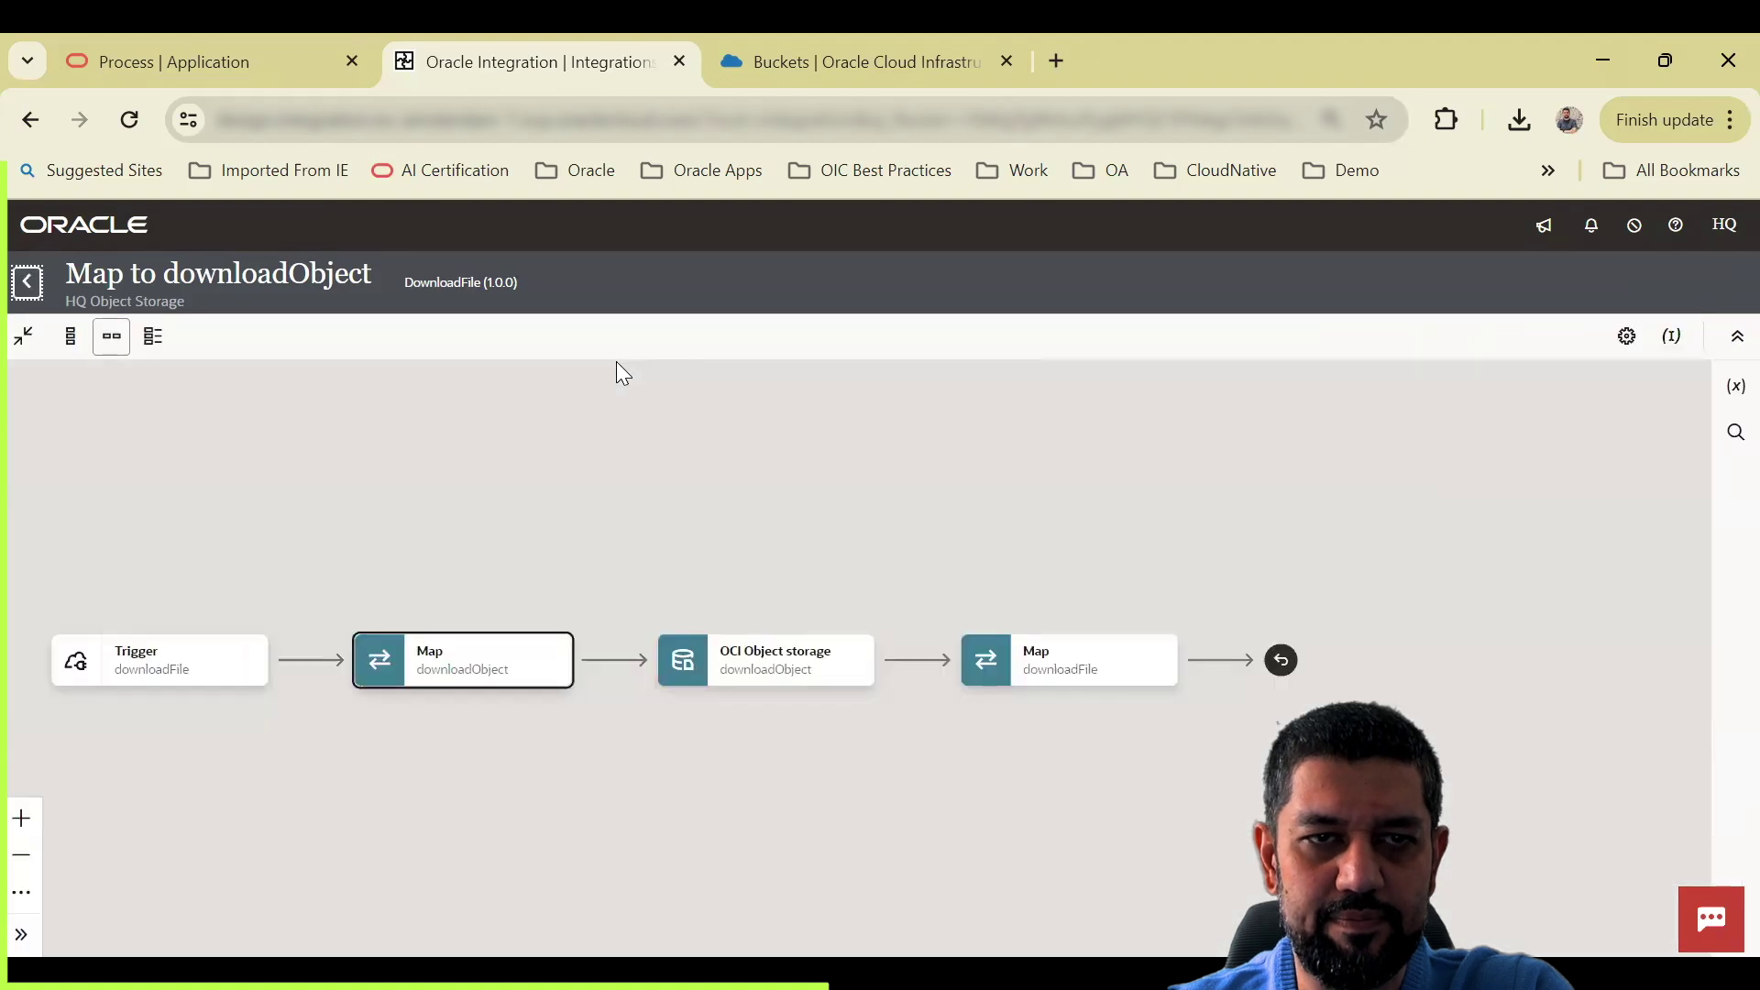
Step: View the downloadFile map and trace the response's Stream Reference back to its source in the downloadObject Get Object Response
click(1162, 674)
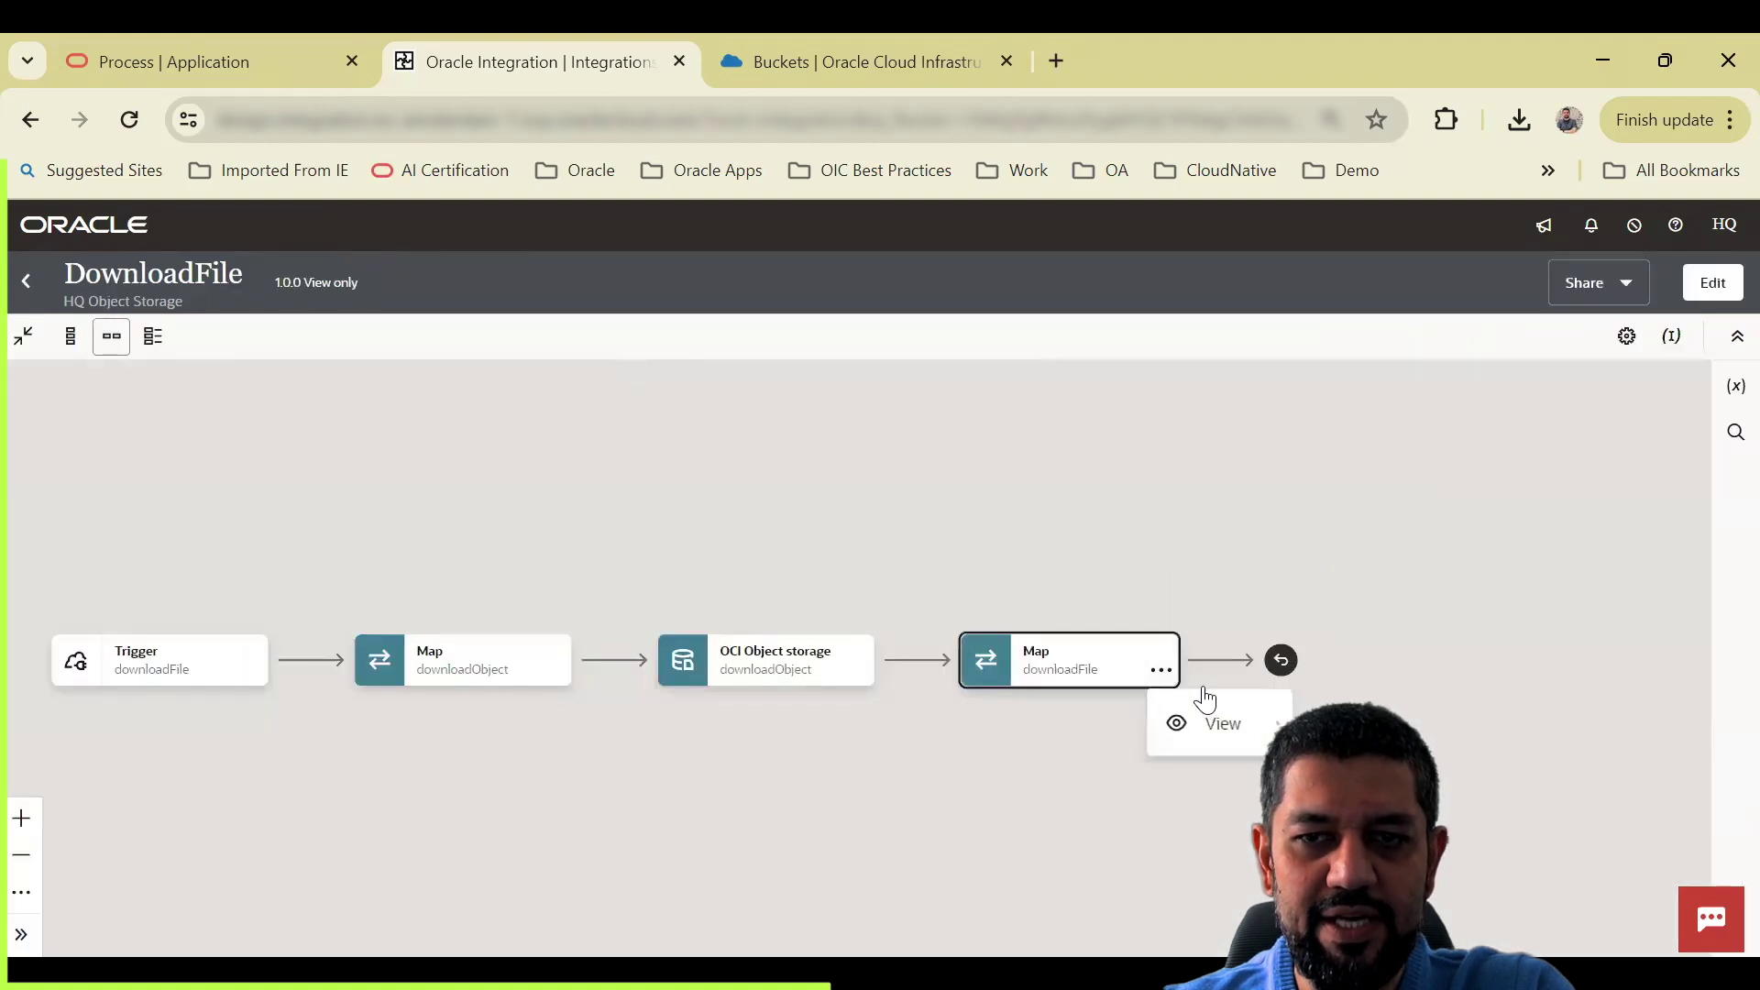
click(1219, 724)
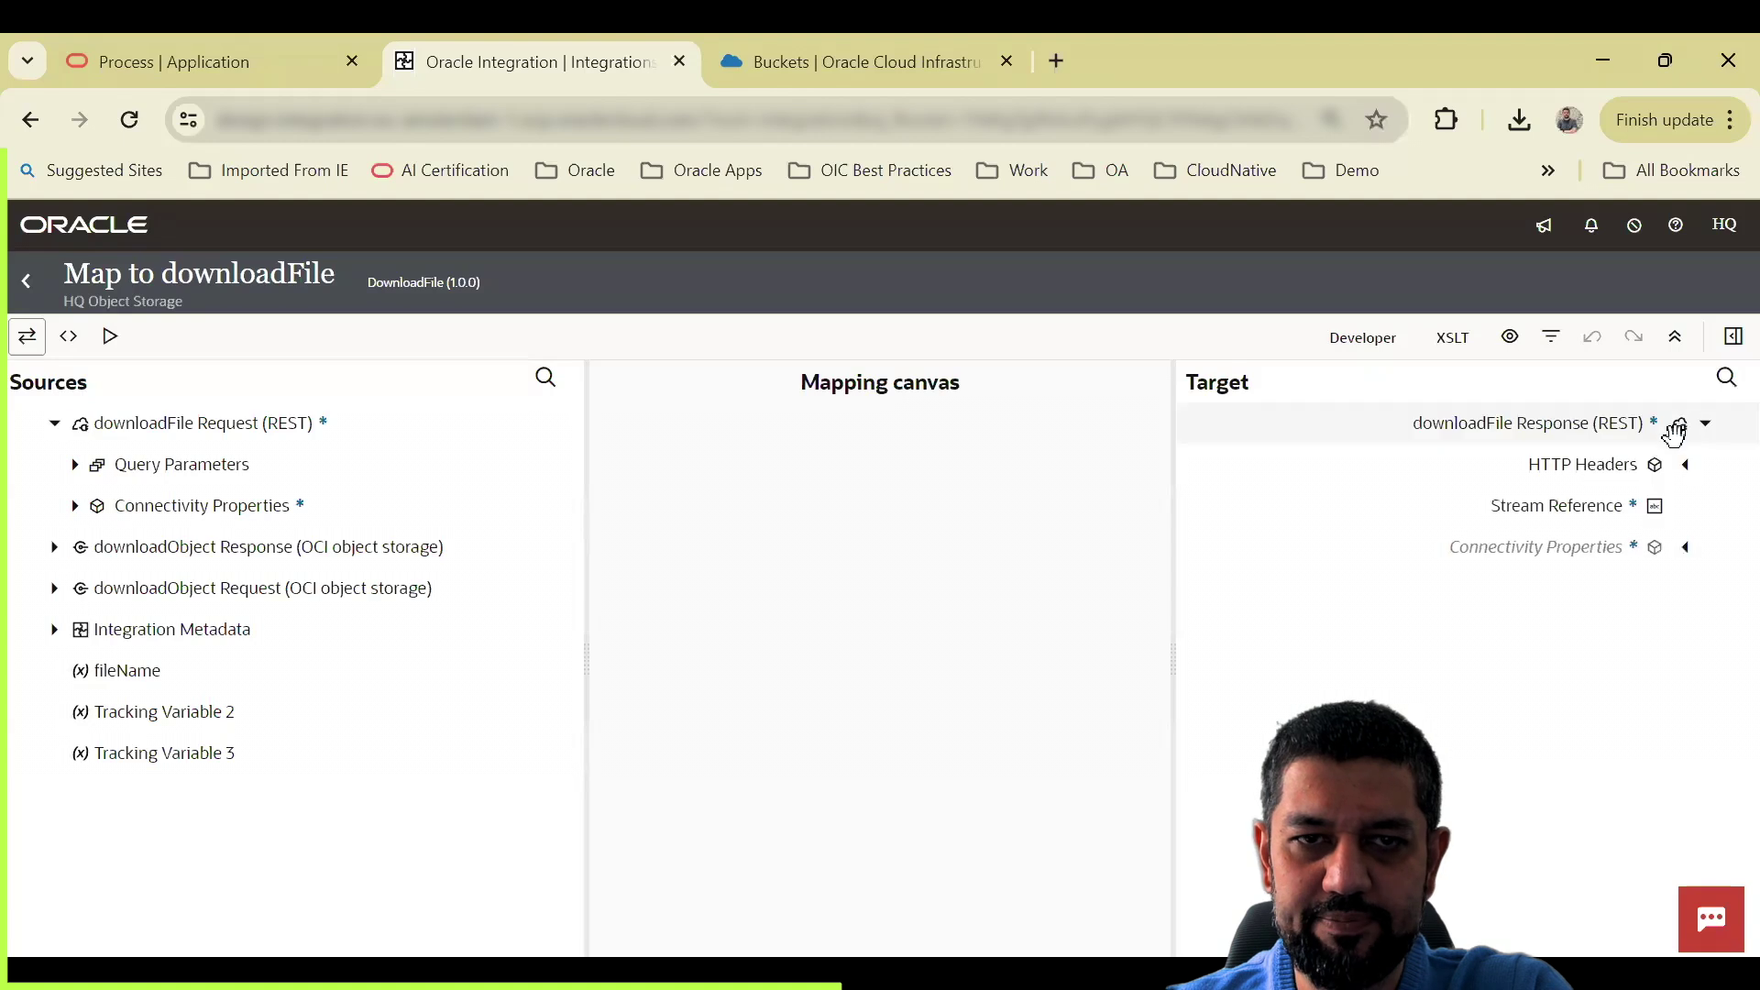
click(1650, 505)
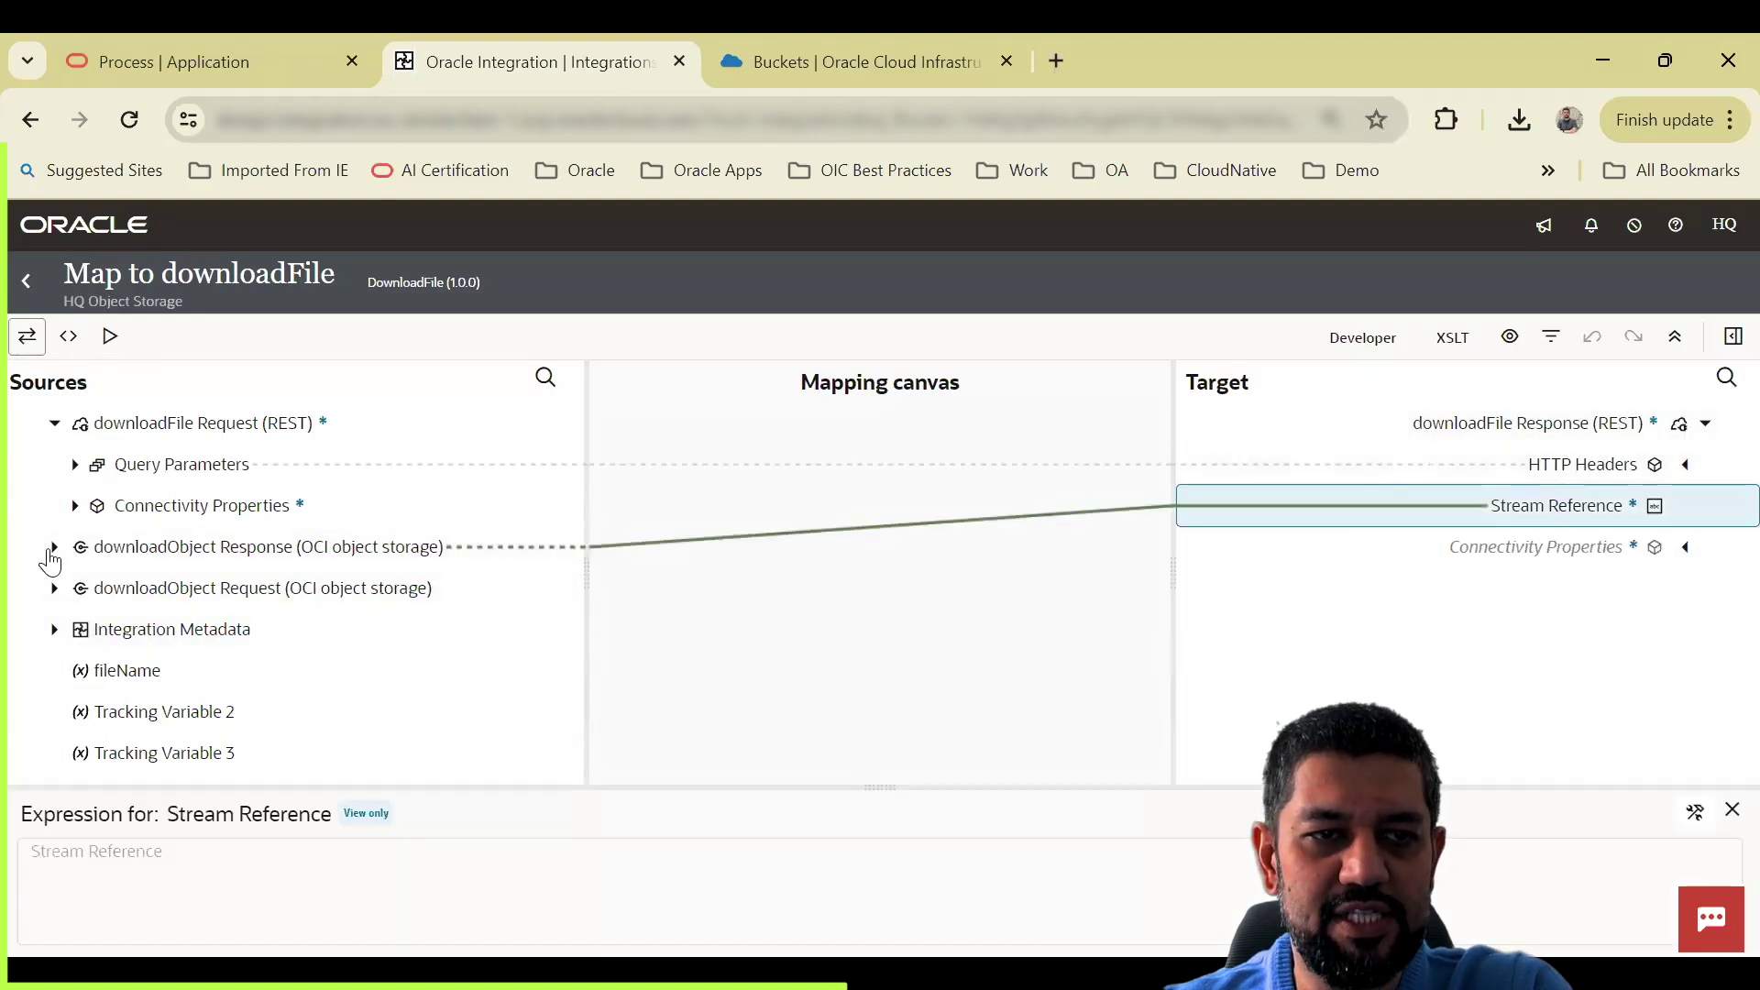
click(53, 549)
click(75, 589)
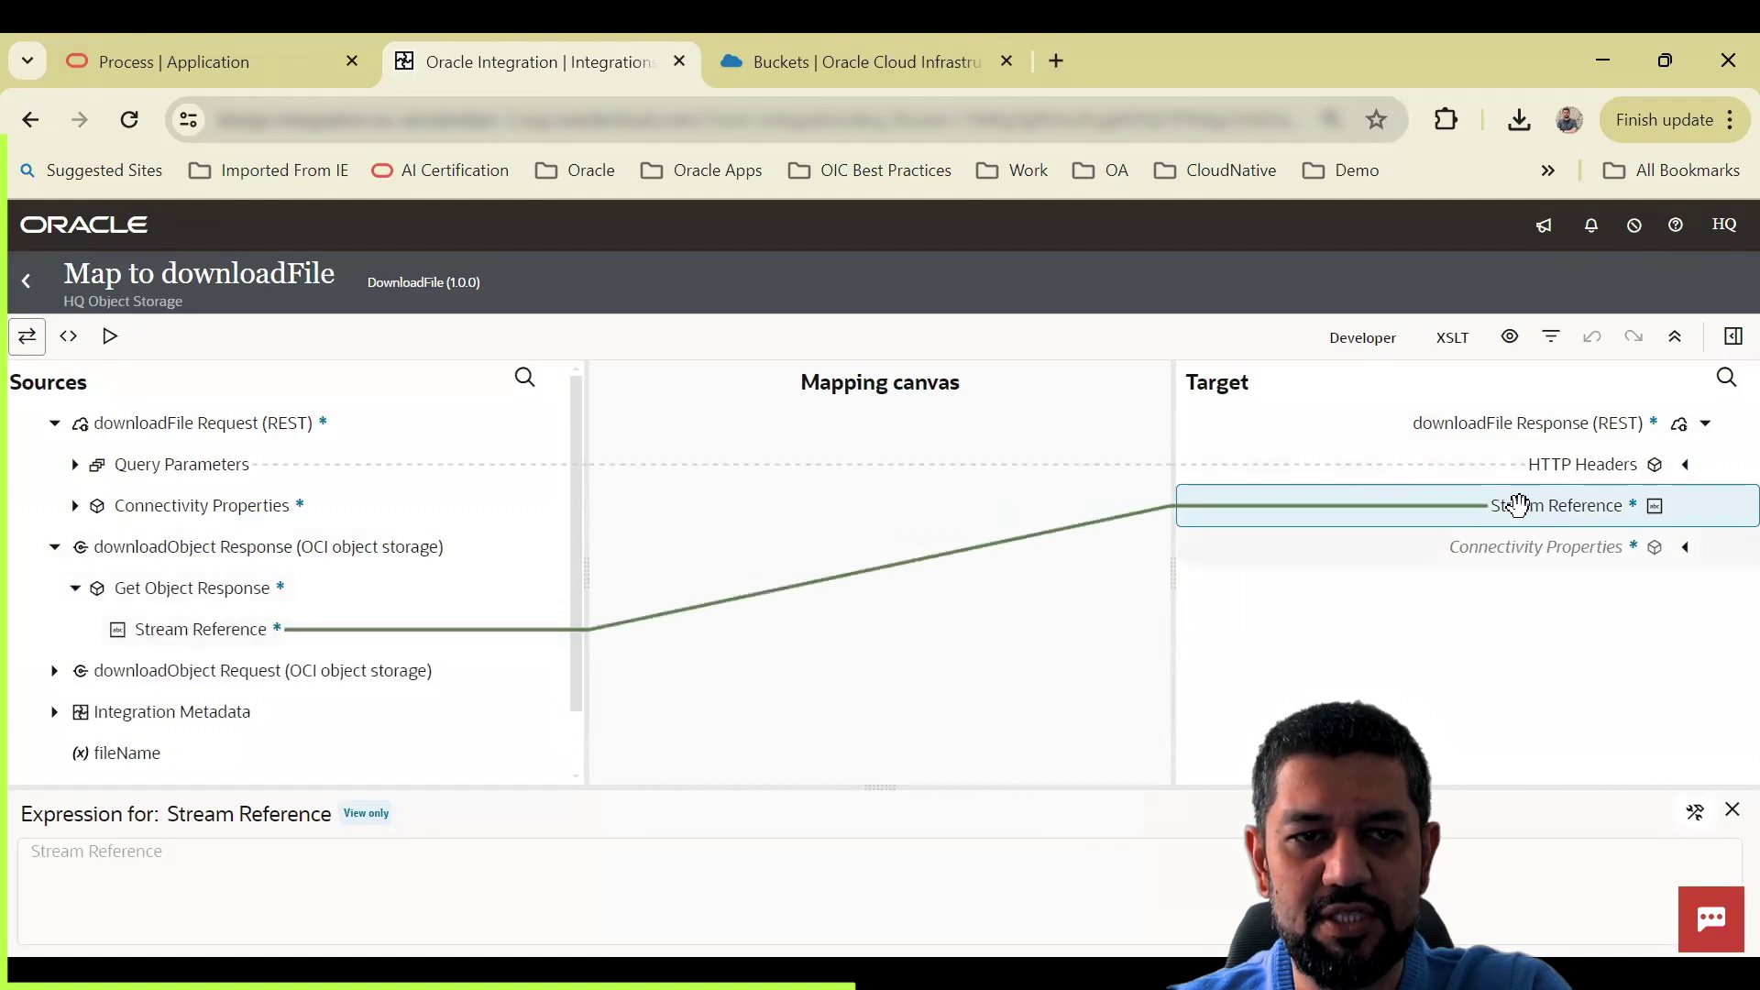
Step: Inspect the Content Disposition custom header's concat expression and its File Name query parameter source, and leave the map
click(1685, 465)
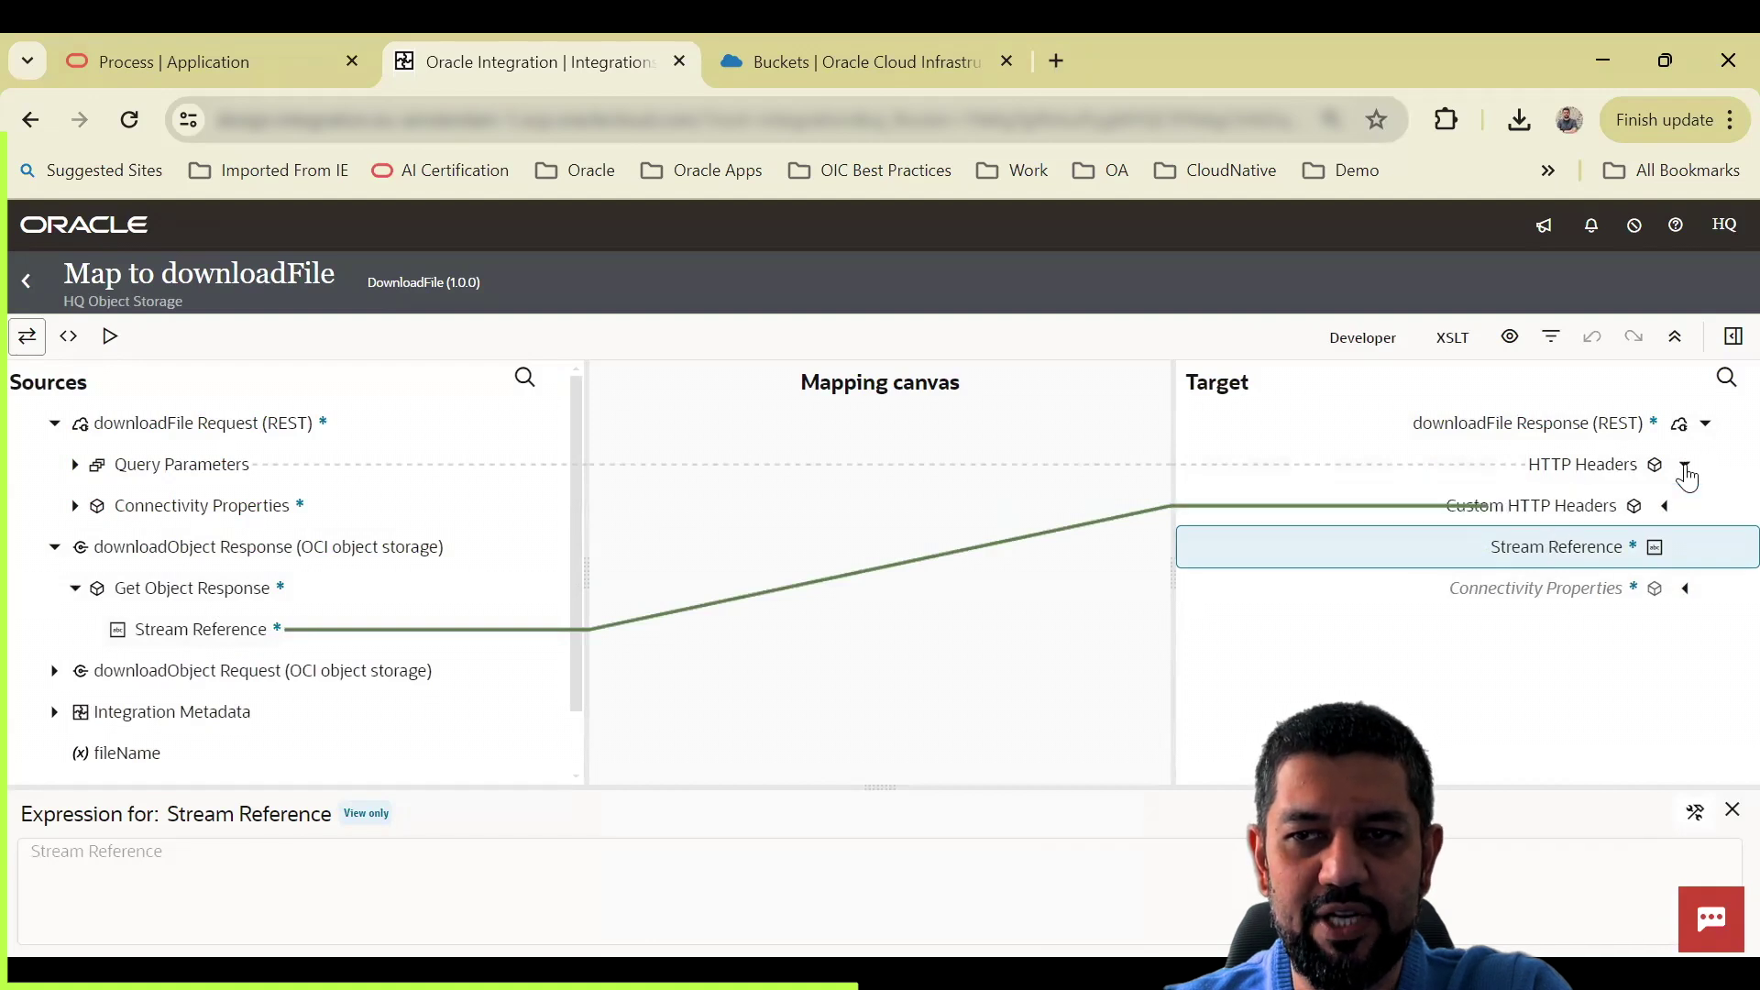
click(1673, 507)
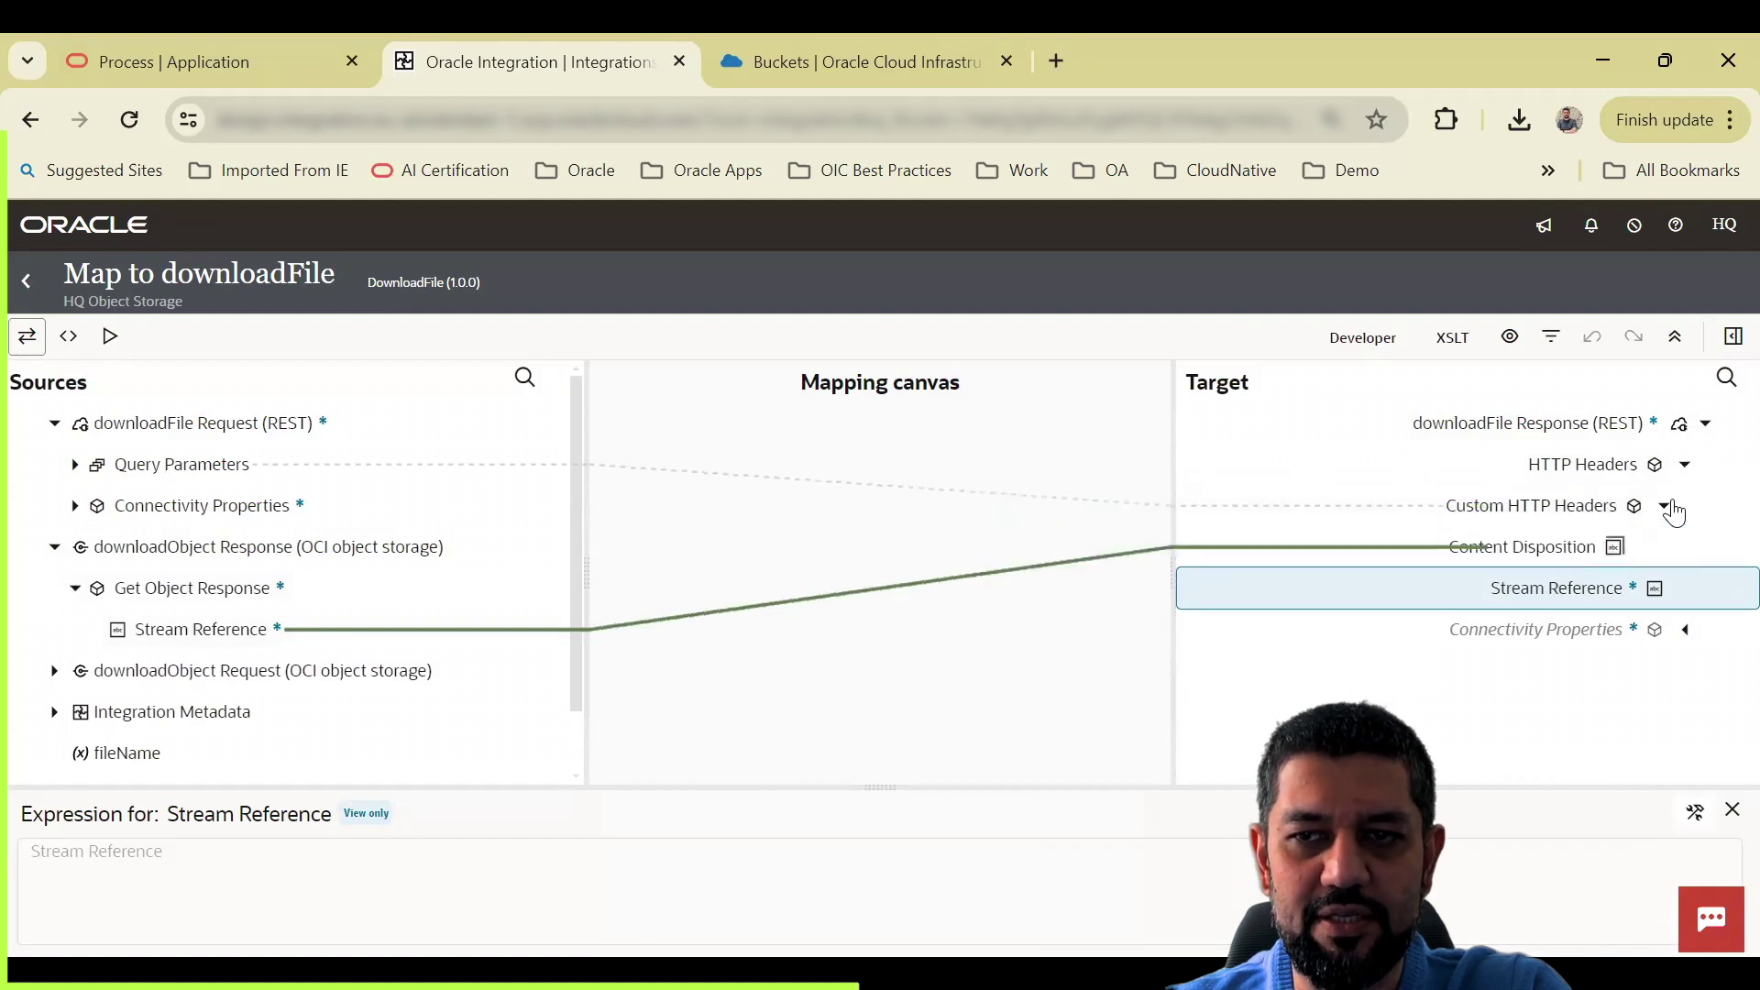
click(1544, 547)
click(1695, 813)
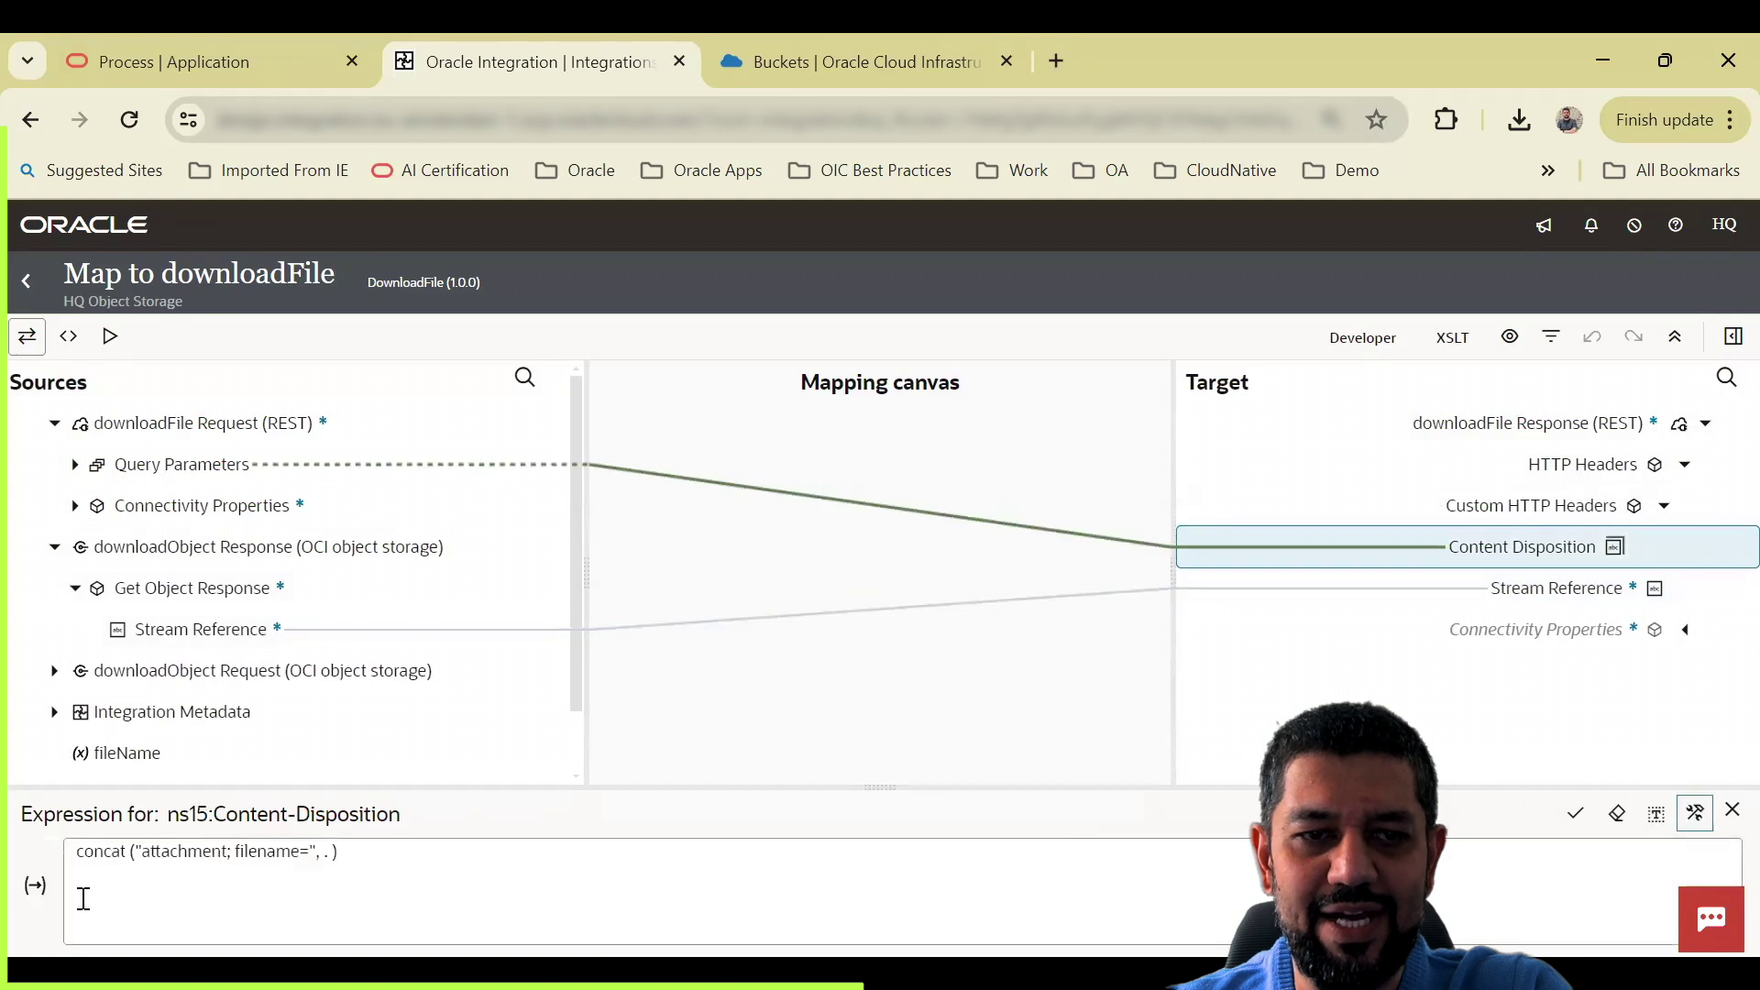
click(164, 852)
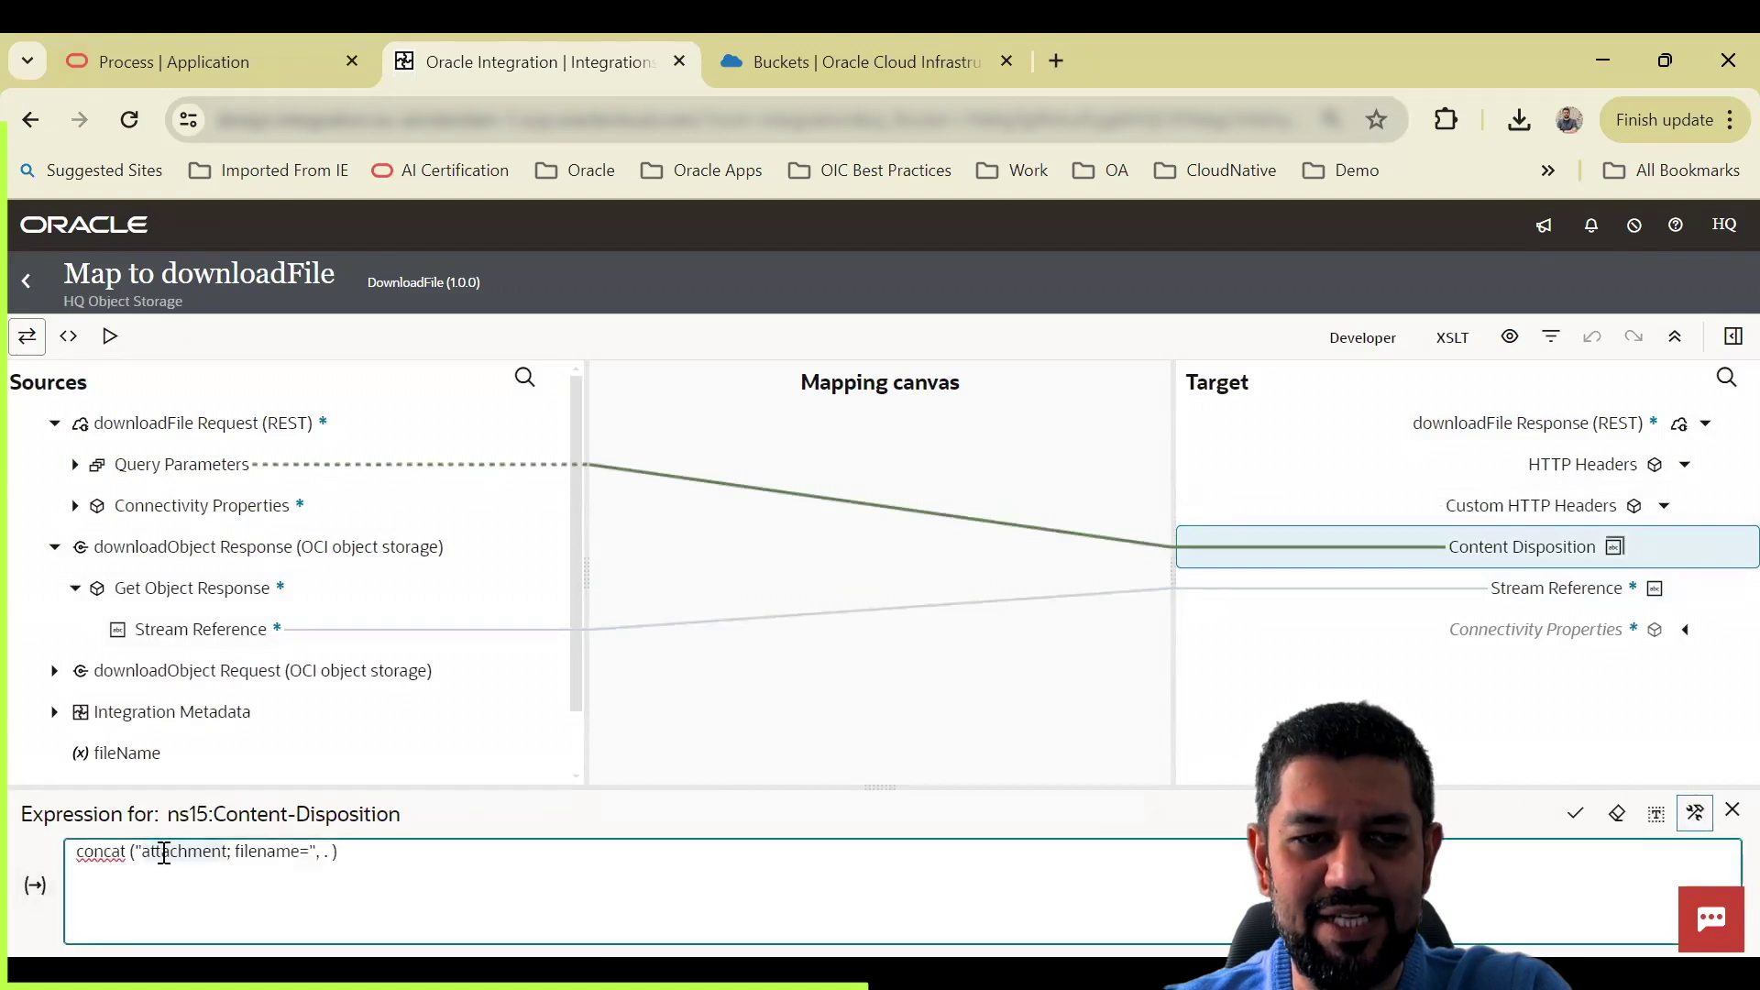
double_click(271, 859)
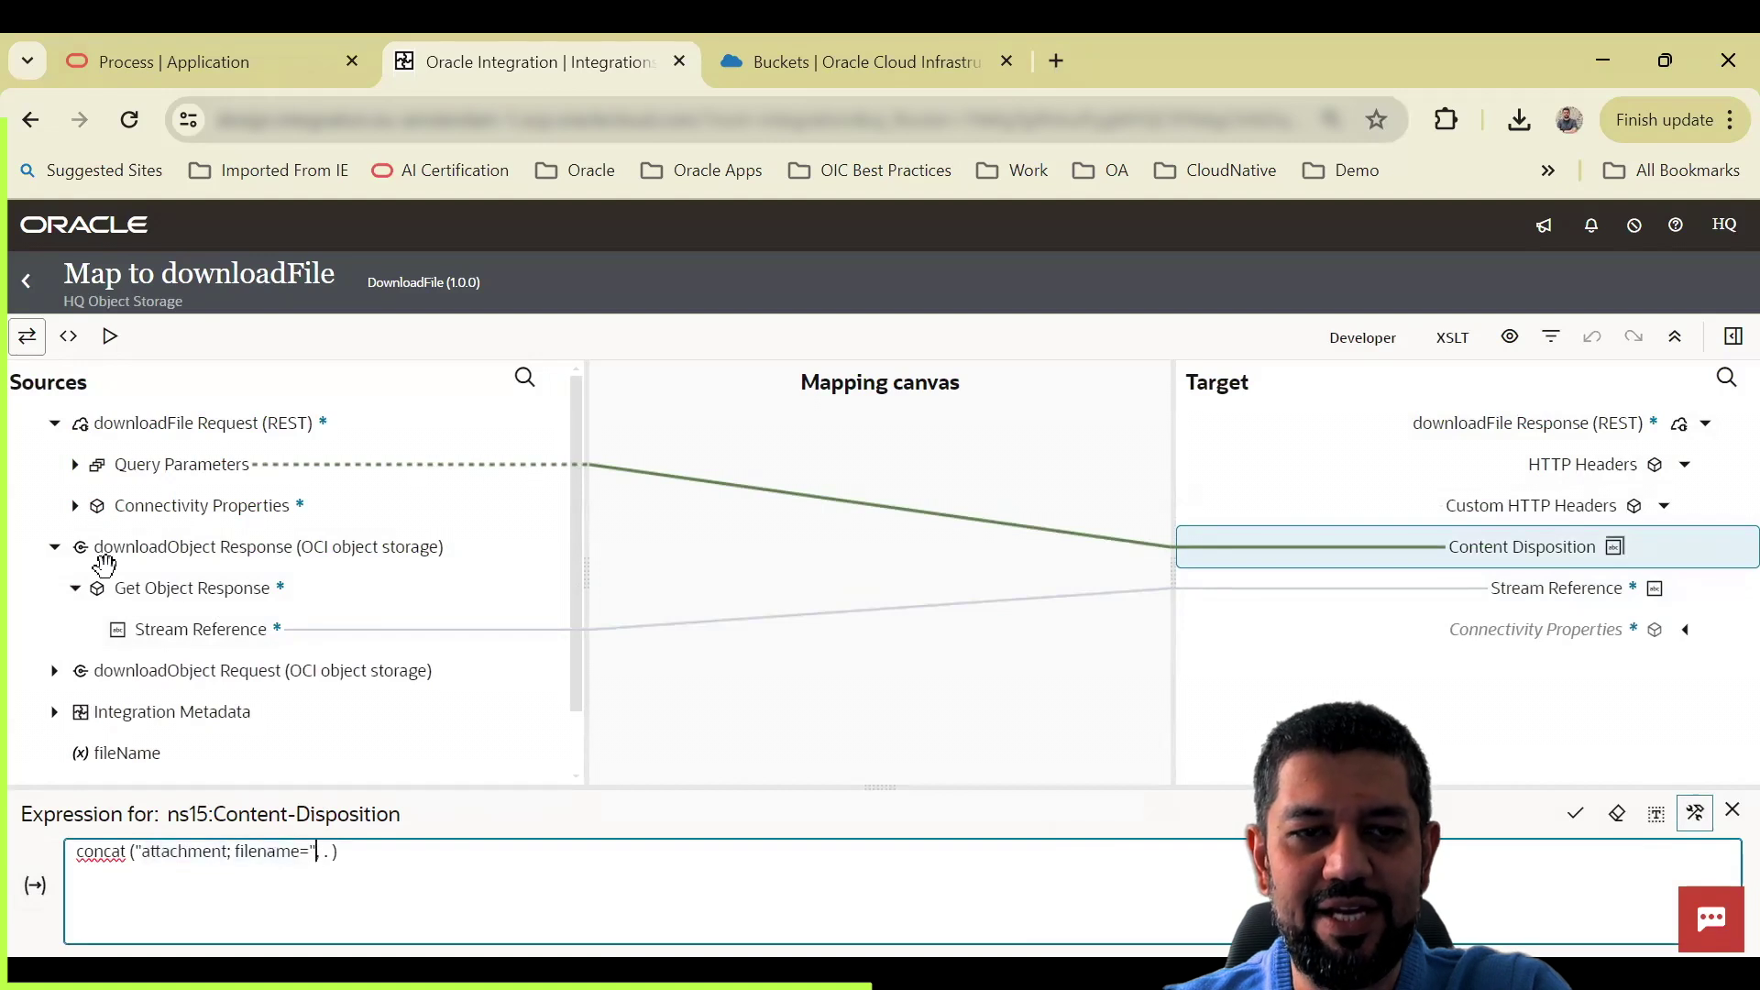
click(76, 465)
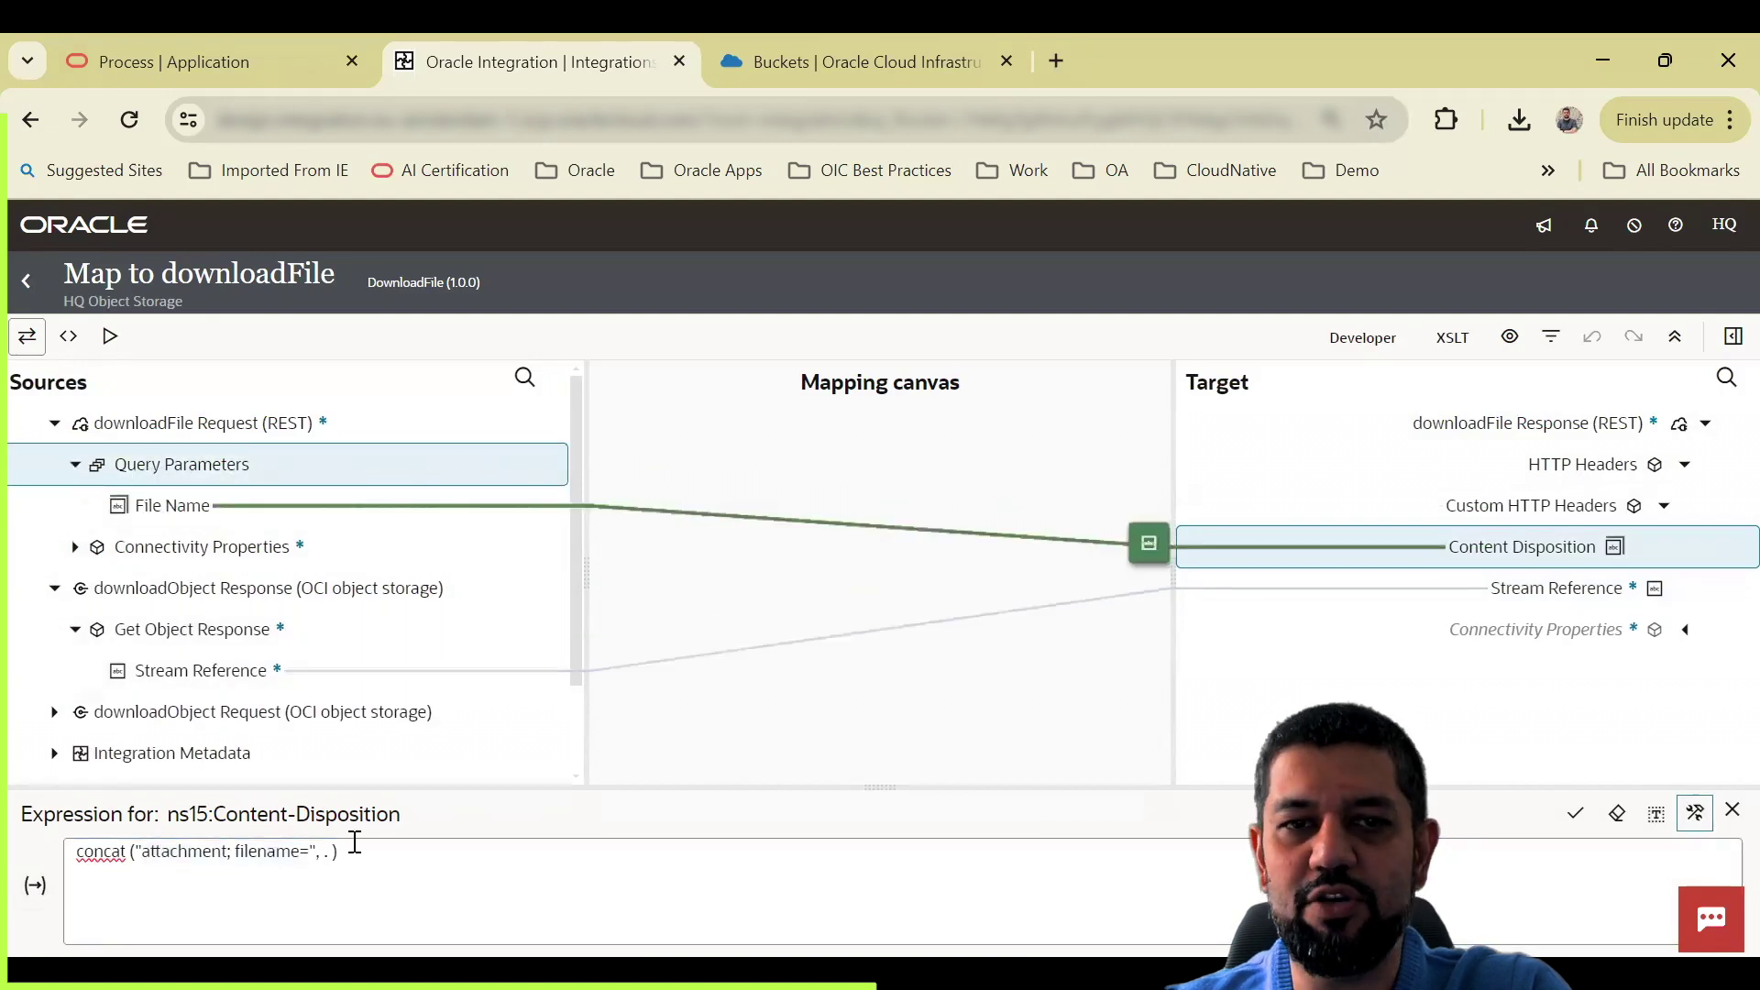
click(313, 857)
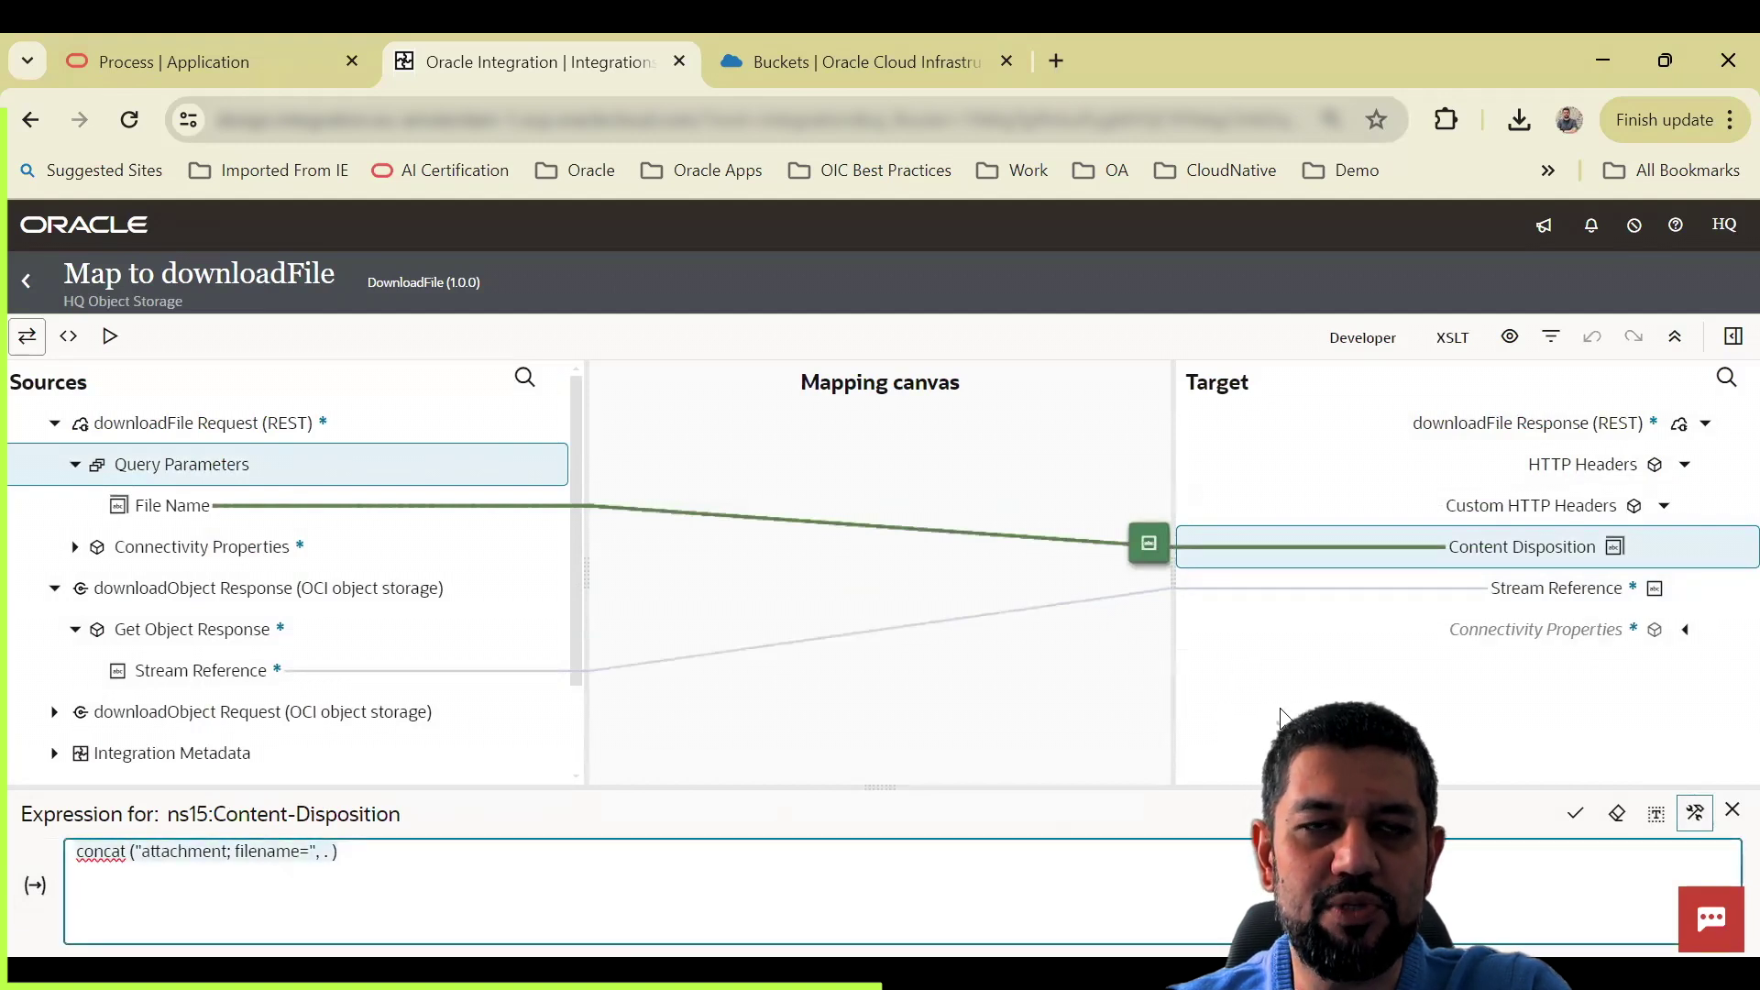
click(25, 284)
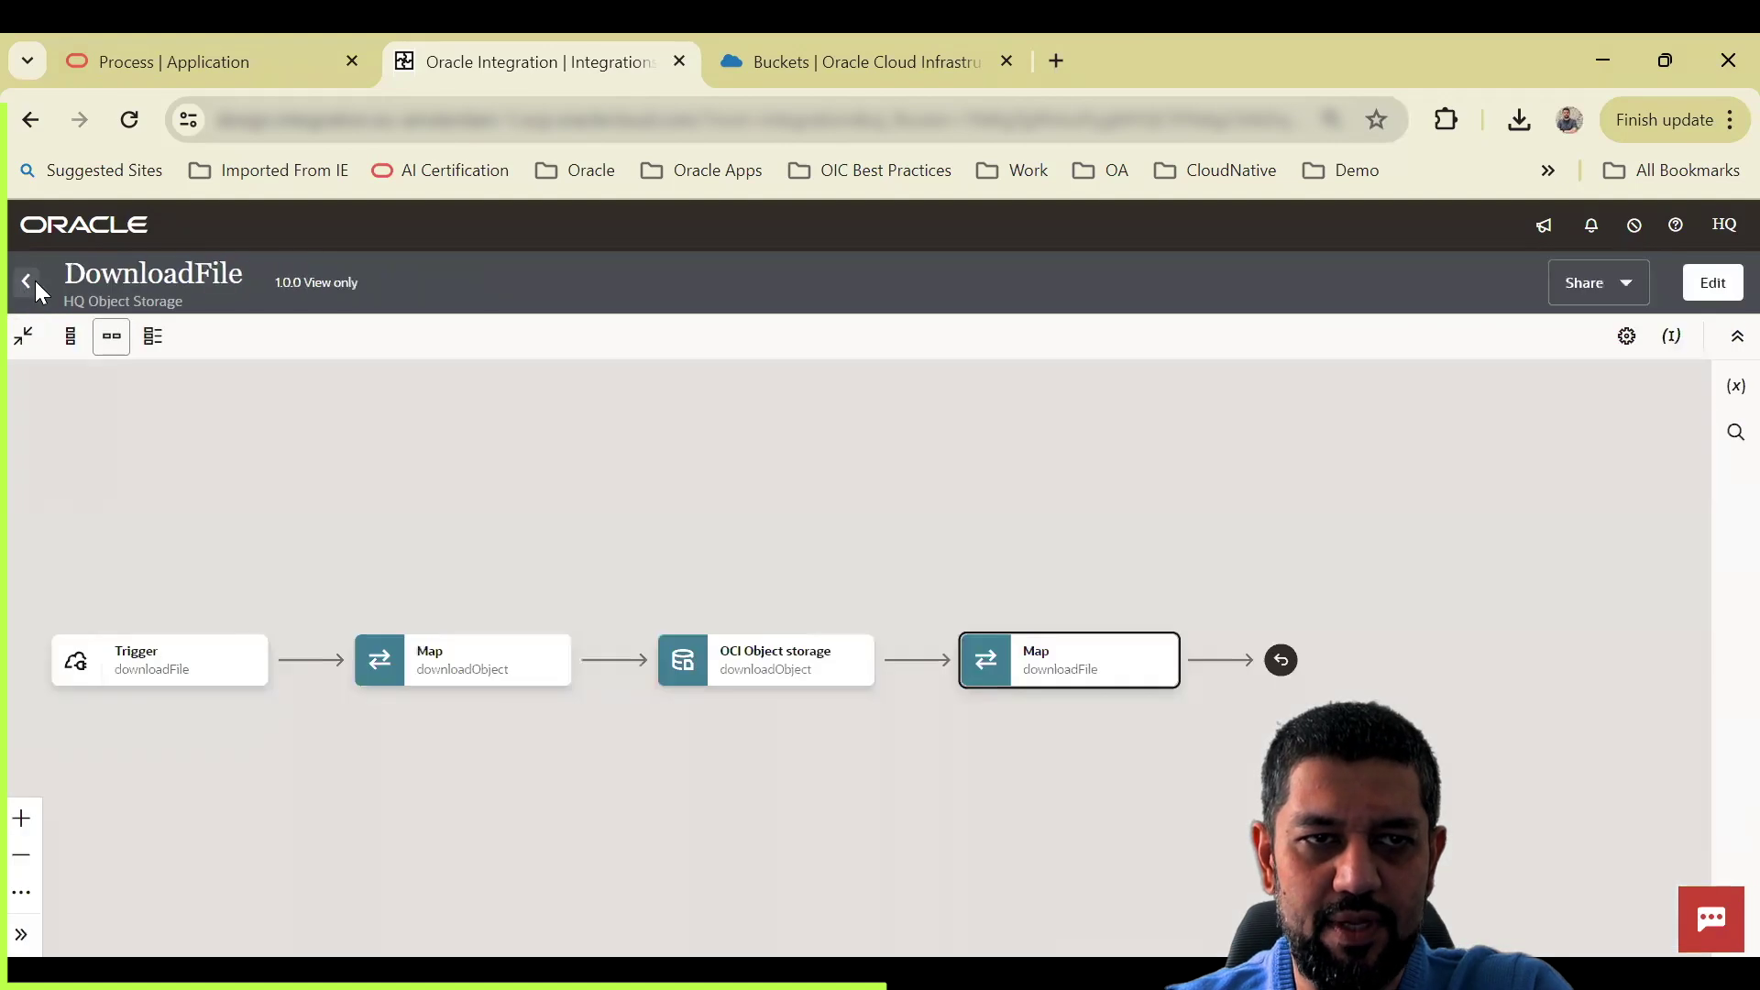
Step: Return to the HQ Object Storage project, open the DownloadFile integration's run page and examine the endpoint URL in its metadata
click(27, 282)
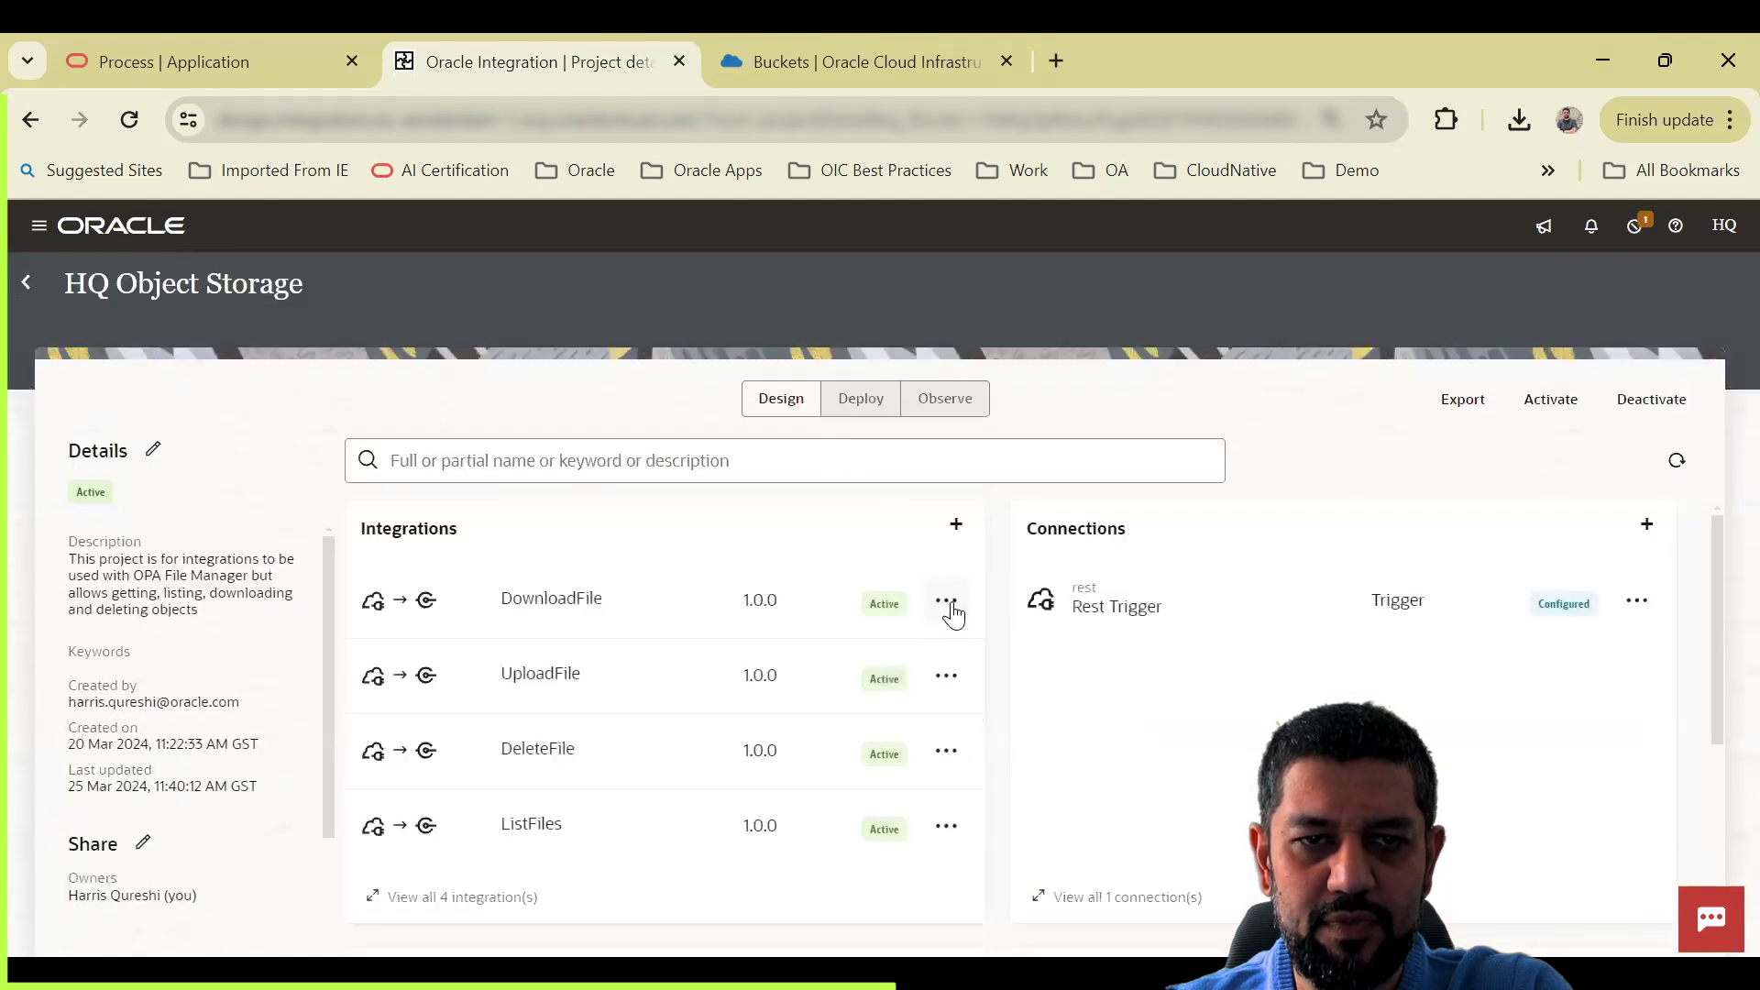
click(950, 607)
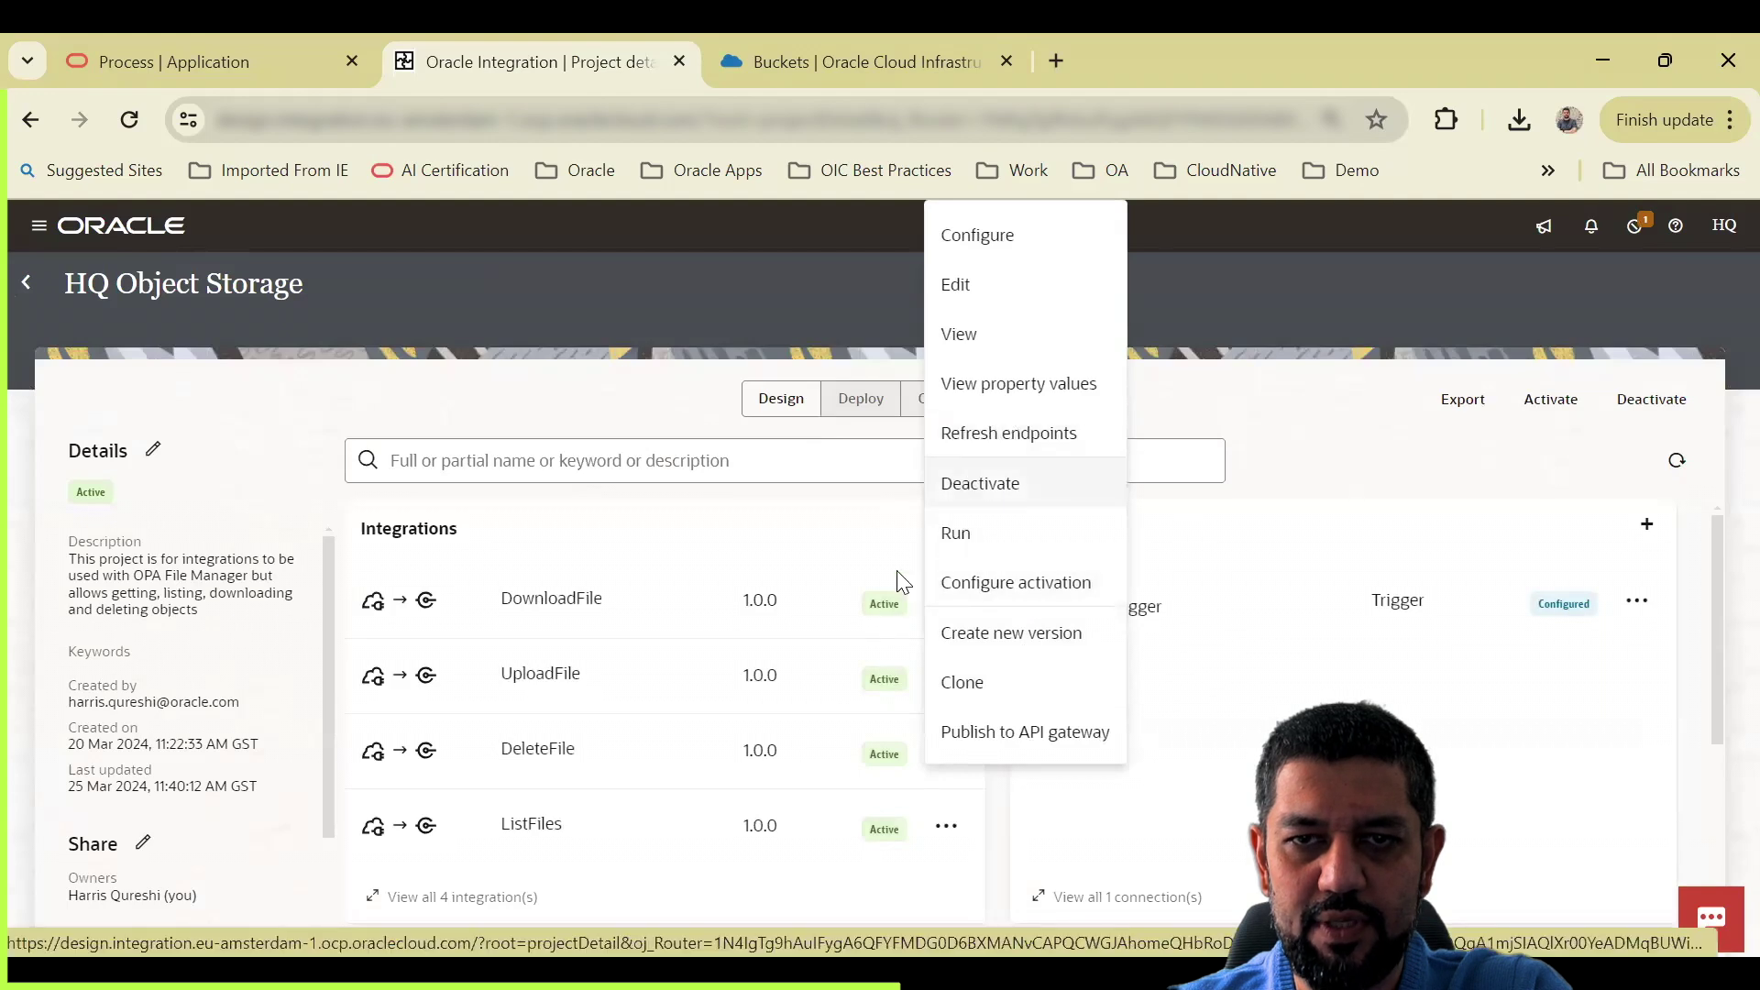
click(970, 537)
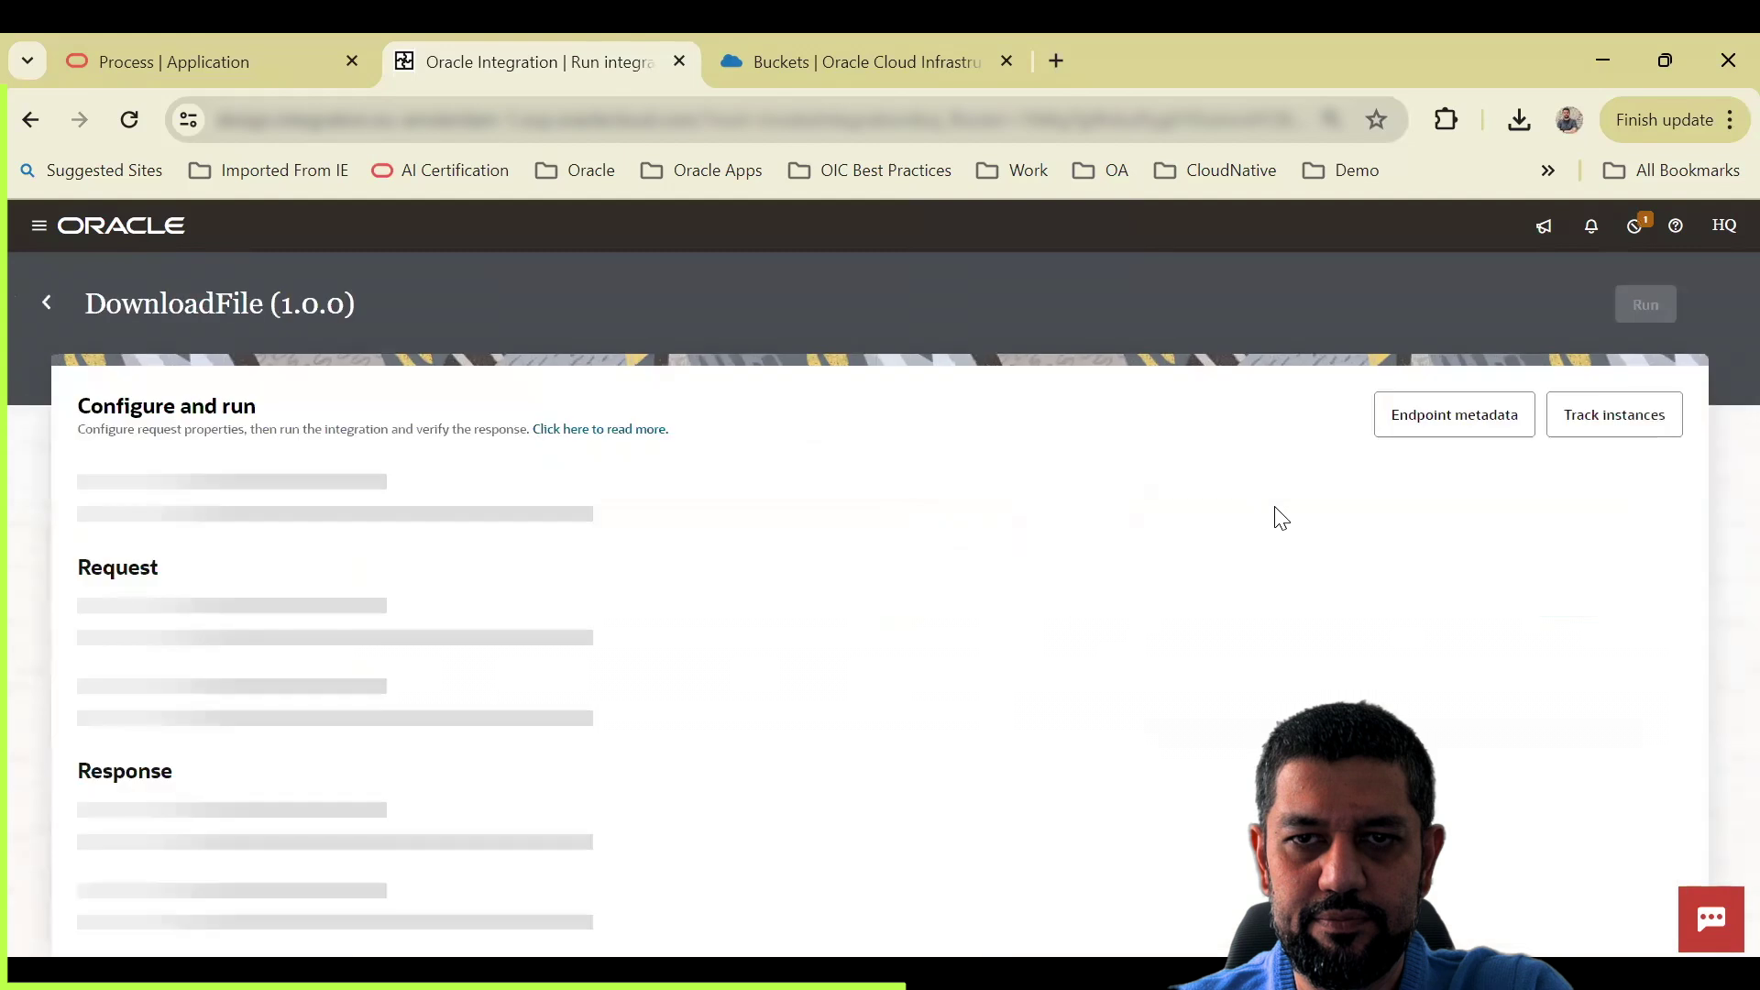
click(1455, 417)
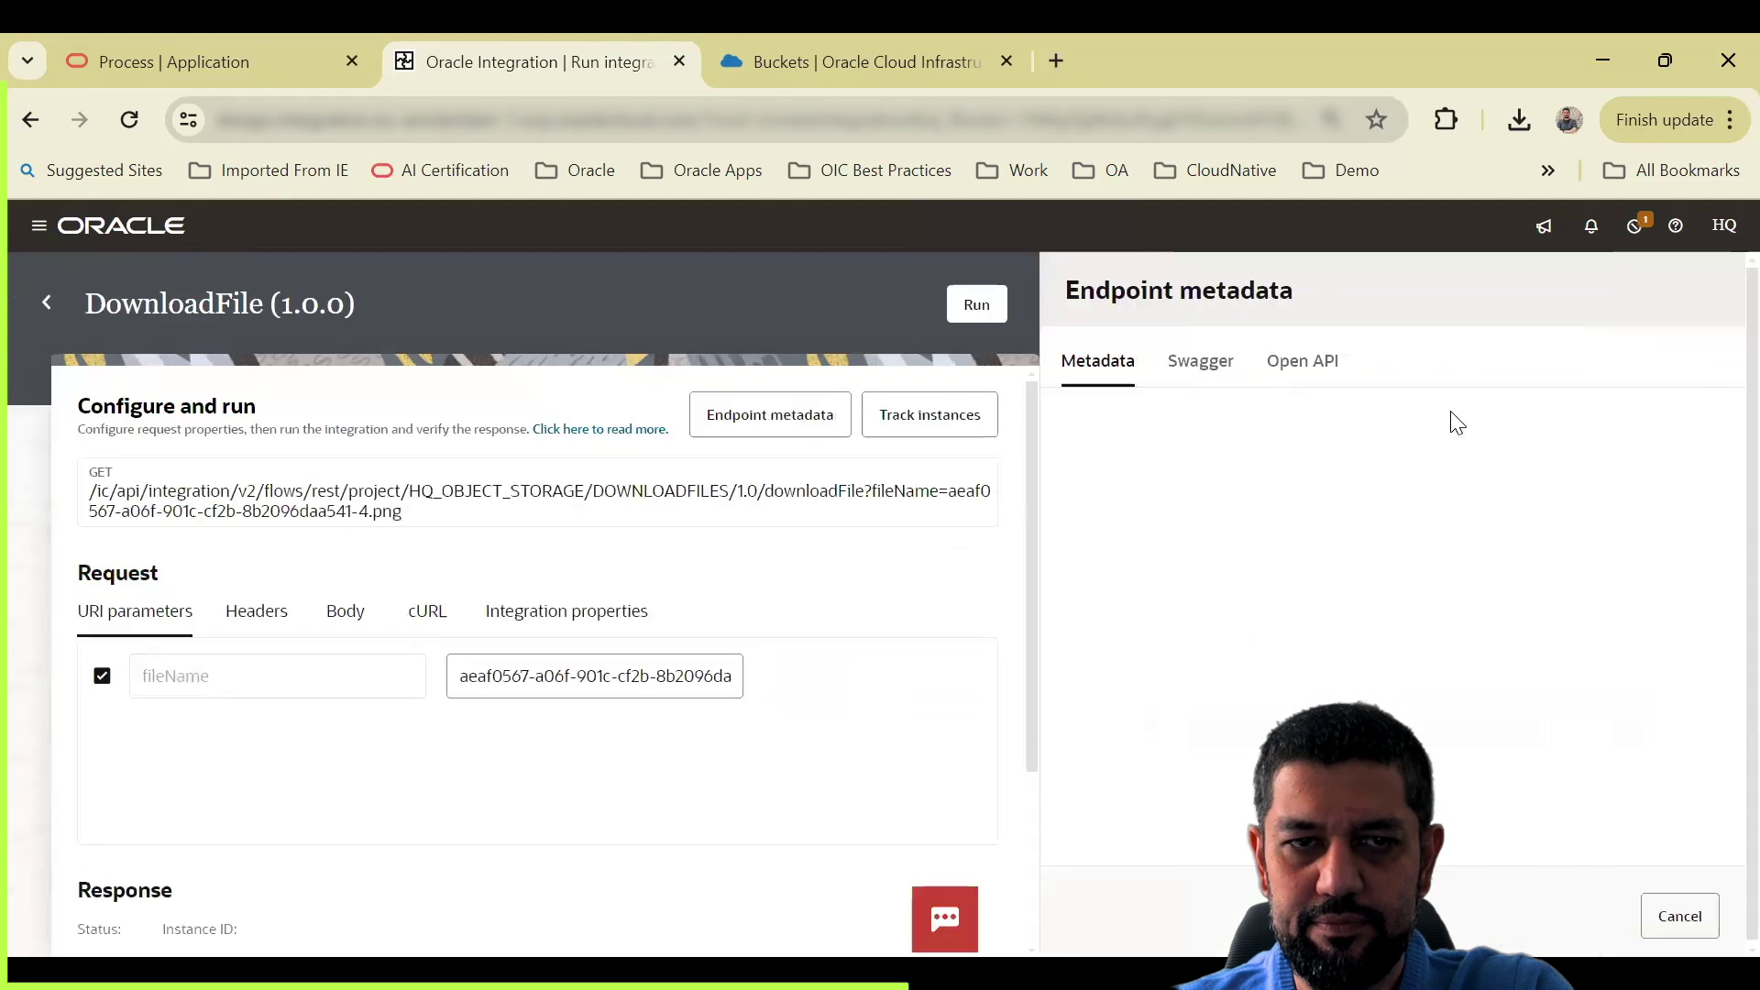
drag(1265, 559, 1027, 498)
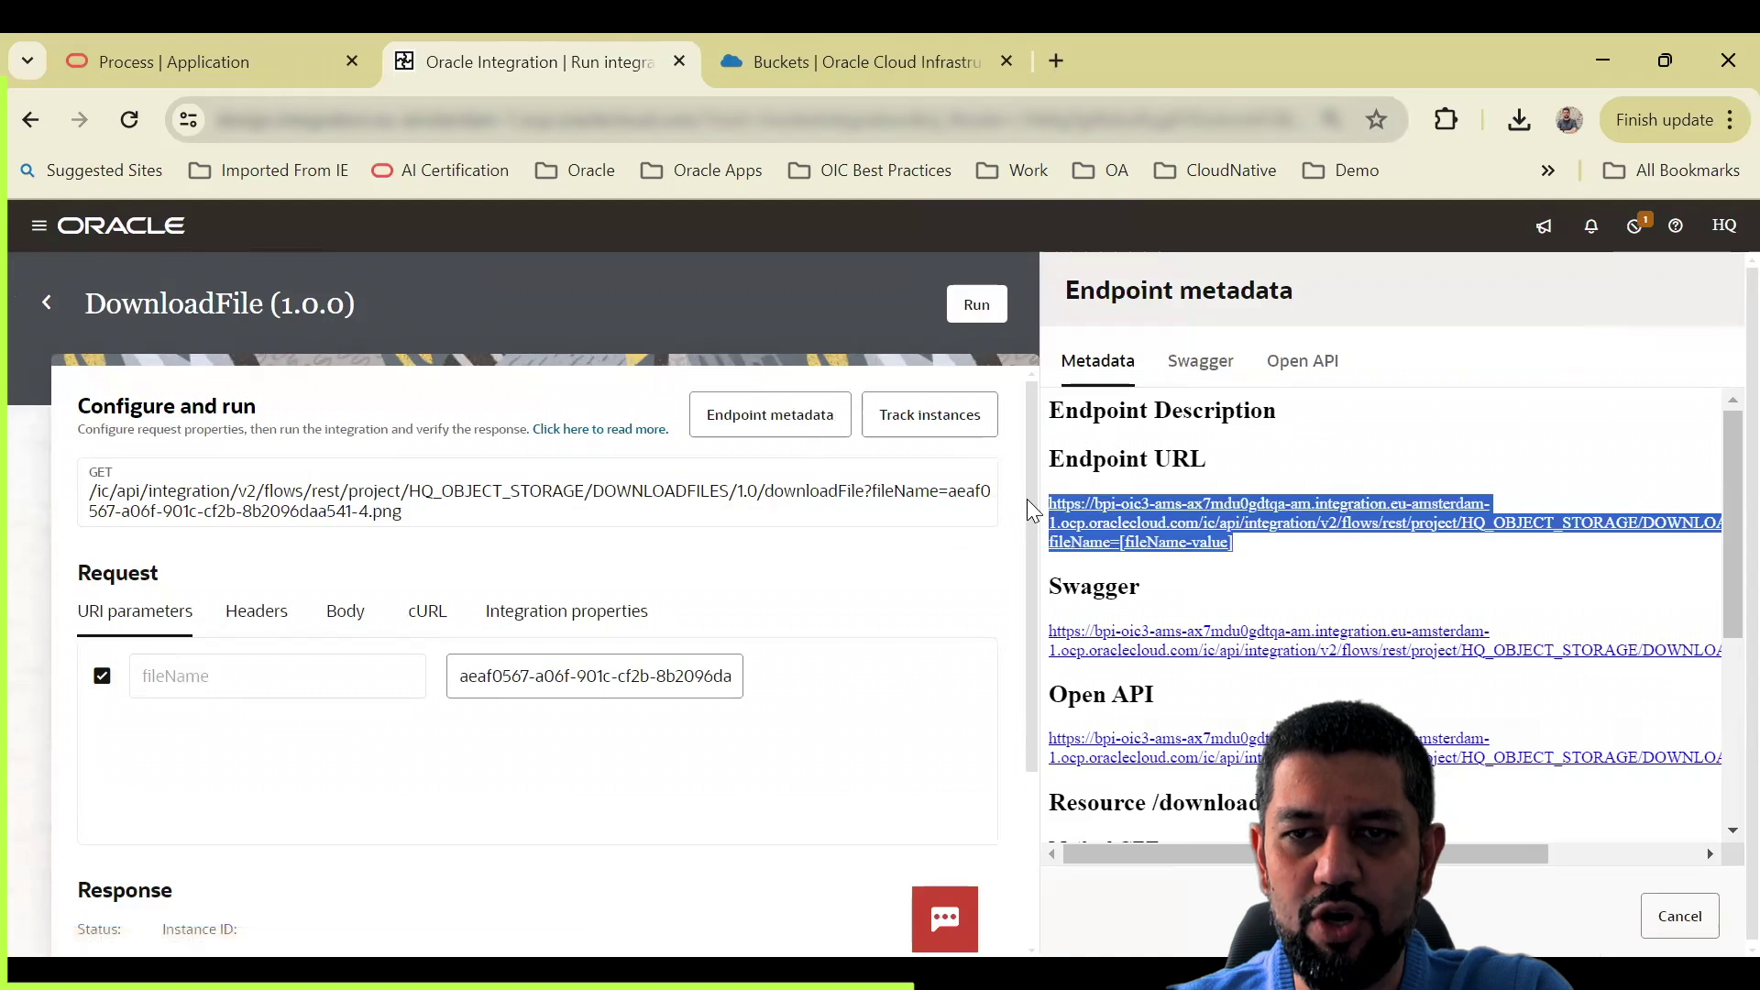
click(1628, 541)
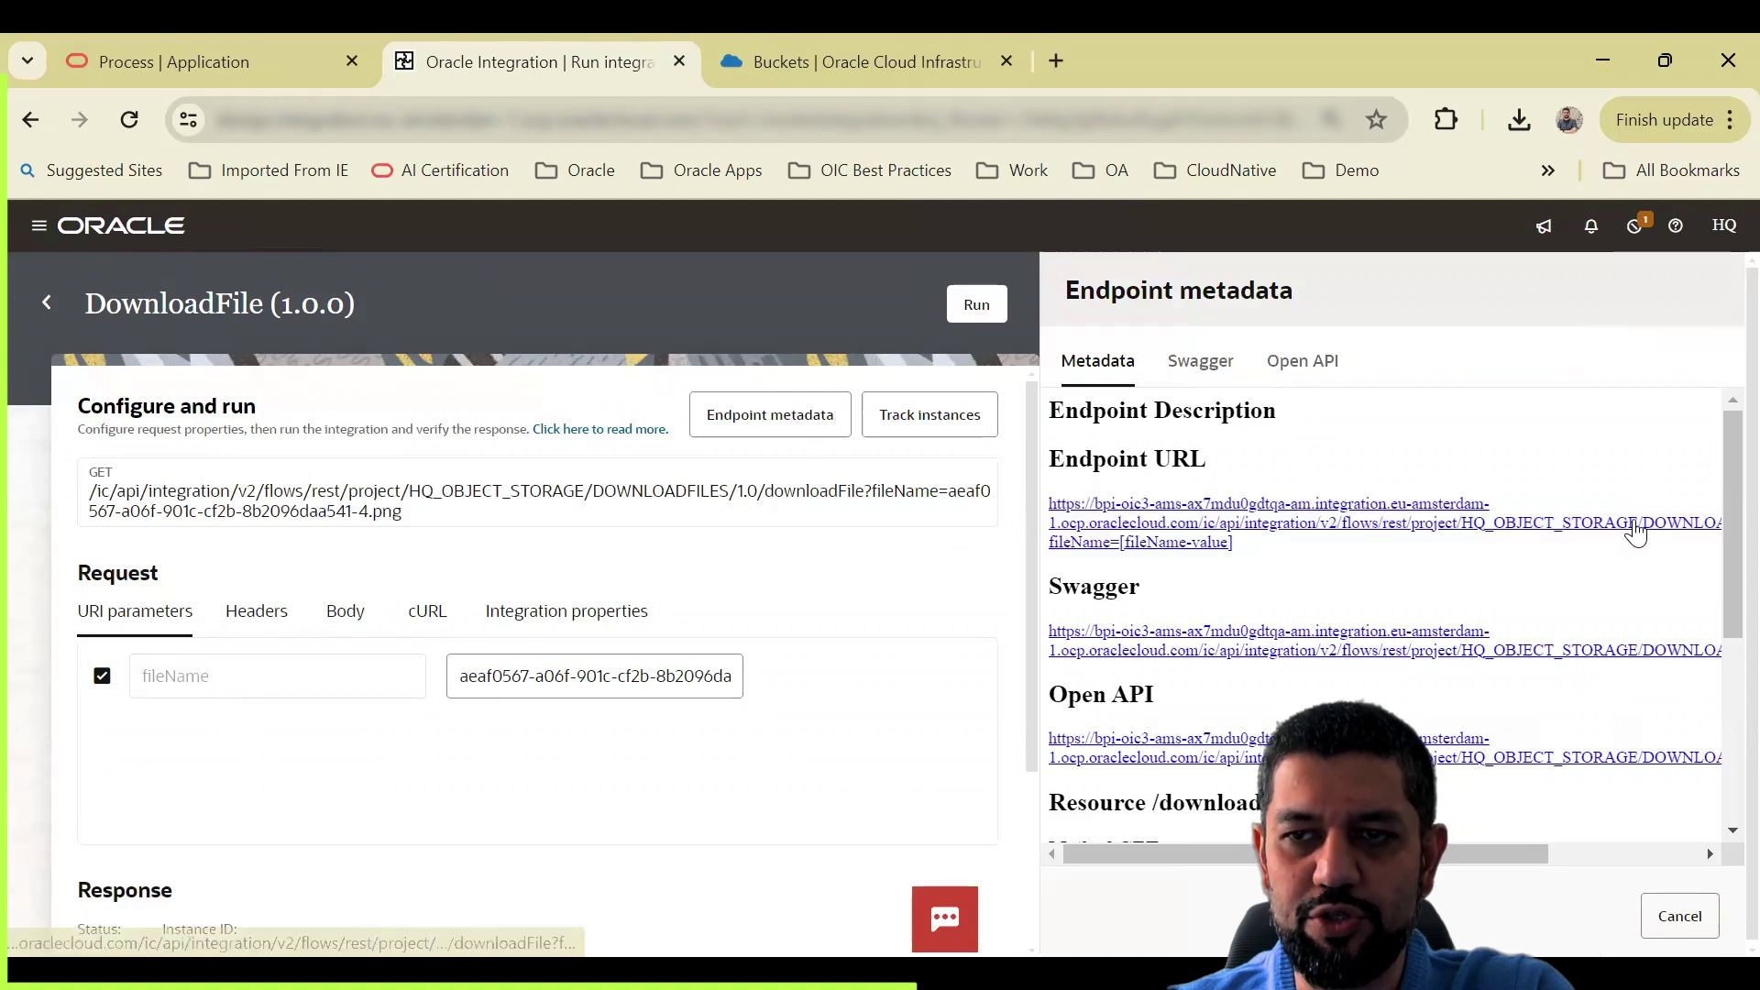
drag(1637, 525, 1454, 513)
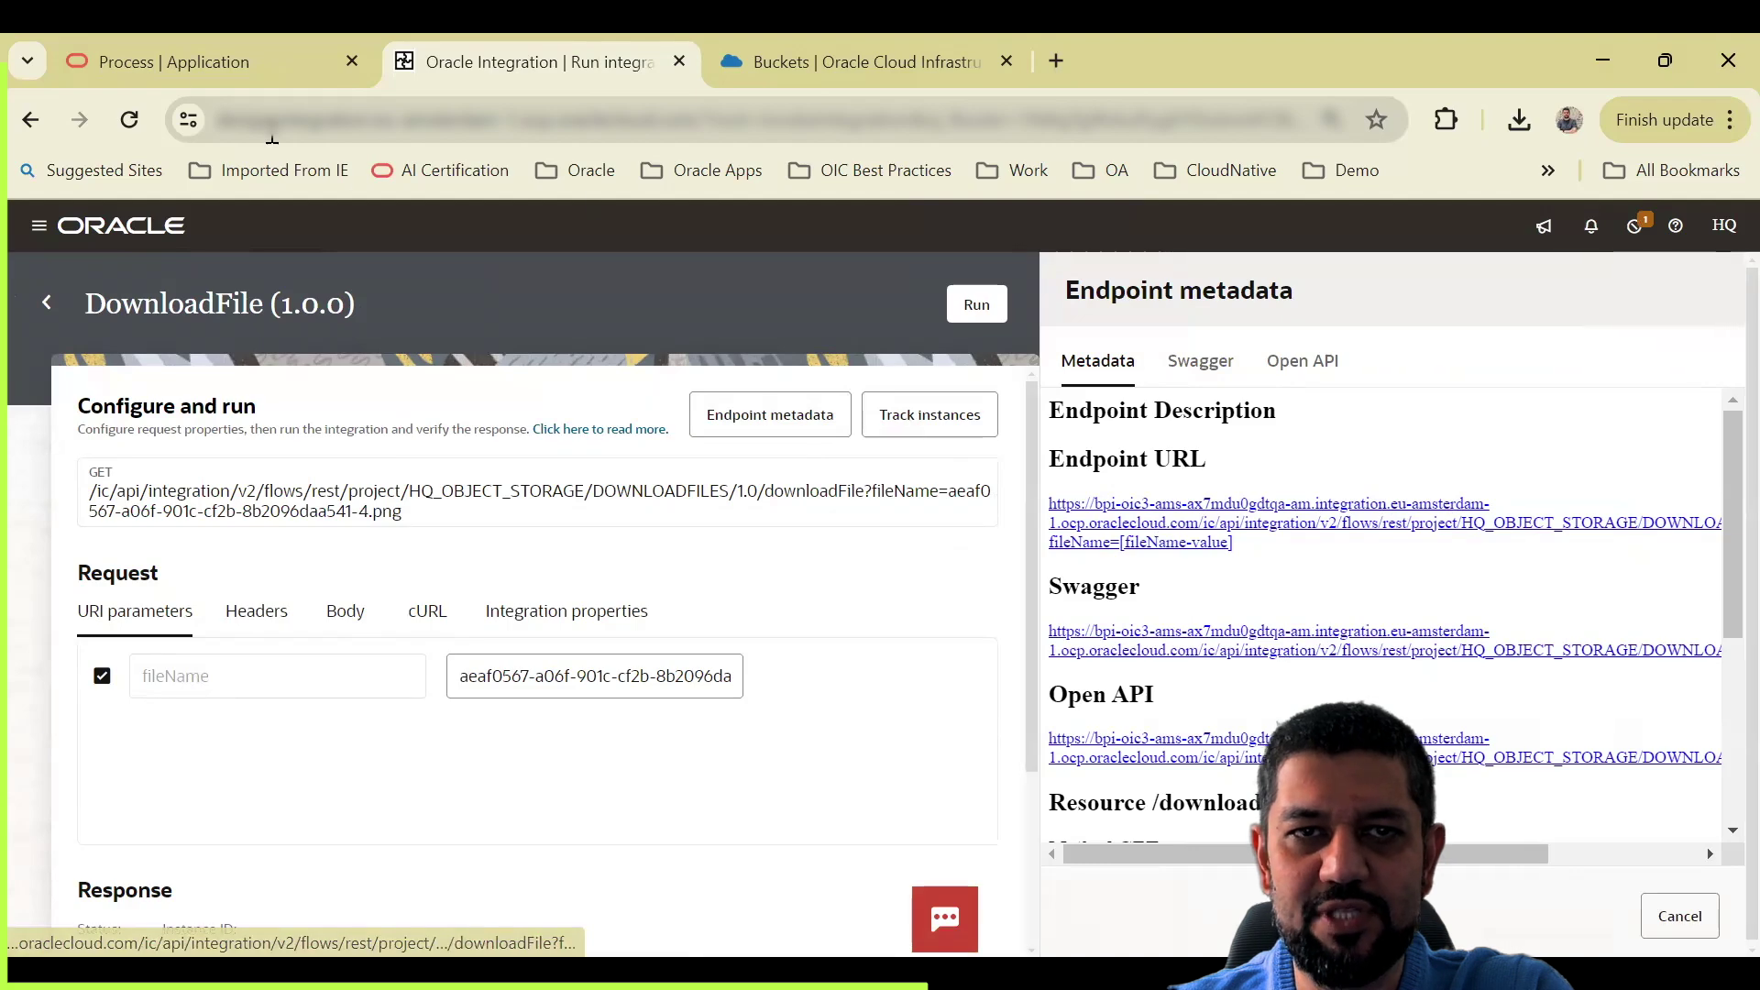
Step: Switch to the Process application and add a connector resource named ObjectStorage with the path HQ_OBJECT_STORAGE
click(172, 70)
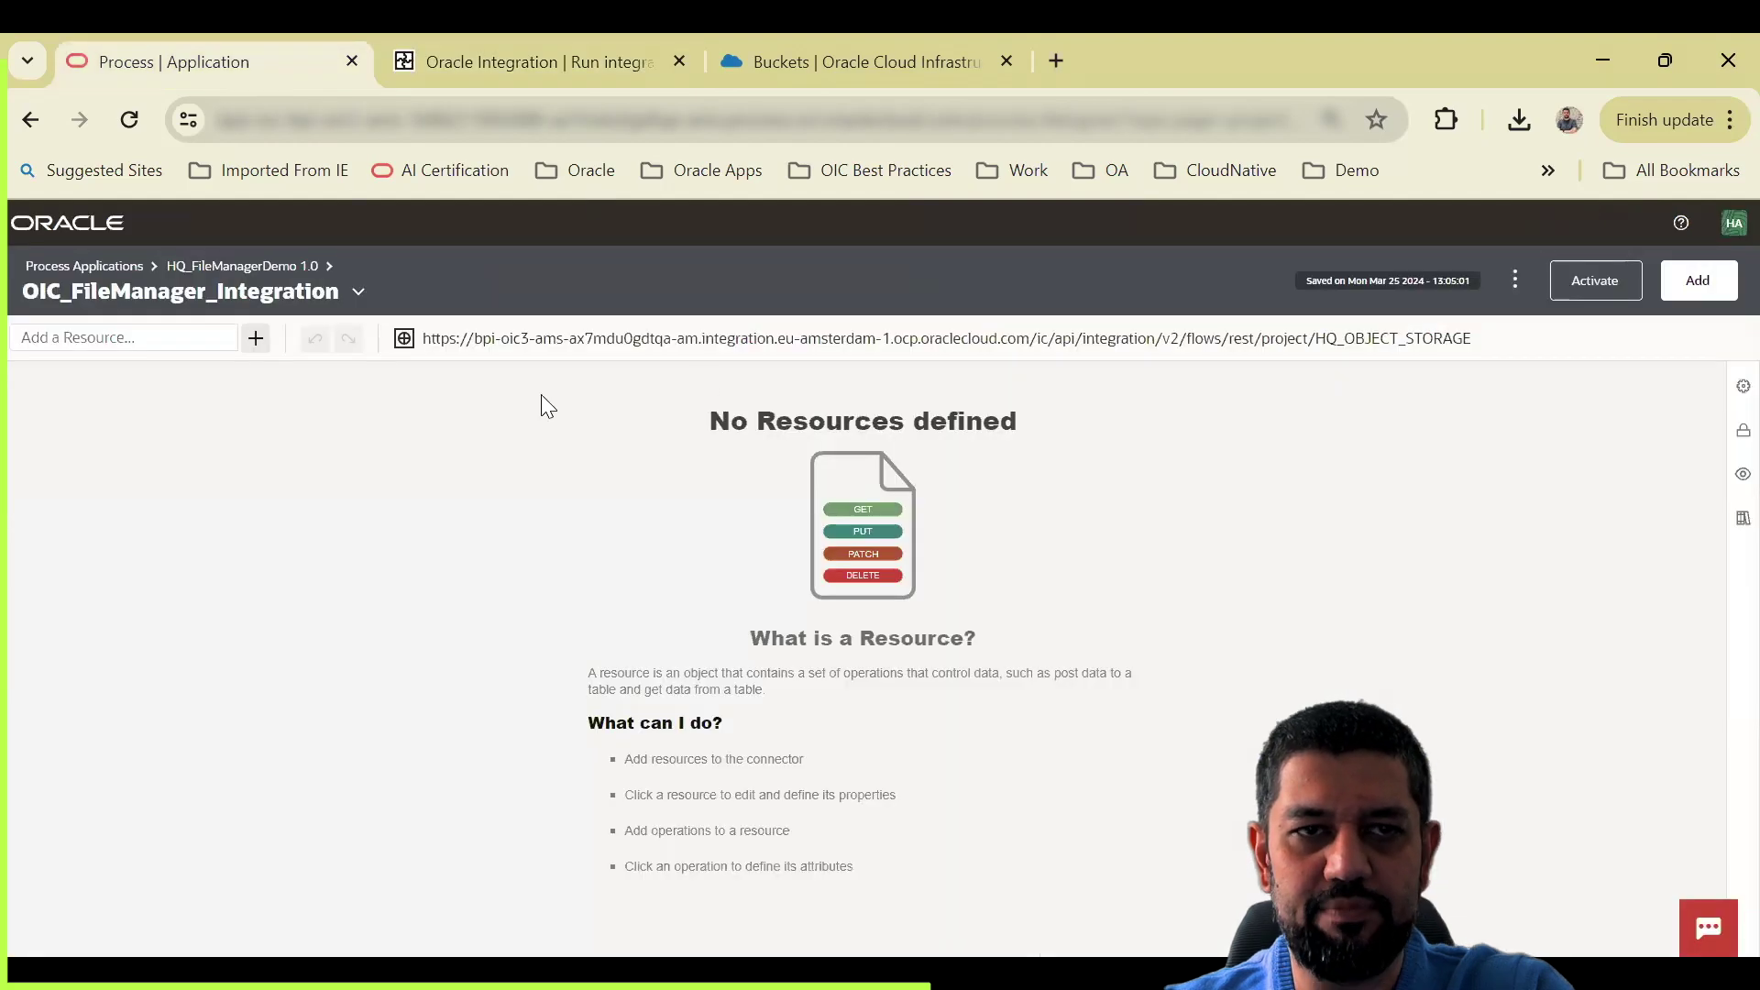
click(255, 341)
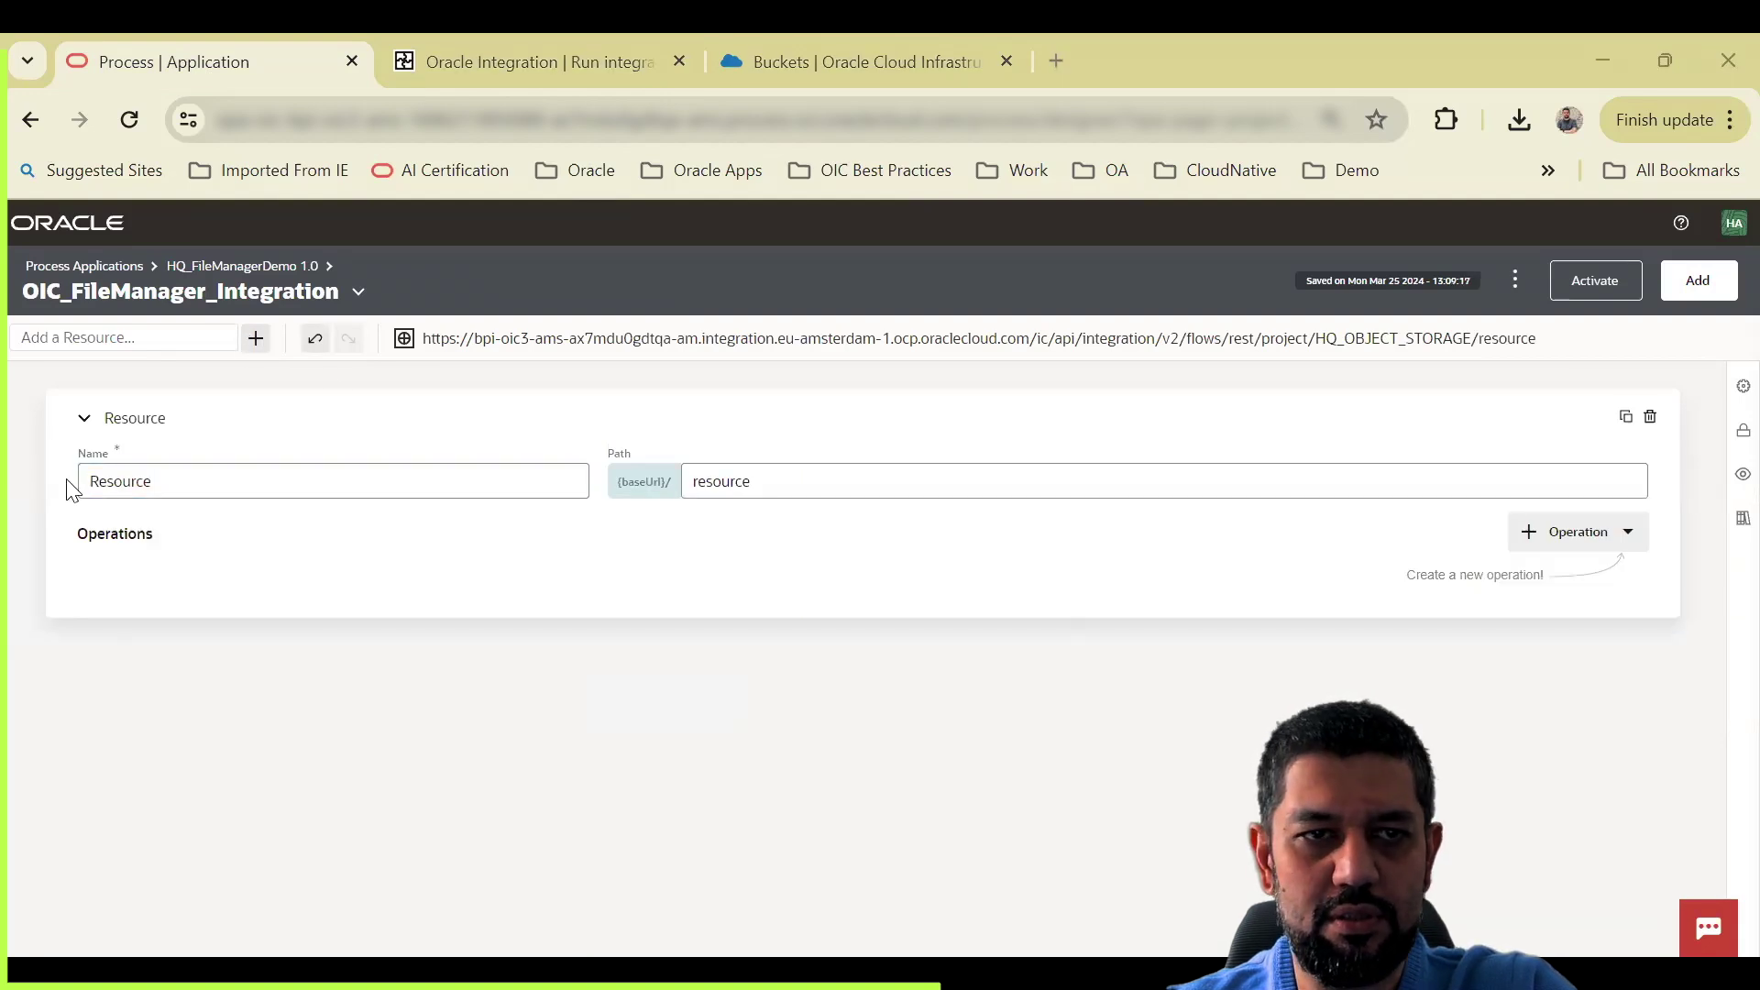
text(Objec)
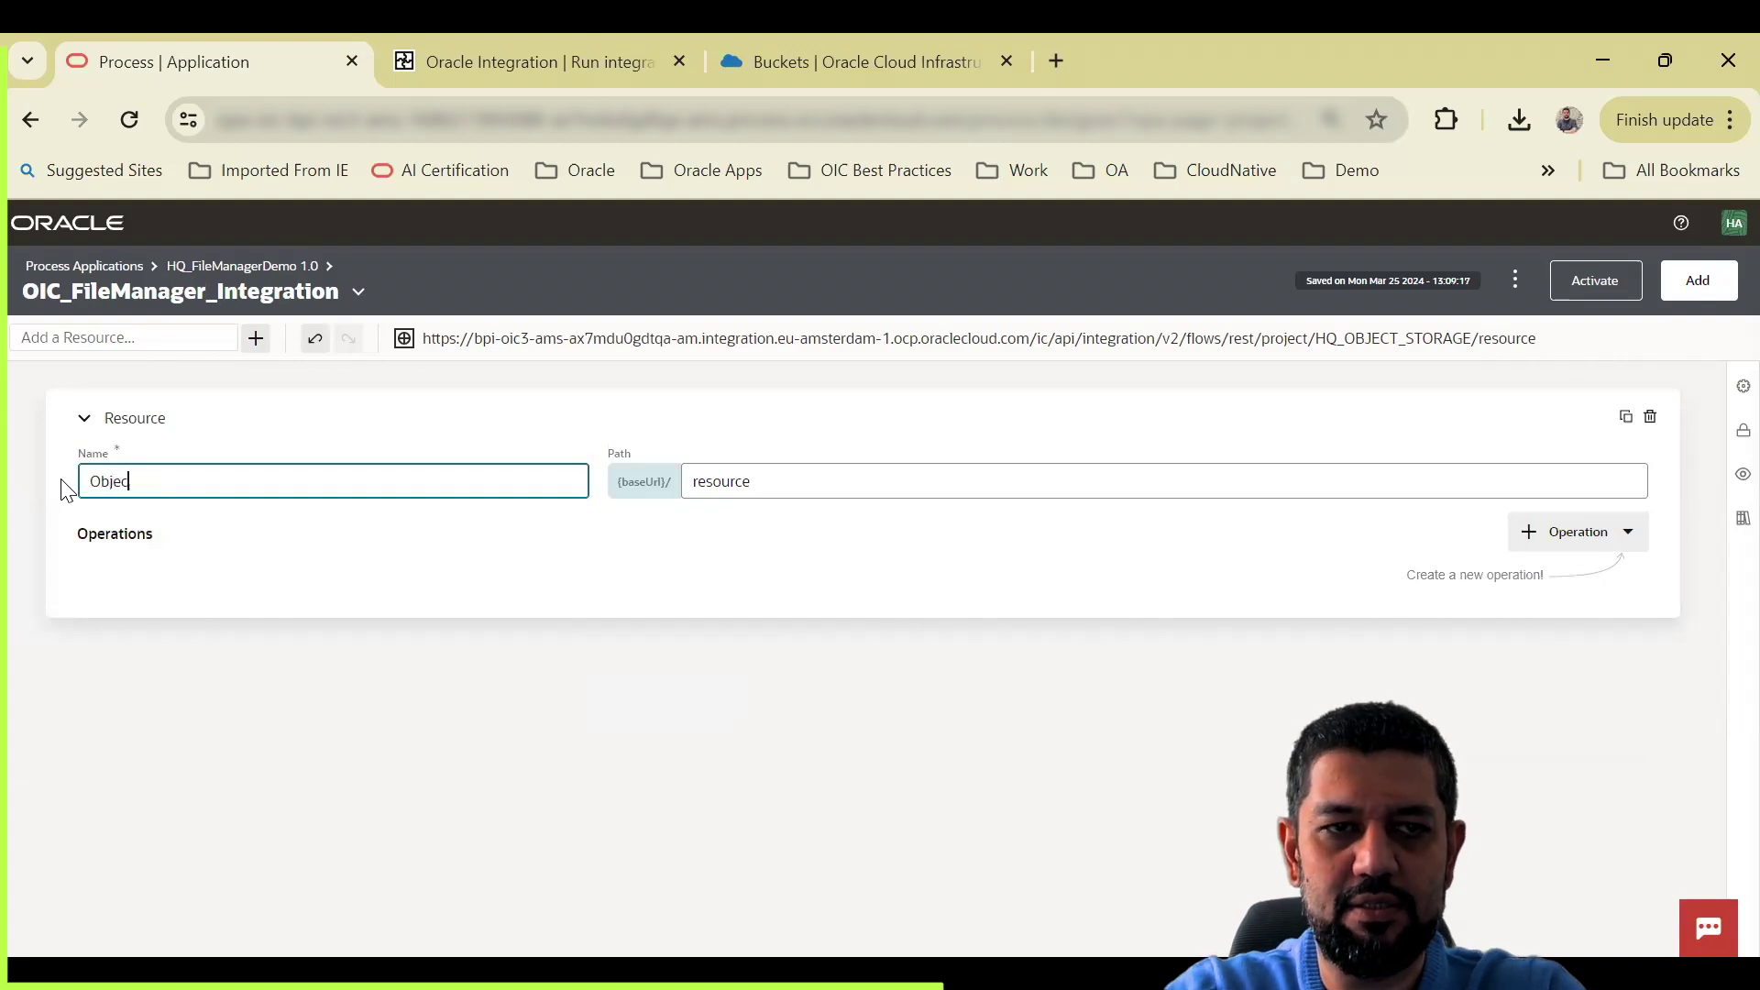
text(tStorage)
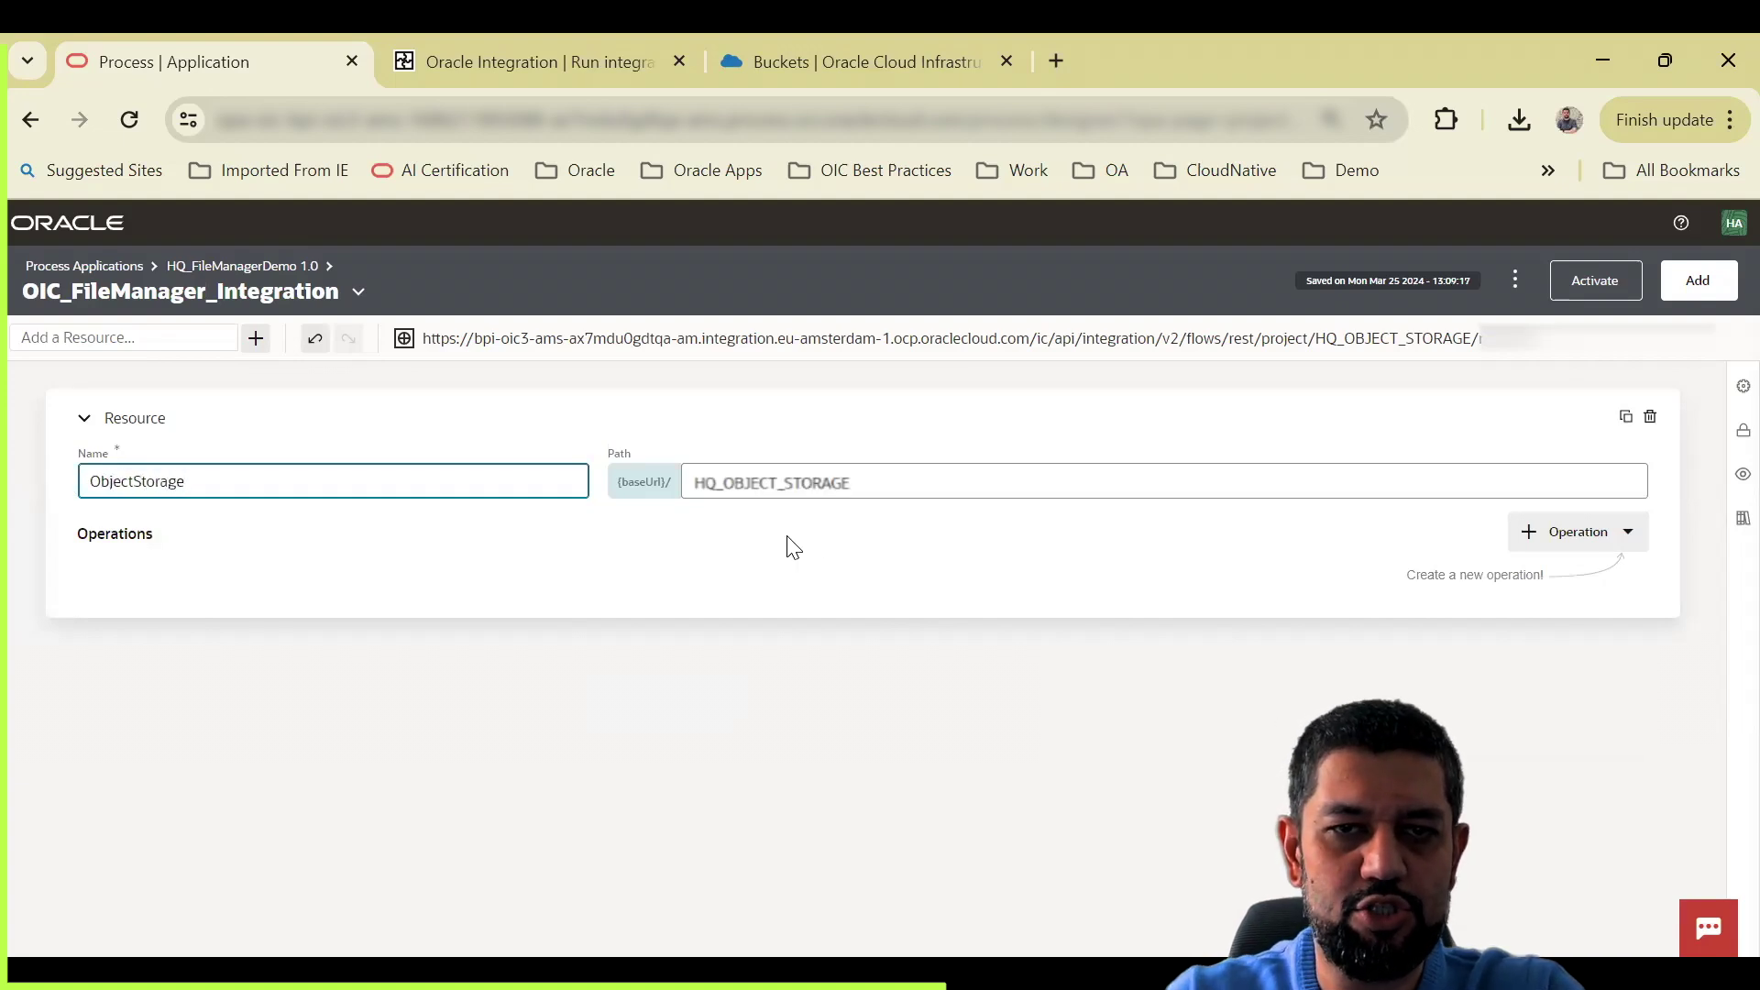
click(788, 484)
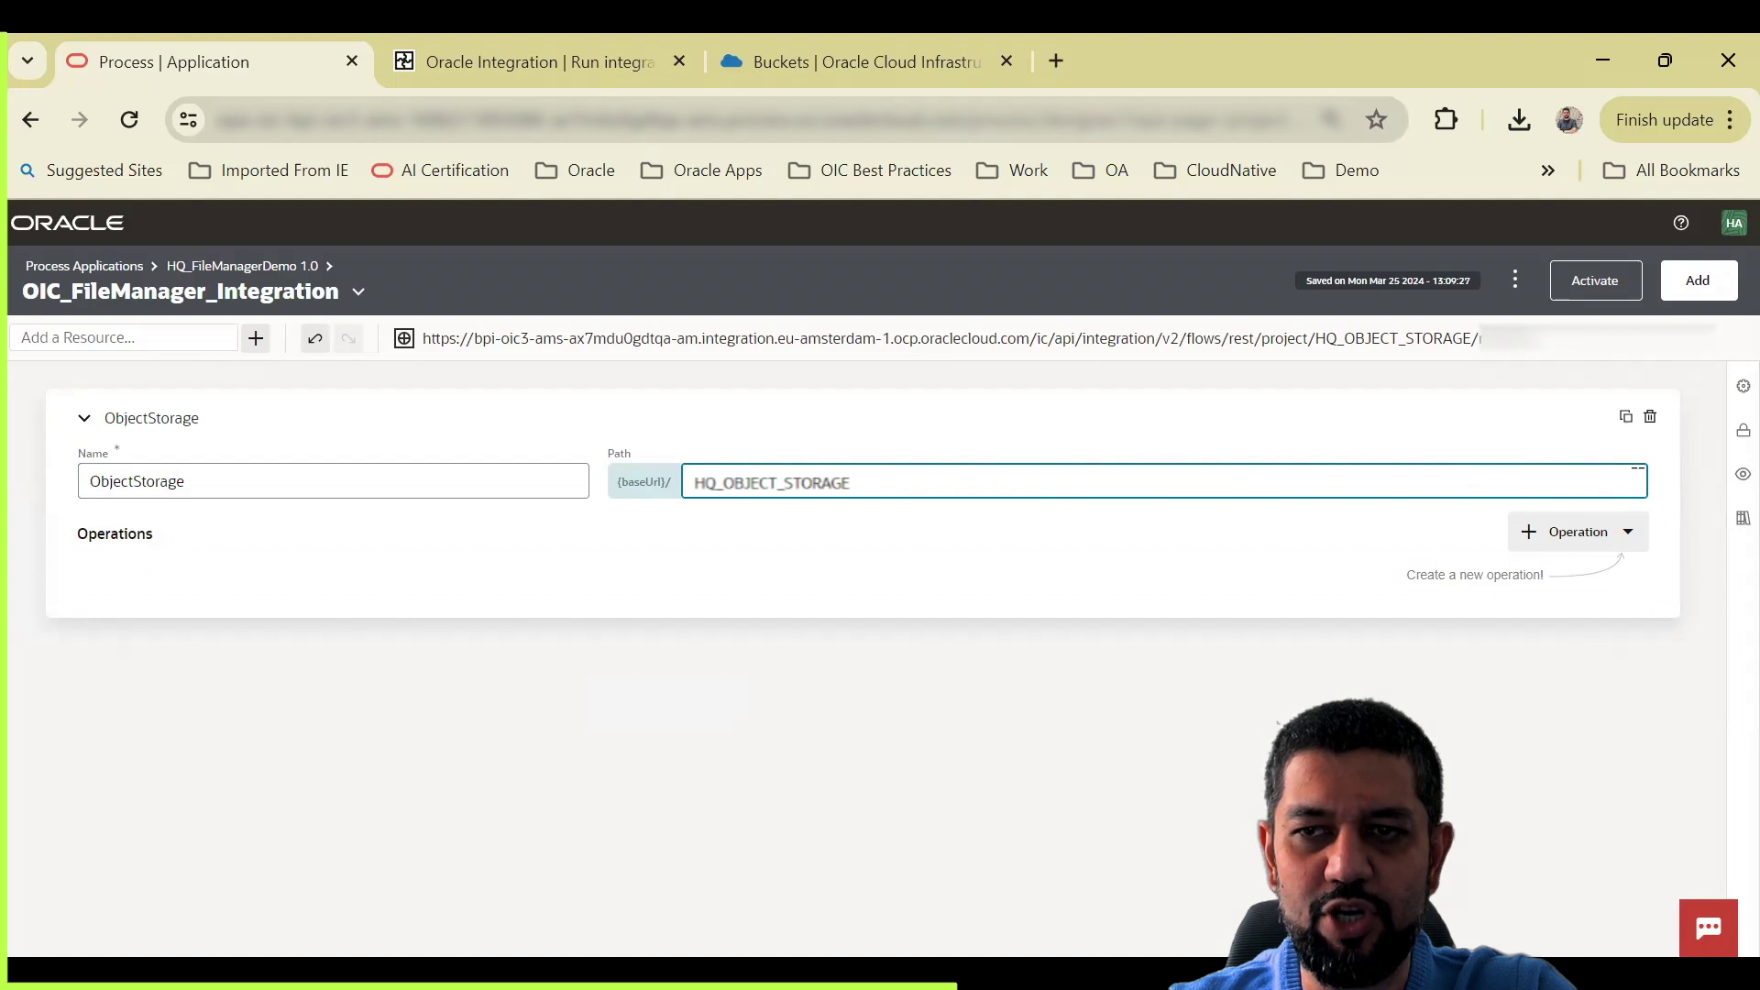
Step: Add a GET operation to the ObjectStorage resource and name it downloadFile
click(1624, 541)
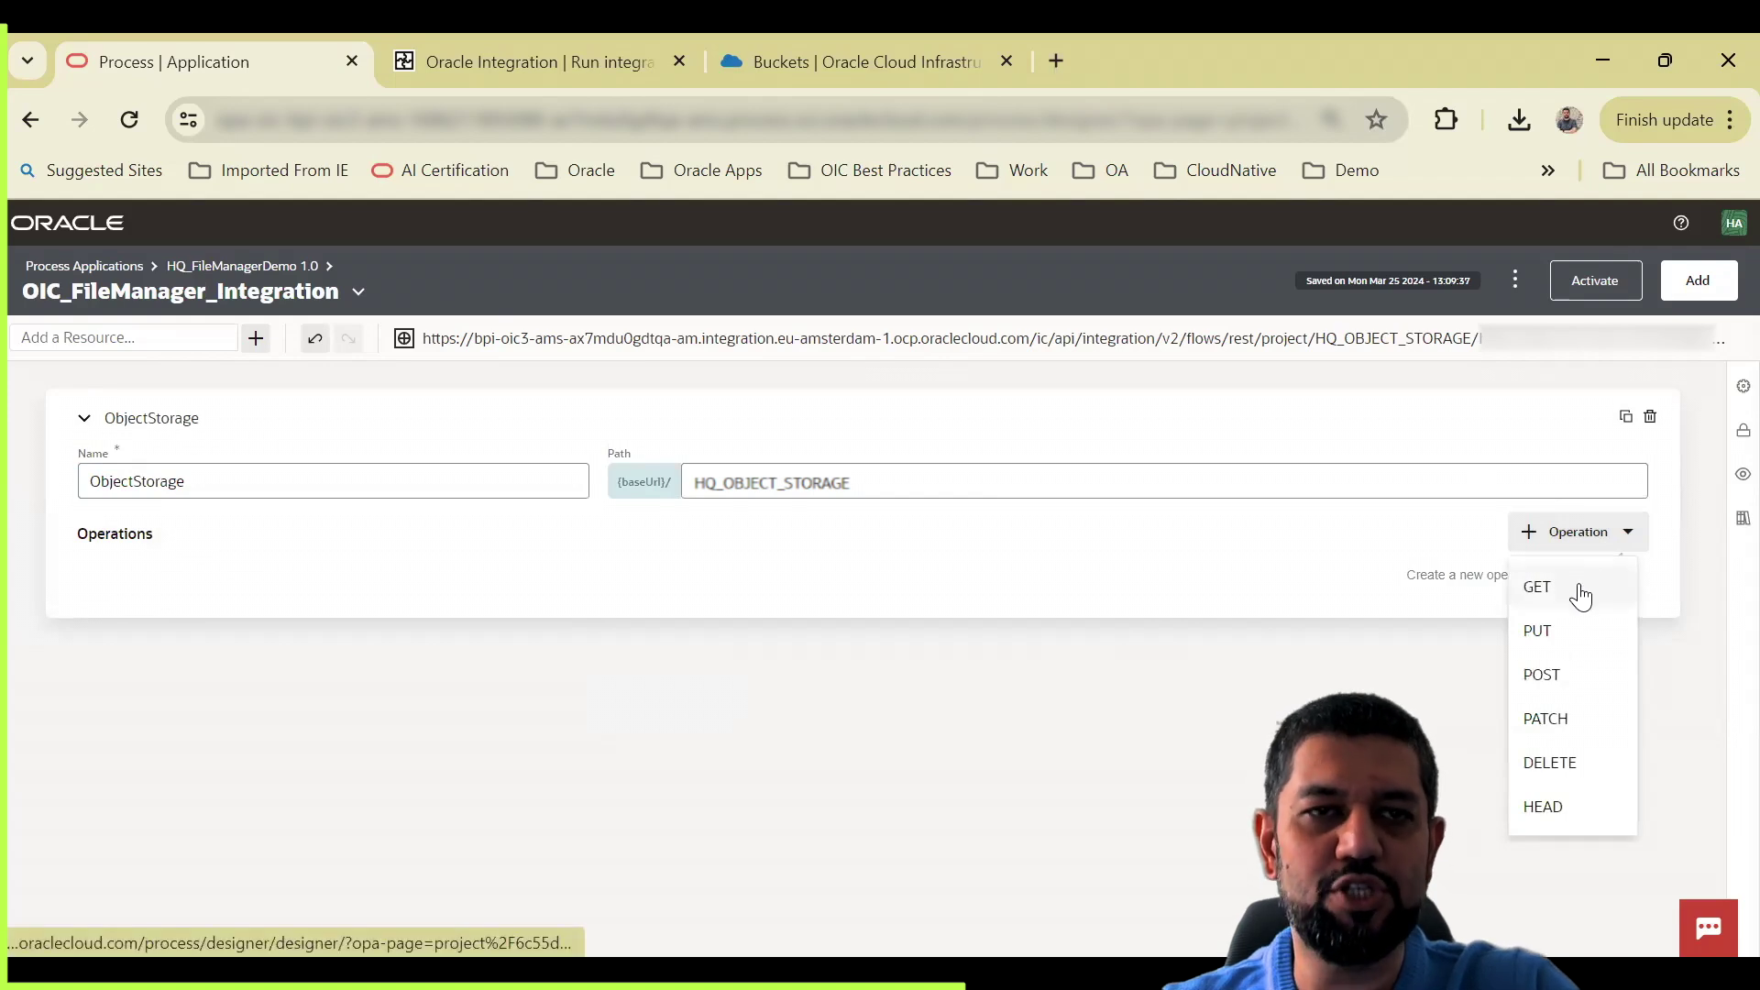
click(1580, 596)
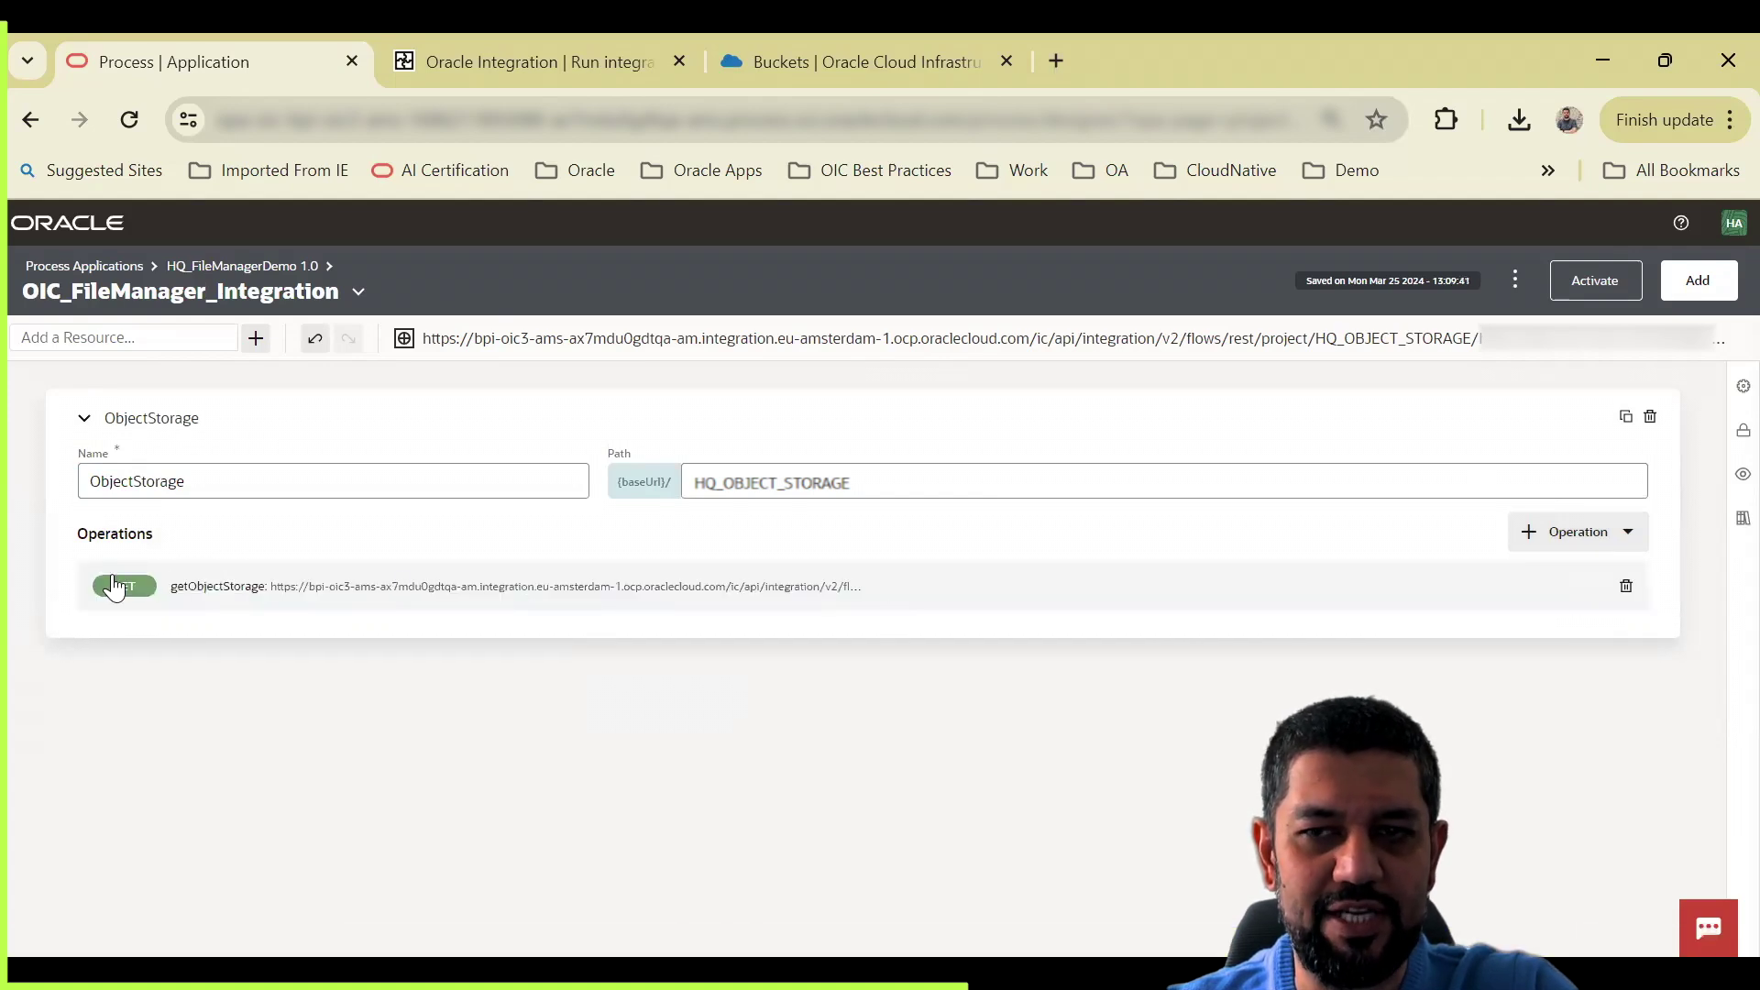
click(525, 597)
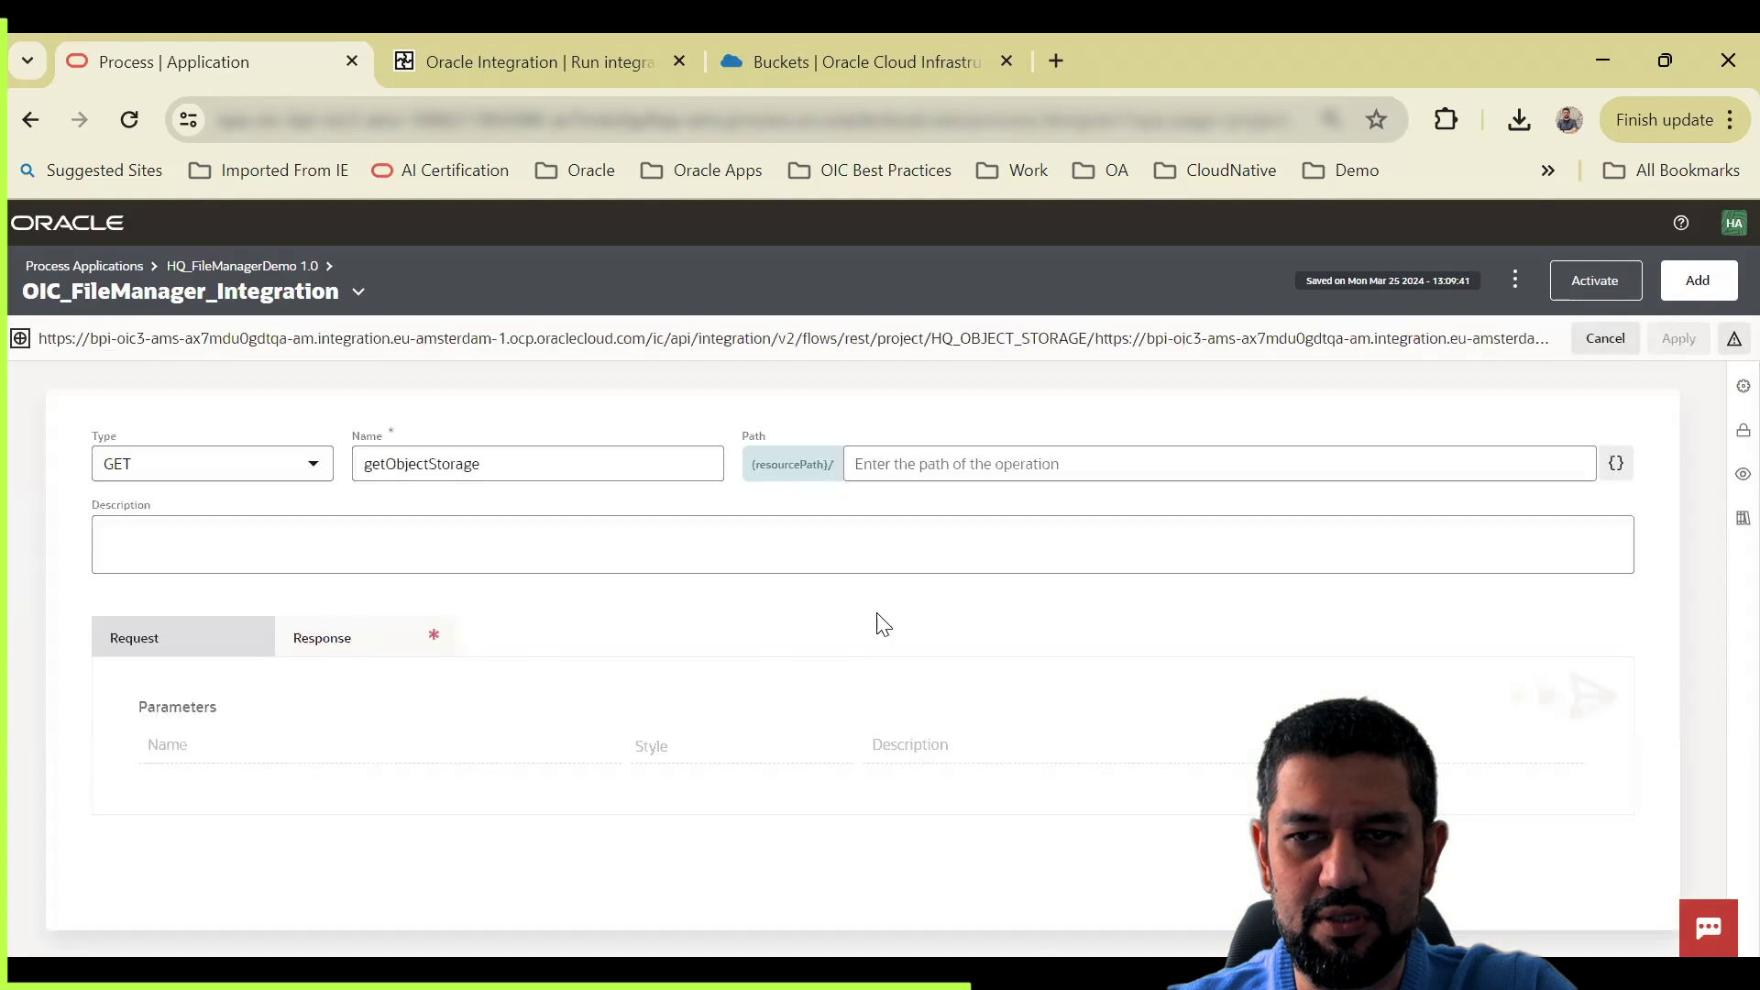
drag(501, 475, 319, 464)
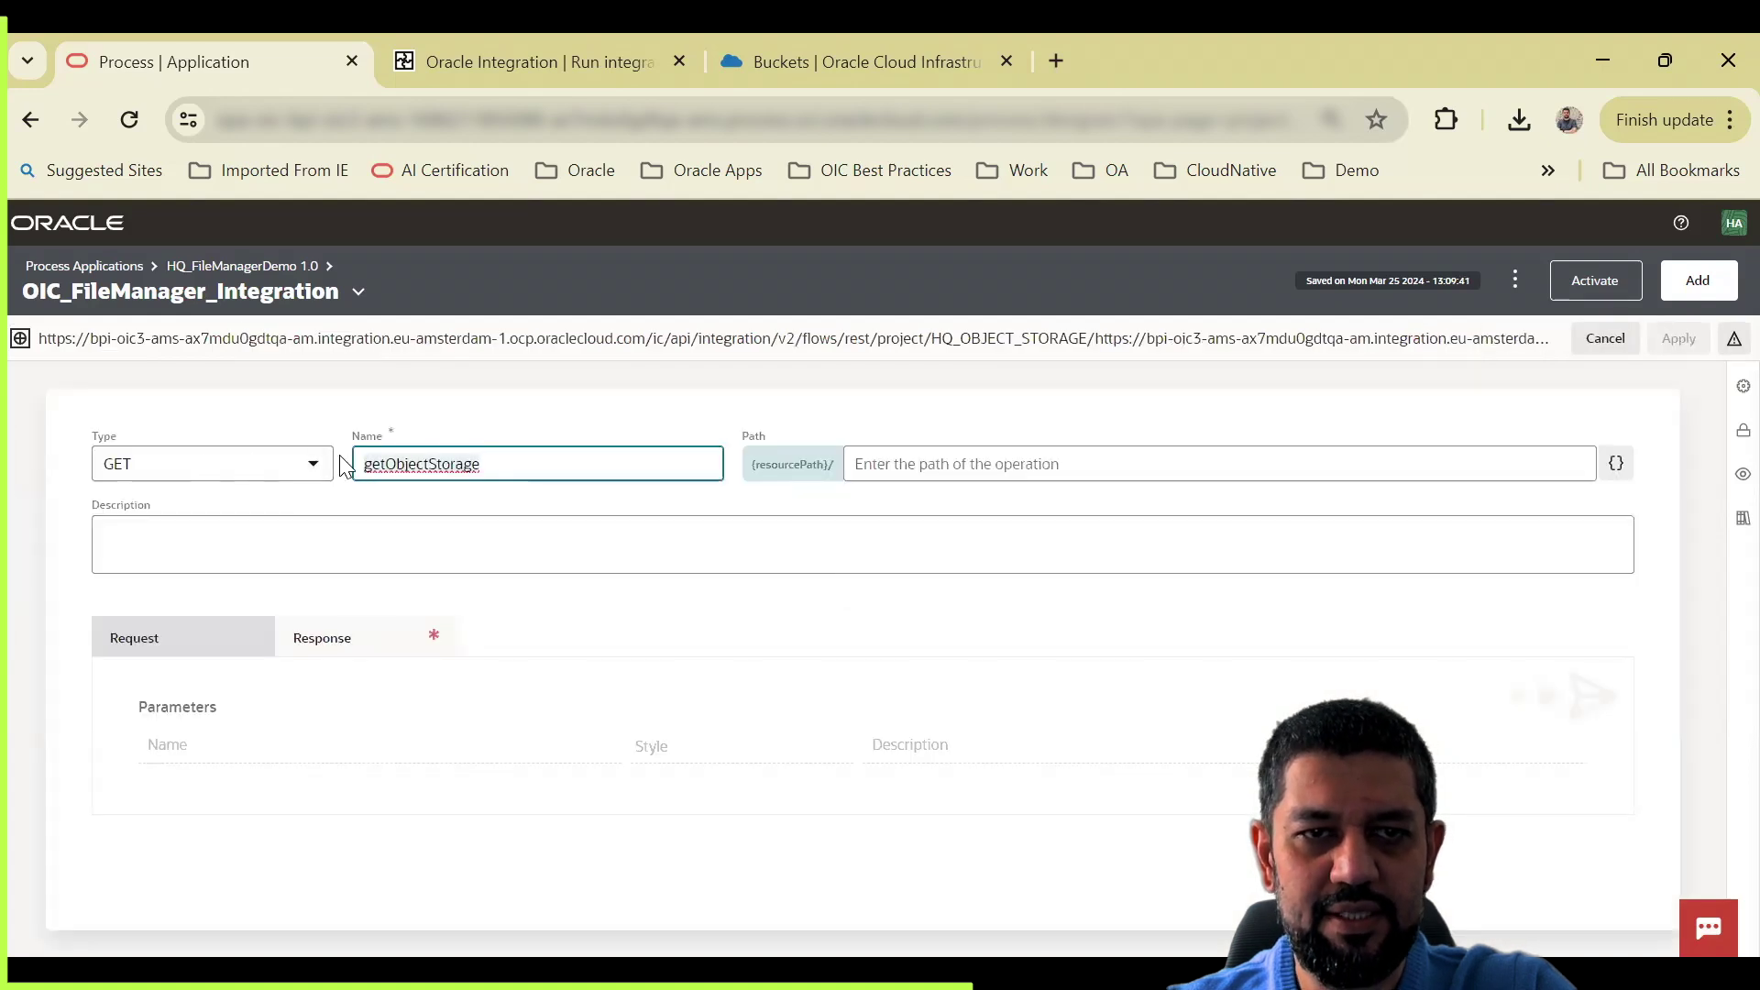
text(diw)
key(BackSpace)
key(BackSpace)
text(ownl)
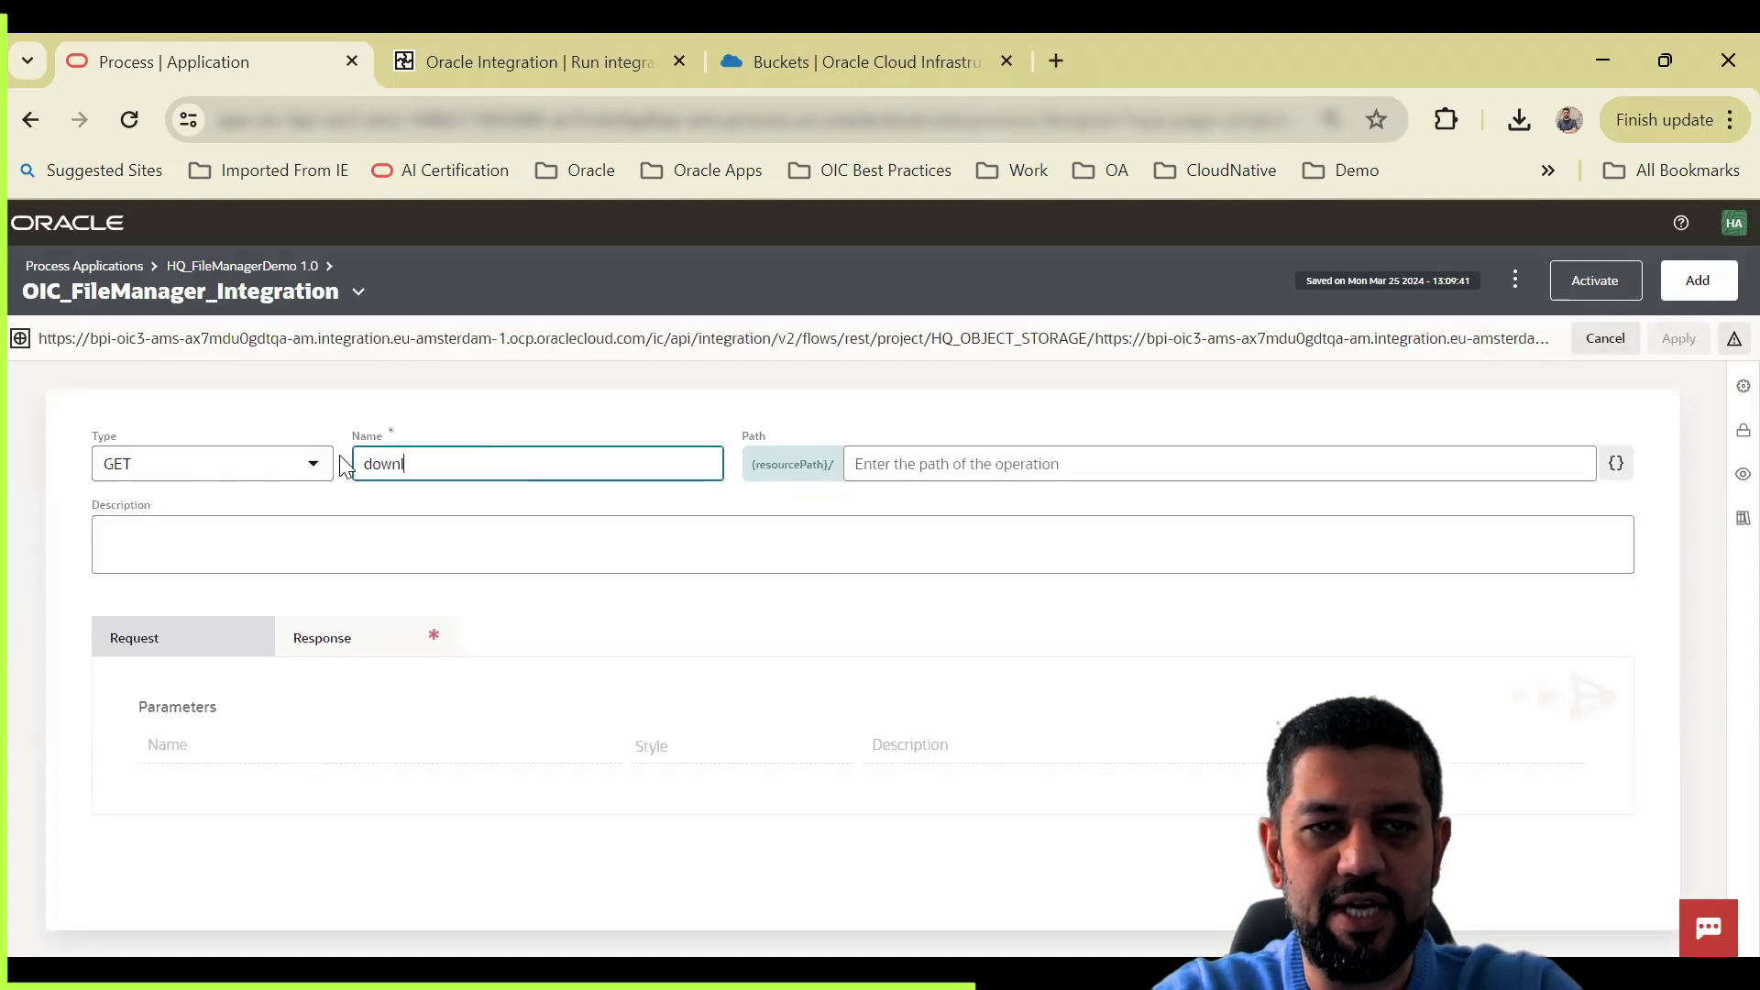
text(oadFile)
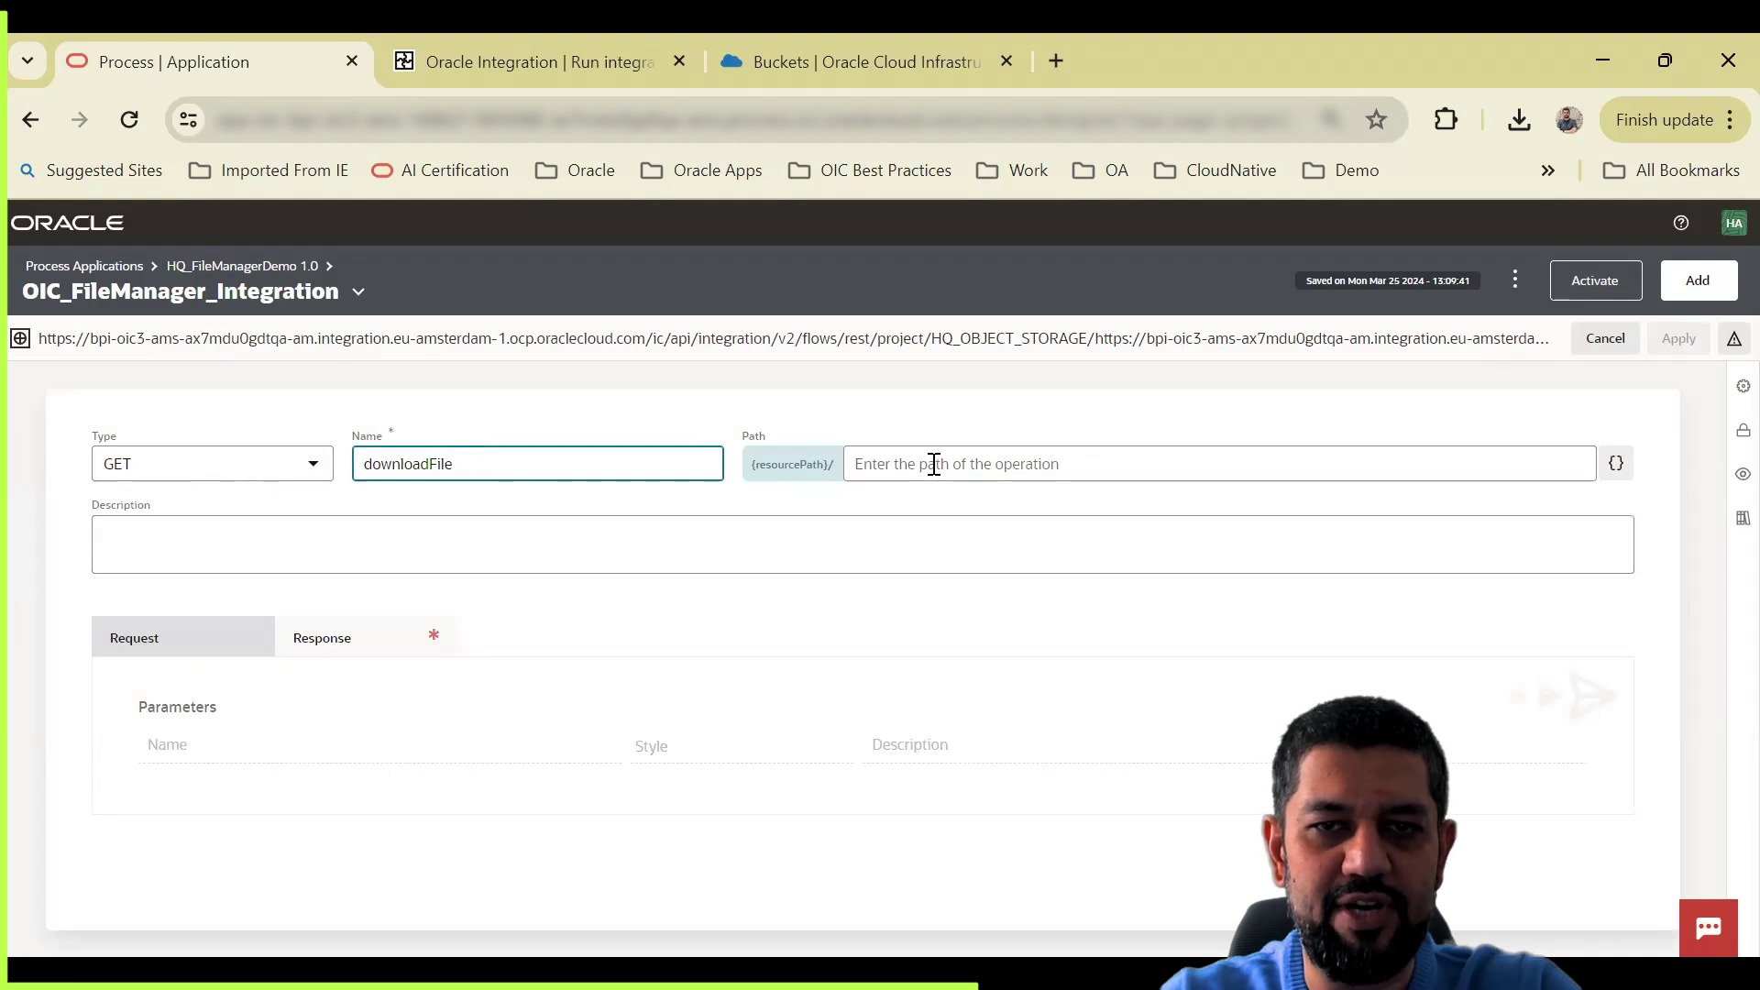
Step: Set the downloadFile operation's path to DOWNLOADFILES/1.0/downloadFile, taken from the endpoint URL in the DownloadFile integration's metadata
click(1148, 471)
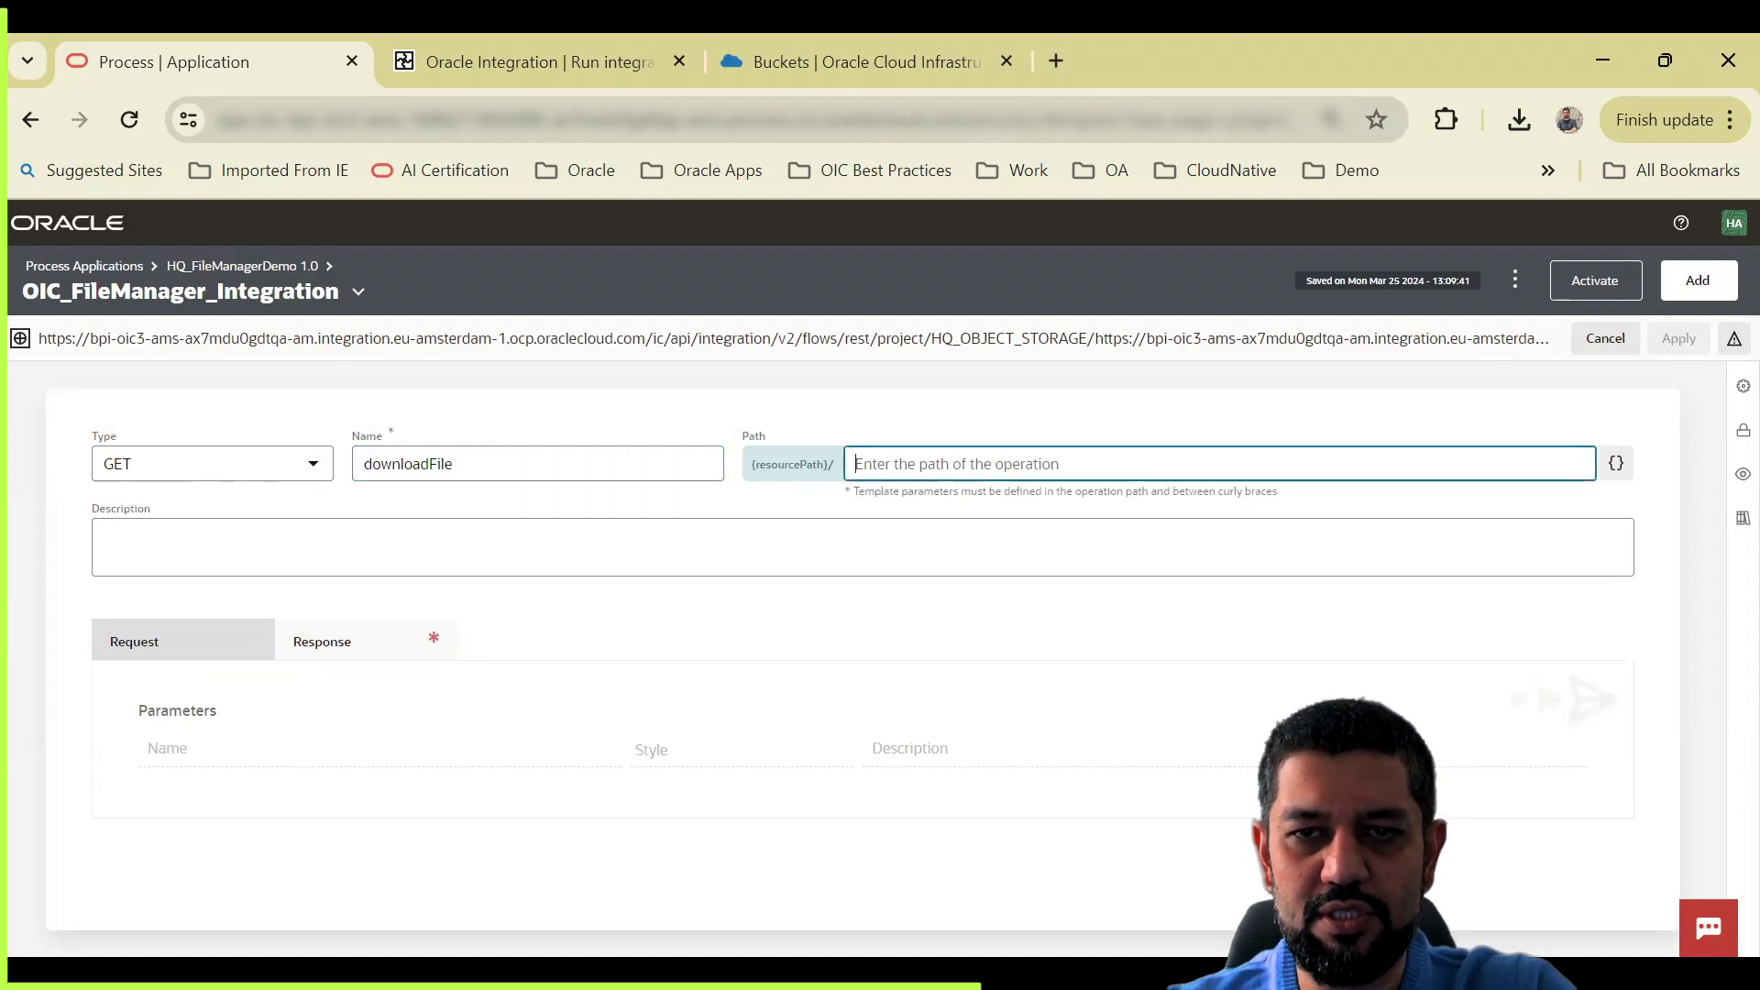
click(557, 46)
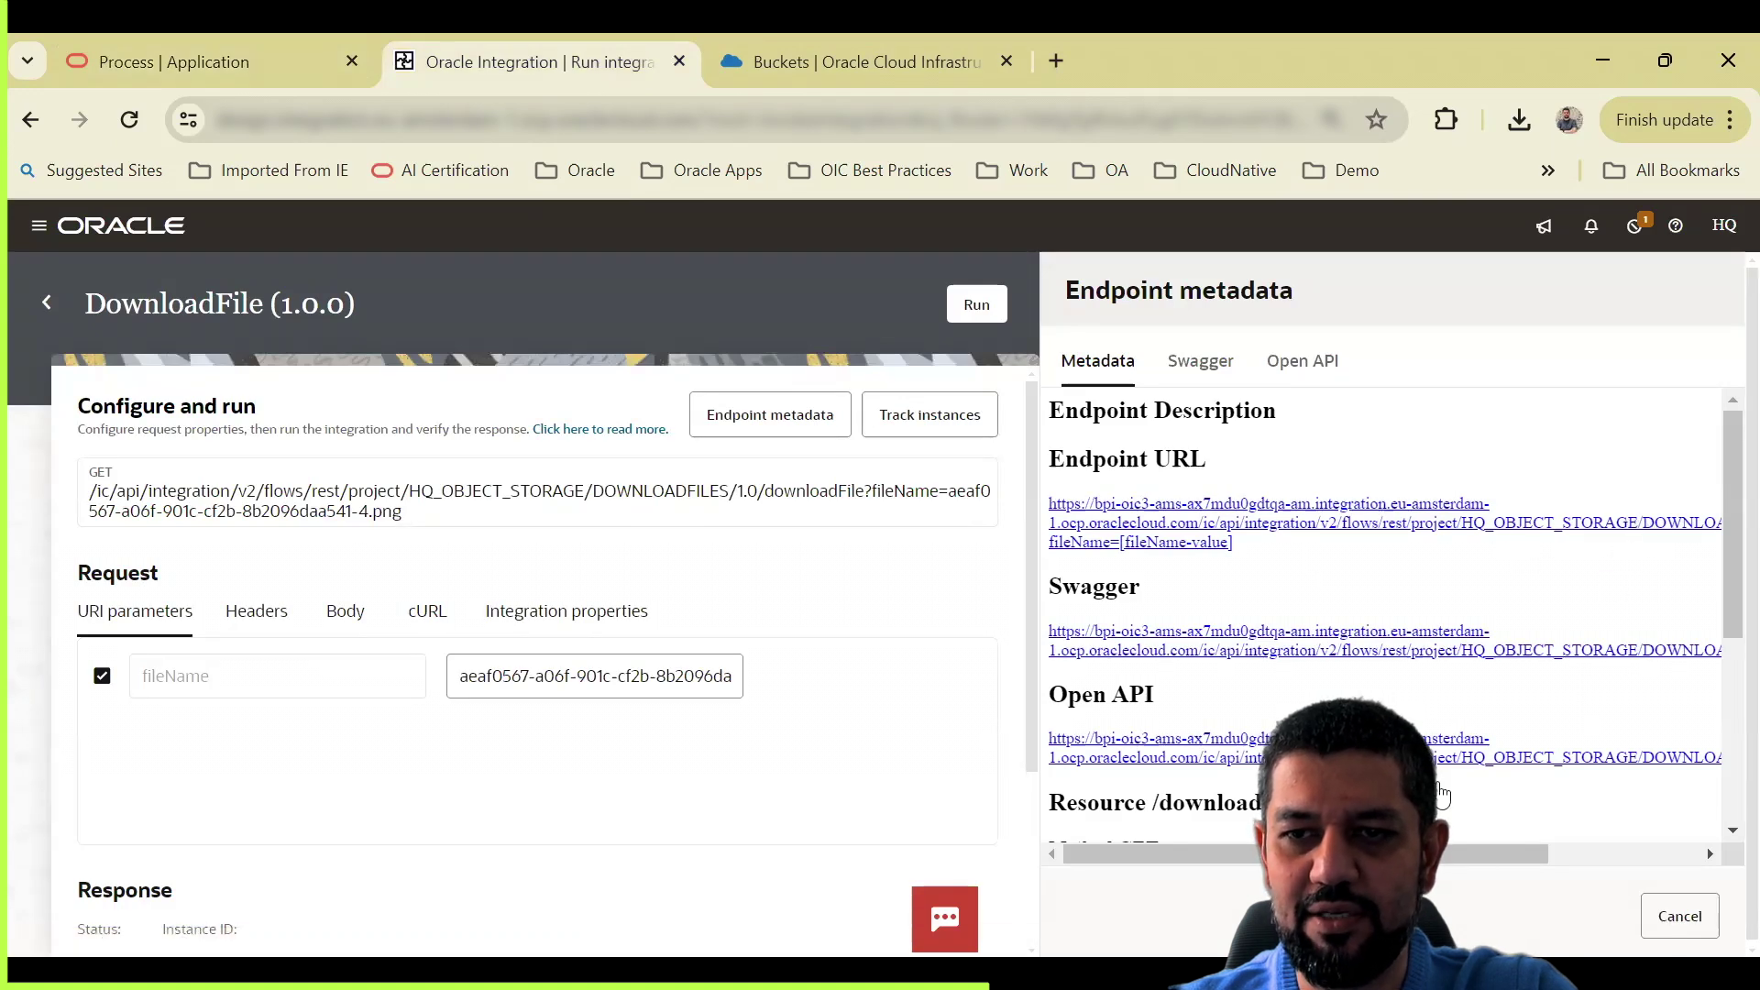
drag(1415, 854, 1566, 857)
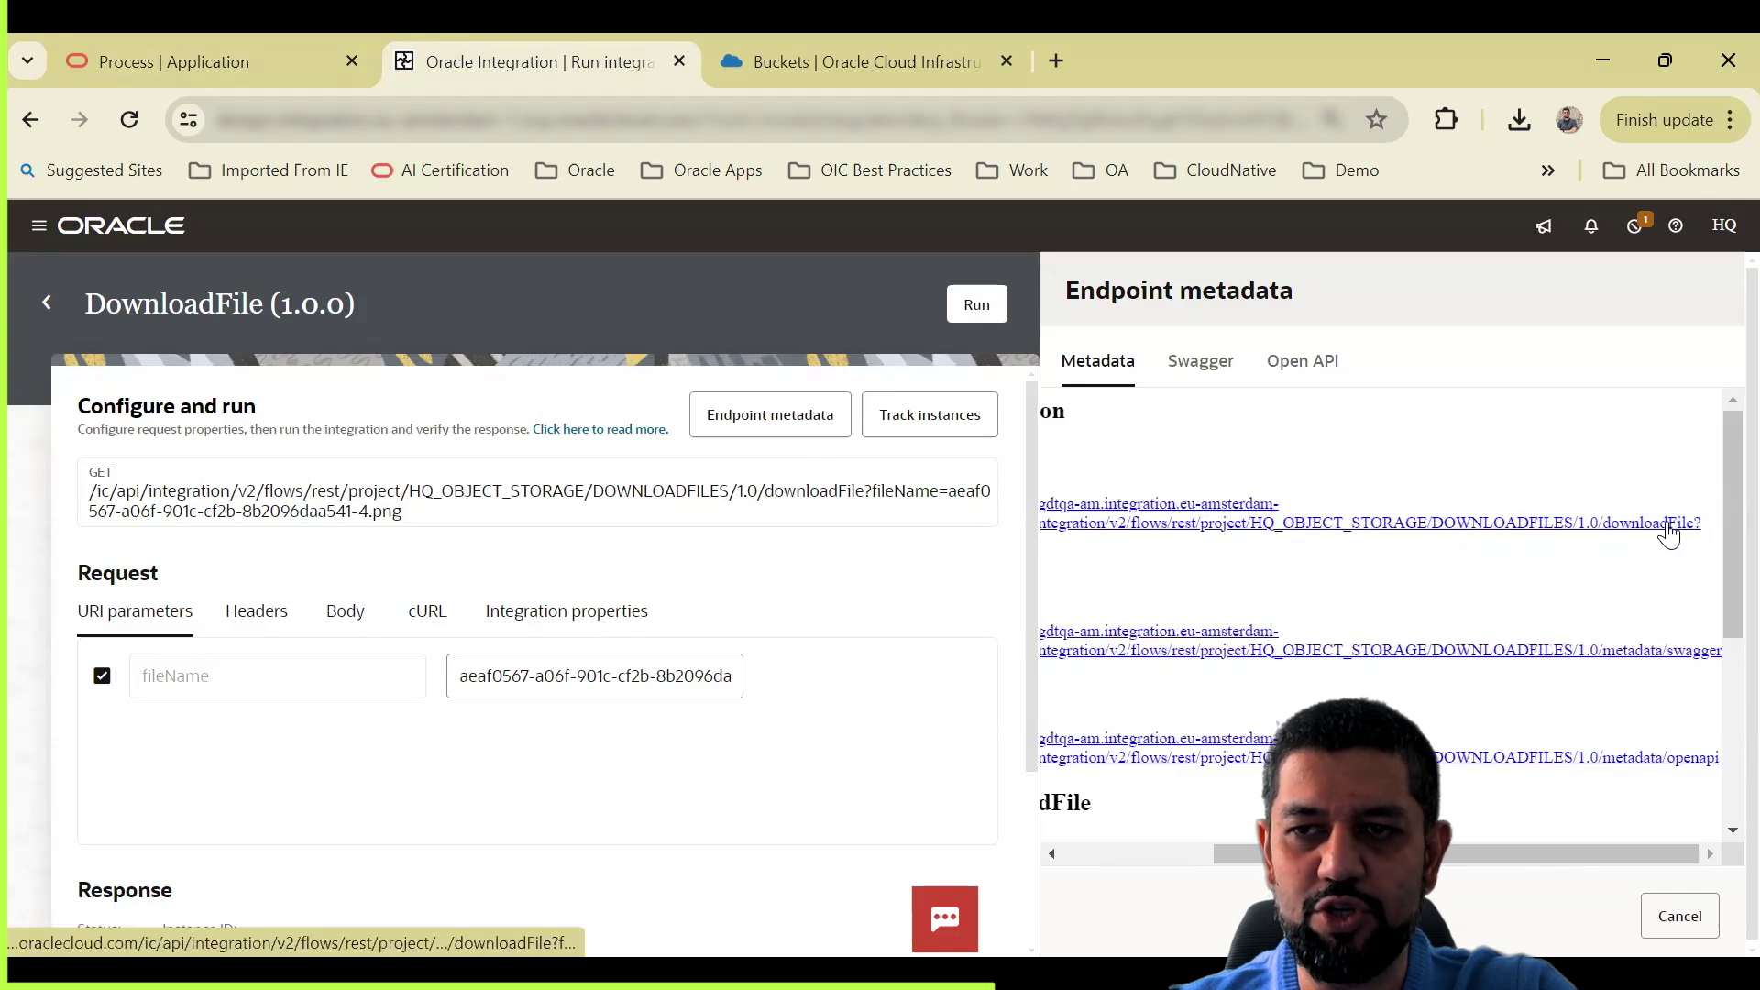
click(252, 40)
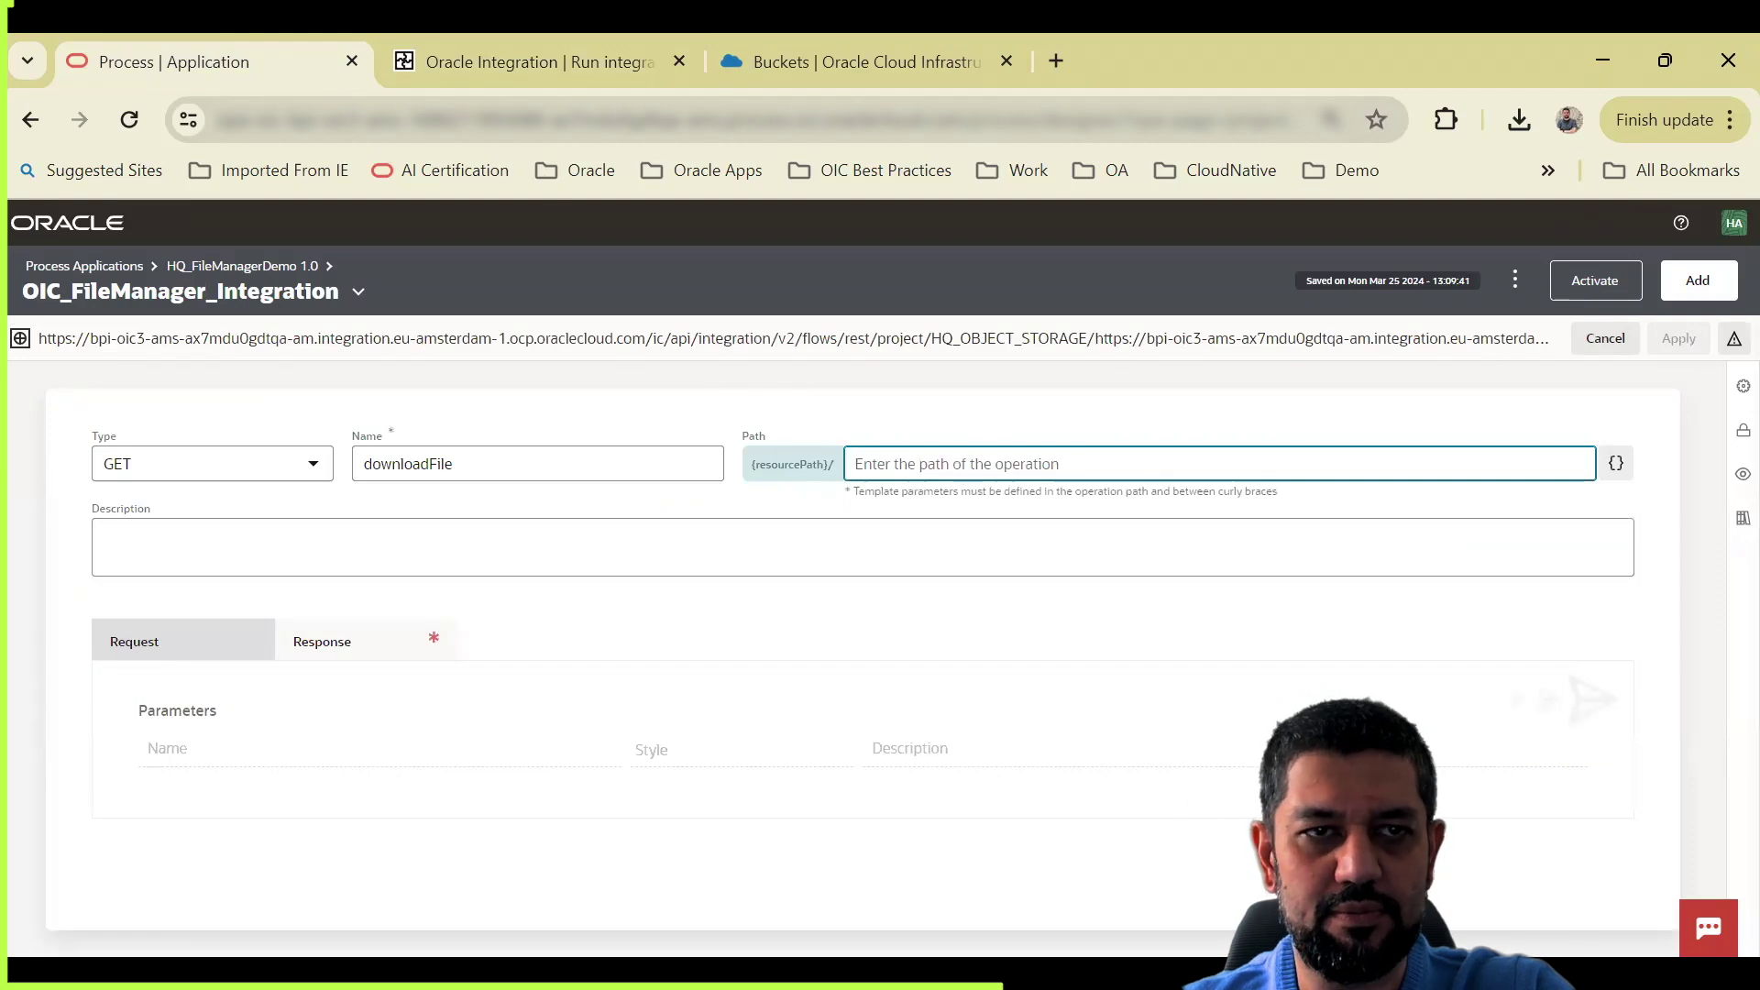
text(DOWNLOADFILES/1.0/downloadFile)
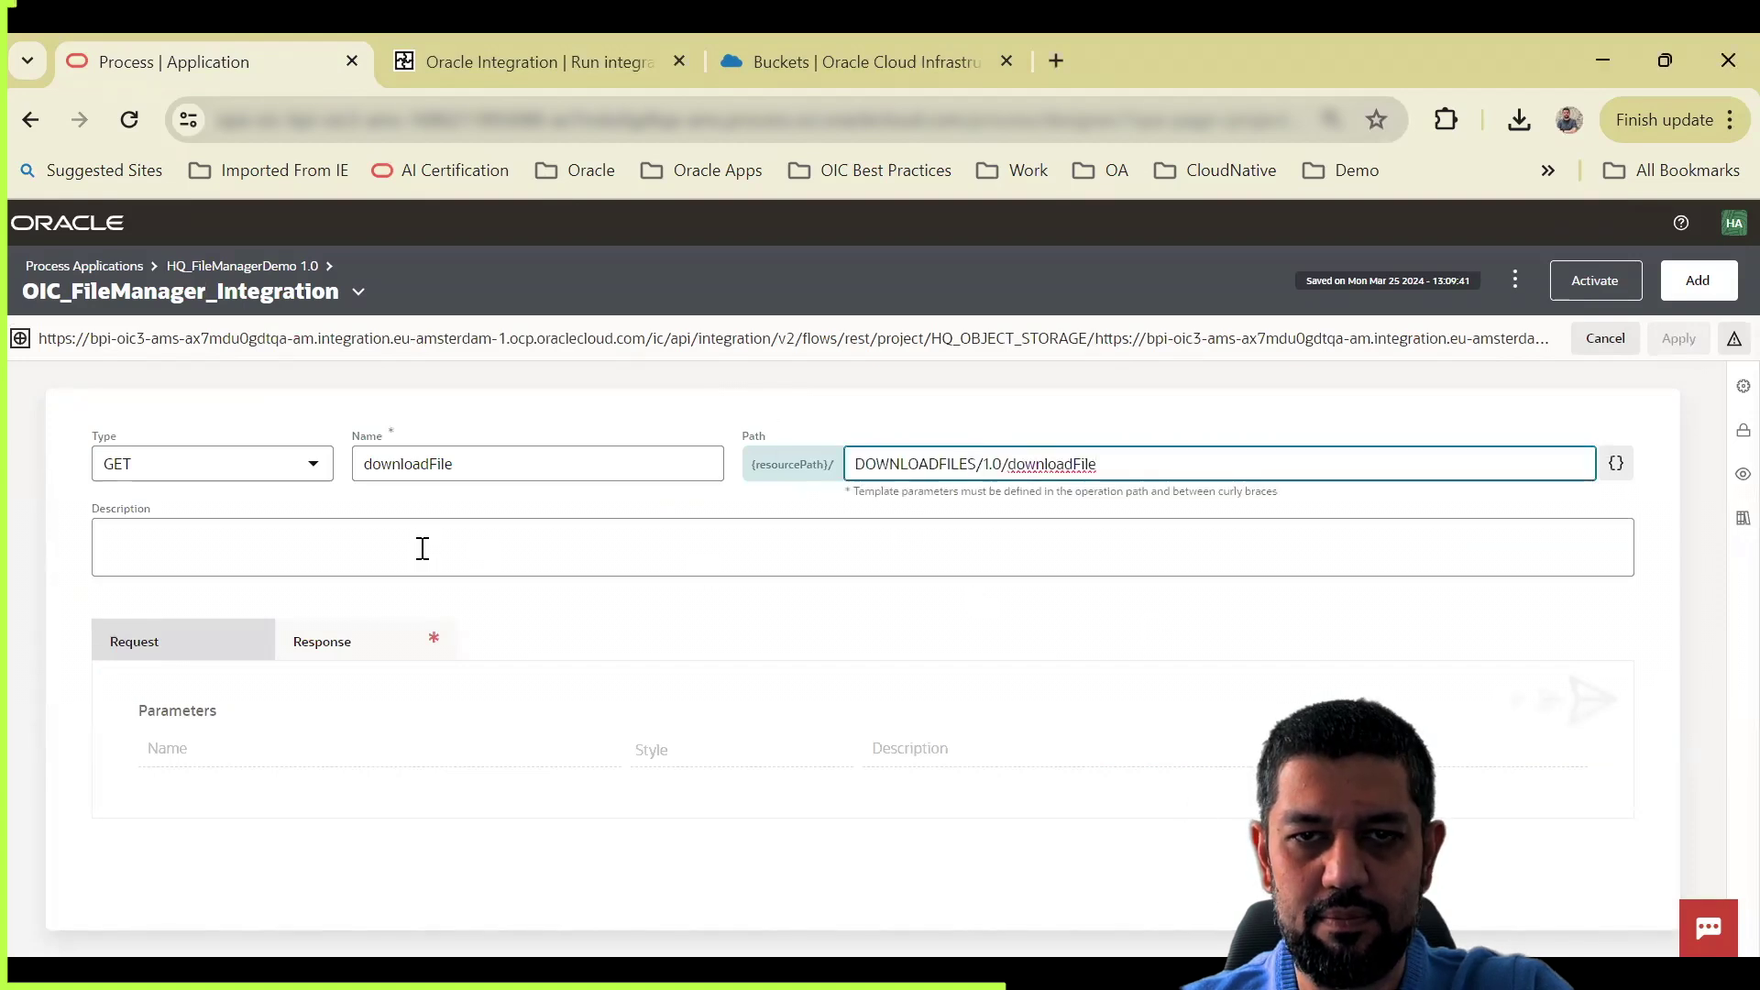
Step: Describe the downloadFile operation as "This is to download file" and add a QUERY request parameter named fileName
click(291, 538)
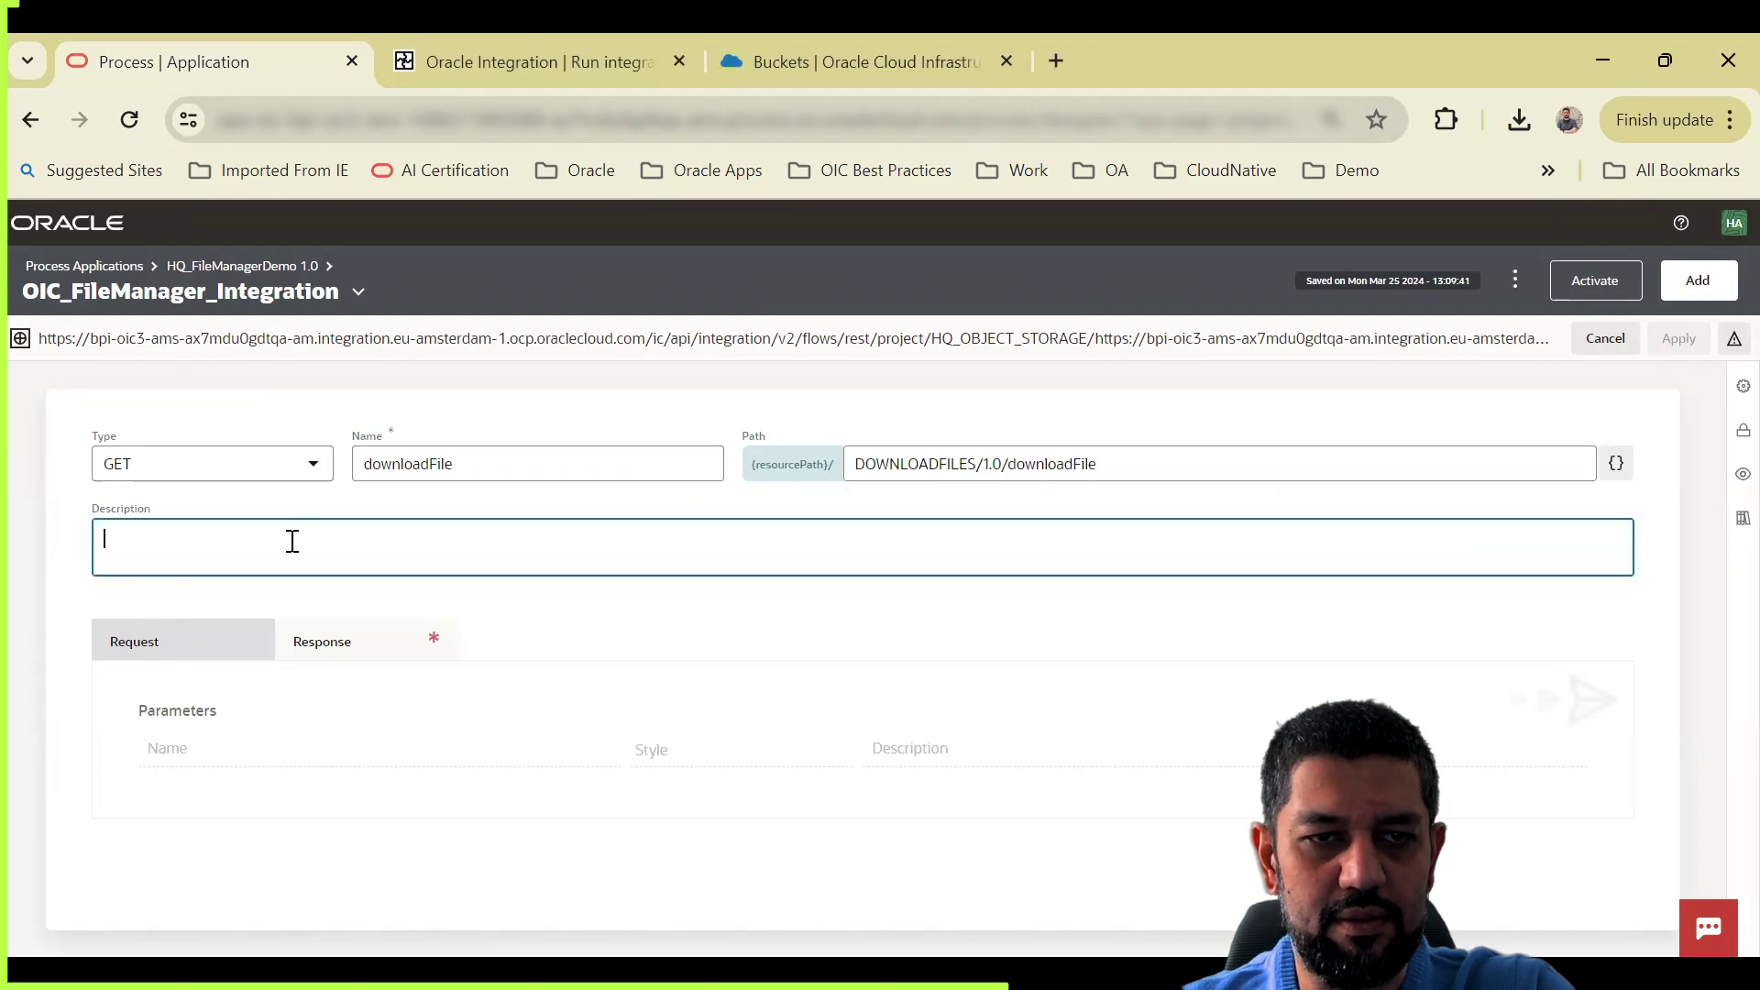
text(This is to download file)
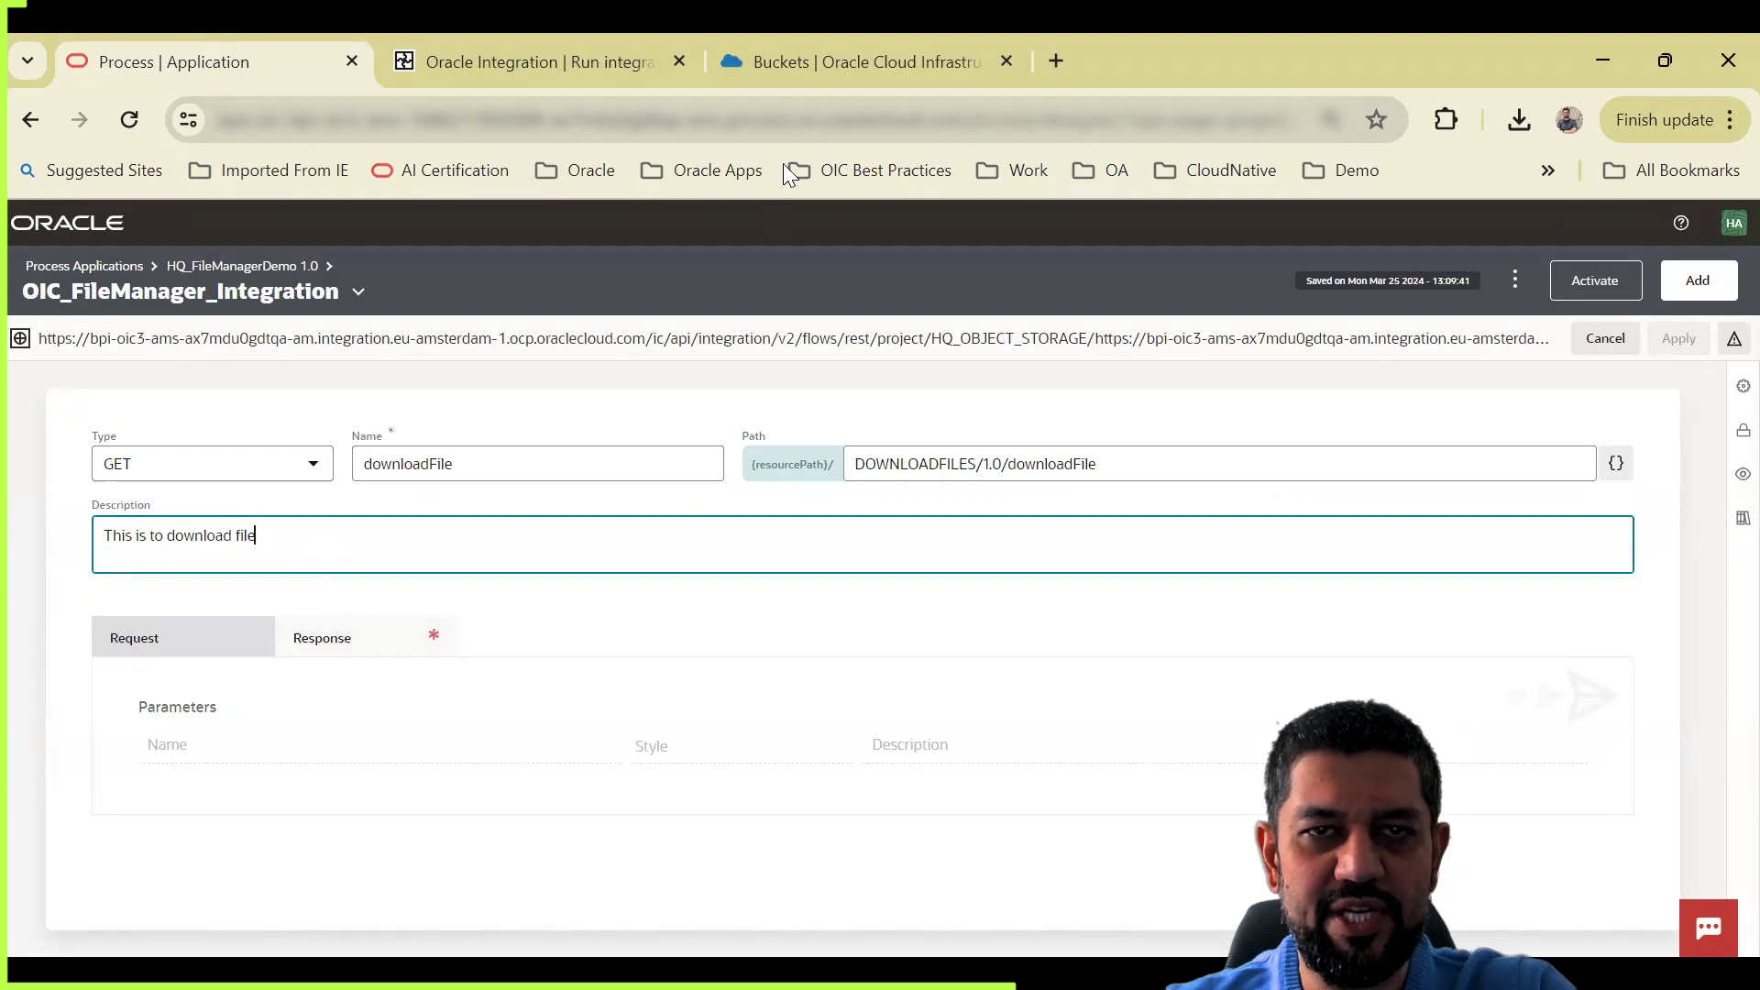
click(394, 746)
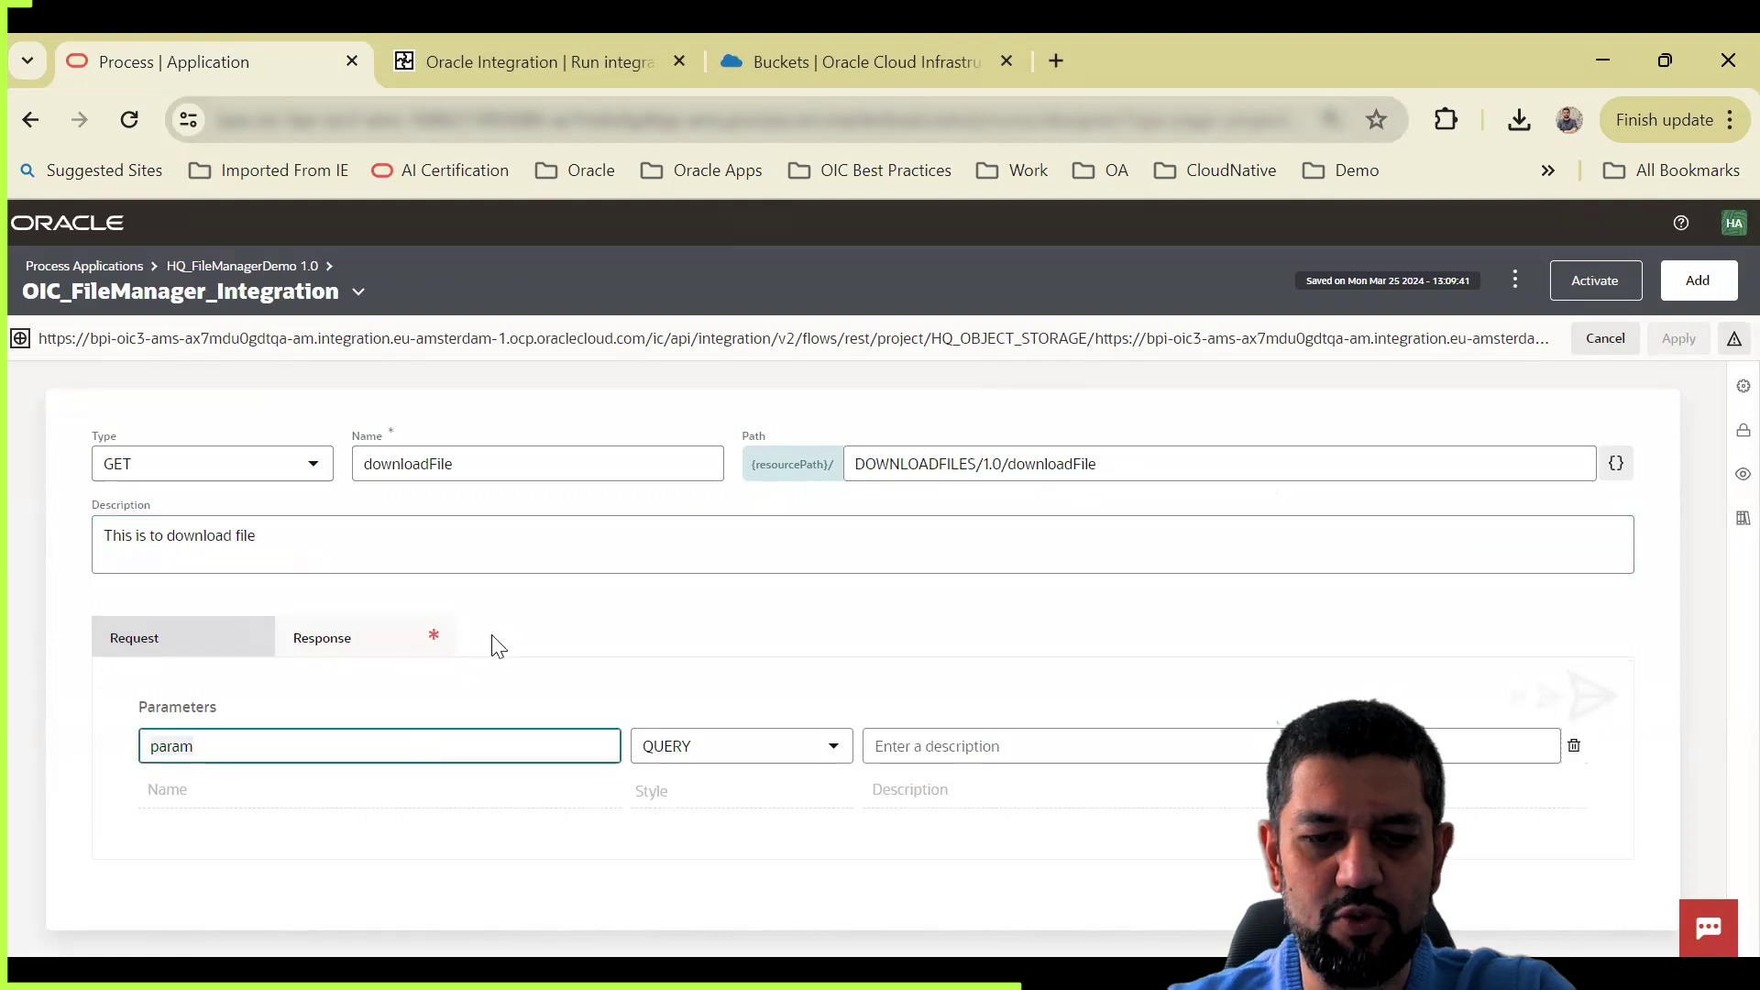
text(fileMa,e)
key(BackSpace)
key(BackSpace)
key(BackSpace)
key(BackSpace)
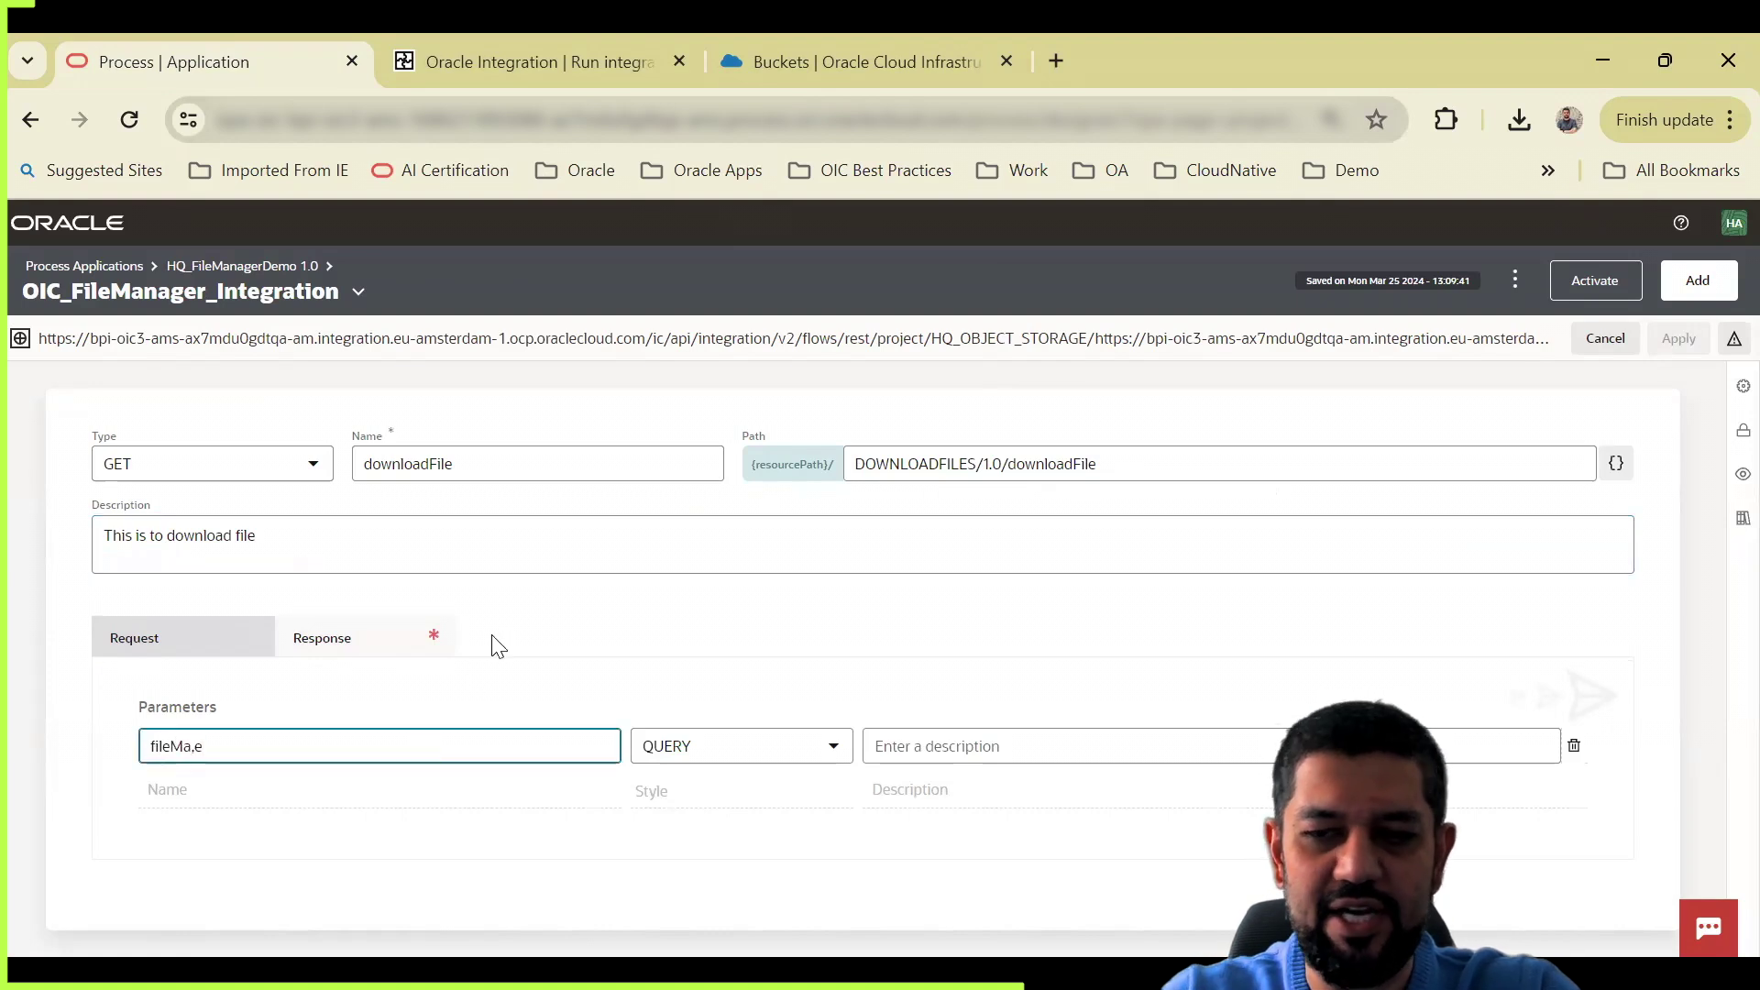
text(Name)
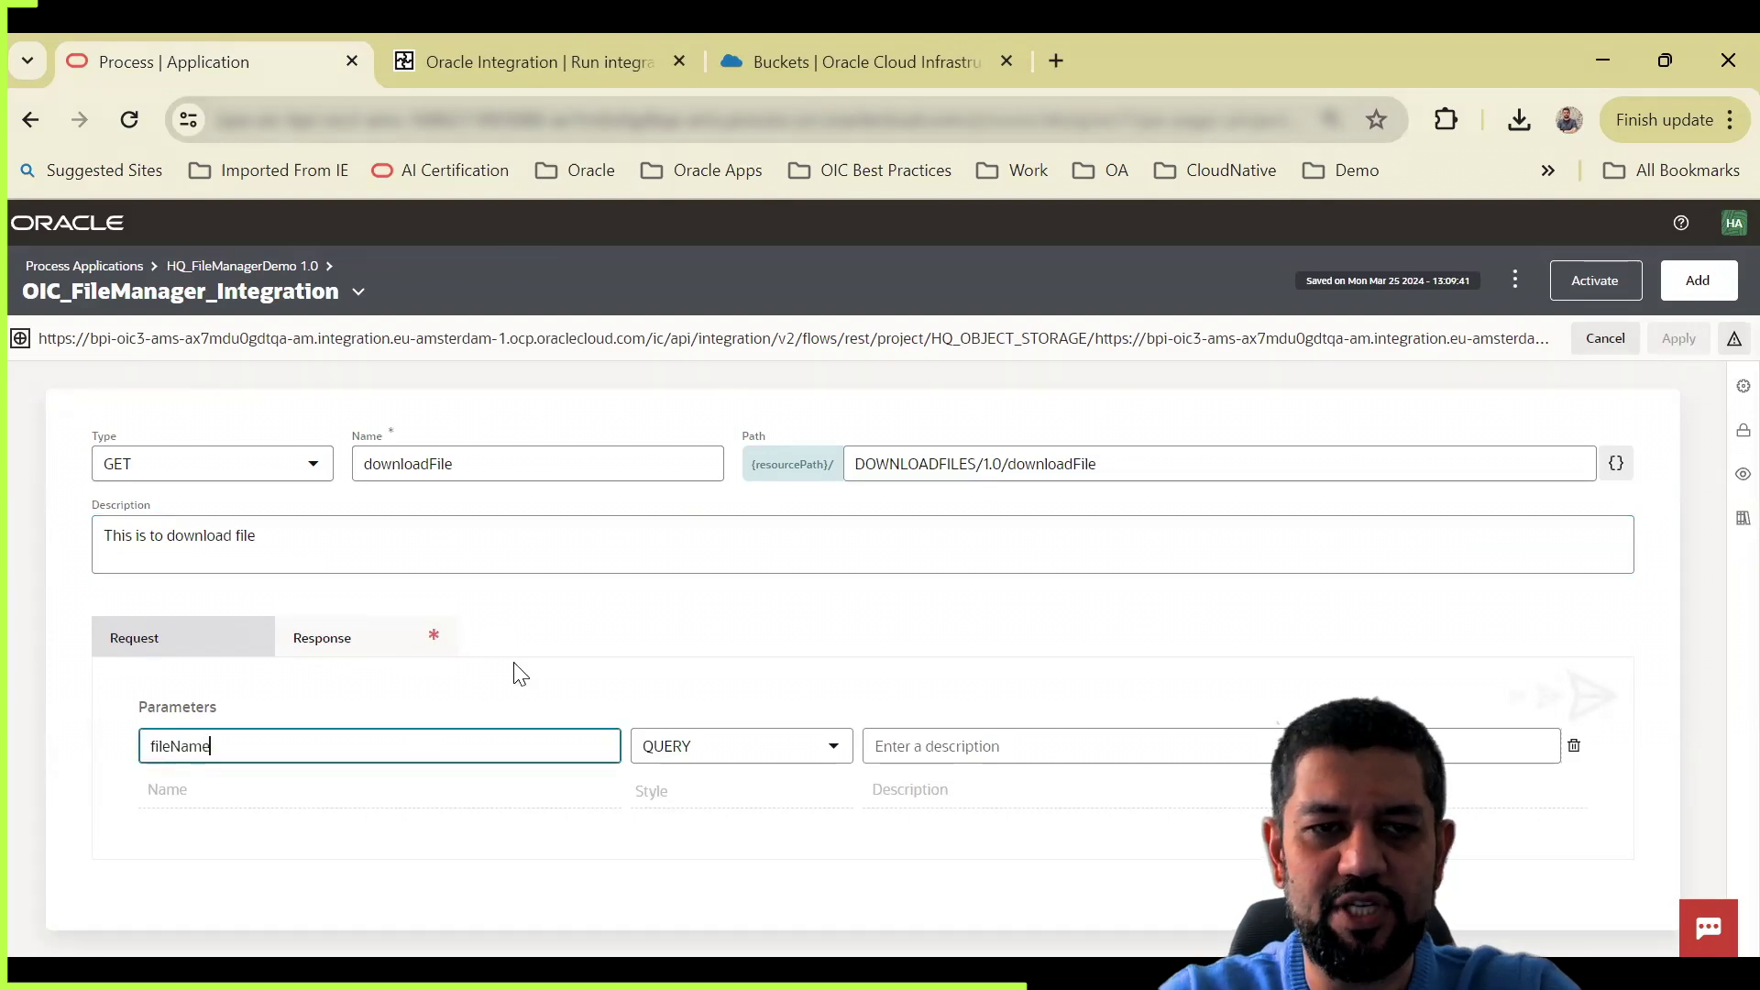
Step: Switch to Oracle Integration and check the query parameter name in the DownloadFile integration's endpoint metadata
click(605, 44)
scroll(1235, 629, down, 3)
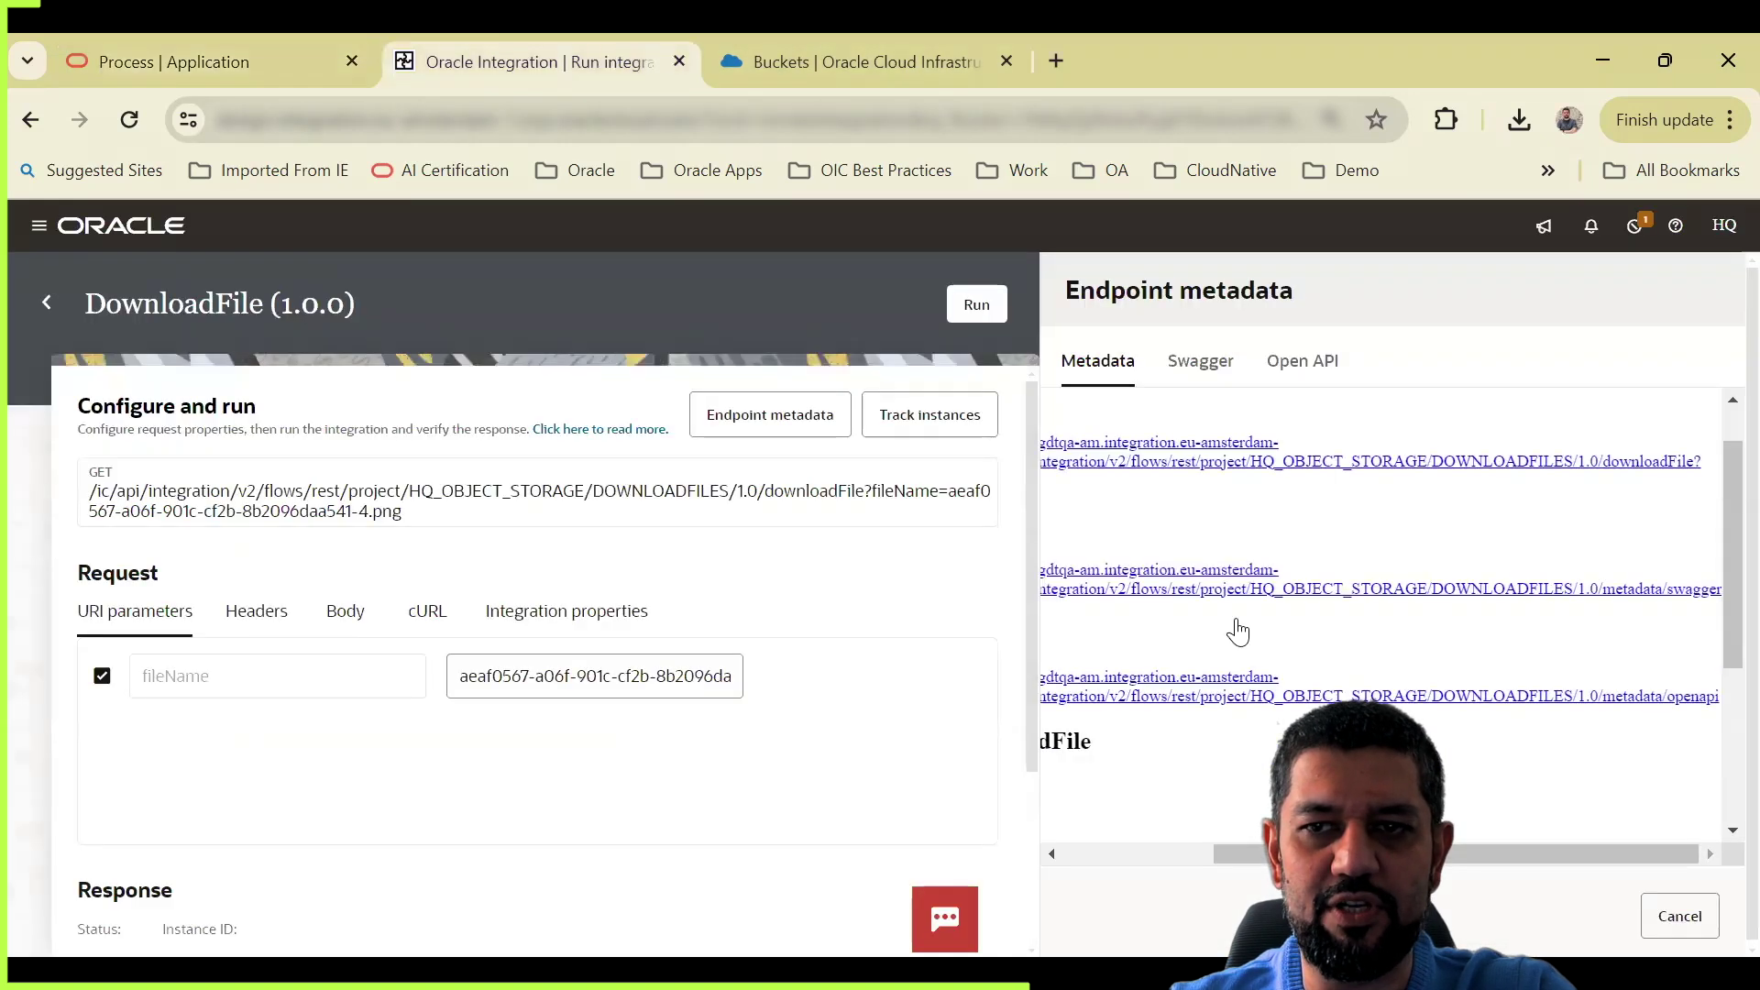
click(1175, 854)
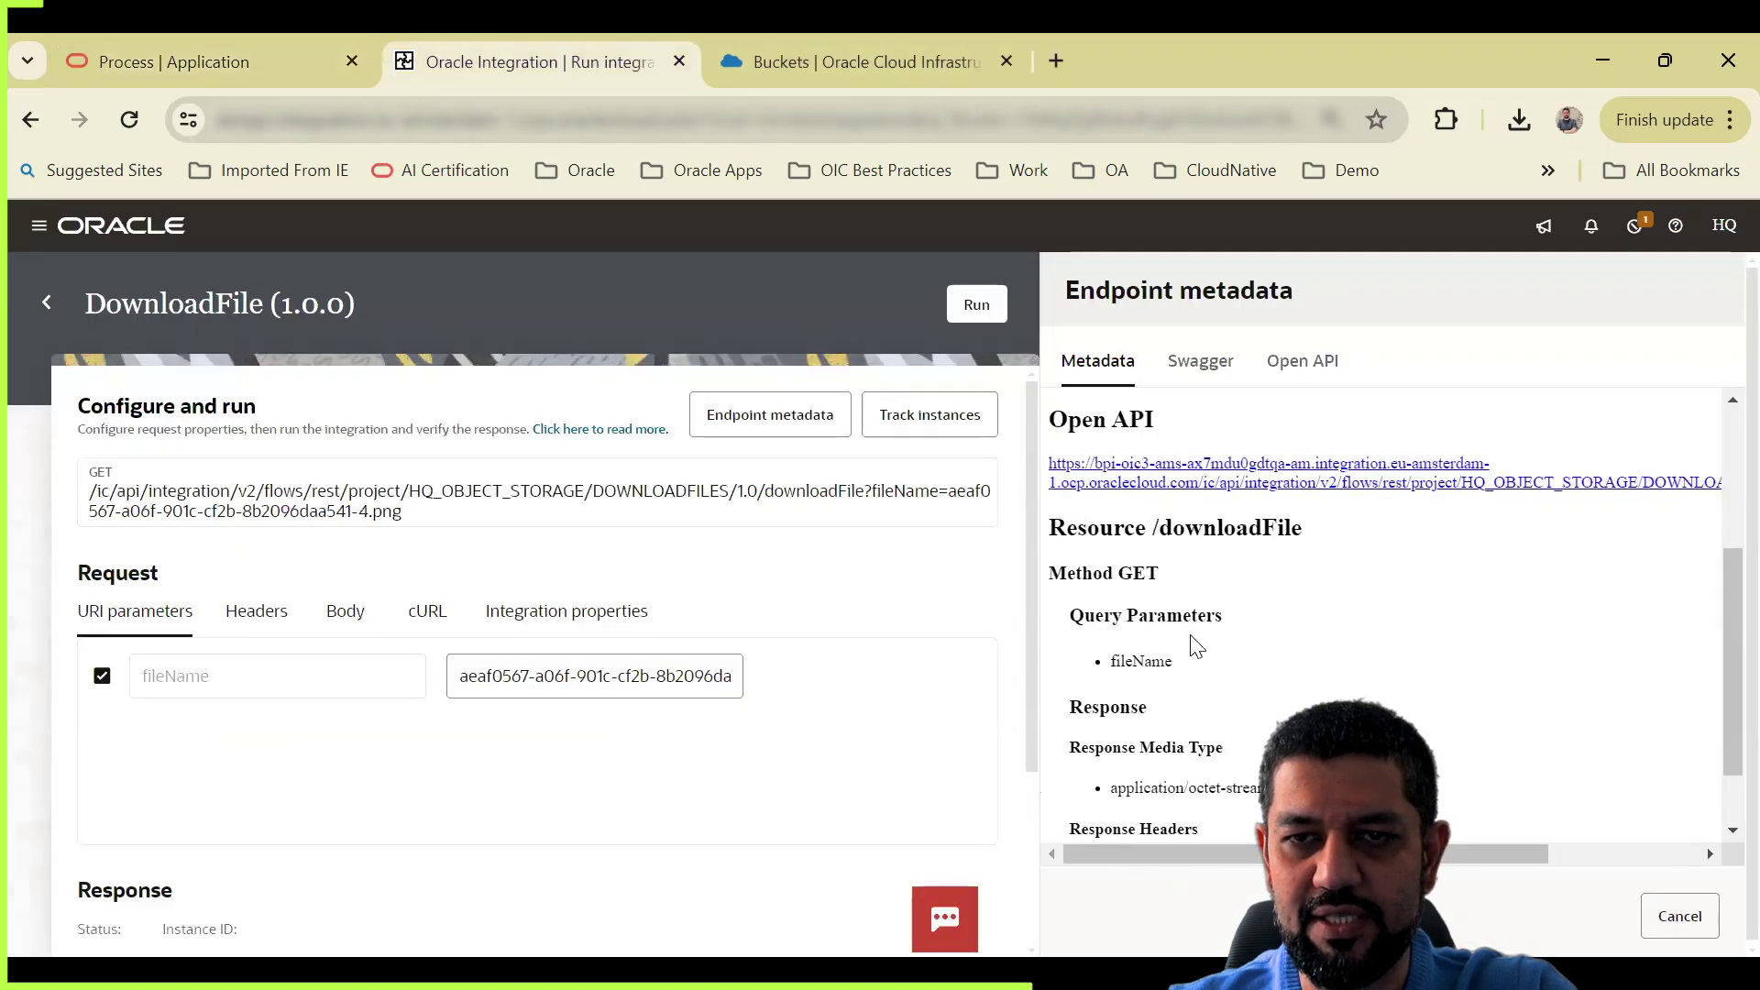
double_click(1157, 661)
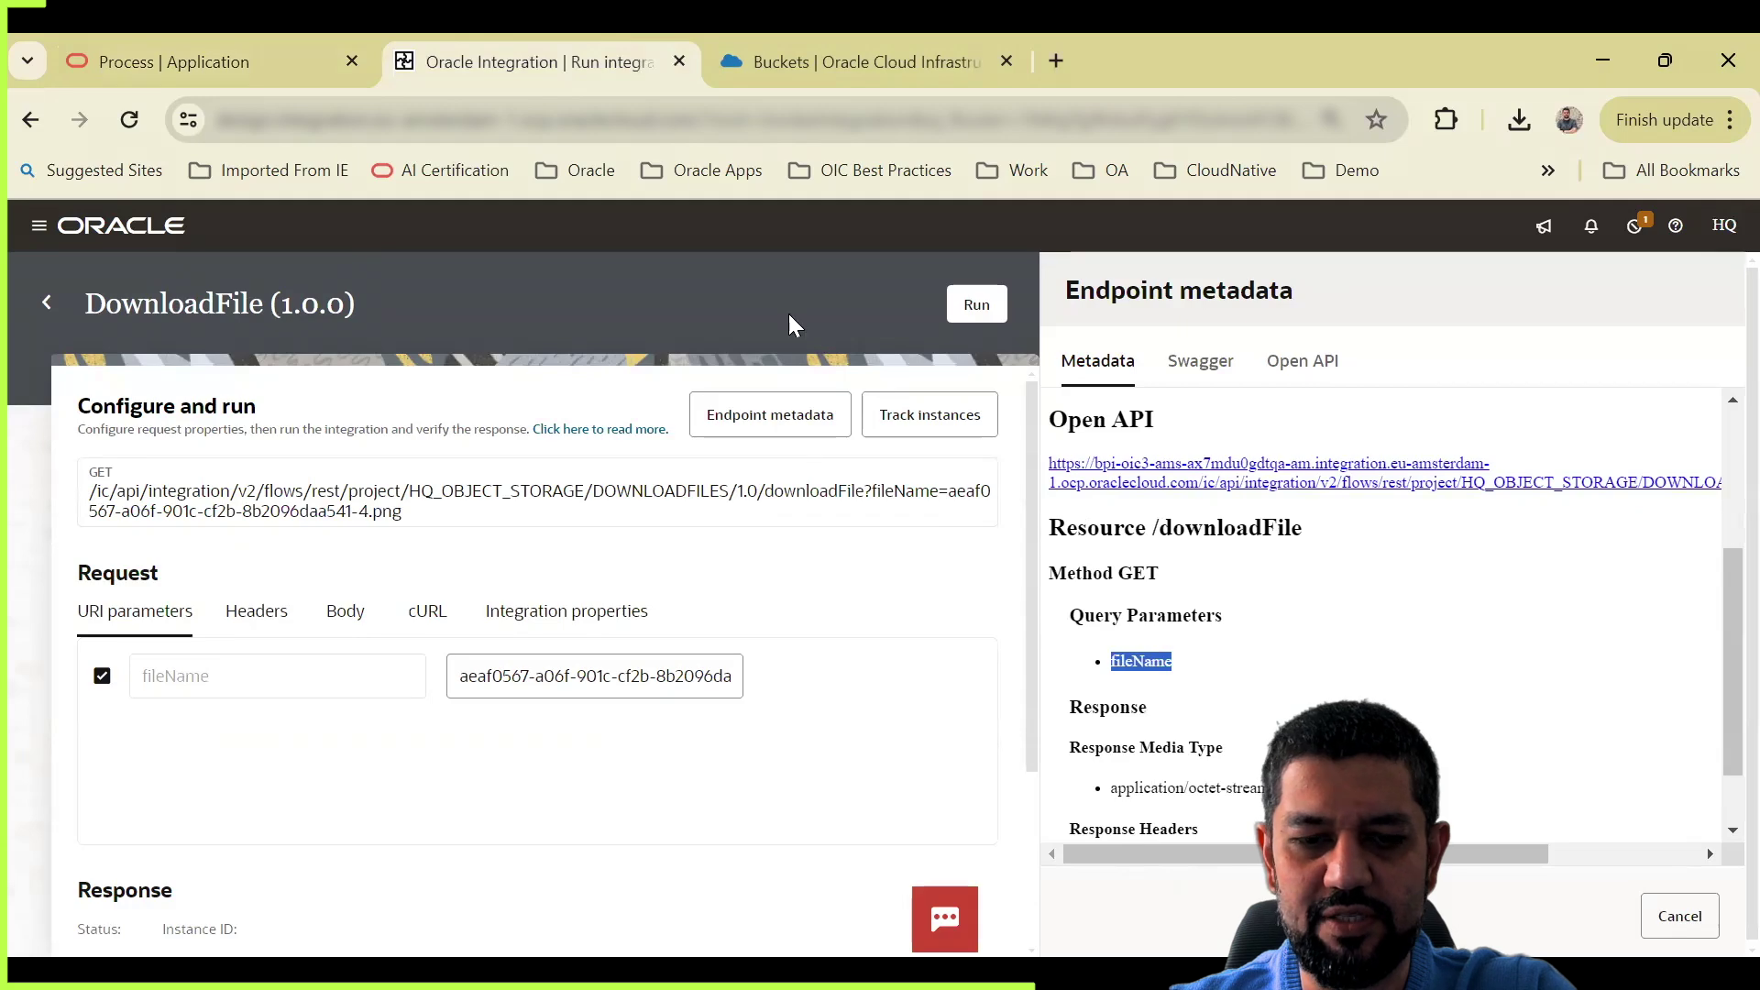
Step: Return to the Process application, create a sample-based type named downloadFileType for the downloadFile response body, and apply the operation
click(242, 37)
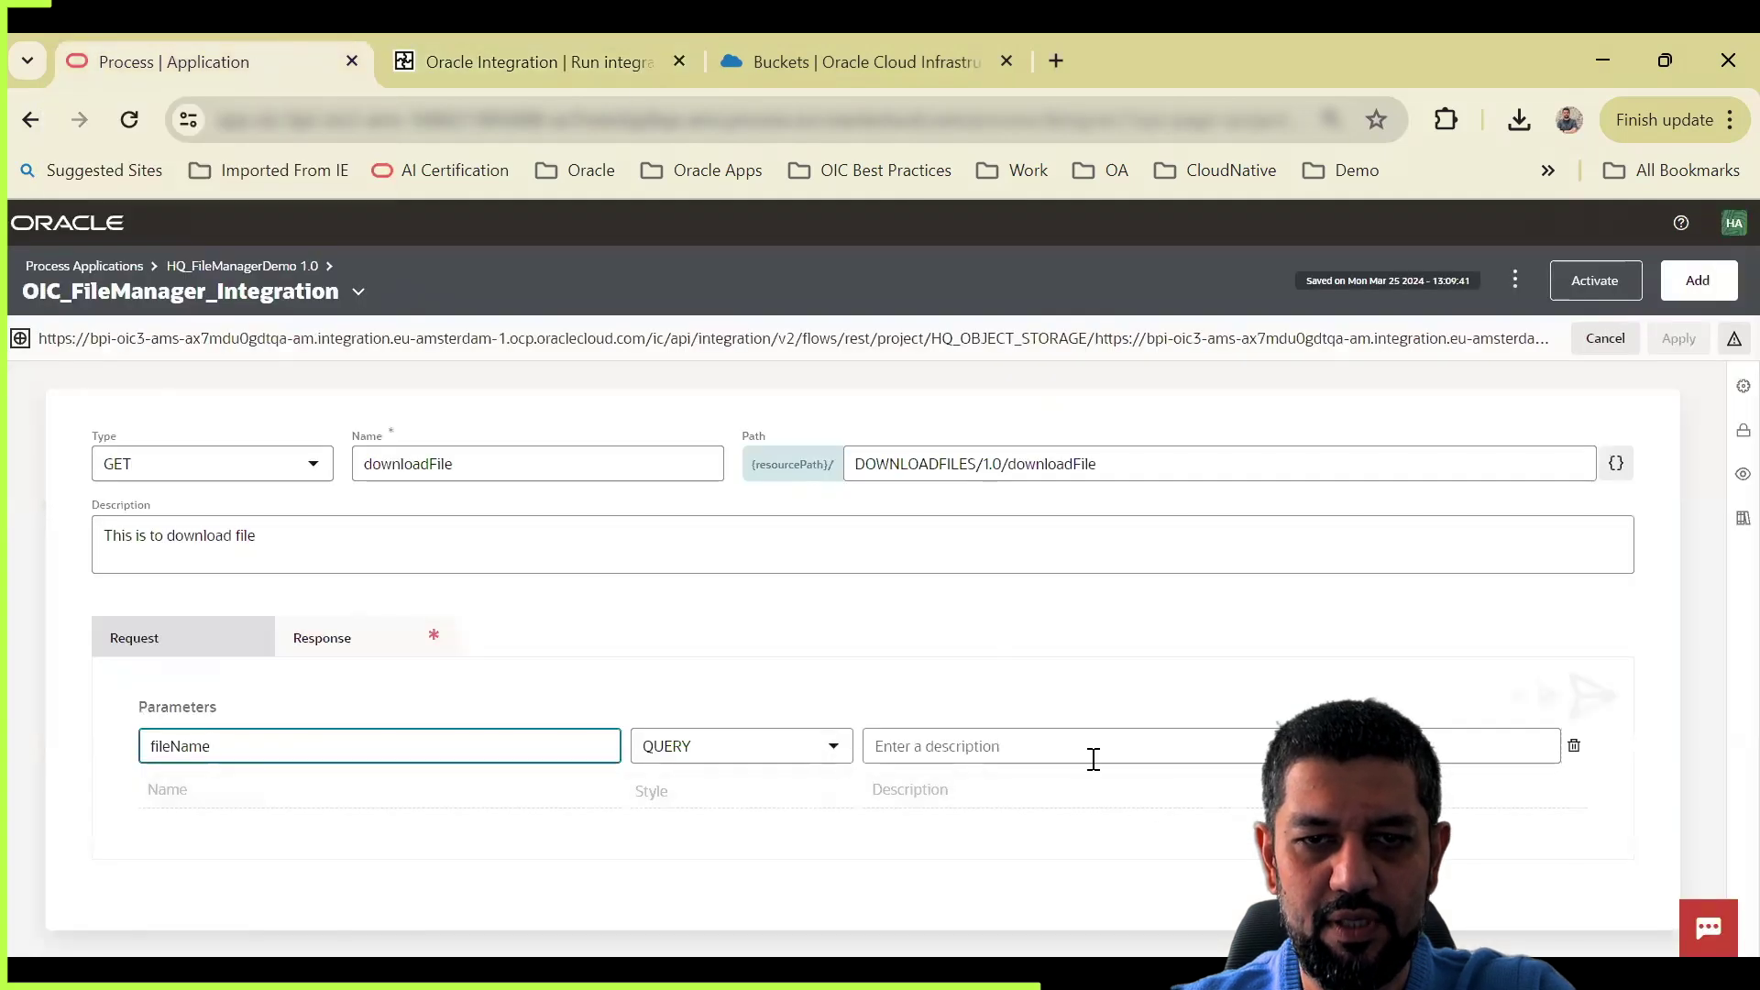
click(359, 640)
click(715, 780)
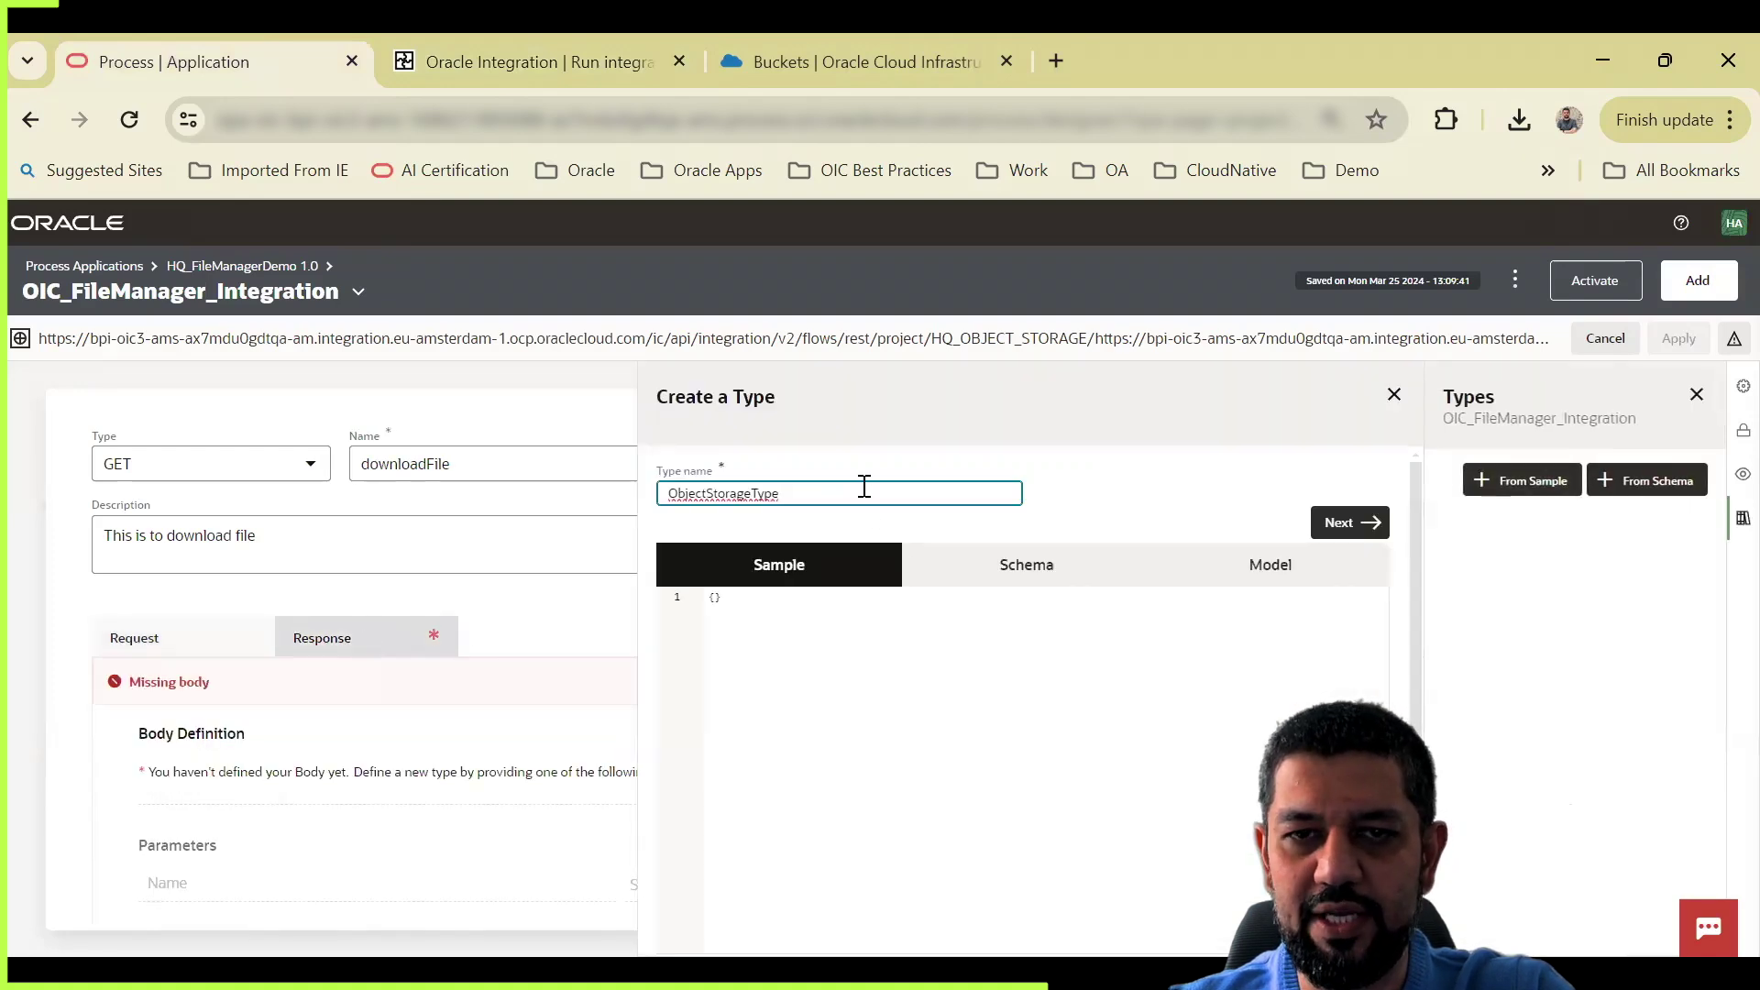
click(861, 486)
key(ctrl+a)
text(downloadF)
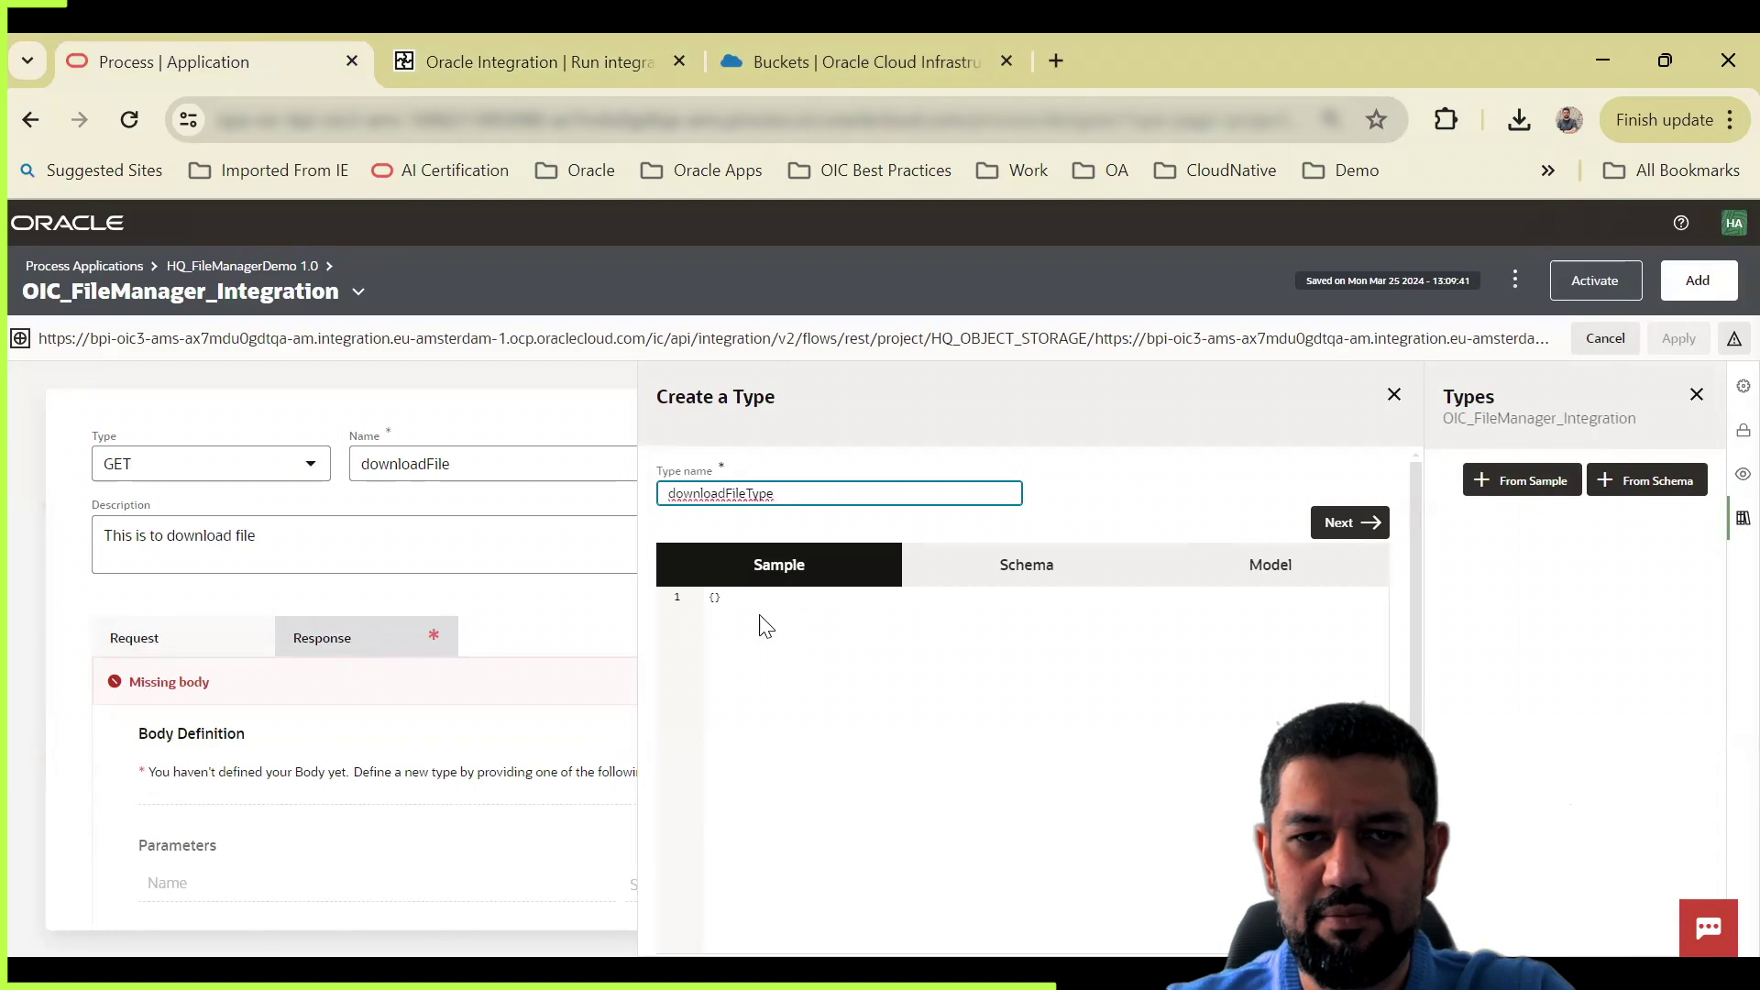
click(1099, 602)
click(1365, 523)
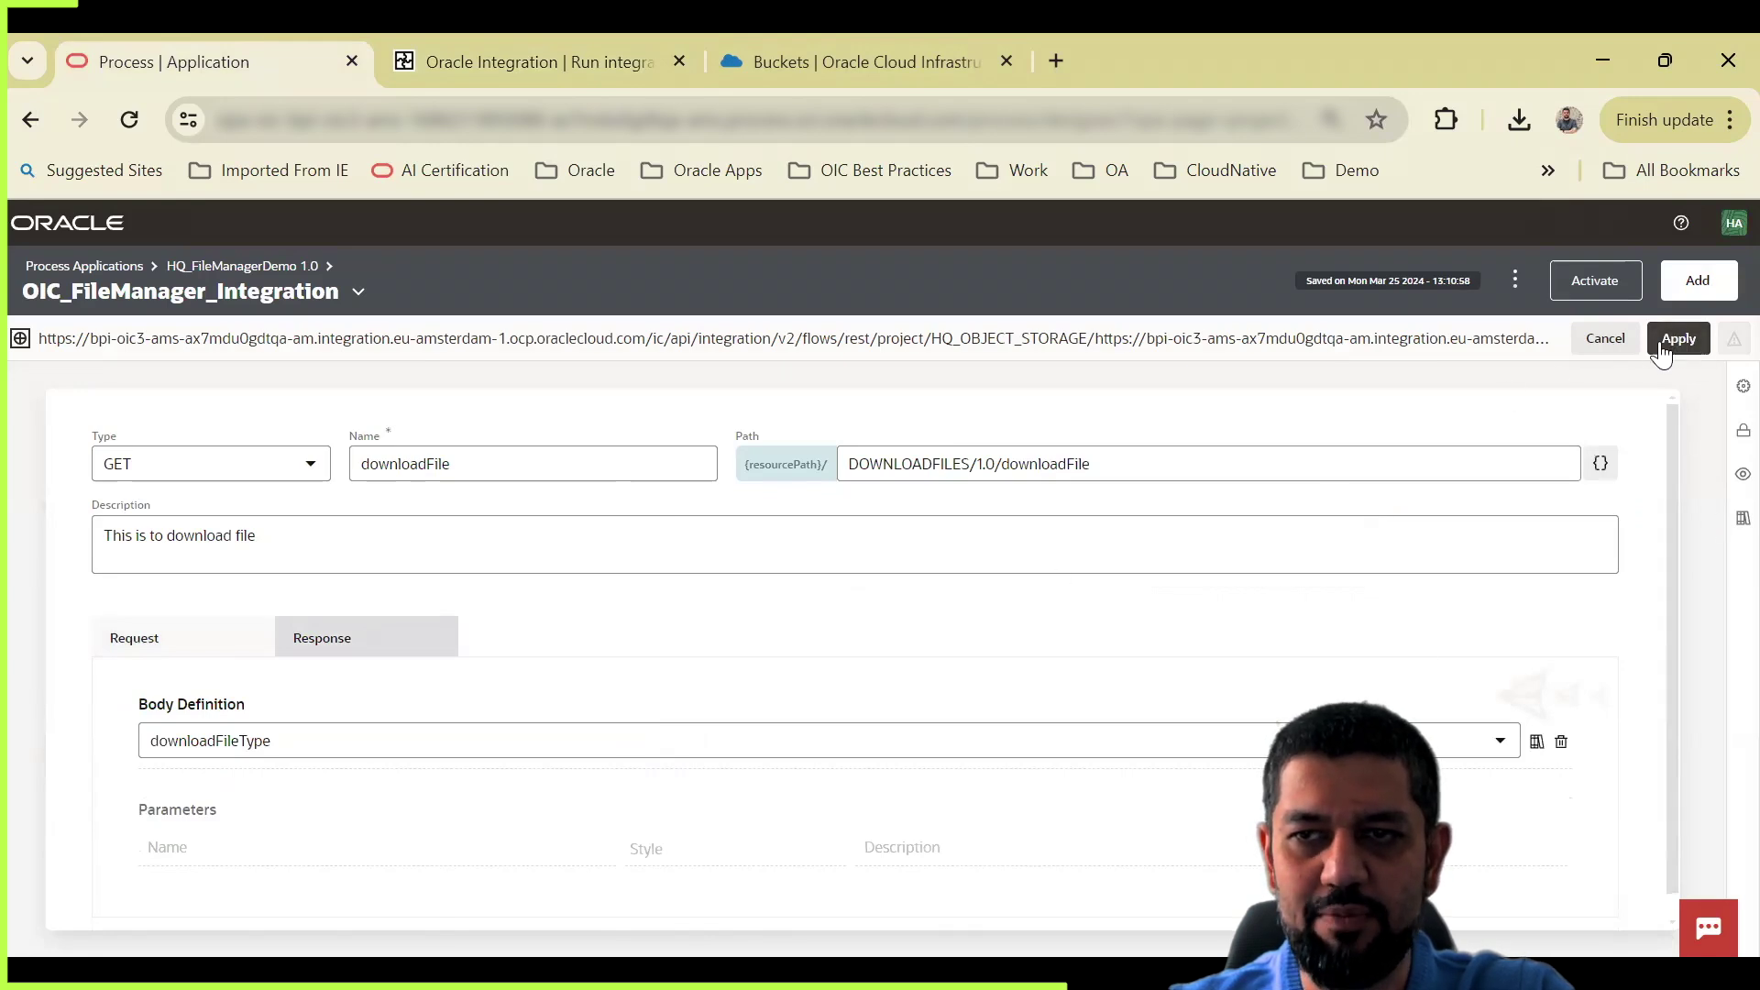
click(1662, 348)
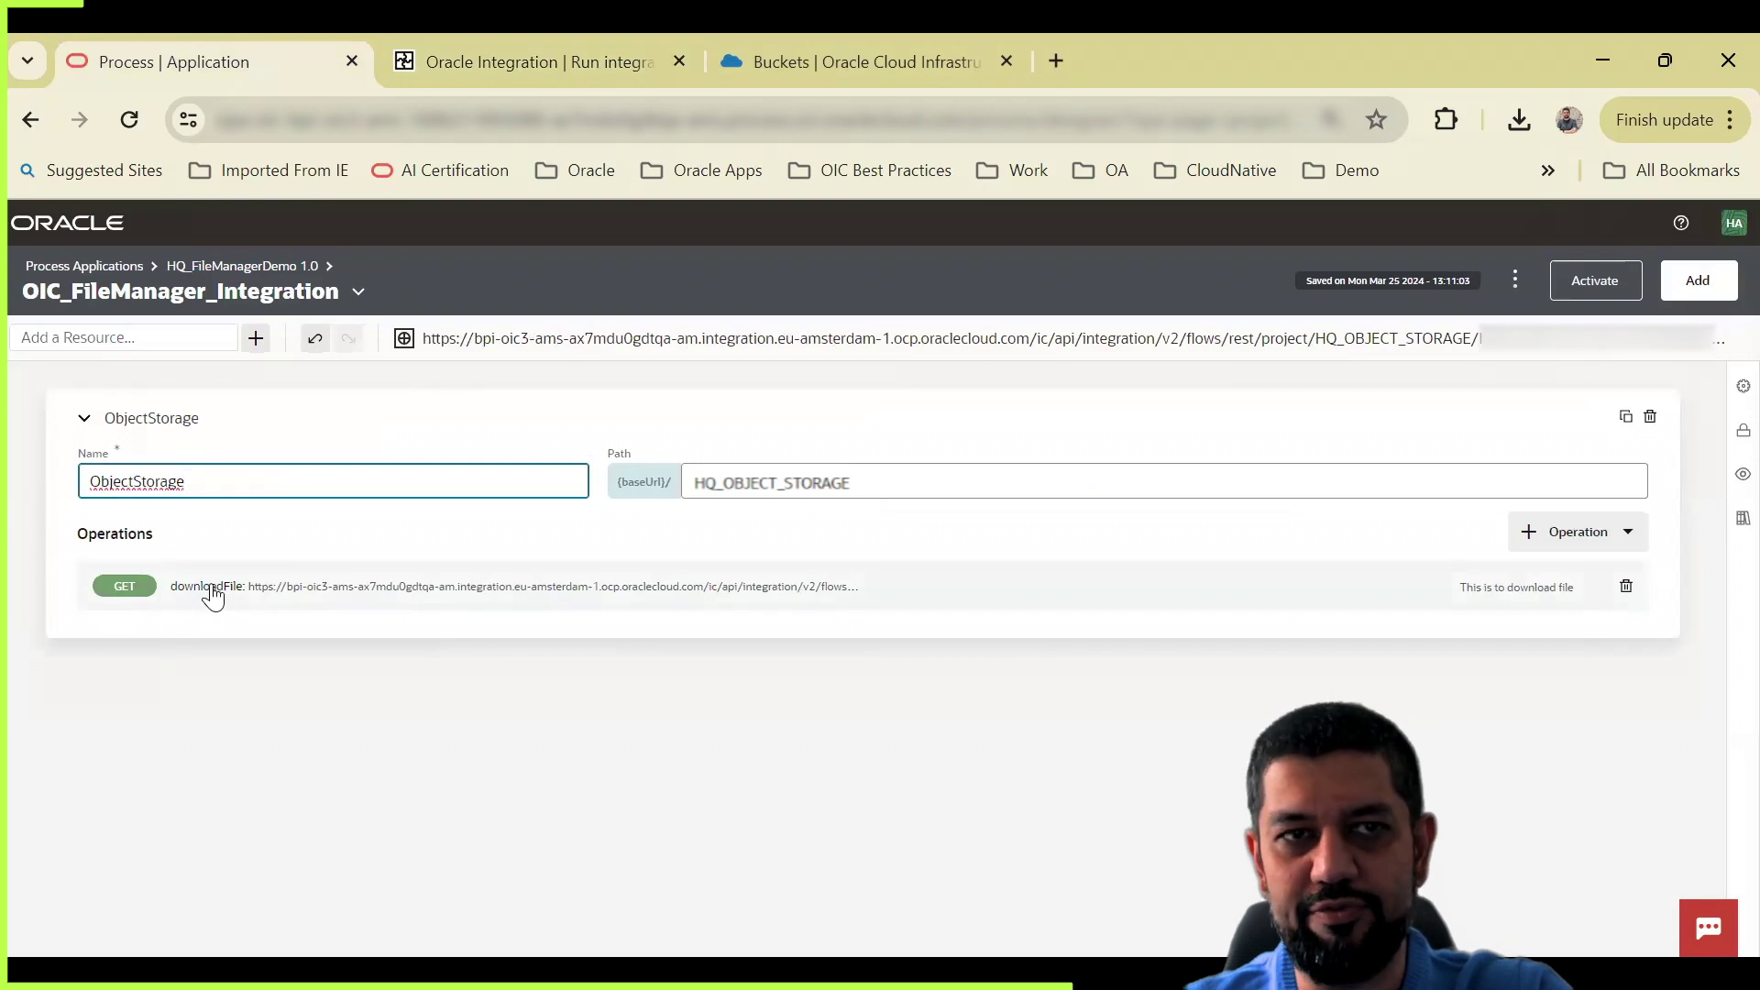
Step: Add a second GET operation to the ObjectStorage resource and name it listFiles
click(1573, 536)
click(1572, 536)
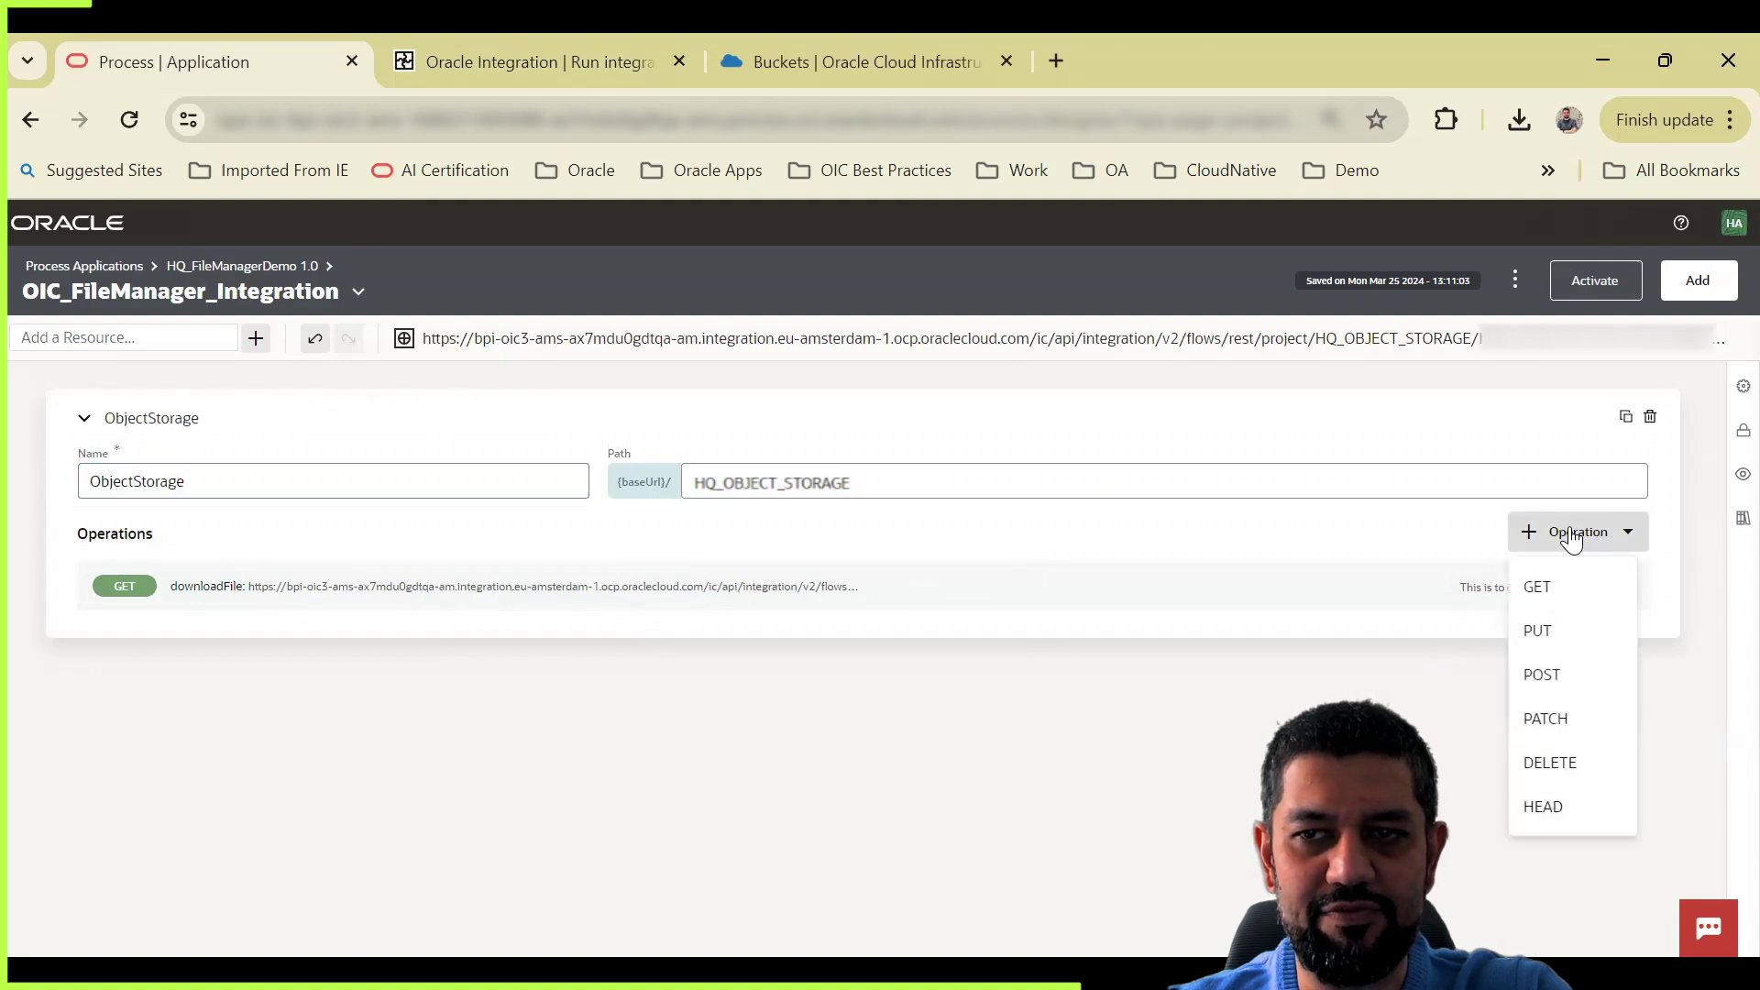
click(1552, 598)
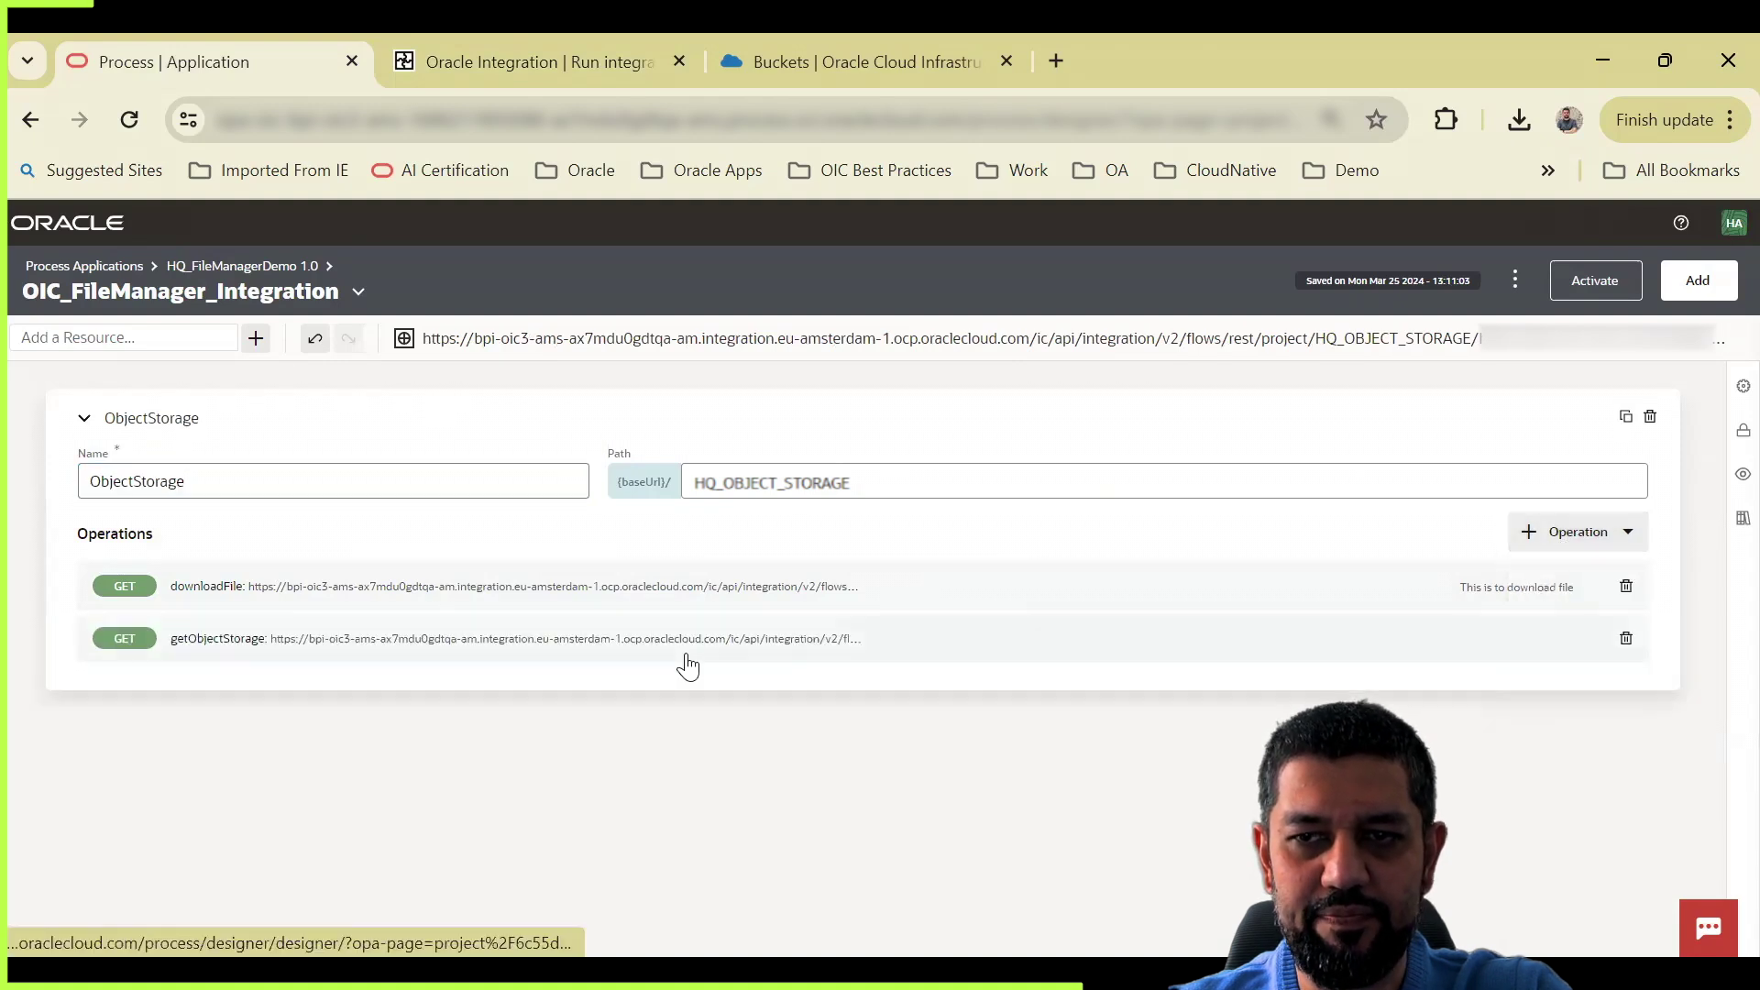
click(210, 641)
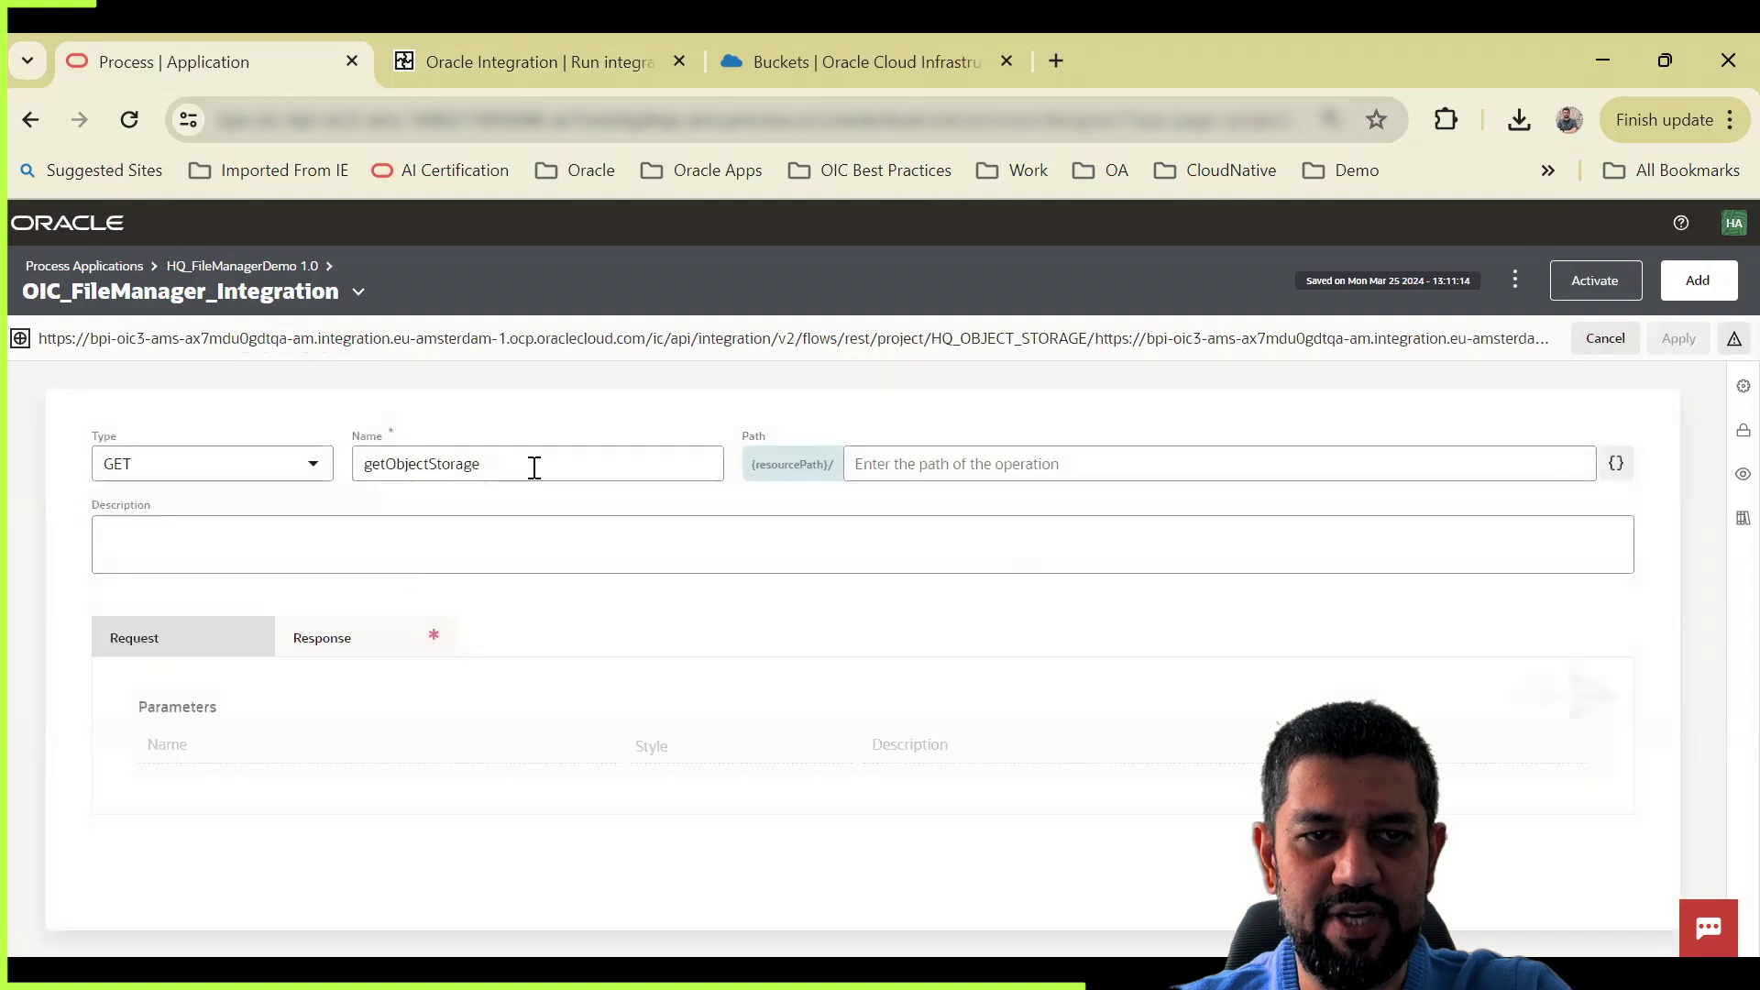
double_click(541, 451)
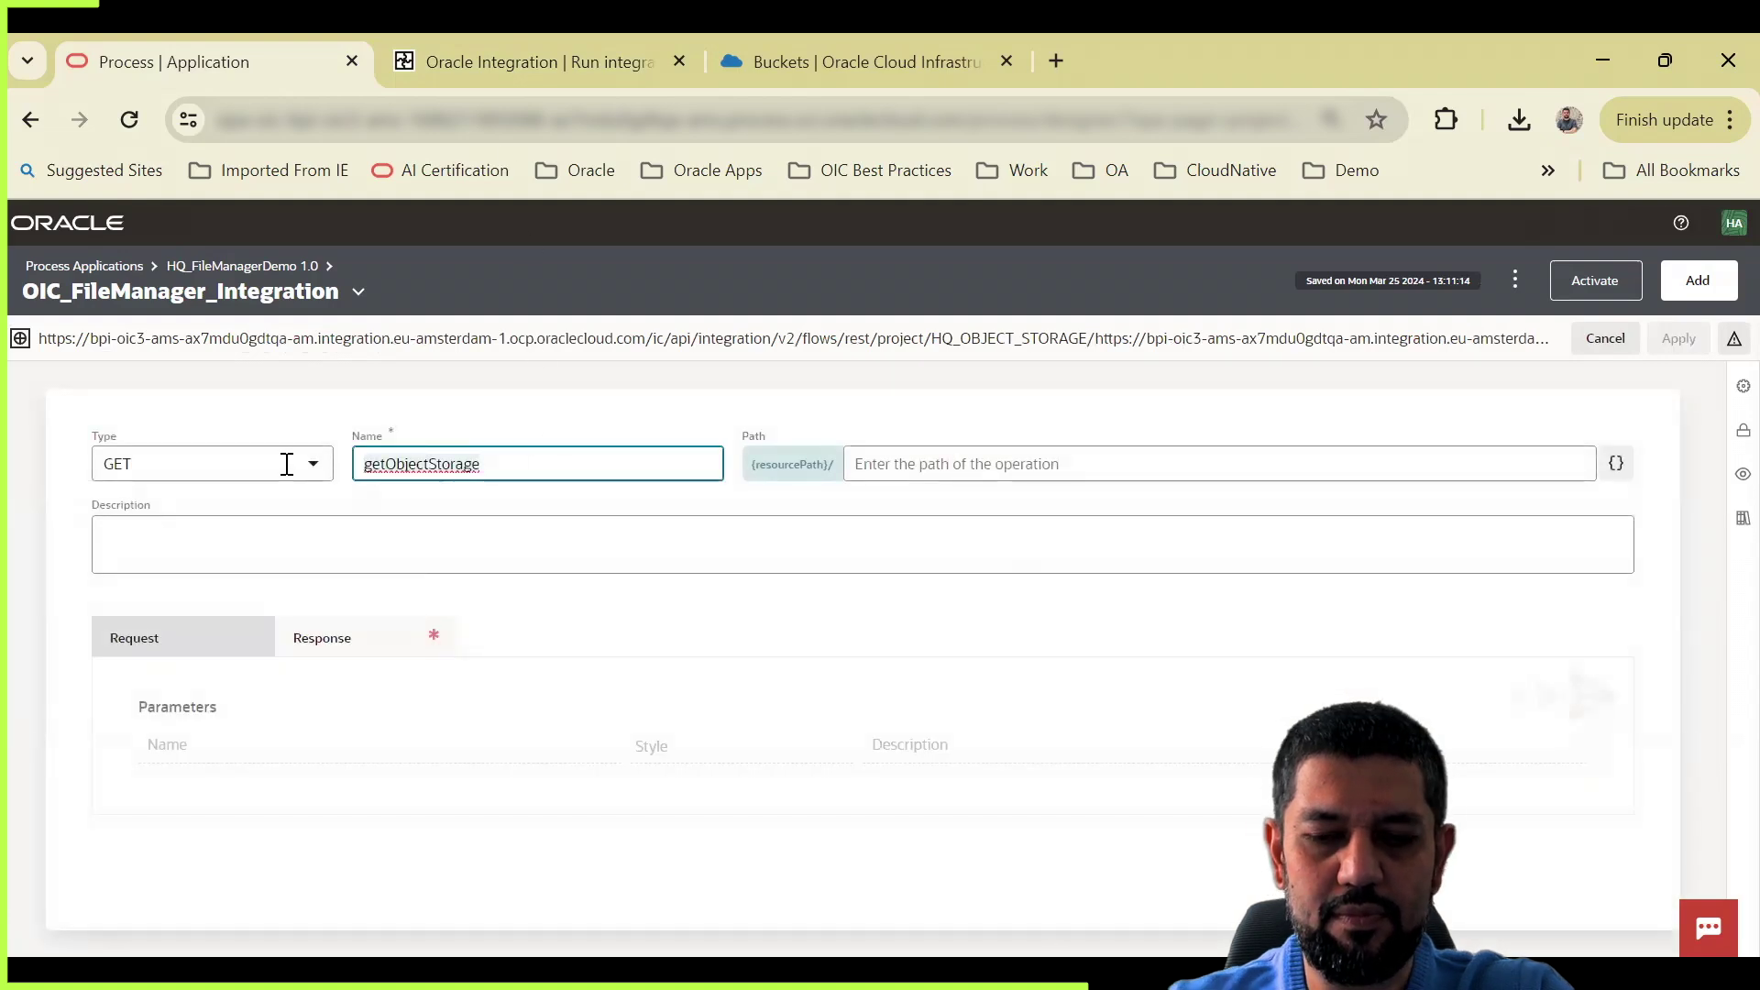
text(listFiles)
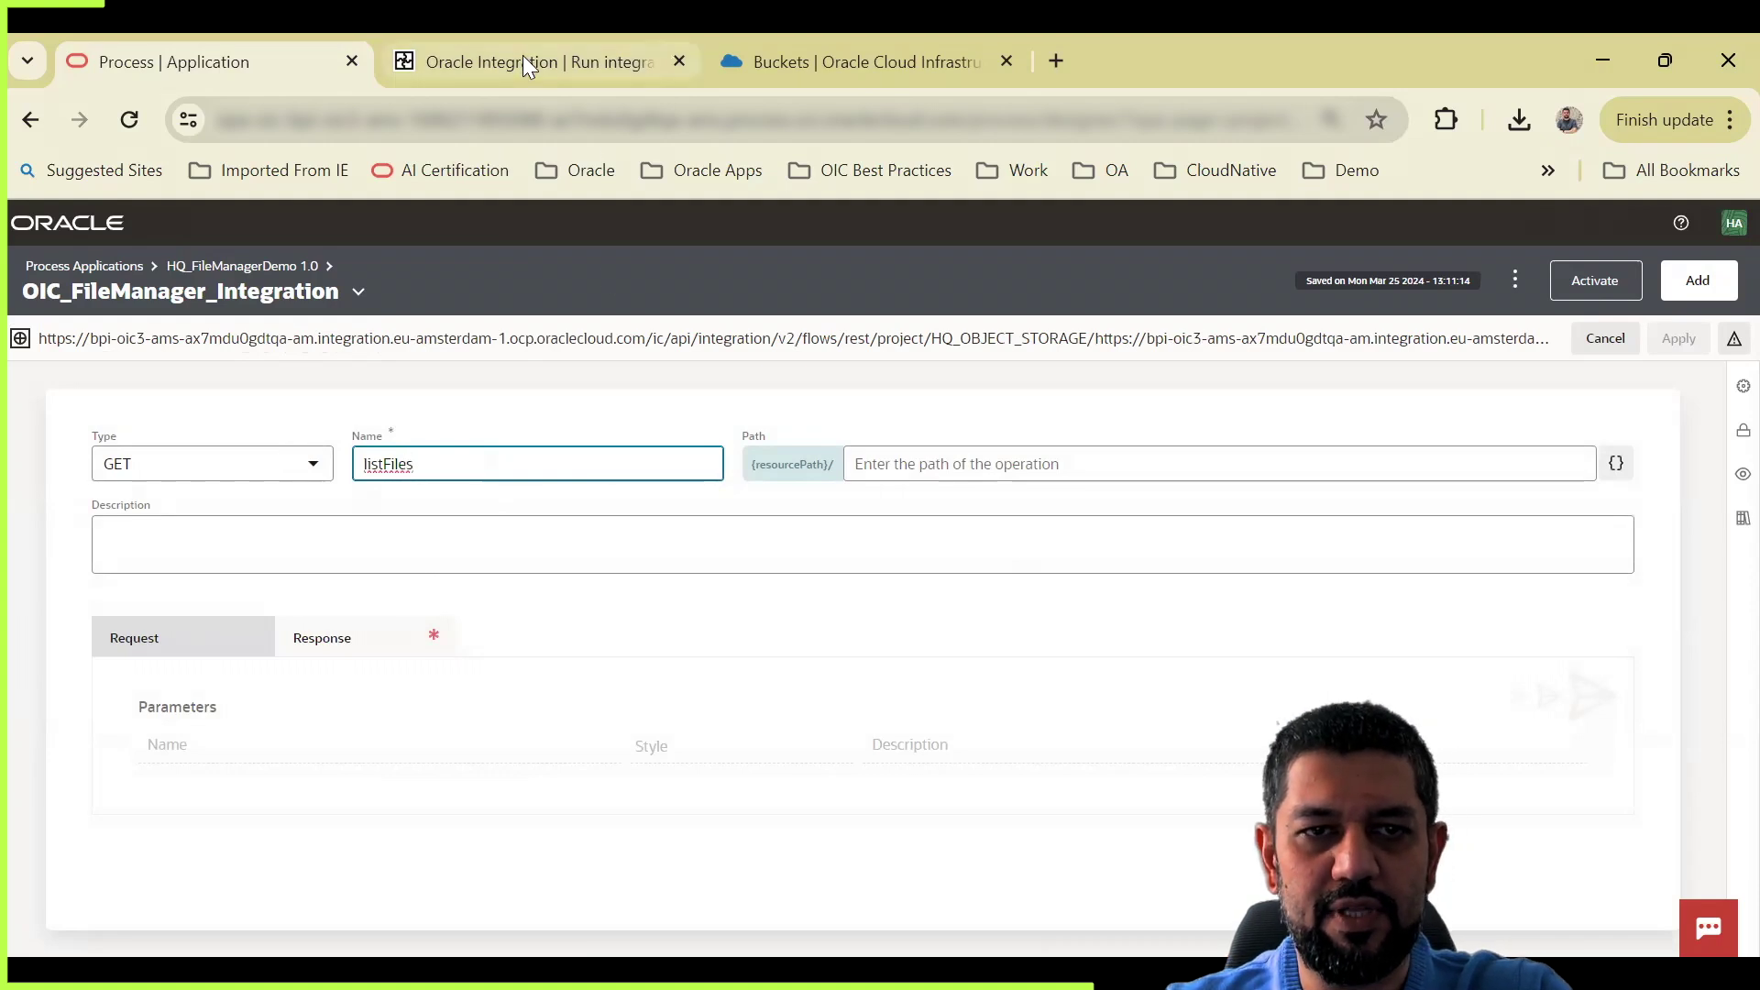
Step: Switch to Oracle Integration, open the ListFiles integration and examine its REST trigger's resource configuration and request parameters
click(523, 60)
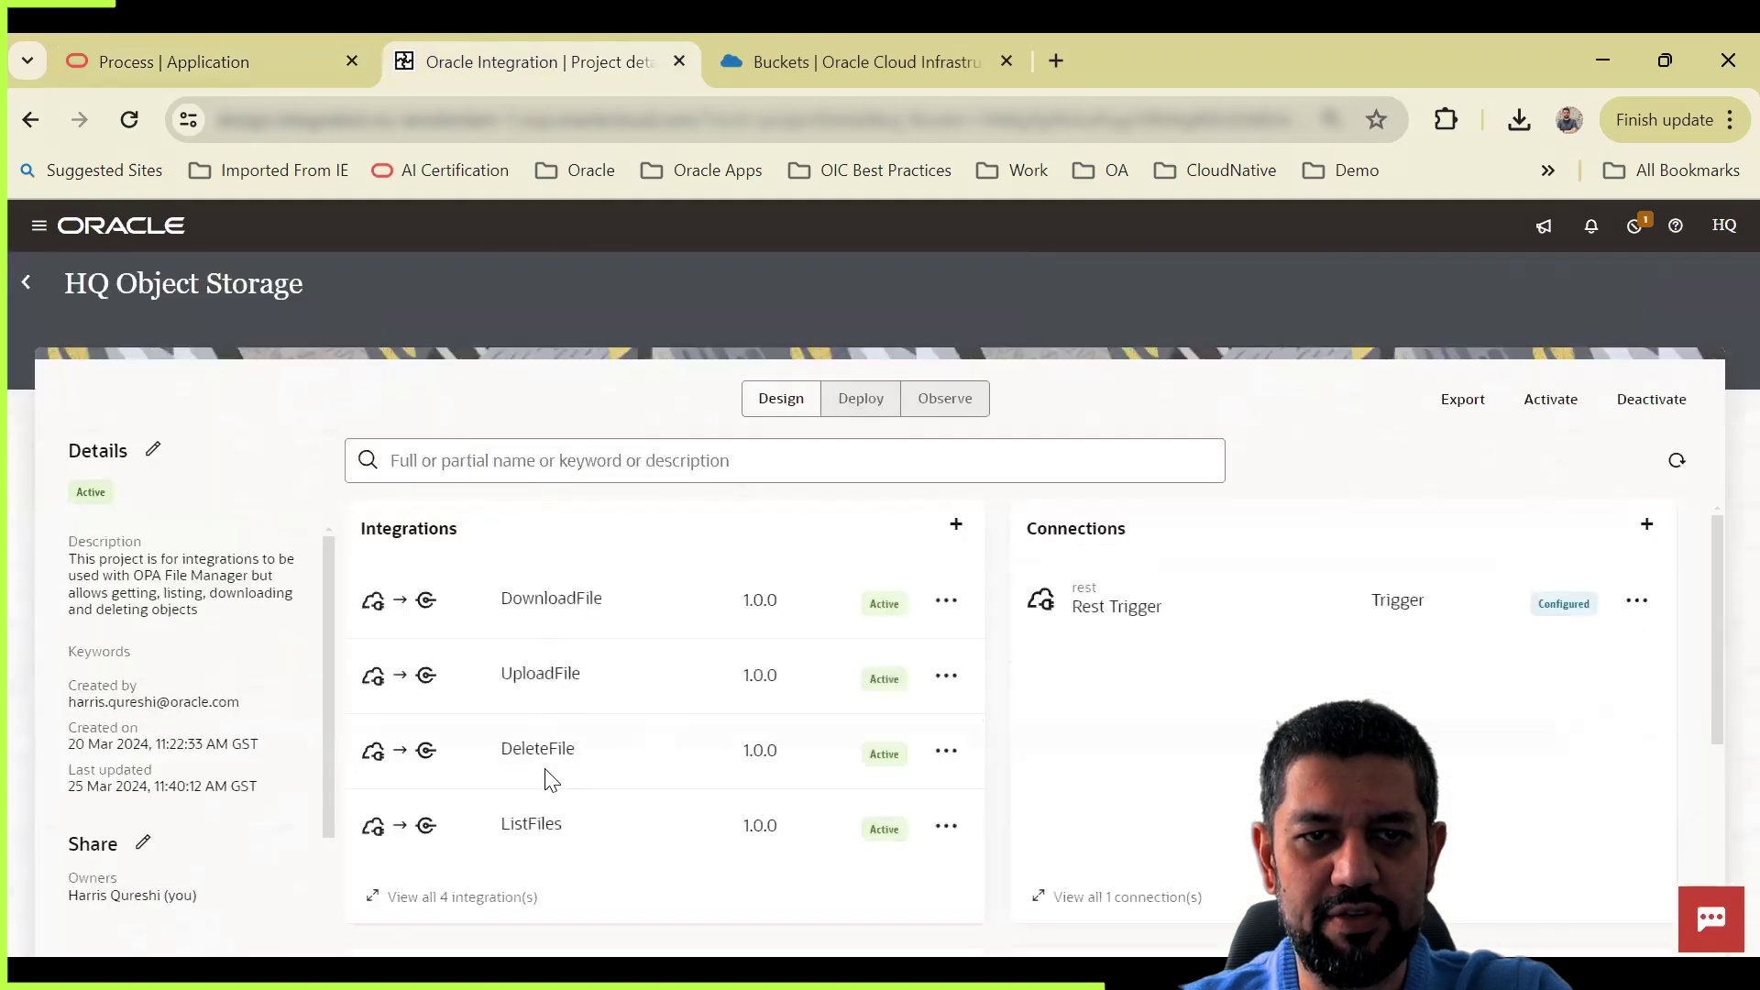
click(533, 826)
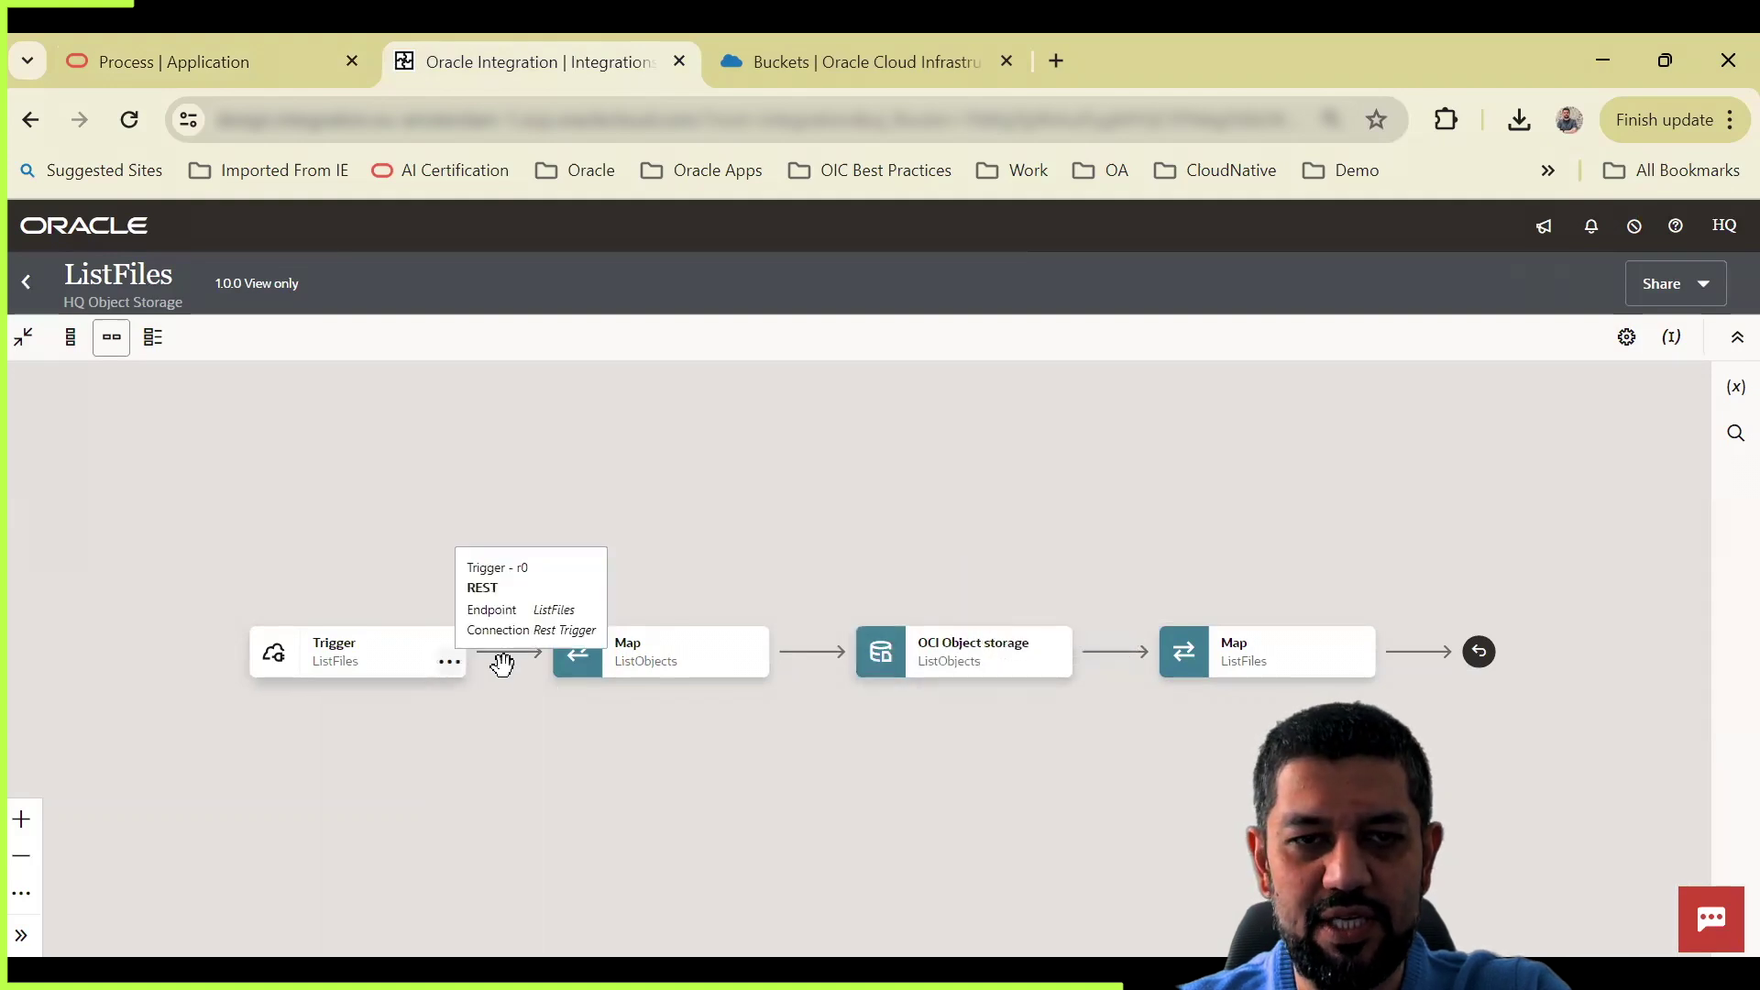
click(452, 662)
click(587, 715)
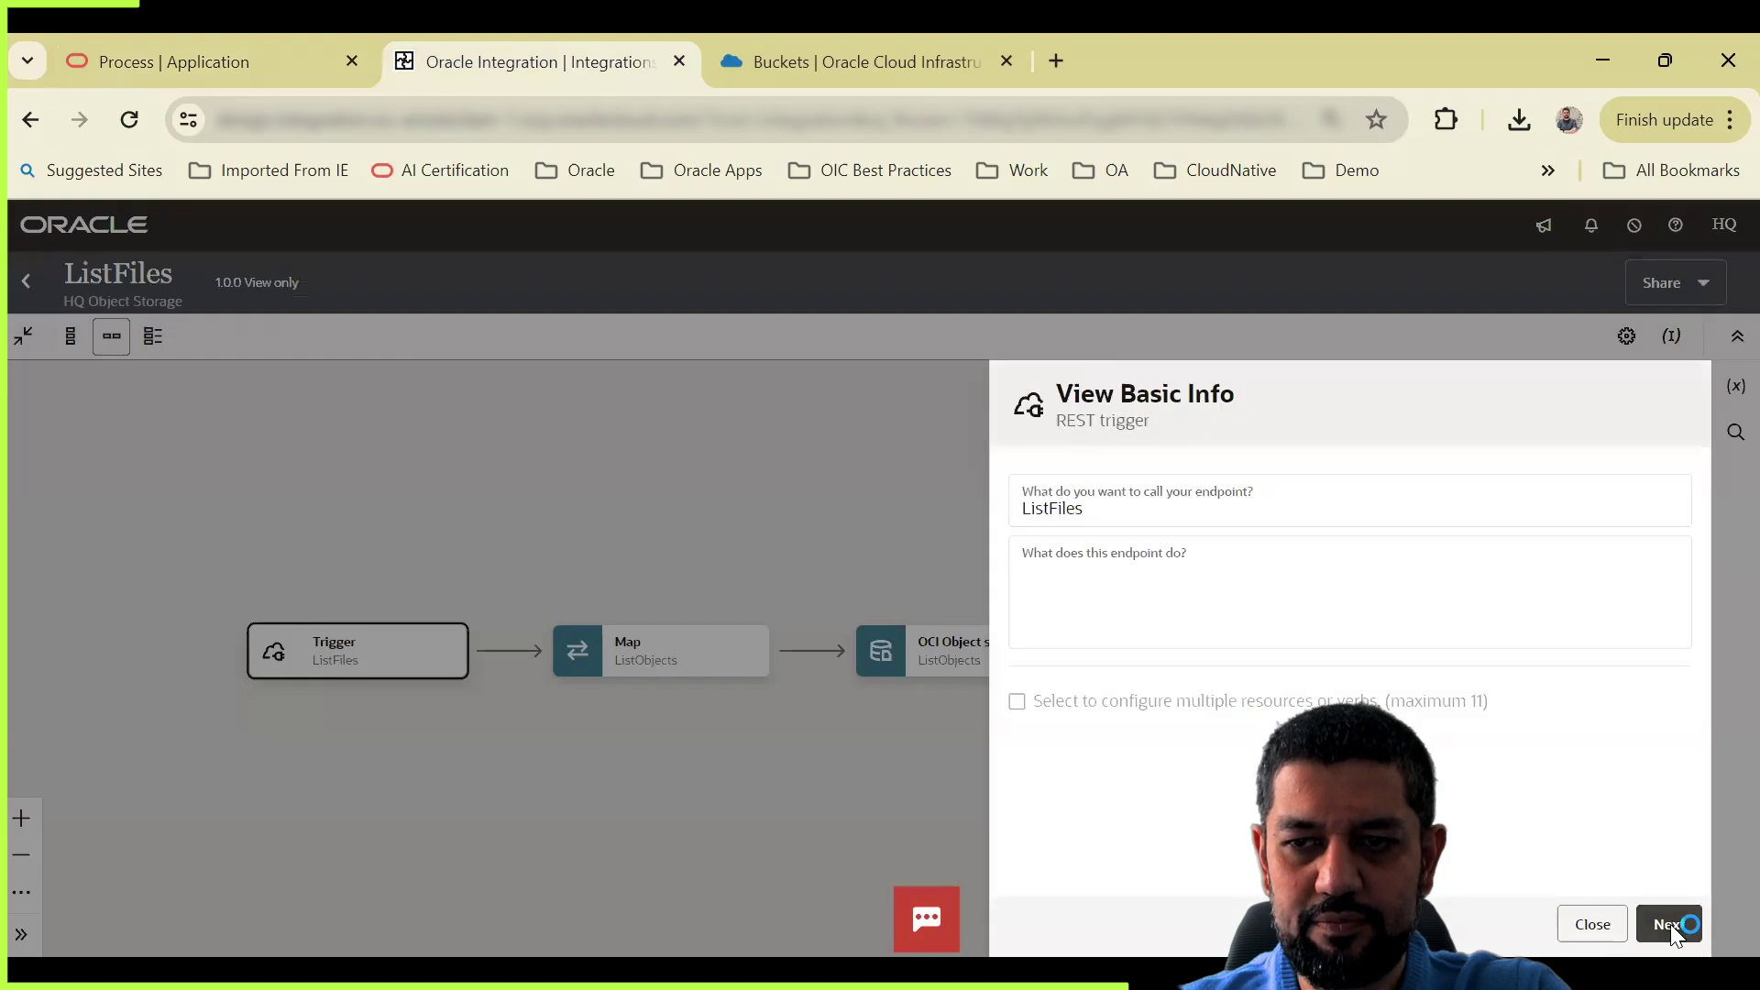
click(1671, 924)
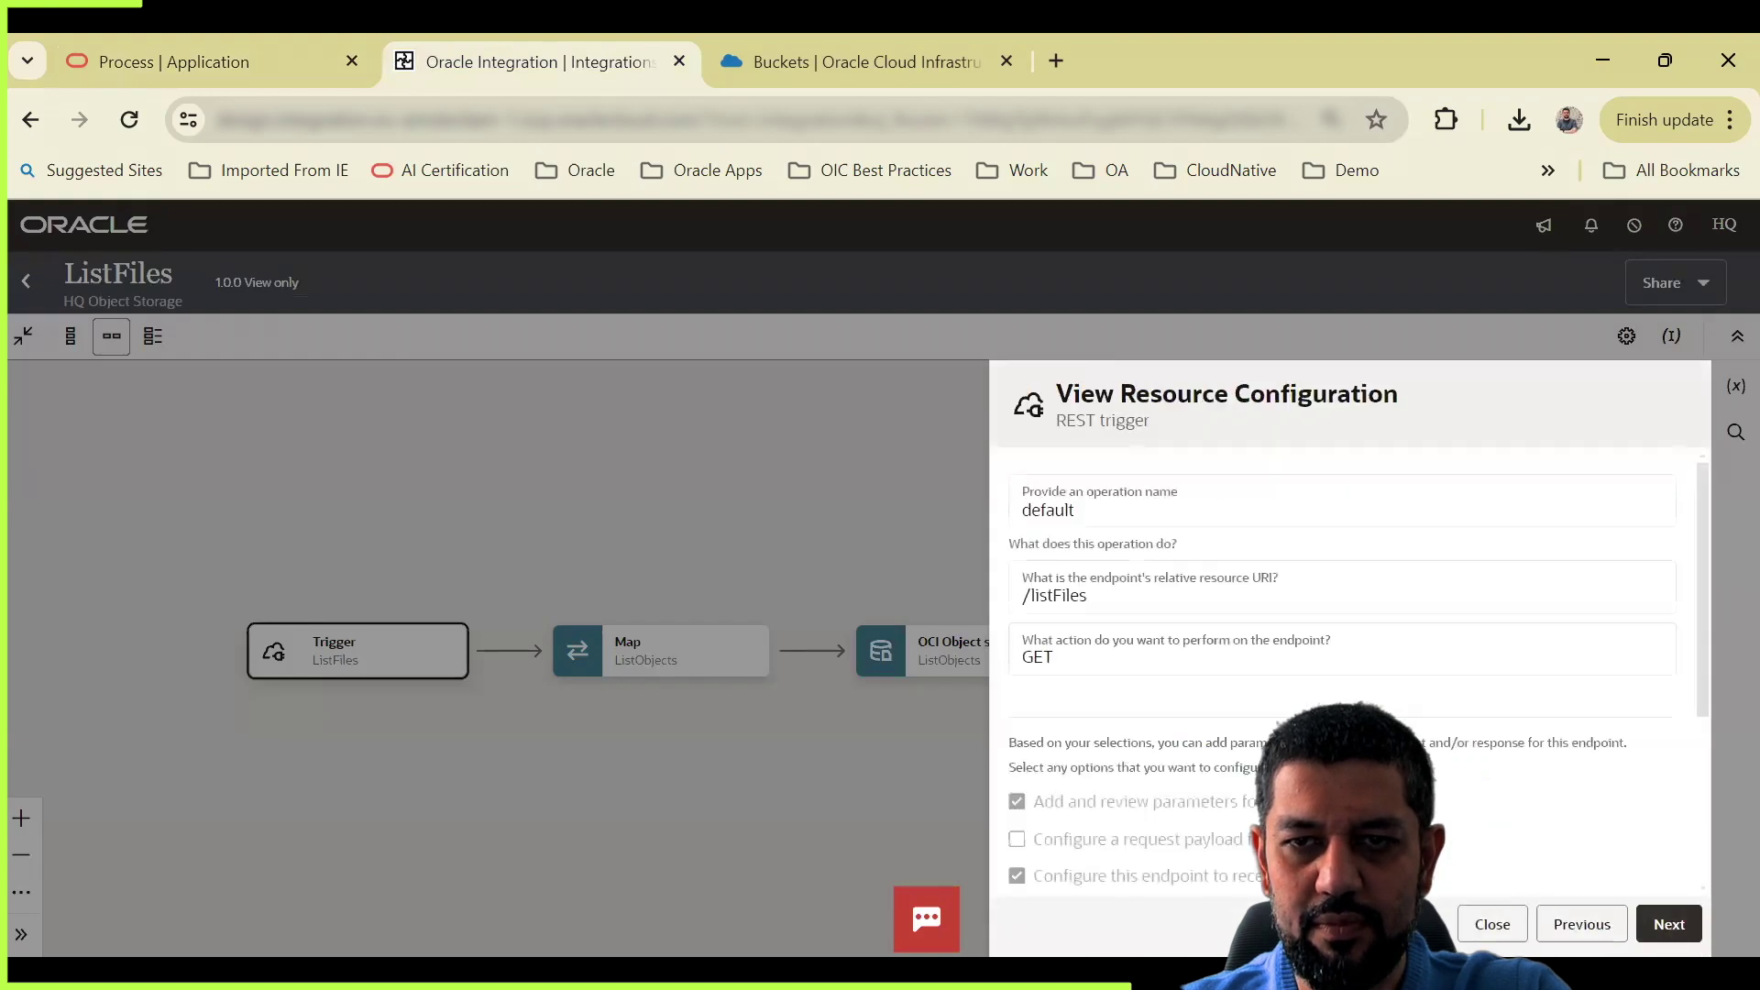
click(1669, 924)
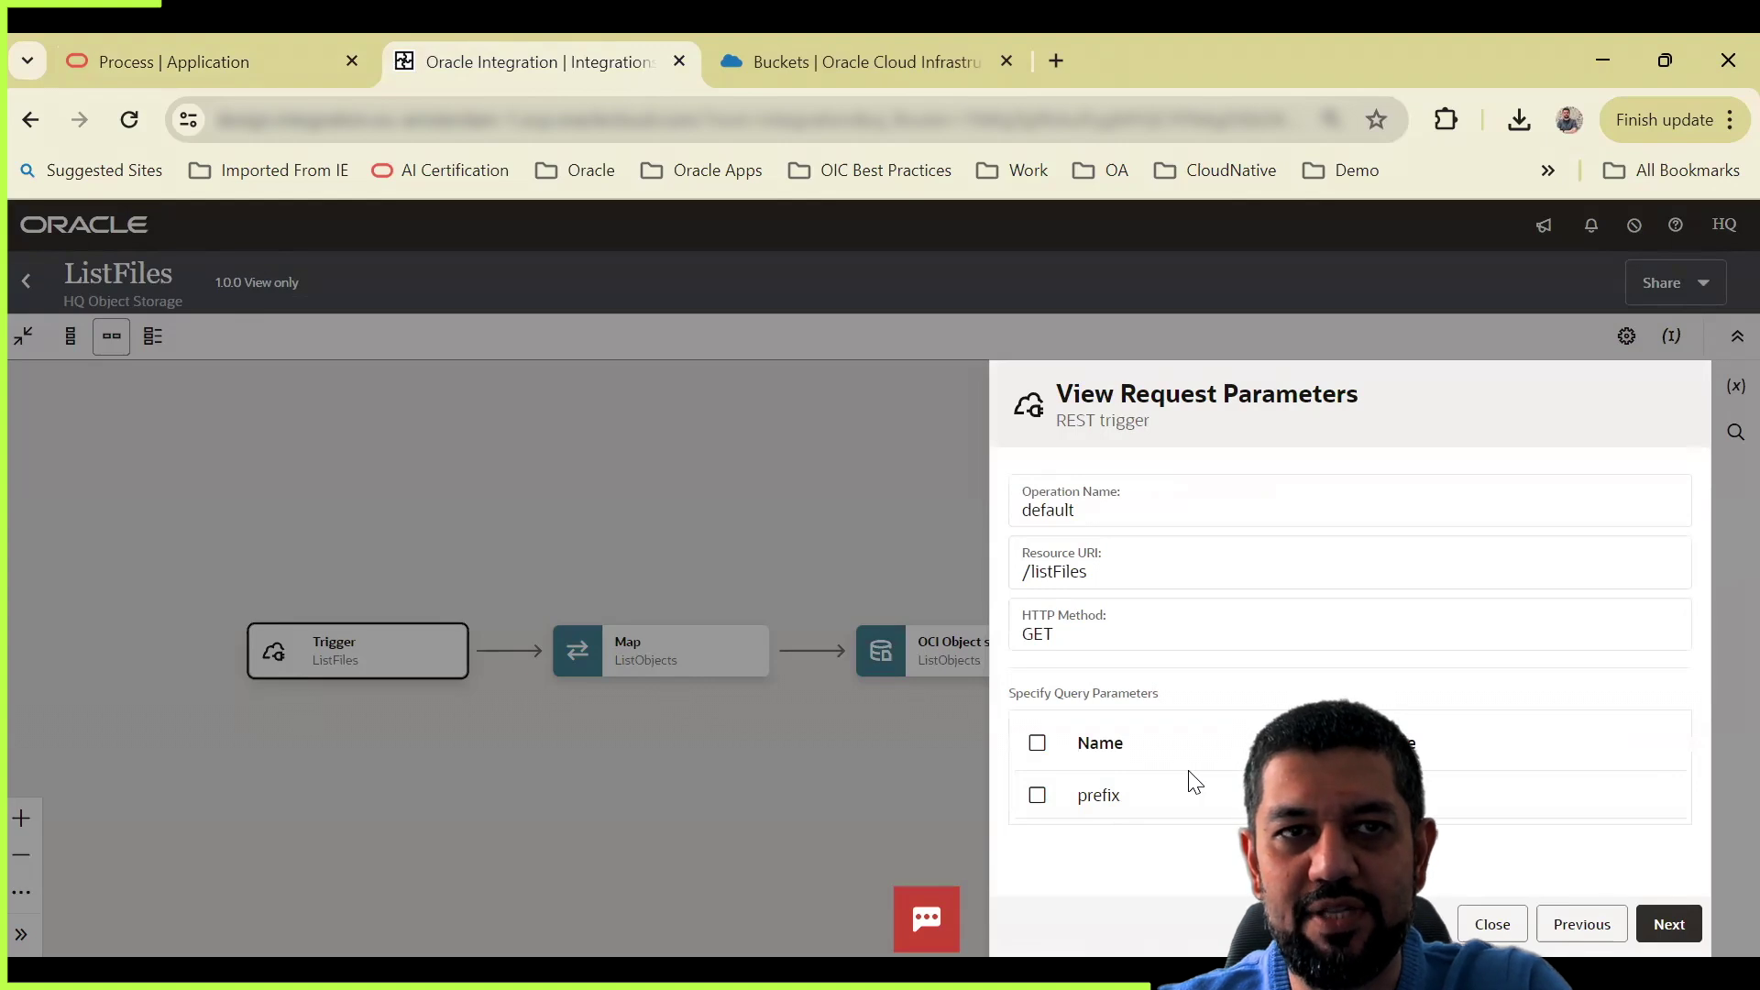
Step: Examine the sample JSON of the ListFiles trigger's response payload and close the trigger configuration
click(1661, 922)
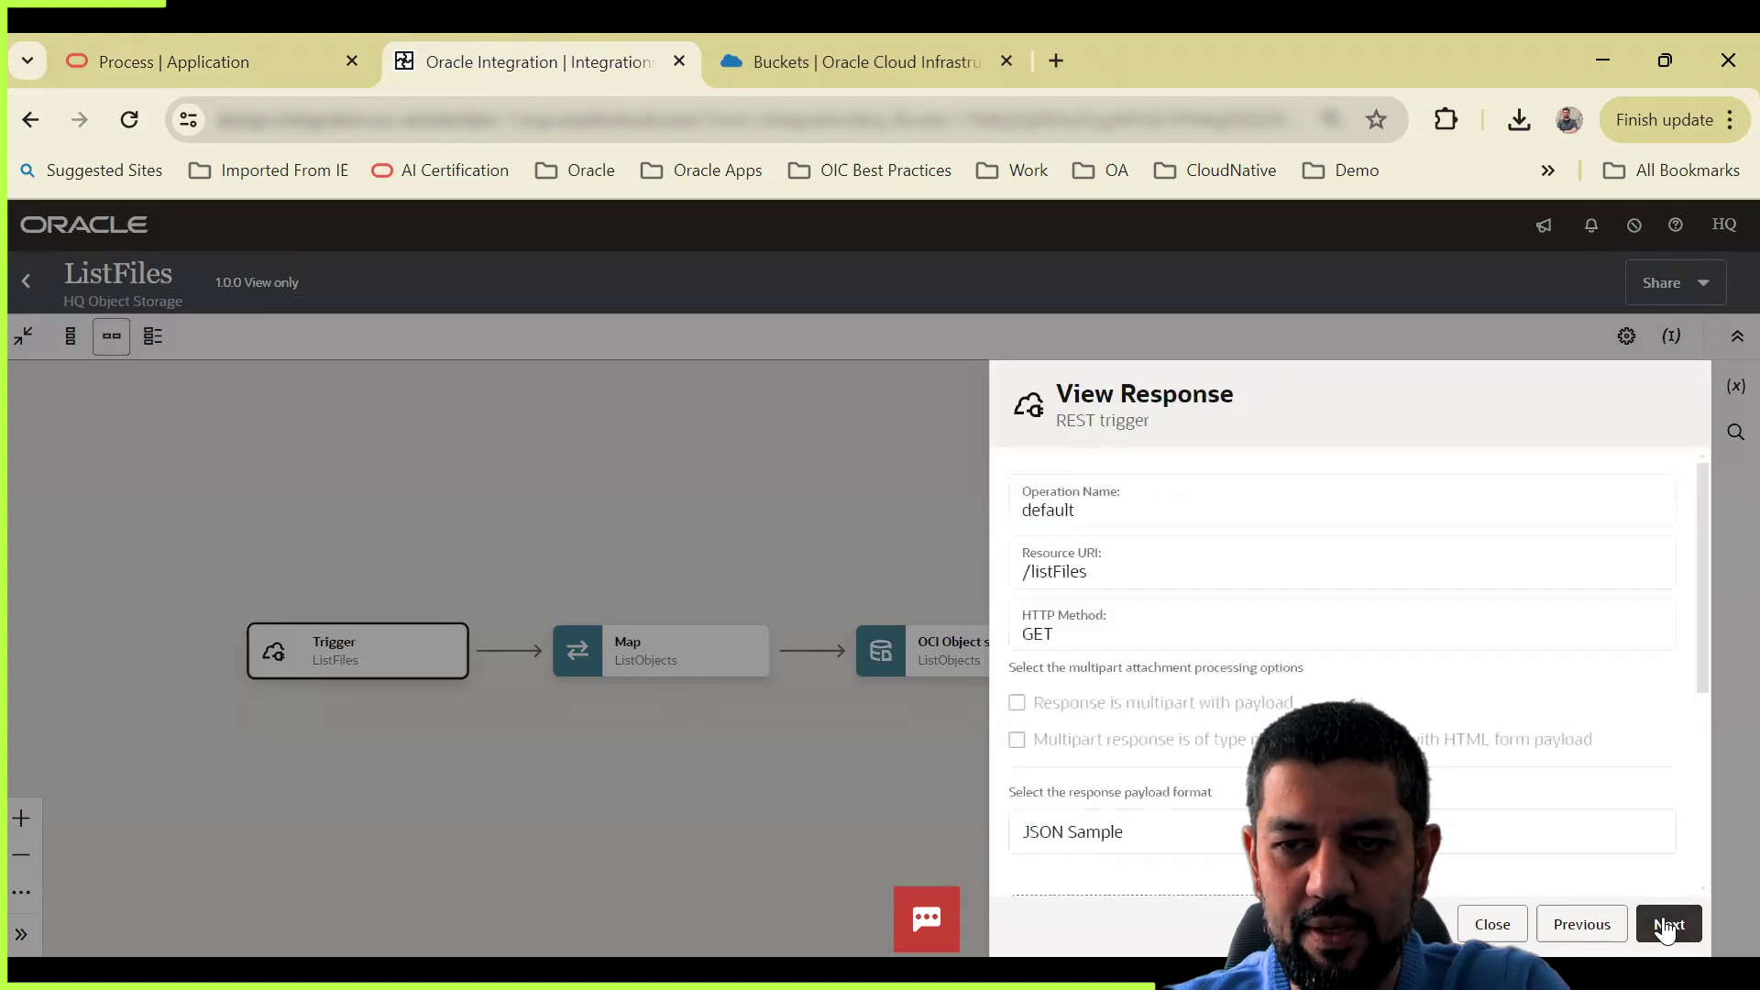
scroll(1130, 795, down, 3)
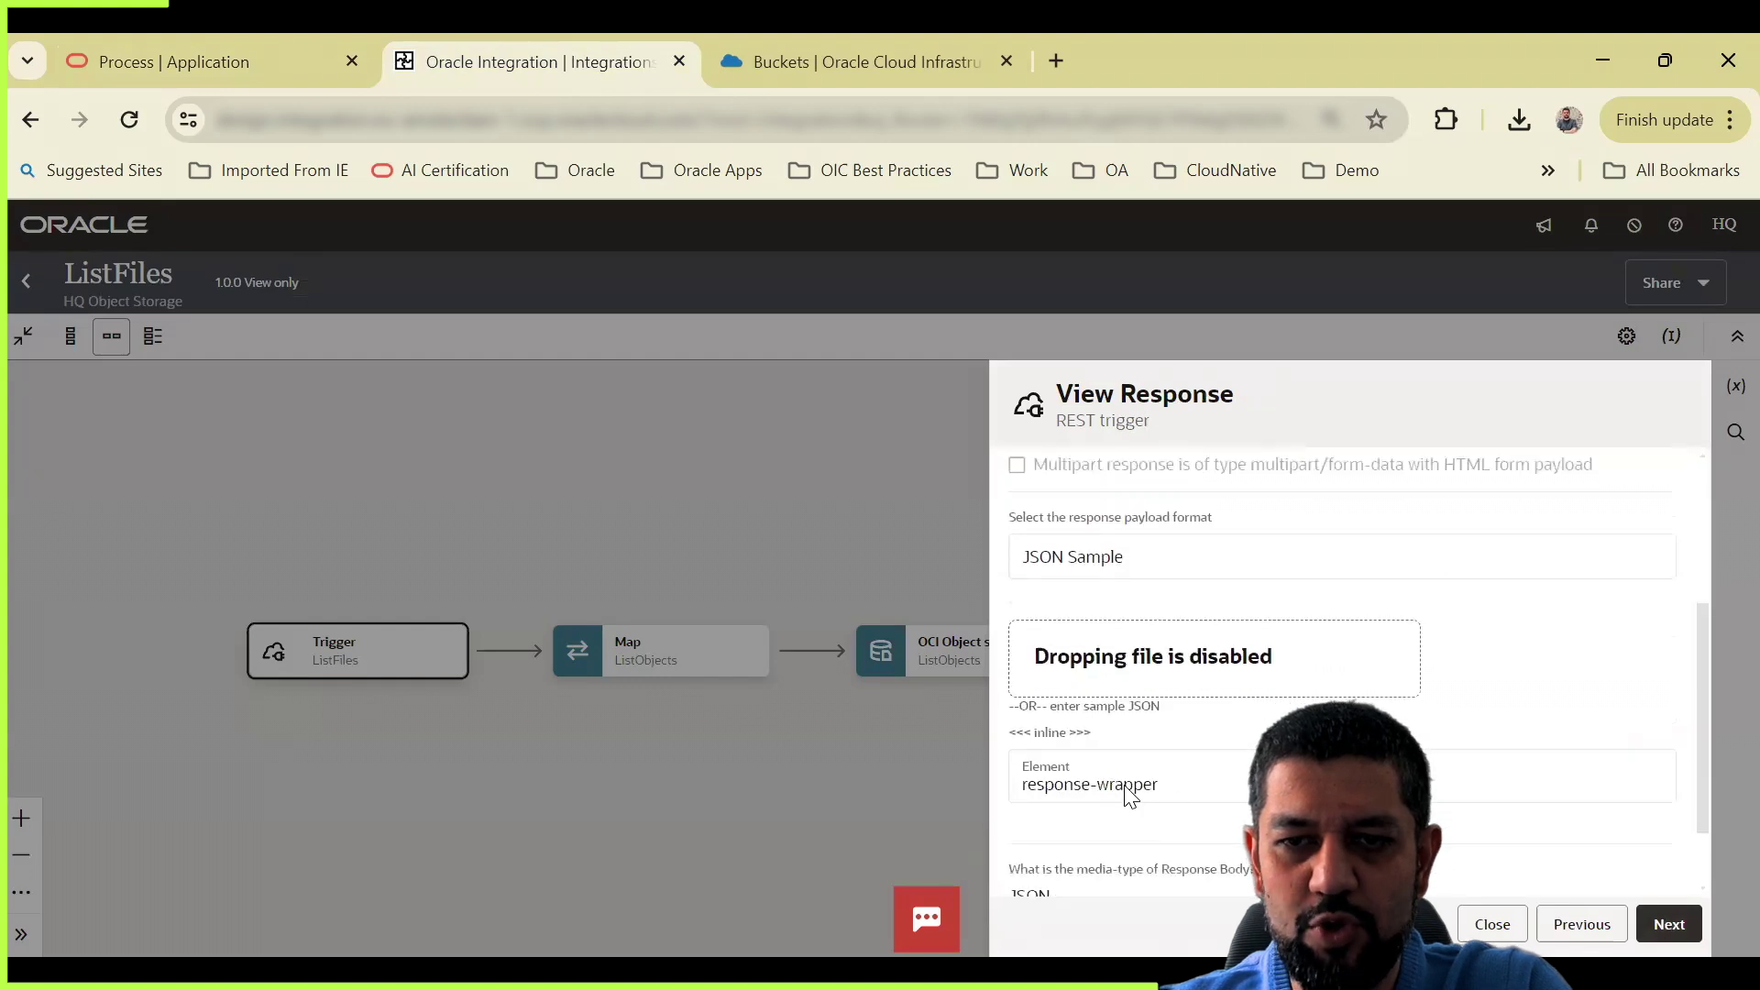
click(1045, 733)
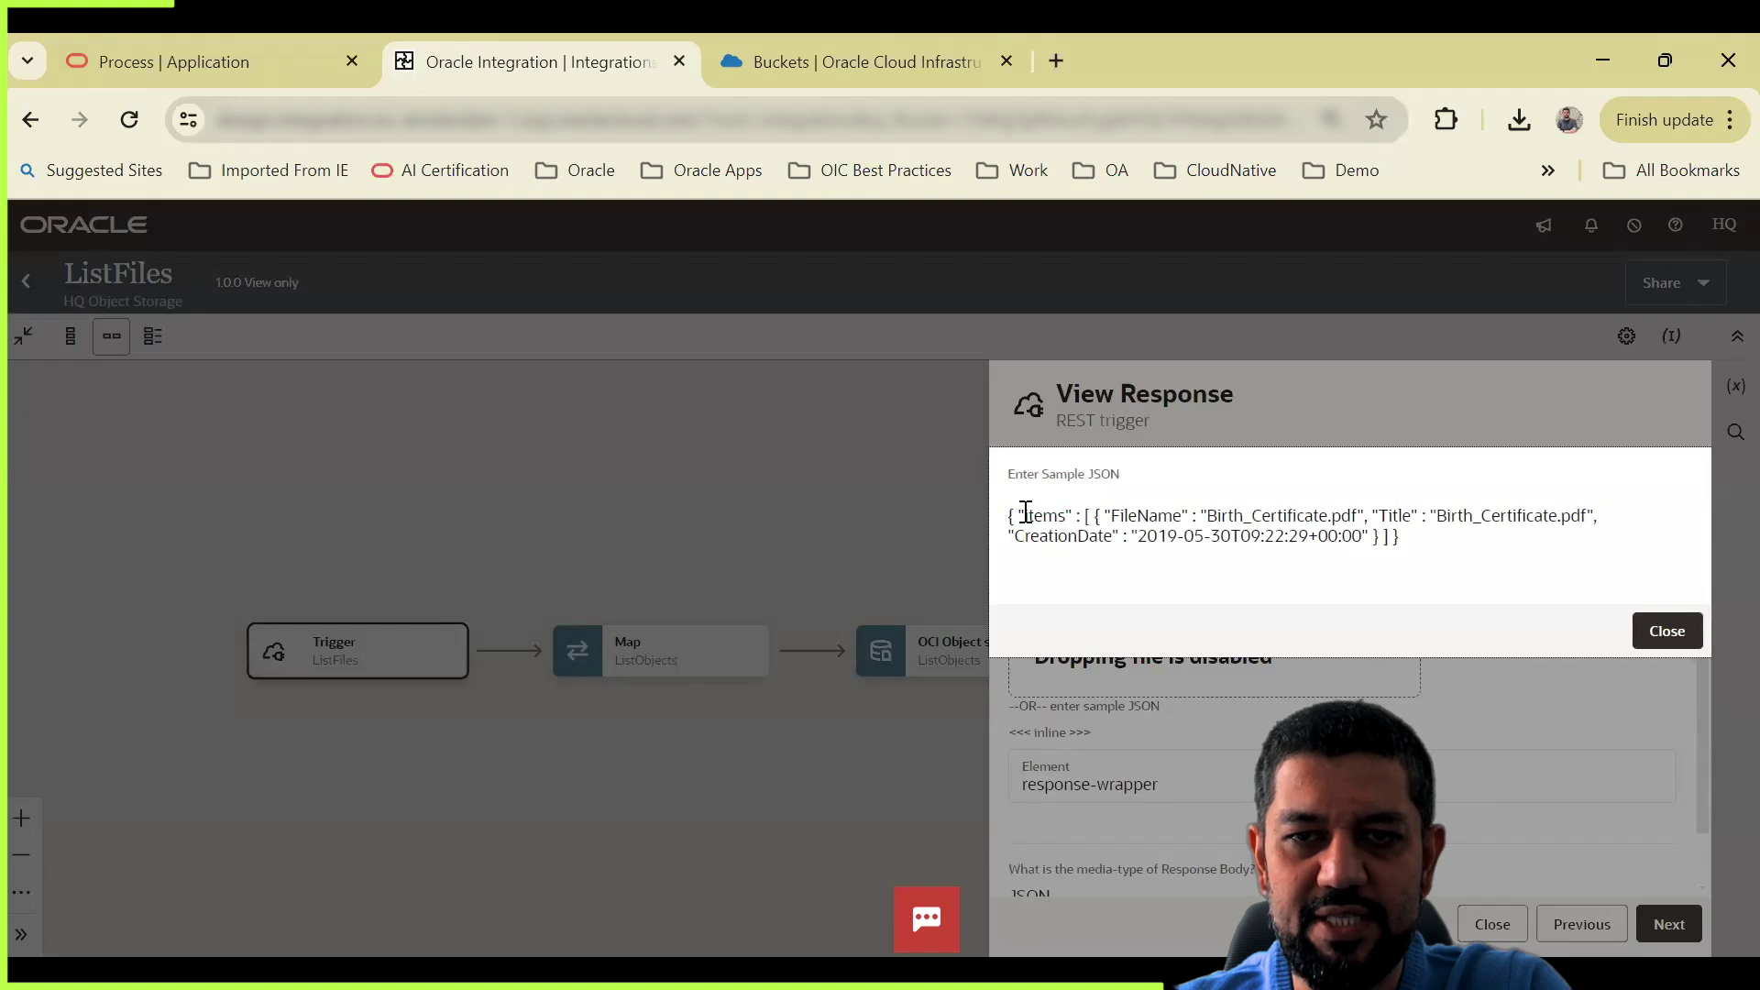
drag(1096, 513, 1096, 514)
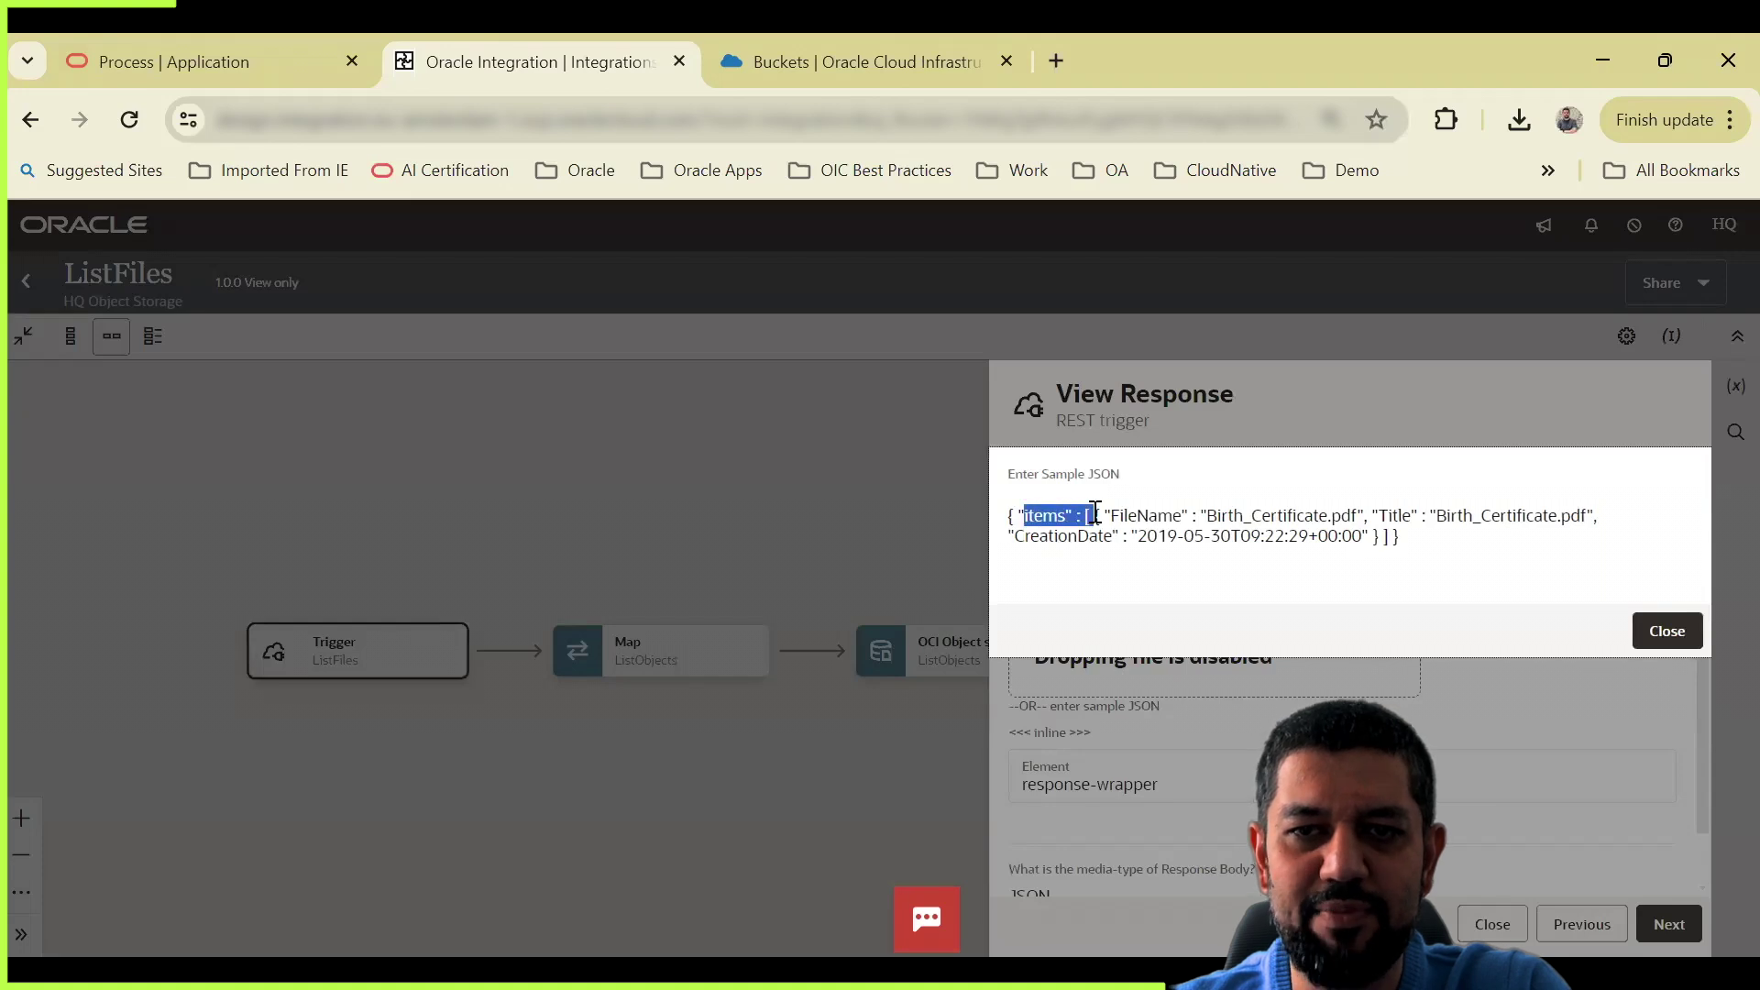
click(1160, 514)
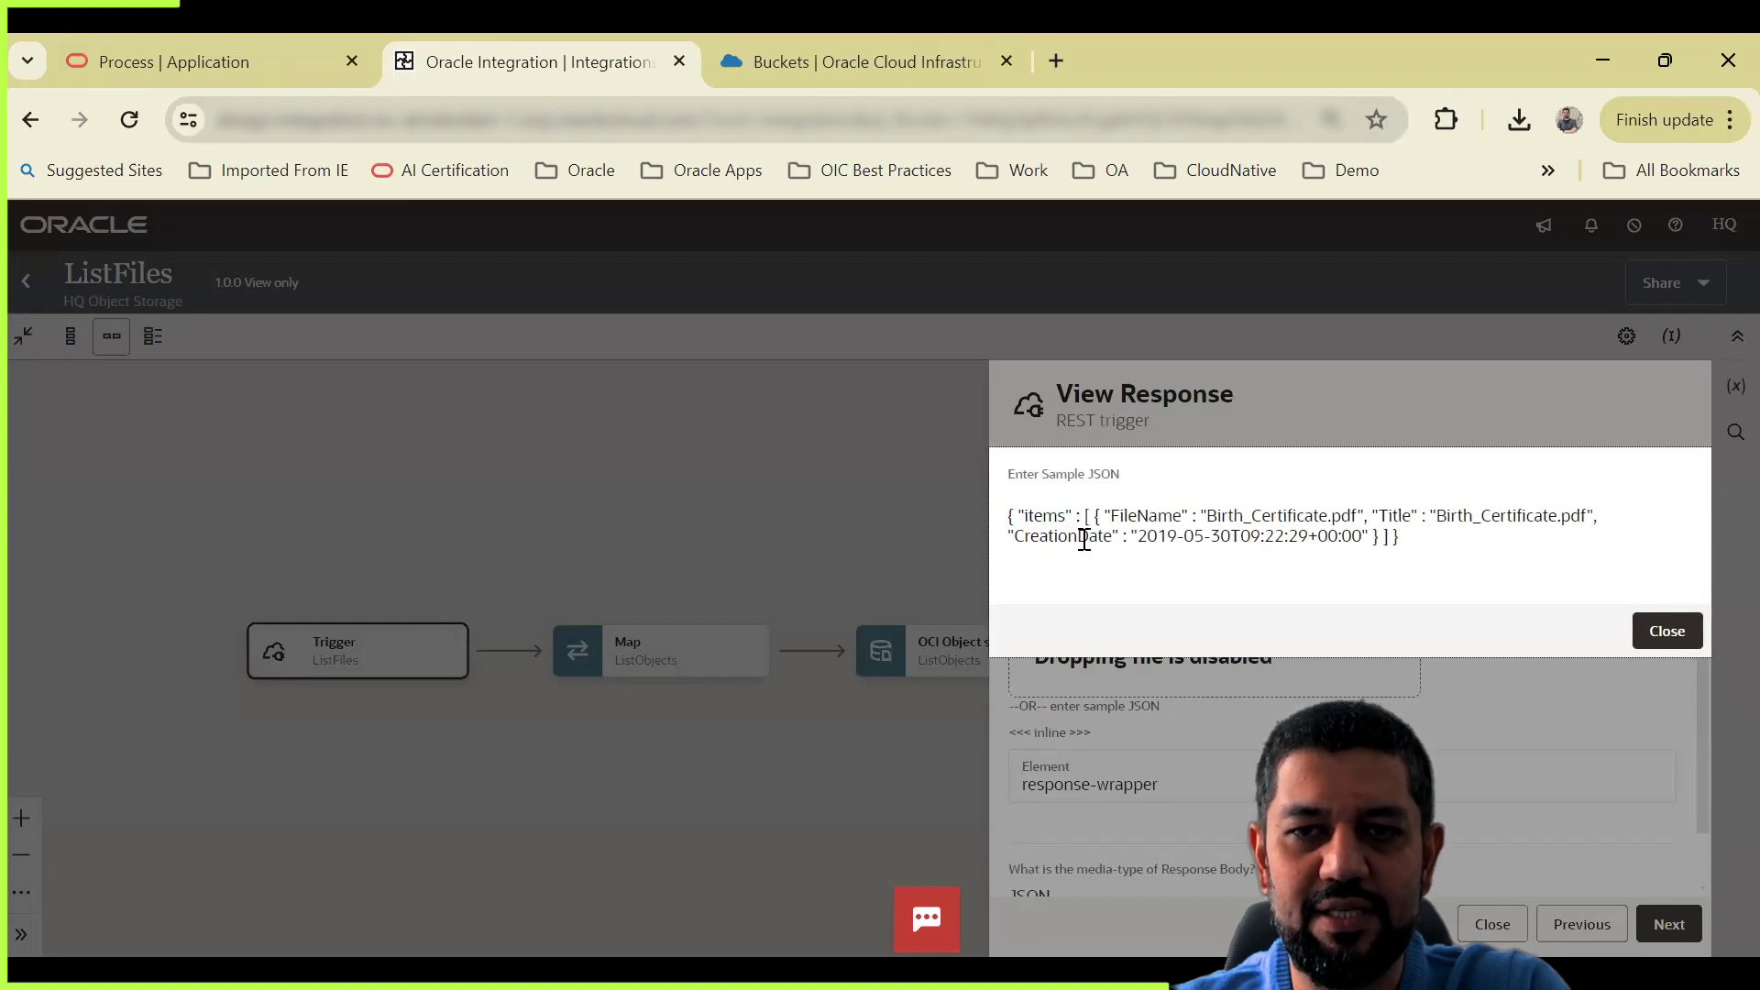
click(1668, 635)
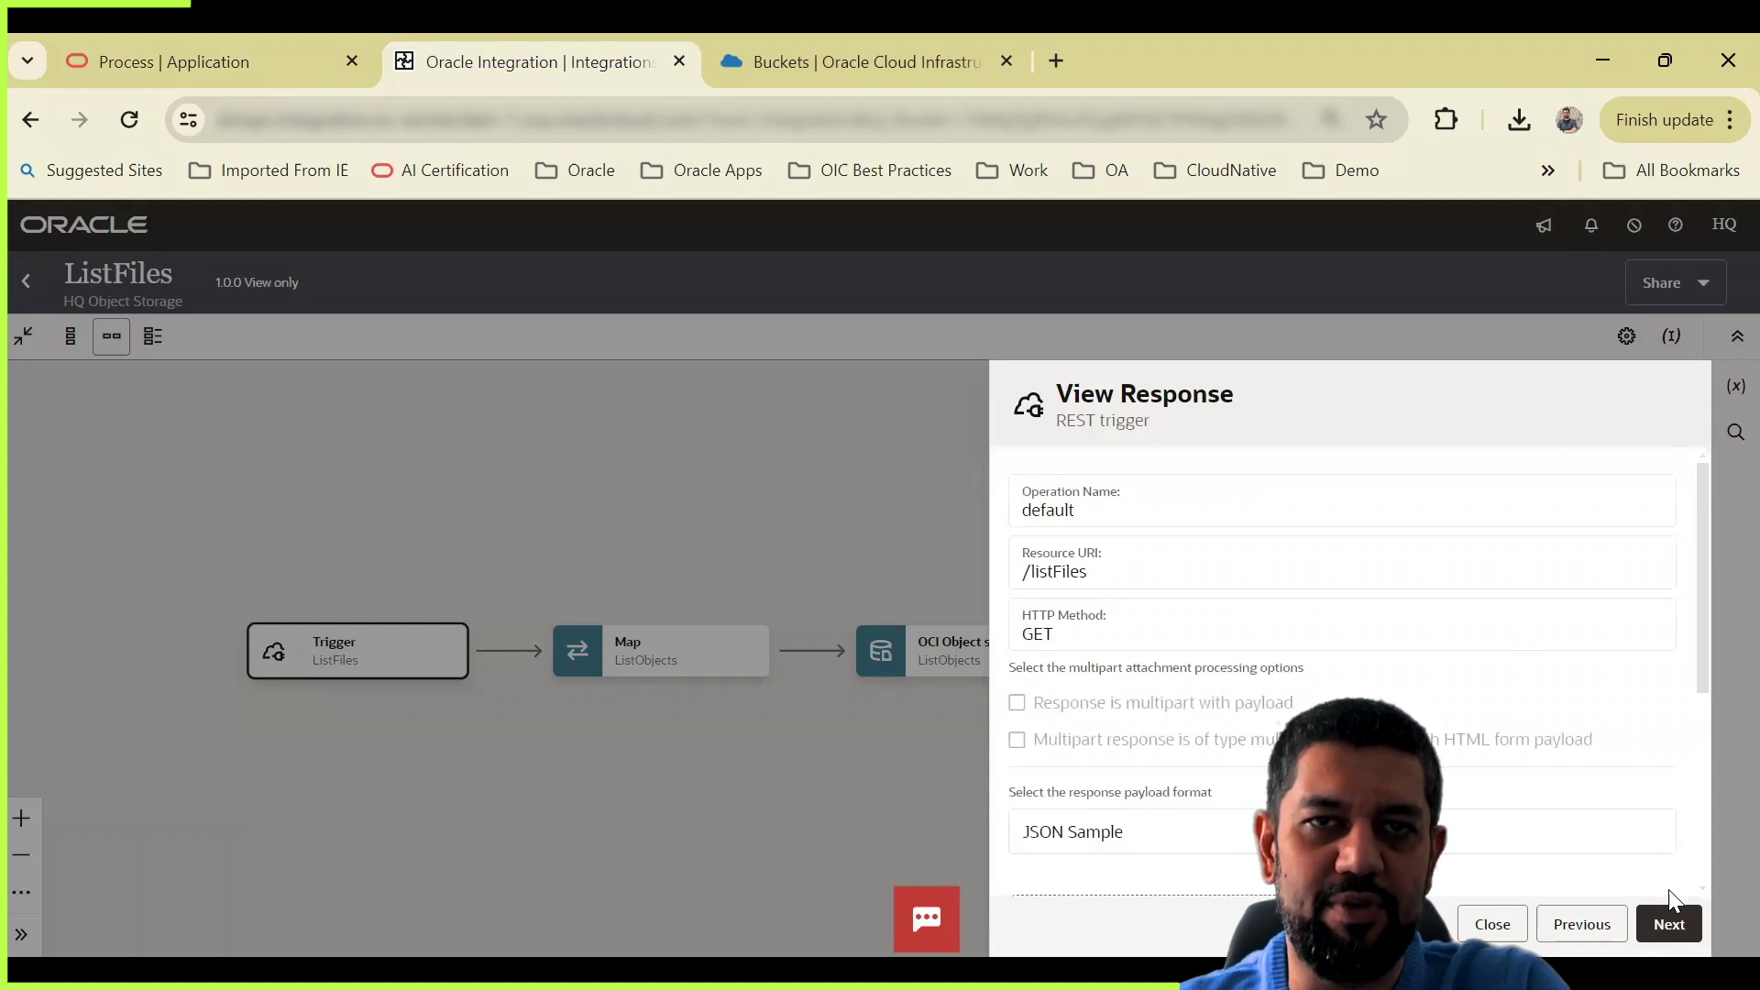
click(1671, 925)
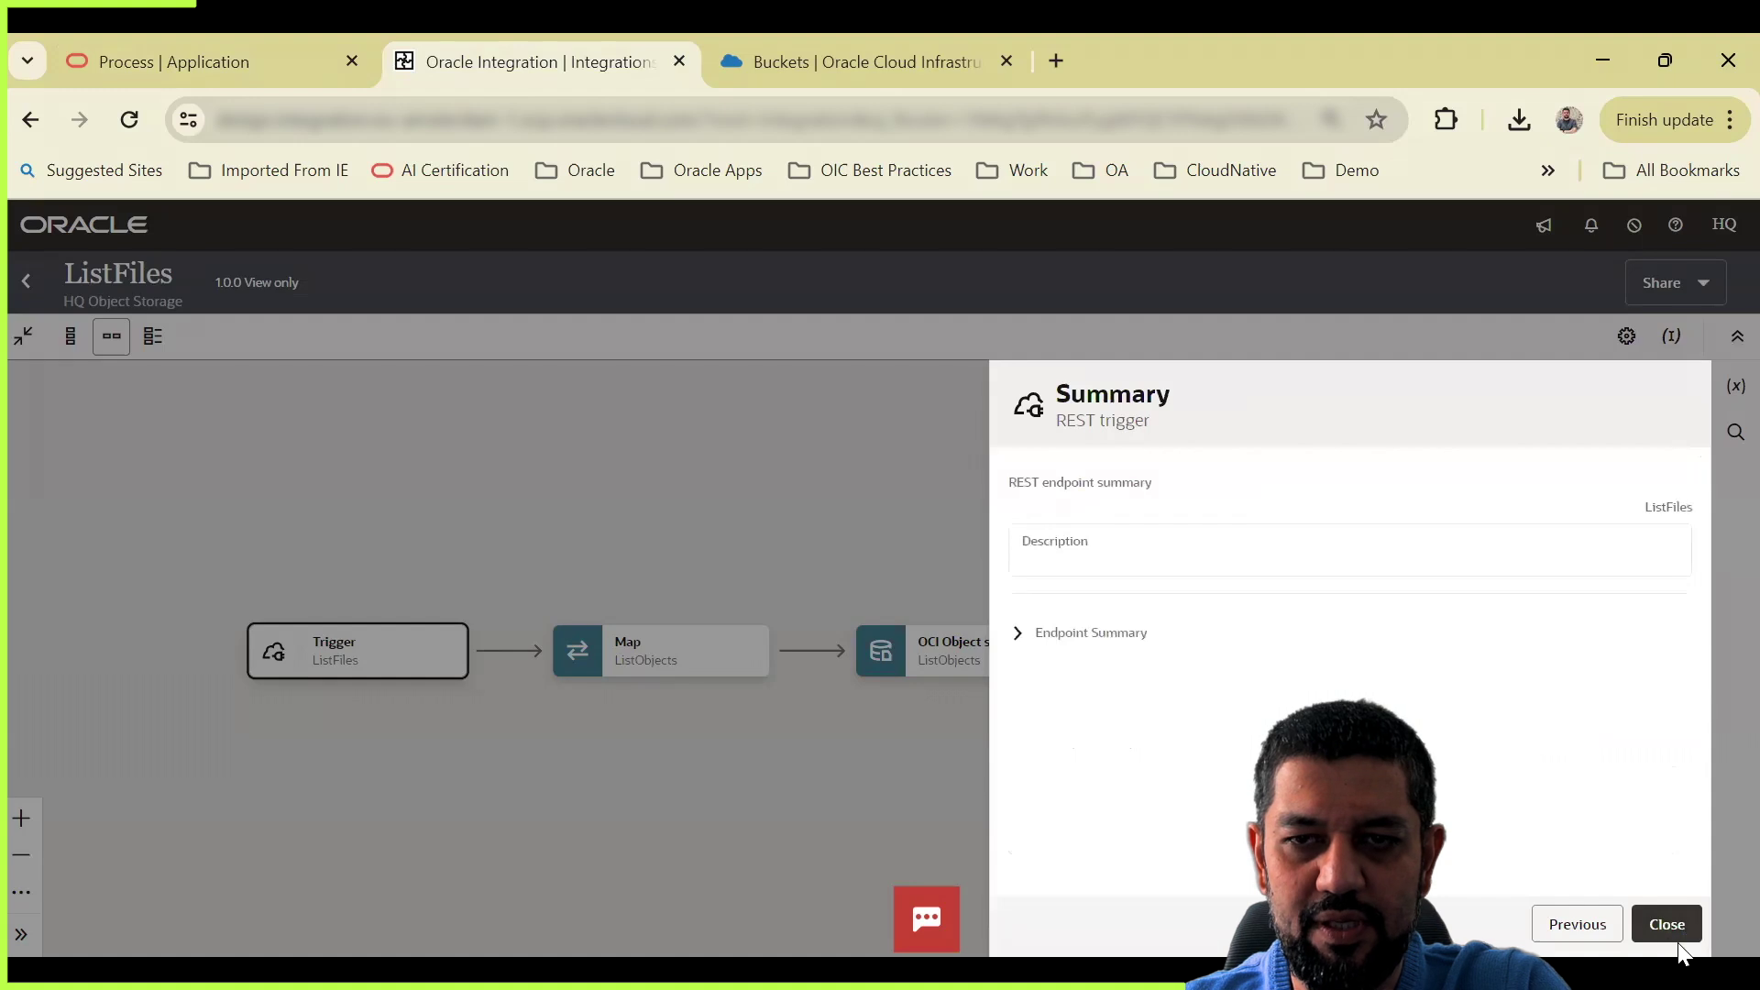
click(1669, 926)
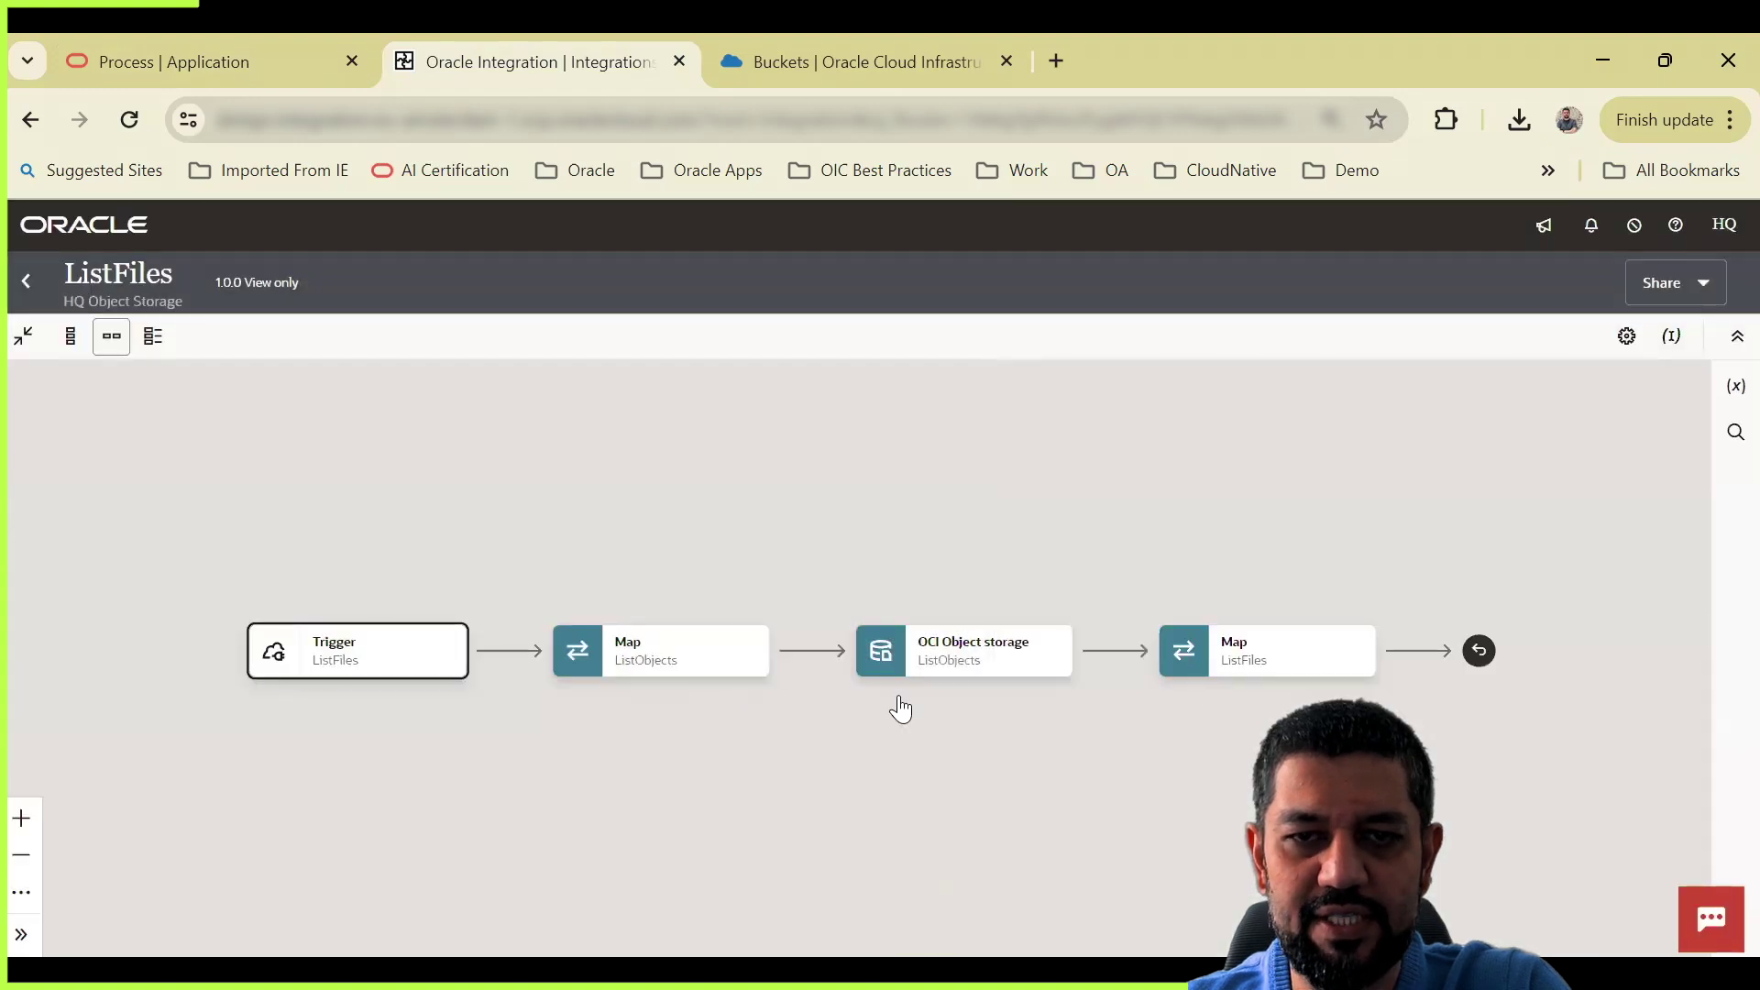
Step: Open the ListObjects map in the ListFiles integration and examine how the target Prefix query parameter is mapped from the request
click(753, 660)
click(797, 715)
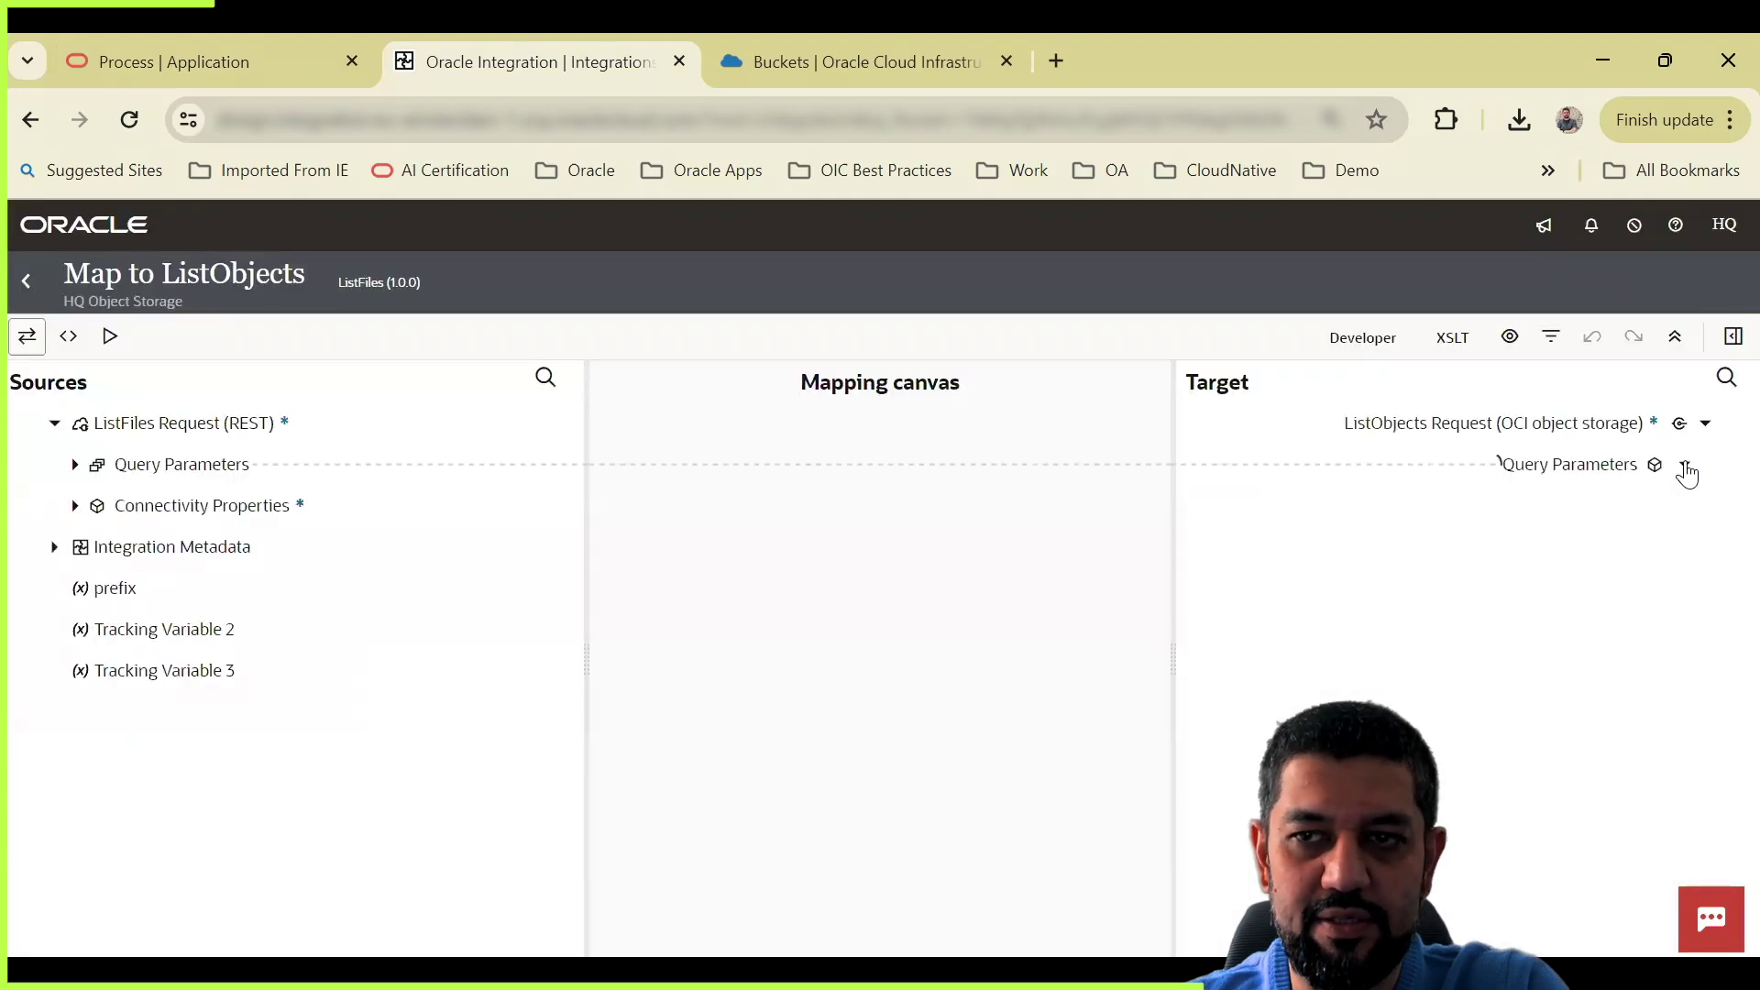
click(1685, 465)
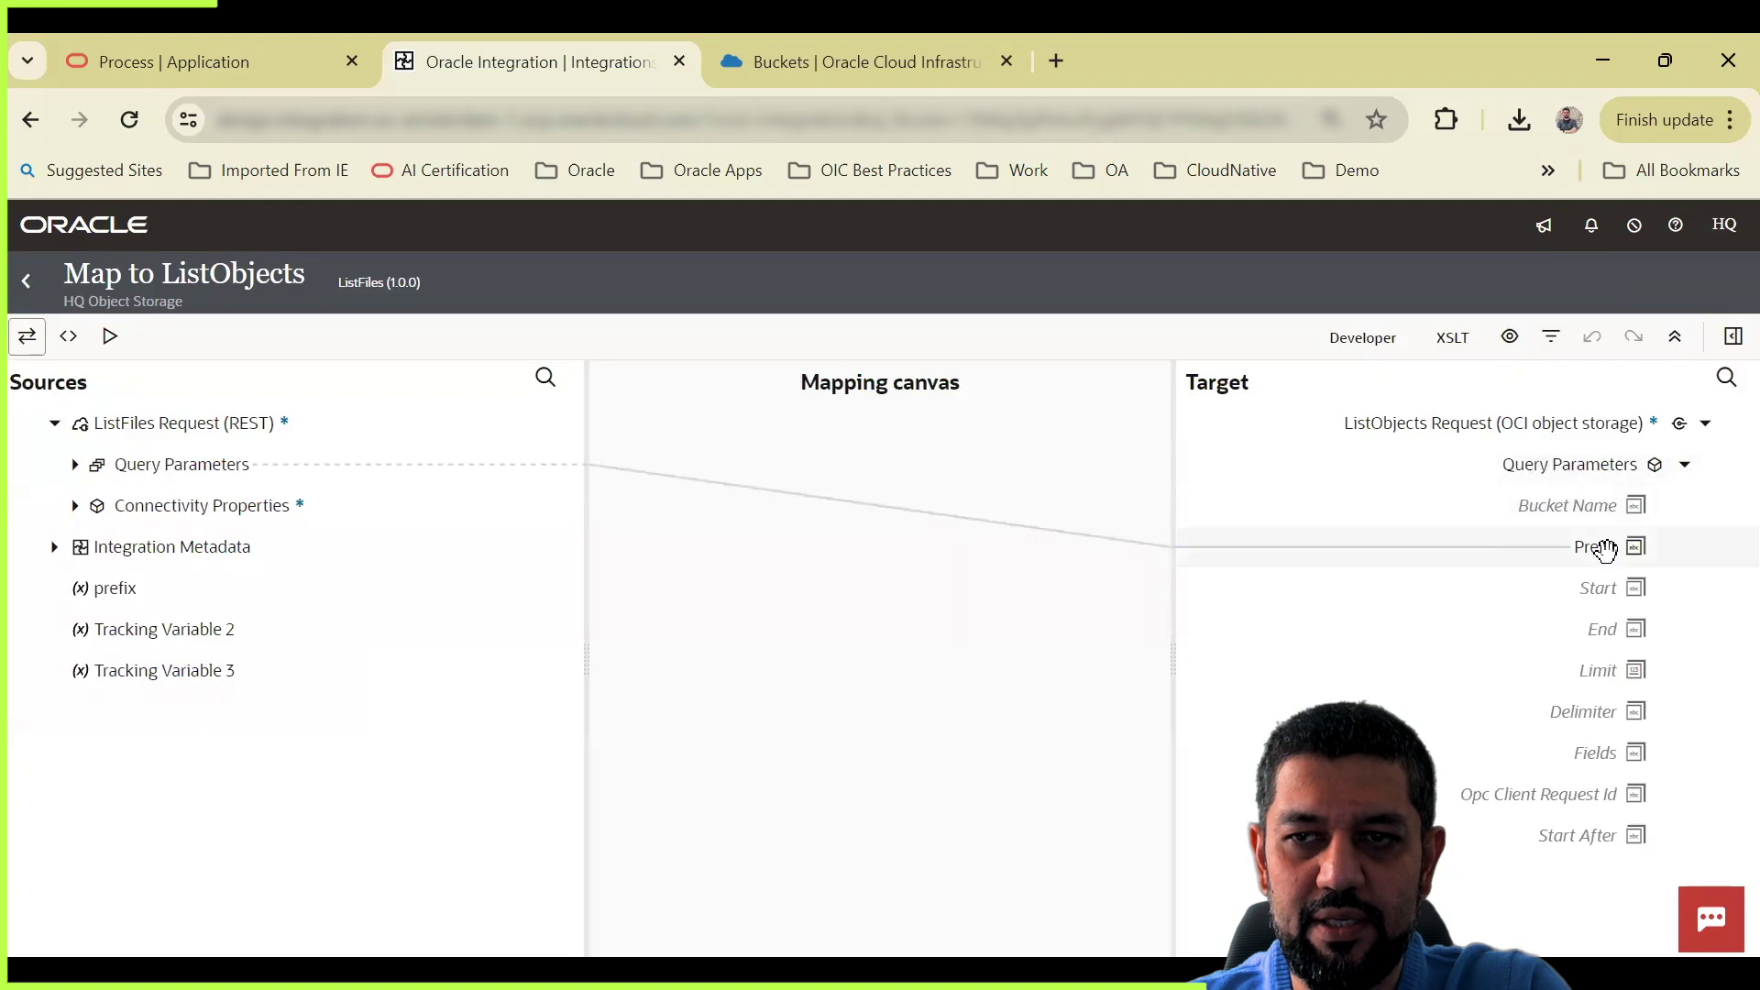
click(1609, 550)
click(1695, 813)
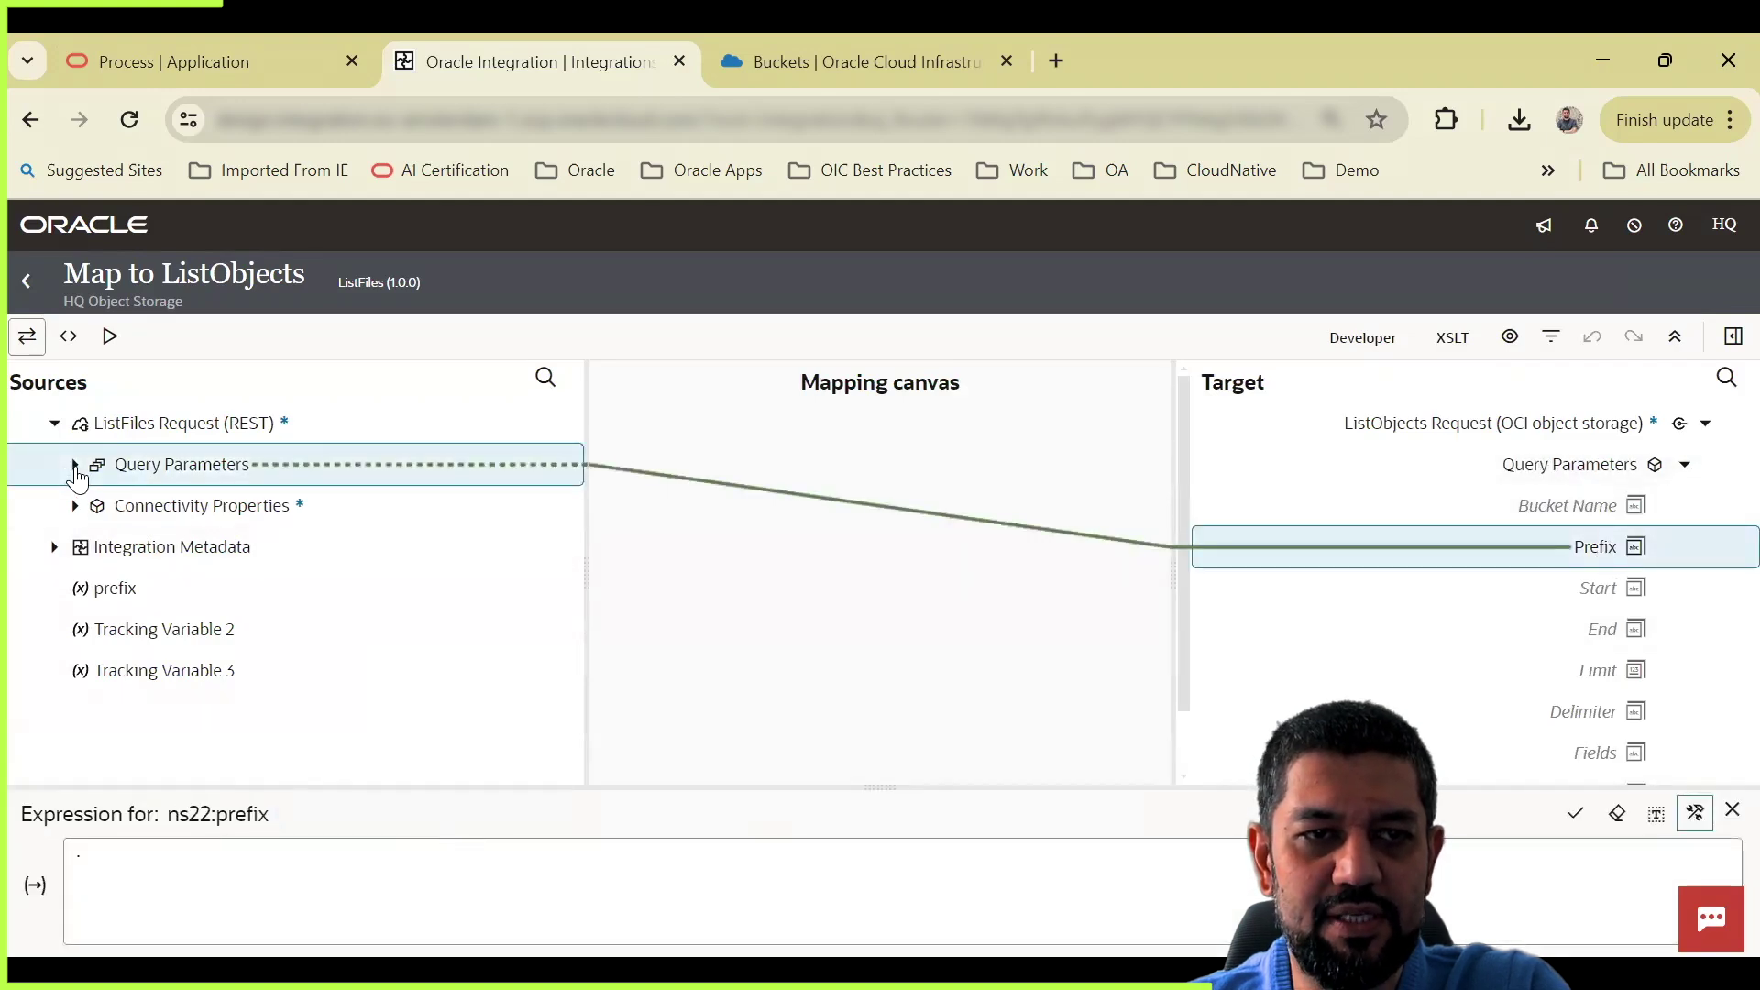
click(76, 465)
scroll(1311, 642, down, 1)
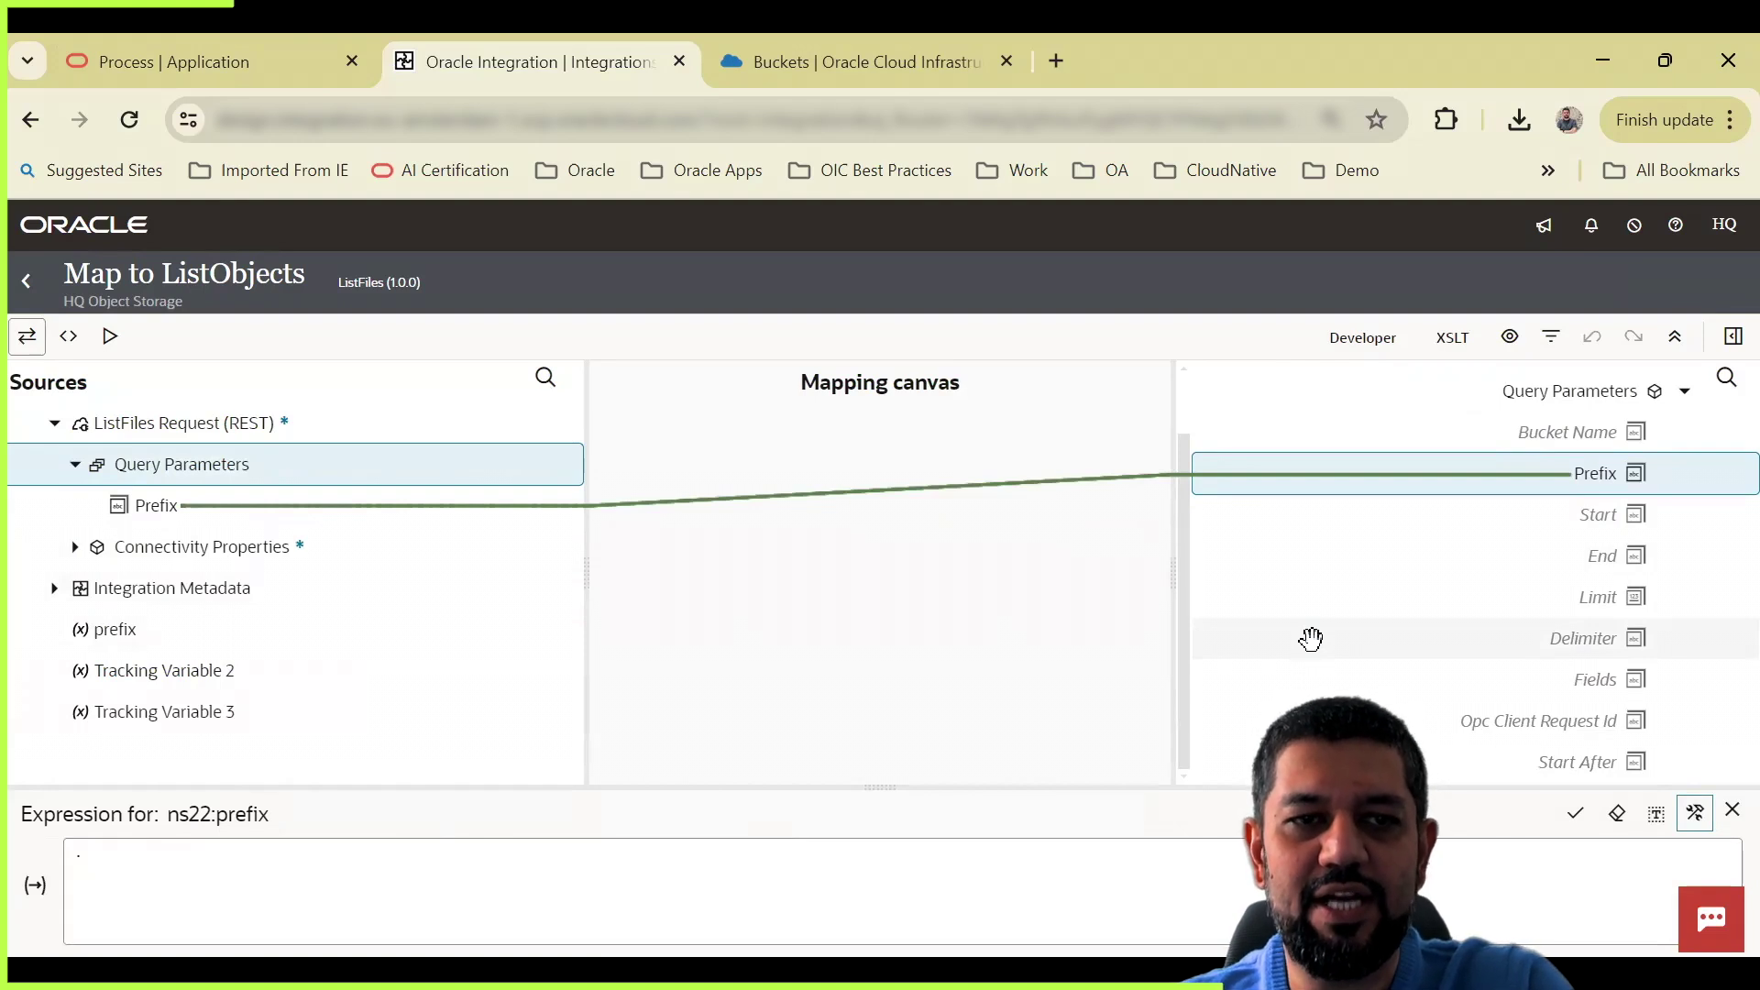
Step: Open the ListFiles response map and examine how the target Items element is mapped from the ListObjects response's Objects
scroll(1313, 636, up, 1)
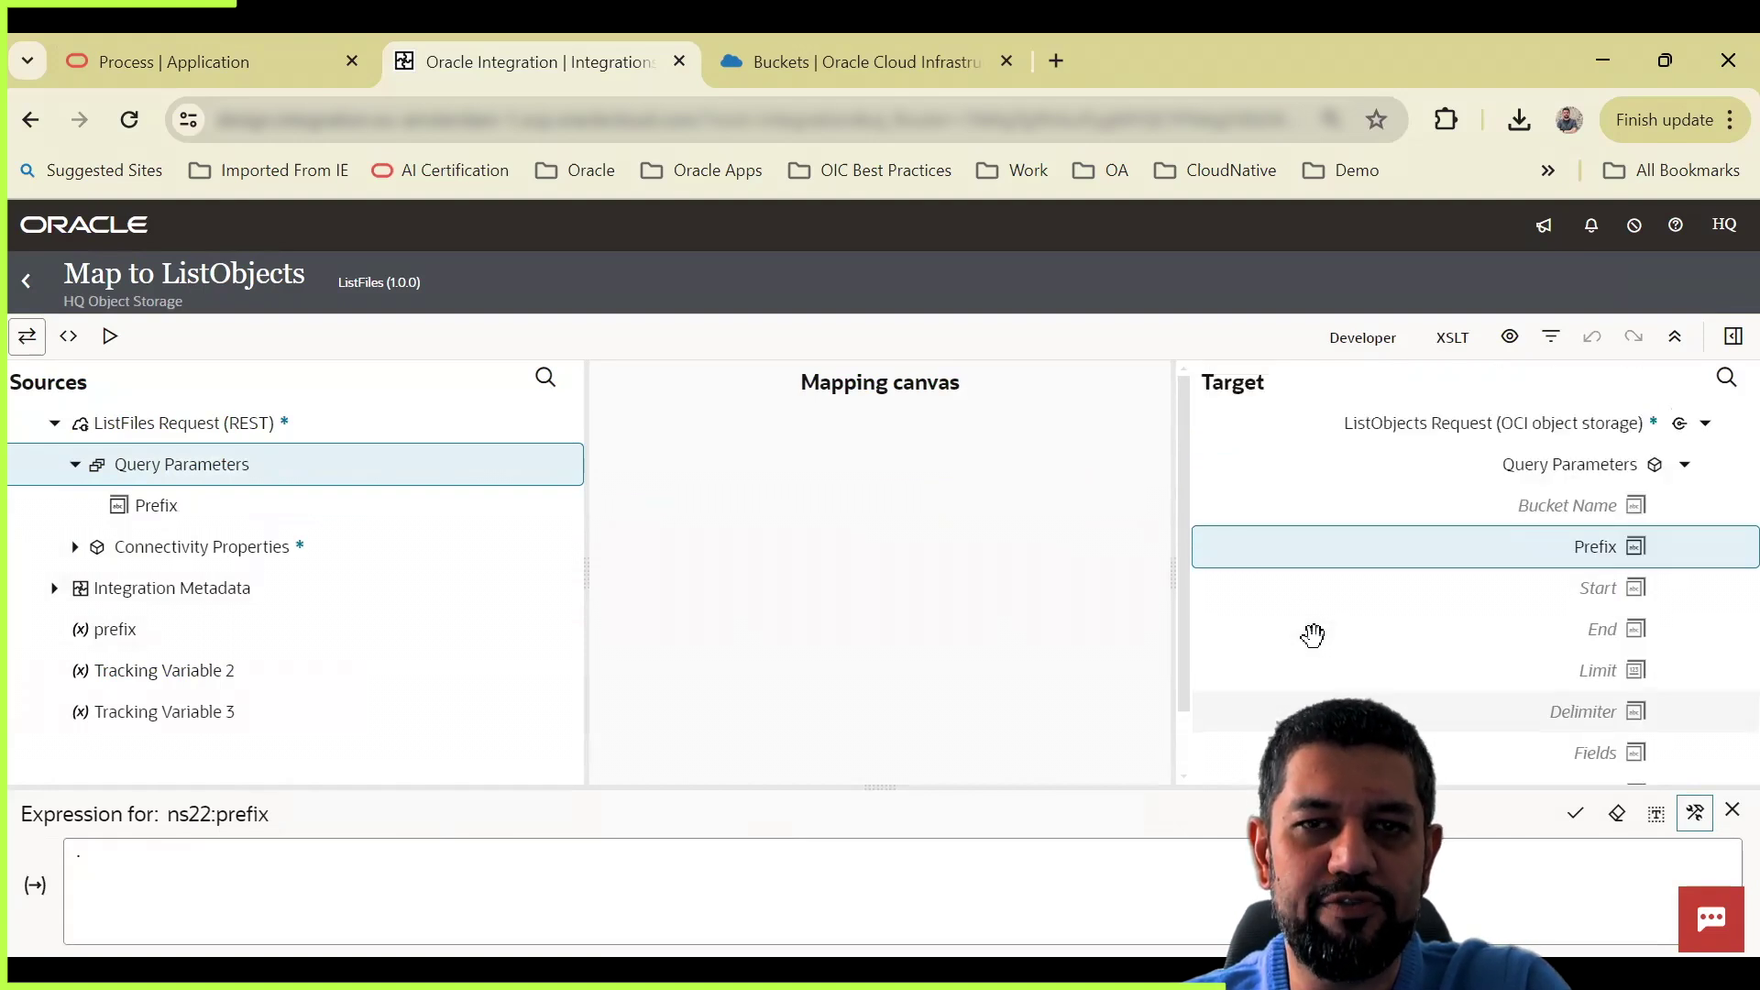
click(25, 286)
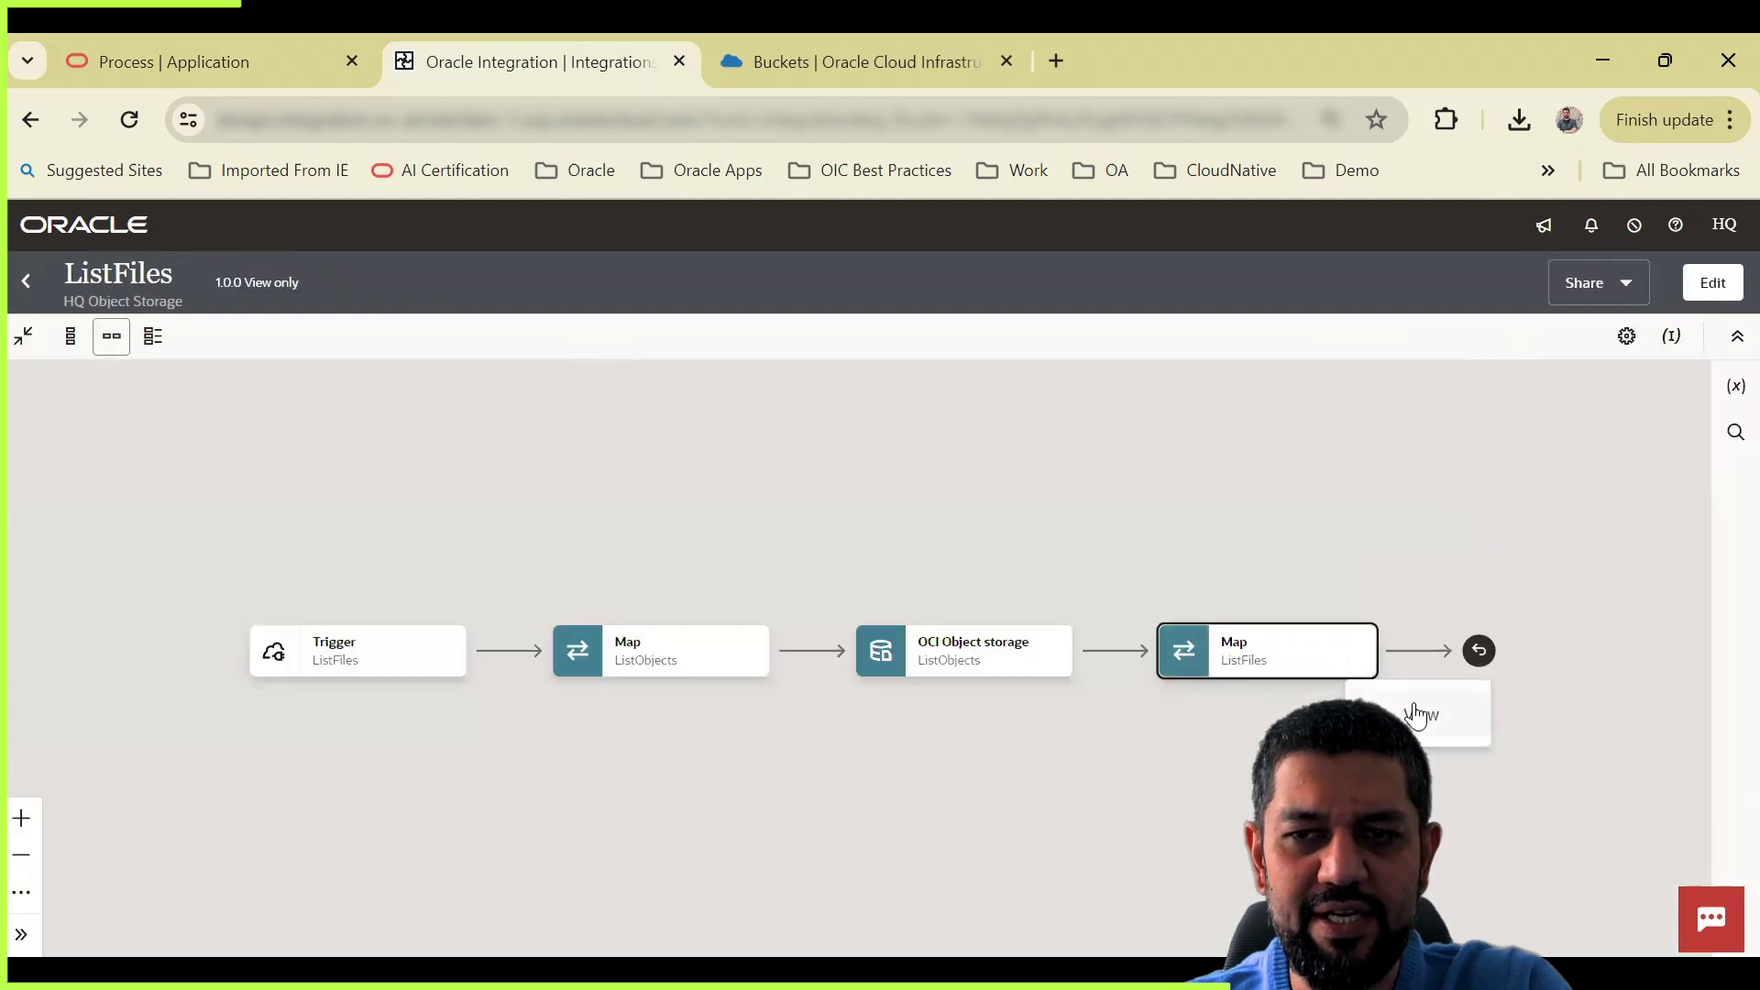
click(1409, 707)
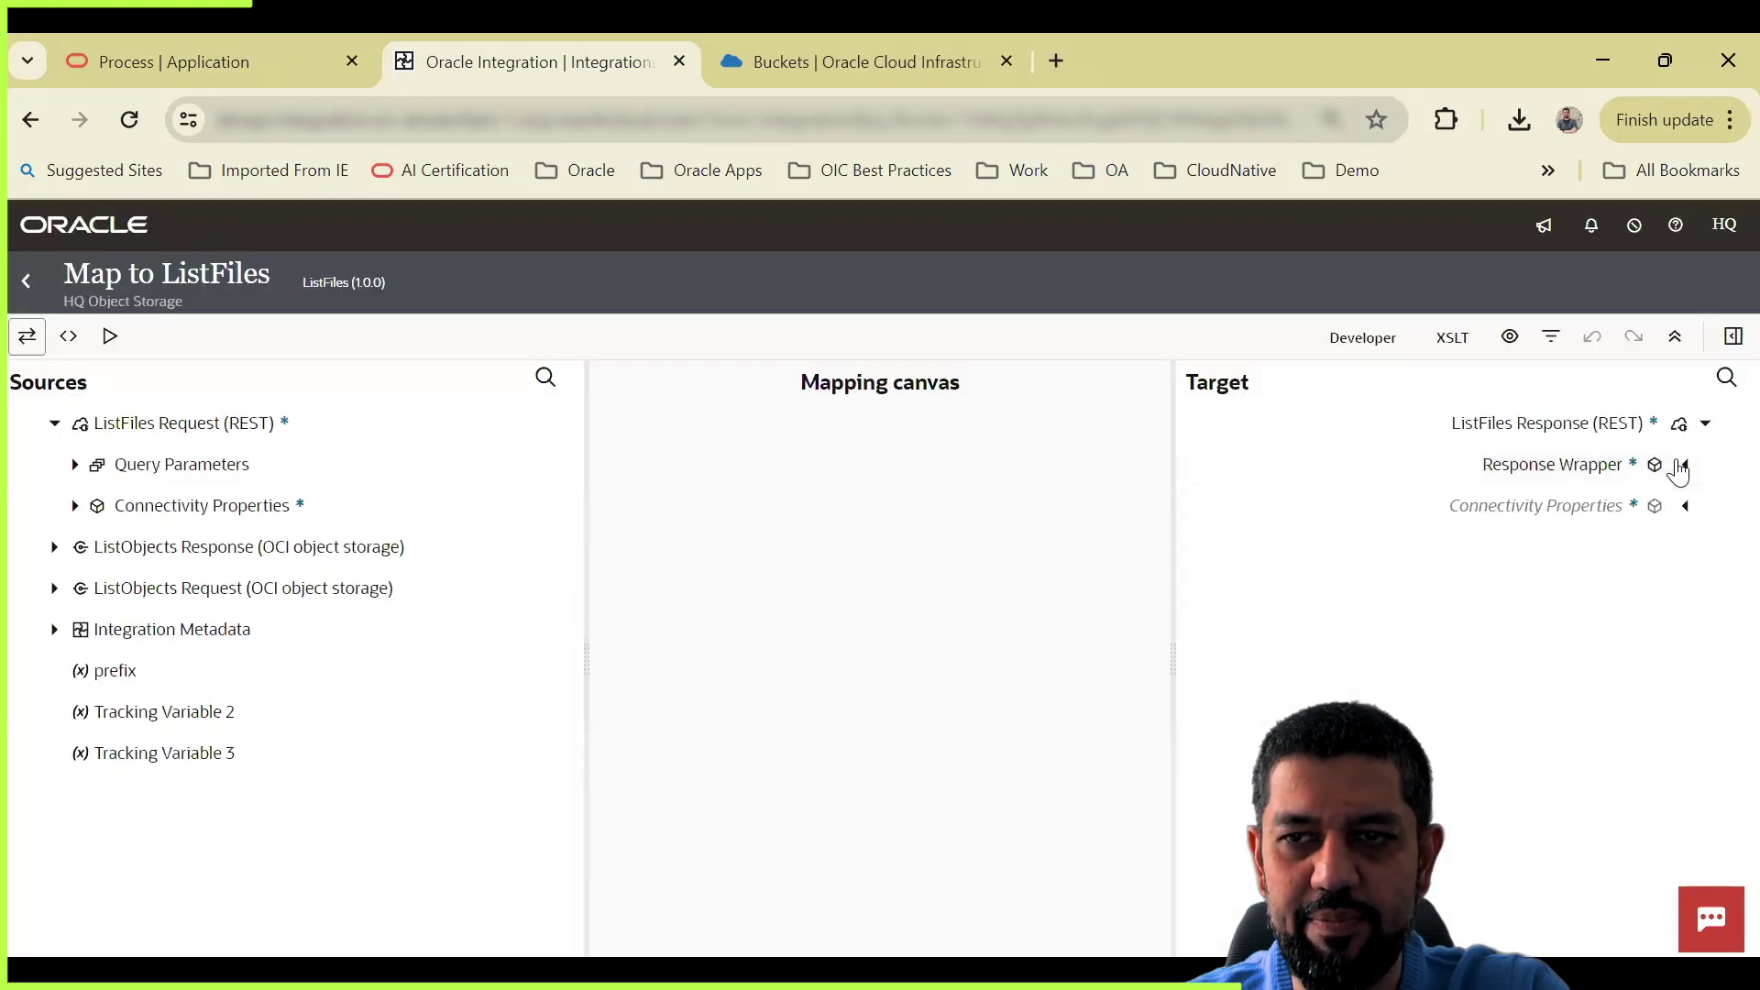
click(1687, 466)
click(1664, 548)
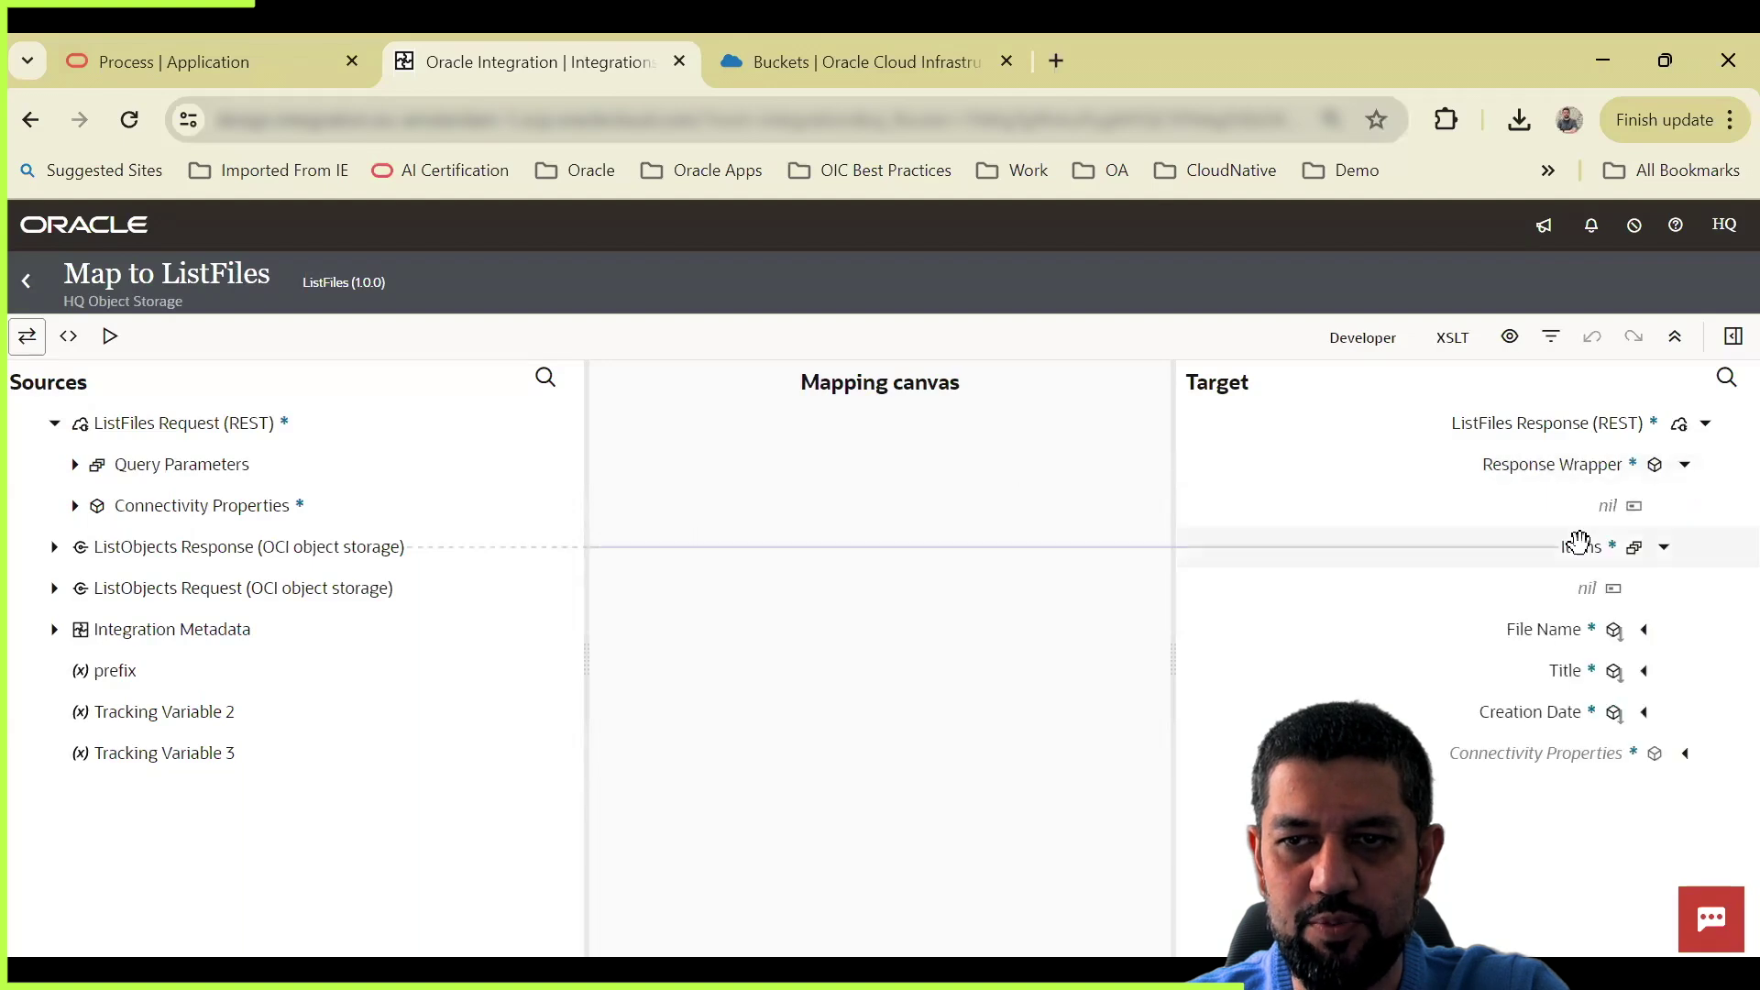
click(1581, 546)
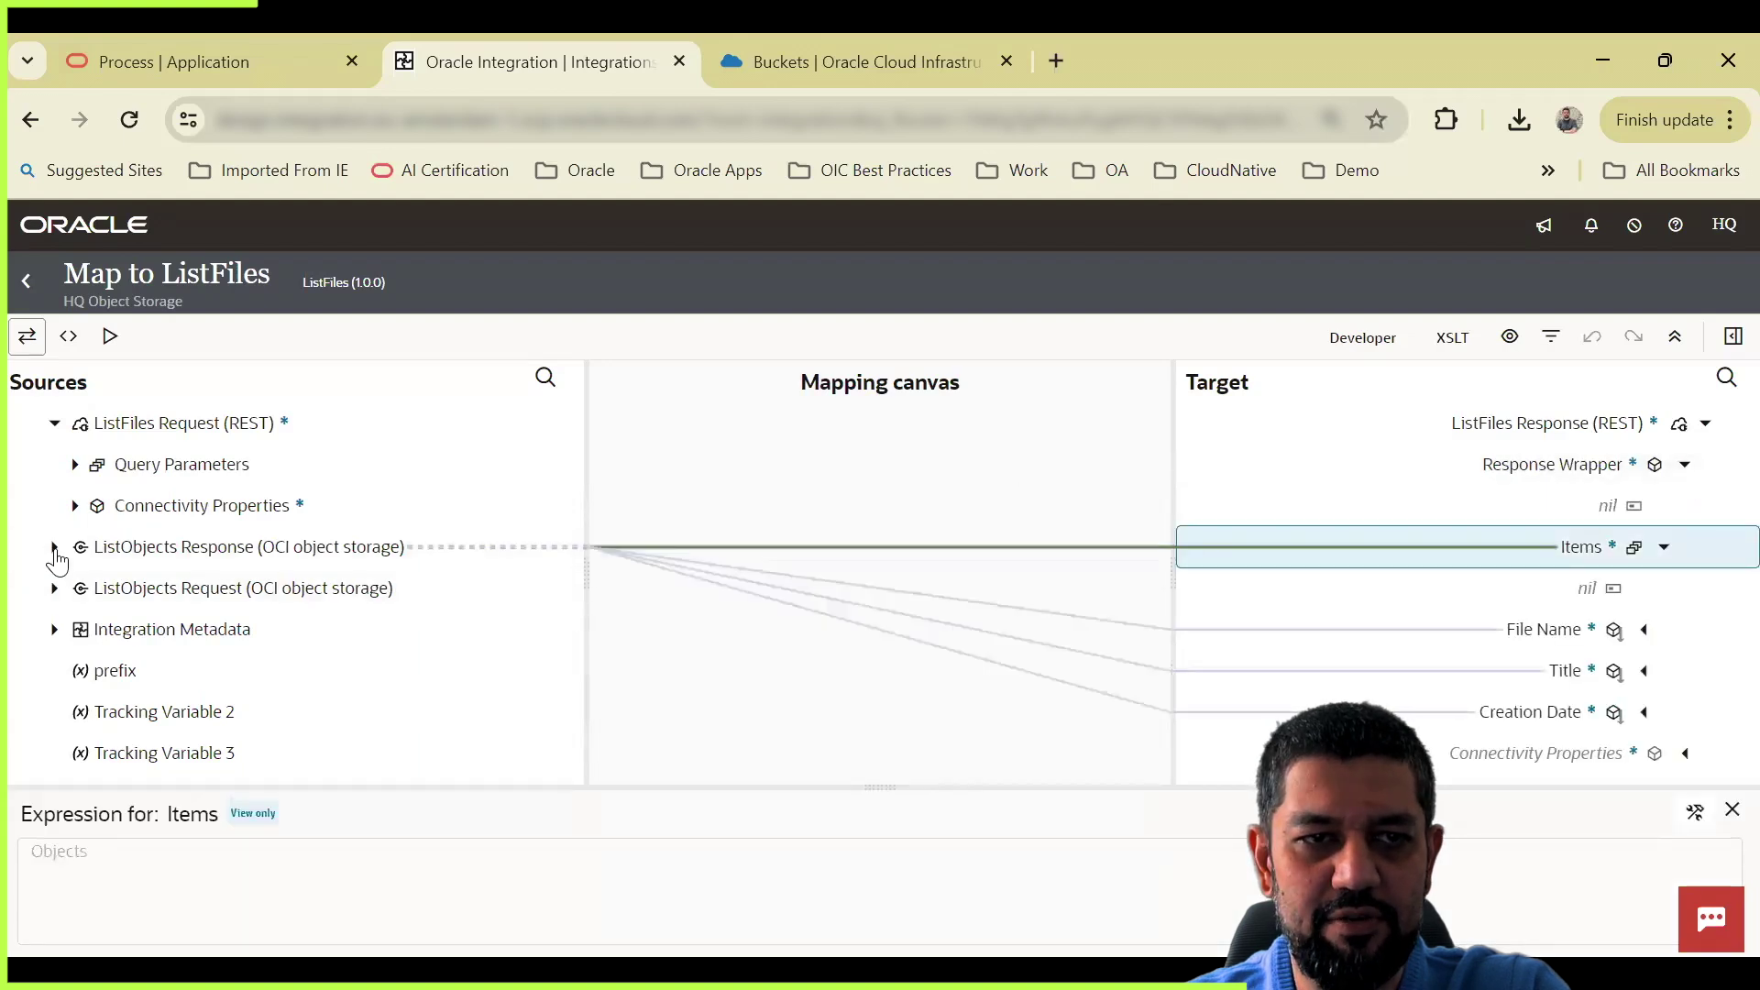
click(54, 548)
click(76, 590)
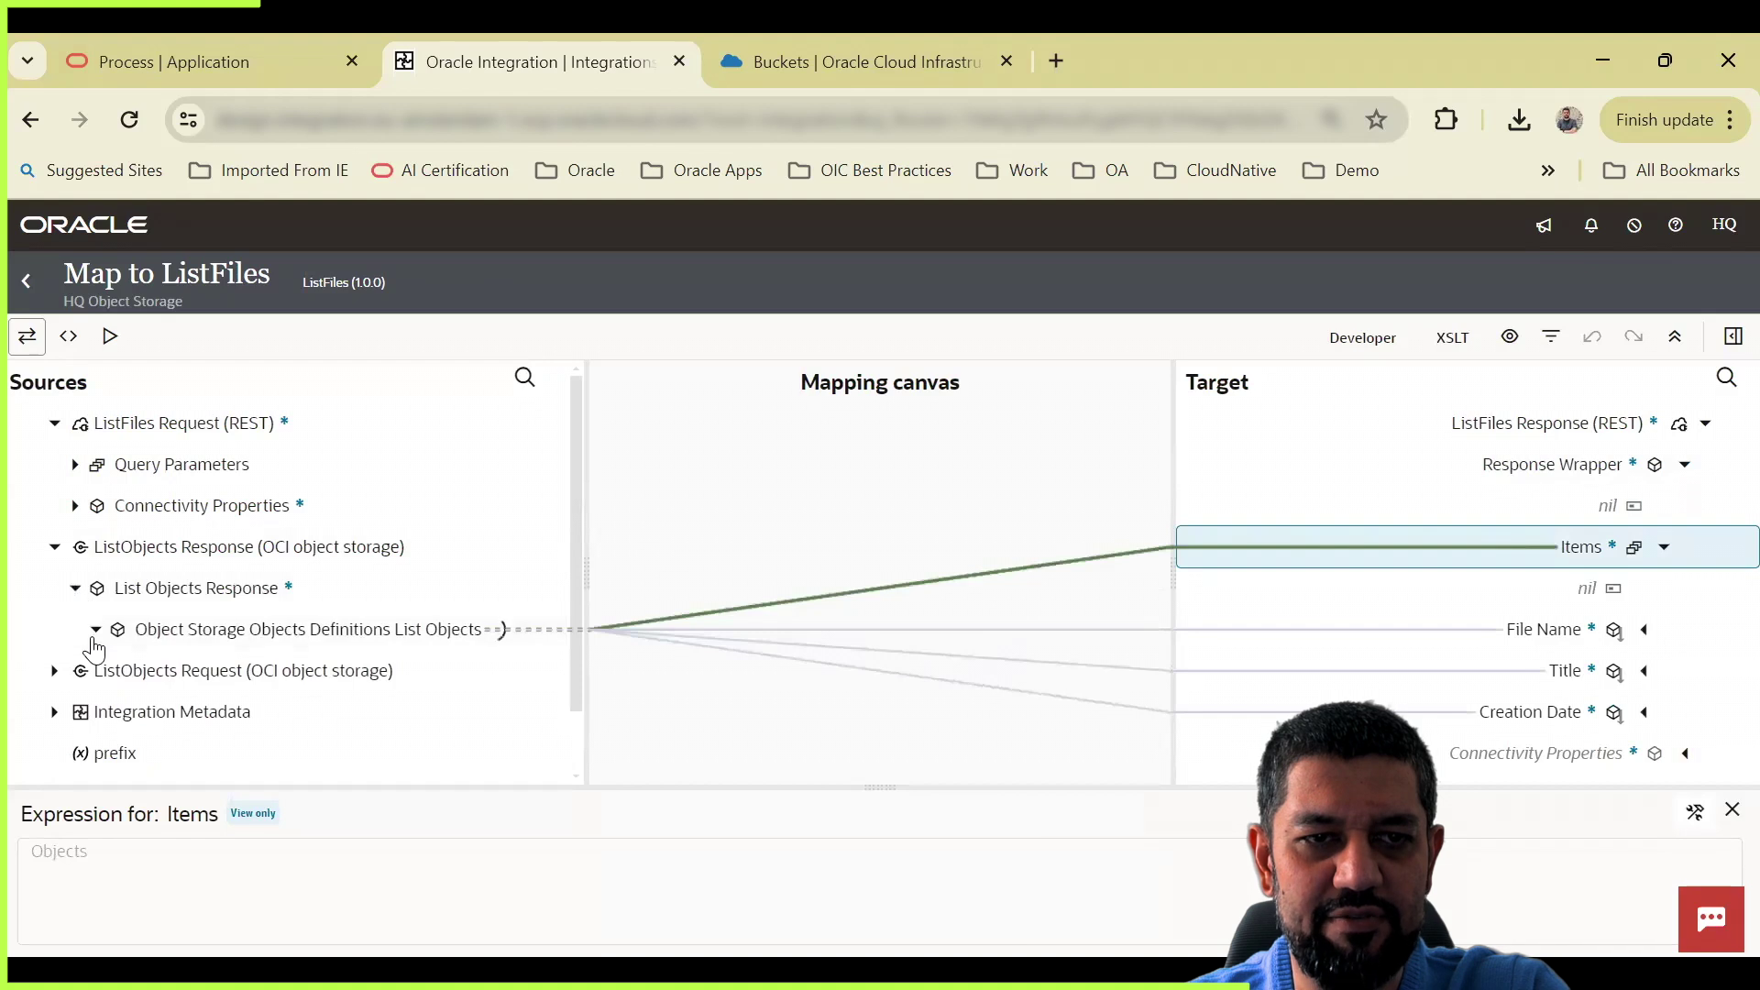
click(95, 630)
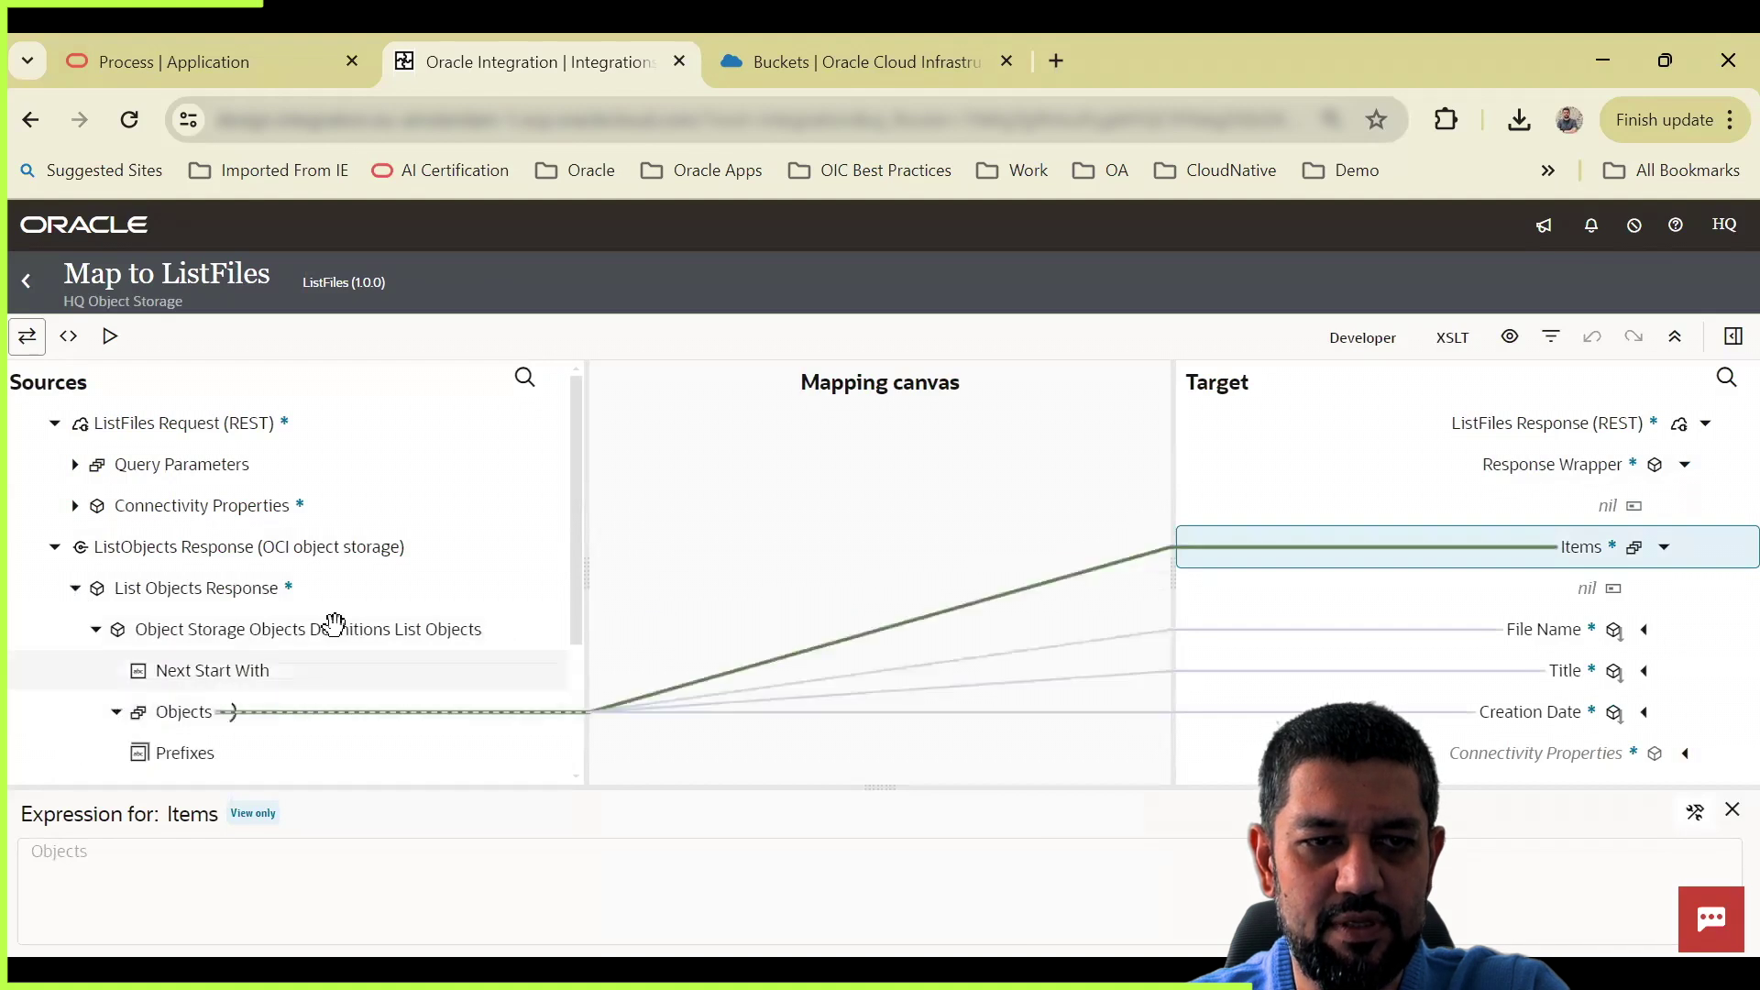
scroll(165, 562, down, 3)
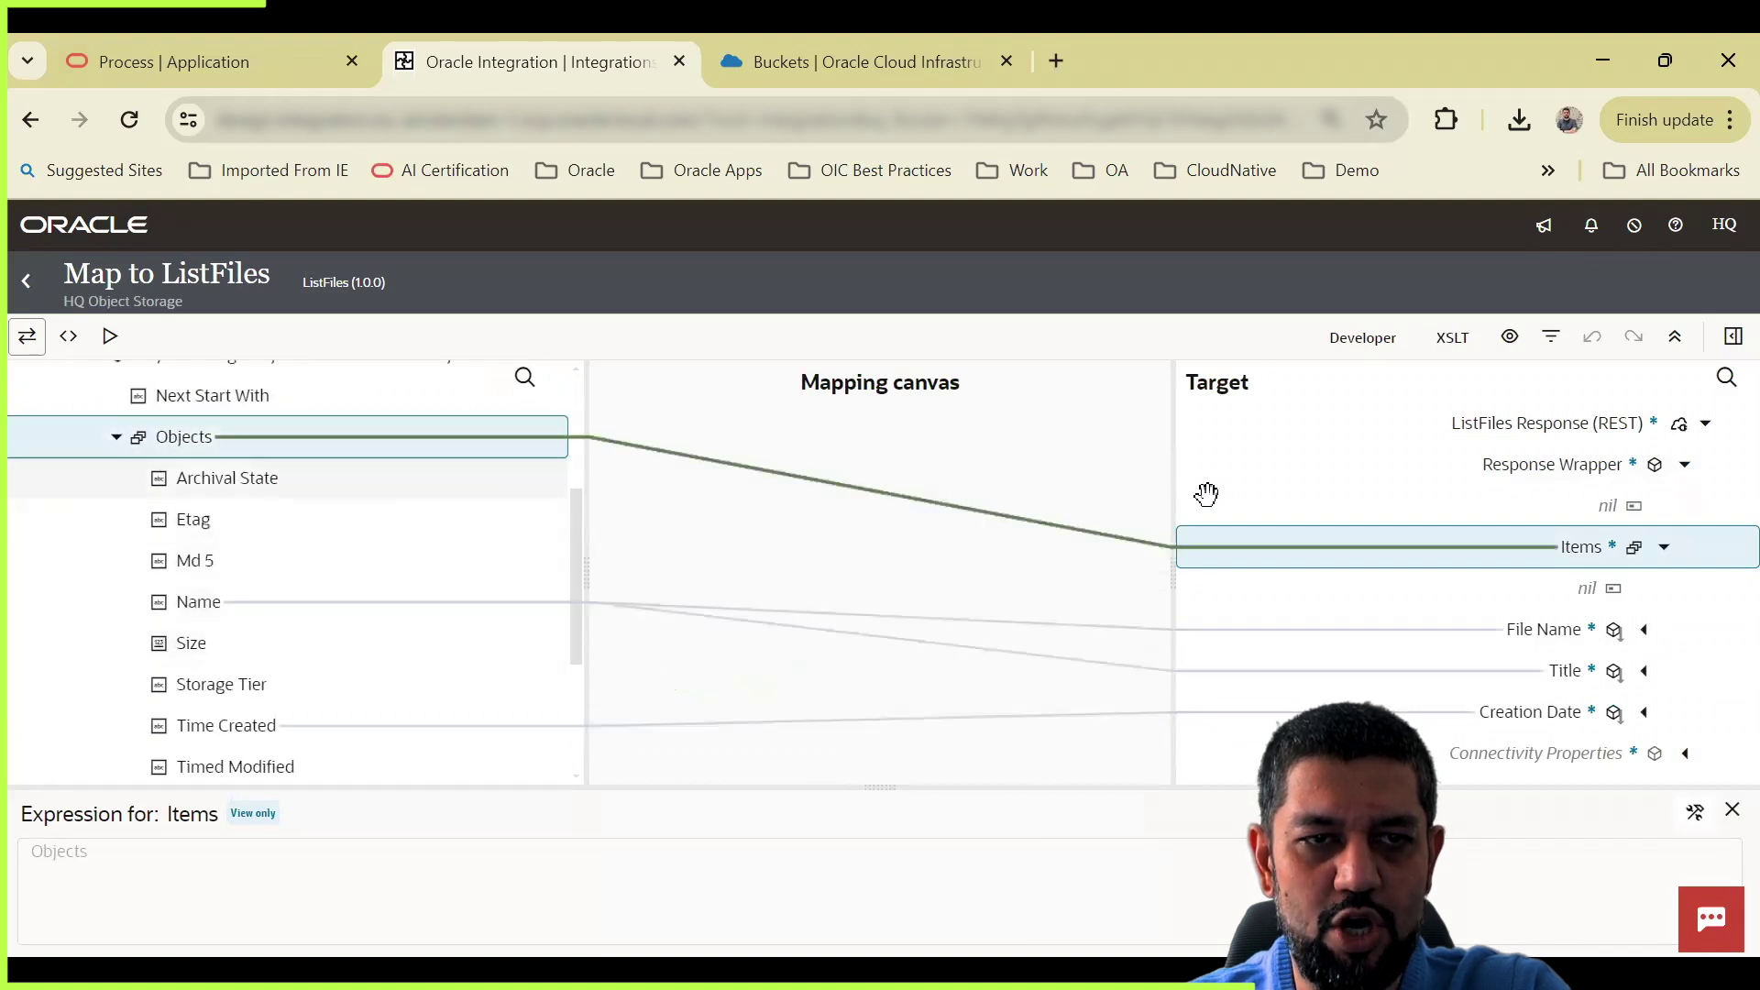
Step: Examine the source mappings of File Name, Title and Creation Date, and return to the HQ Object Storage project
click(1557, 634)
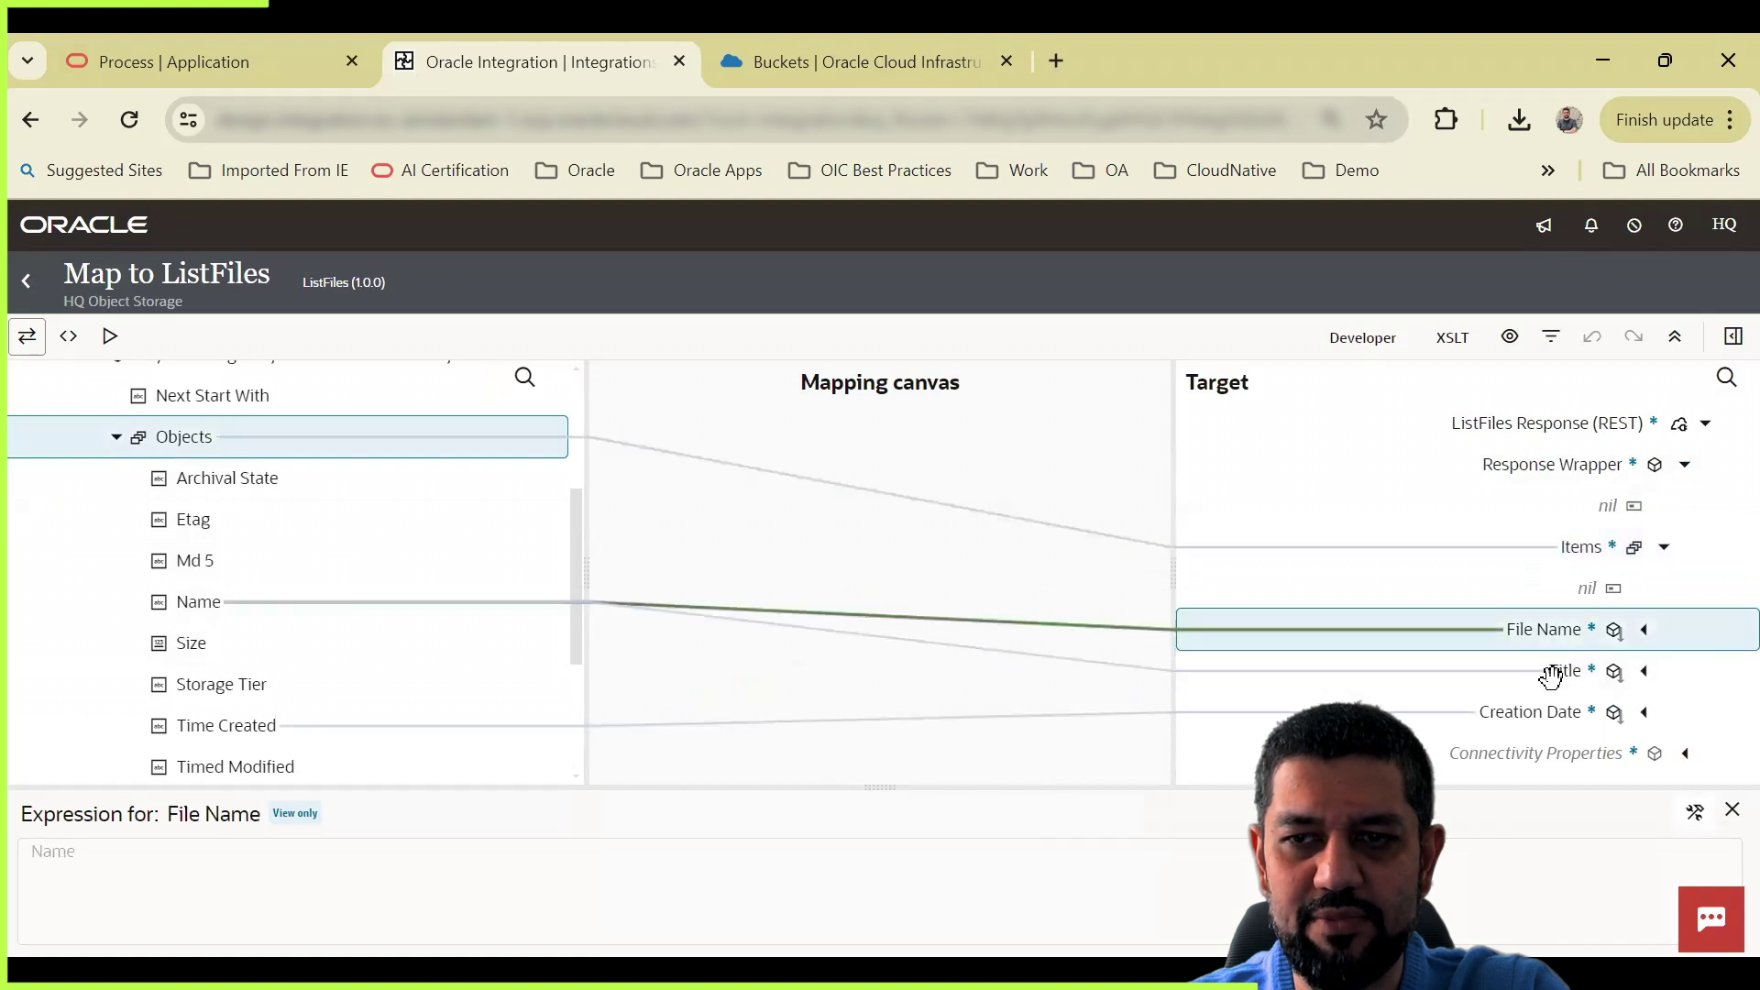
click(1552, 675)
click(1552, 714)
scroll(374, 664, down, 2)
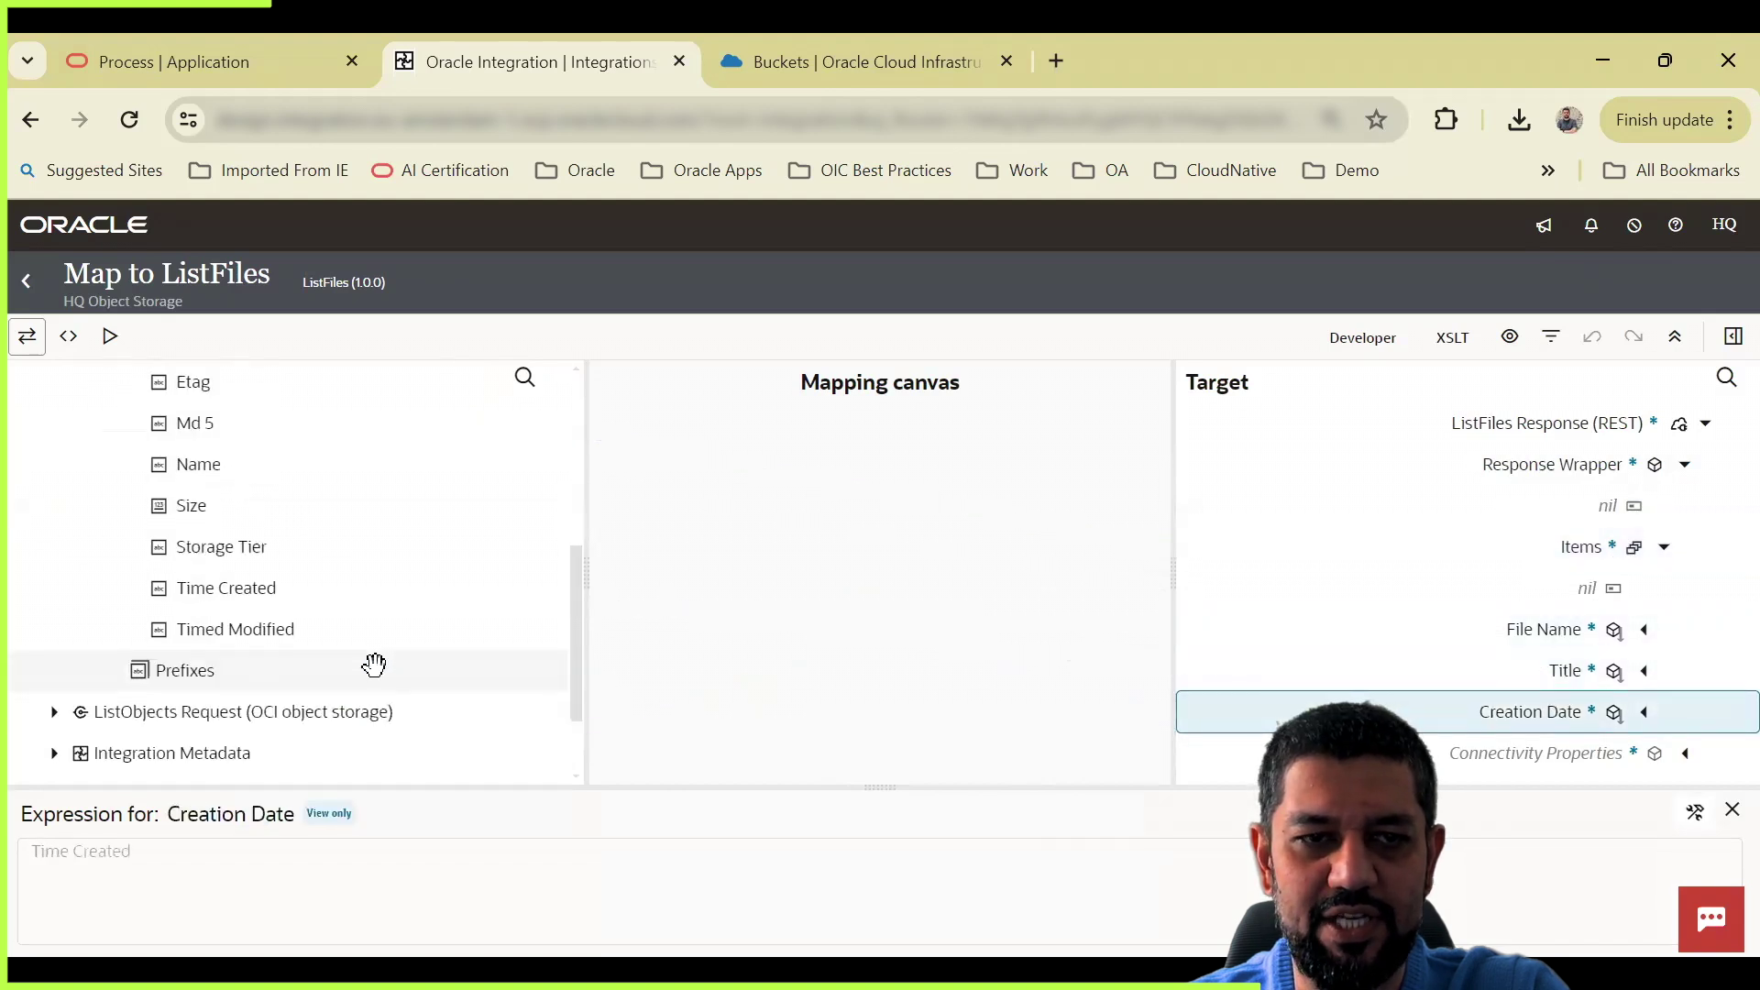
click(27, 284)
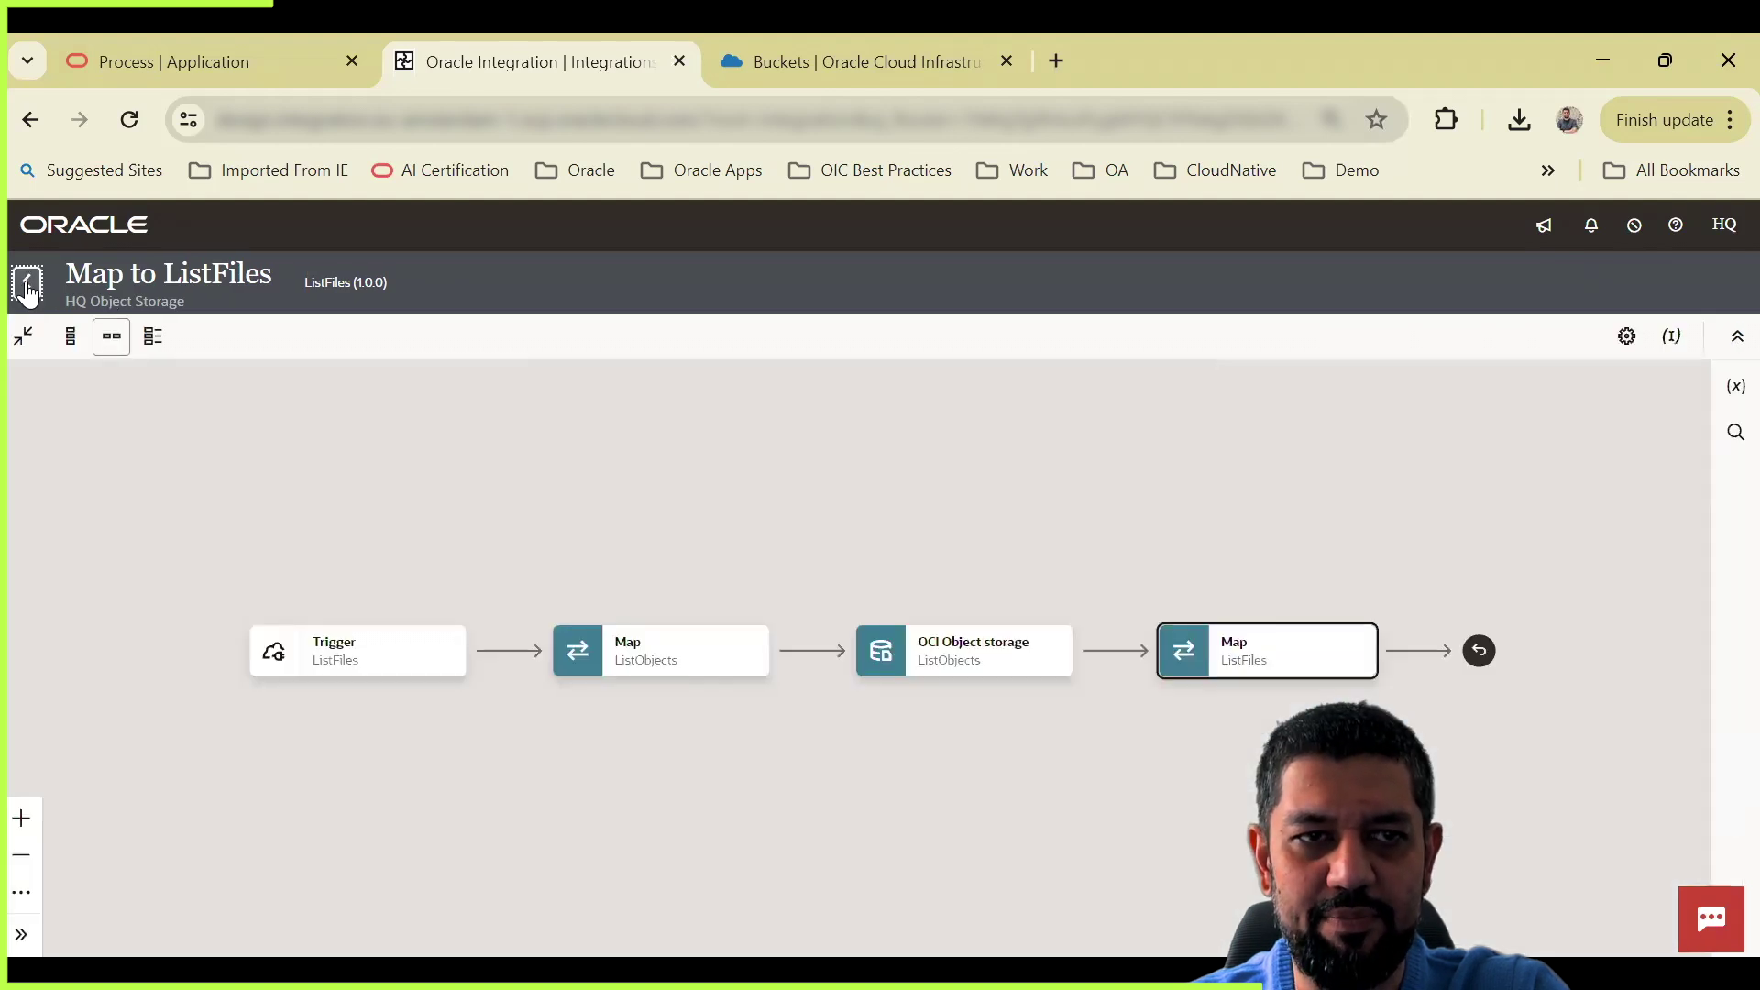
click(25, 284)
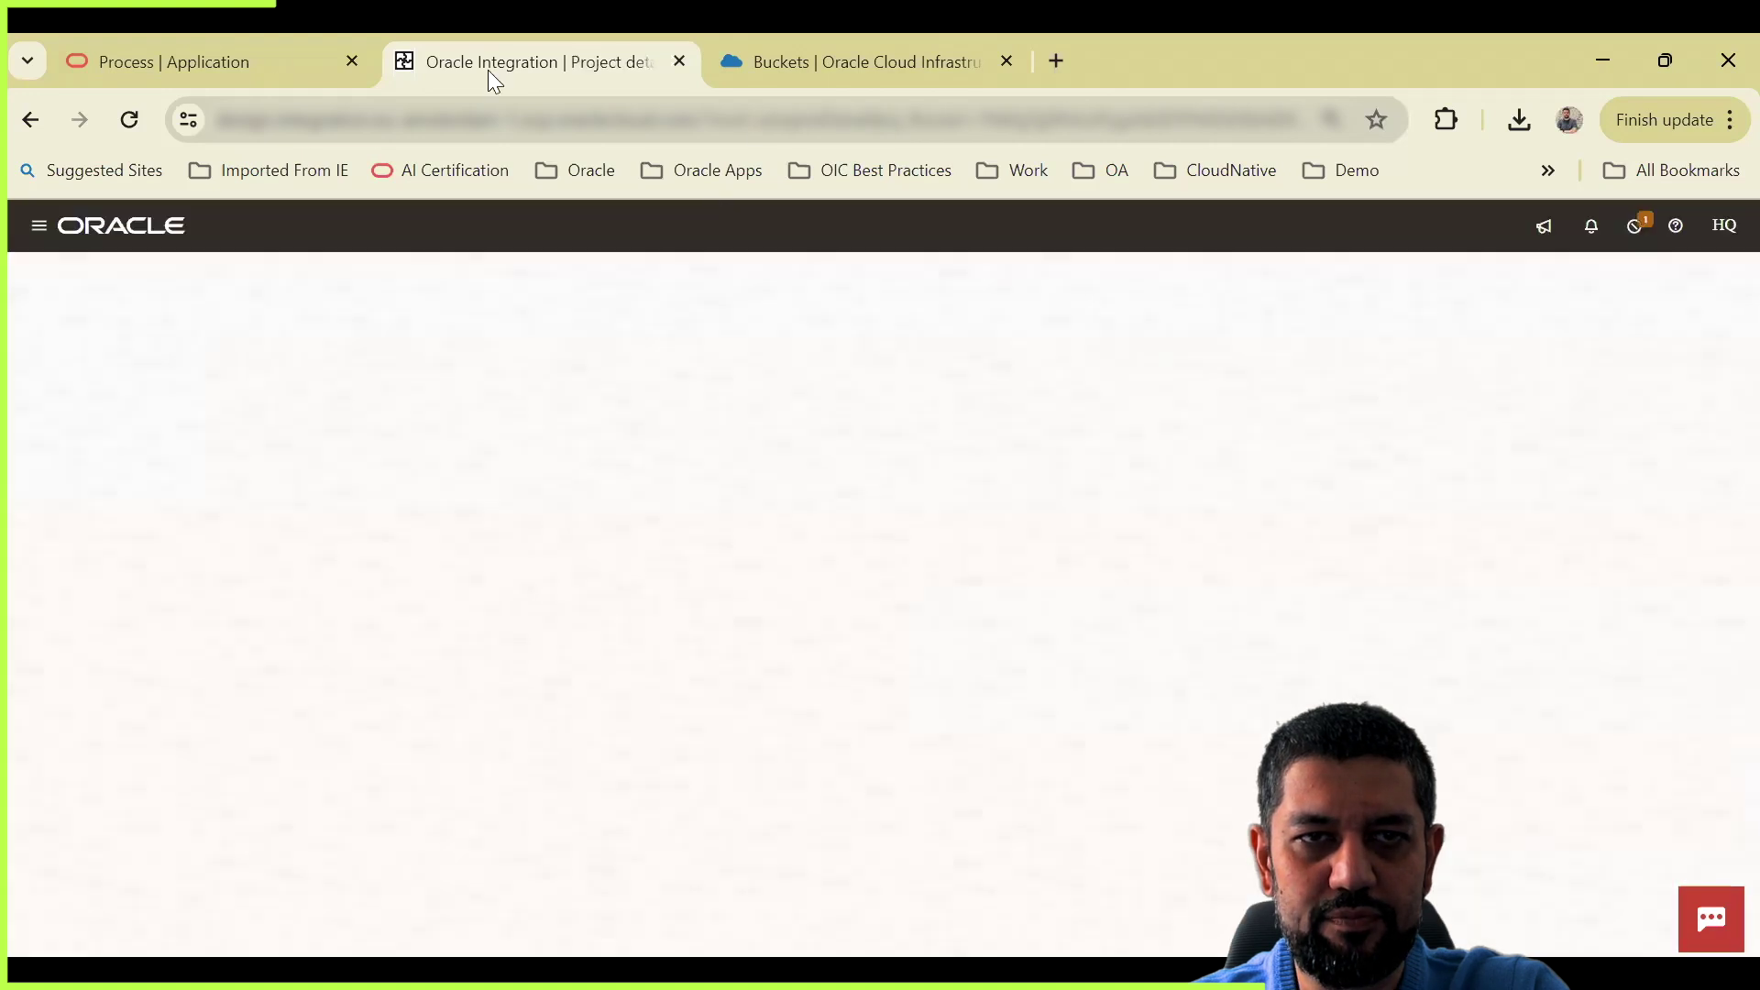
Step: Switch to the Process application and give the listFiles operation the path LISTFILES/1.0/listFiles and description "This is to list files from object storage"
click(183, 55)
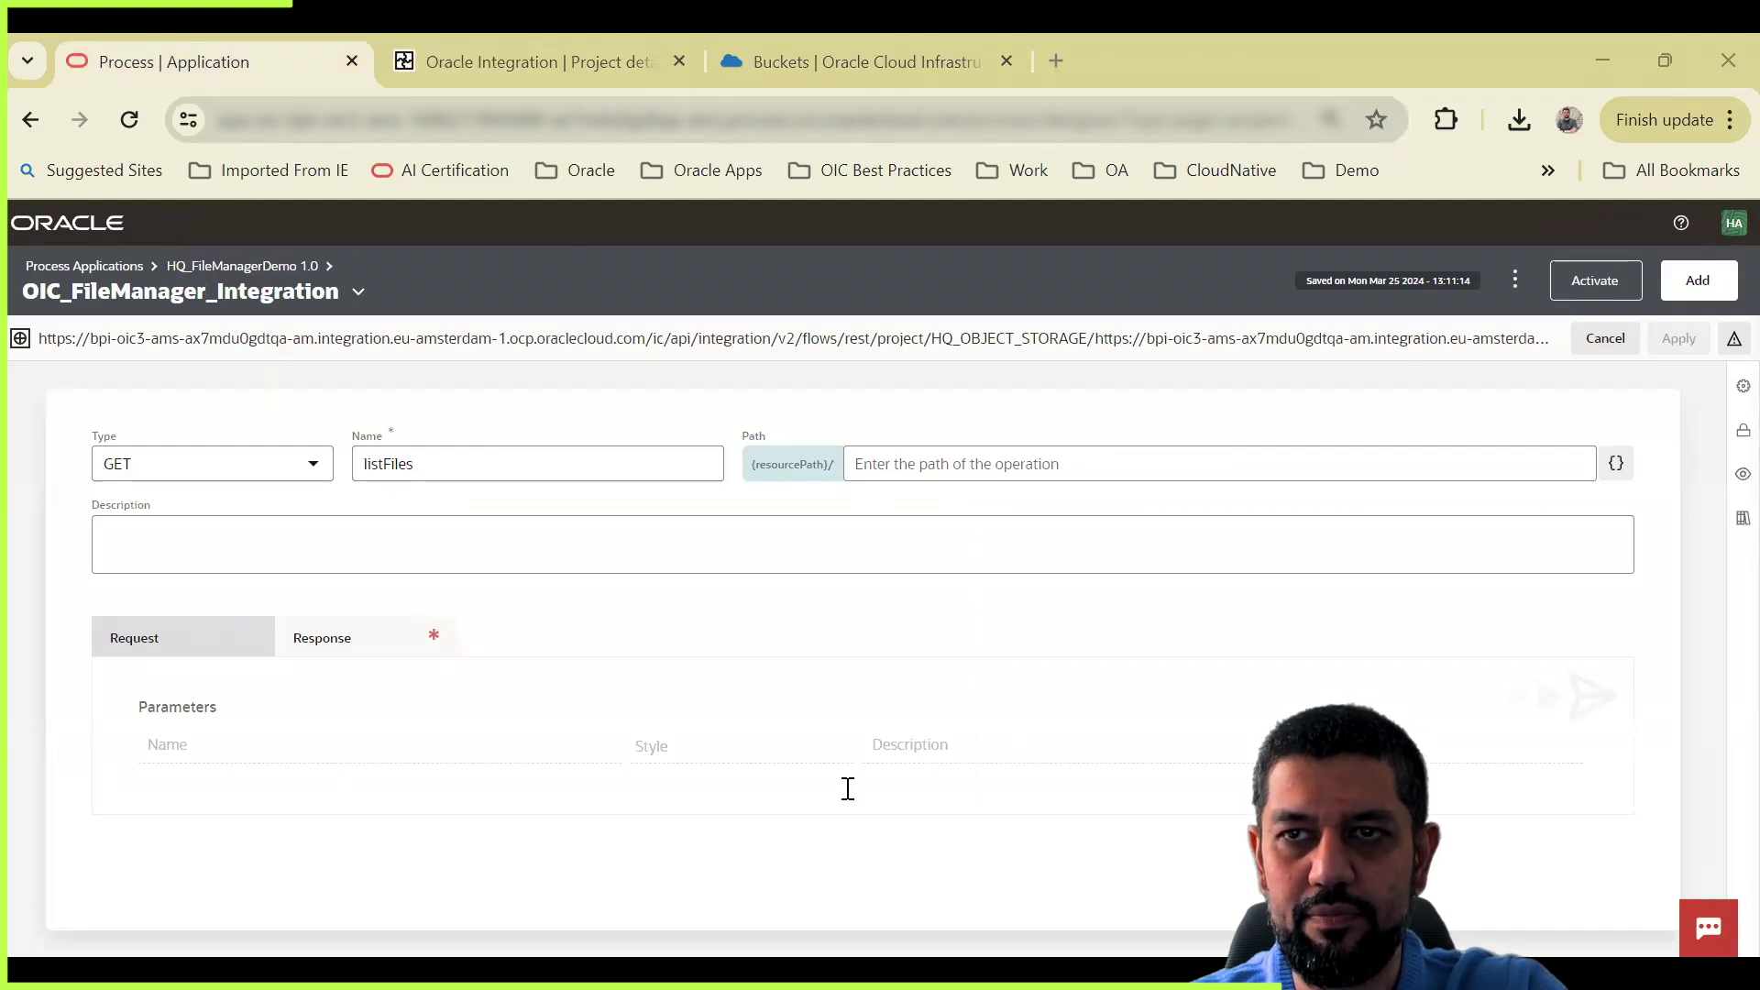
click(982, 463)
text(LISTFILES/1.0/listFiles)
click(443, 541)
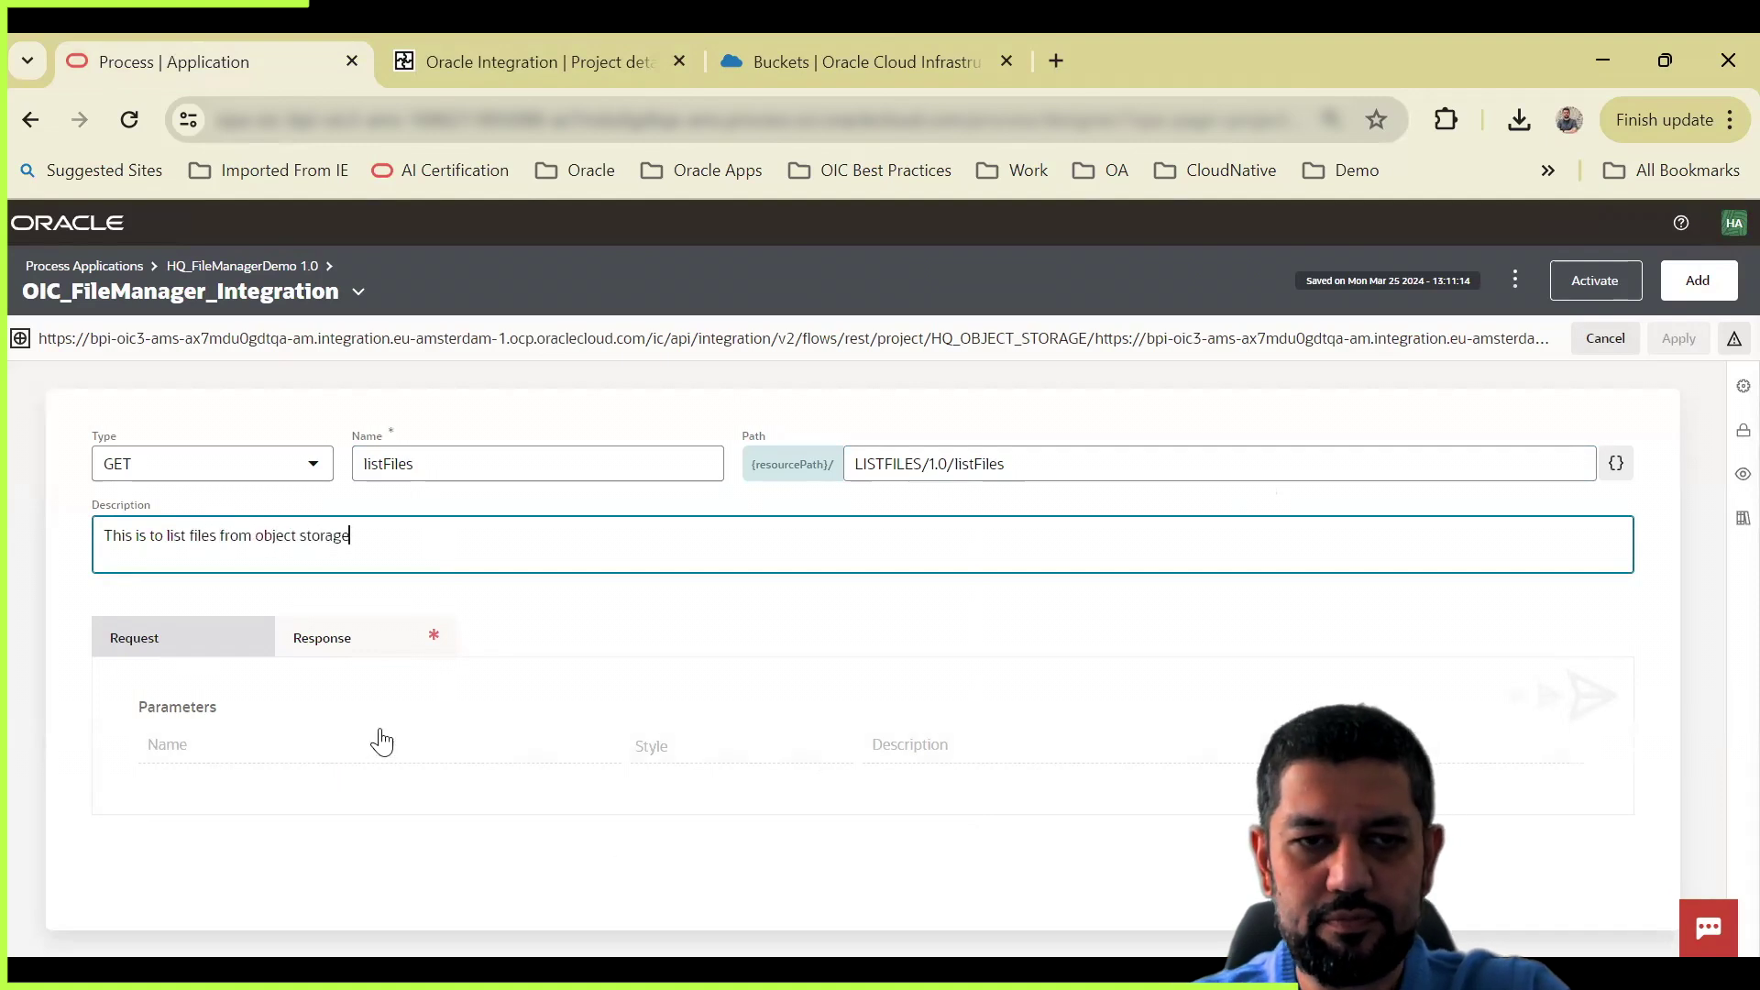
Step: Add a QUERY parameter named prefix to the listFiles request and start a JSON sample type for the response body
click(490, 748)
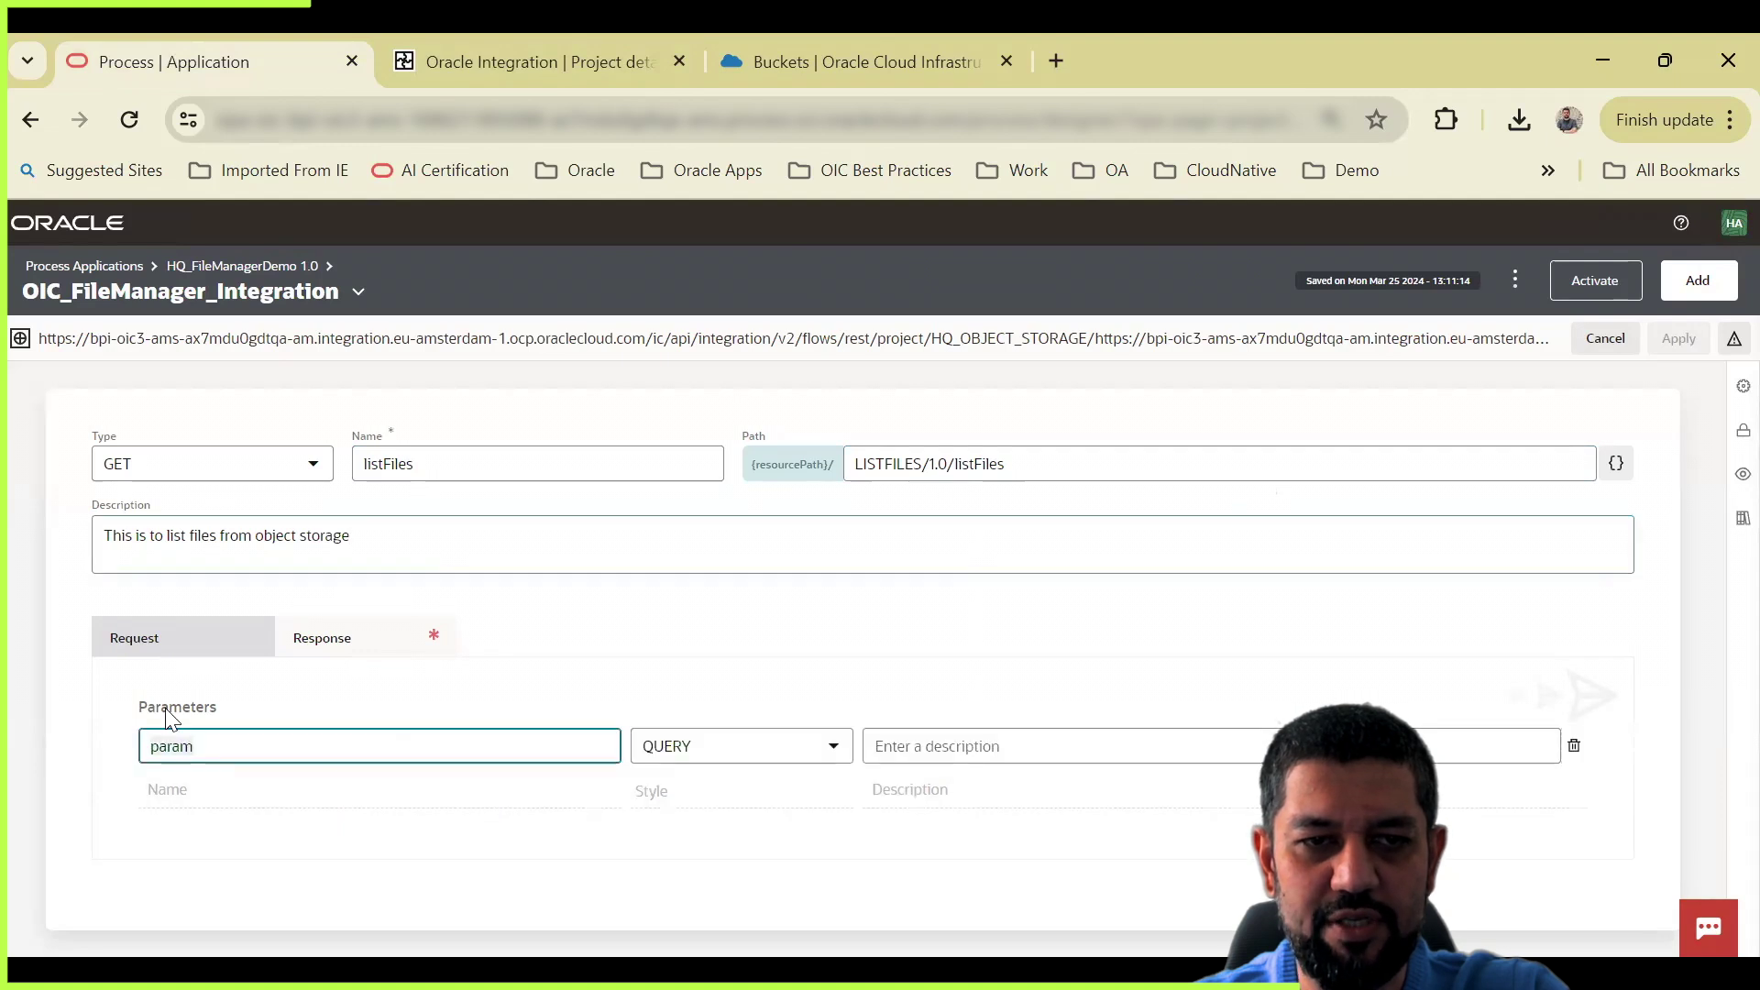
text(prefix)
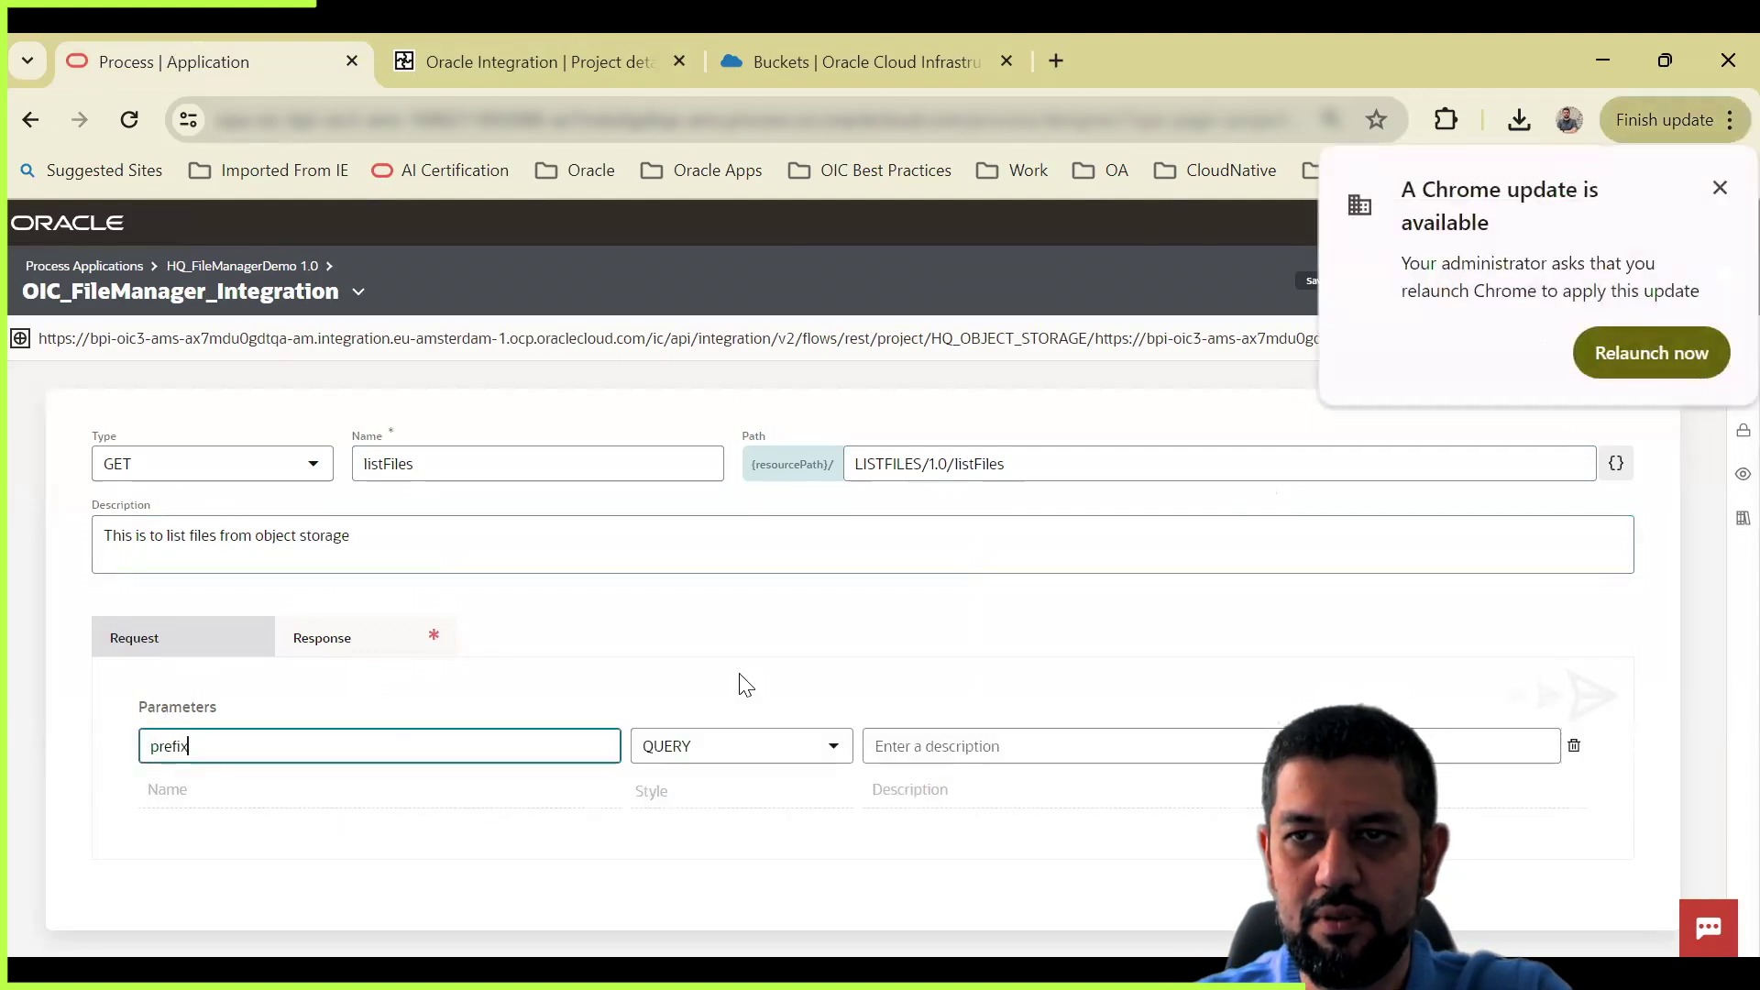
click(375, 647)
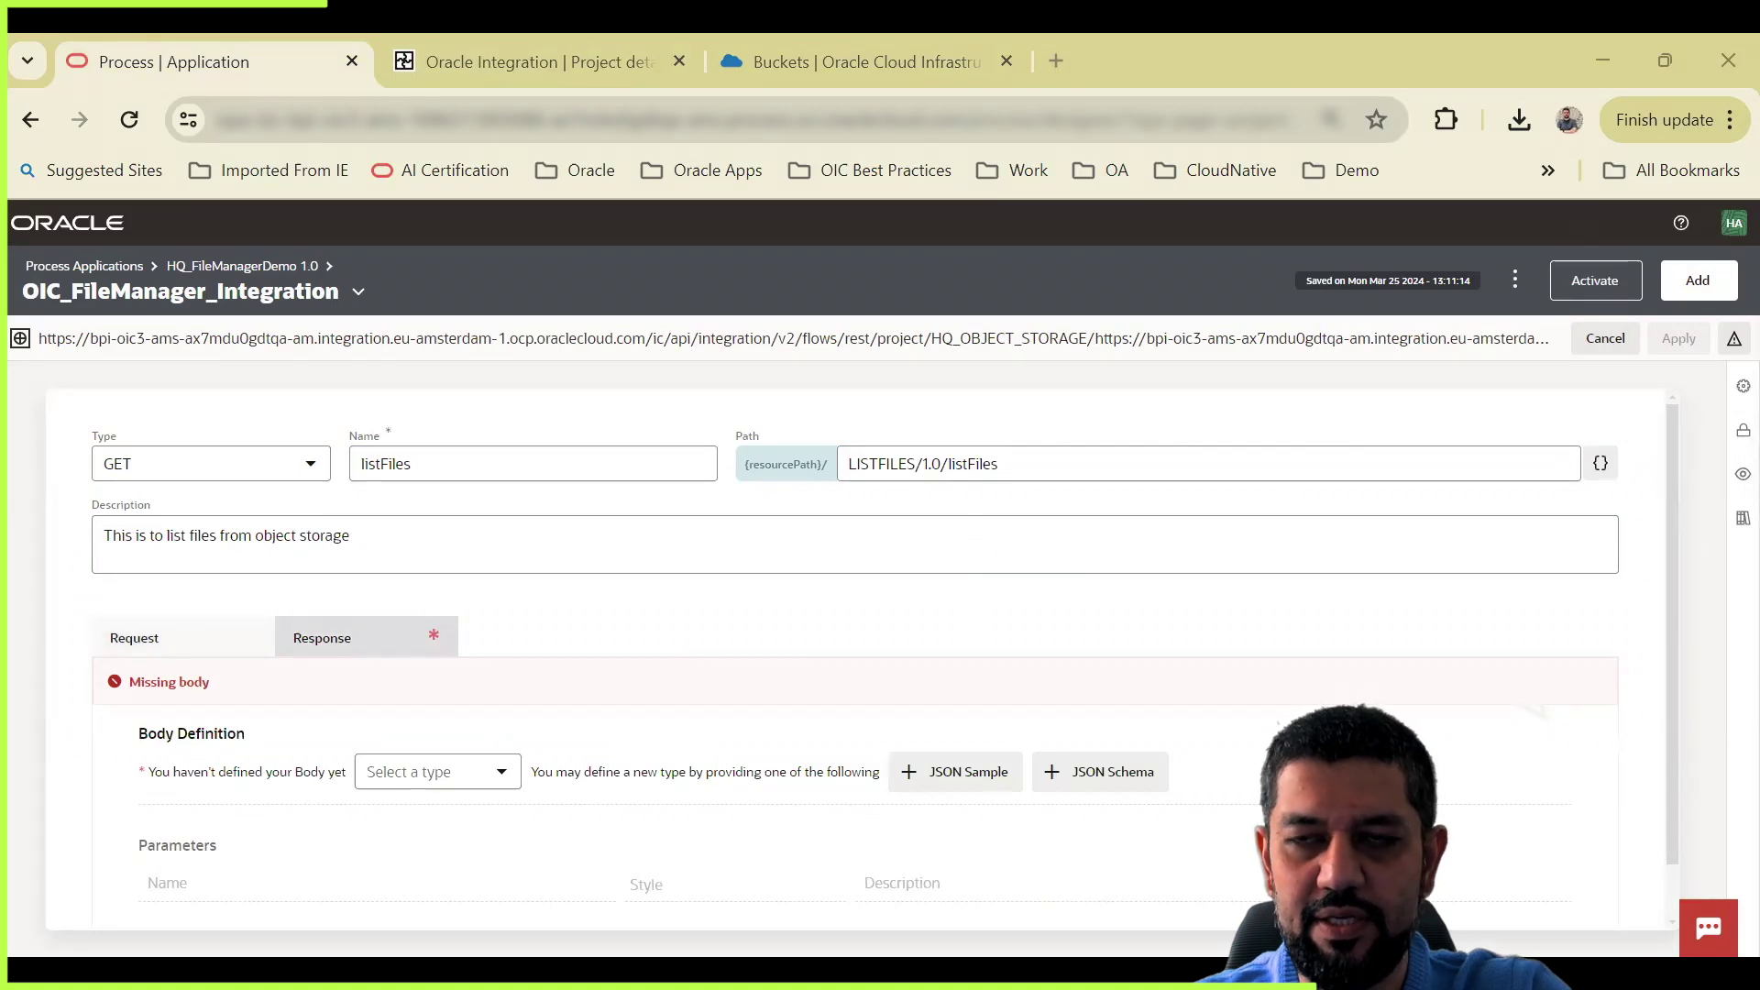
click(957, 769)
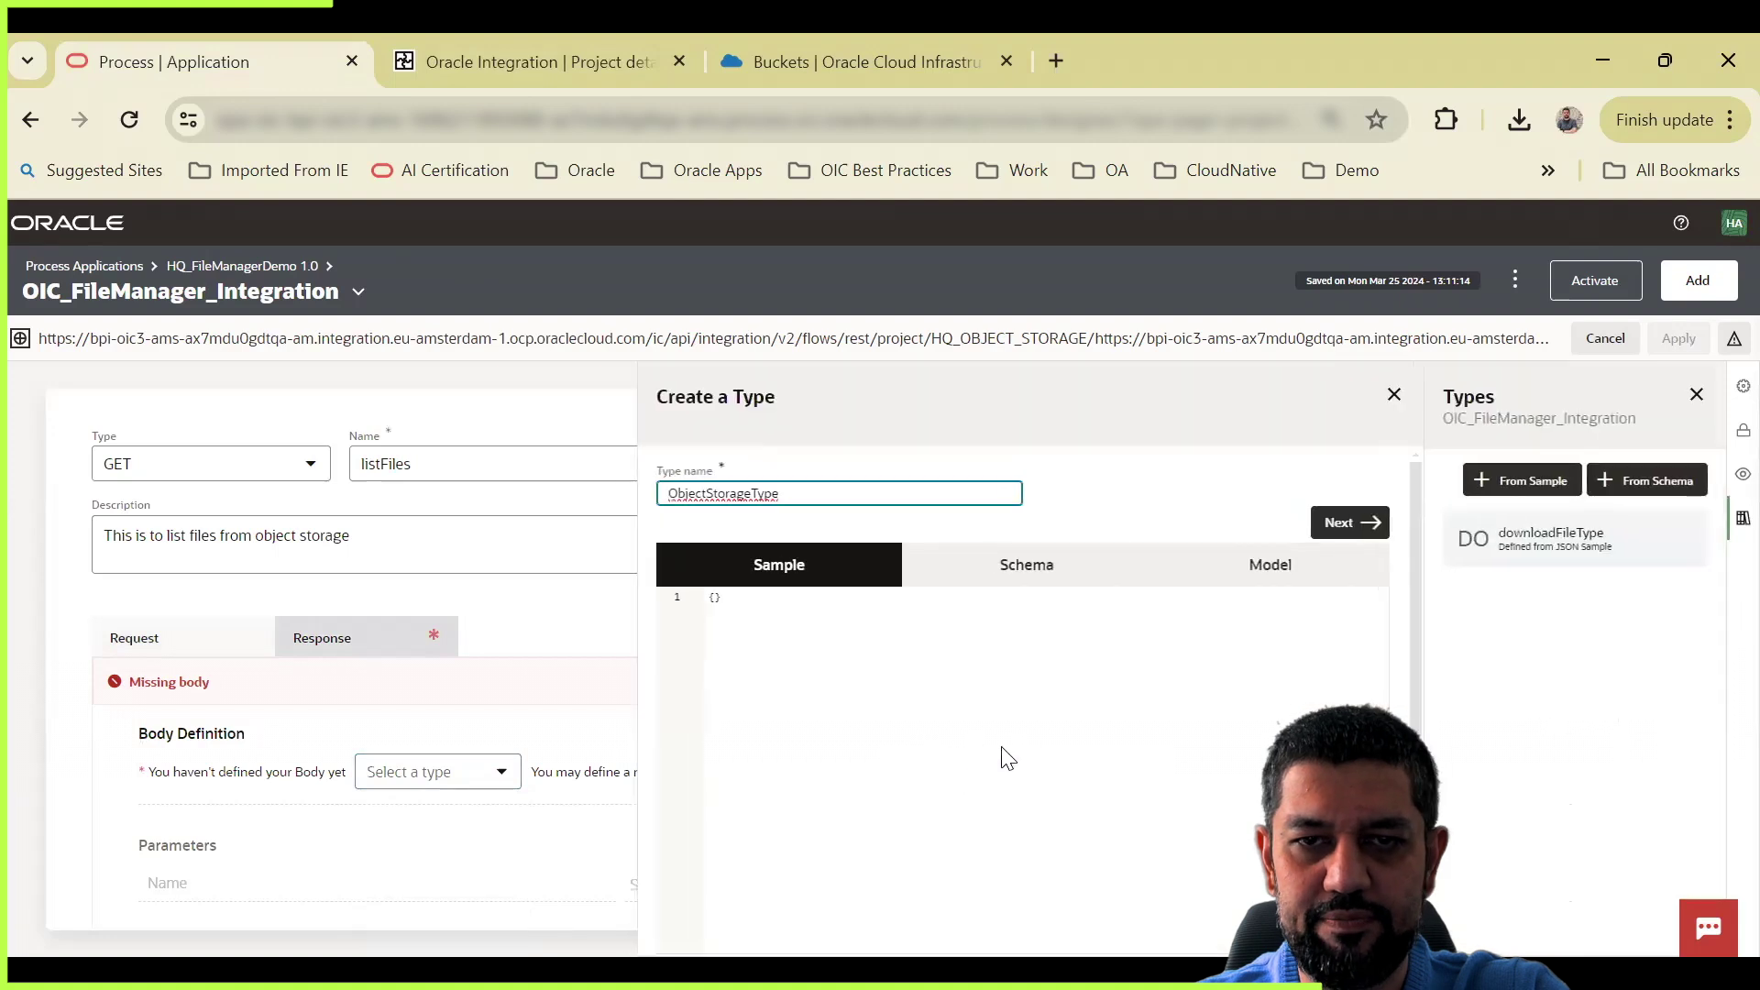
Step: Switch to Oracle Integration and copy the response sample JSON from the ListFiles integration's endpoint metadata
click(502, 55)
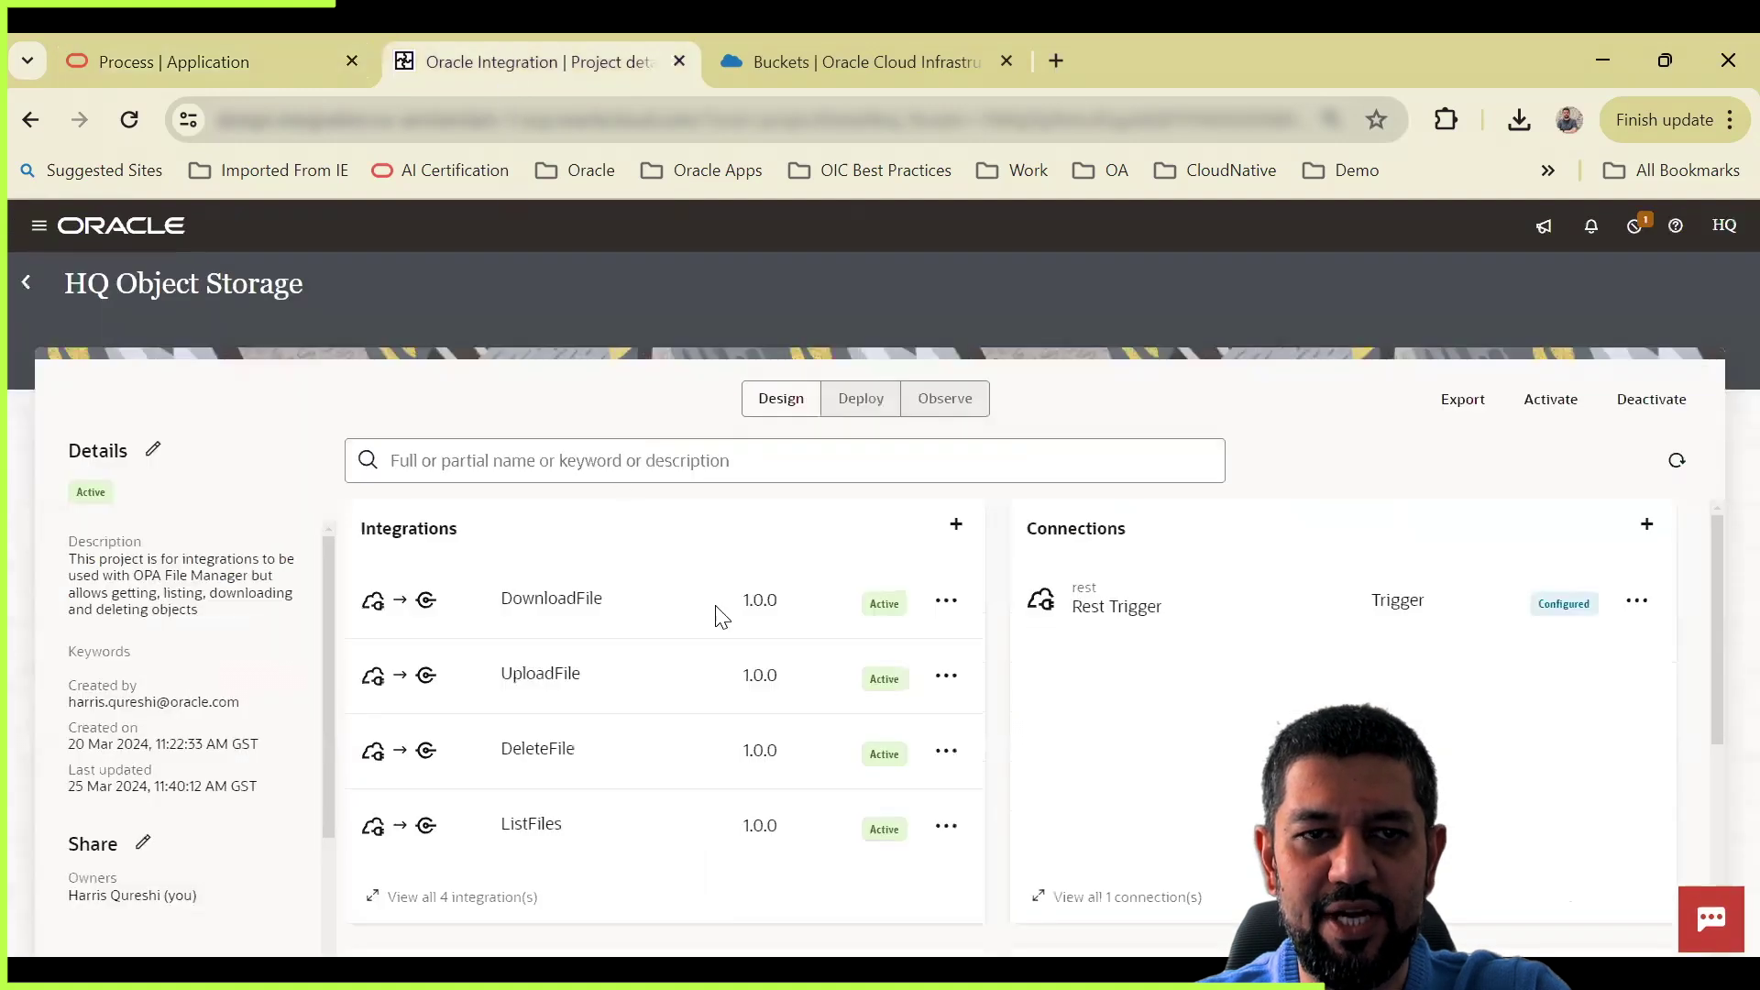
click(947, 830)
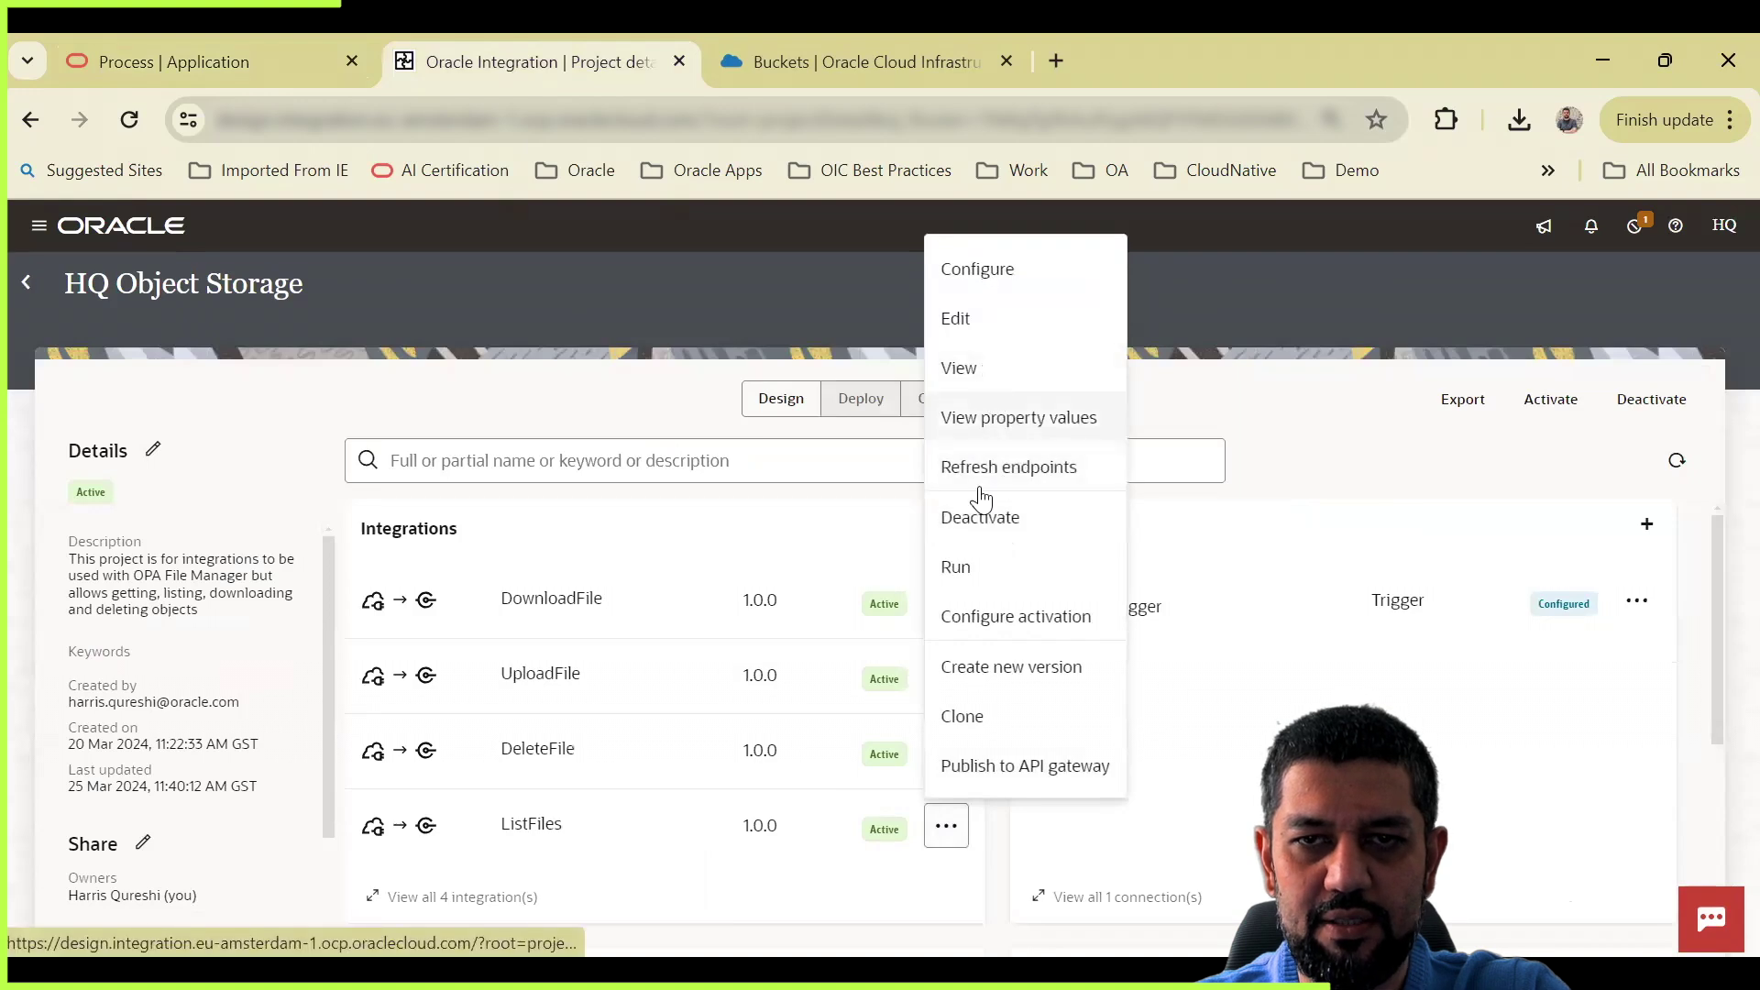
click(958, 567)
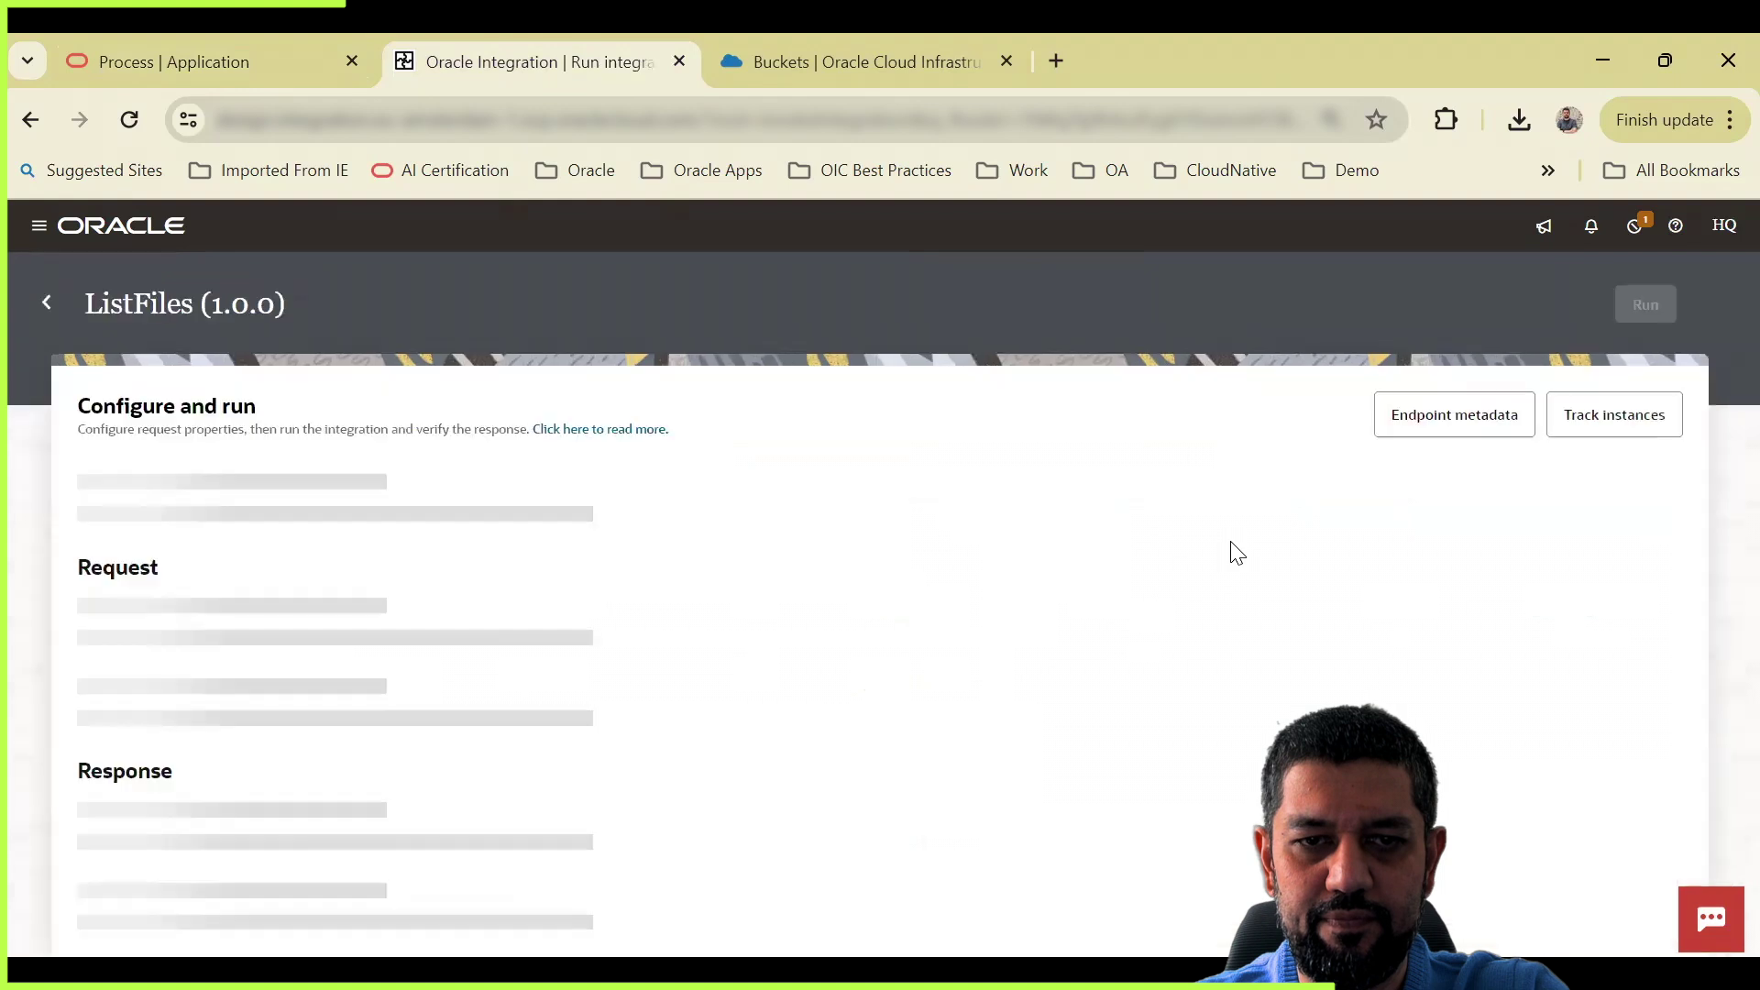
click(1450, 416)
scroll(1412, 632, down, 5)
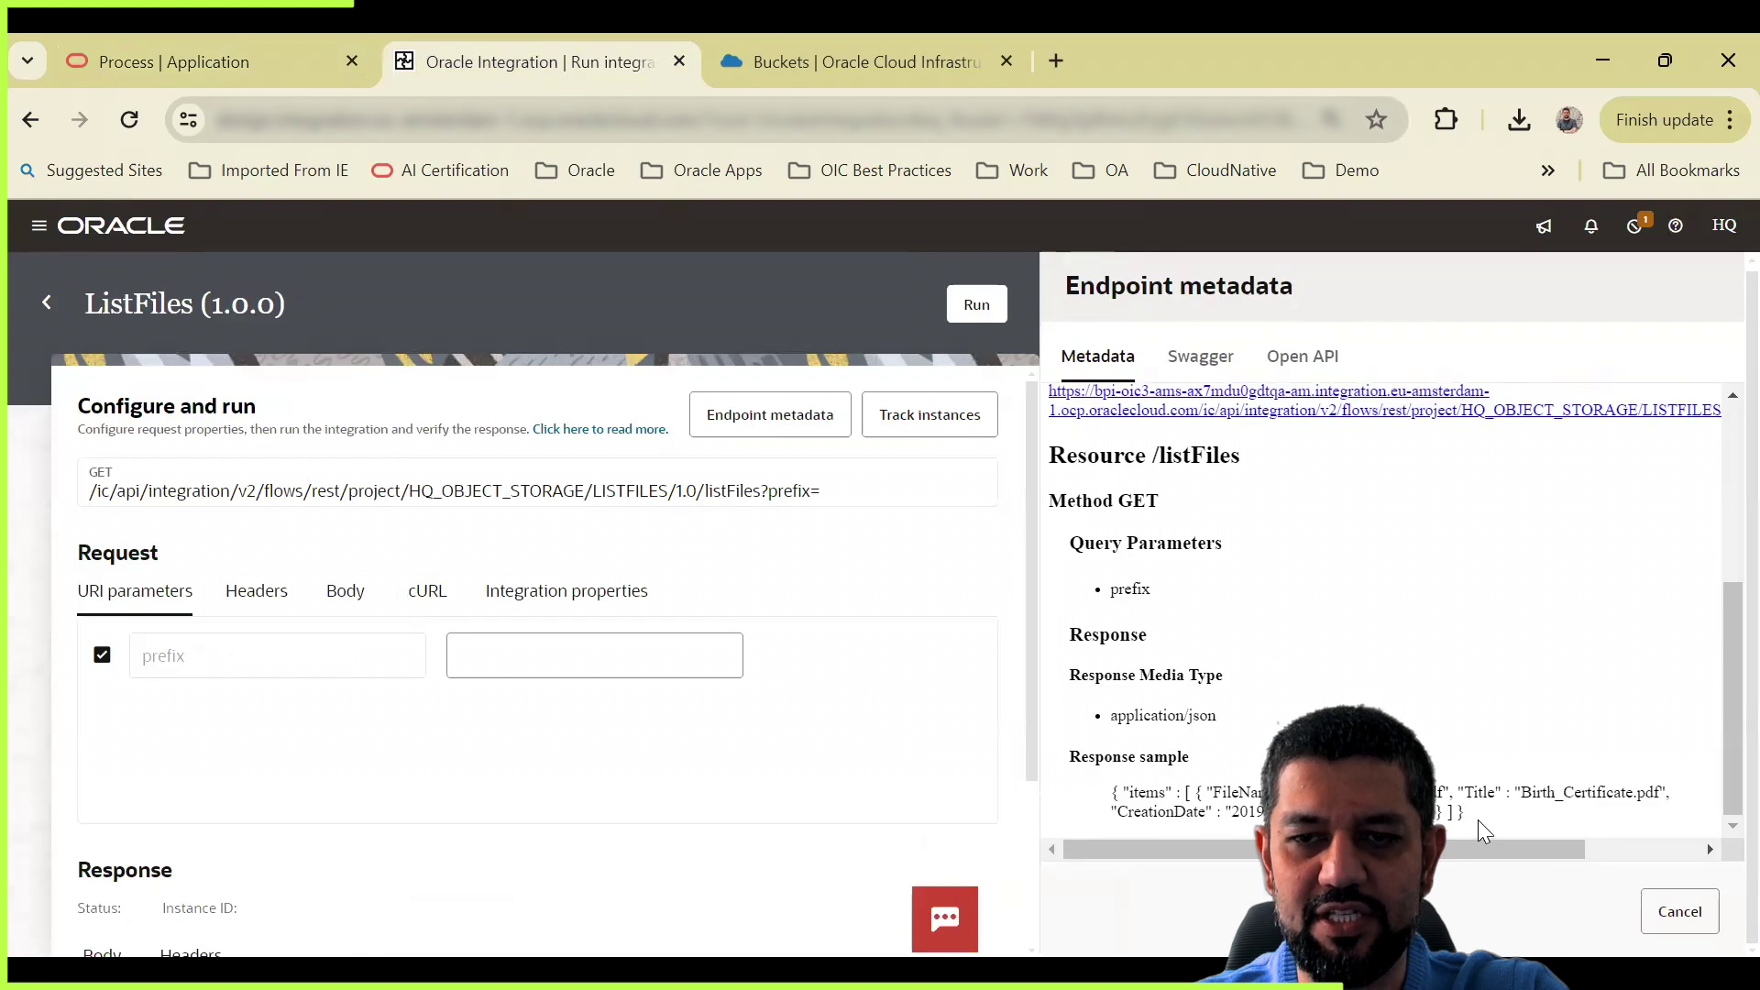
drag(1478, 820, 1102, 789)
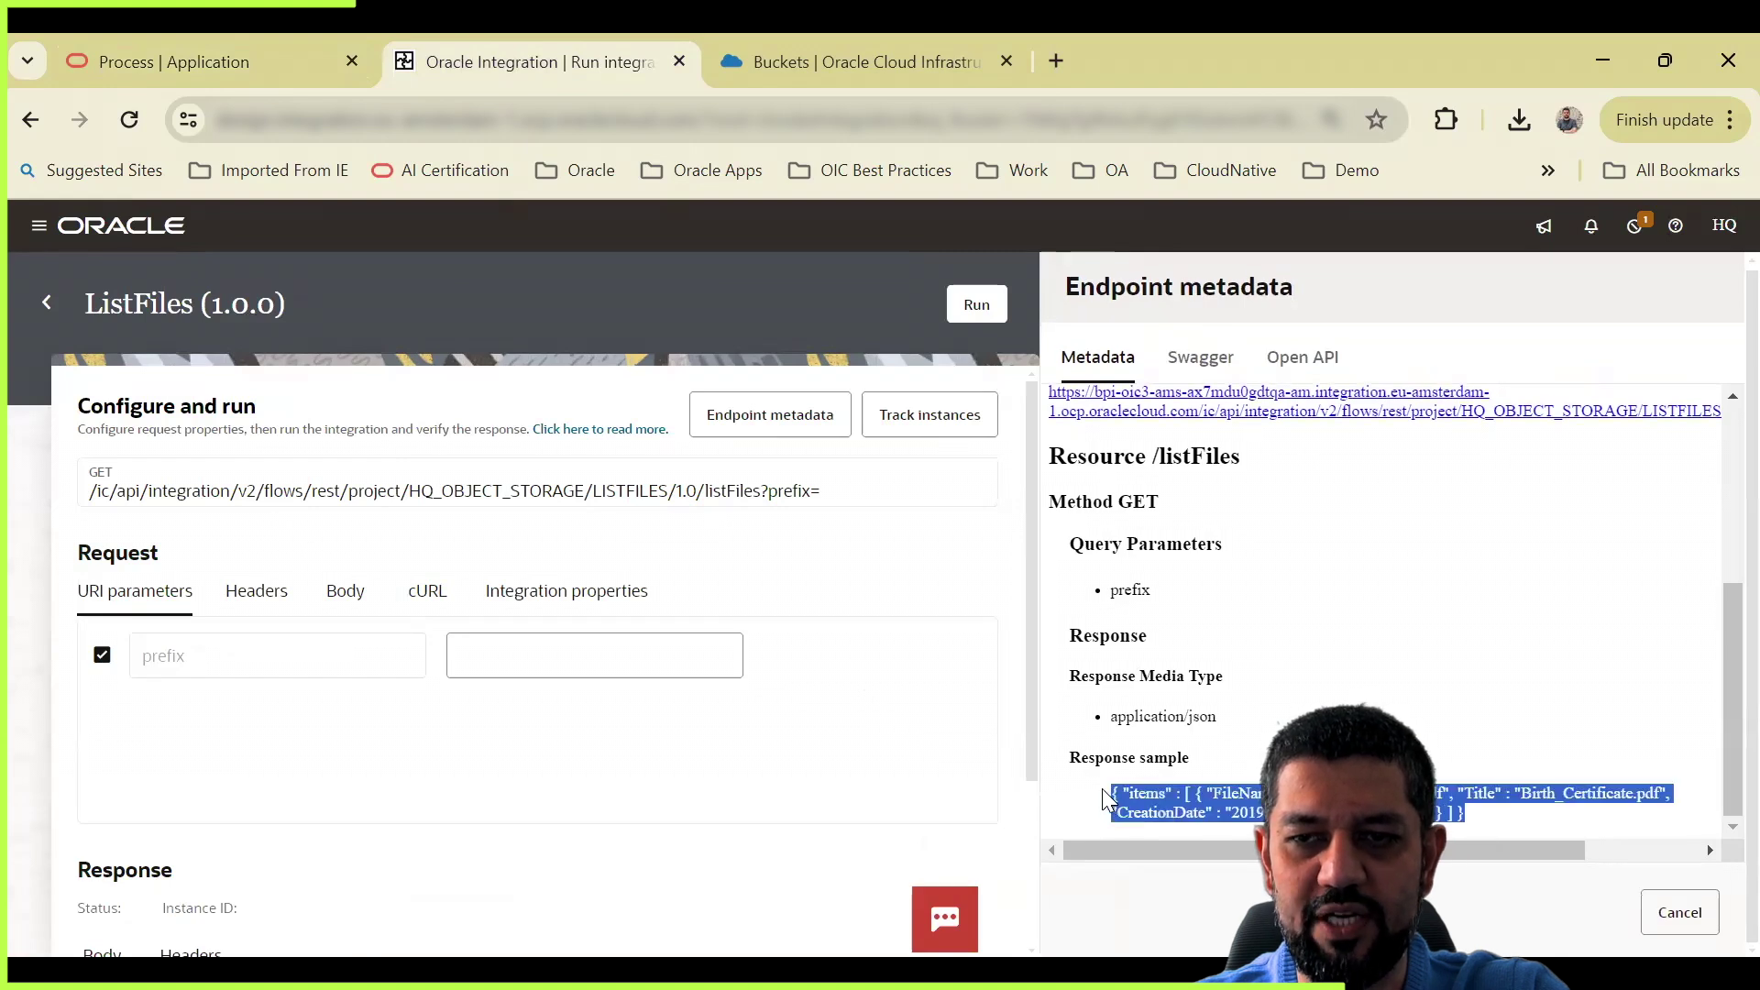
Step: Paste the copied ListFiles response JSON as the new type's sample in the Process application, removing the trailing empty line
click(156, 66)
click(662, 594)
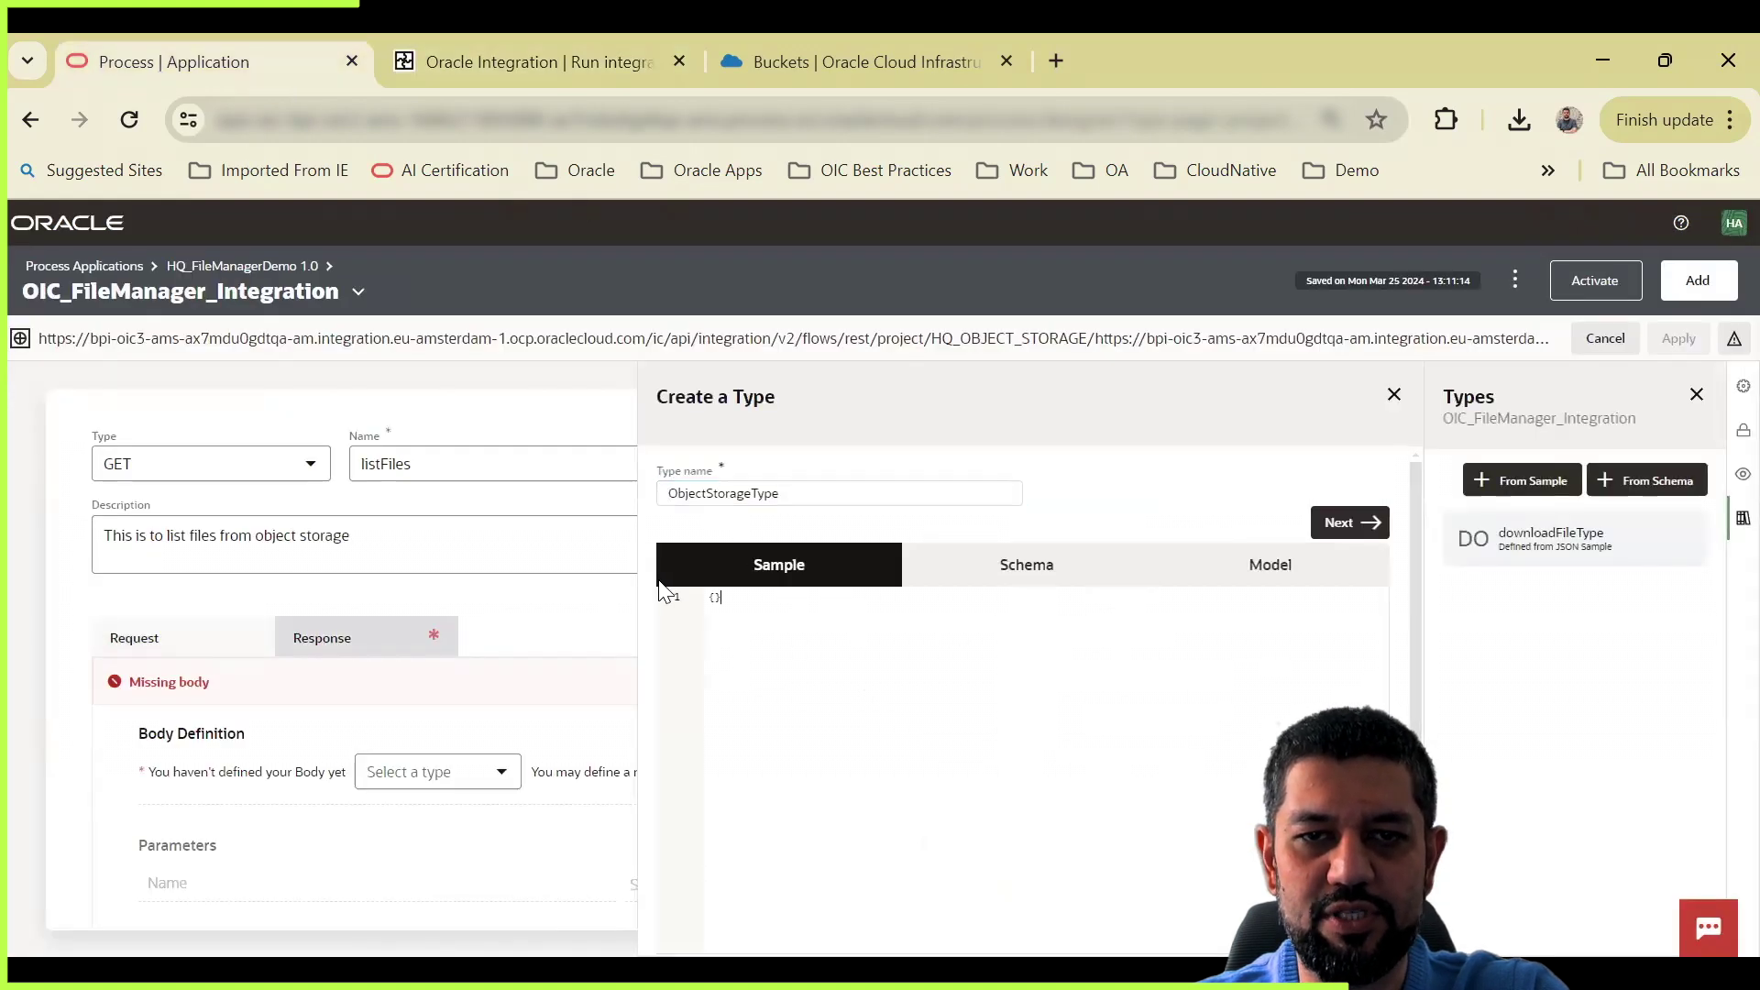
key(ctrl+v)
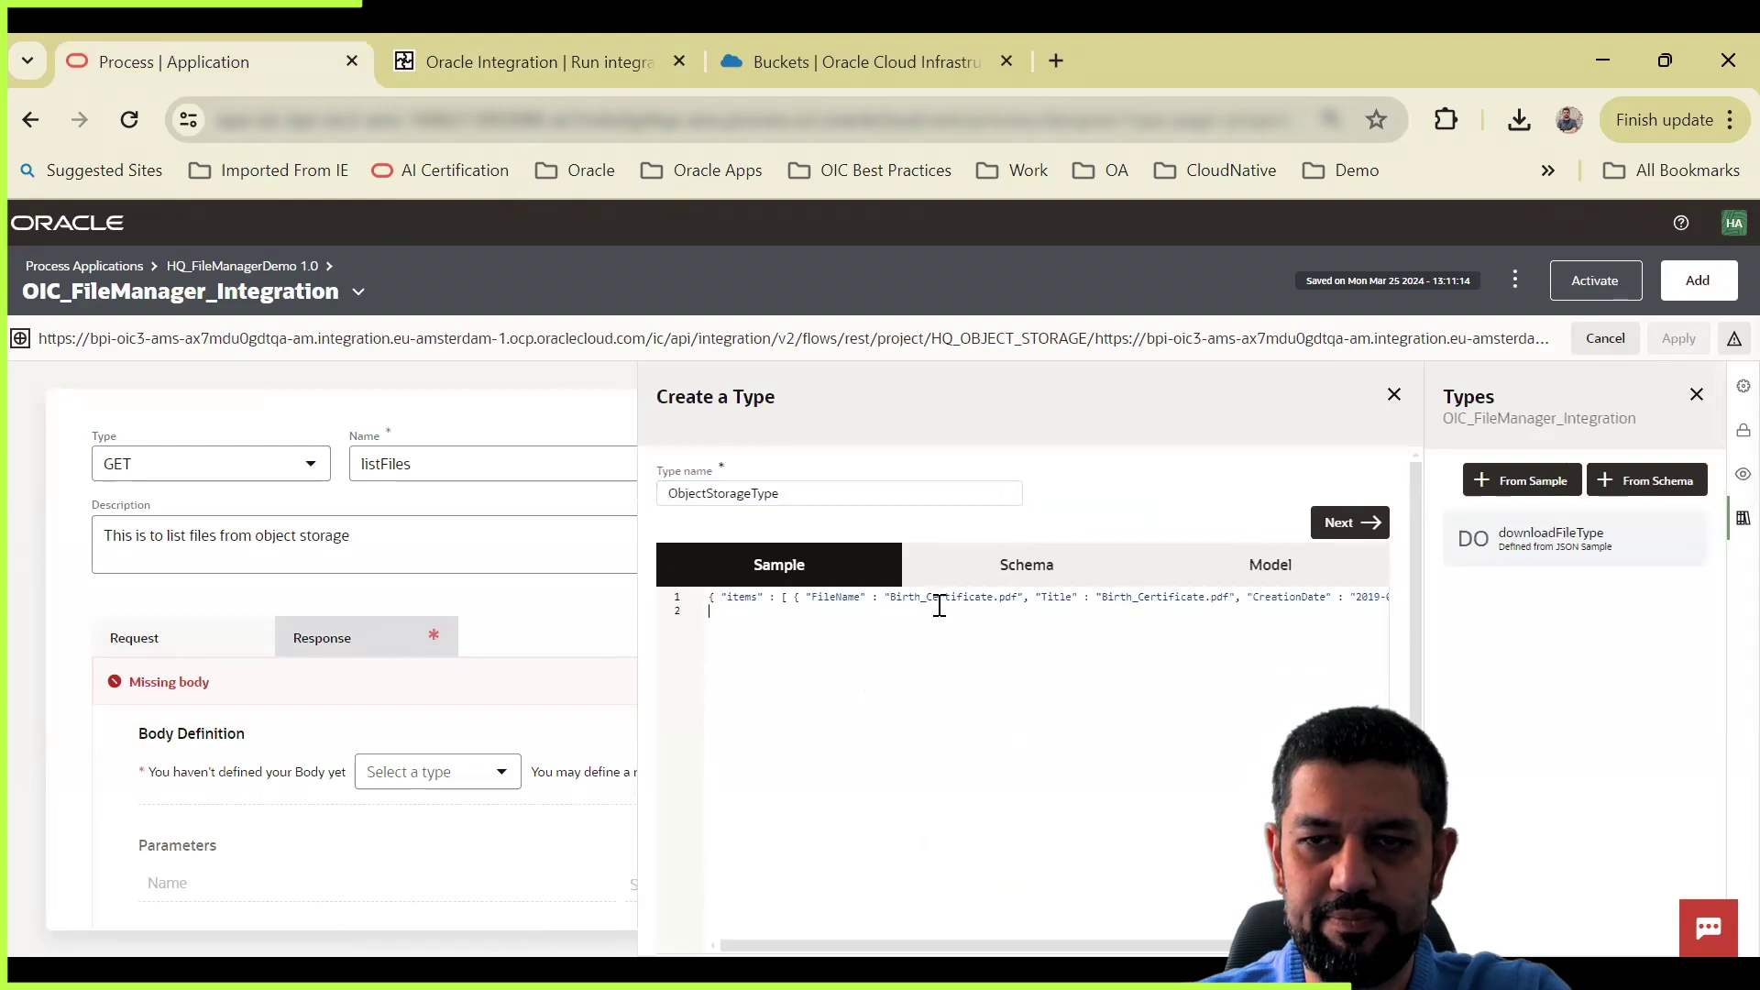
key(BackSpace)
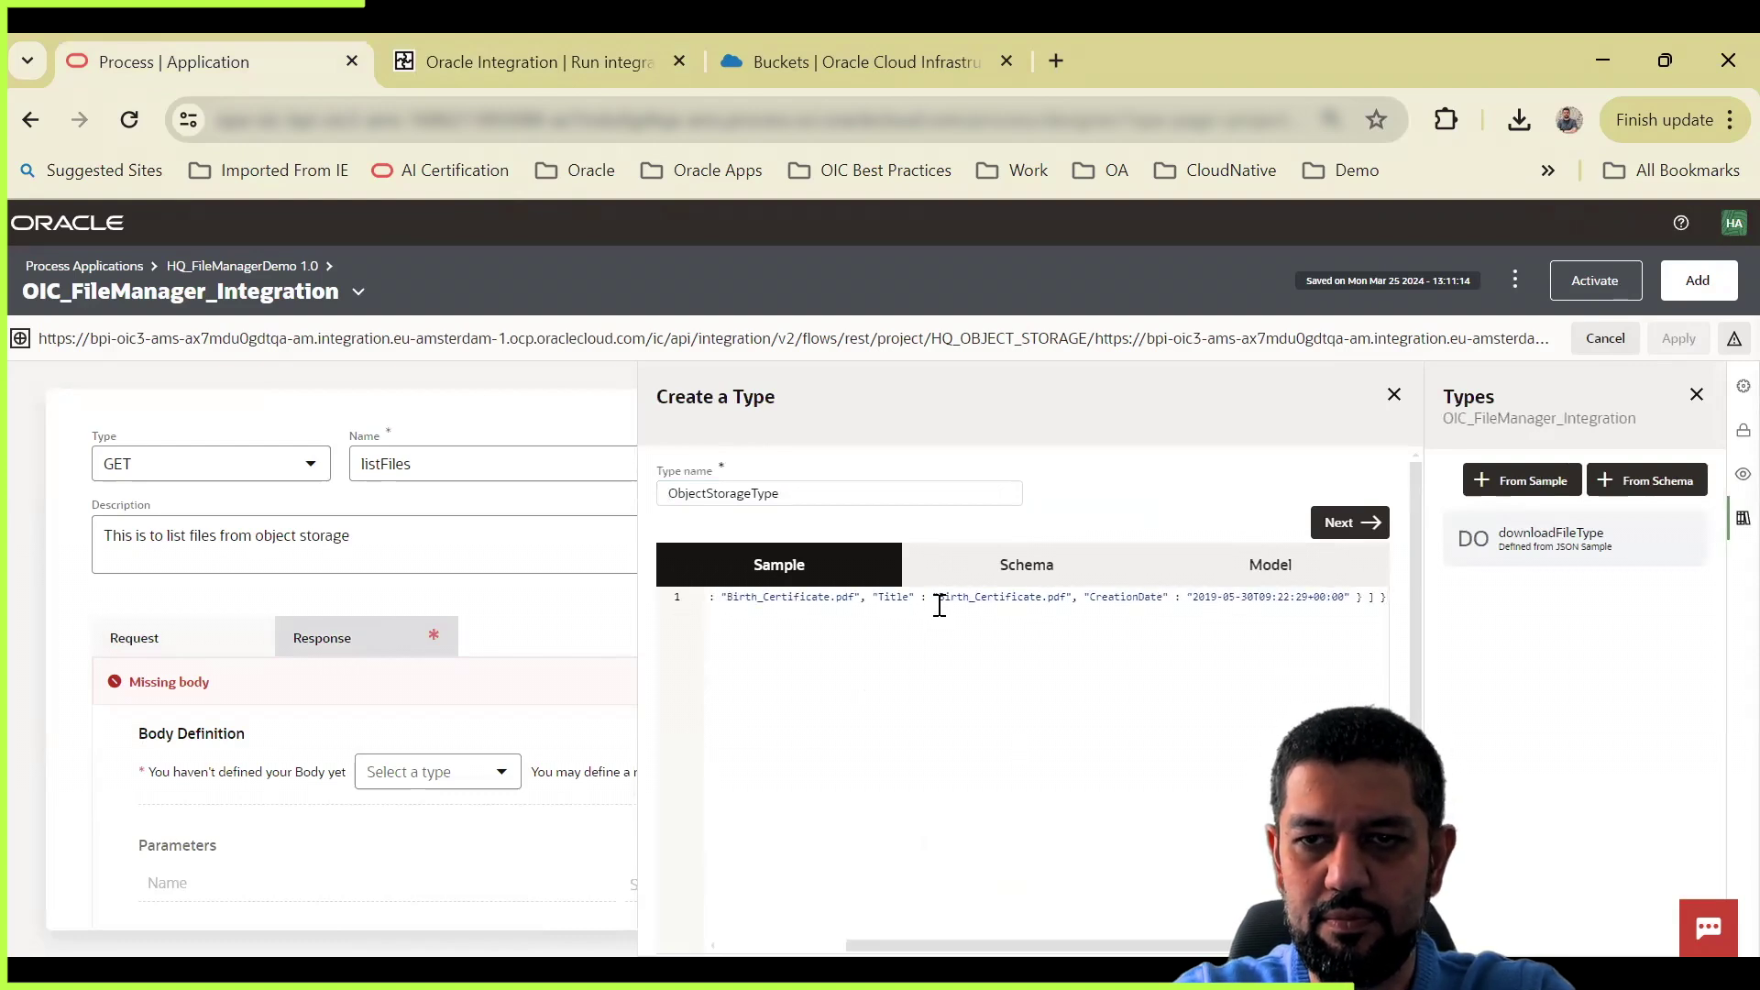
Step: Name the response type listFileType, create it from the sample and apply the listFiles operation
click(782, 492)
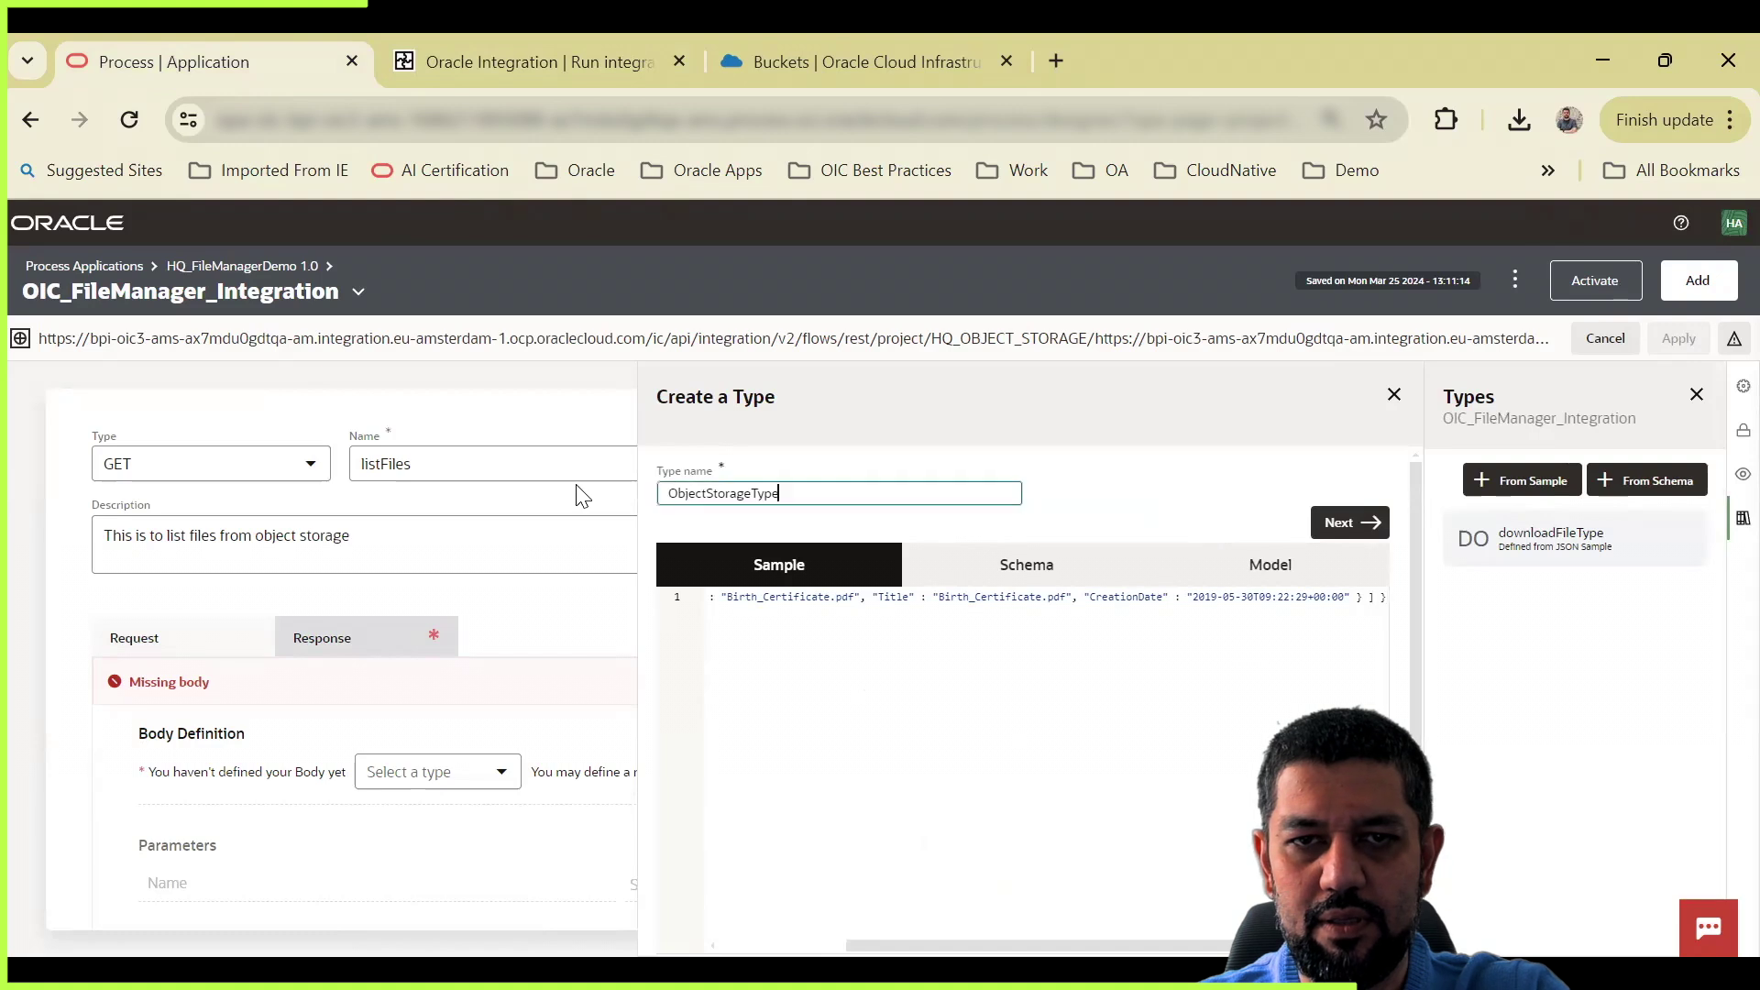
key(ctrl+a)
key(BackSpace)
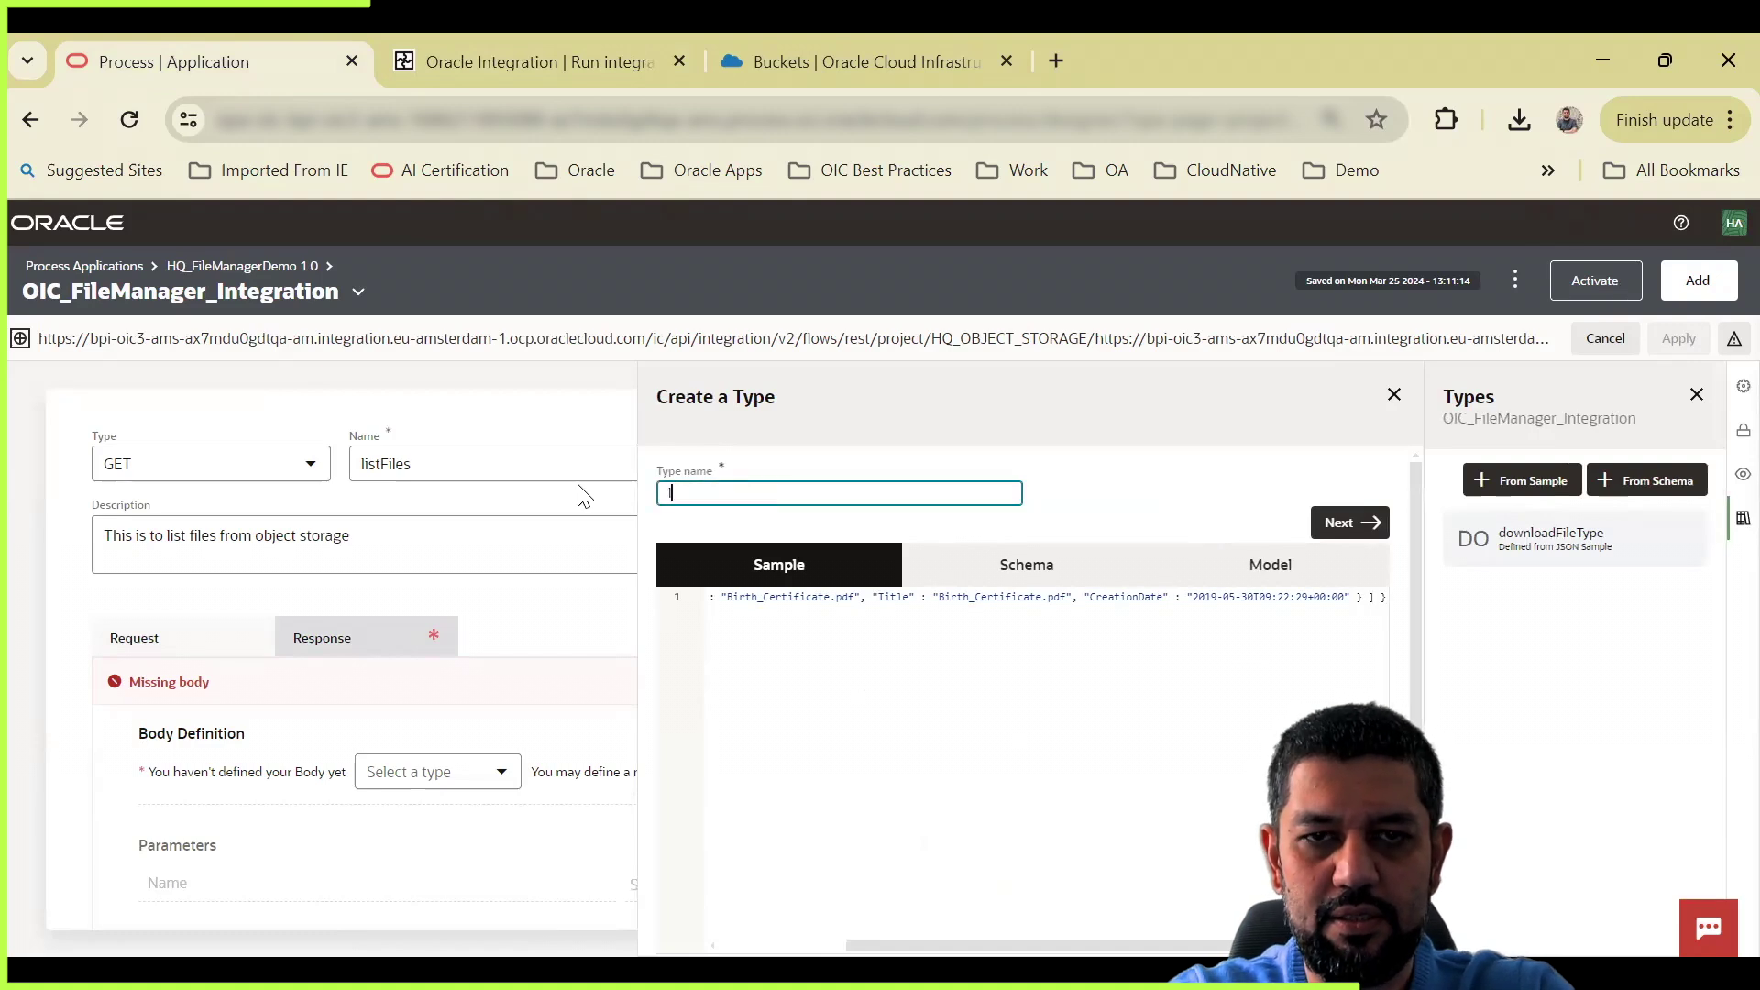
text(listFileOb)
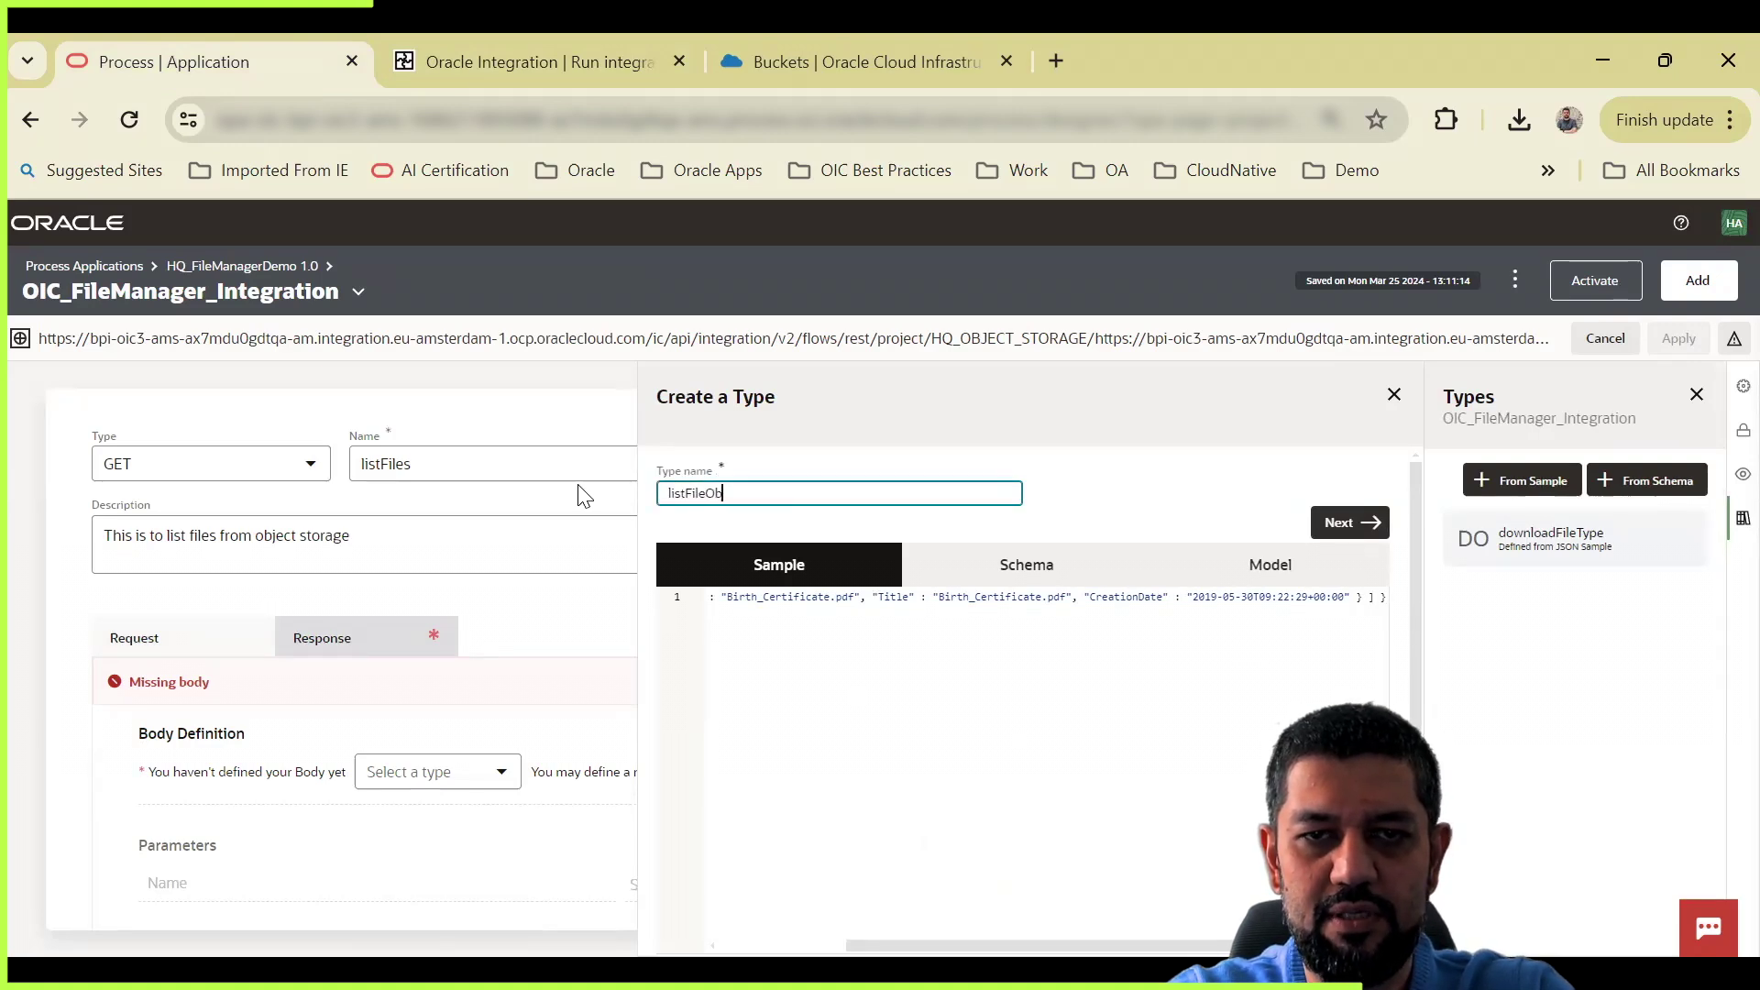
key(BackSpace)
key(BackSpace)
key(BackSpace)
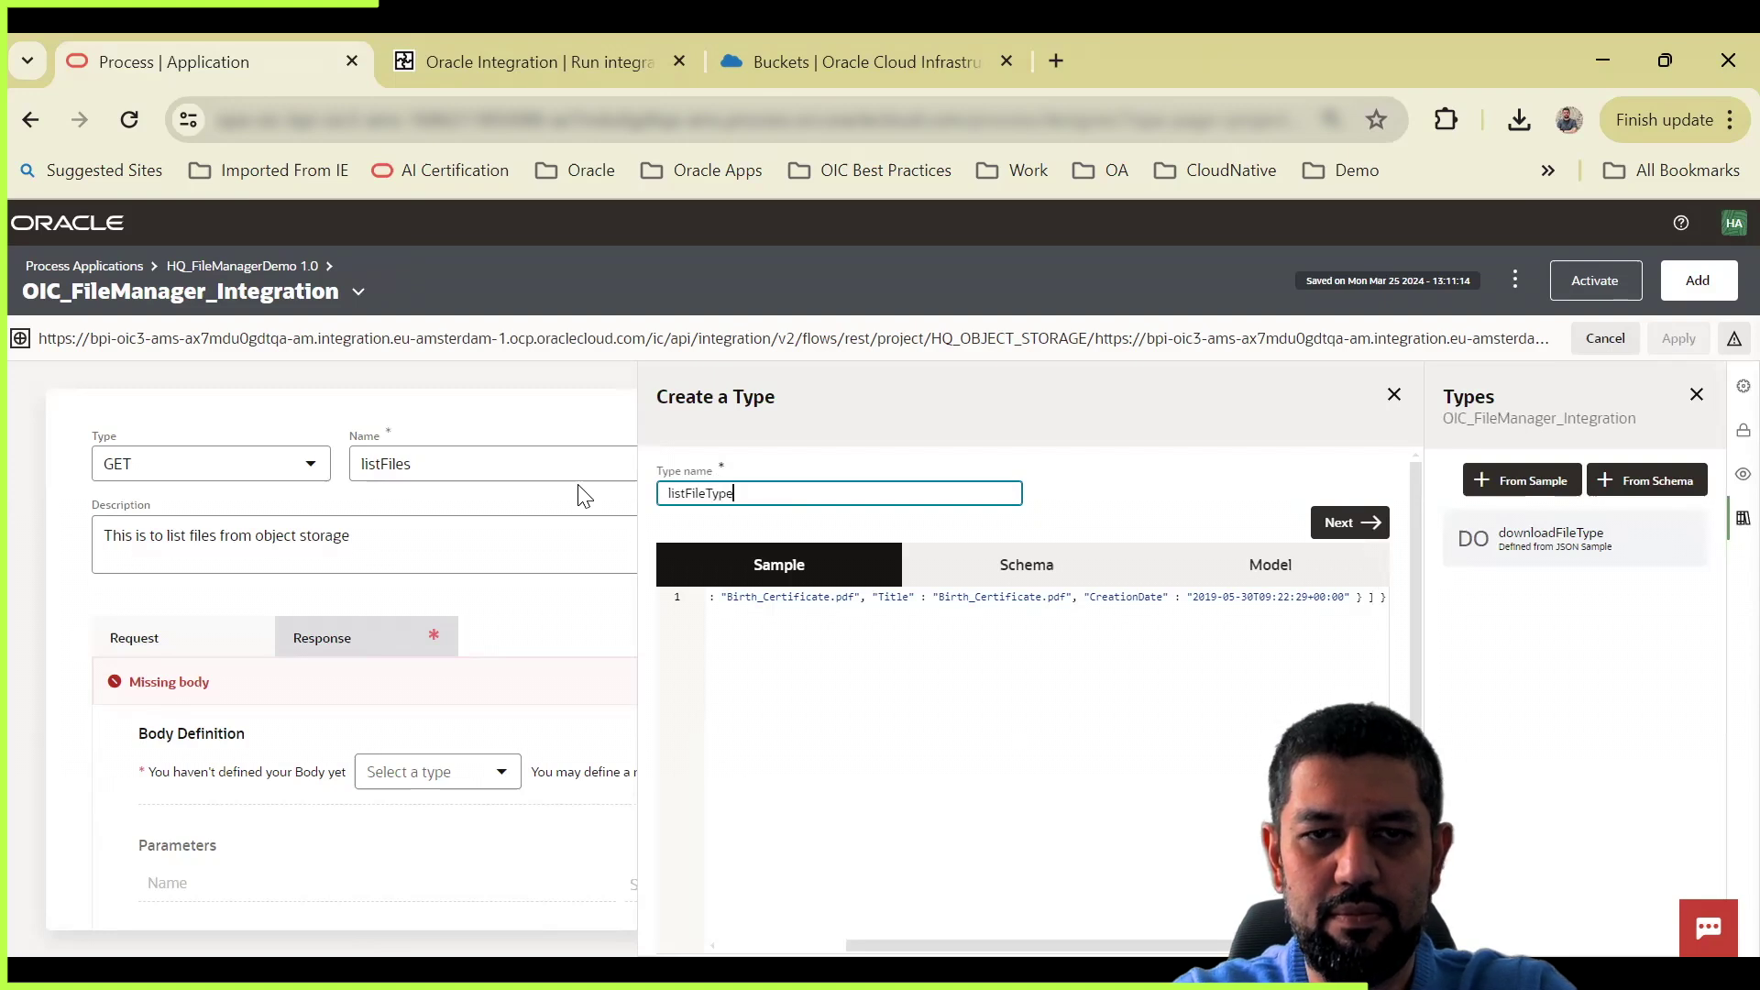
click(1341, 527)
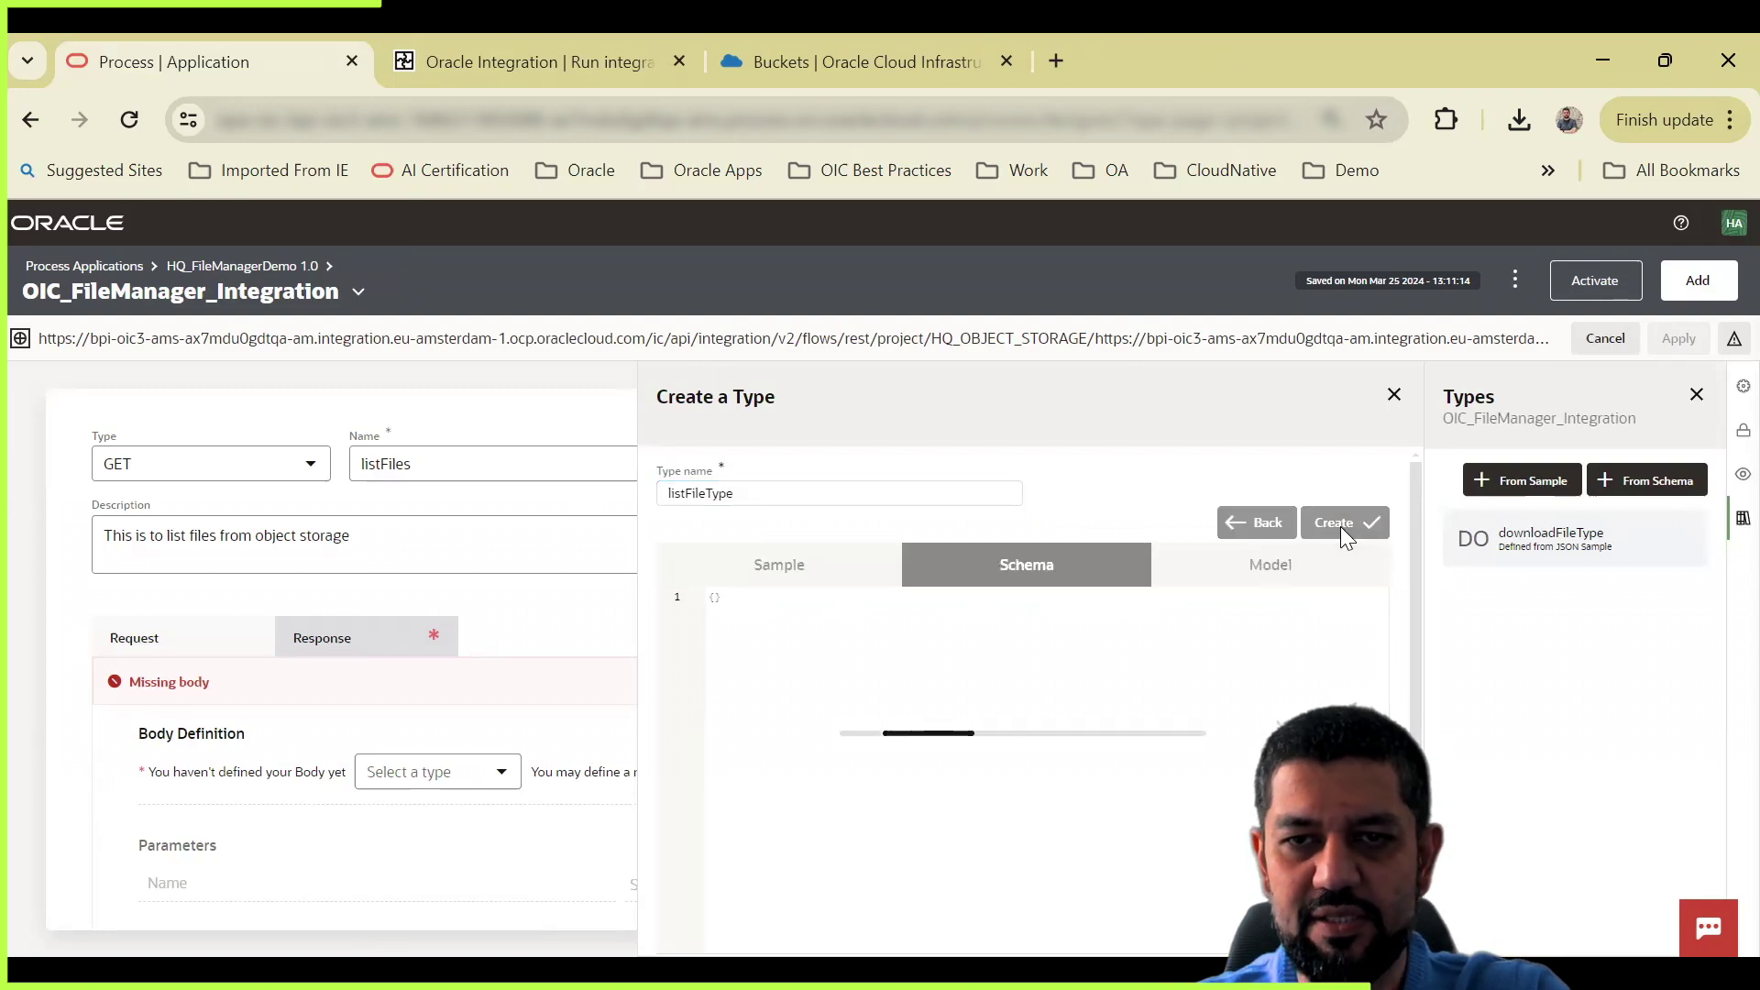
click(1343, 533)
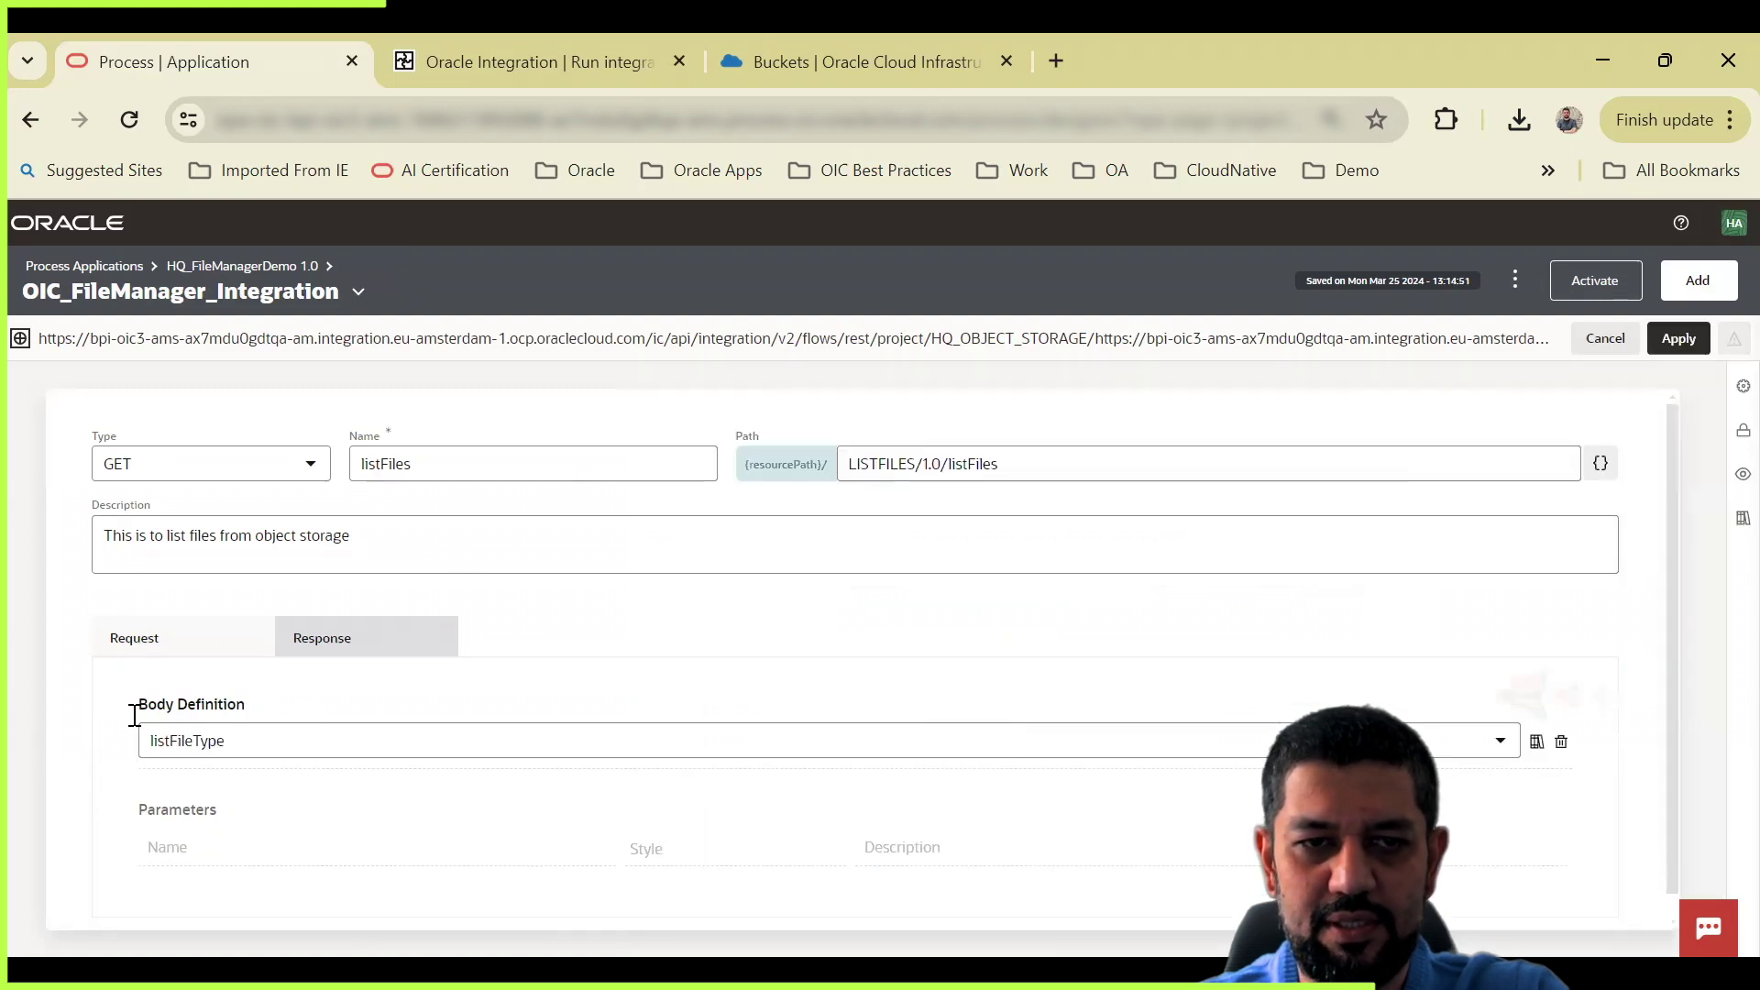
click(1679, 339)
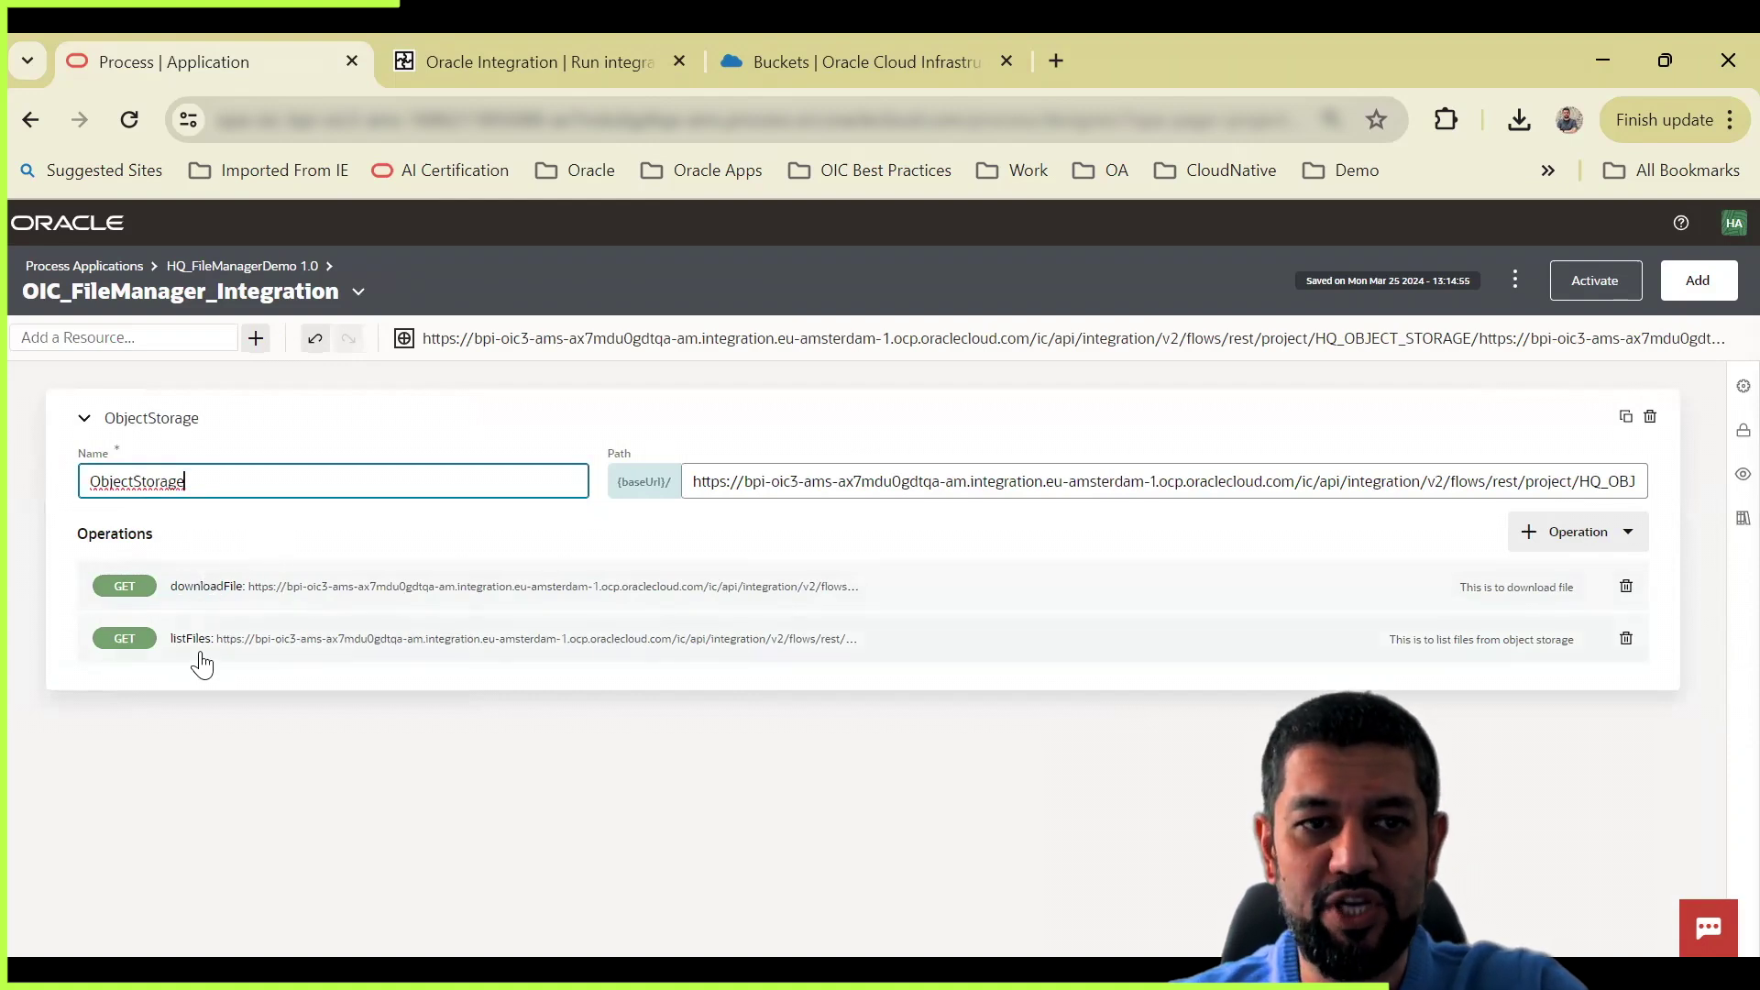
Step: Switch to Oracle Integration, return to the HQ Object Storage project and open the UploadFile integration
click(561, 66)
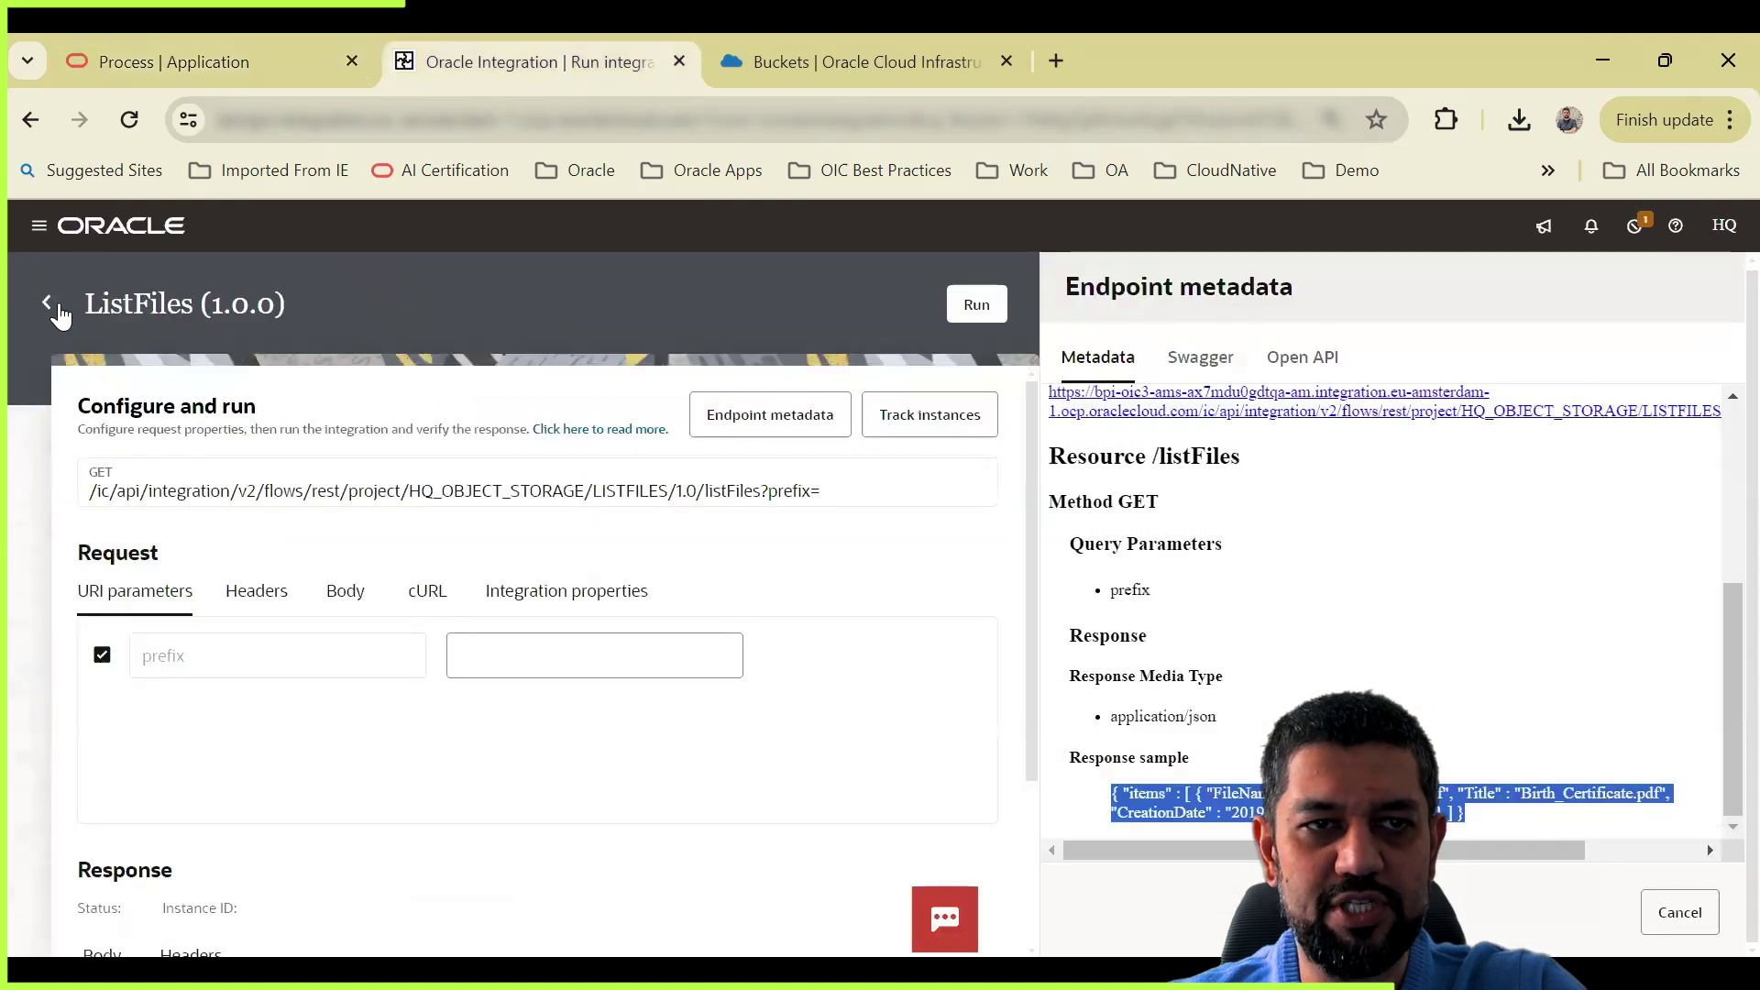
click(56, 309)
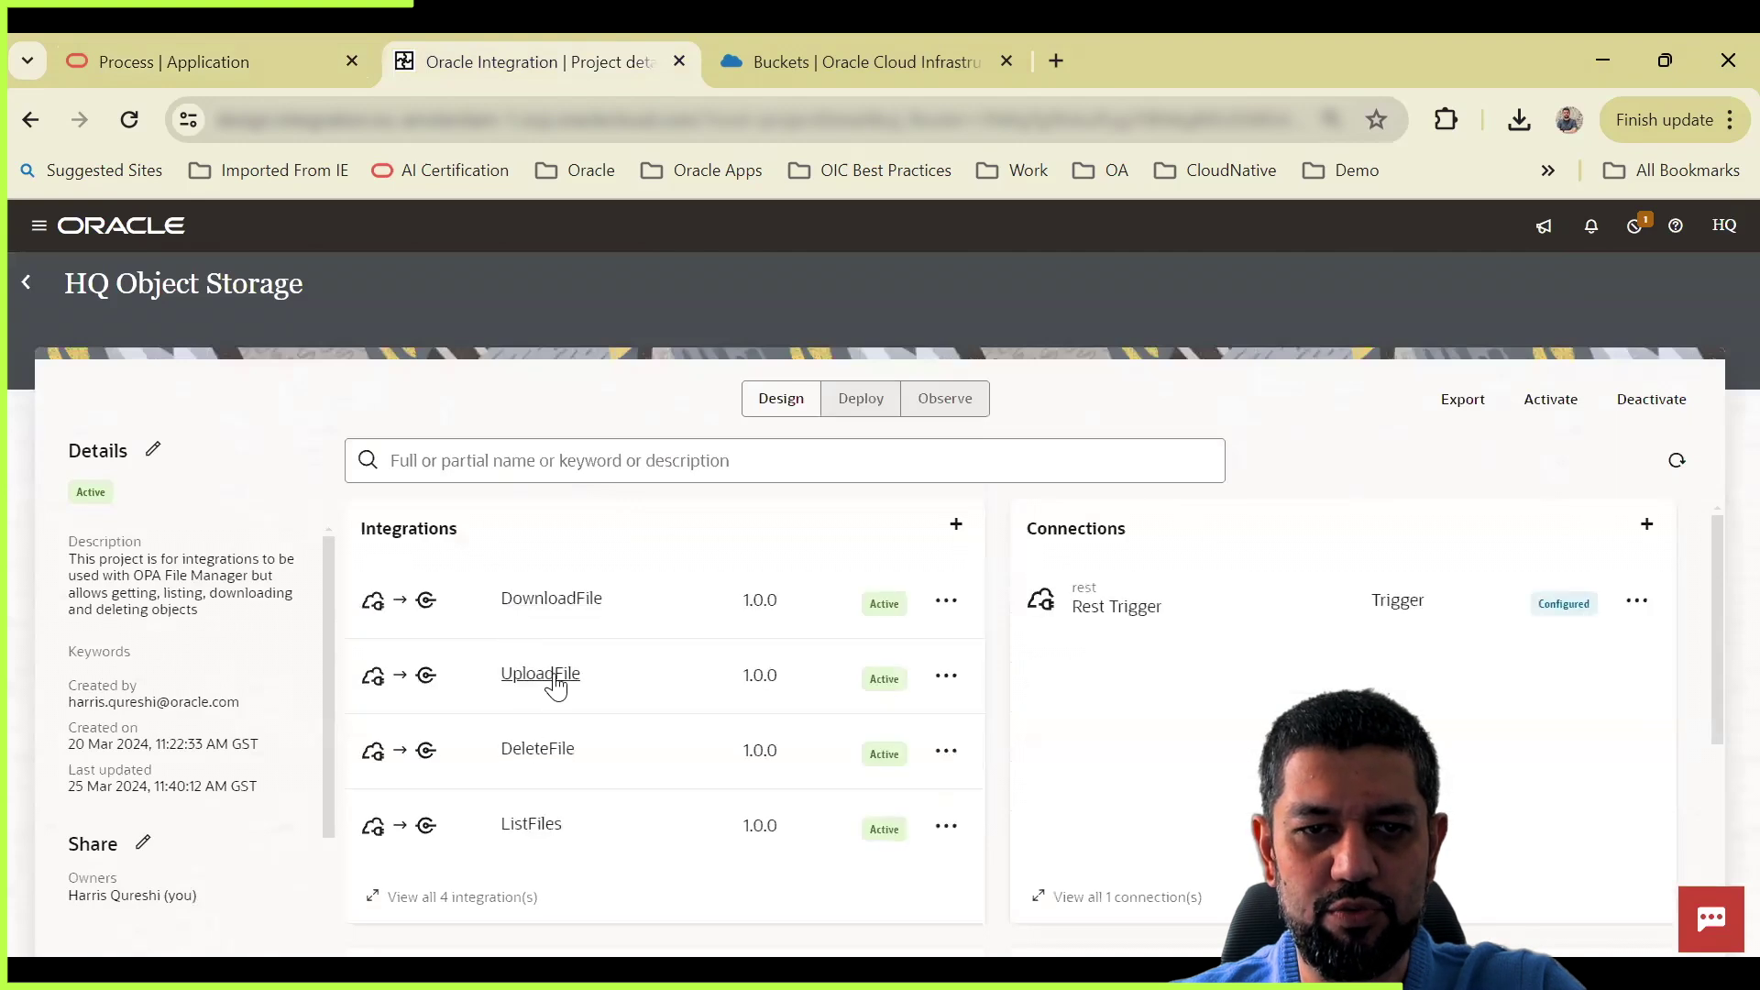
click(510, 677)
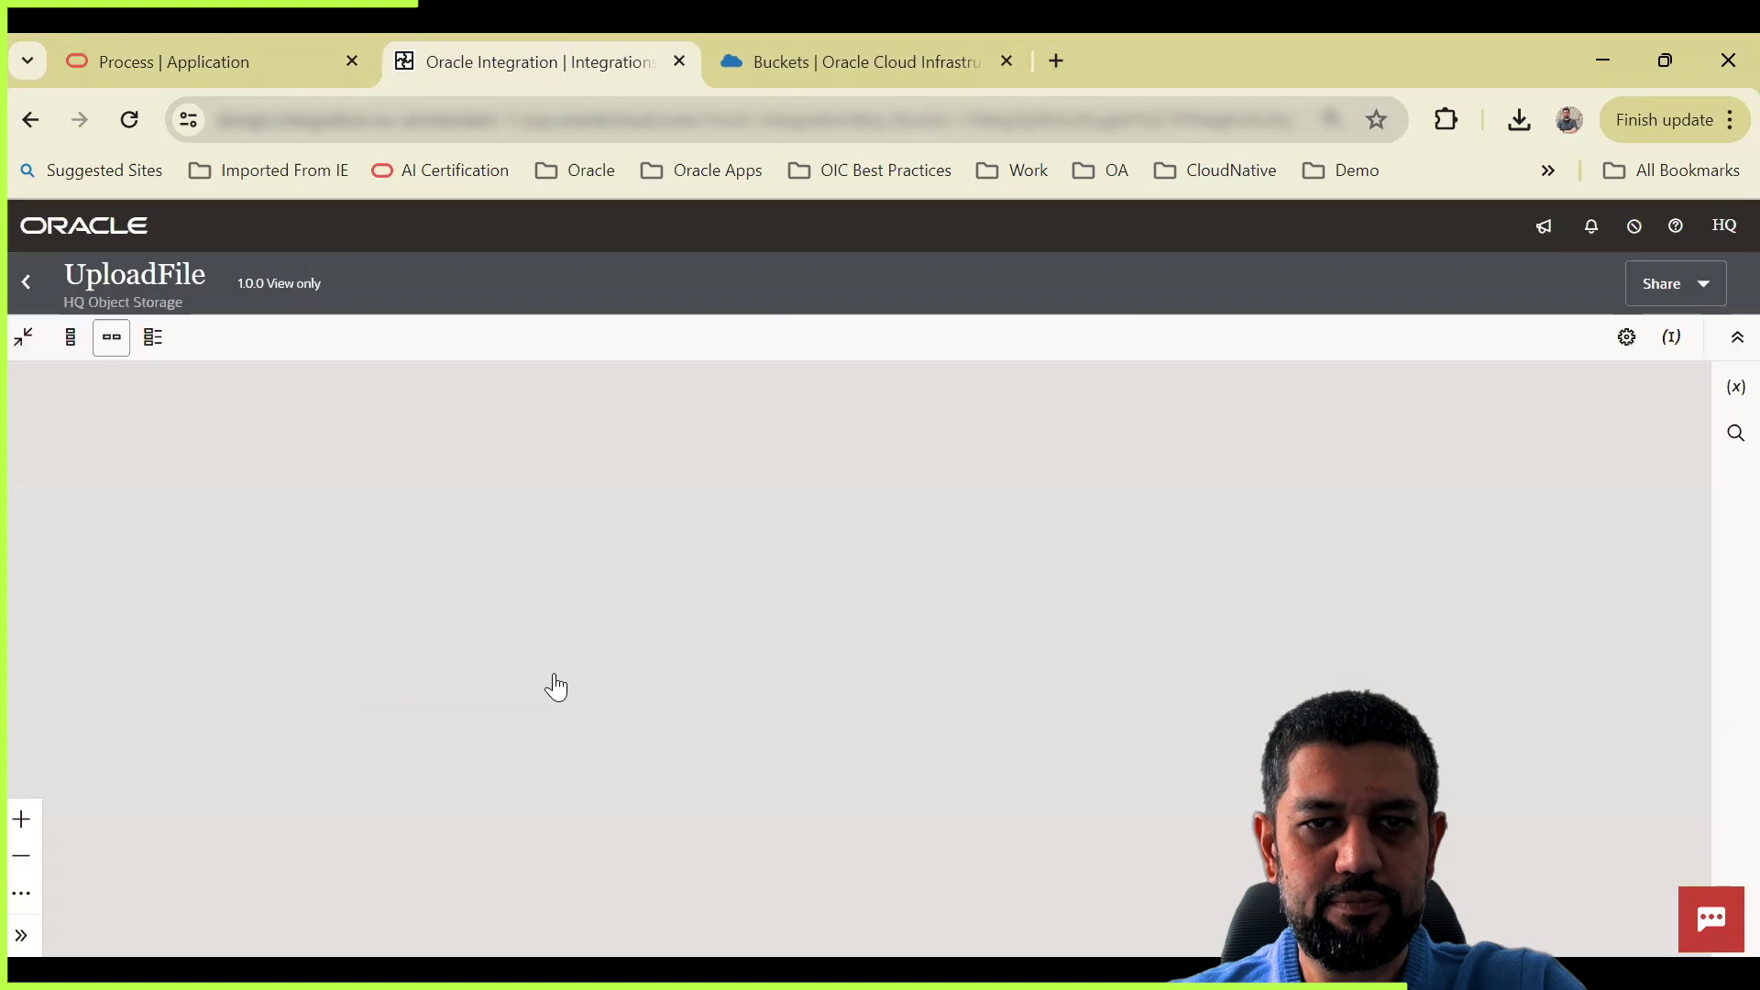
Step: View the uploadFile trigger's configuration and check its resource URI, HTTP action and payload options
click(251, 671)
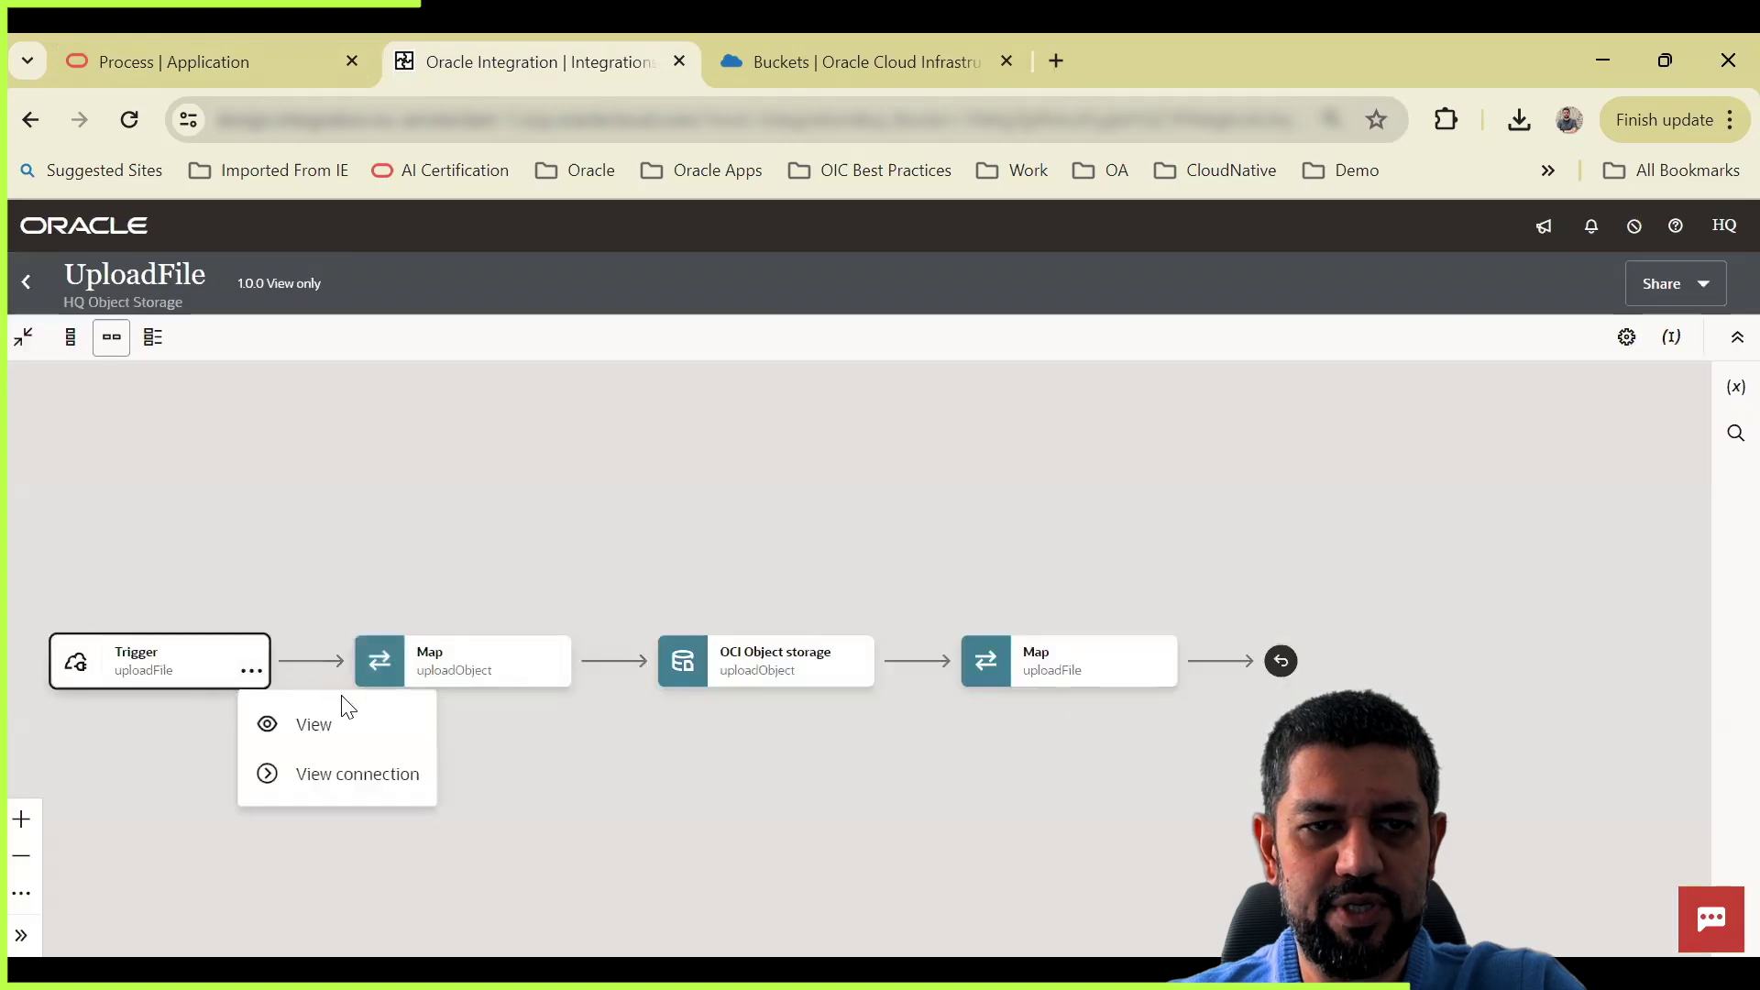
click(422, 724)
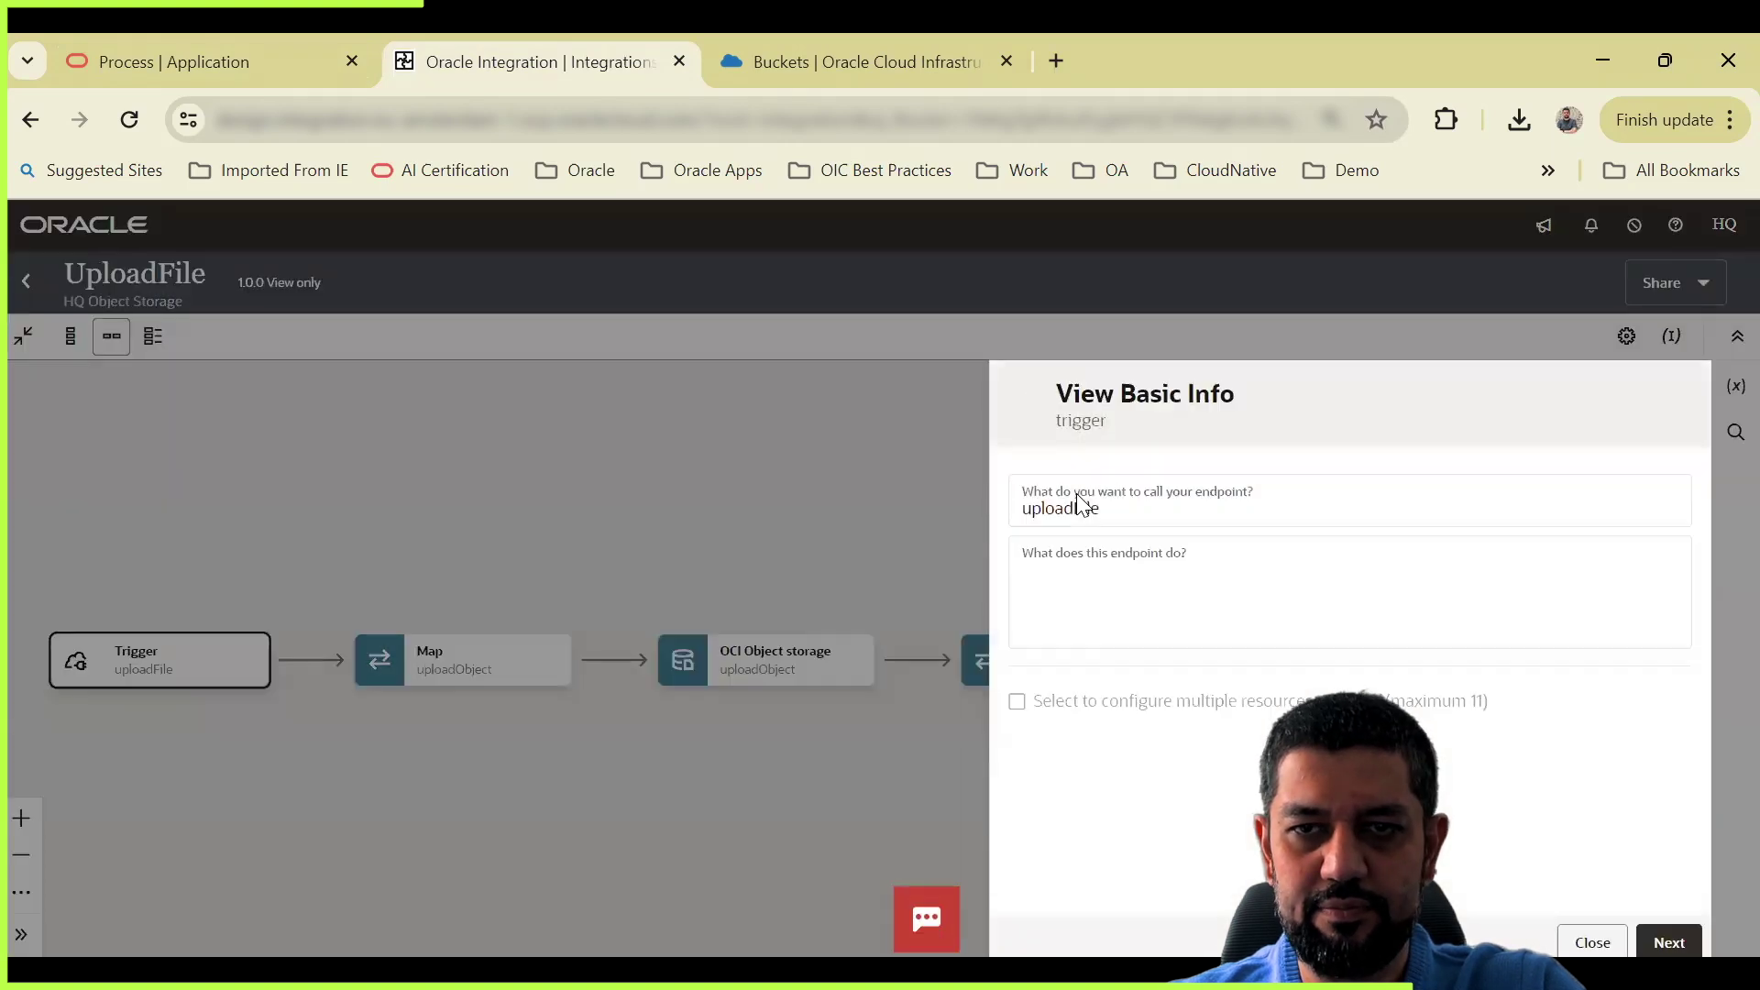
click(1676, 923)
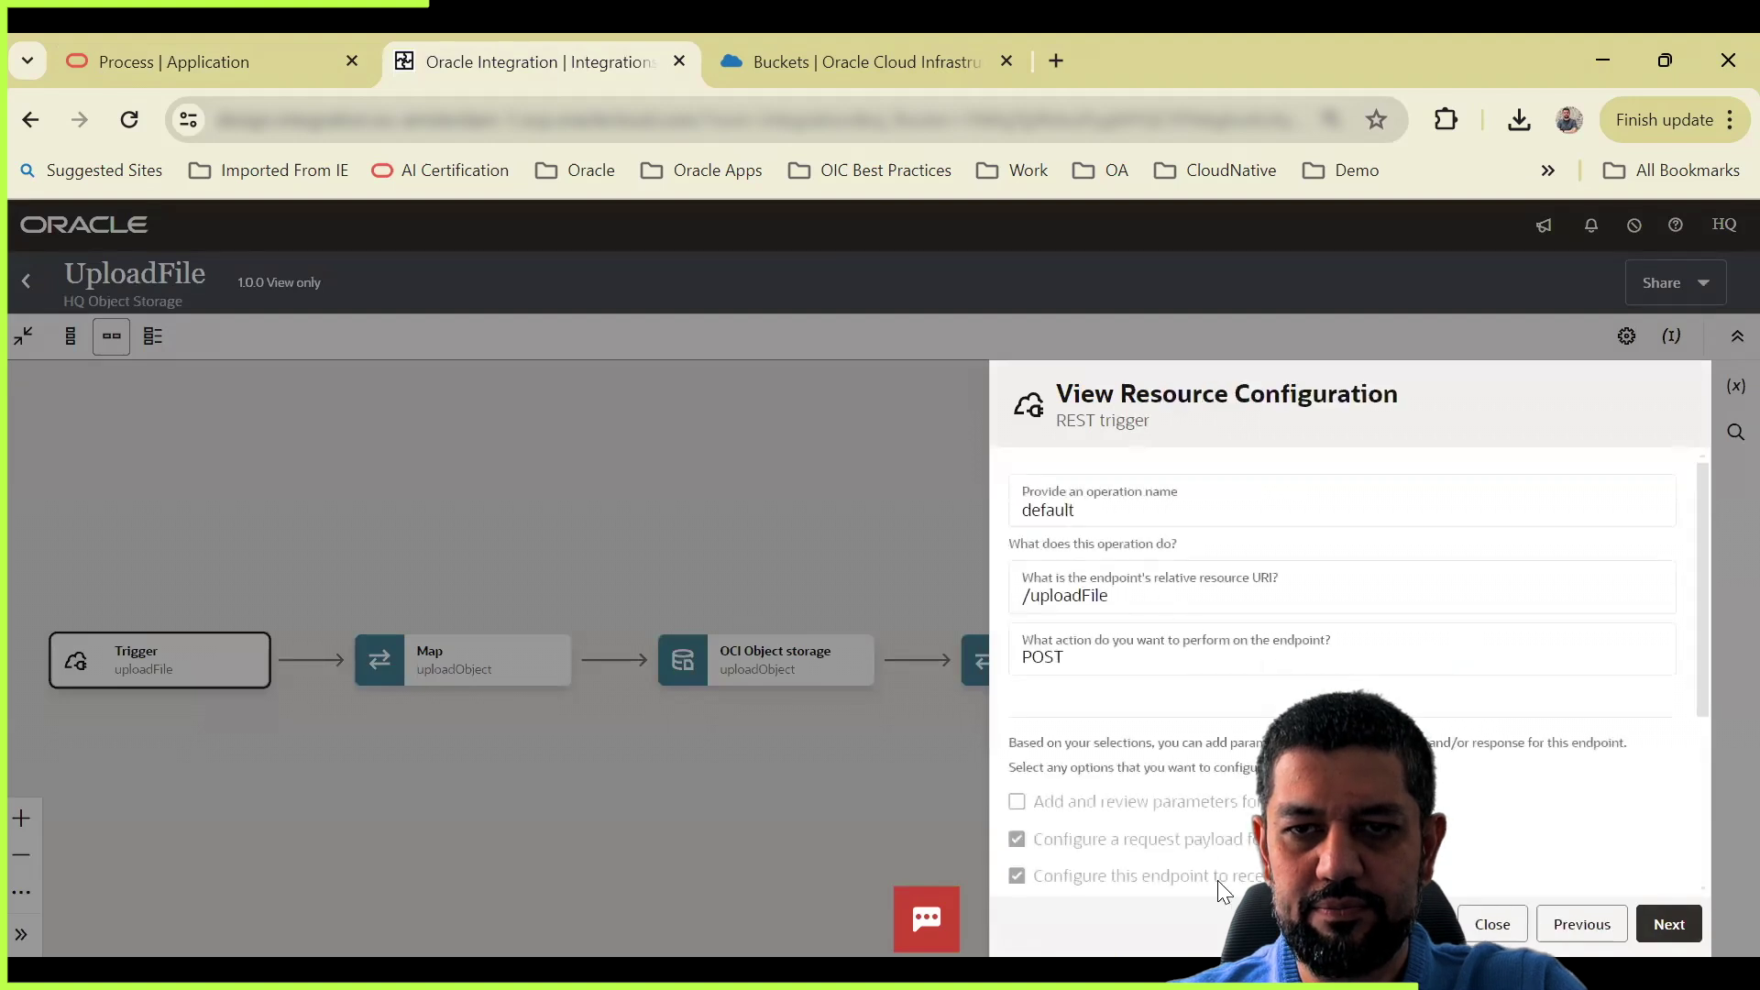
scroll(1036, 623, down, 3)
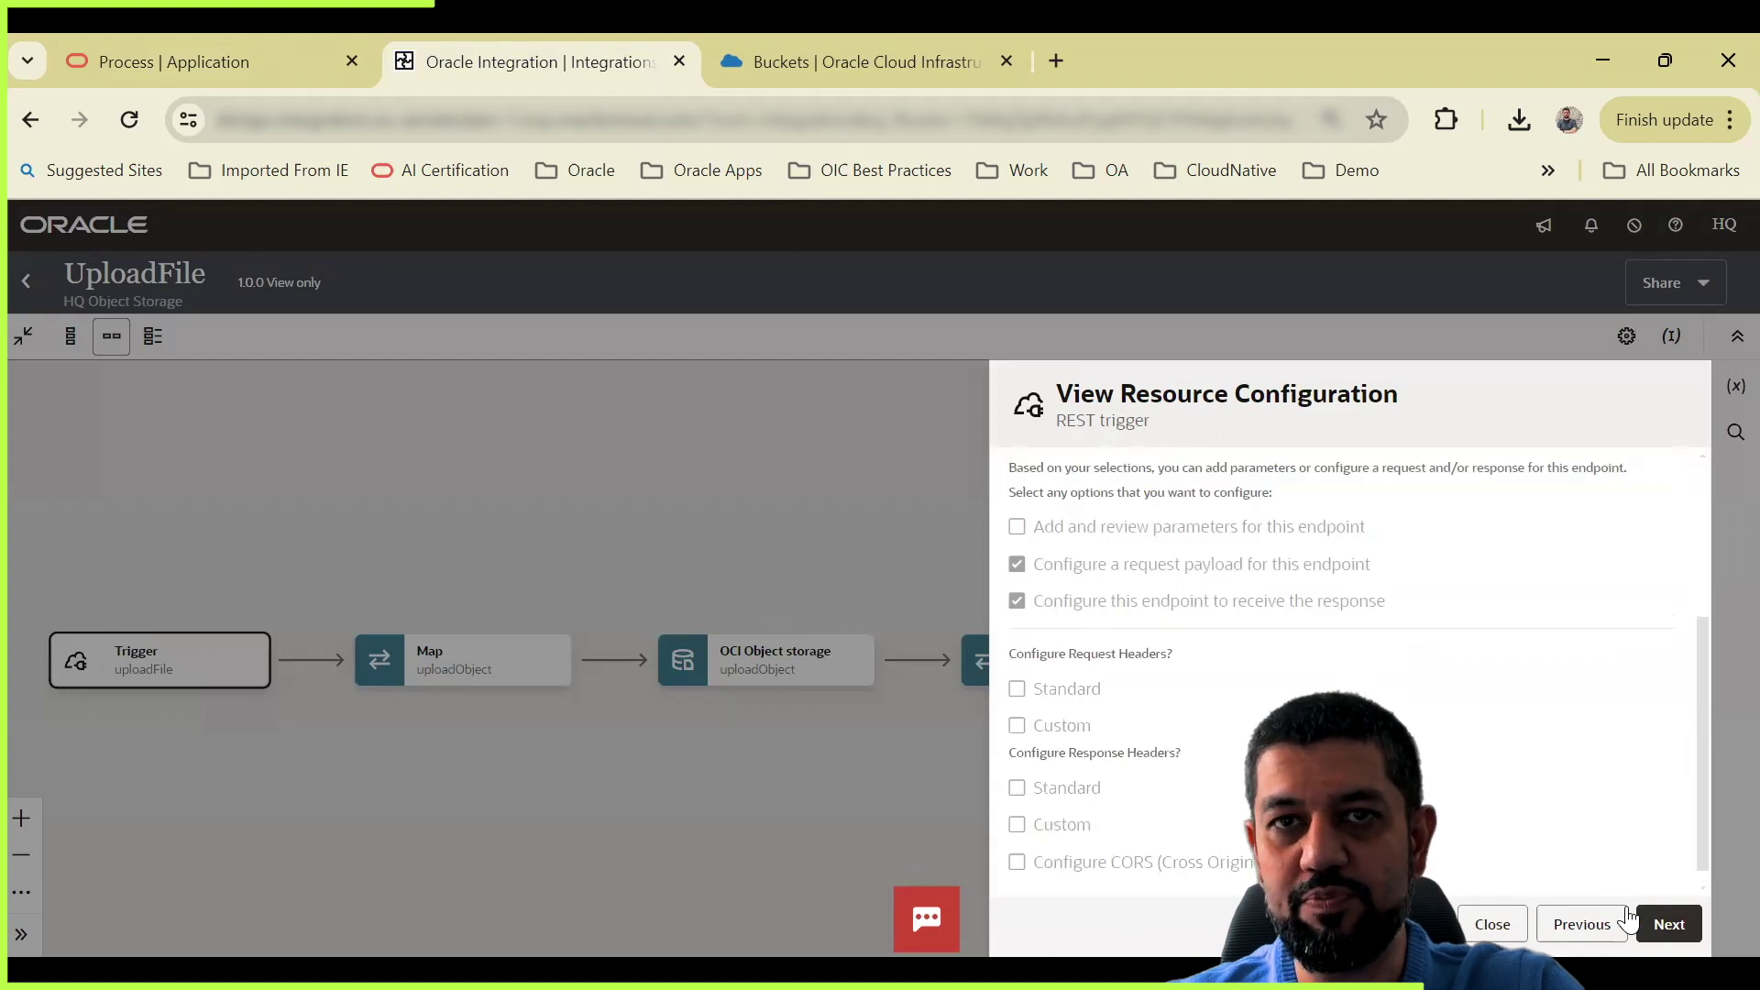
Step: Examine the uploadFile trigger's request sample JSON, including the FileName, FileData and Prefix fields
click(1658, 913)
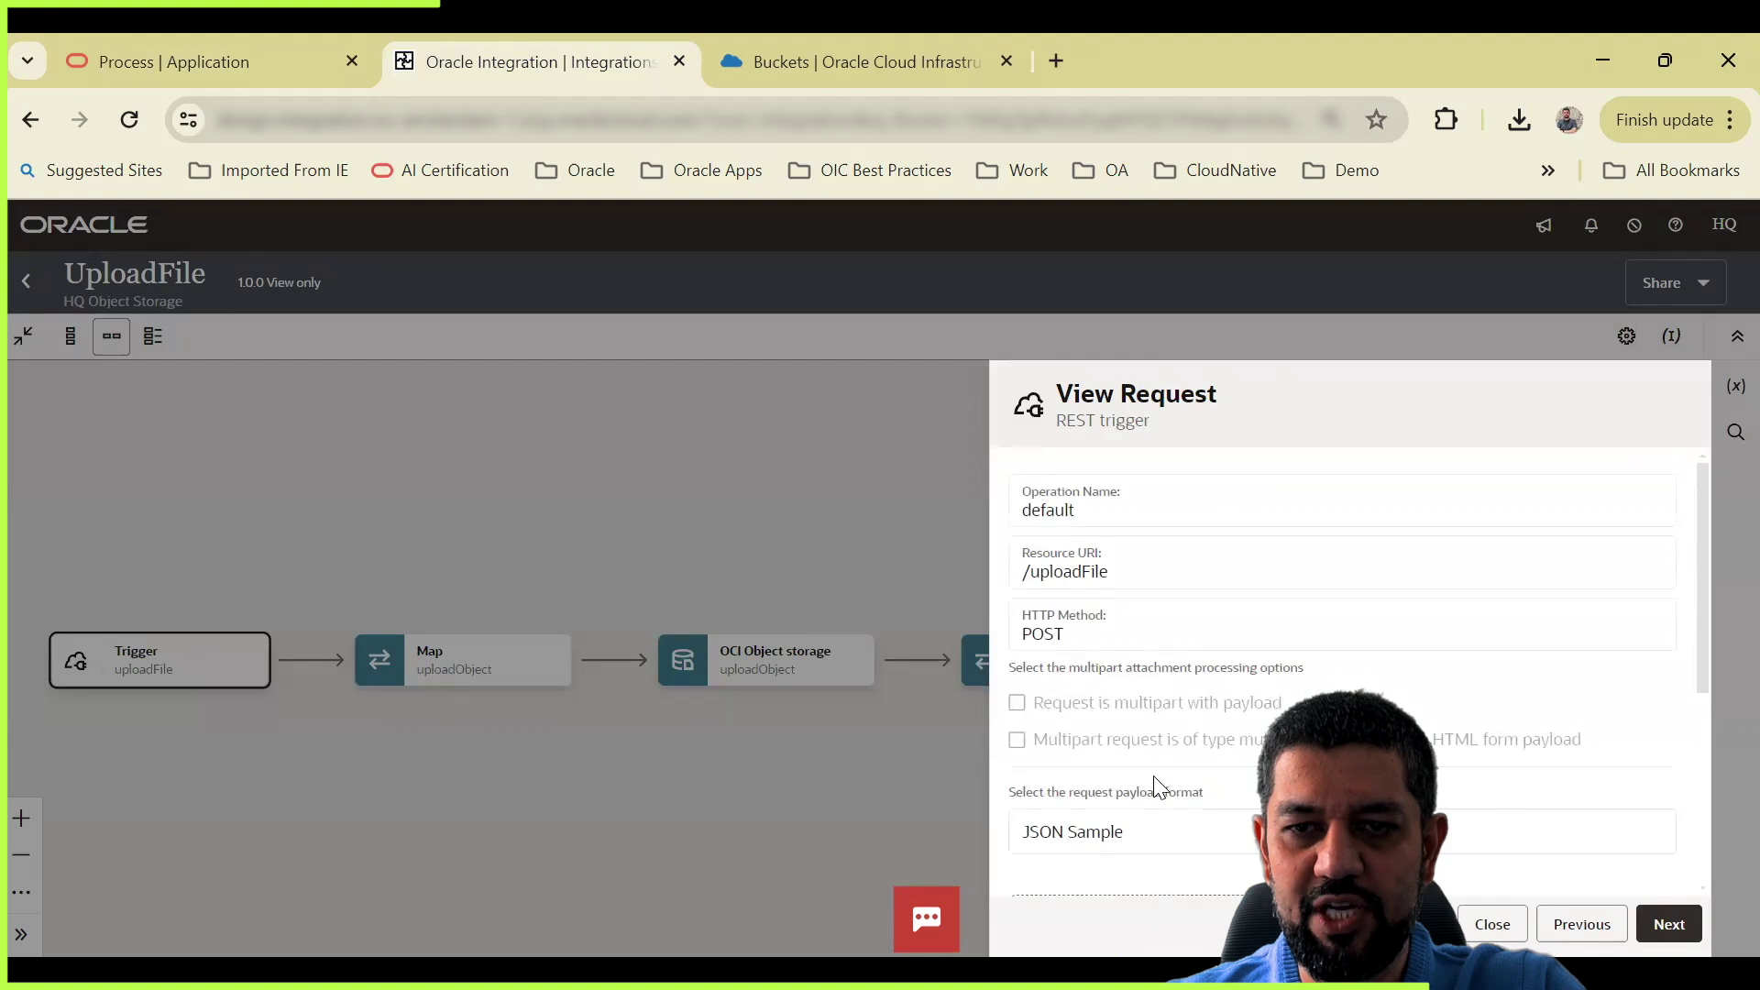
scroll(1151, 786, down, 3)
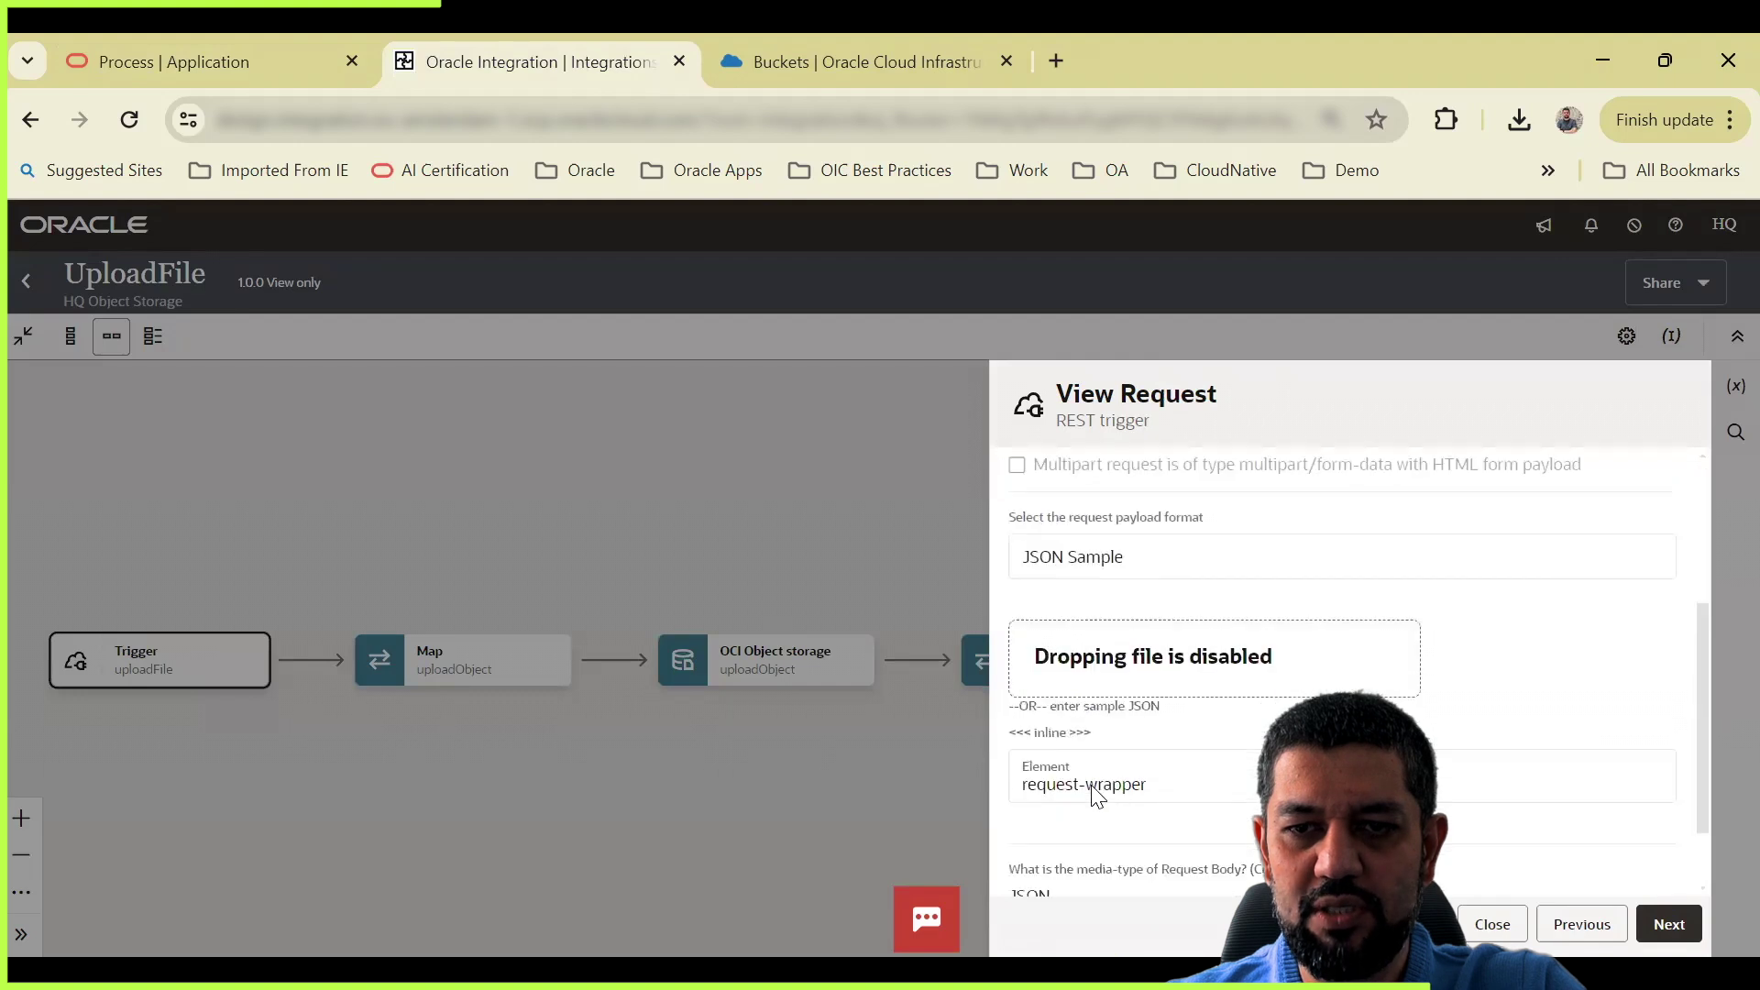
click(1062, 733)
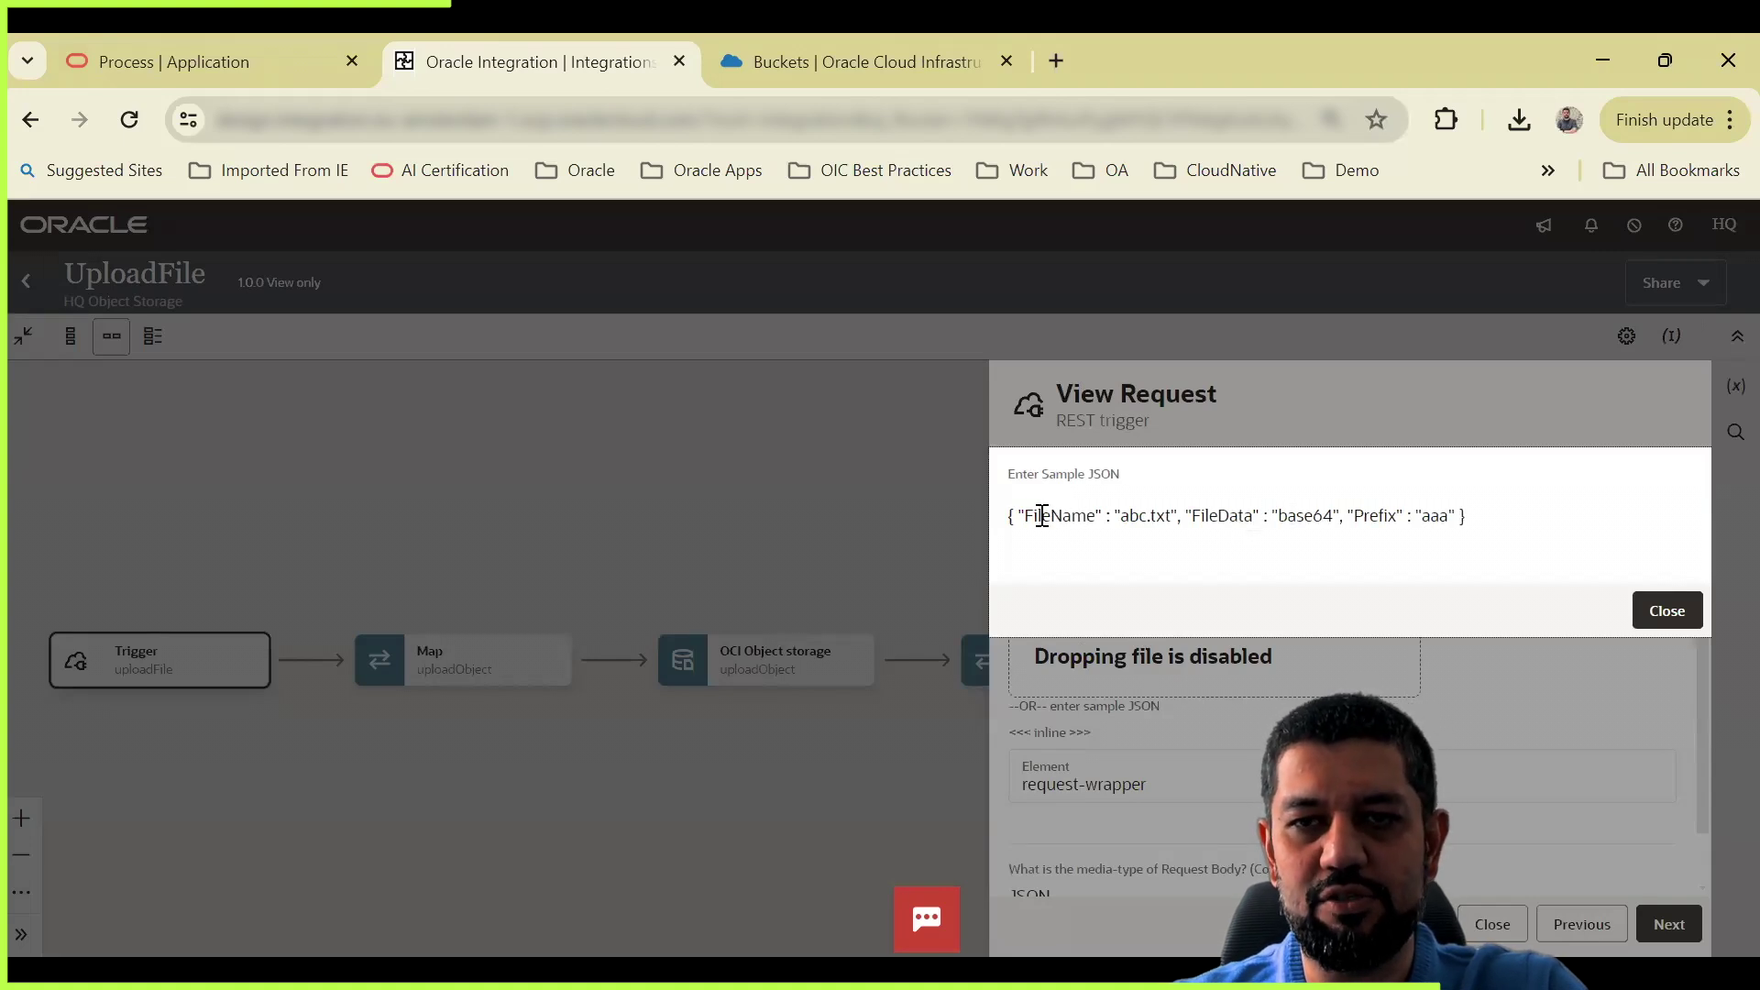
drag(1042, 515, 1099, 517)
click(1217, 519)
drag(1254, 515, 1218, 516)
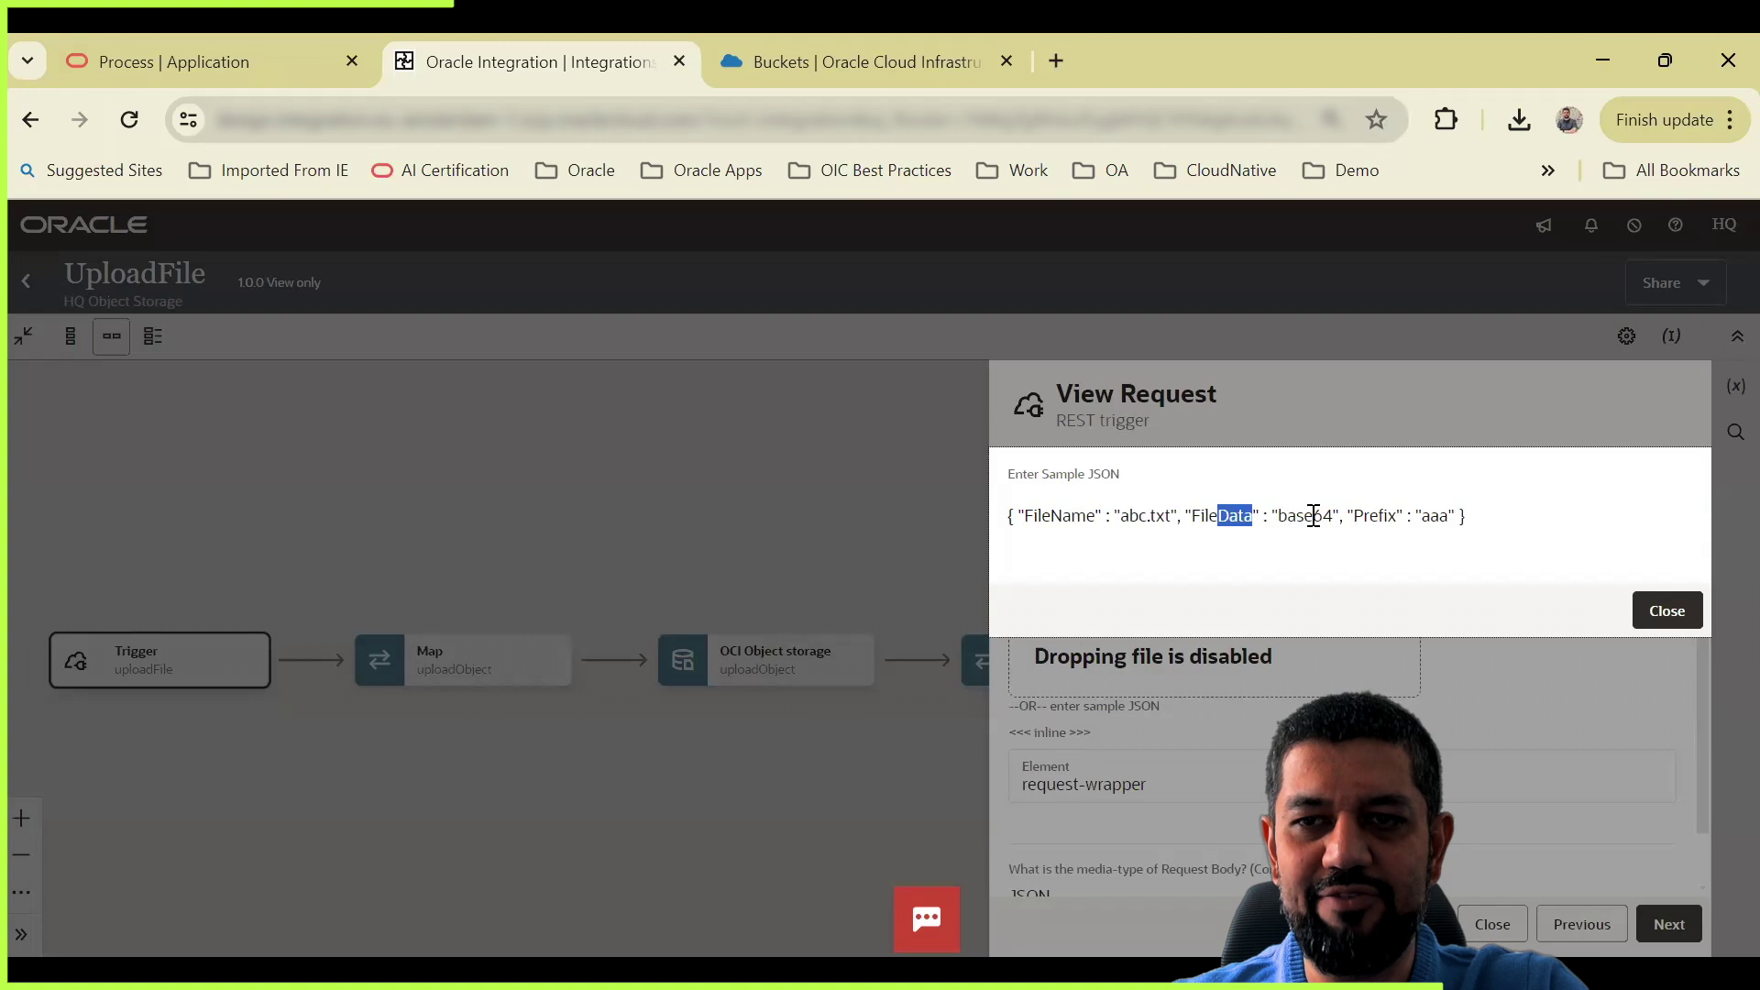
click(1308, 515)
drag(1354, 516, 1446, 516)
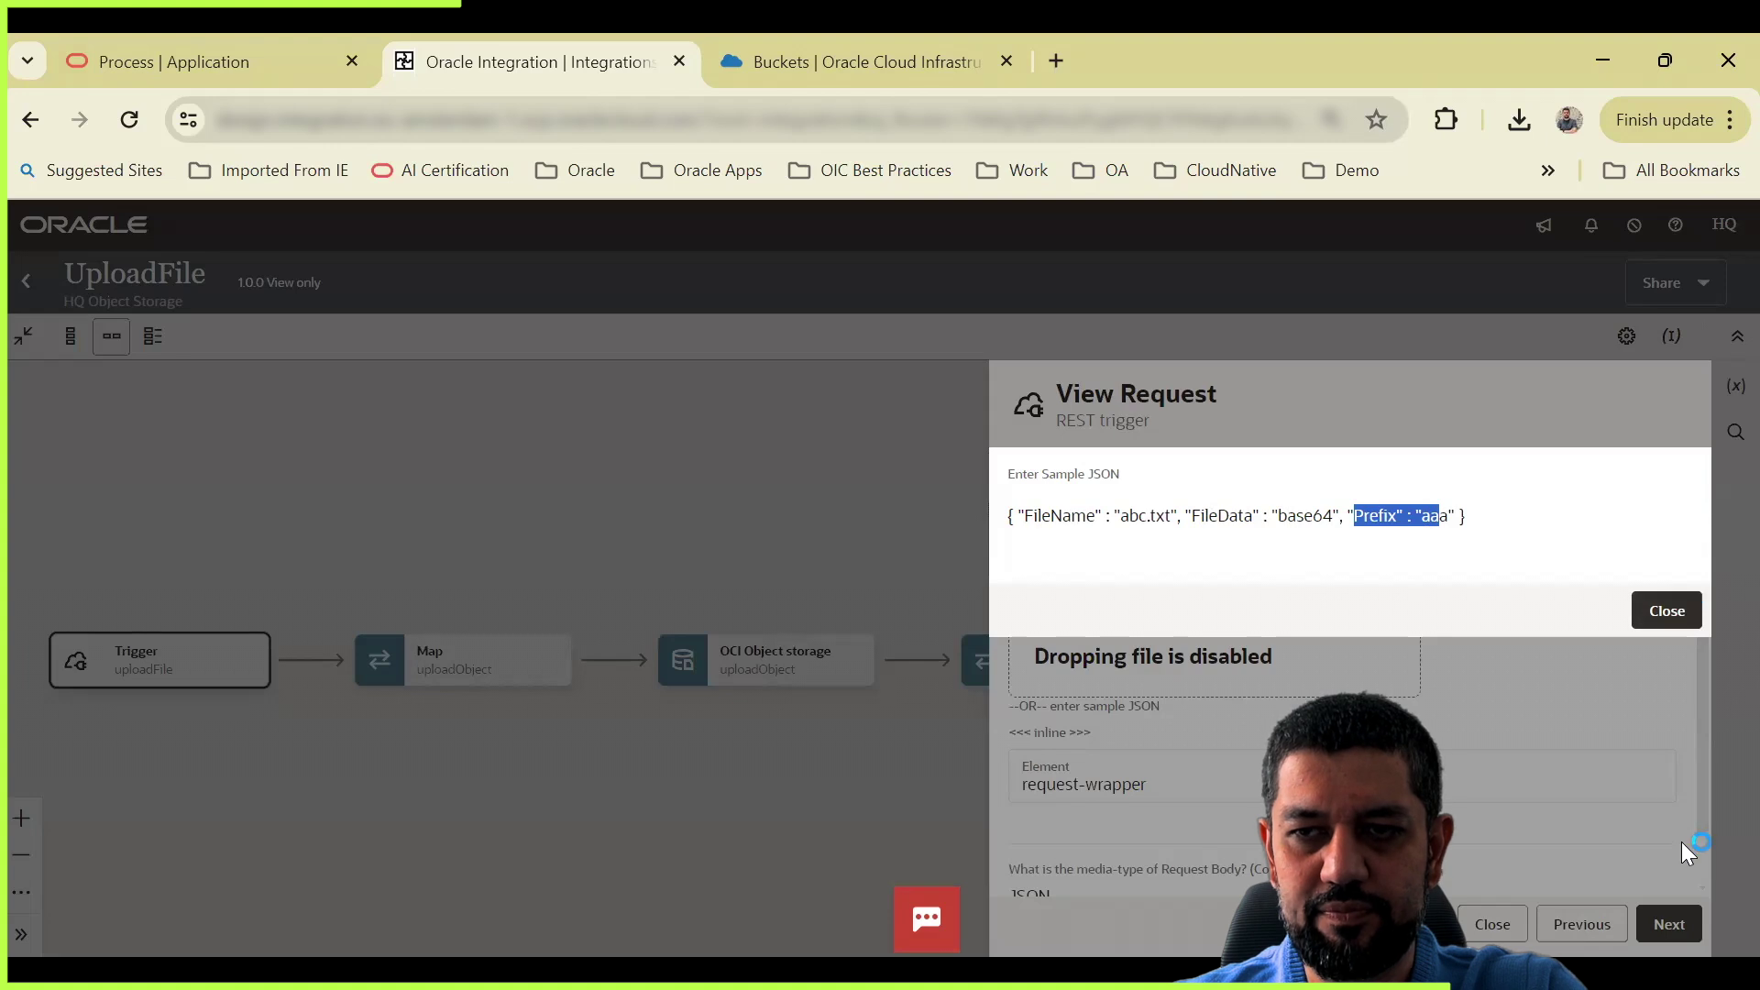
click(1667, 609)
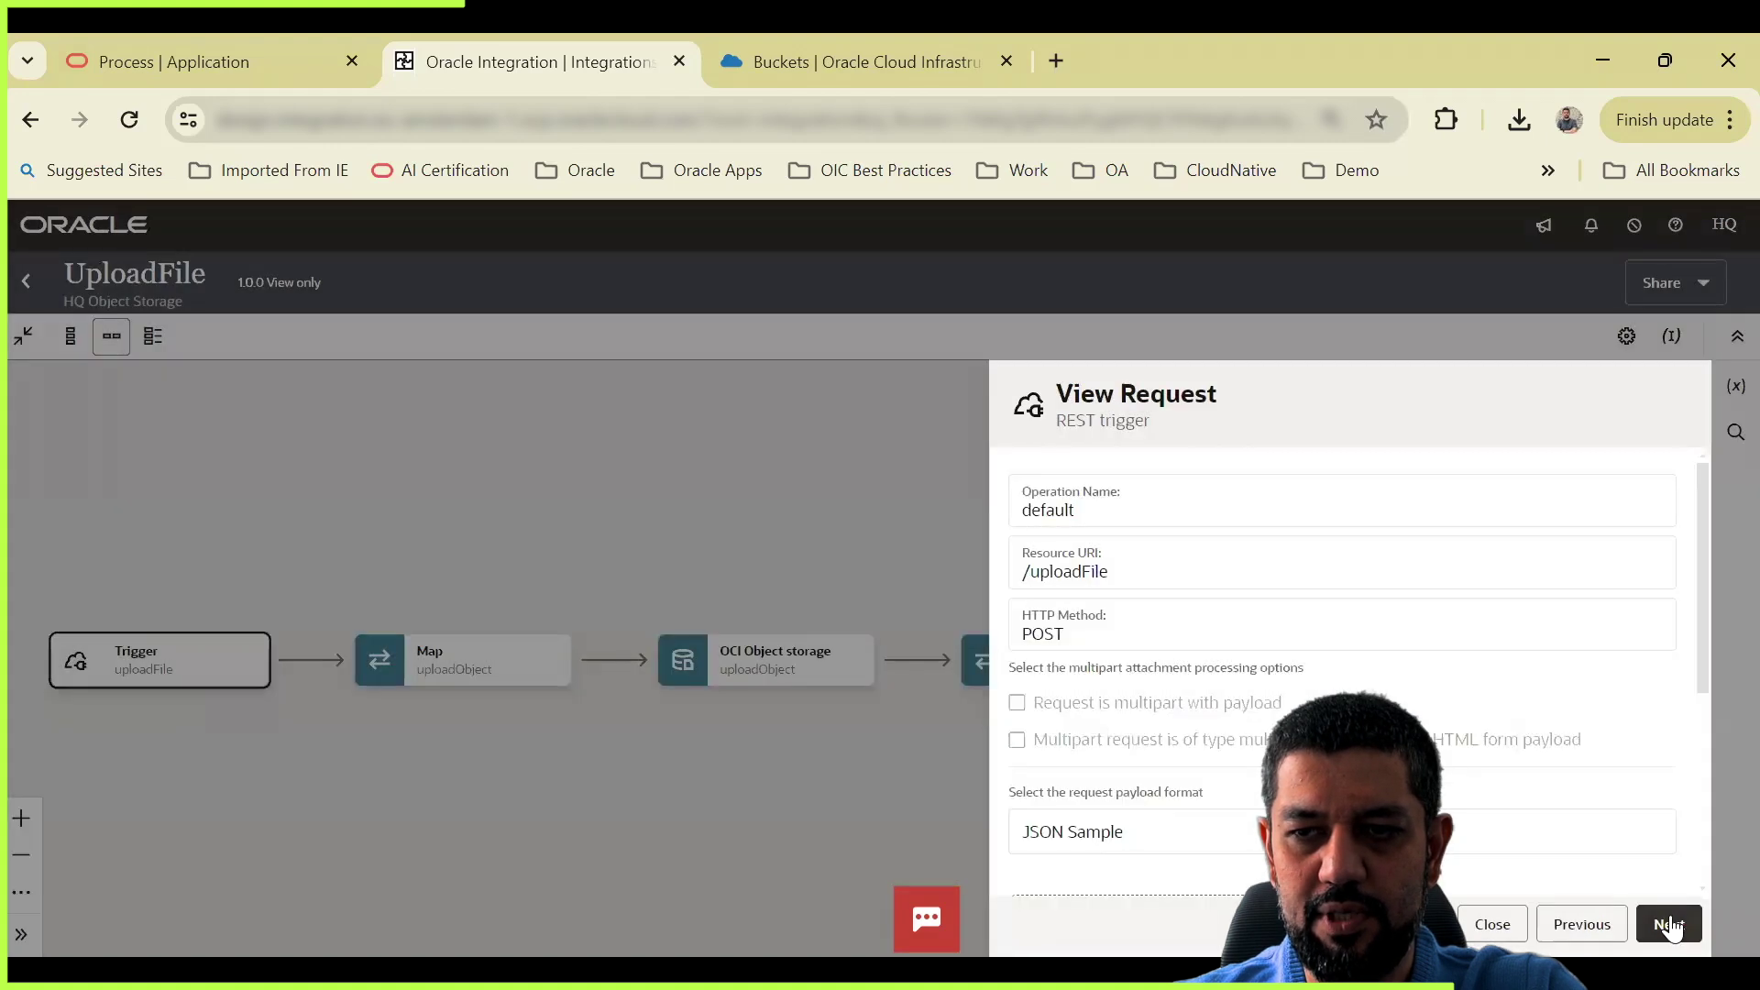
Step: Examine the uploadFile trigger's response sample JSON and close the trigger configuration at its summary
click(1669, 923)
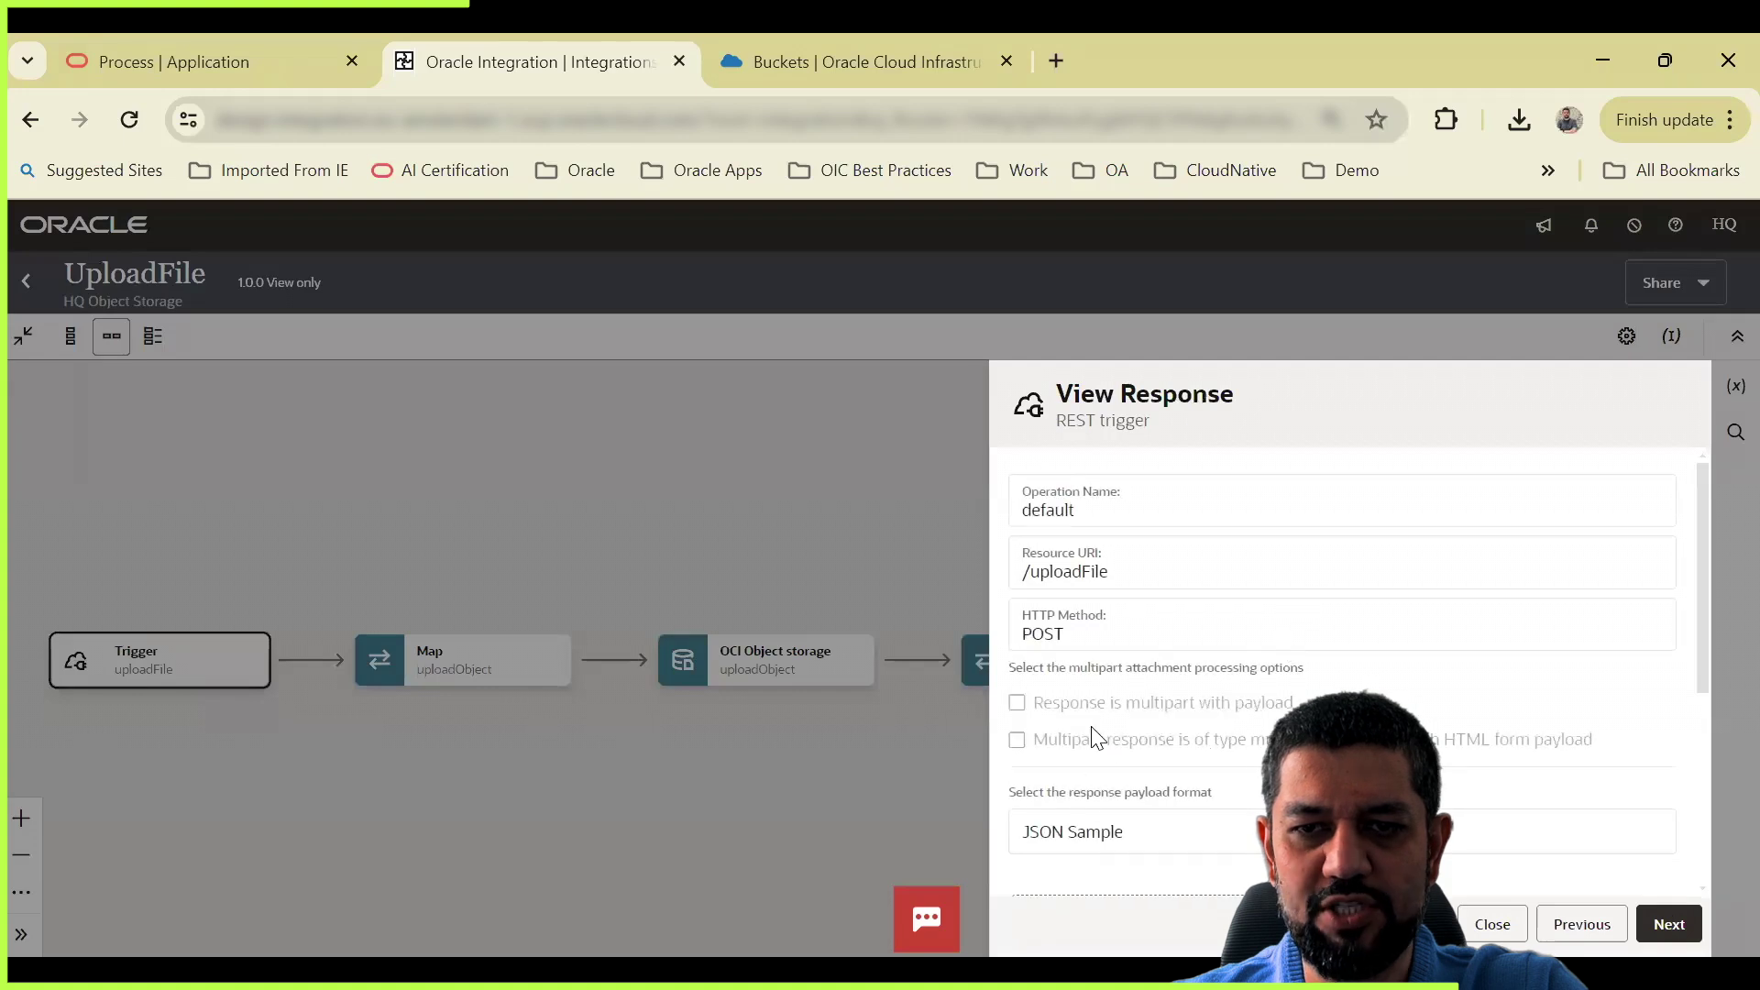
scroll(1091, 738, down, 2)
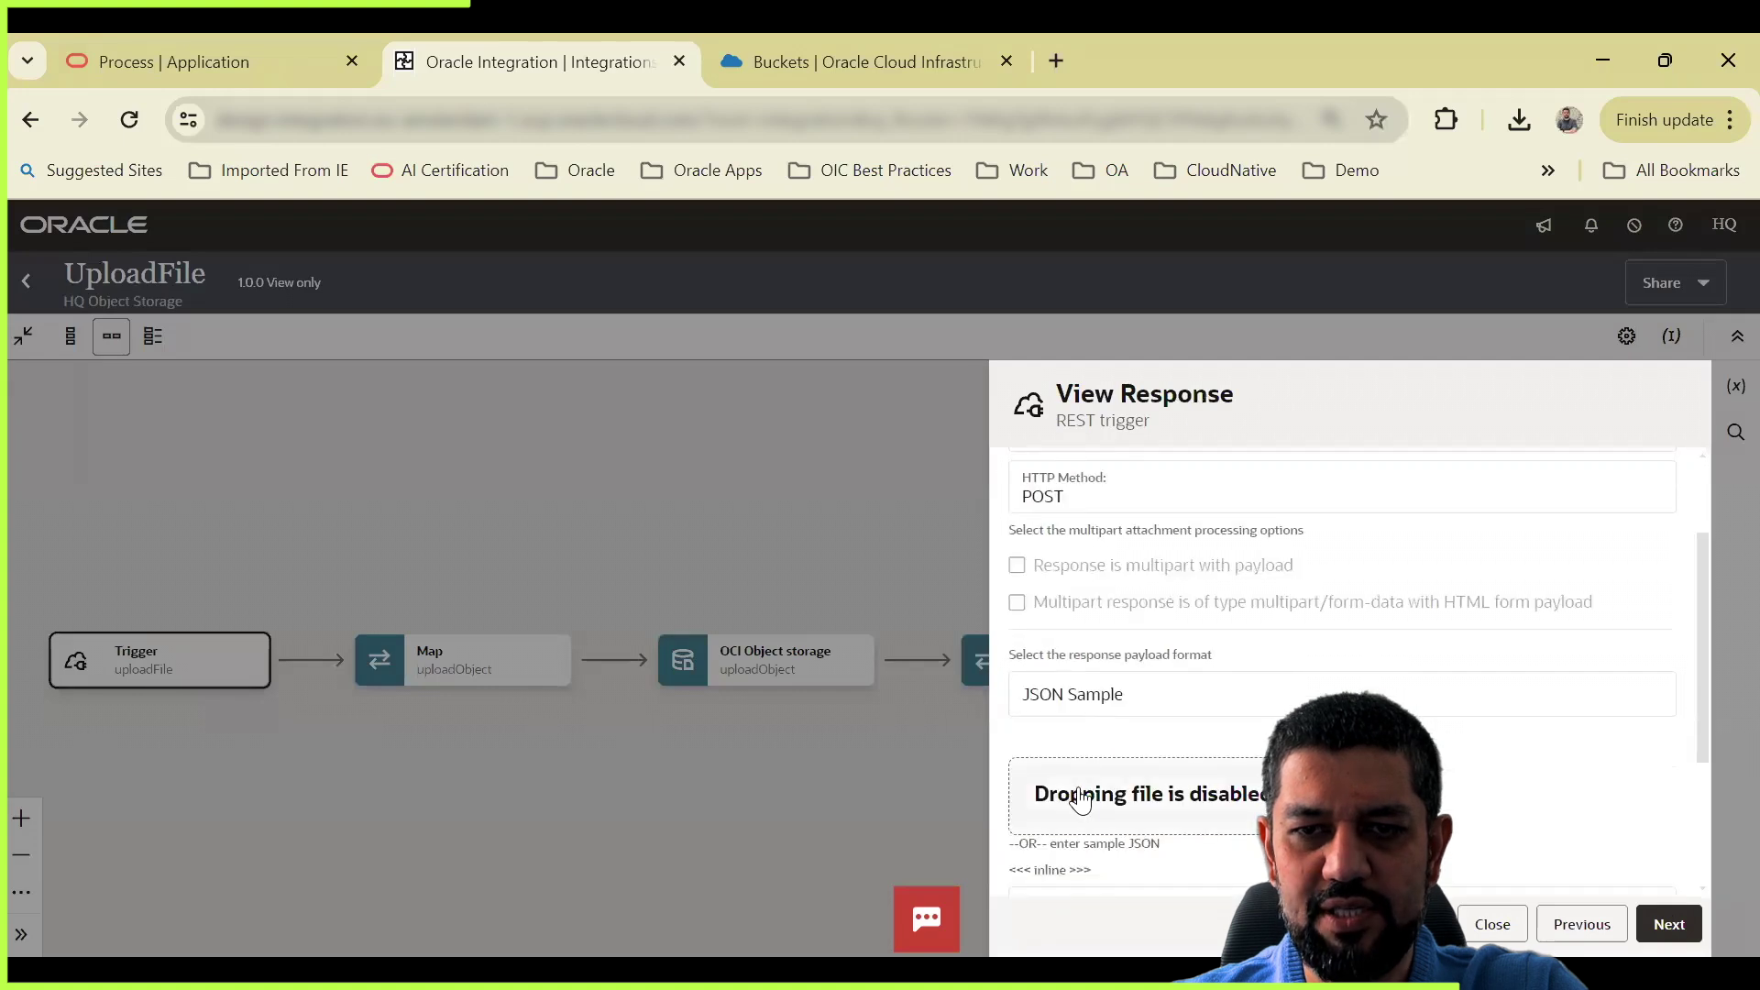
click(1064, 880)
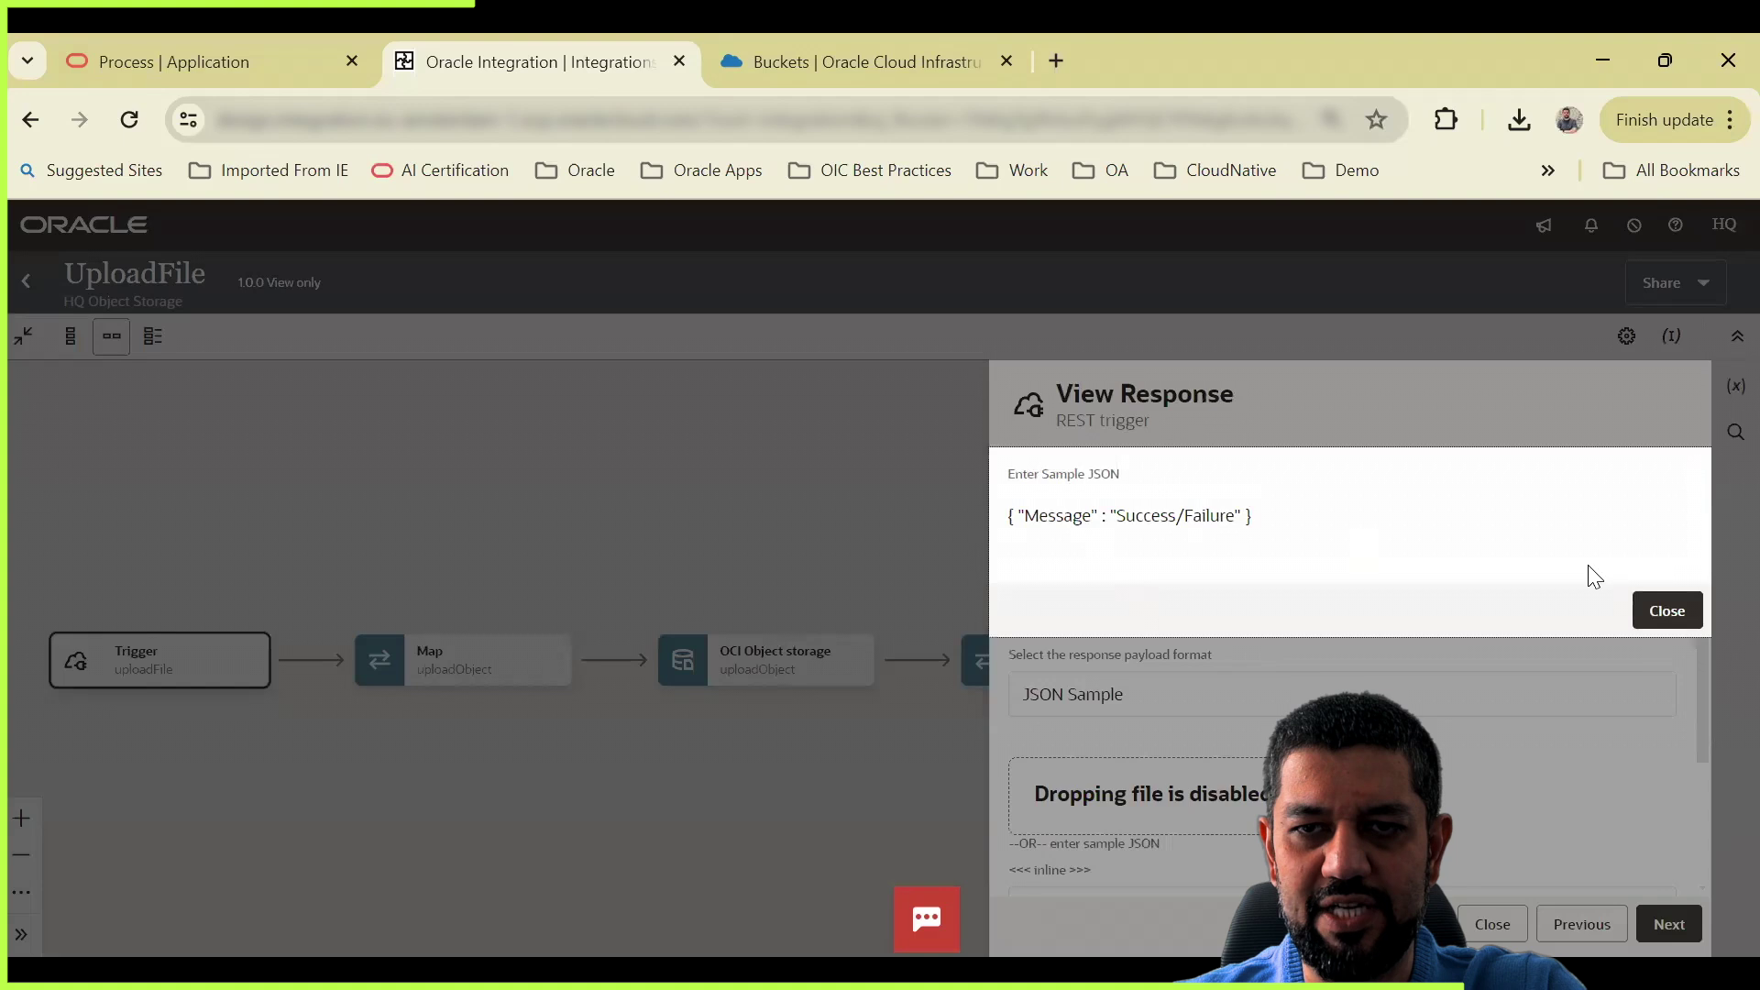
click(1666, 611)
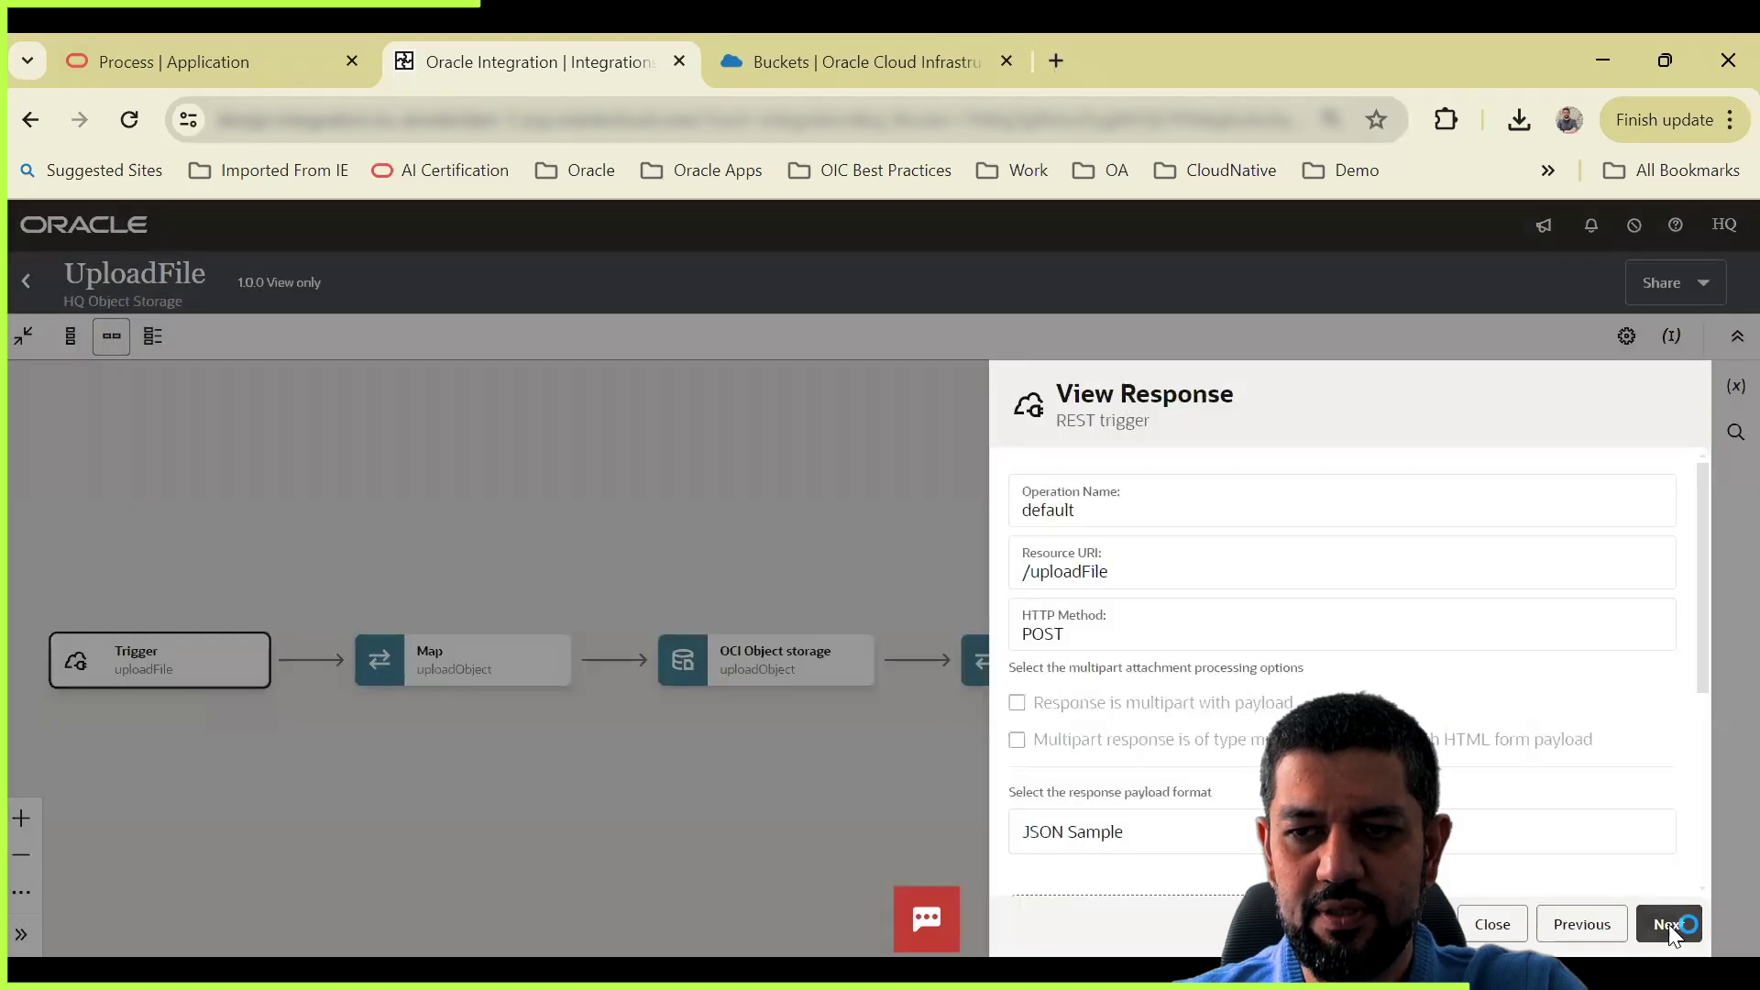
click(1669, 925)
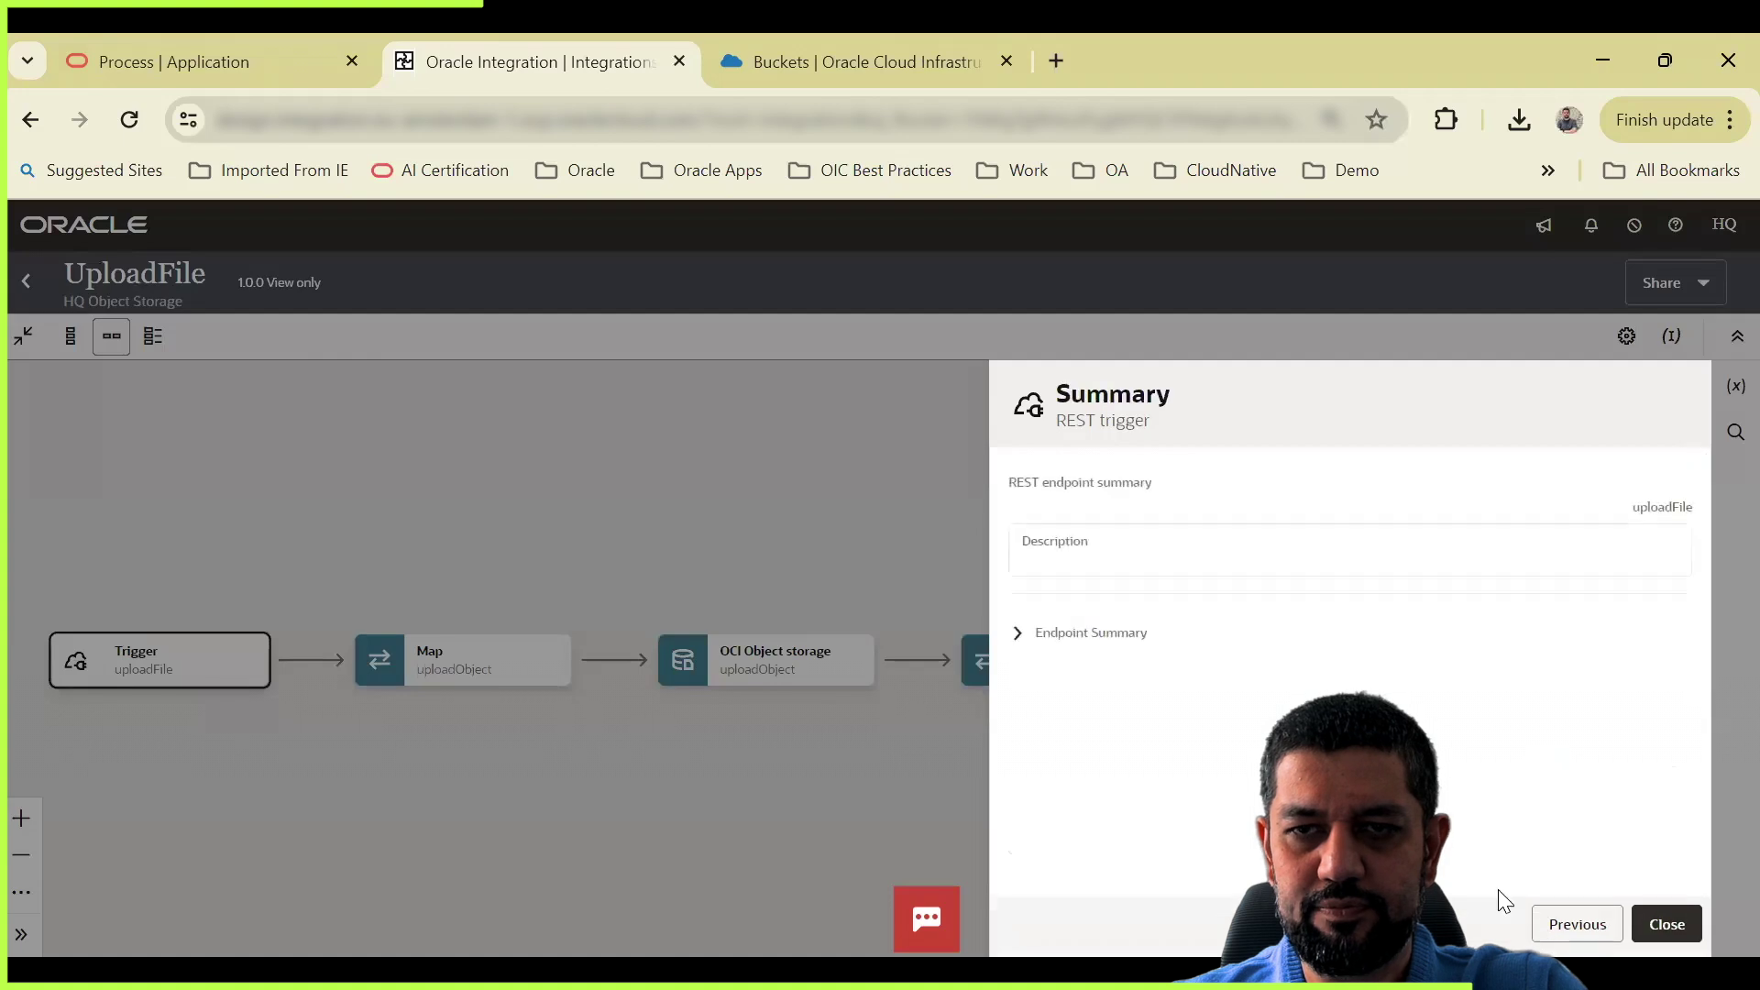
click(1647, 926)
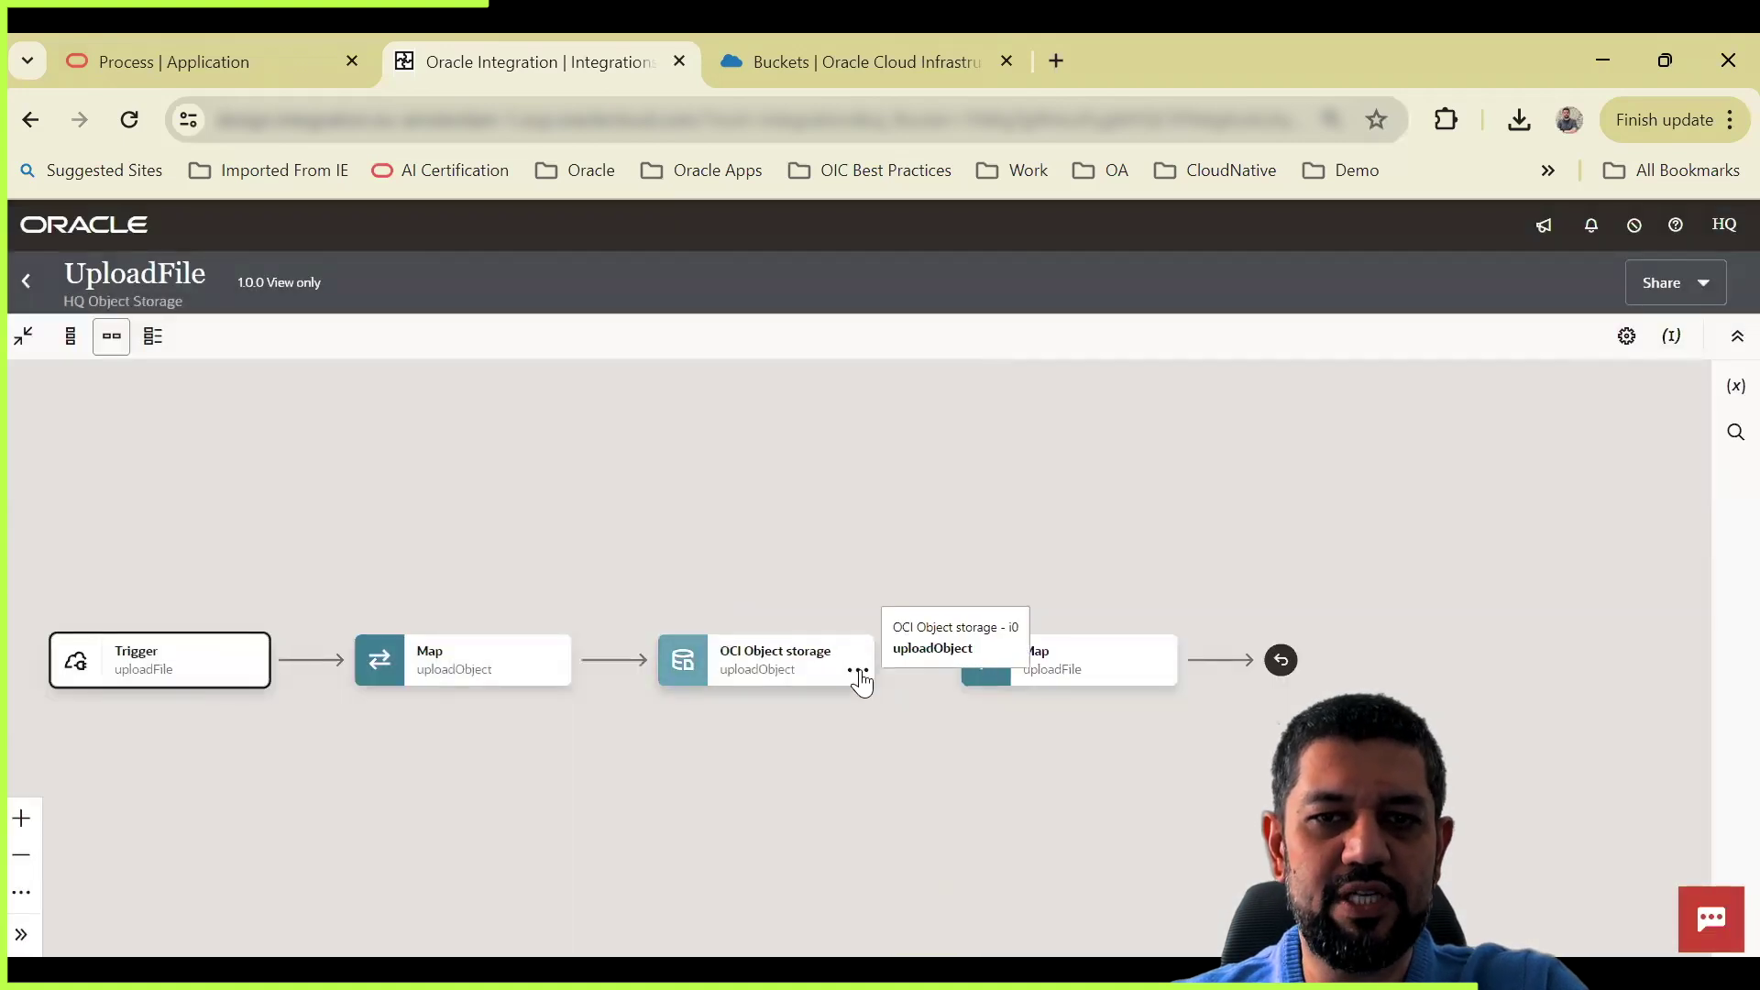
Step: Review the resource type, operation, compartment and bucket of the uploadObject OCI Object storage action, closing its configuration
click(858, 674)
click(921, 723)
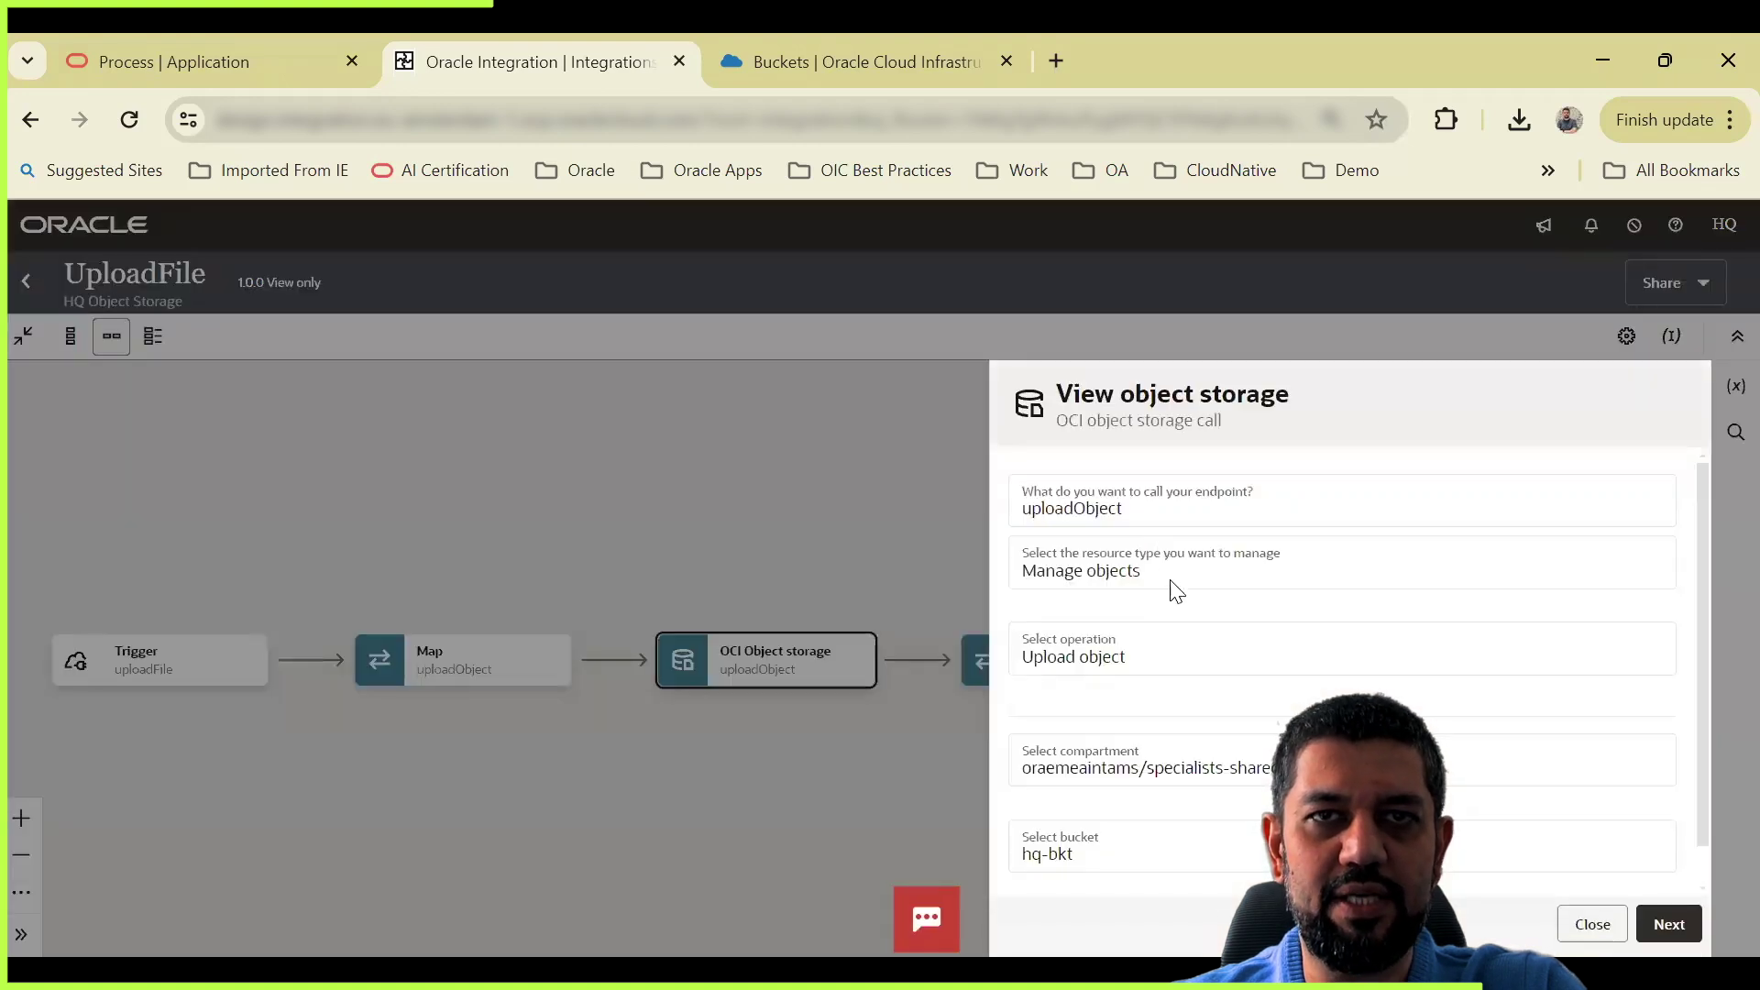
scroll(1164, 591, down, 1)
click(1029, 624)
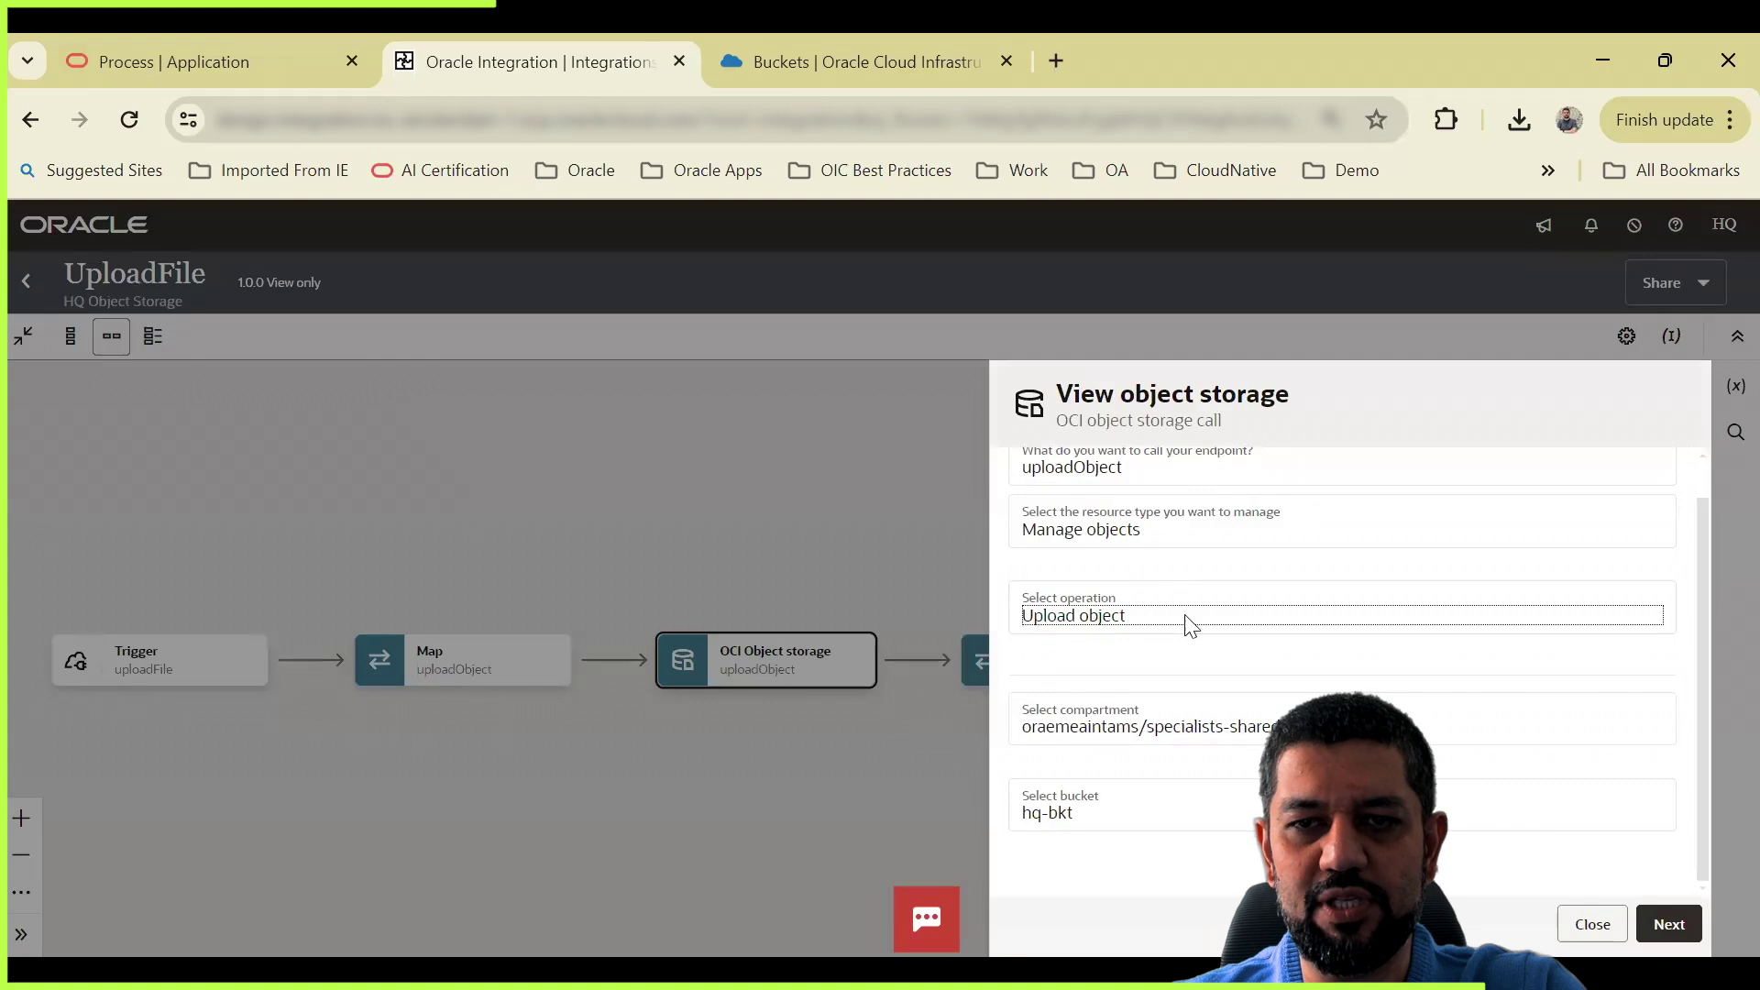
click(1579, 925)
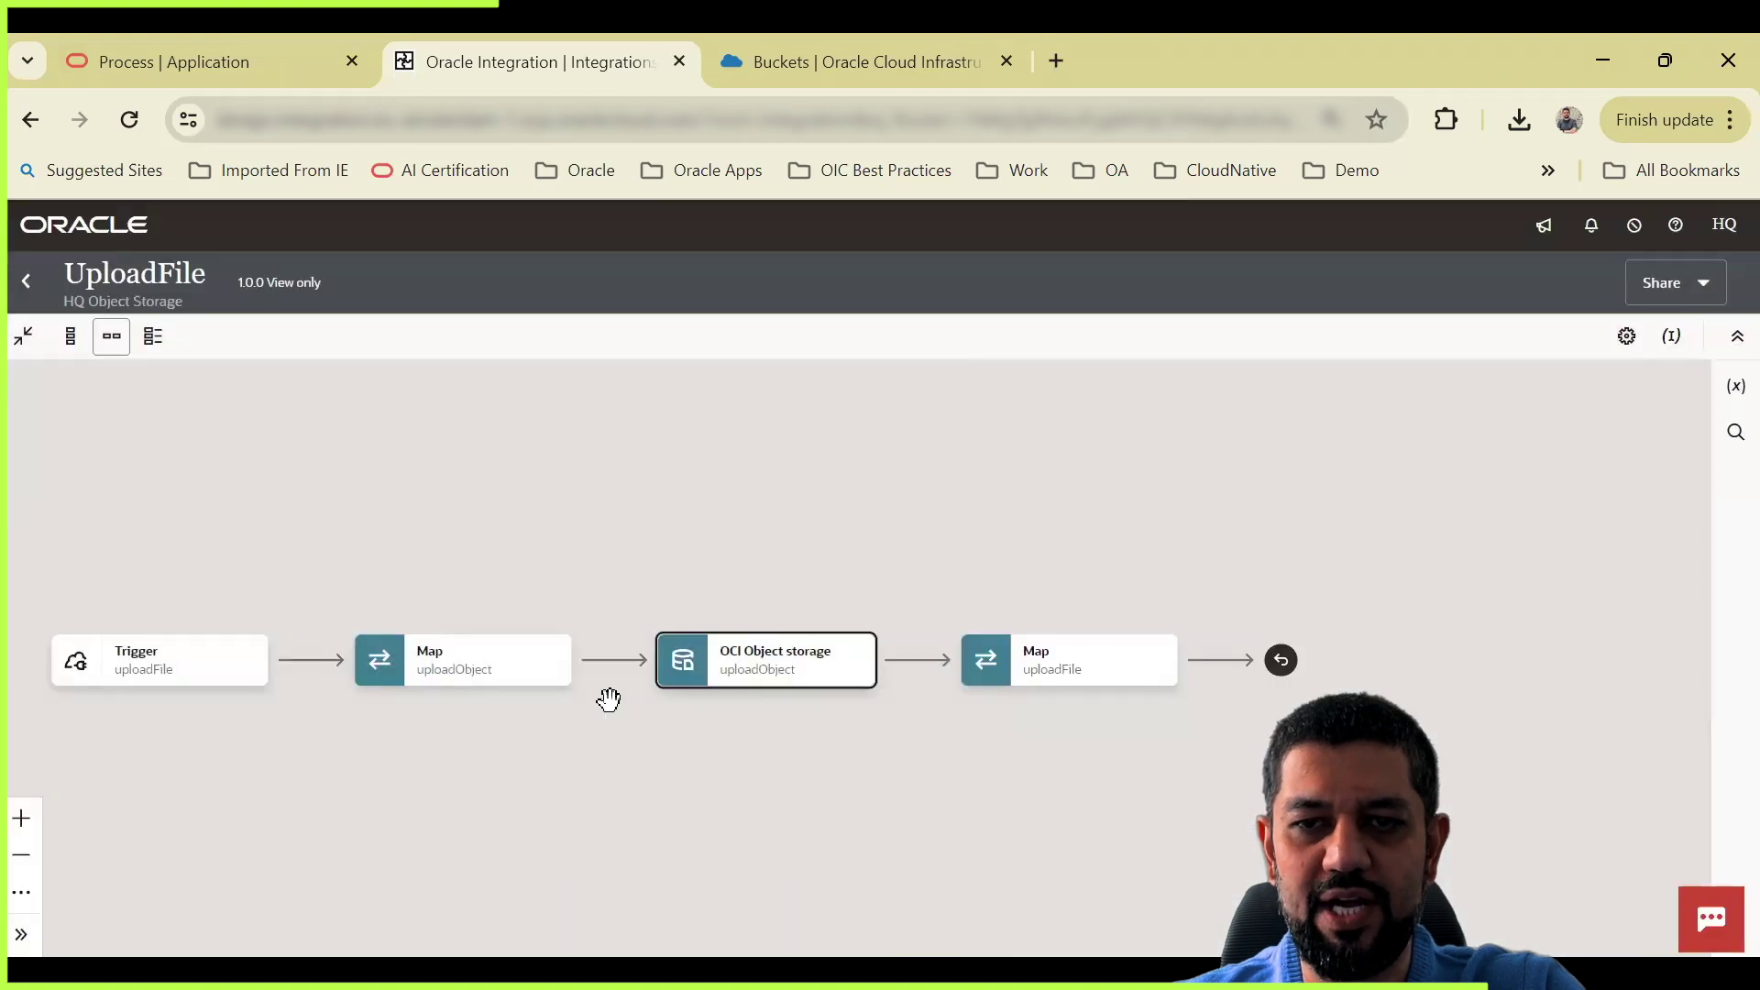
Step: Open the Map to uploadObject and inspect the Object Name mapping's full expression in developer view
click(554, 677)
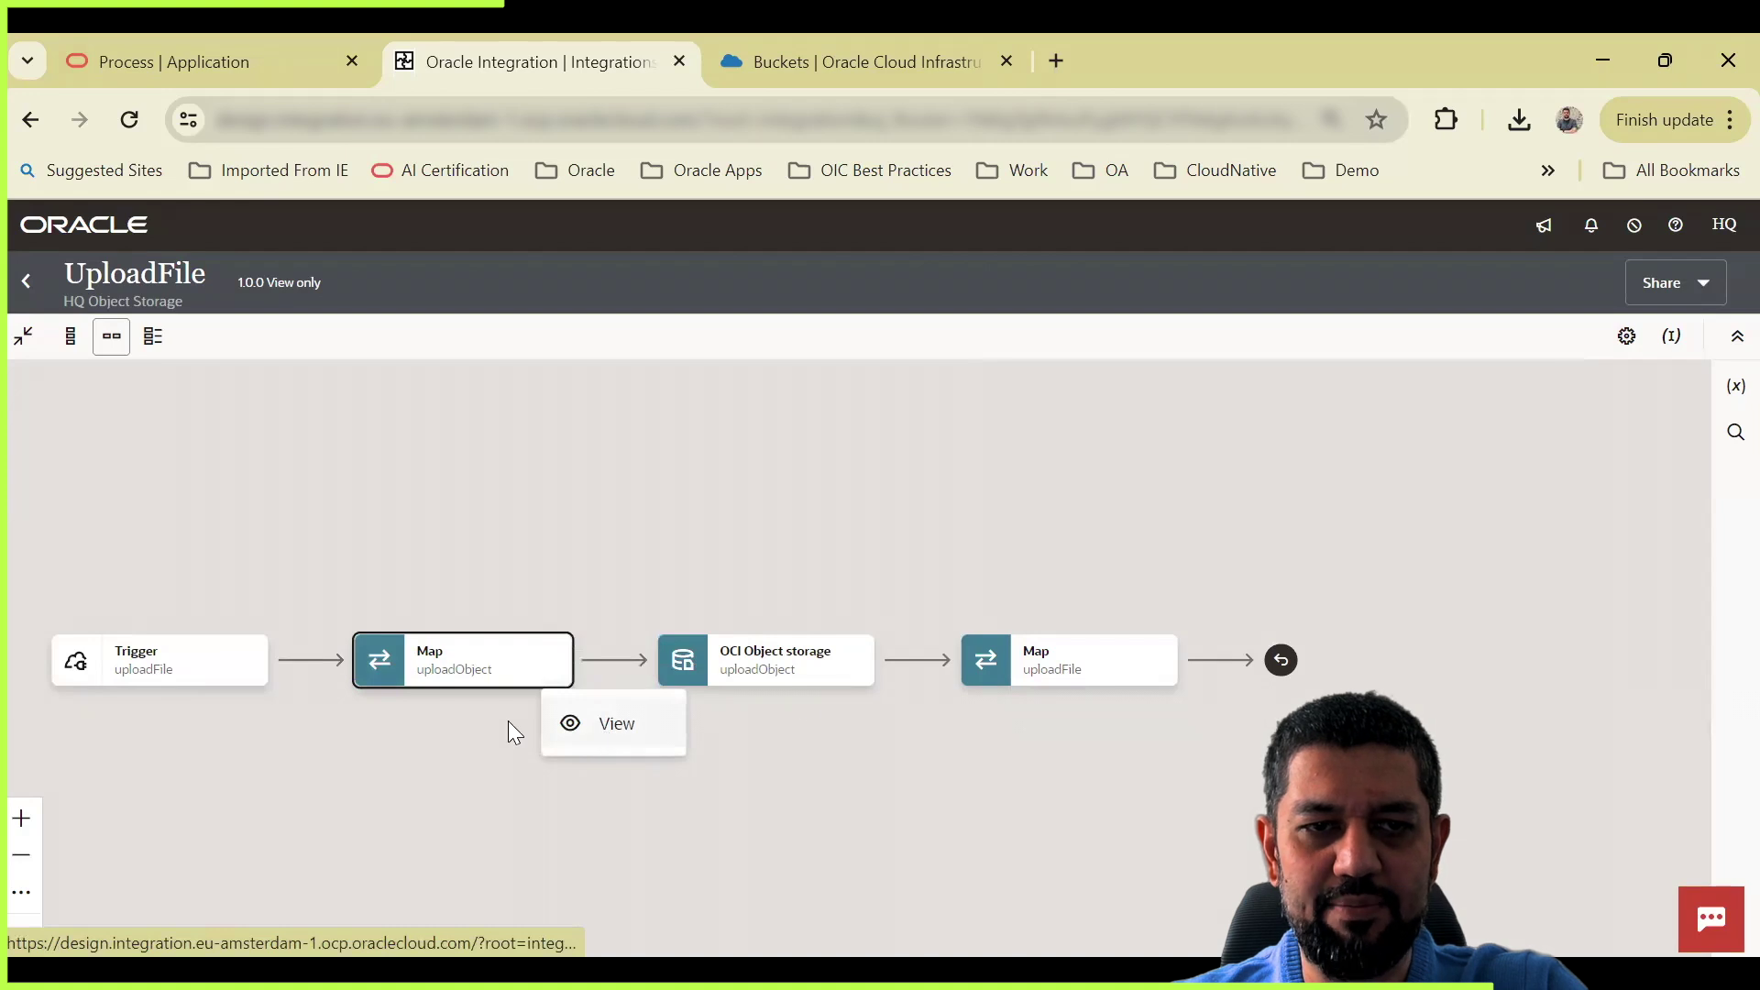
click(607, 724)
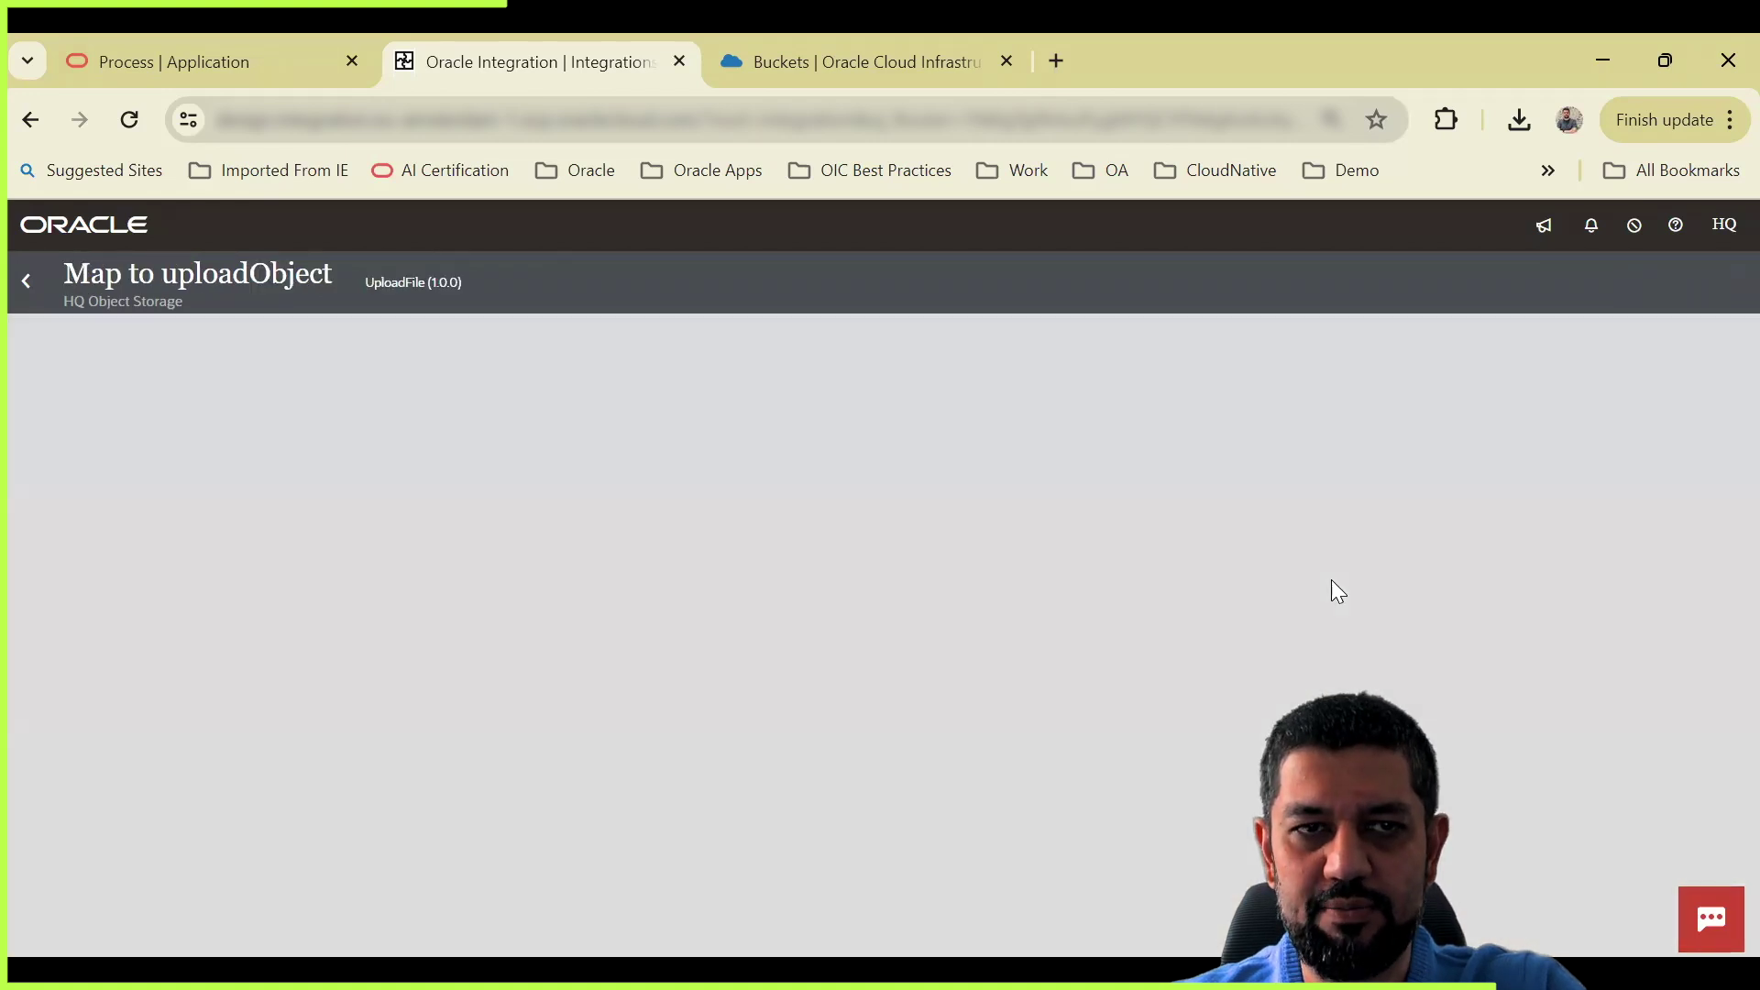
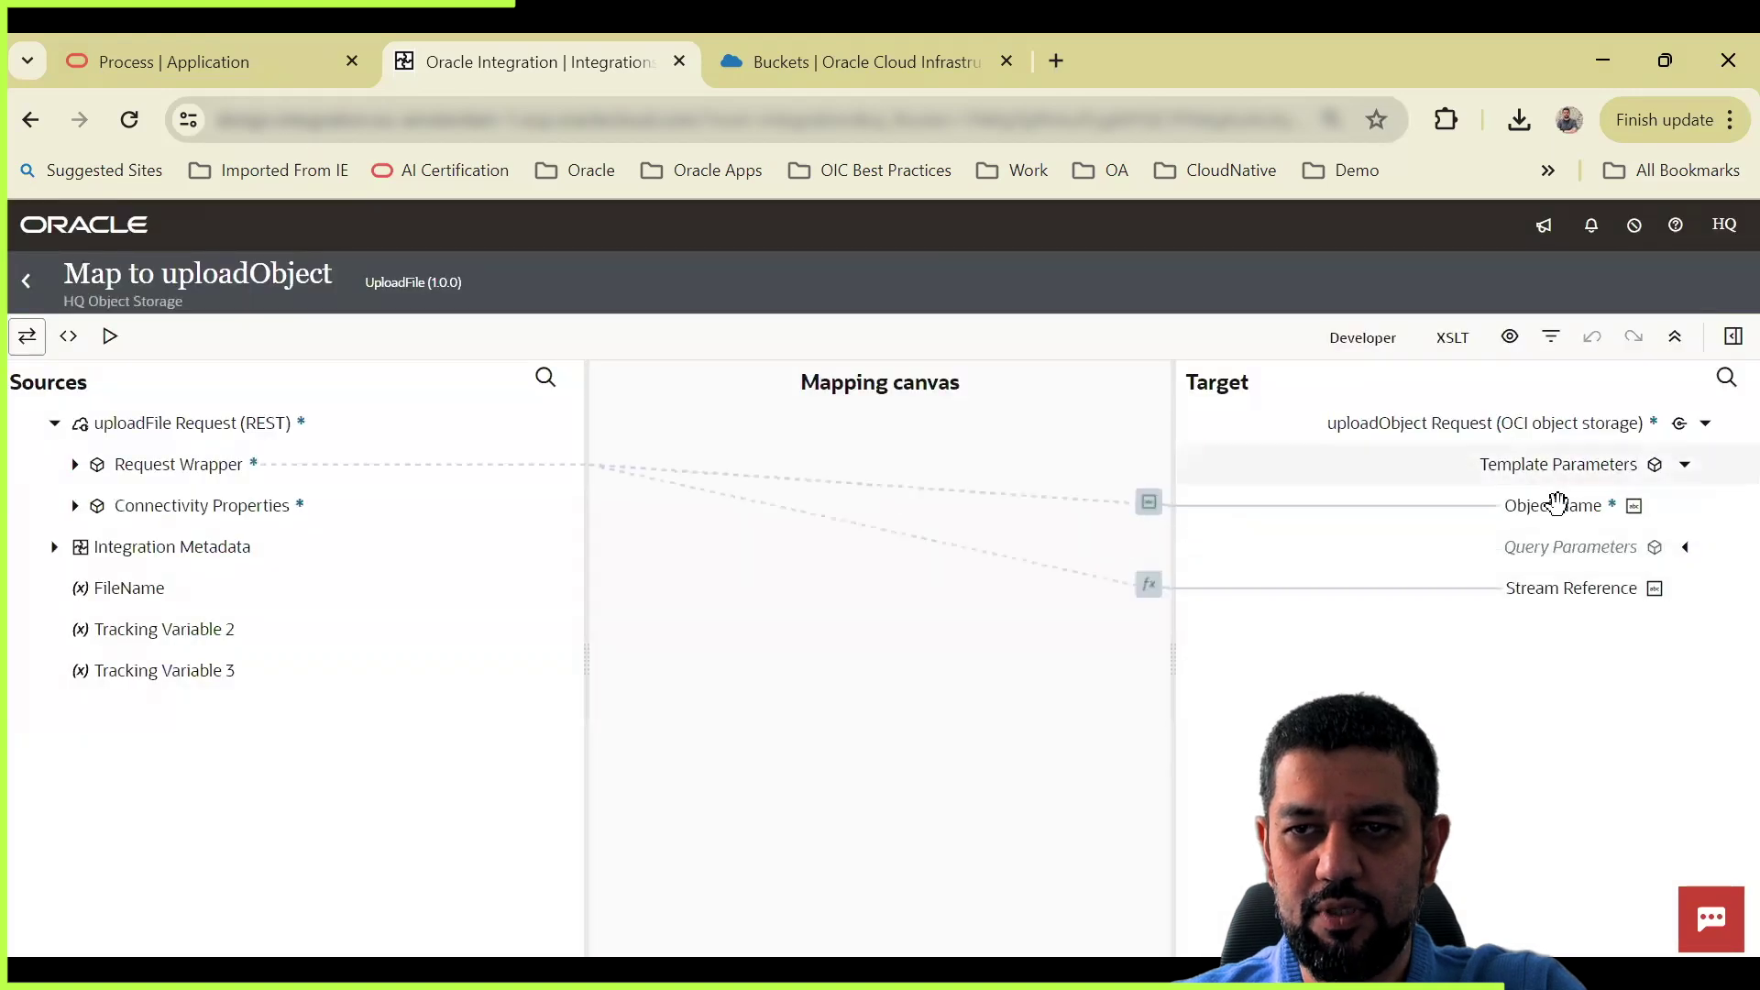
click(1556, 505)
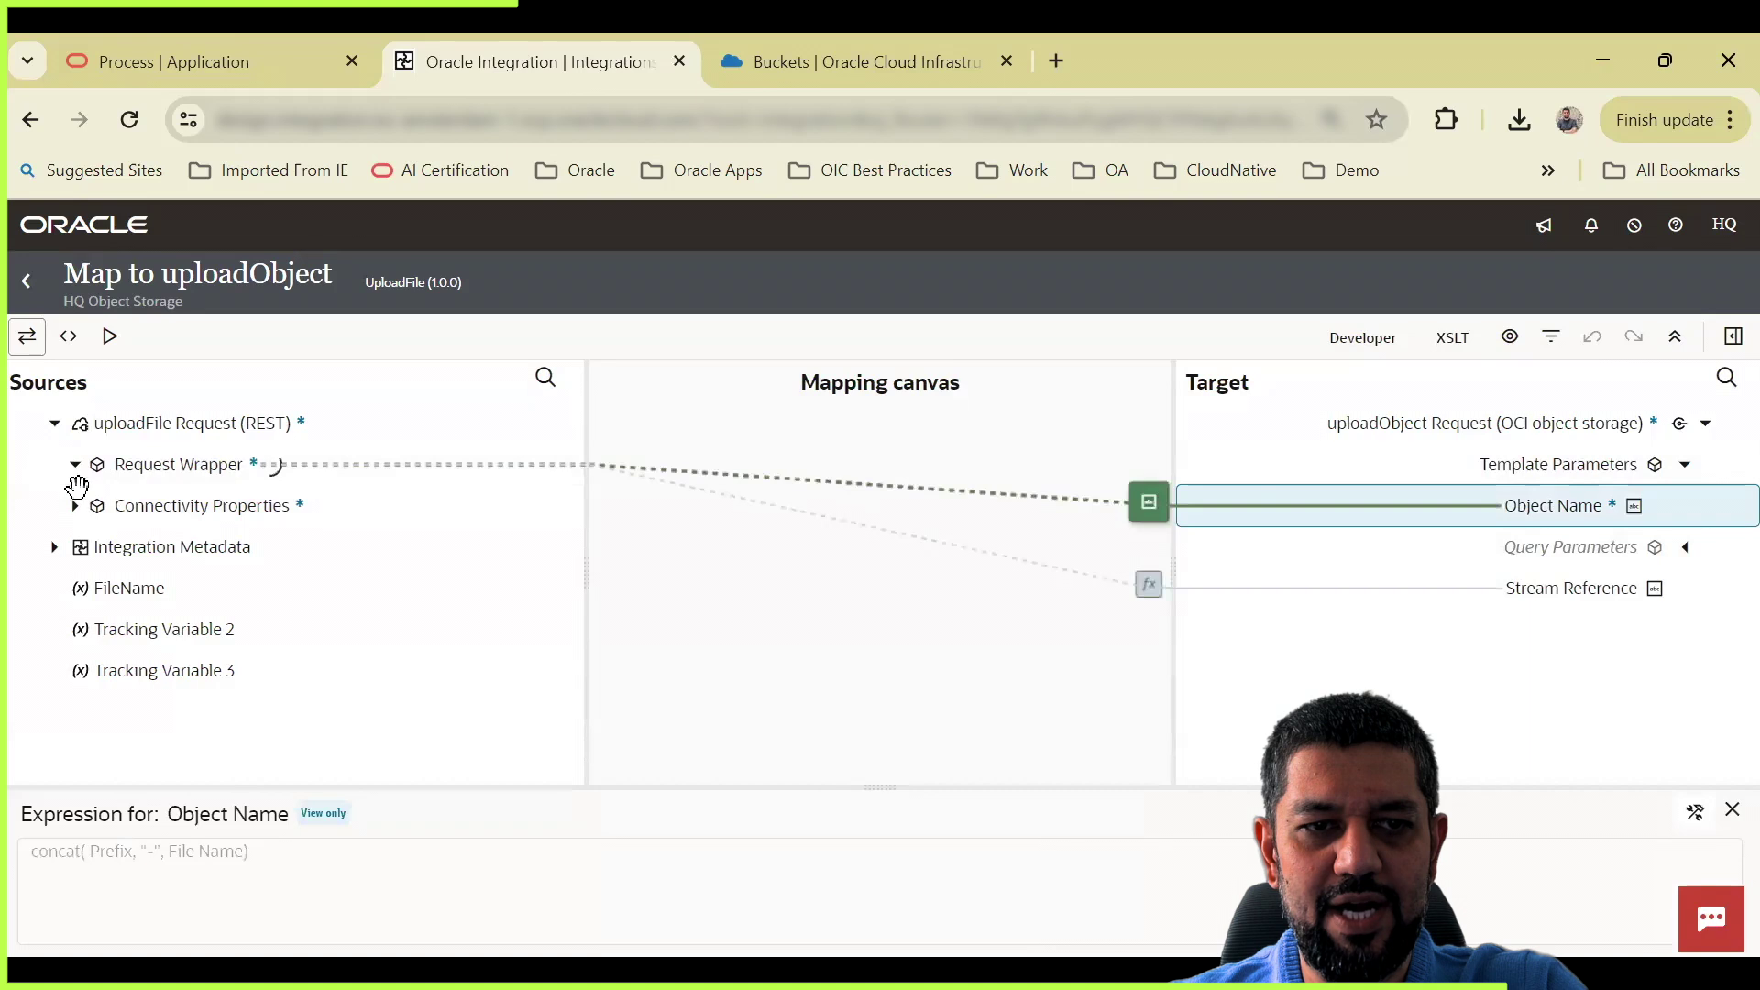
click(172, 550)
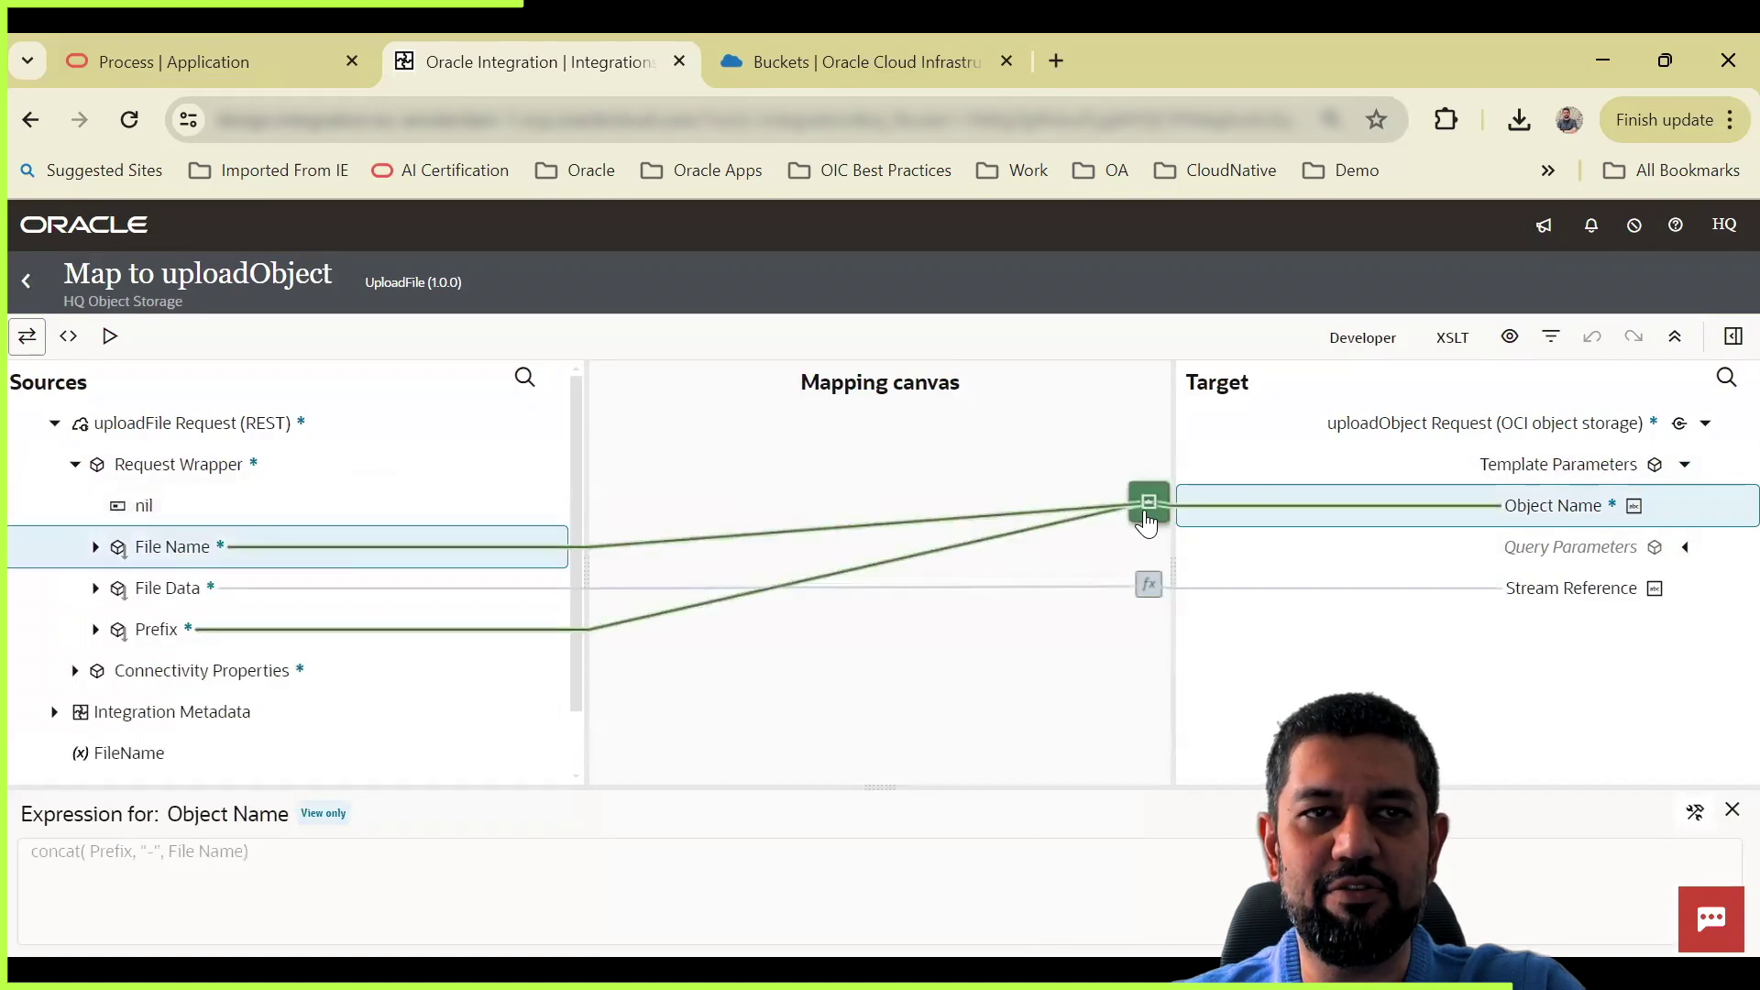
mouse_move(1146, 521)
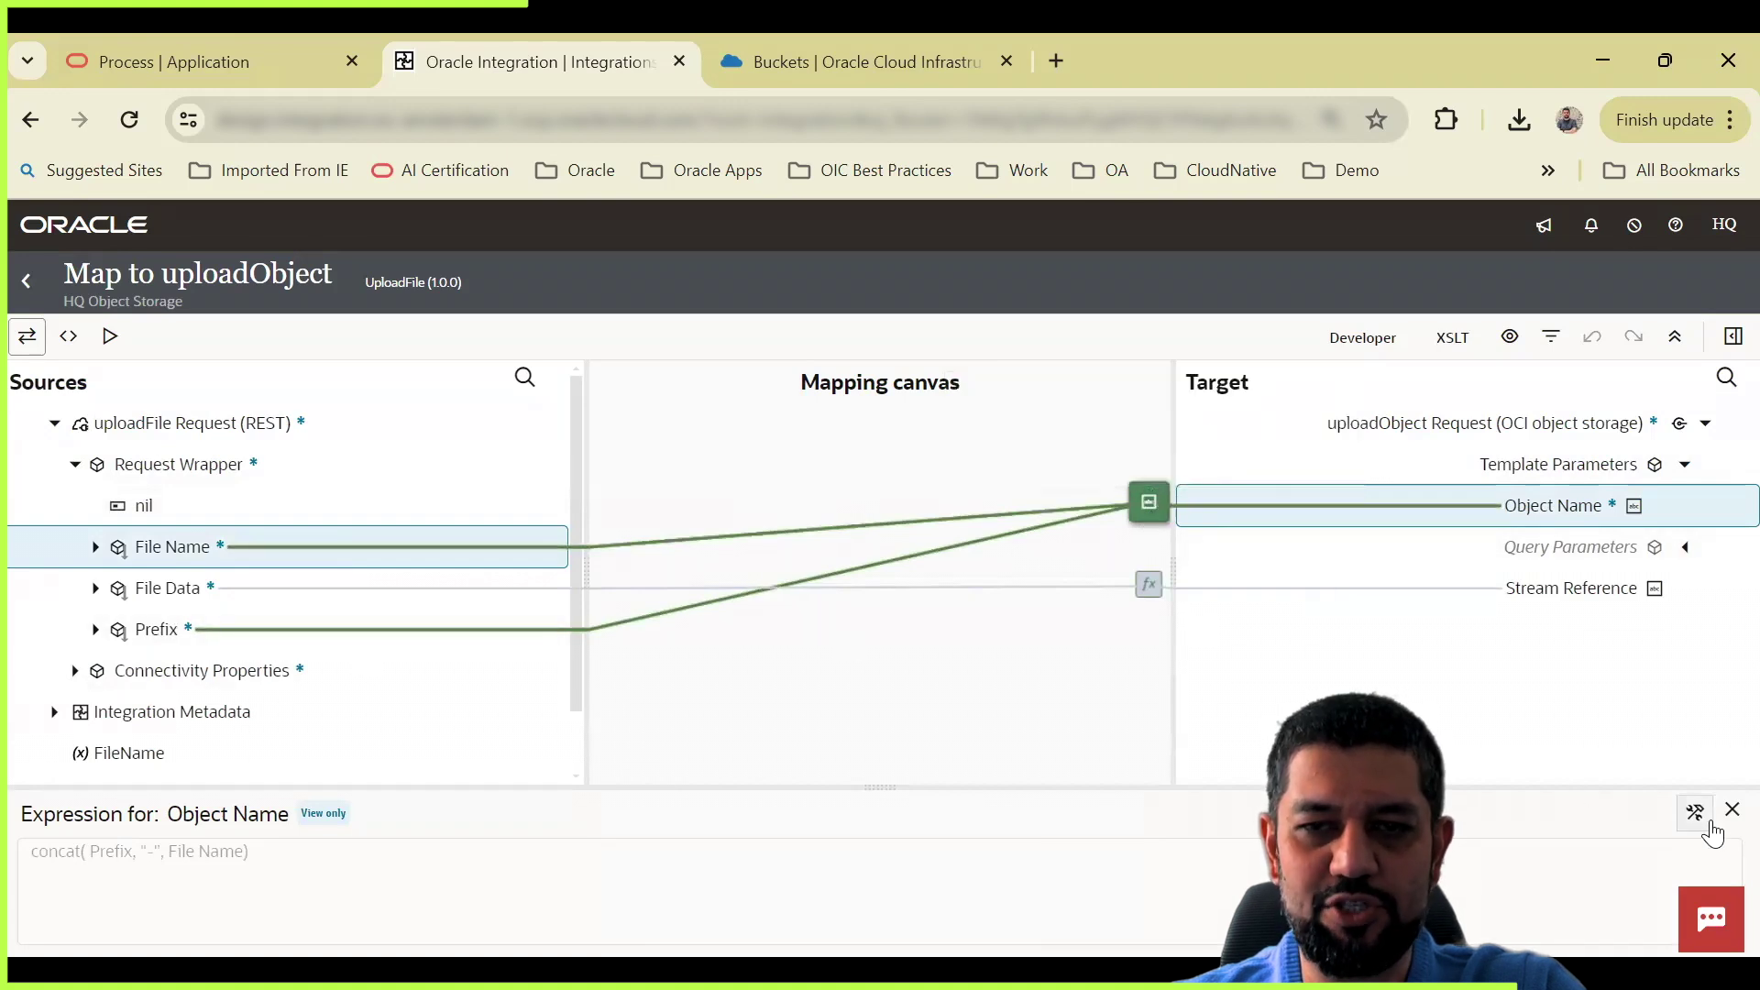
click(1695, 812)
click(108, 848)
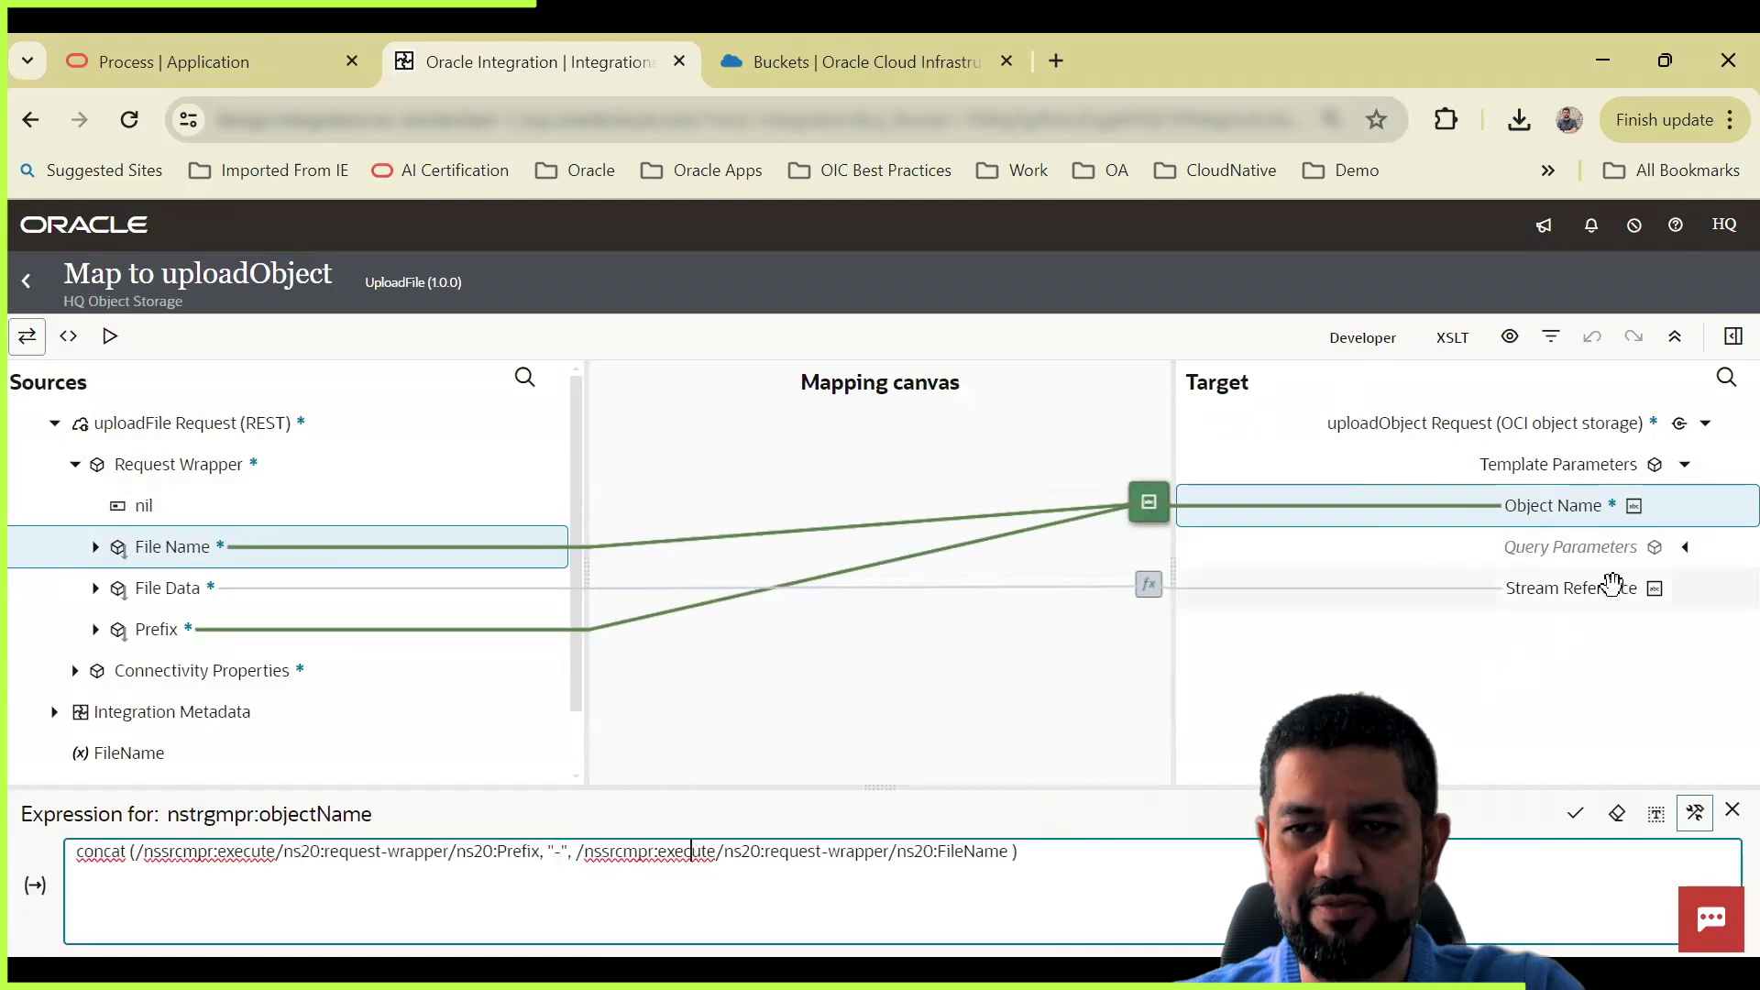
Step: Inspect the Stream Reference mapping's base64 decoding expression for File Data and return to the UploadFile integration
click(1610, 583)
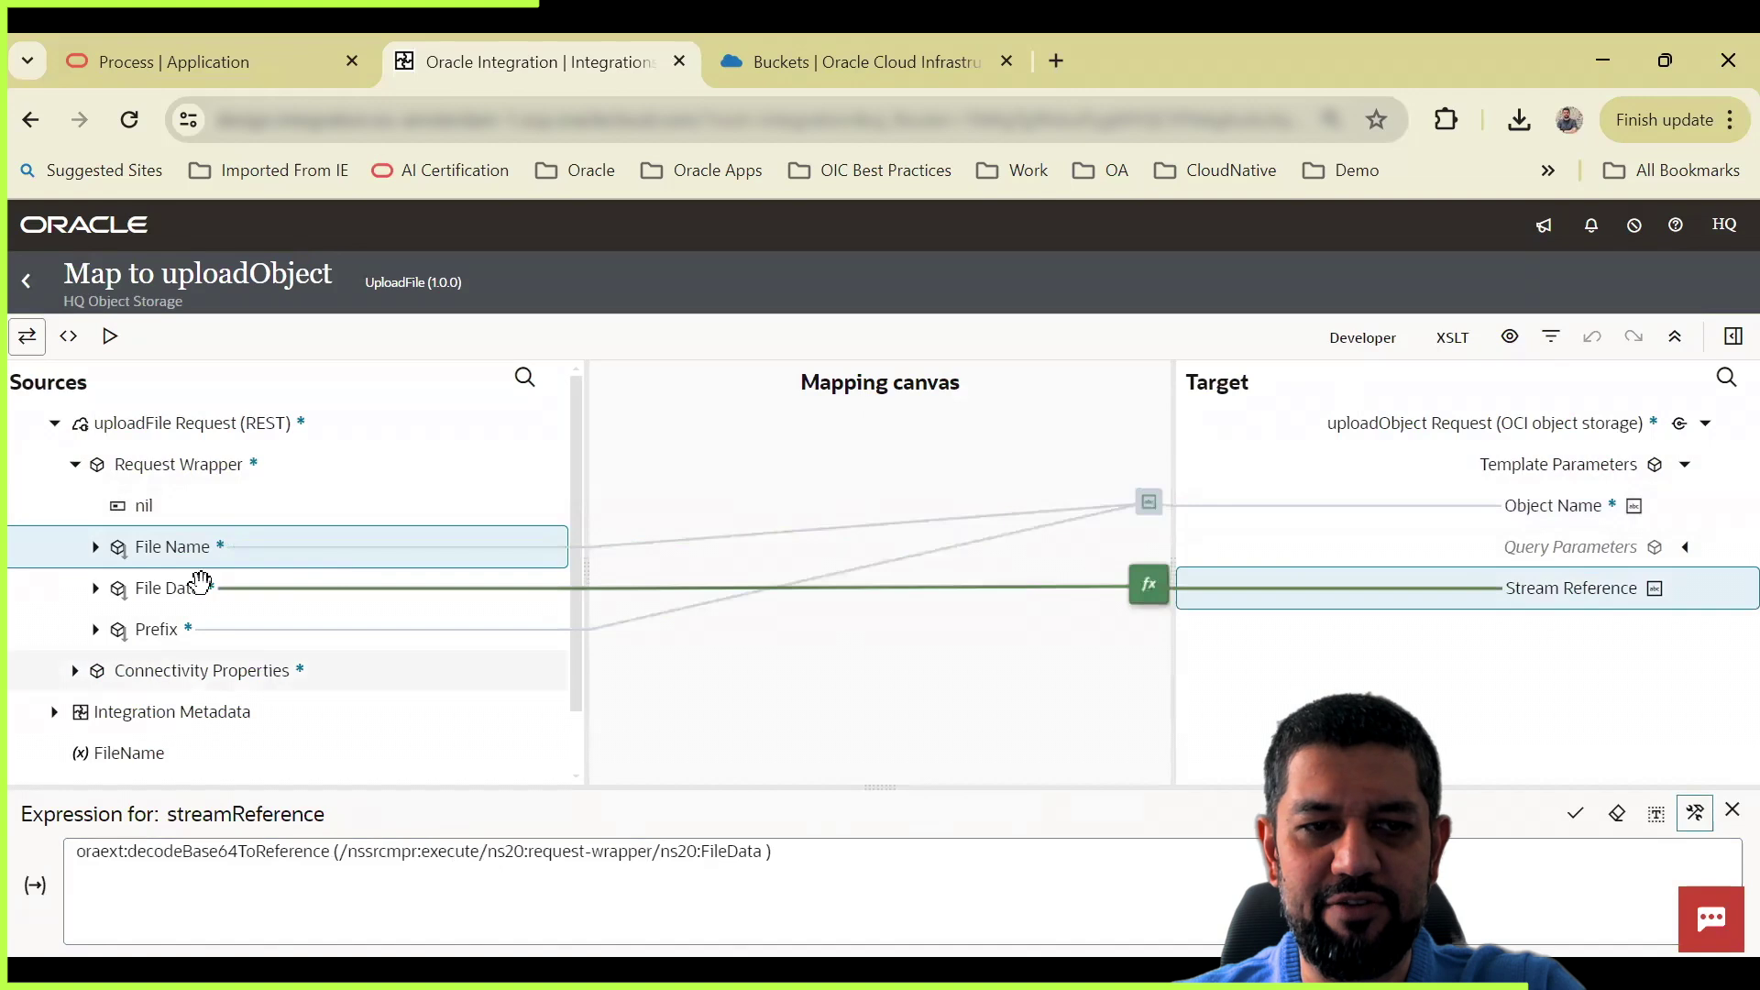
click(96, 589)
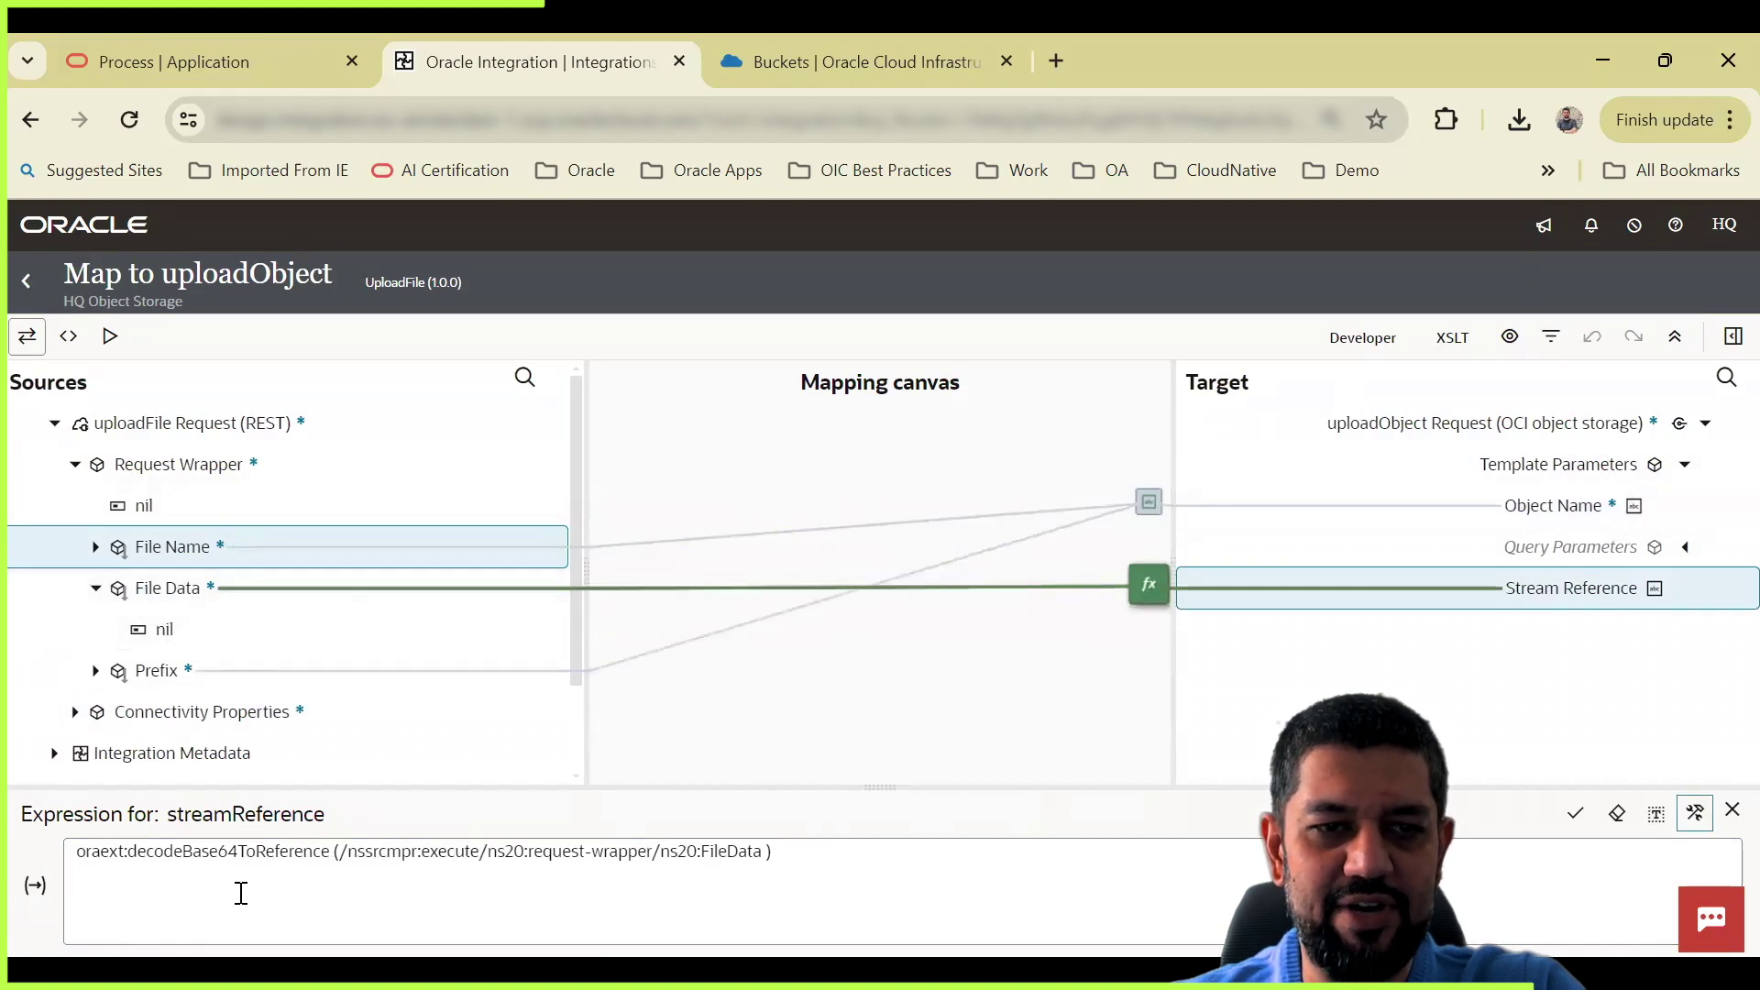
click(216, 853)
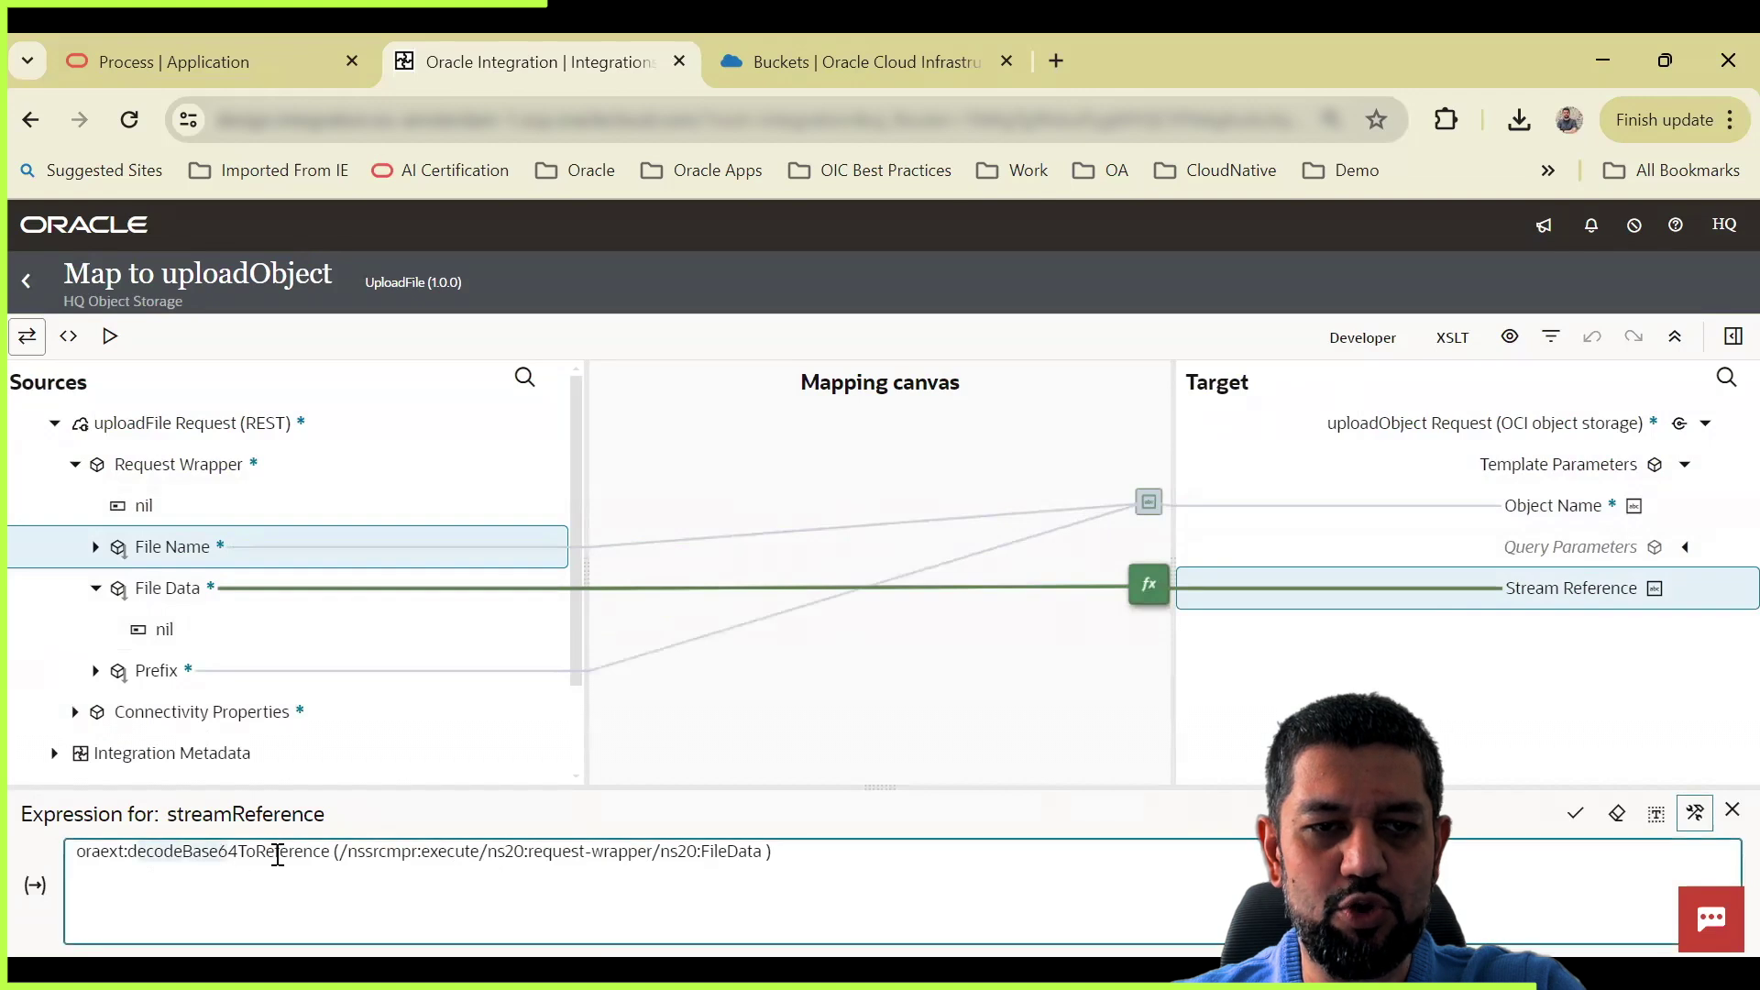
drag(278, 854, 327, 854)
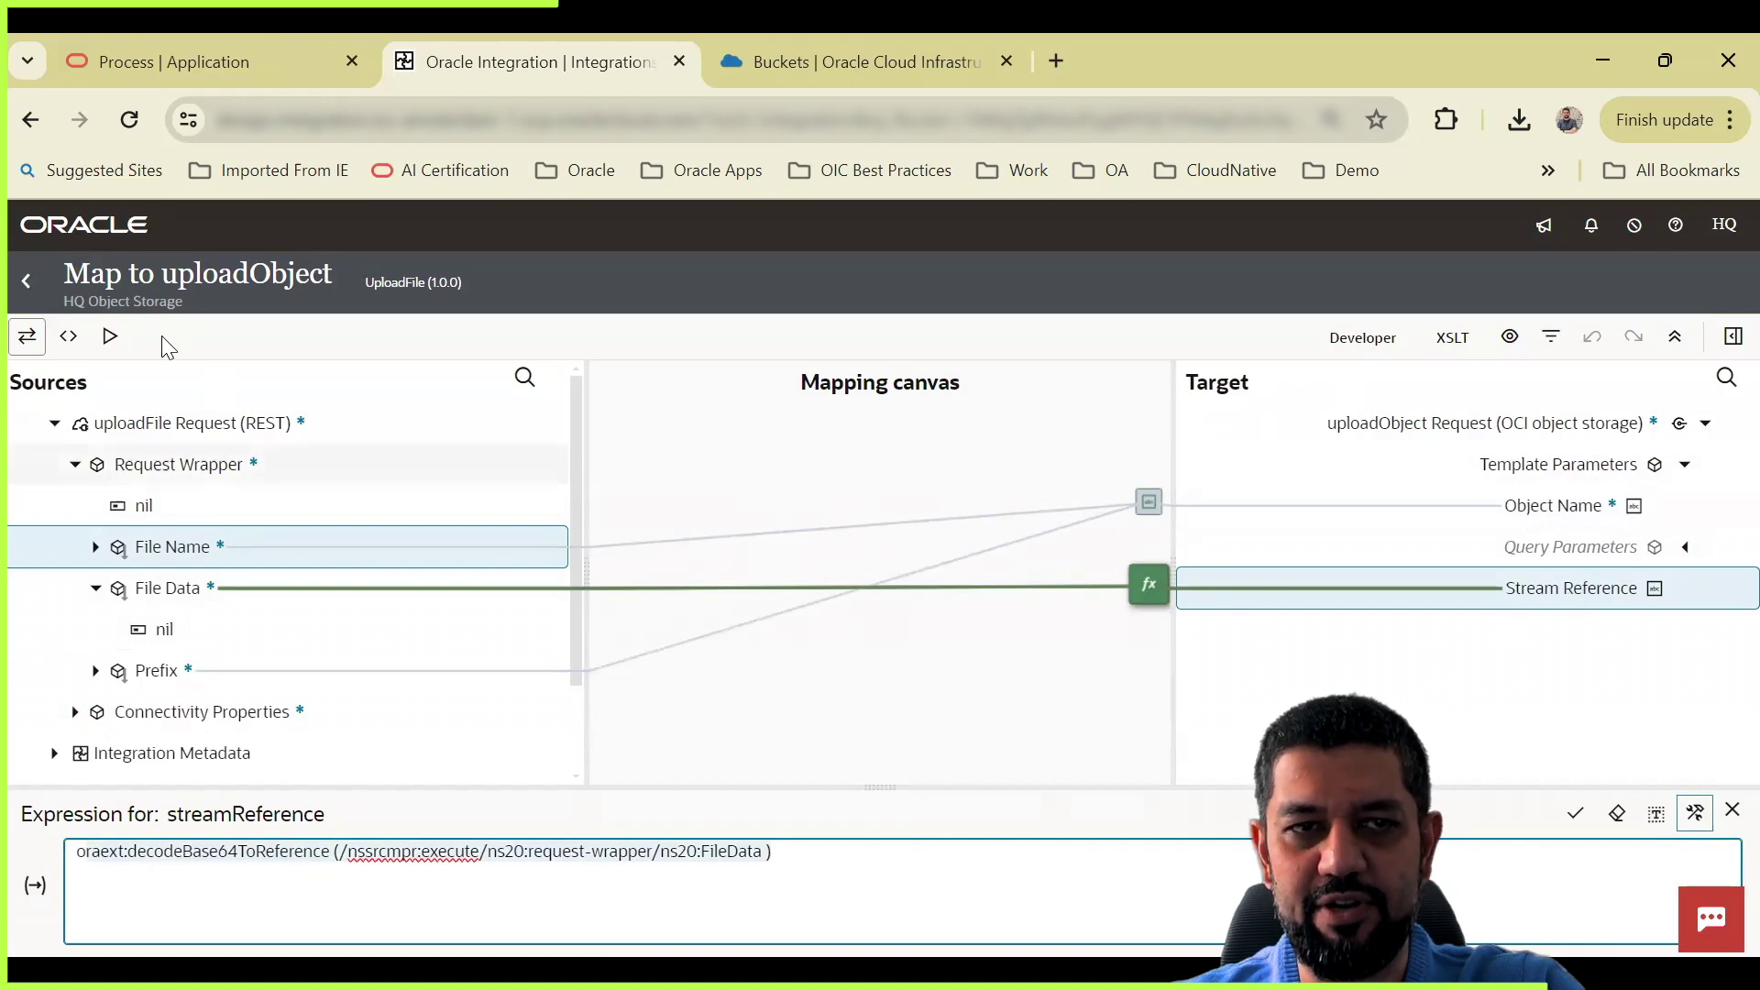
click(27, 282)
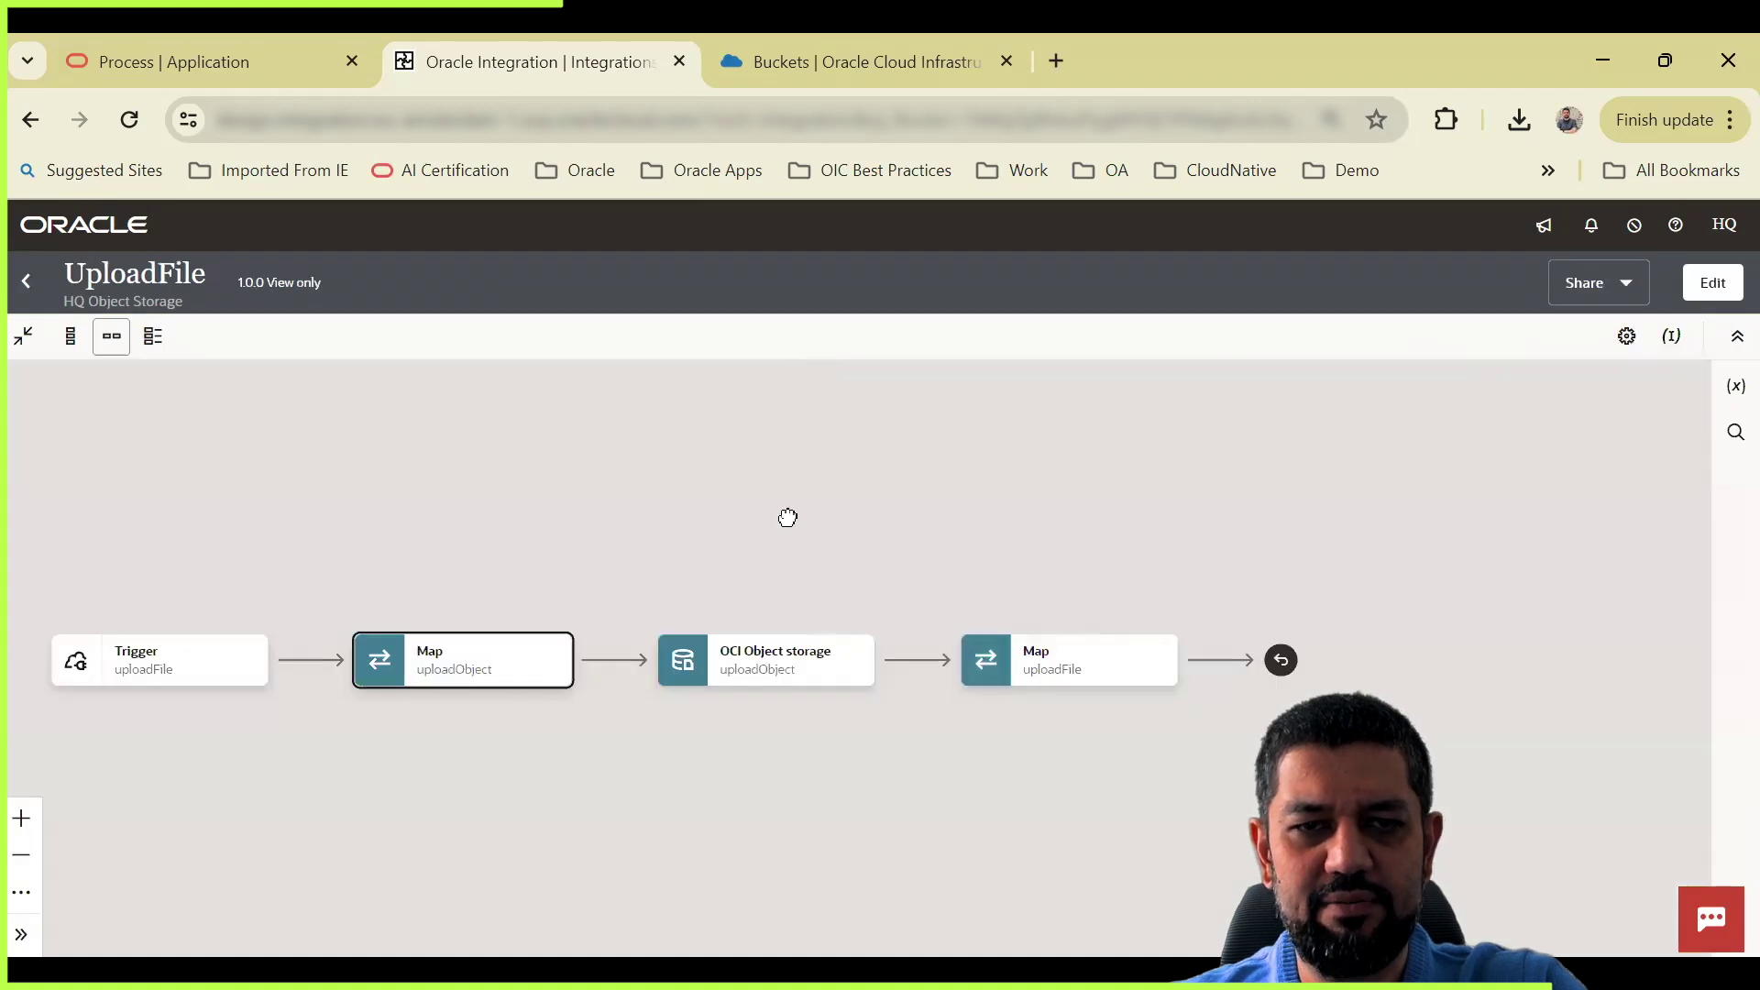
Step: Review the UploadFile integration's properties and its actions report, closing the details
click(1627, 338)
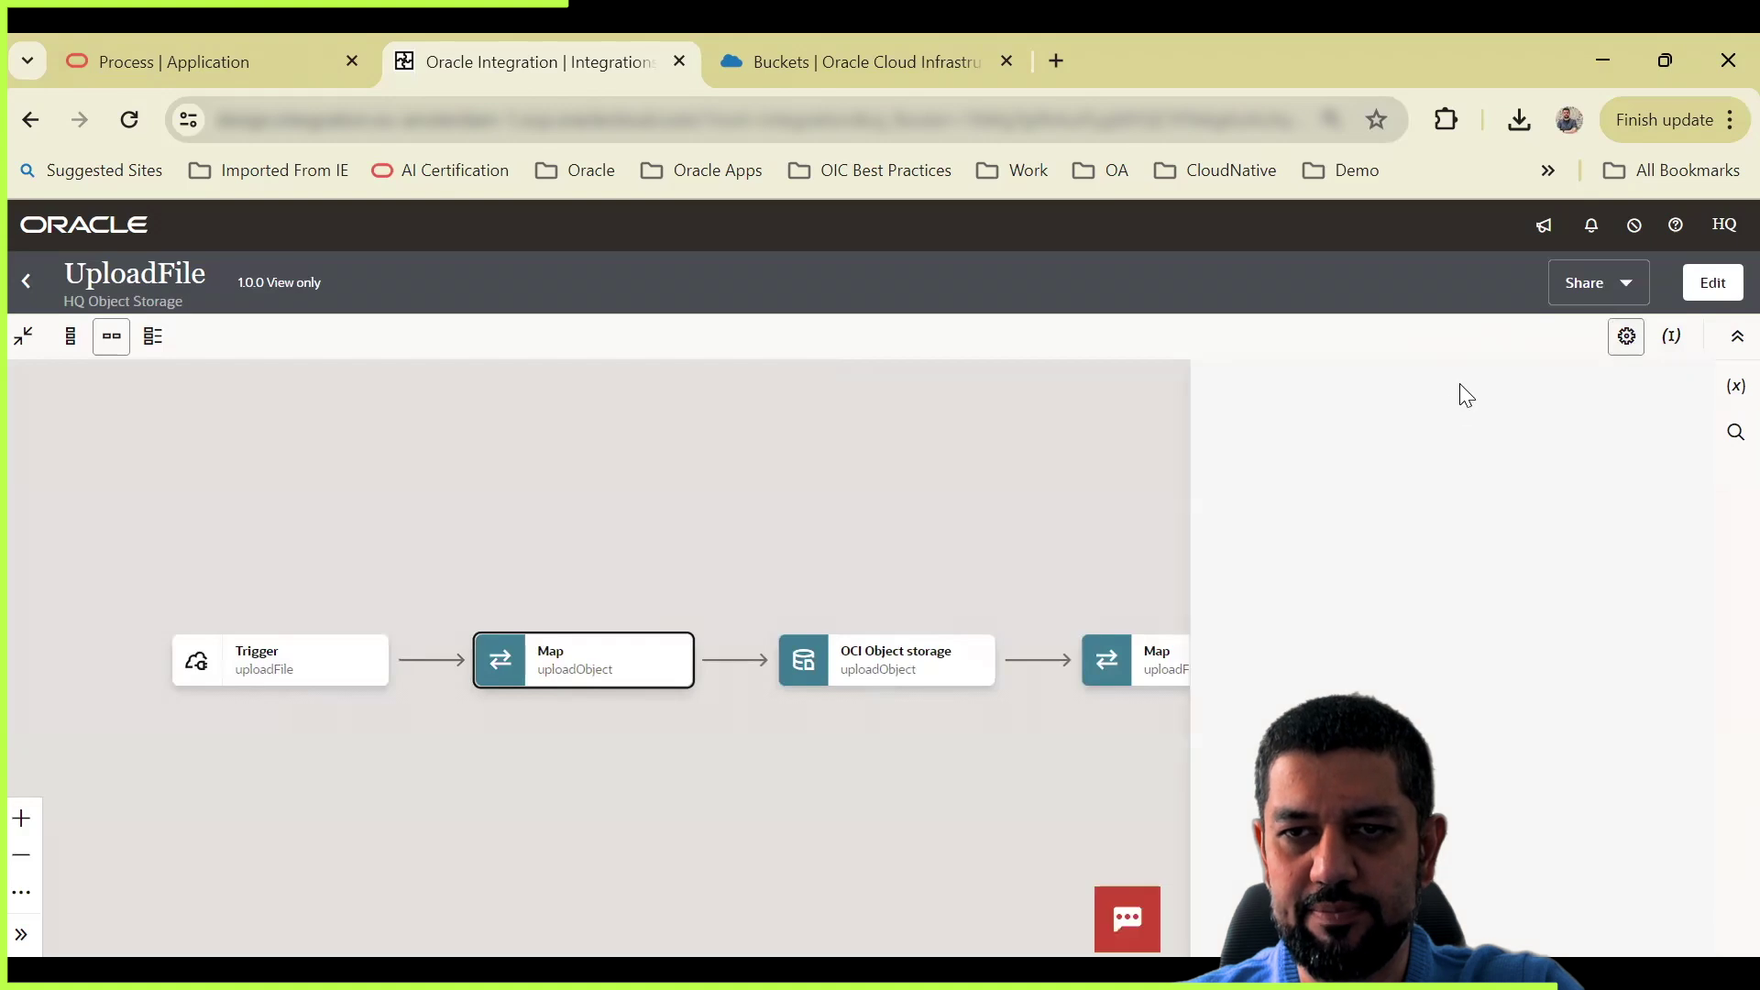
scroll(1569, 603, down, 4)
scroll(1581, 452, up, 4)
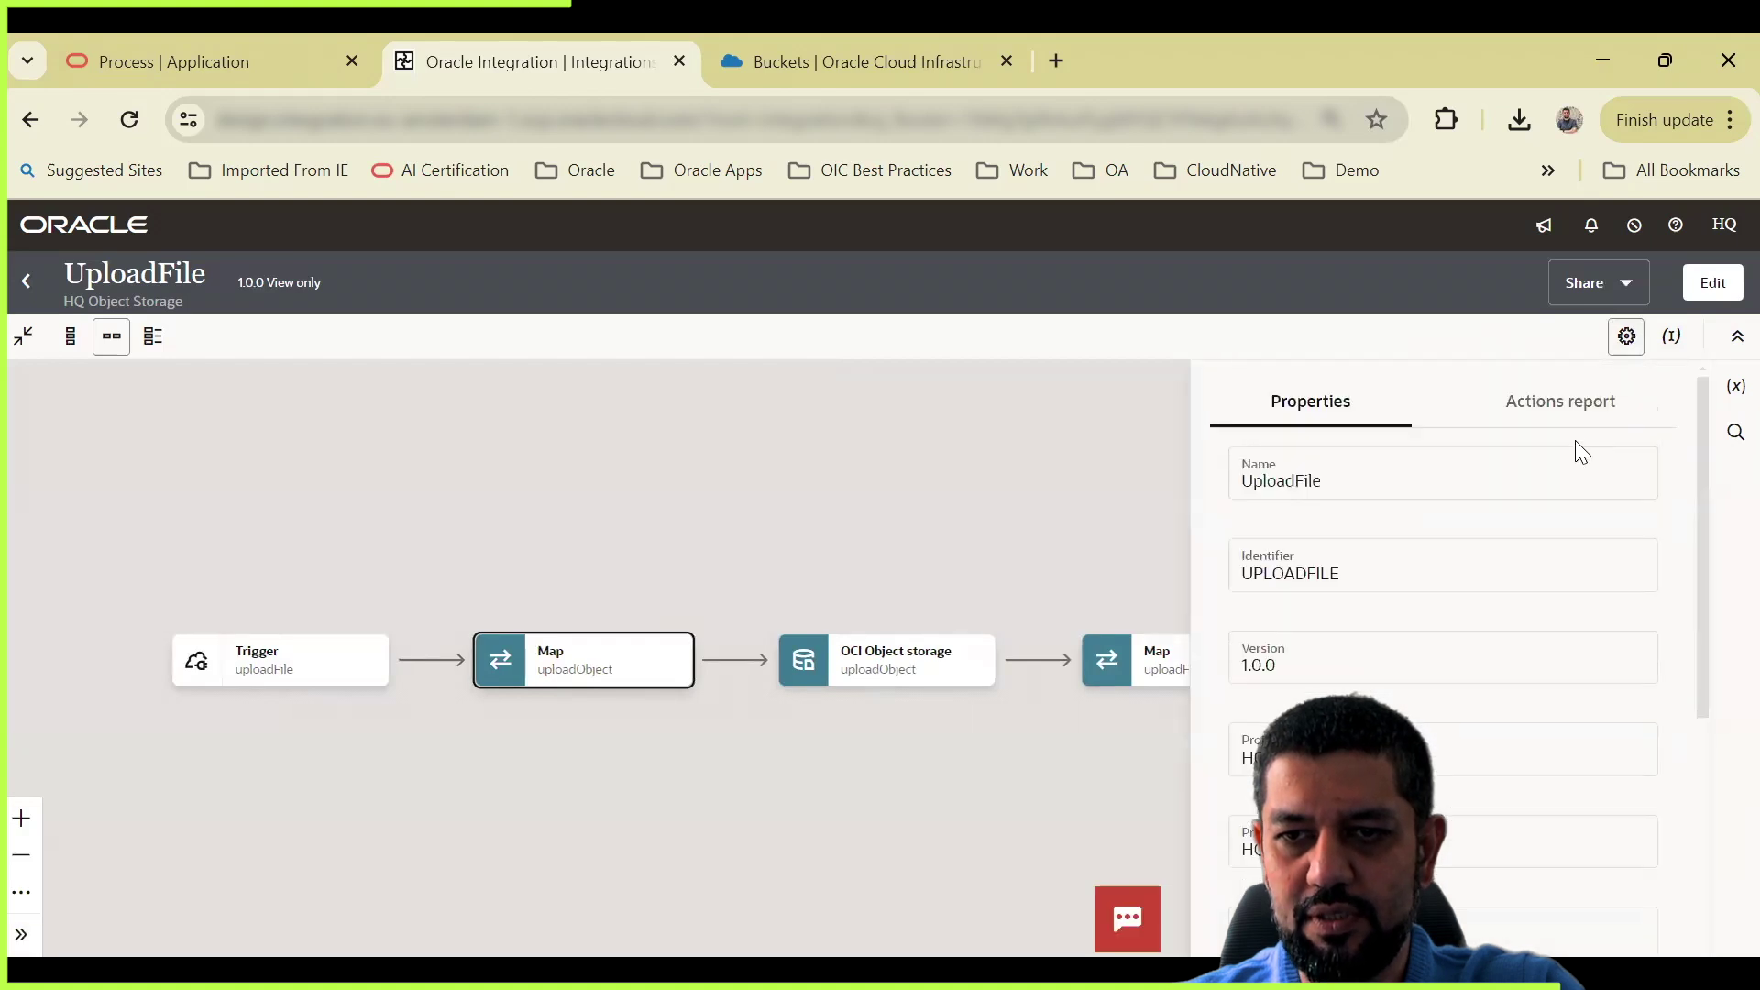
click(1596, 405)
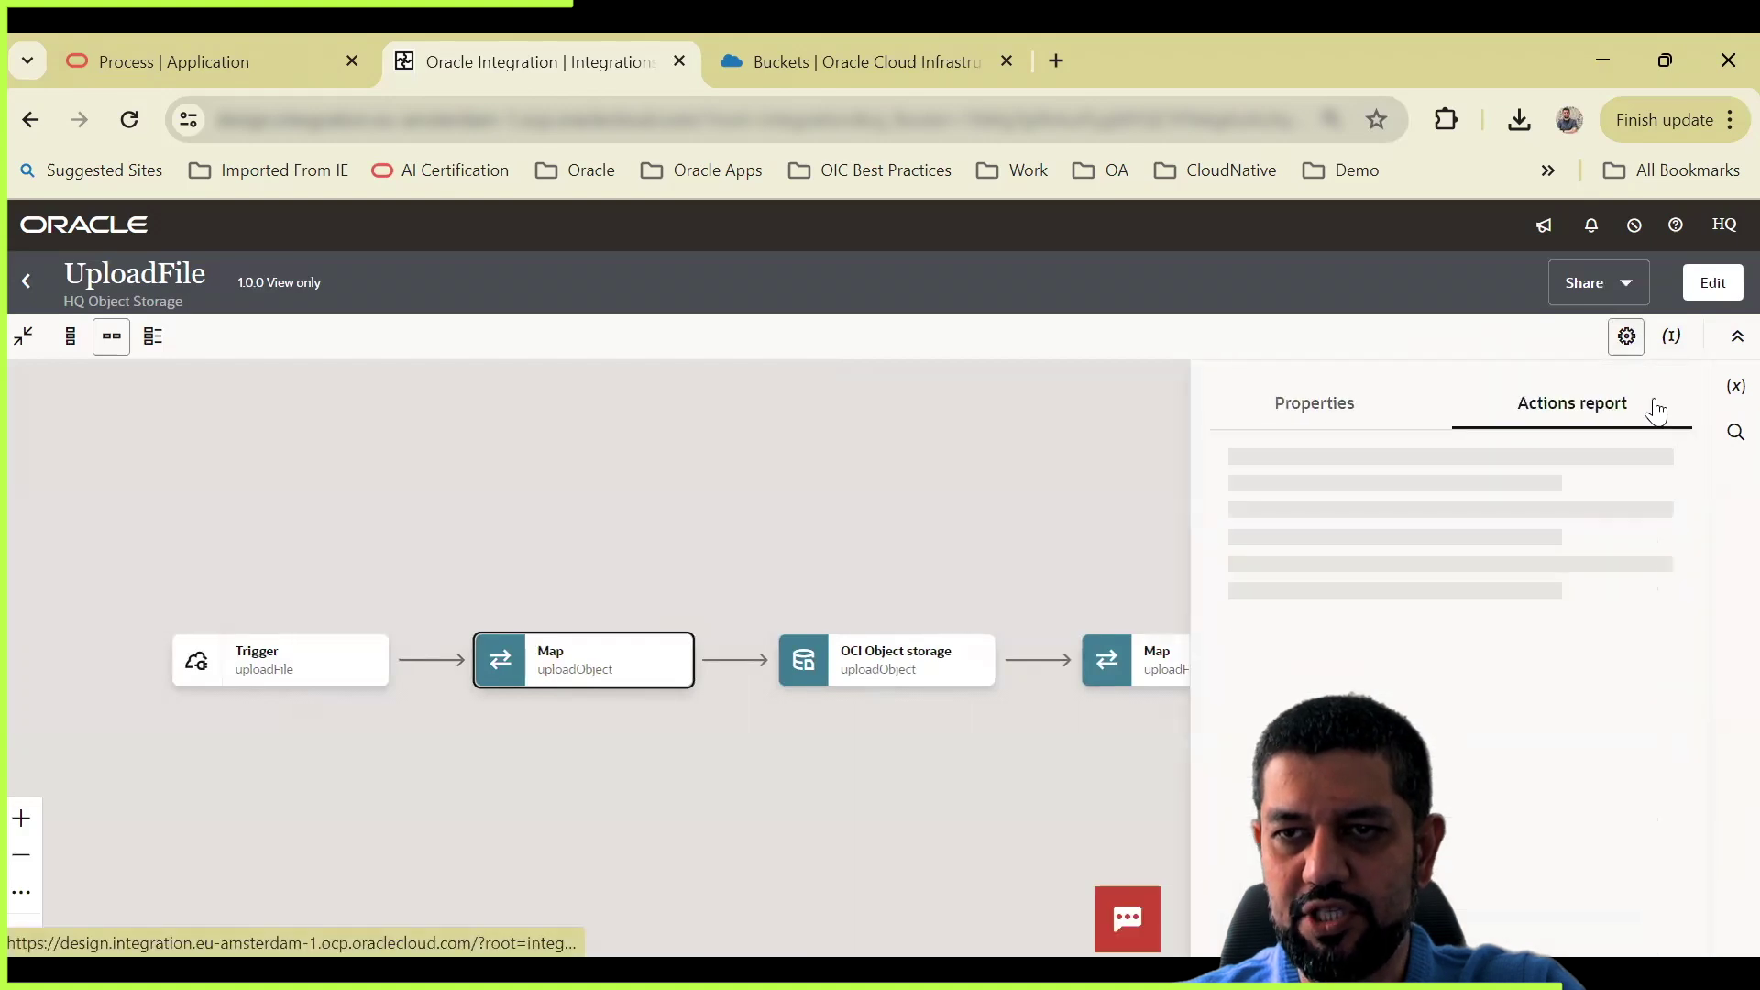
click(1022, 476)
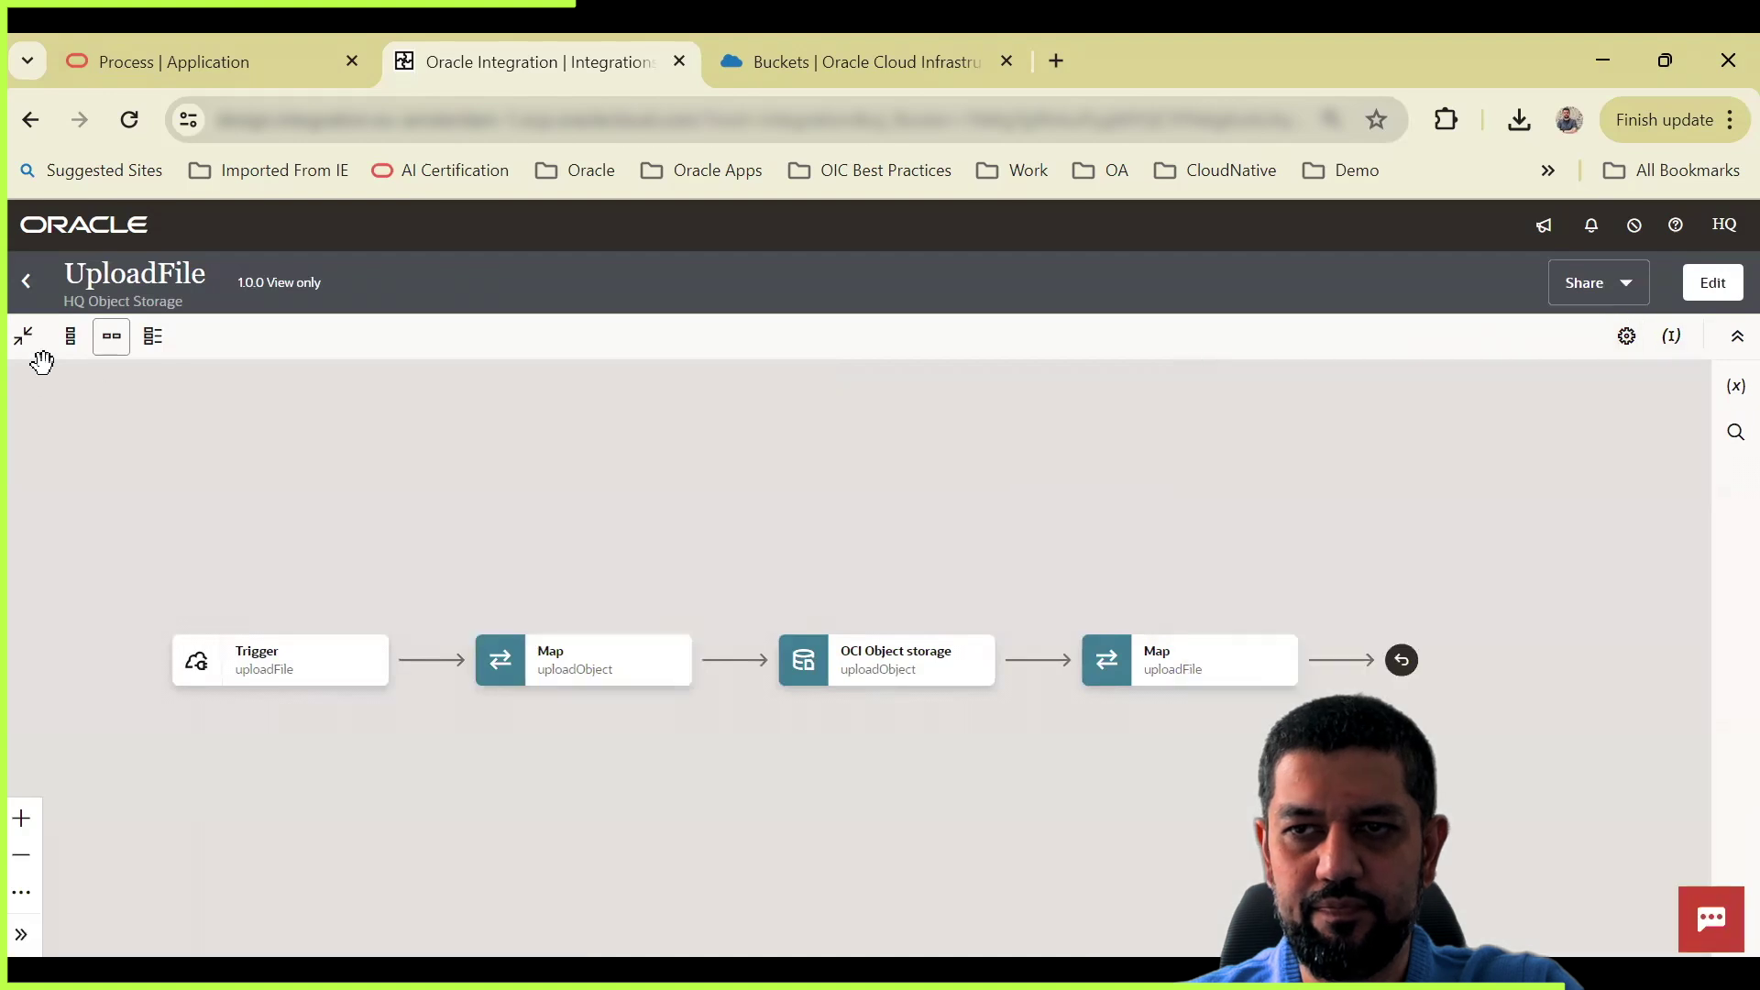
Step: Leave the UploadFile integration for the HQ Object Storage project and switch to the OIC_FileManager_Integration connector in the process application
click(1733, 341)
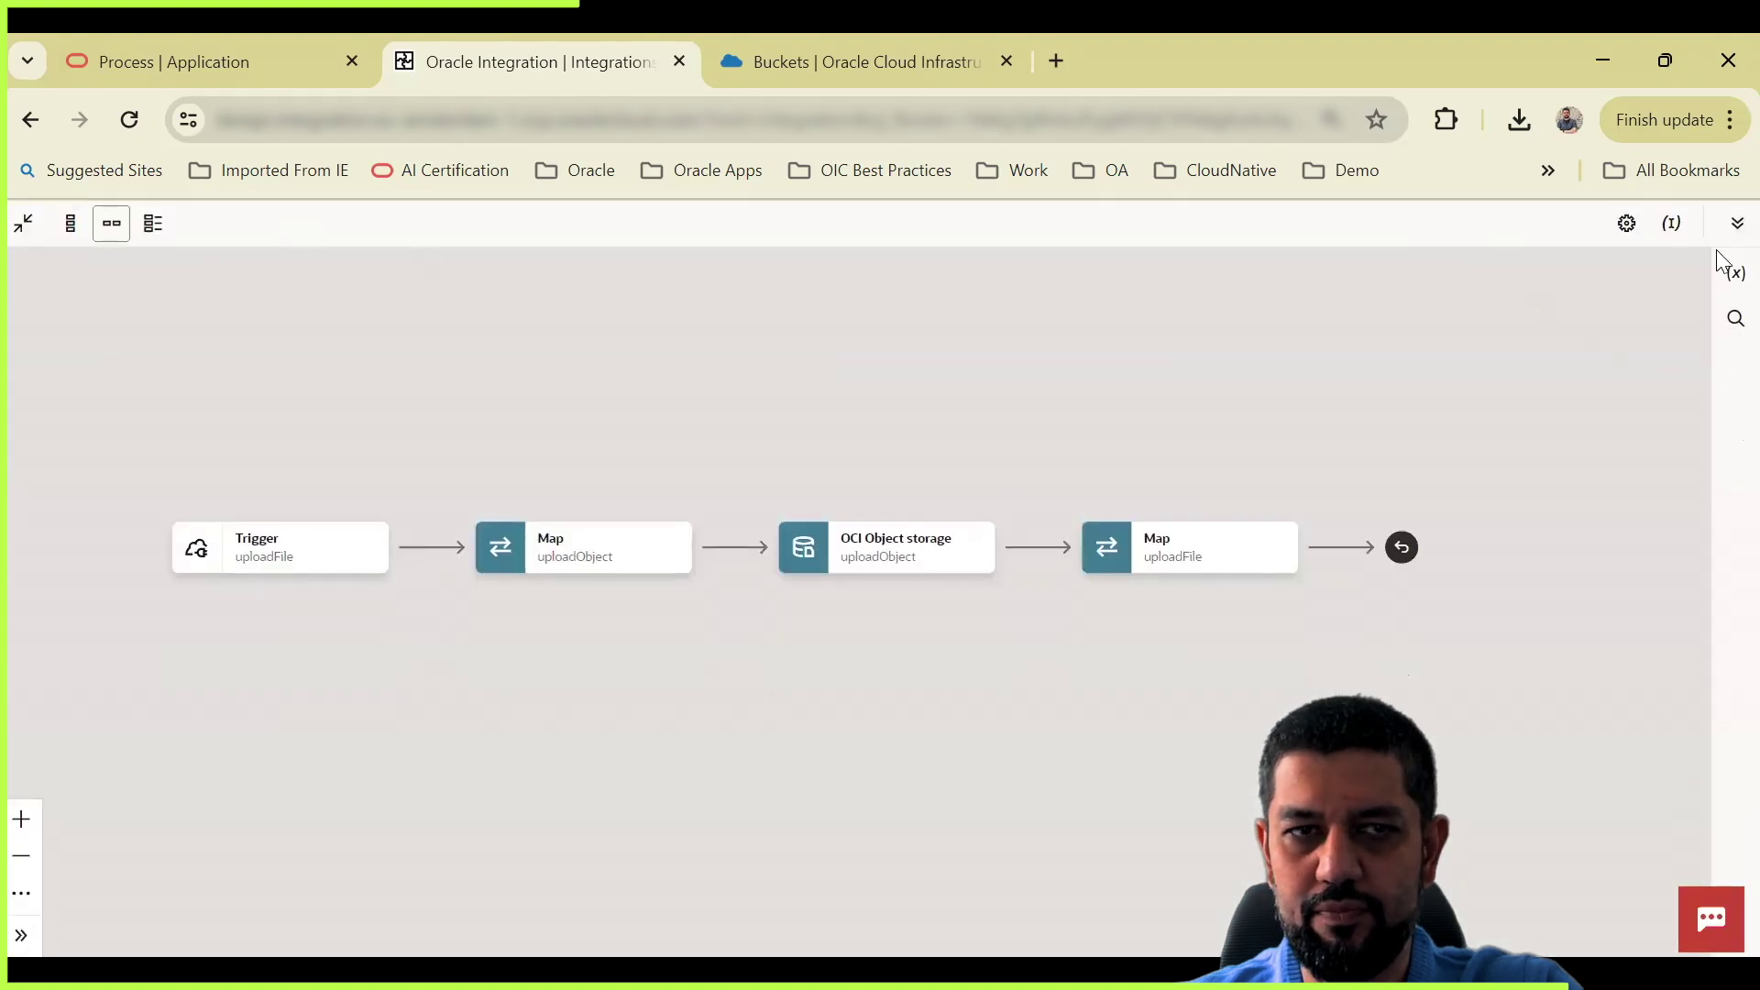
click(1737, 222)
click(28, 282)
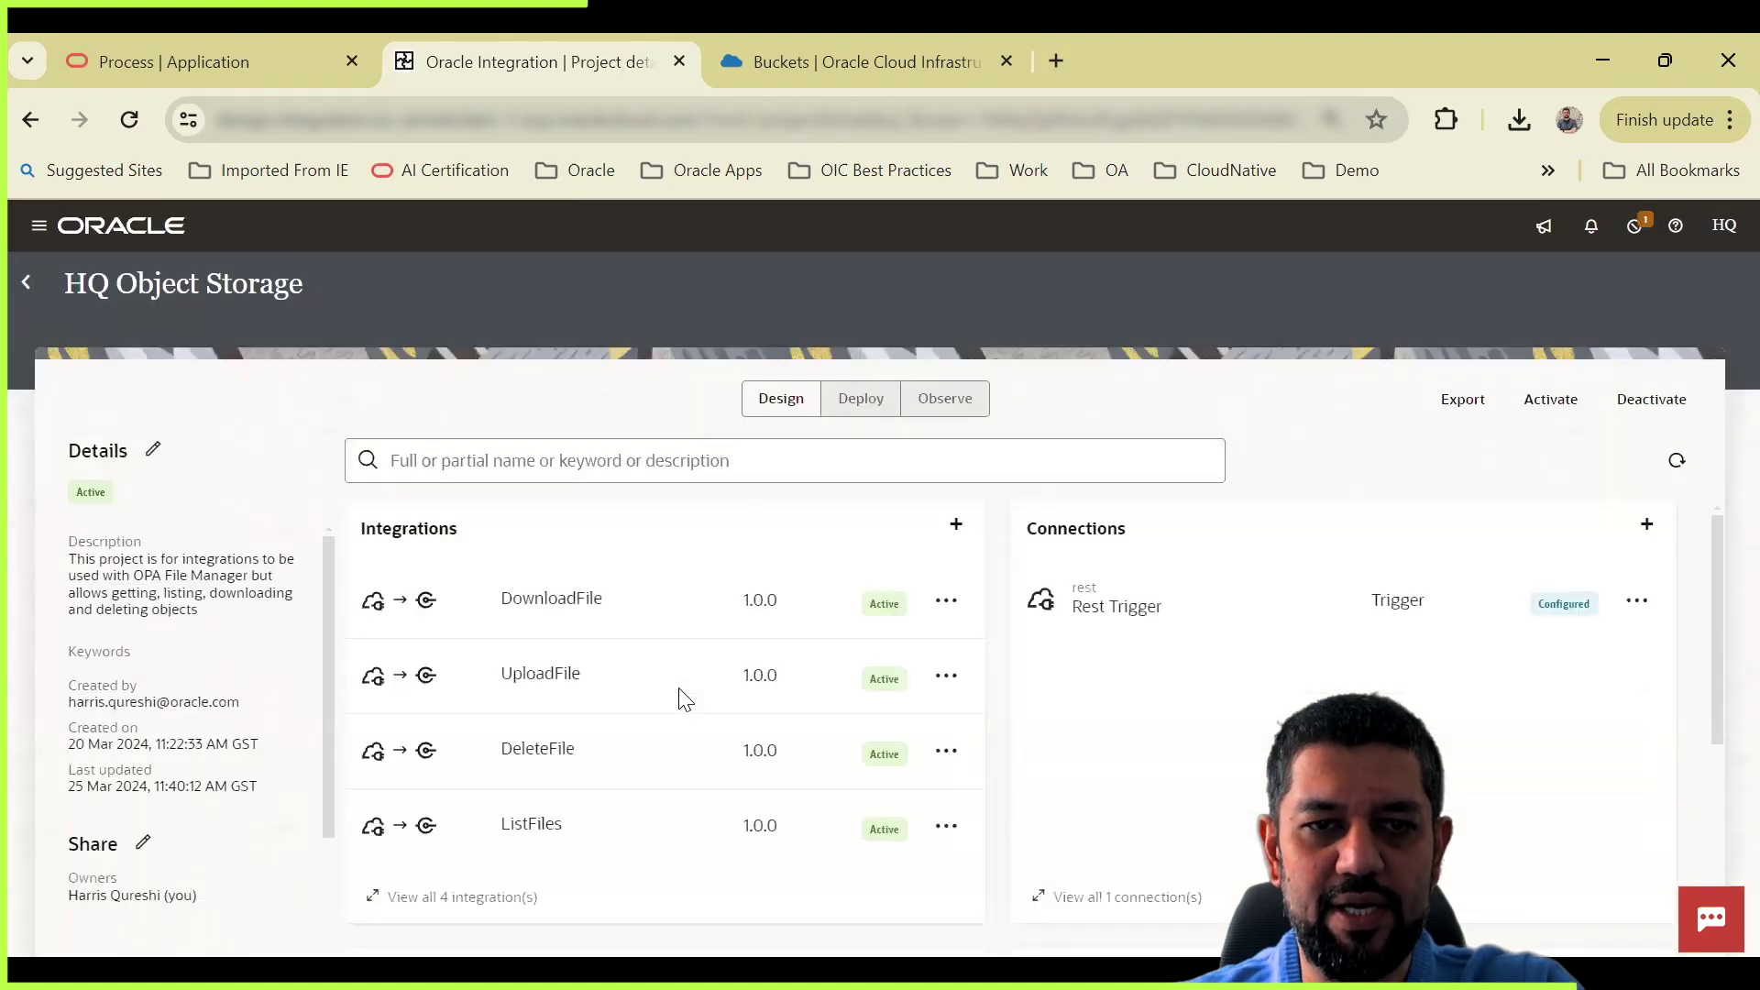
click(187, 62)
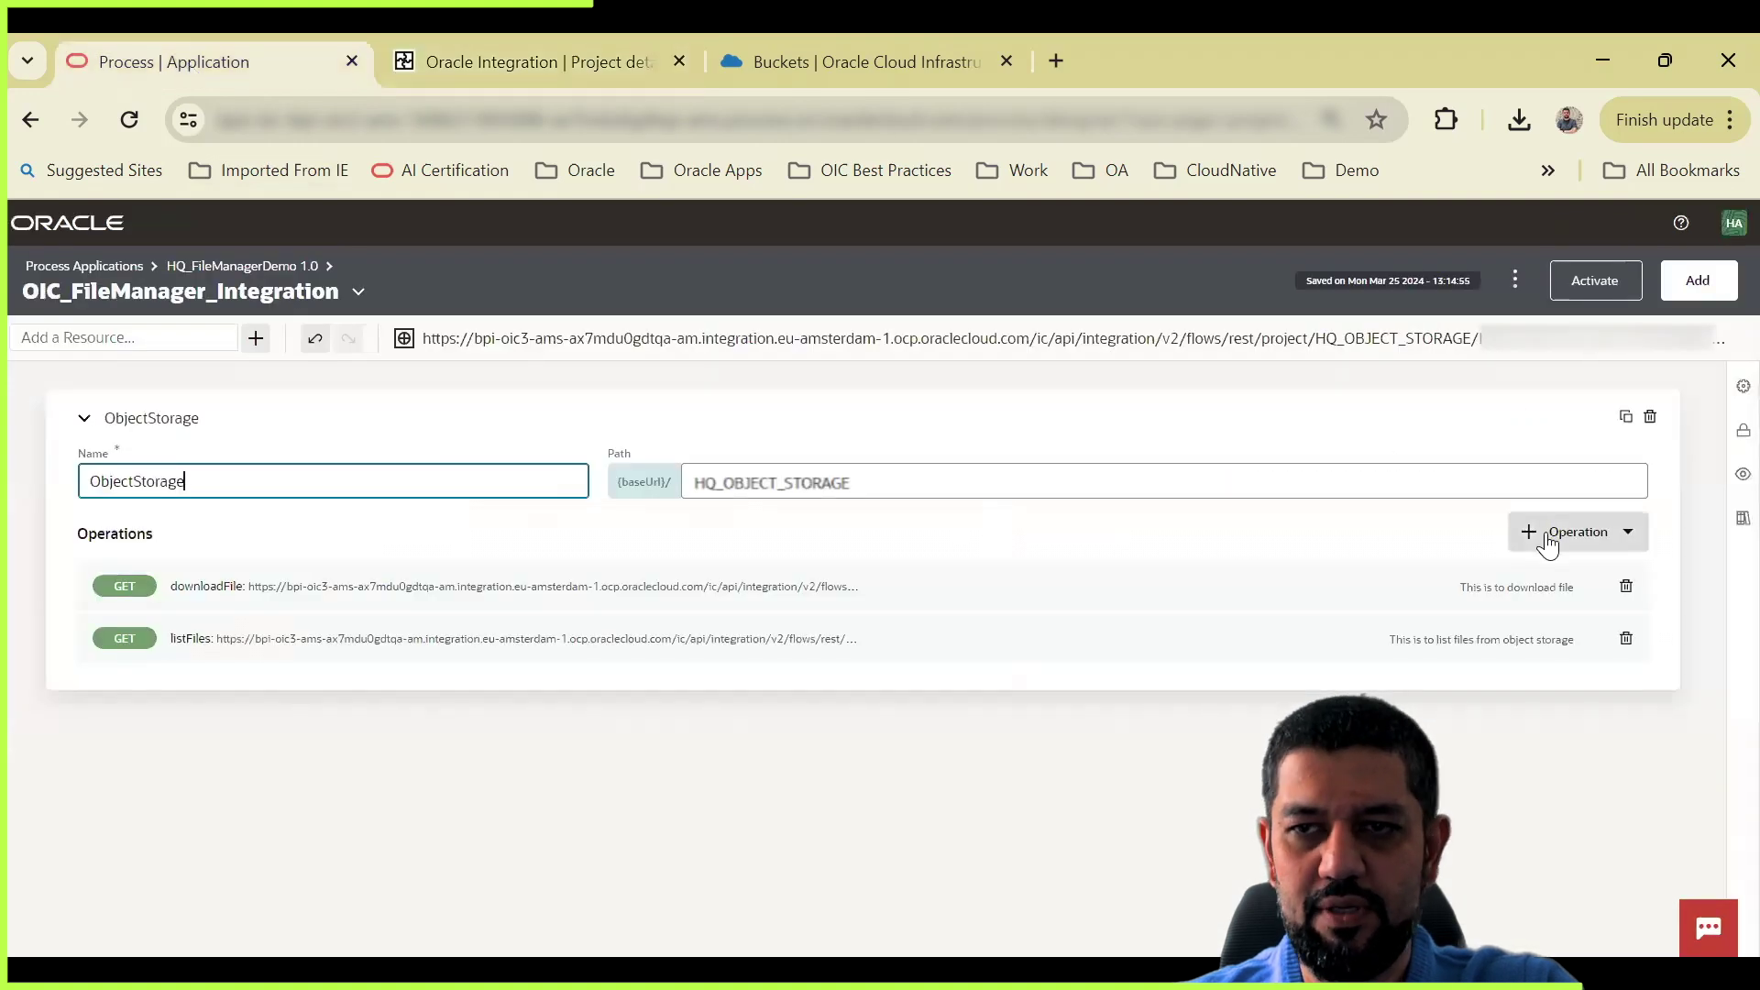
Step: Add a POST operation to the ObjectStorage resource and name it uploadFile
click(1589, 536)
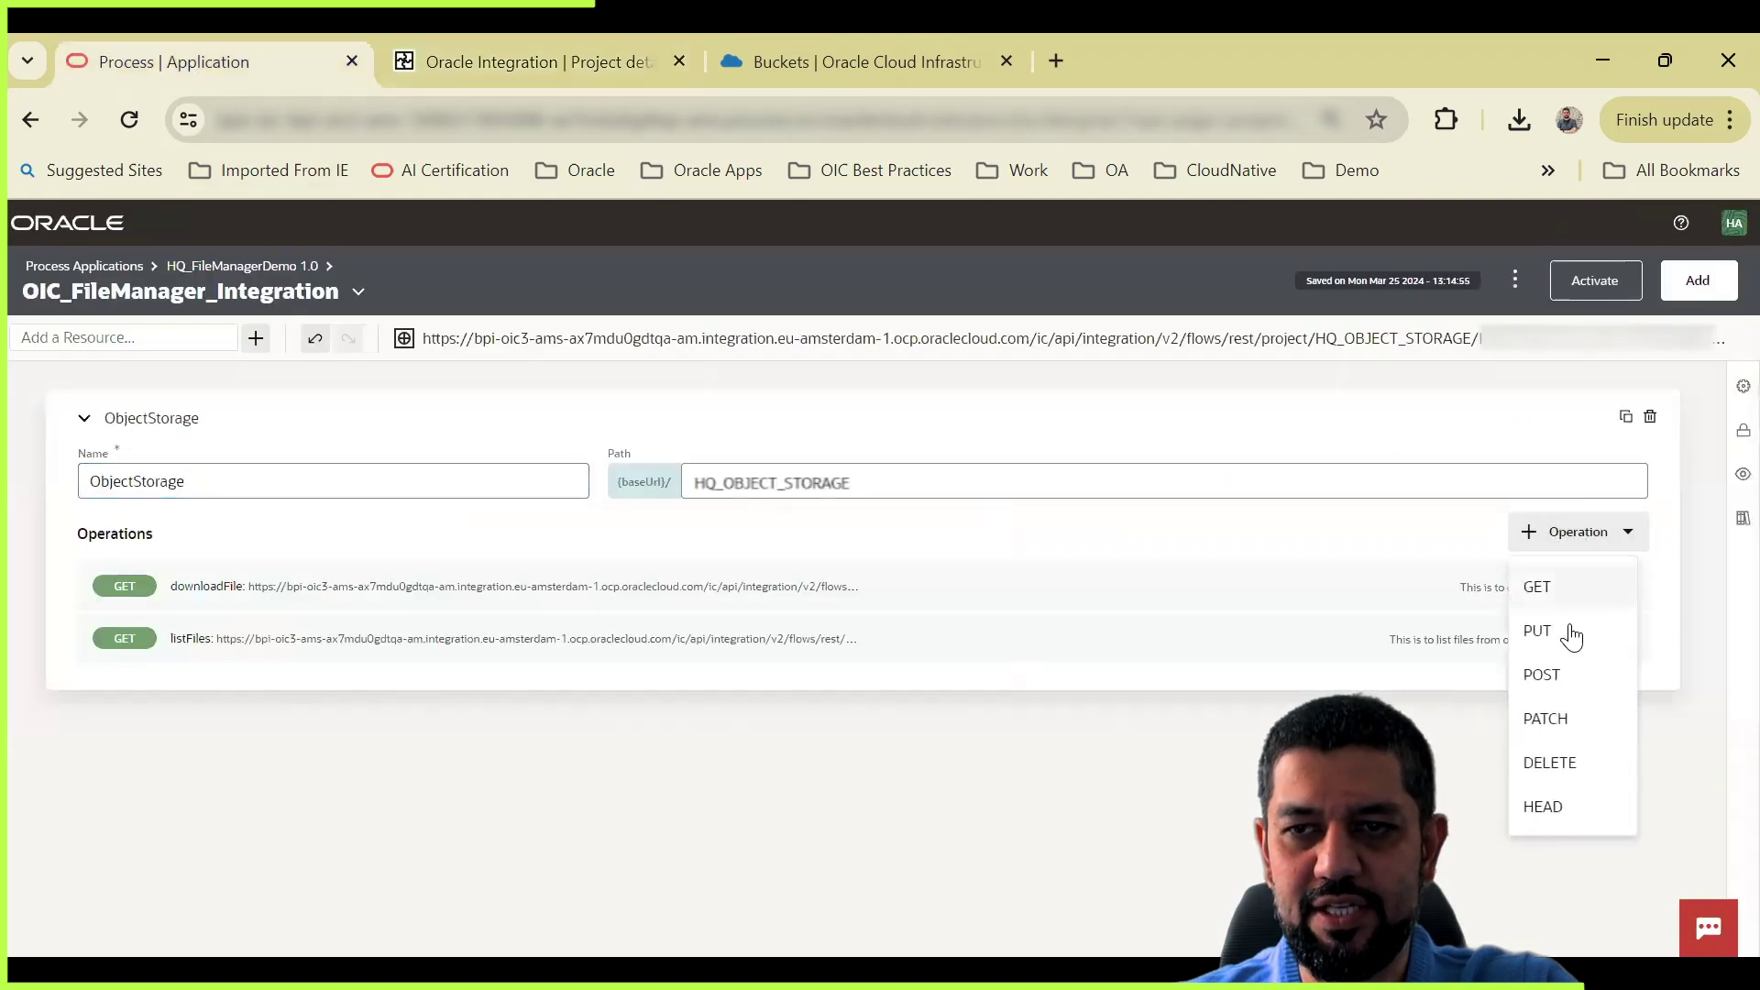
click(1554, 675)
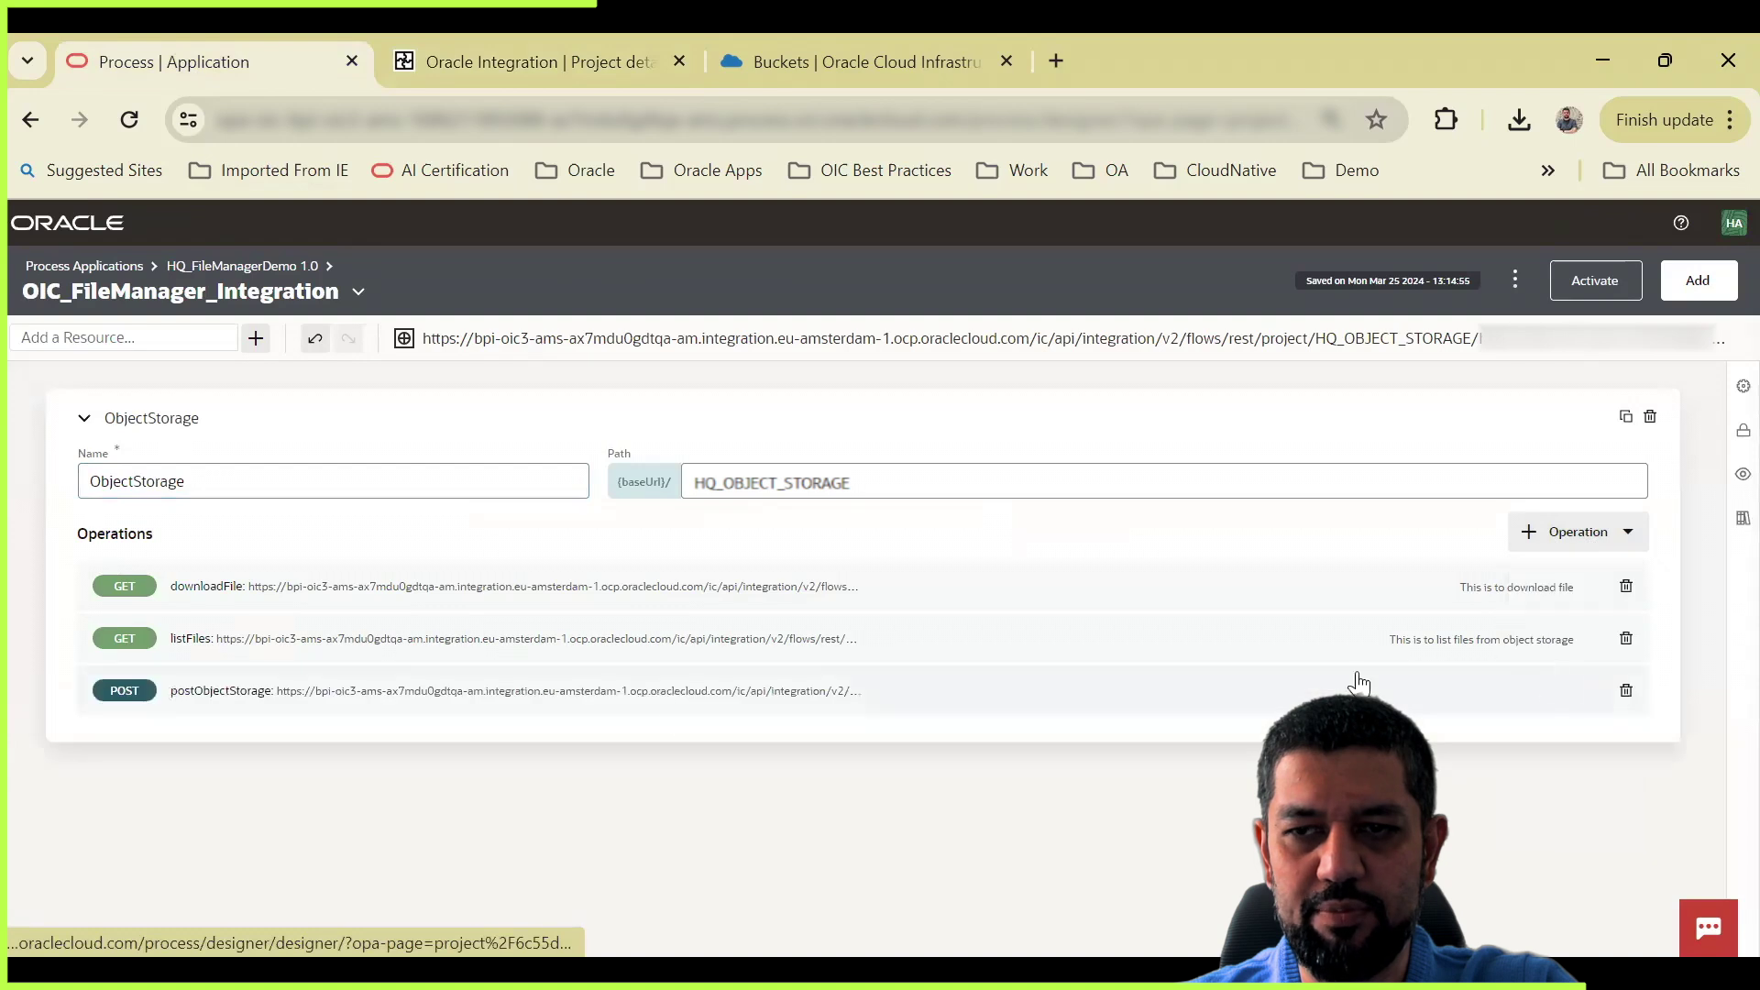
click(312, 694)
click(545, 464)
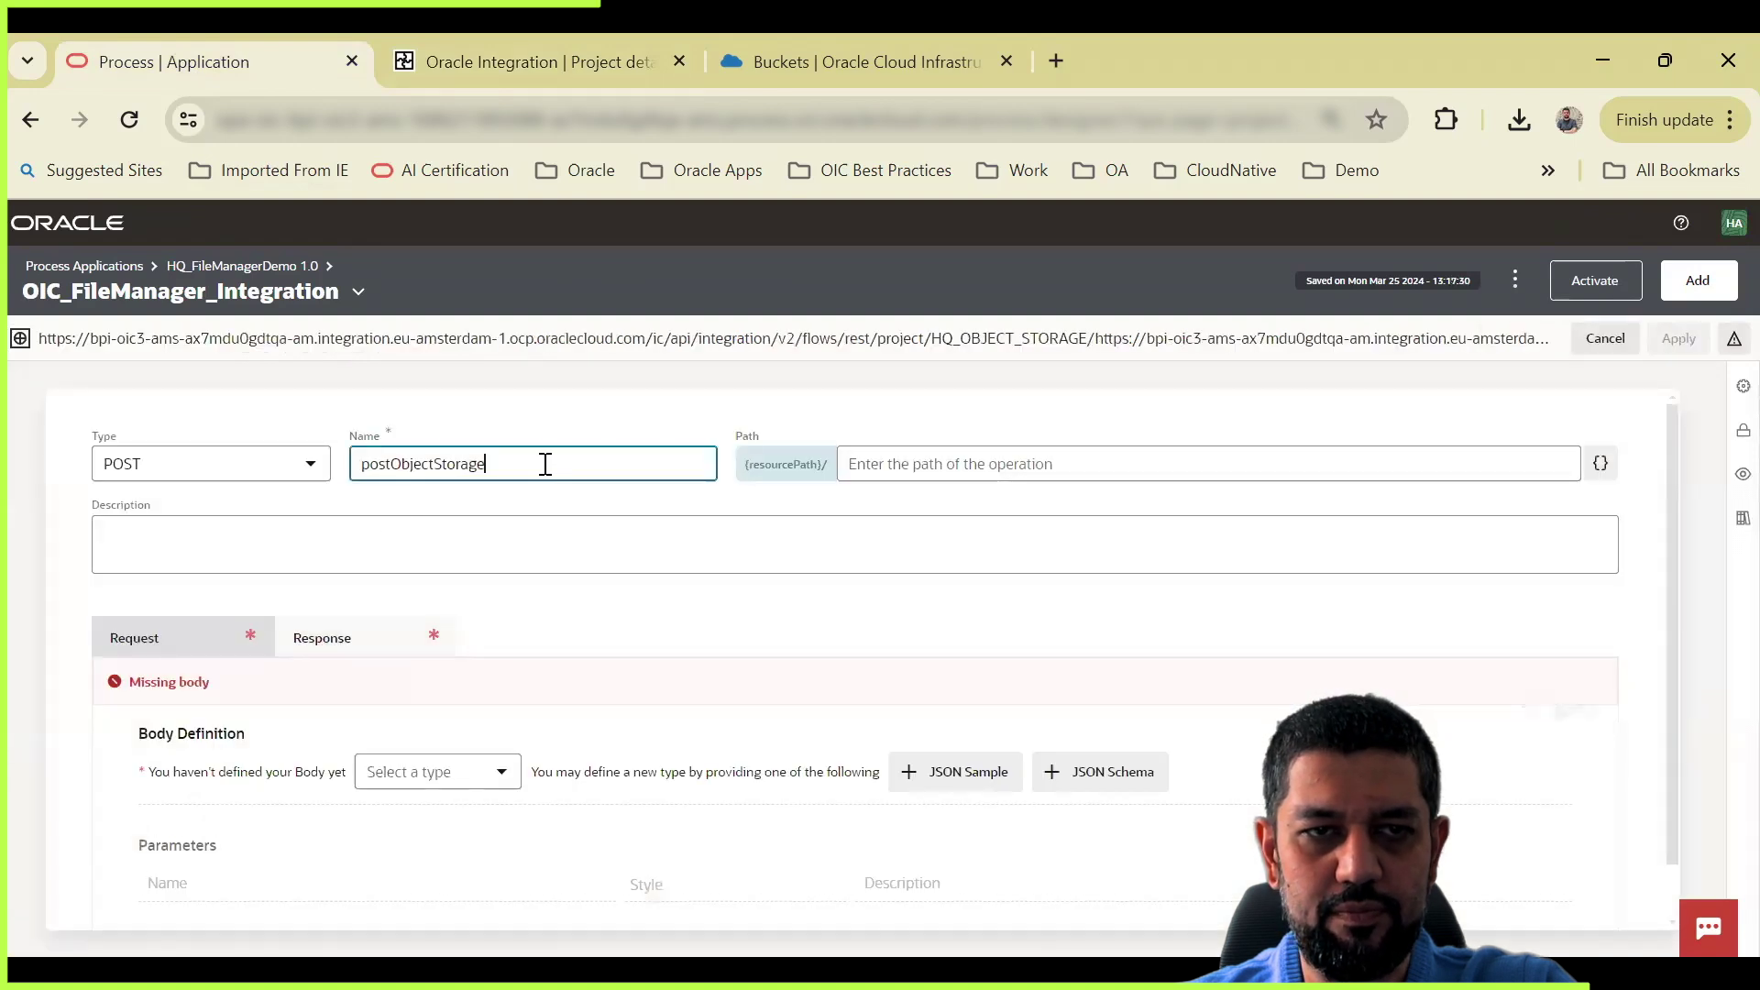
key(ctrl+a)
text(up)
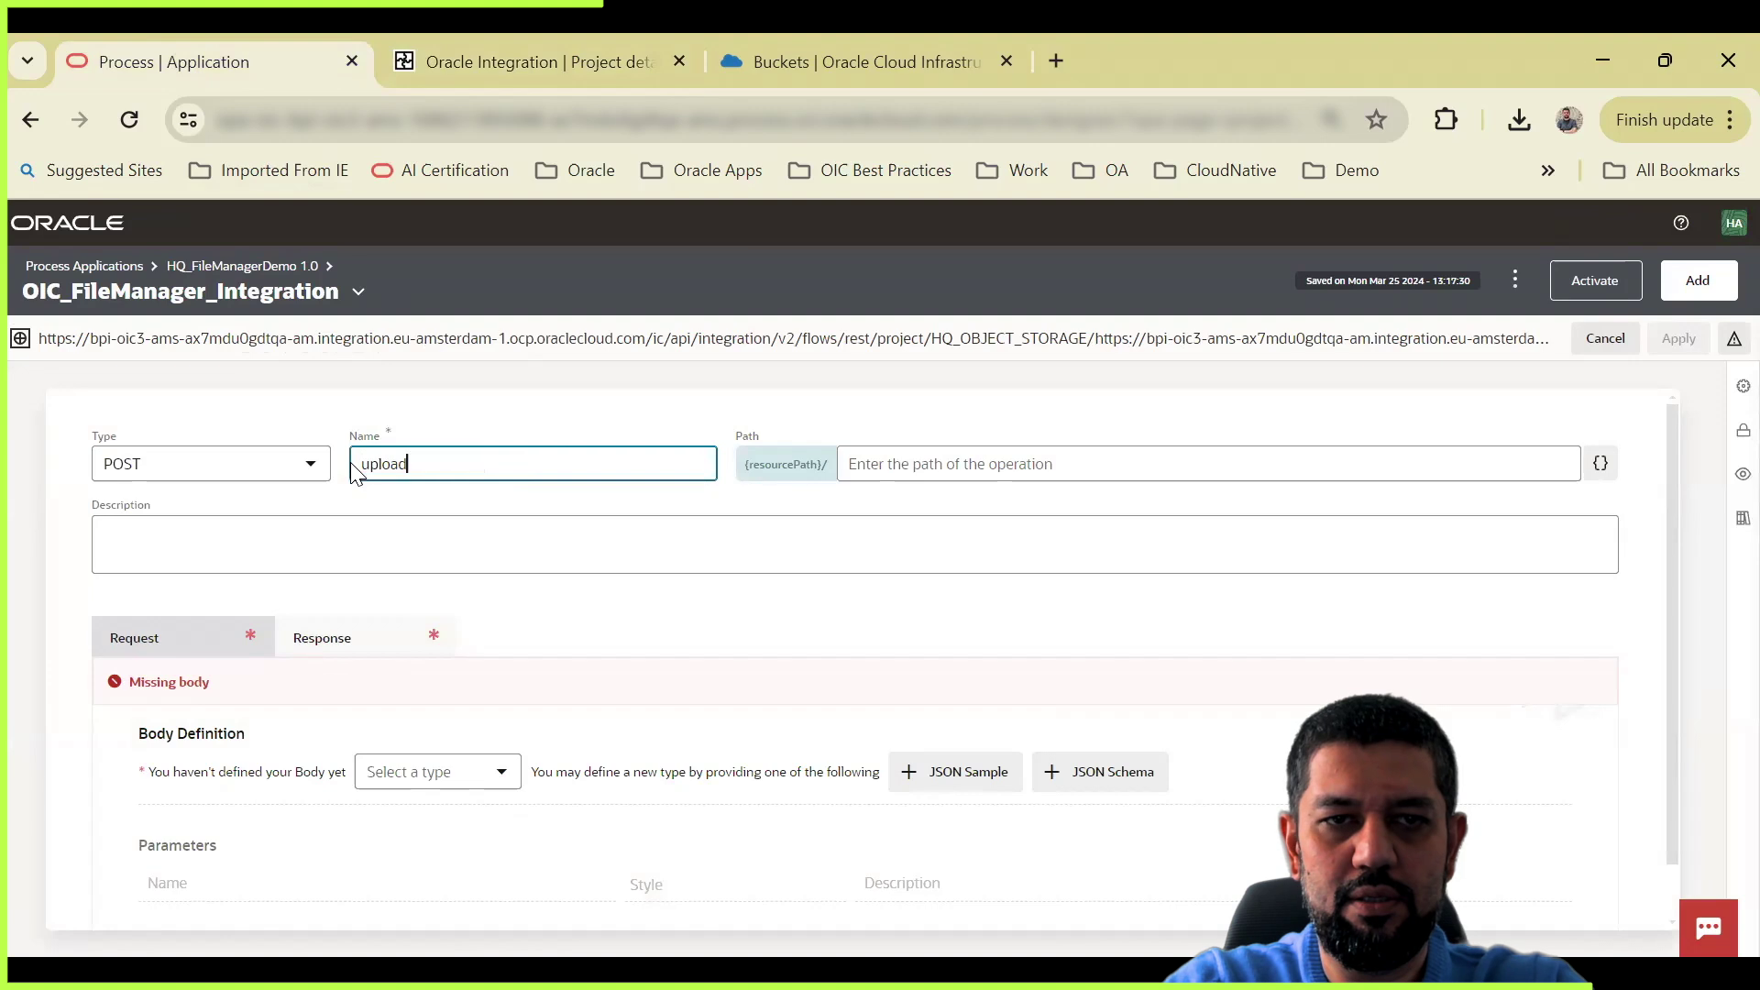
text(loadFile)
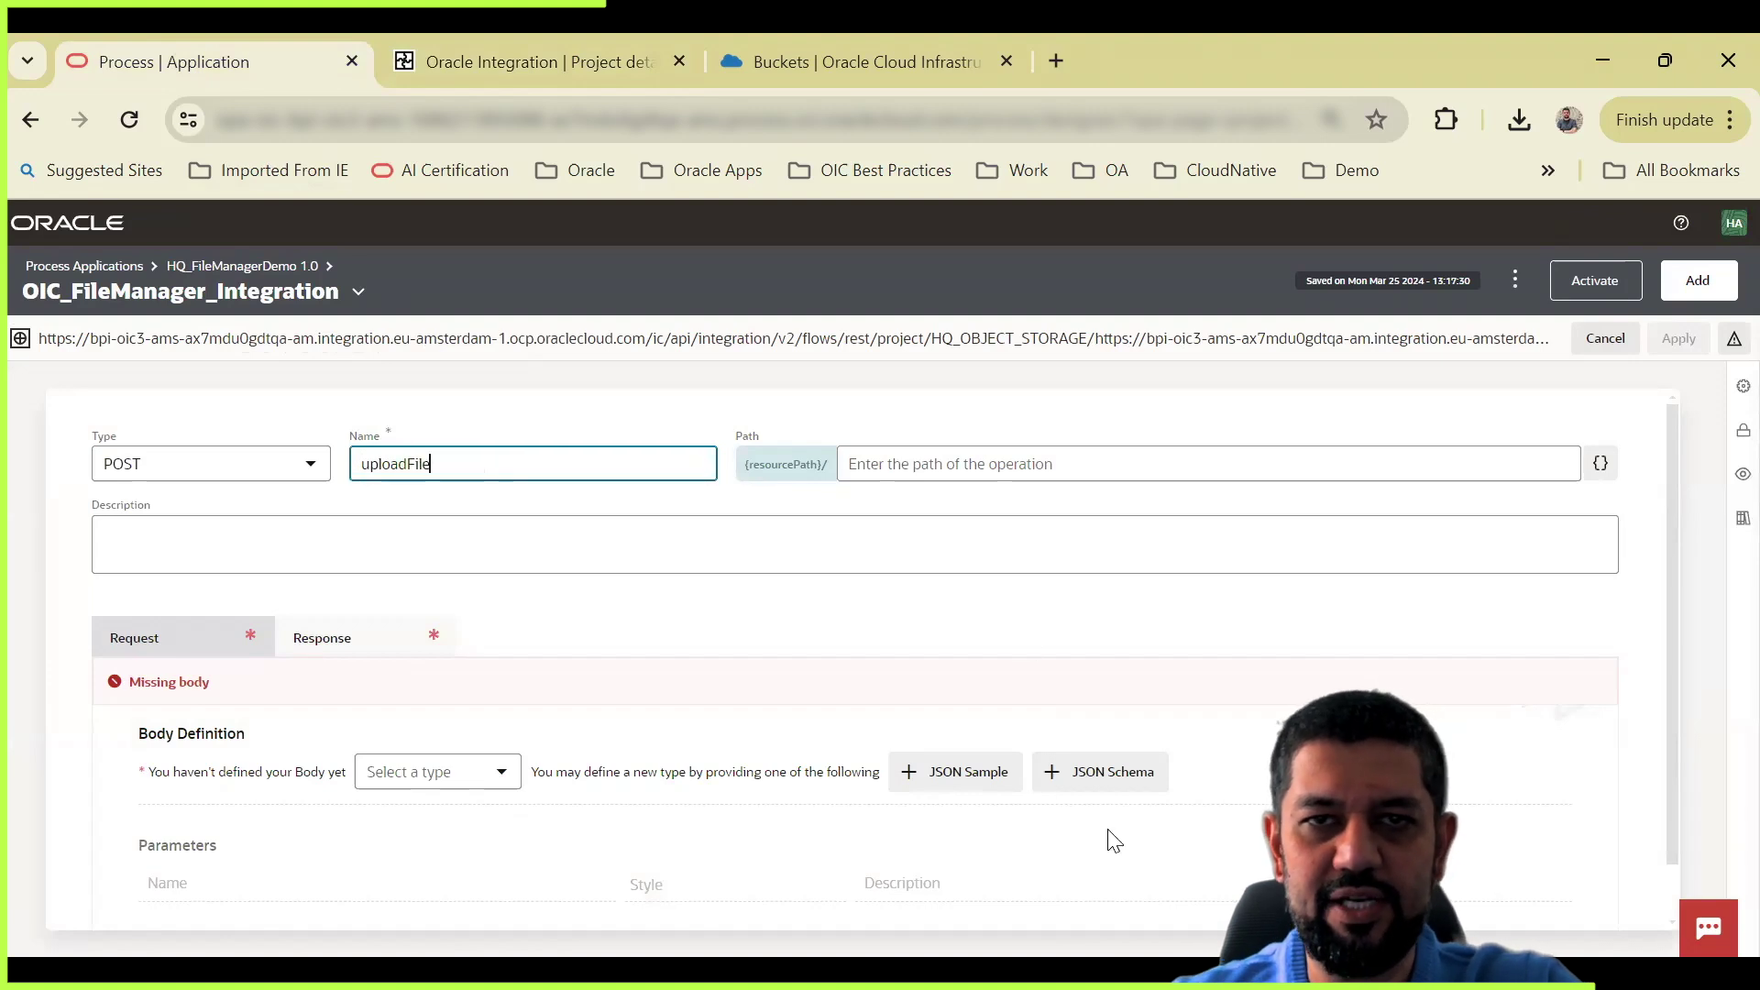
Step: Set the uploadFile operation's path to UPLOADFILE/1.0/uploadFile and its description to "This is to upload file to Object Storage"
key(alt+Tab)
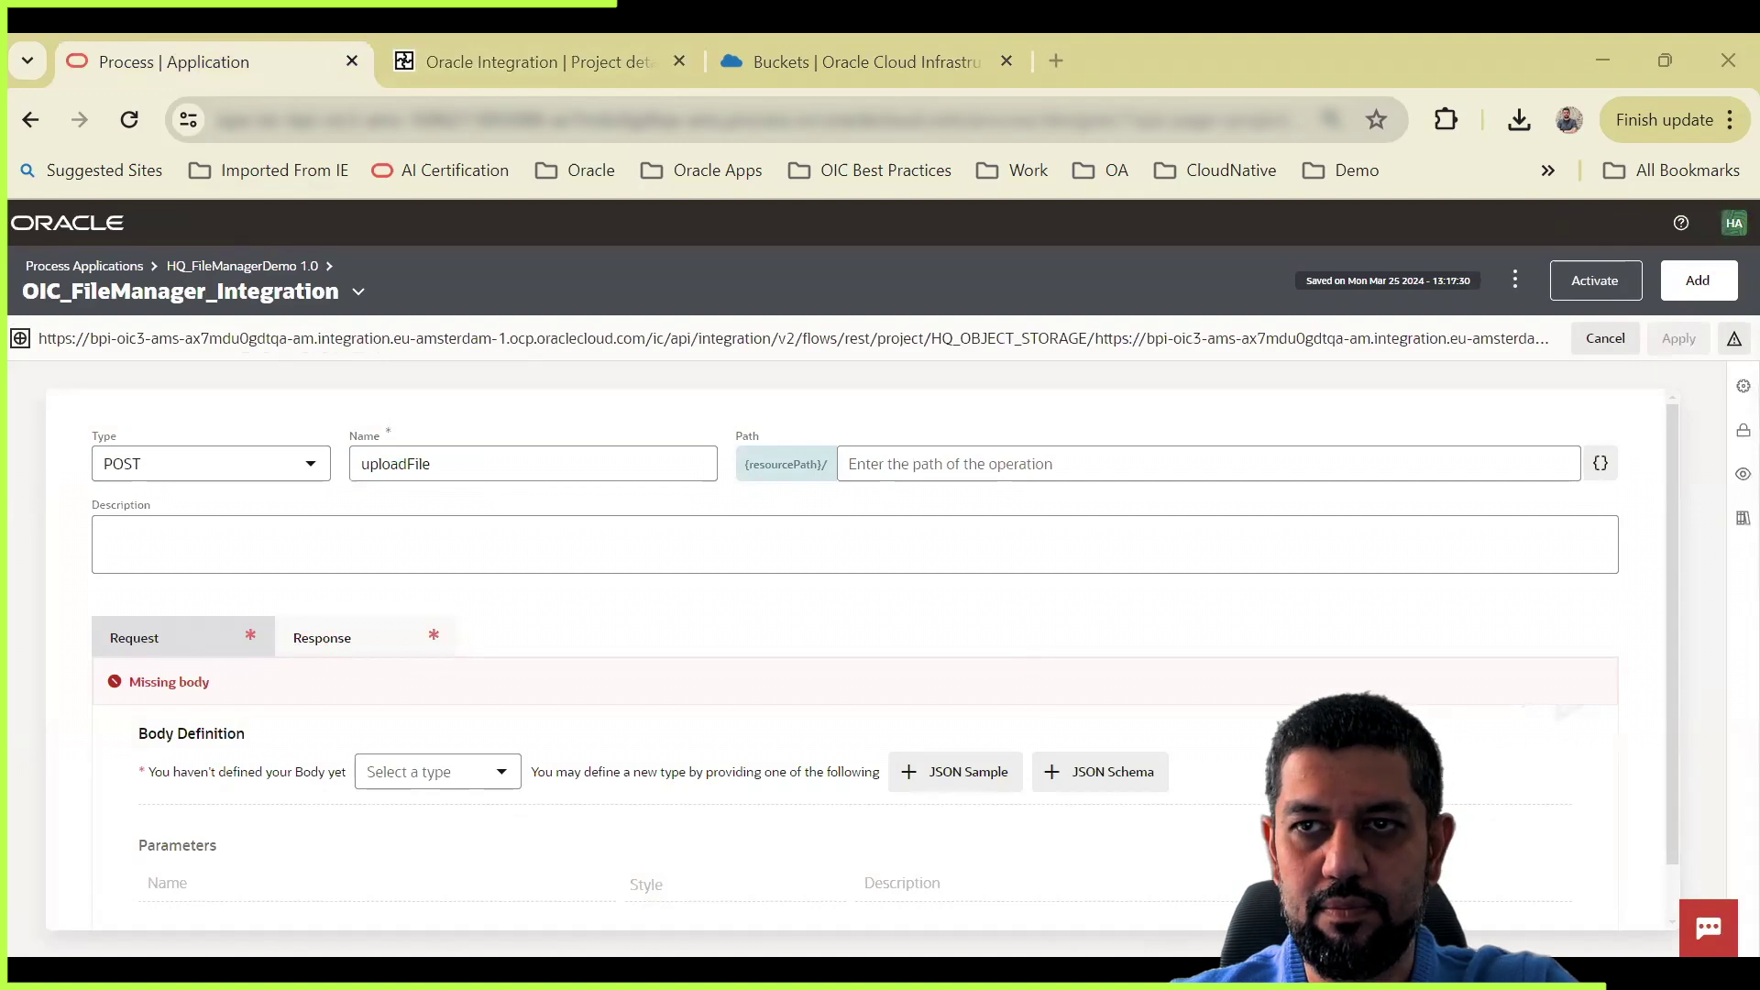
click(1013, 470)
text(UPLOADFILE/1.0/uploadFile)
click(579, 551)
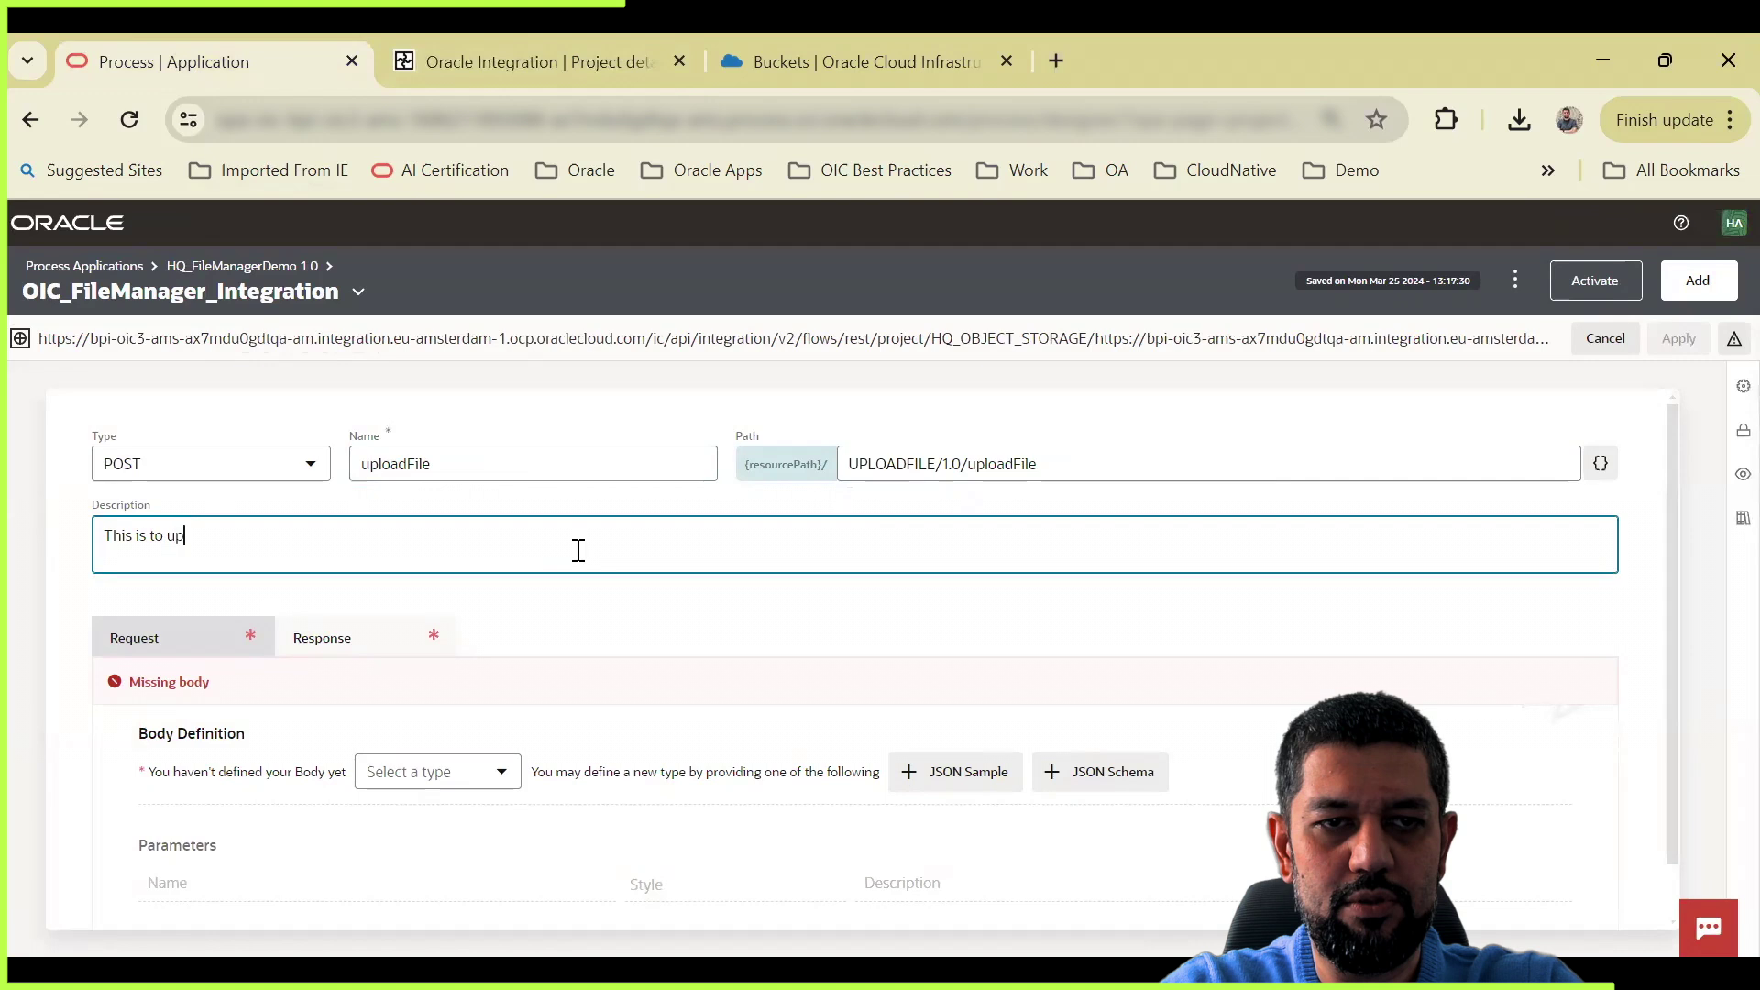
text(This is to upload file to Ob)
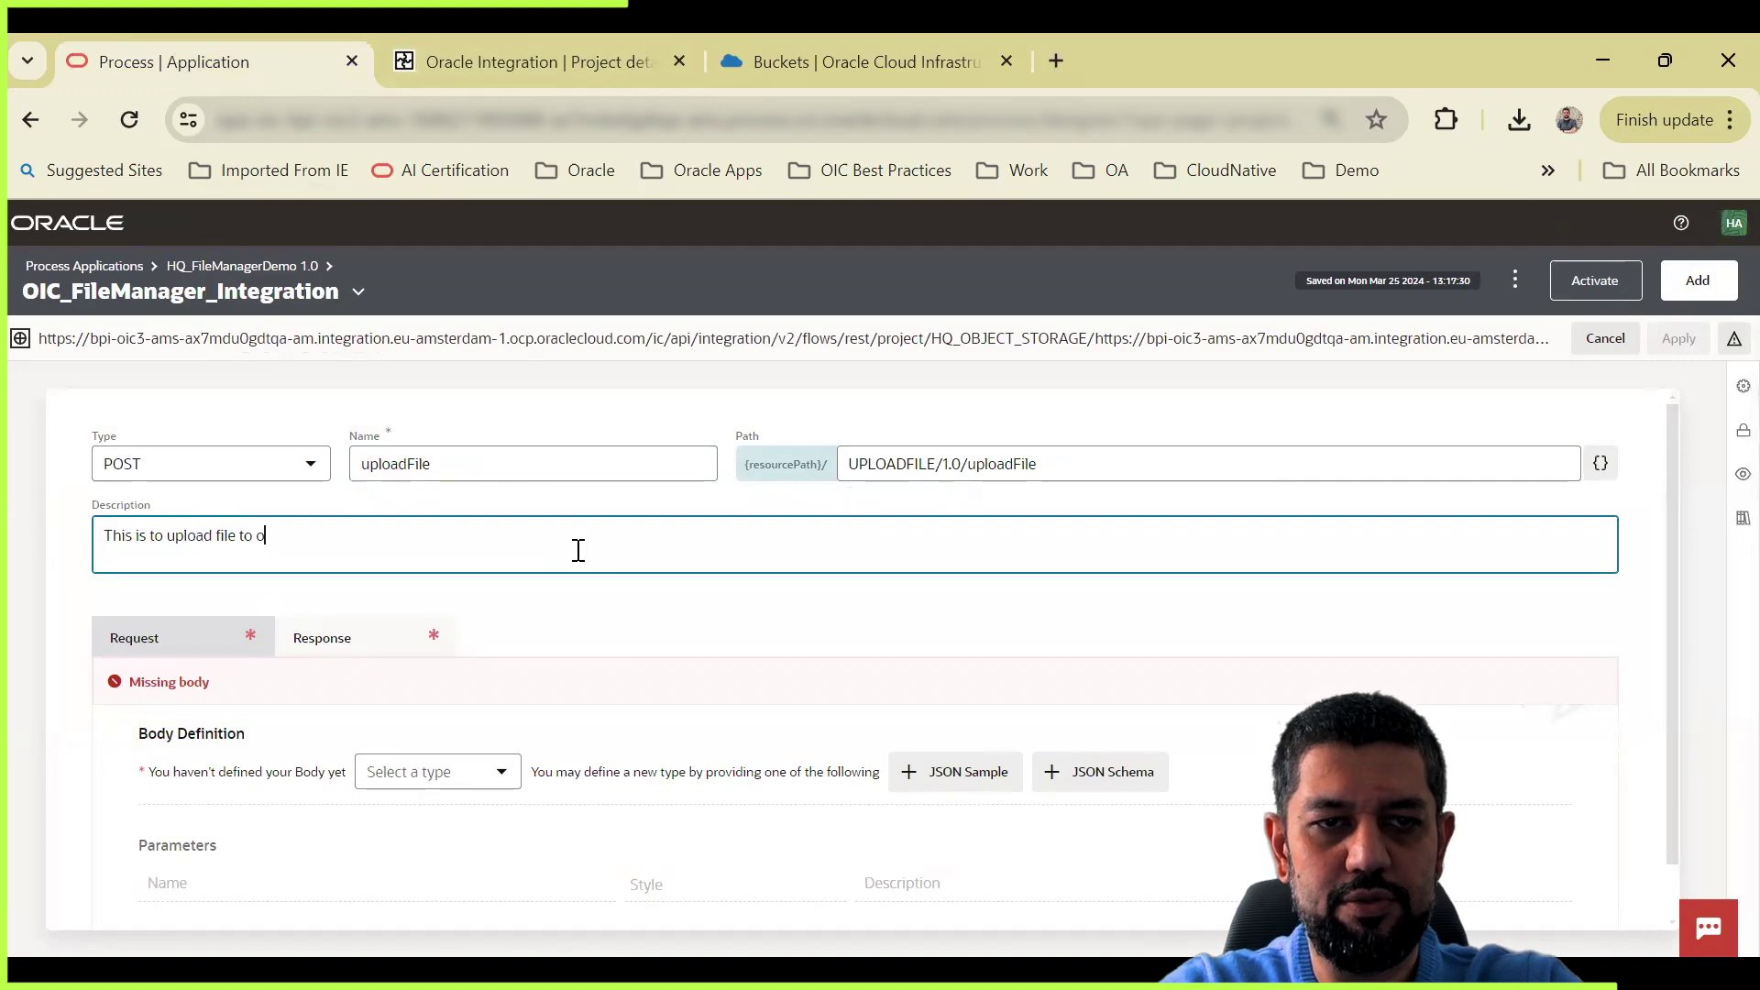
text(ject Storage)
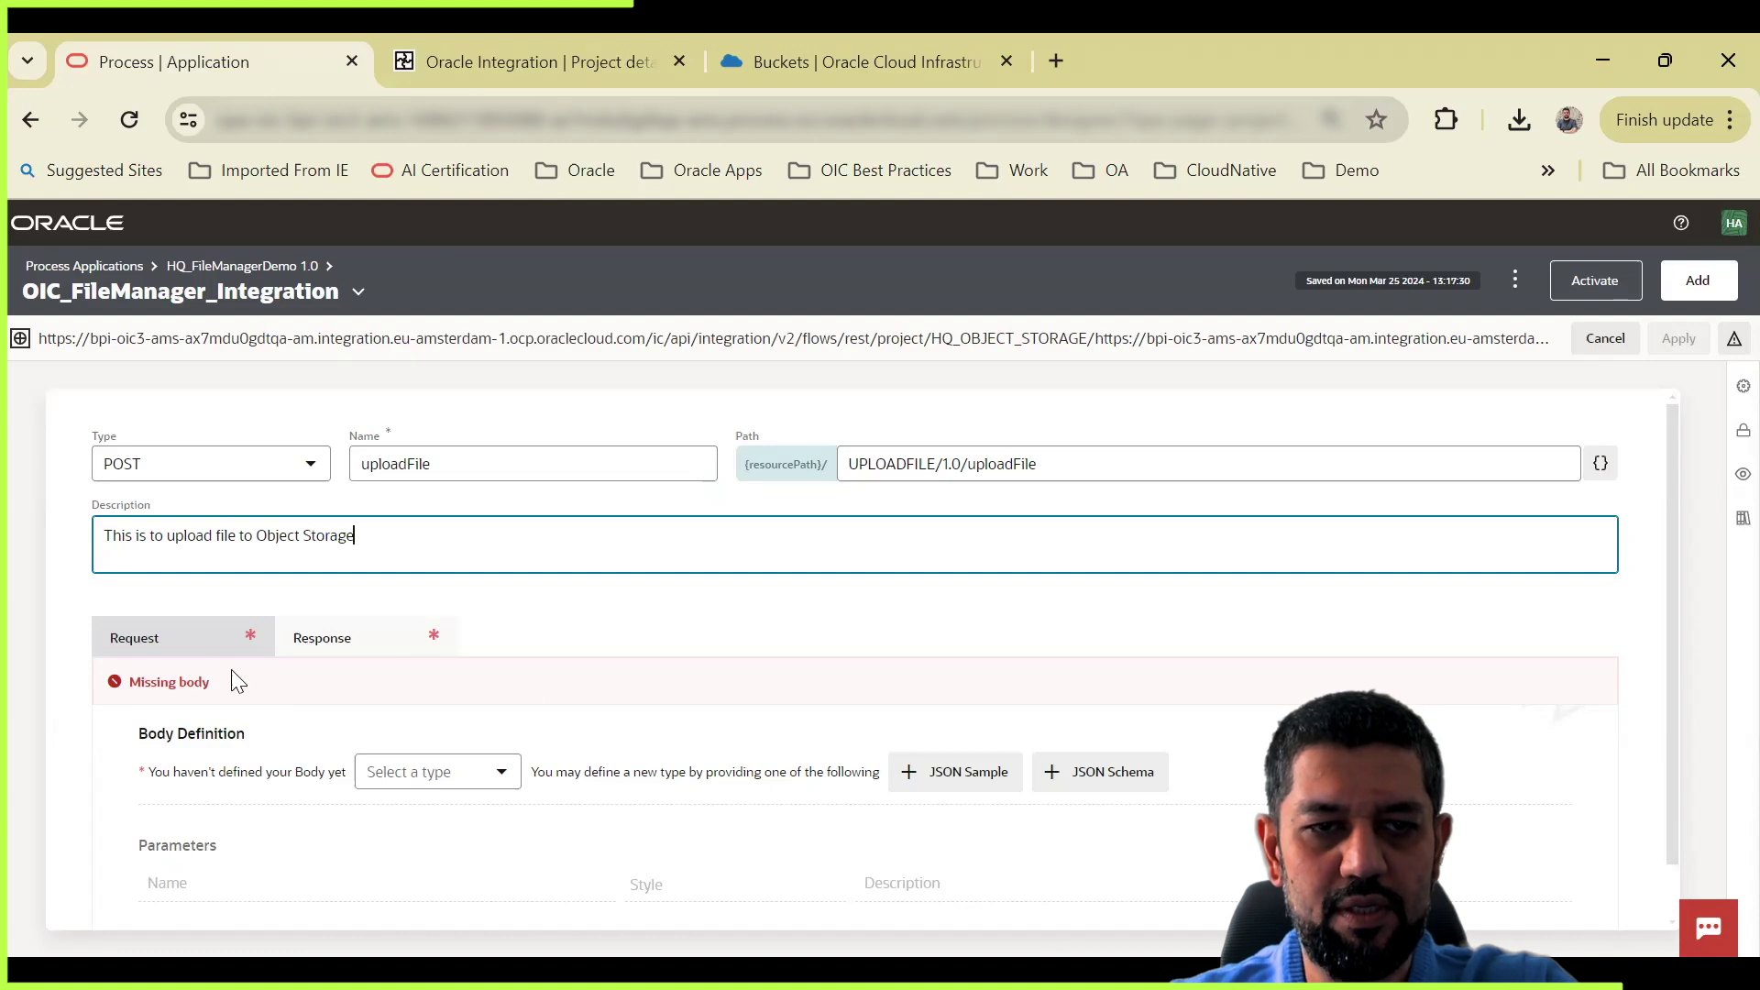
Step: Switch to Oracle Integration, open the UploadFile integration's endpoint metadata from its run page, and copy the JSON request sample
click(539, 58)
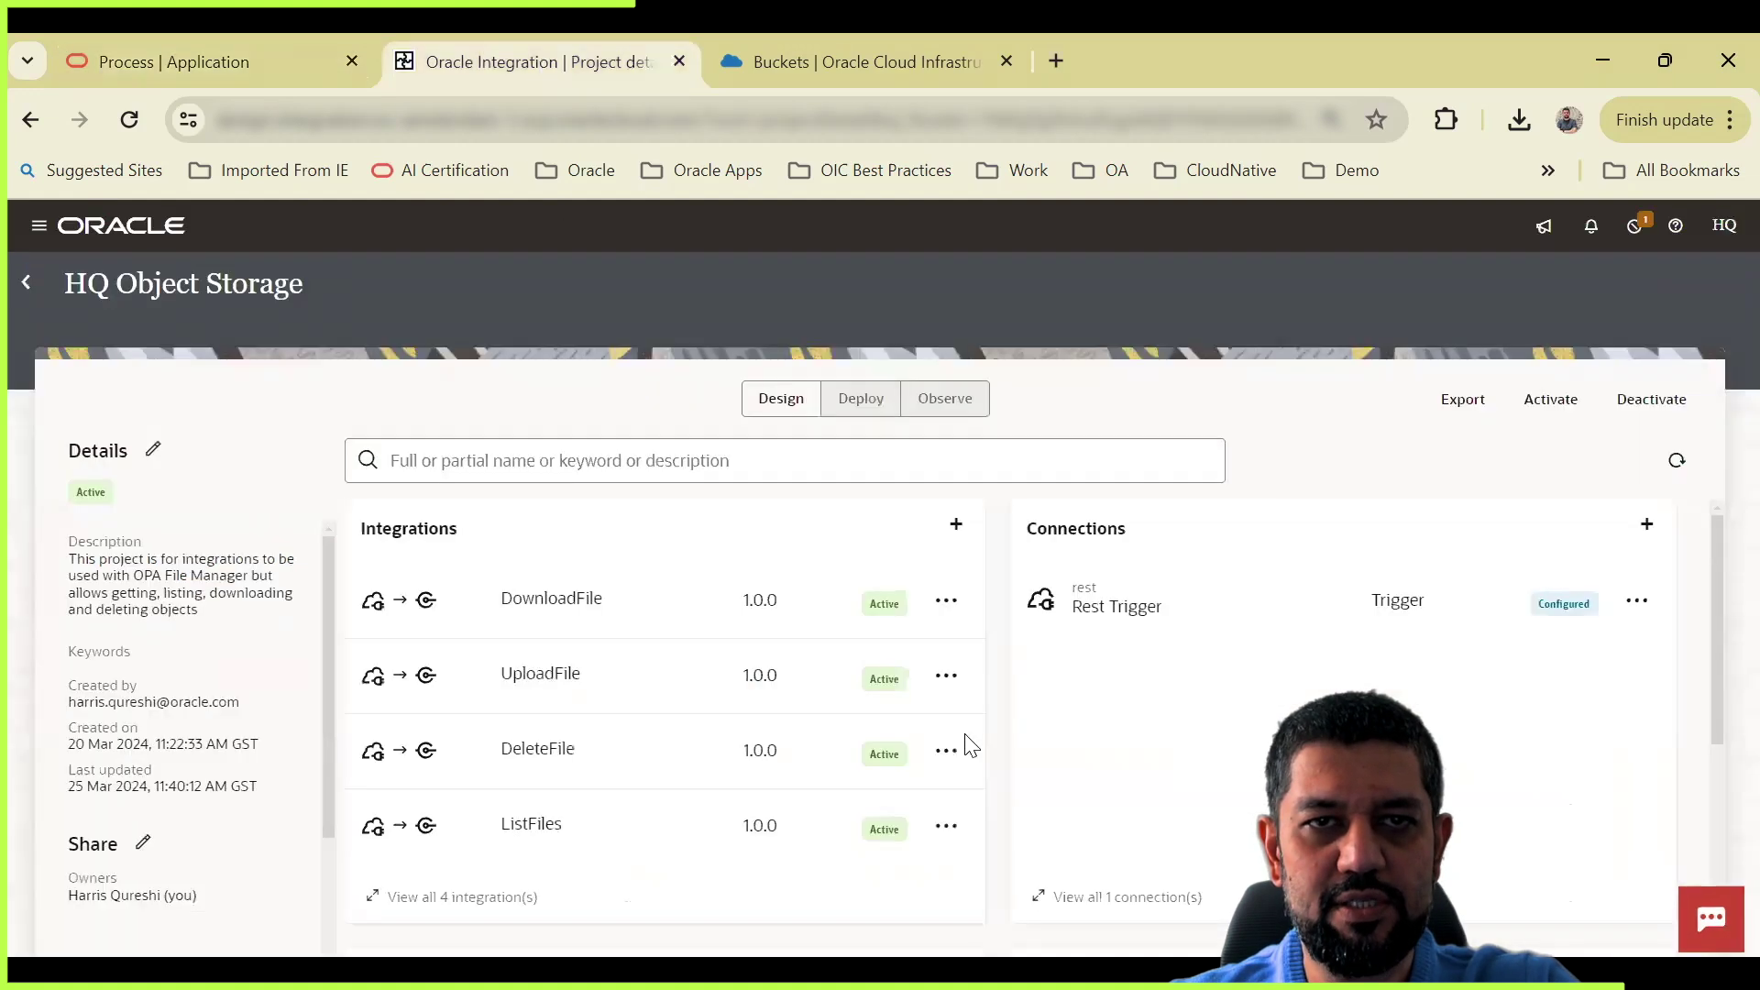
click(944, 676)
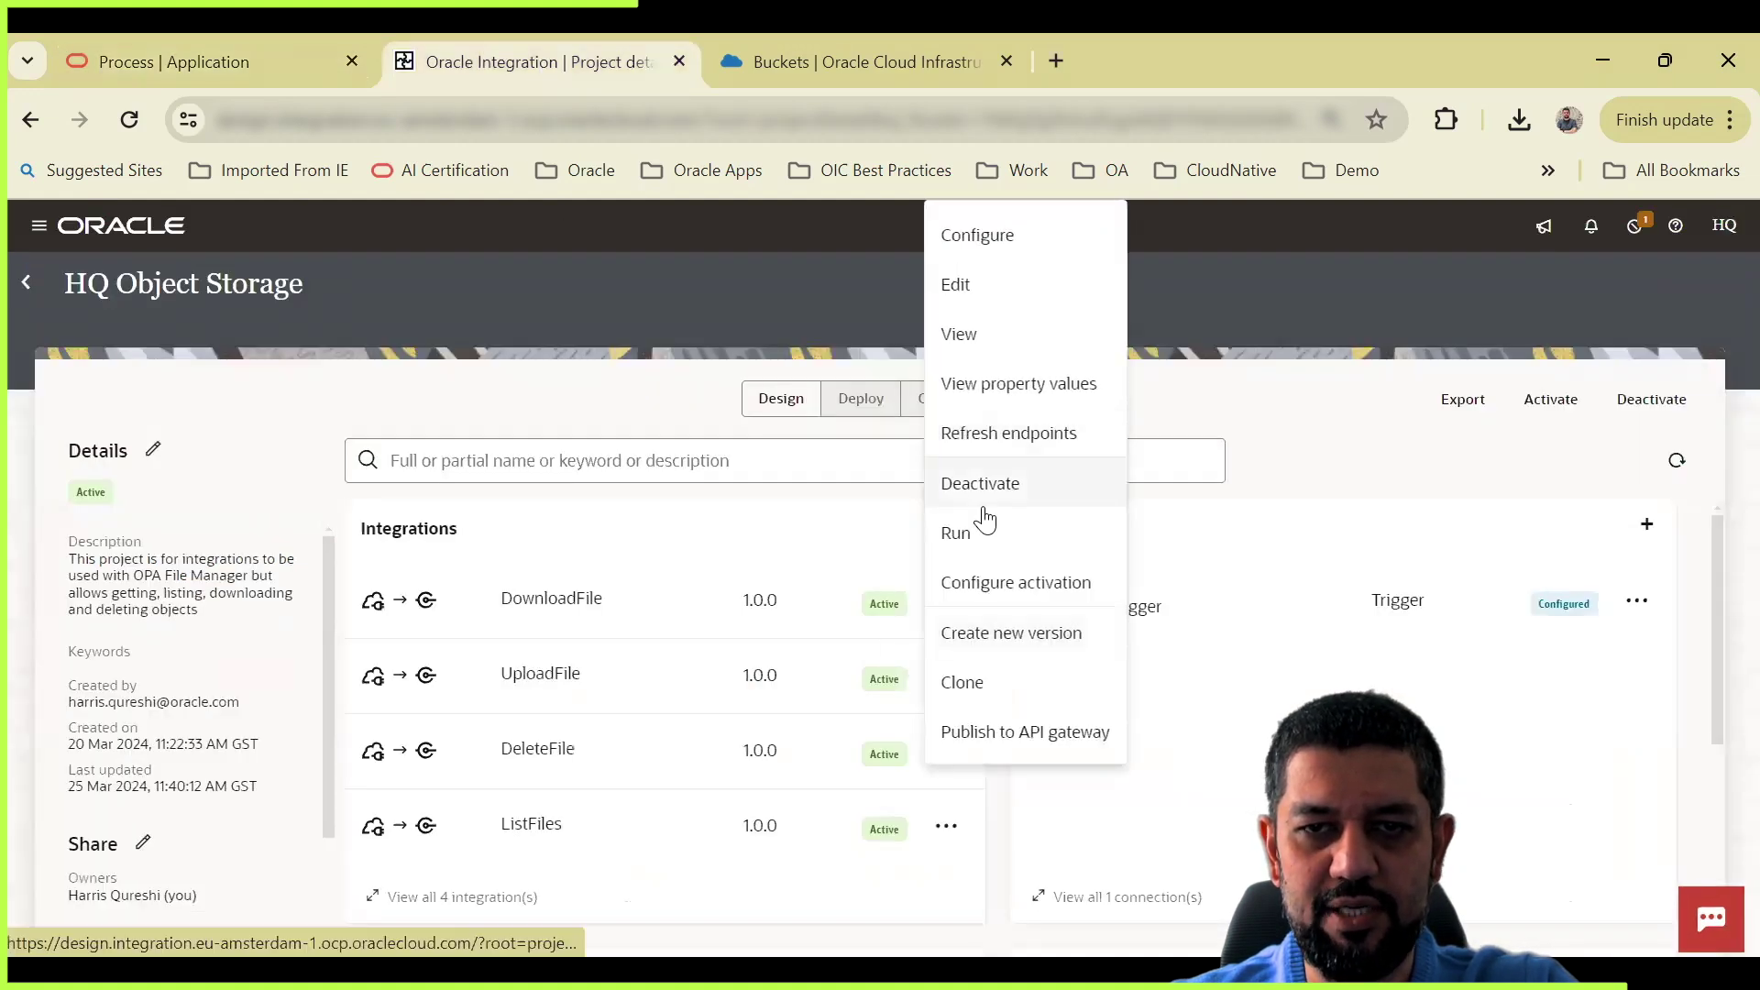
click(988, 546)
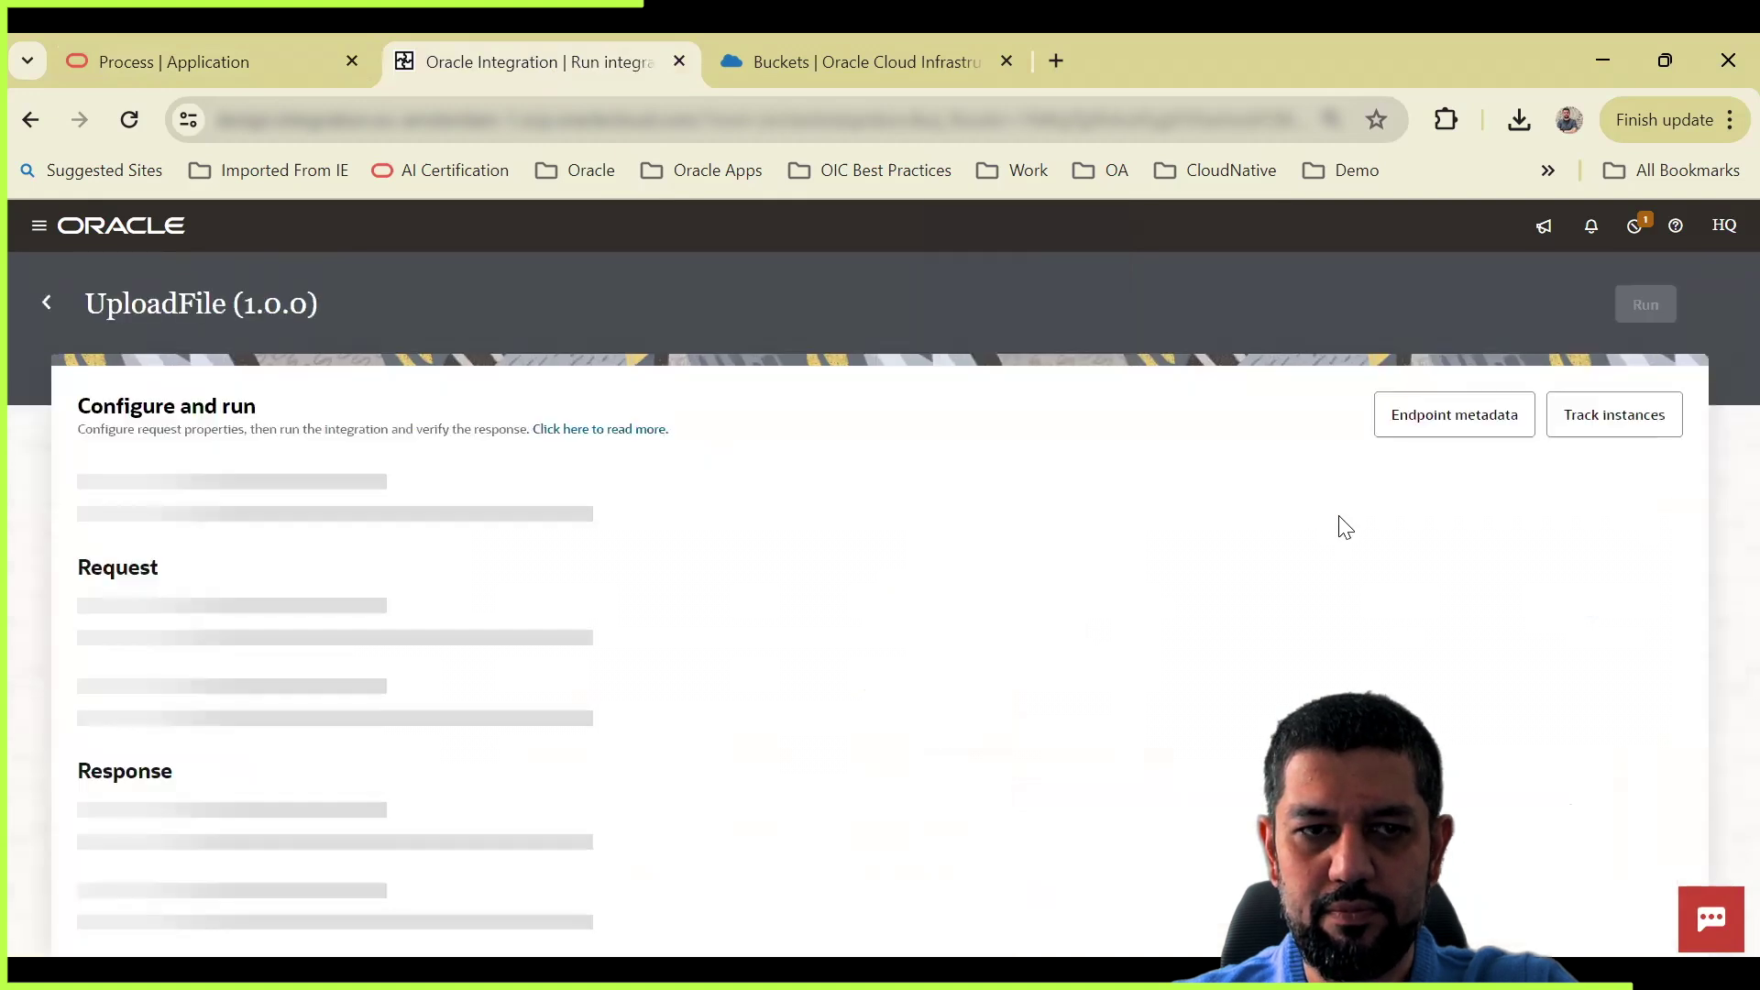
click(1447, 424)
scroll(1366, 605, down, 5)
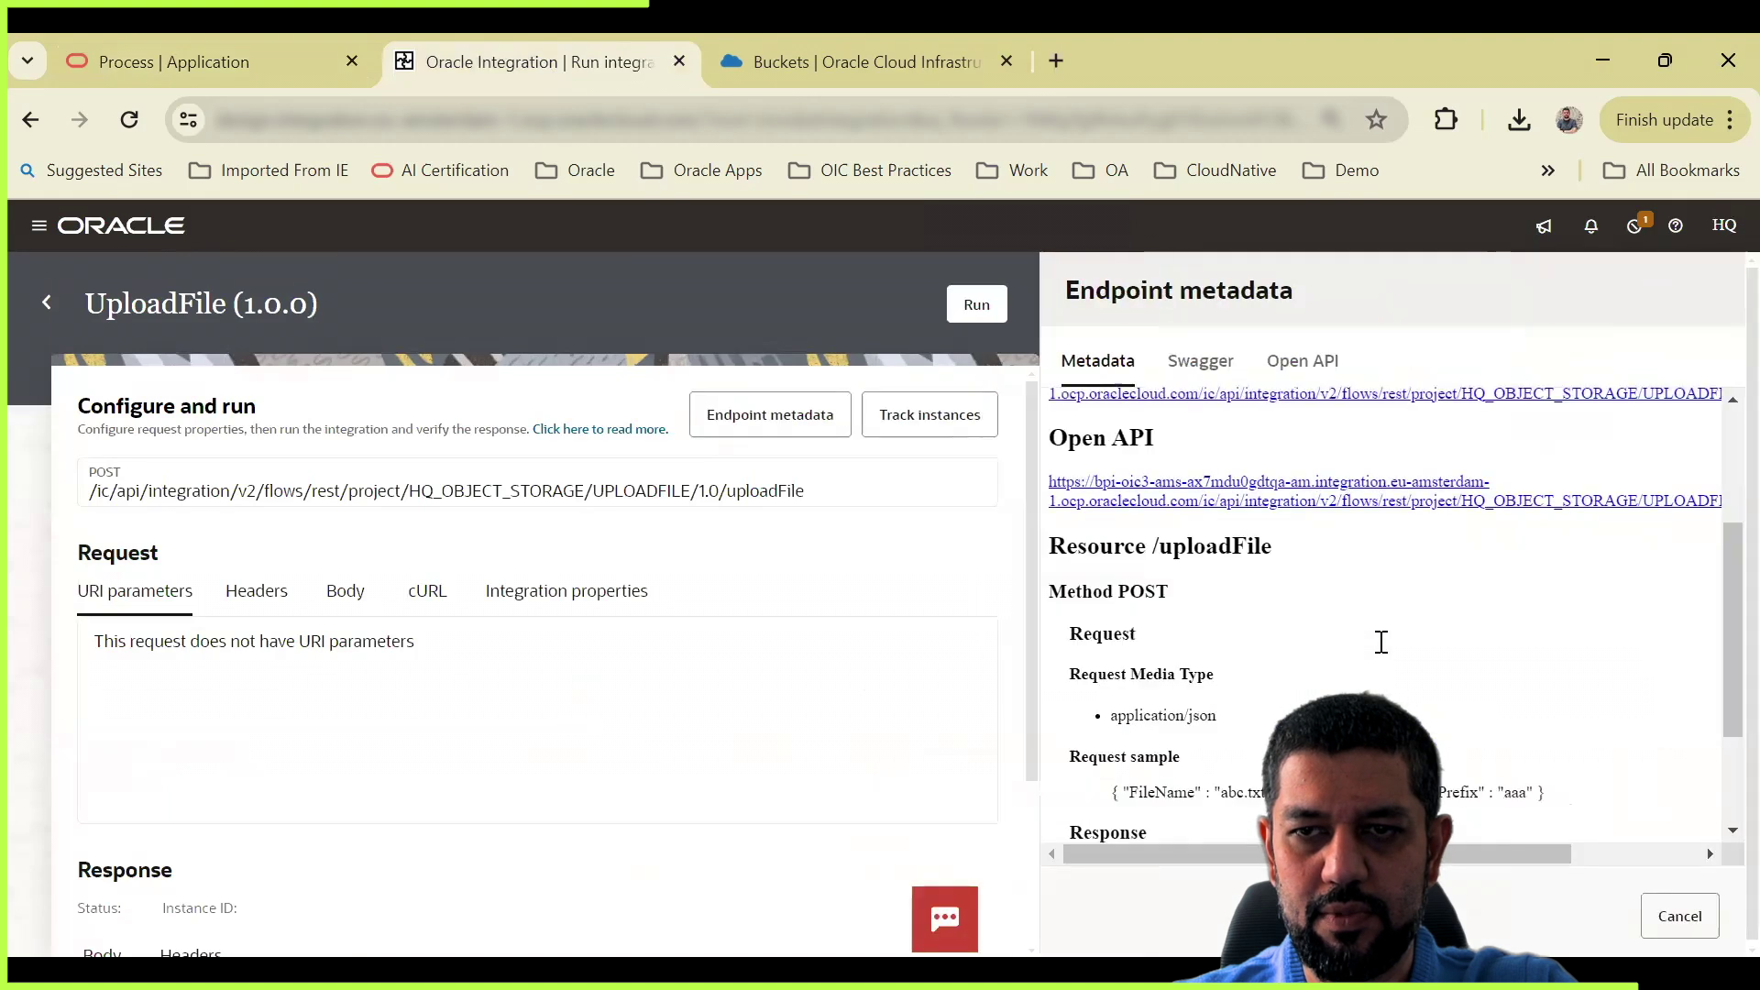
scroll(1430, 660, up, 2)
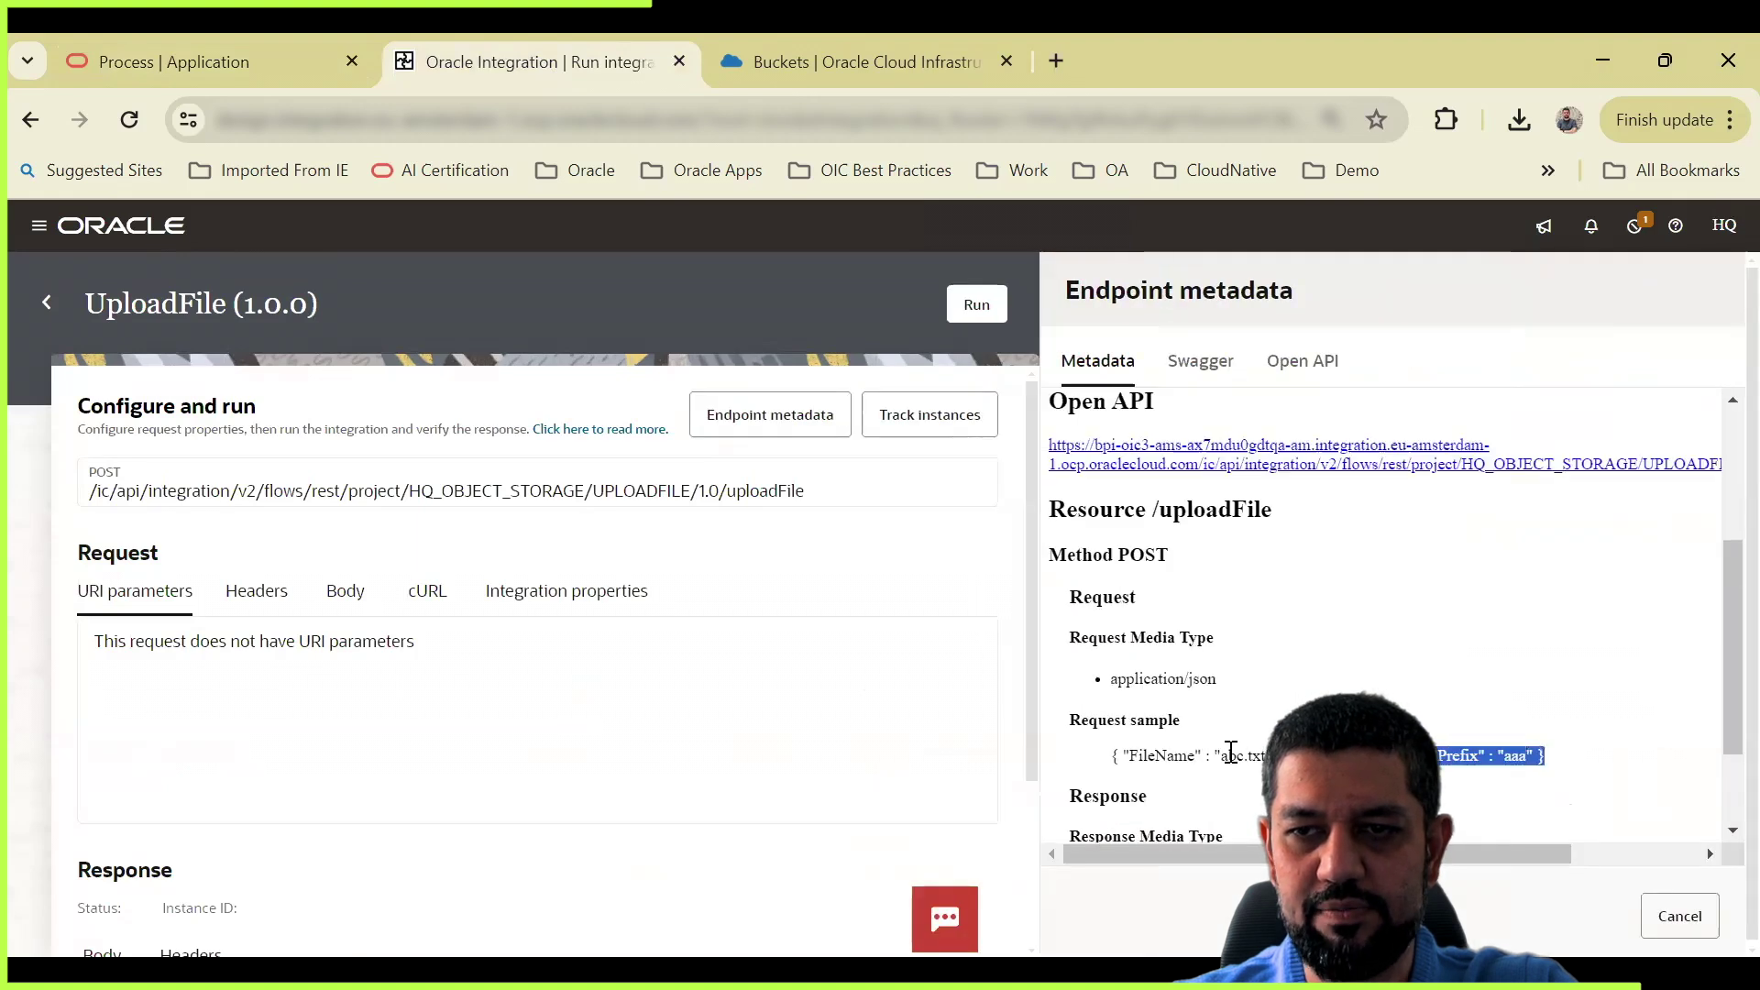
drag(1231, 752, 1115, 754)
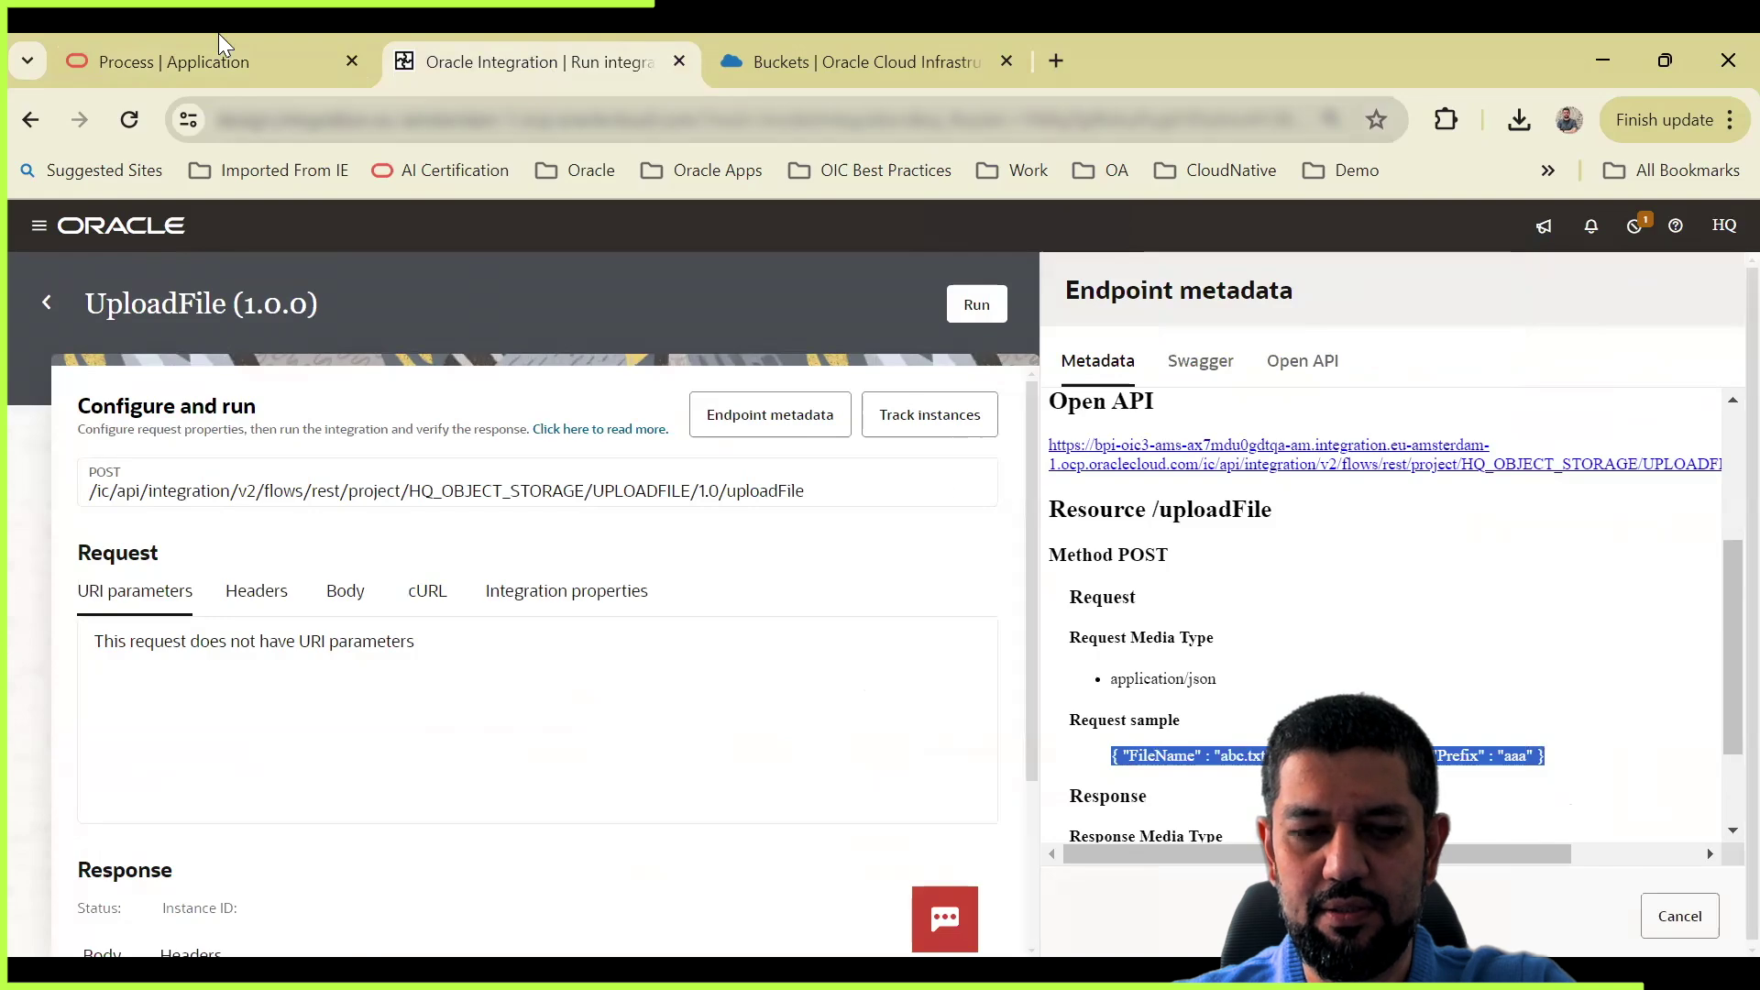
Step: Back in the Process application, create the request body type uploadFileRequestType from the JSON sample with FileName, FileData and Prefix
click(282, 62)
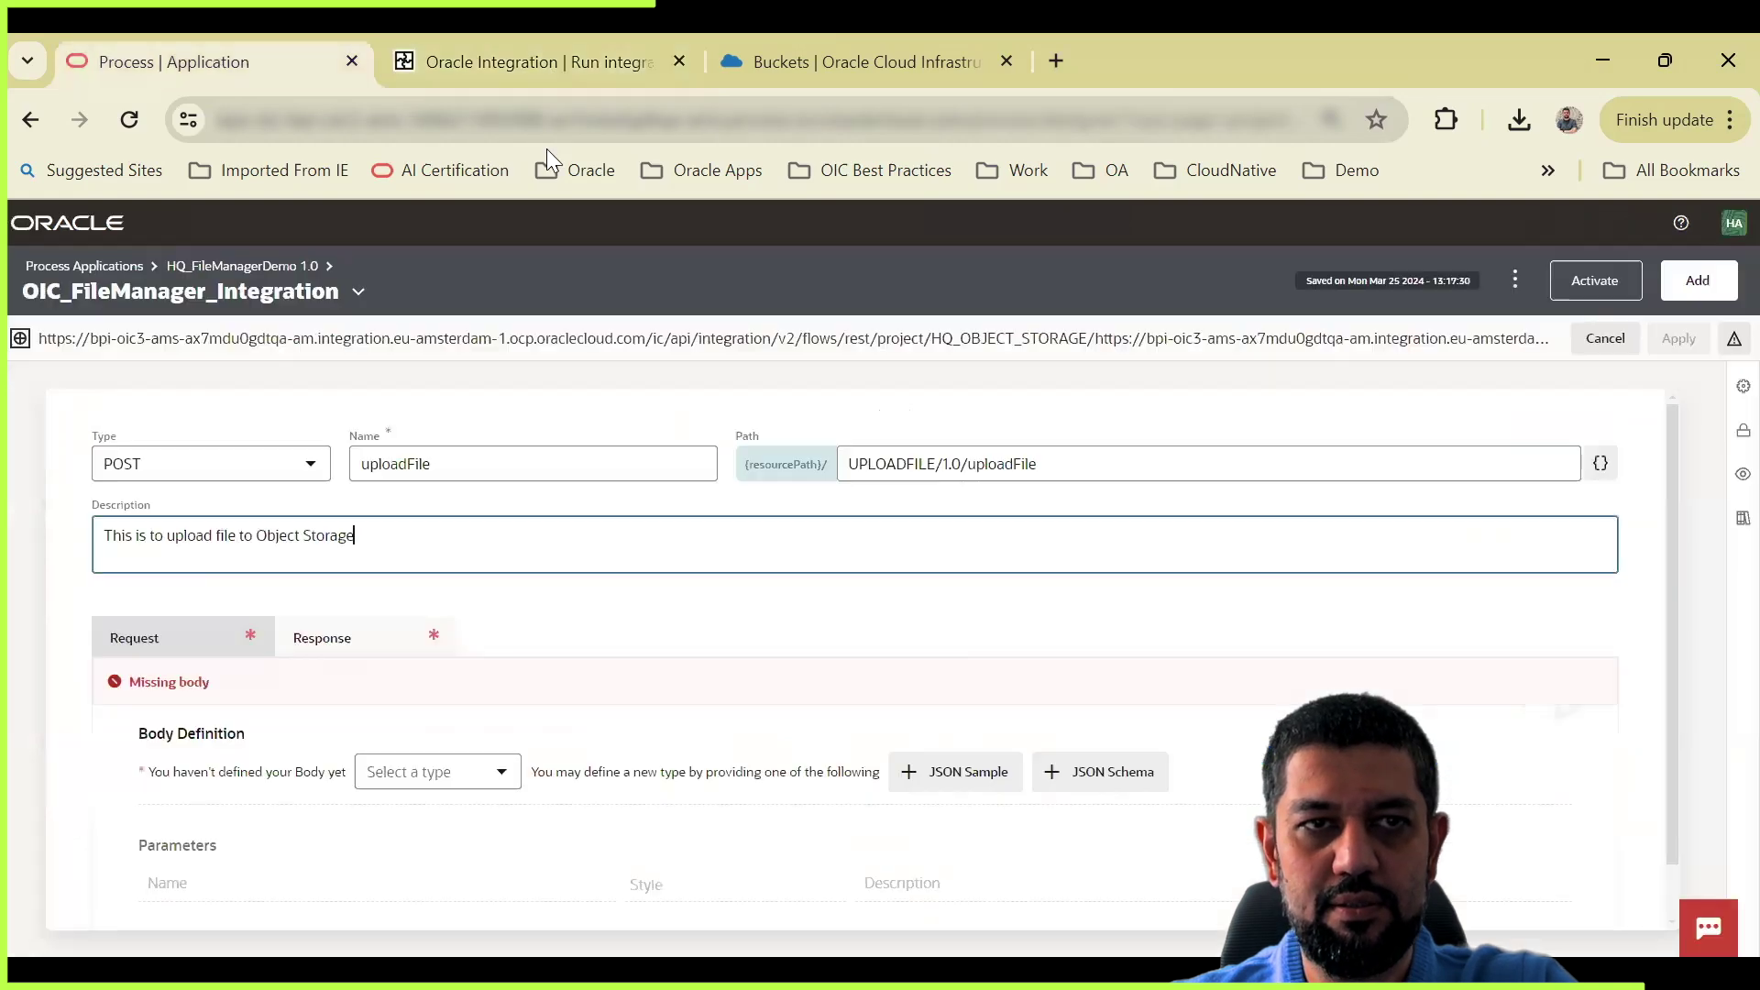
click(924, 772)
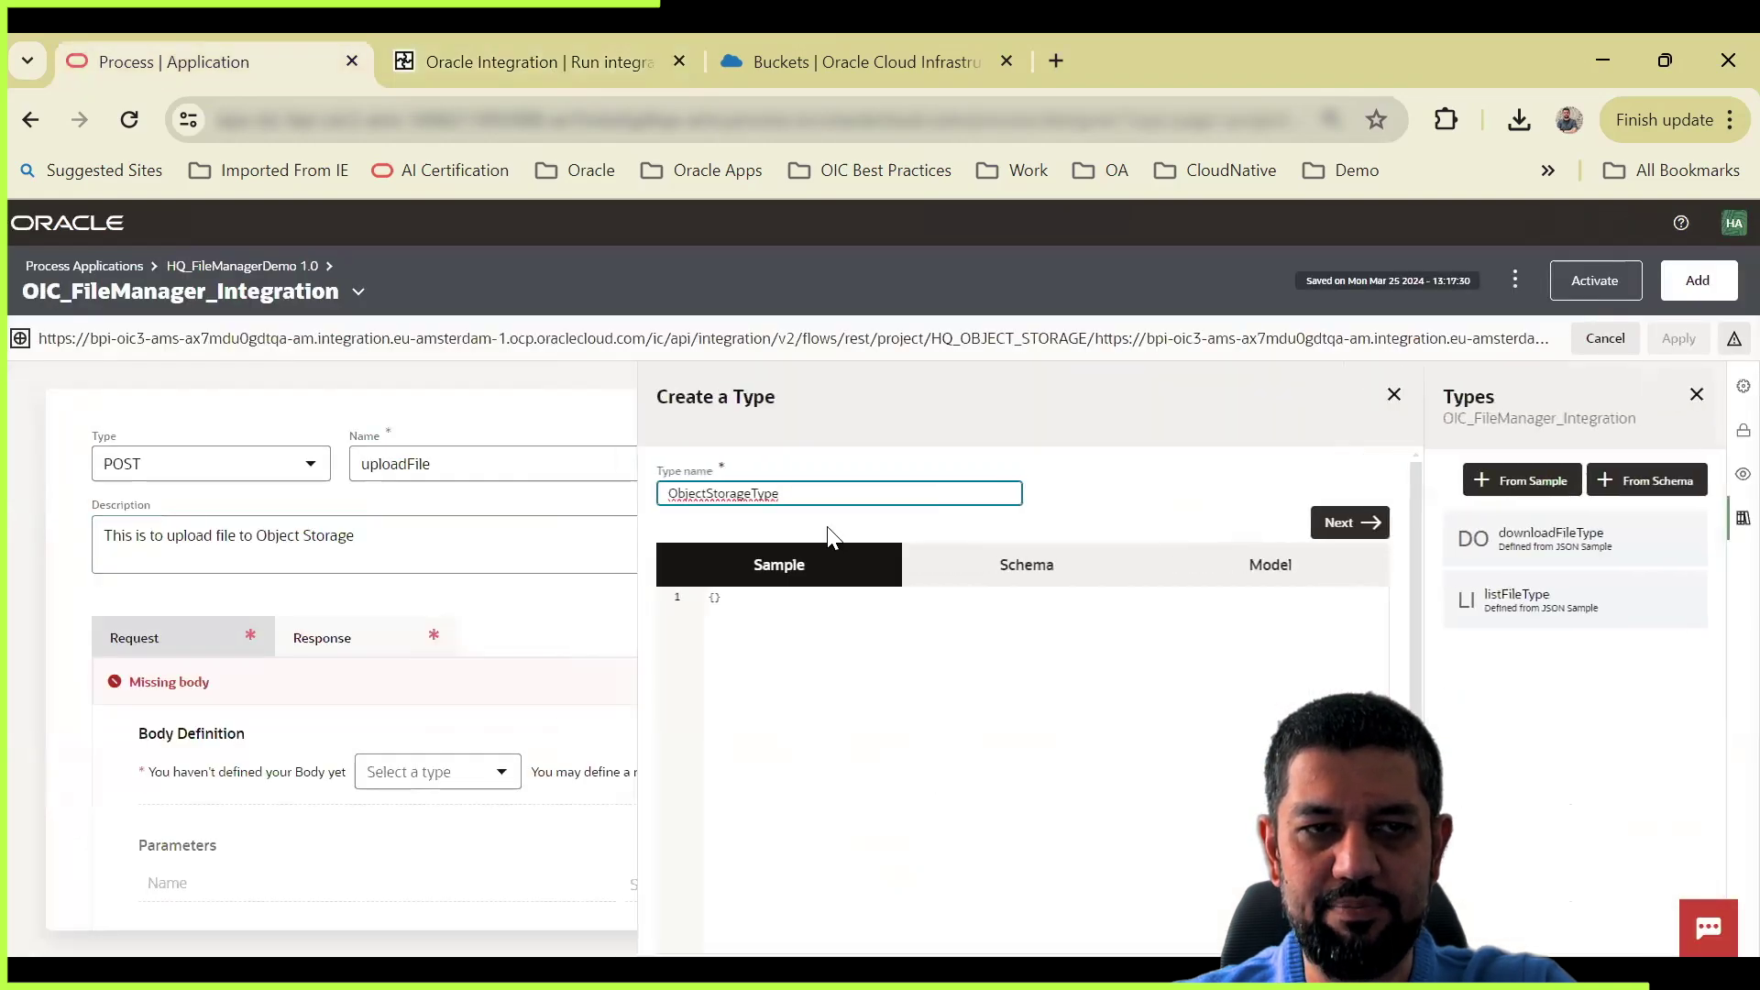
key(ctrl+a)
text(upo)
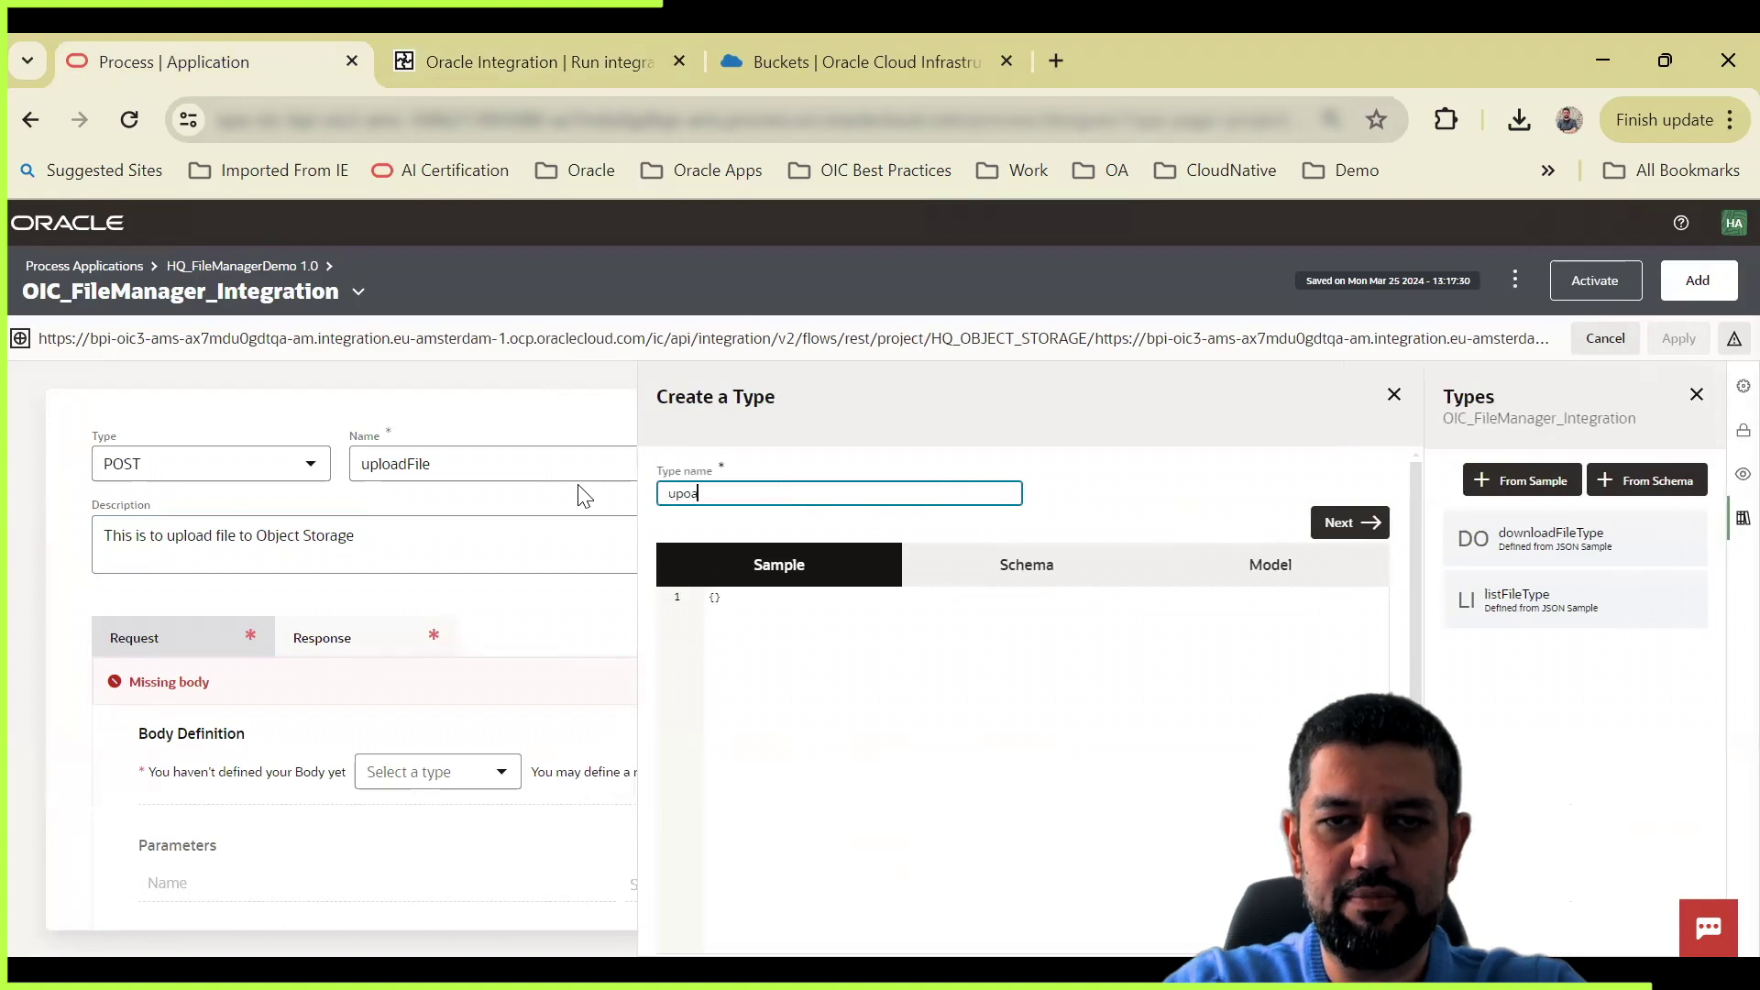
key(BackSpace)
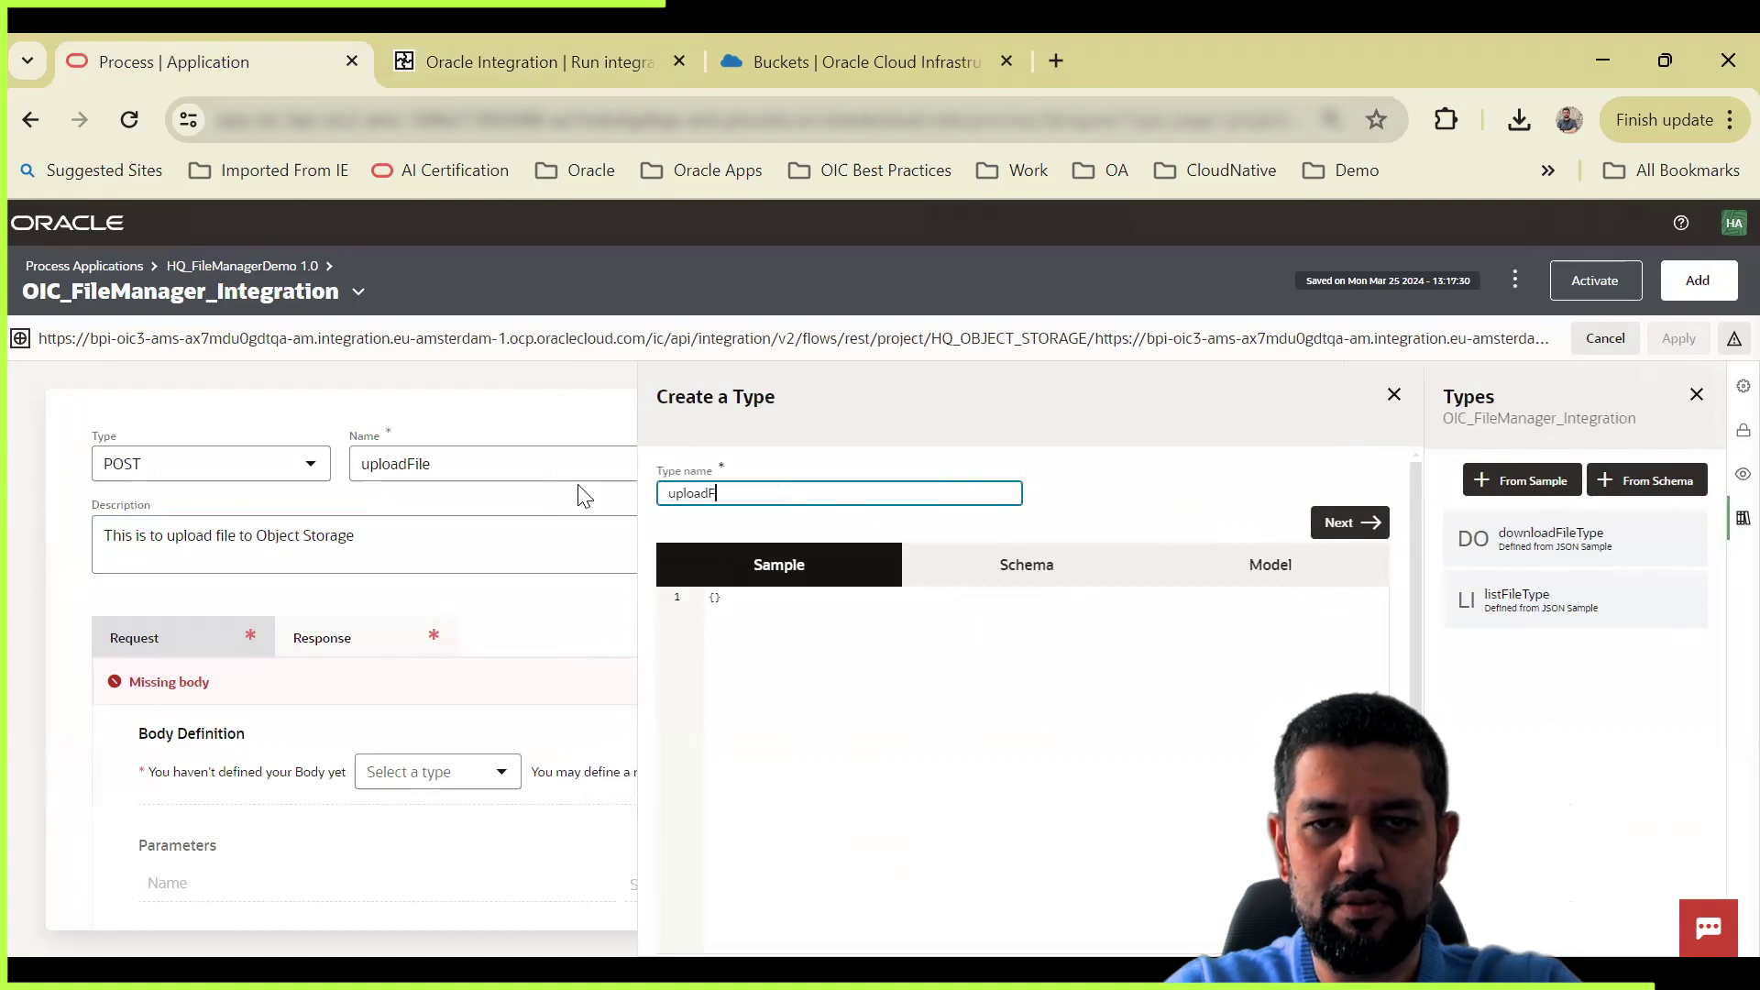
text(loadFileR)
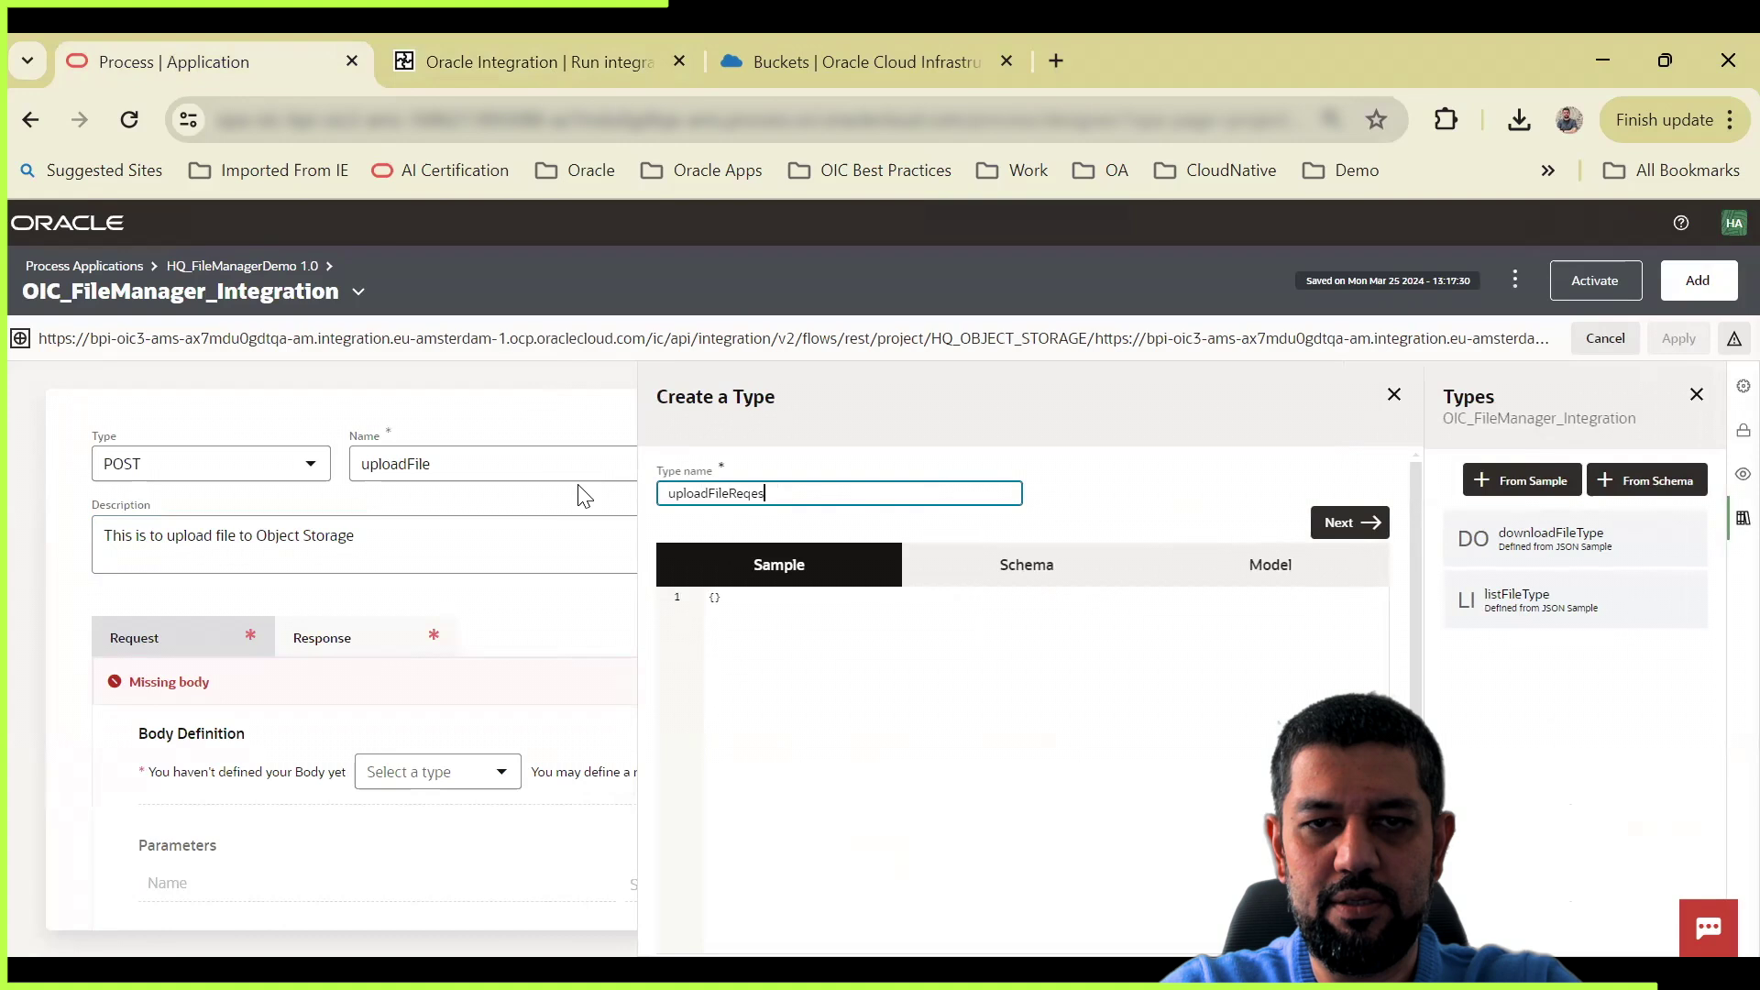
text(equestType)
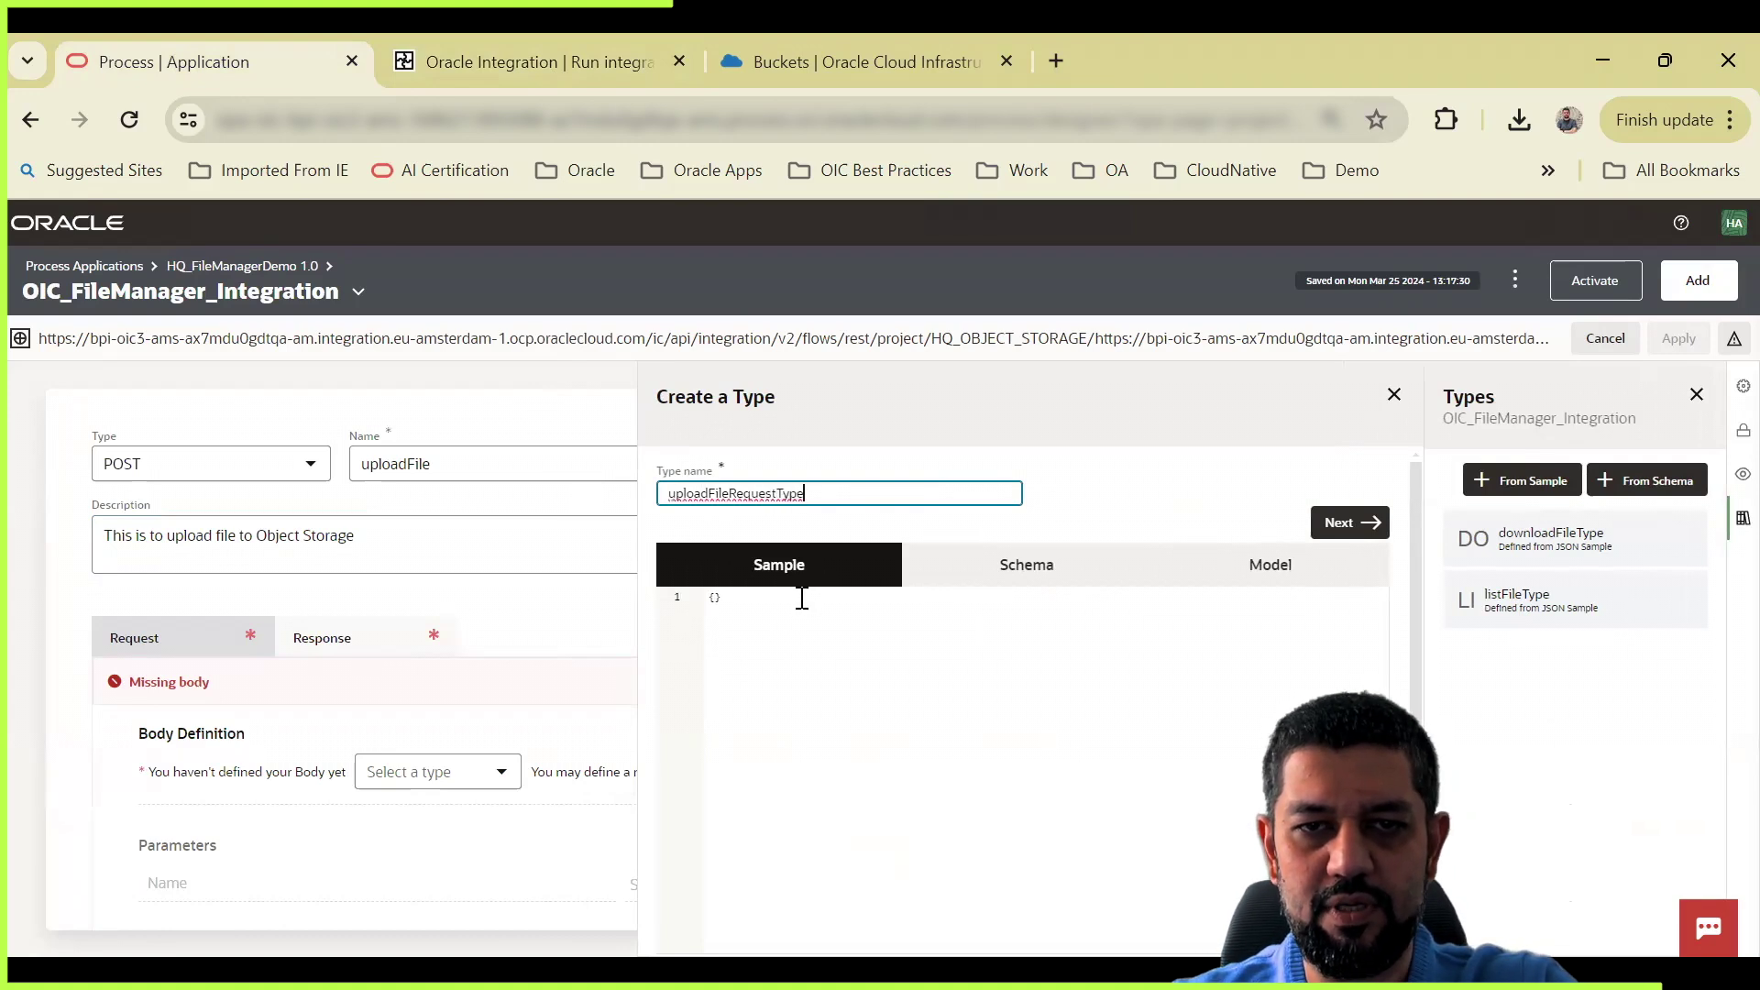
click(852, 600)
text({ "FileName" : "abc.txt", "FileData" : "base64", "Prefix" : "aaa" })
click(1340, 524)
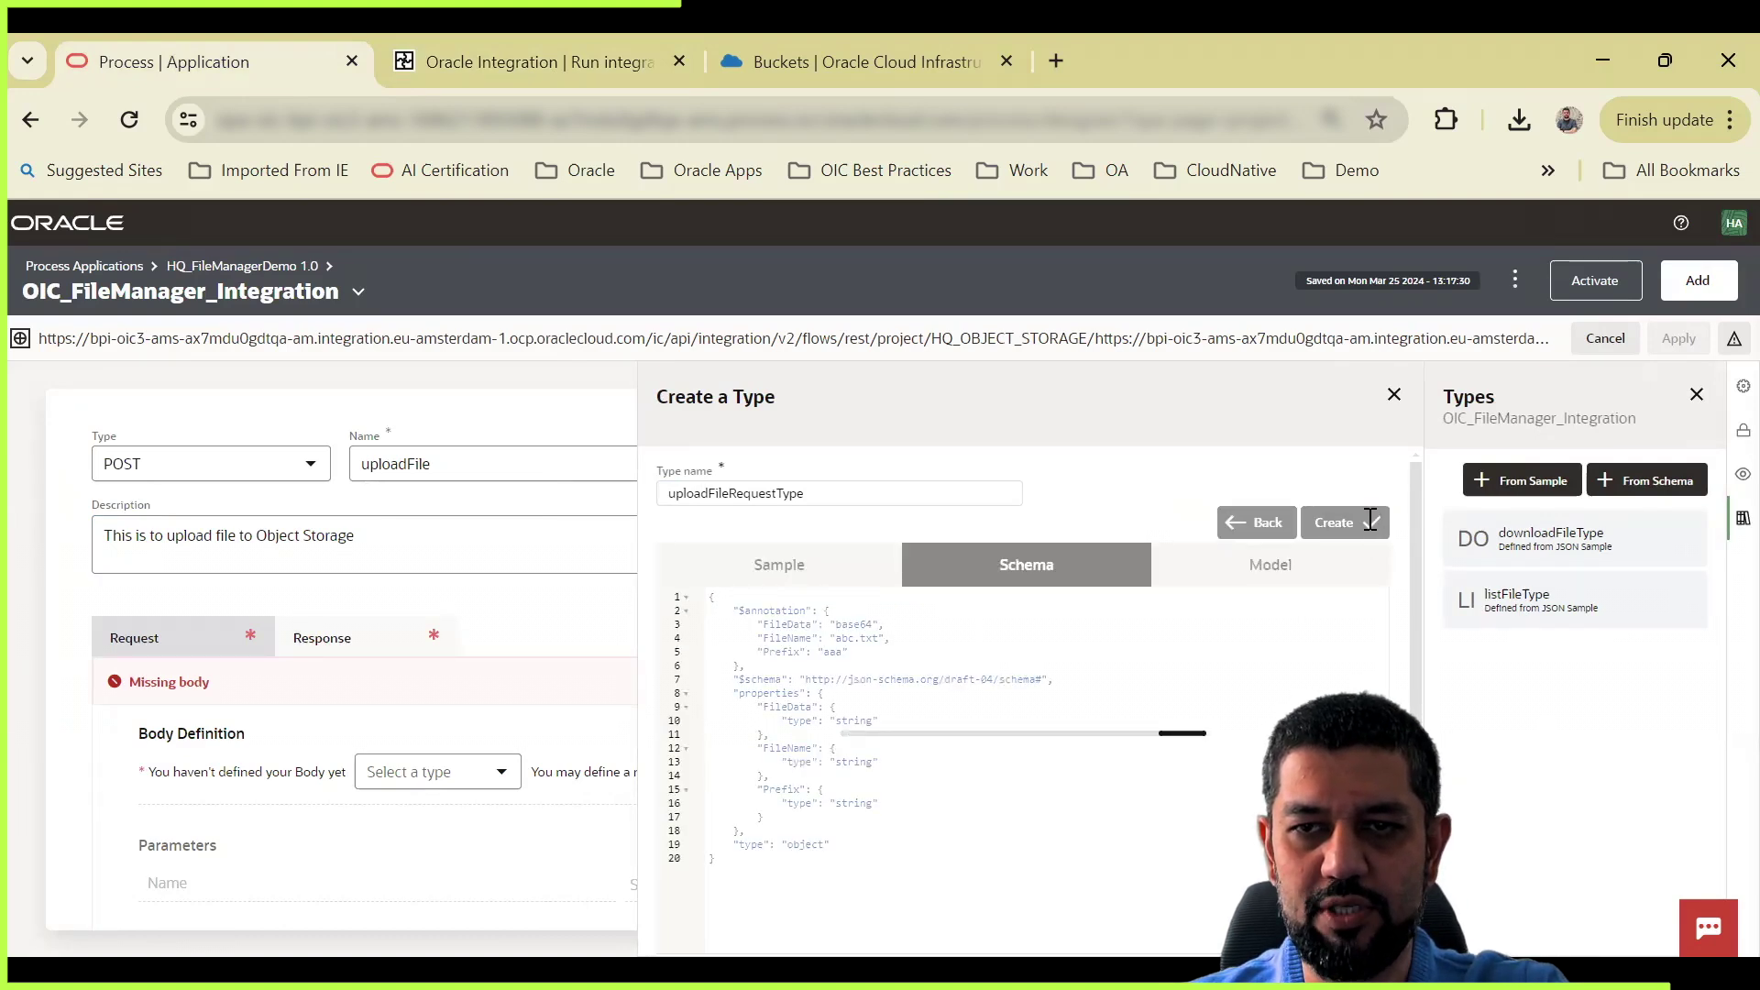
click(1369, 521)
Step: Show the operation's response definition, then copy the JSON response sample from UploadFile's endpoint metadata in Oracle Integration
click(354, 648)
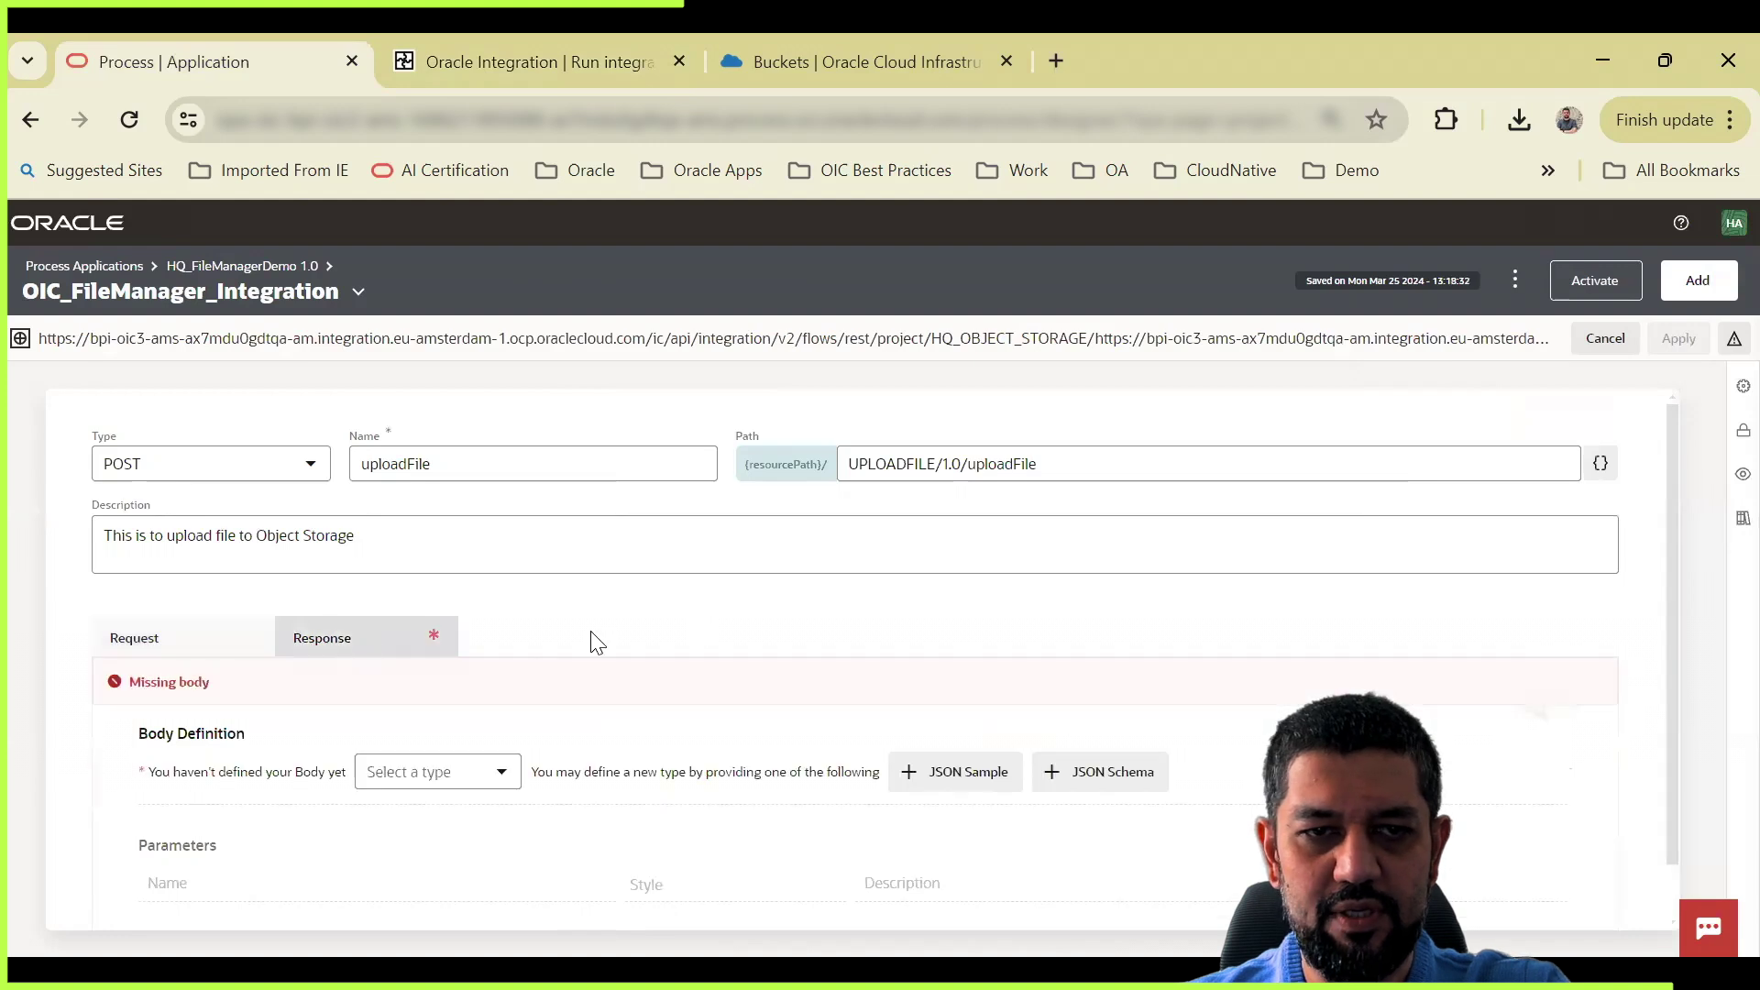
click(550, 61)
scroll(1373, 694, down, 2)
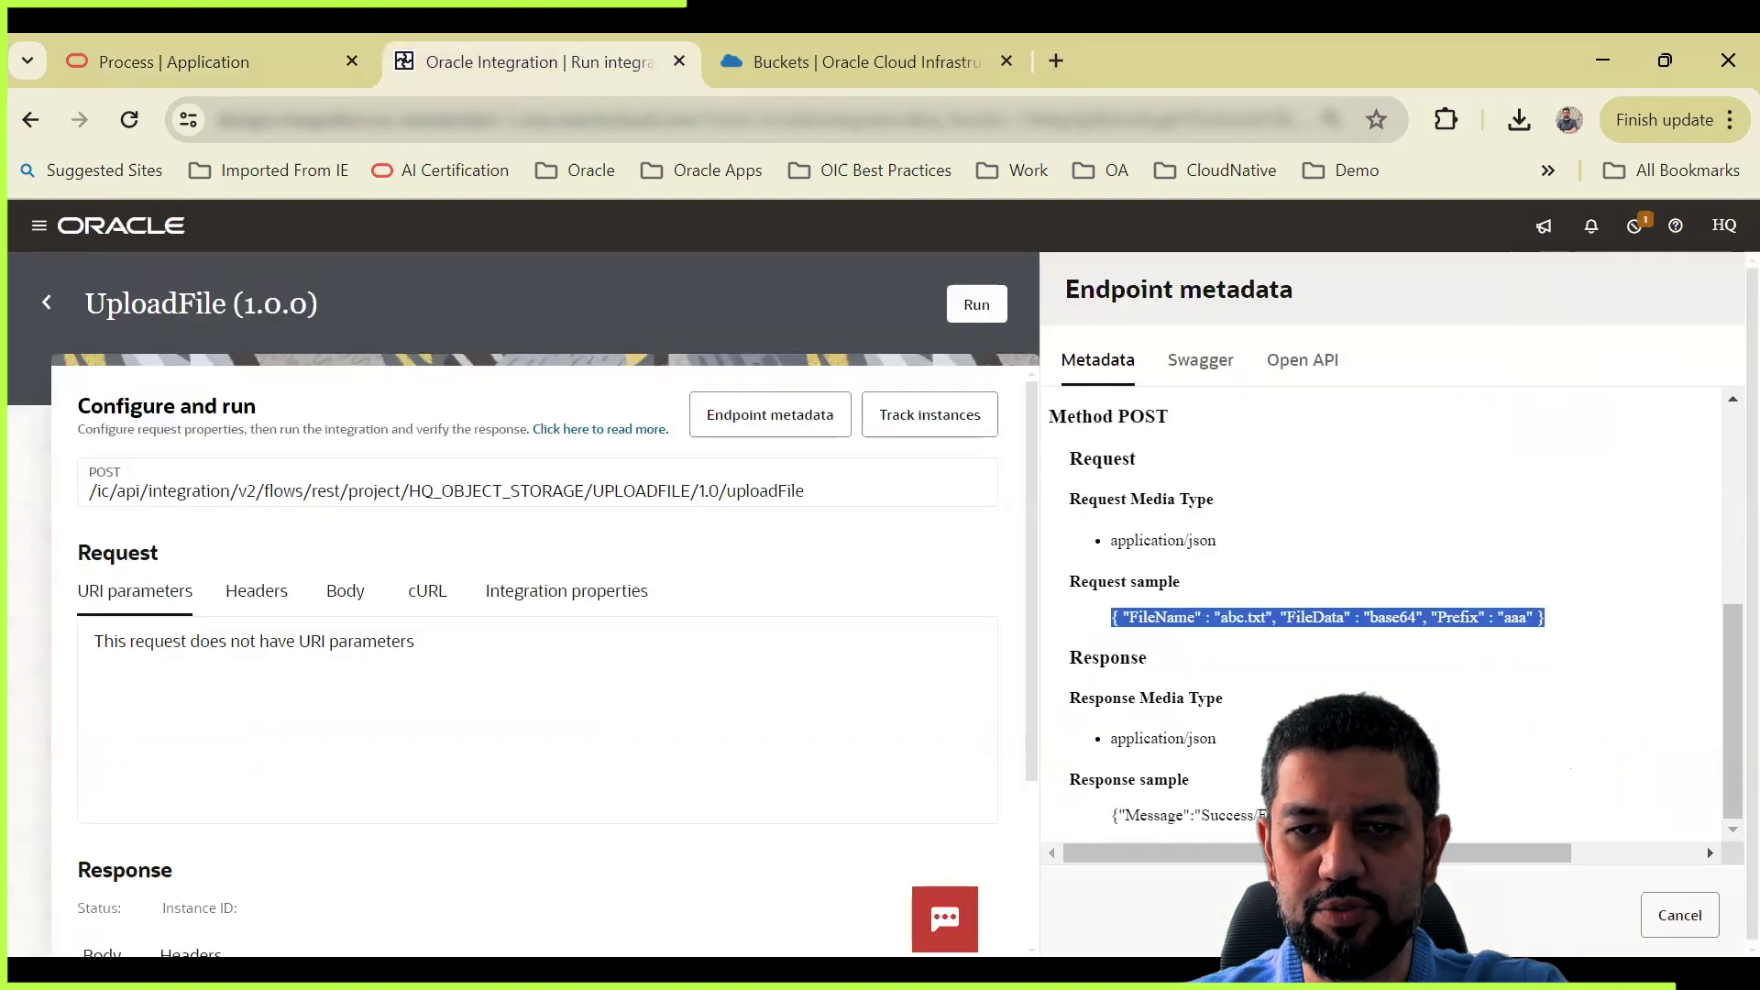
triple_click(1330, 812)
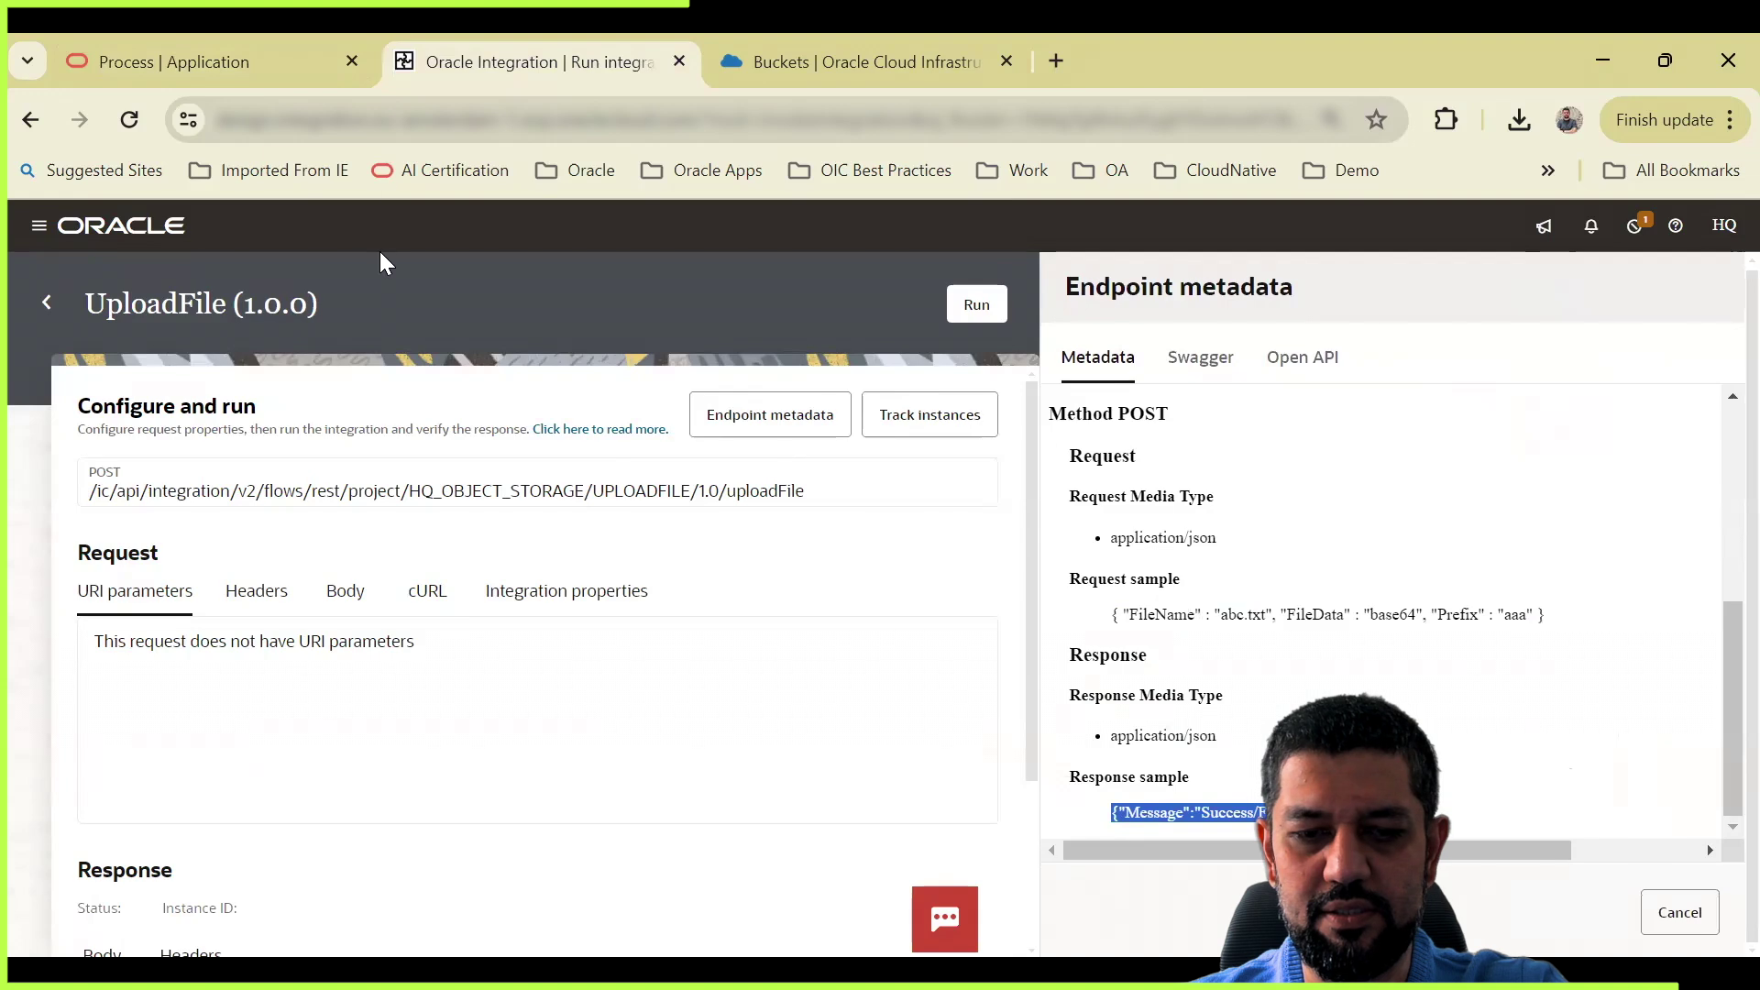
Step: In the Process application, create the response body type uploadFileResponseType from the sample {"Message":"Success/Failure"} and apply the operation
click(241, 62)
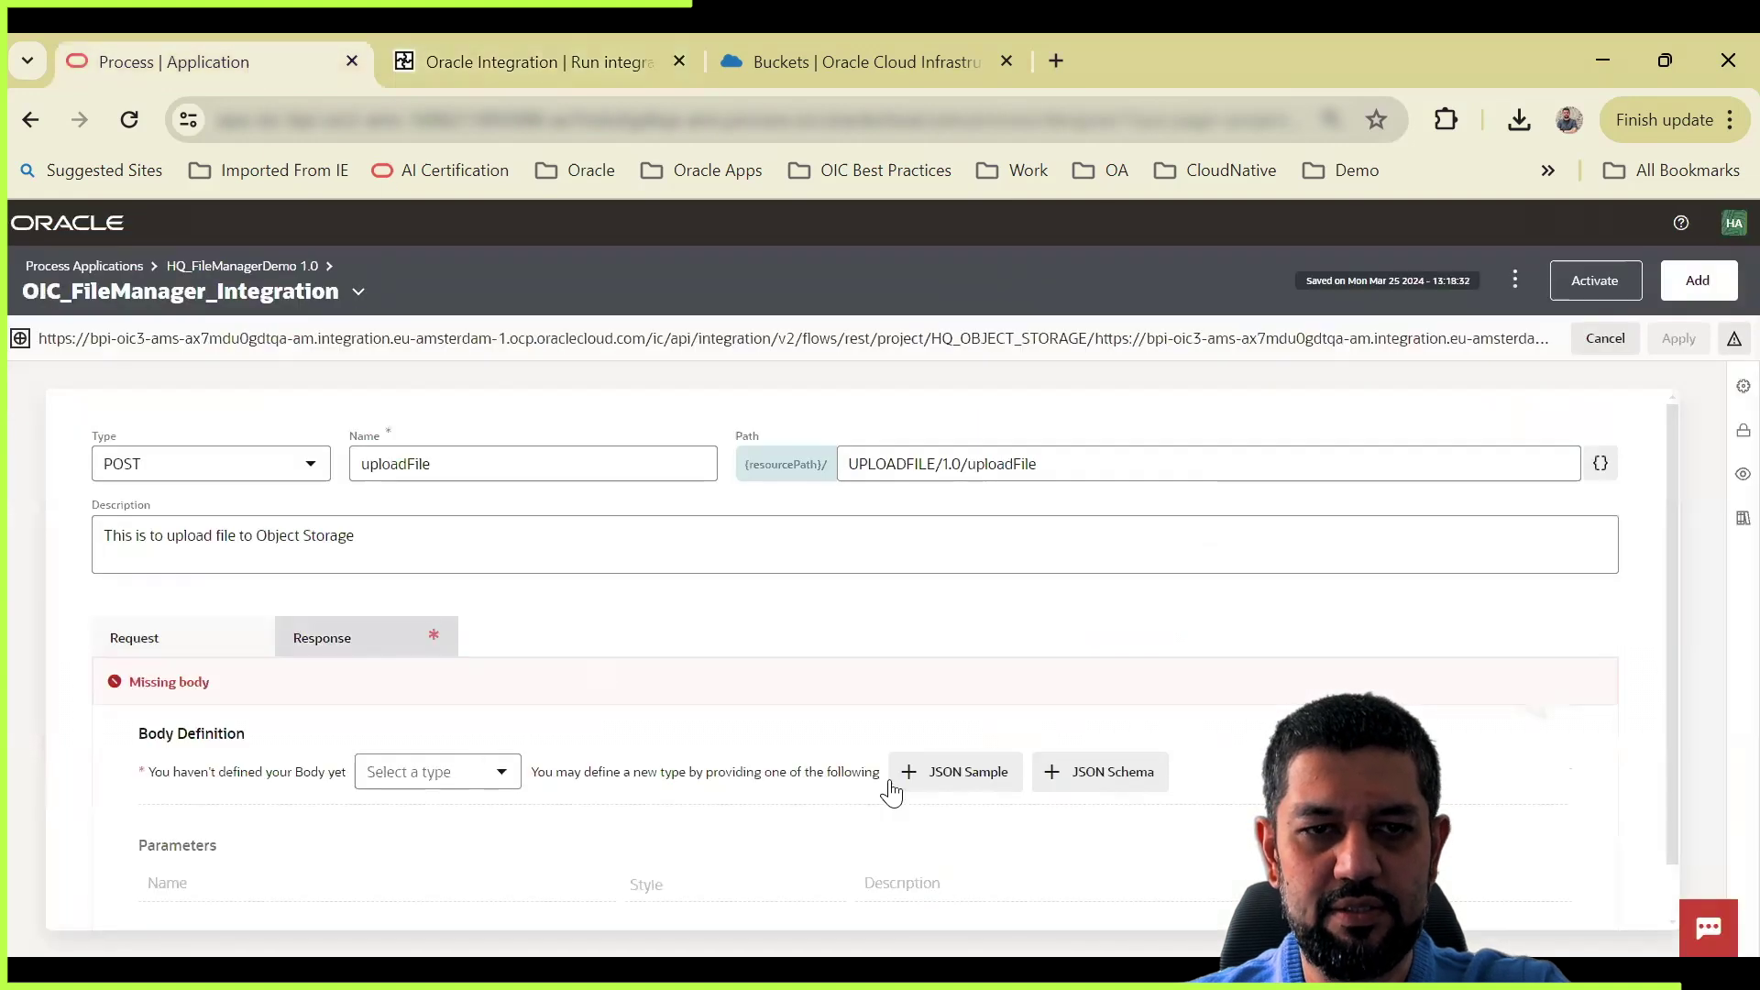
click(933, 777)
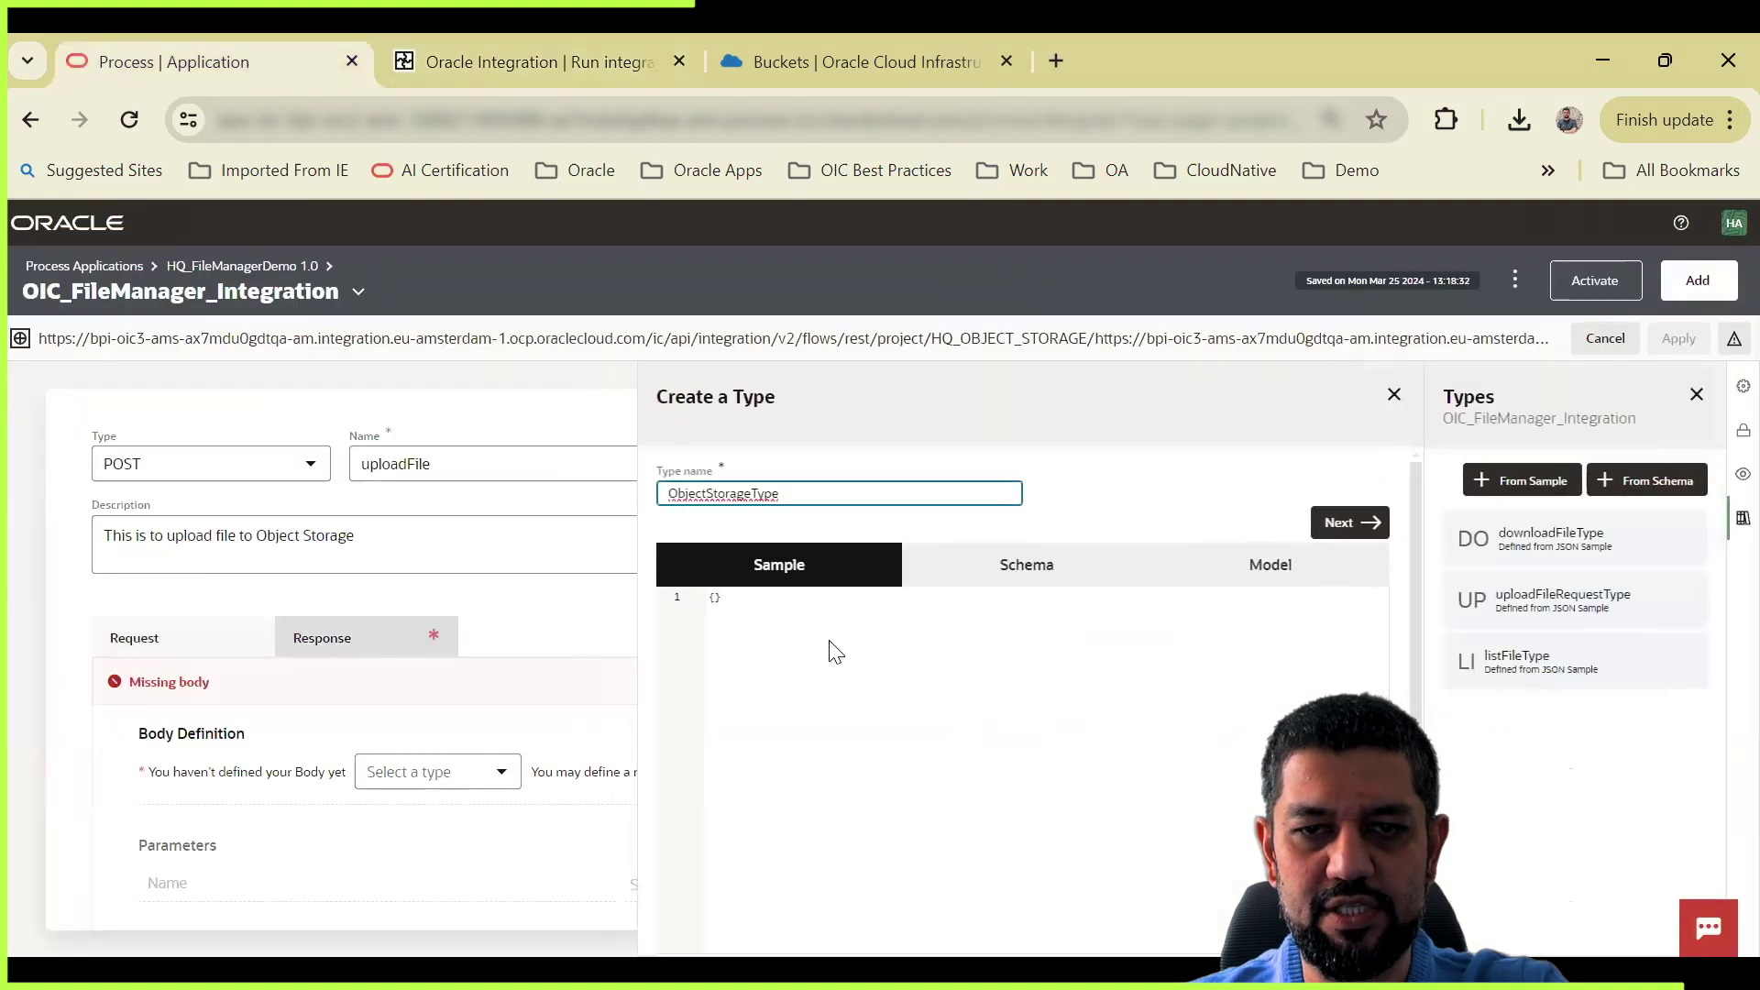
click(691, 597)
text({"Message":"Success/Failure"})
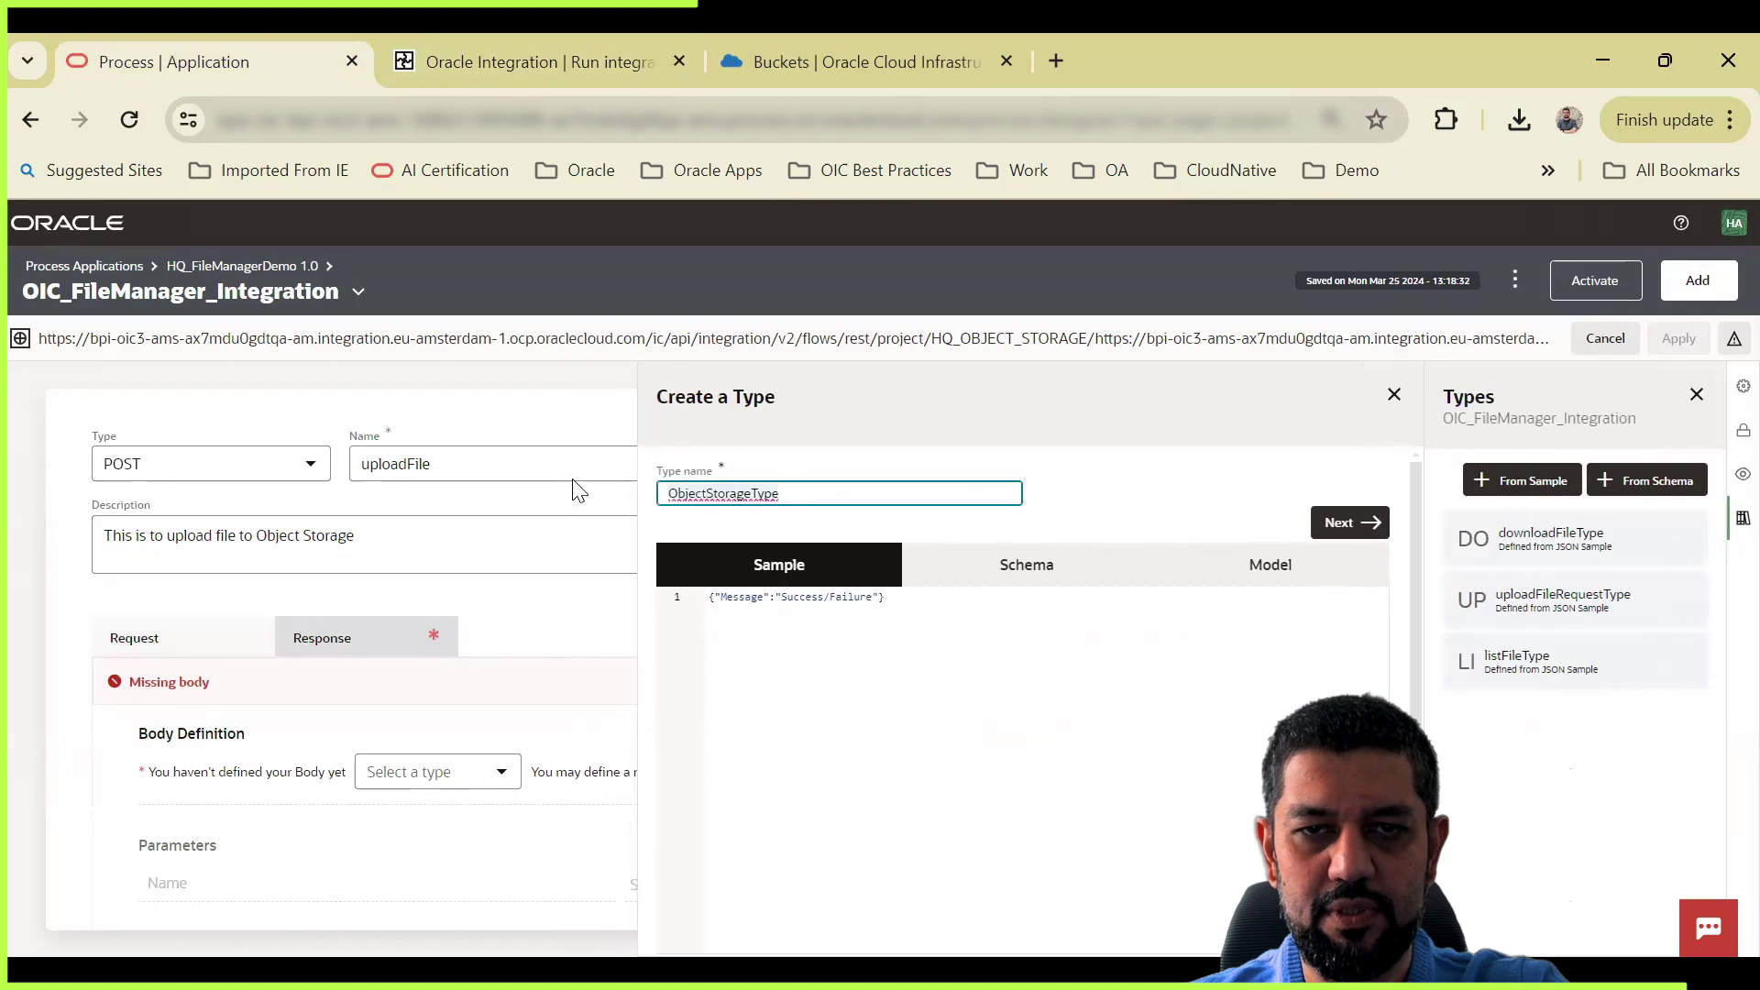
key(ctrl+a)
text(up)
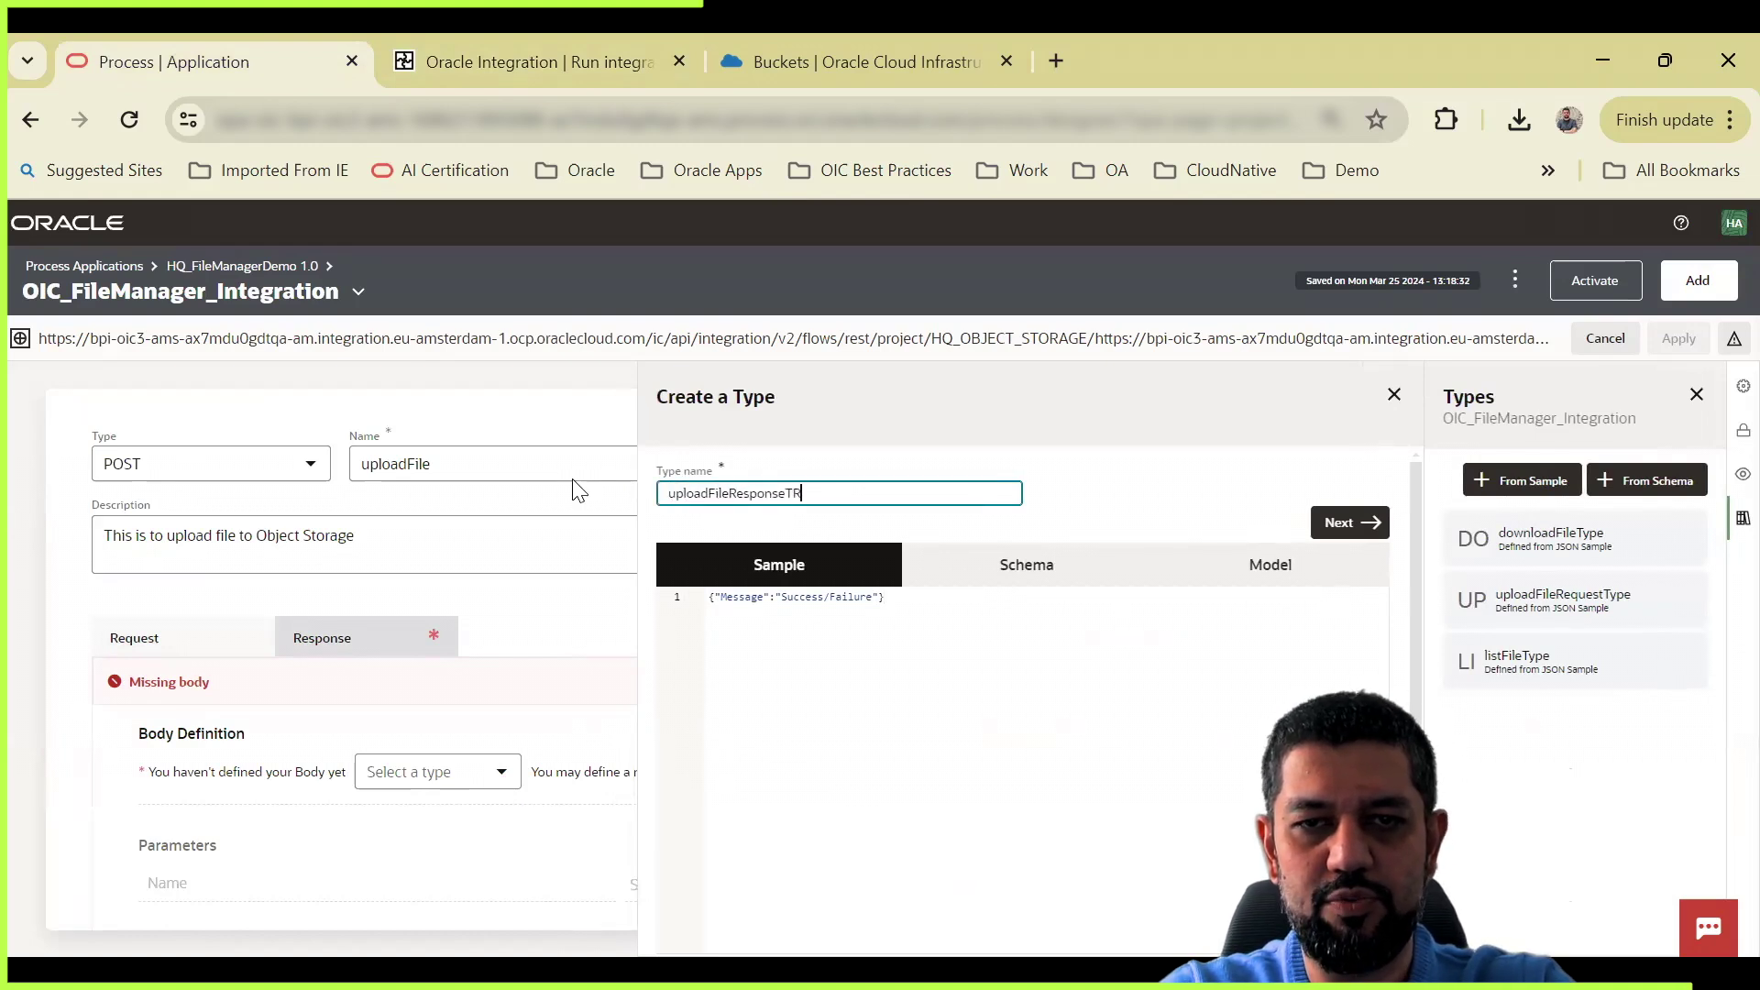
click(1375, 519)
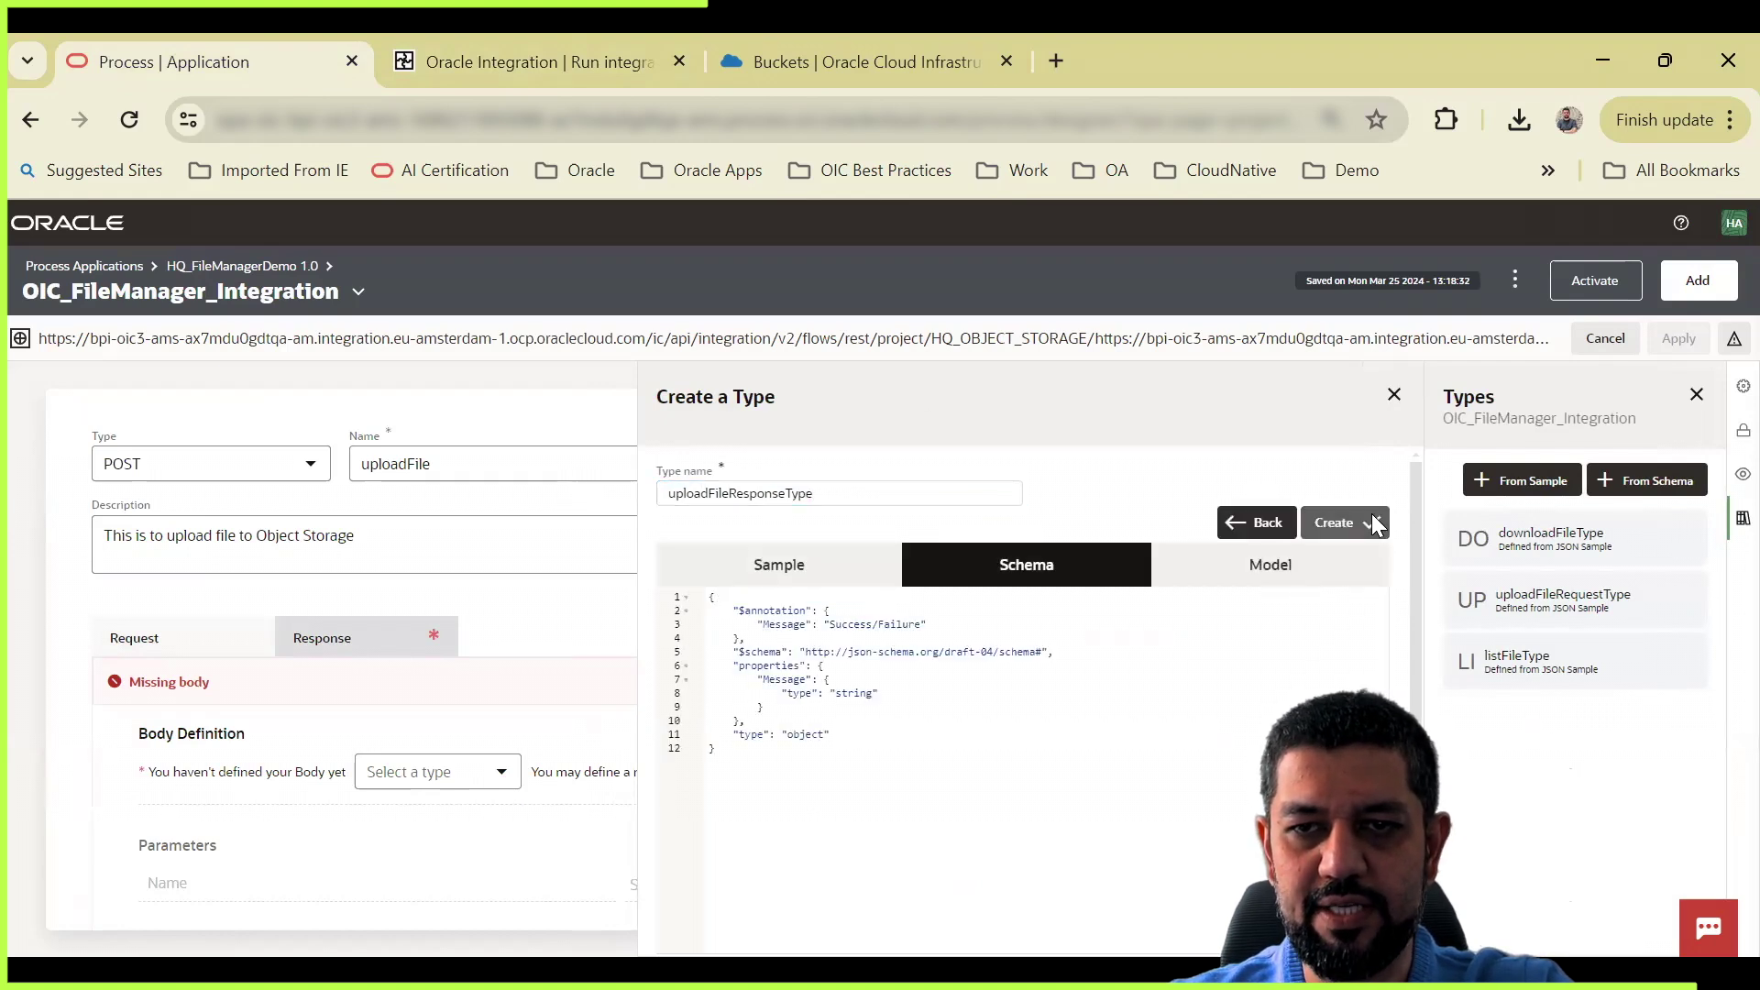
click(1372, 519)
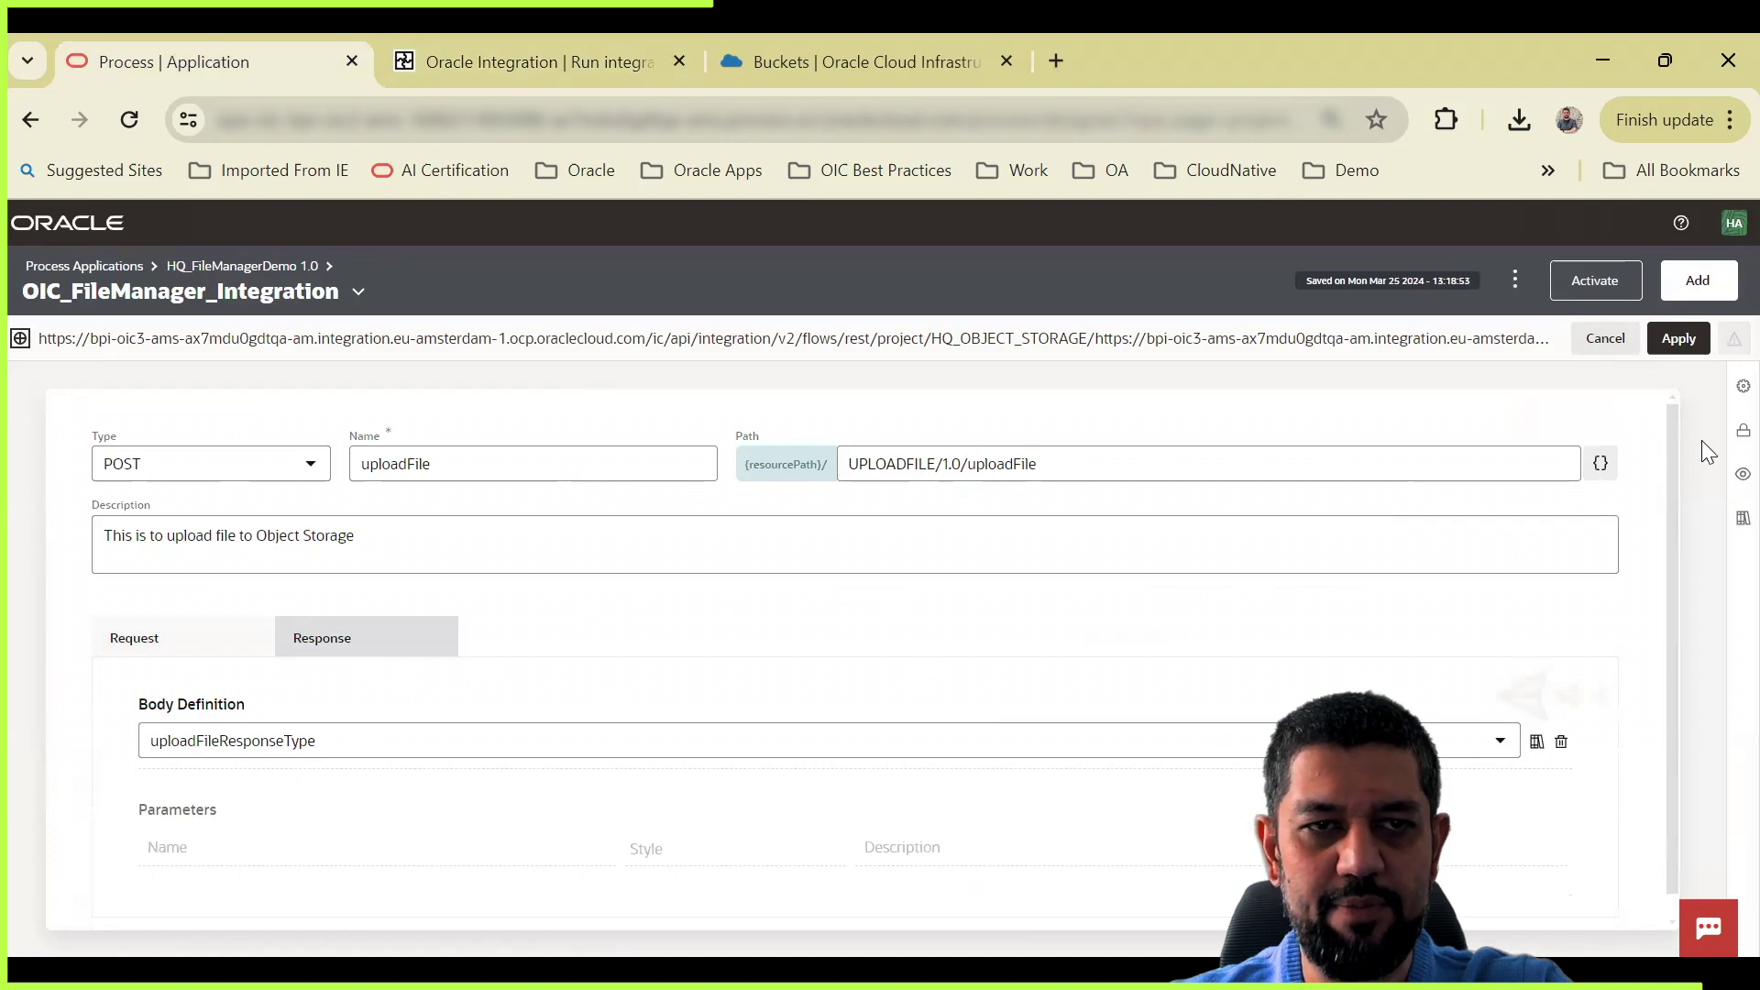
click(1679, 345)
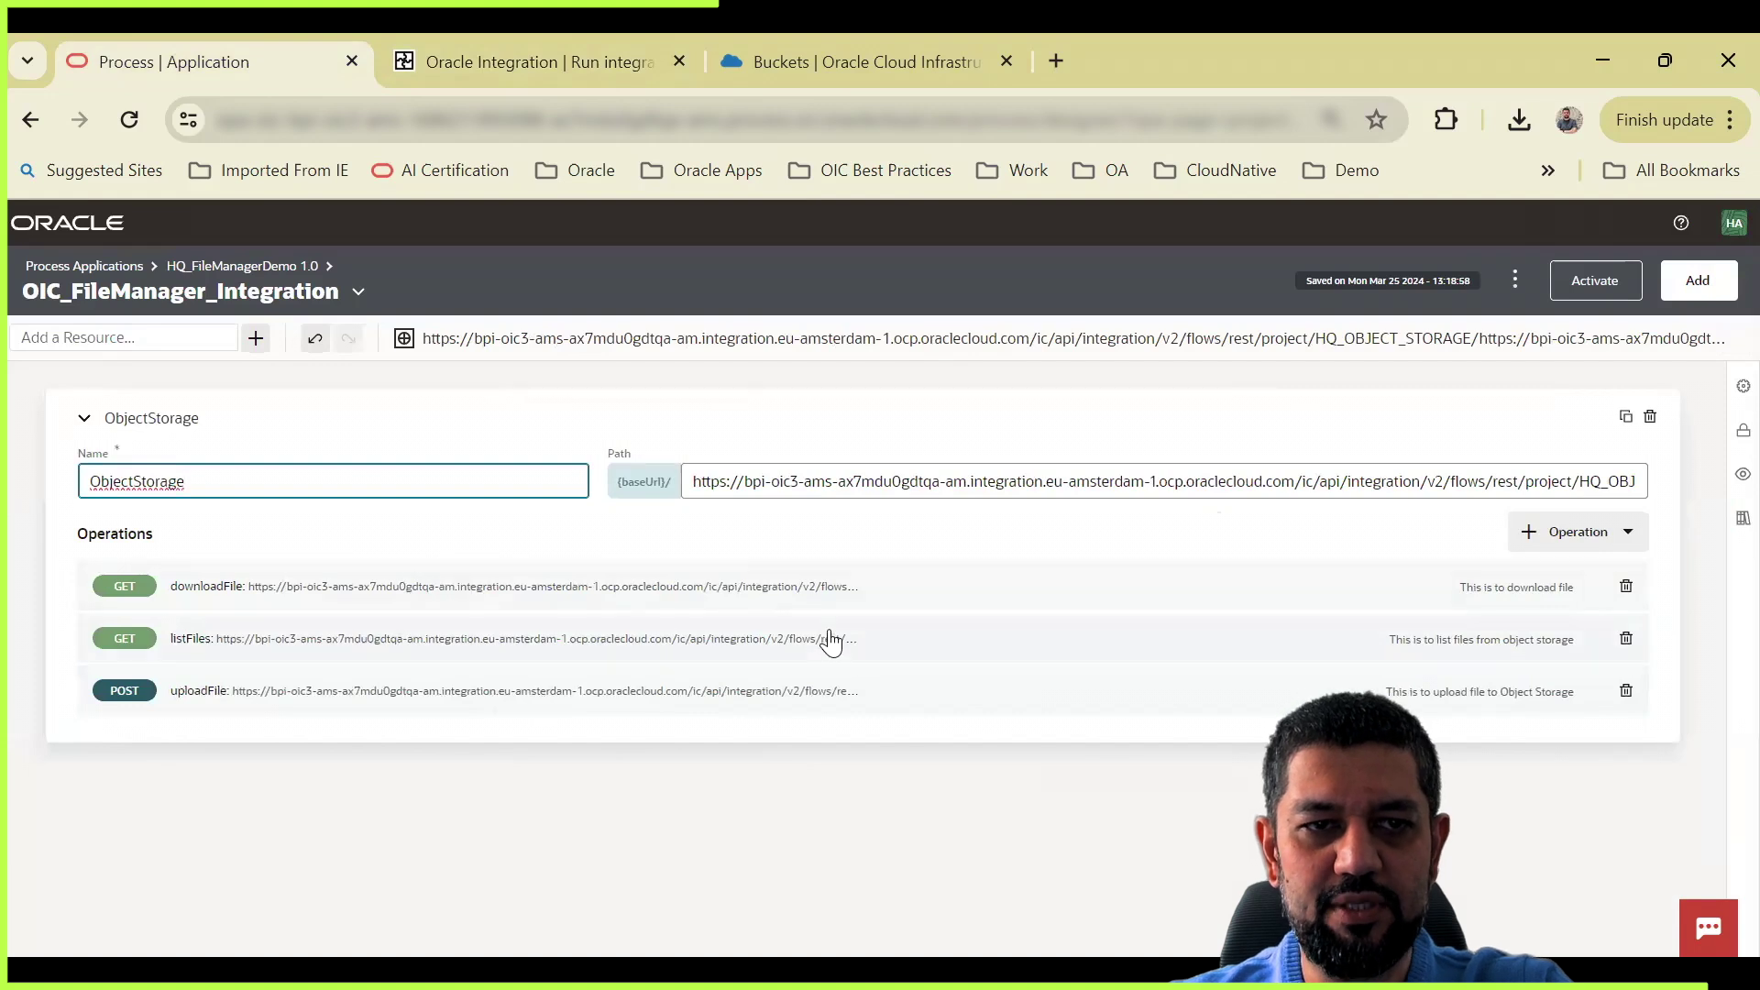
Step: Switch to Oracle Integration, open the DeleteFile integration and view its deleteFile trigger configuration
click(508, 60)
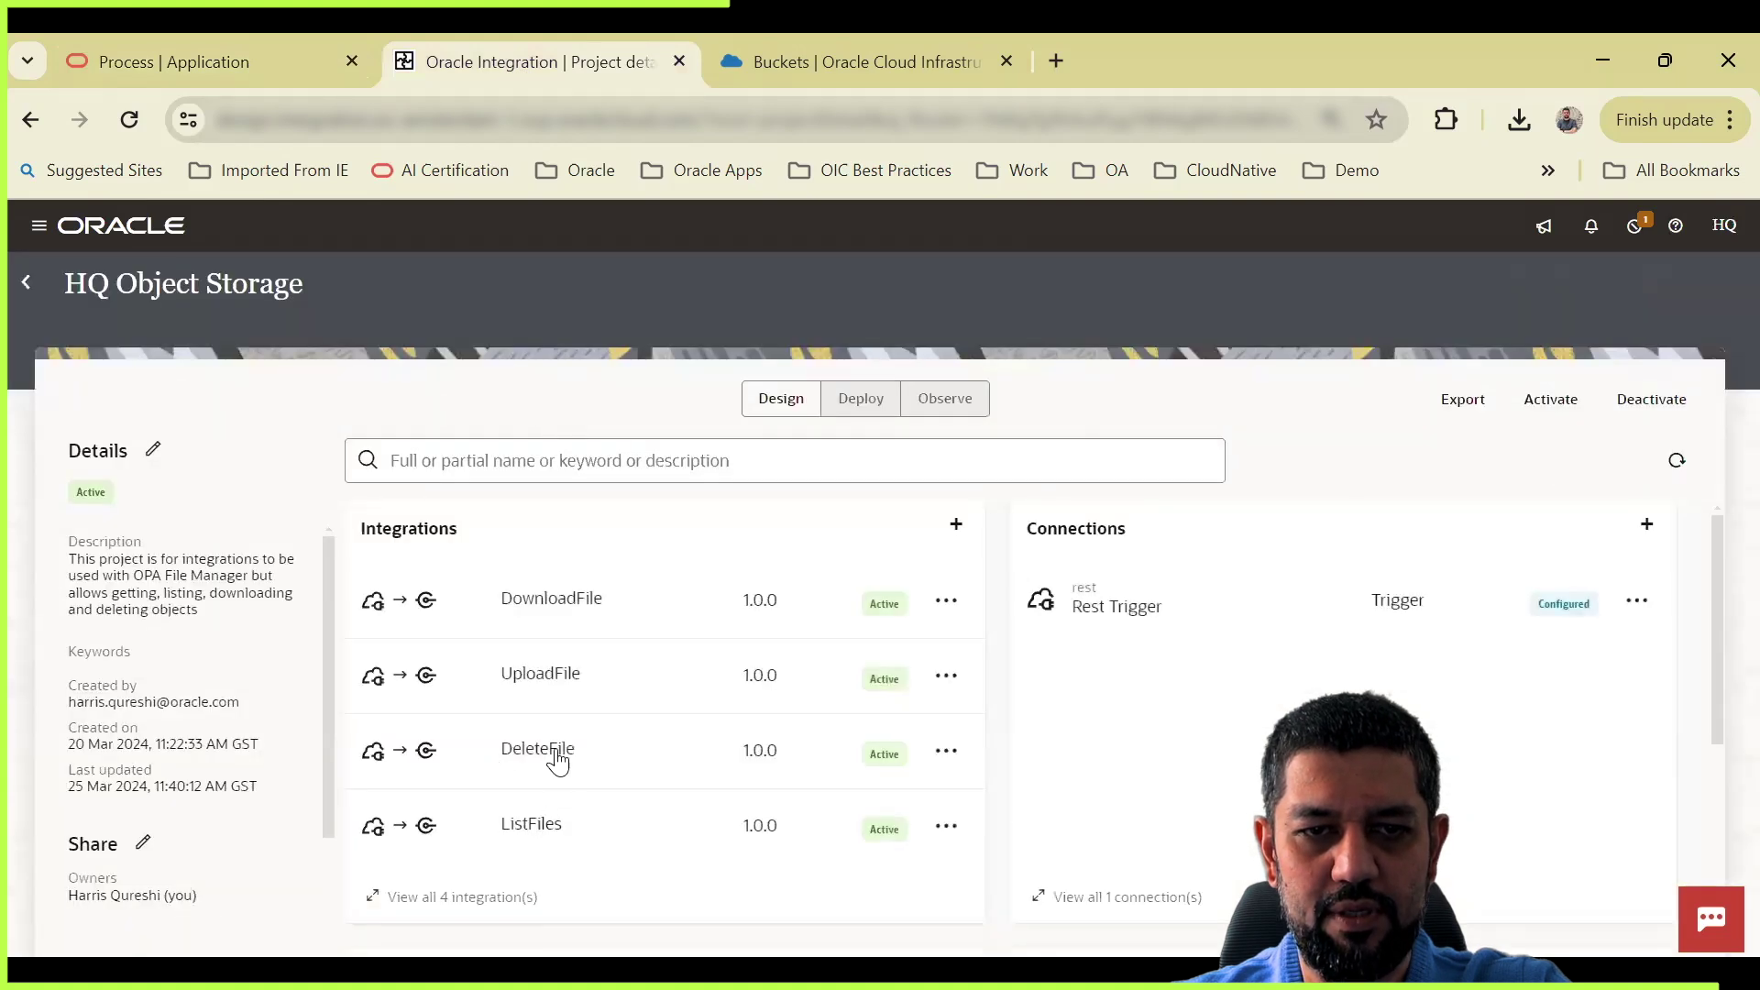
click(703, 757)
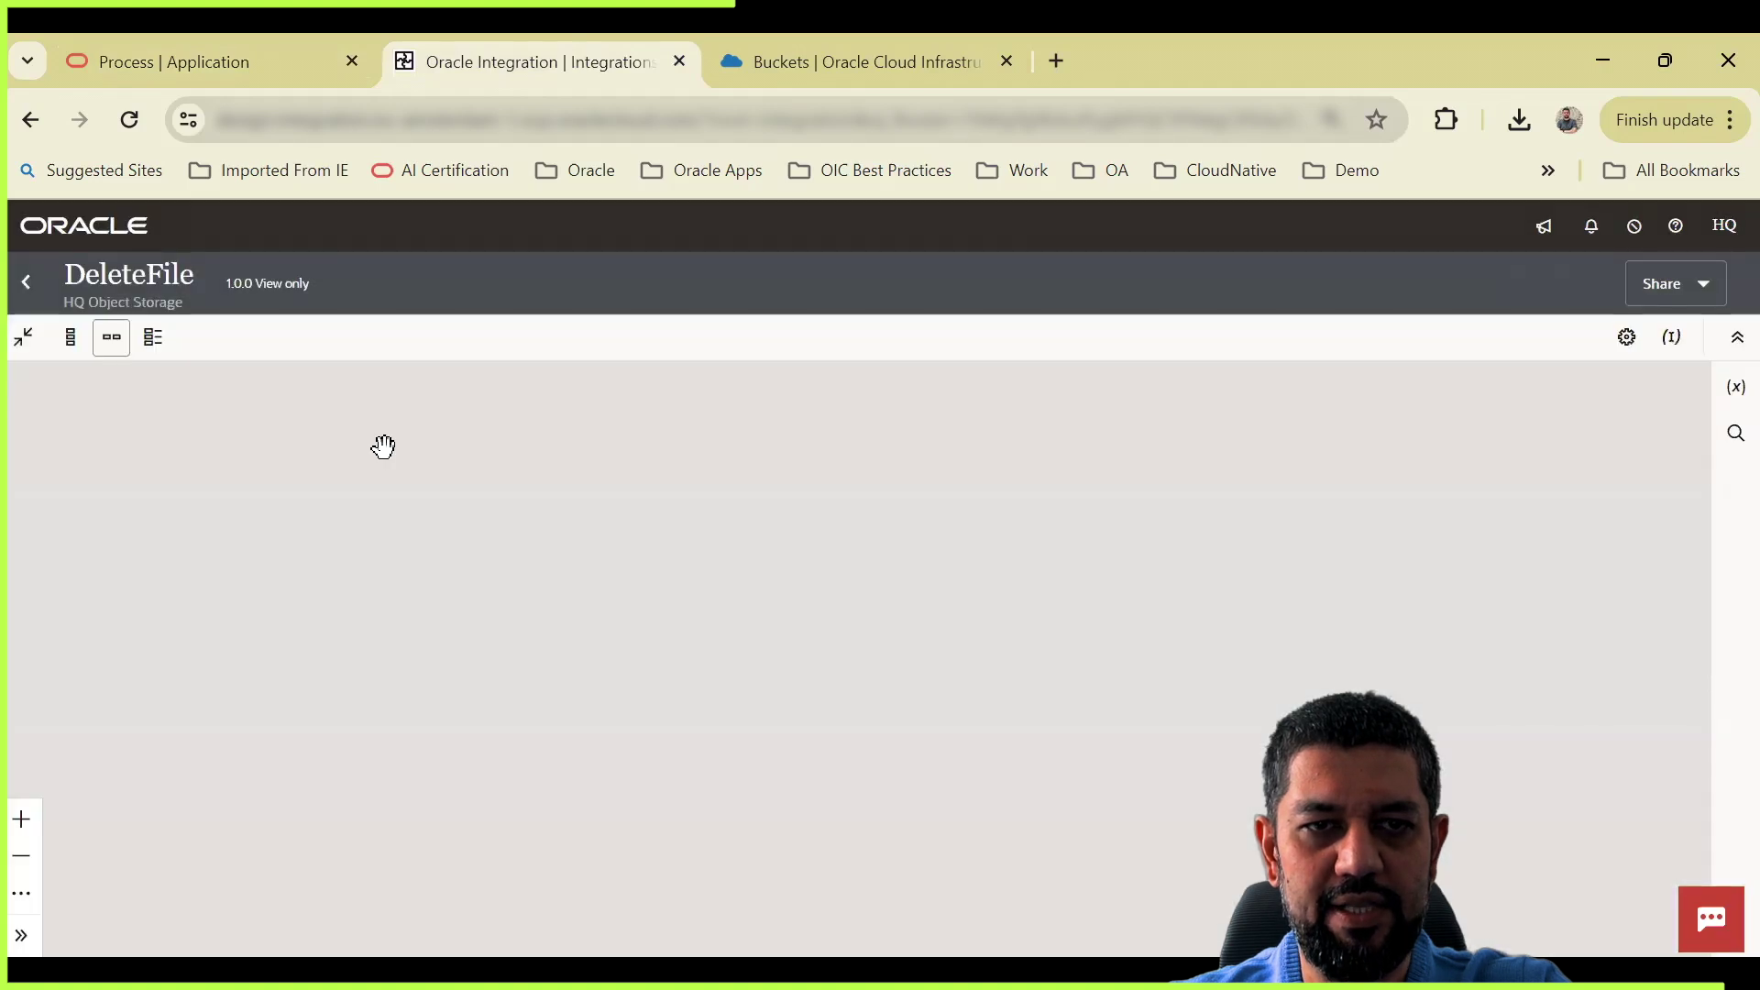
click(251, 670)
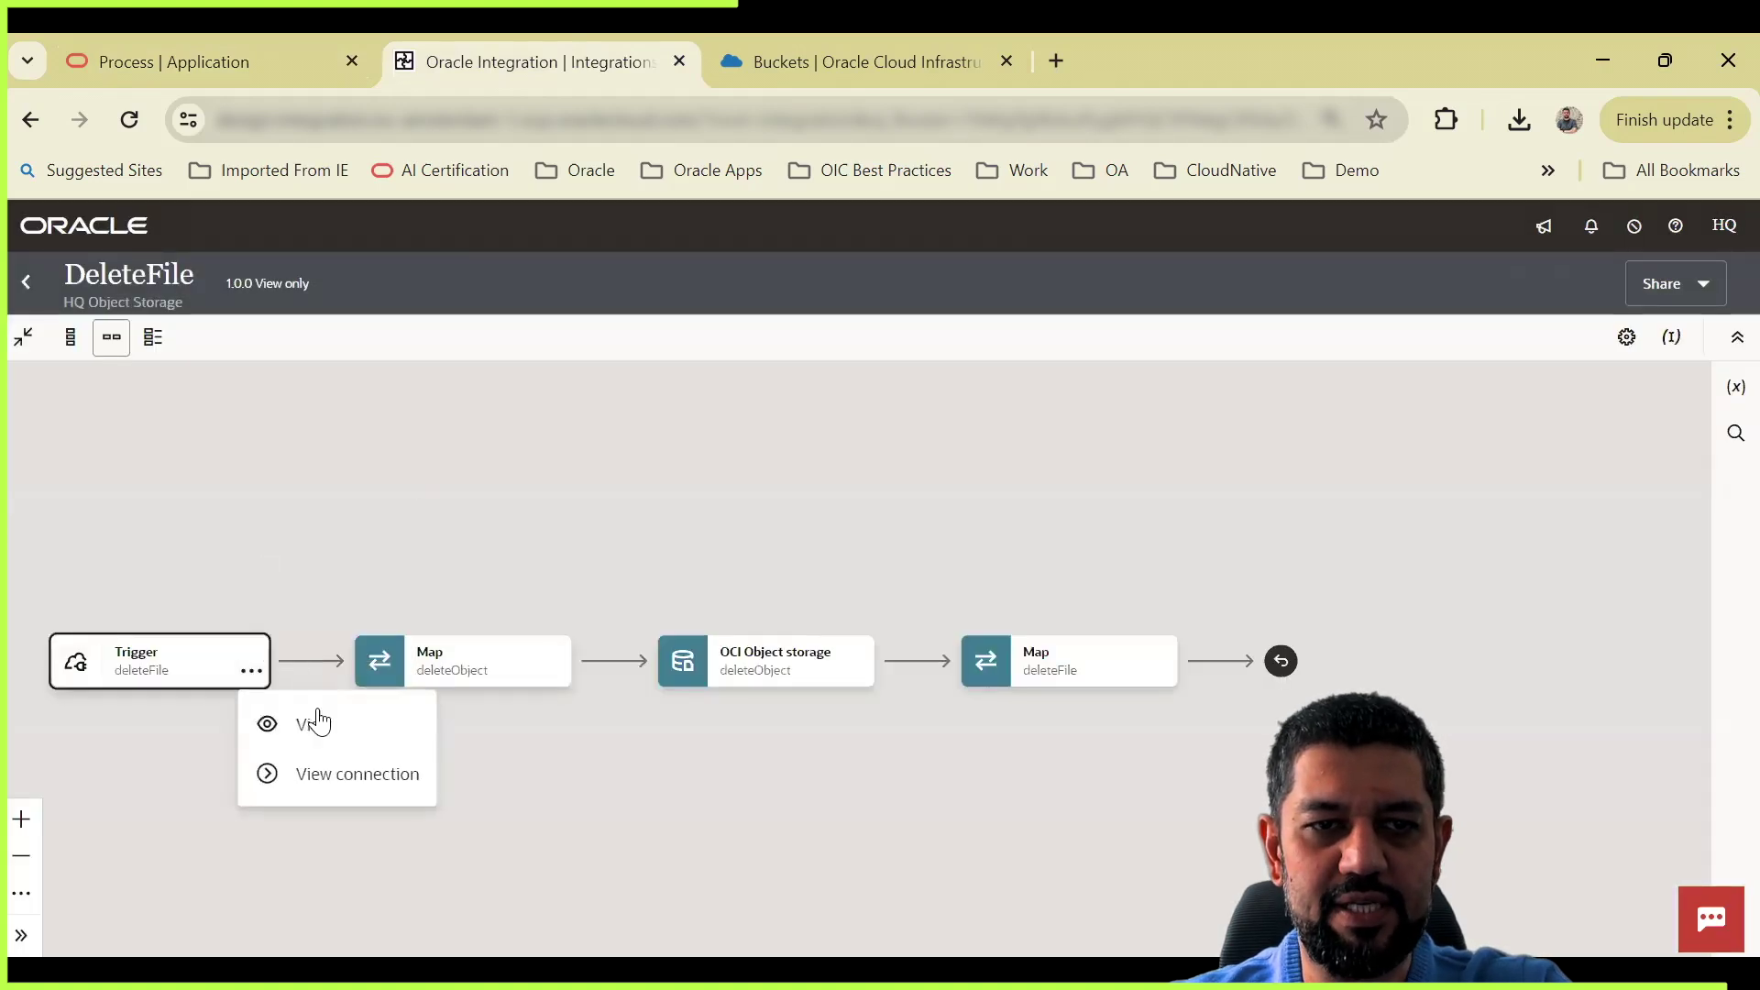
click(311, 719)
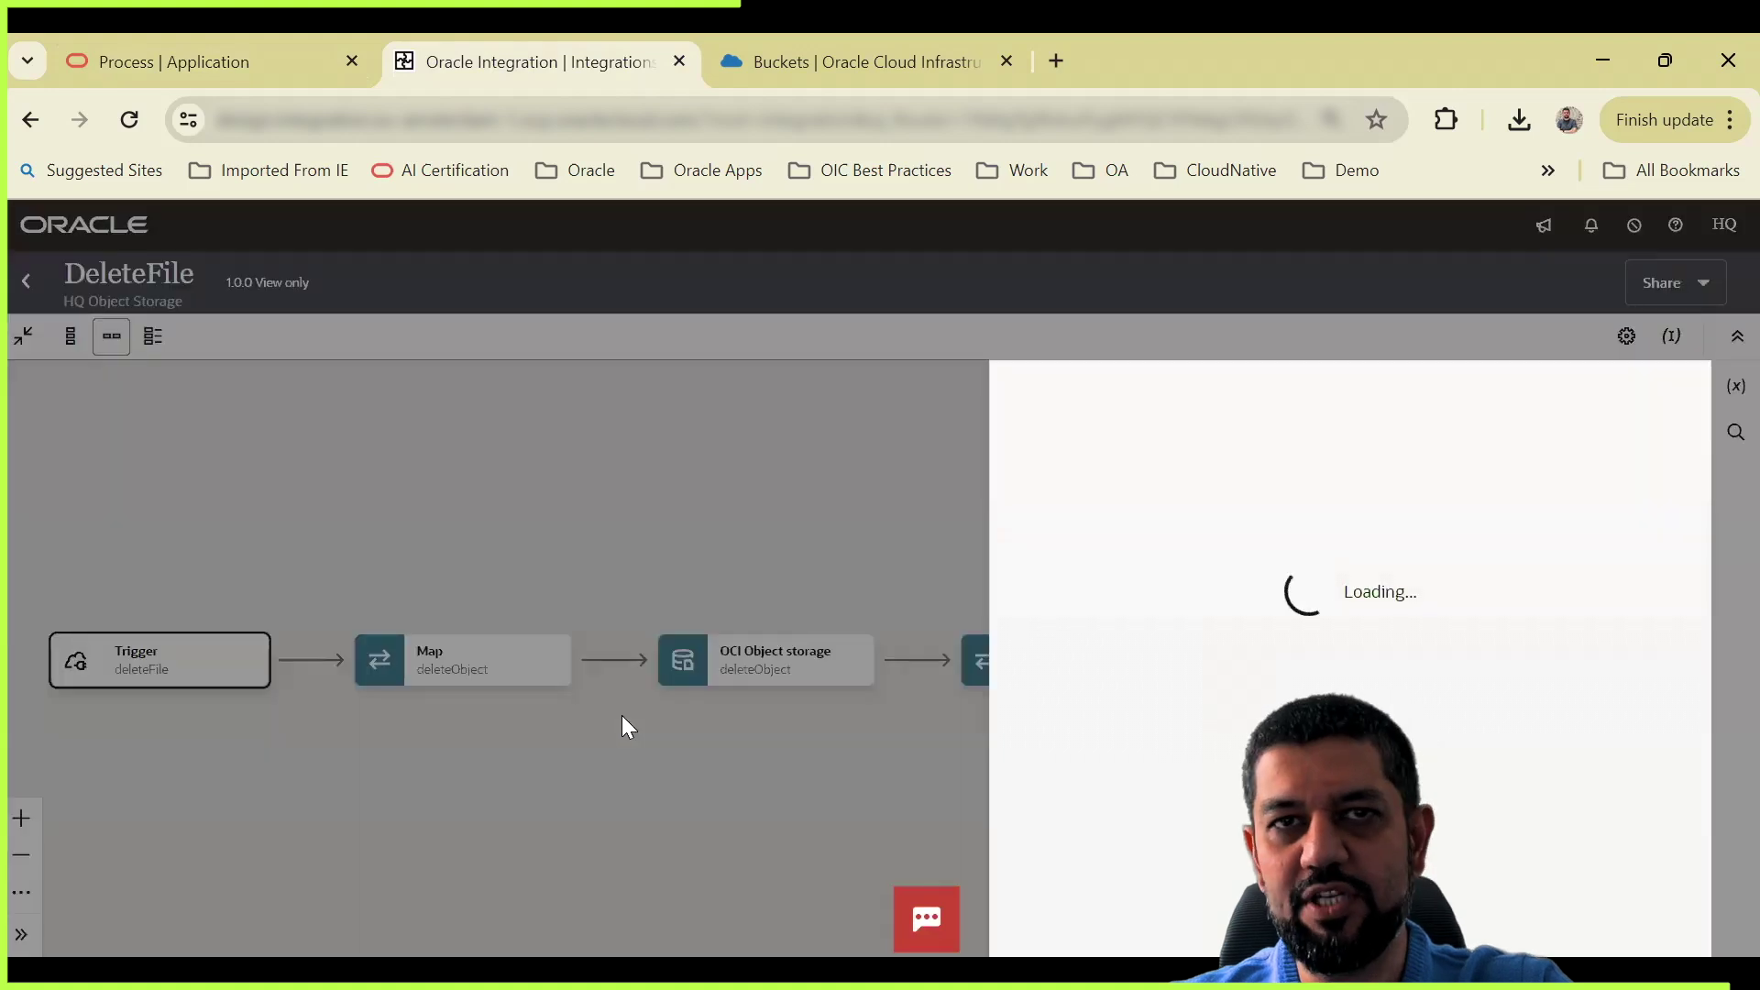
Step: Review the deleteFile trigger's resource configuration, query parameters and inline JSON response sample, then close the configuration
click(1669, 924)
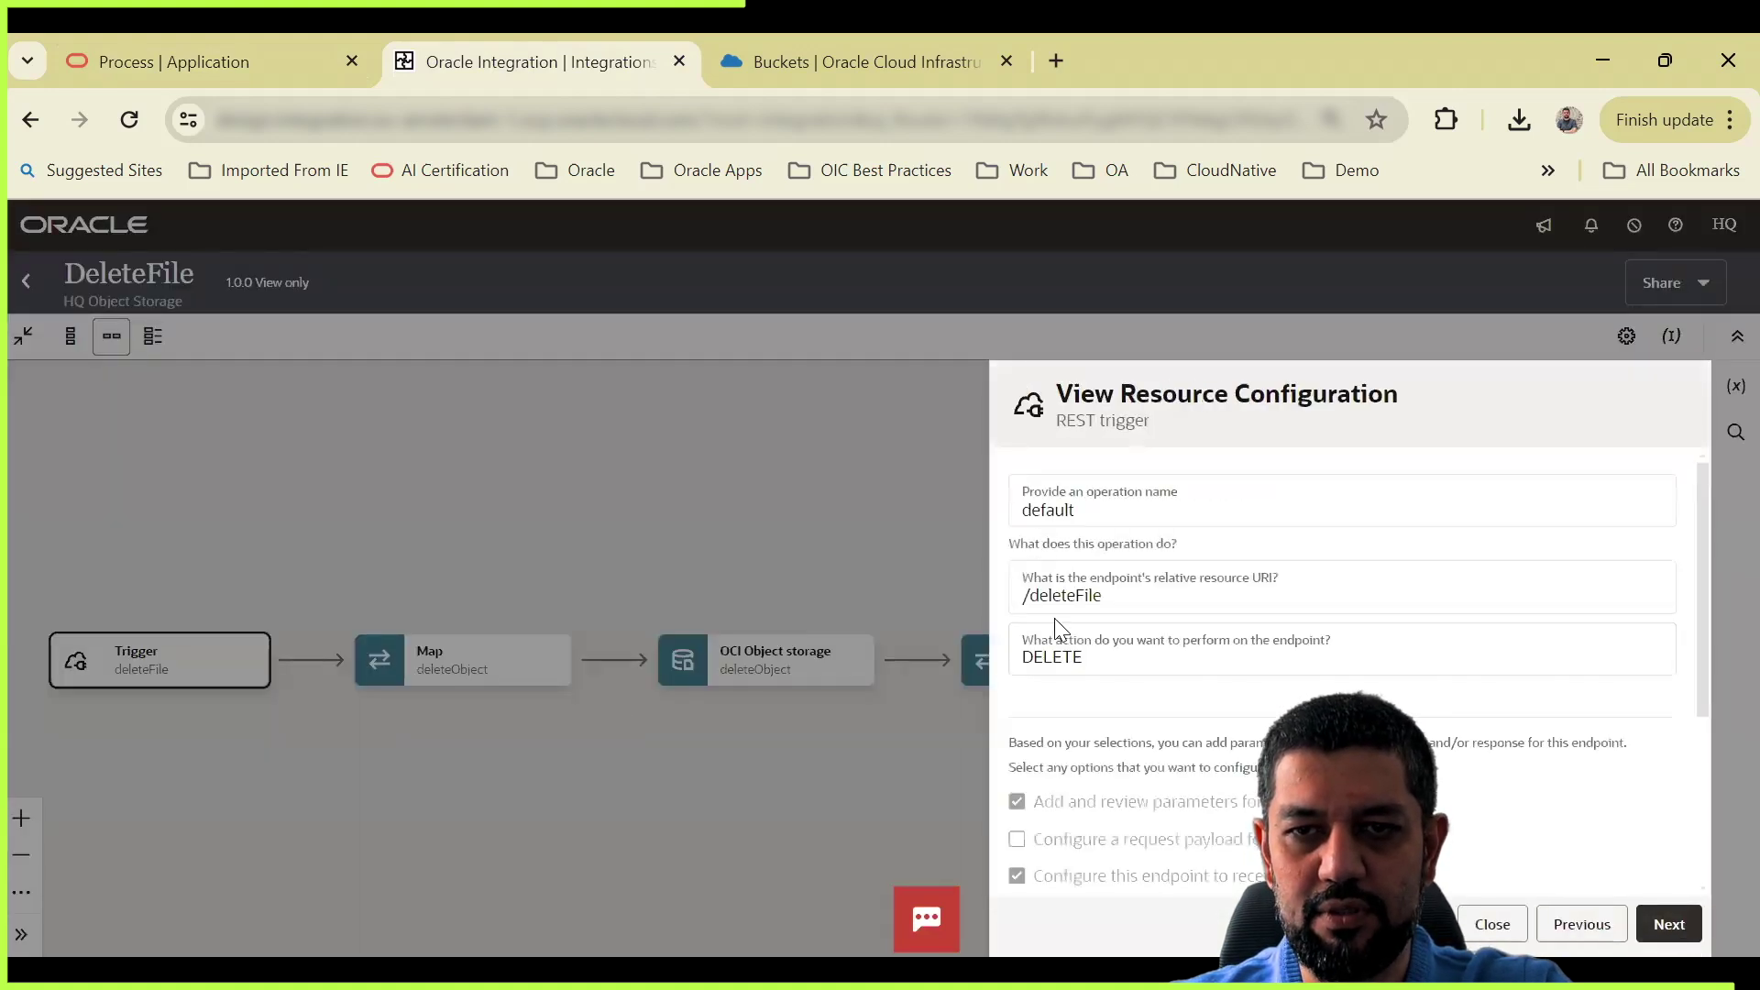
scroll(1164, 761, down, 3)
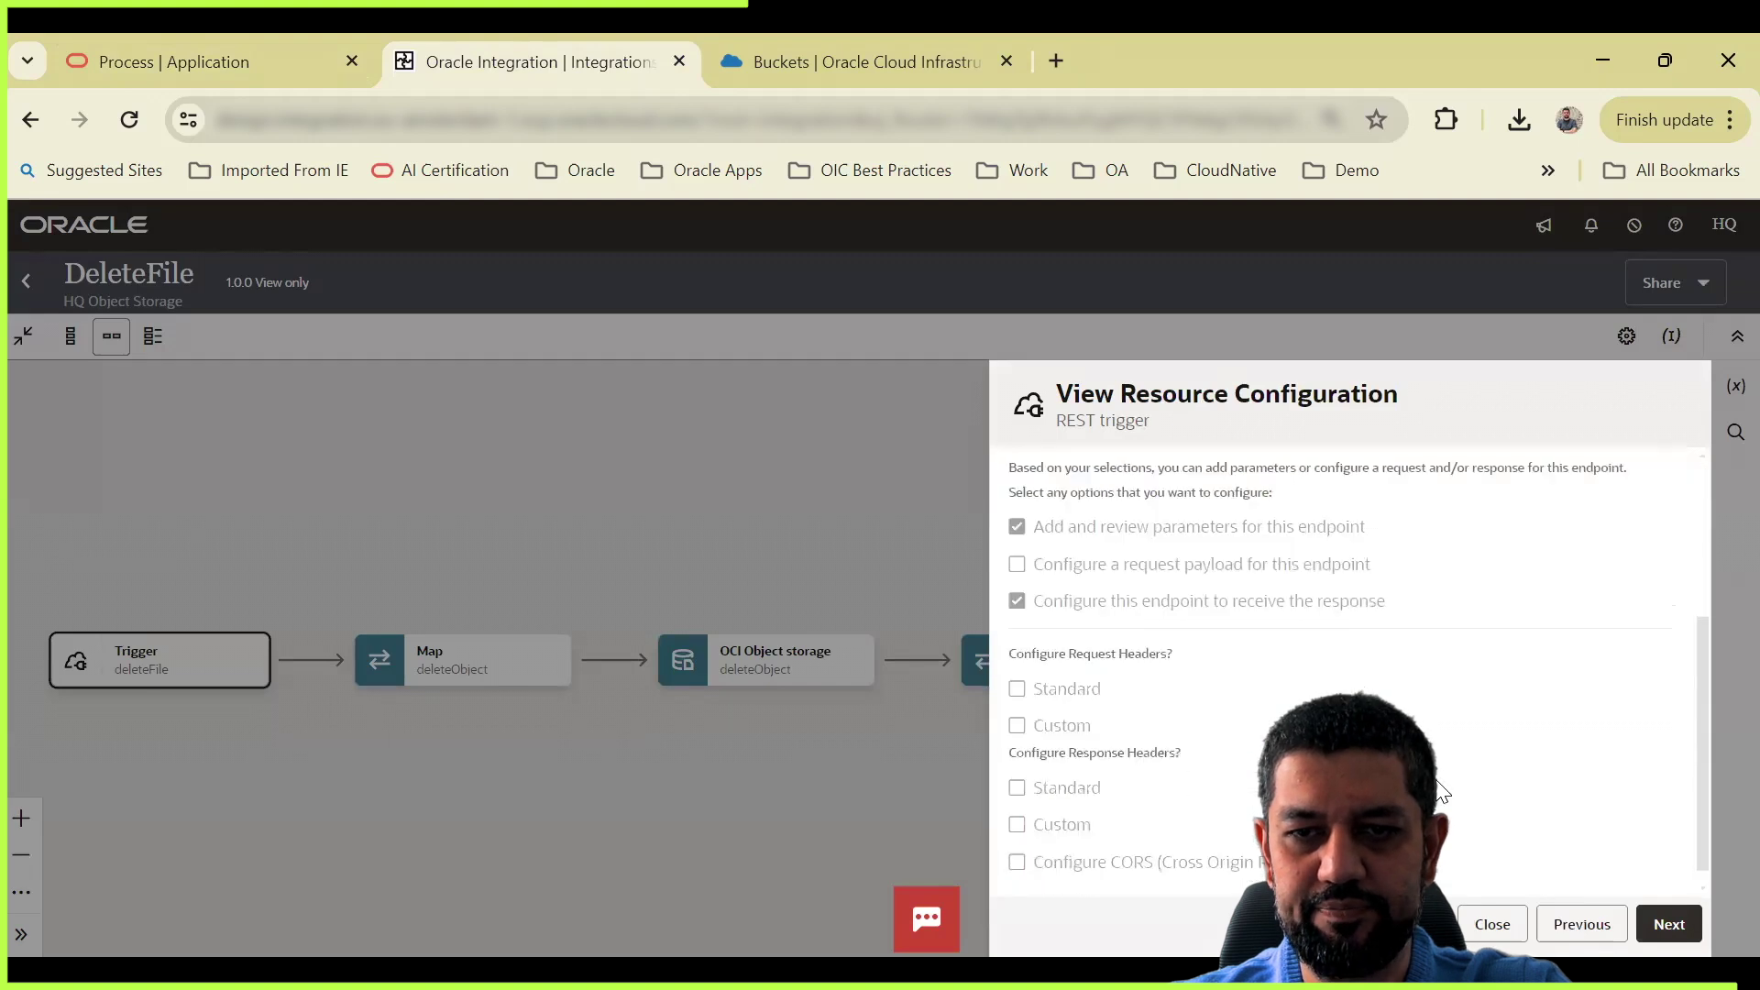
click(1661, 922)
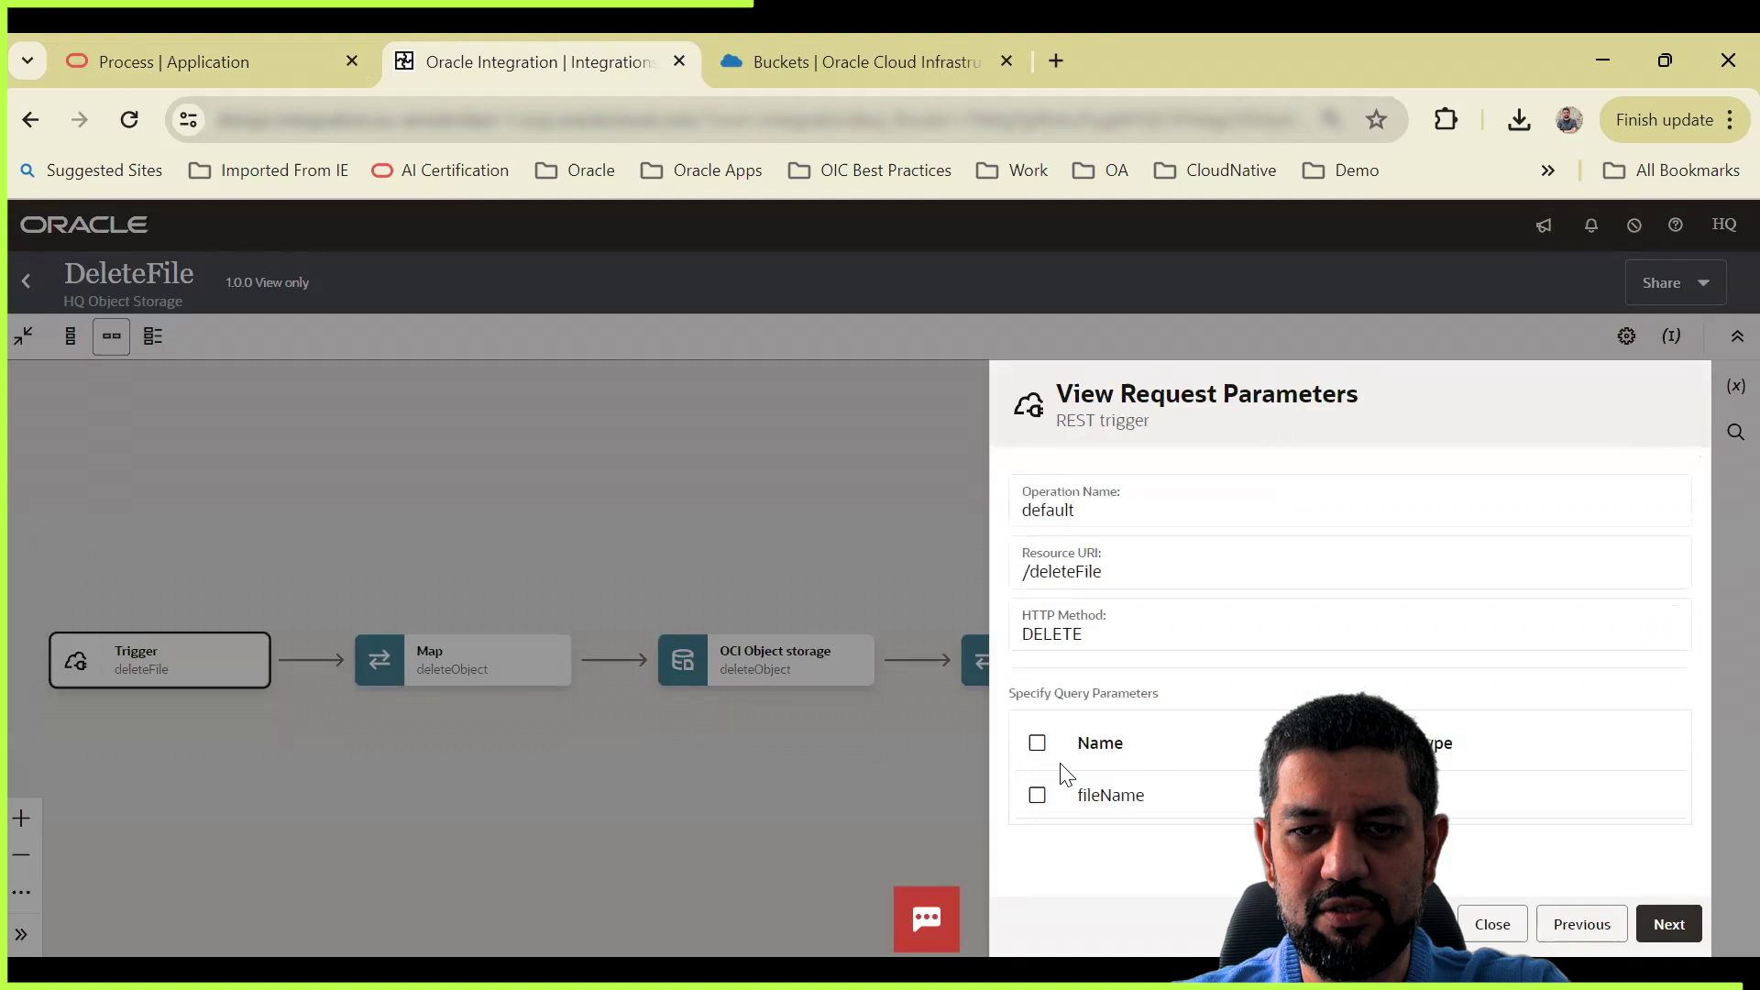
click(1128, 799)
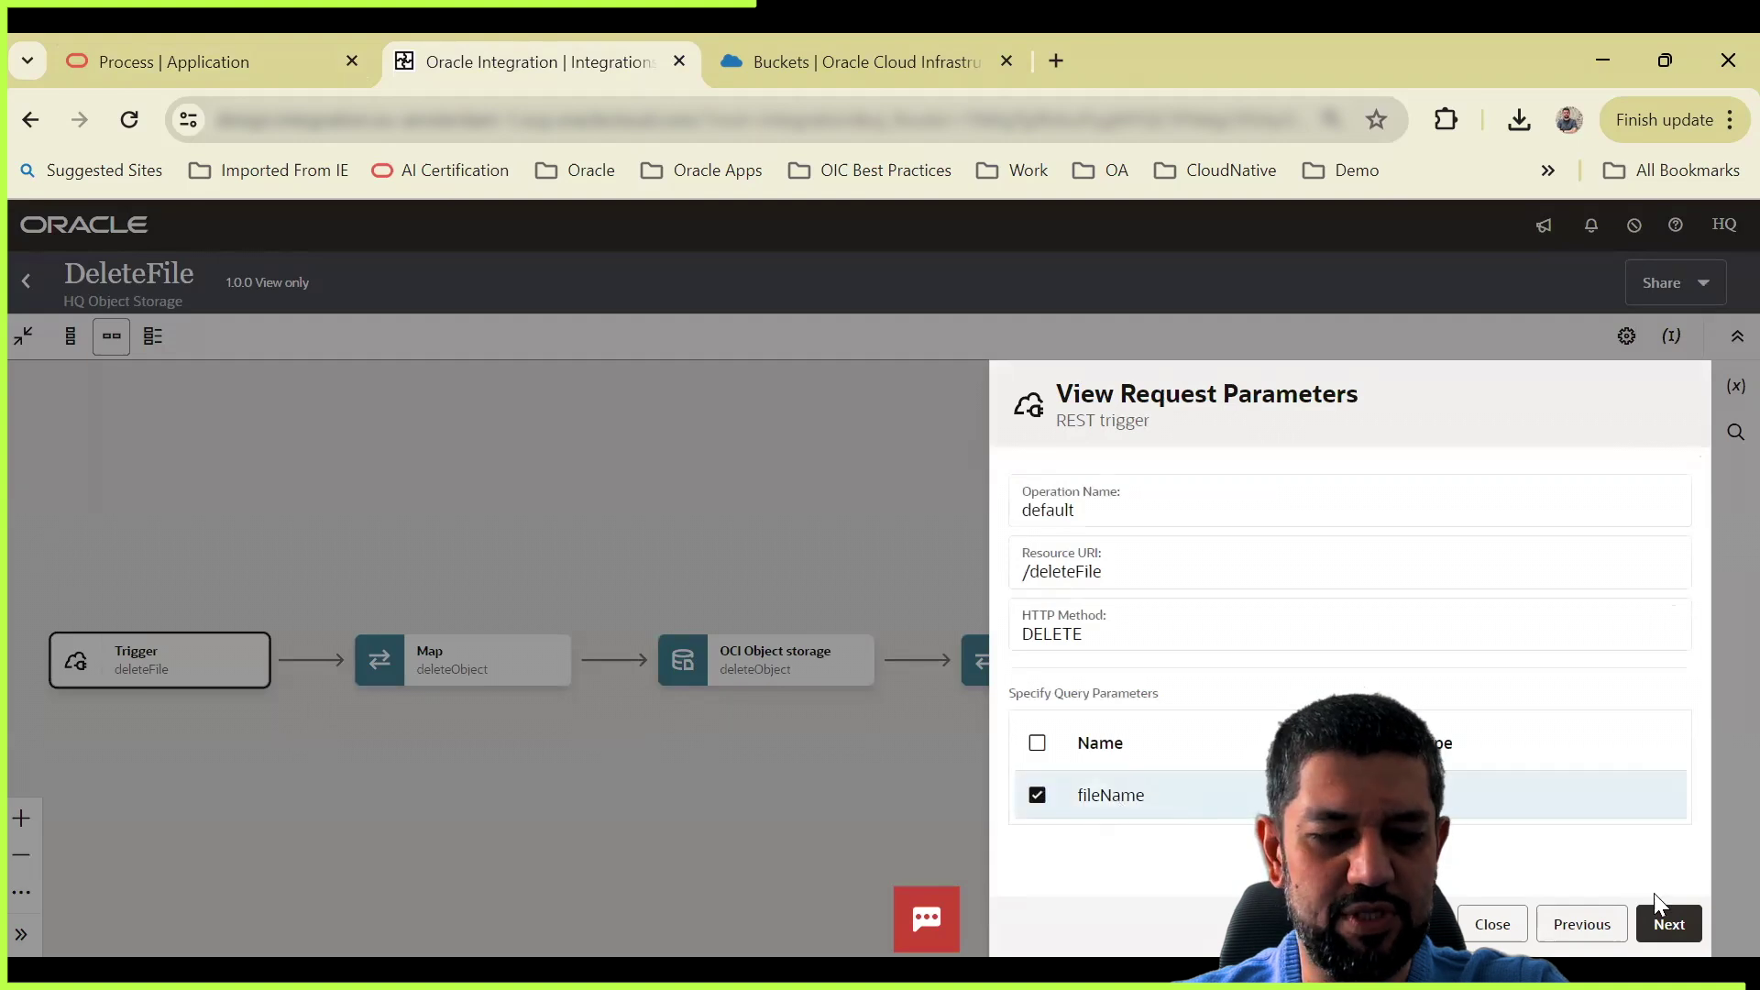
click(1676, 923)
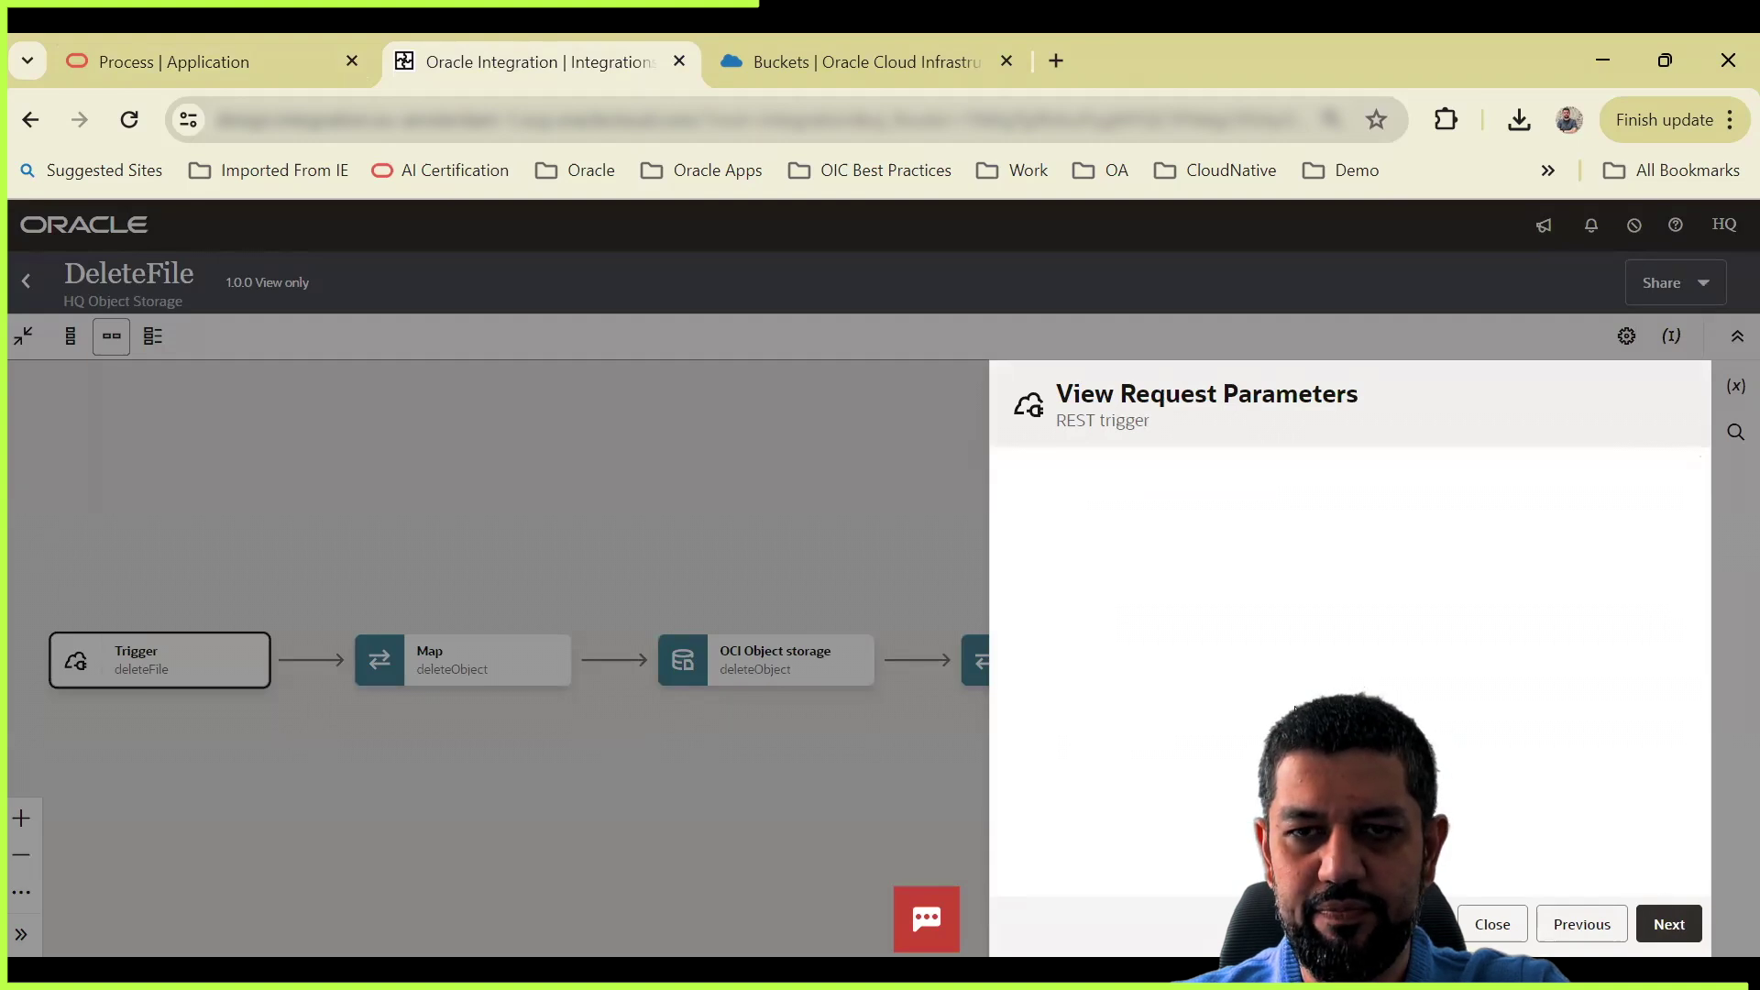
scroll(1197, 755, down, 5)
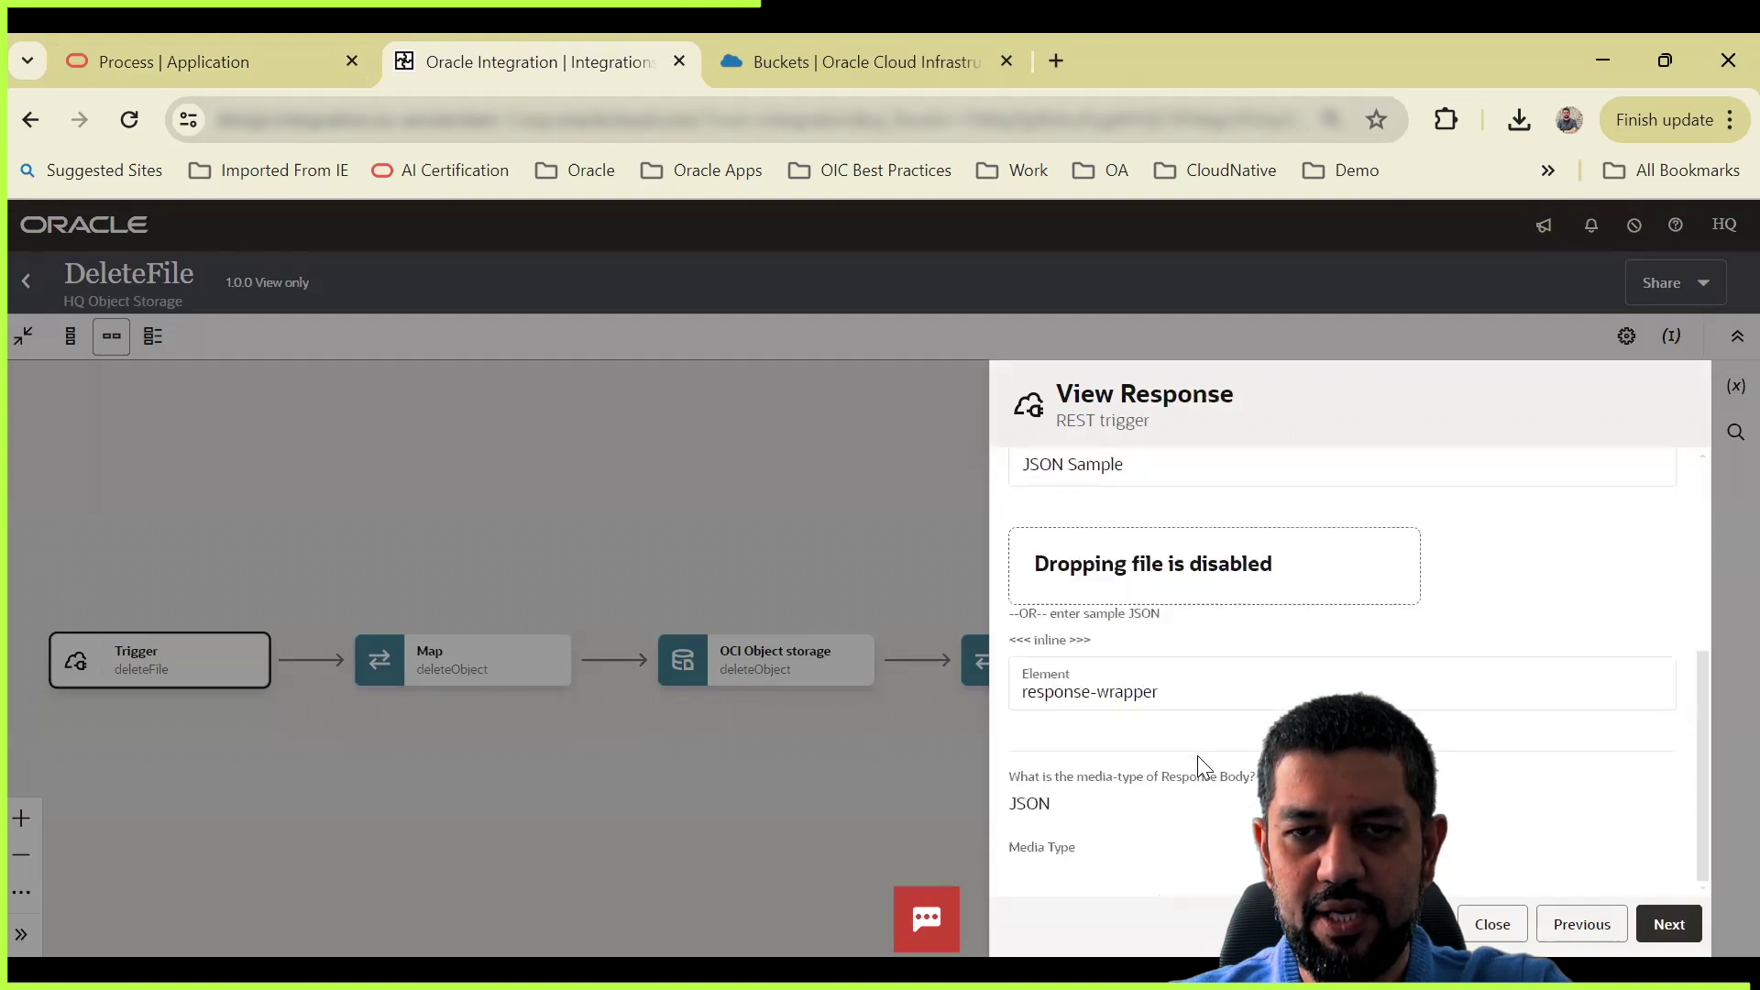
click(1054, 640)
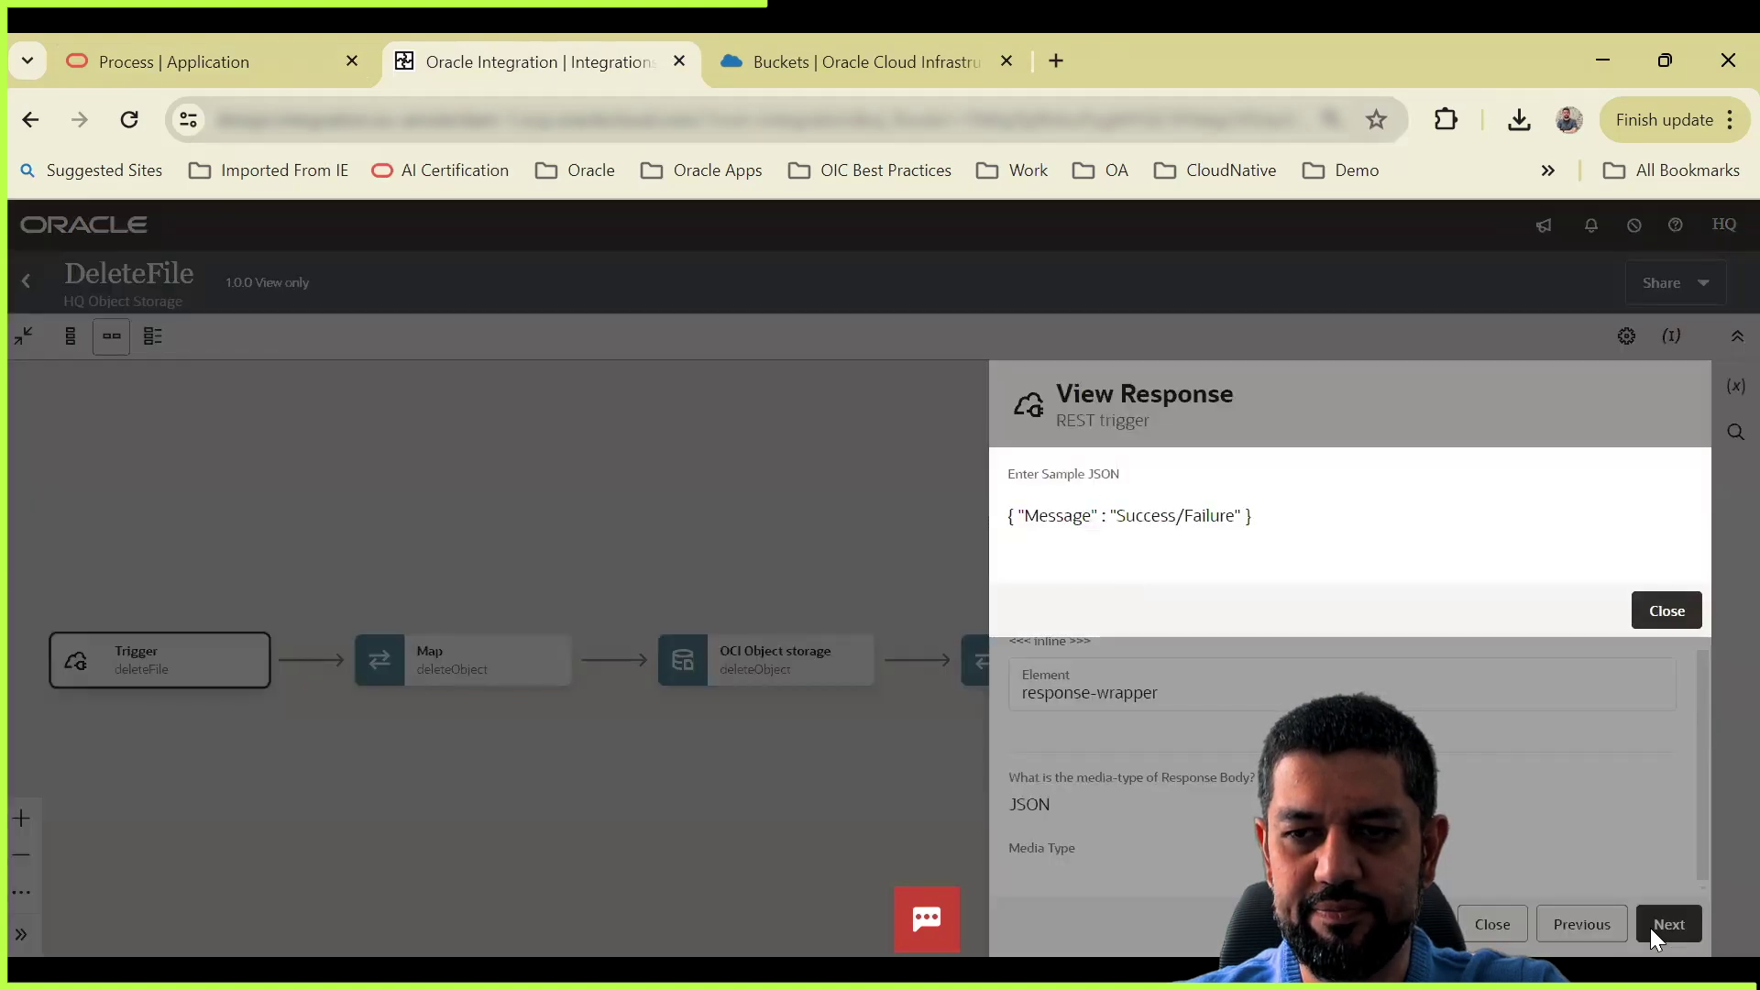
click(1656, 629)
click(1493, 925)
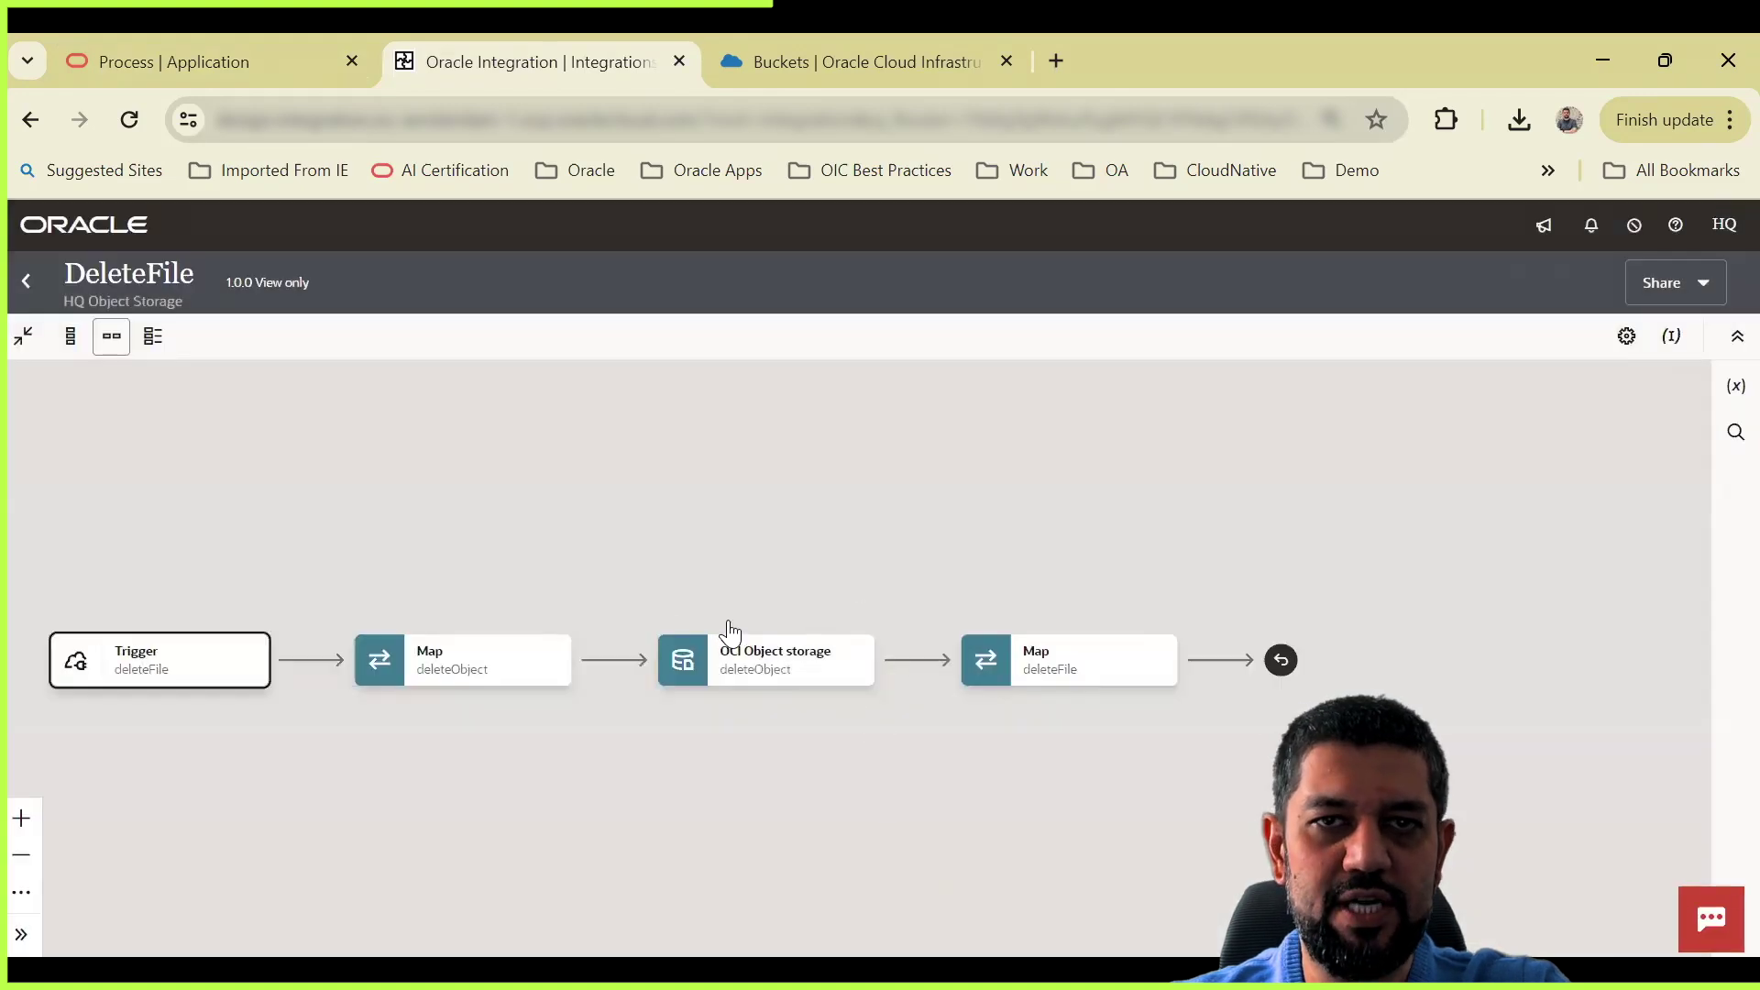
Step: View the deleteObject map, examine which source query parameter feeds Object Name, and return to the integration flow
click(554, 676)
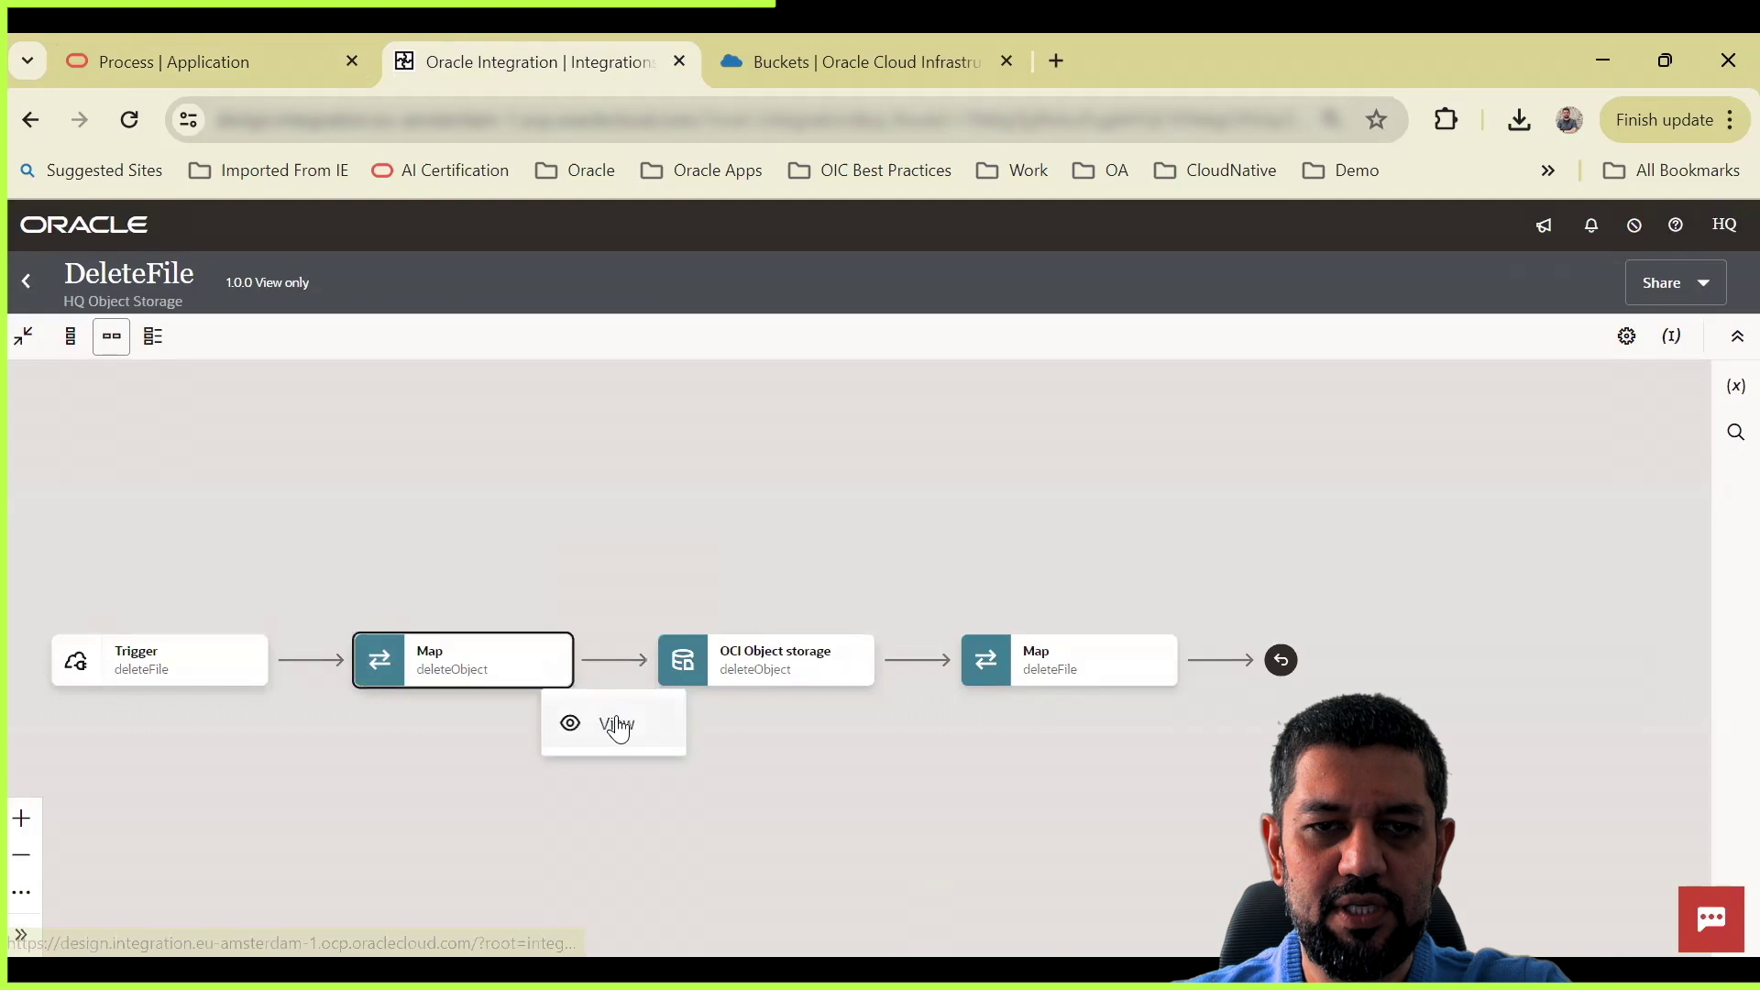
click(617, 724)
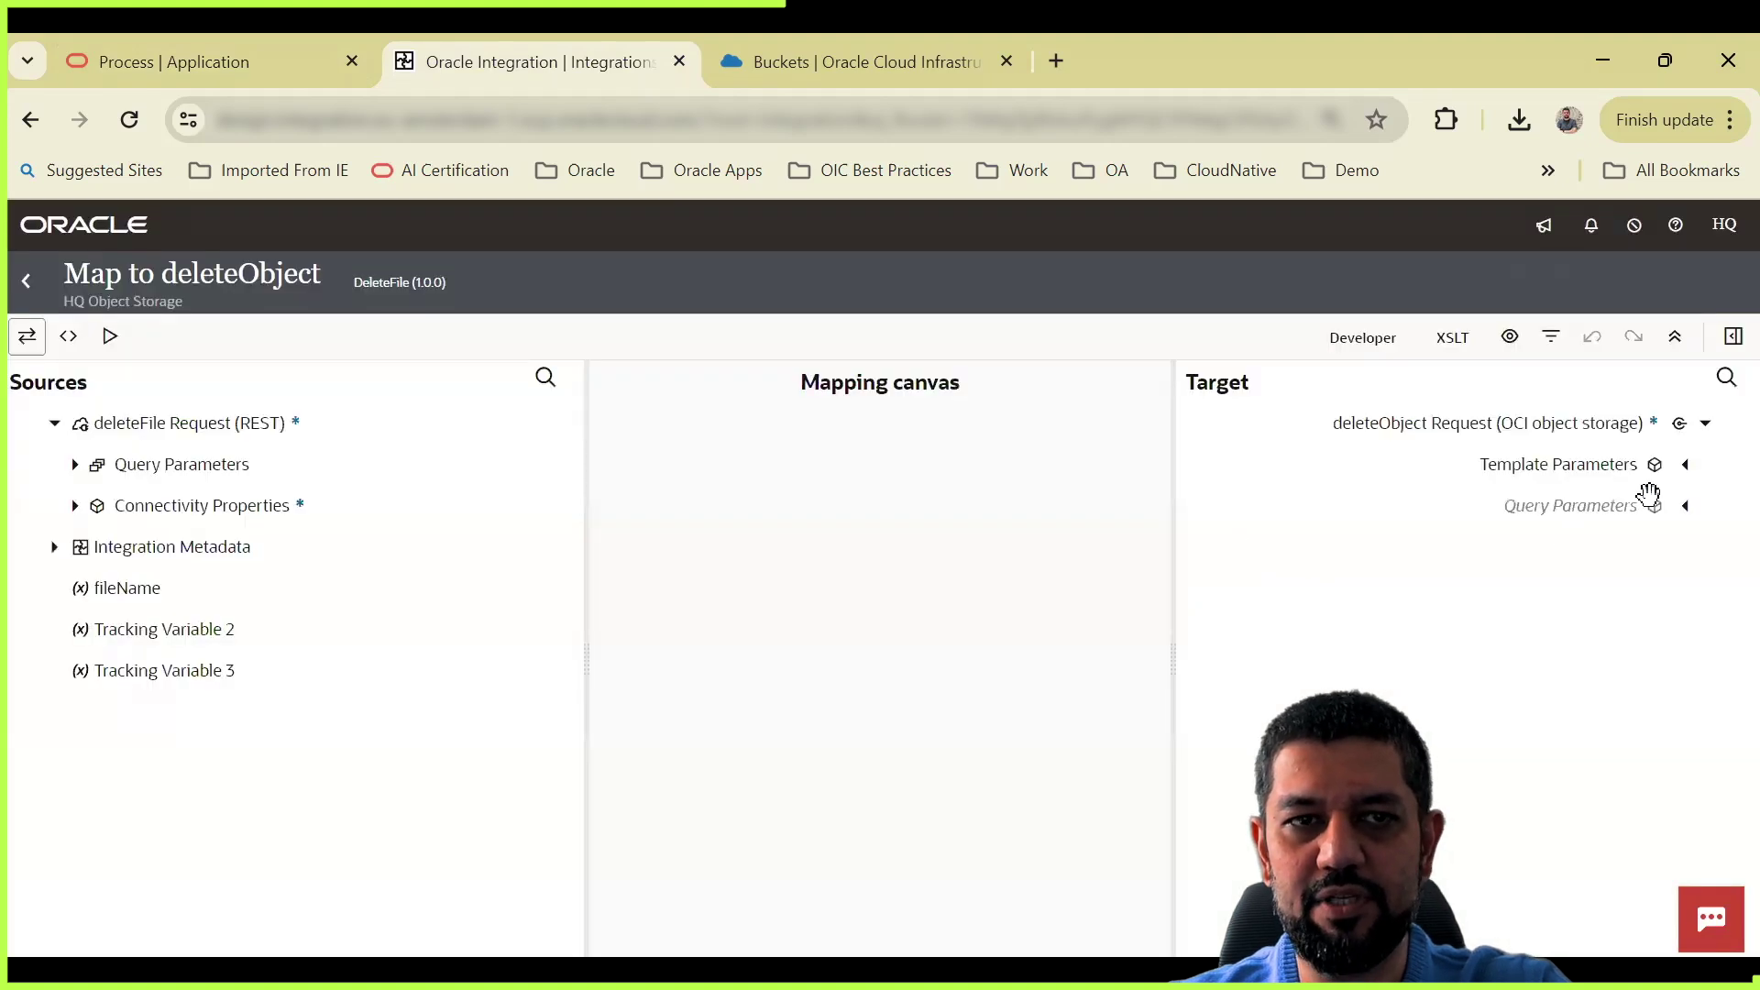
click(1685, 469)
click(1556, 504)
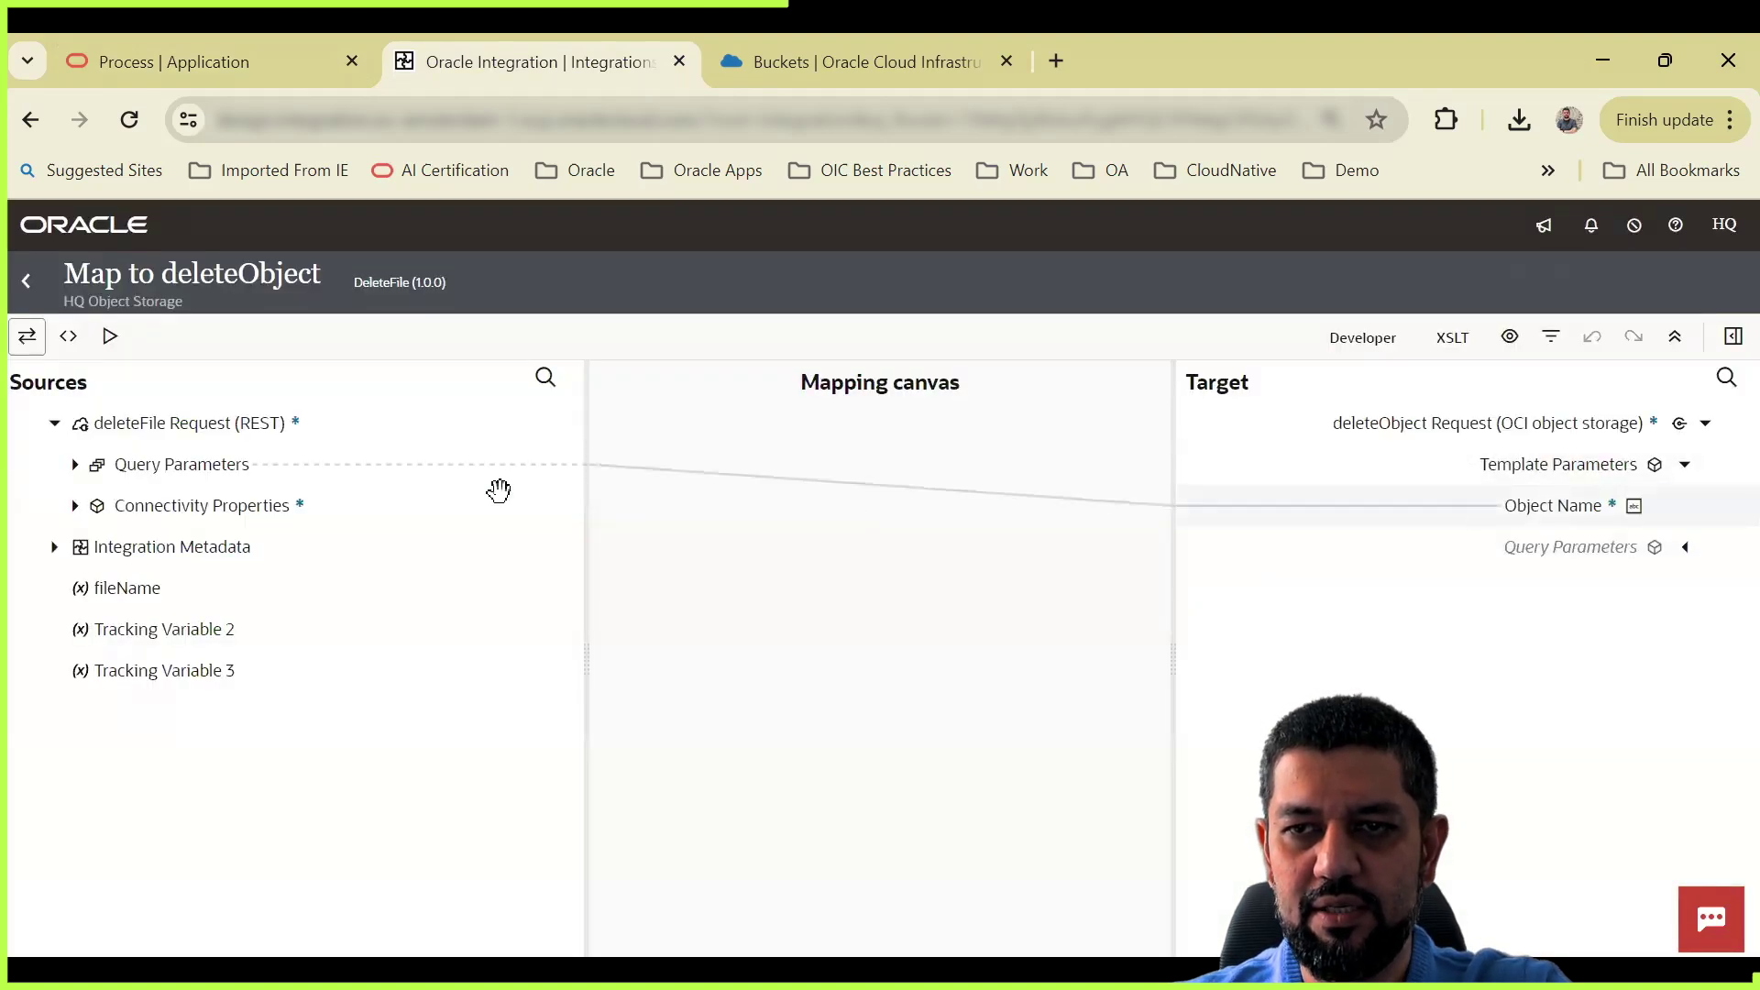
click(75, 464)
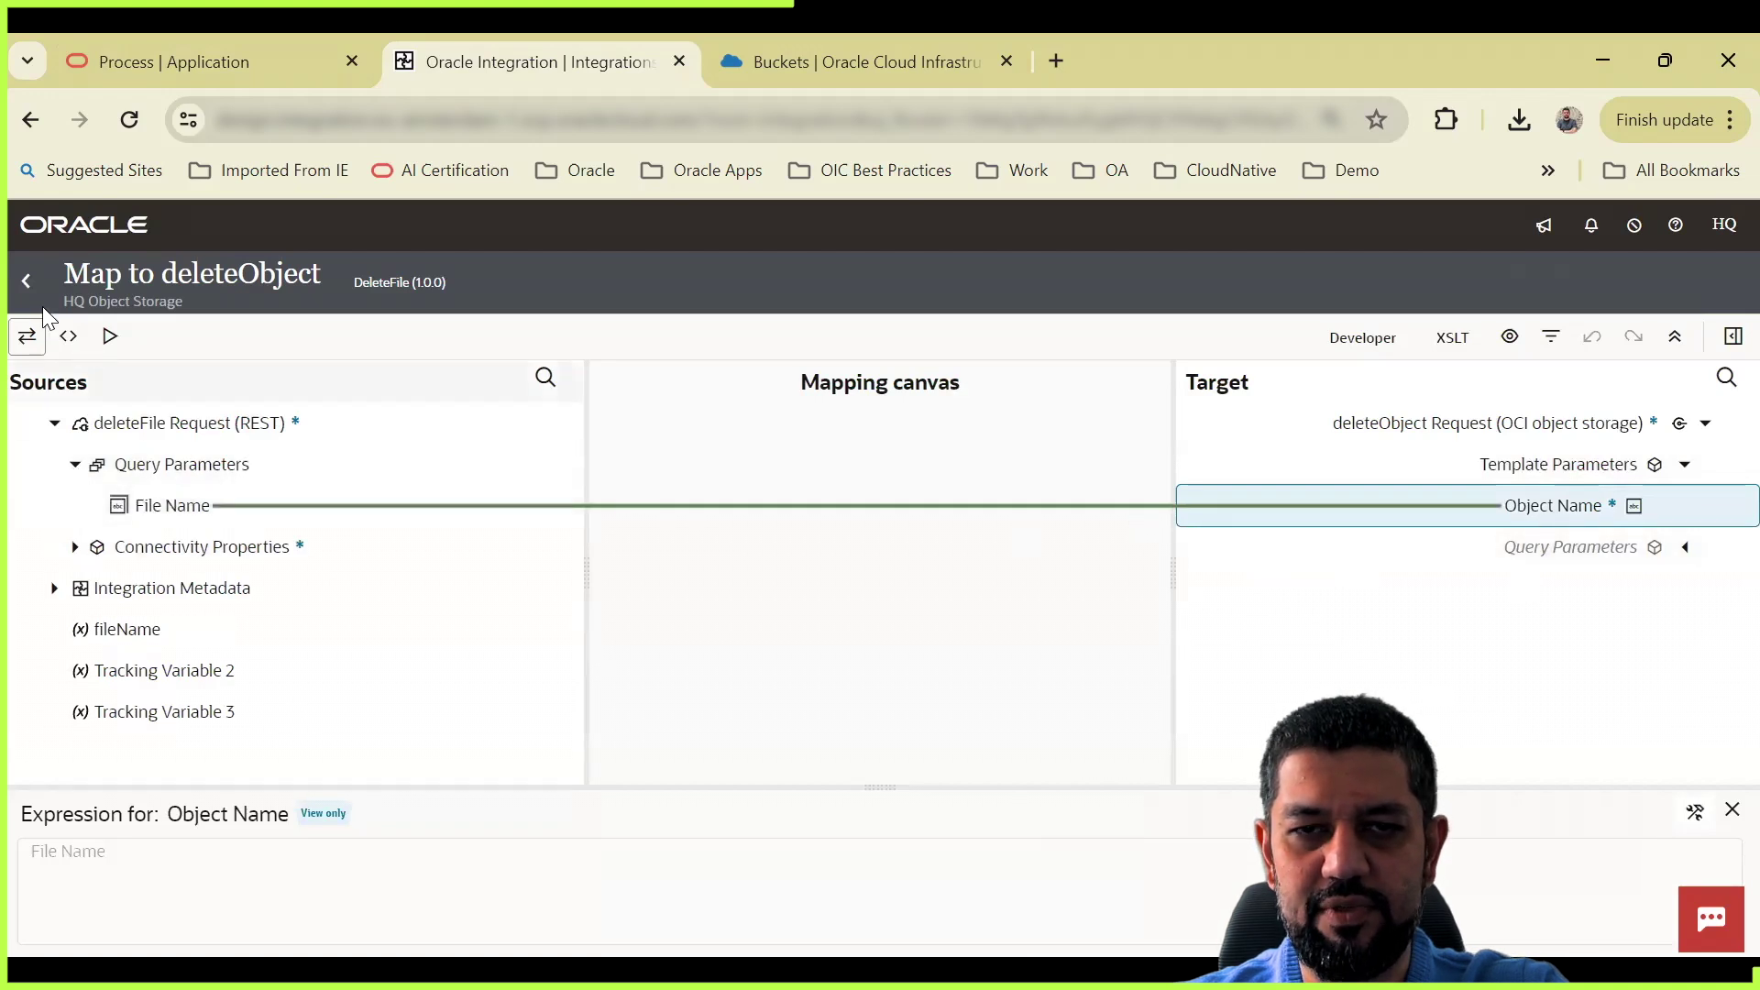
click(26, 282)
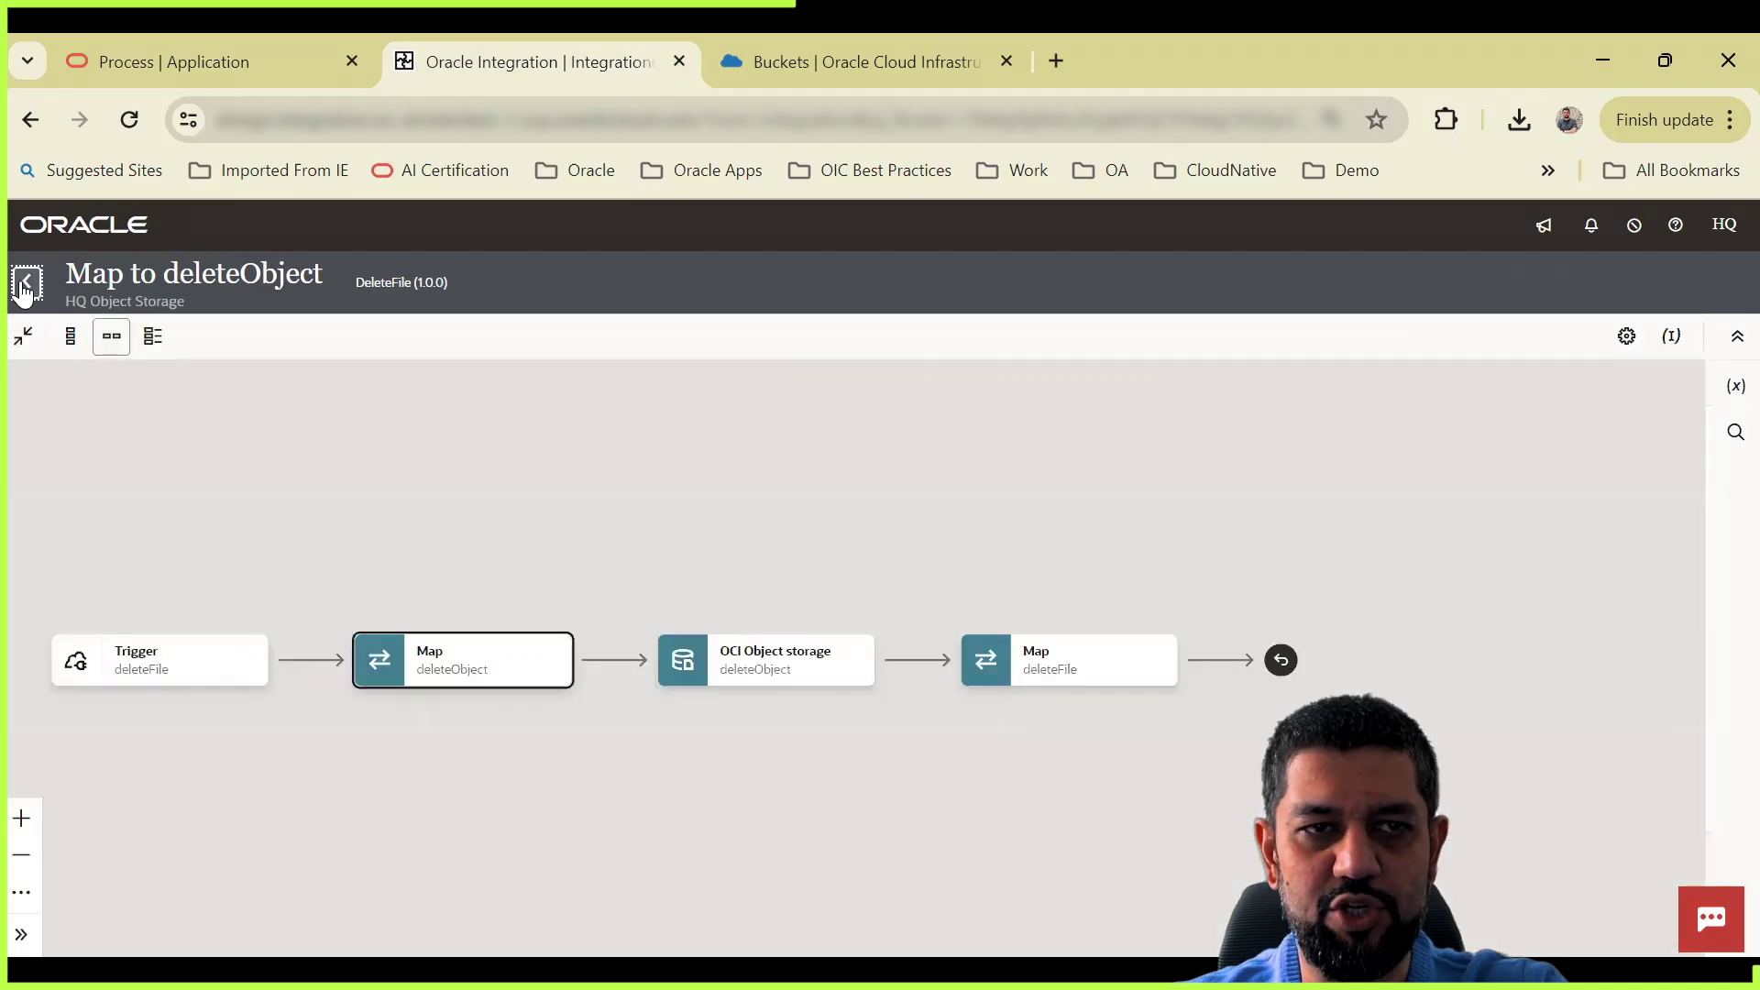
Step: View the deleteFile response map, examine the developer expression behind Message, and return to the HQ Object Storage project
click(1173, 676)
click(1209, 721)
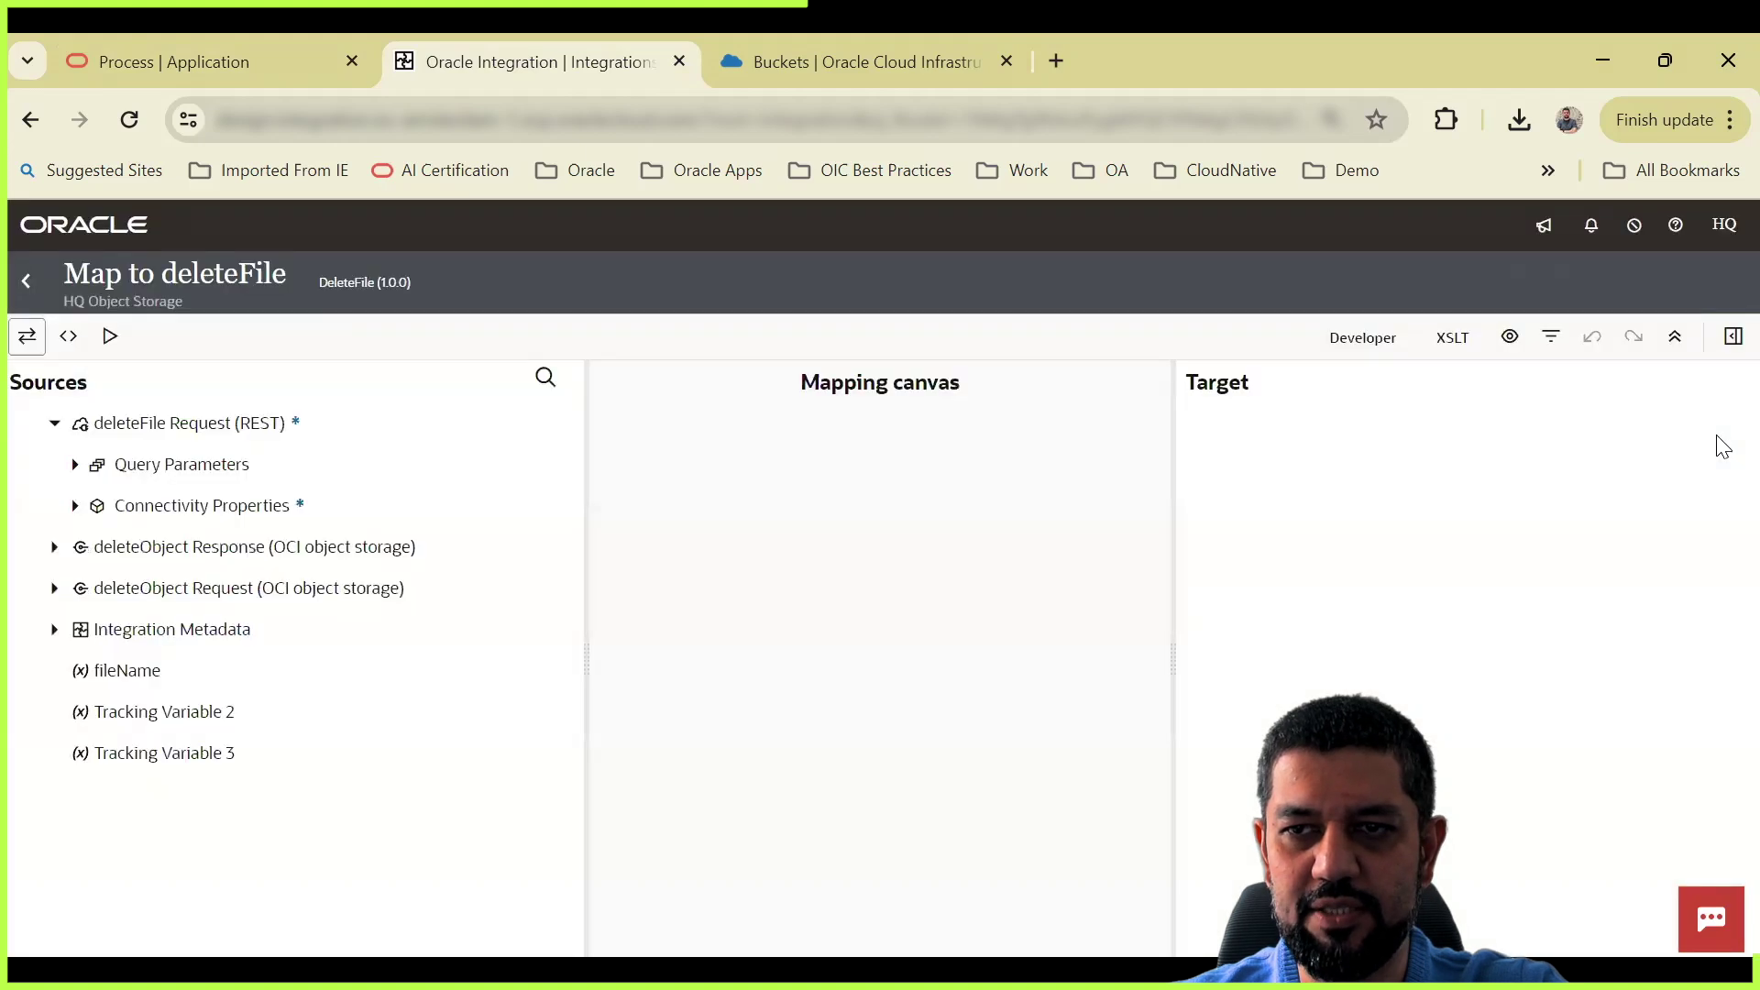
click(1685, 464)
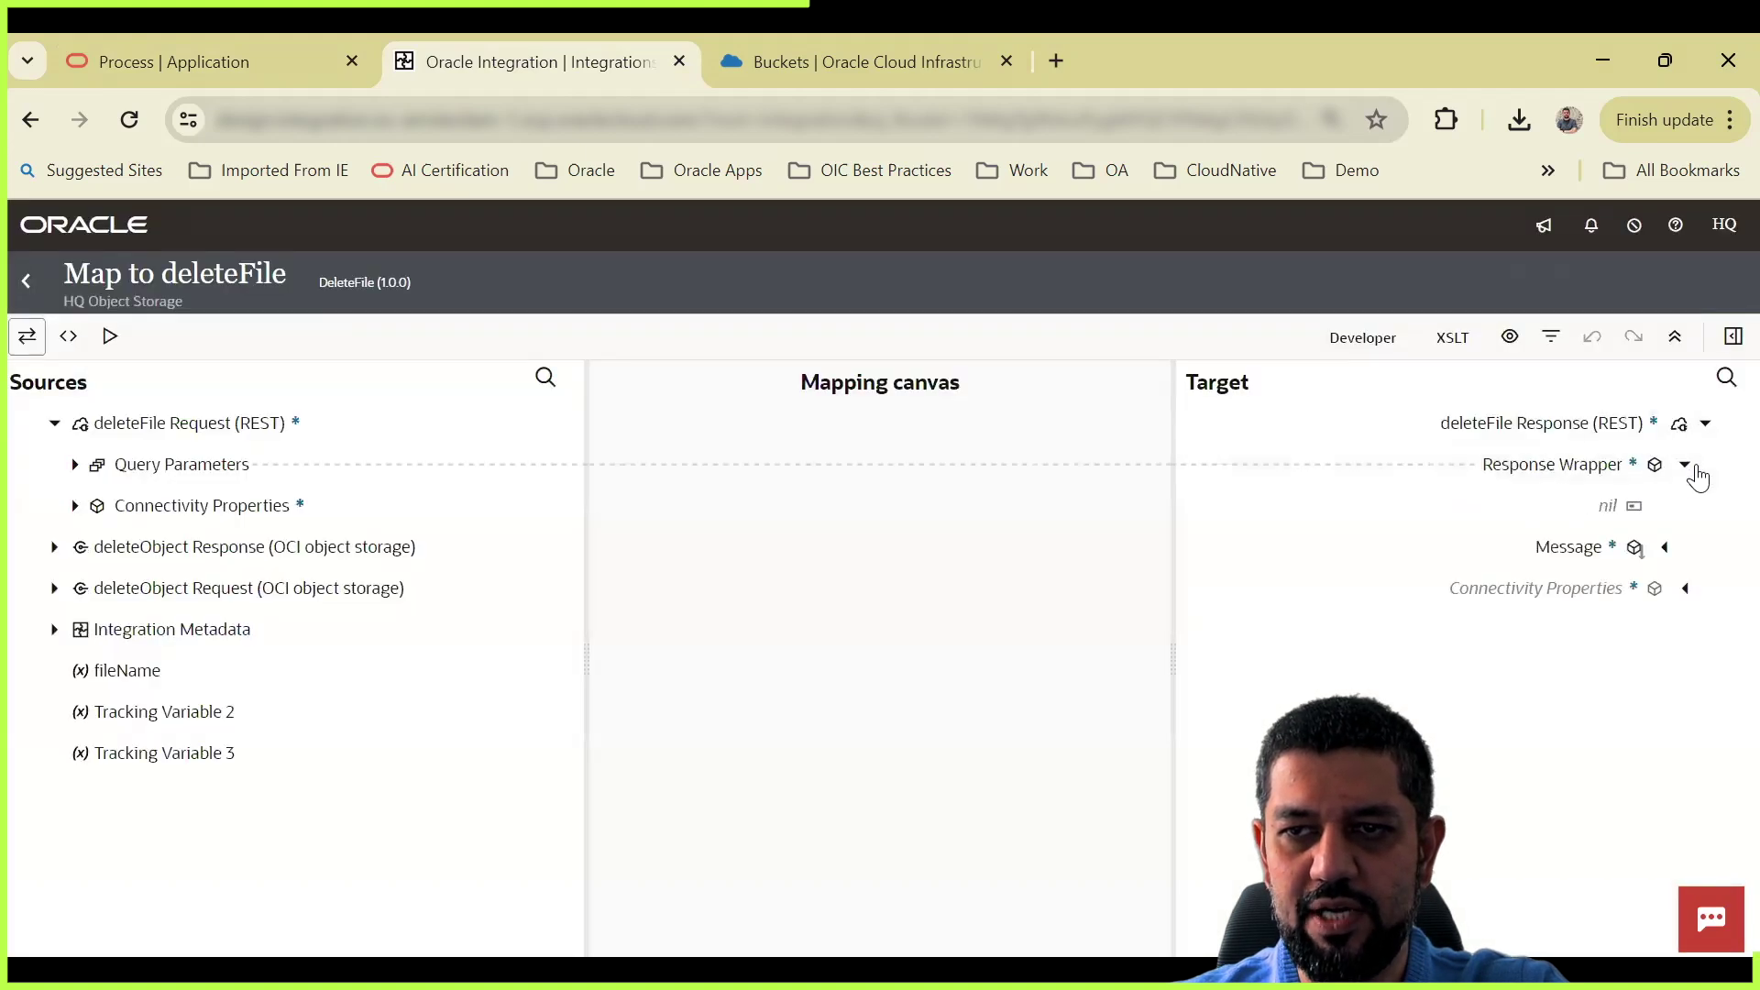
click(1570, 546)
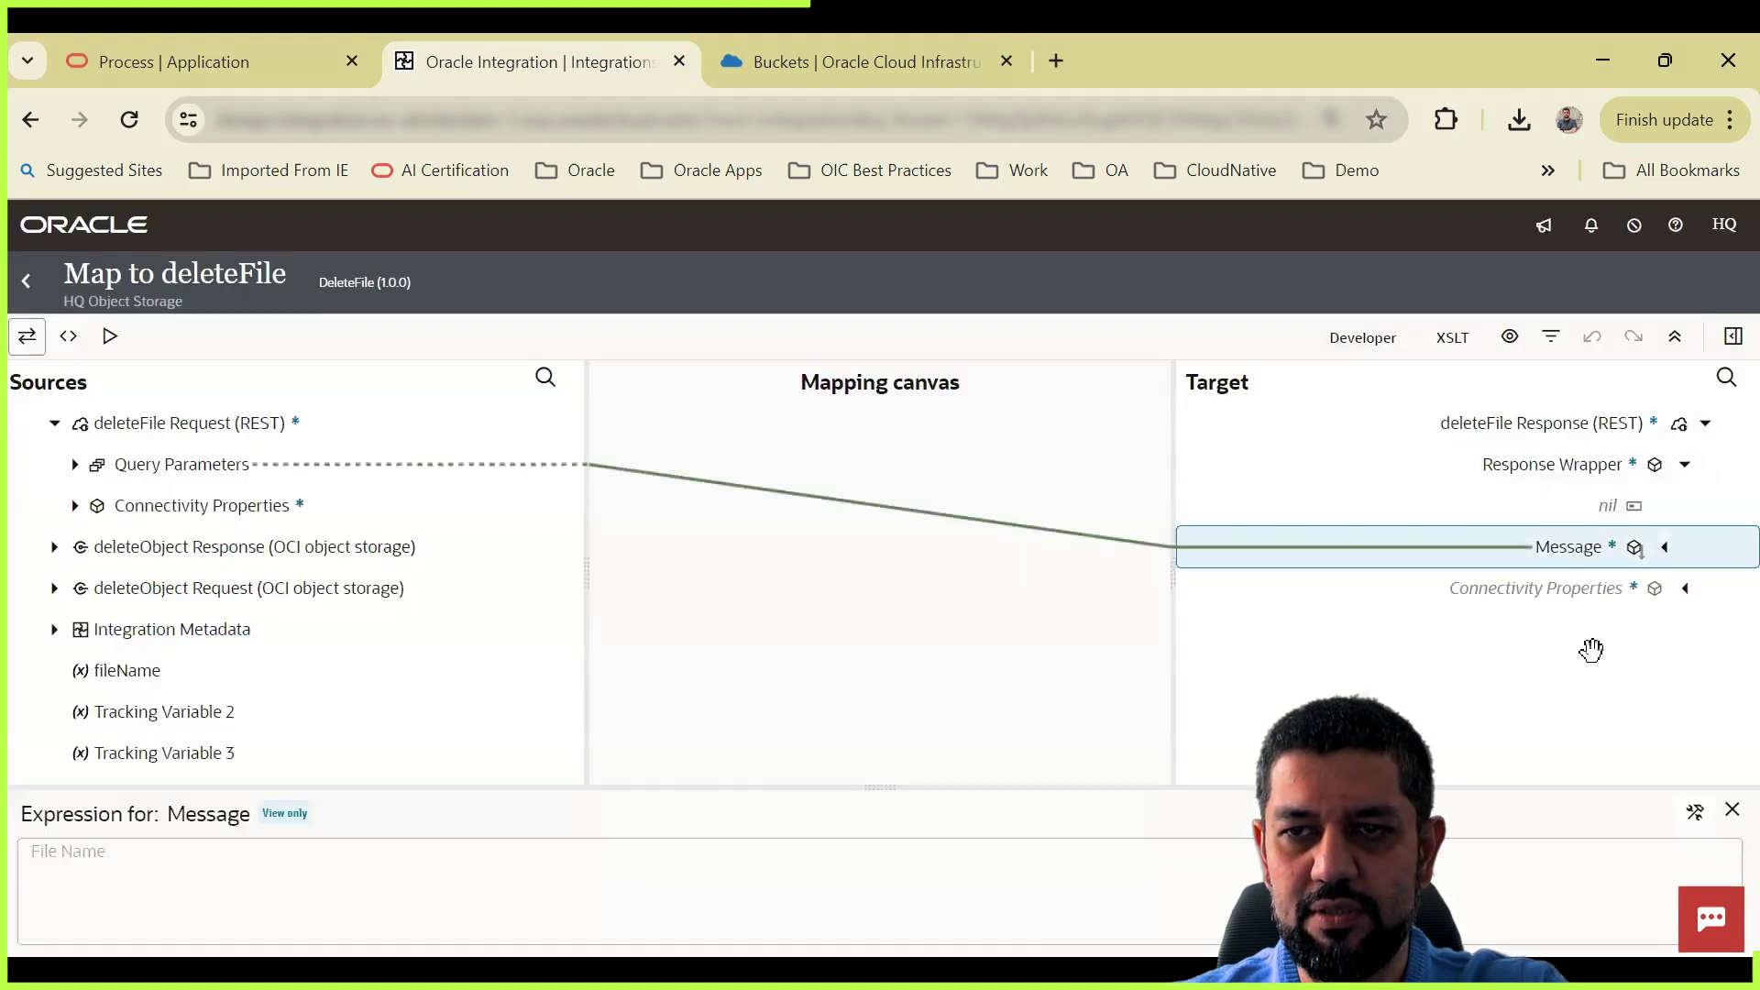
click(1695, 811)
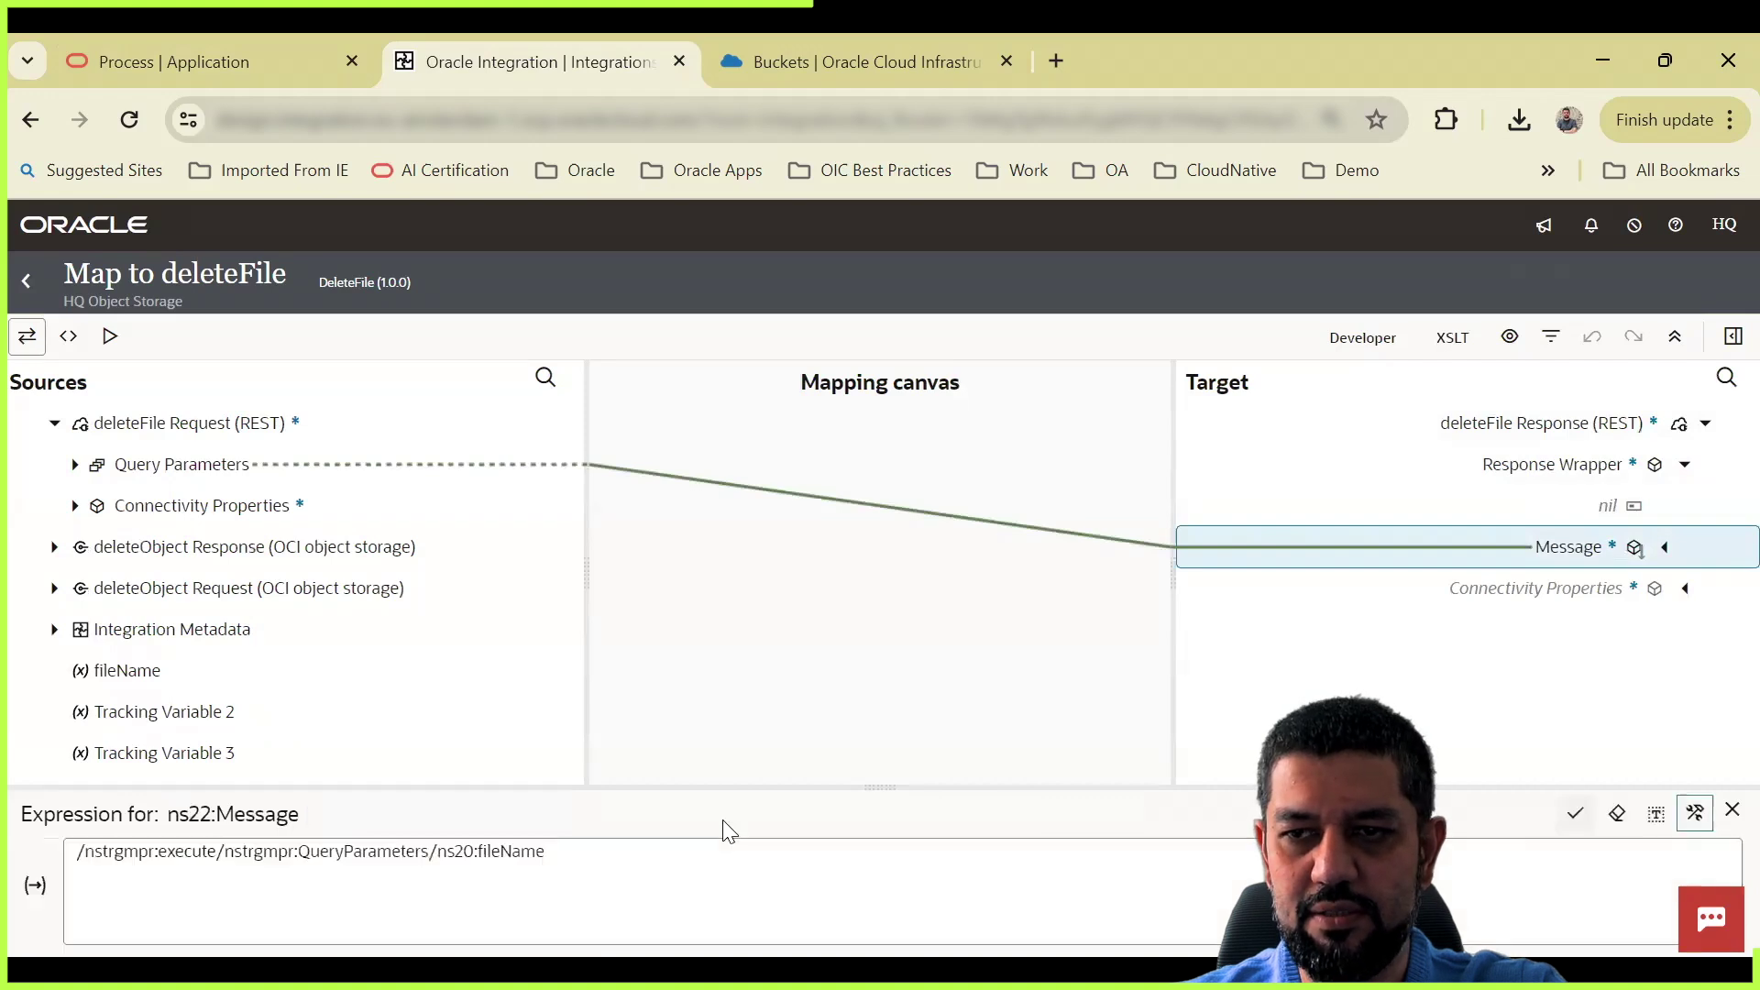
click(16, 279)
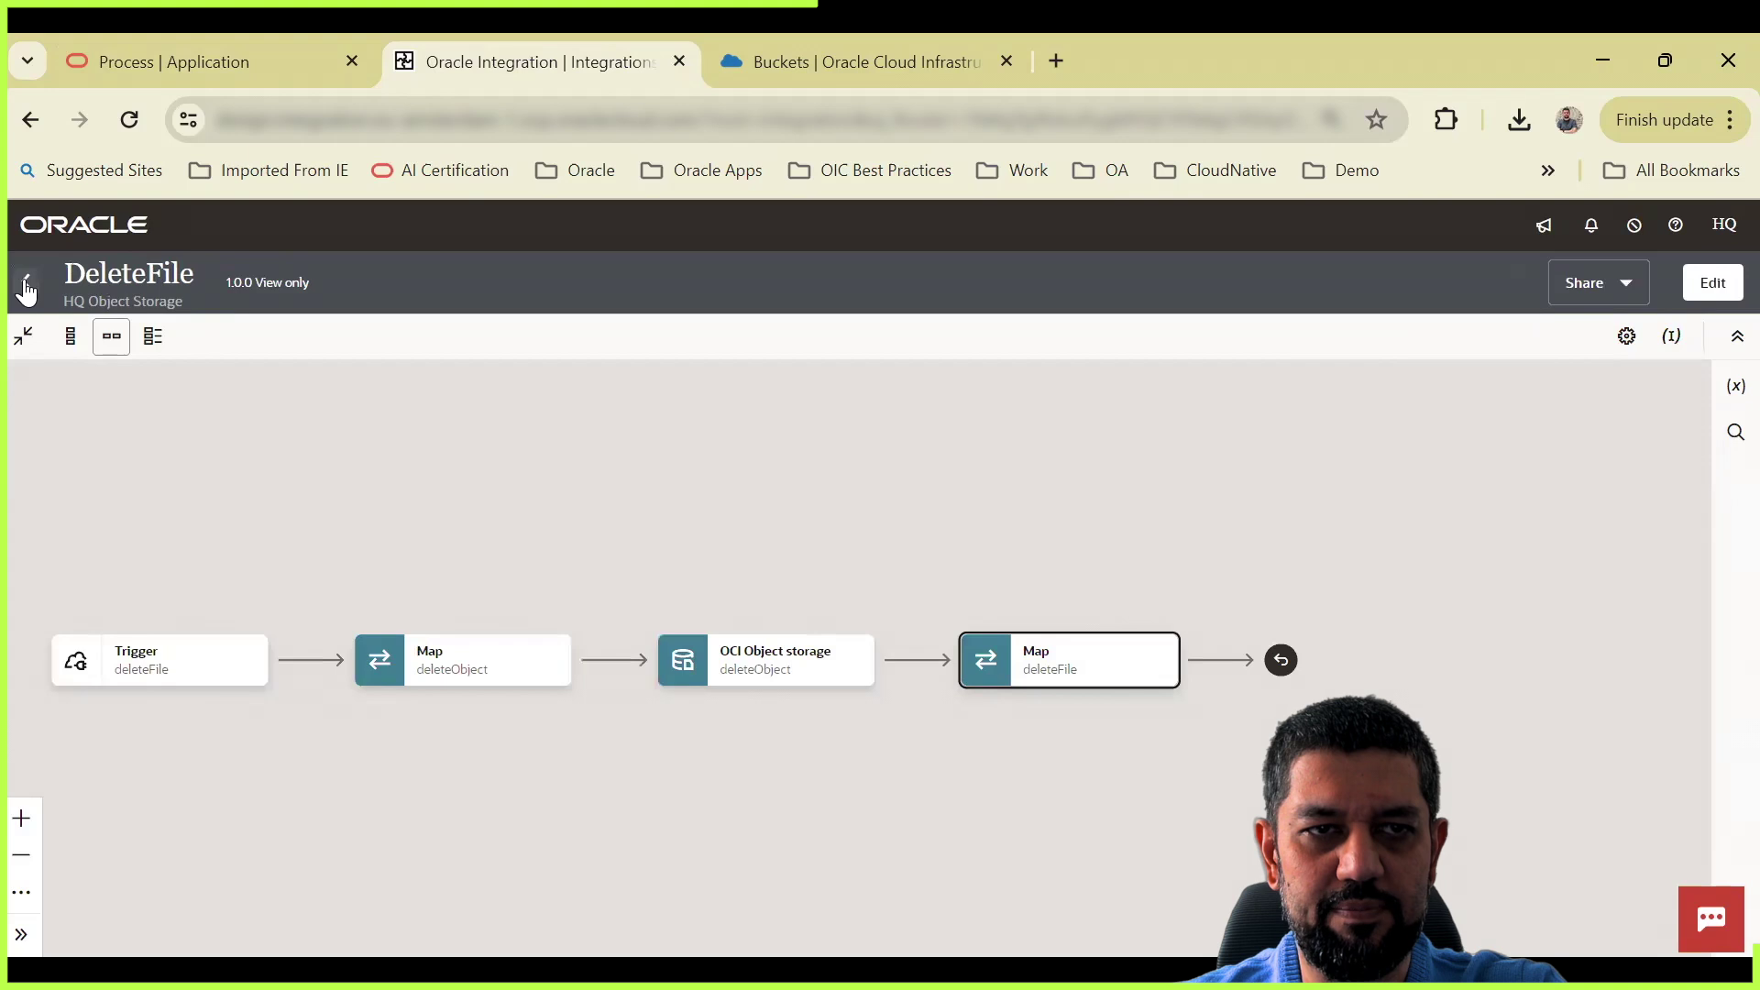
click(27, 287)
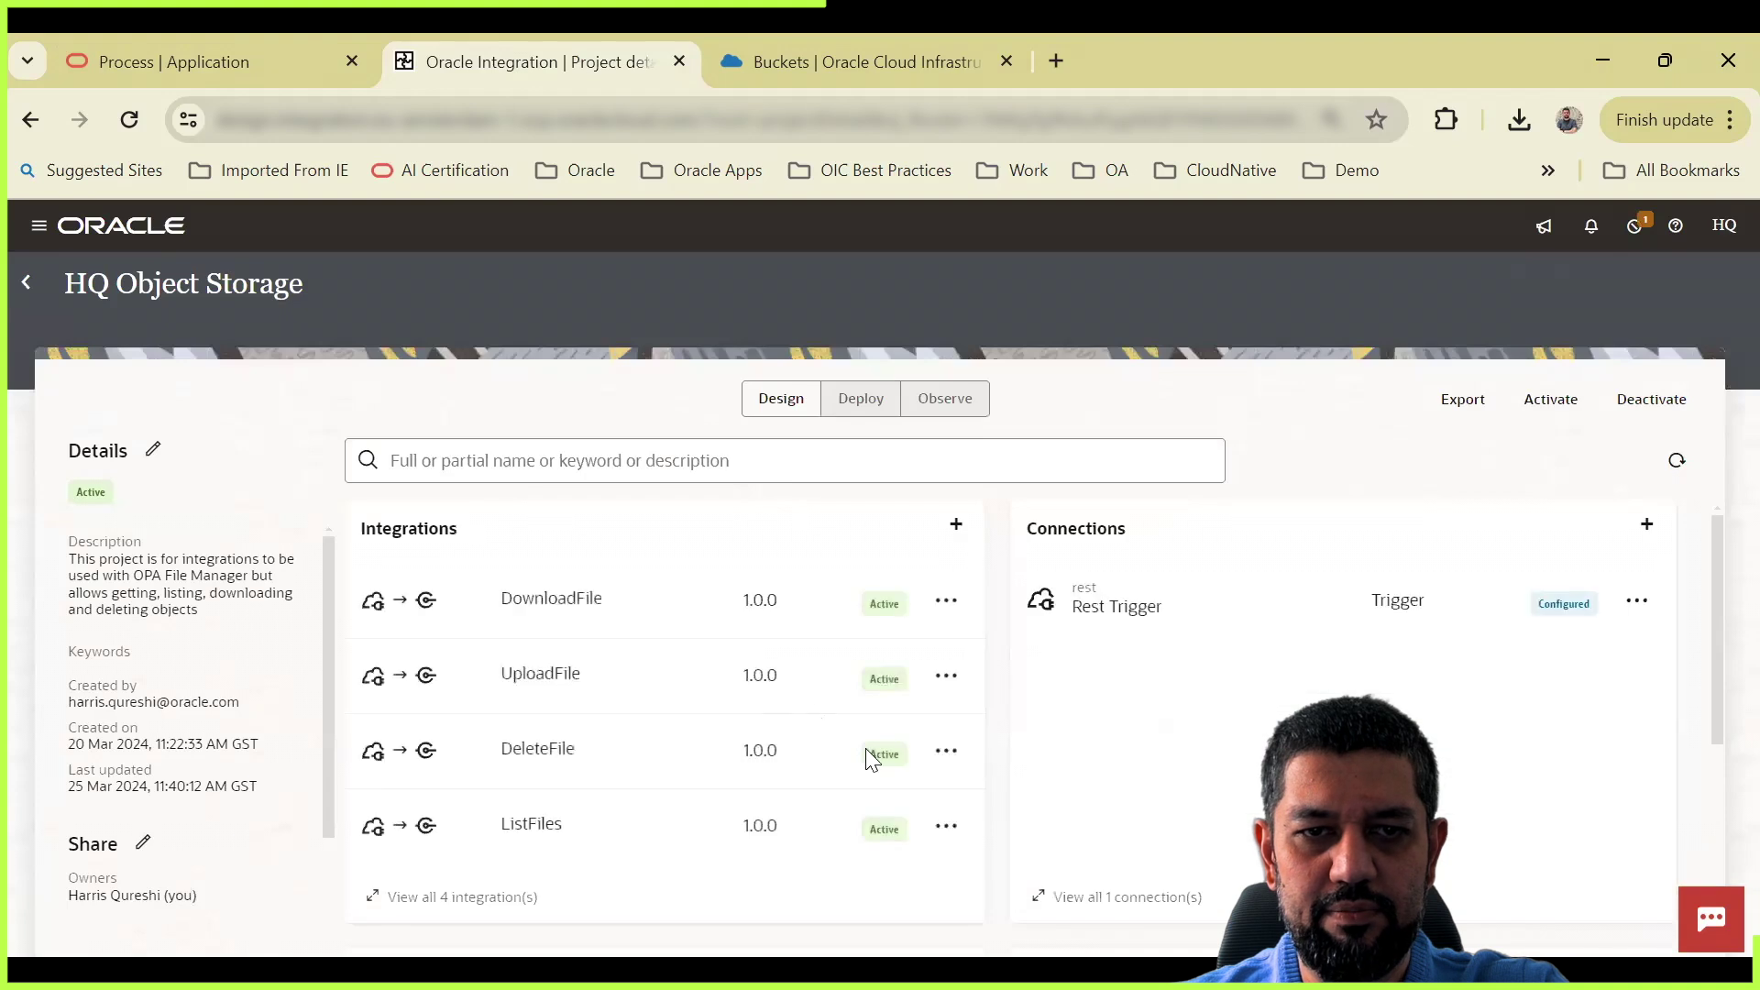
Step: Open DeleteFile's endpoint metadata from its run page and select the query parameter name fileName
click(947, 751)
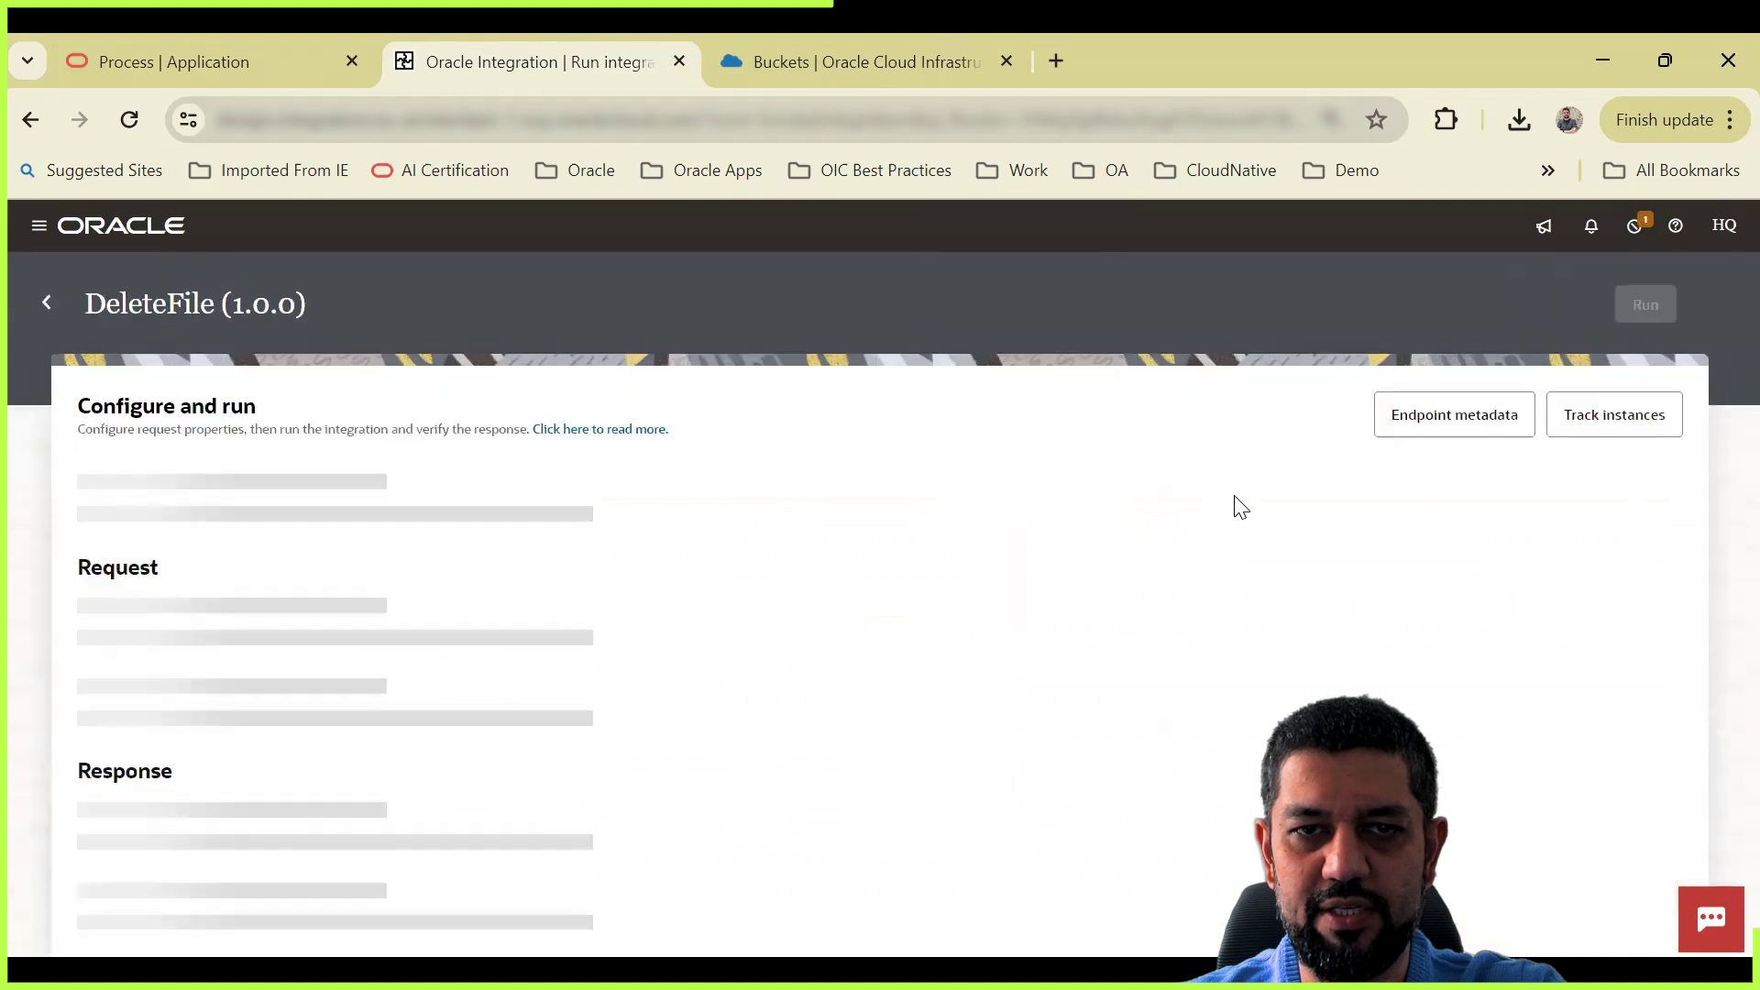
click(1442, 427)
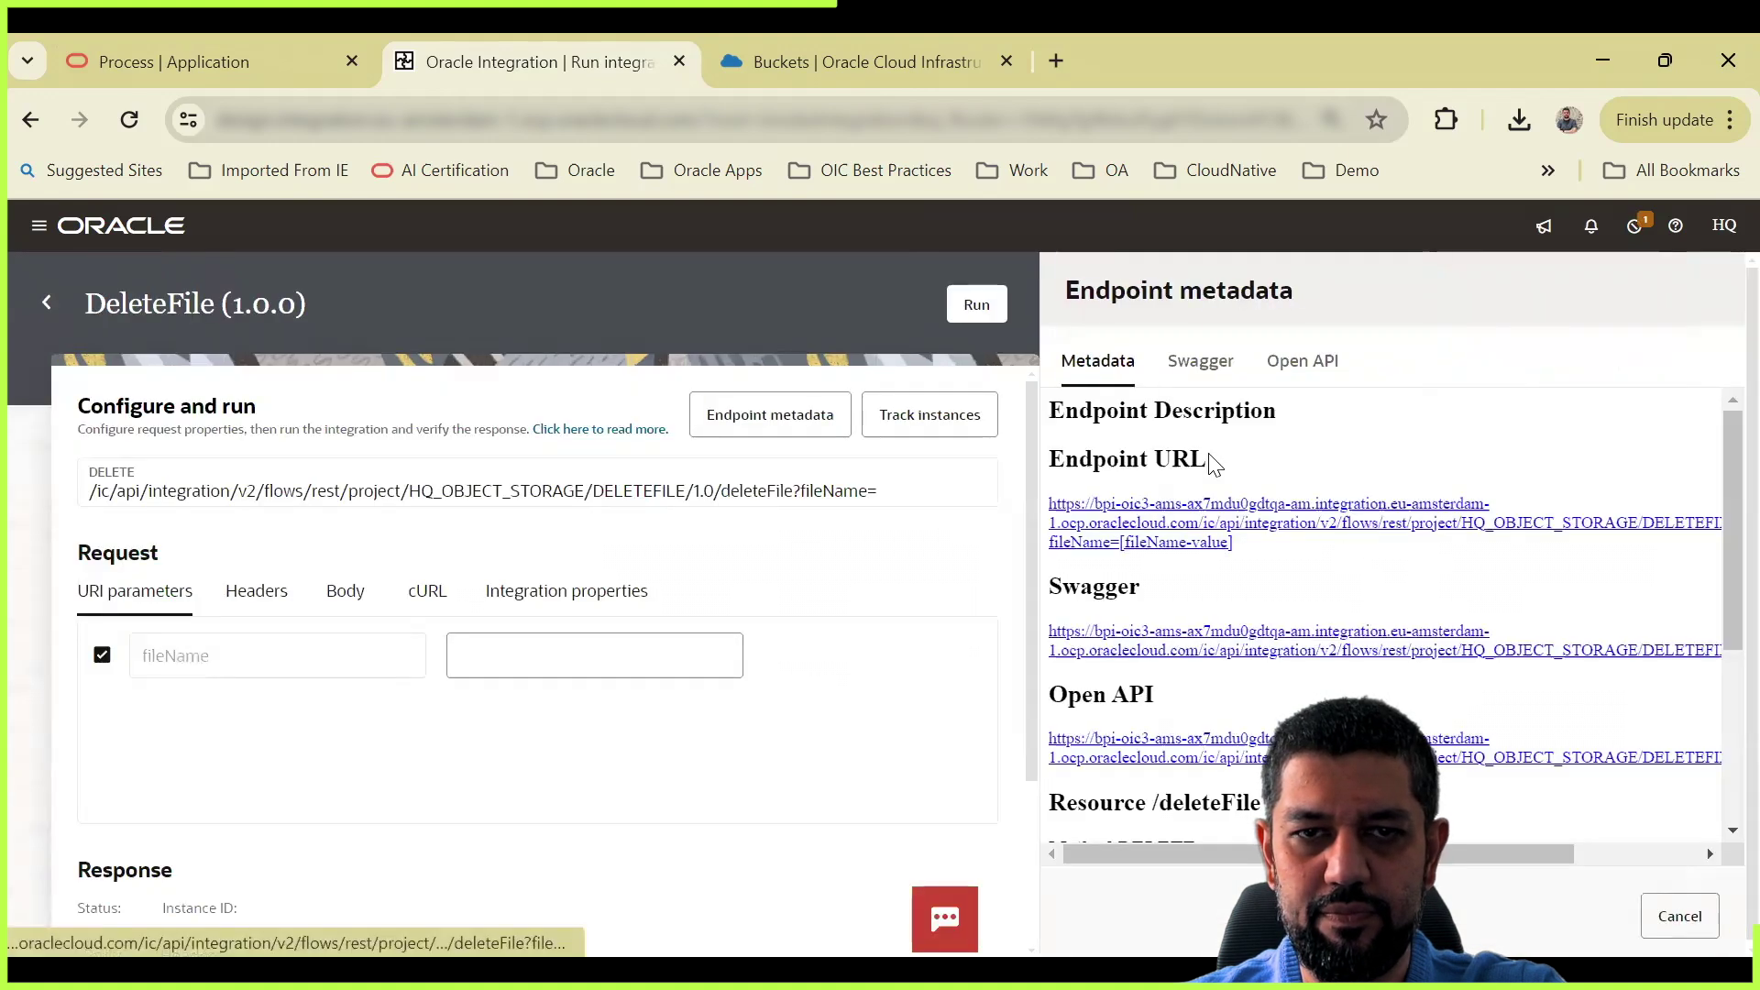
scroll(1210, 503, down, 5)
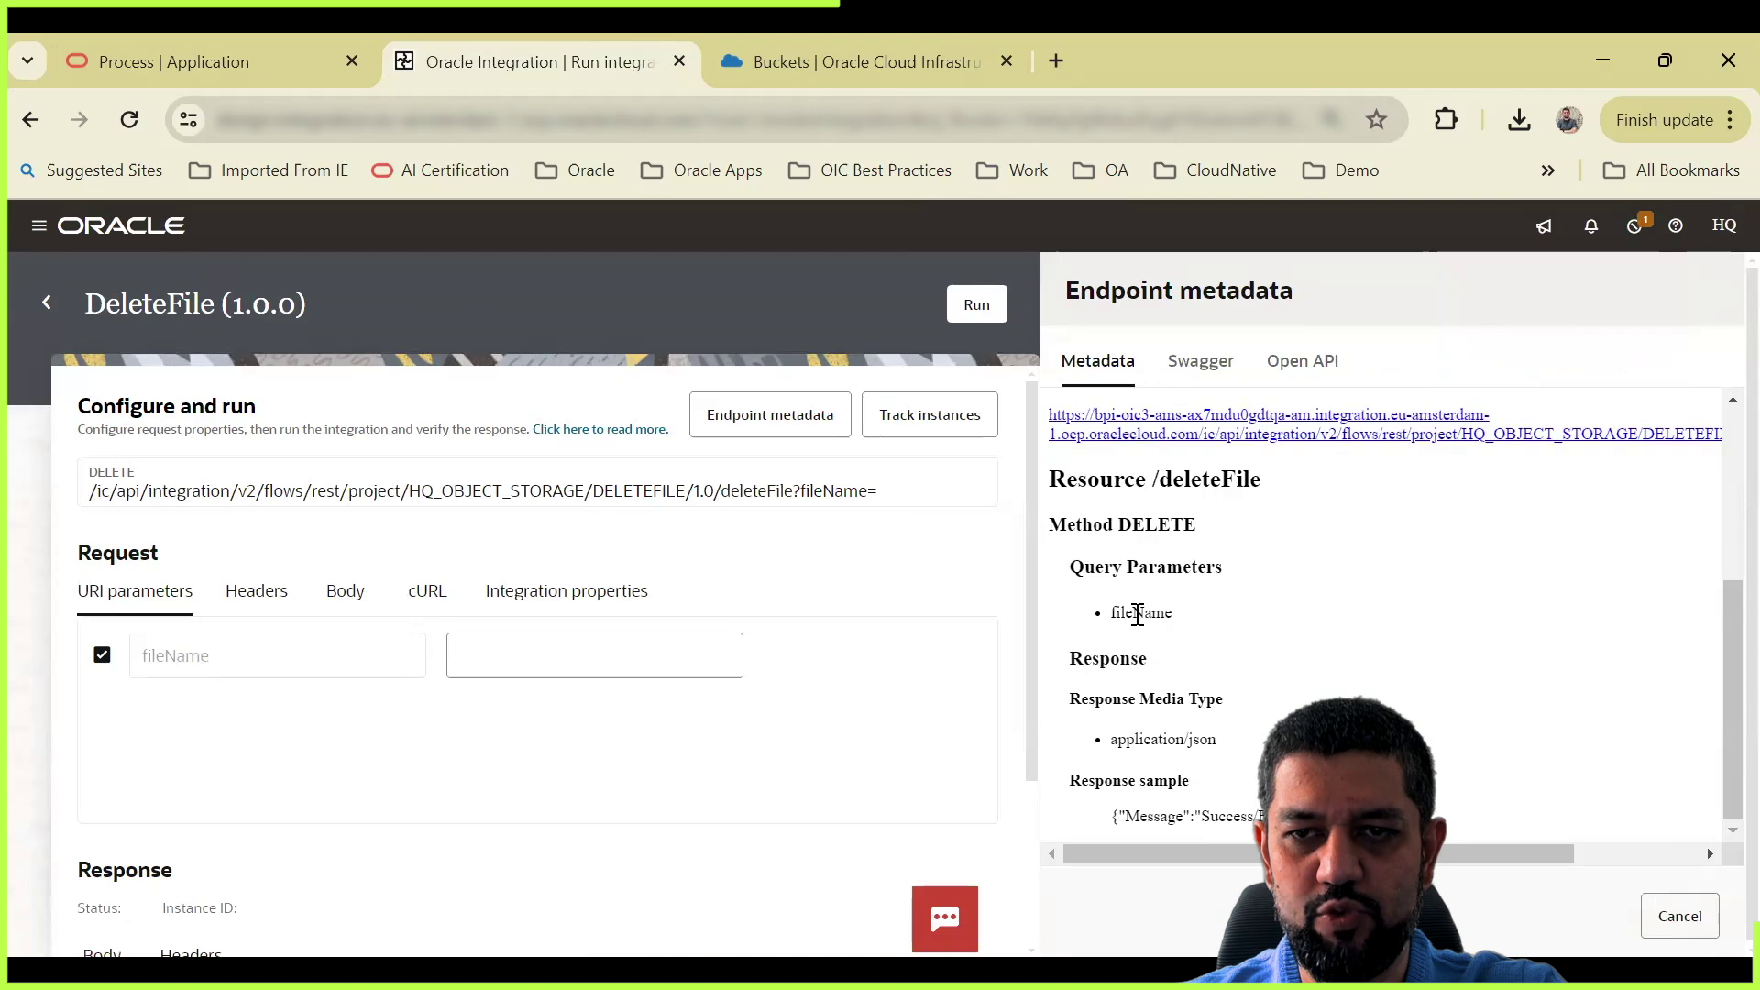
double_click(1137, 614)
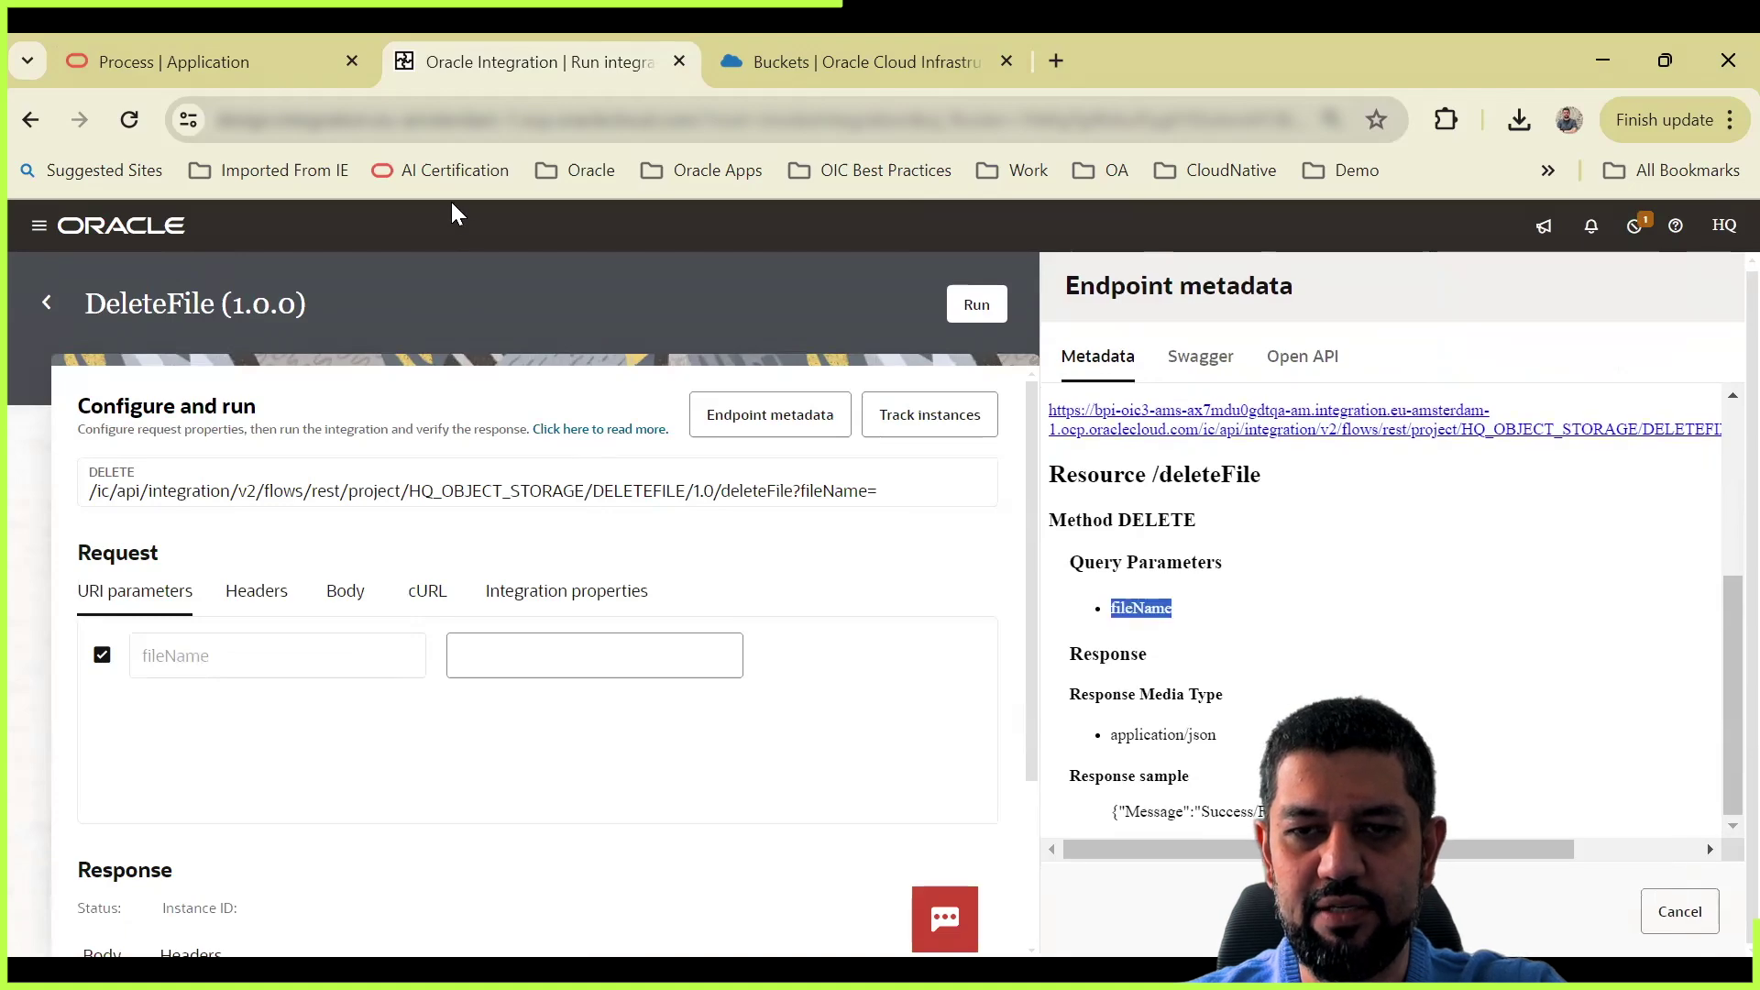
Step: Back in the Process application, add a DELETE operation to the ObjectStorage resource, open it and name it deleteFile
click(165, 41)
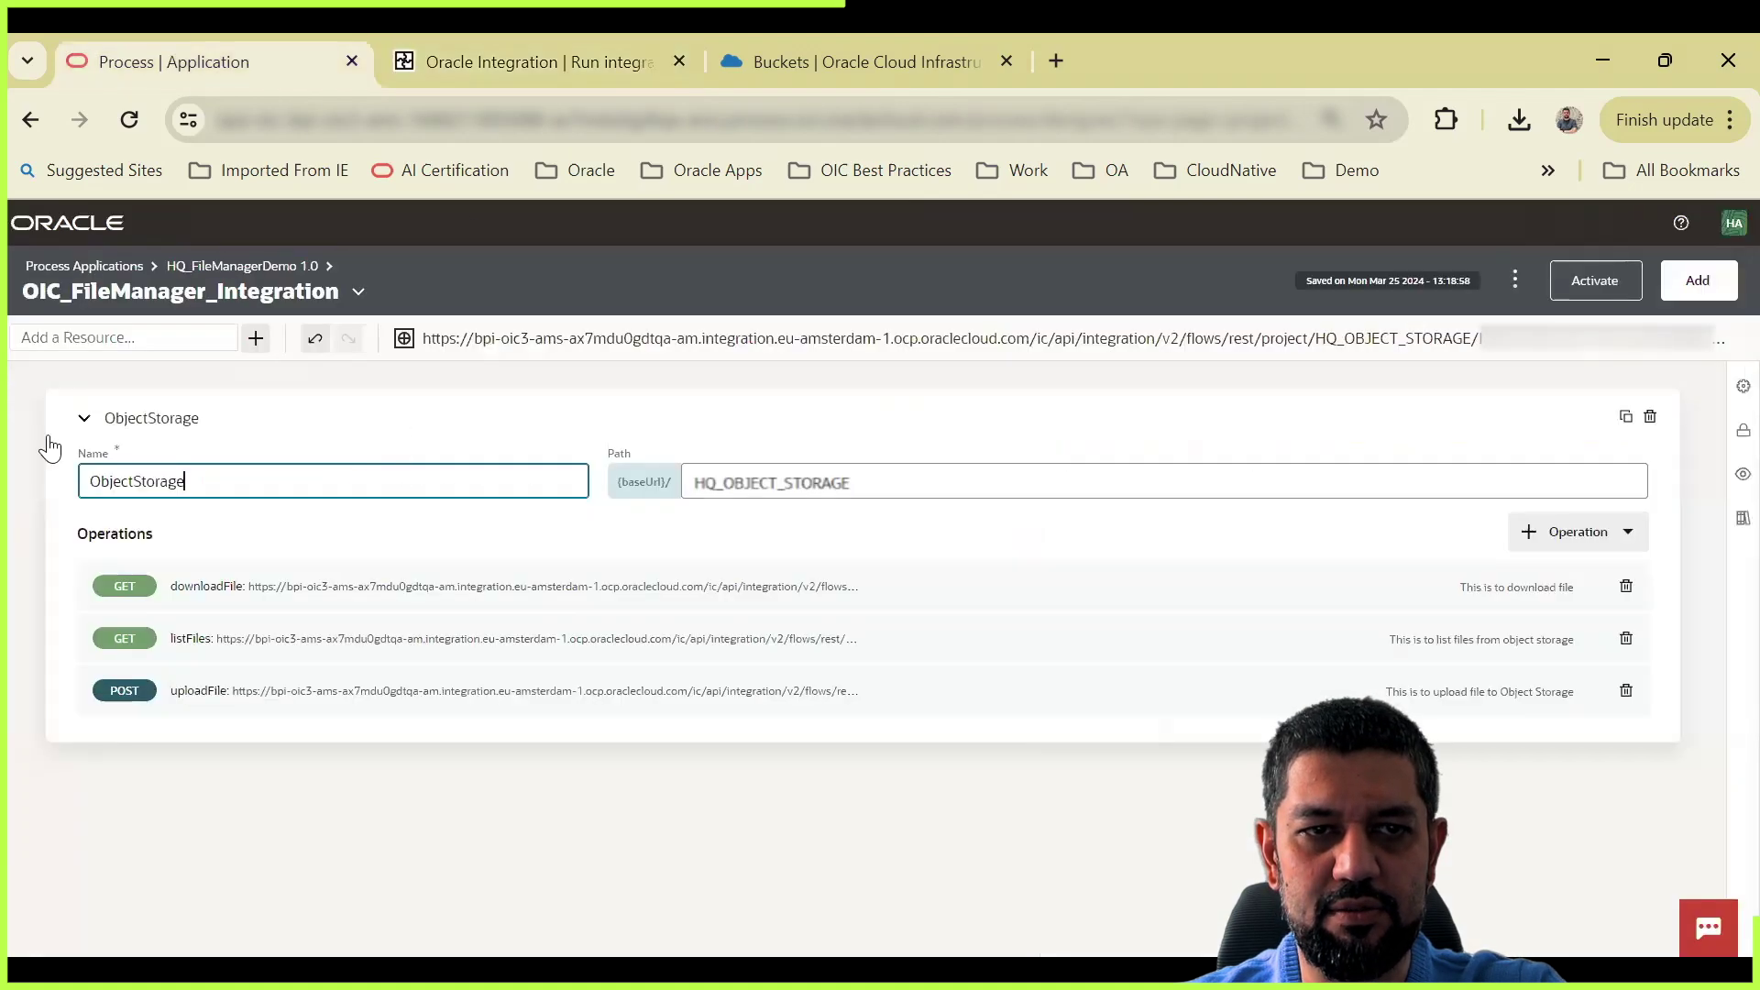
click(1605, 541)
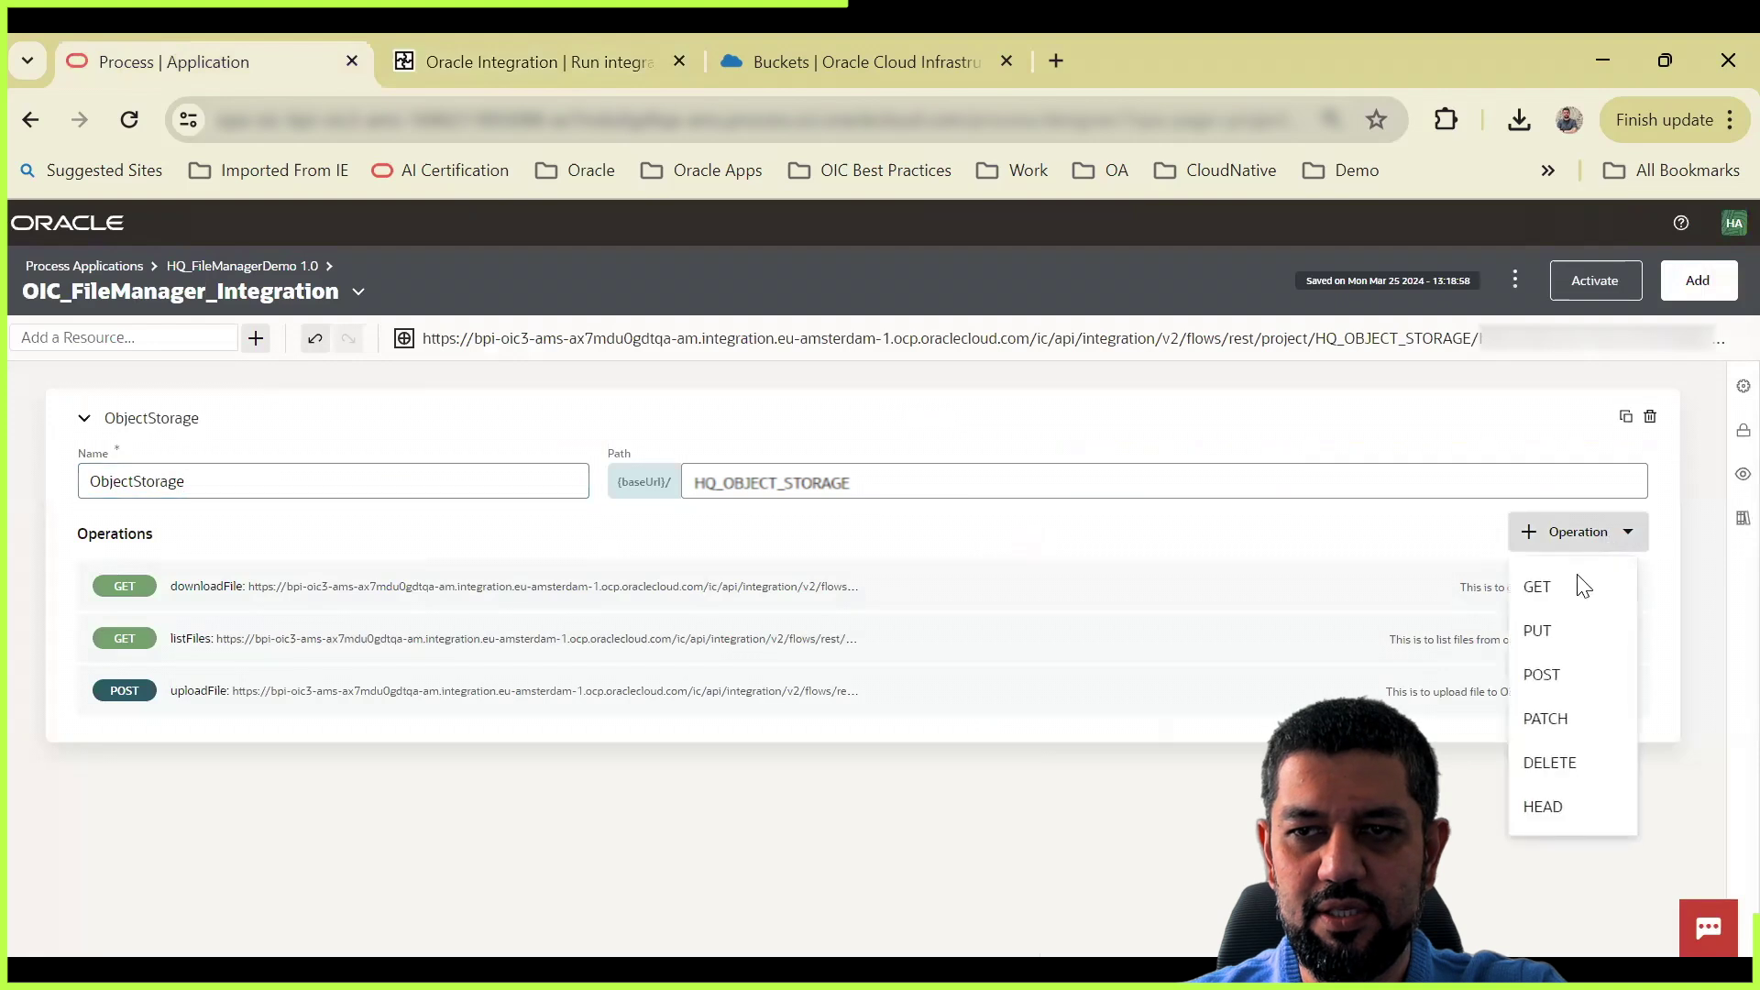
click(1570, 761)
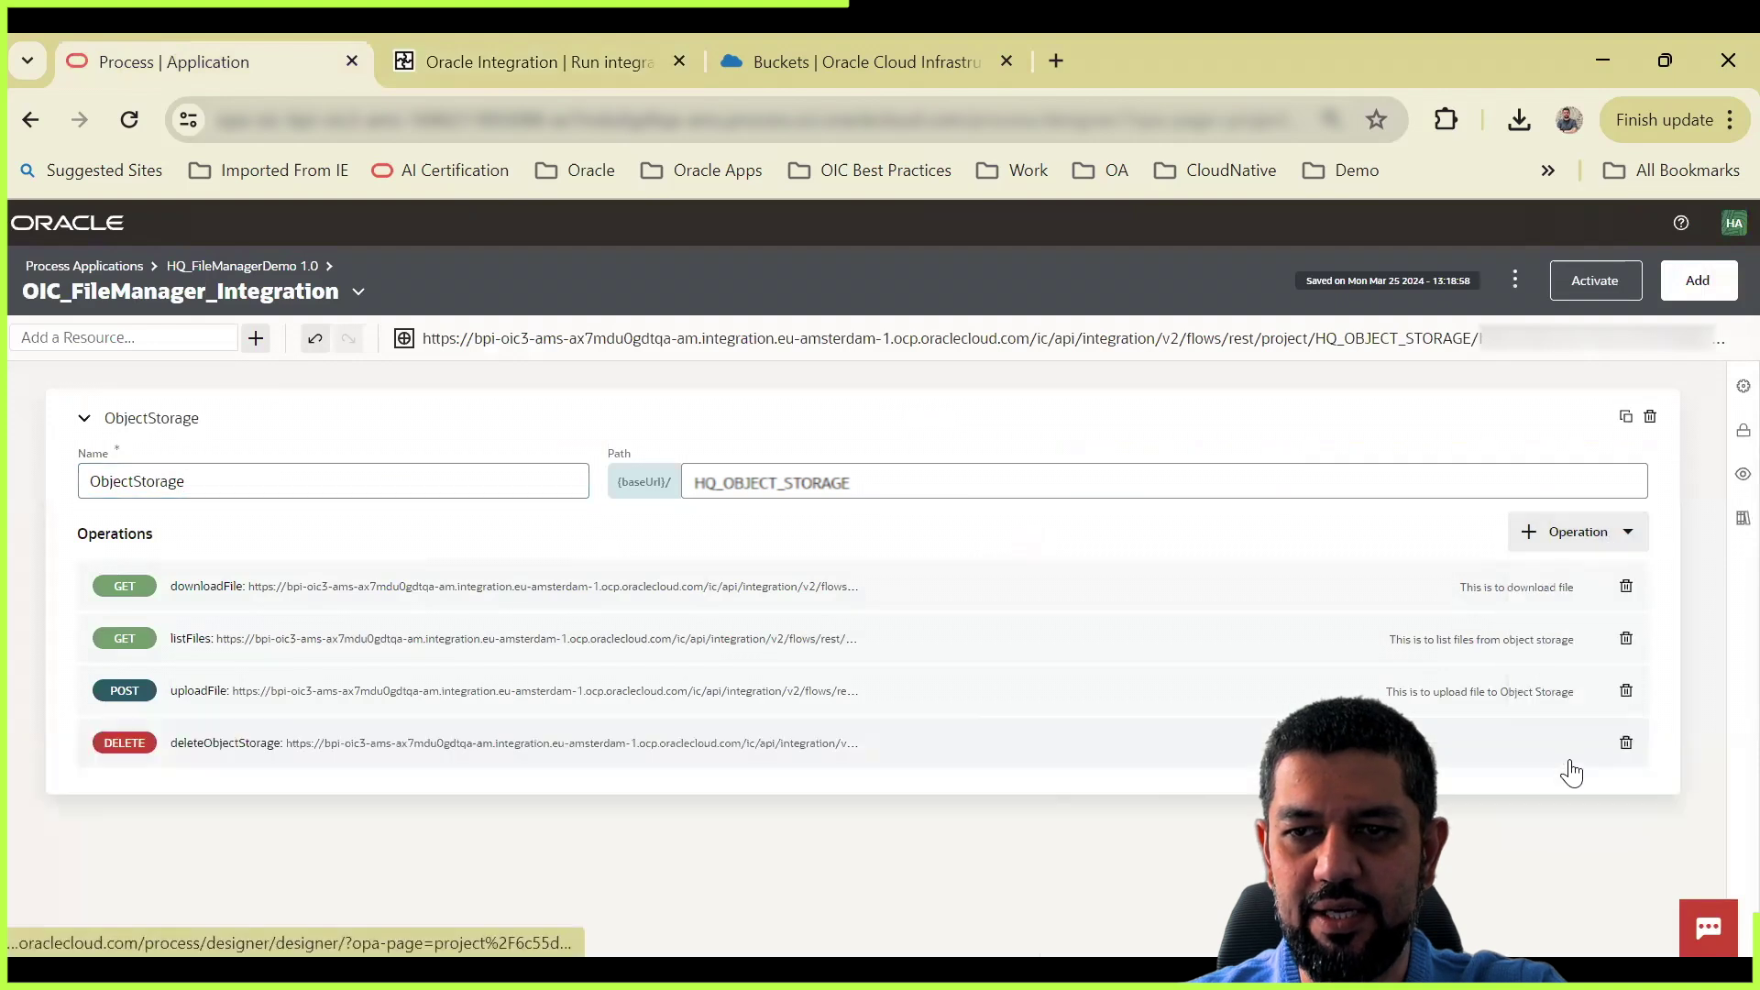
click(260, 742)
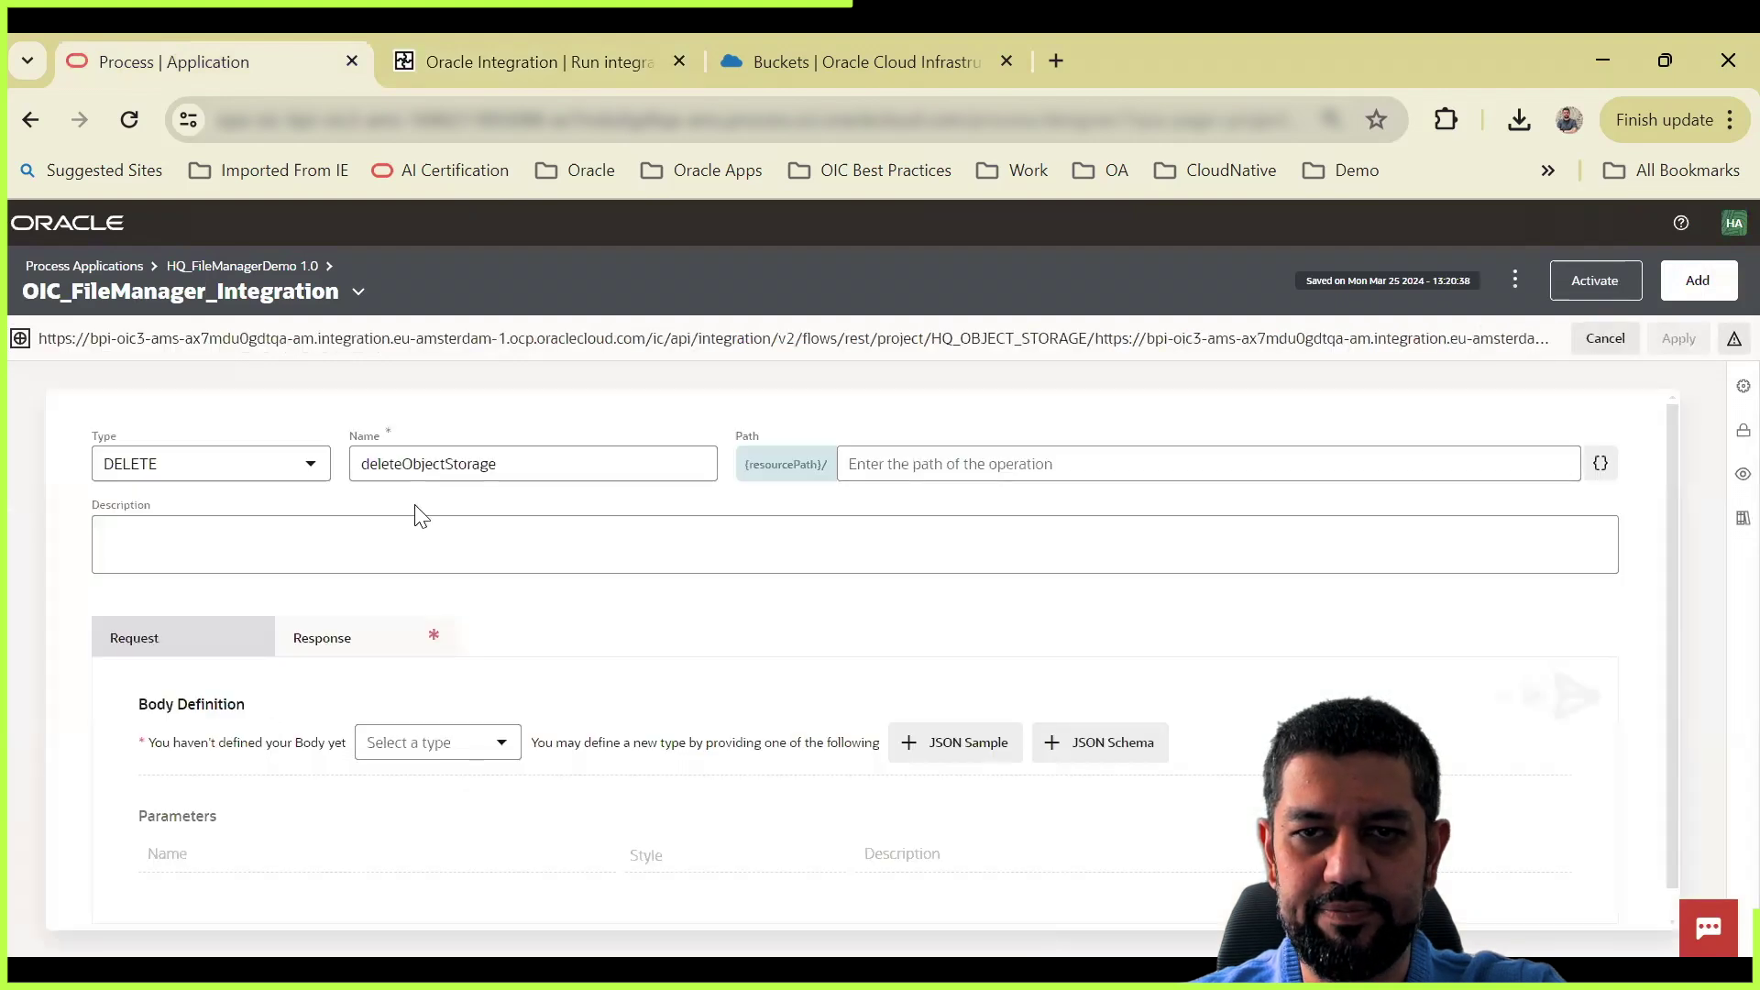
double_click(522, 465)
text(deleteFile)
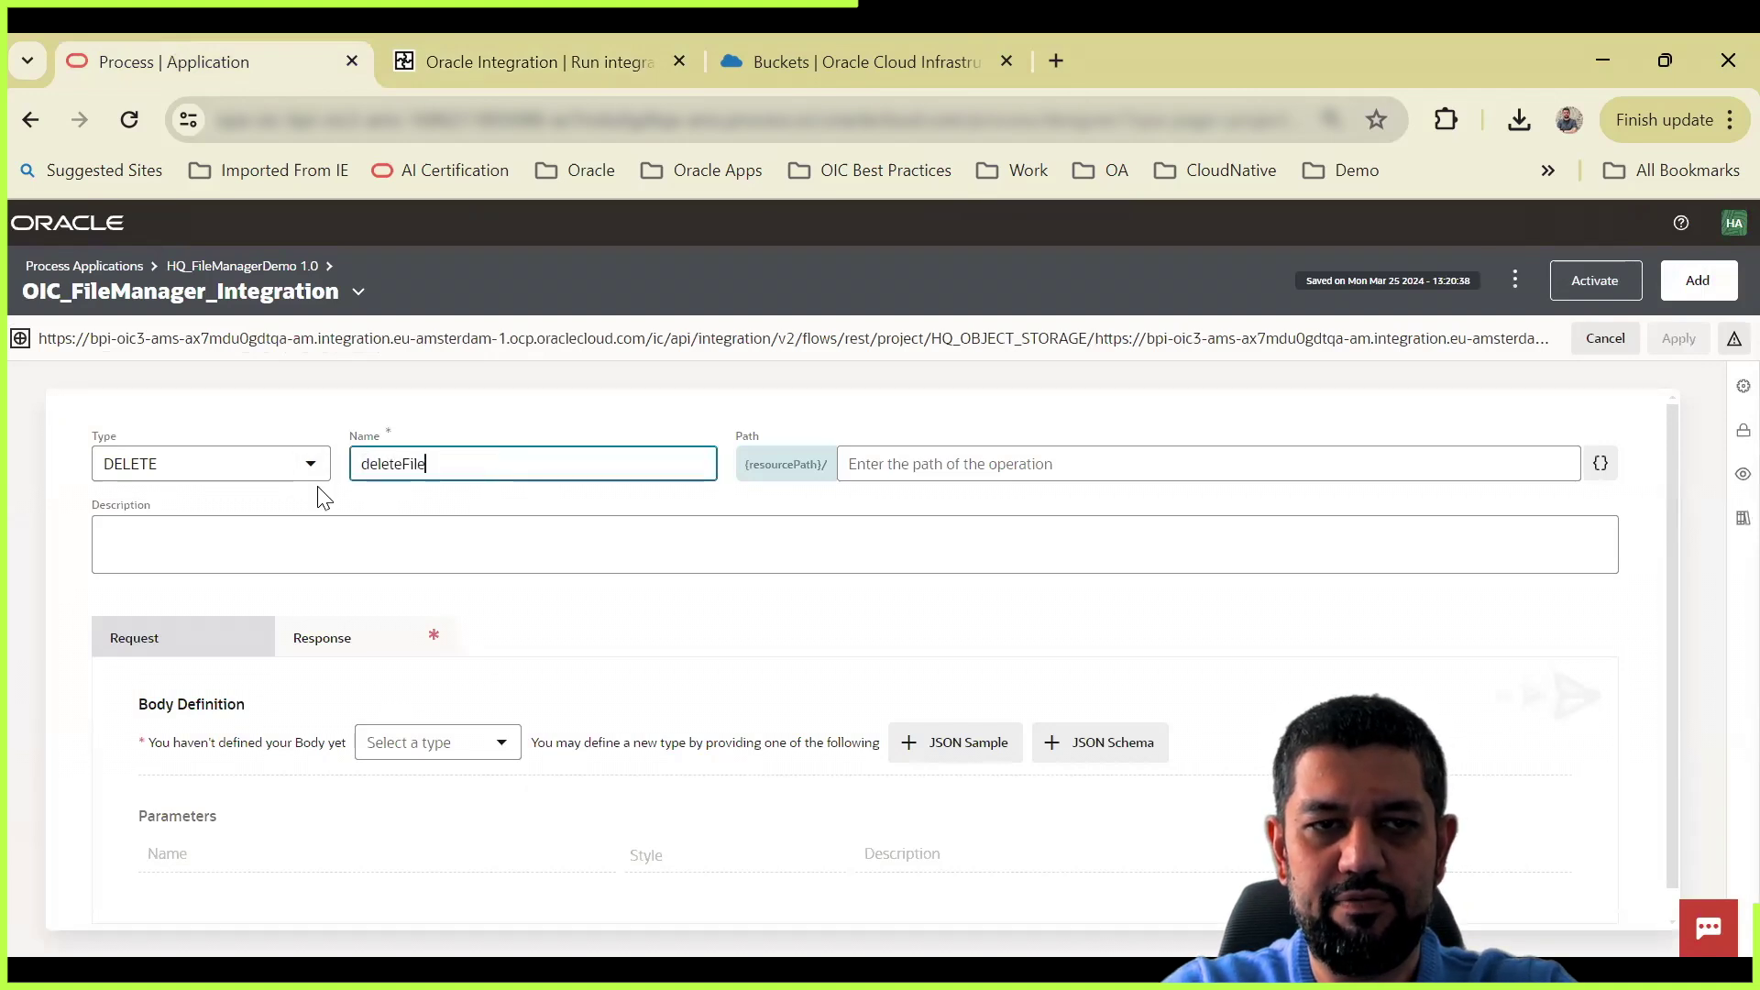
Step: Set the deleteFile operation's path to DELETEFILE/1.0/deleteFile and its description to "This is to delete file from Object Storage"
click(437, 554)
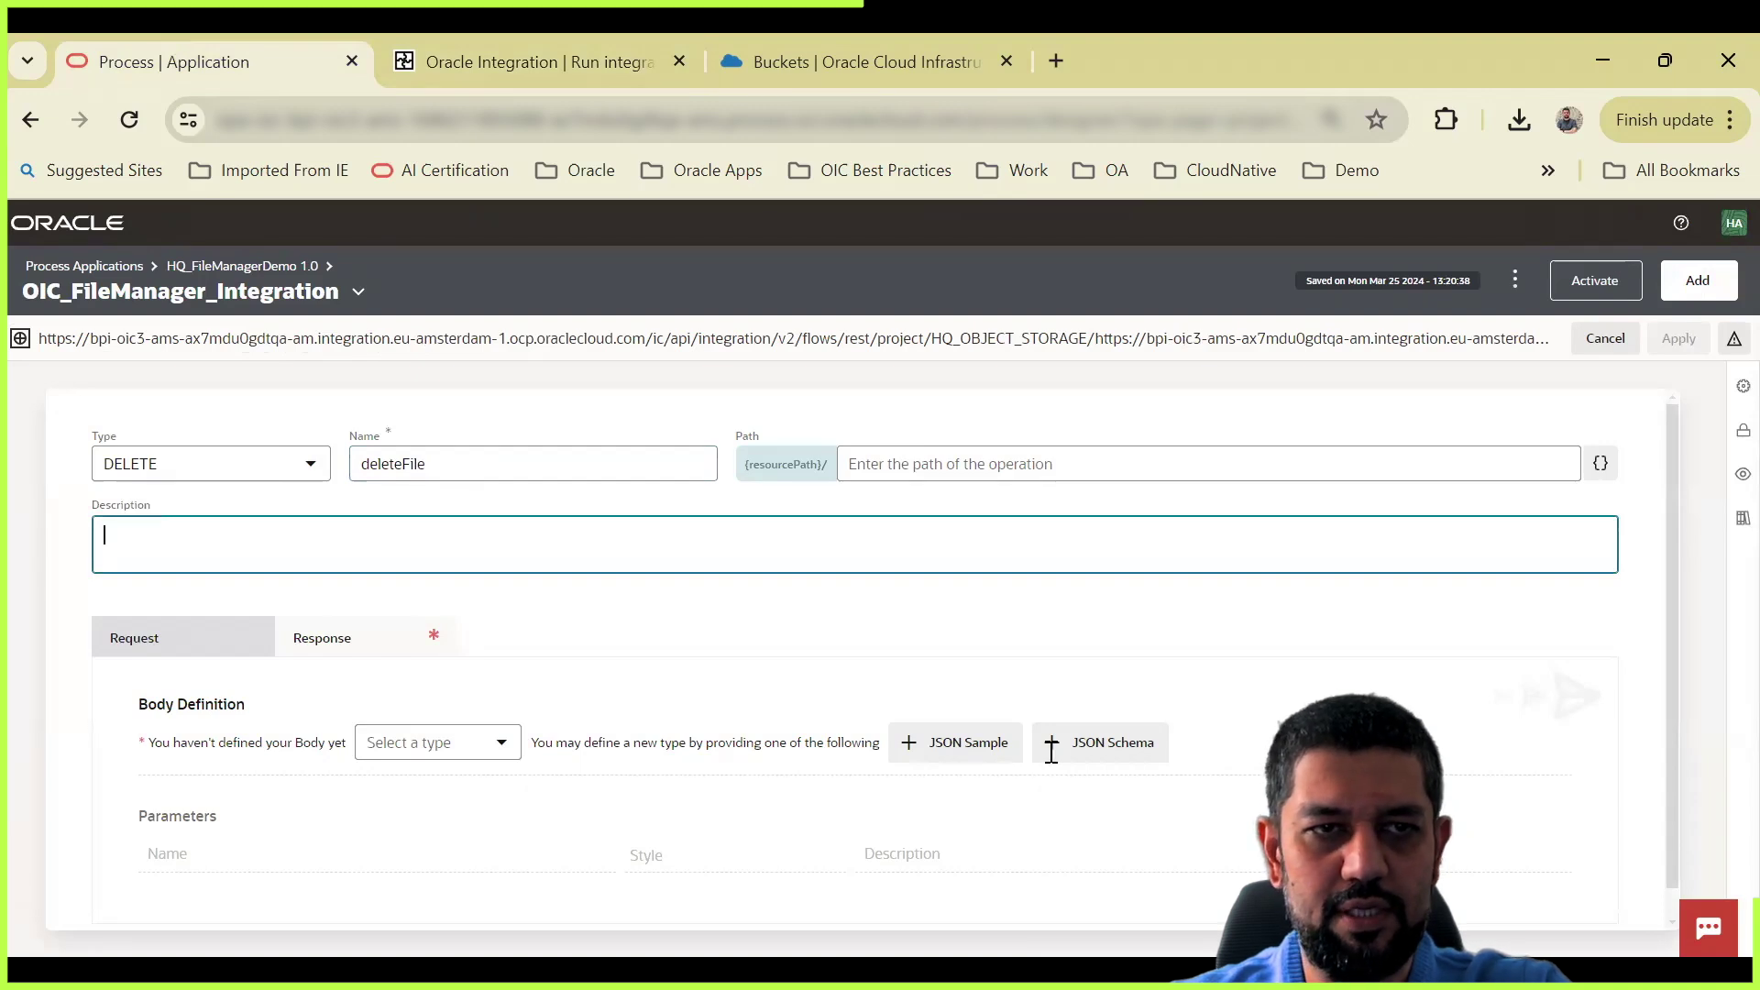
key(alt+Tab)
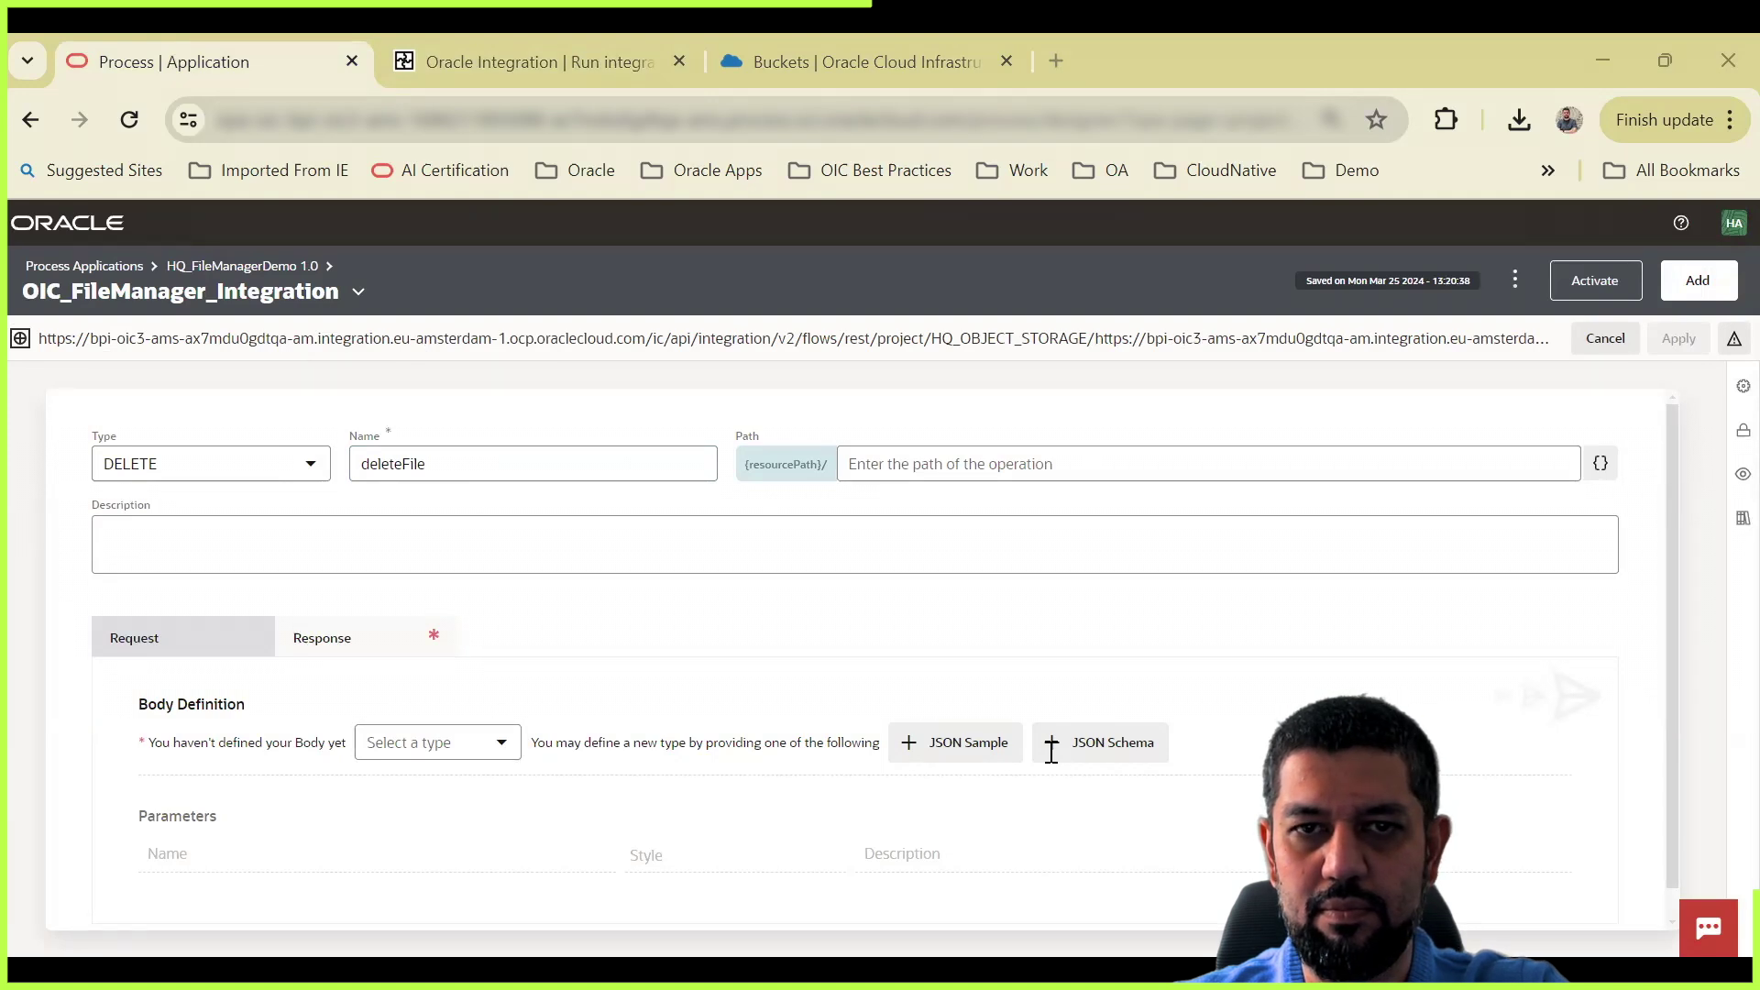
click(1186, 463)
text(DELETEFILE/1.0/deleteFile)
click(491, 547)
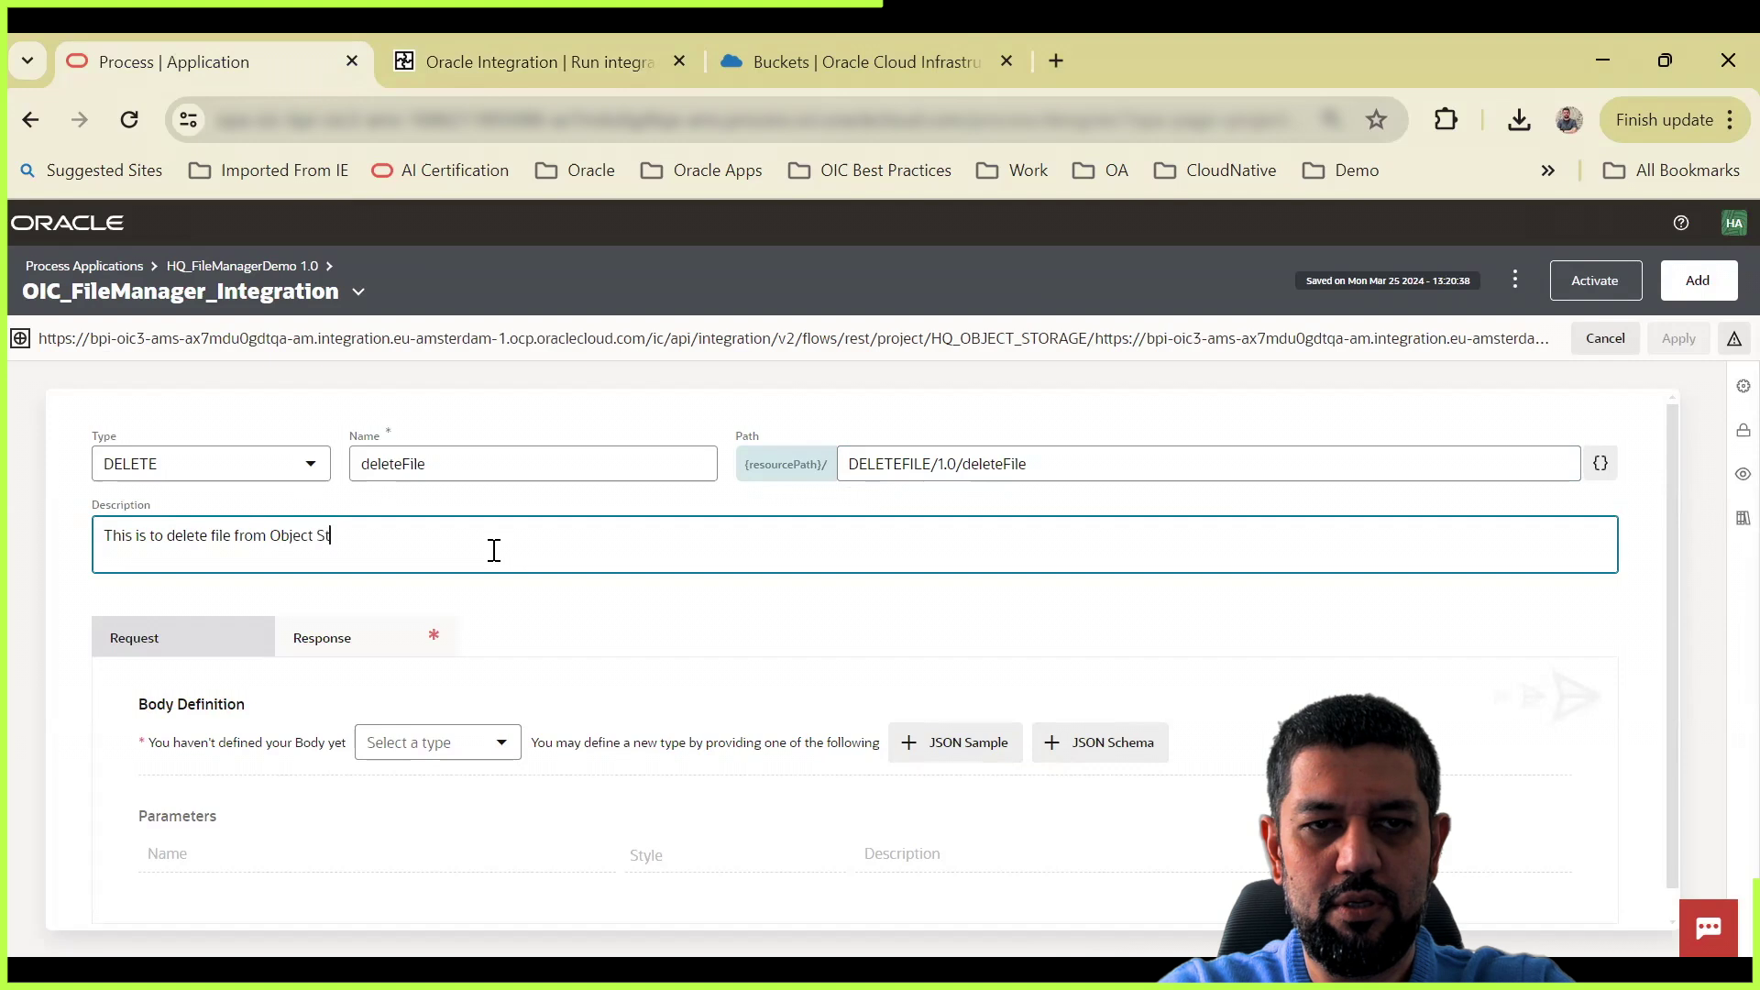
Step: Add a QUERY parameter named fileName to the deleteFile operation's request
click(177, 649)
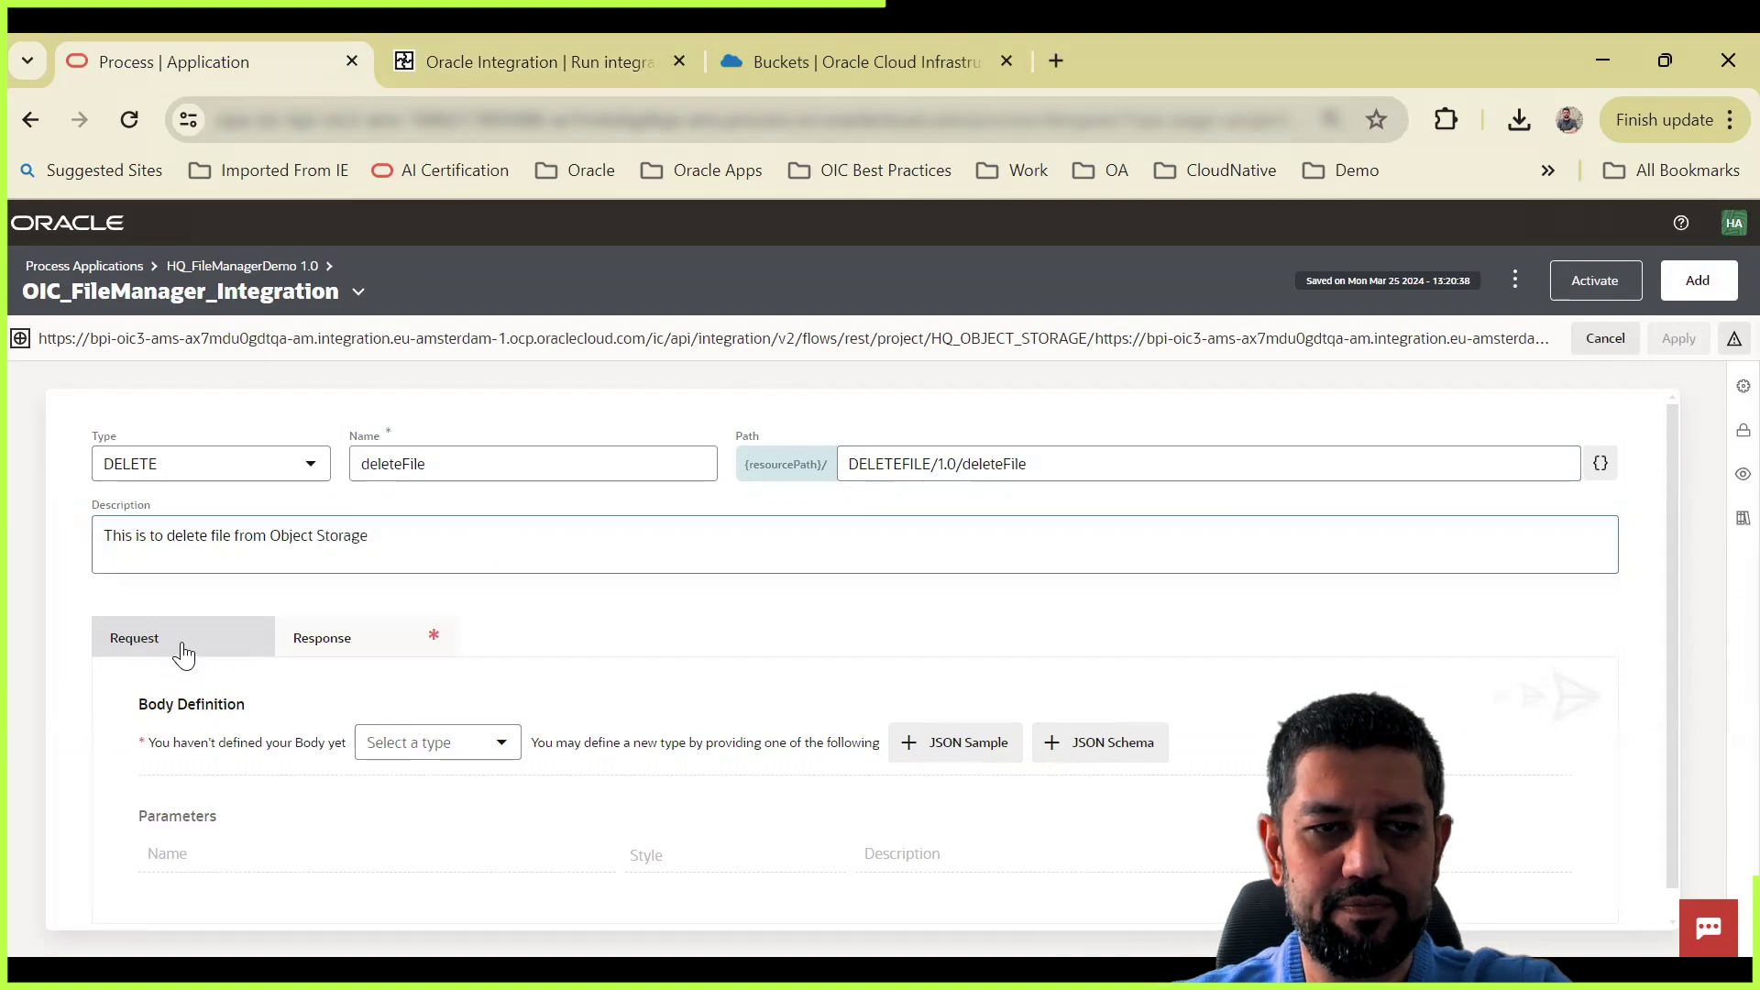
click(448, 842)
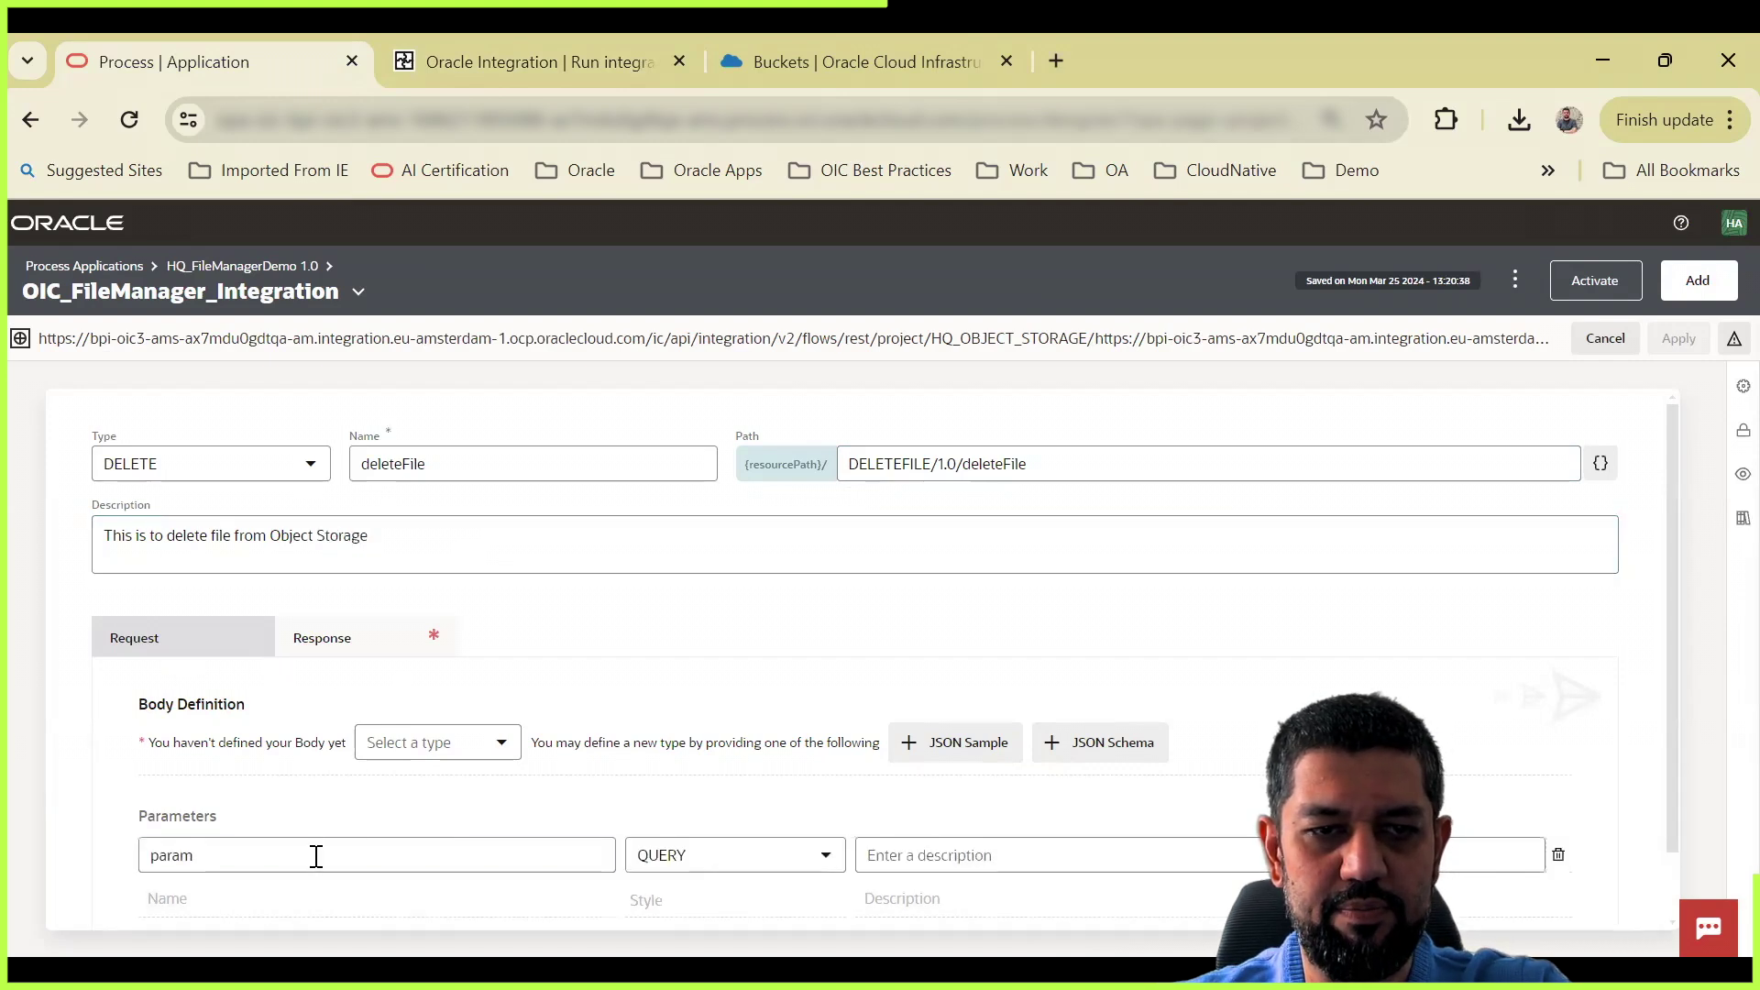
click(316, 857)
key(ctrl+a)
text(fi)
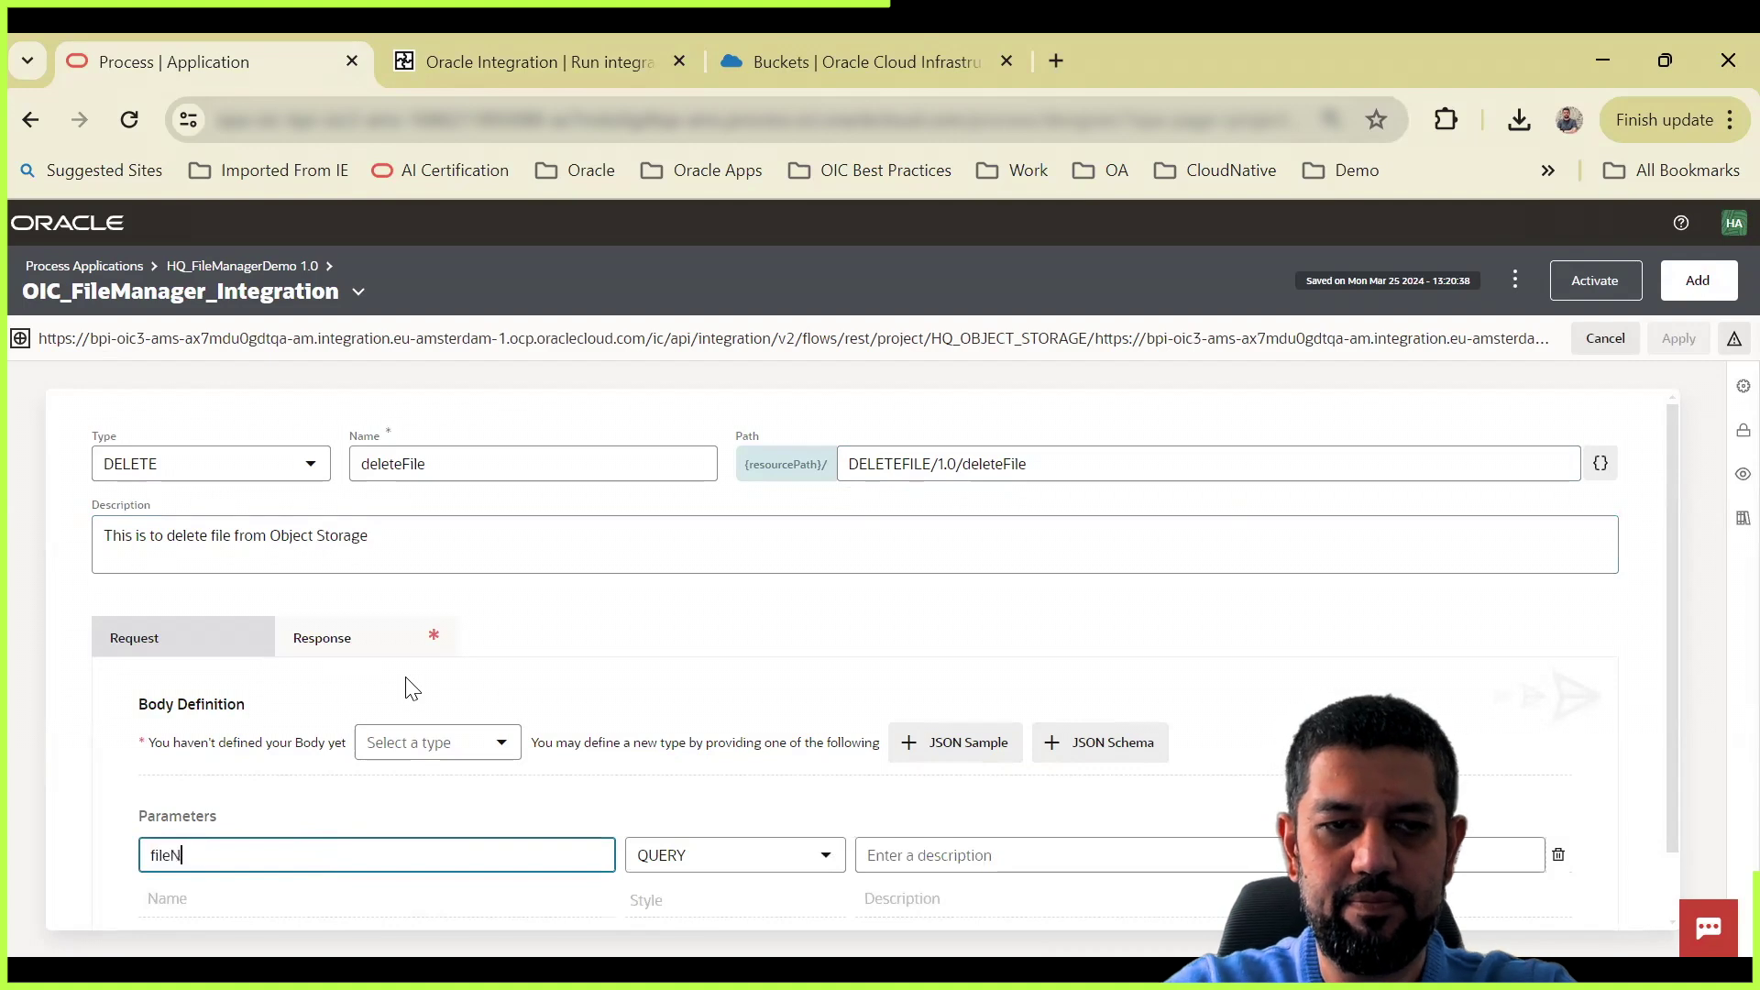
Step: Open the deleteFile response definition, copy the response sample from DeleteFile's endpoint metadata in Oracle Integration, and return to the Process application
click(381, 649)
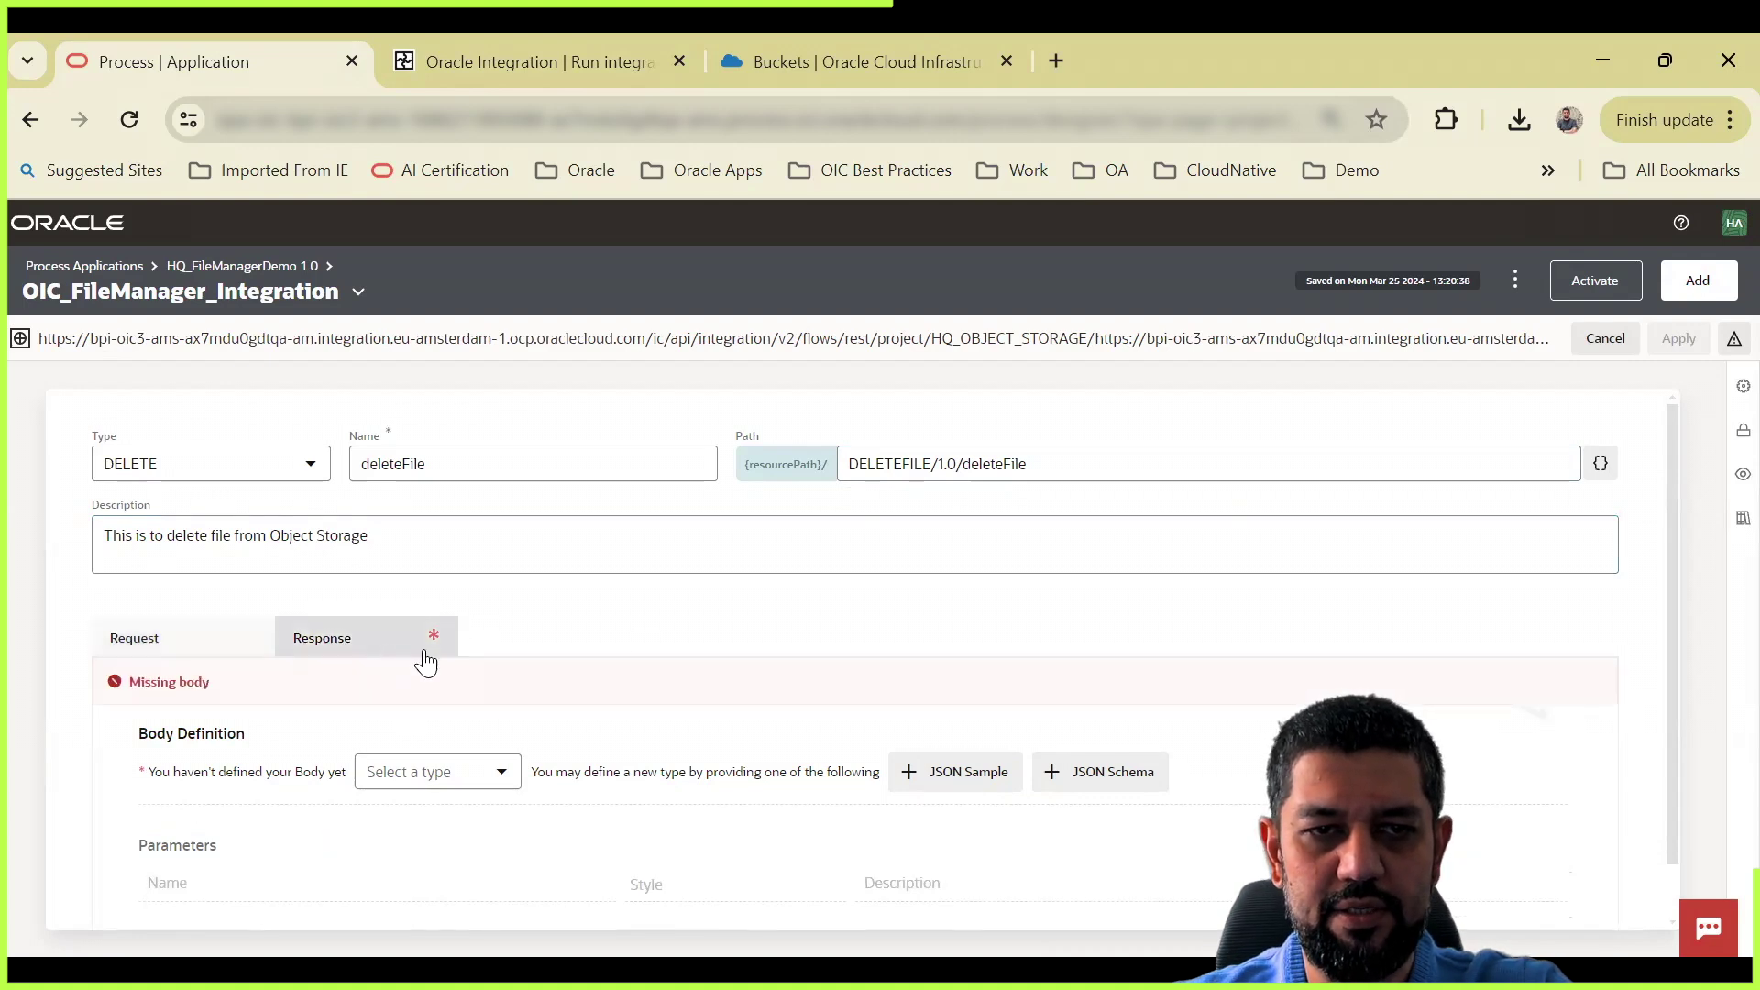
key(ctrl+Tab)
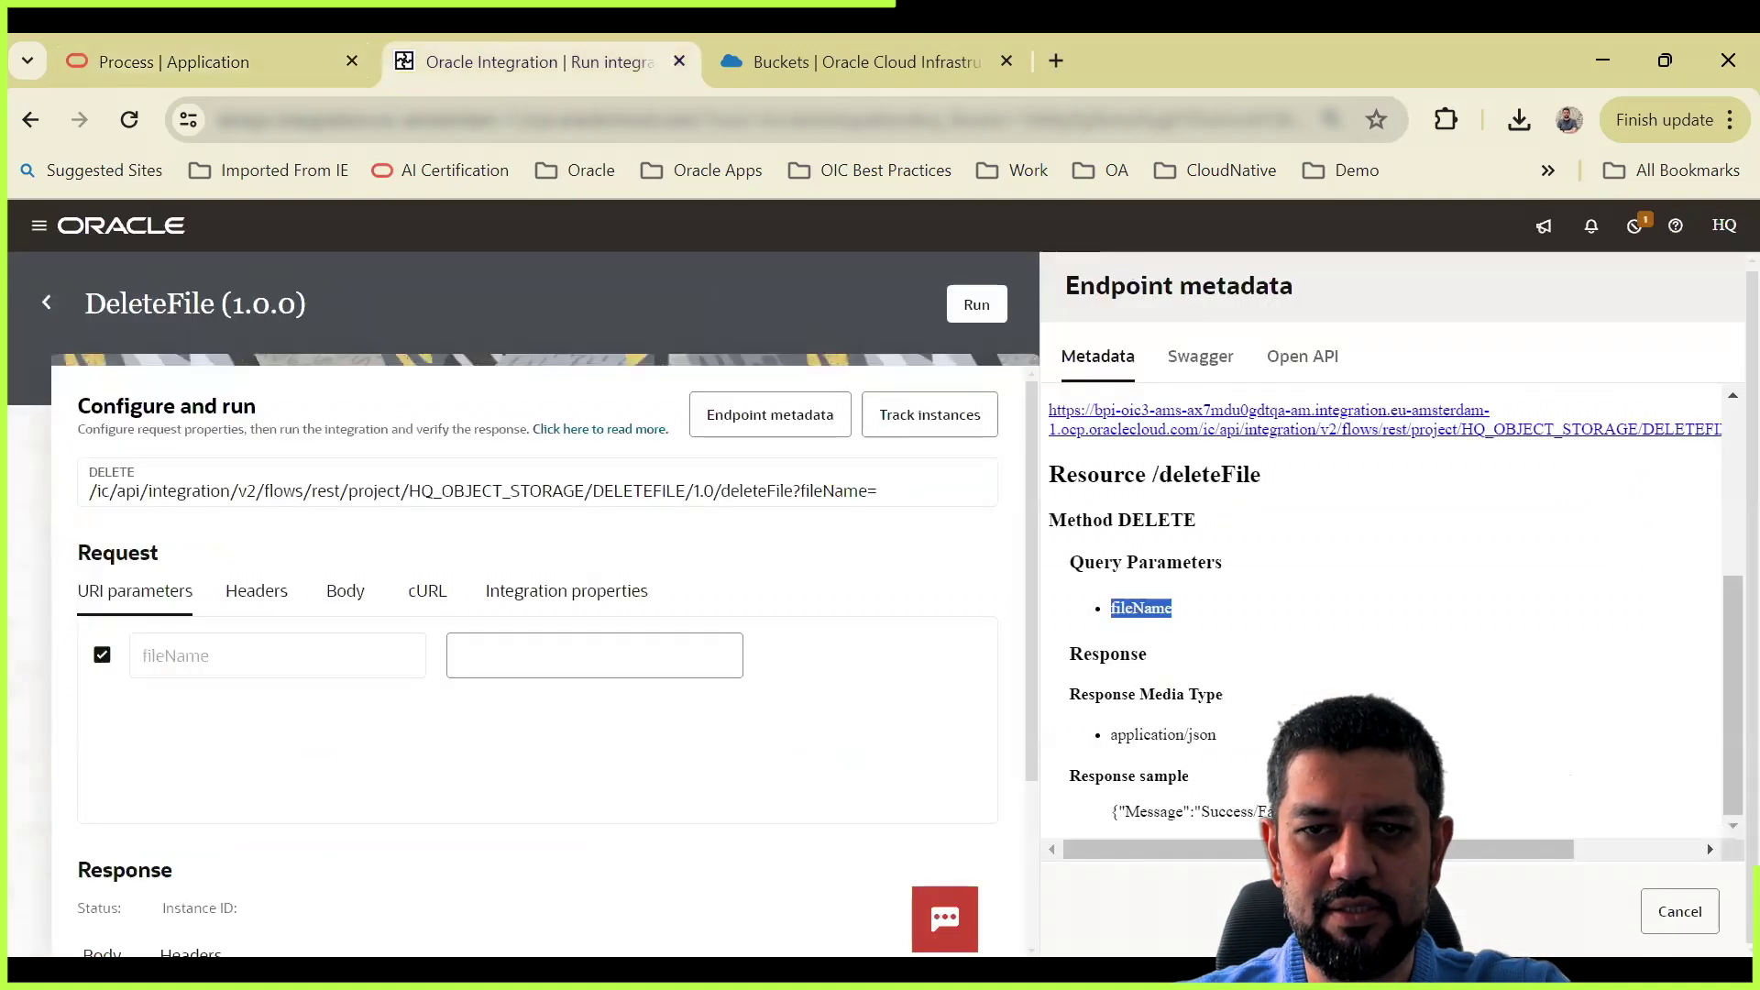
drag(1266, 814, 1108, 816)
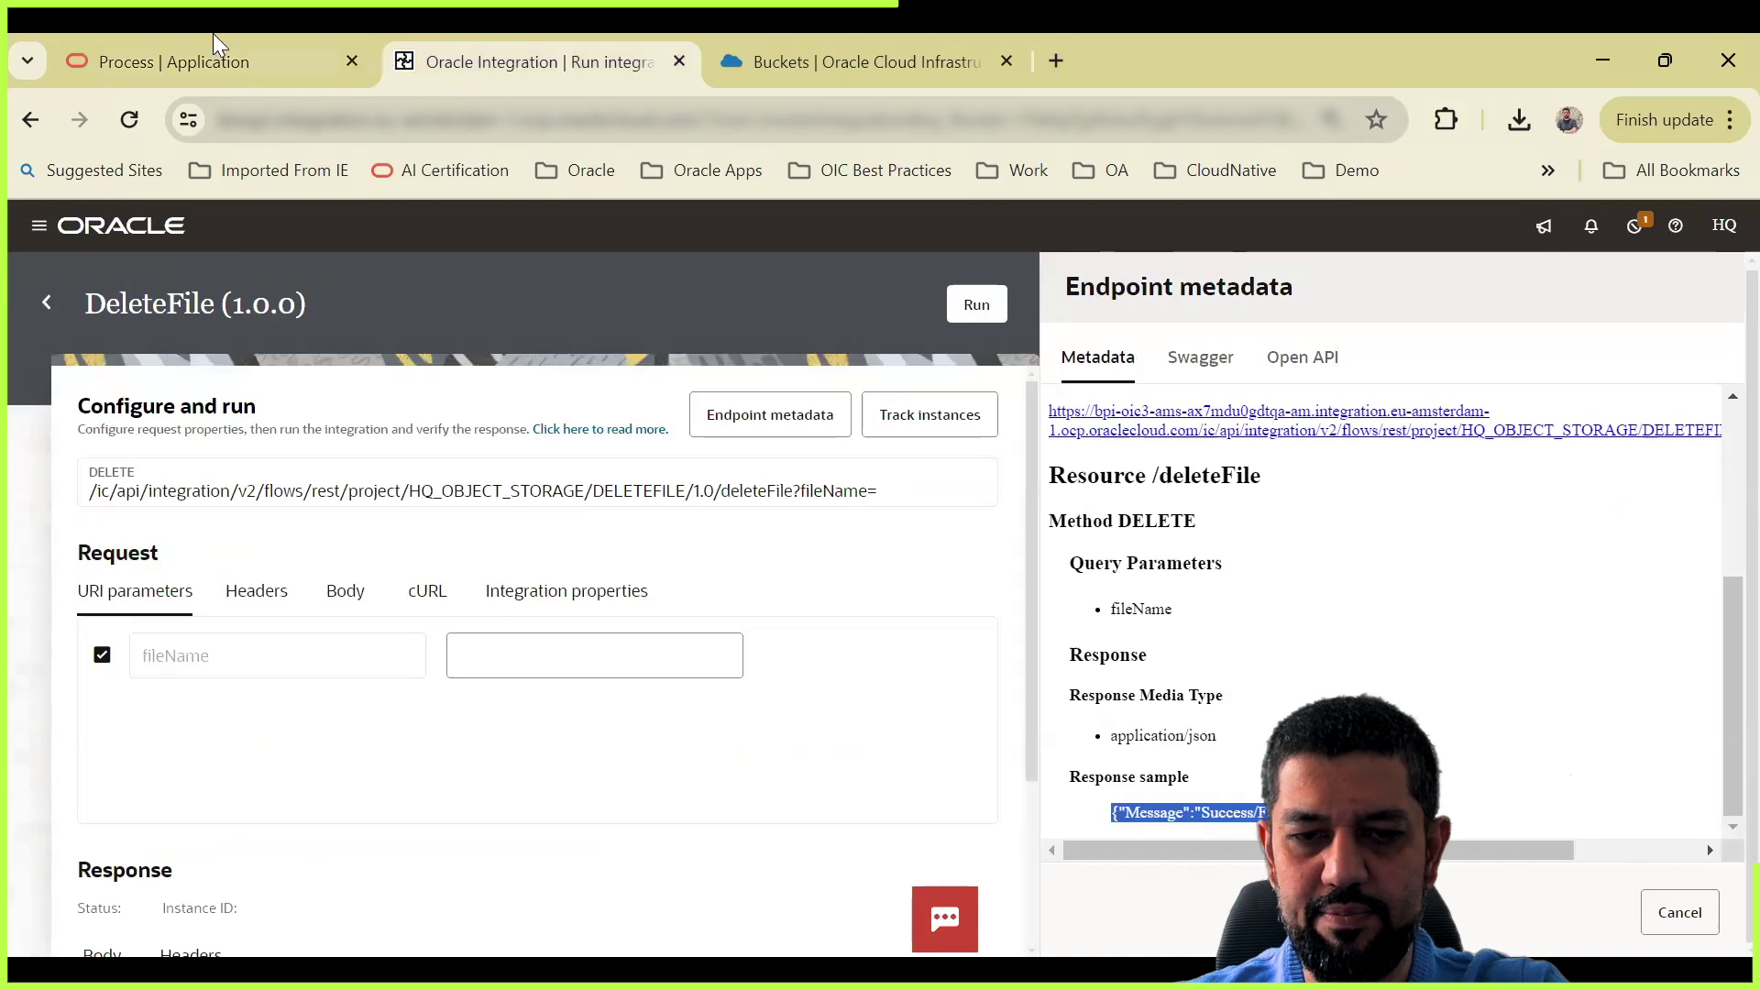
click(212, 57)
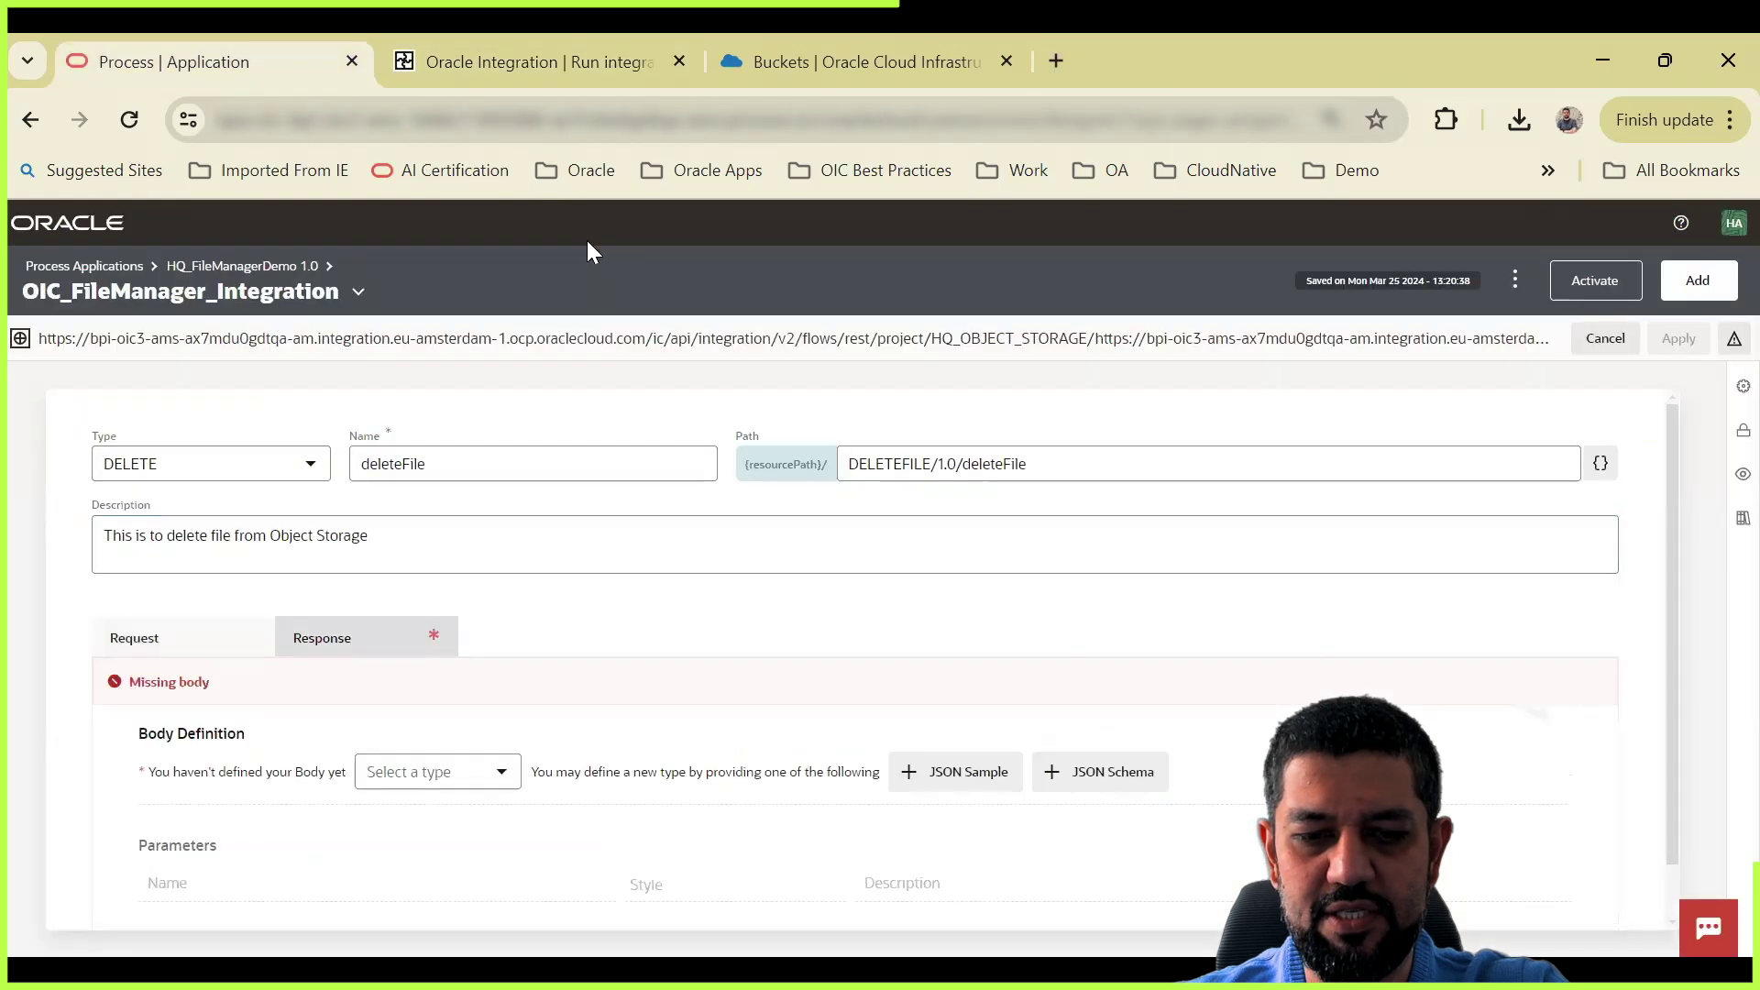
Step: Create the response body type deleteFileResponseType from the JSON sample {"Message":"Success/Failure"} and apply the deleteFile operation
click(937, 782)
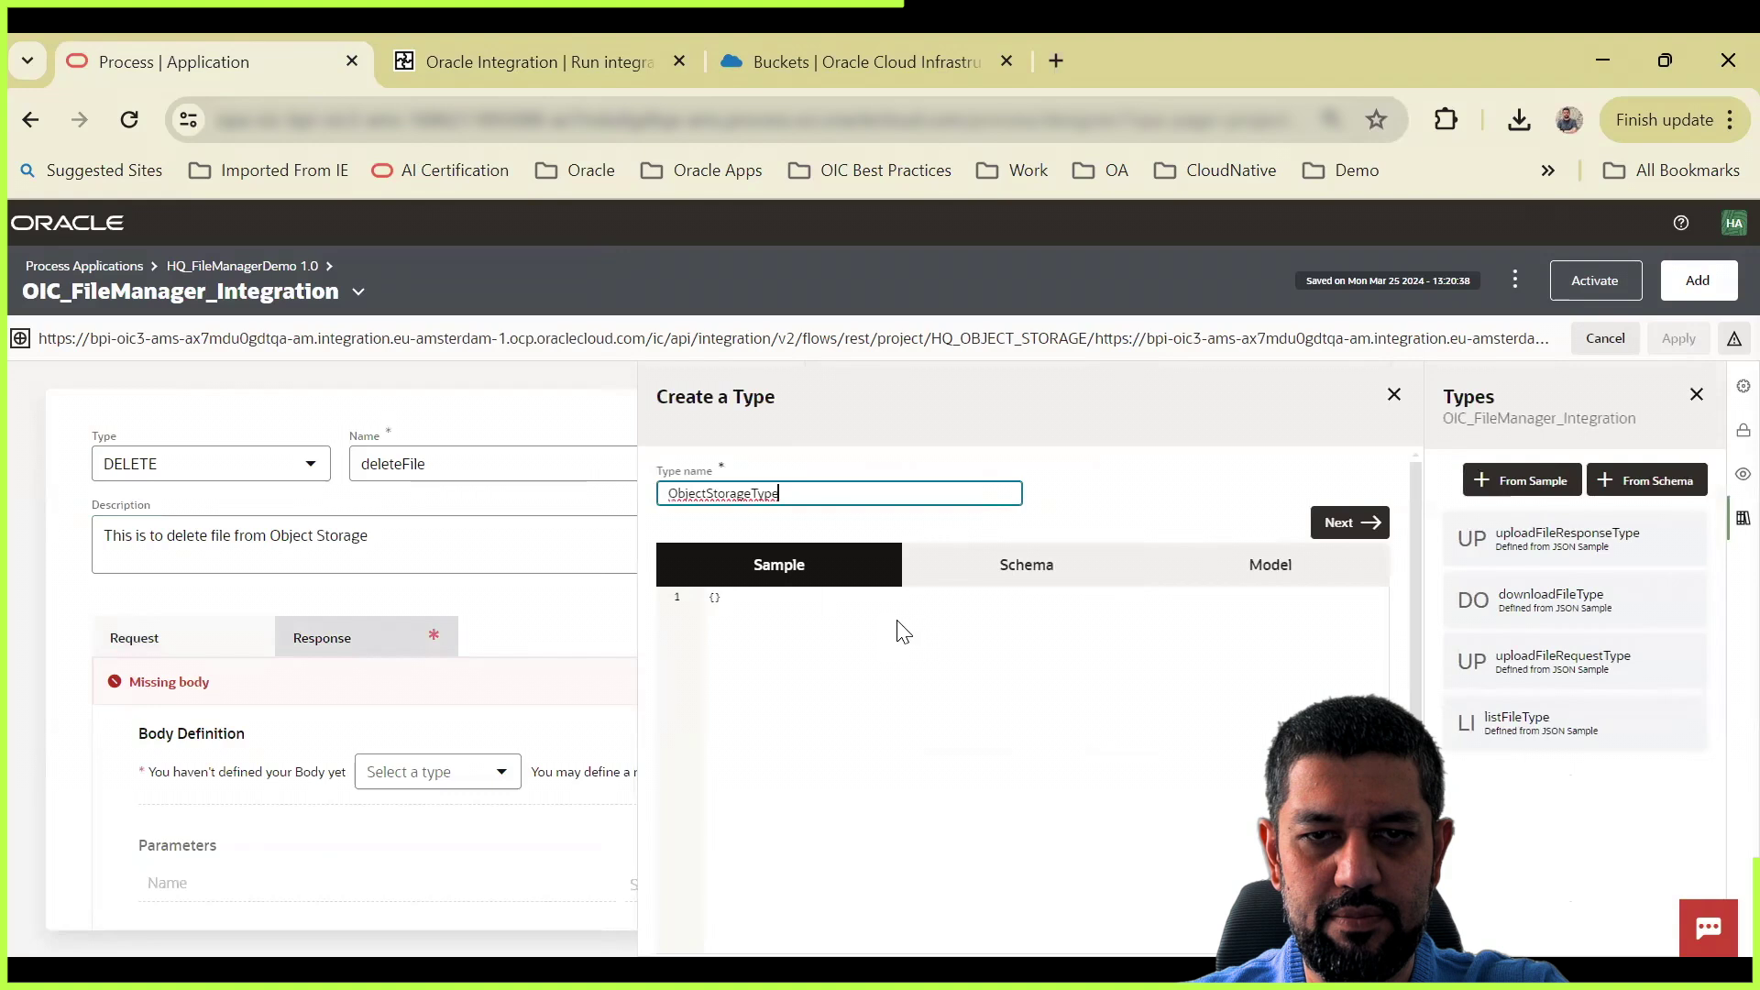
click(903, 633)
text({"Message":"Success/Failure"})
key(shift+Tab)
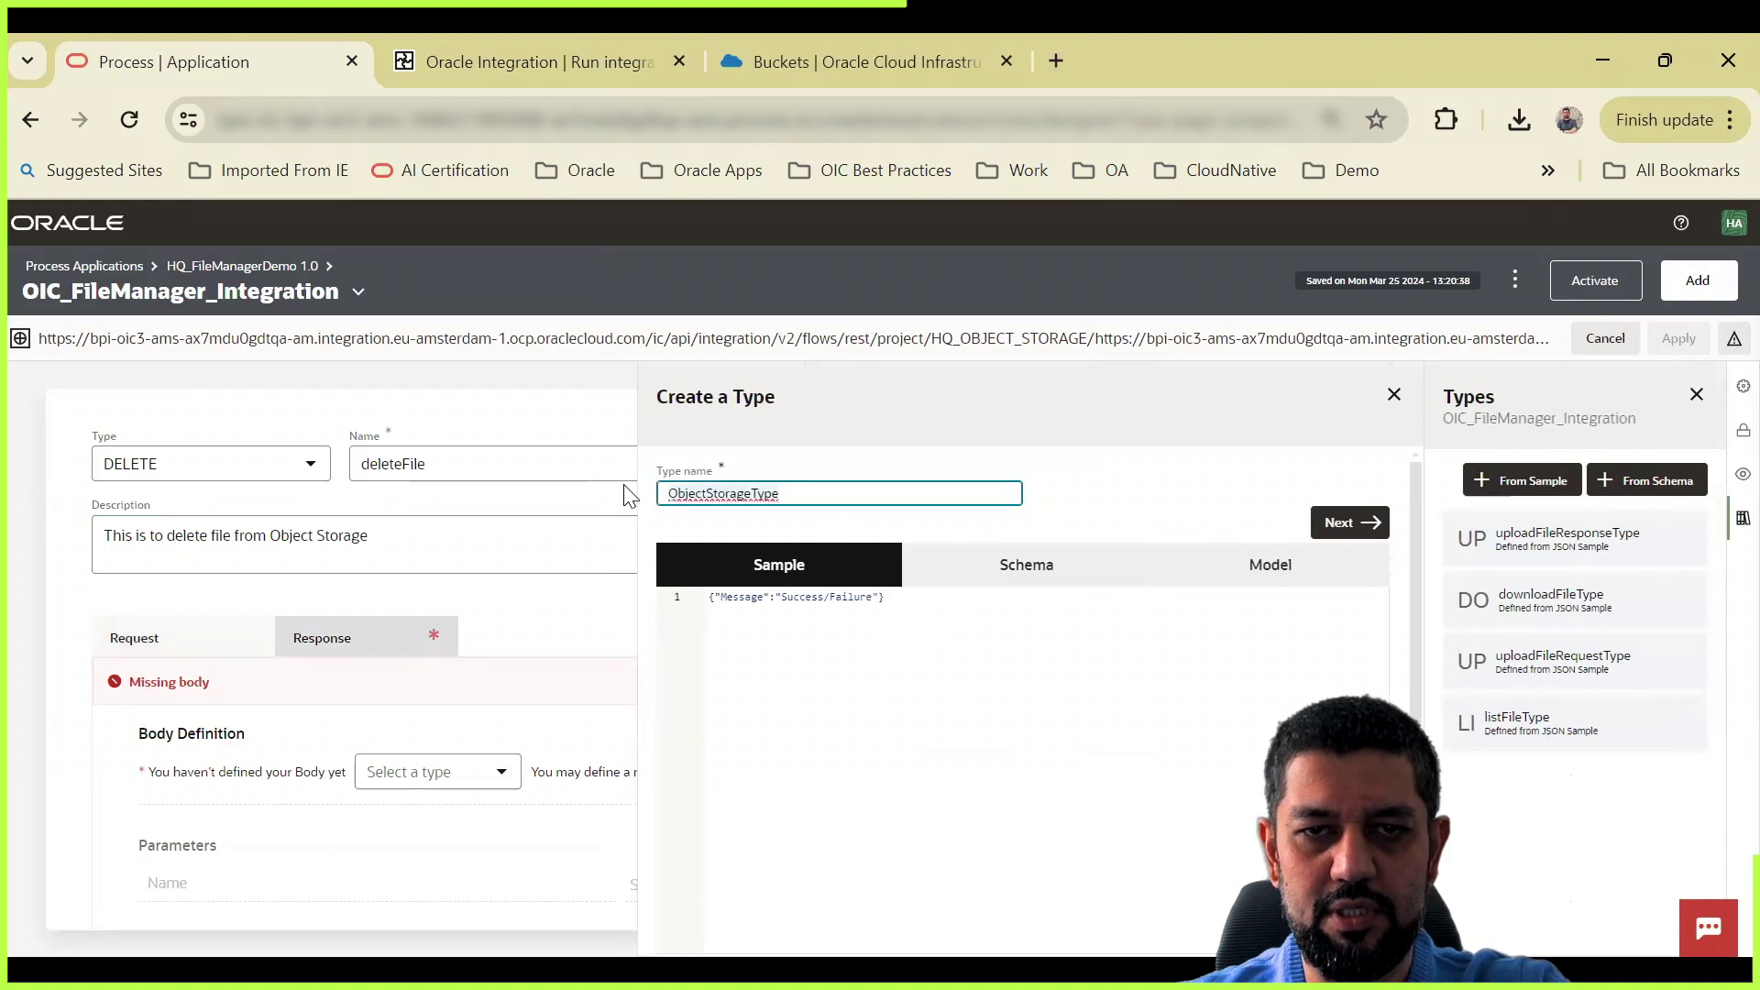
text(deleteFileResponseType)
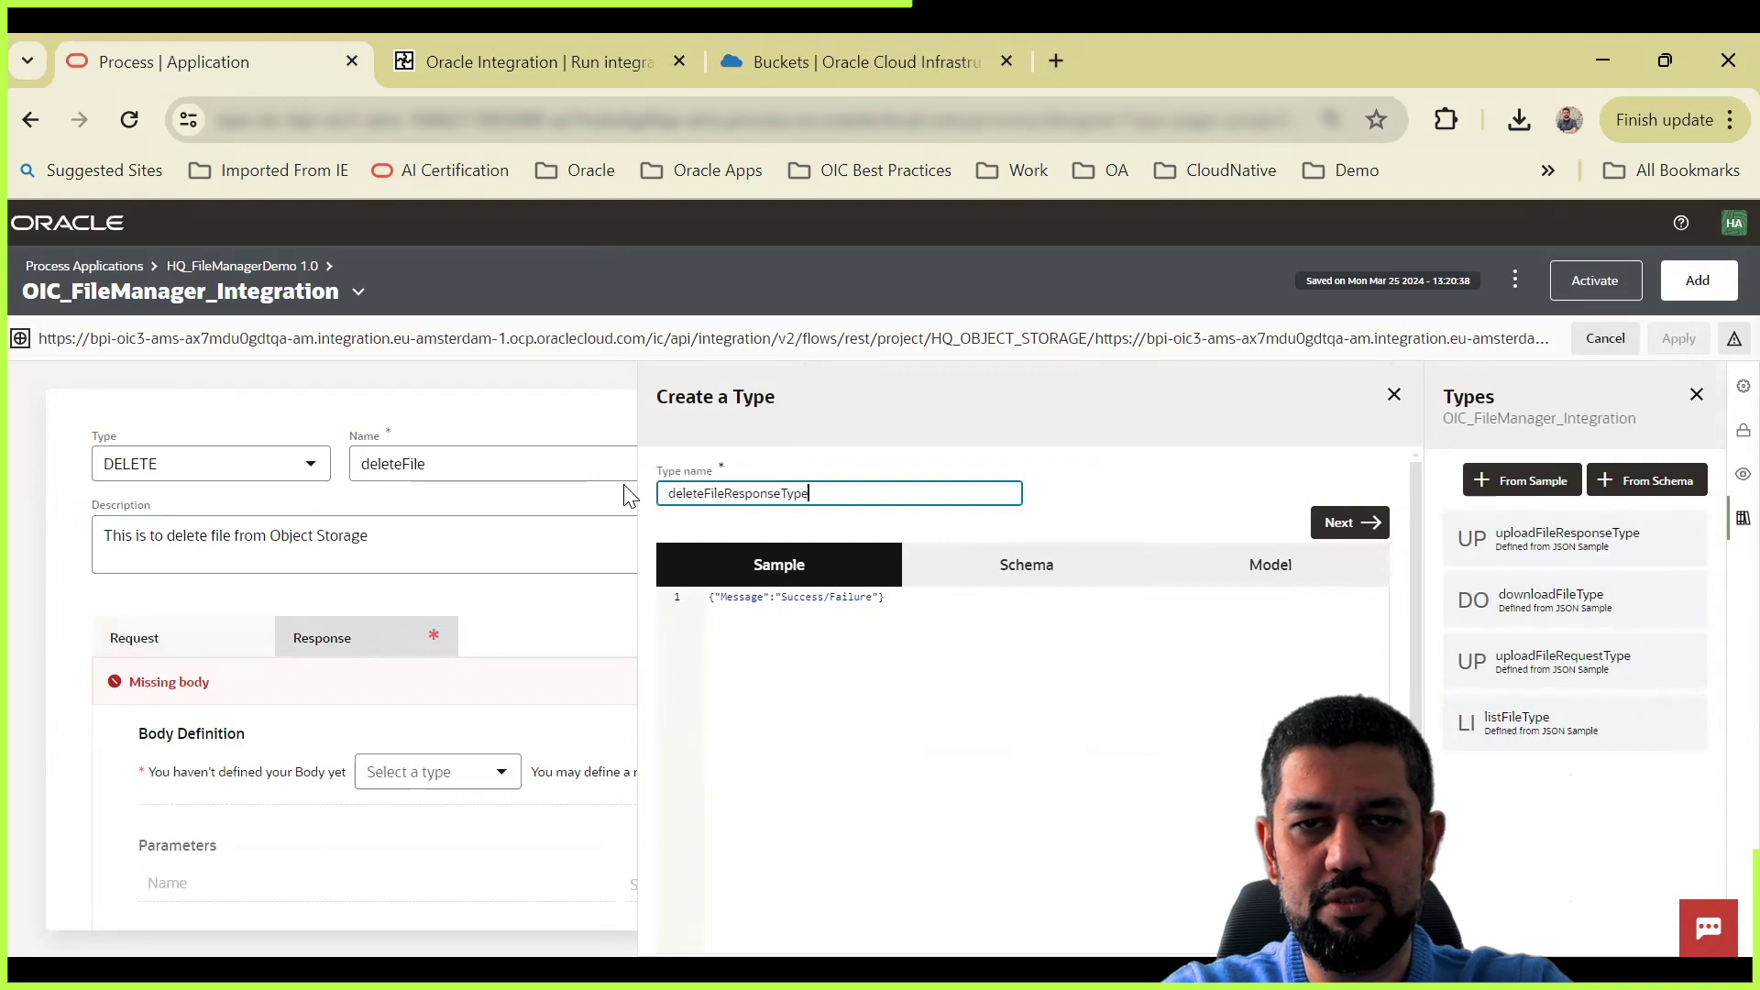
click(1364, 522)
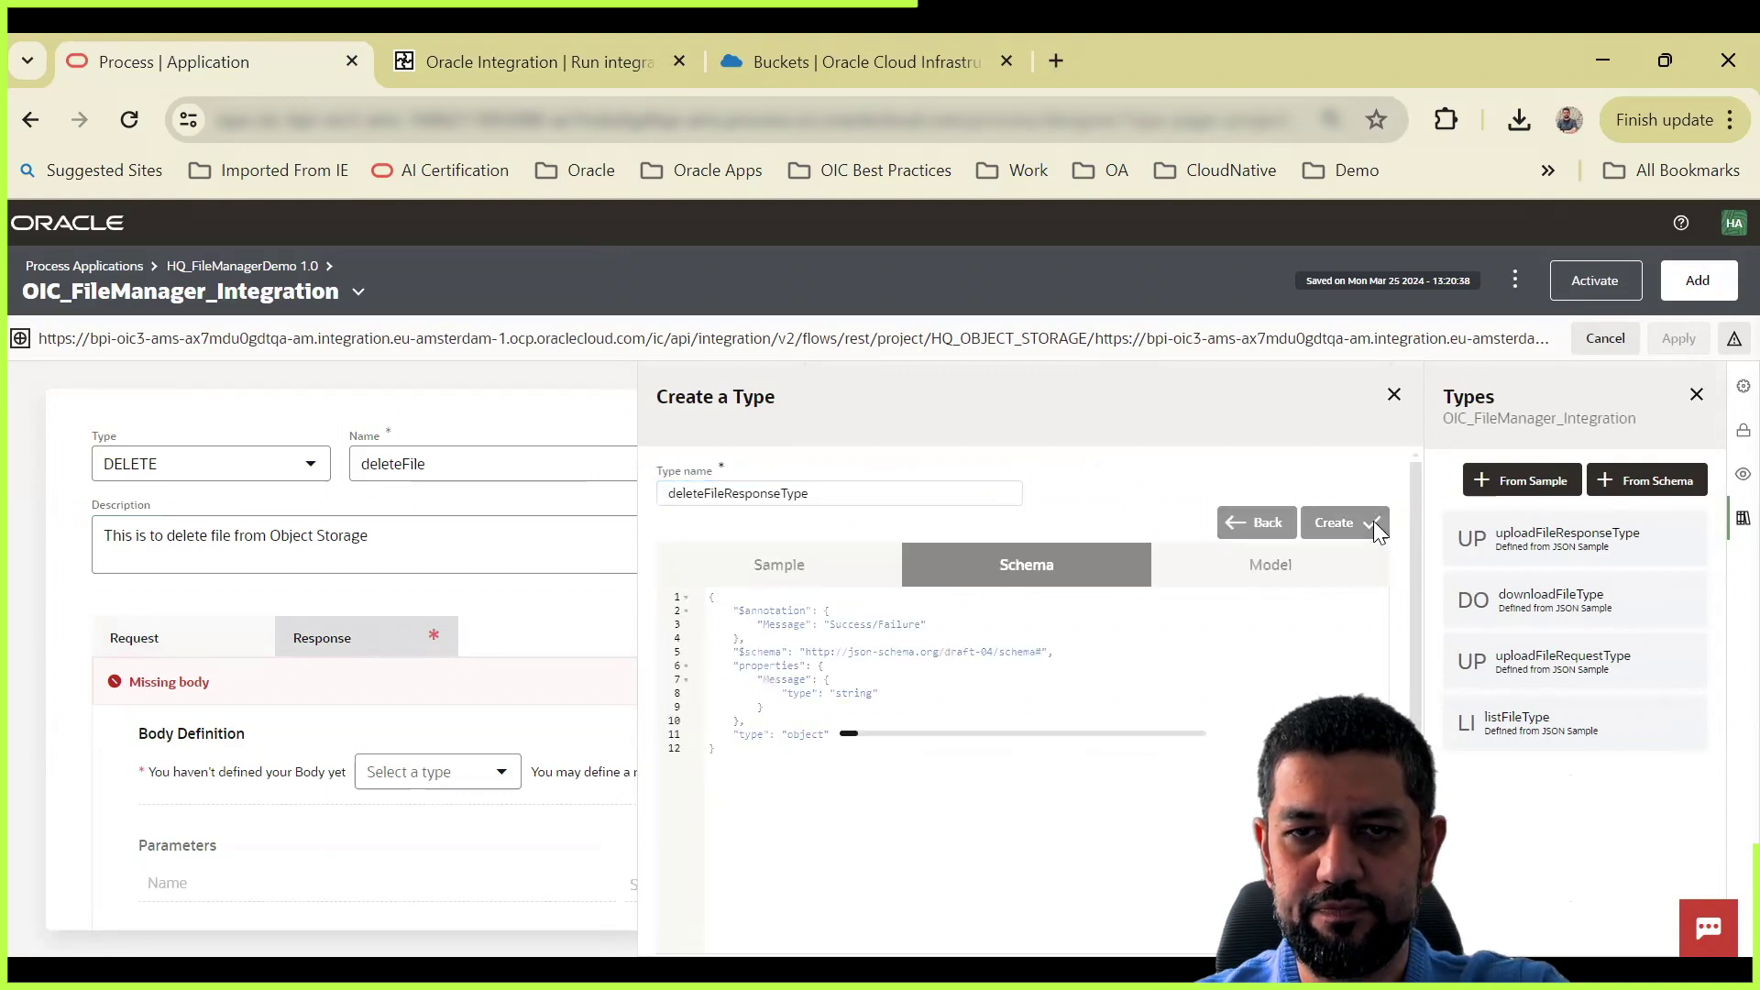
click(1372, 523)
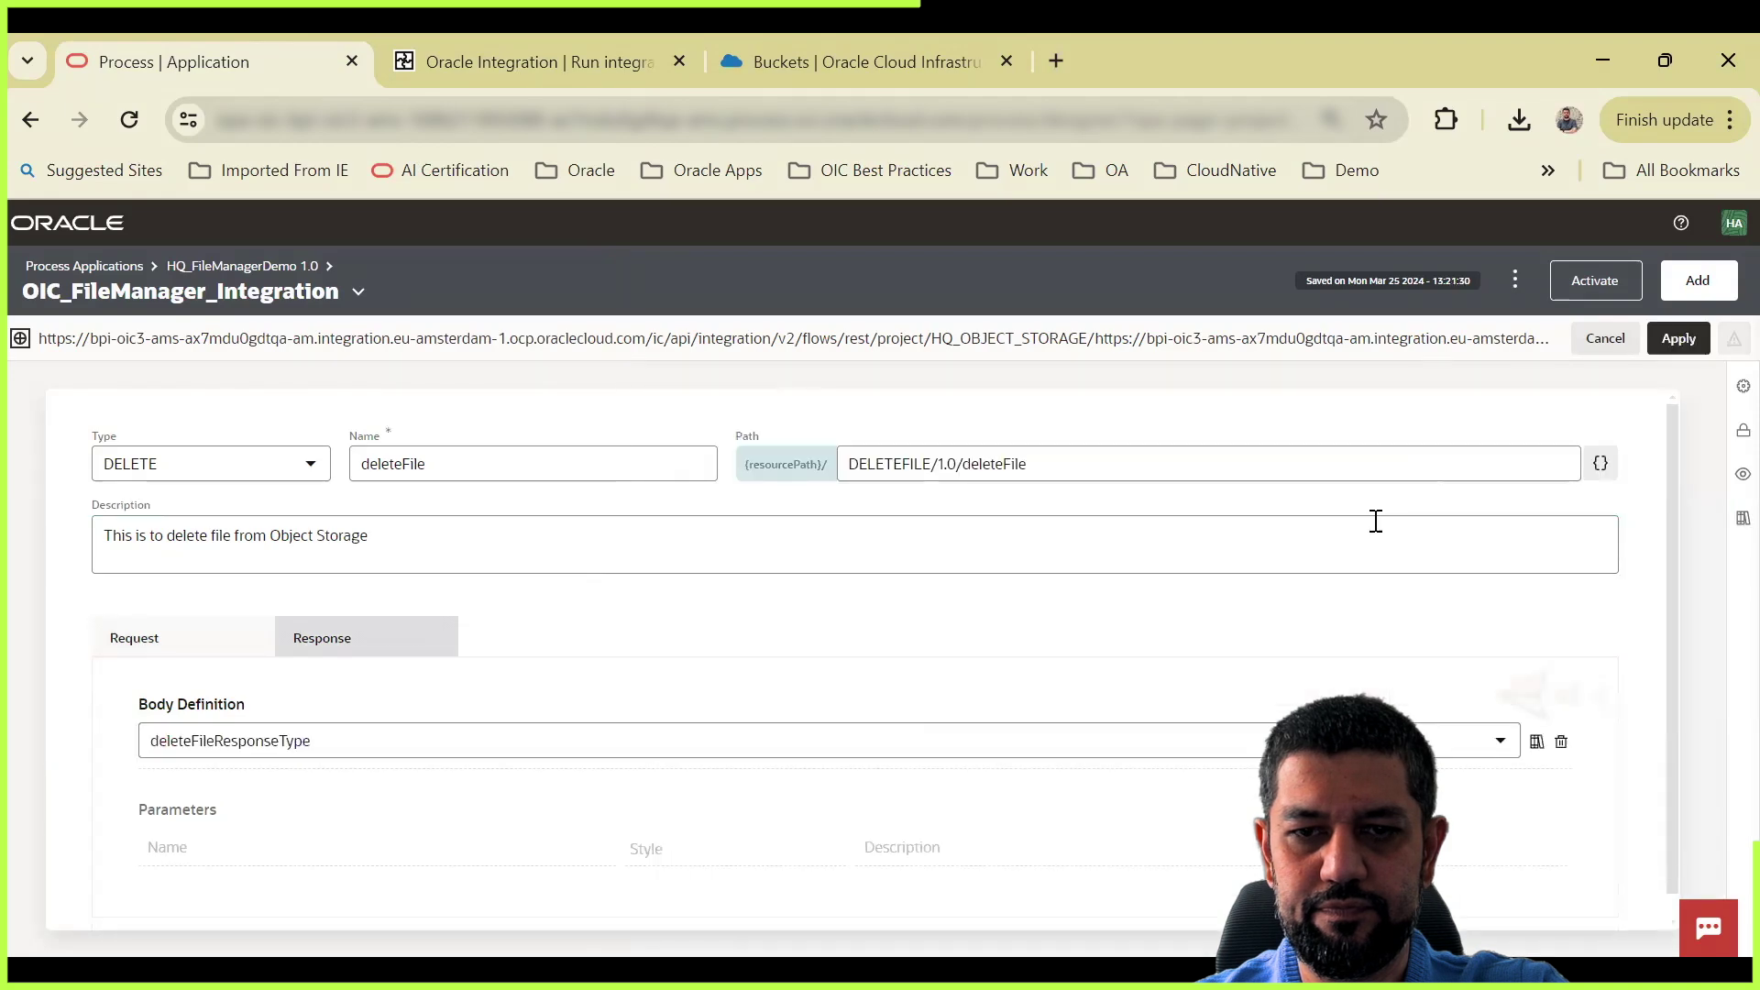
click(1682, 341)
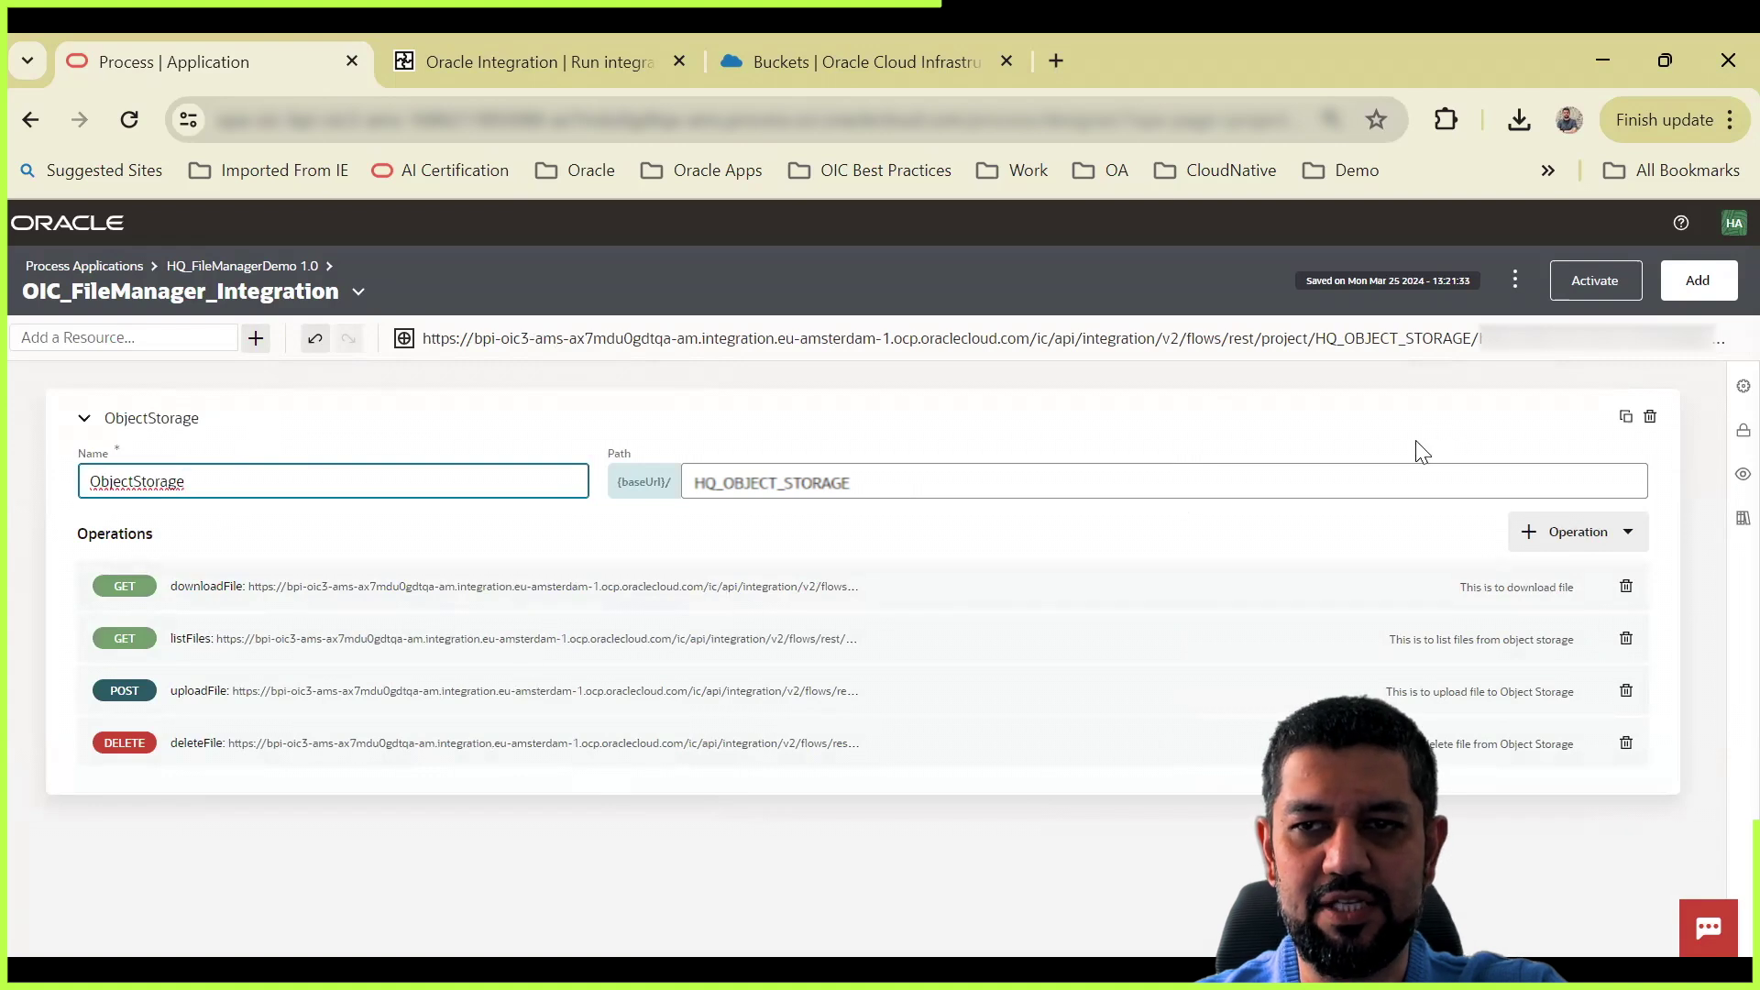
Step: Return to the HQ_FileManagerDemo application, open the SampleWebForm UI and show the FileManager component's properties
click(255, 268)
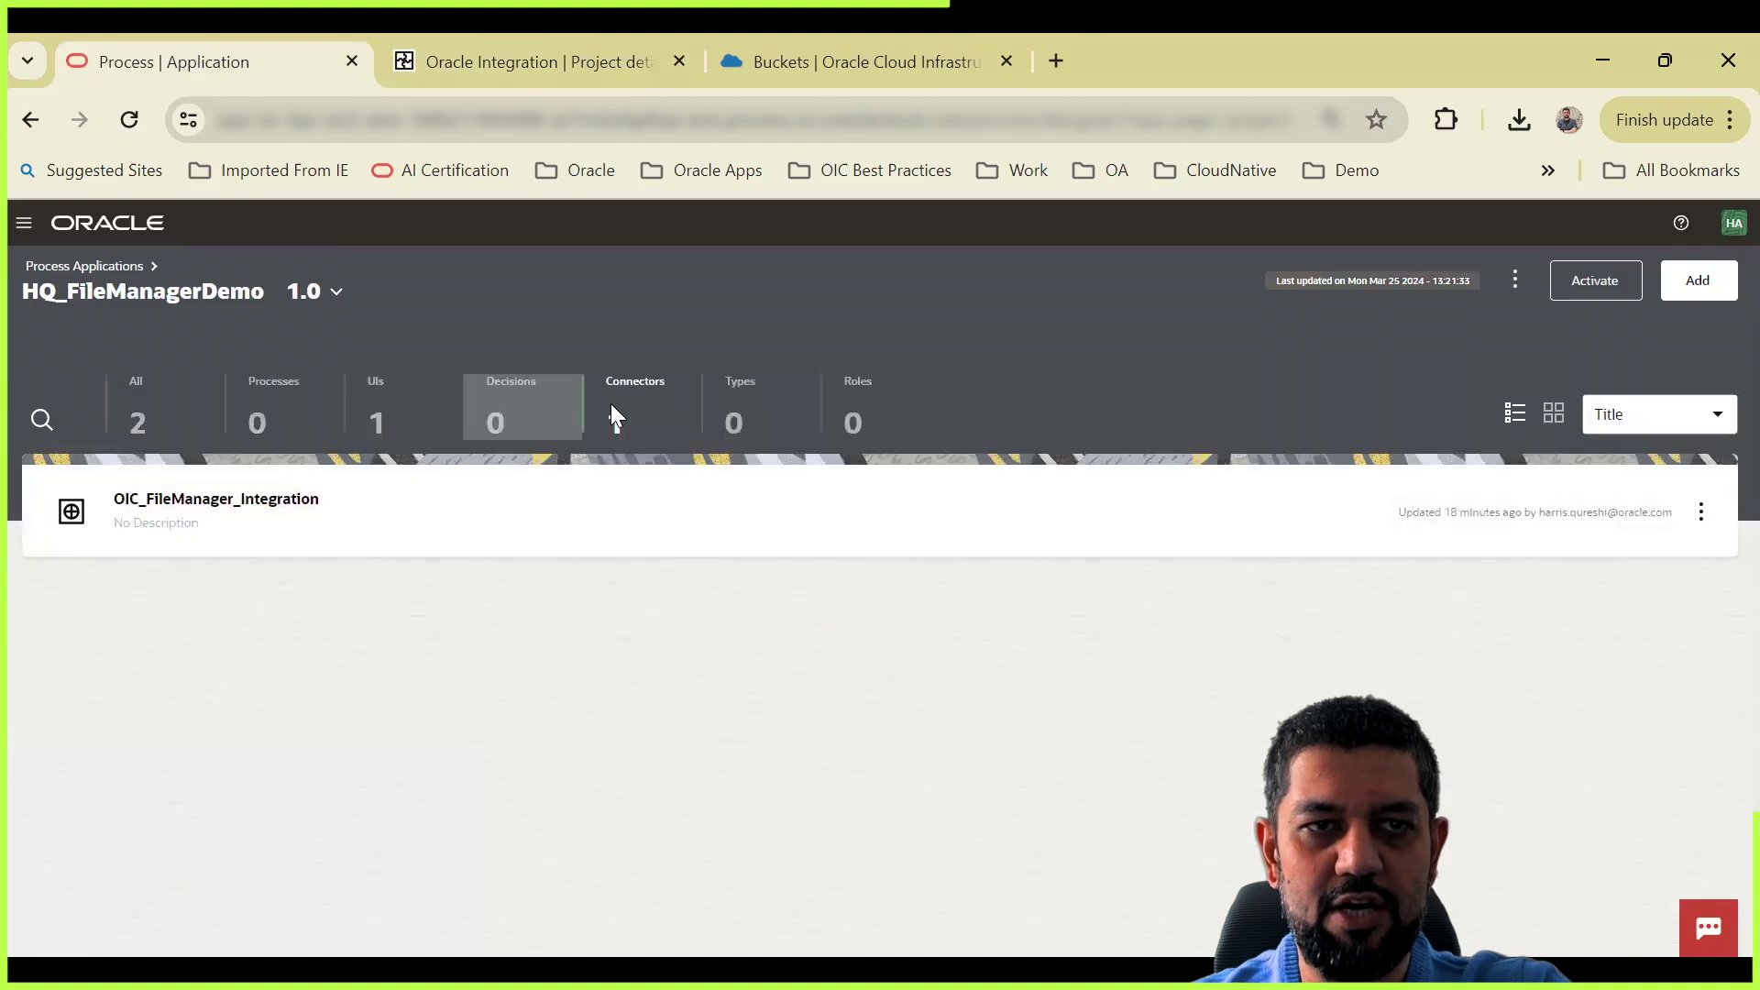
click(382, 416)
click(162, 510)
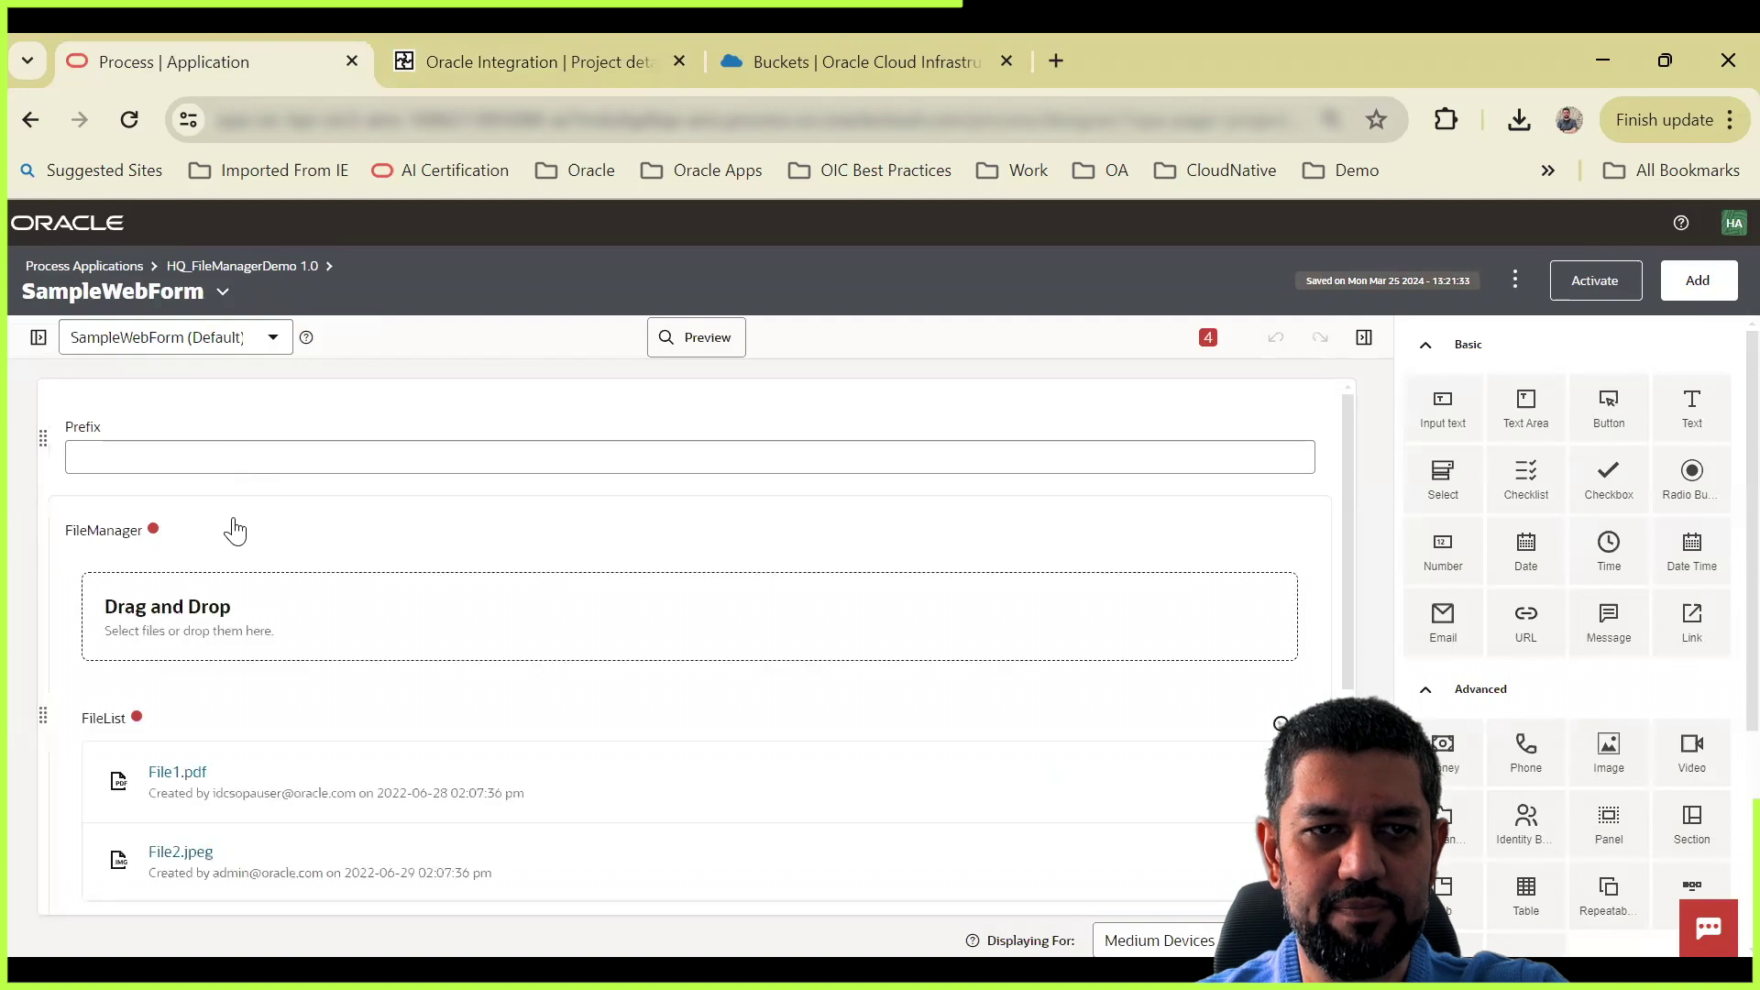
click(235, 530)
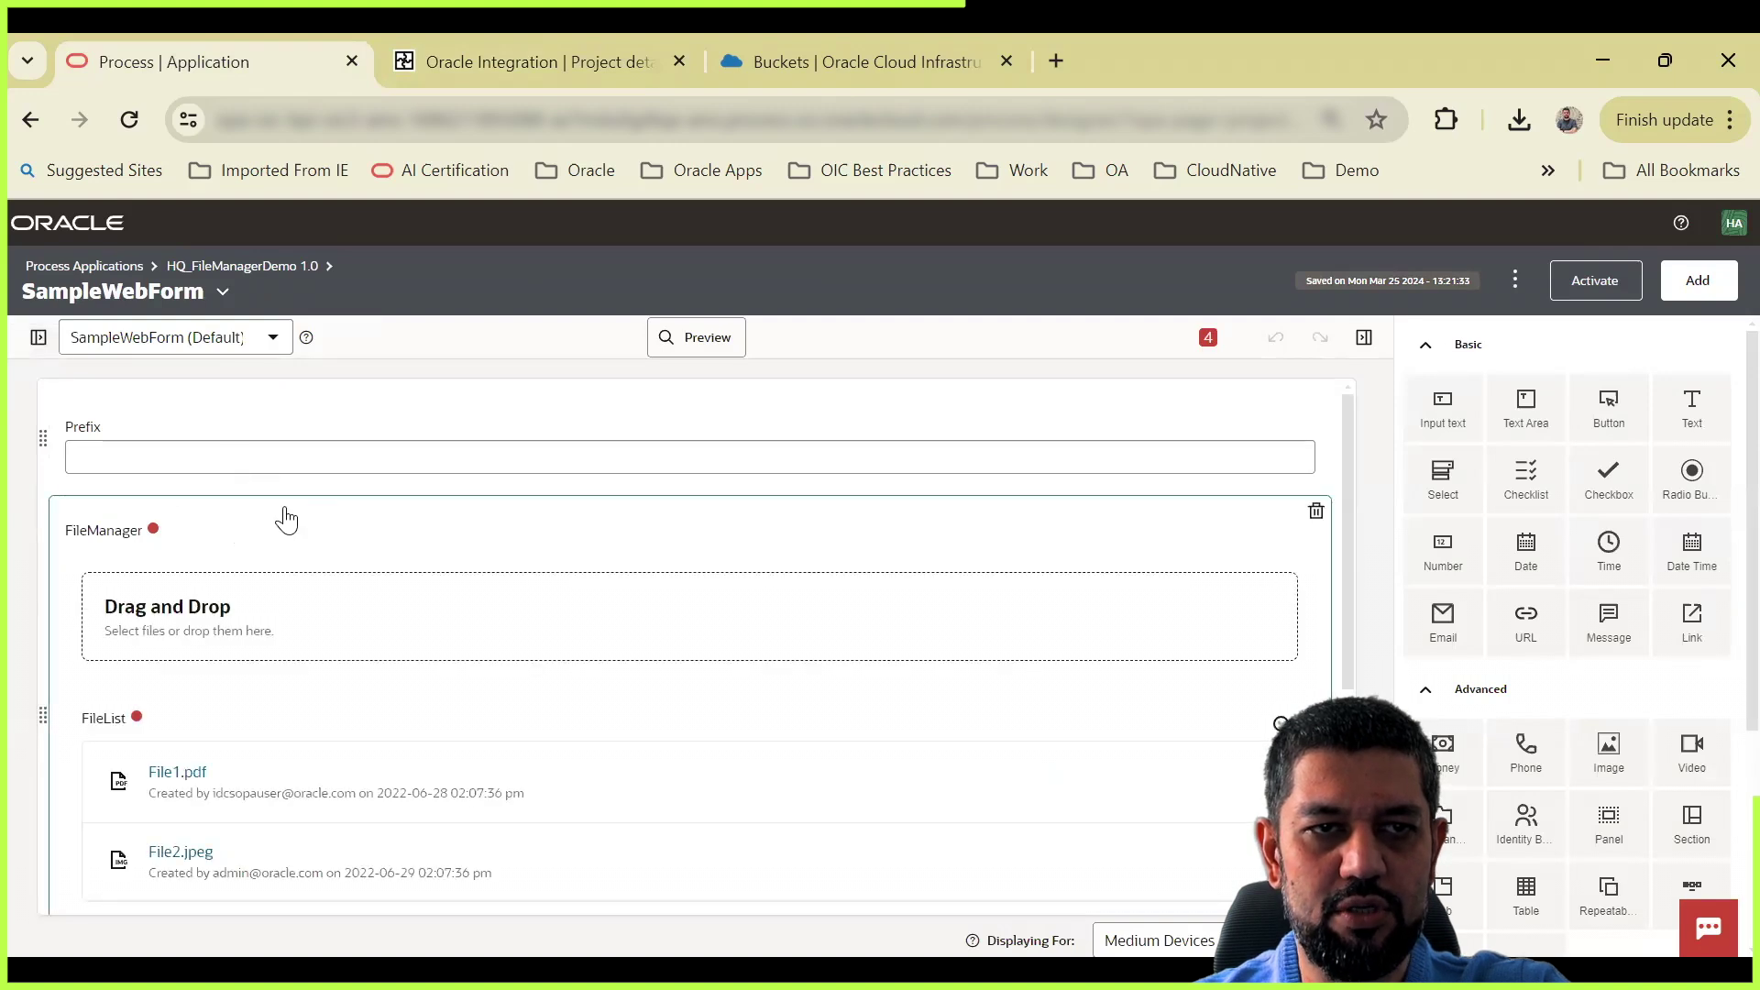
click(38, 338)
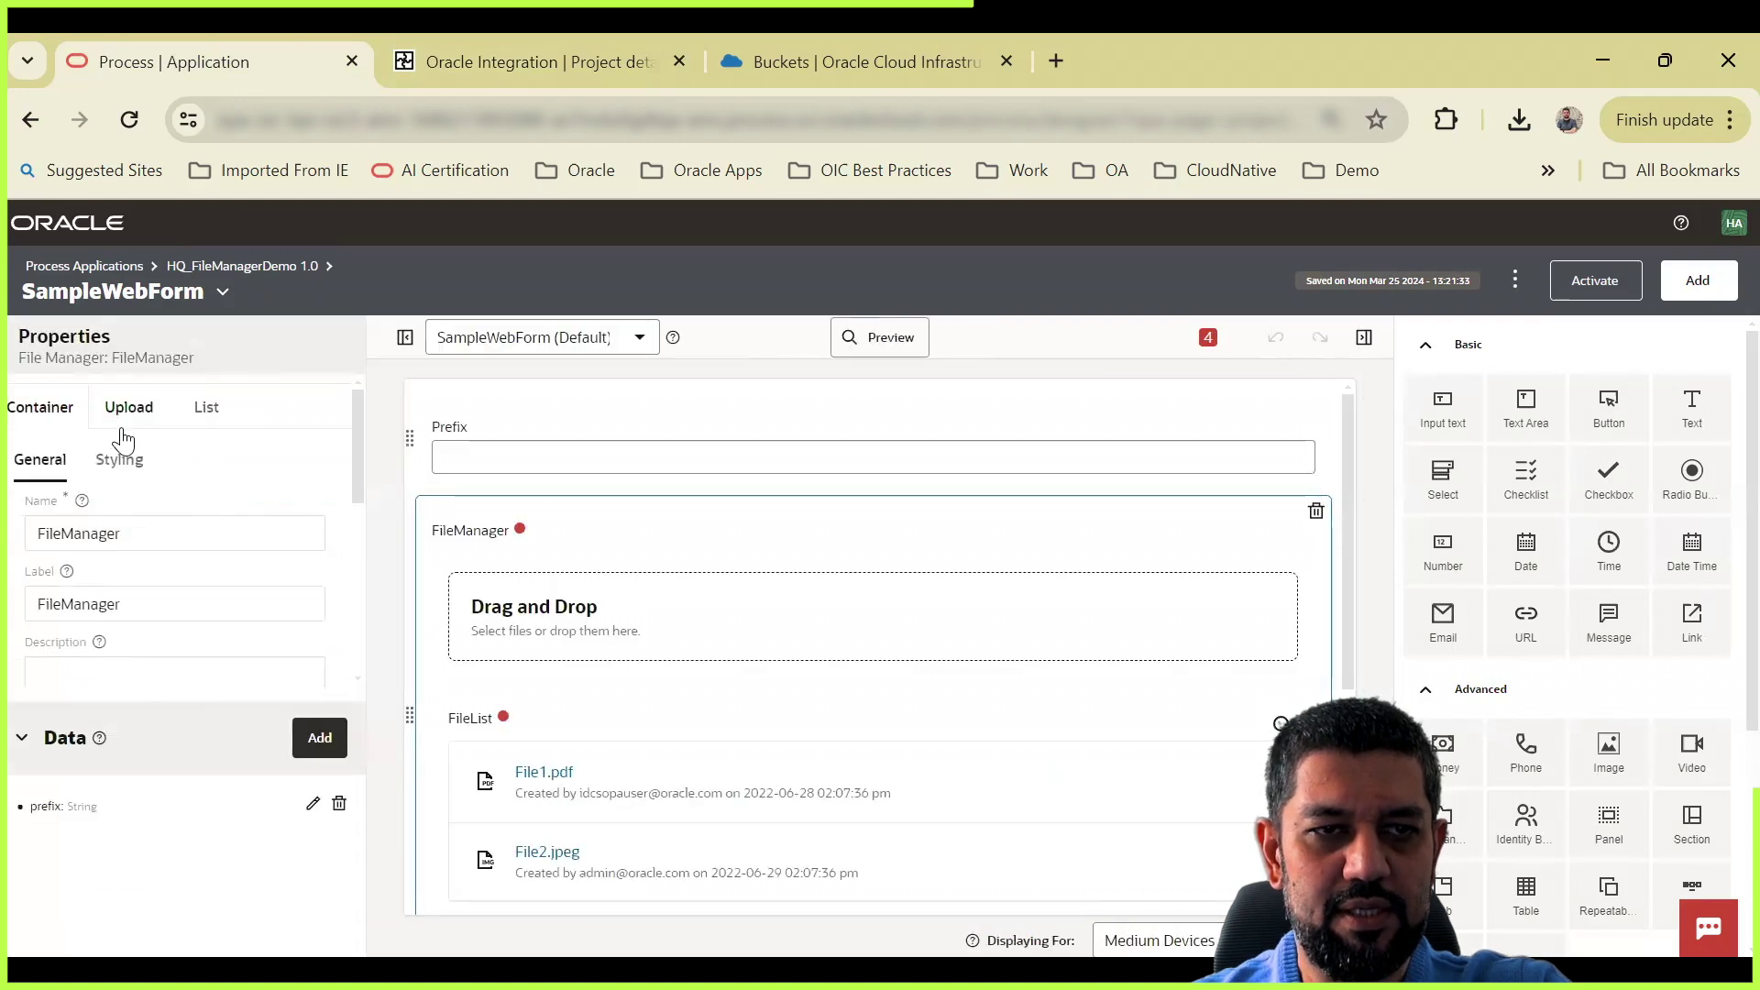
Step: Bind the FileManager component to the OIC_FileManager_Integration connector and its ObjectStorage resource
scroll(189, 590, down, 5)
scroll(102, 523, up, 2)
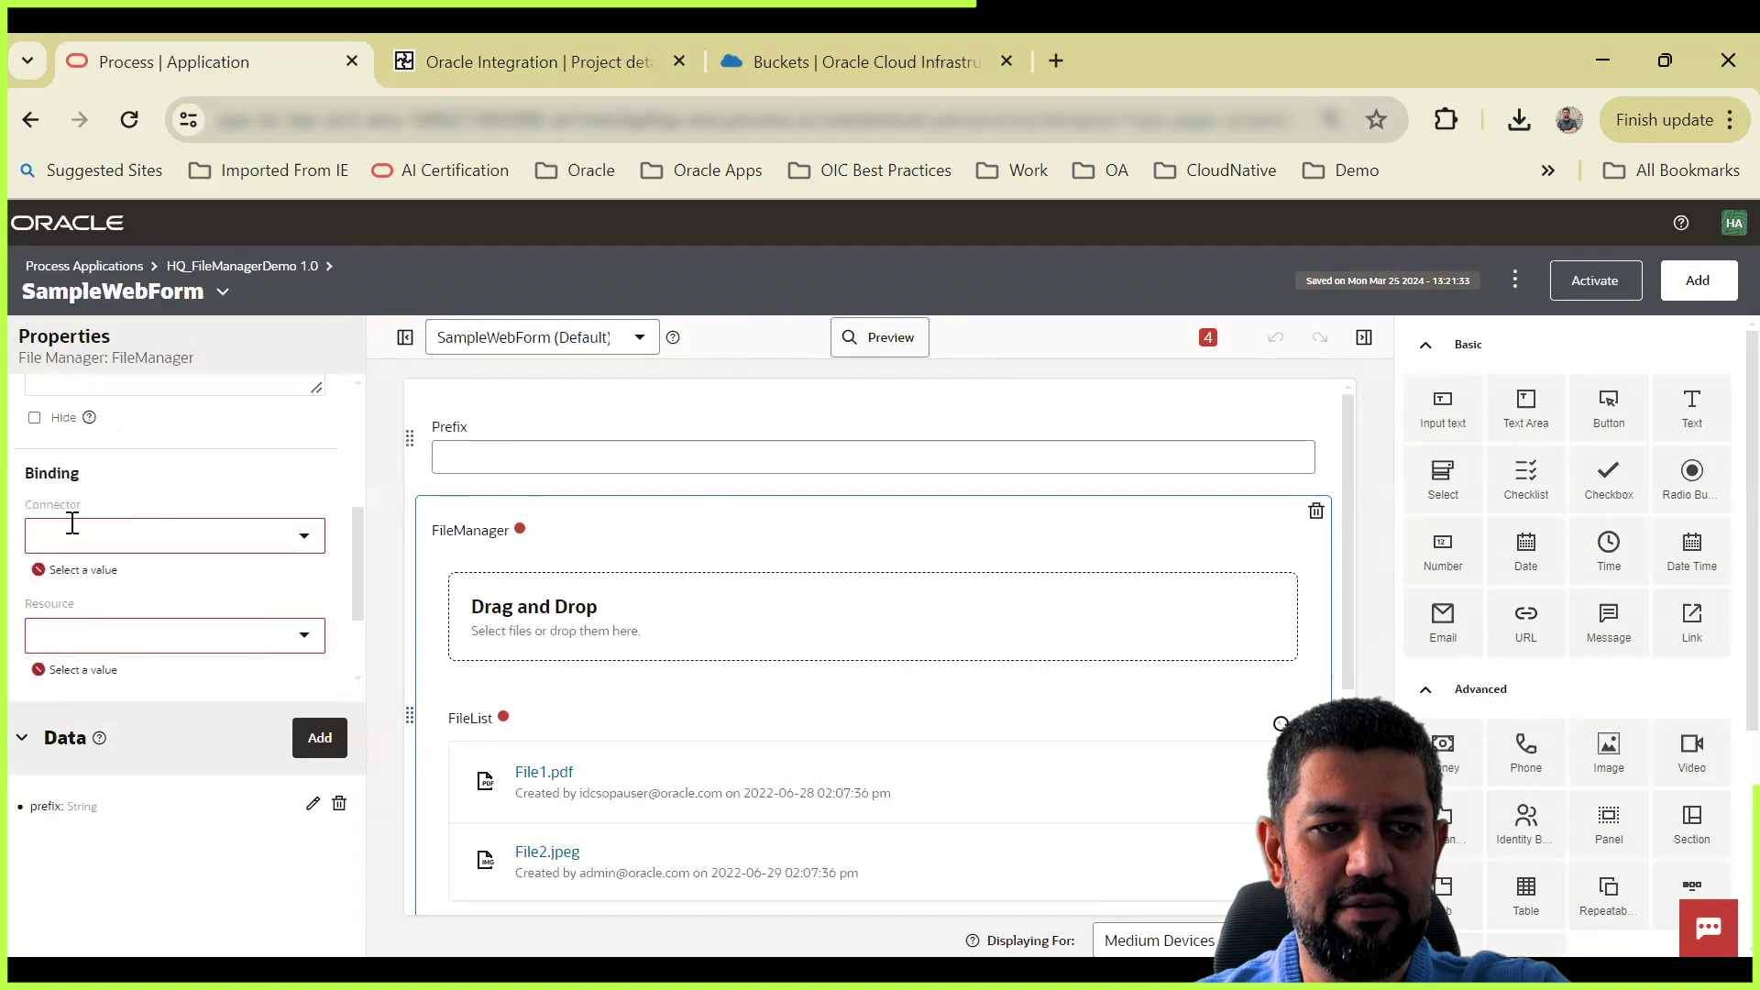
click(305, 549)
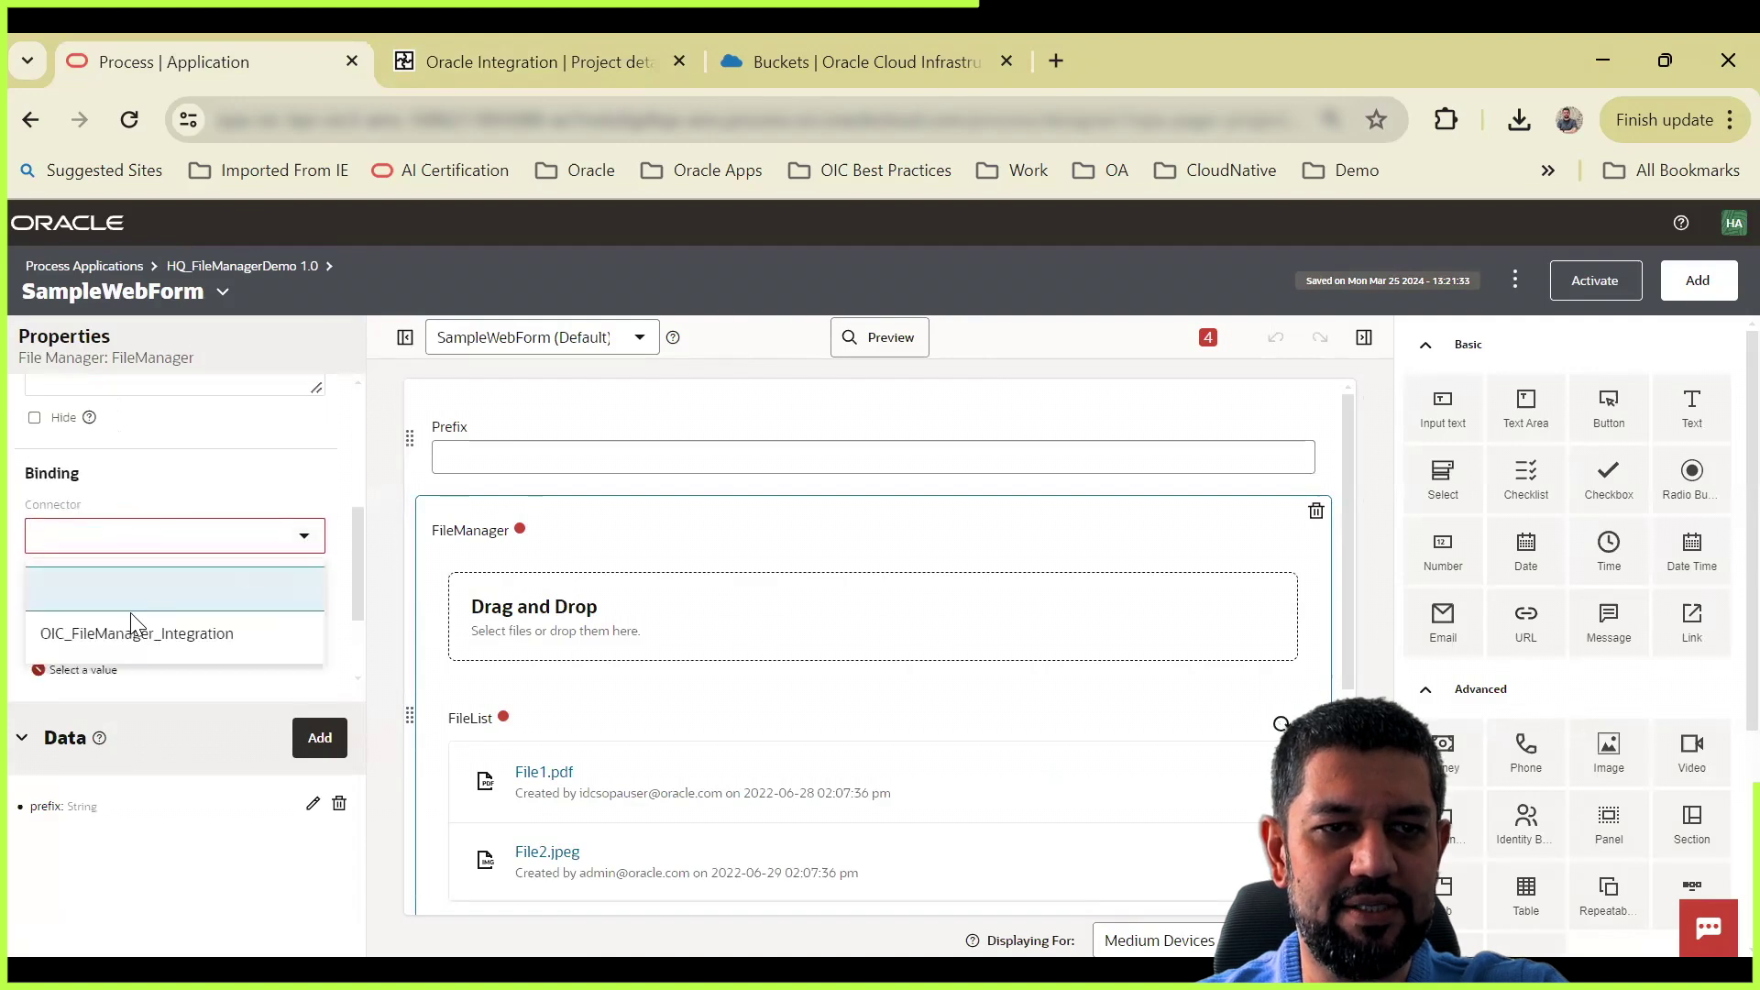
click(90, 639)
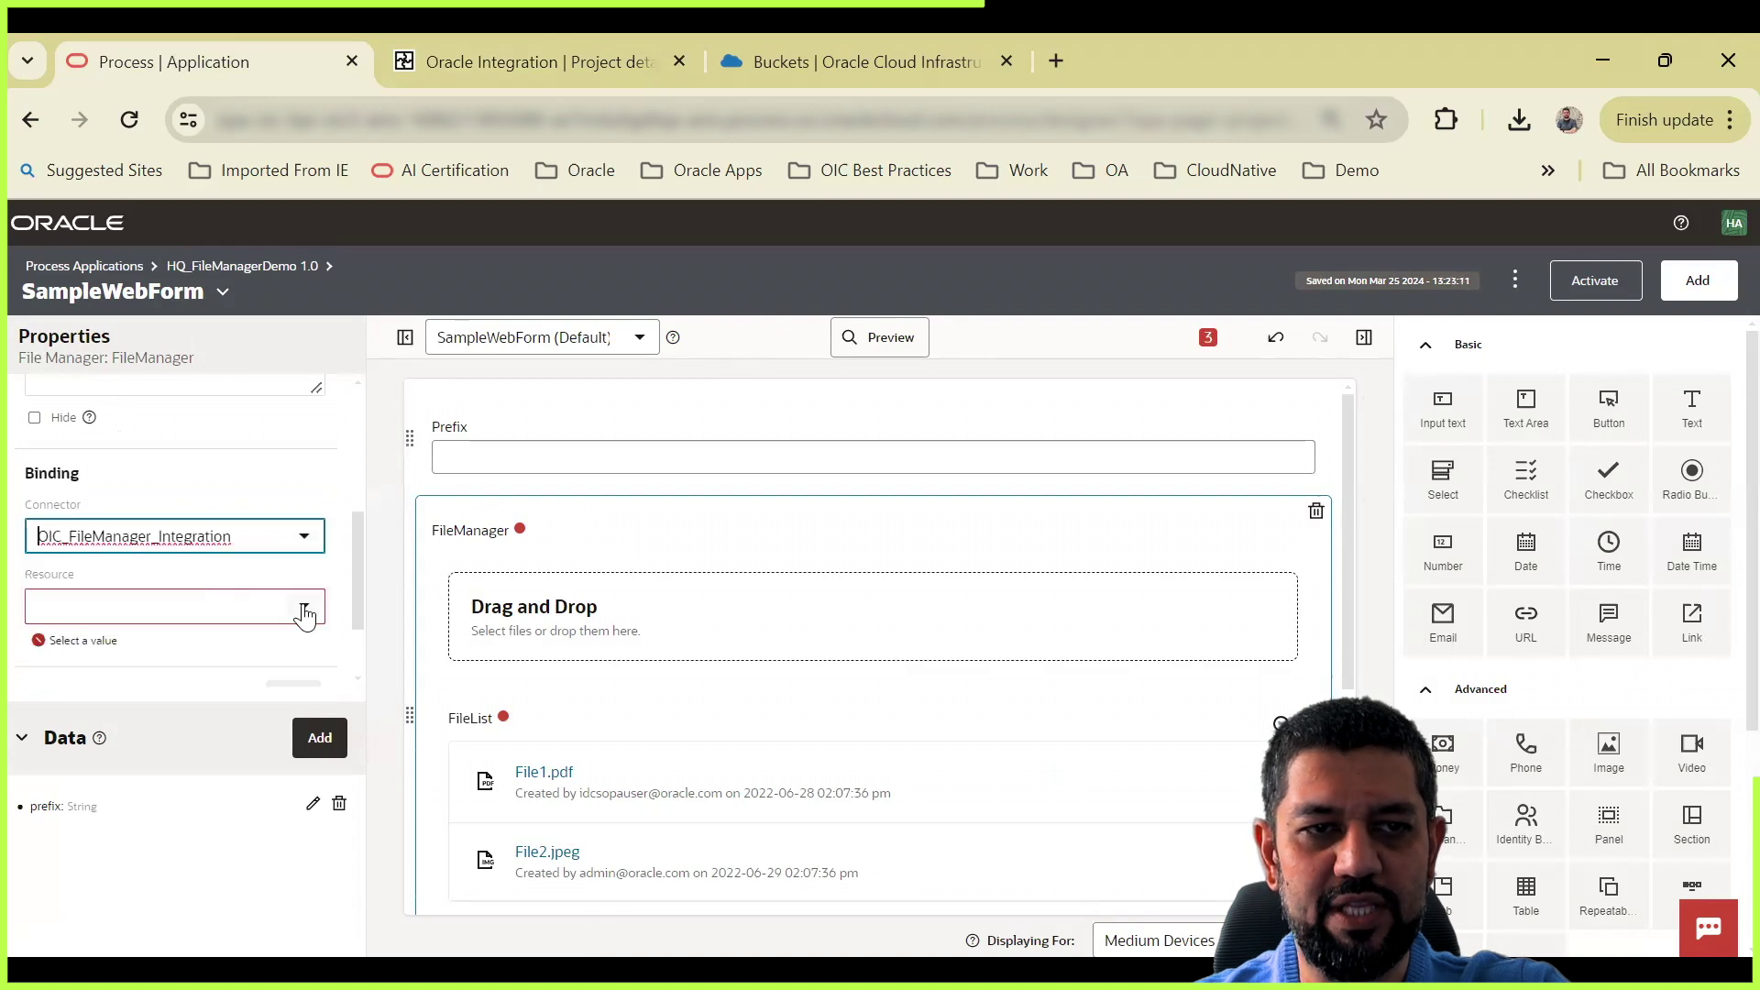
click(304, 607)
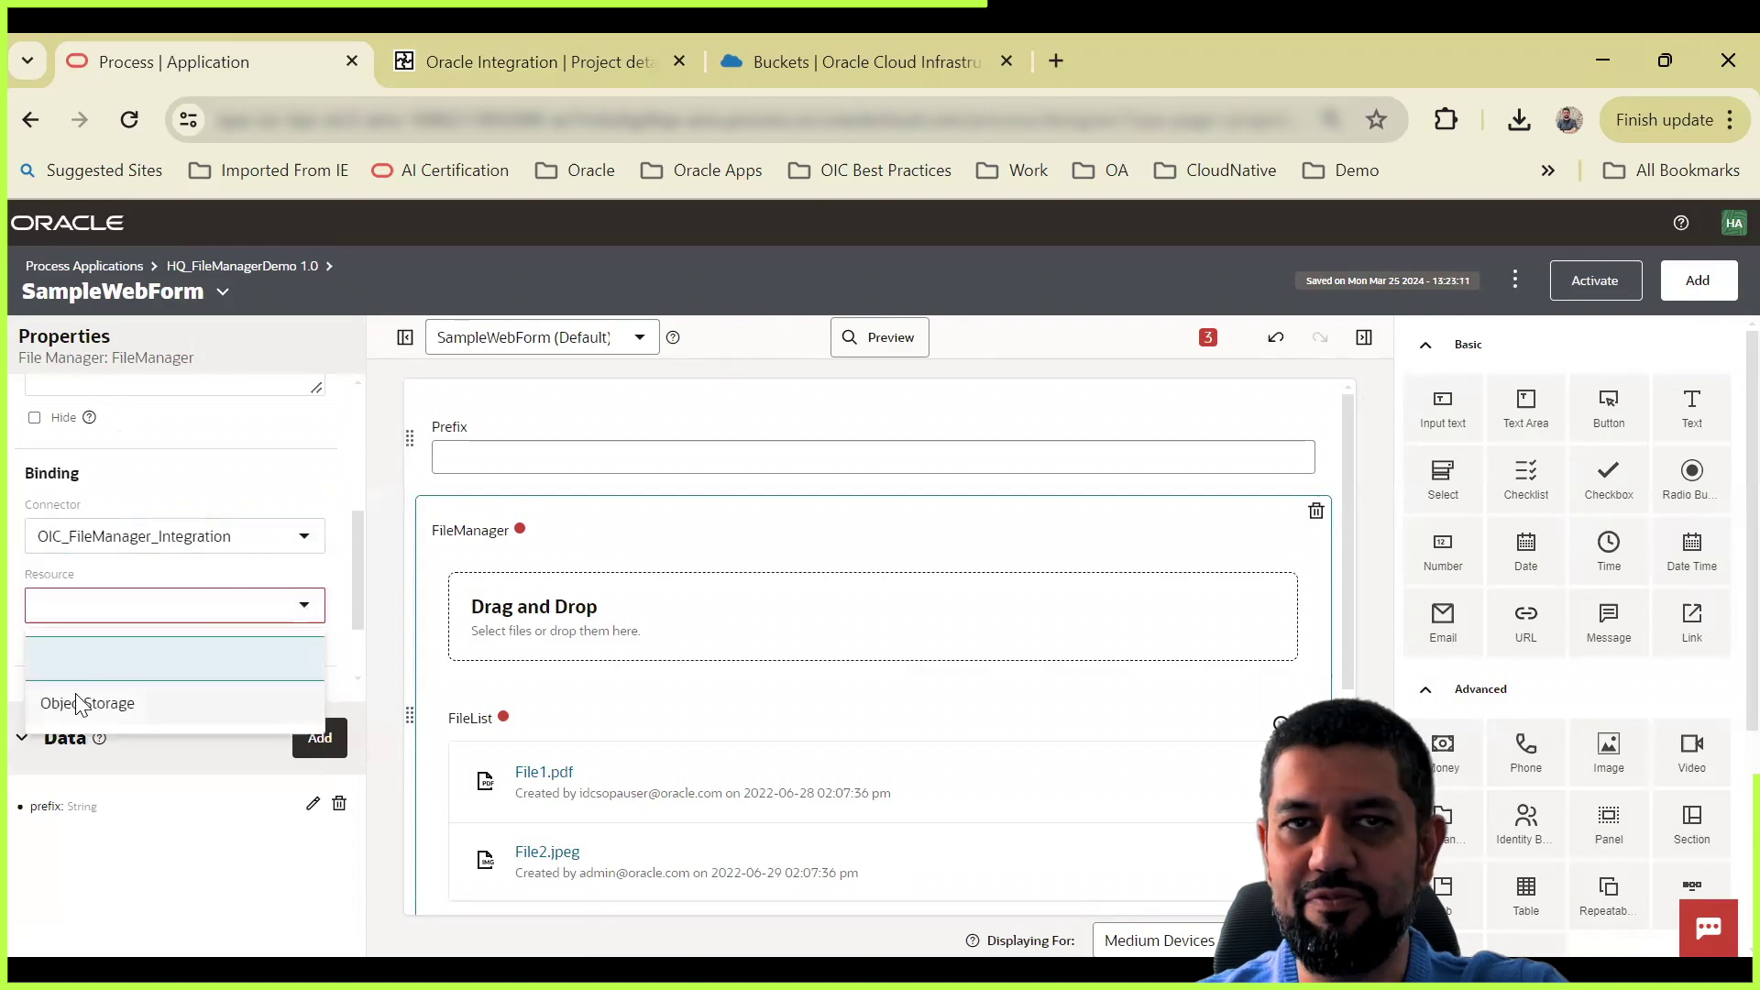
click(78, 704)
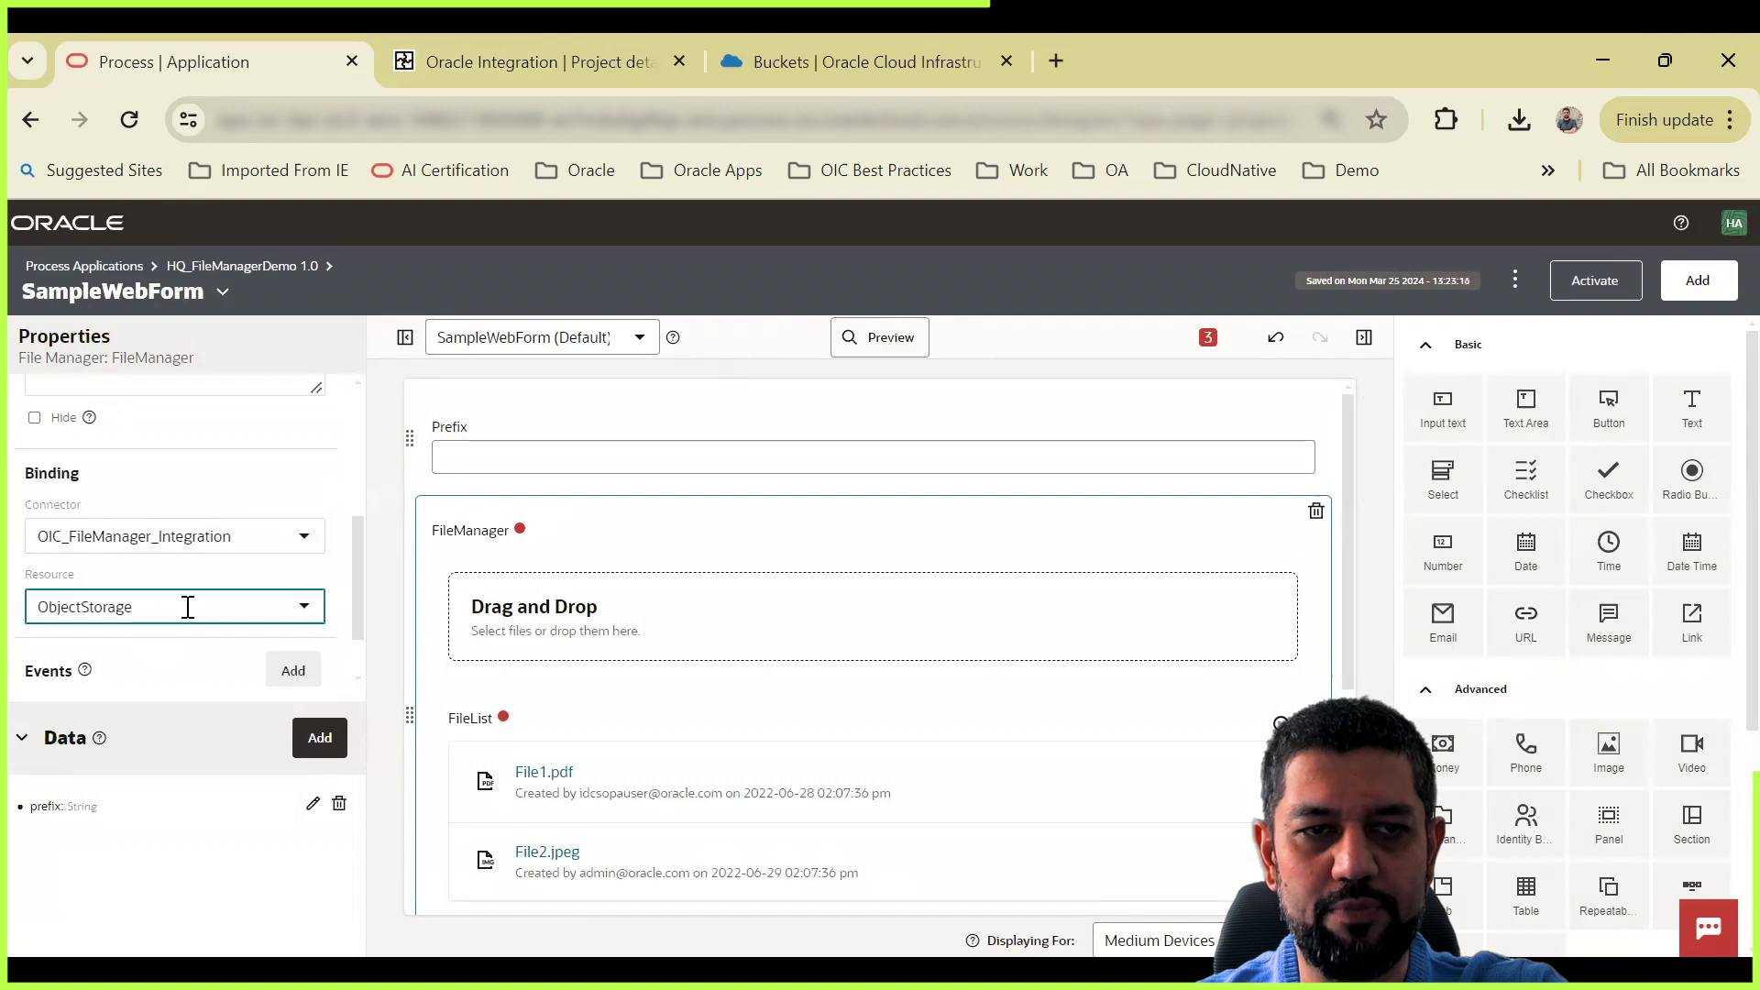
scroll(193, 612, down, 1)
scroll(206, 610, up, 5)
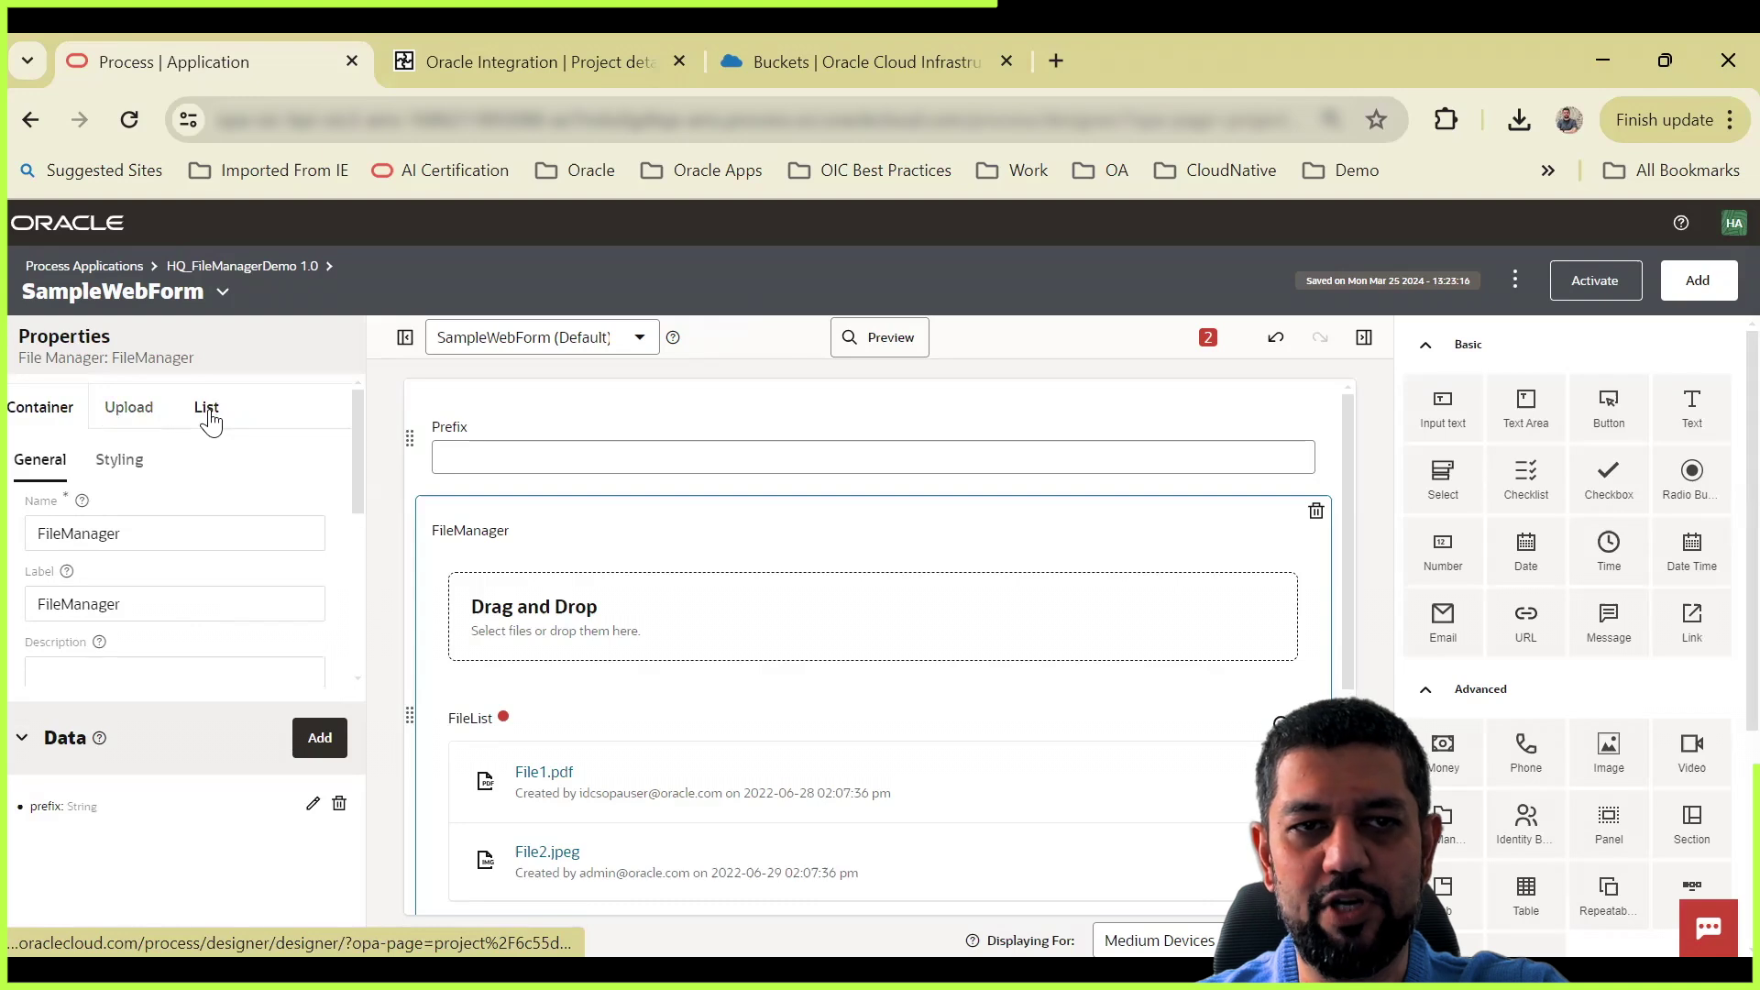
Step: Review the FileUpload component's general properties and set its upload binding operation to uploadFile
click(127, 416)
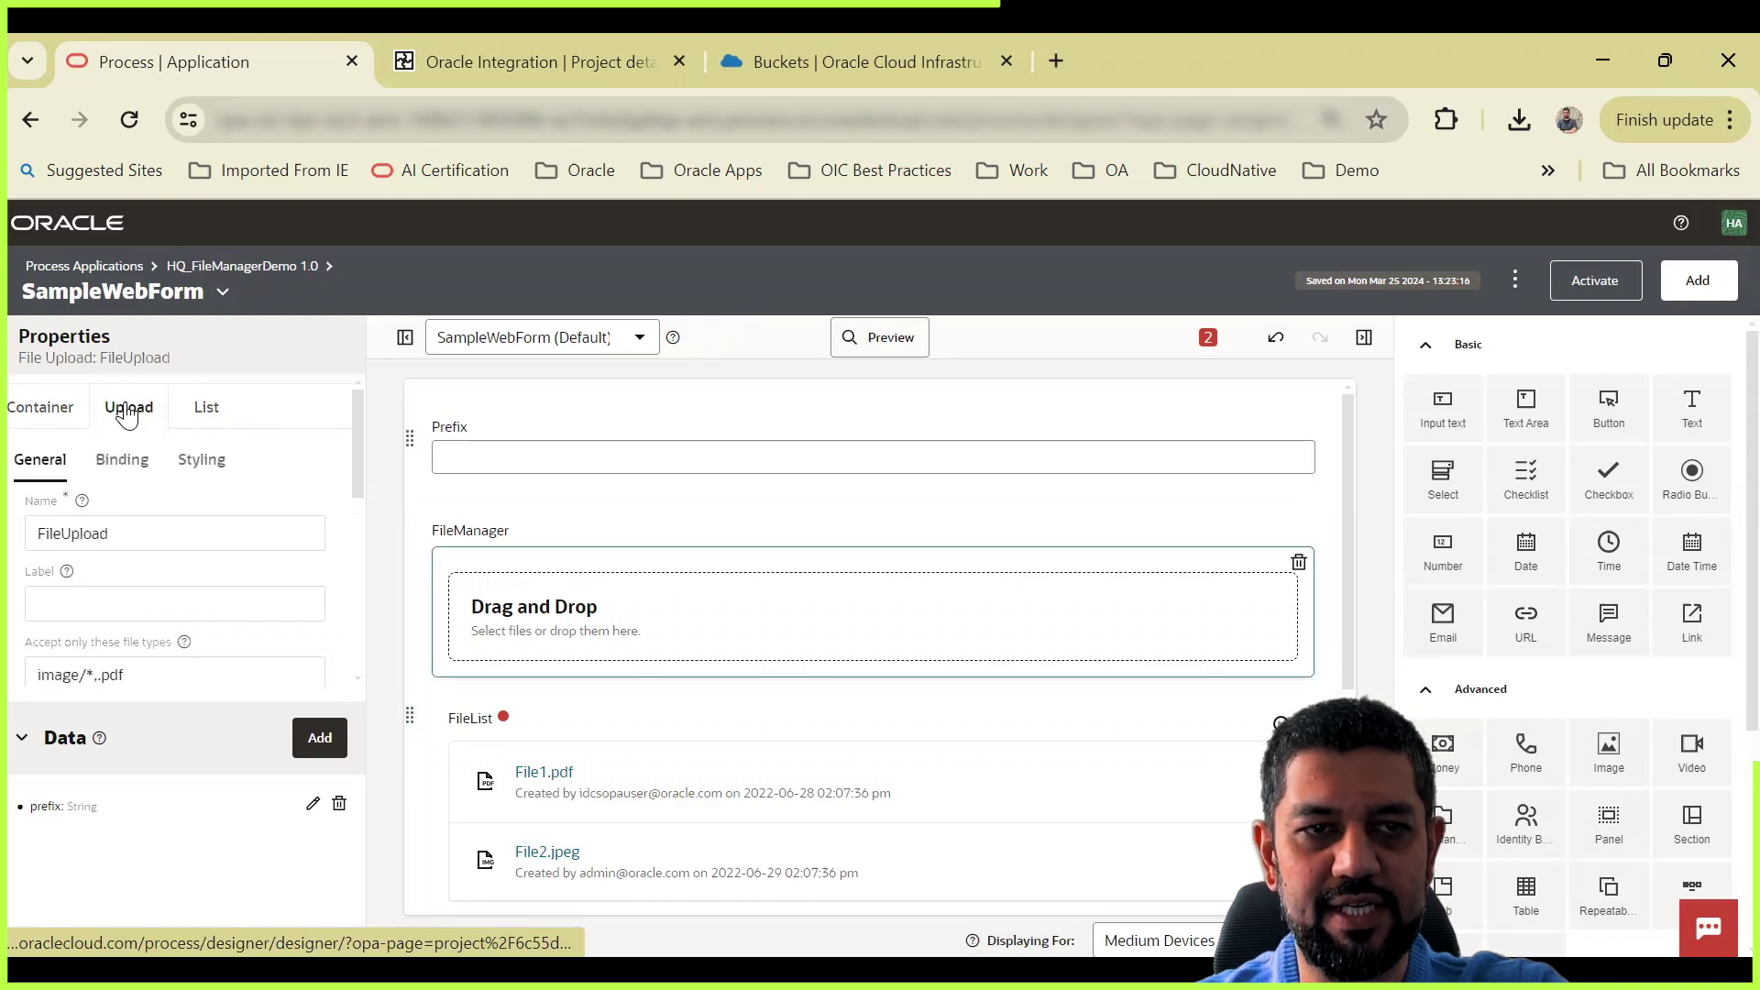
scroll(214, 539, down, 3)
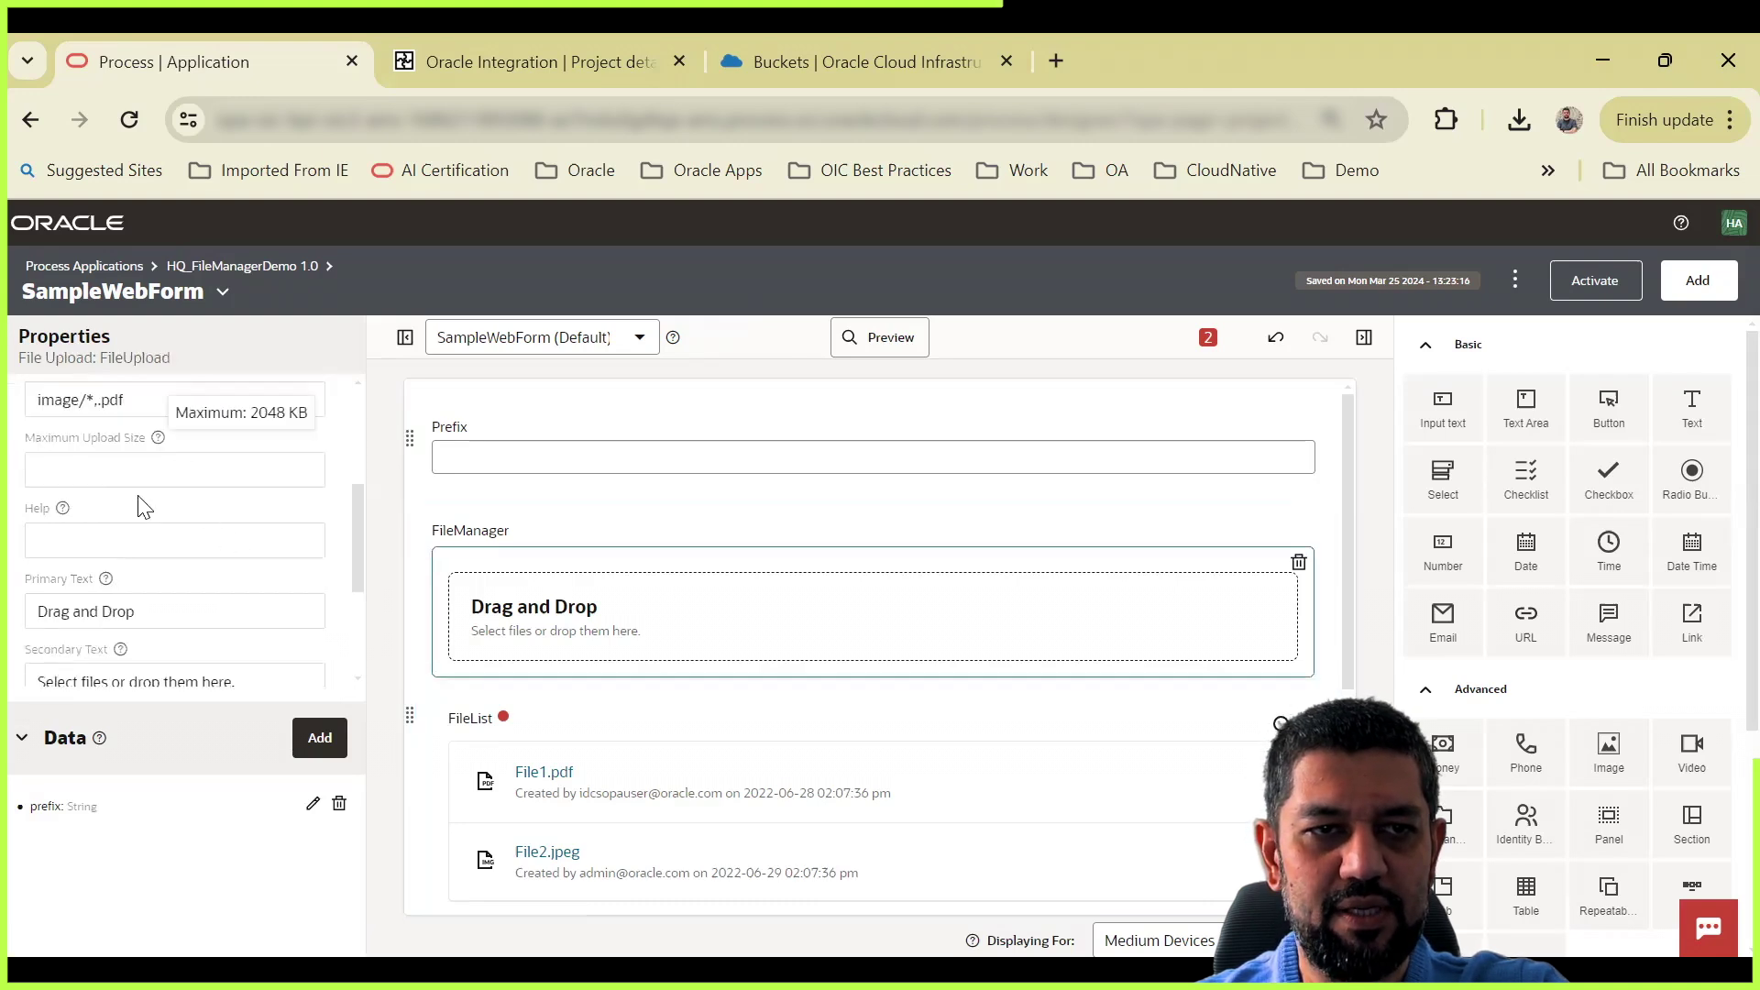
scroll(107, 416, up, 2)
scroll(159, 539, down, 3)
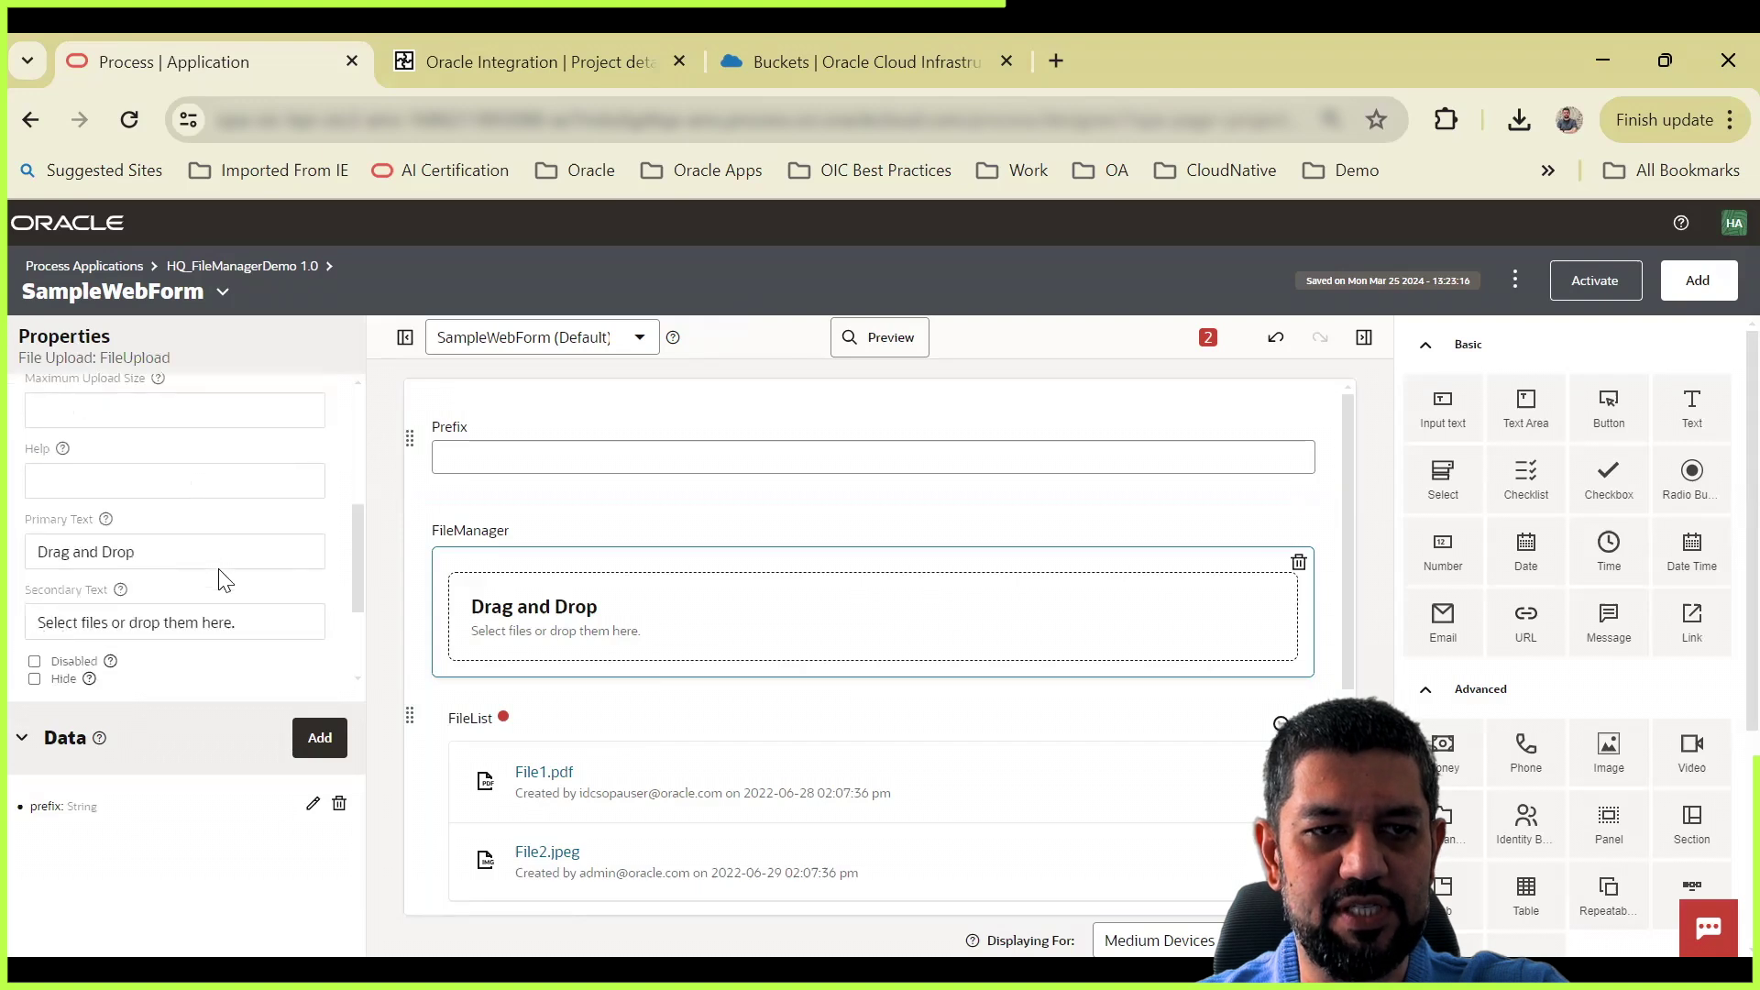
scroll(182, 557, down, 1)
scroll(188, 565, up, 5)
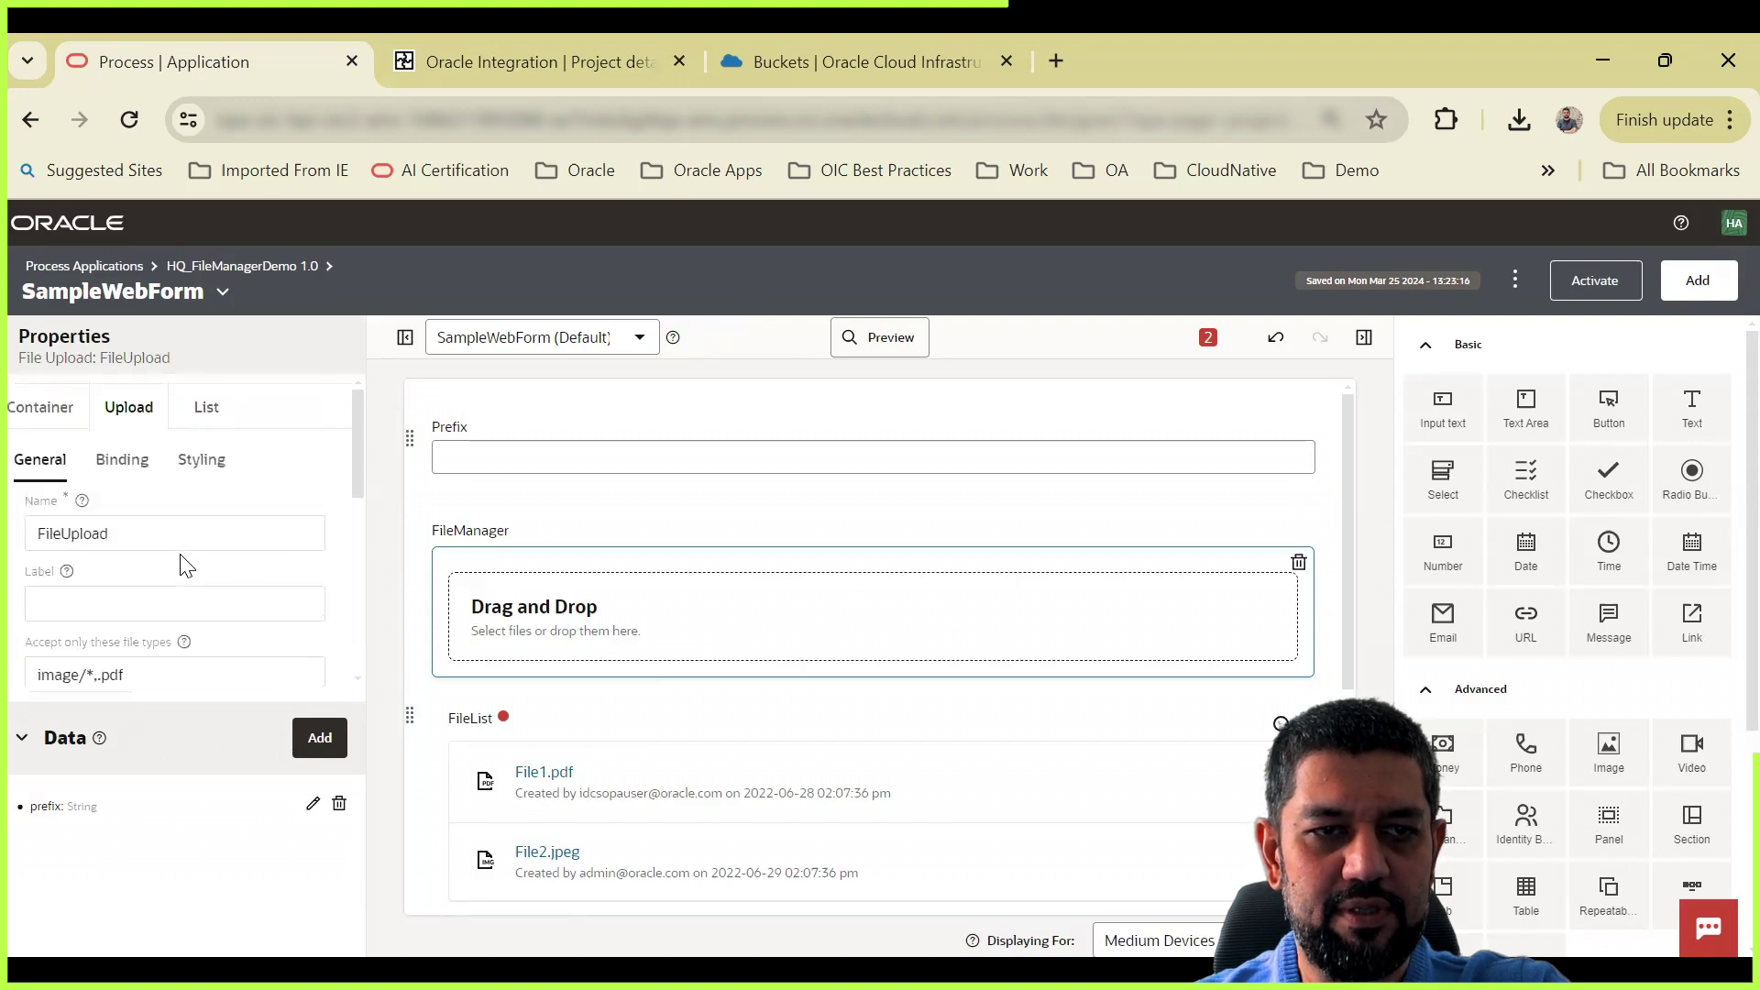
click(124, 470)
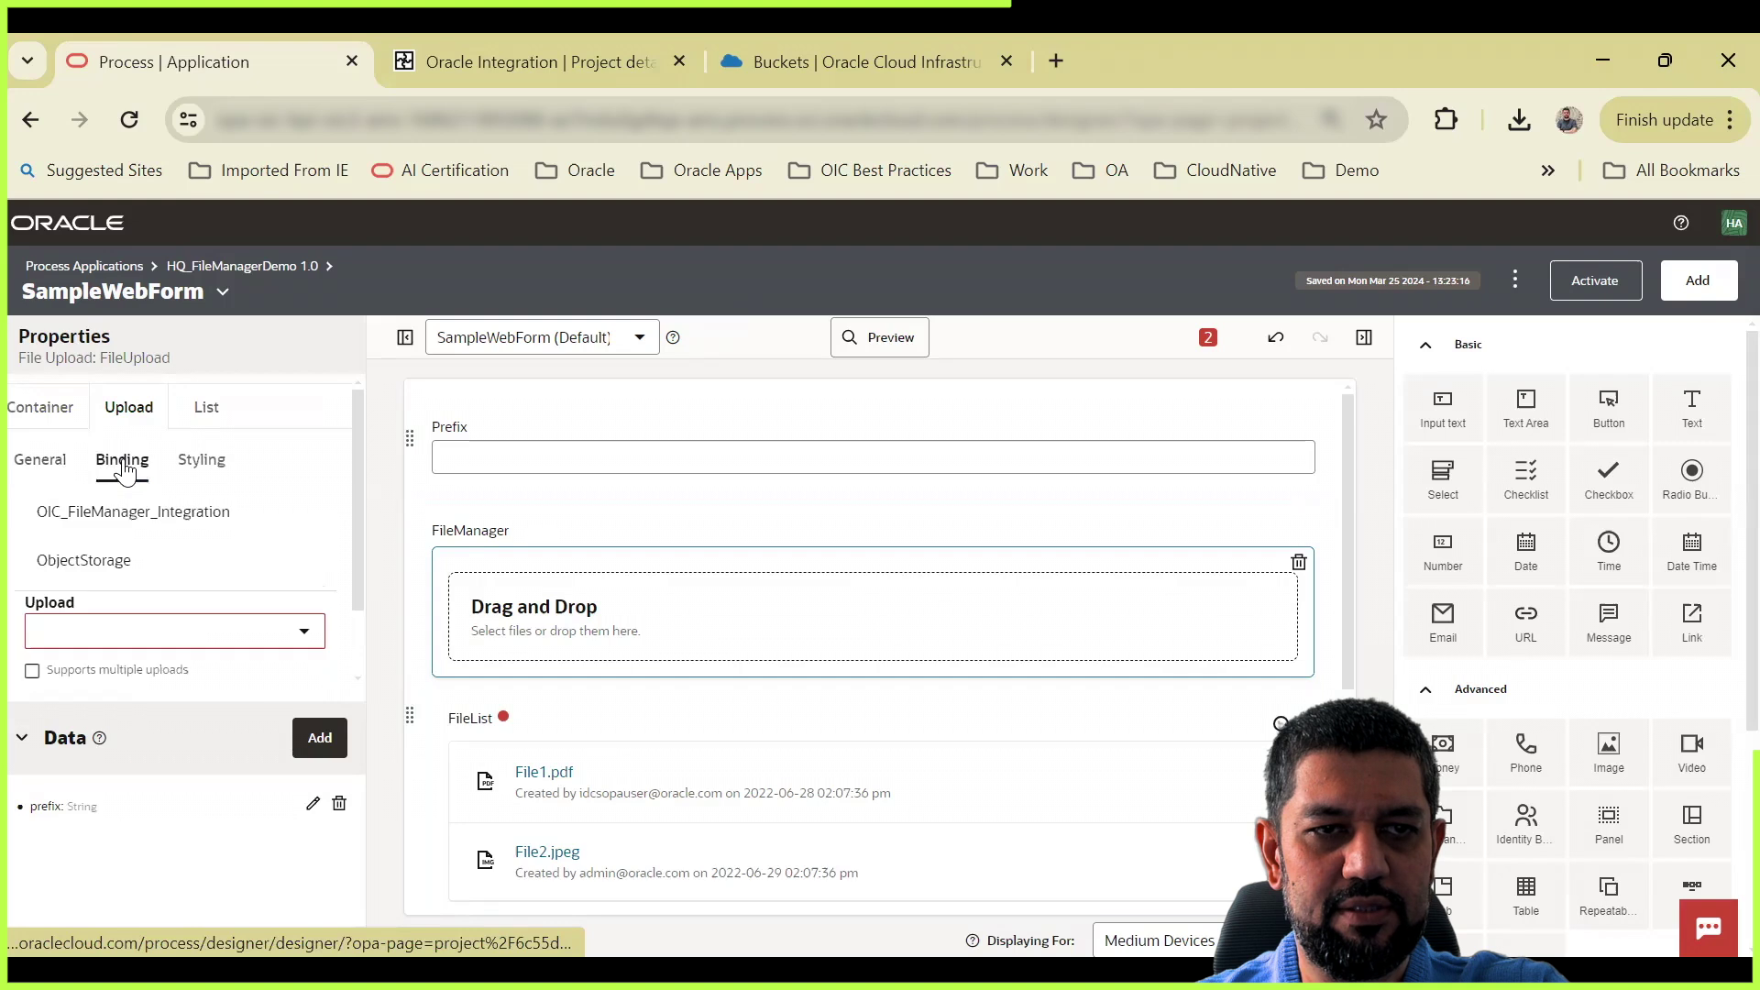
scroll(211, 550, down, 2)
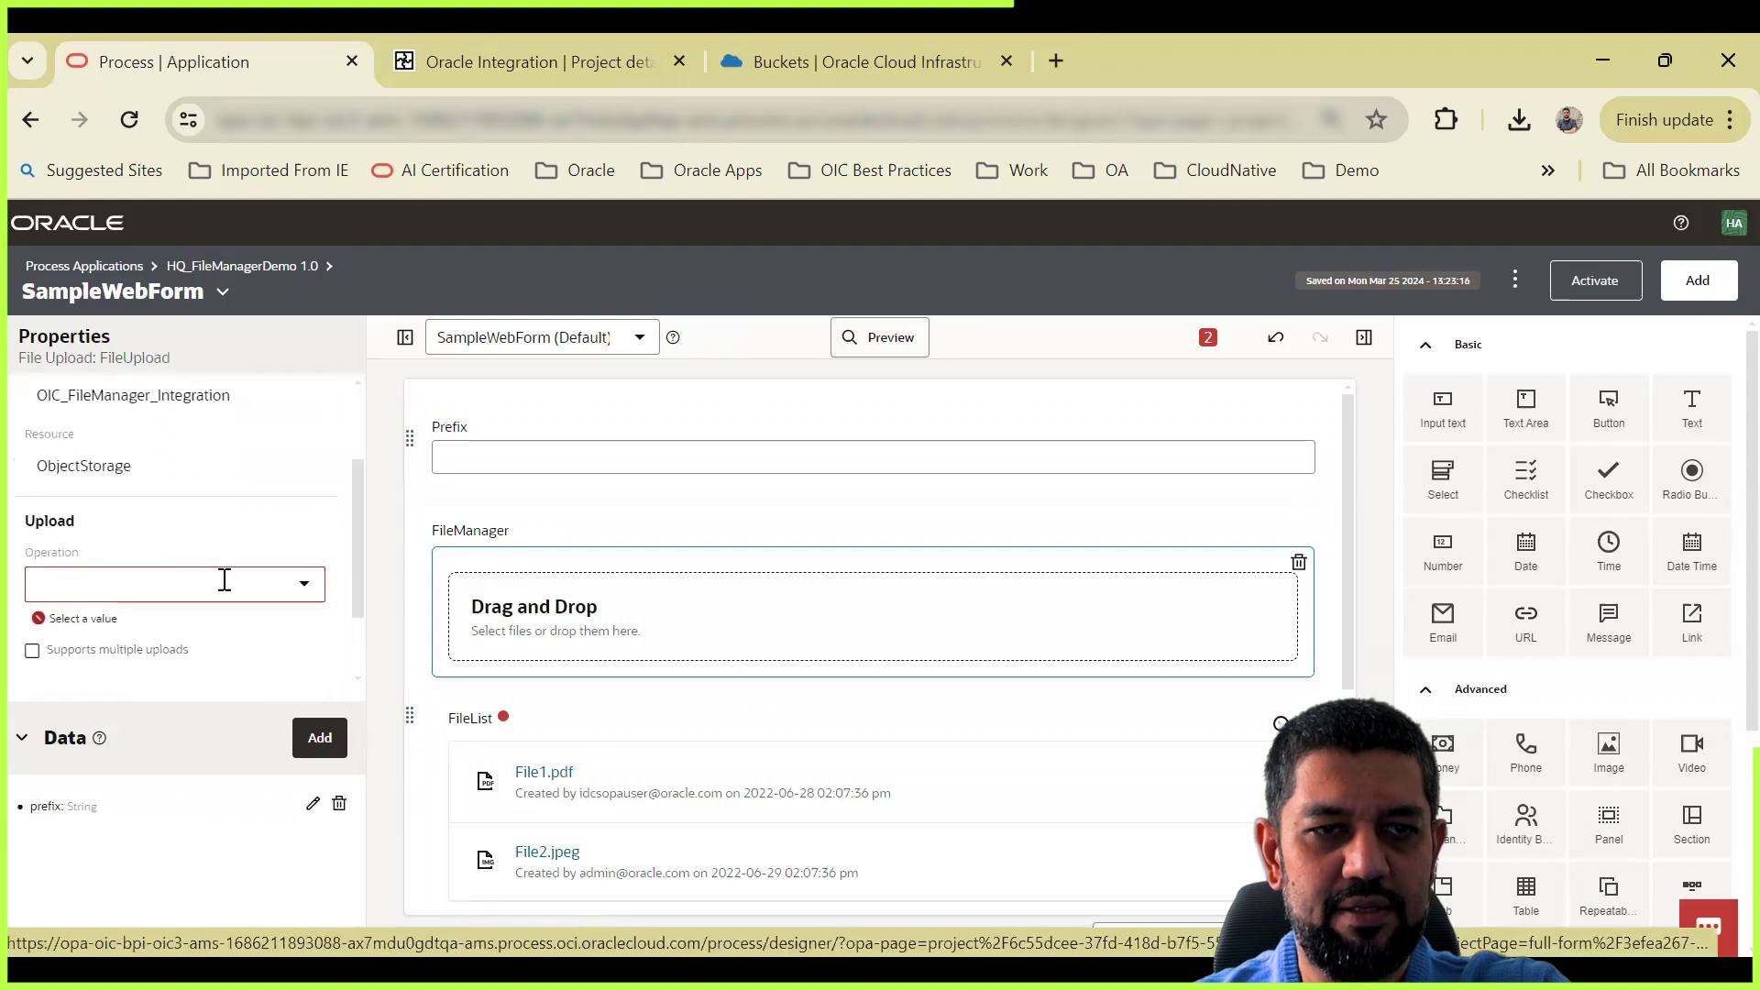
click(225, 580)
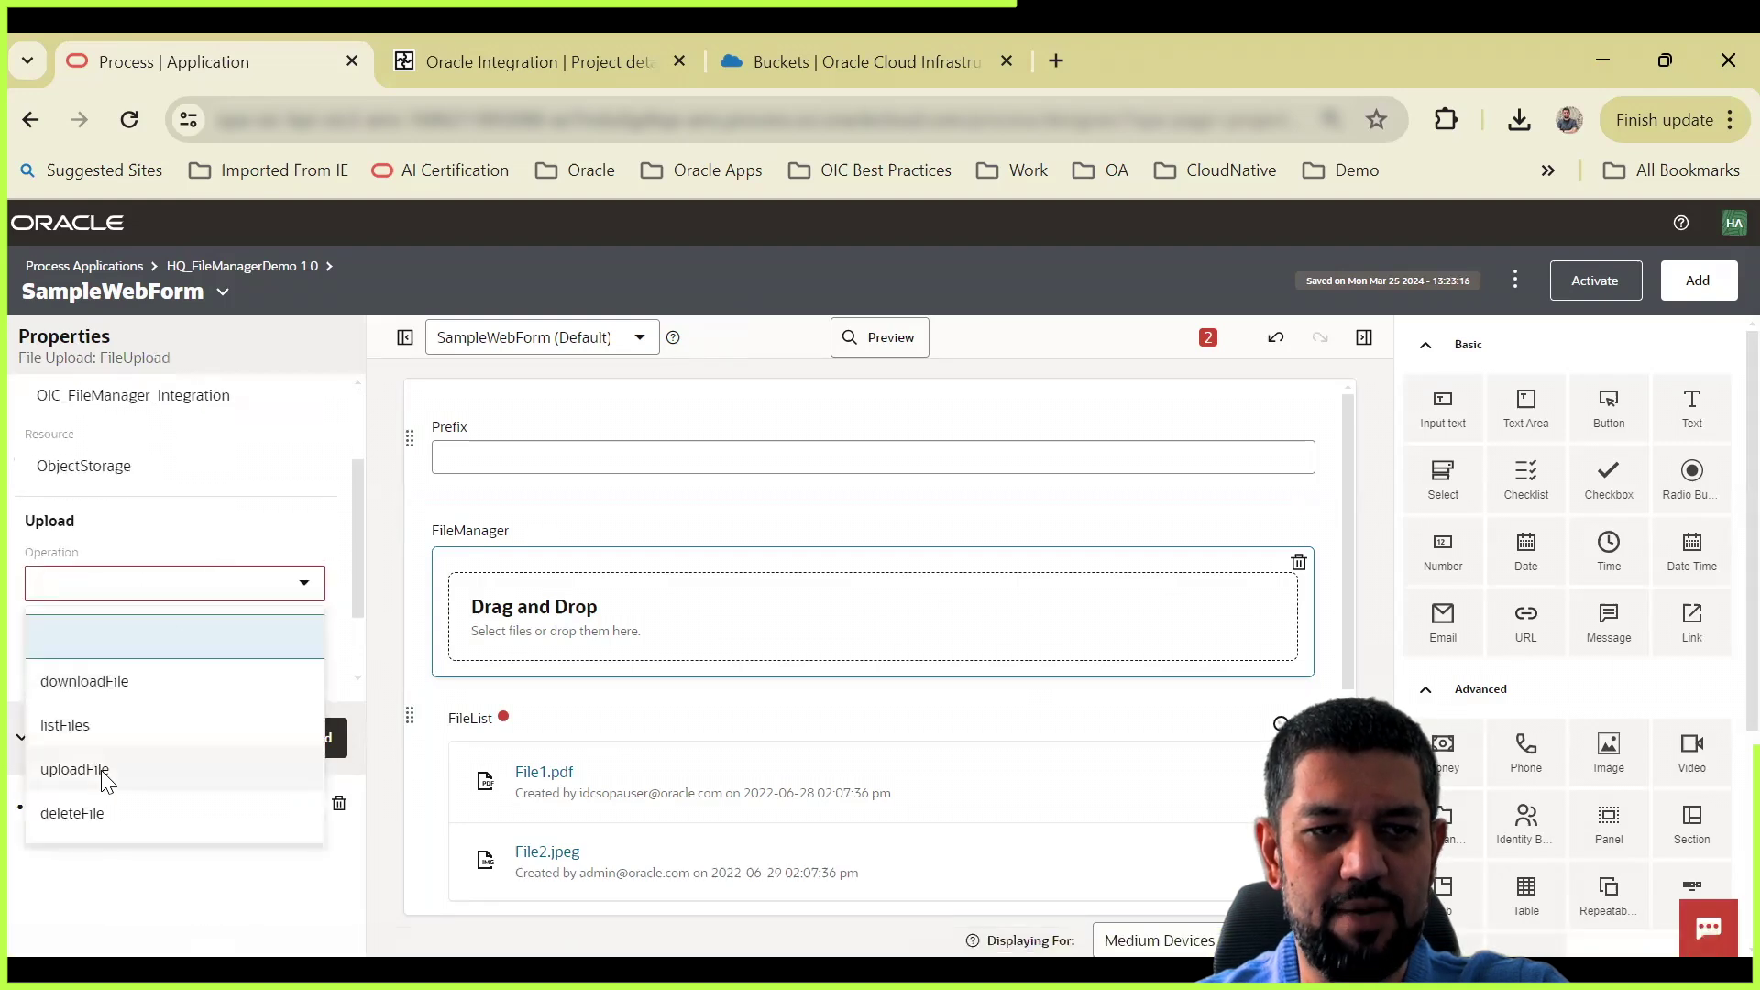
click(106, 779)
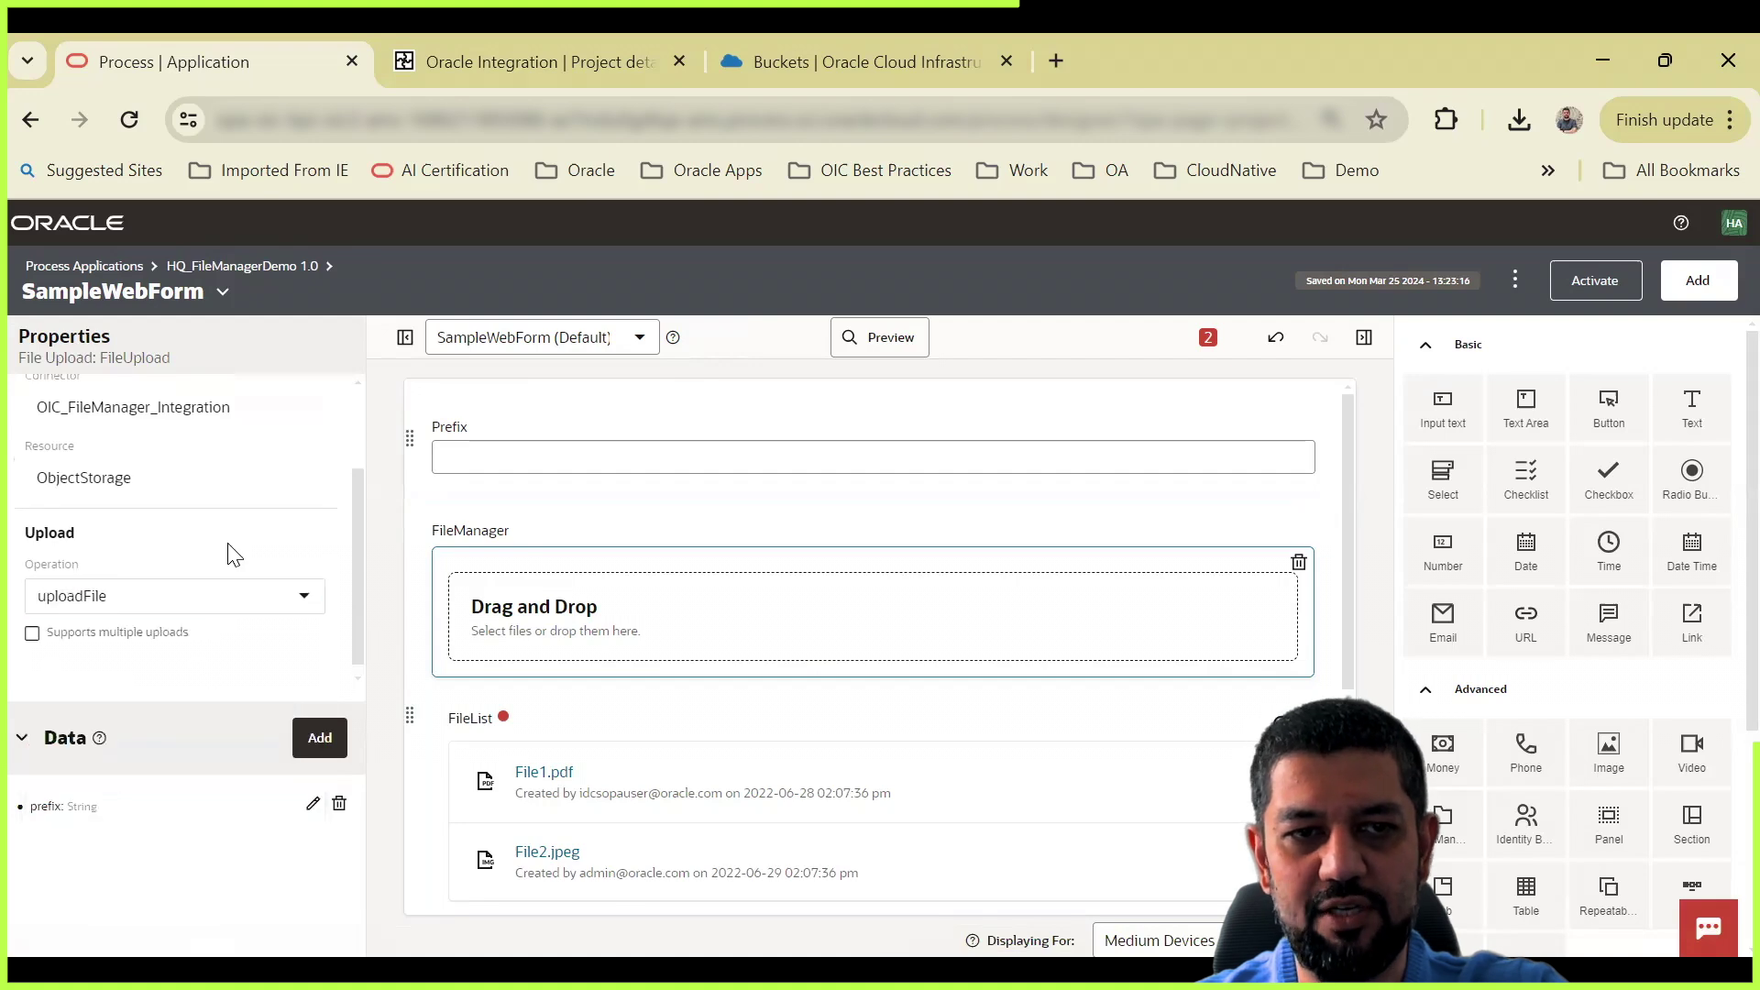
scroll(229, 549, down, 3)
scroll(175, 525, up, 2)
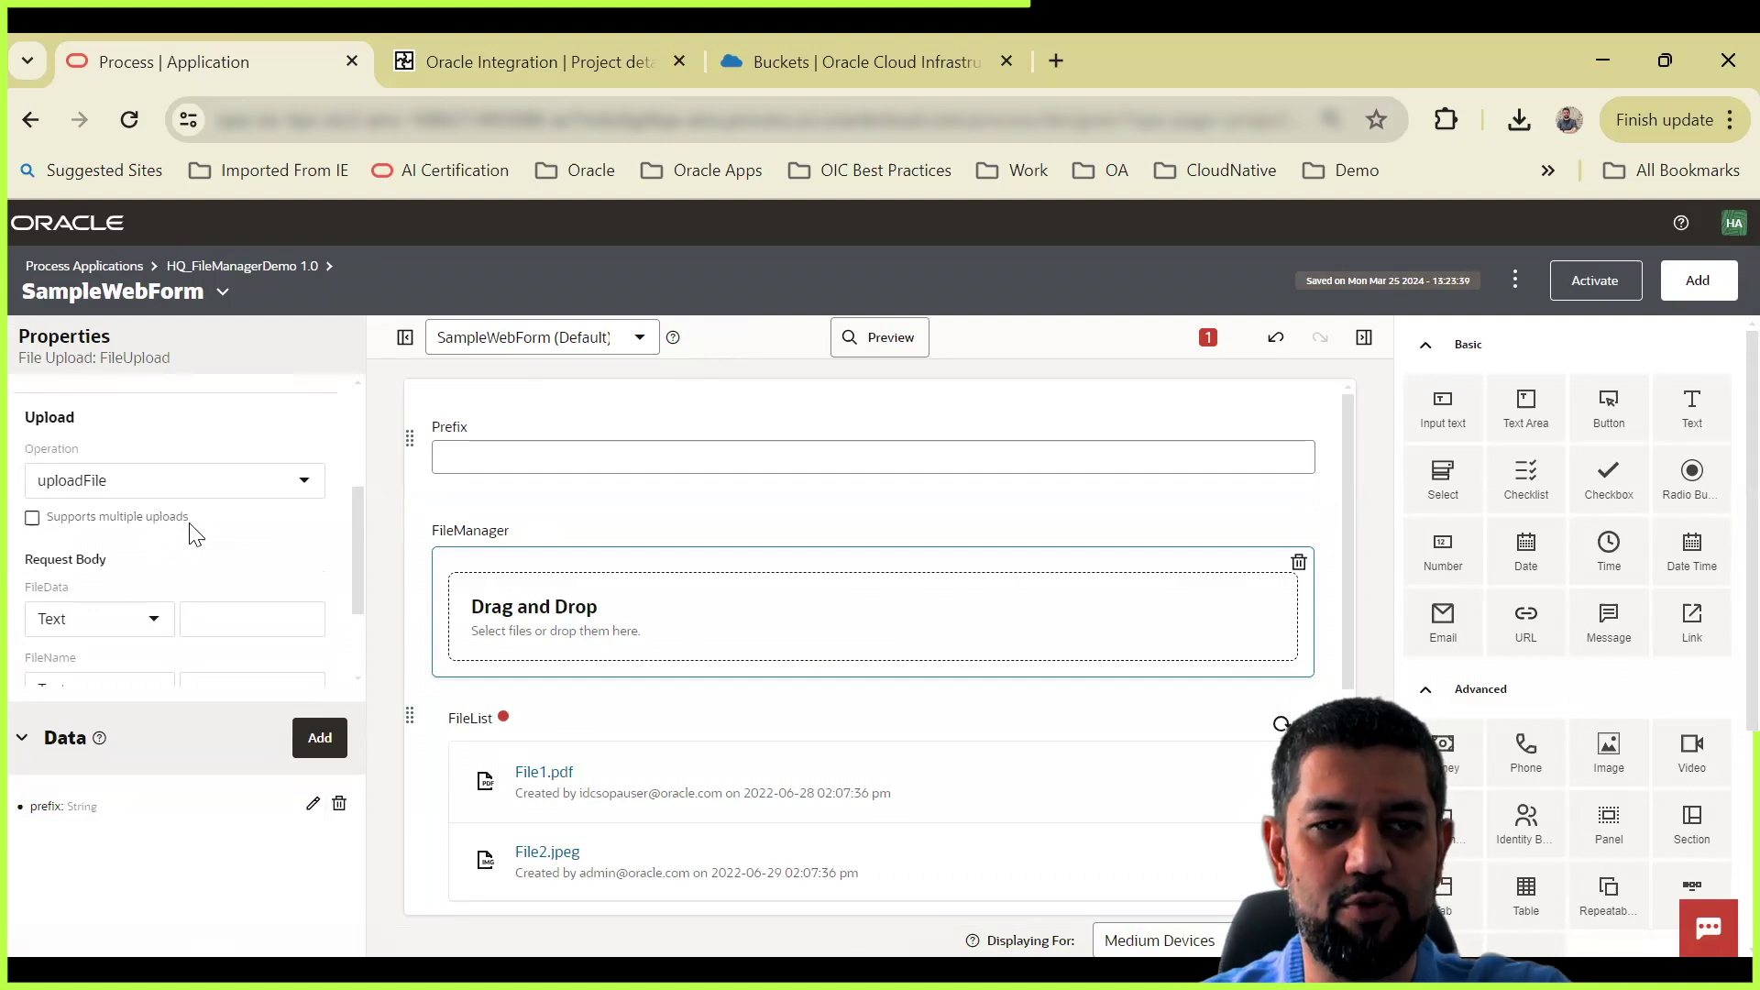
Step: Map the upload request body's FileData to the File Context value base64String
scroll(195, 534, down, 2)
scroll(179, 504, up, 2)
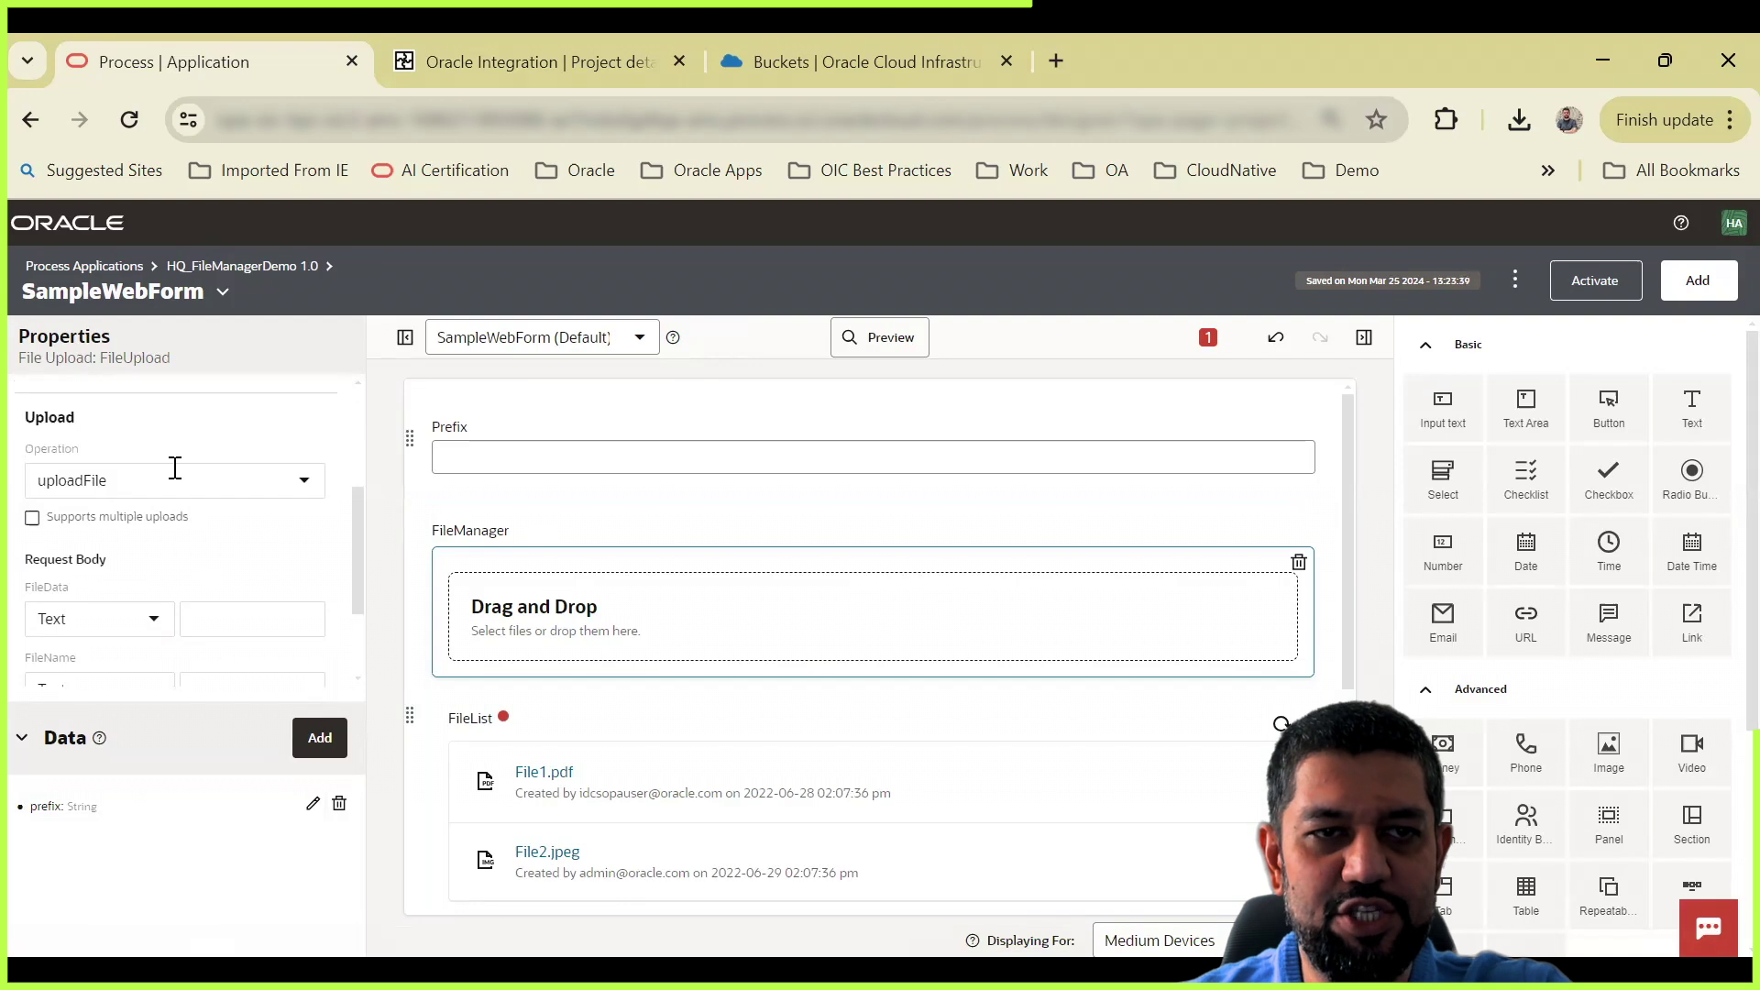
scroll(110, 509, down, 2)
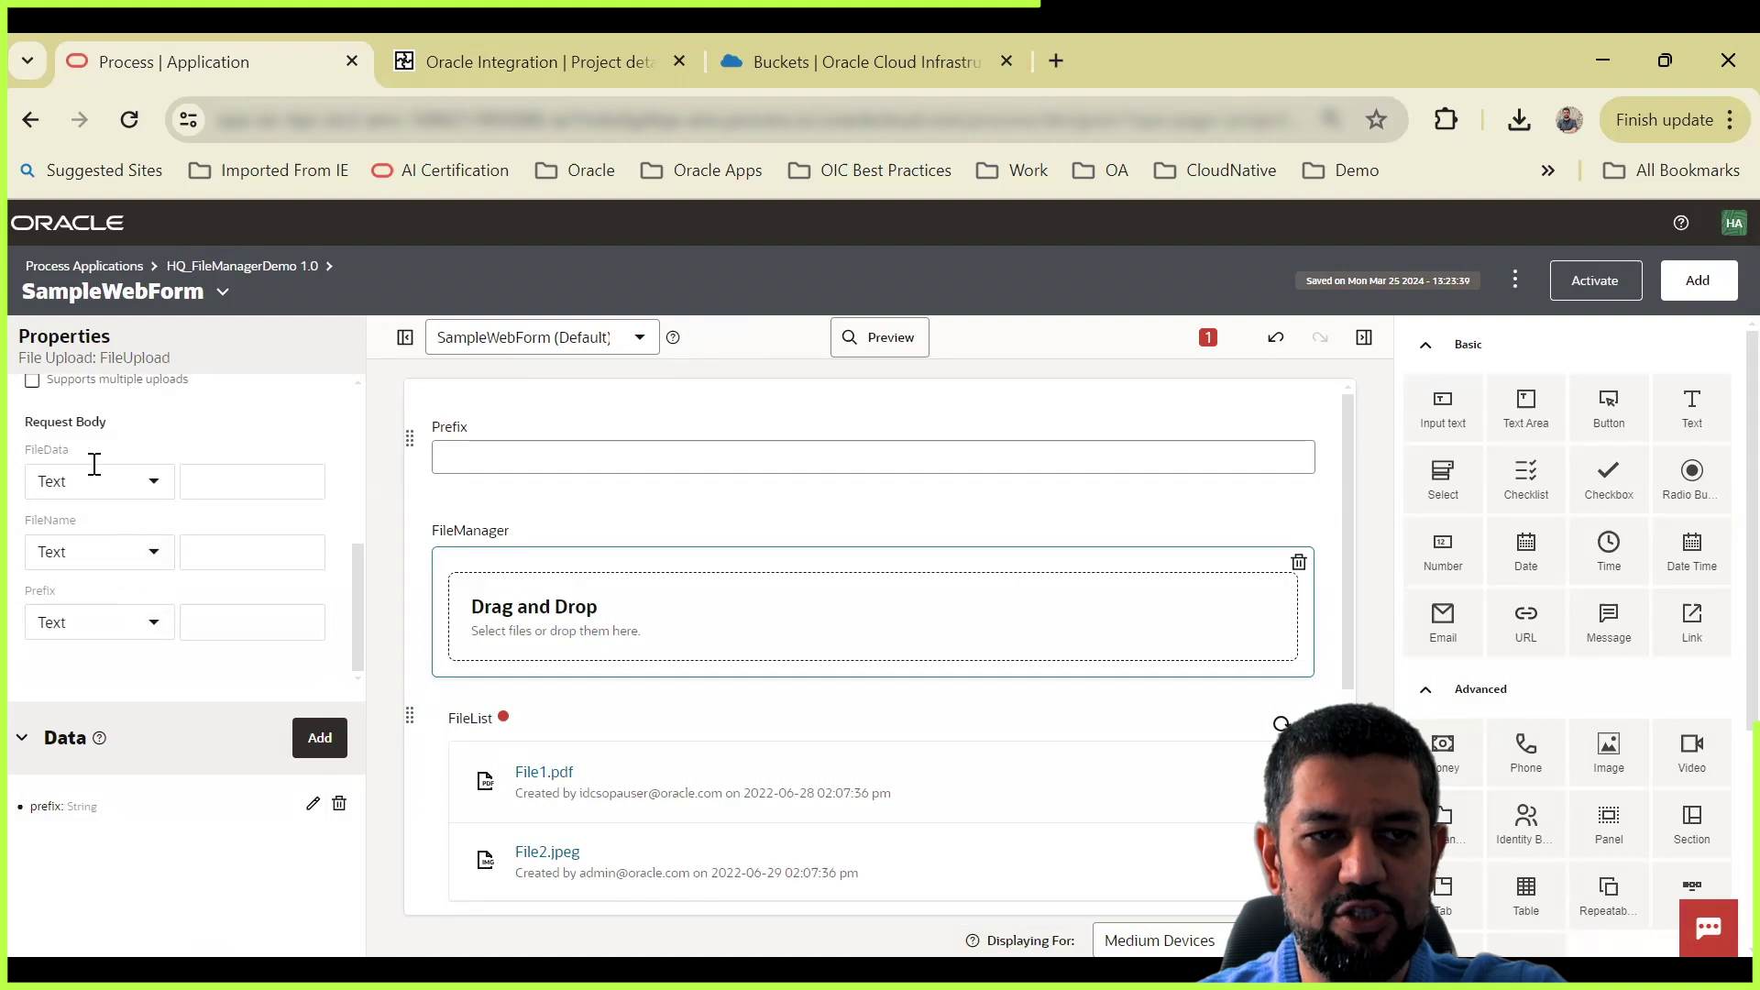
click(156, 484)
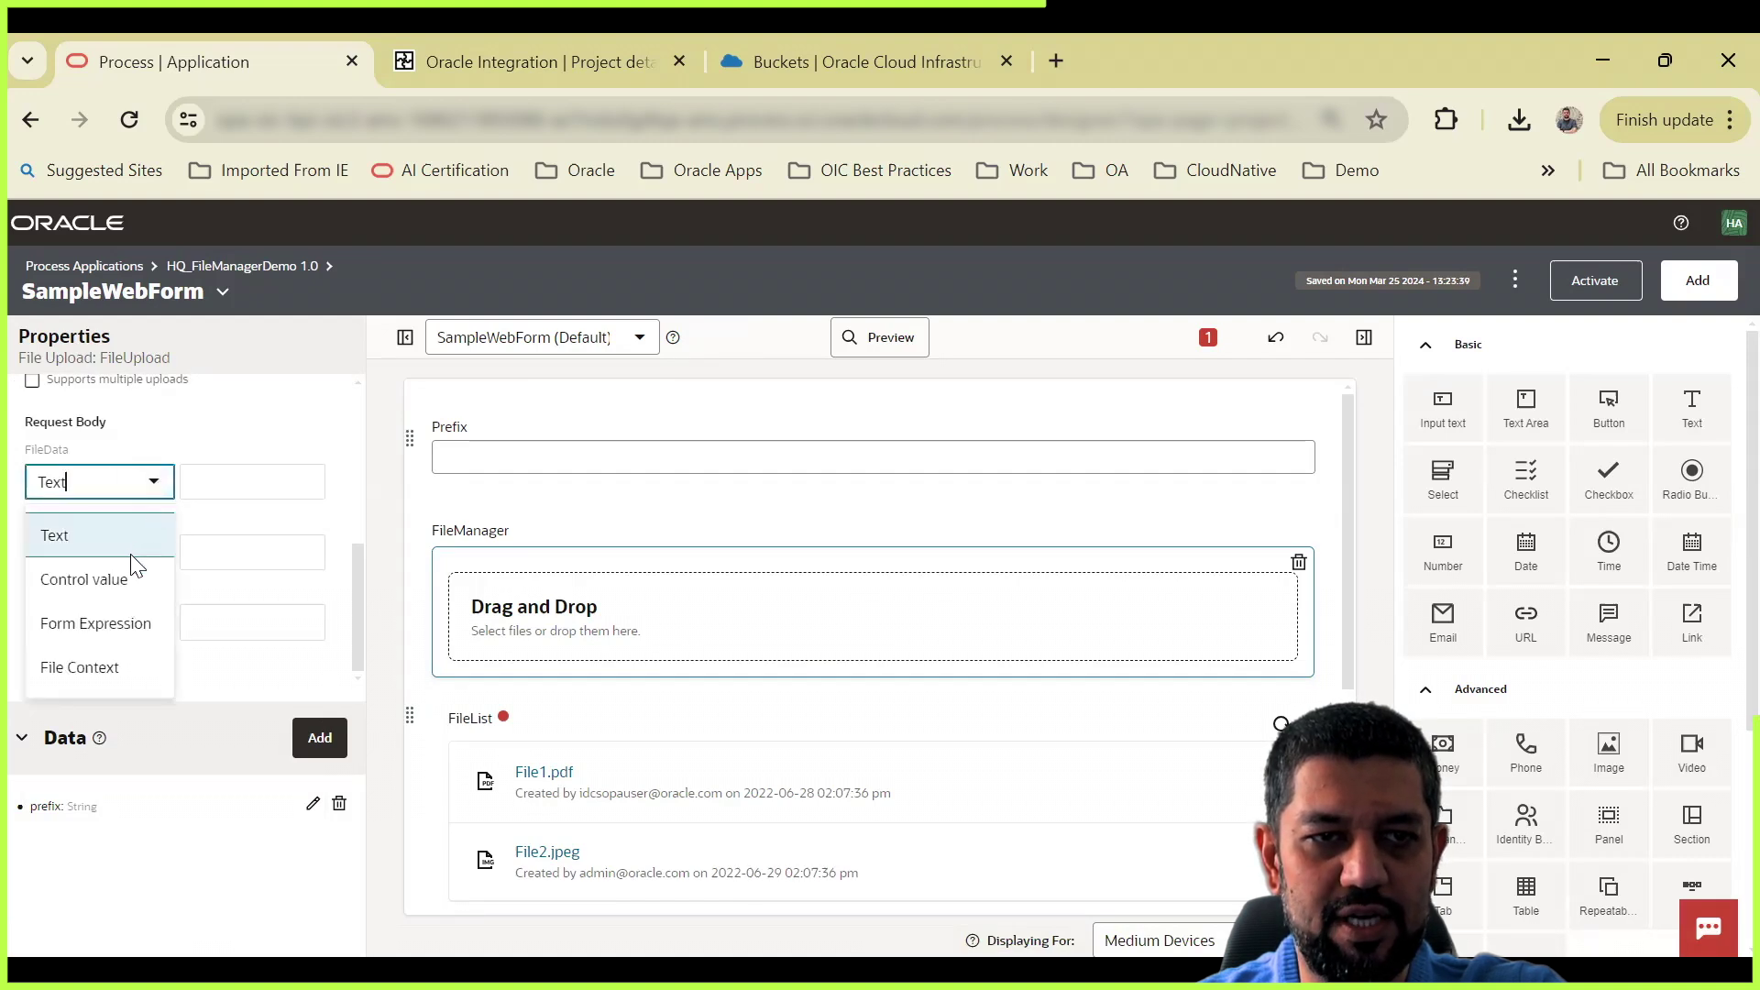
click(118, 662)
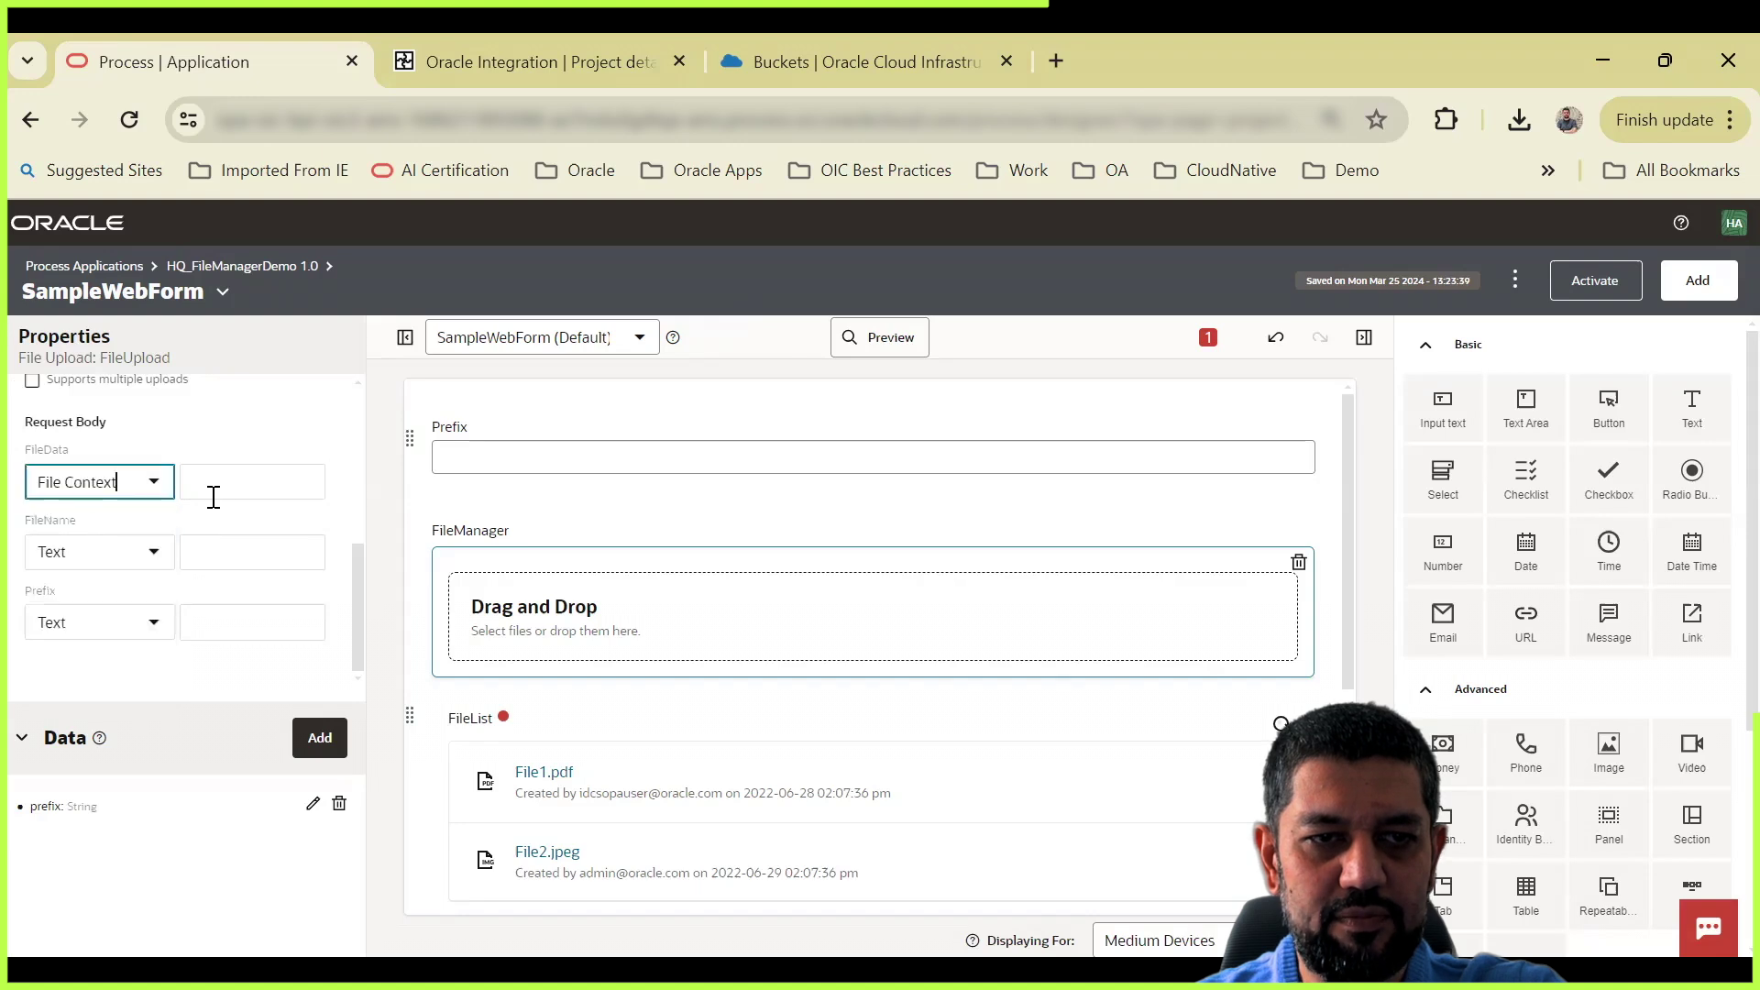
click(230, 488)
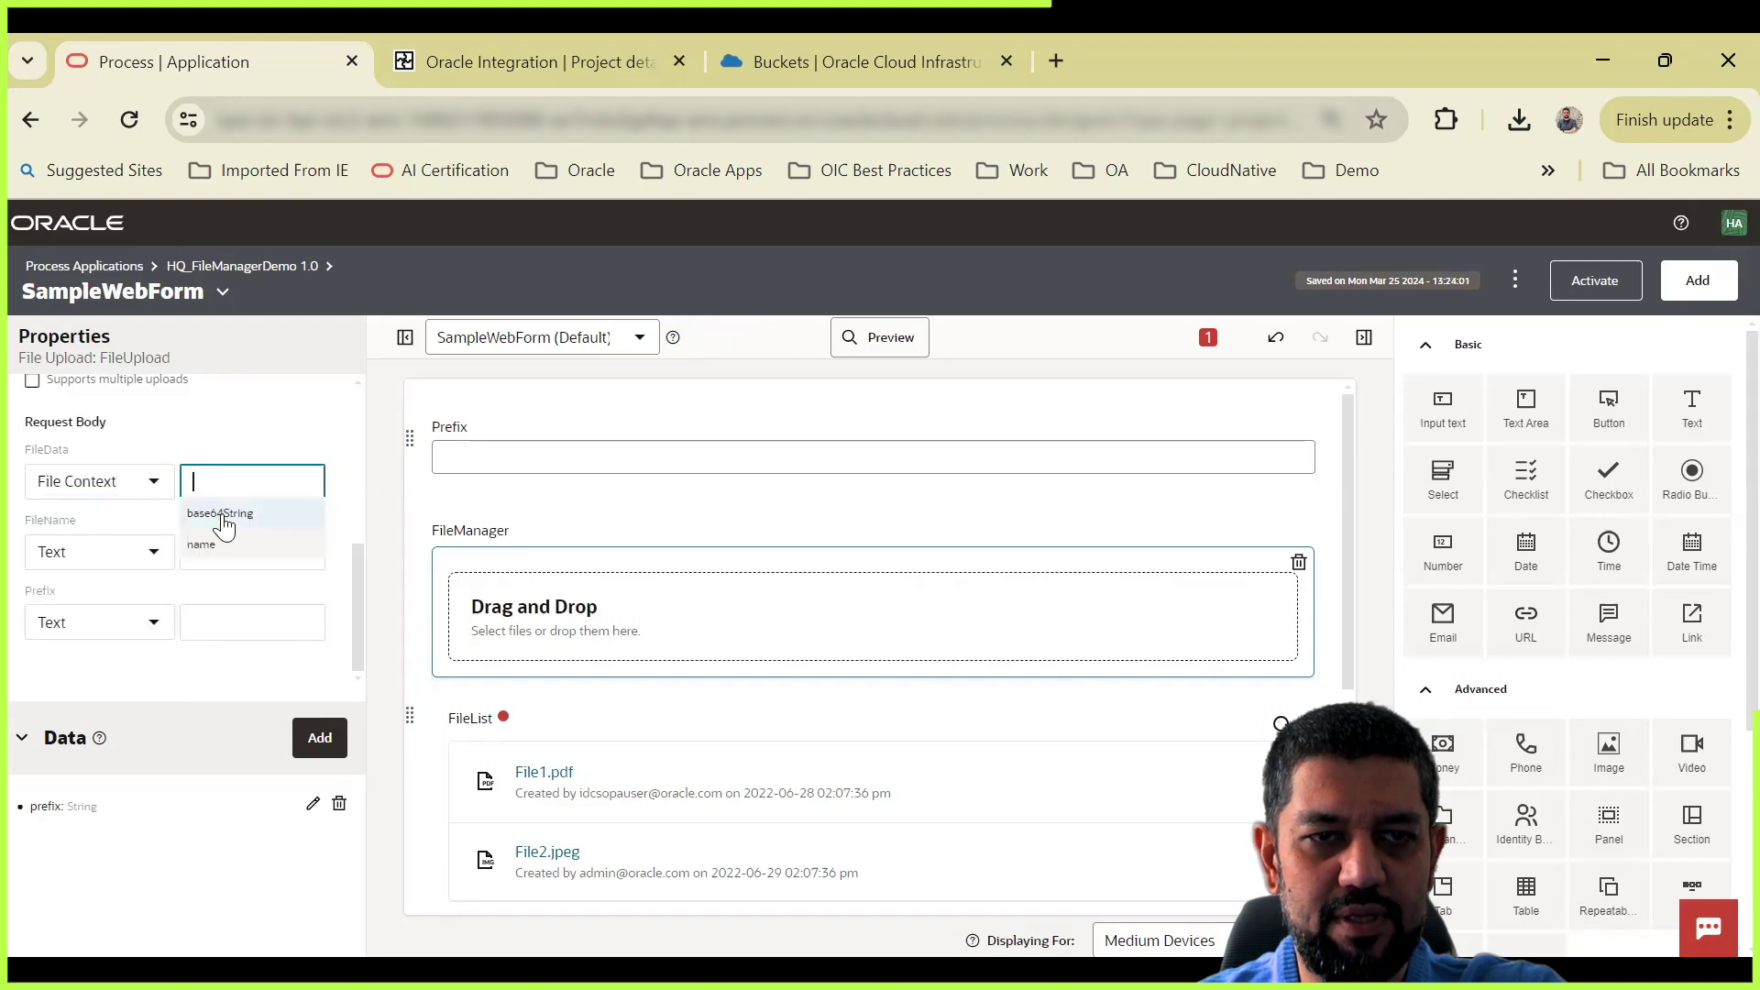
click(221, 514)
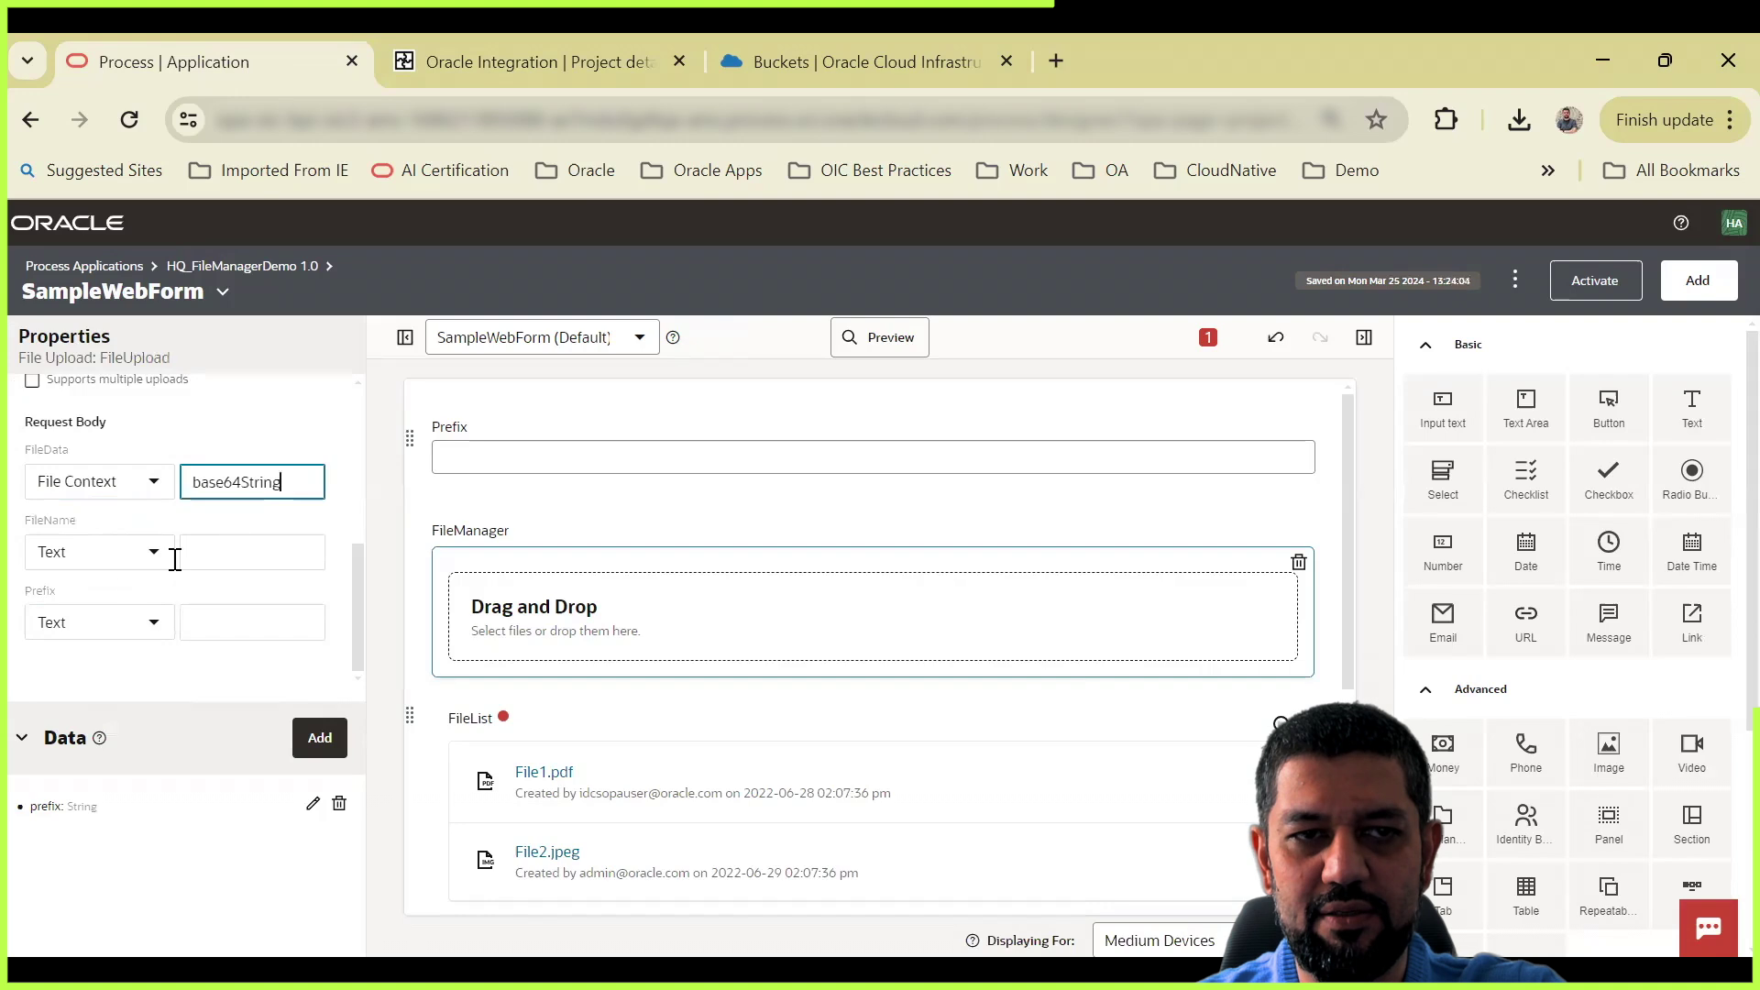
Step: Map the upload request body's FileName to the File Context value name
click(147, 553)
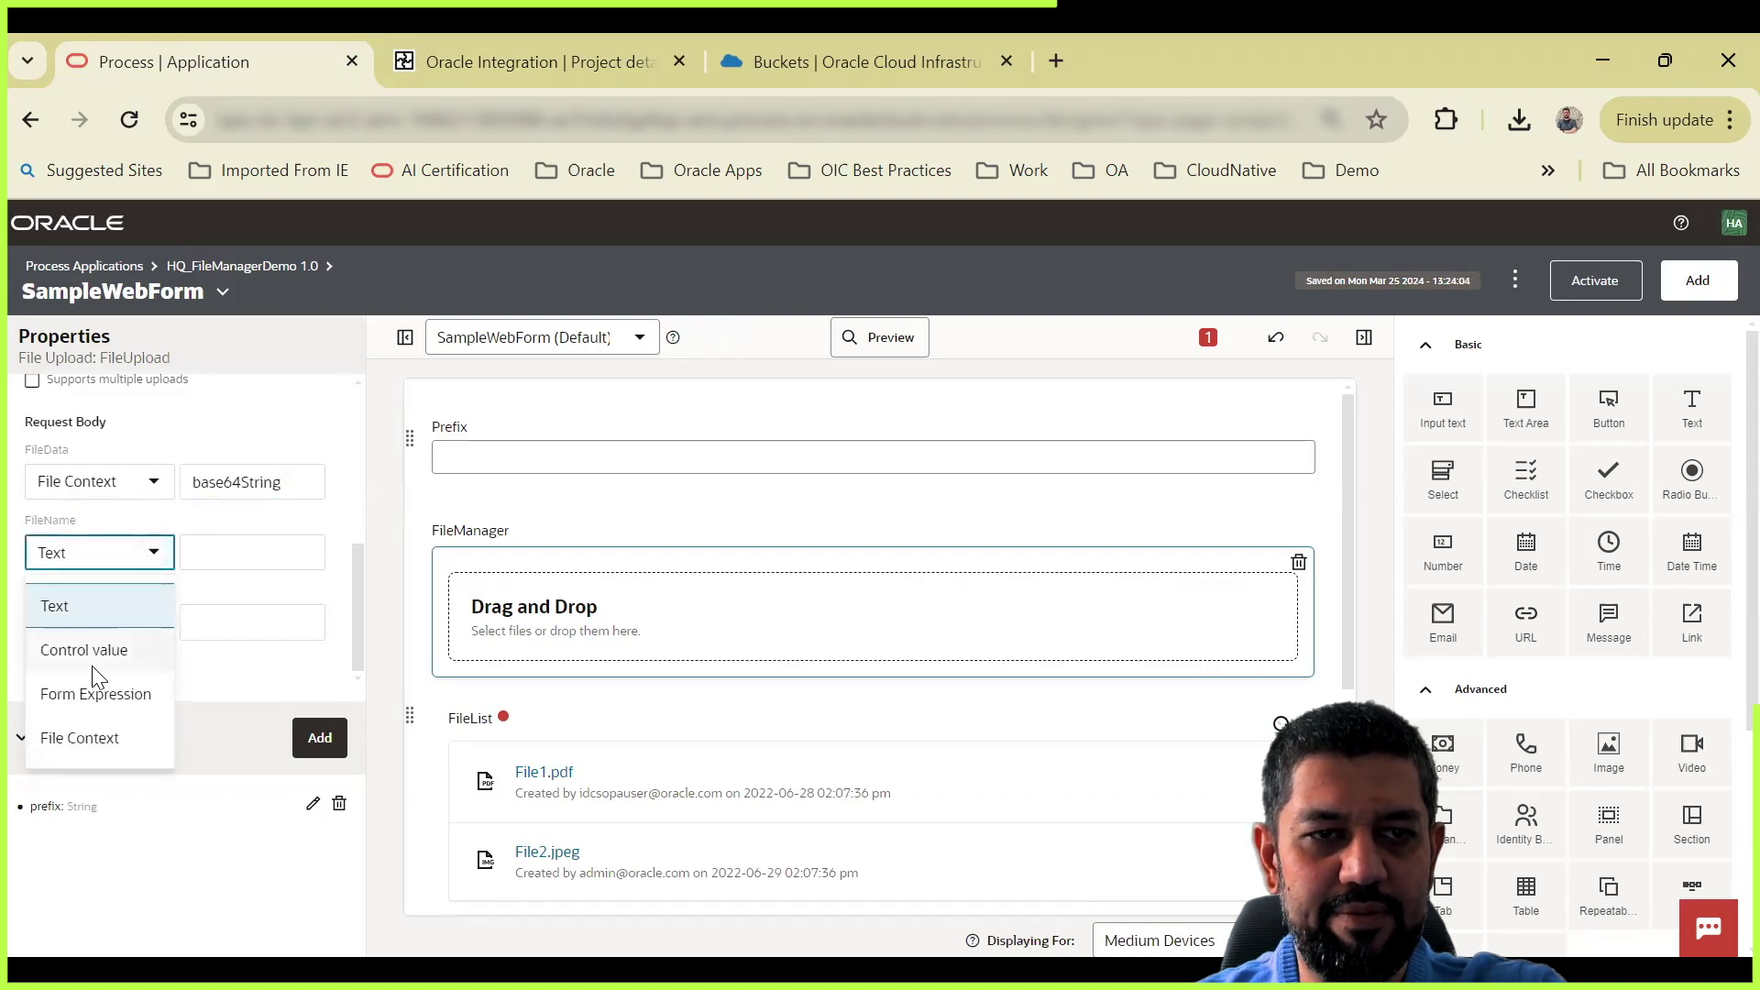
click(86, 739)
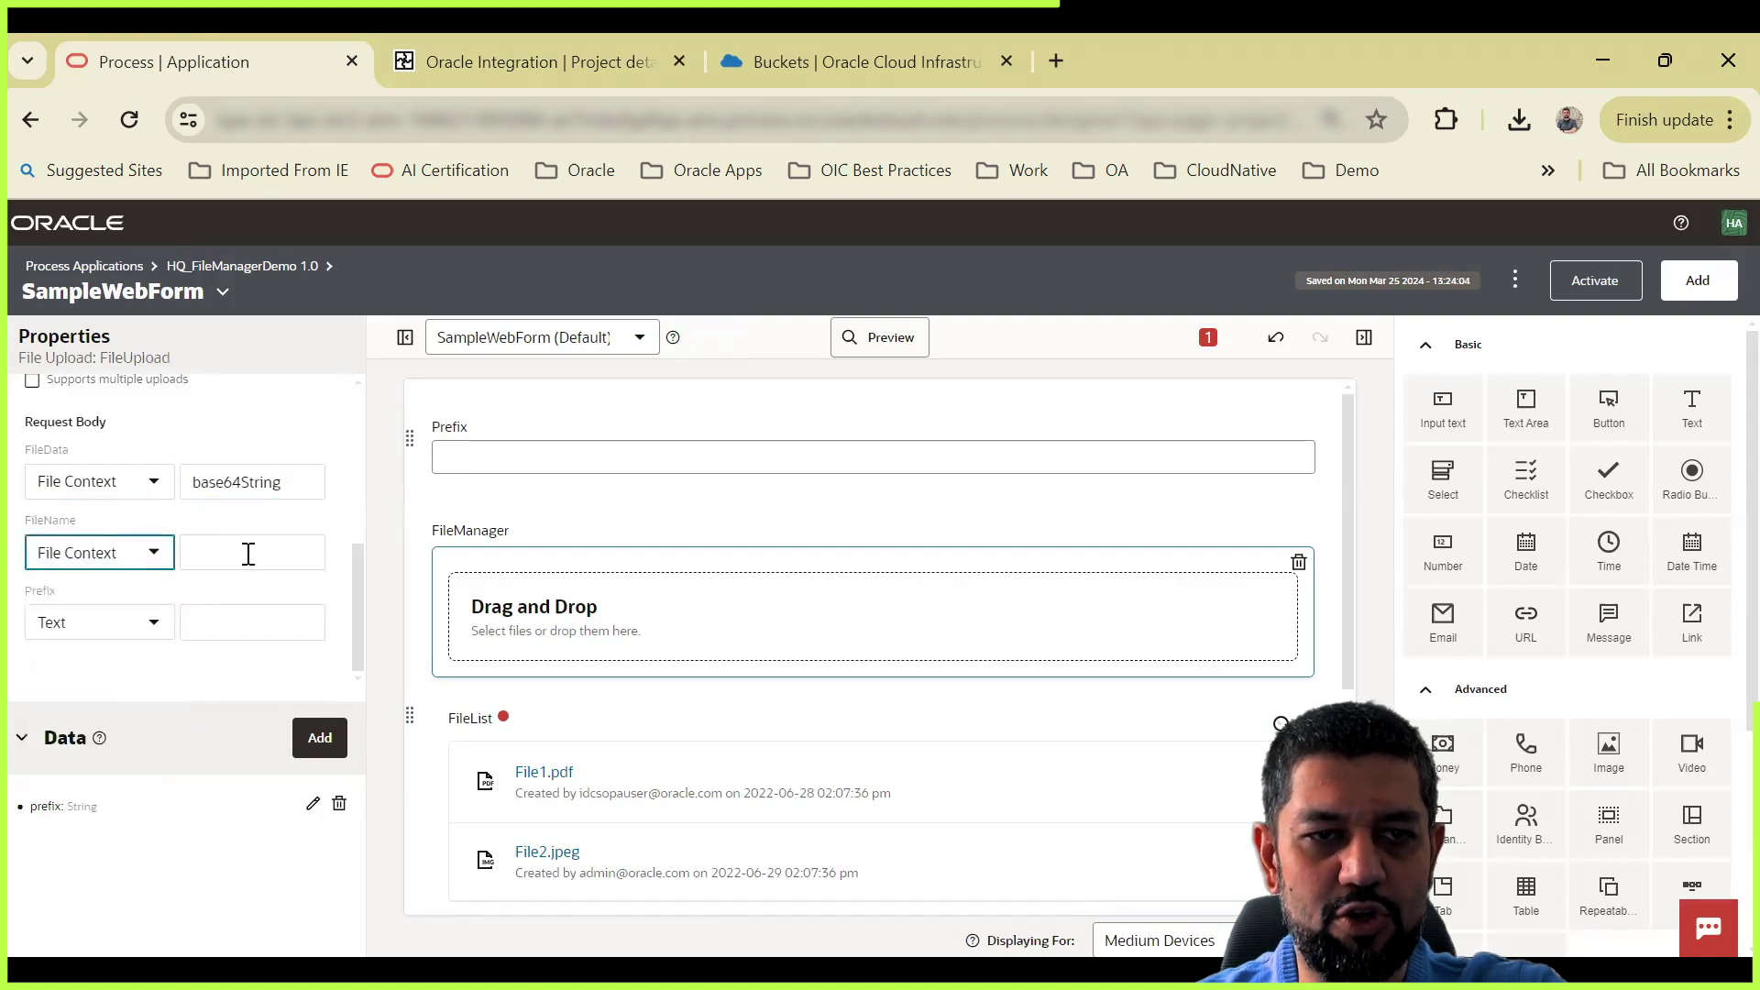
click(249, 554)
click(213, 605)
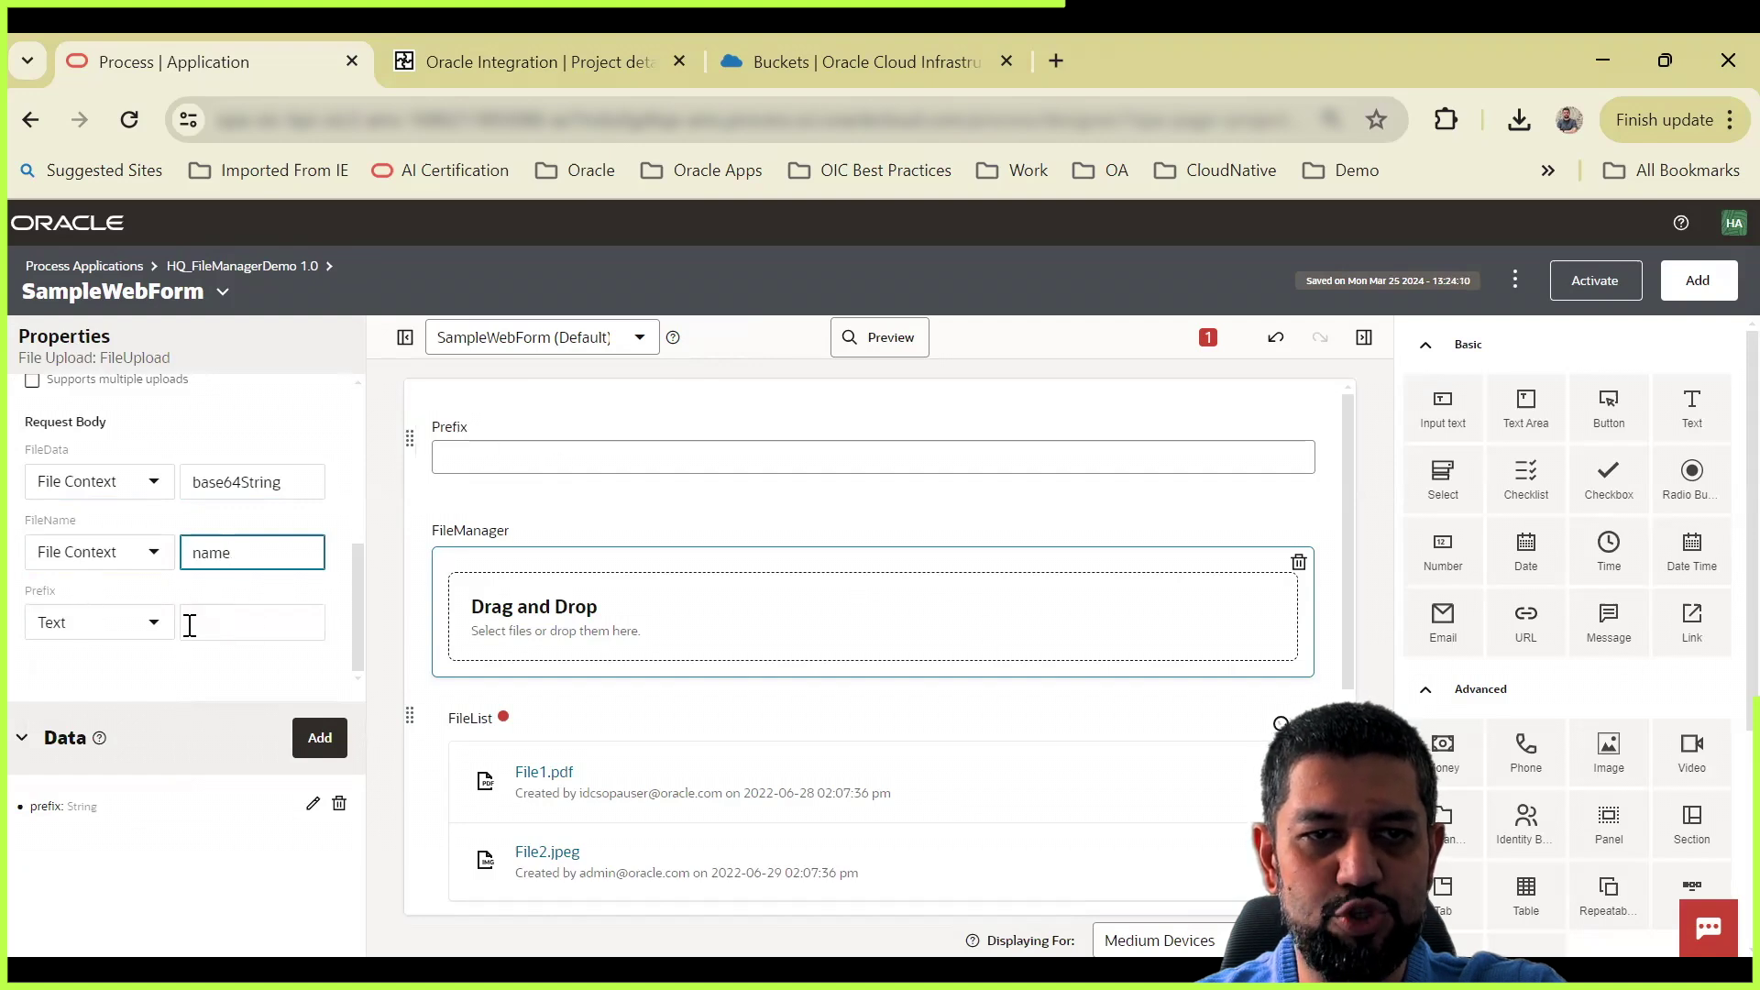
Step: Map the upload request body's Prefix to the control value of the Prefix field and review the upload binding
click(146, 634)
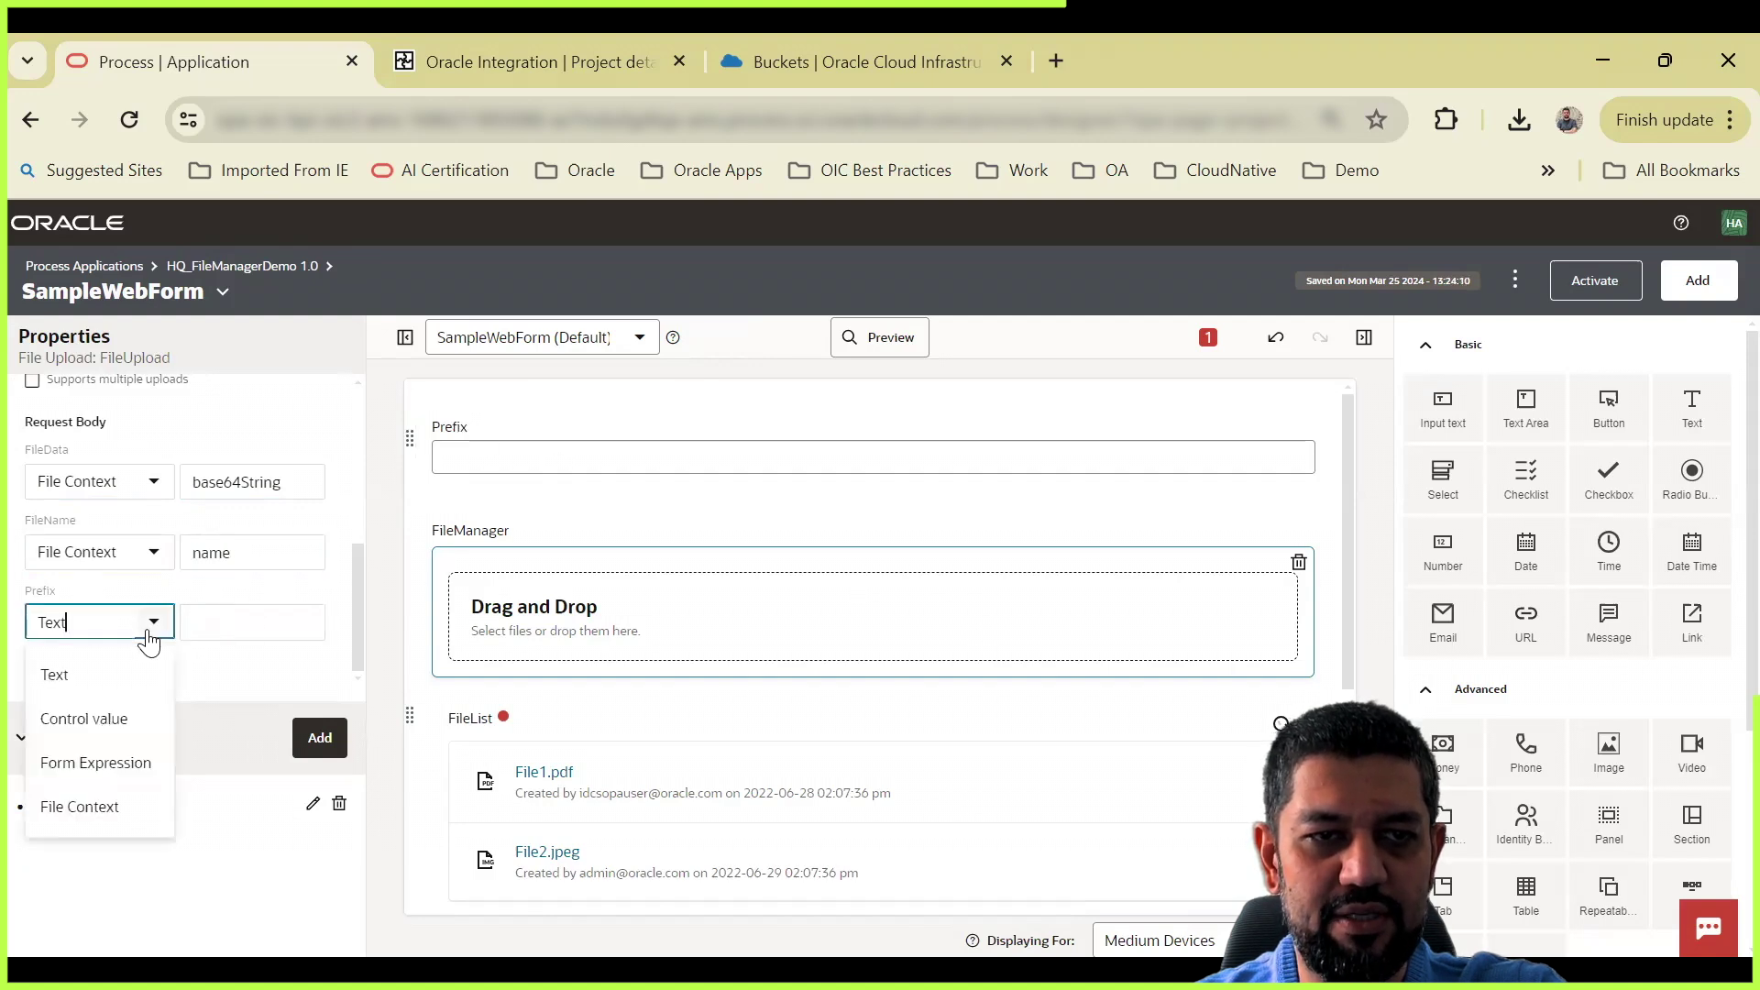
click(111, 722)
click(253, 623)
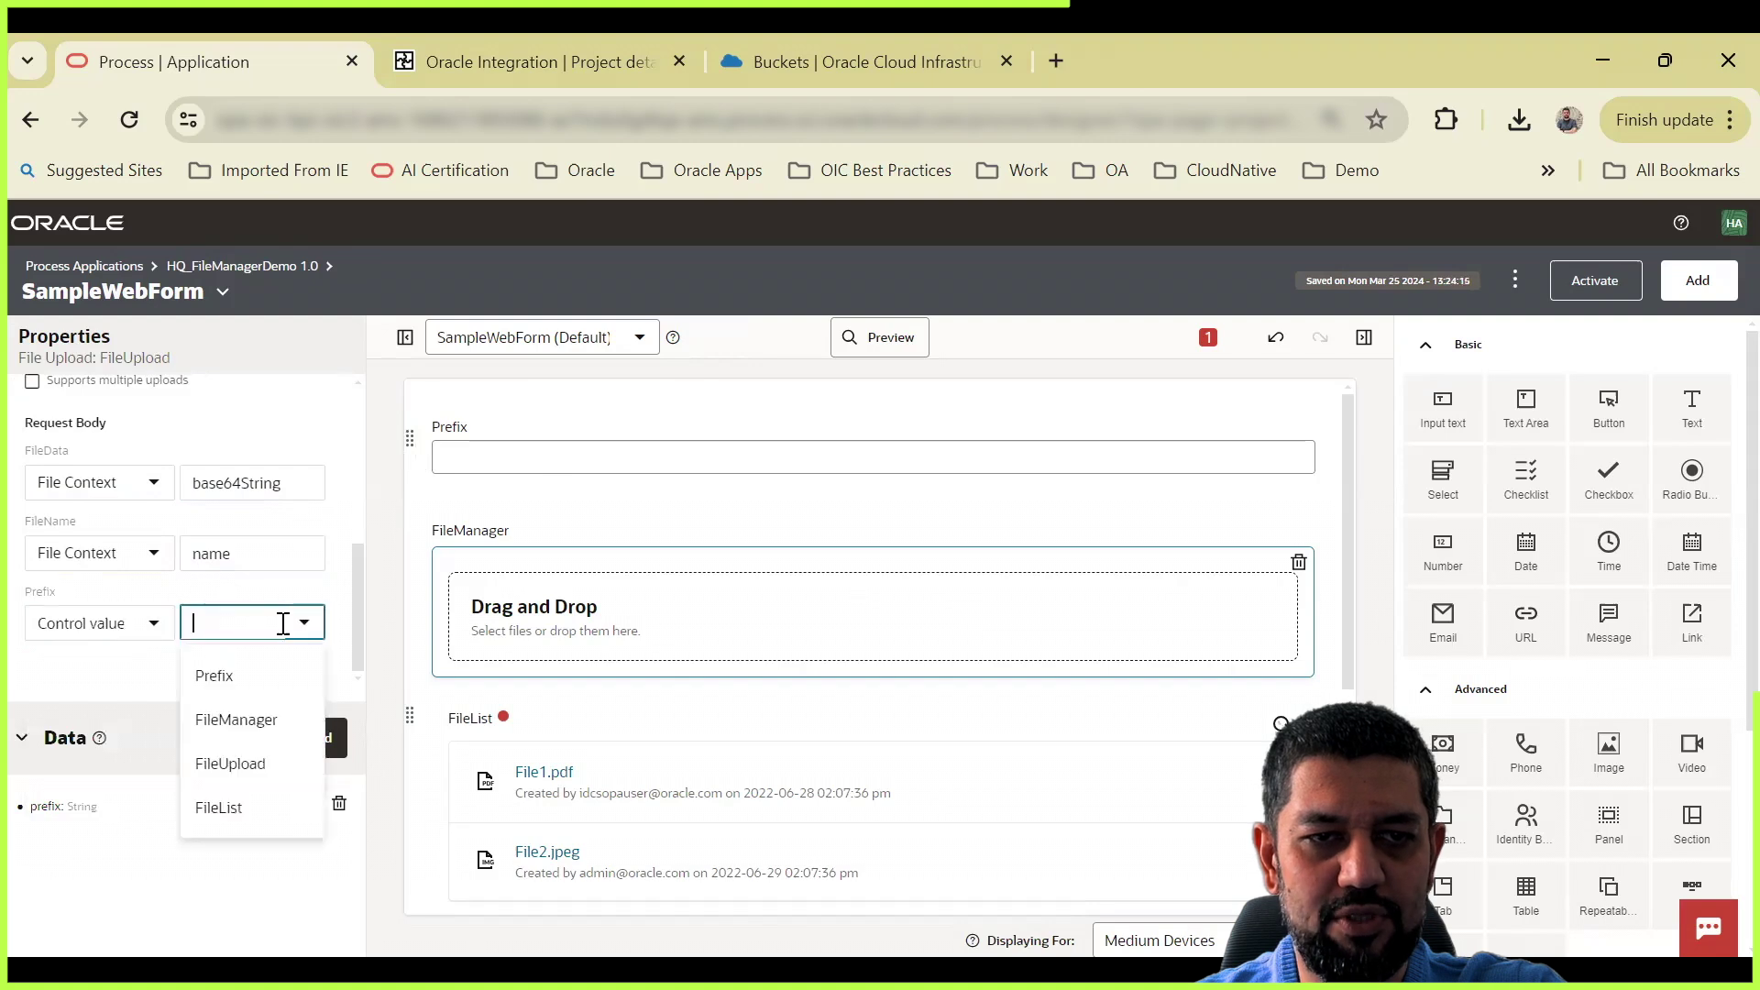
click(230, 677)
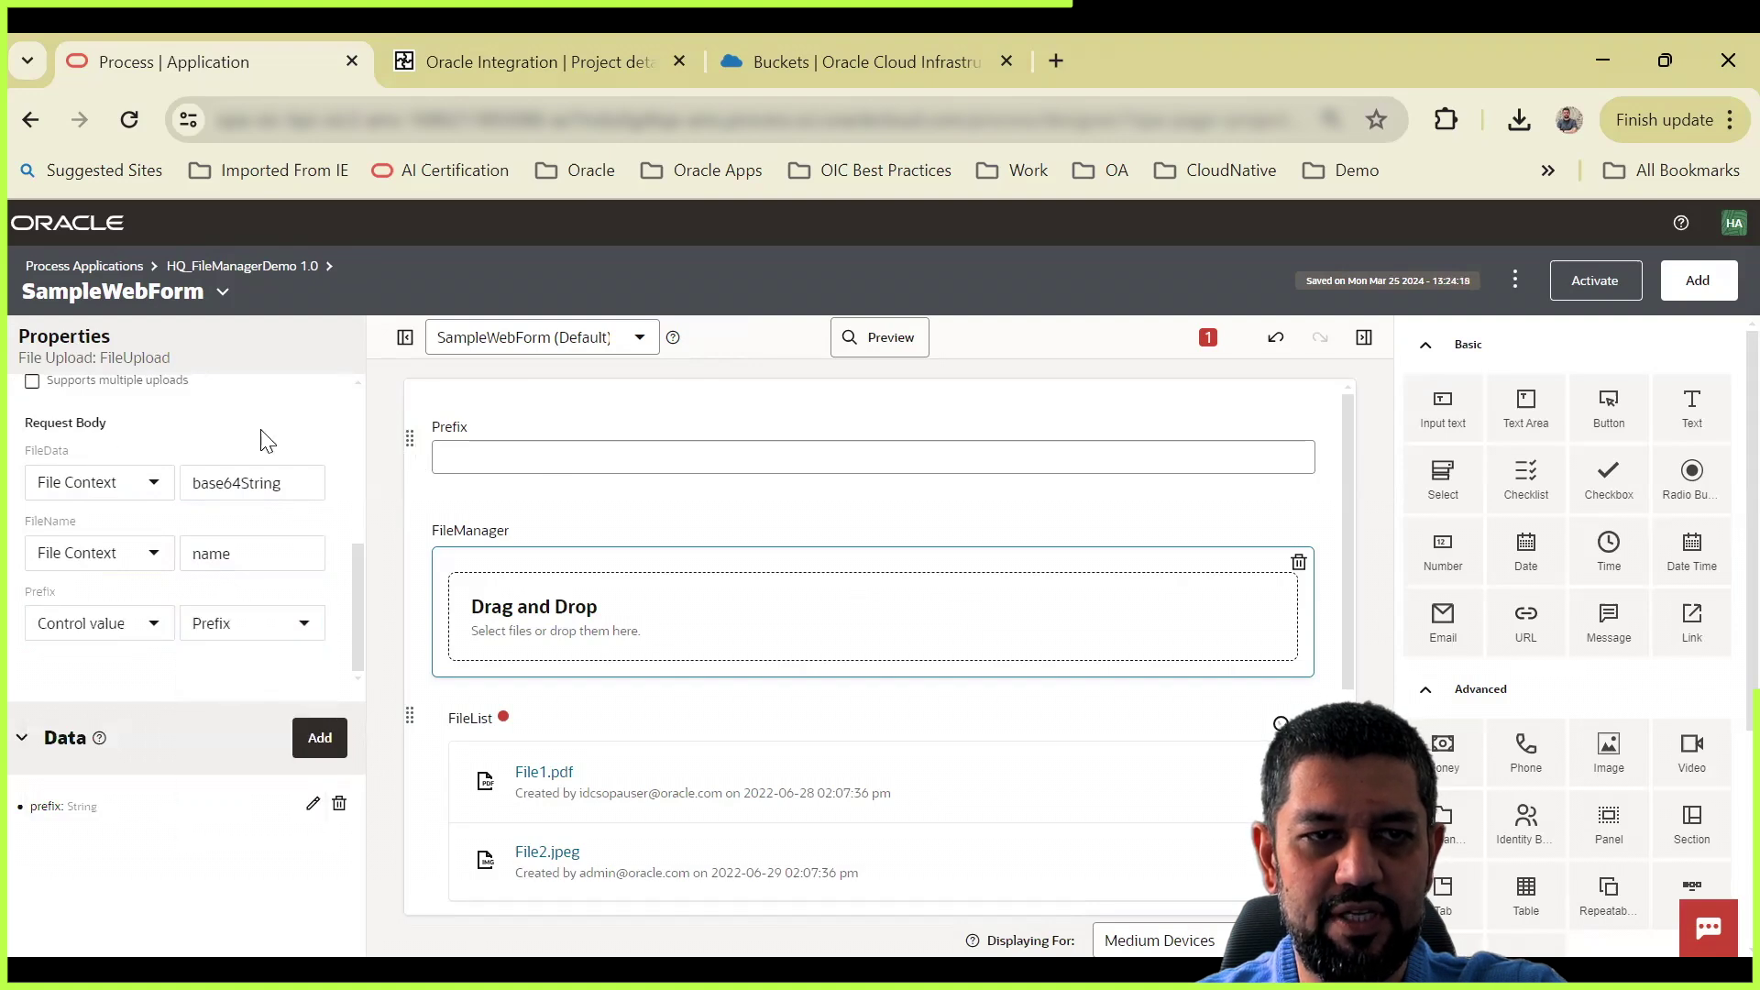
scroll(165, 629, up, 5)
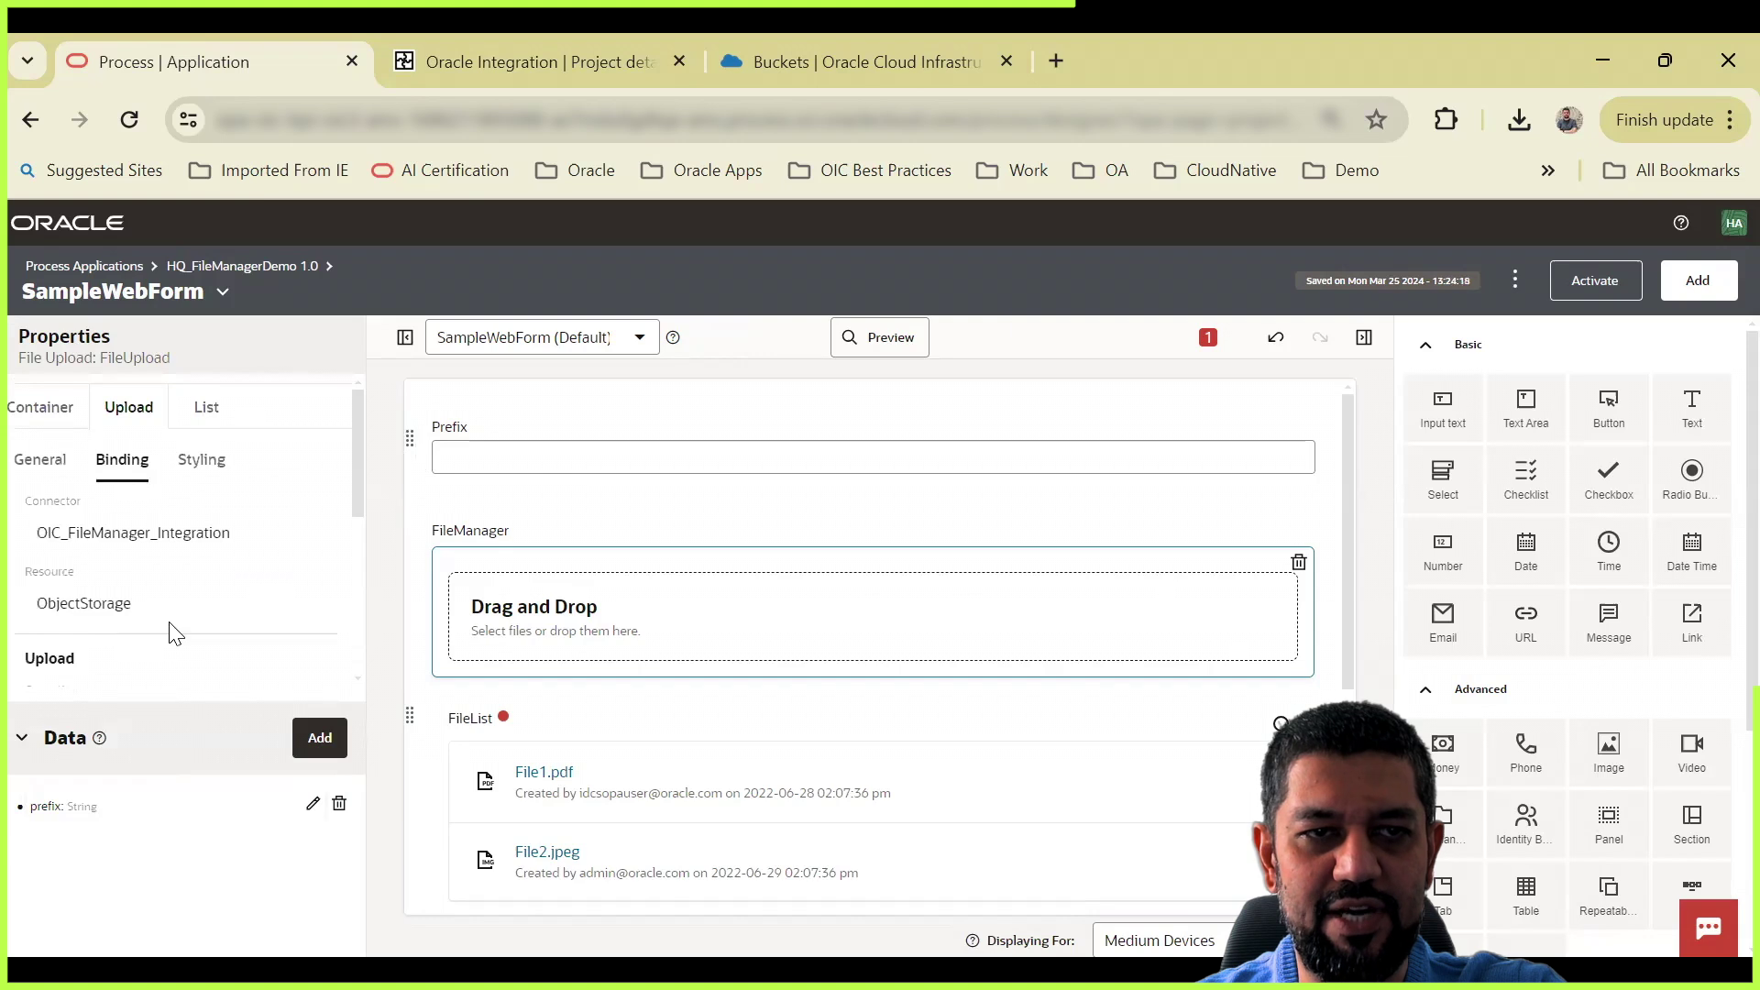
scroll(193, 629, down, 5)
scroll(197, 624, up, 5)
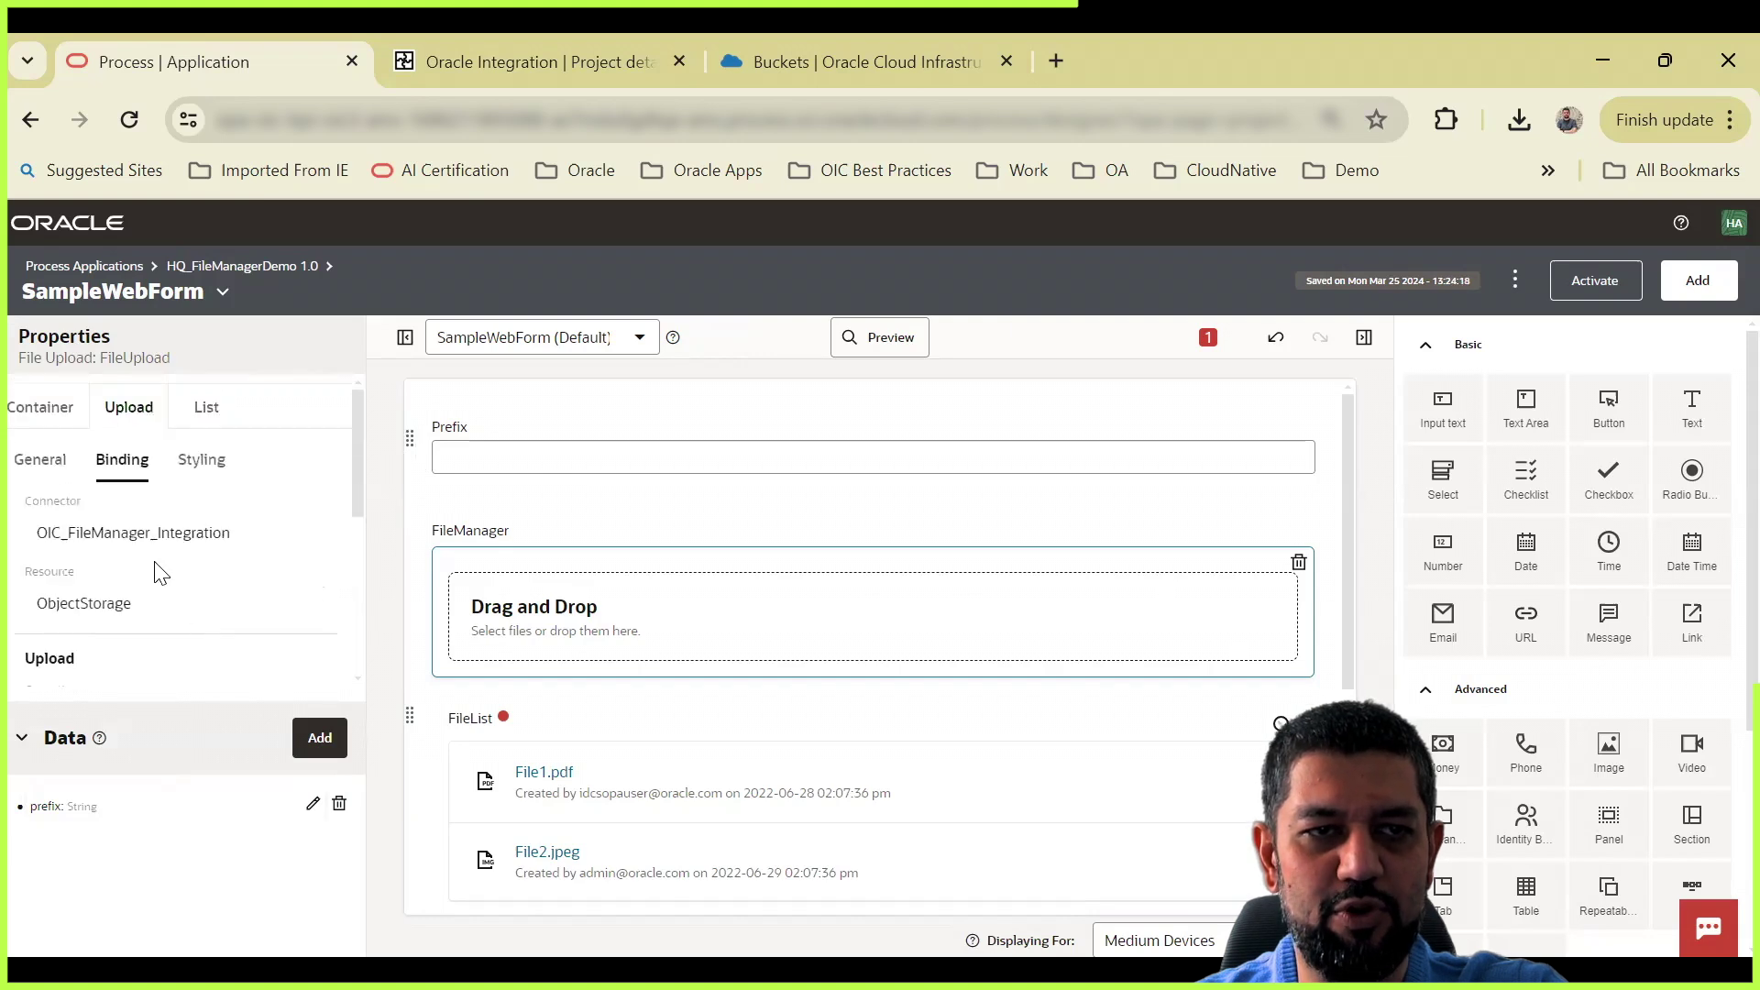
Step: Review the FileList component's general properties and set its list binding operation to listFiles
click(618, 515)
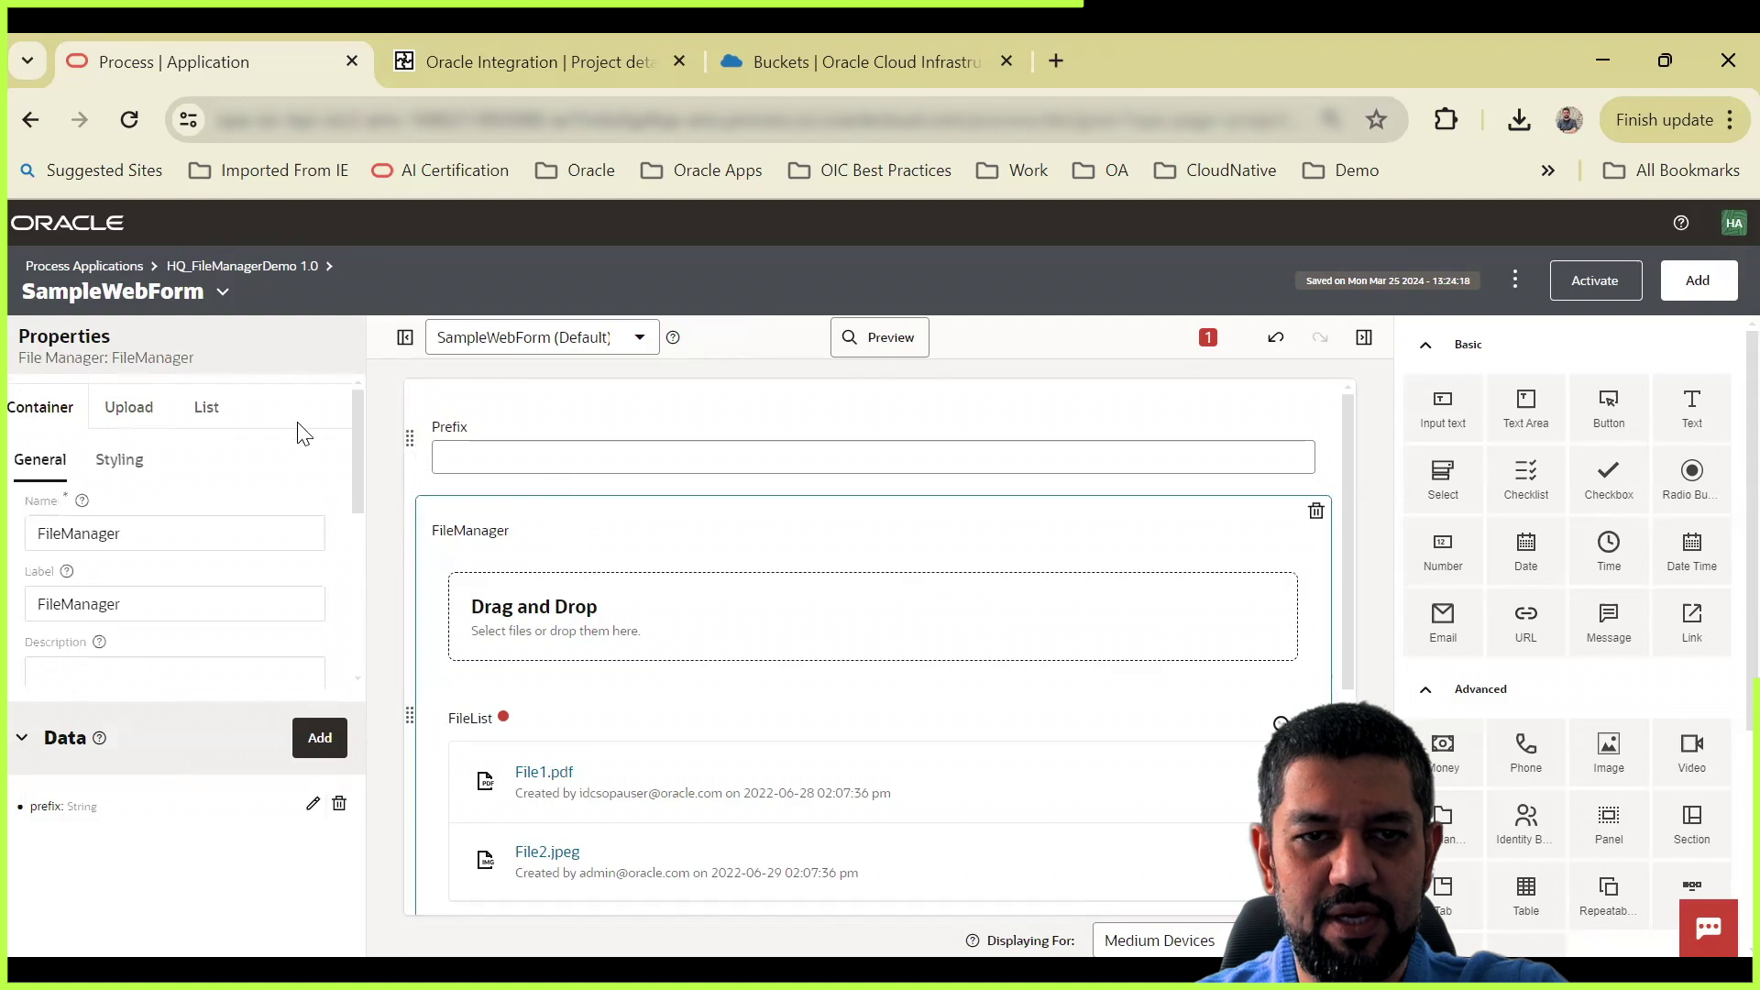
click(210, 409)
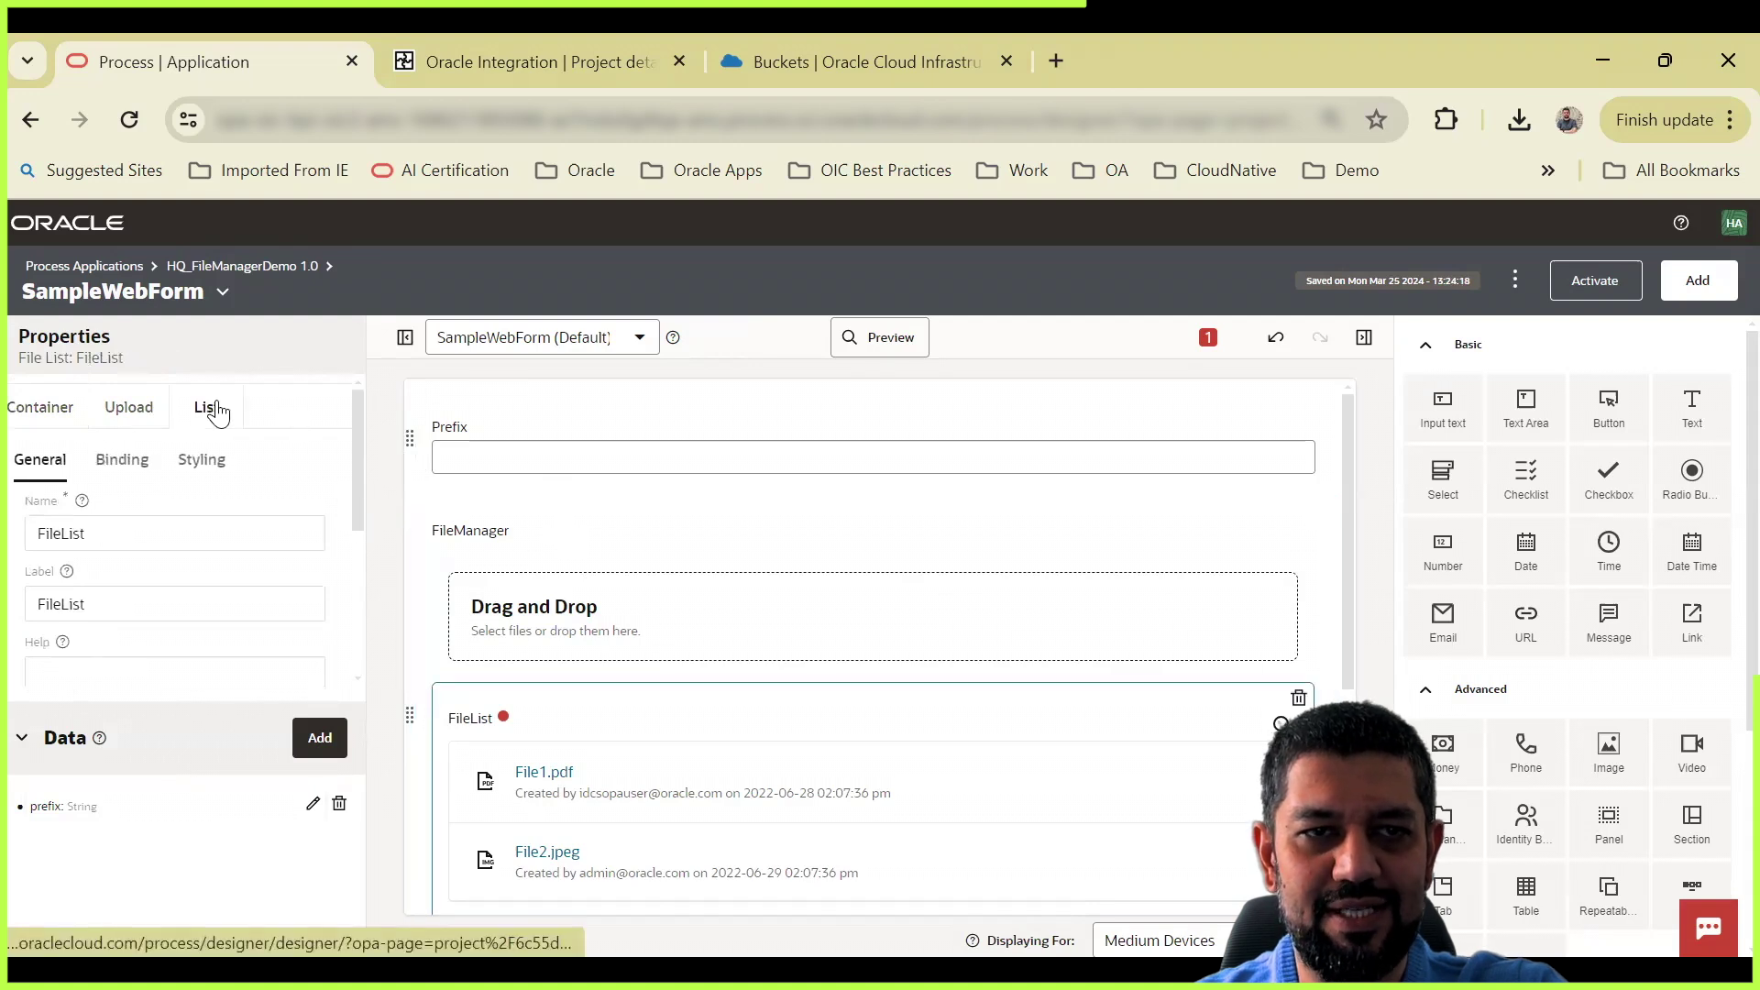
scroll(264, 587, down, 5)
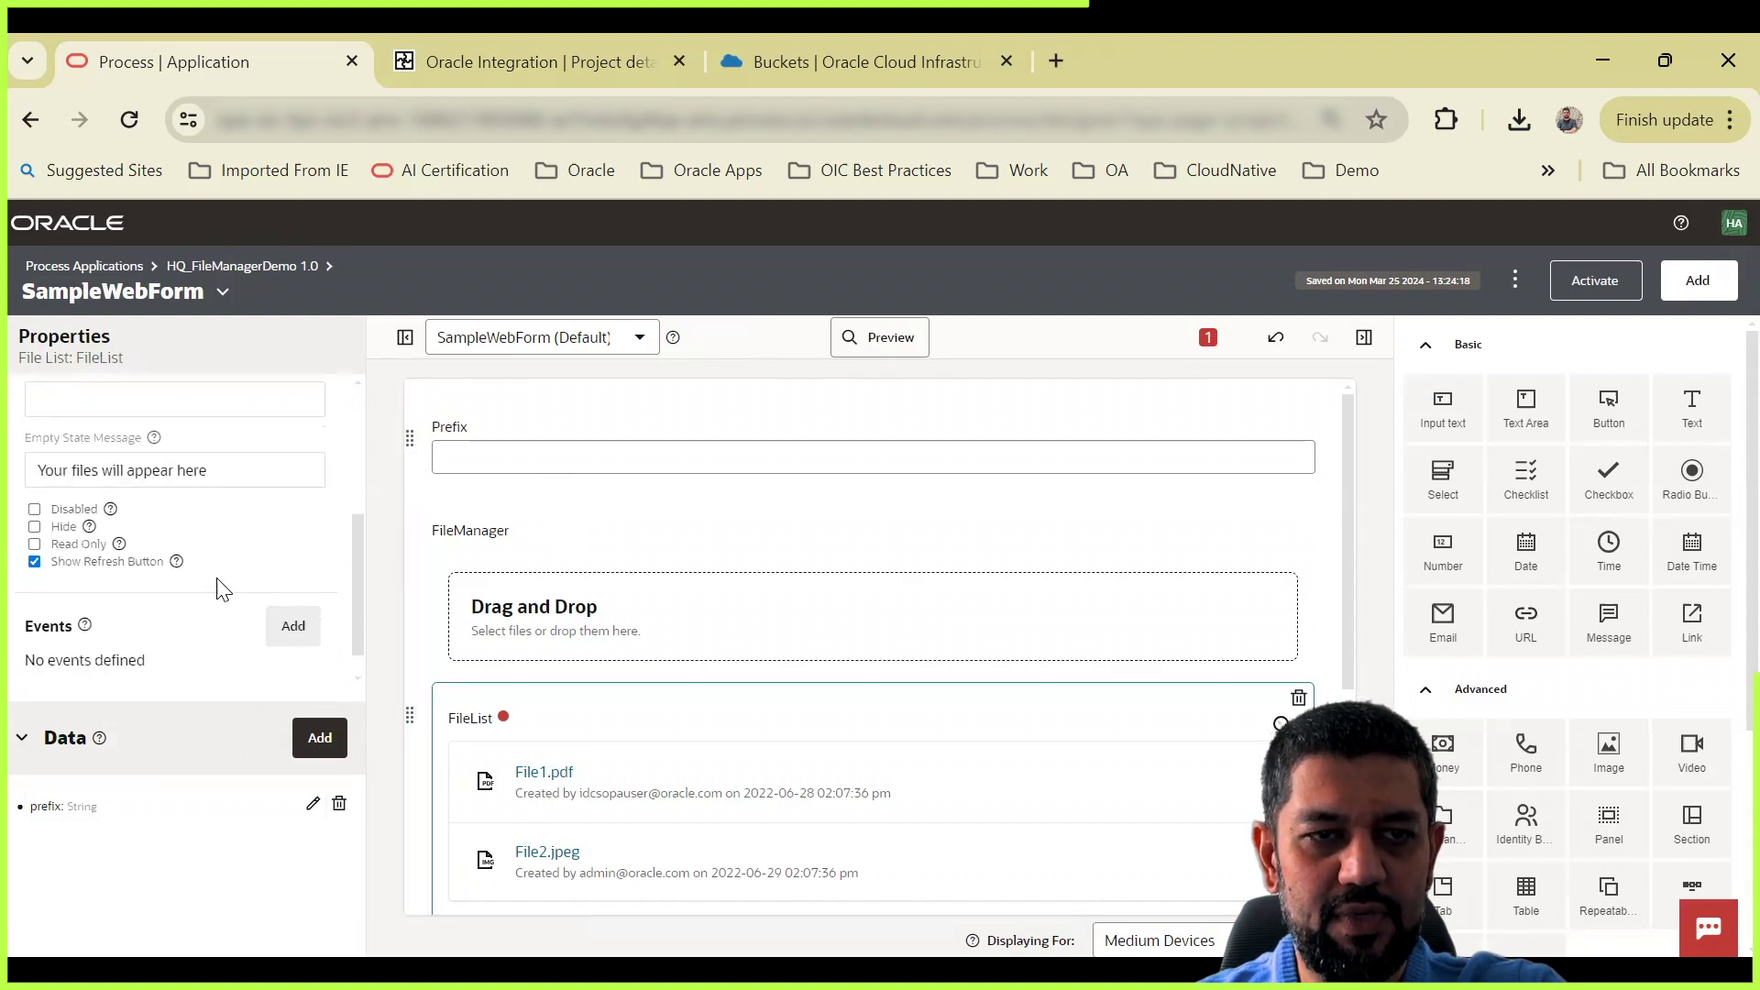
scroll(230, 587, down, 1)
scroll(168, 599, up, 6)
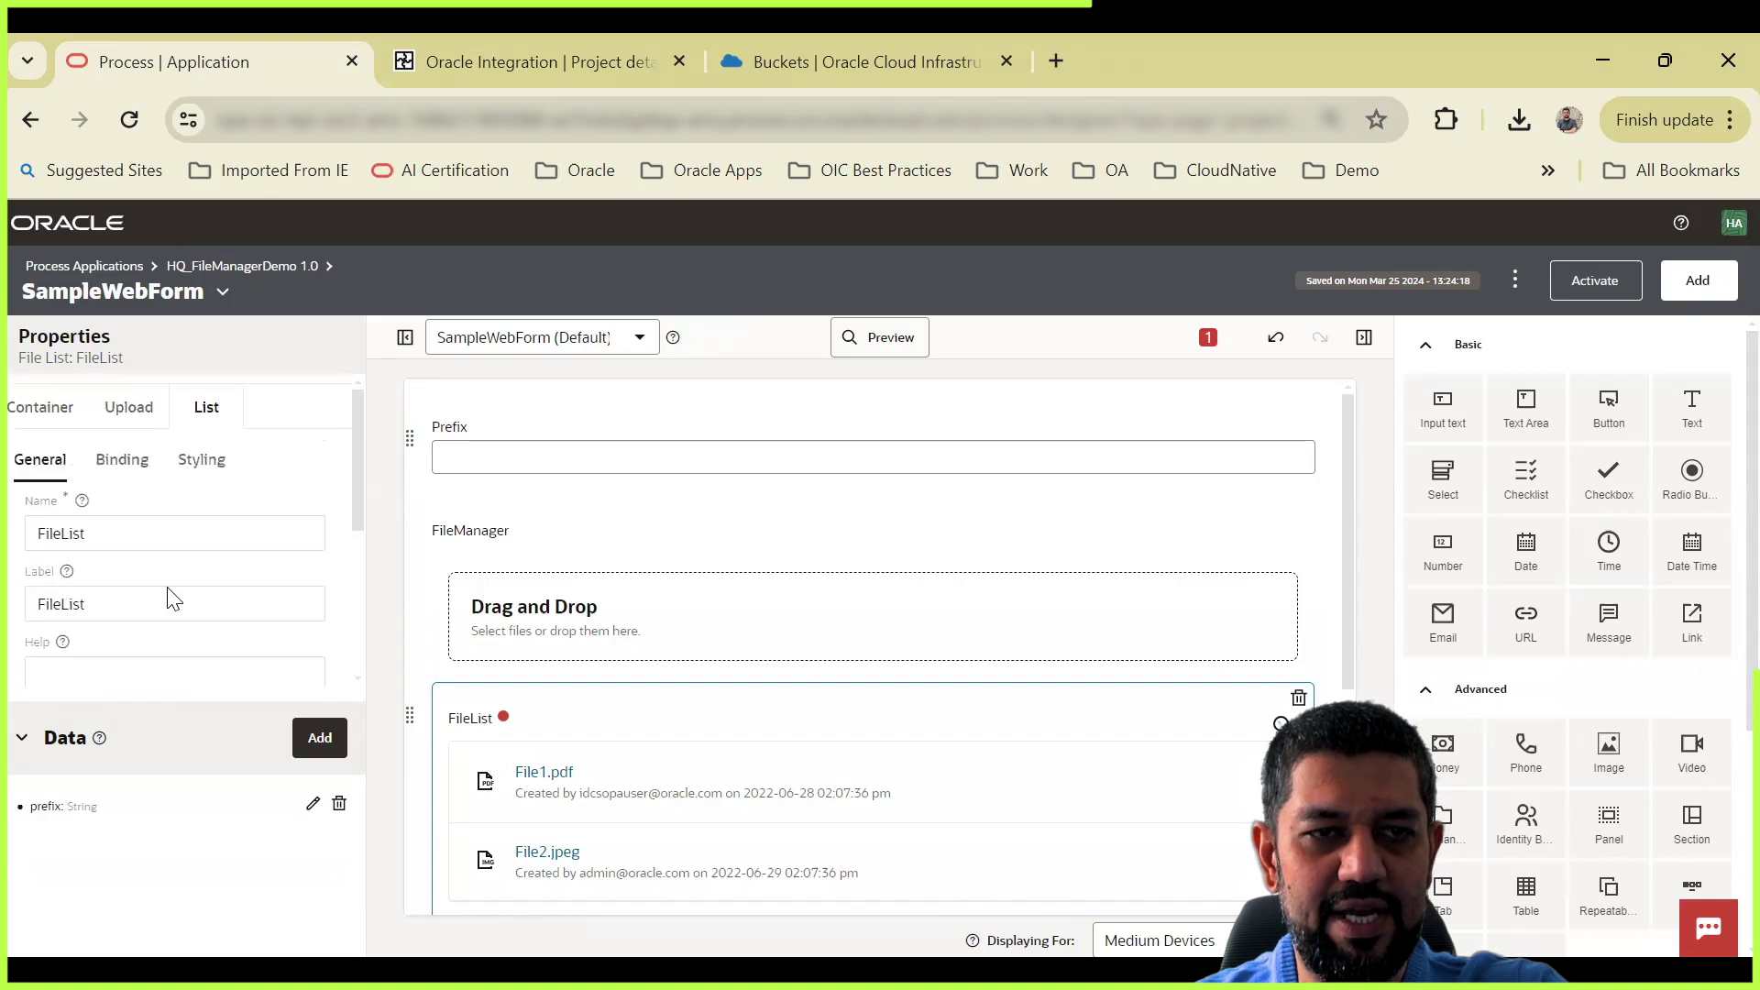
click(127, 461)
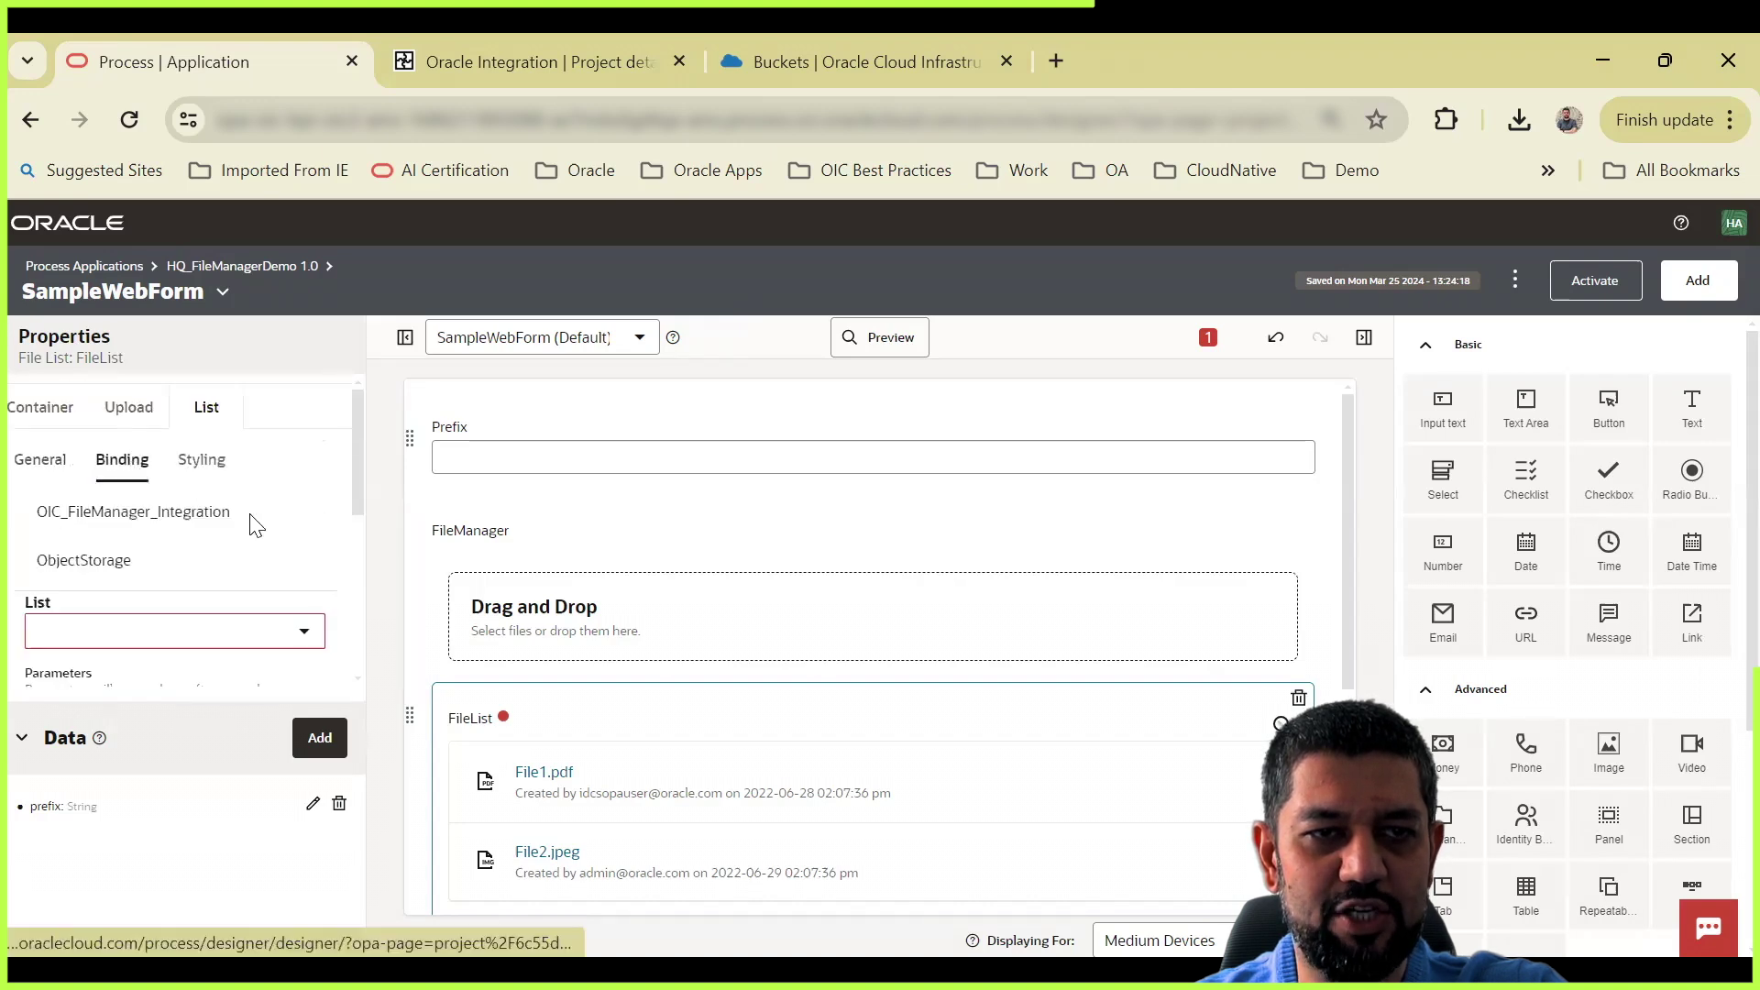
scroll(183, 514, down, 3)
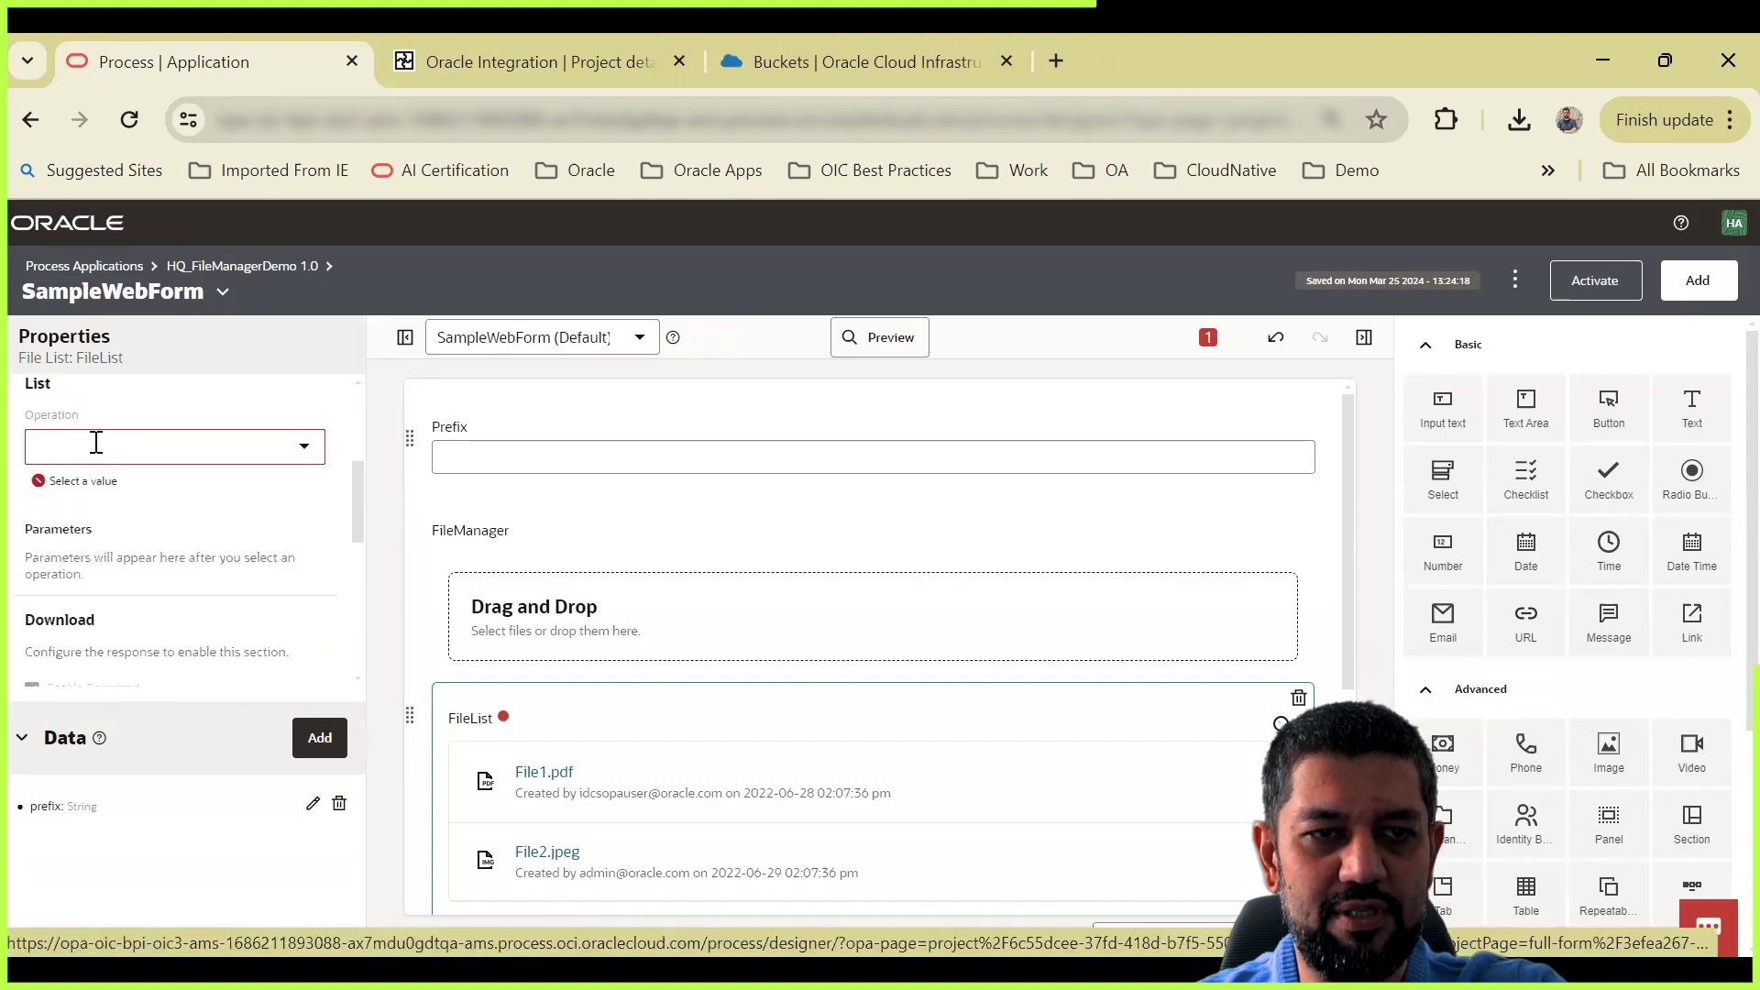
click(289, 446)
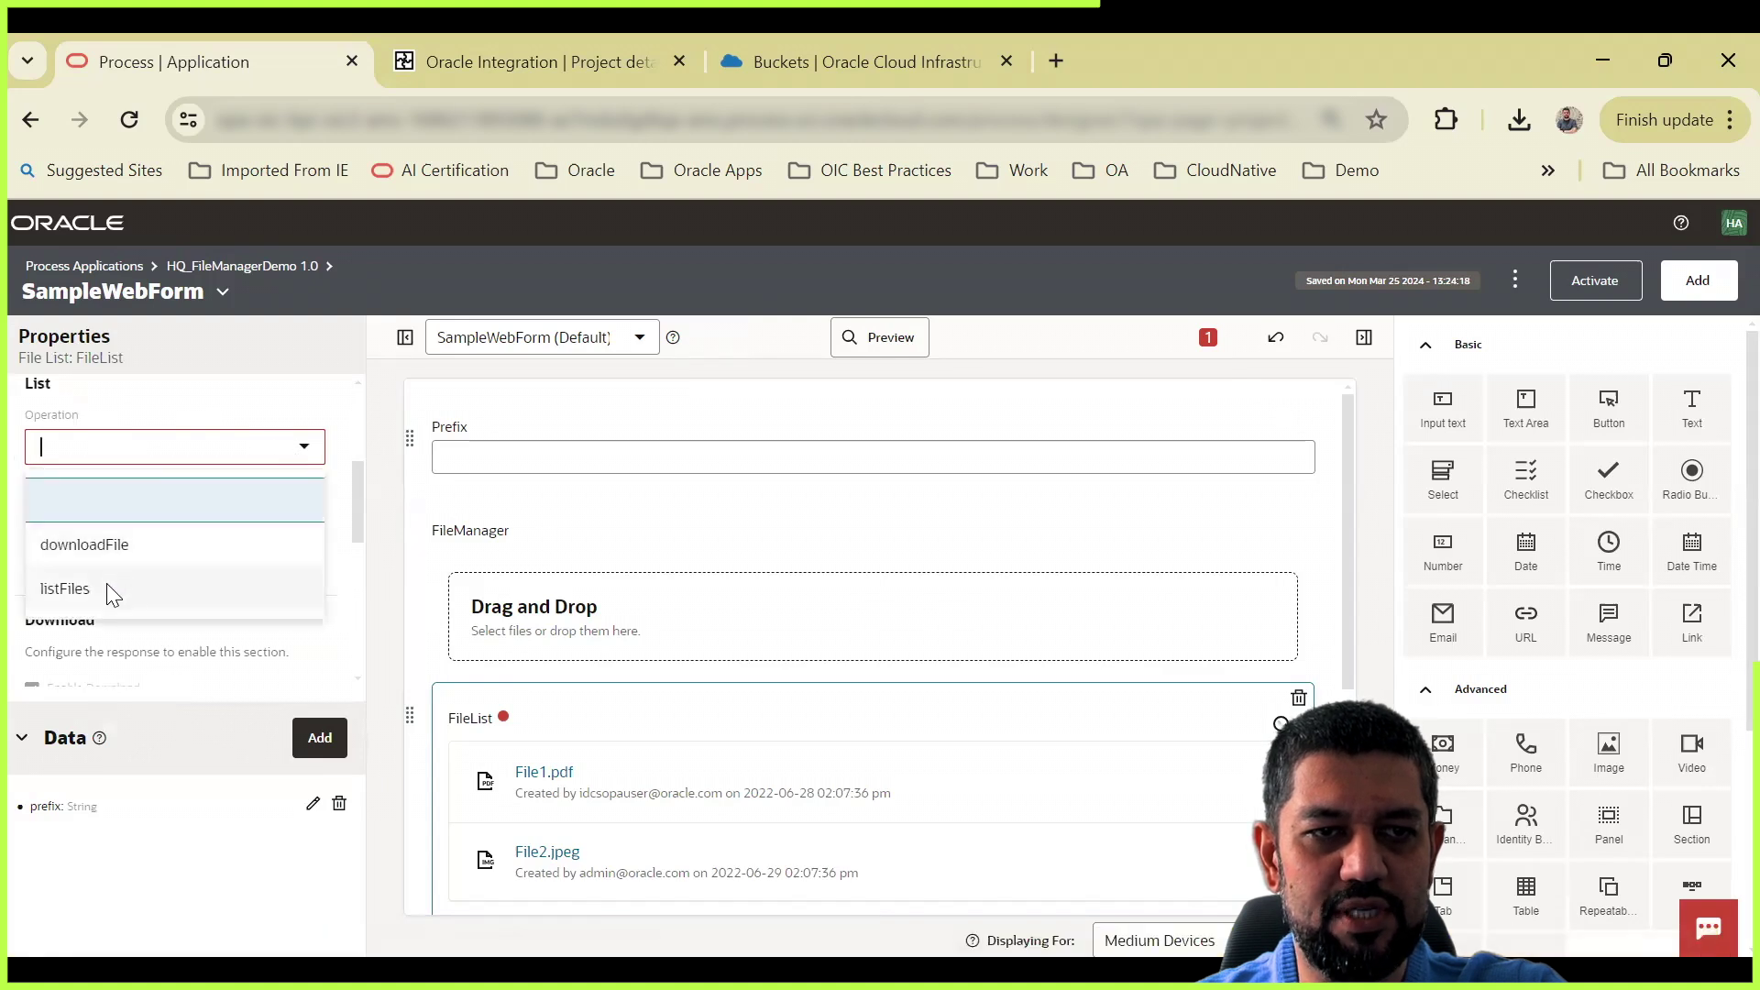
click(107, 587)
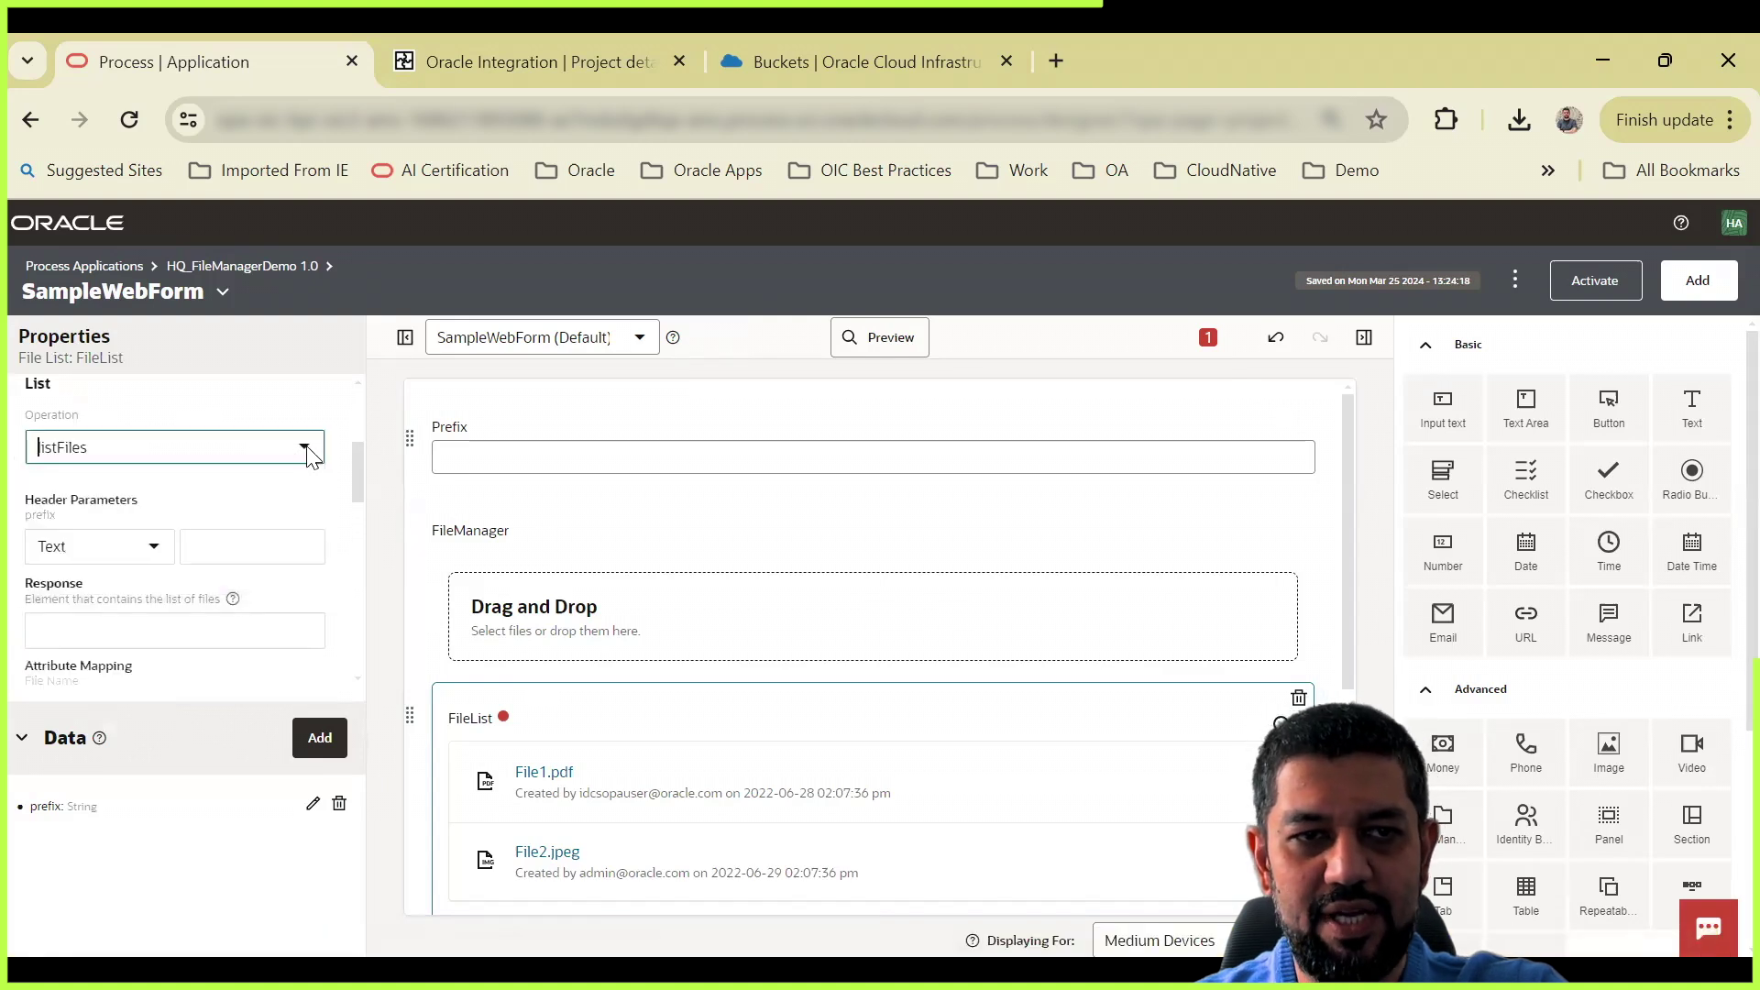
click(306, 449)
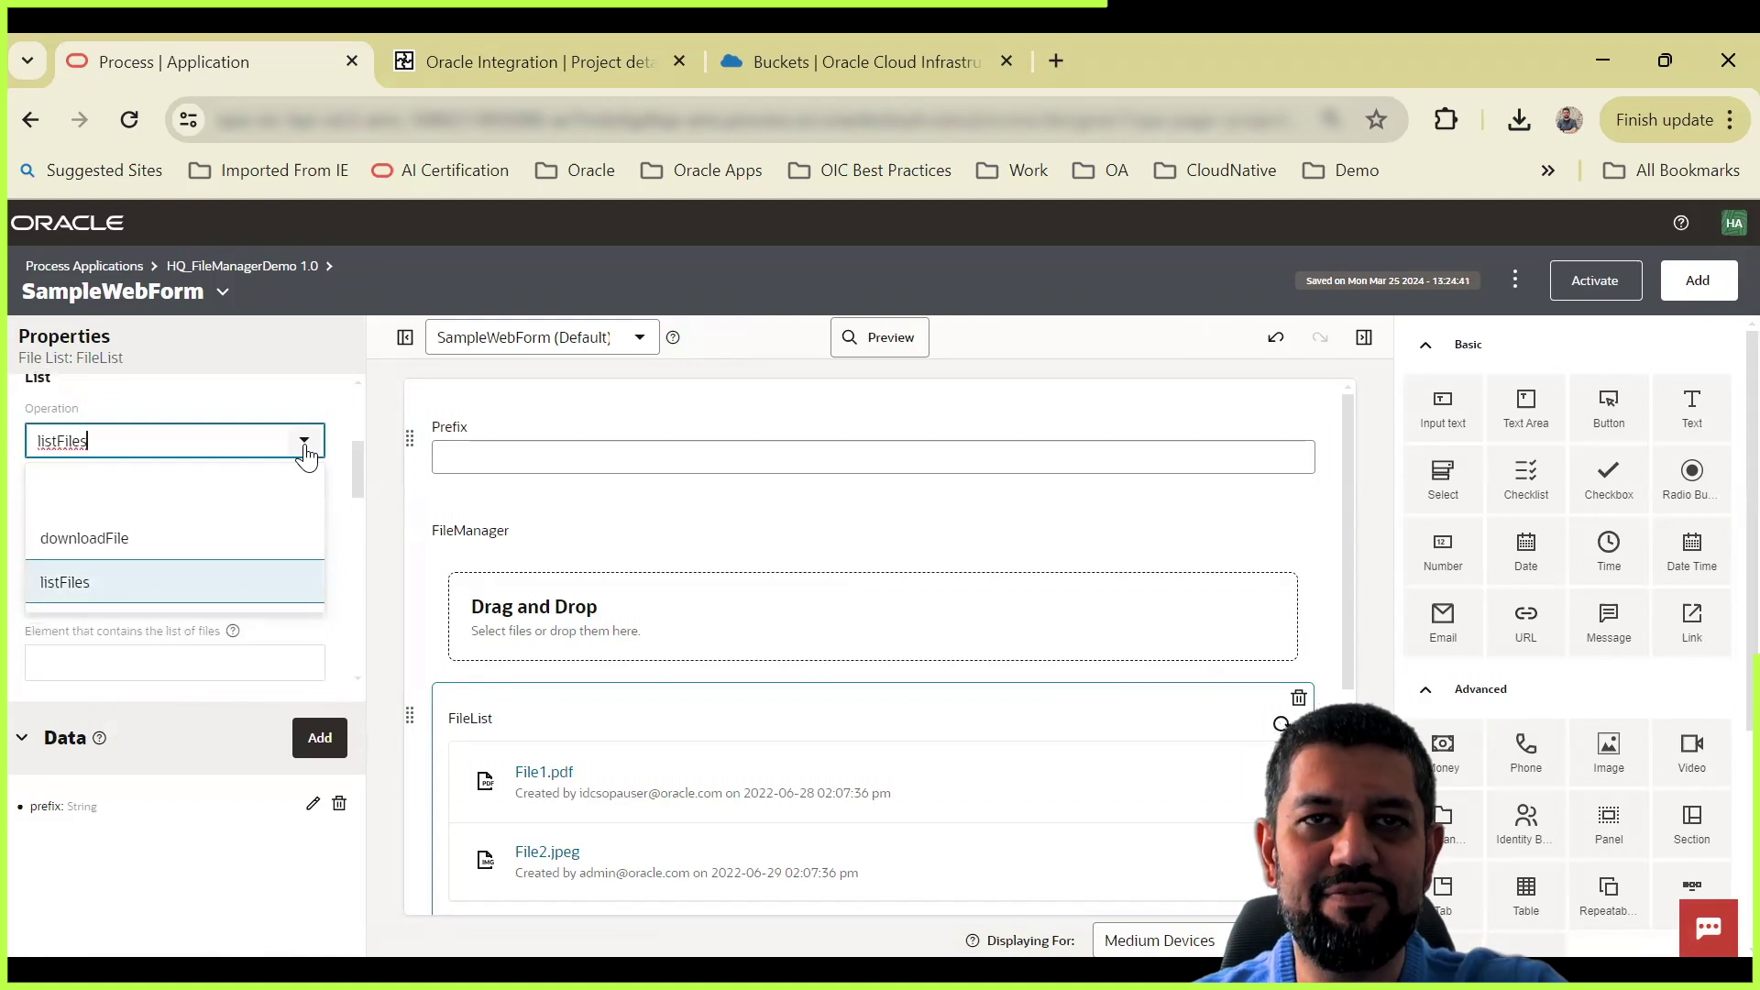
click(82, 585)
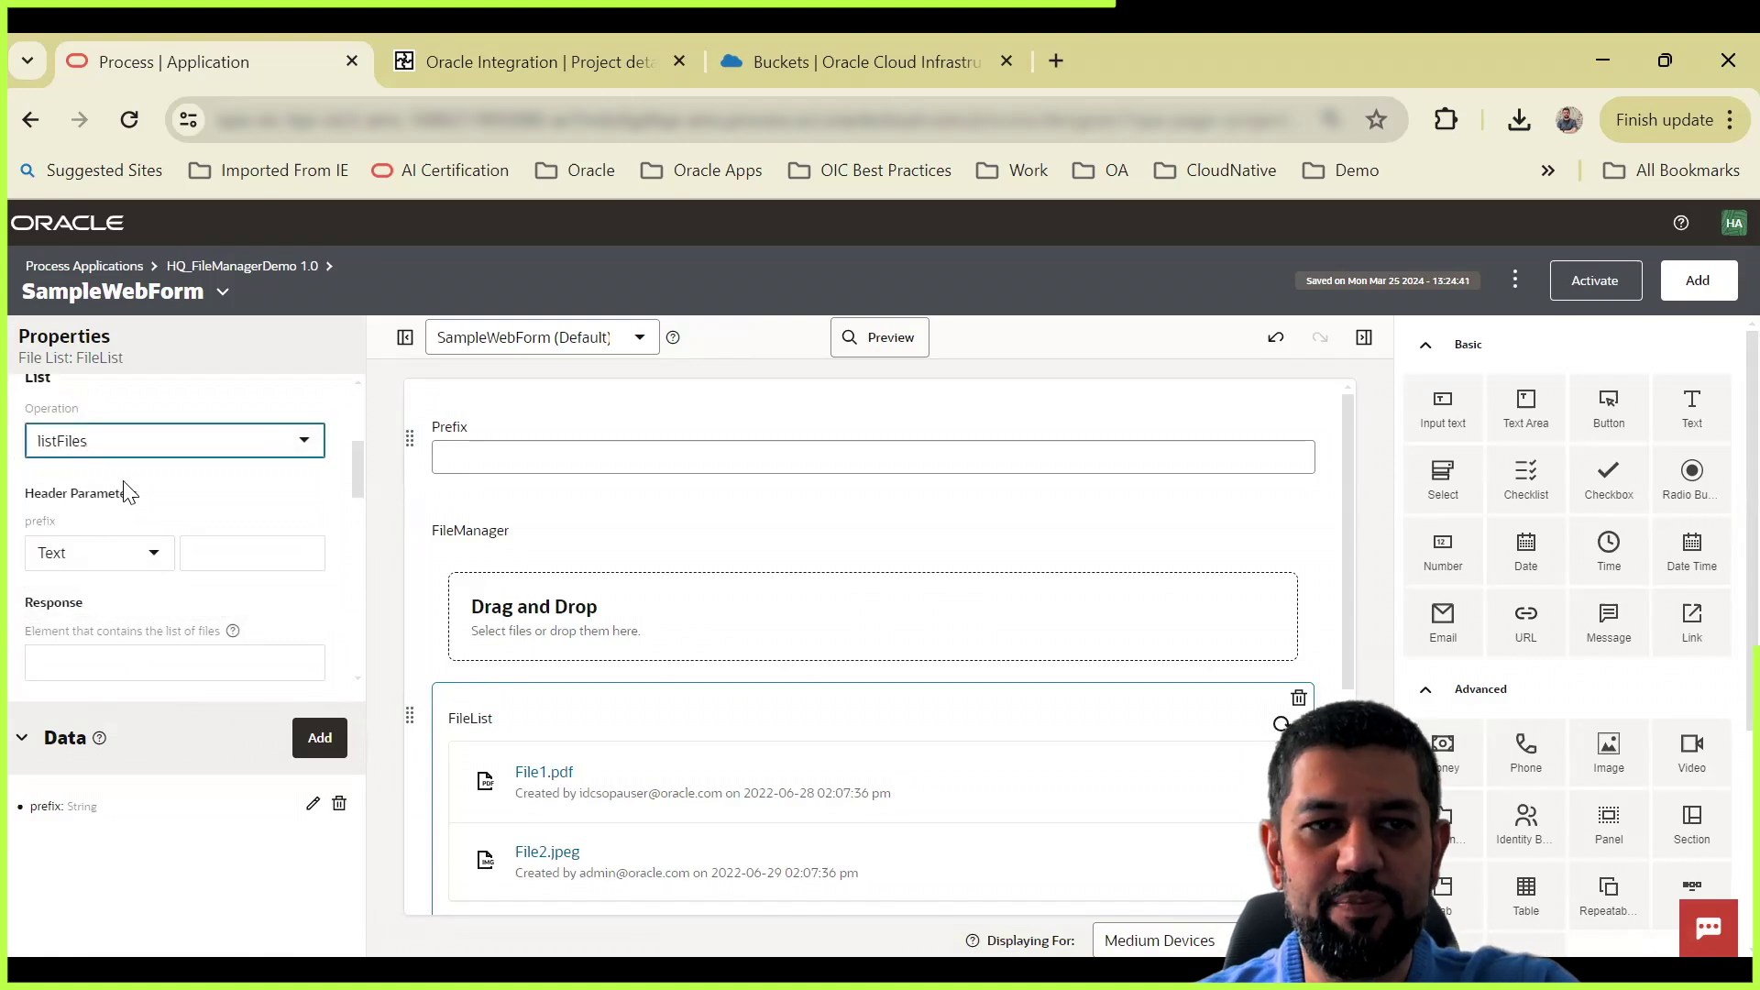
Step: Map the listFiles operation's prefix header parameter to the control value of the Prefix field
click(152, 557)
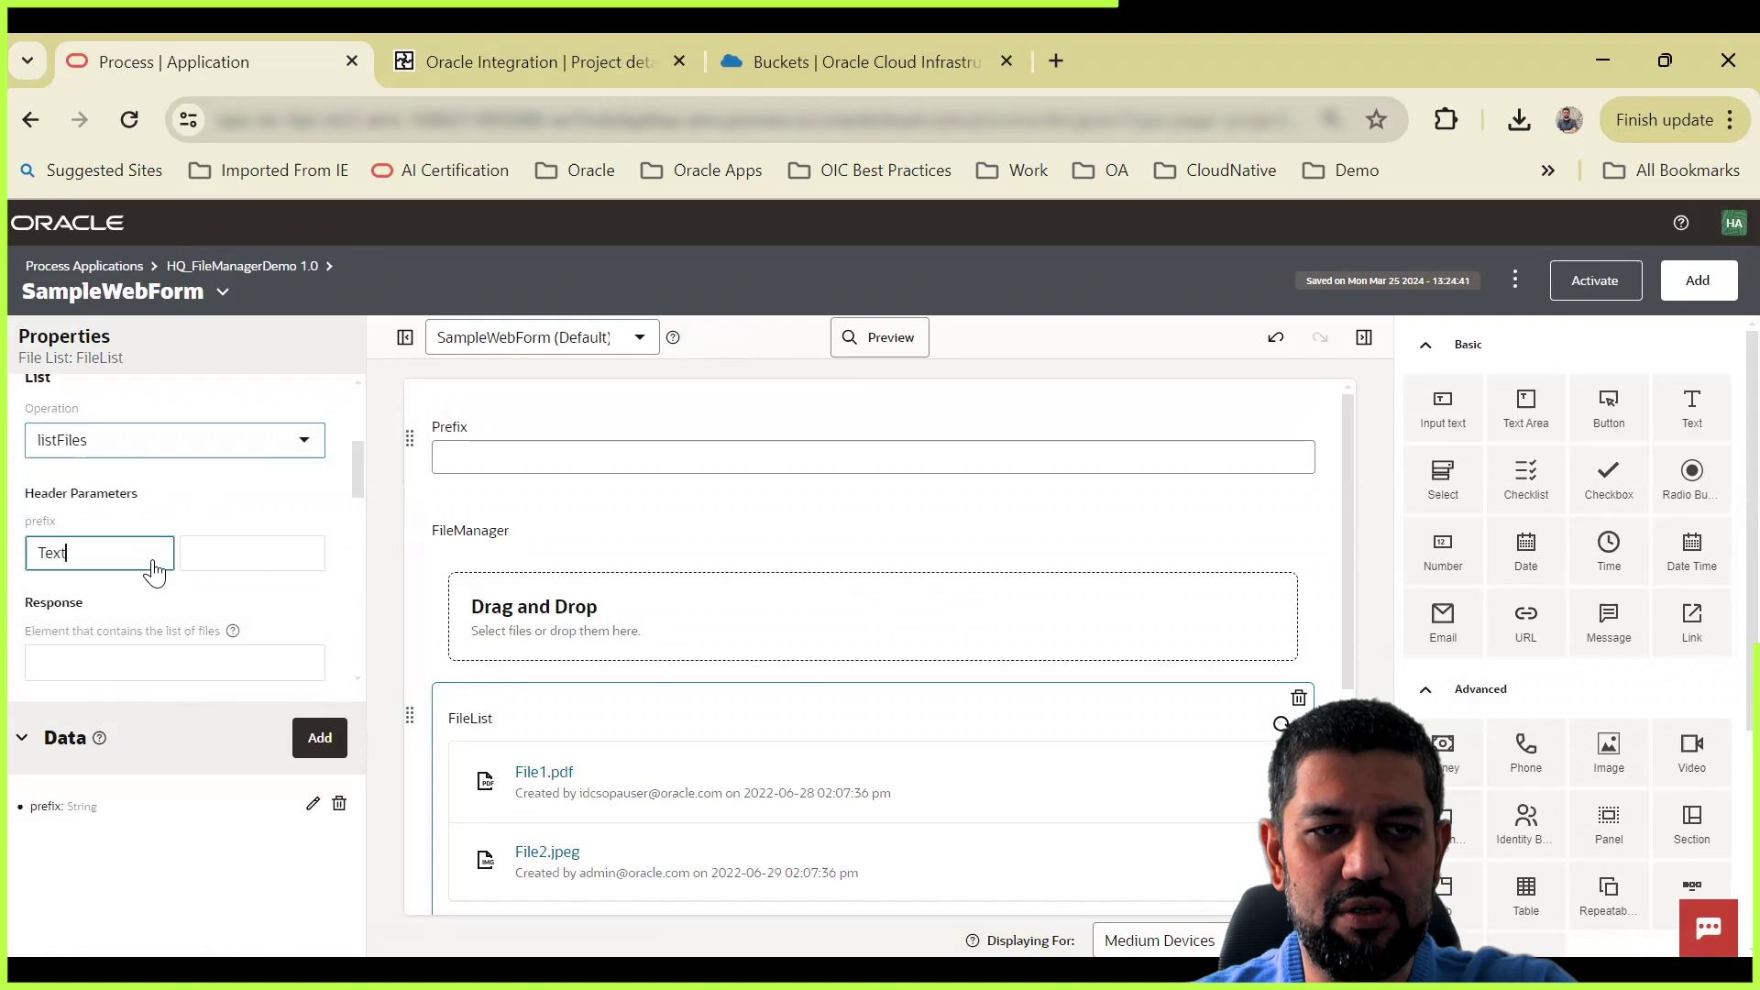
click(140, 651)
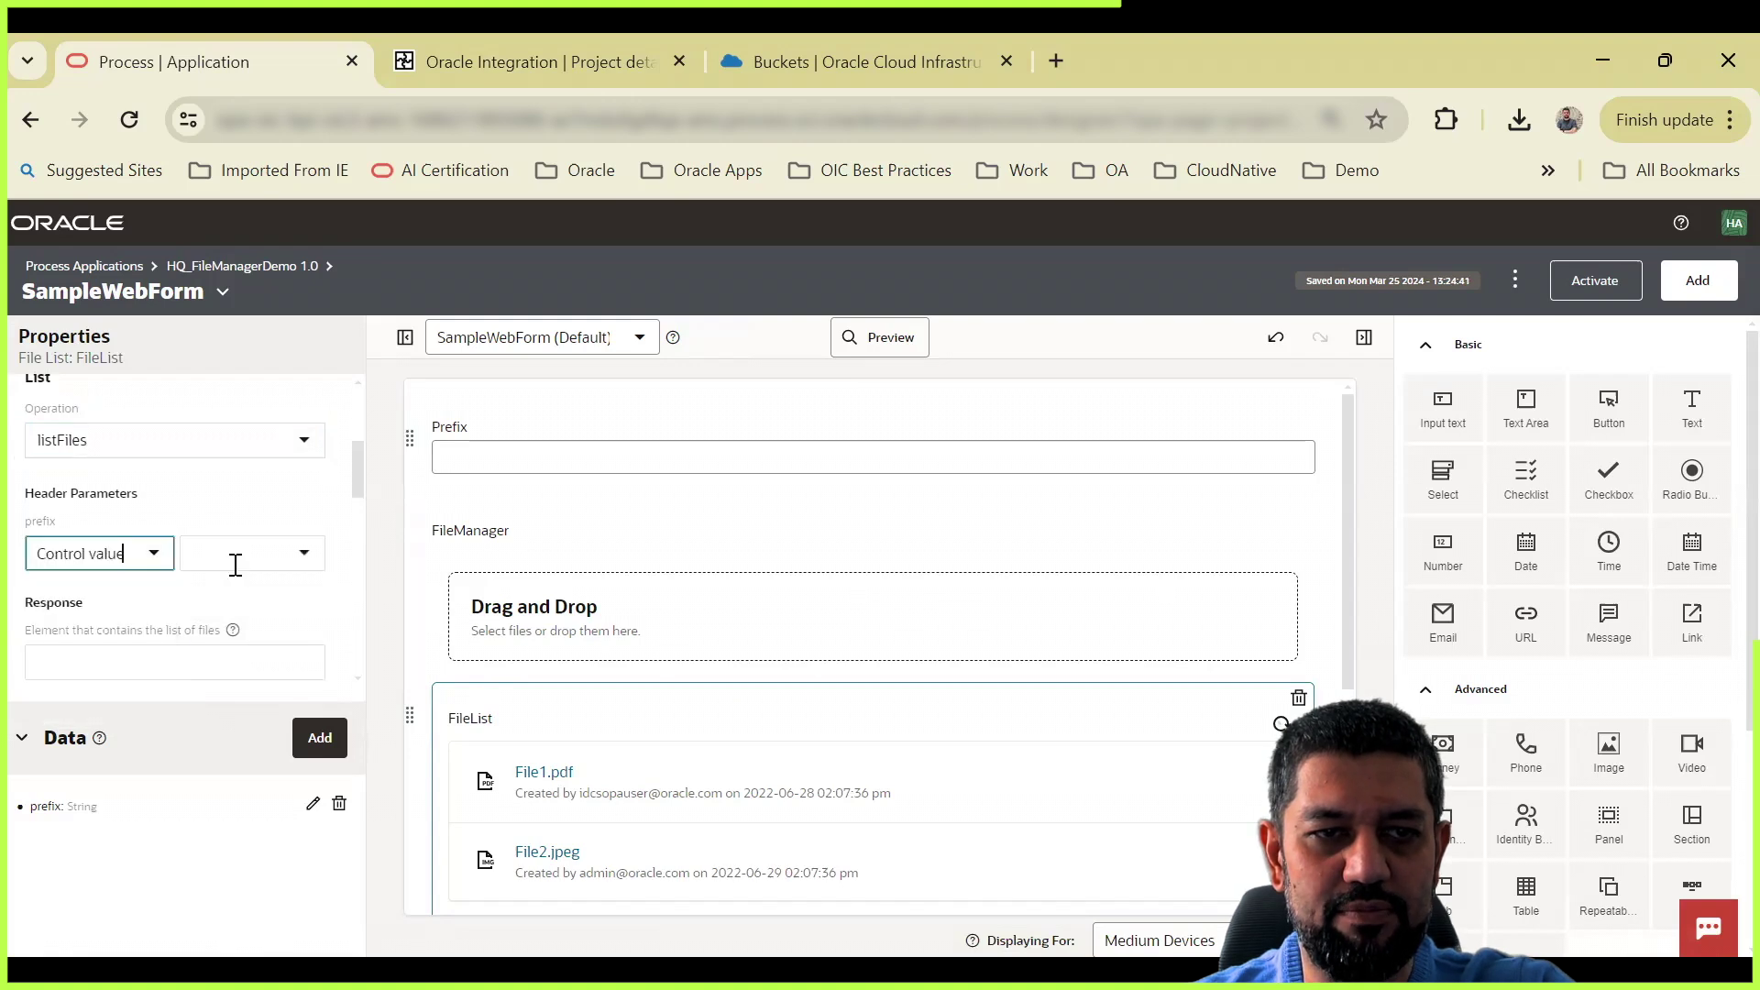
click(271, 556)
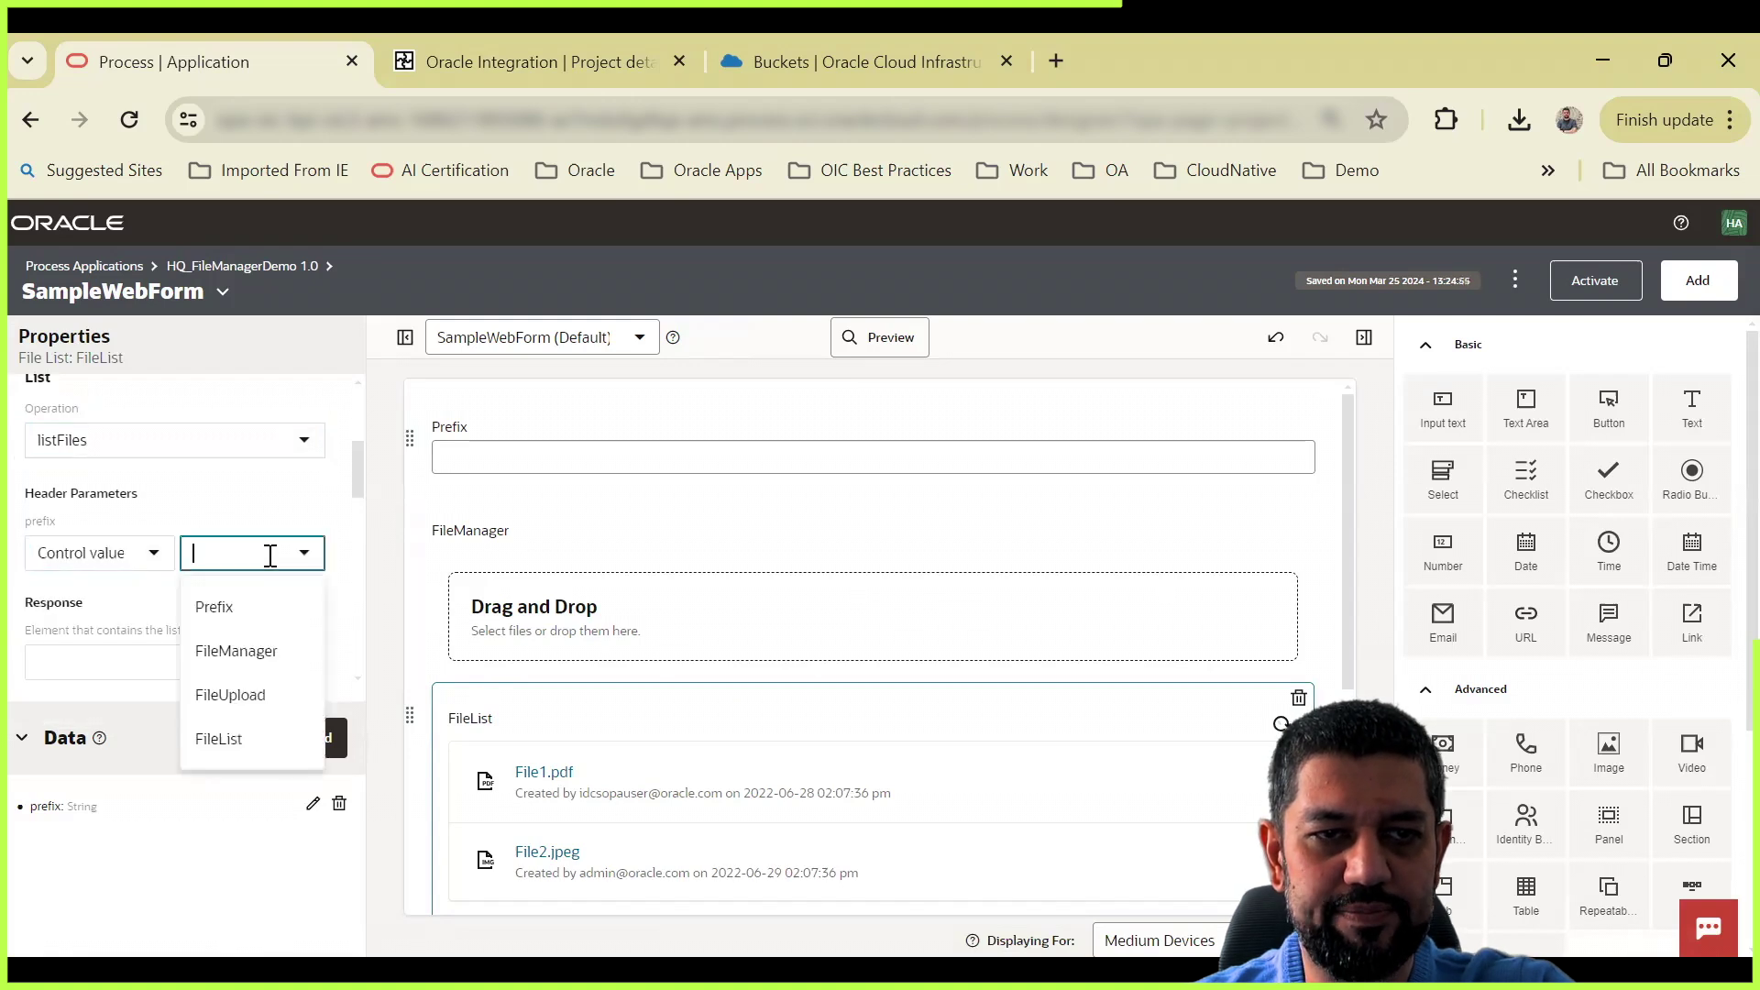
click(256, 620)
click(237, 500)
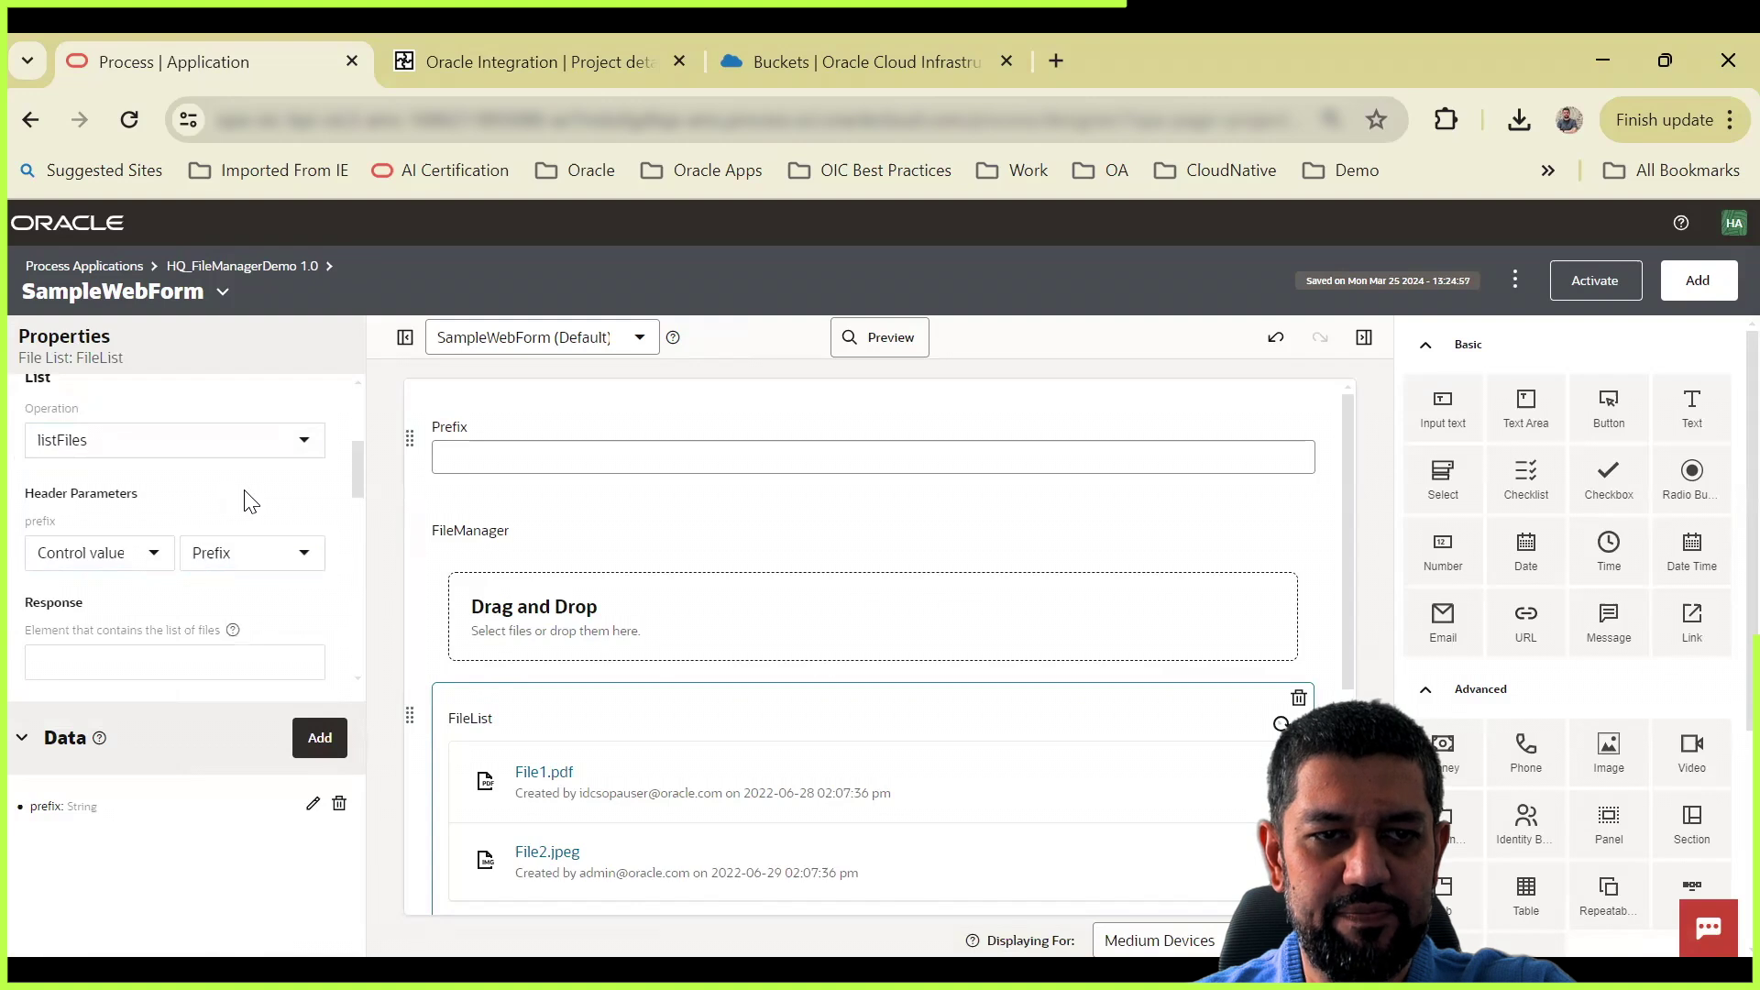
Step: Set the response element that contains the list of files to response.items
scroll(246, 501, down, 3)
scroll(250, 509, up, 1)
click(133, 524)
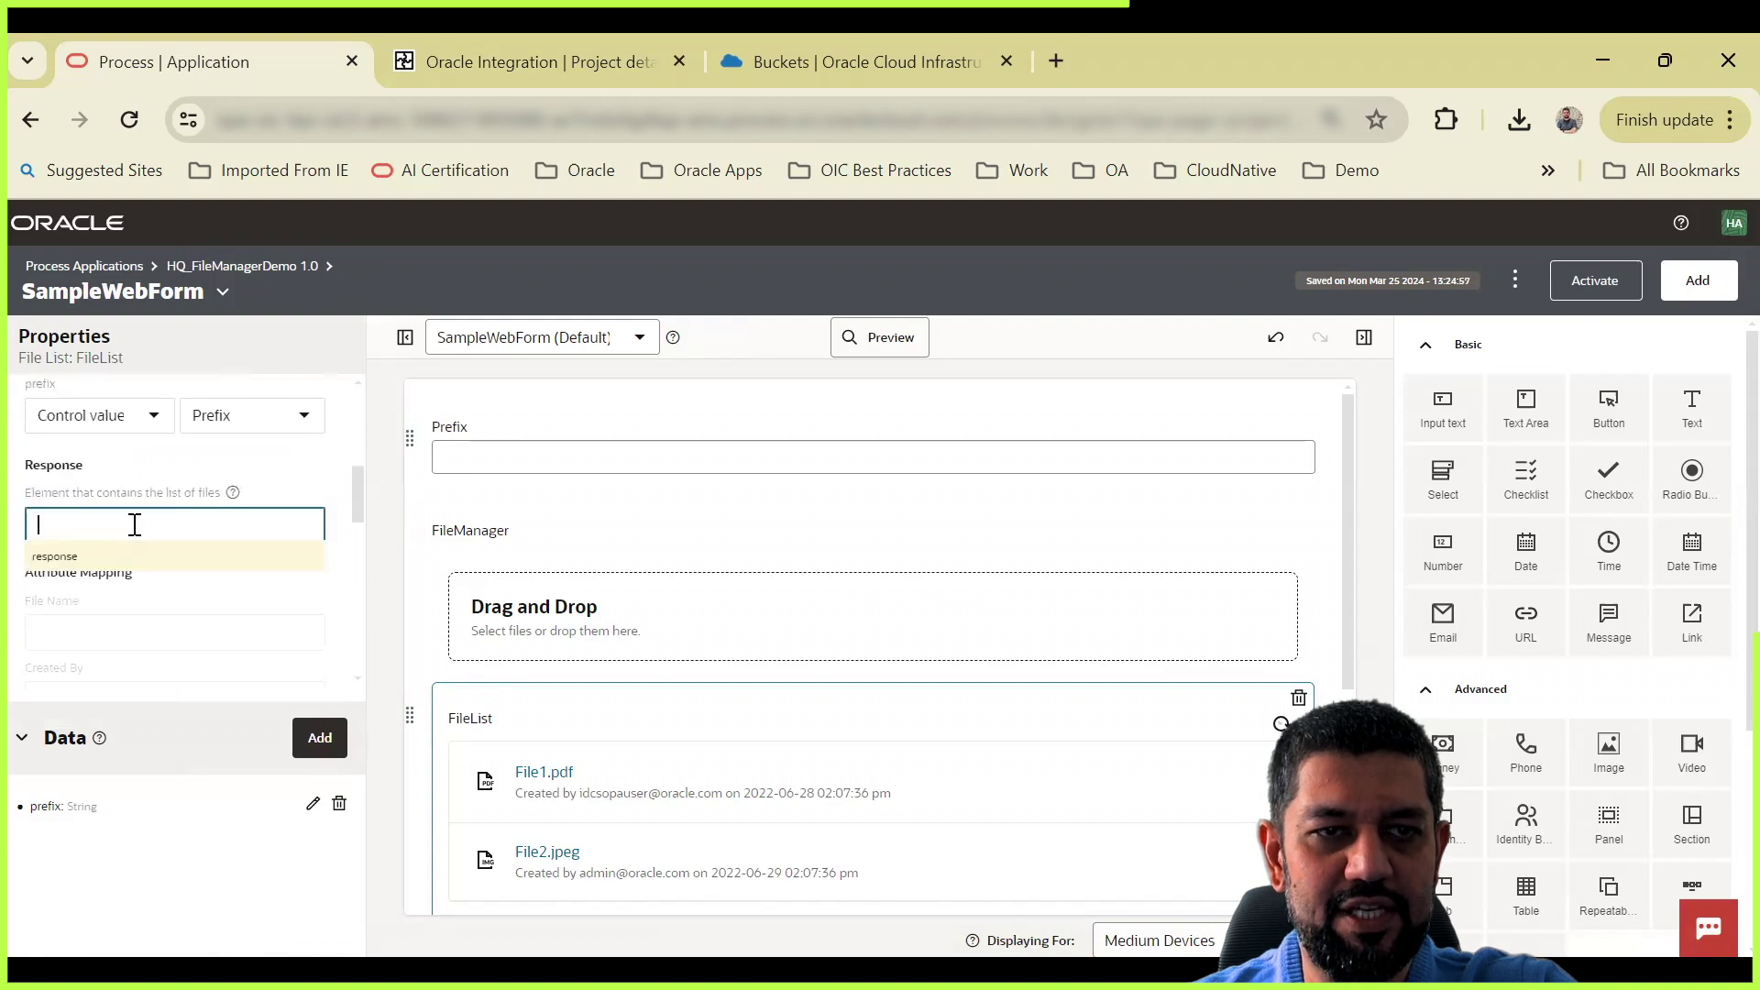
click(62, 562)
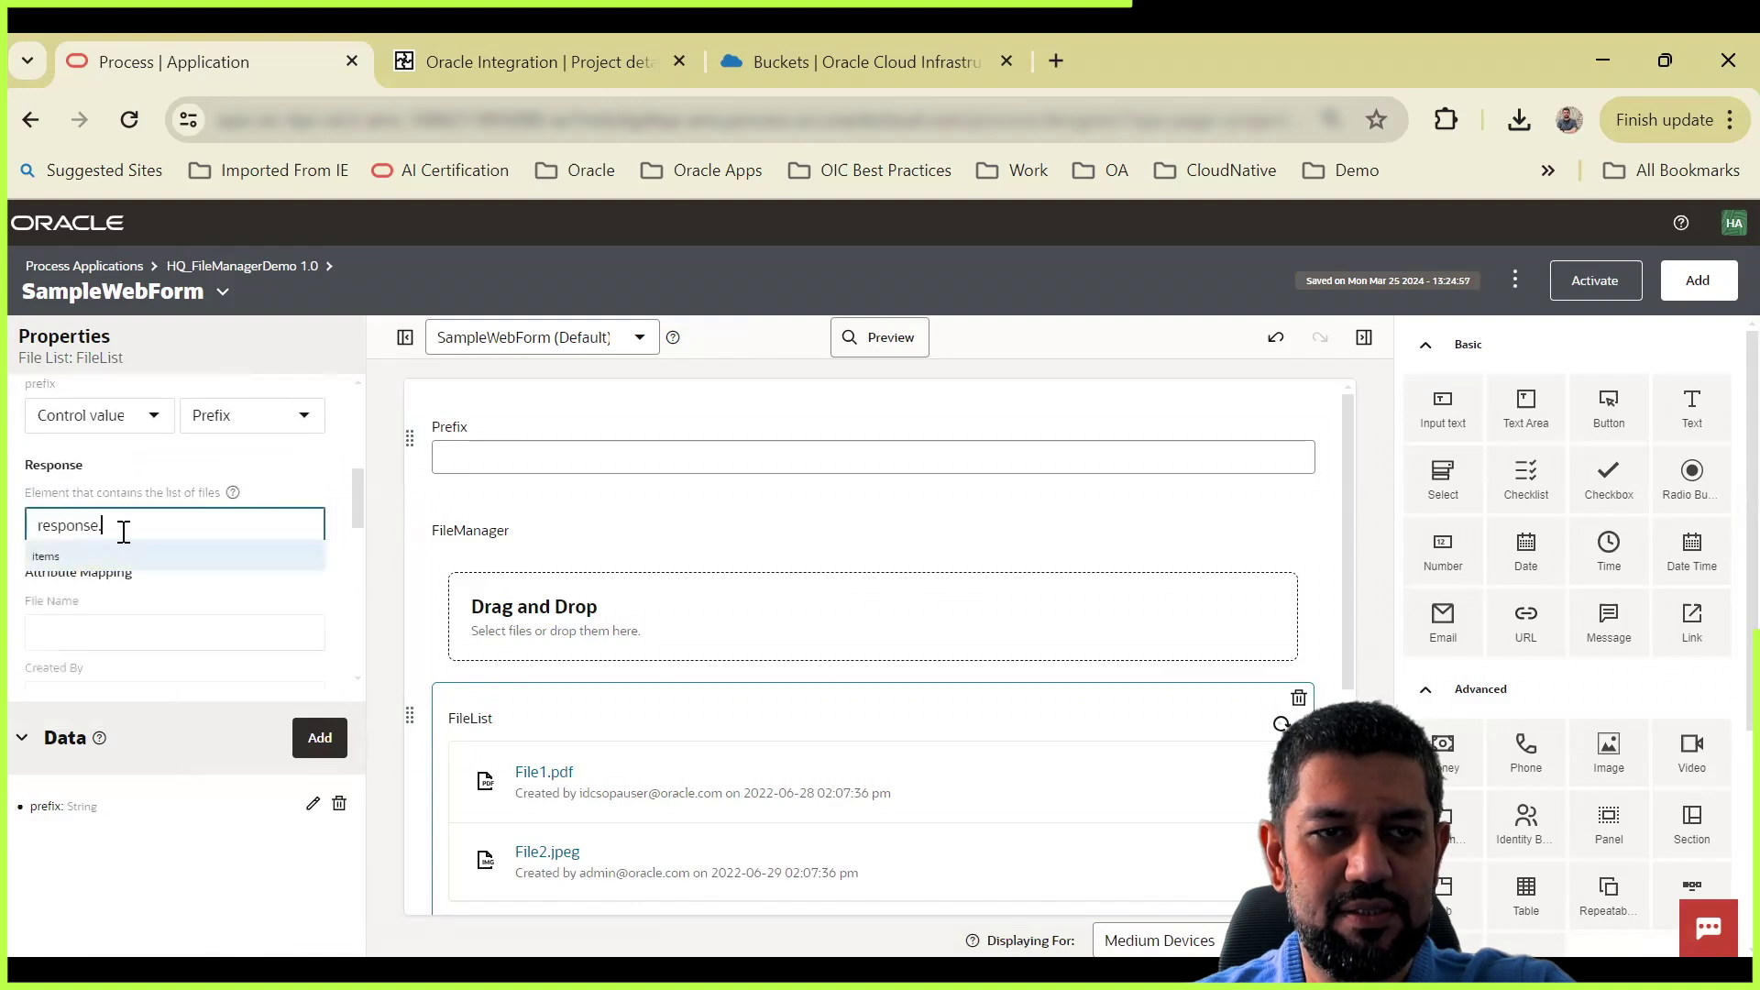
scroll(69, 557, up, 2)
click(118, 546)
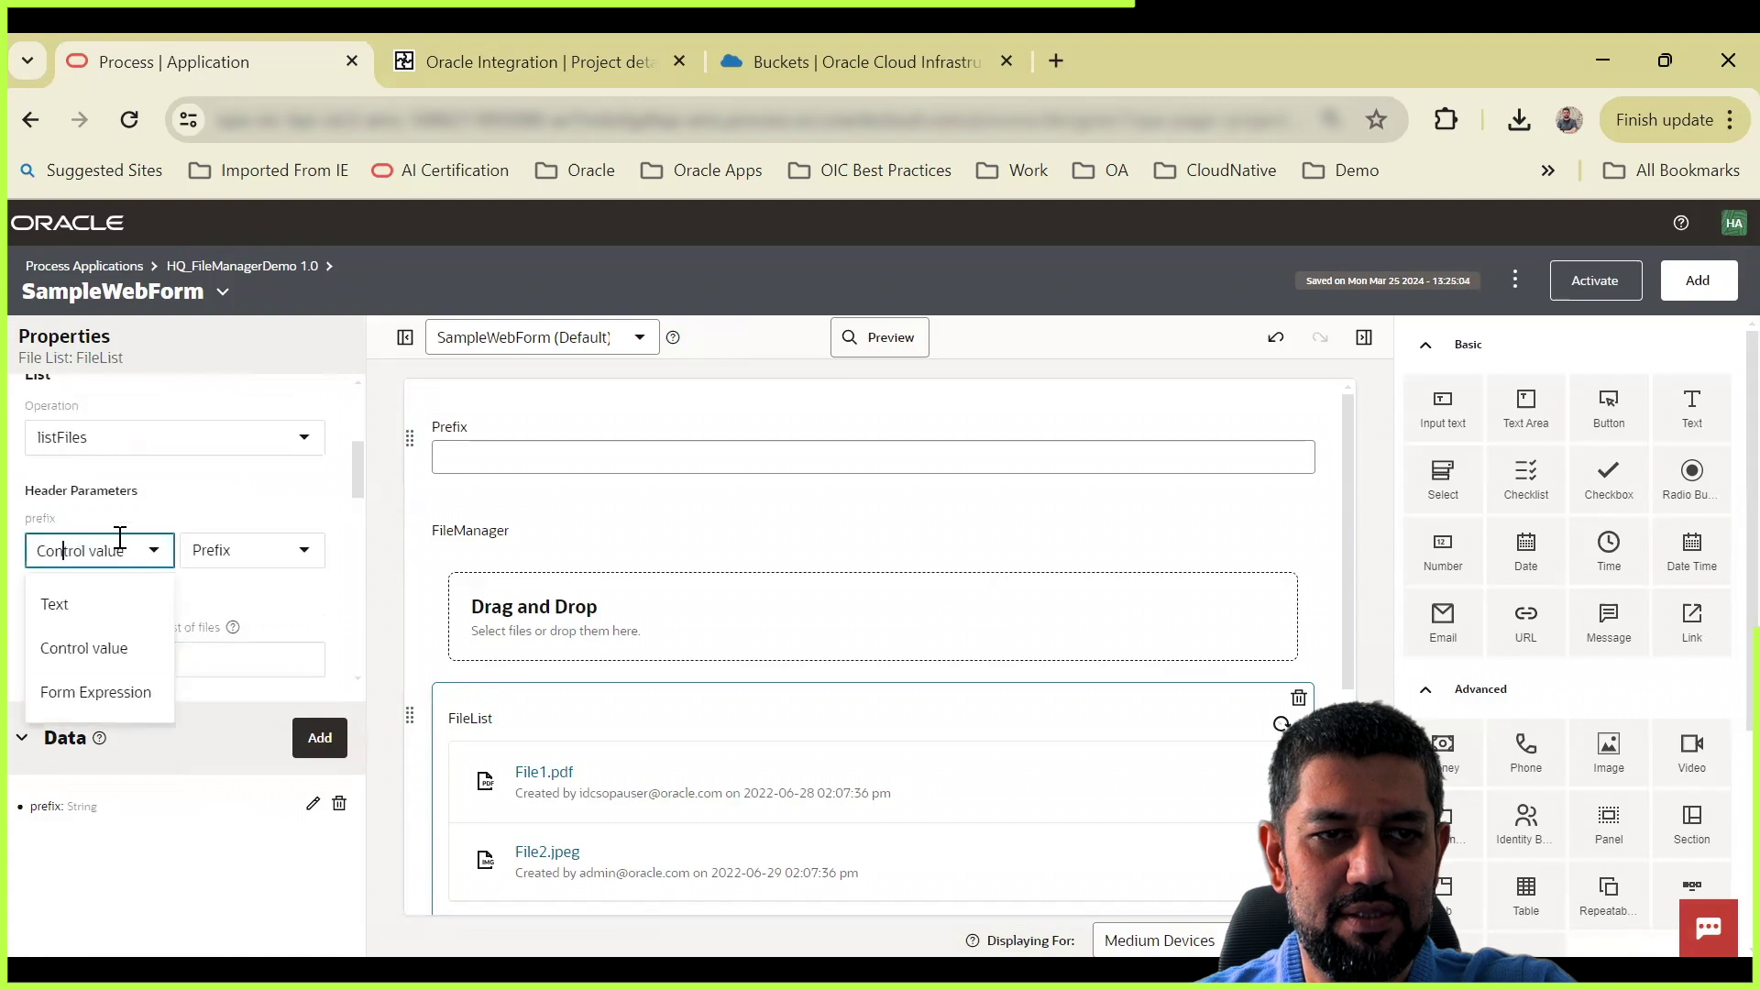
click(154, 644)
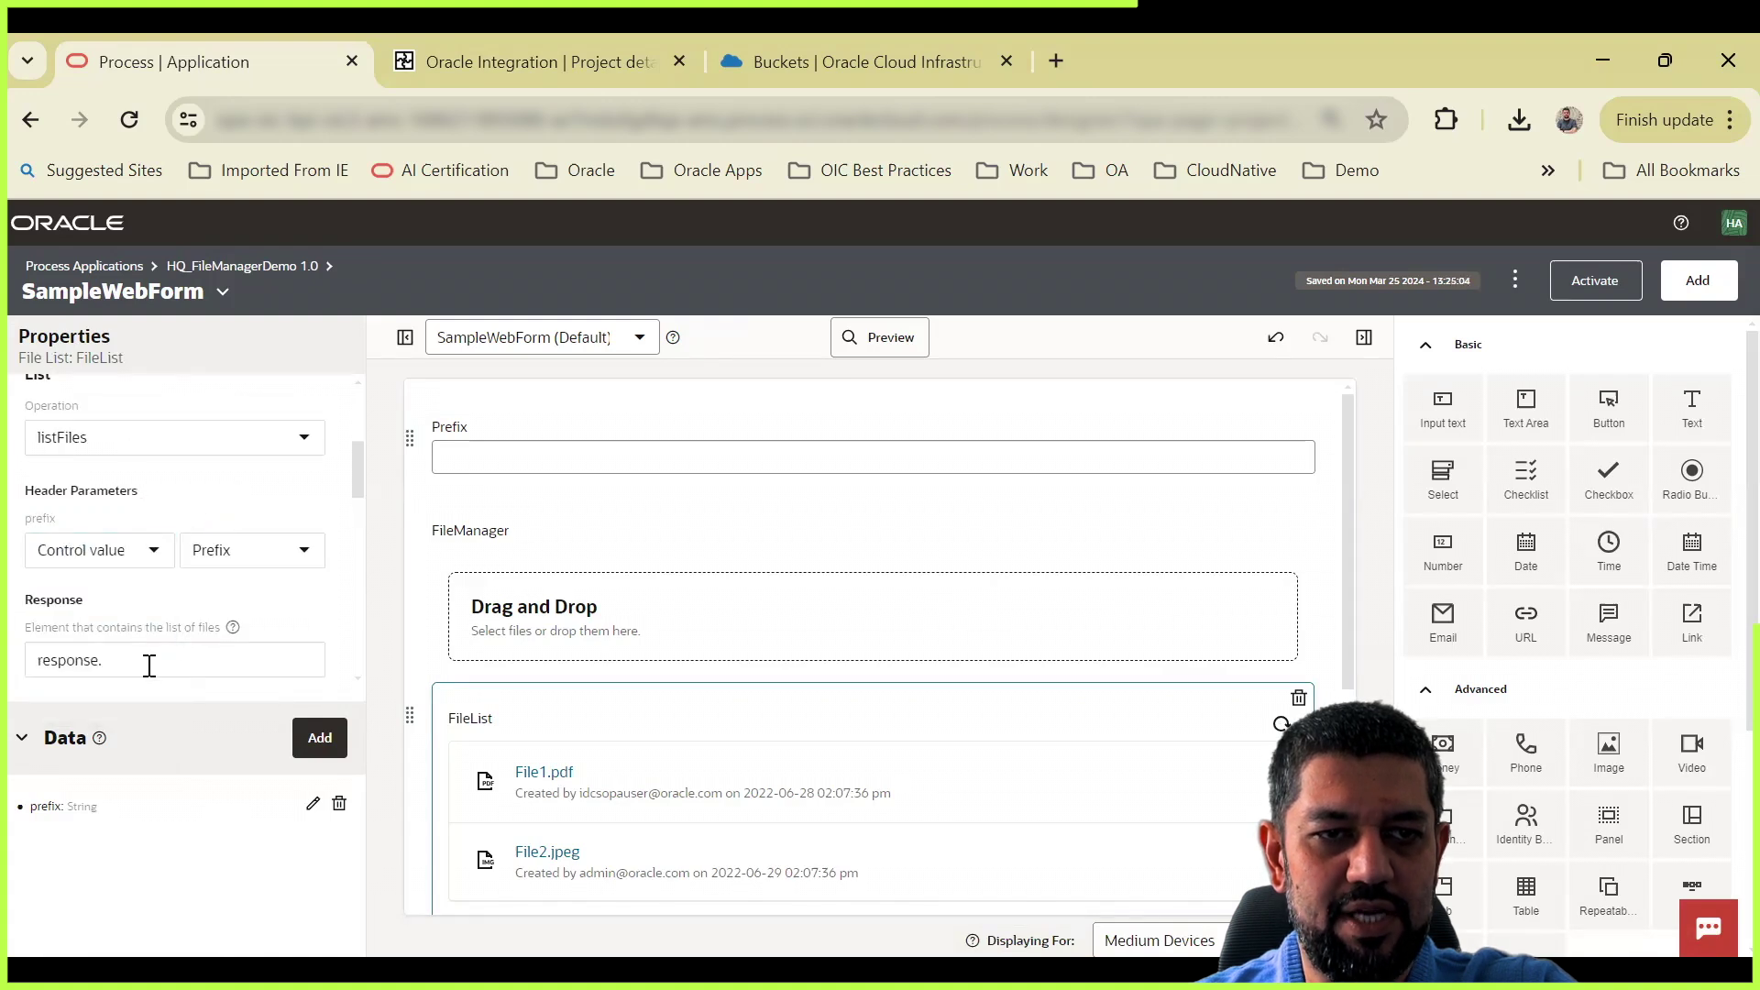
click(149, 666)
scroll(202, 649, down, 2)
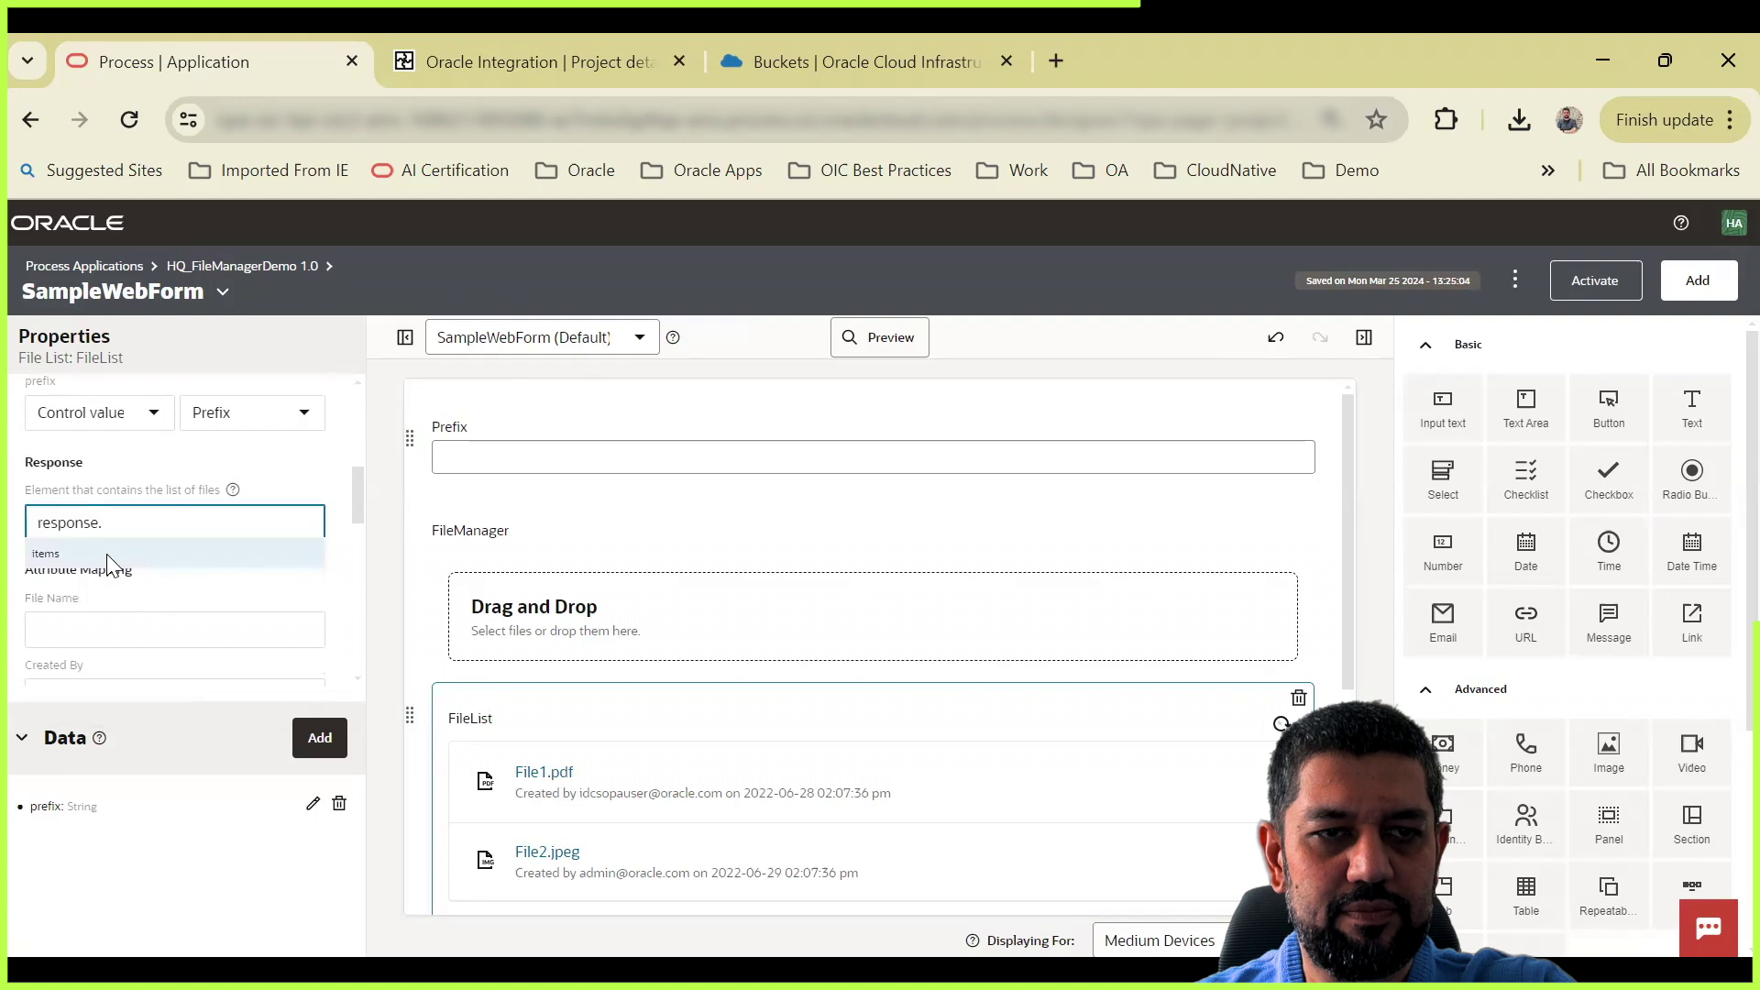
click(107, 554)
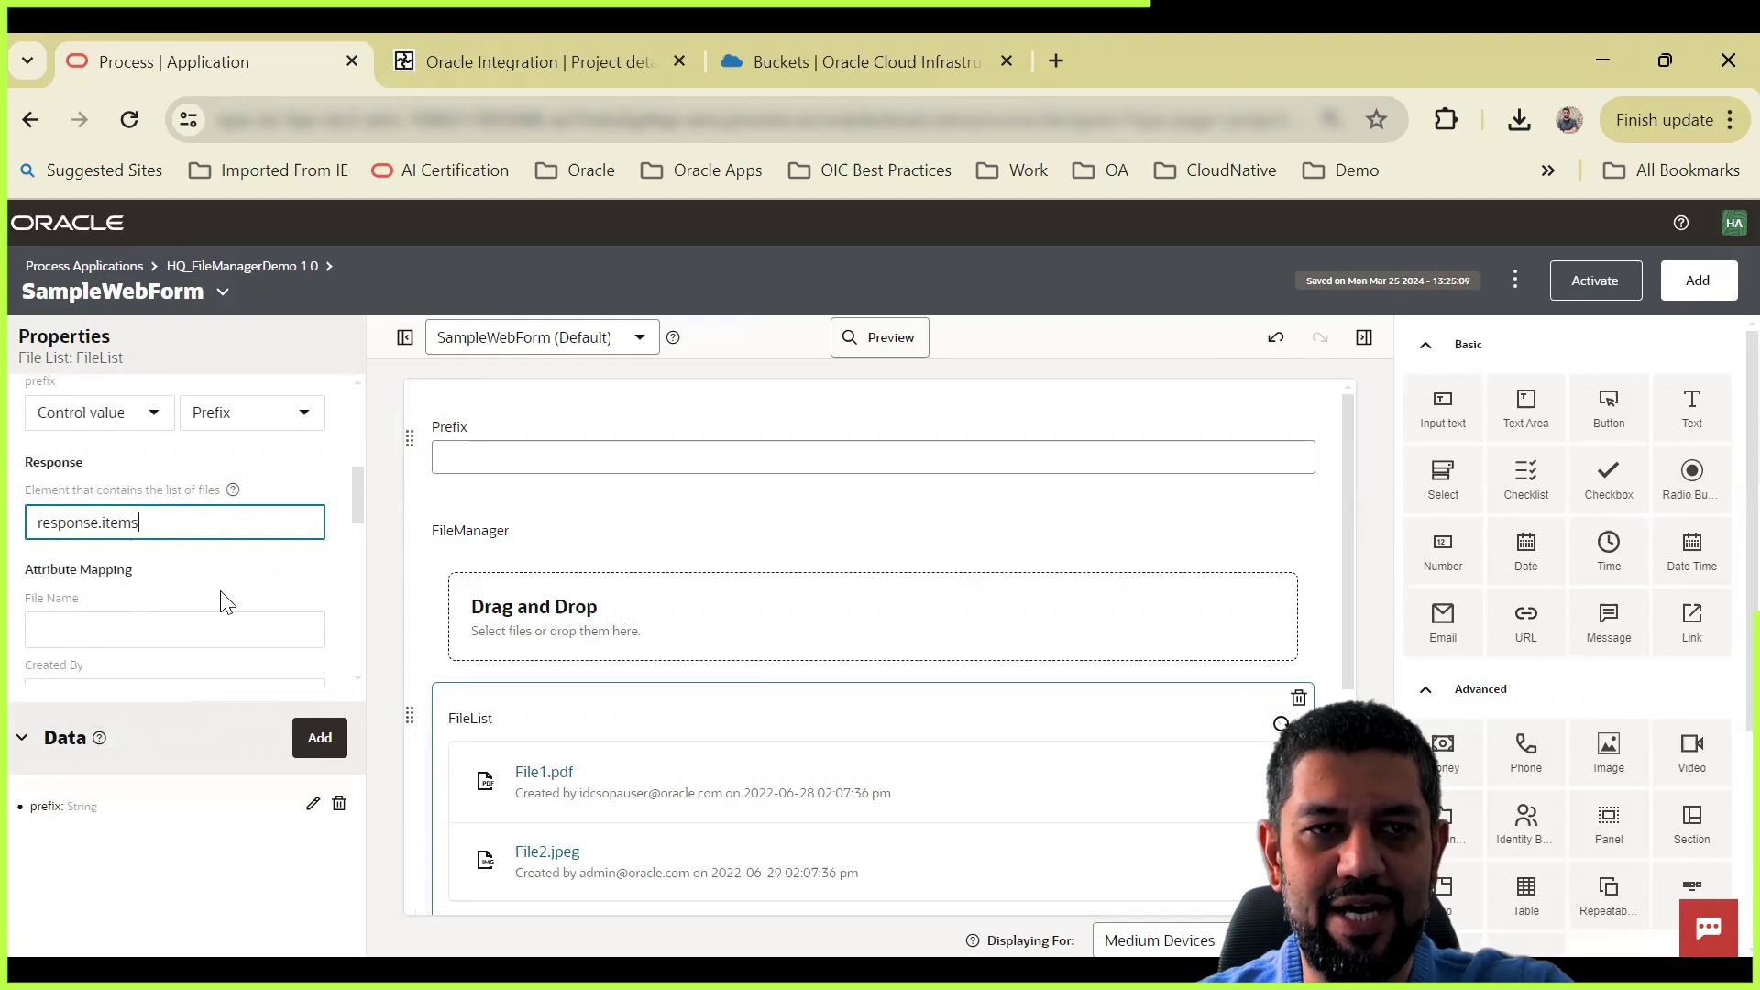
Step: Map the File Name attribute of the FileList response to FileName
scroll(160, 594, down, 2)
click(152, 505)
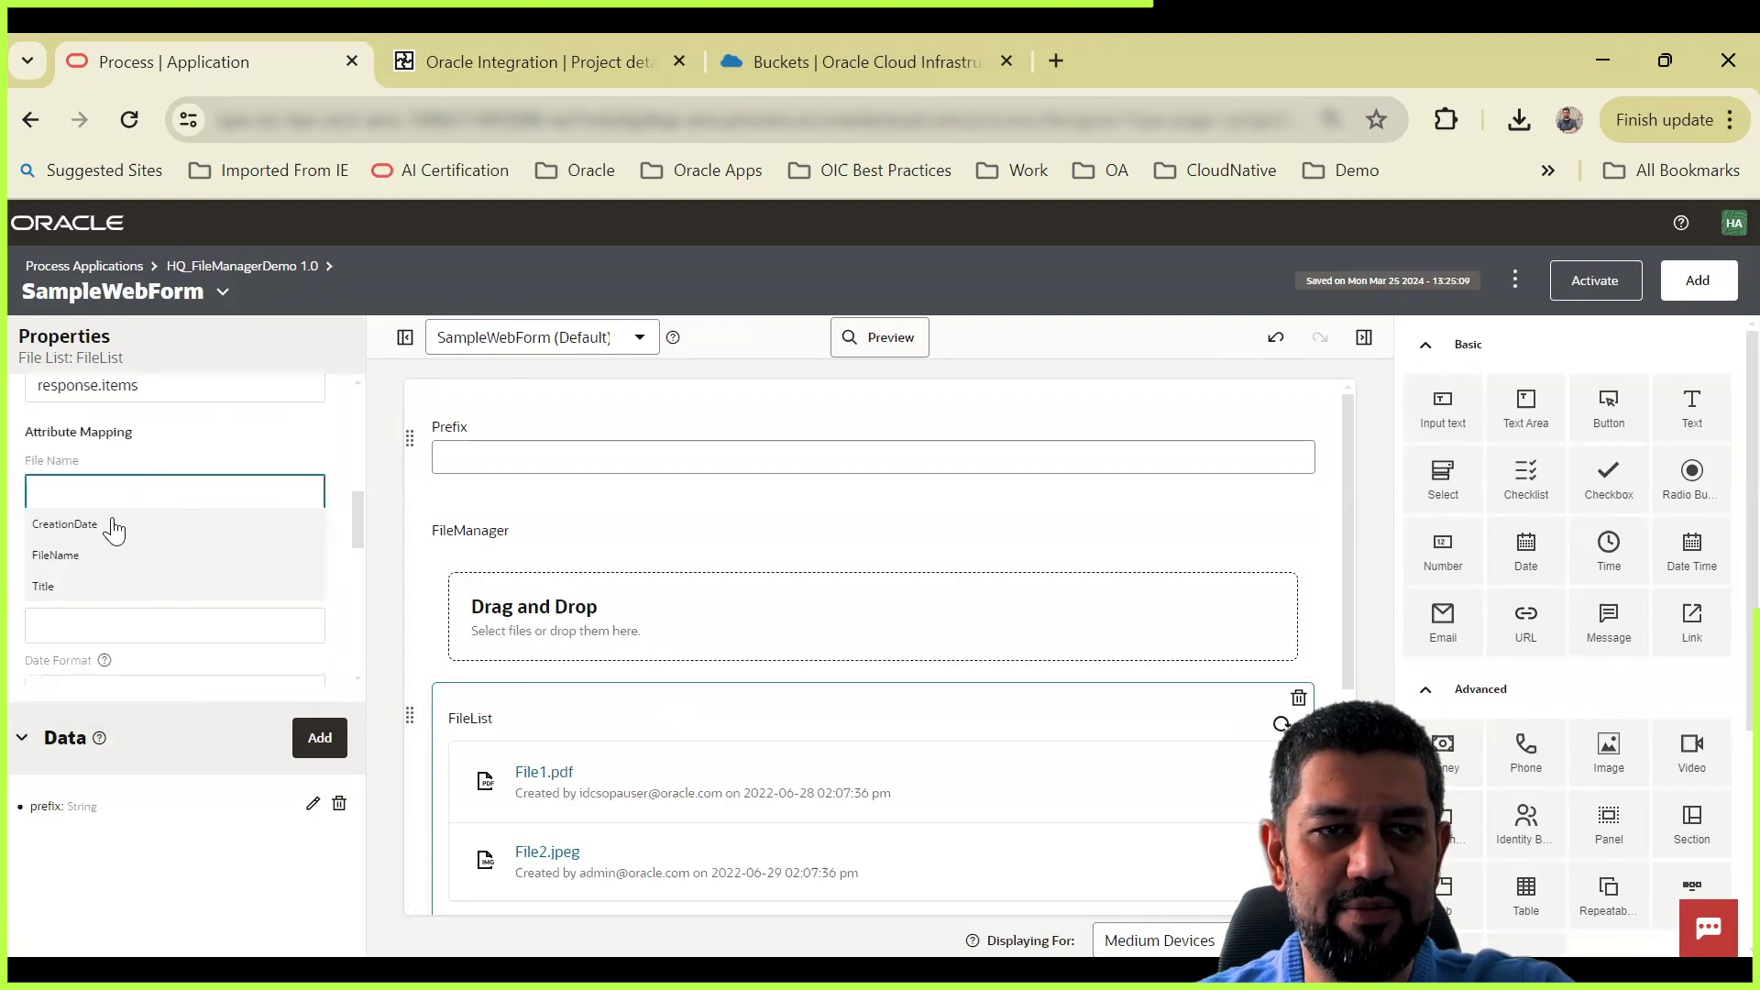
click(80, 555)
click(123, 560)
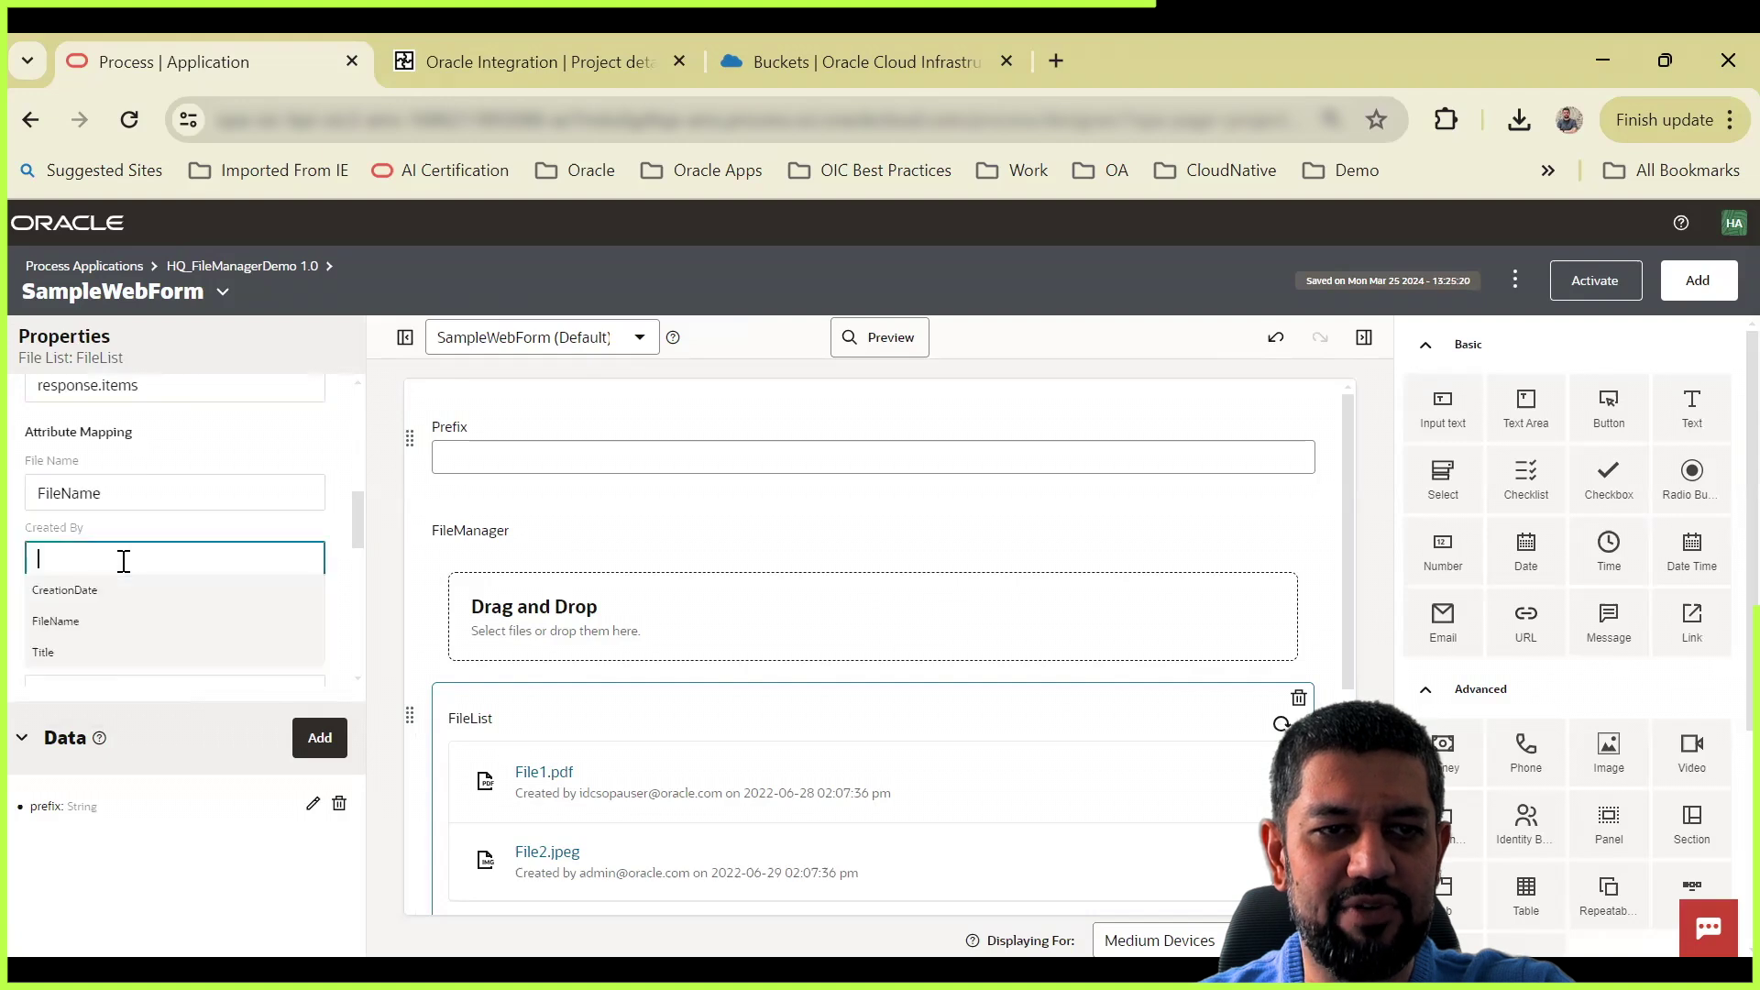
click(255, 527)
Step: Map the Created On attribute to CreationDate and the Created By attribute to Title
scroll(210, 599, down, 2)
scroll(220, 587, up, 2)
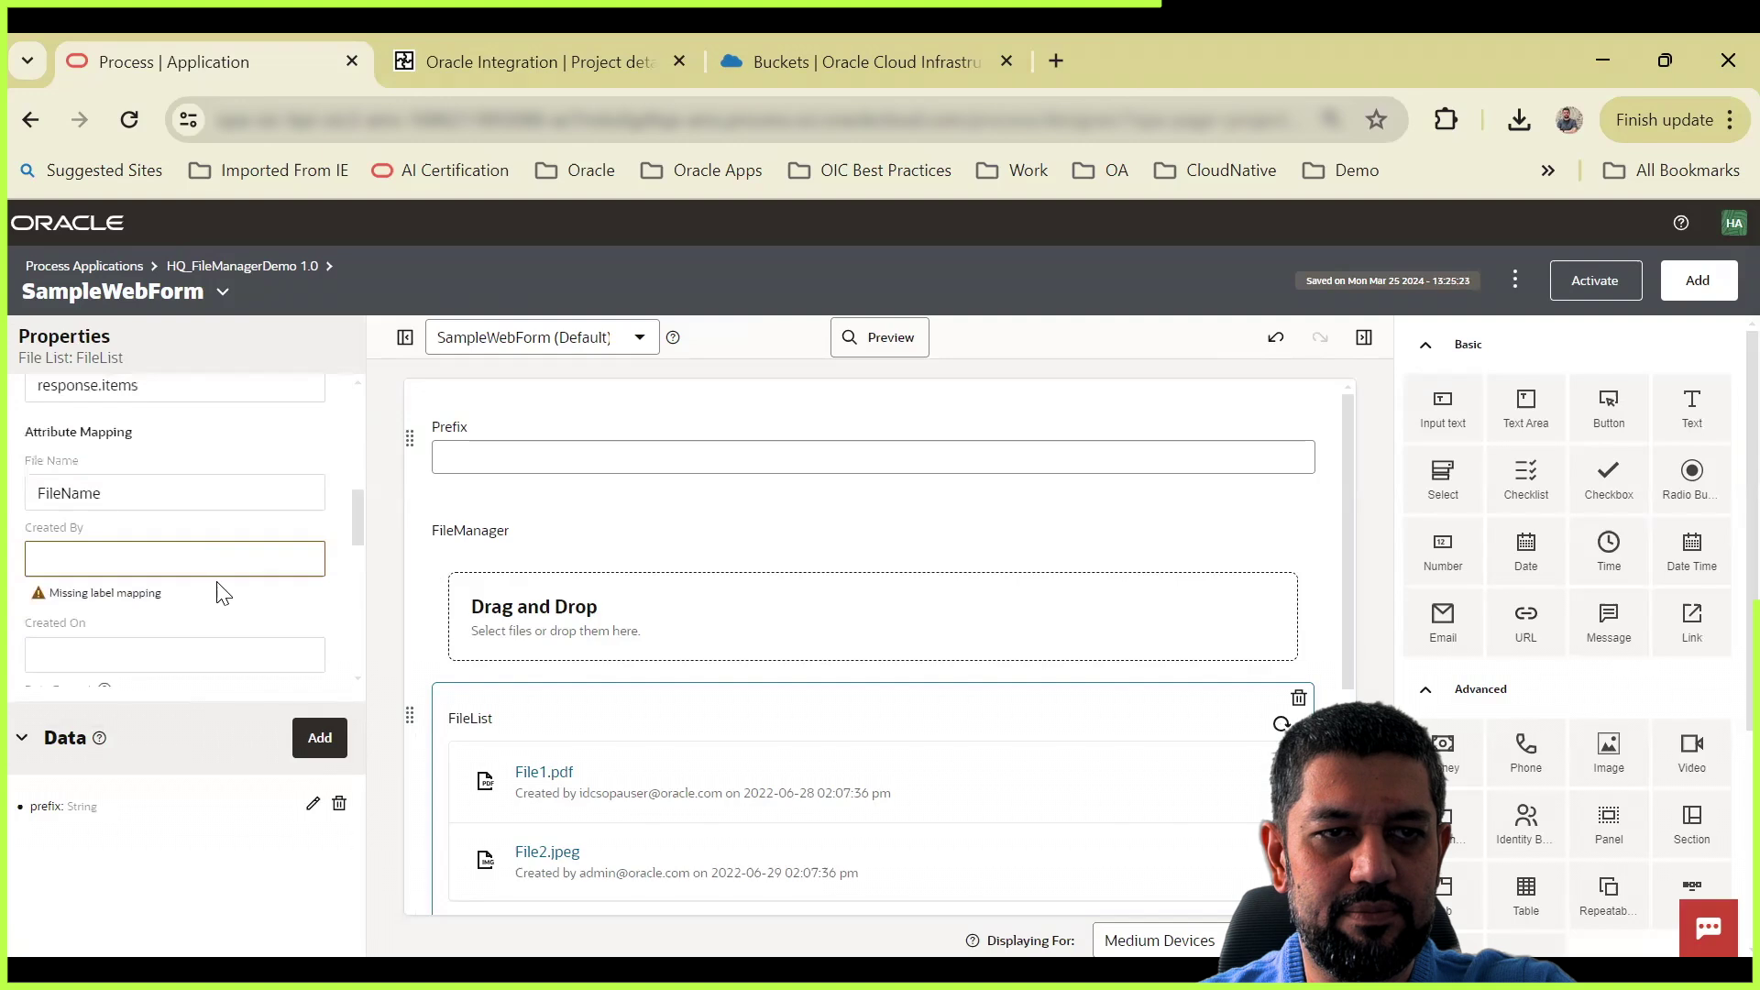
scroll(205, 578, down, 2)
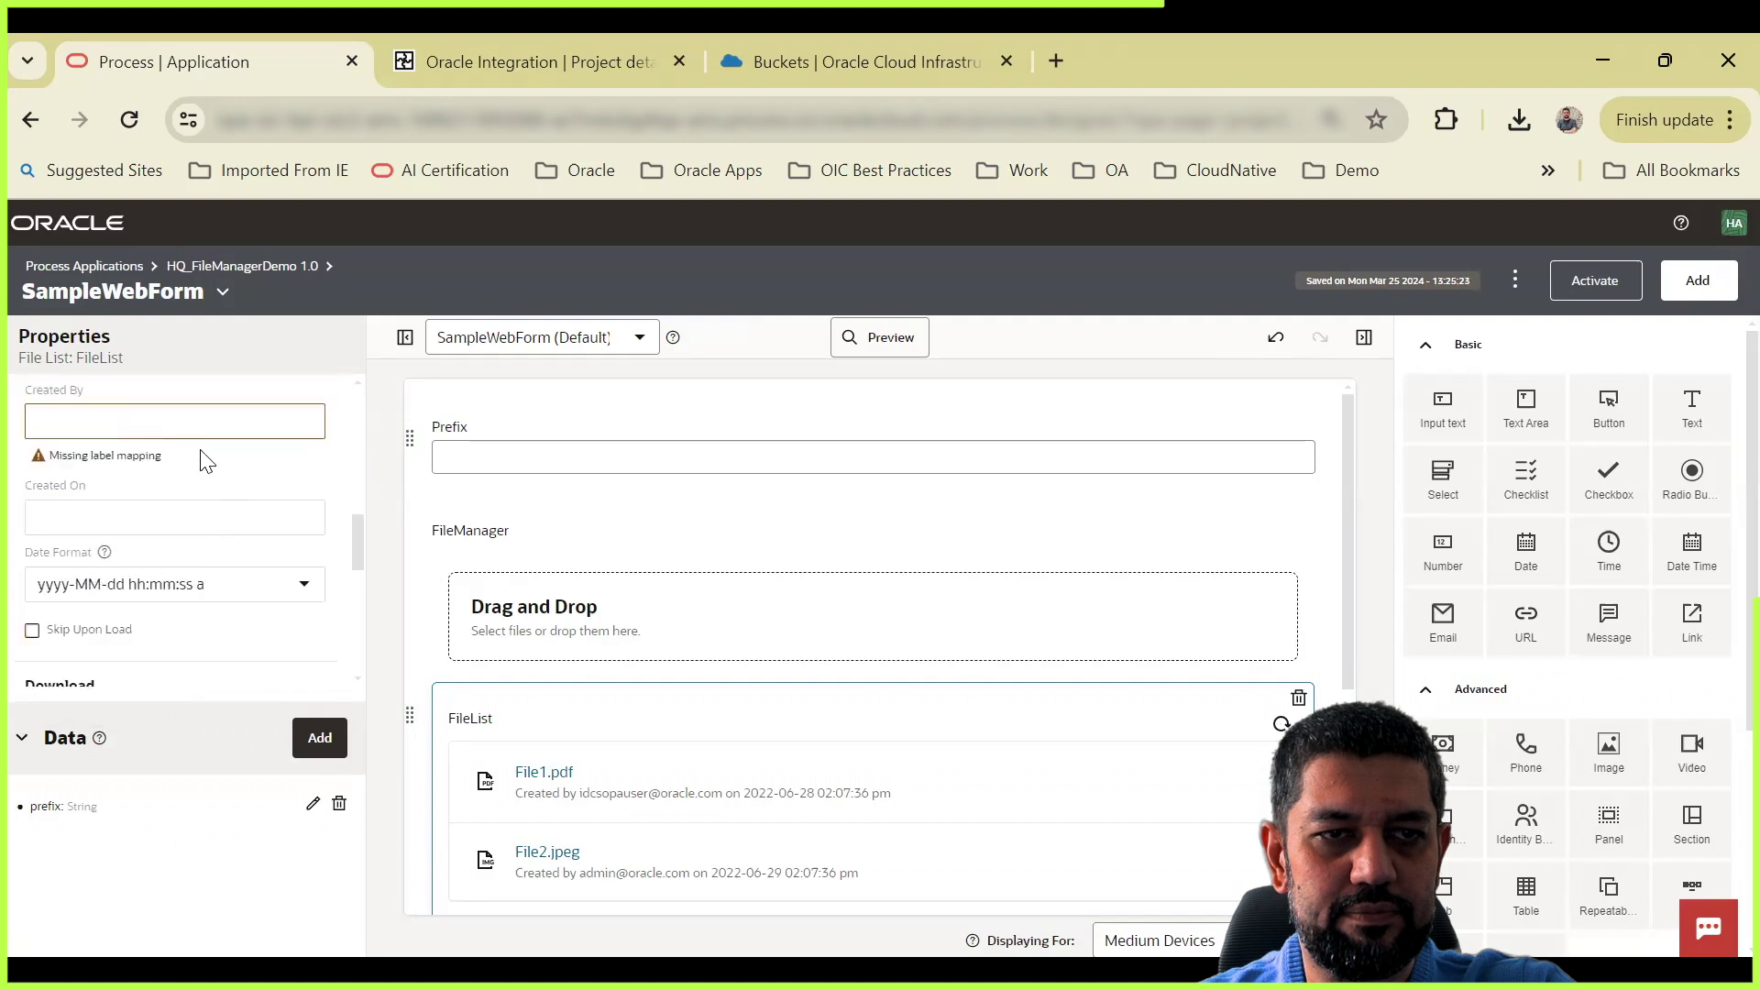
click(153, 516)
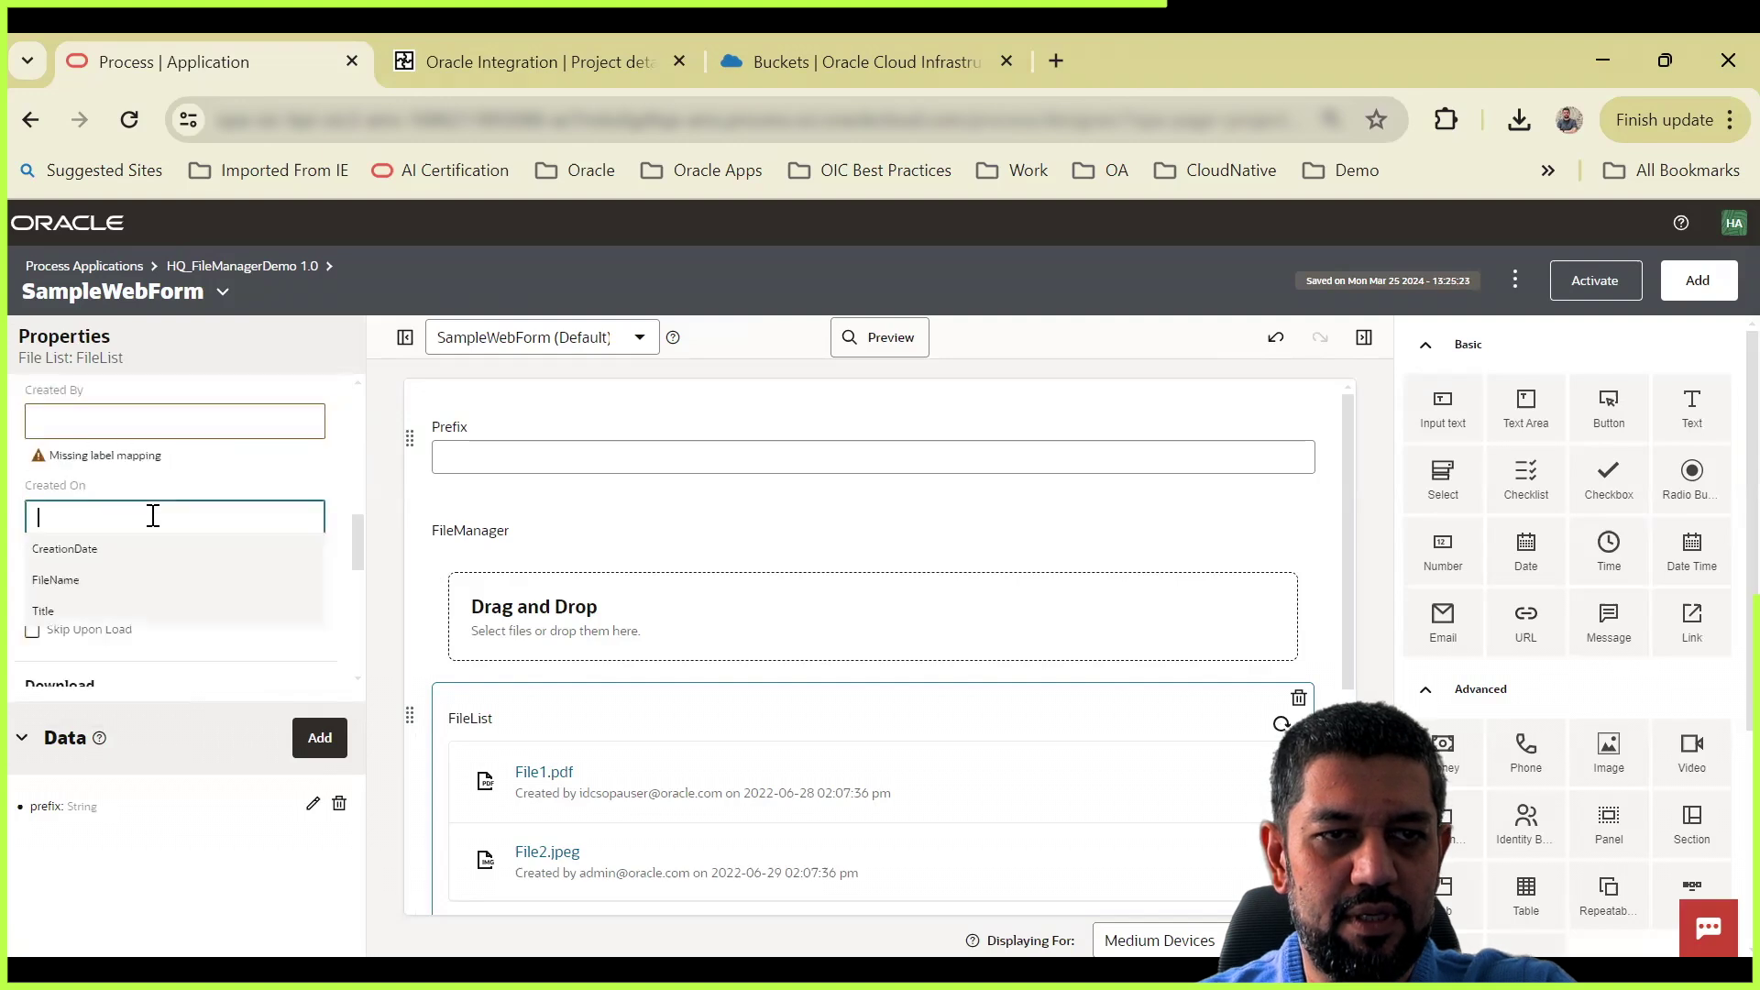
click(181, 550)
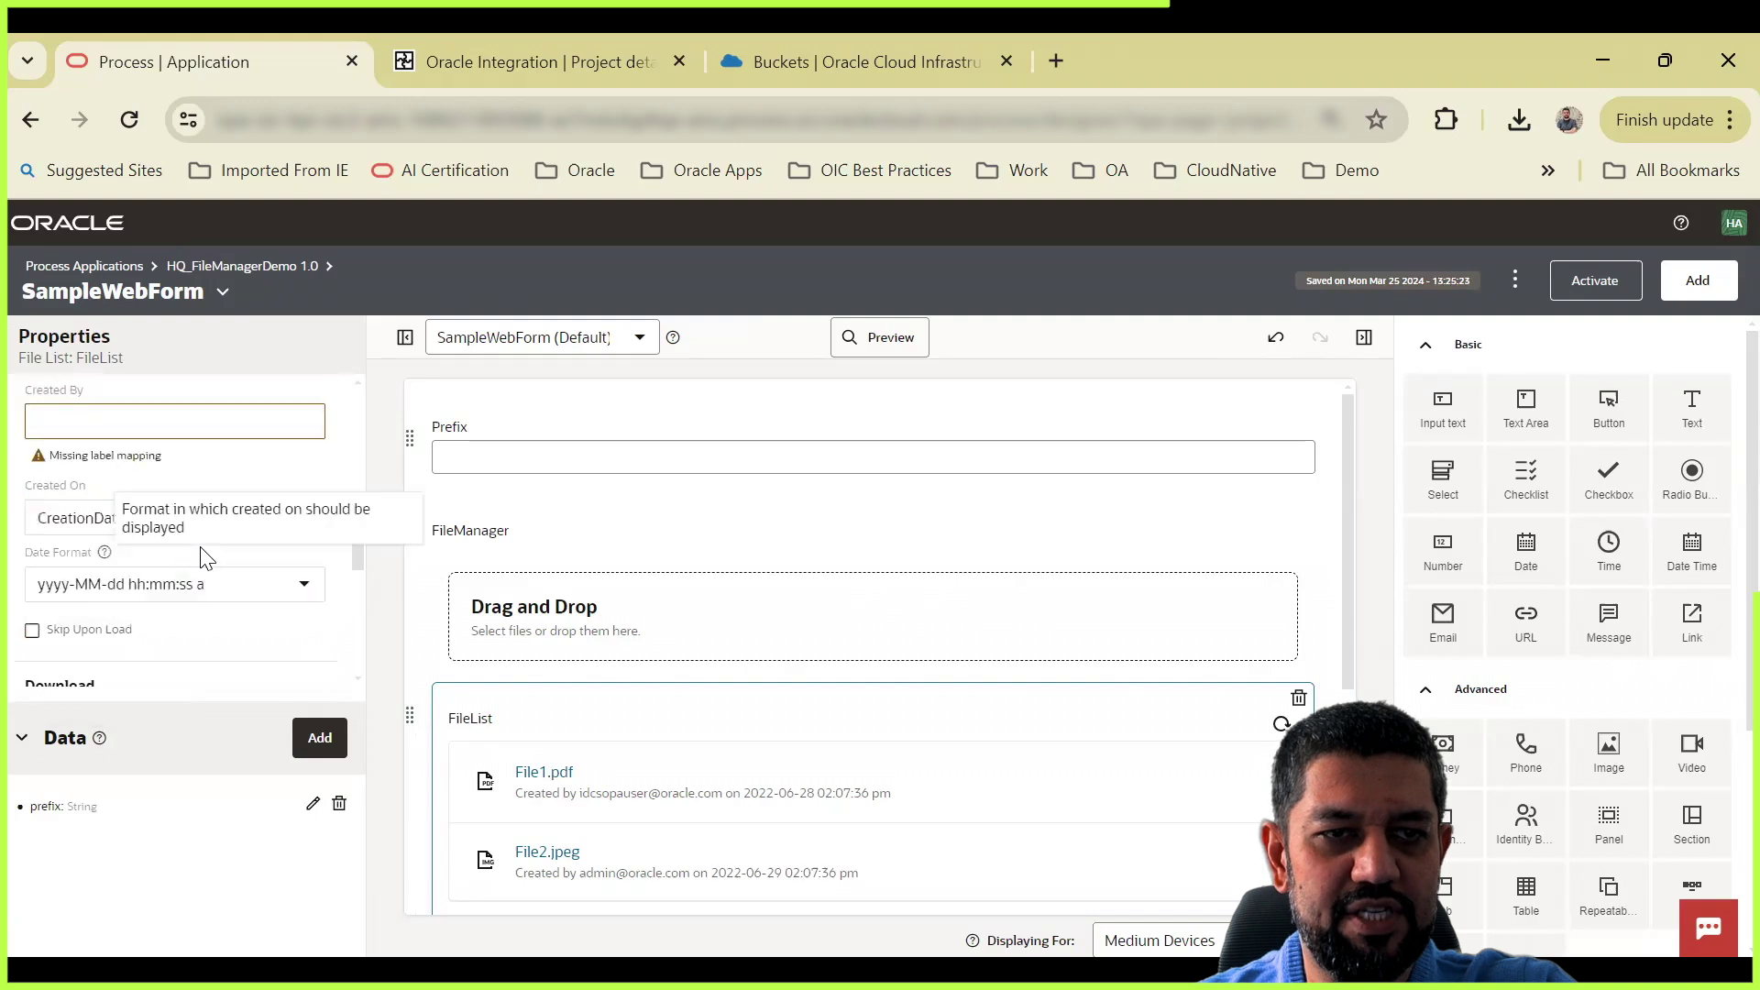
click(250, 428)
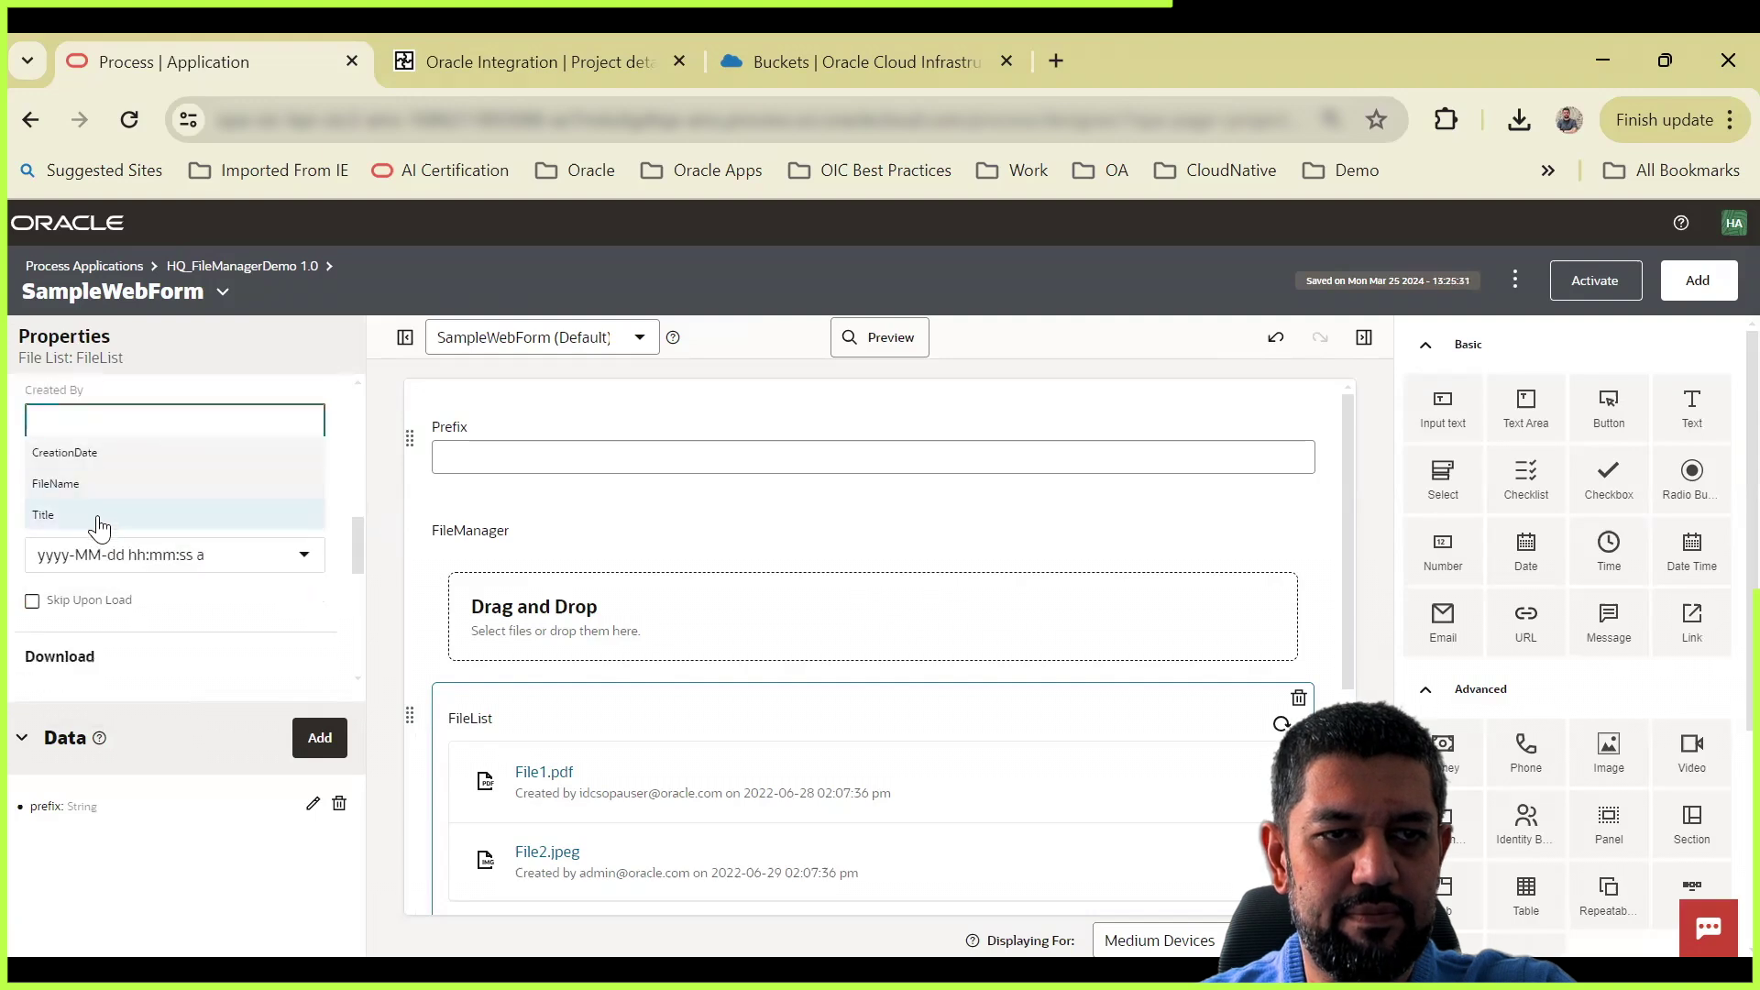
click(303, 512)
Step: Clear the Created By attribute mapping completely and select Title for it again
click(239, 425)
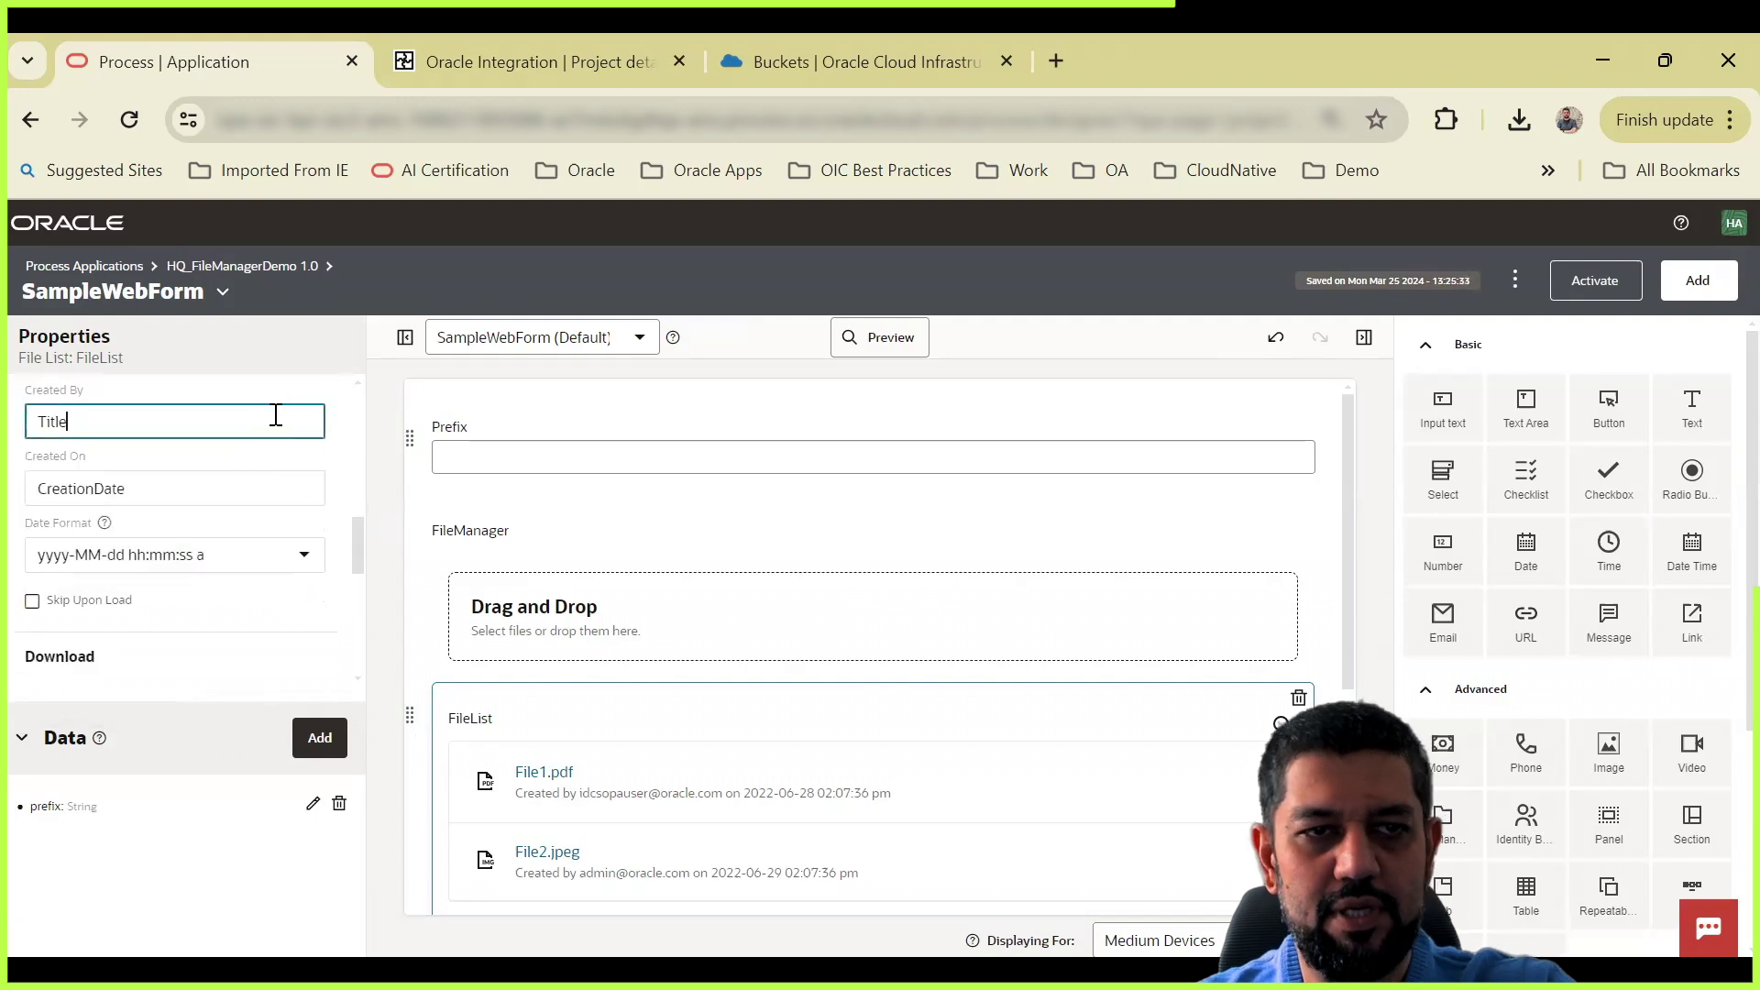
key(BackSpace)
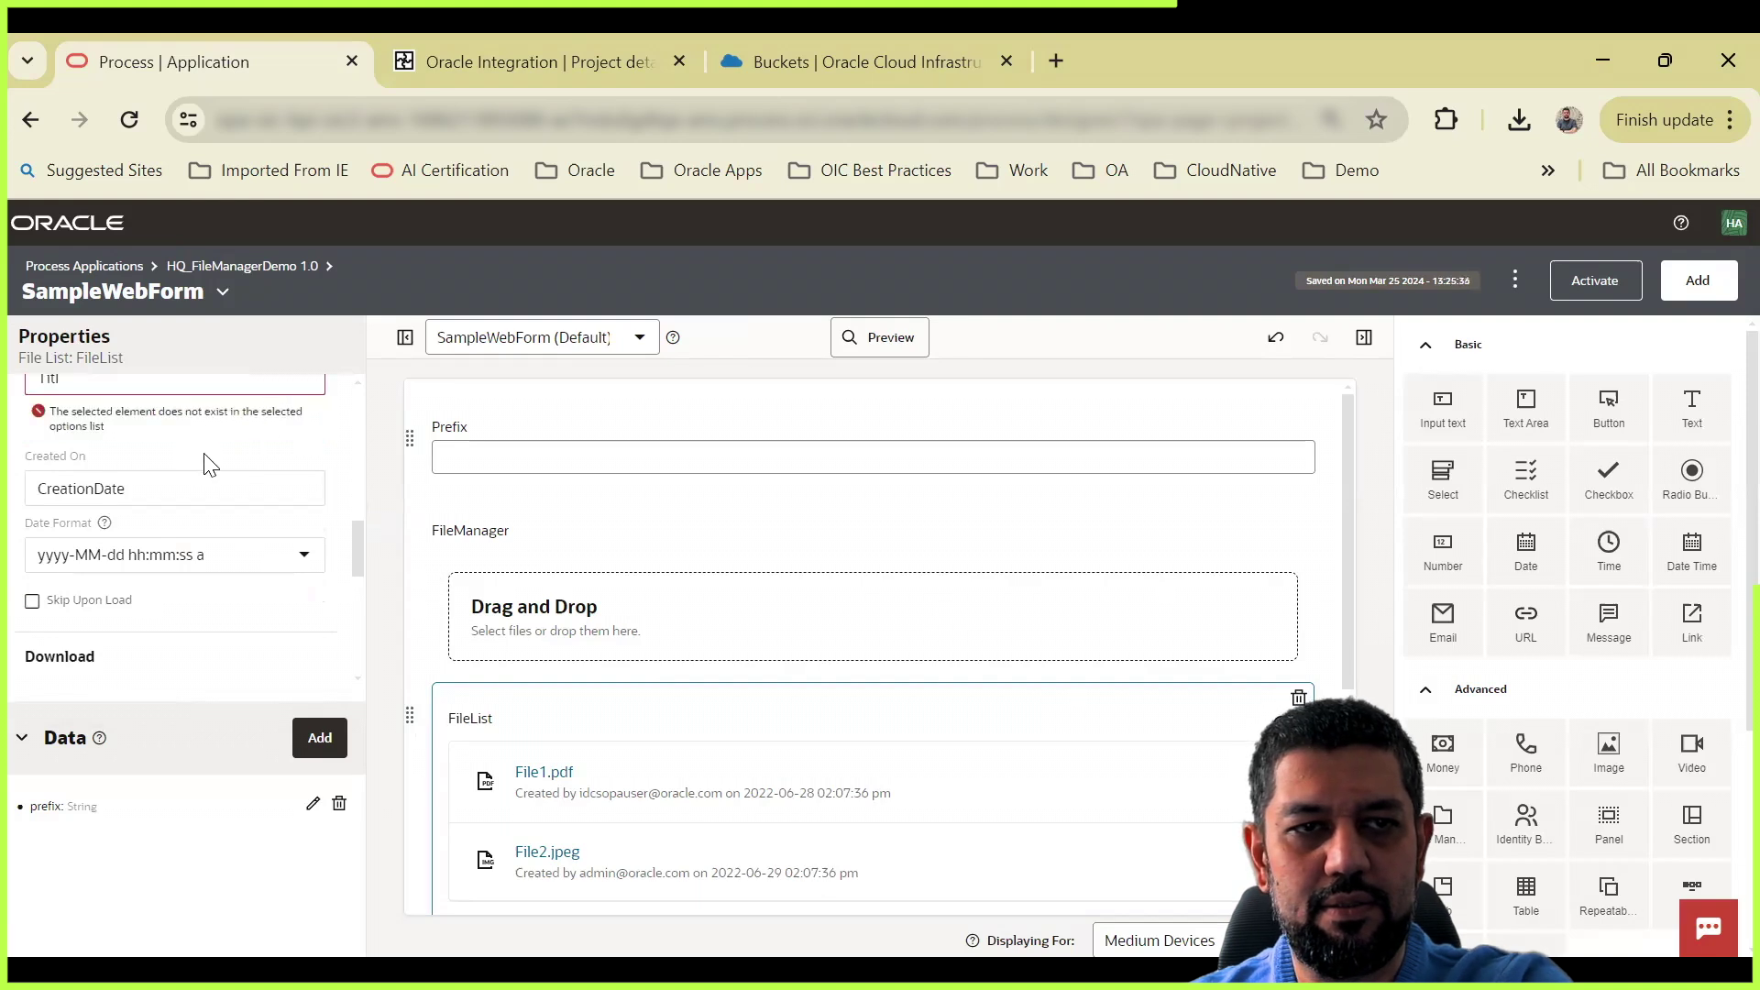
scroll(204, 458, up, 2)
click(141, 515)
scroll(25, 521, up, 1)
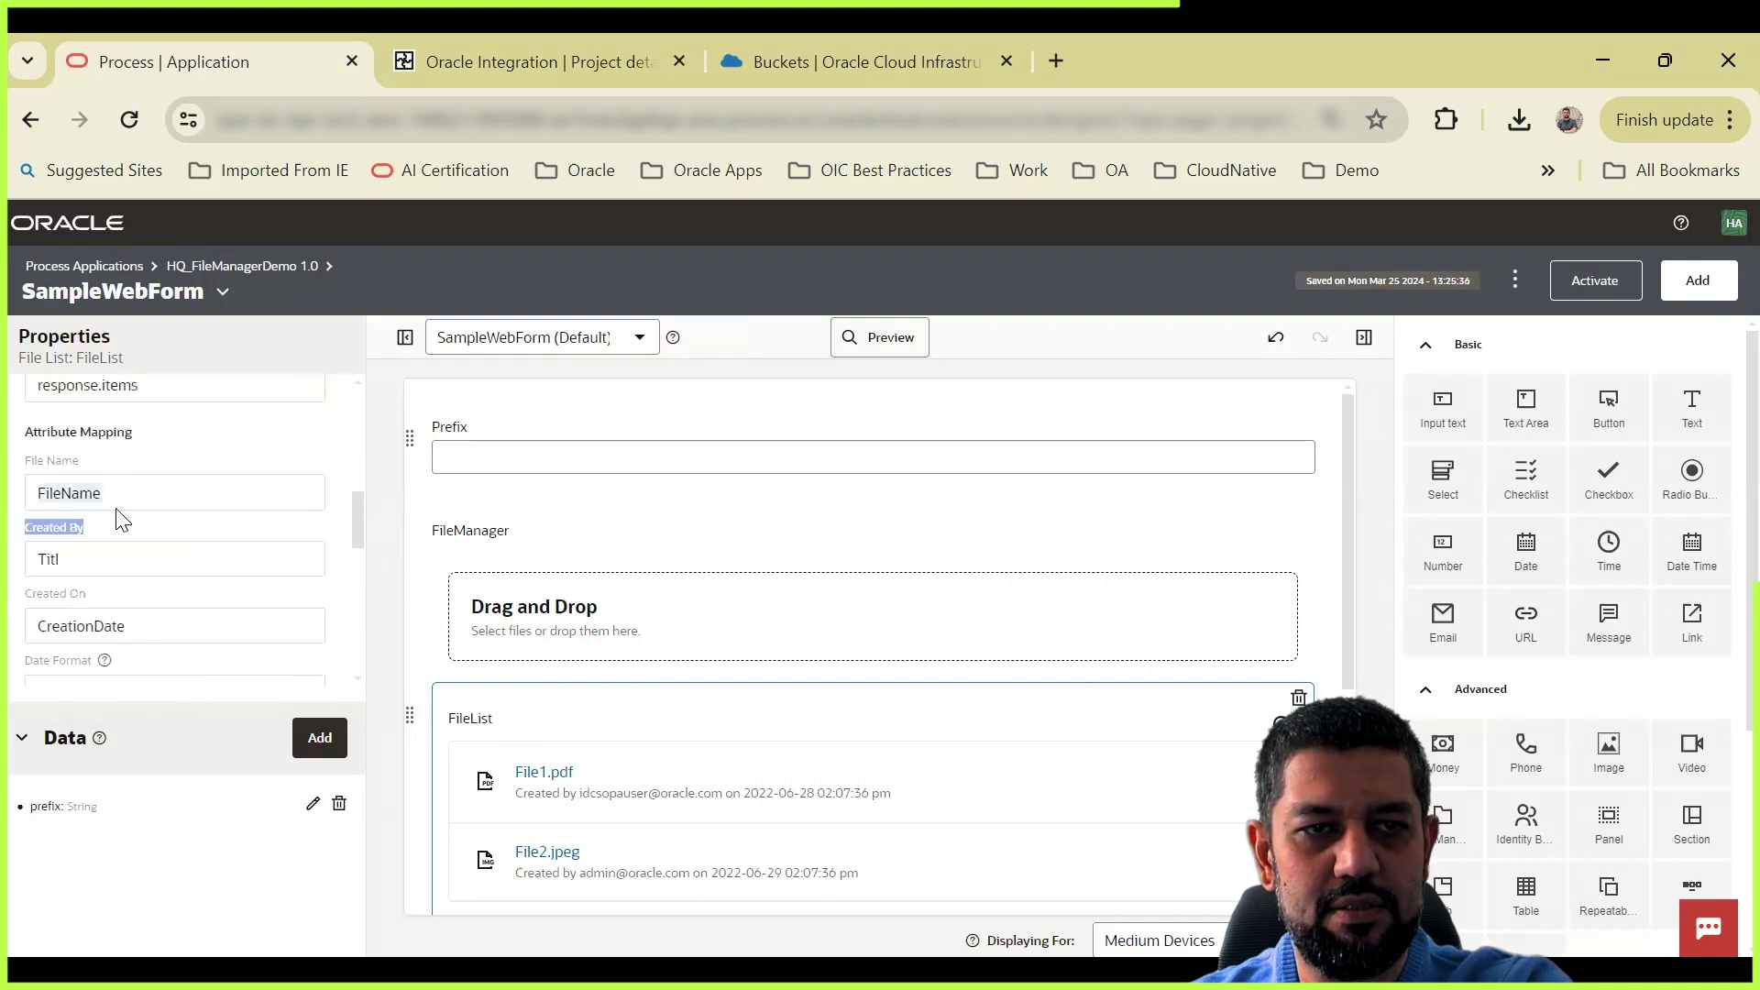
click(196, 558)
key(BackSpace)
key(BackSpace)
key(BackSpace)
key(BackSpace)
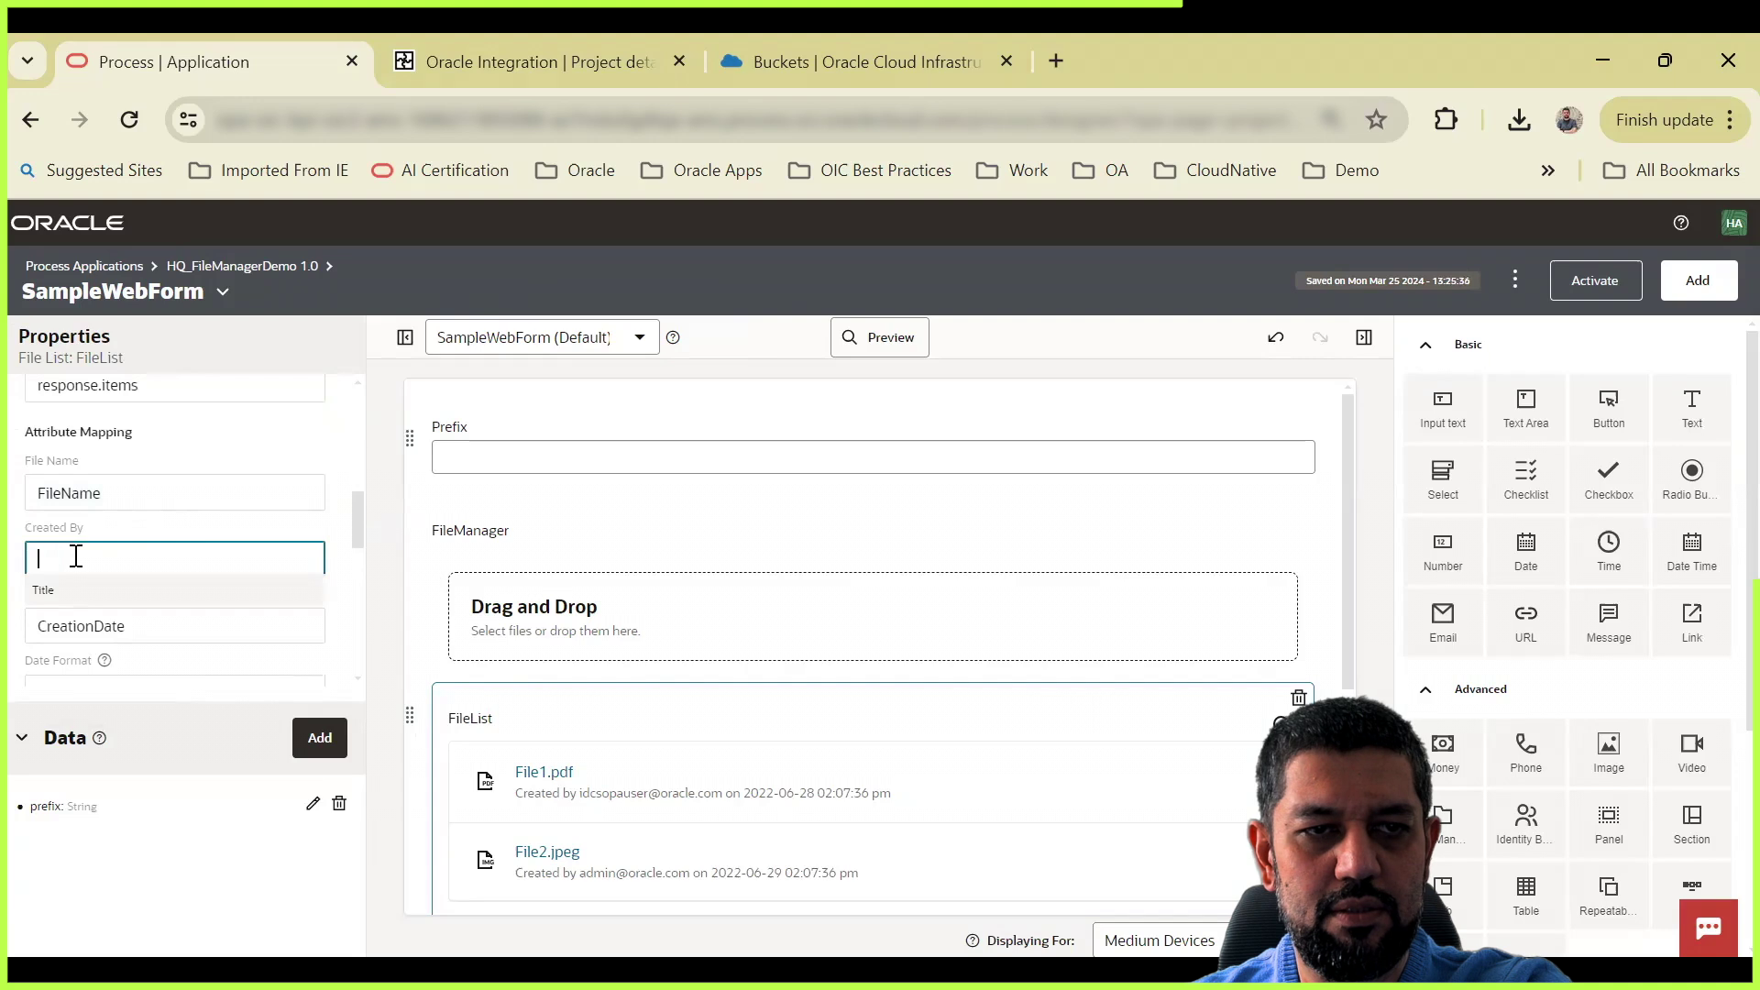
click(232, 536)
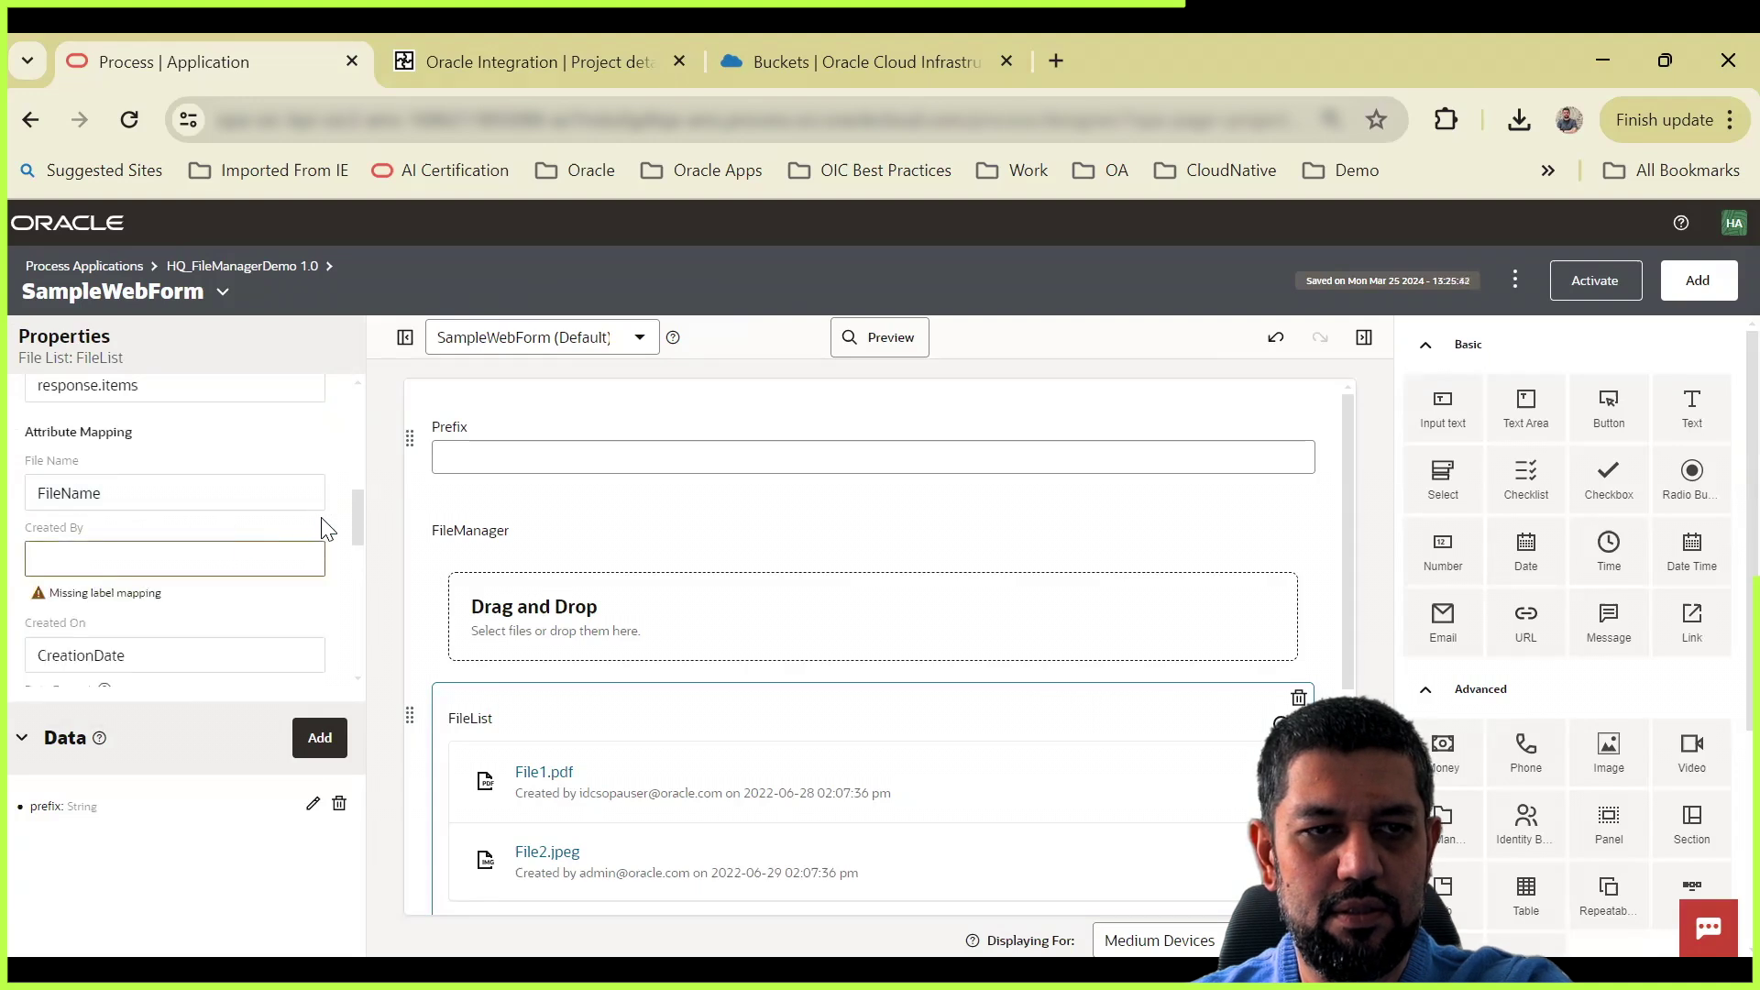
click(245, 561)
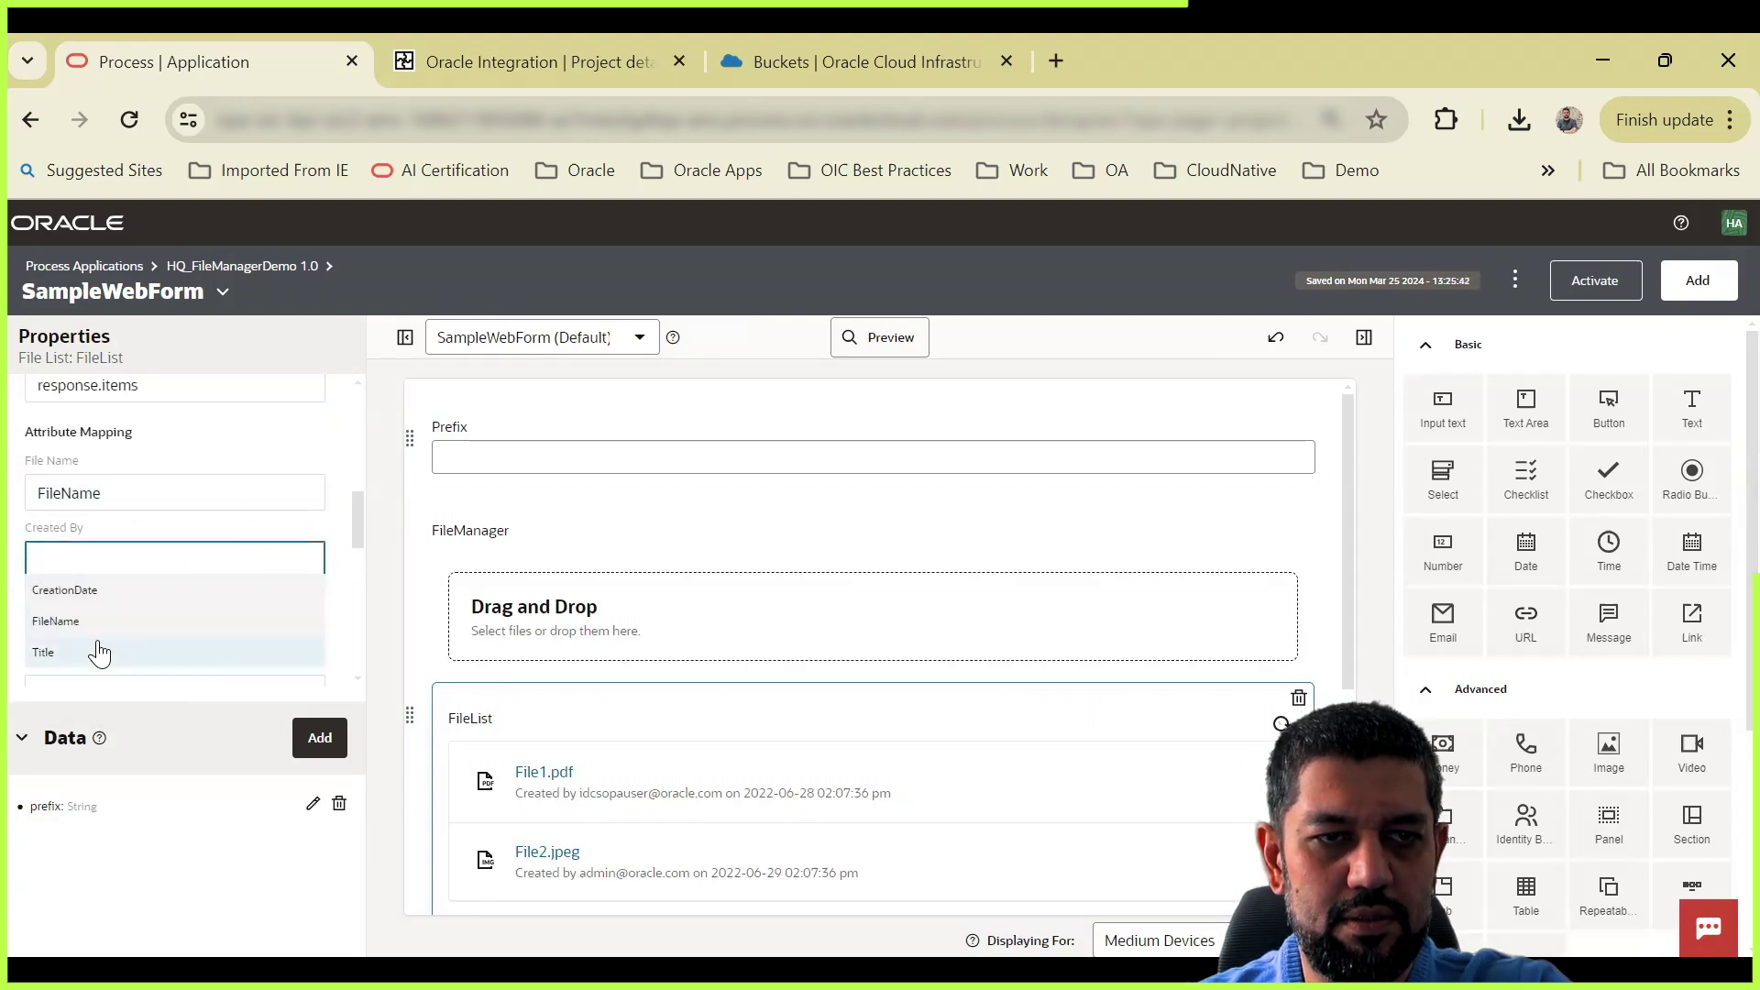
click(98, 647)
Step: Review the FileList's response element, attribute mappings, date format and download settings
scroll(268, 570, down, 3)
scroll(188, 573, up, 2)
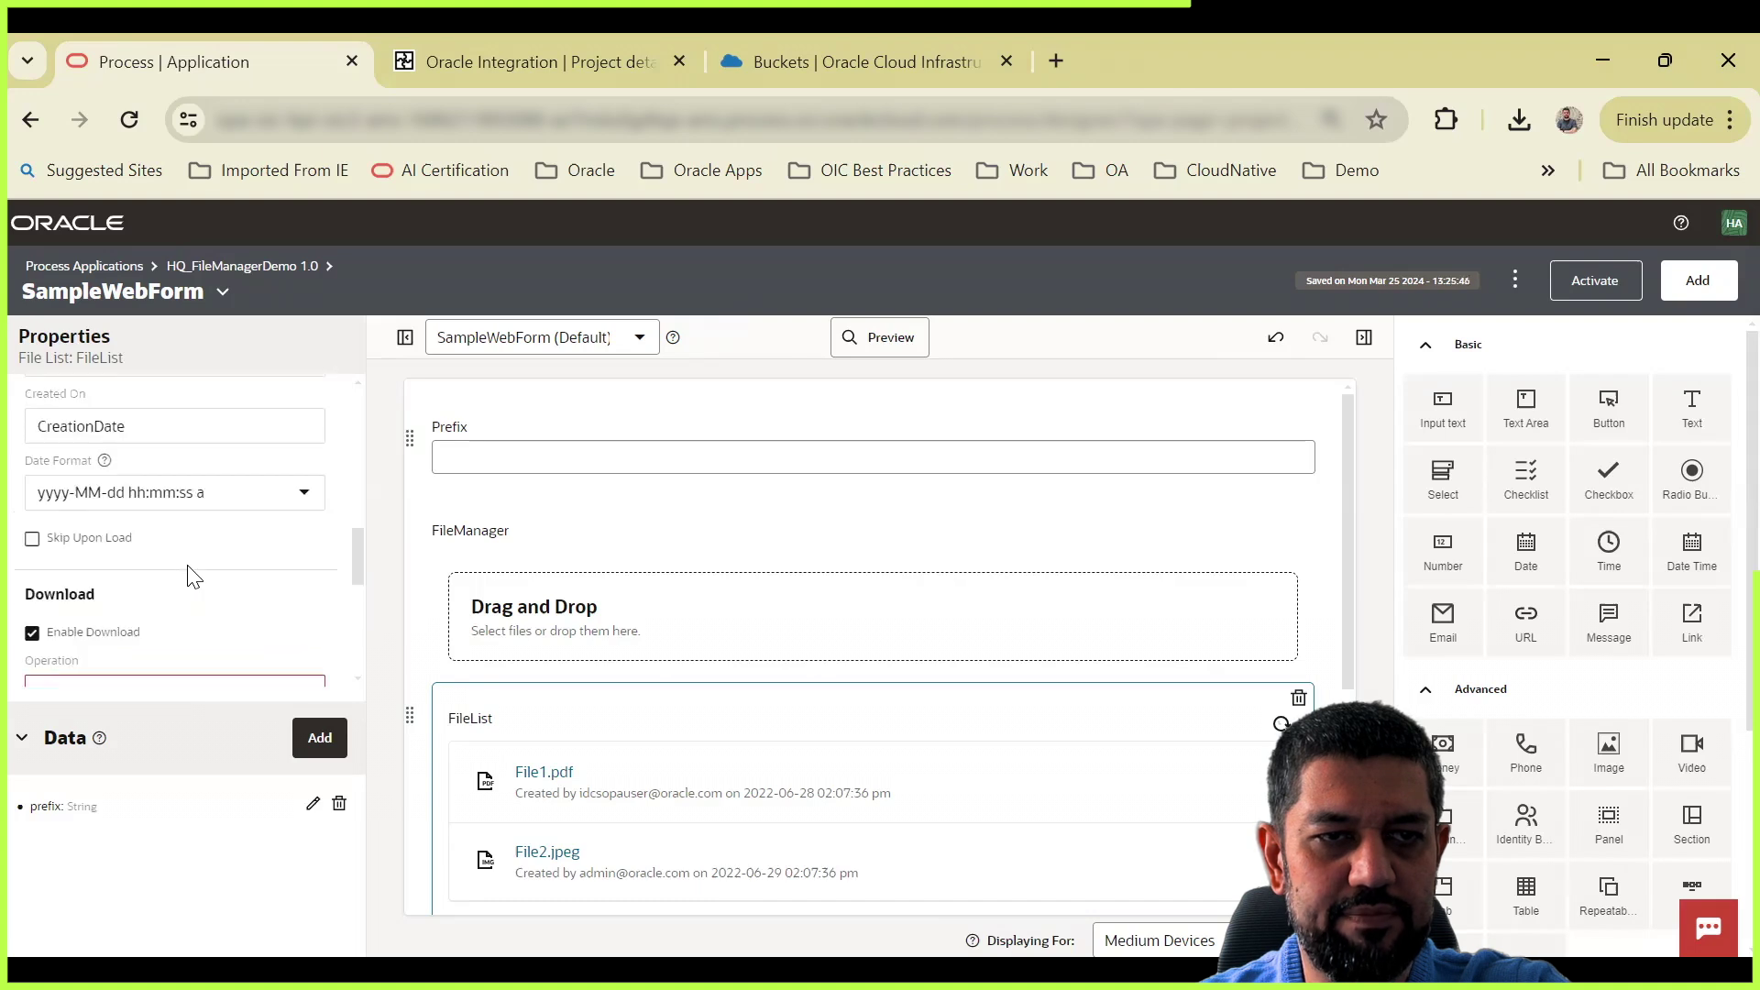
scroll(215, 632, up, 2)
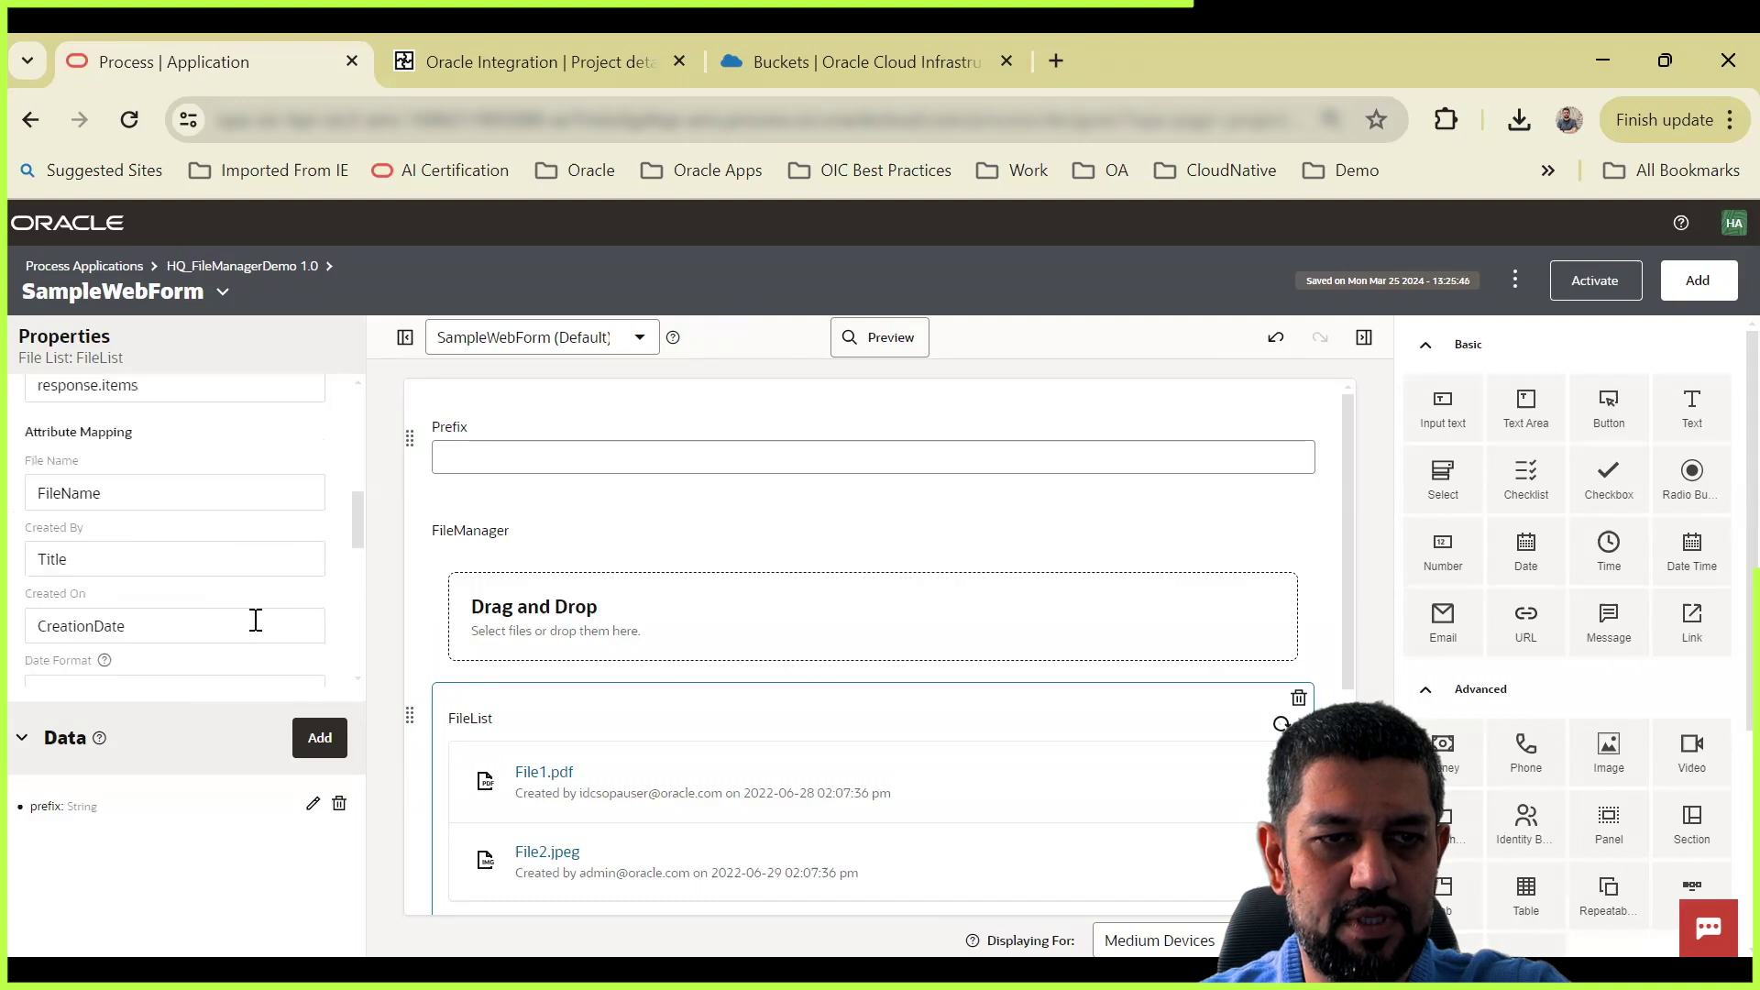
scroll(256, 620, up, 2)
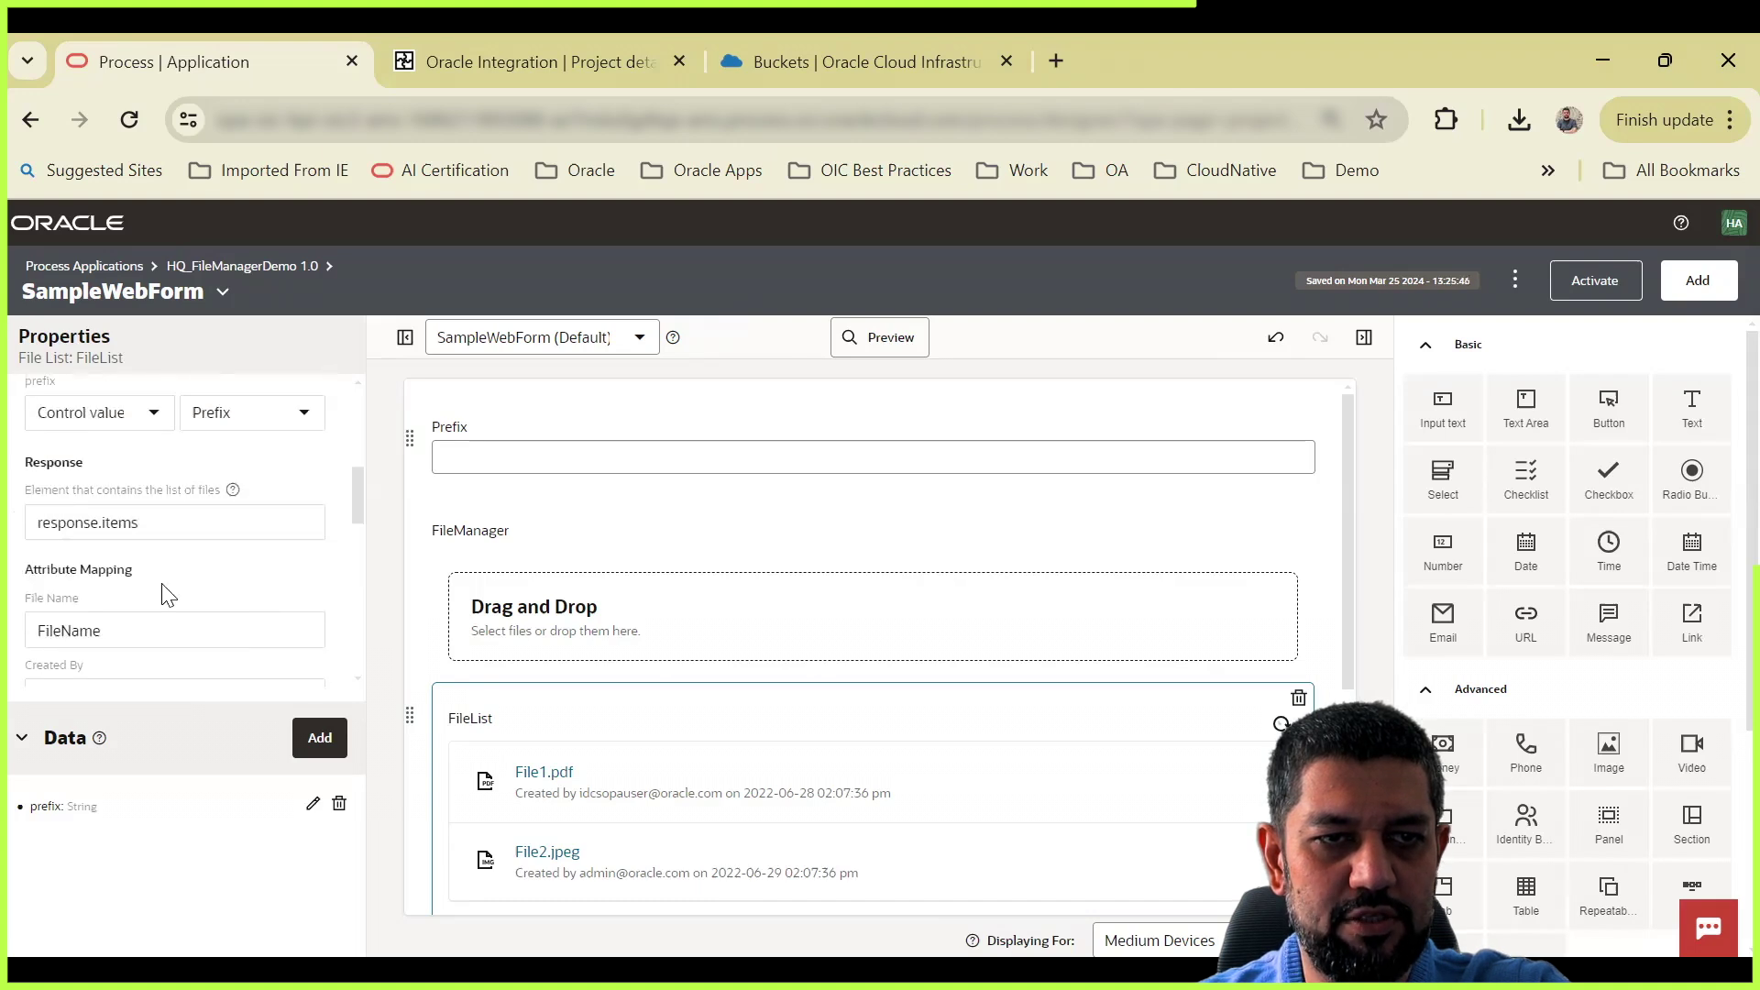
scroll(147, 578, down, 2)
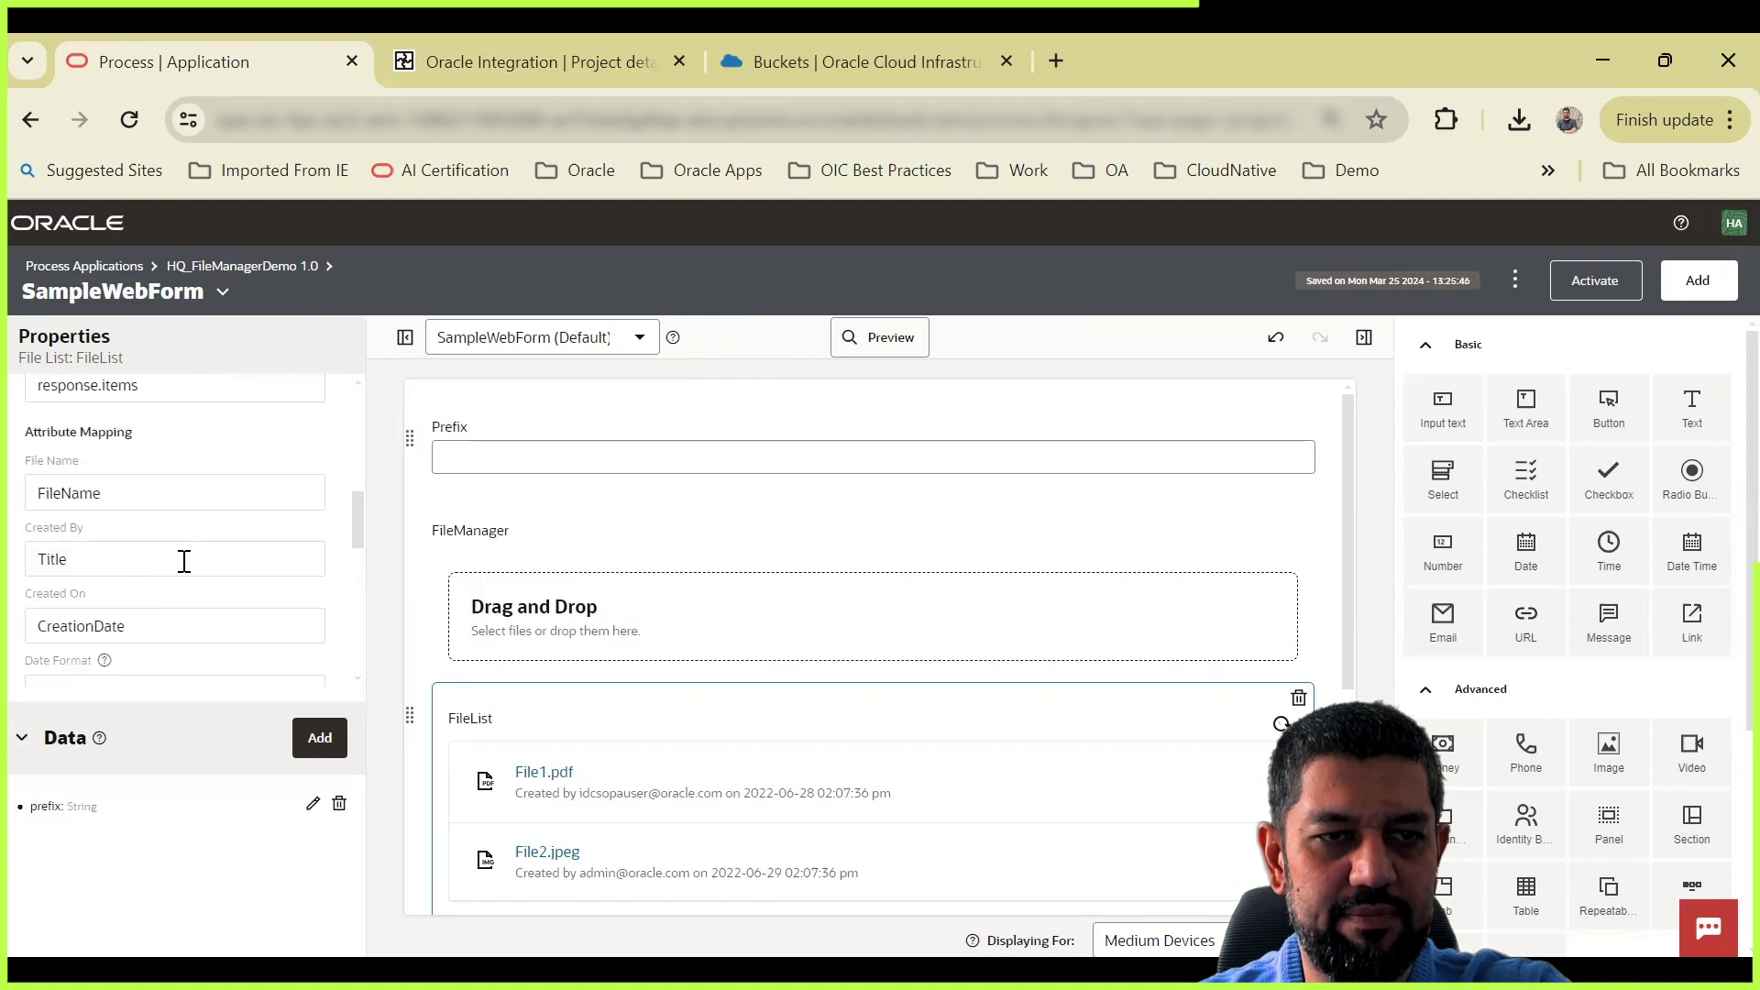
click(204, 559)
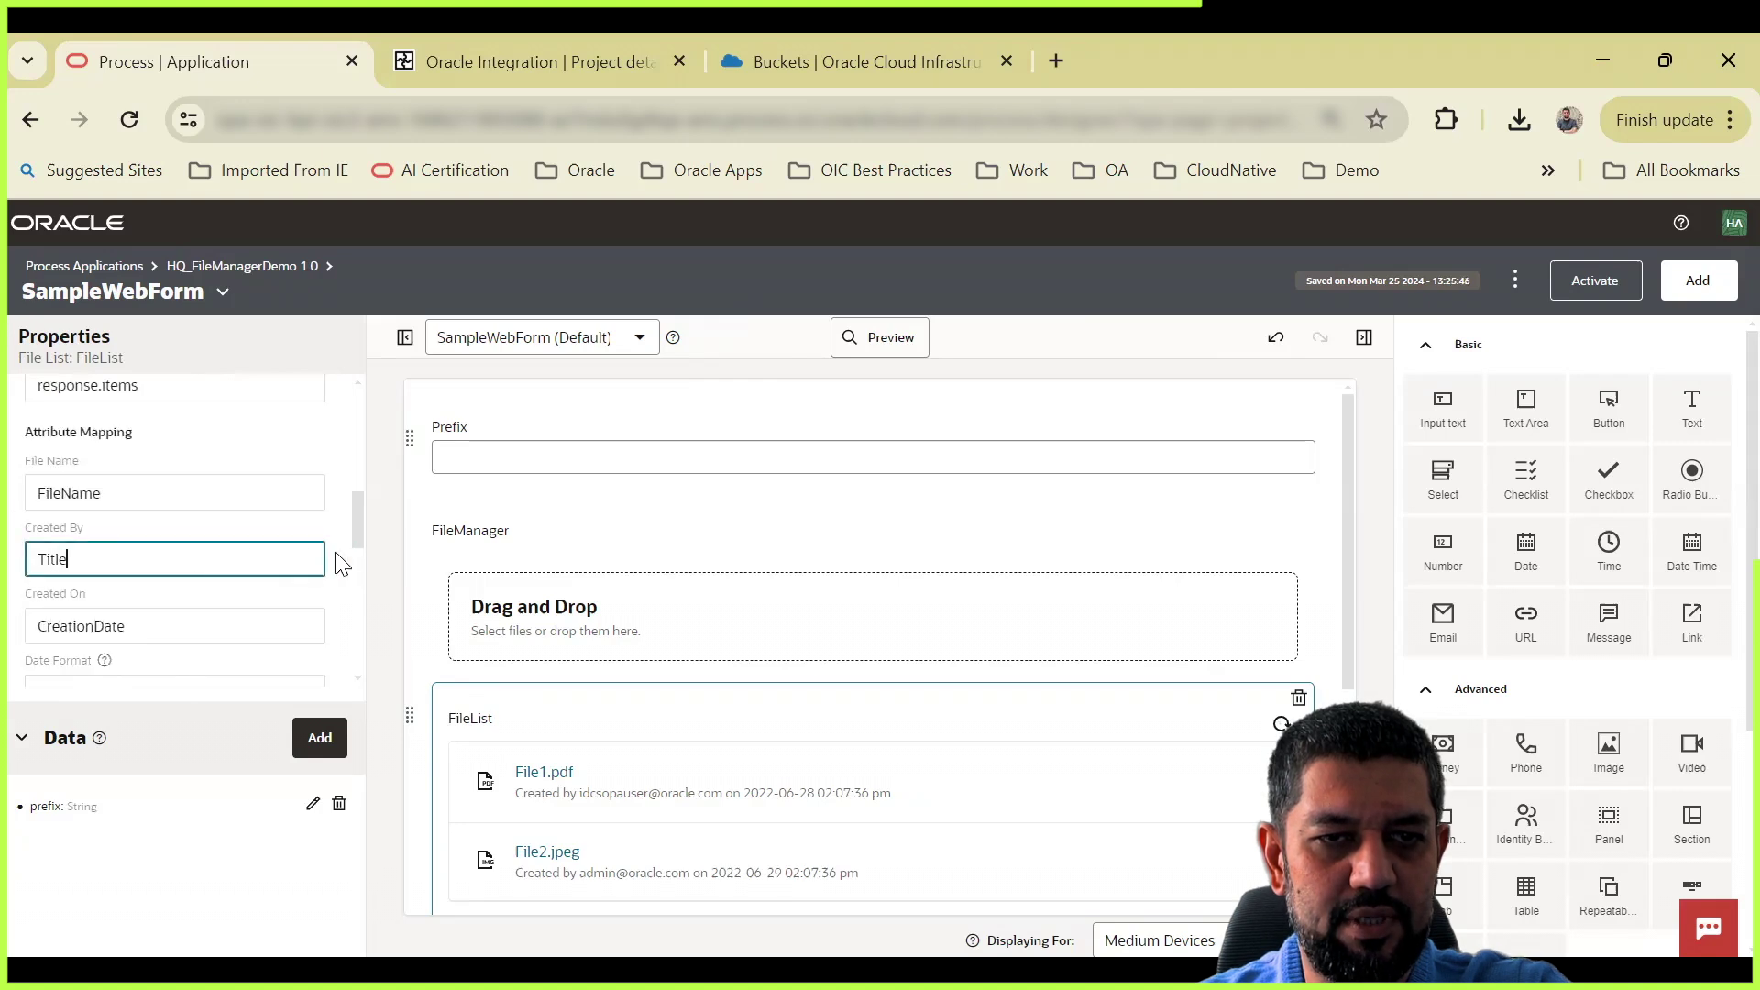
click(344, 580)
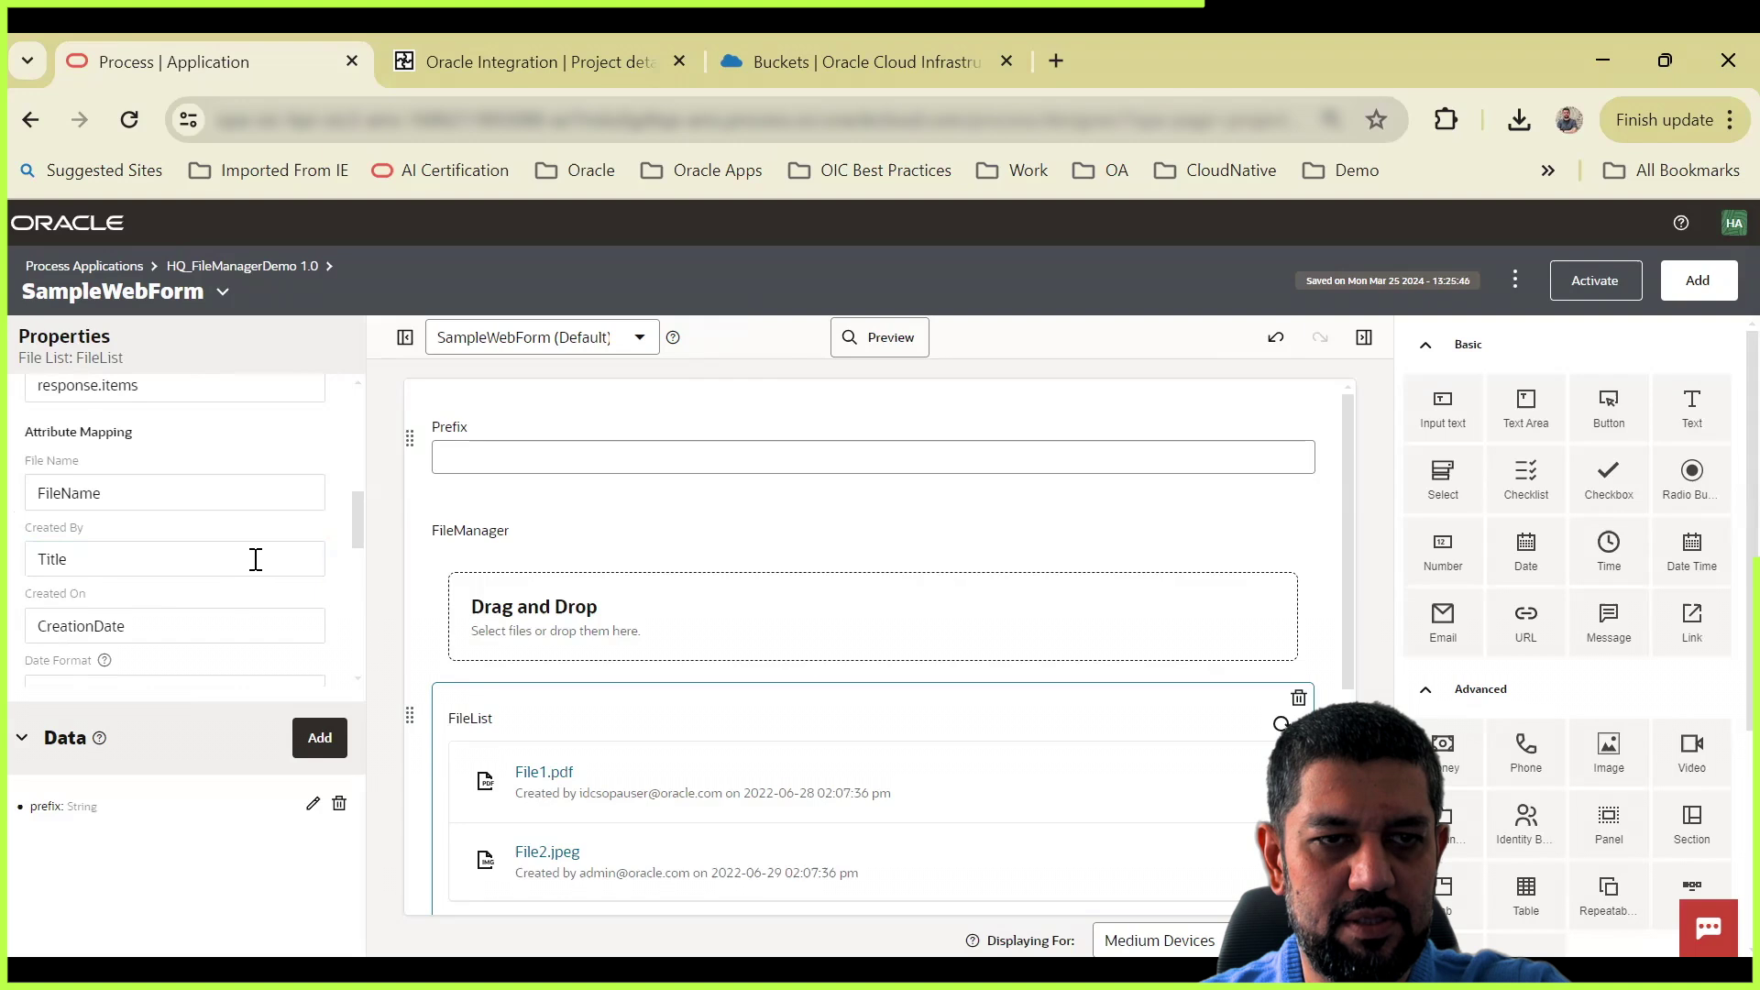
scroll(261, 564, down, 4)
scroll(220, 557, up, 5)
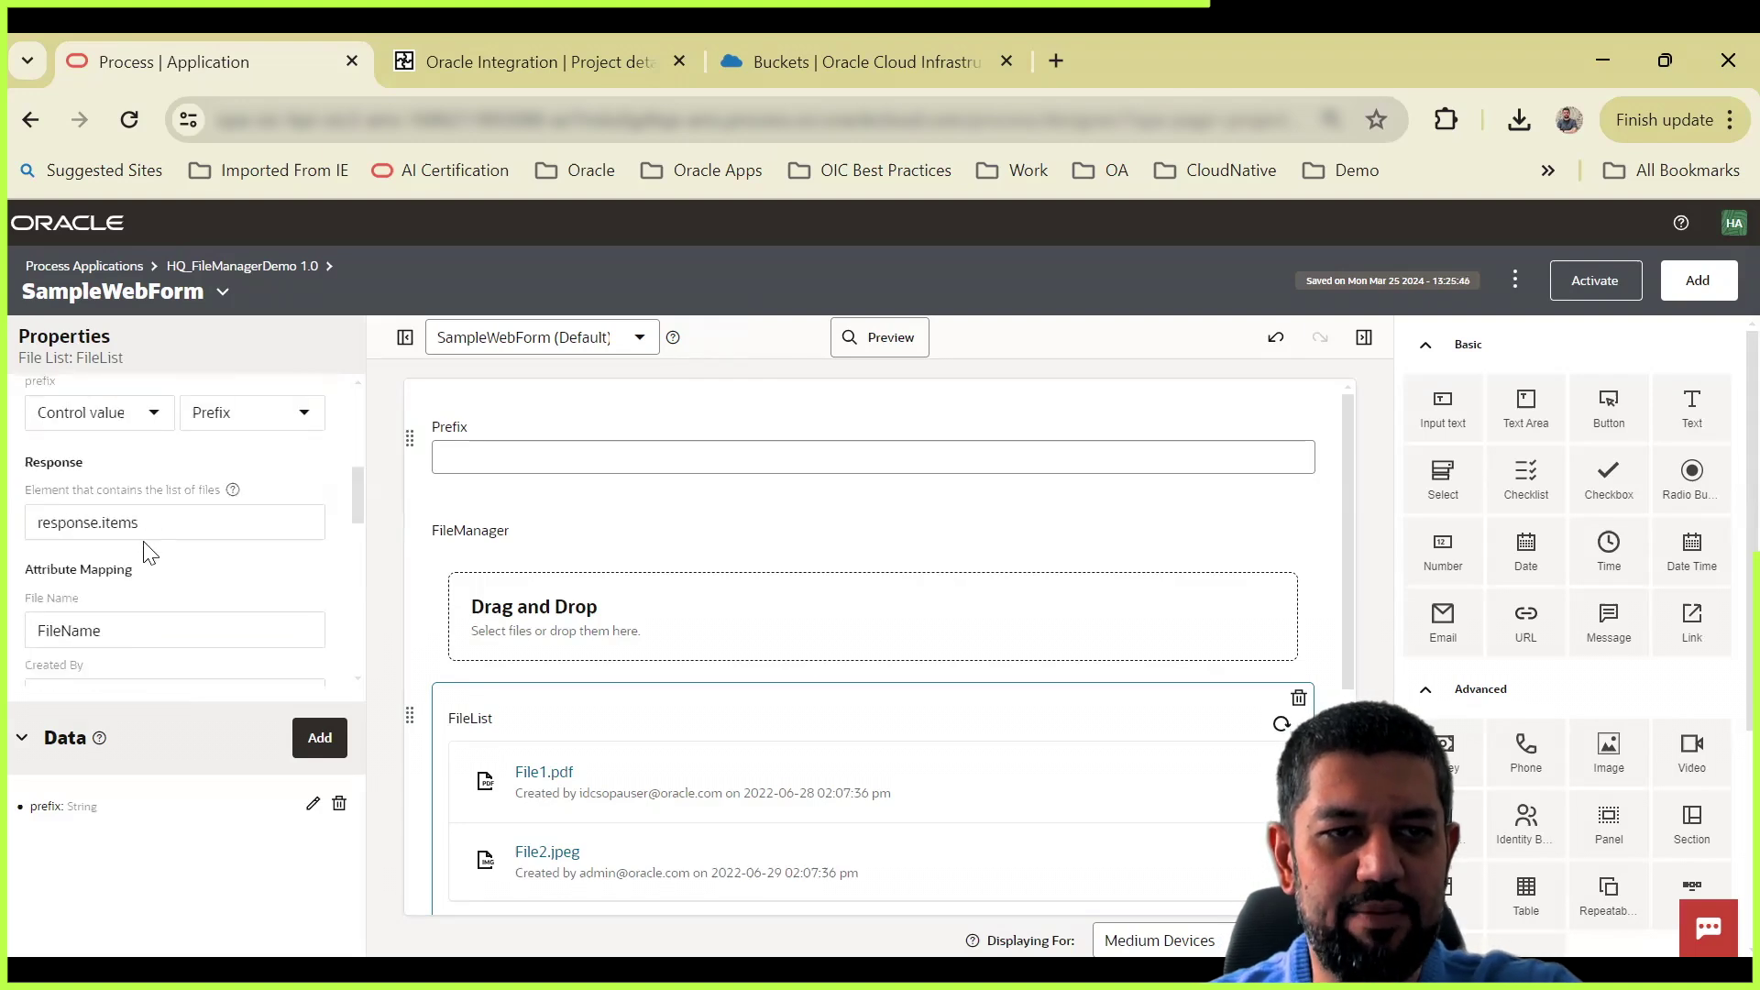
scroll(168, 591, down, 2)
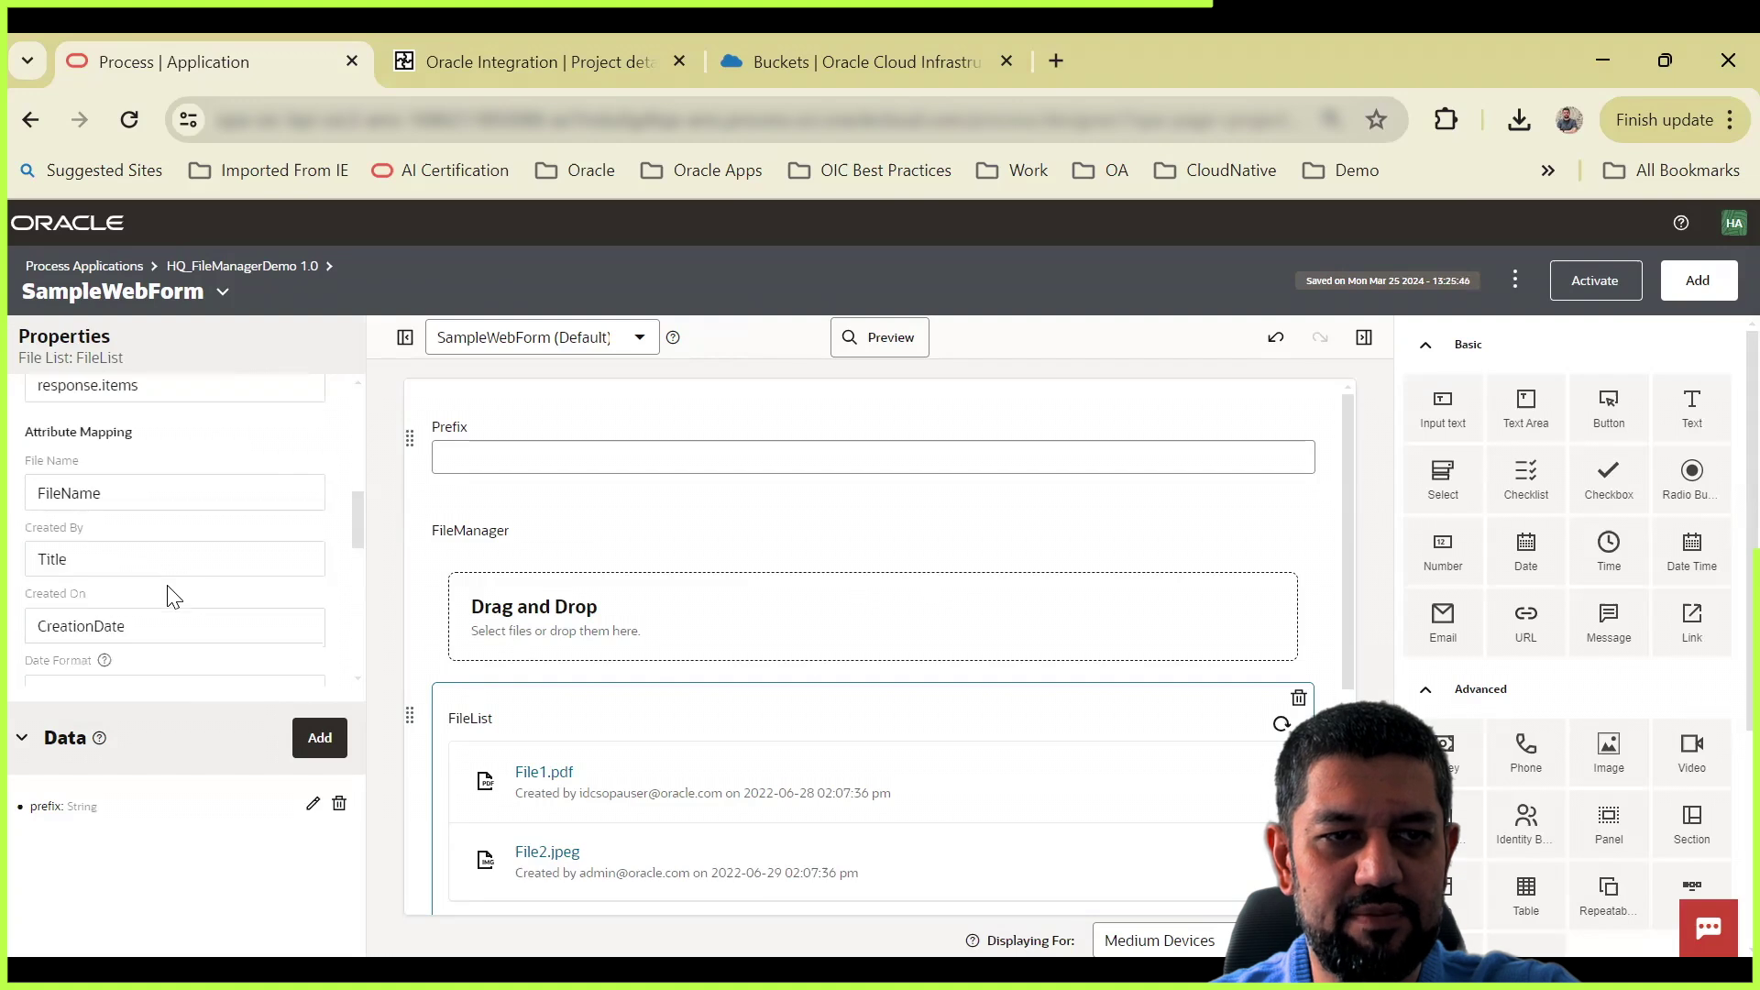
Step: Empty the Created By mapping, check the available response attributes and reassign it to Title
double_click(223, 556)
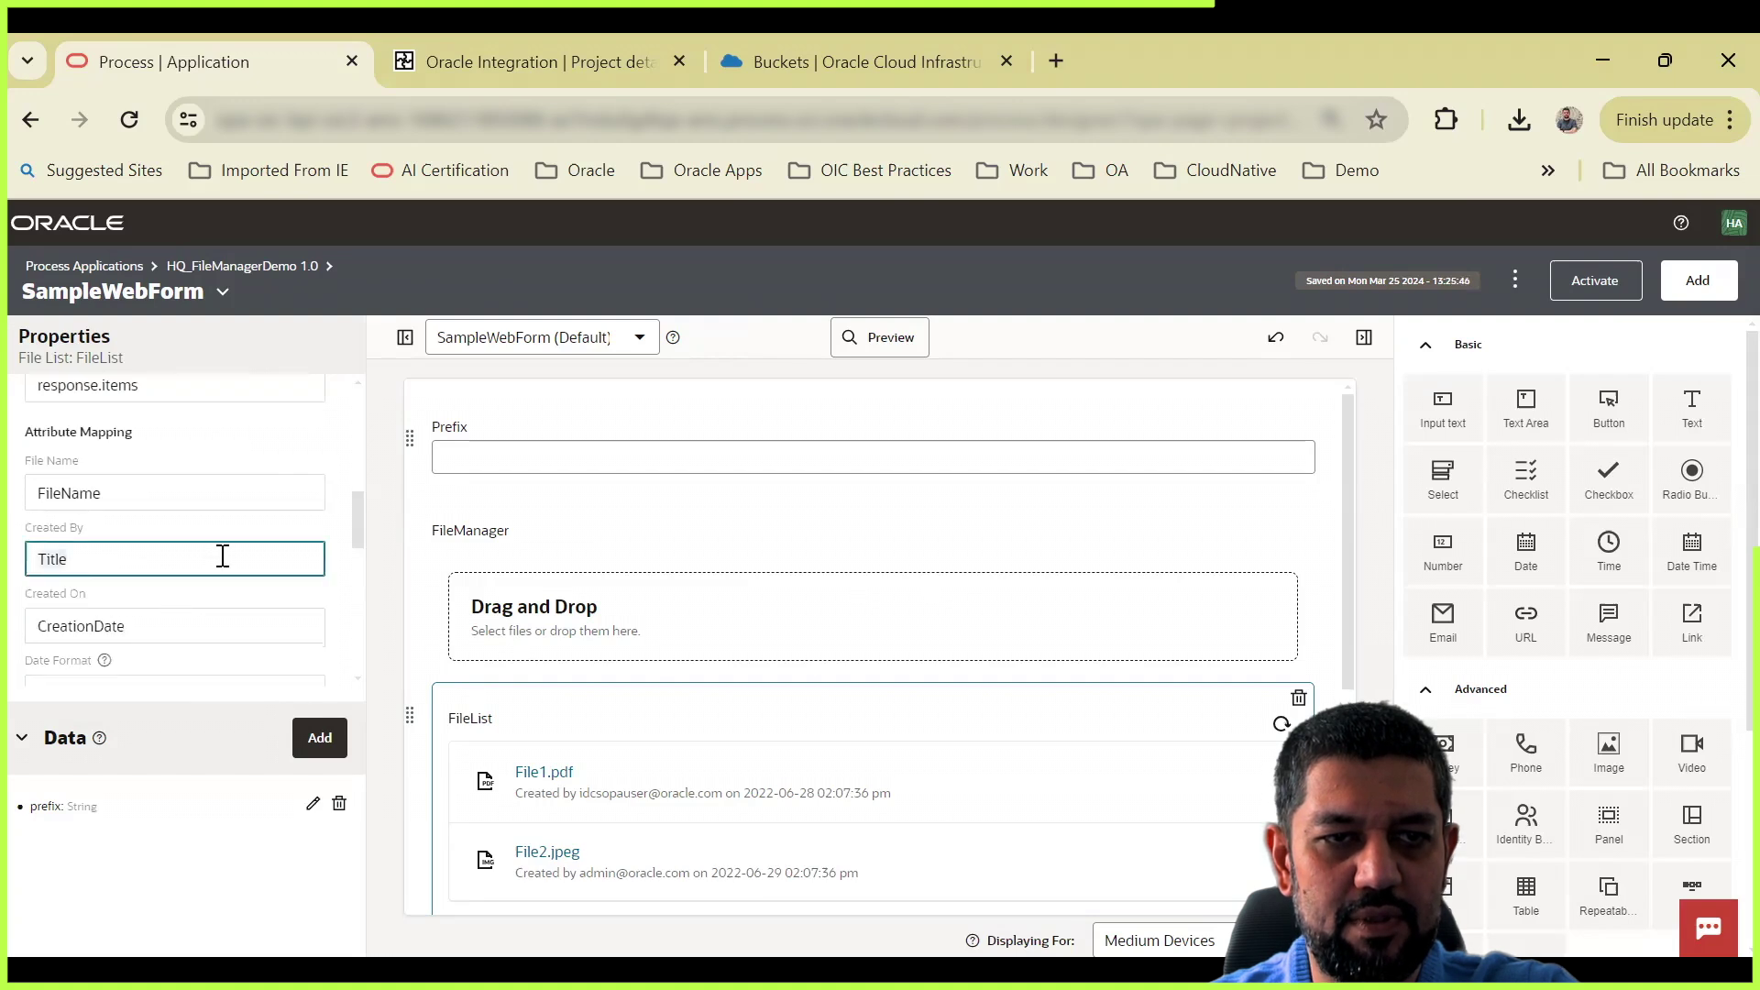
key(BackSpace)
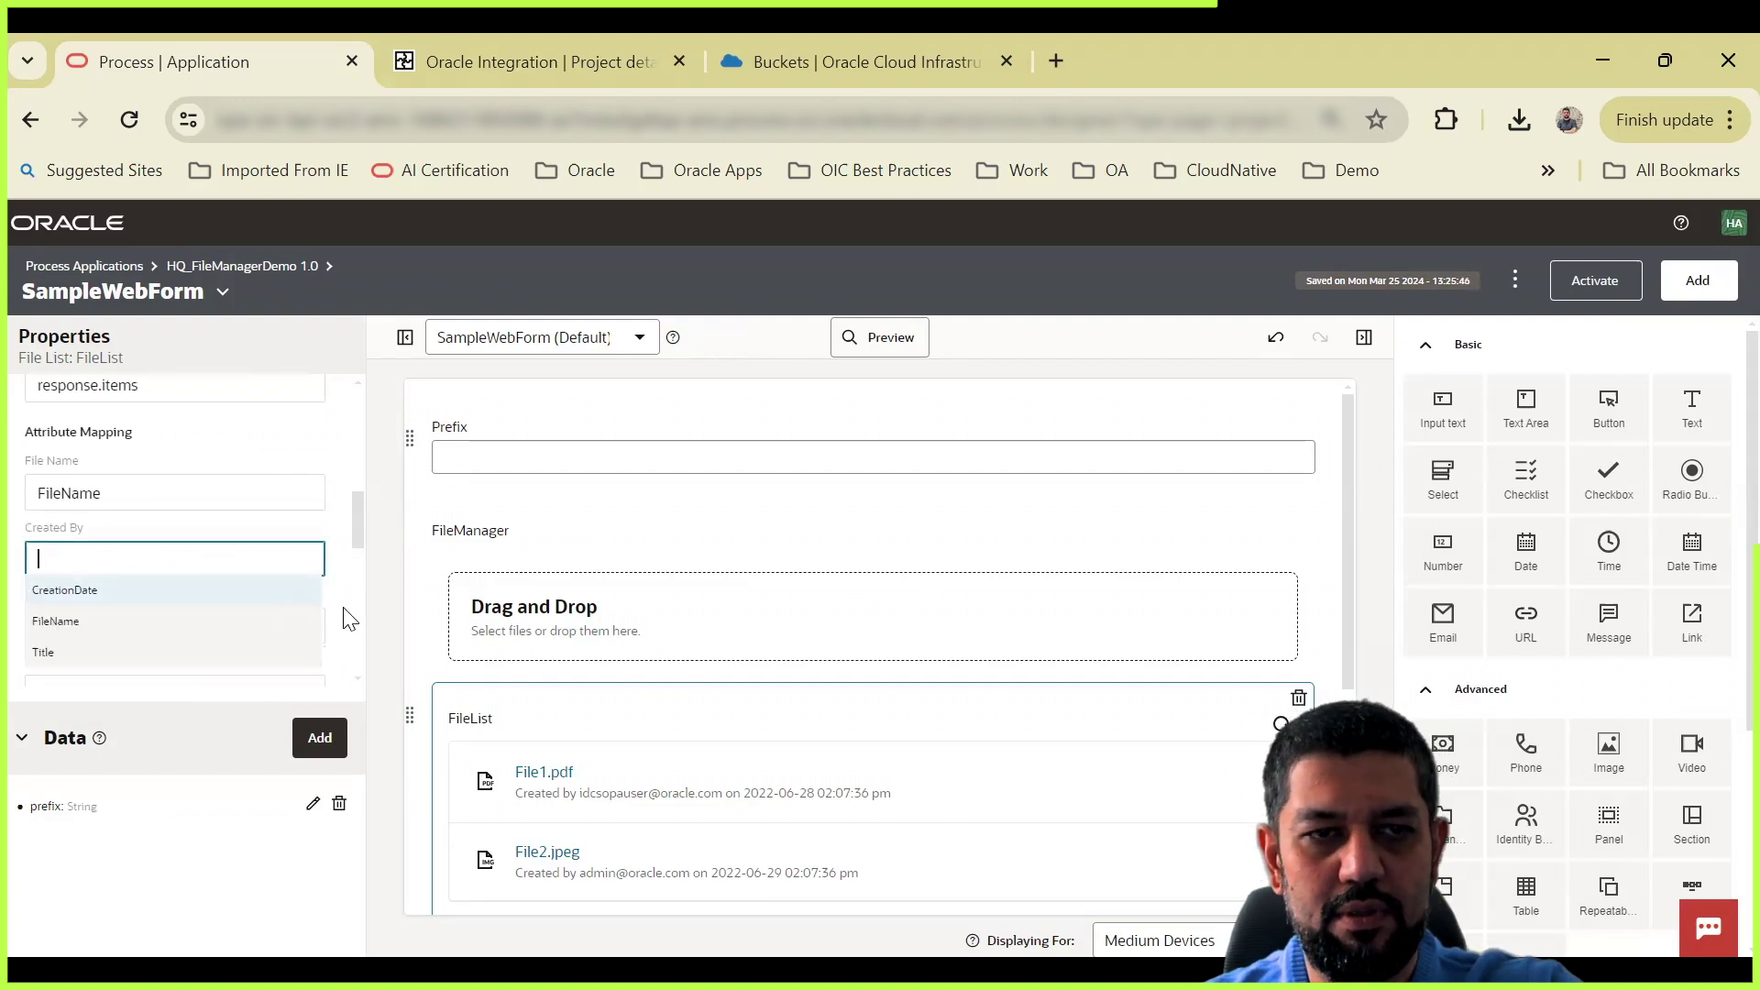
scroll(358, 616, down, 3)
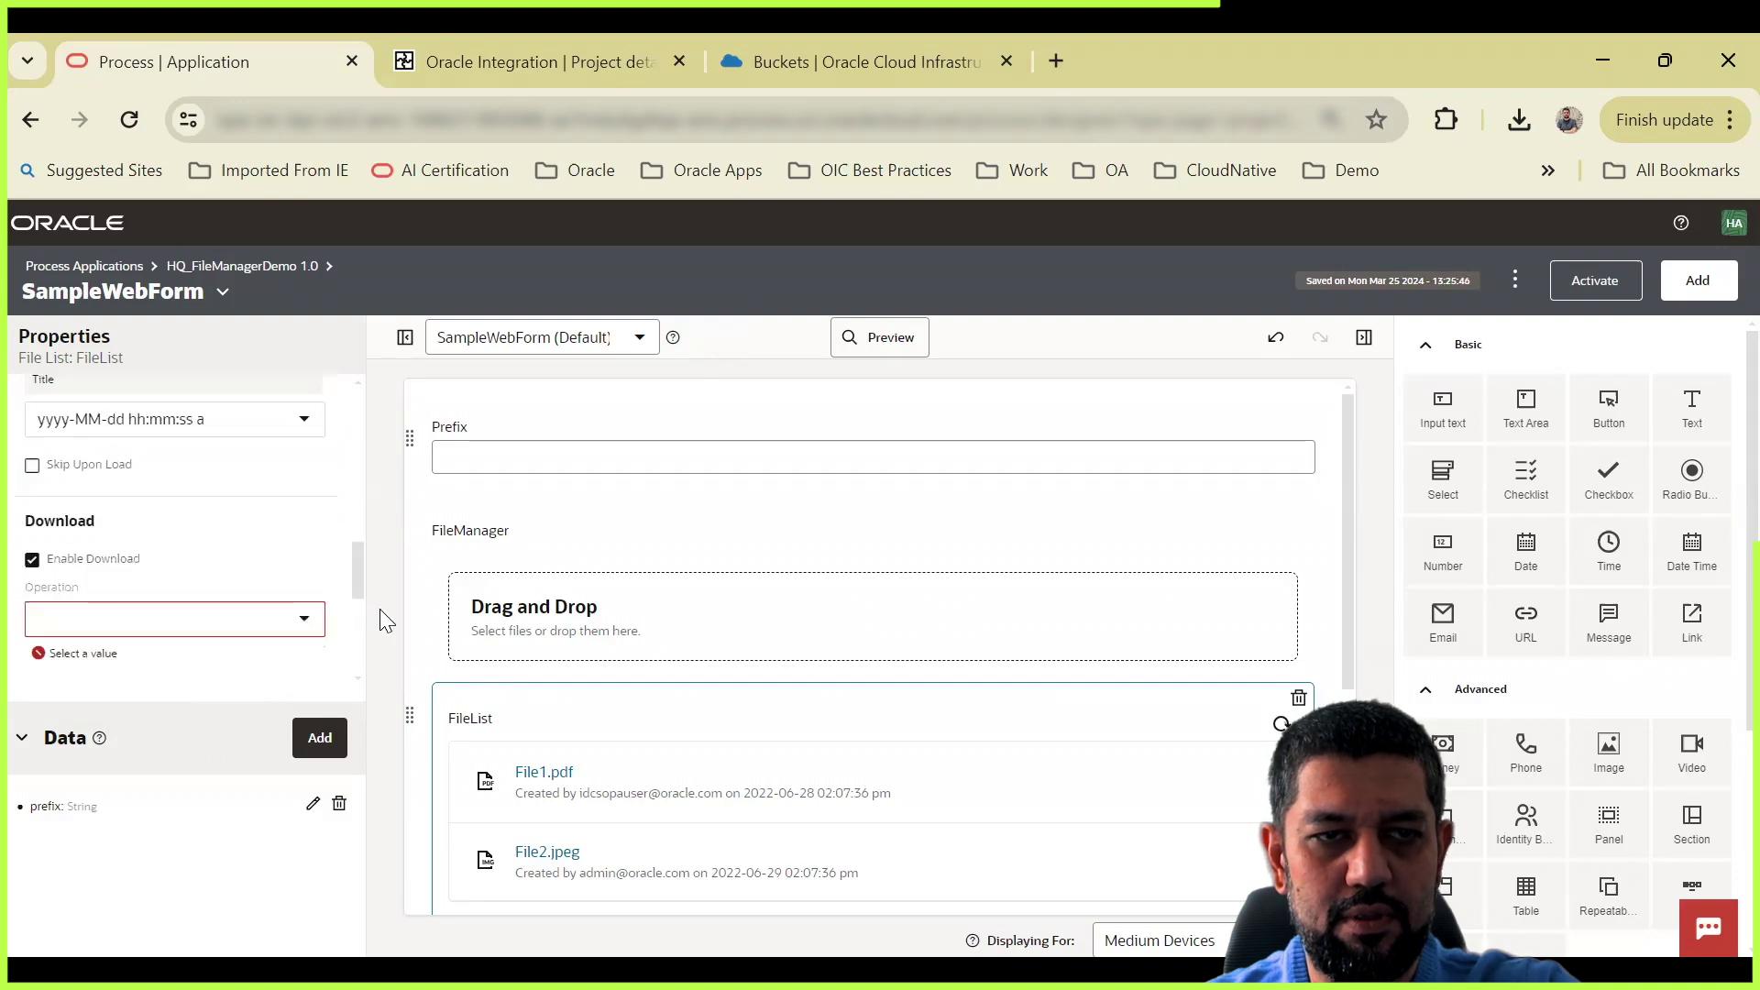
scroll(323, 613, up, 3)
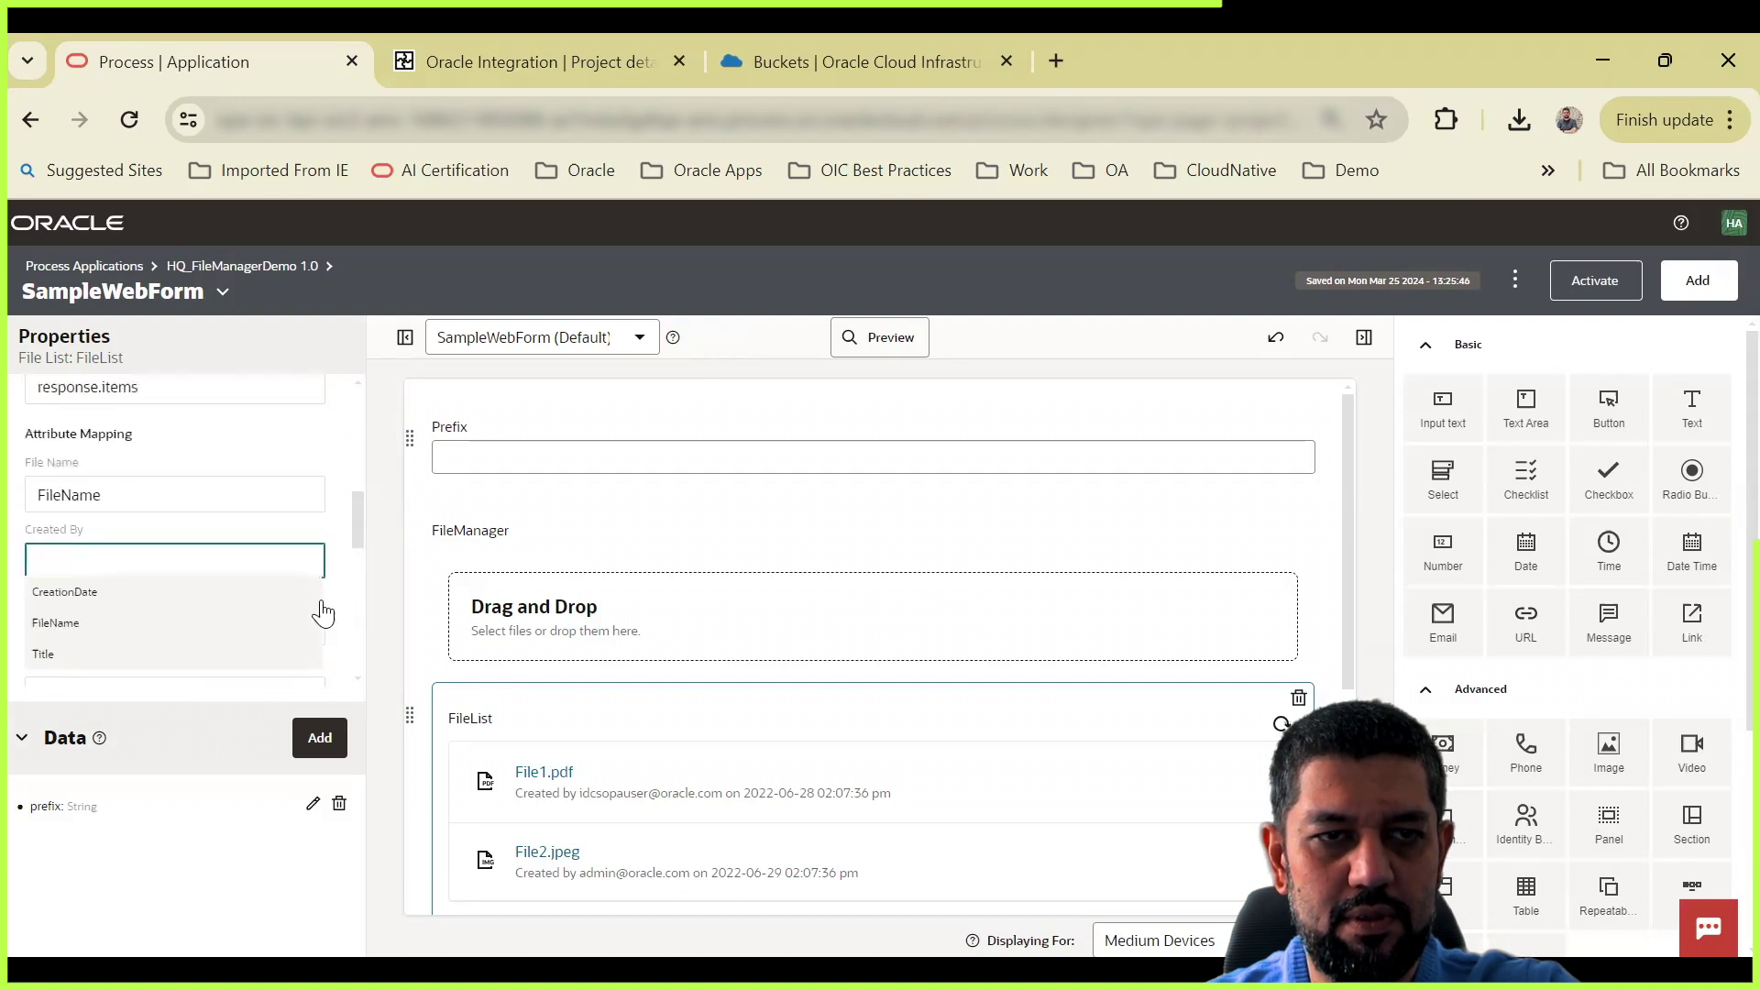
click(325, 529)
click(193, 559)
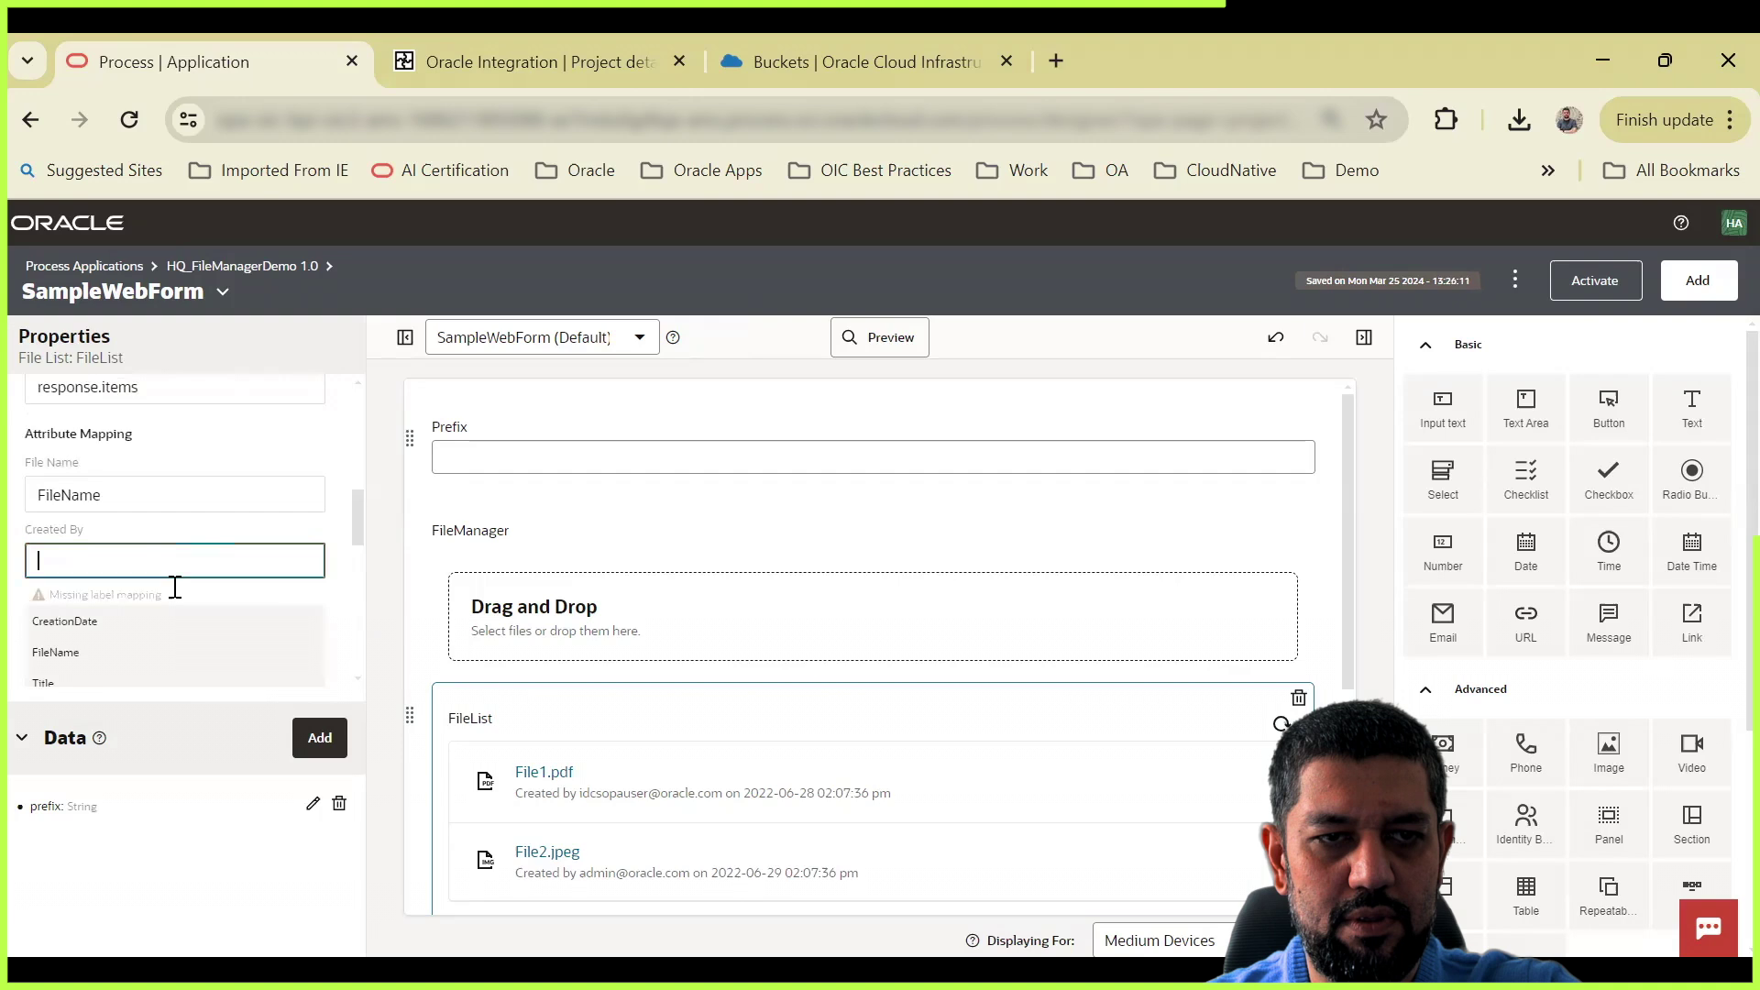
click(99, 655)
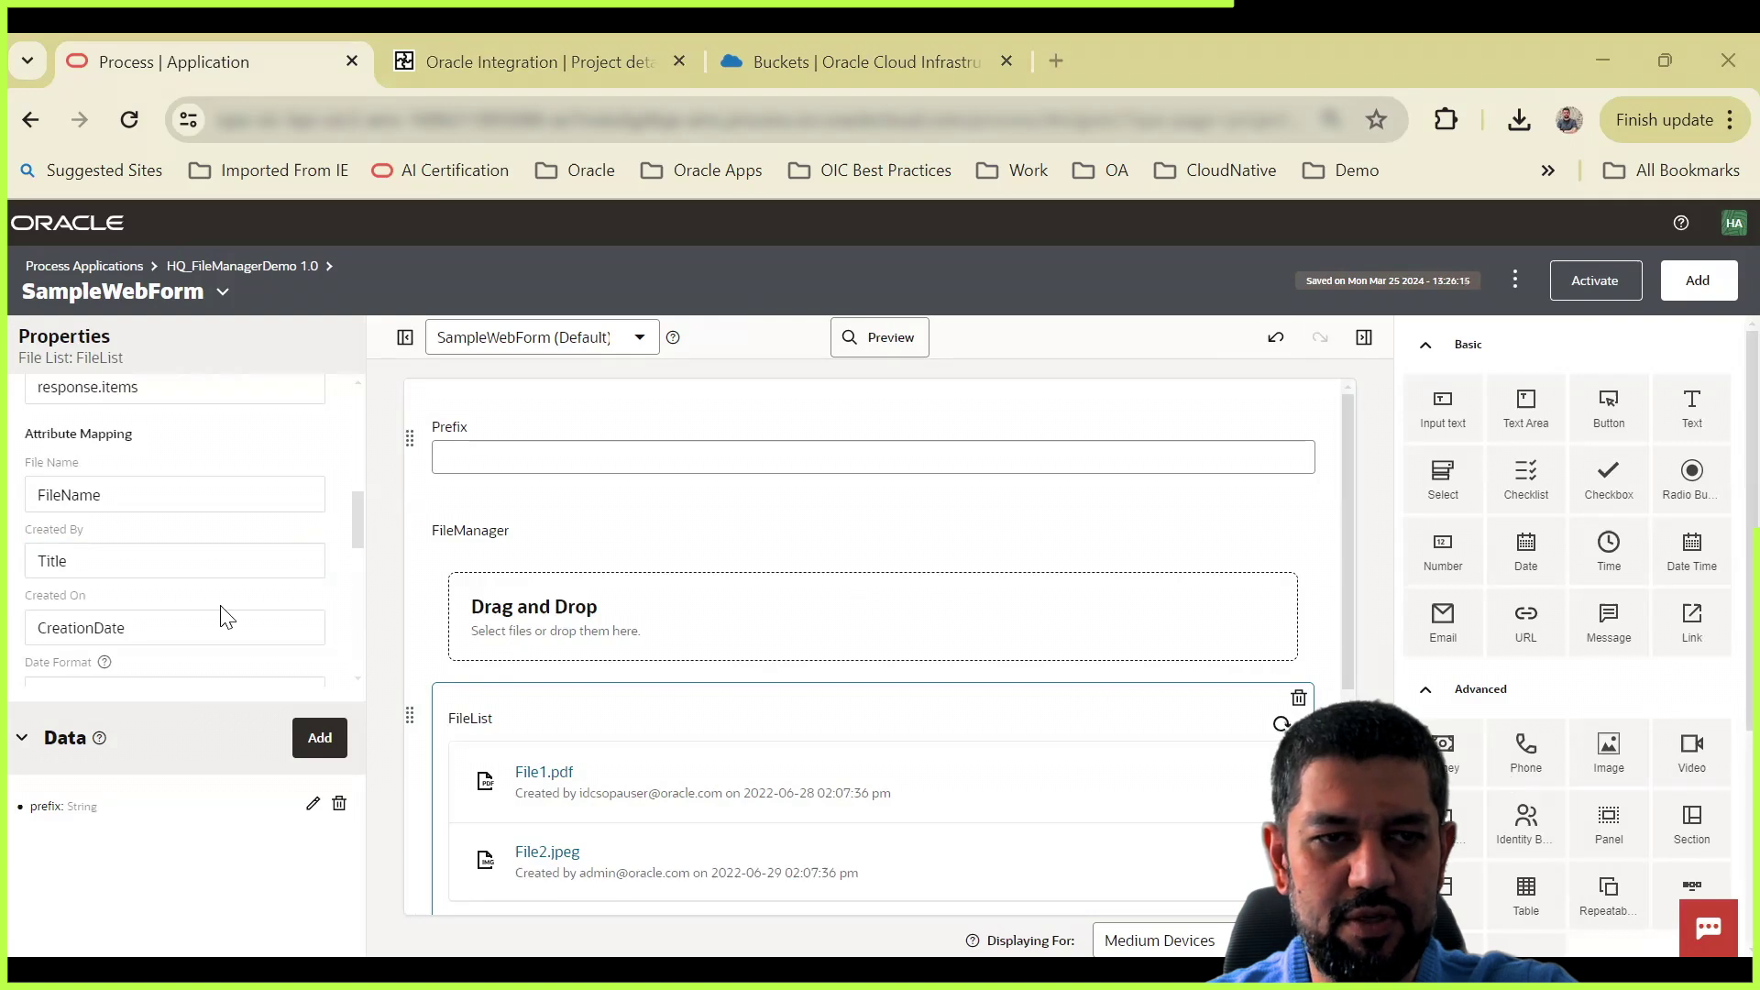
Step: Set the FileList's download operation to downloadFile
scroll(220, 609, down, 3)
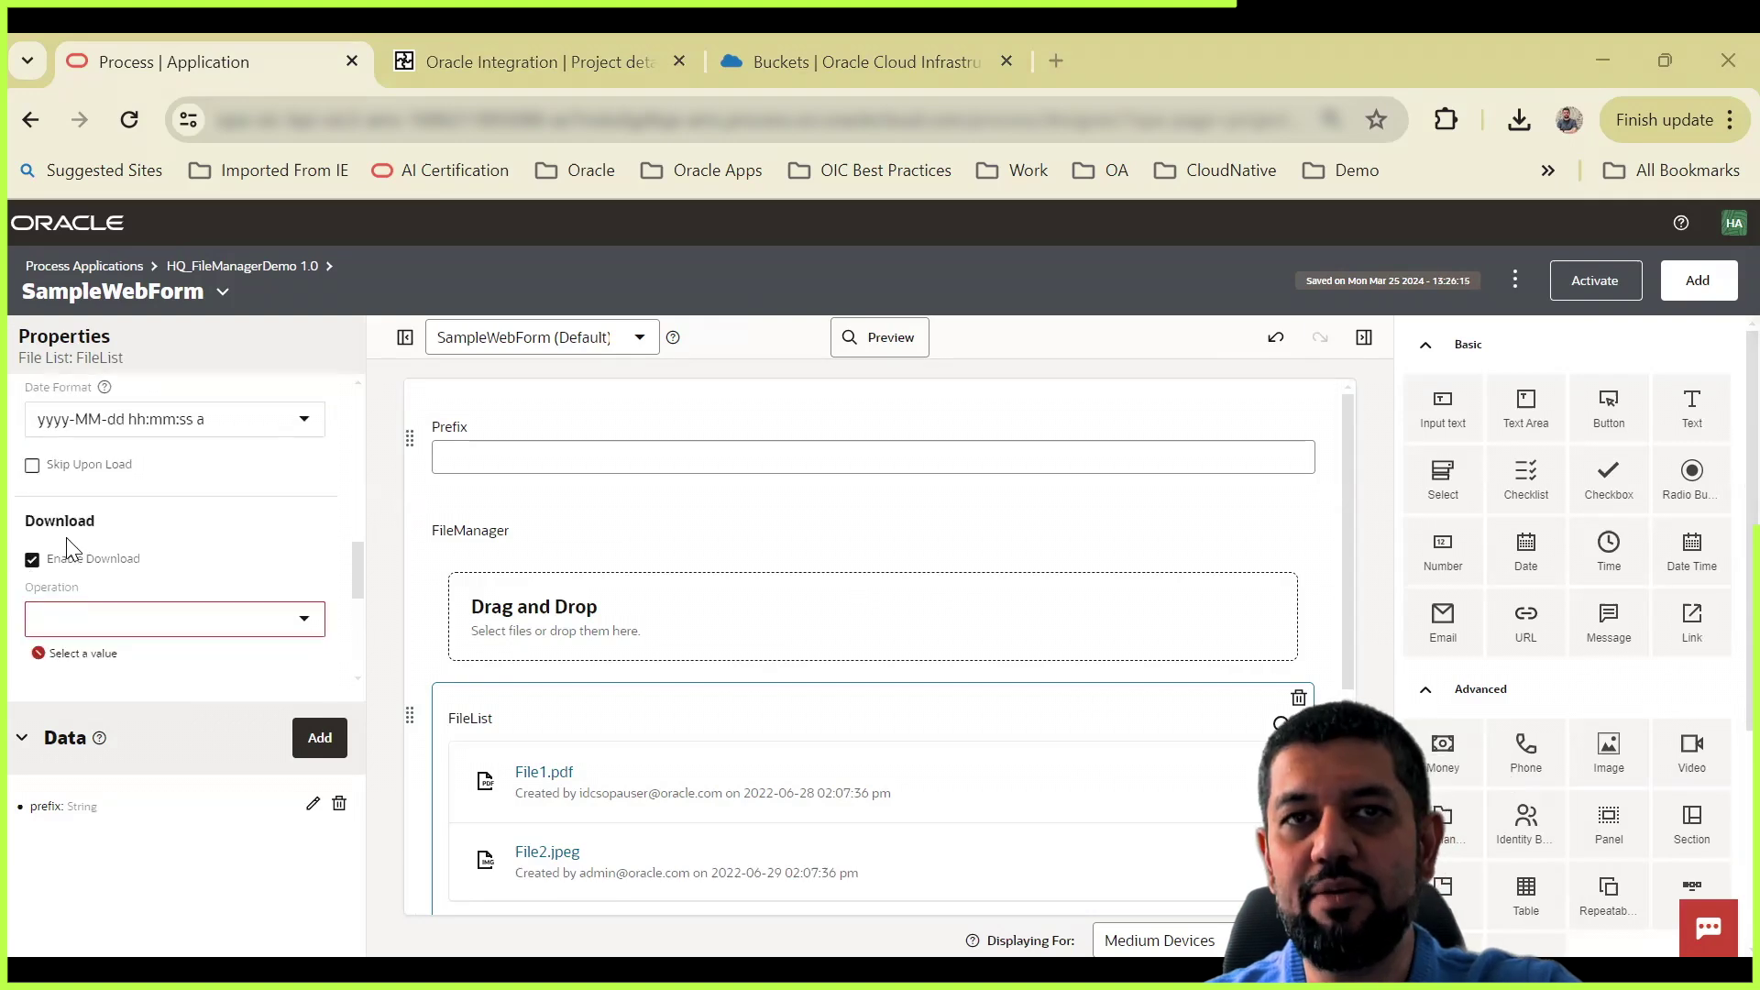
click(290, 630)
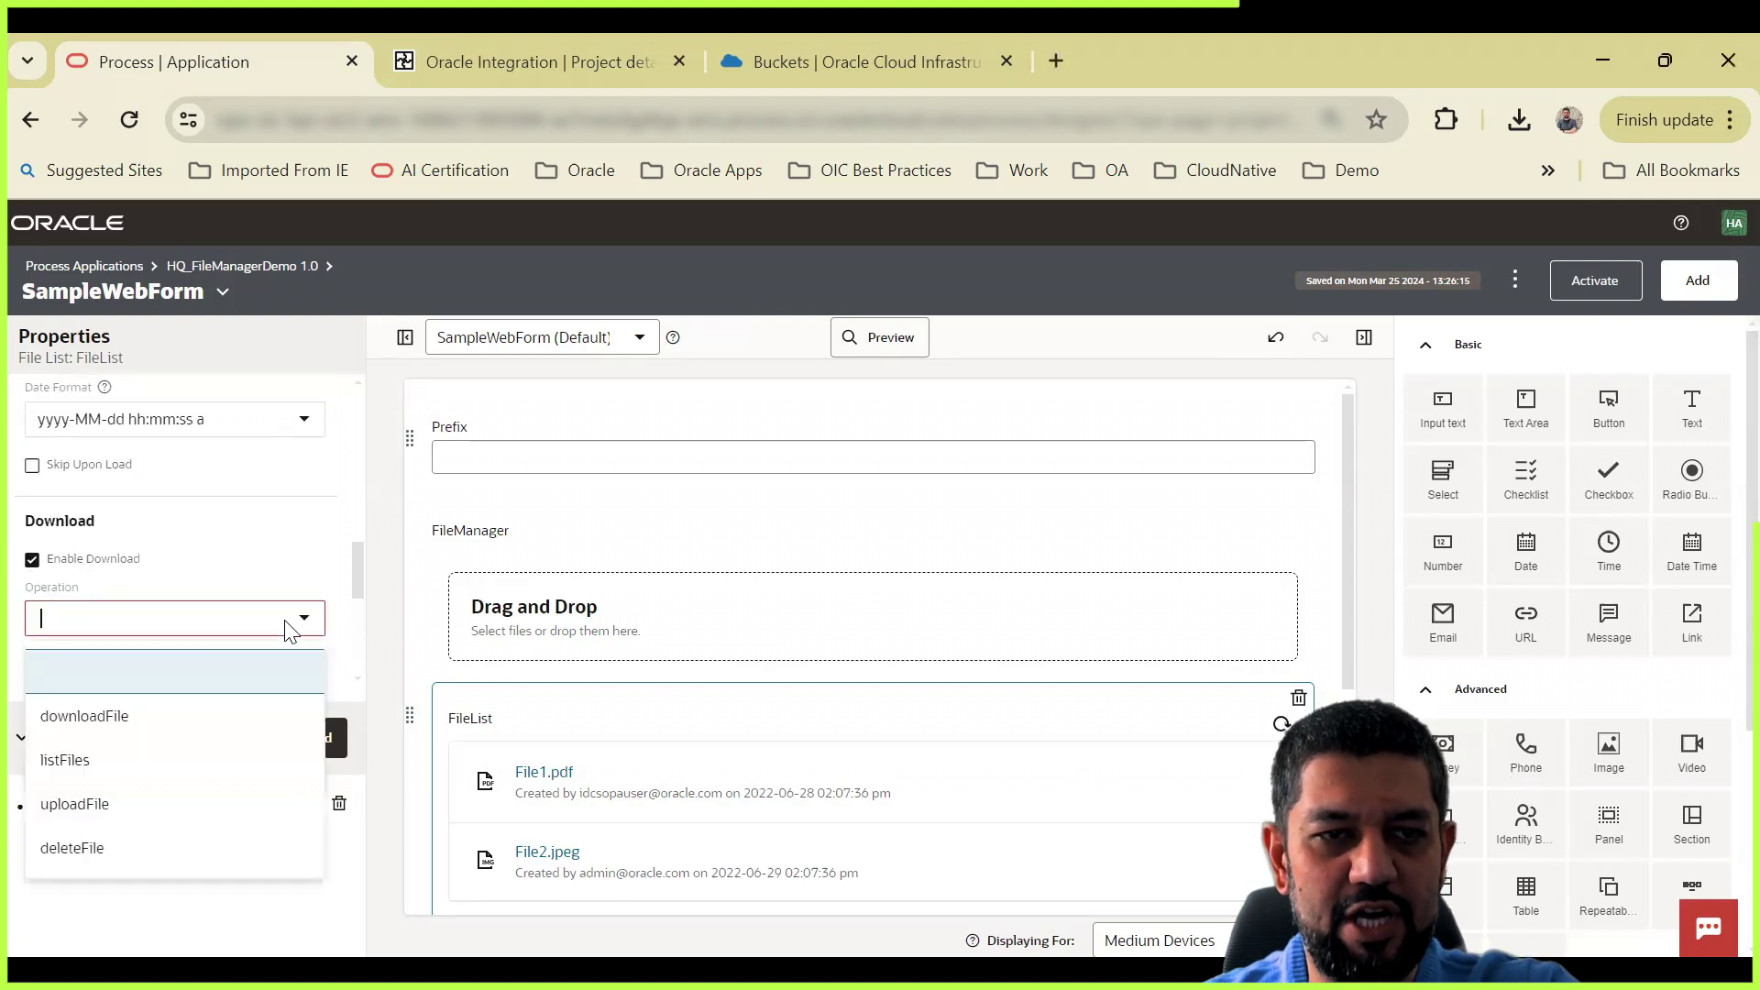
click(259, 574)
scroll(264, 576, down, 3)
scroll(269, 578, up, 2)
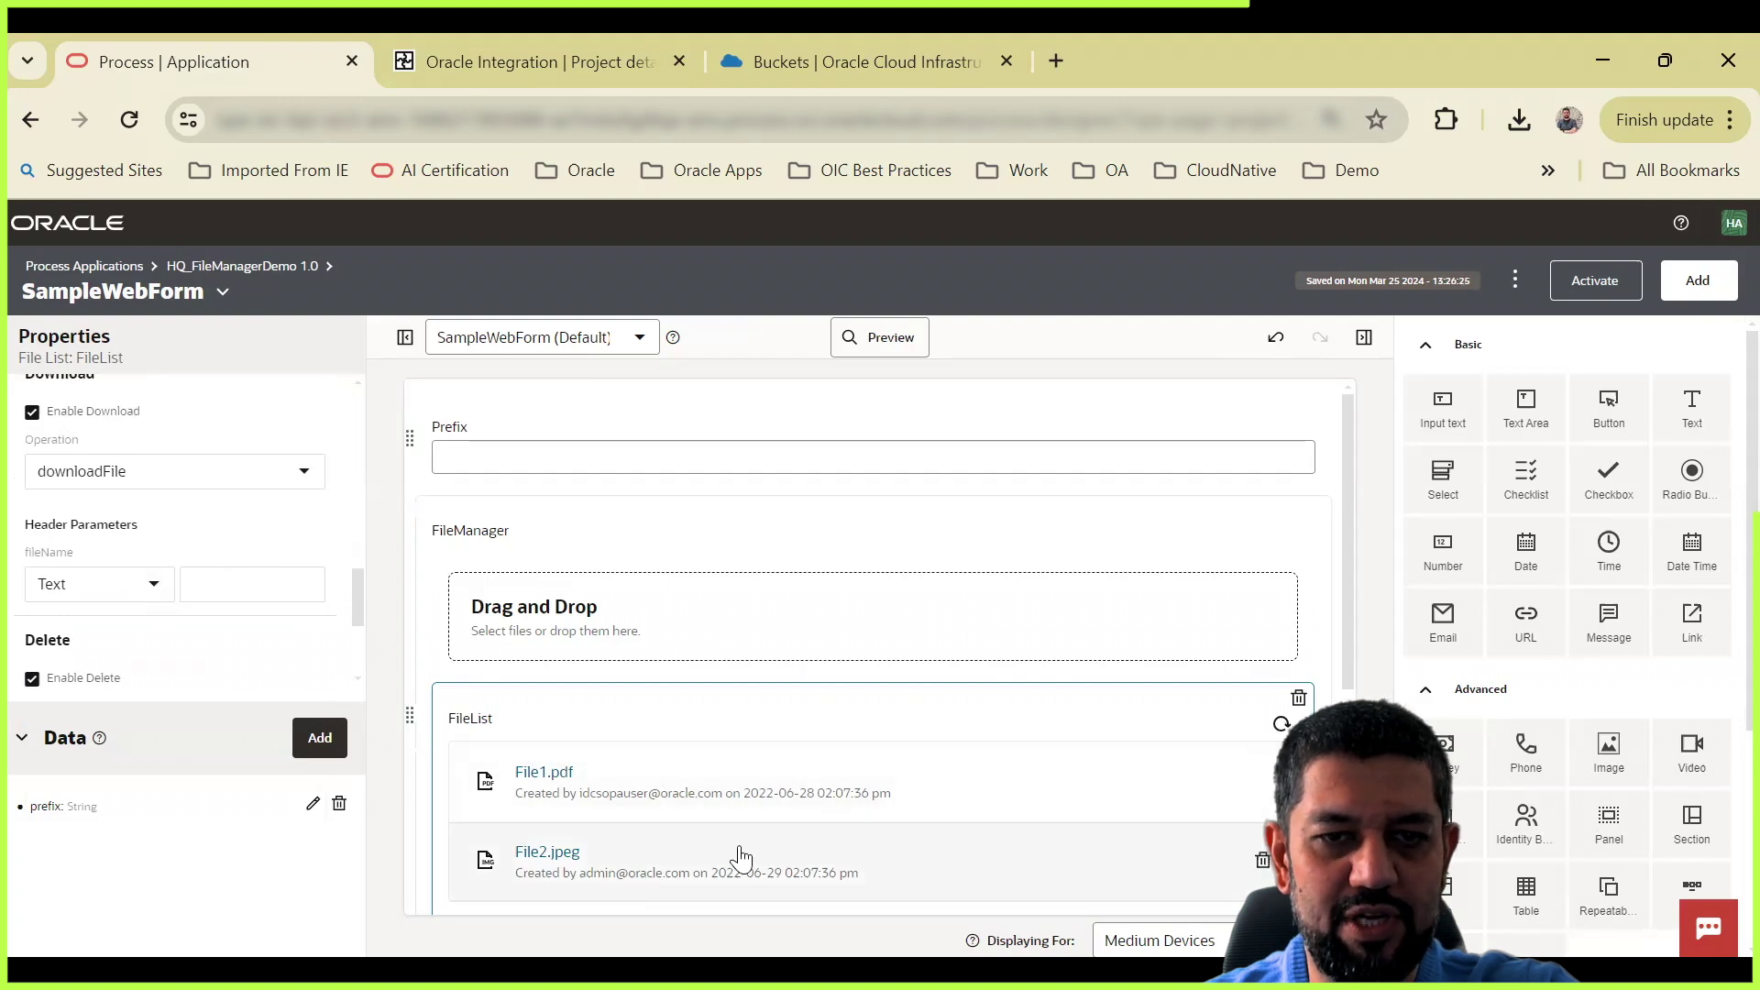
Step: Map the downloadFile operation's fileName header parameter to FileName from the row context
click(154, 592)
click(154, 590)
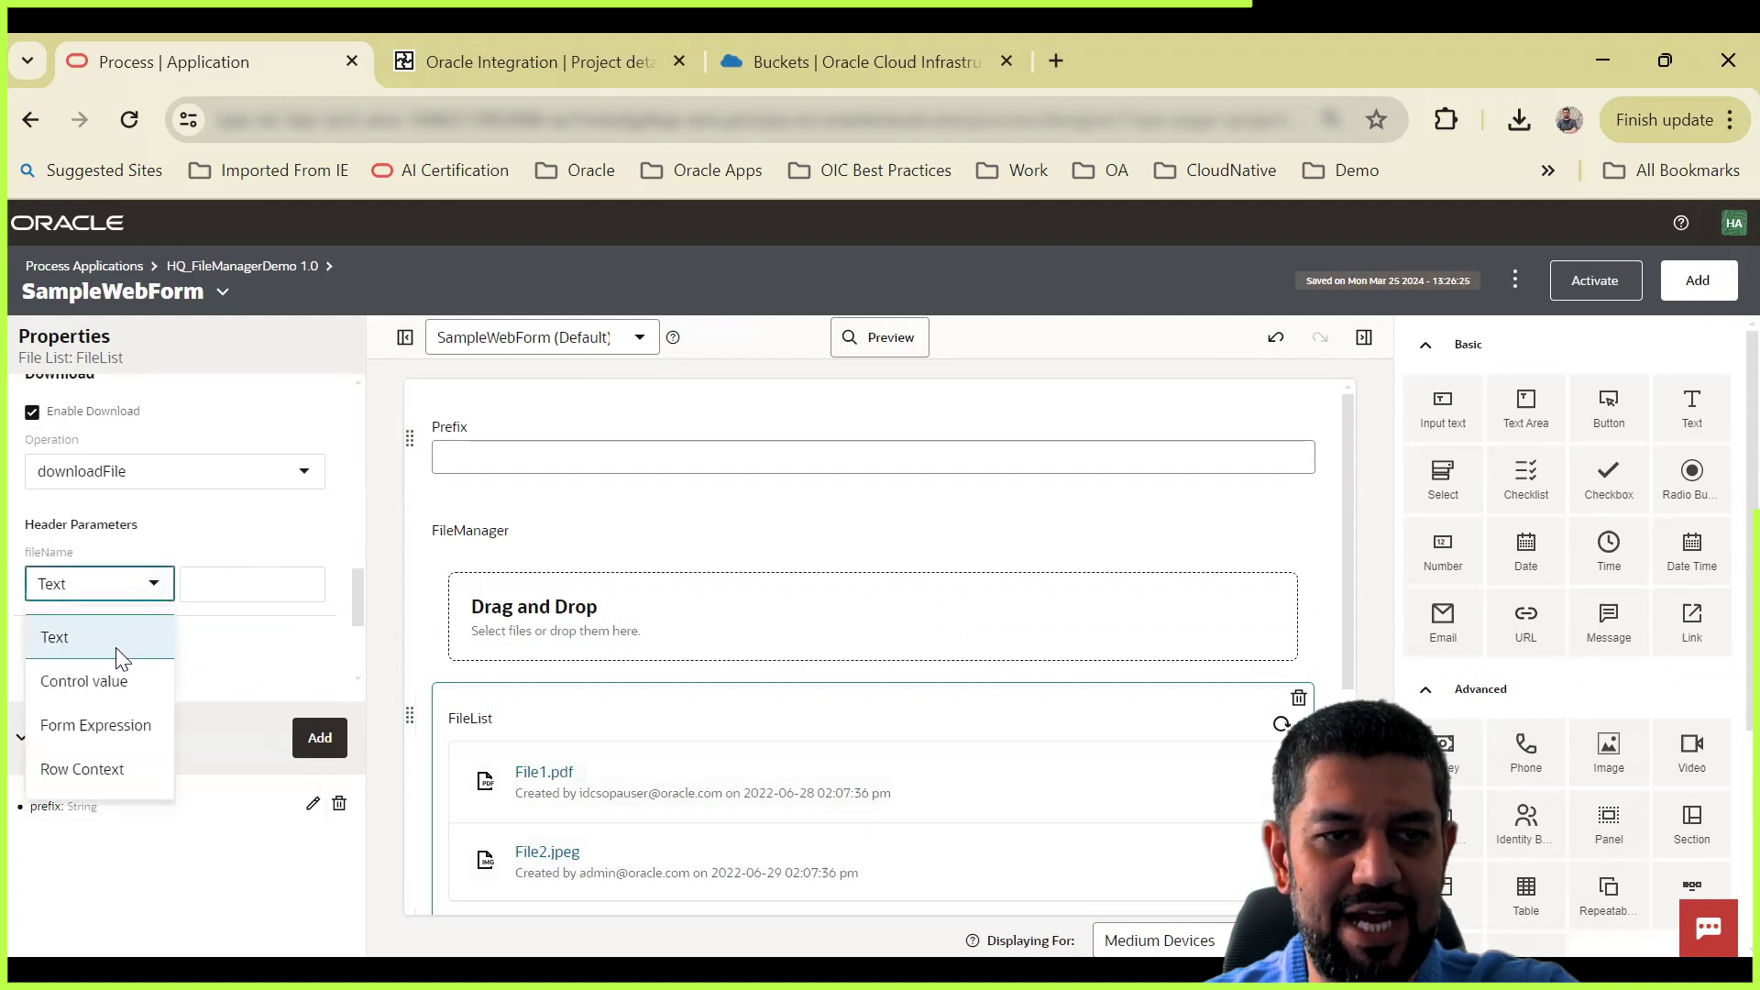
click(95, 775)
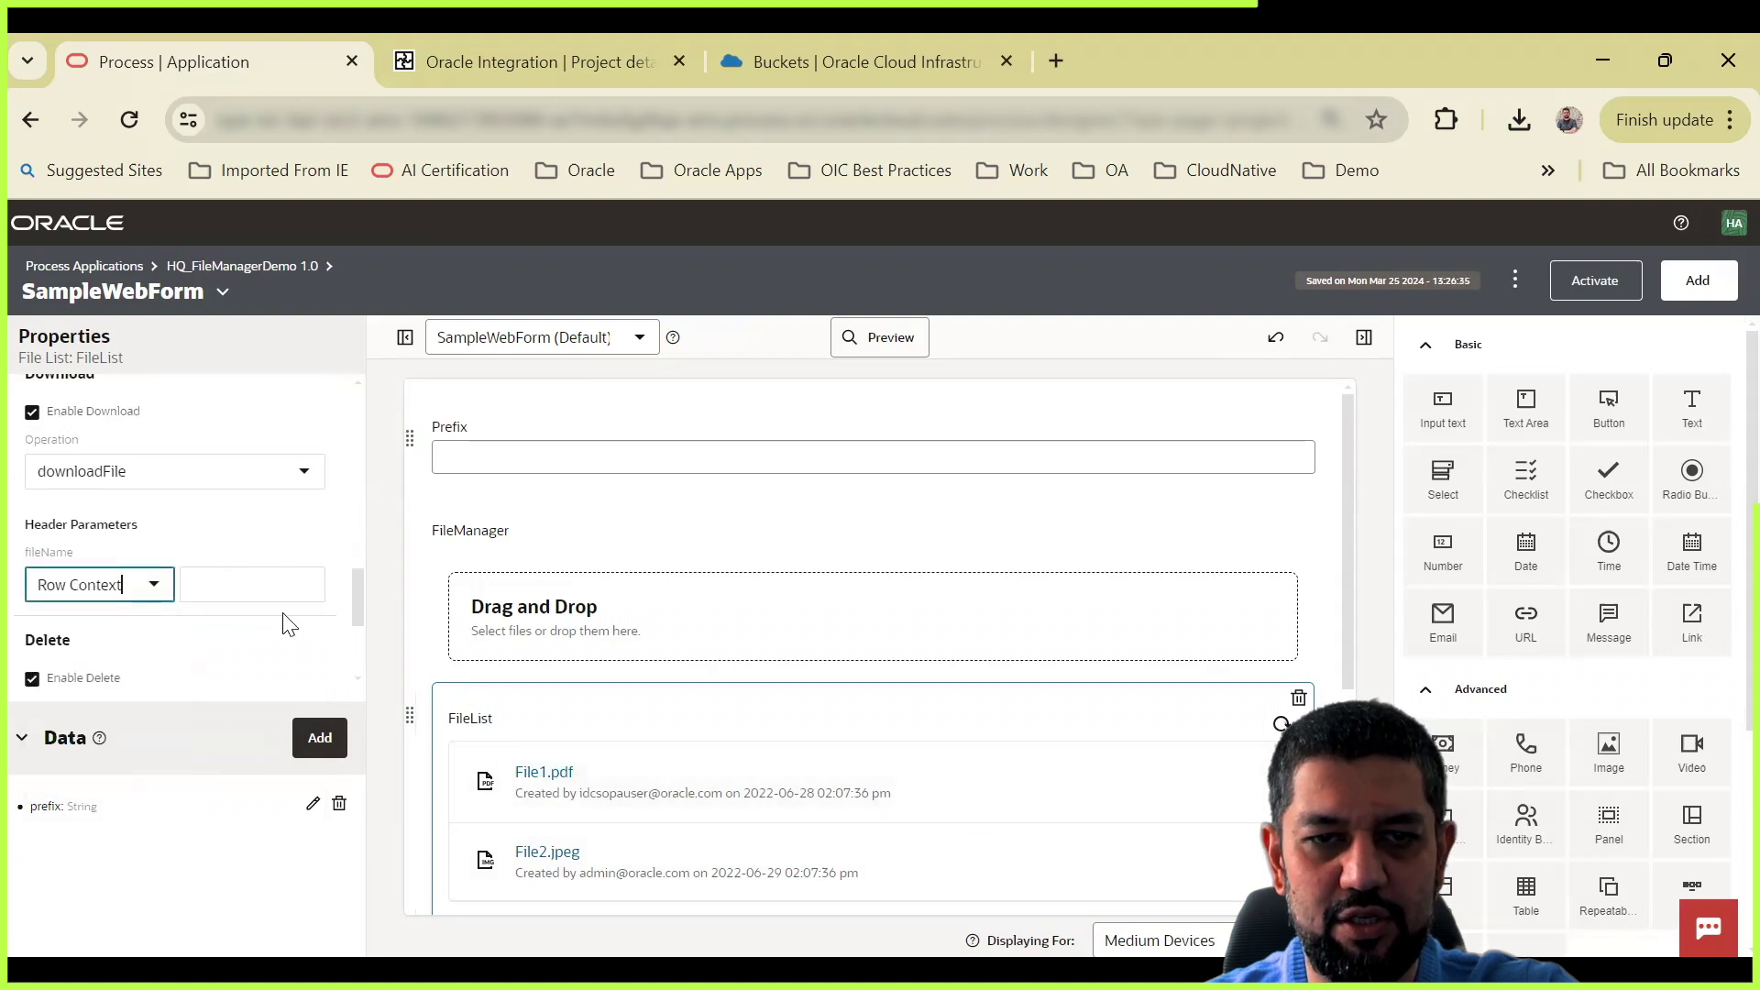
click(247, 582)
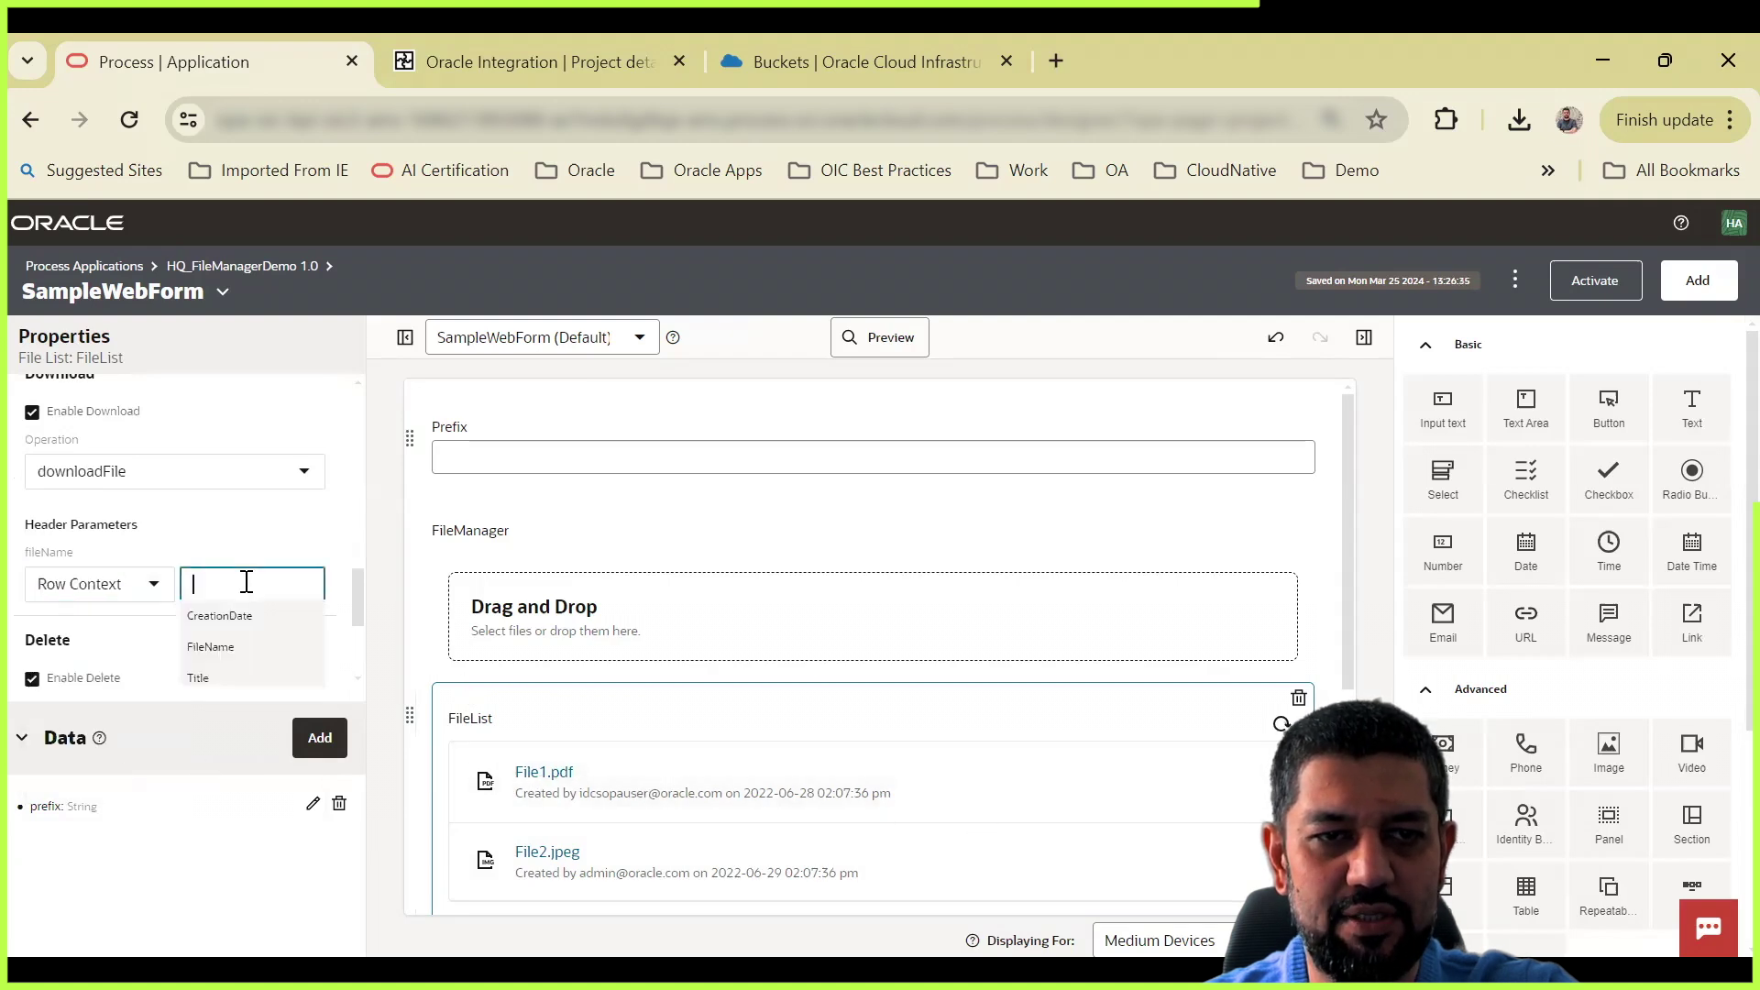
click(225, 650)
click(255, 637)
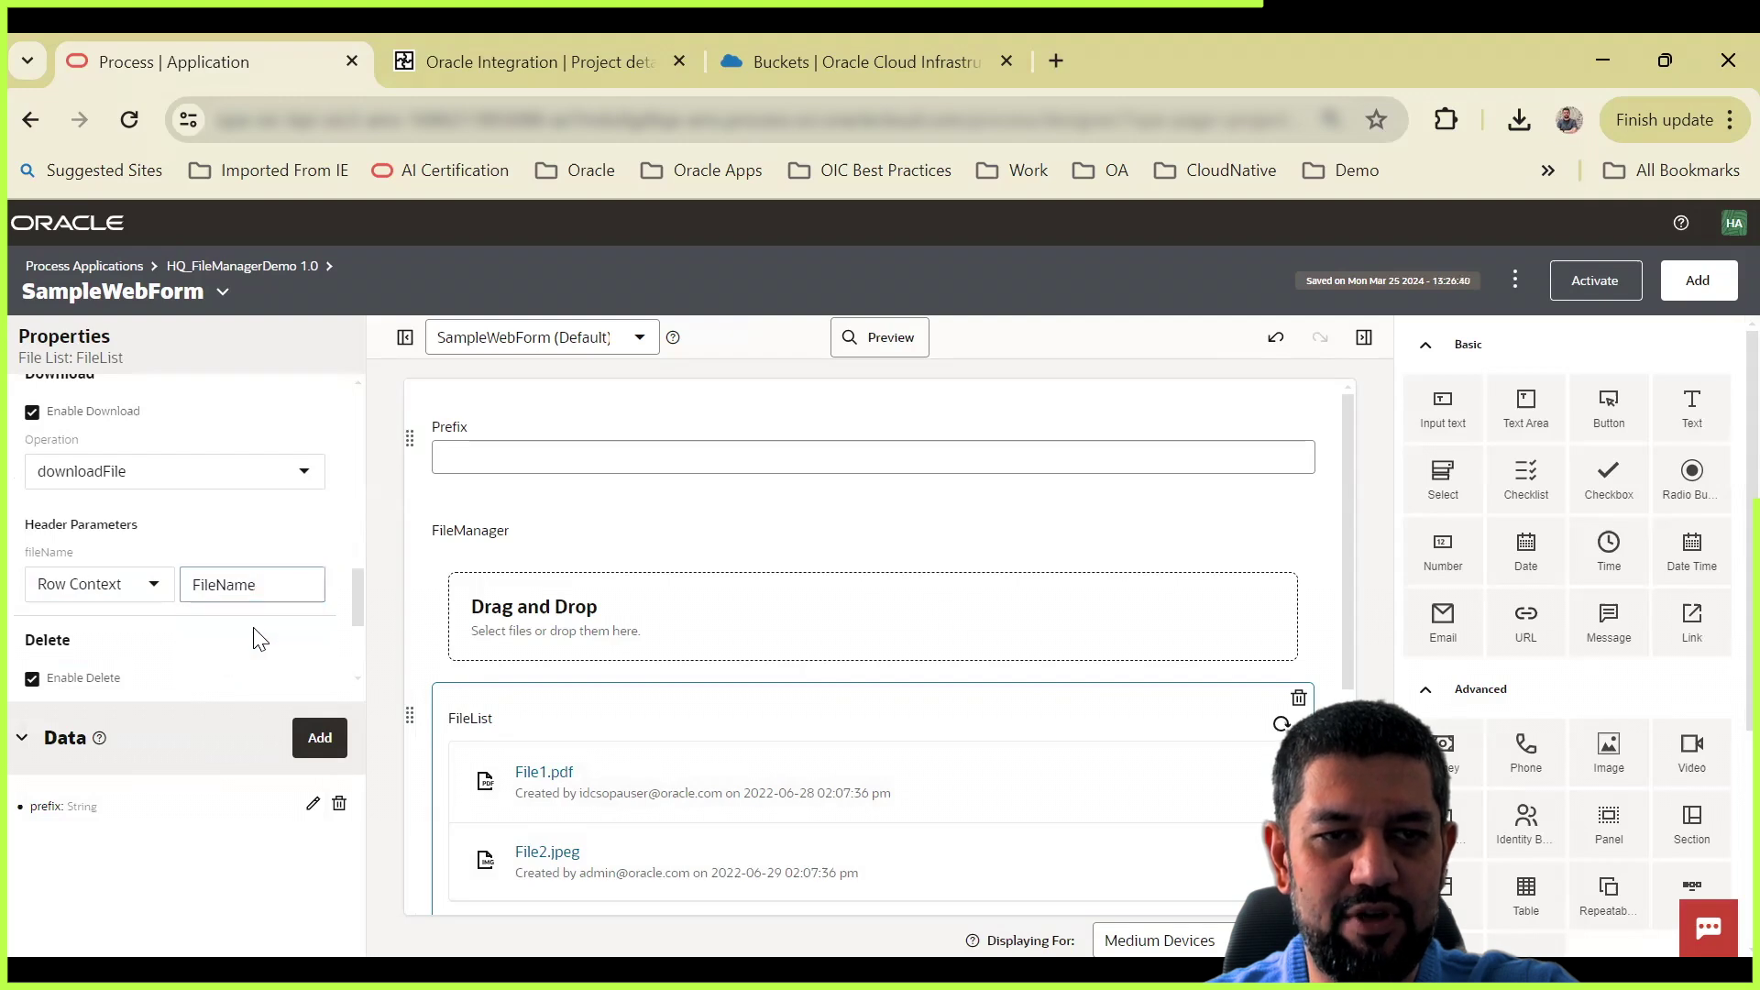
scroll(257, 639, down, 2)
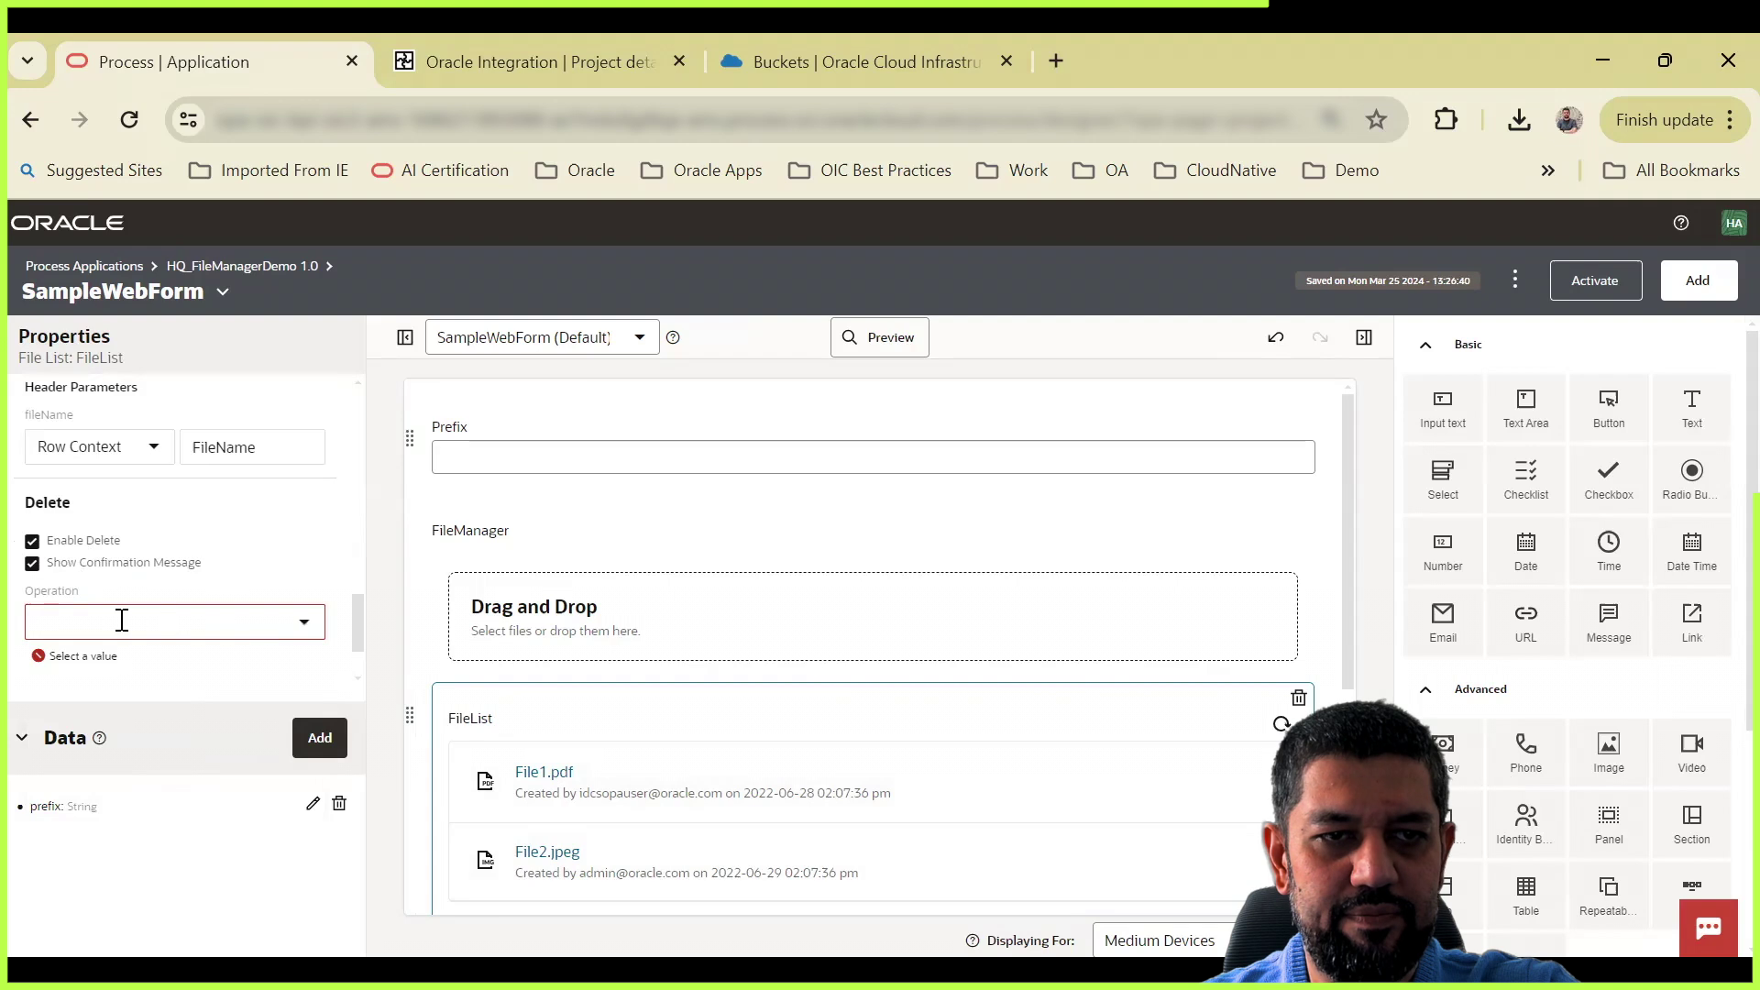
Step: Set the FileList's delete operation to deleteFile and turn off its confirmation message
click(190, 621)
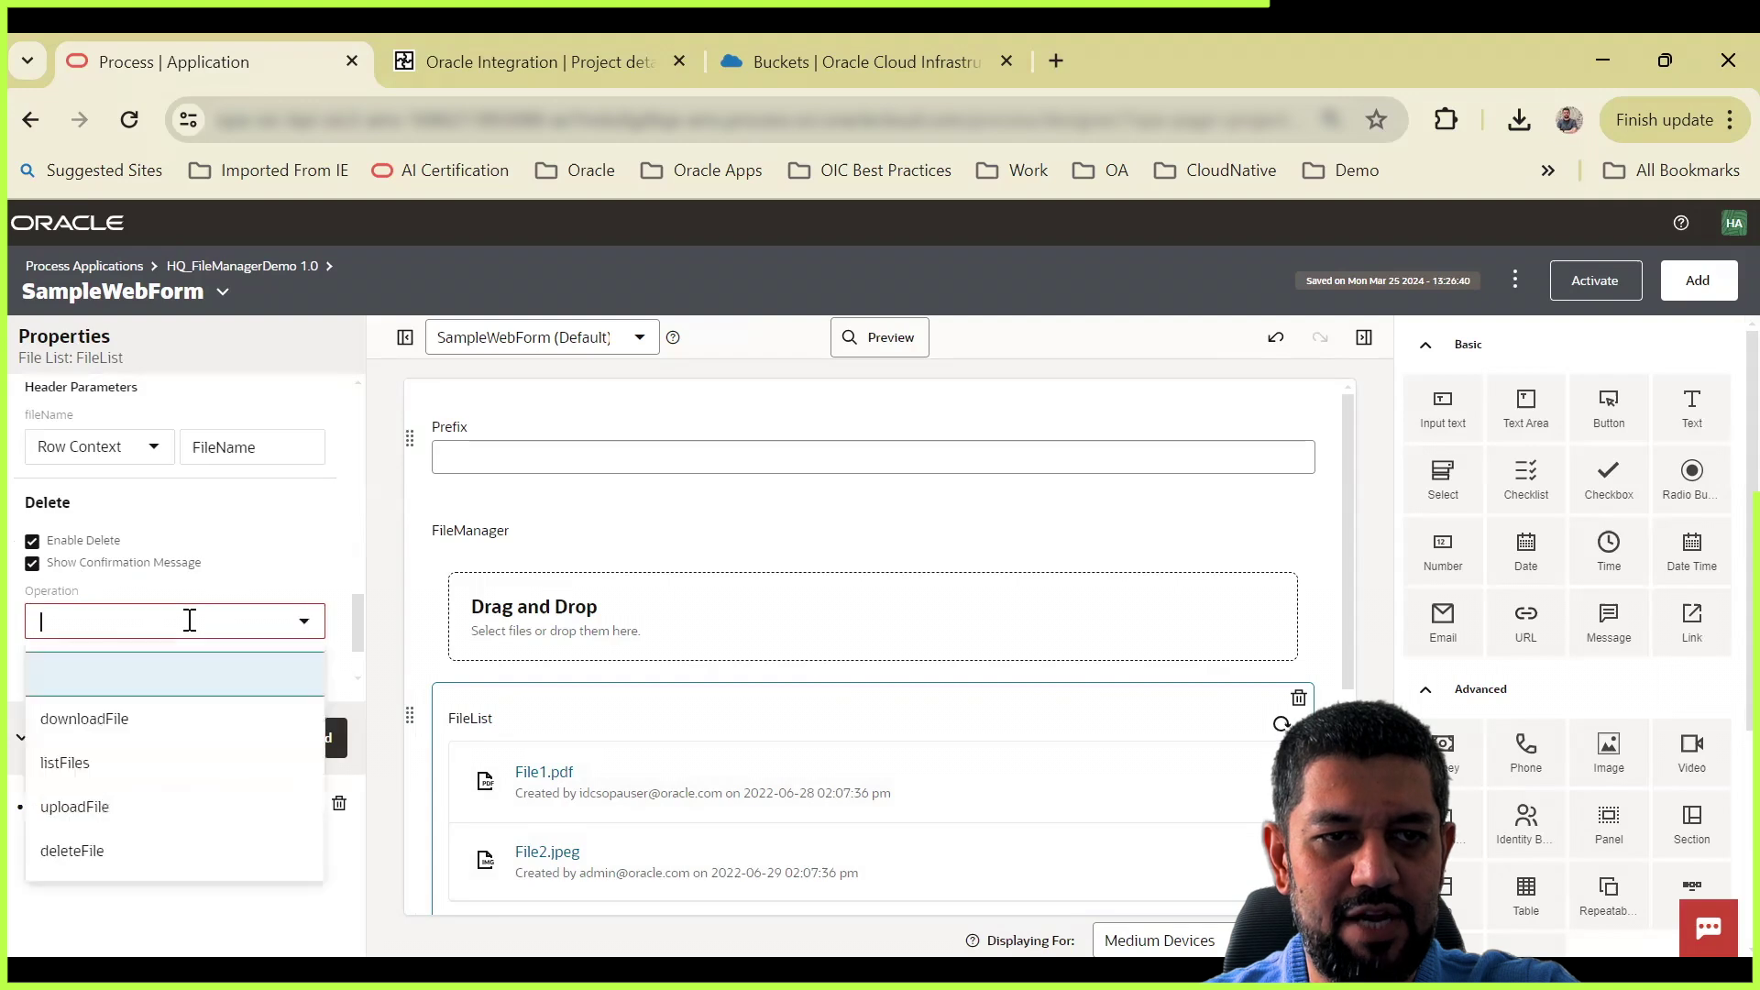
click(82, 857)
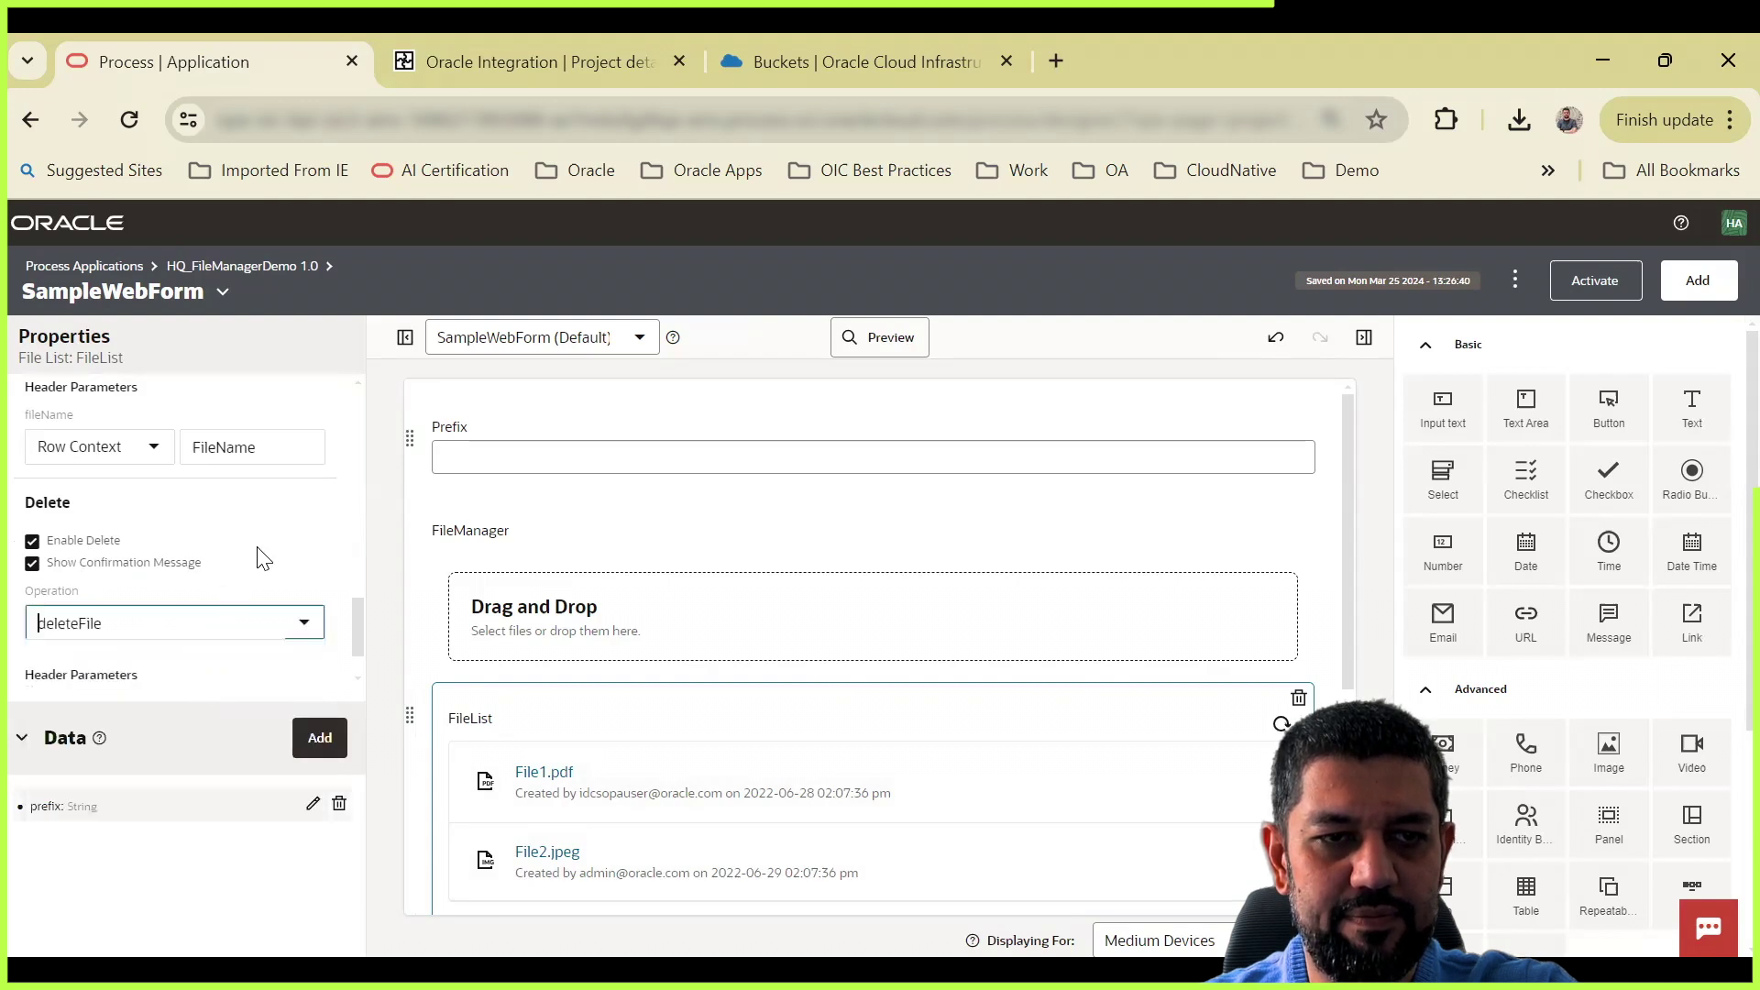
scroll(260, 559, down, 2)
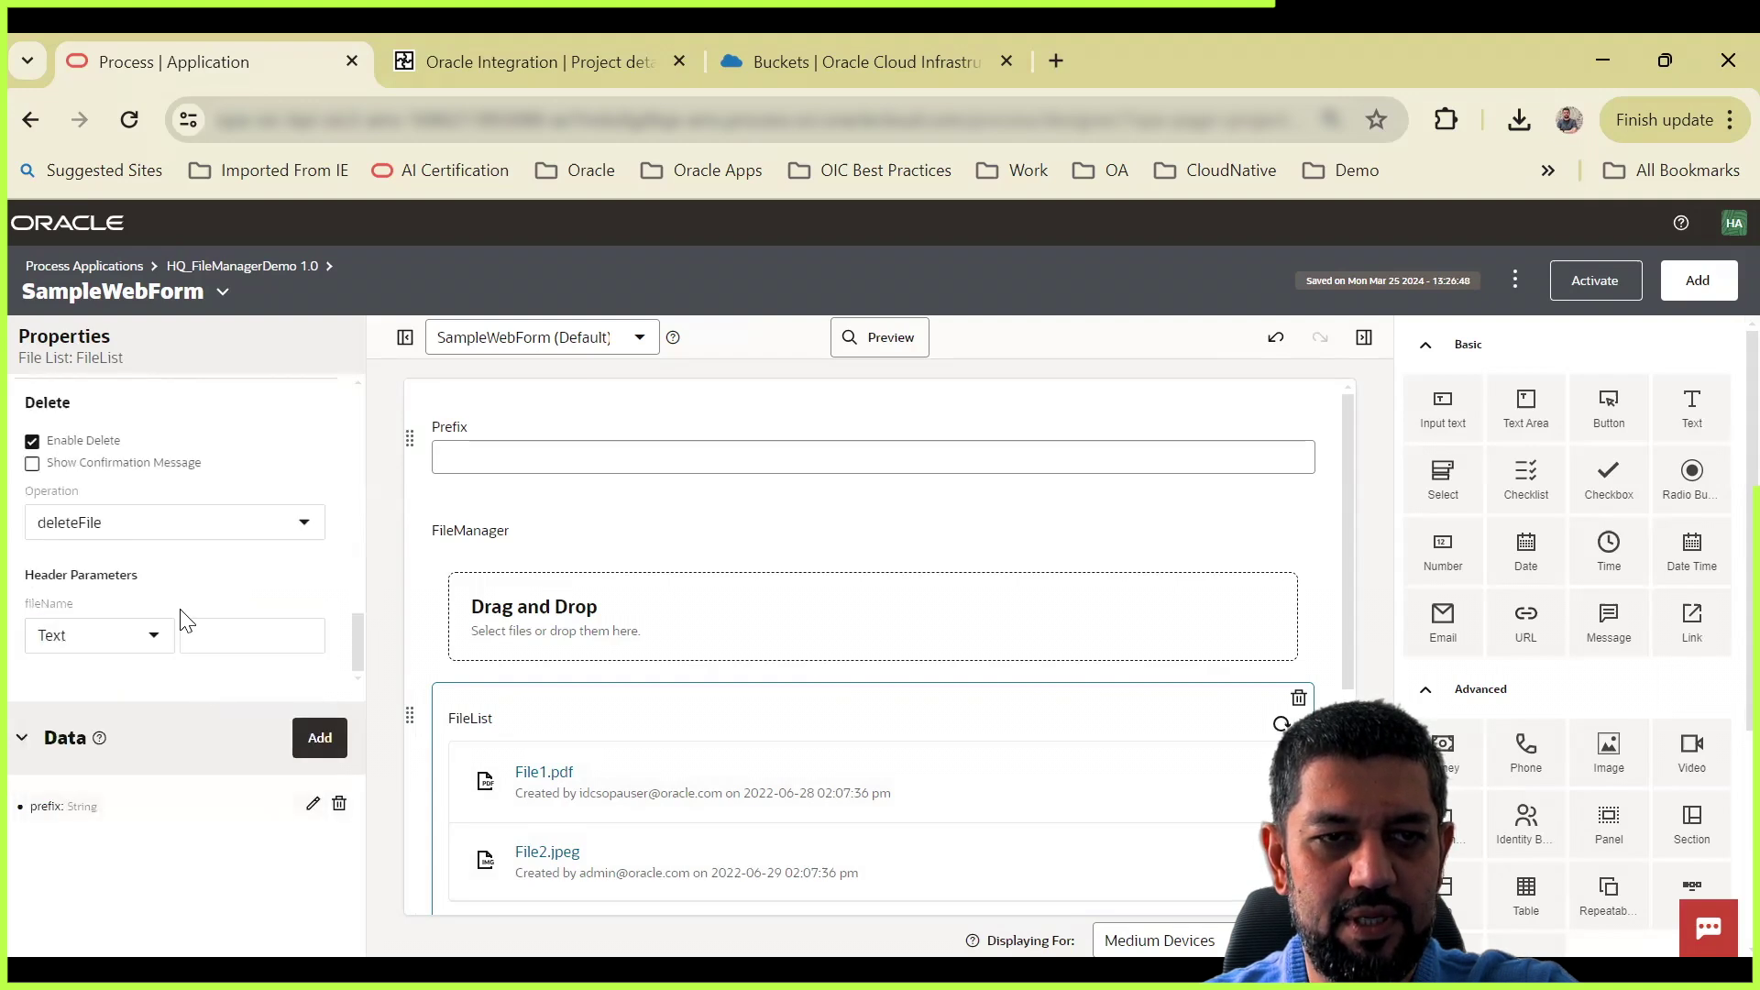
Step: Map the deleteFile operation's fileName header parameter to FileName from the row context
click(141, 643)
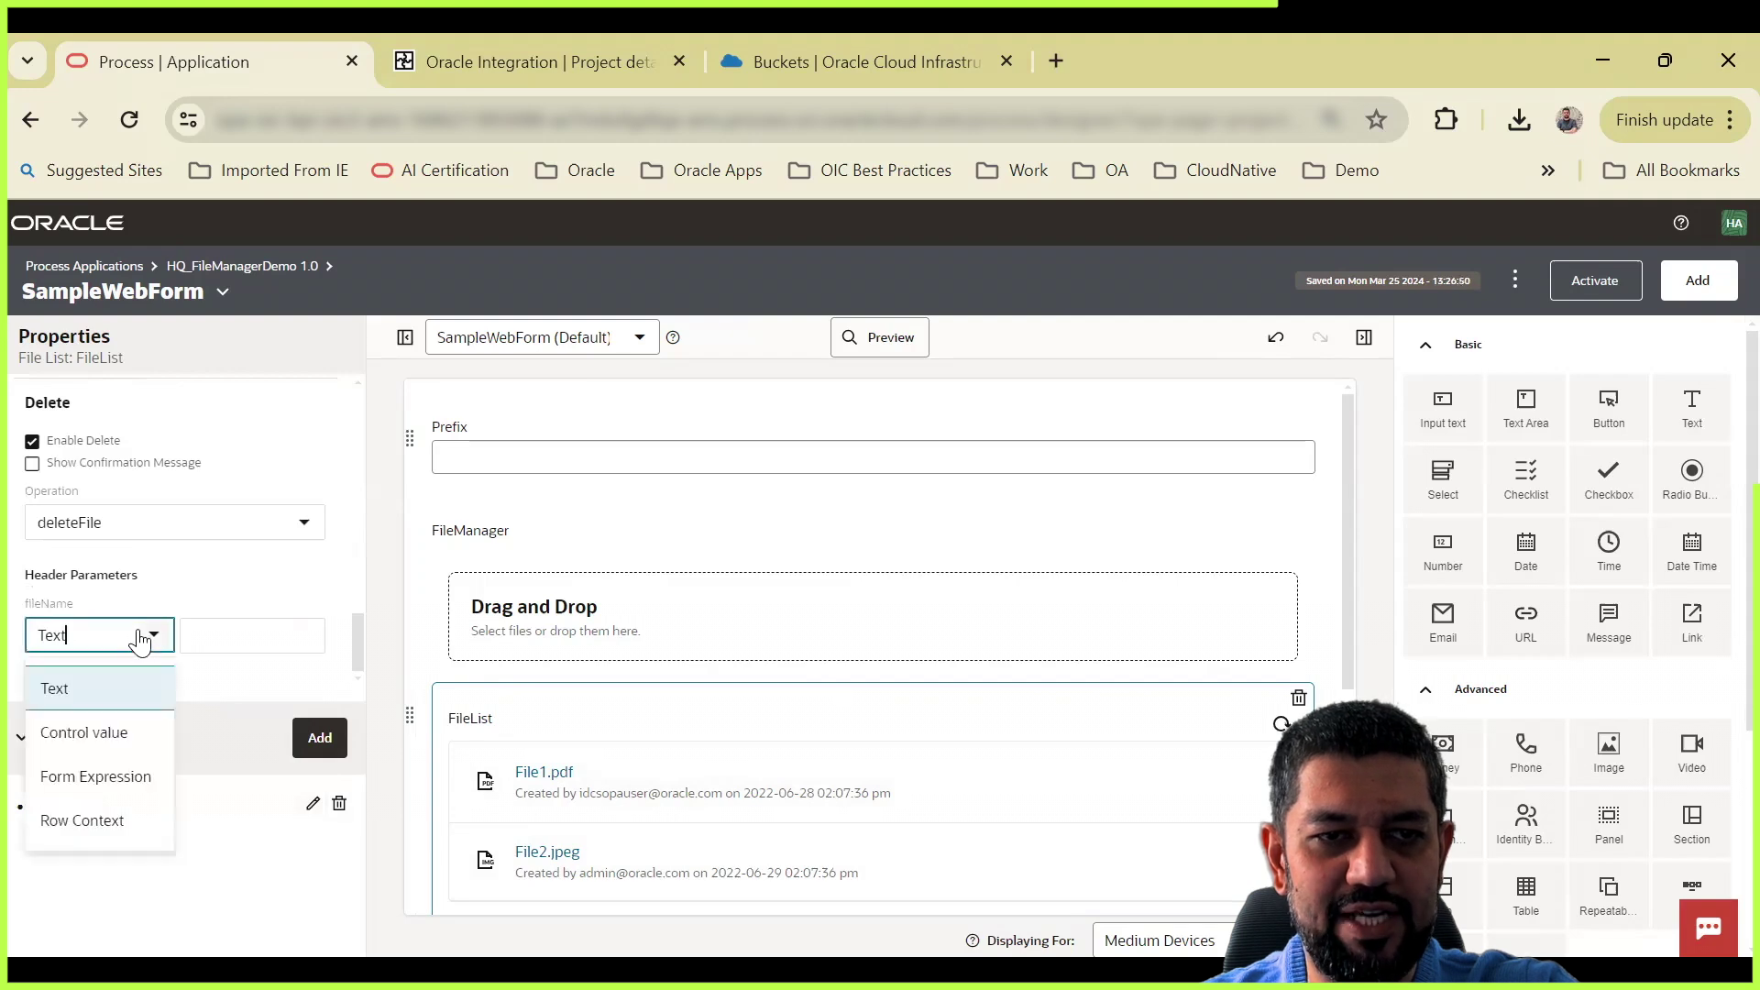
click(108, 825)
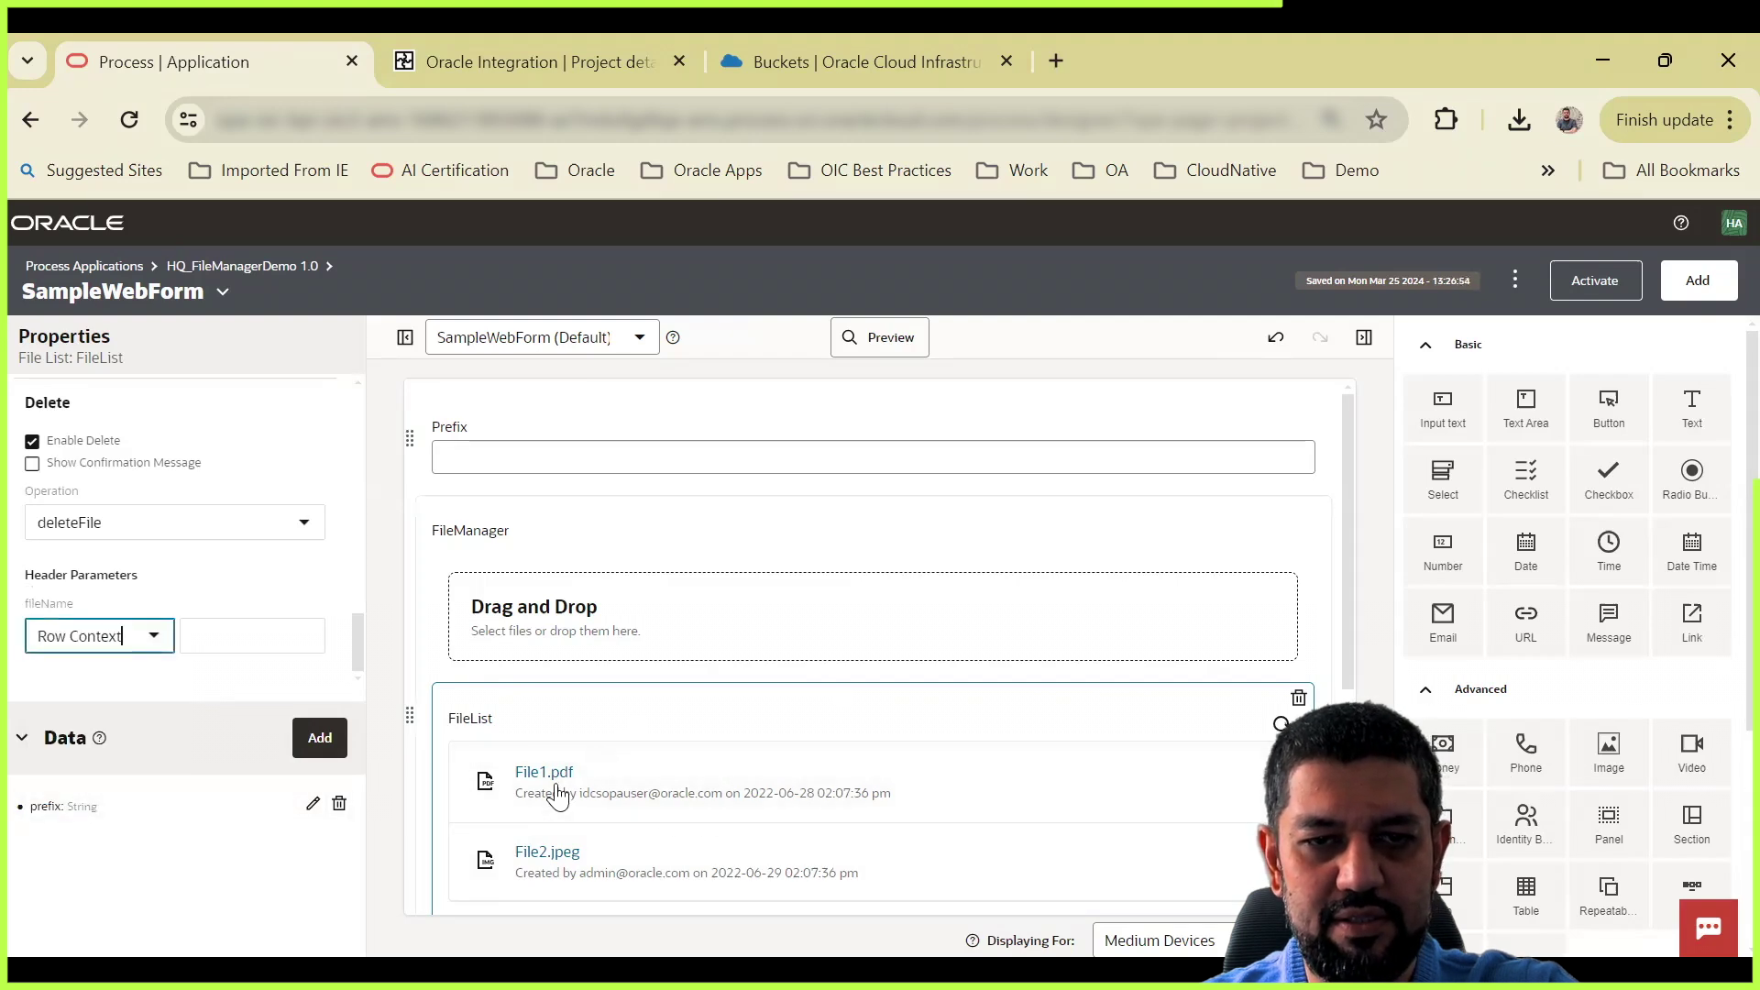
click(311, 645)
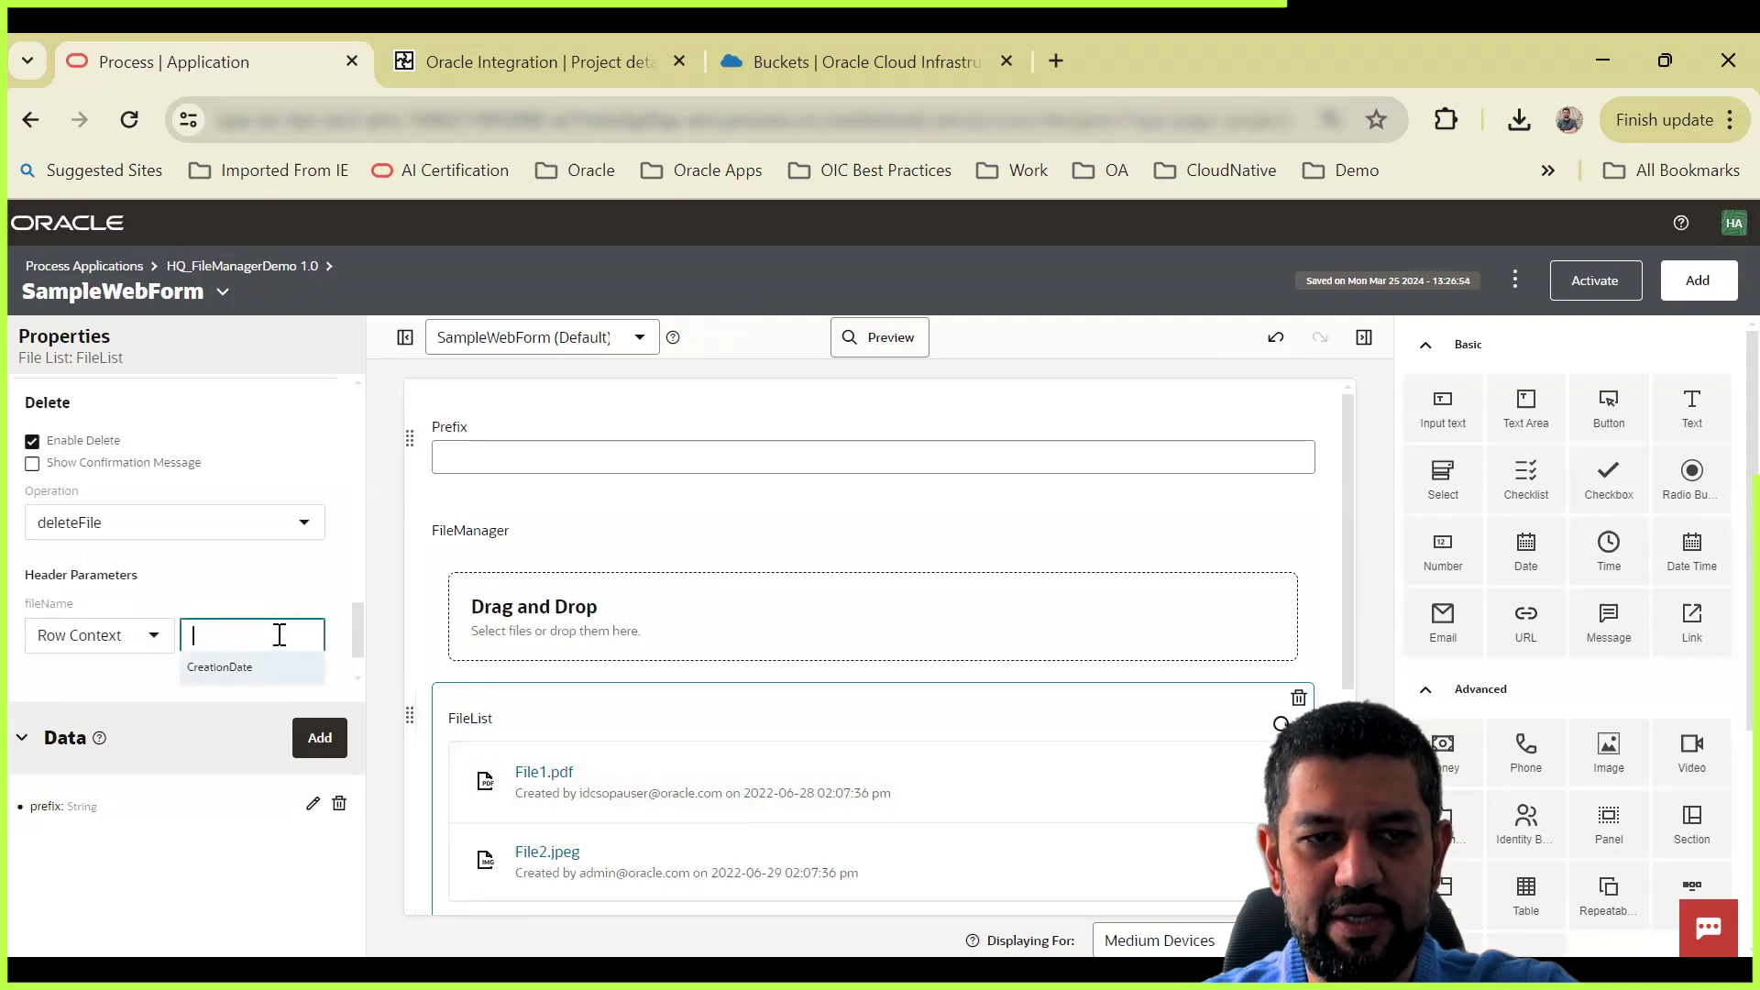
click(226, 620)
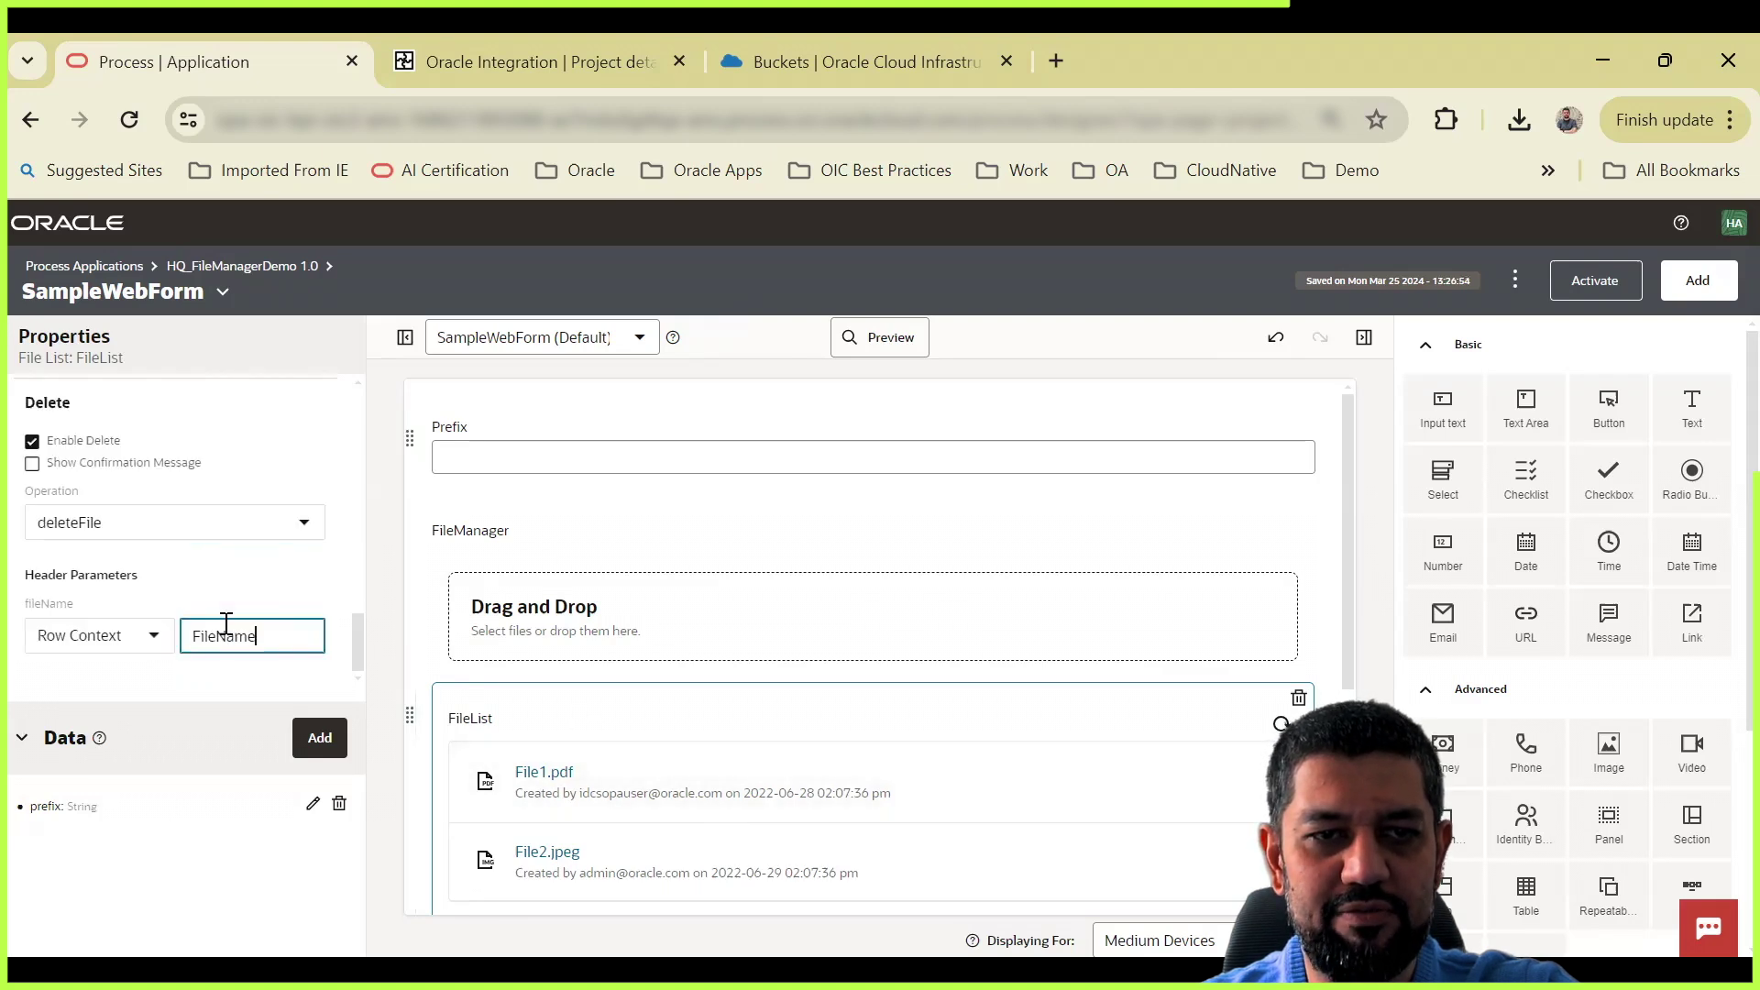
click(296, 578)
Step: Review the FileList's list, download and delete operations with their header parameter mappings
scroll(229, 671, up, 10)
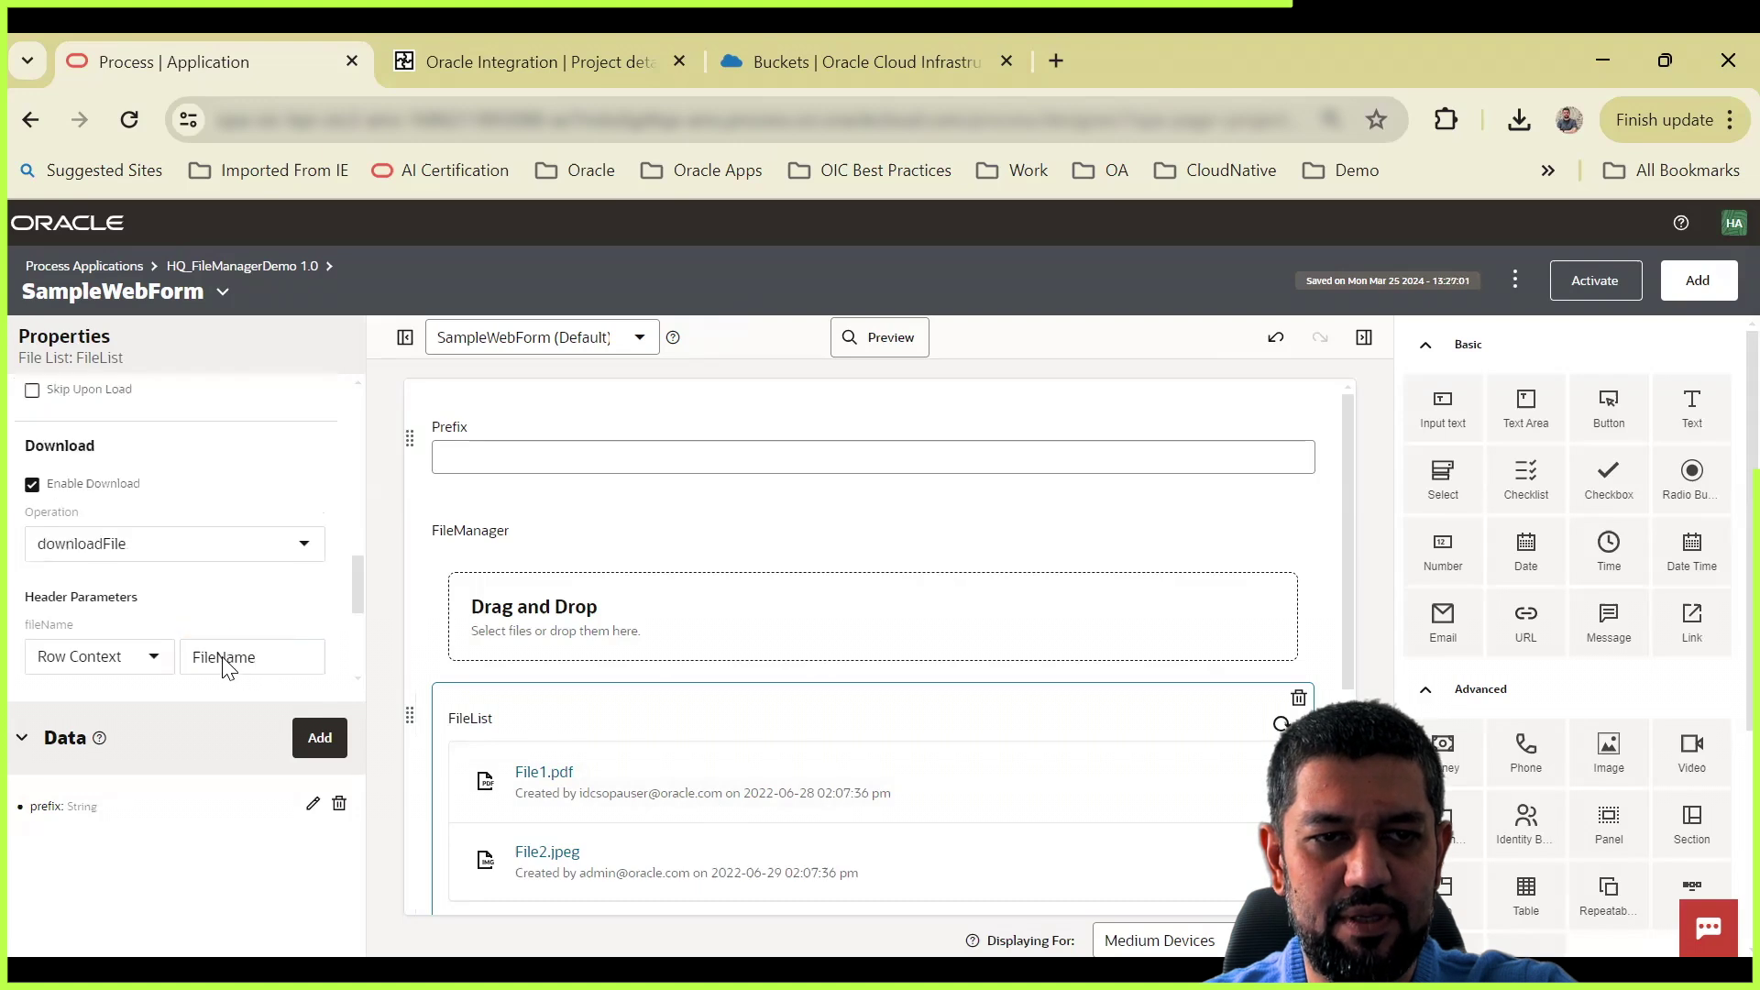
scroll(252, 648, down, 6)
scroll(260, 649, down, 3)
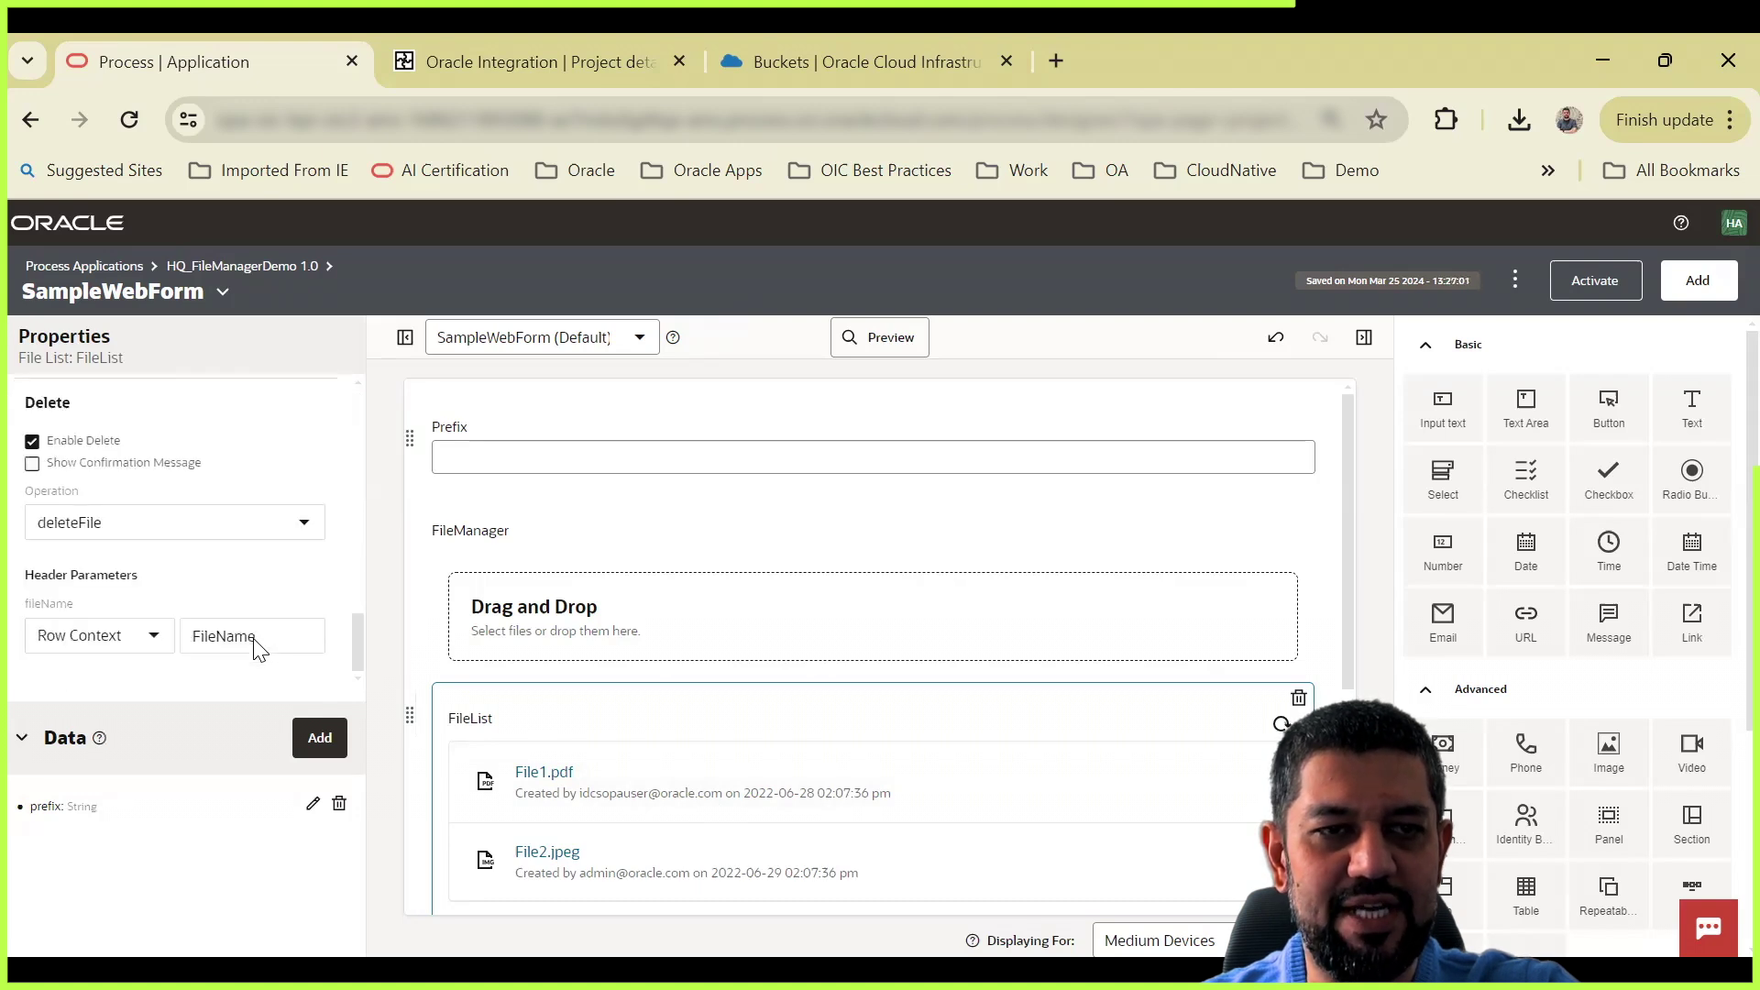
scroll(261, 649, up, 8)
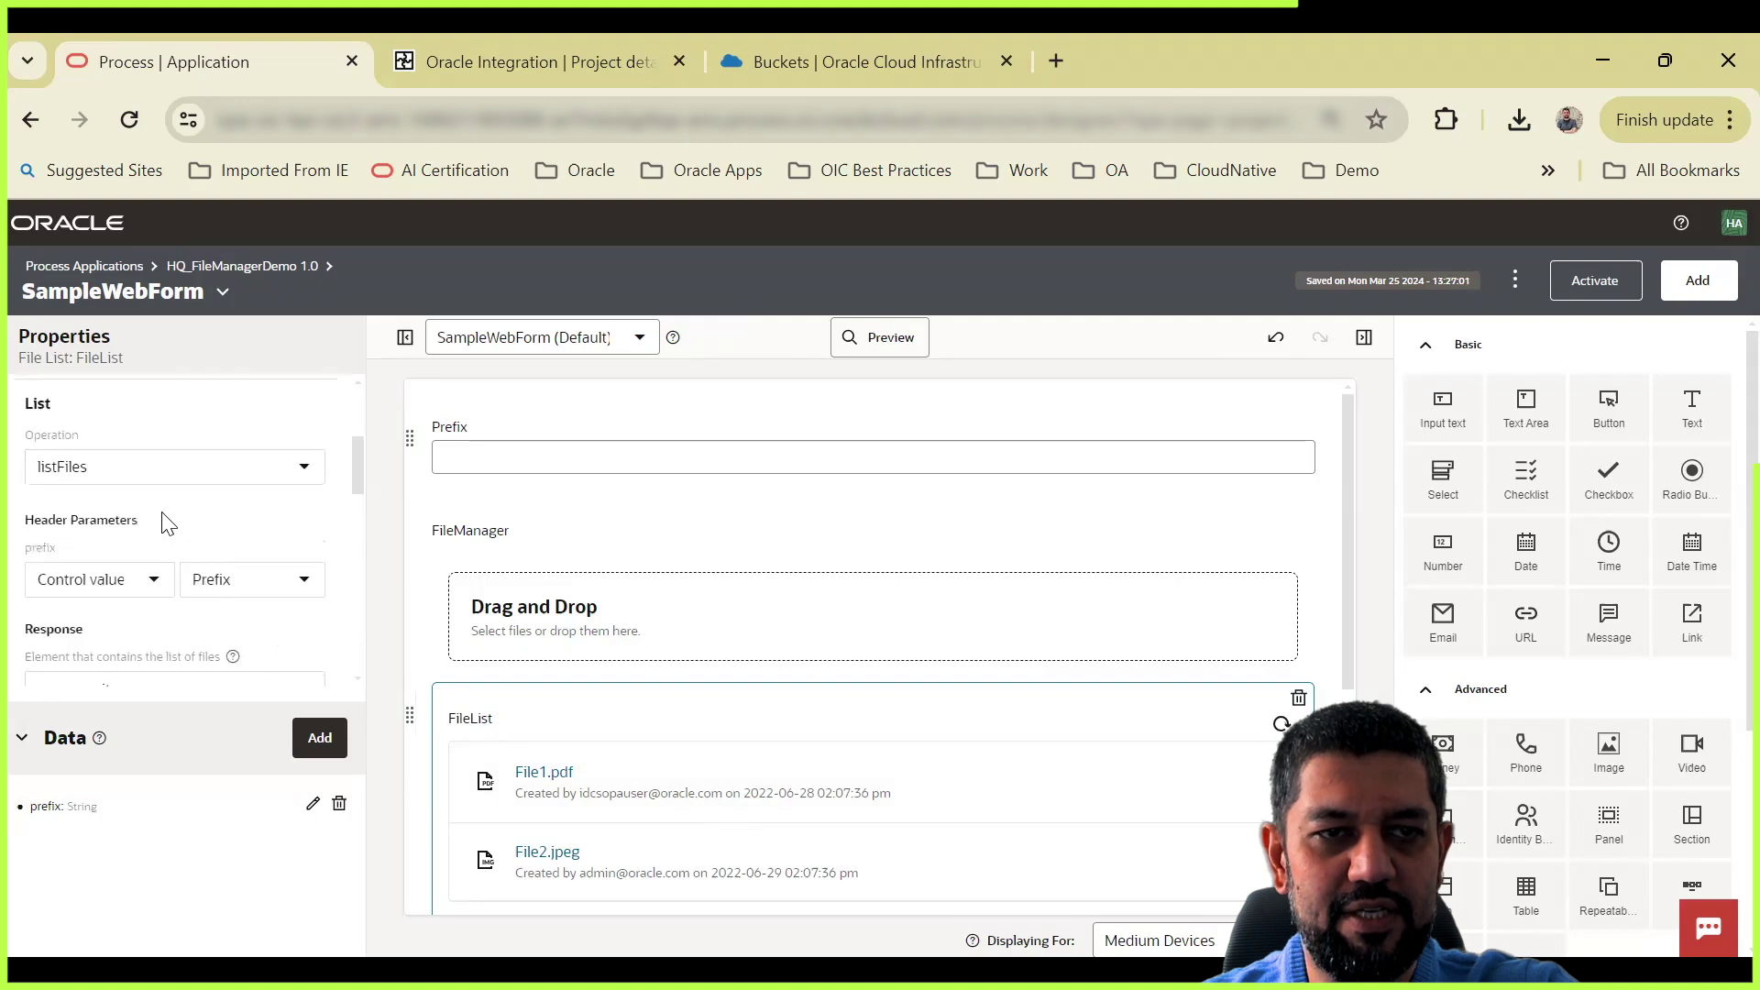
scroll(192, 473, down, 5)
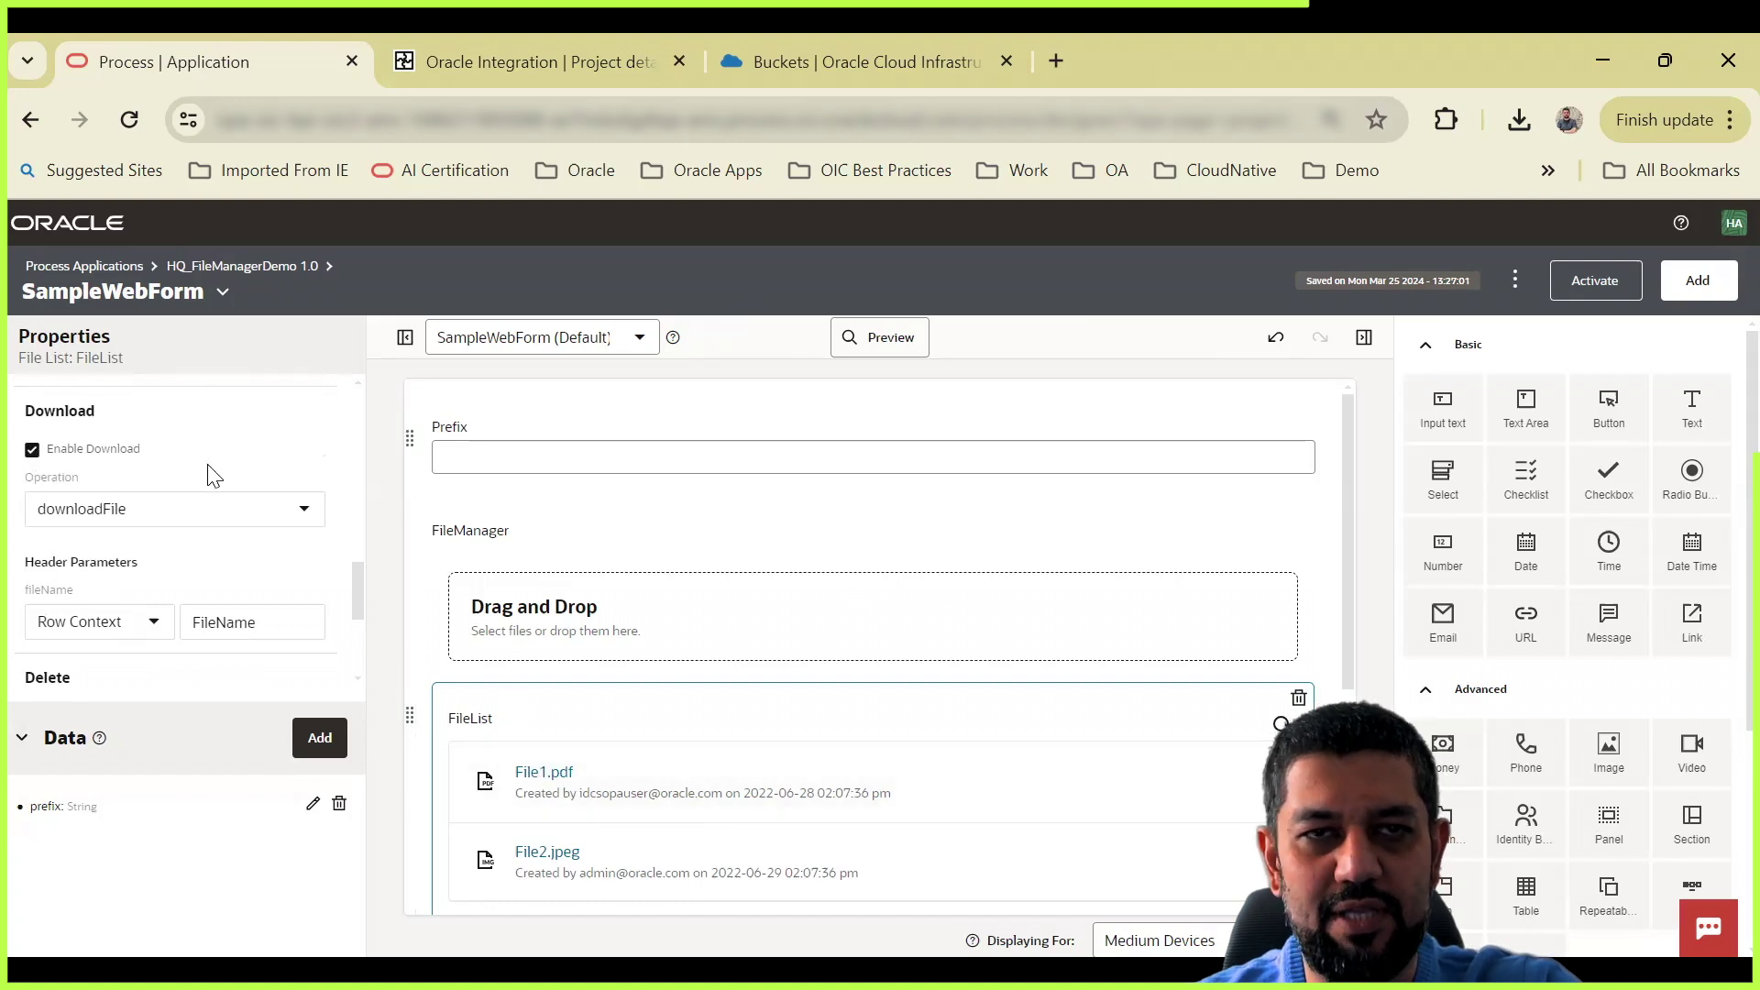
scroll(213, 476, down, 2)
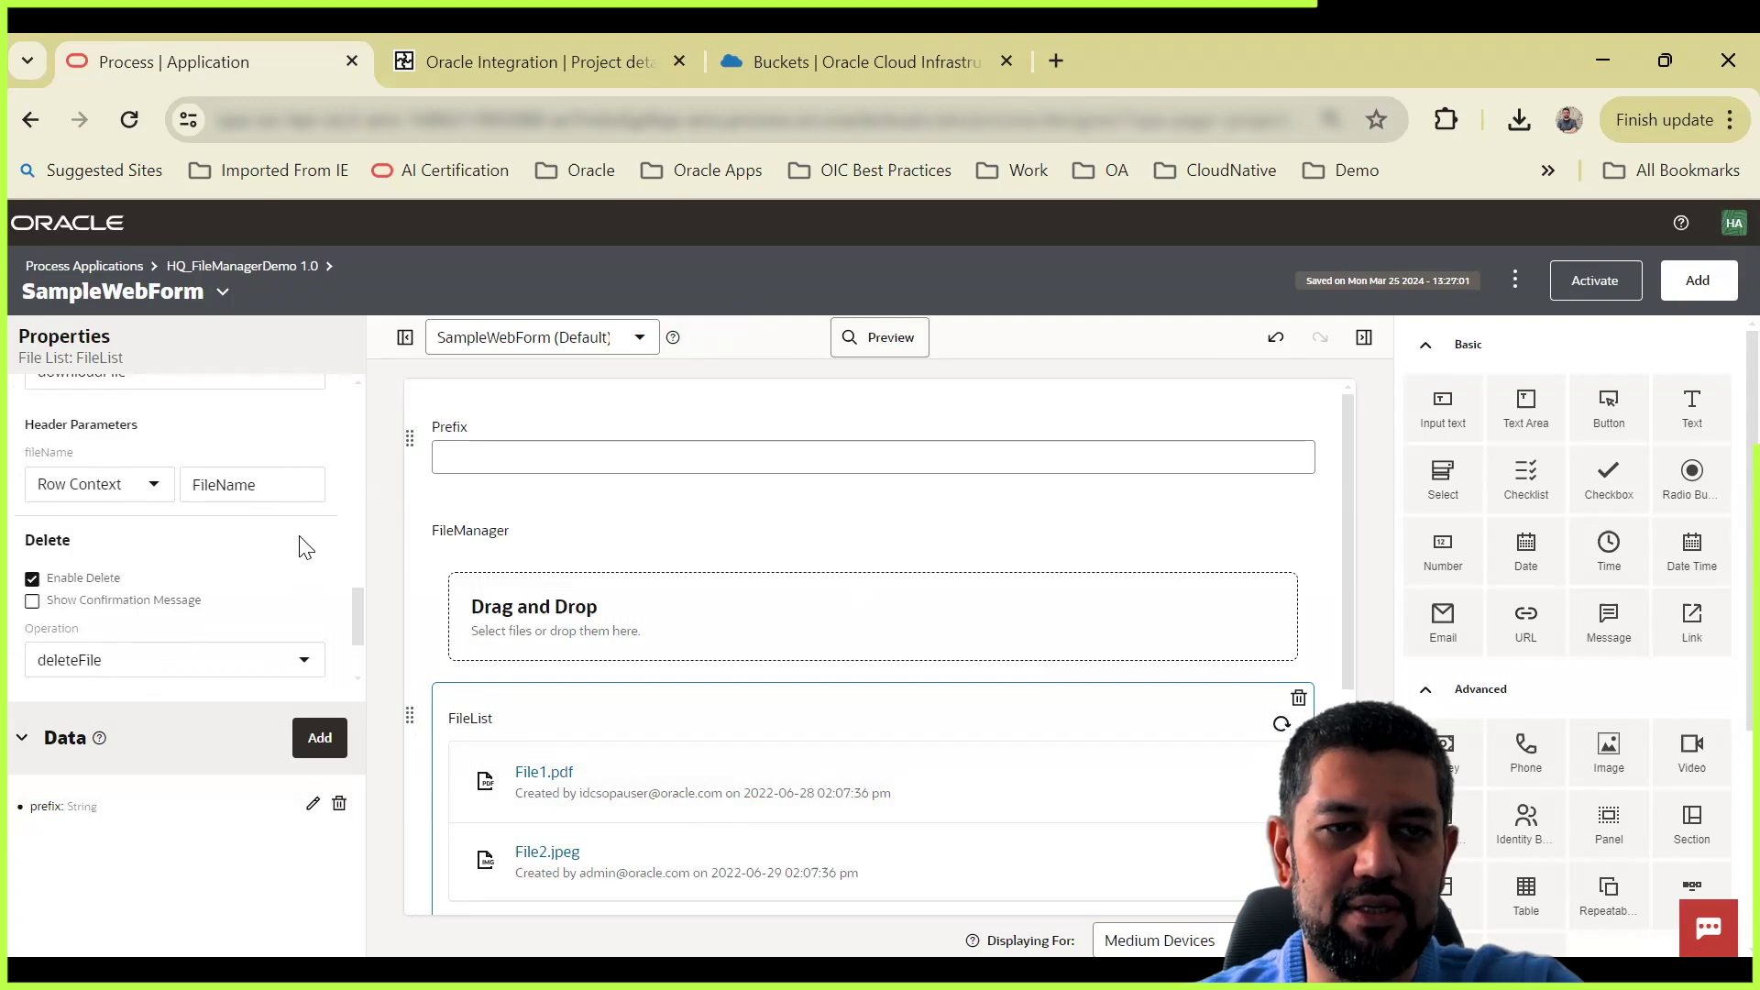
scroll(303, 550, down, 2)
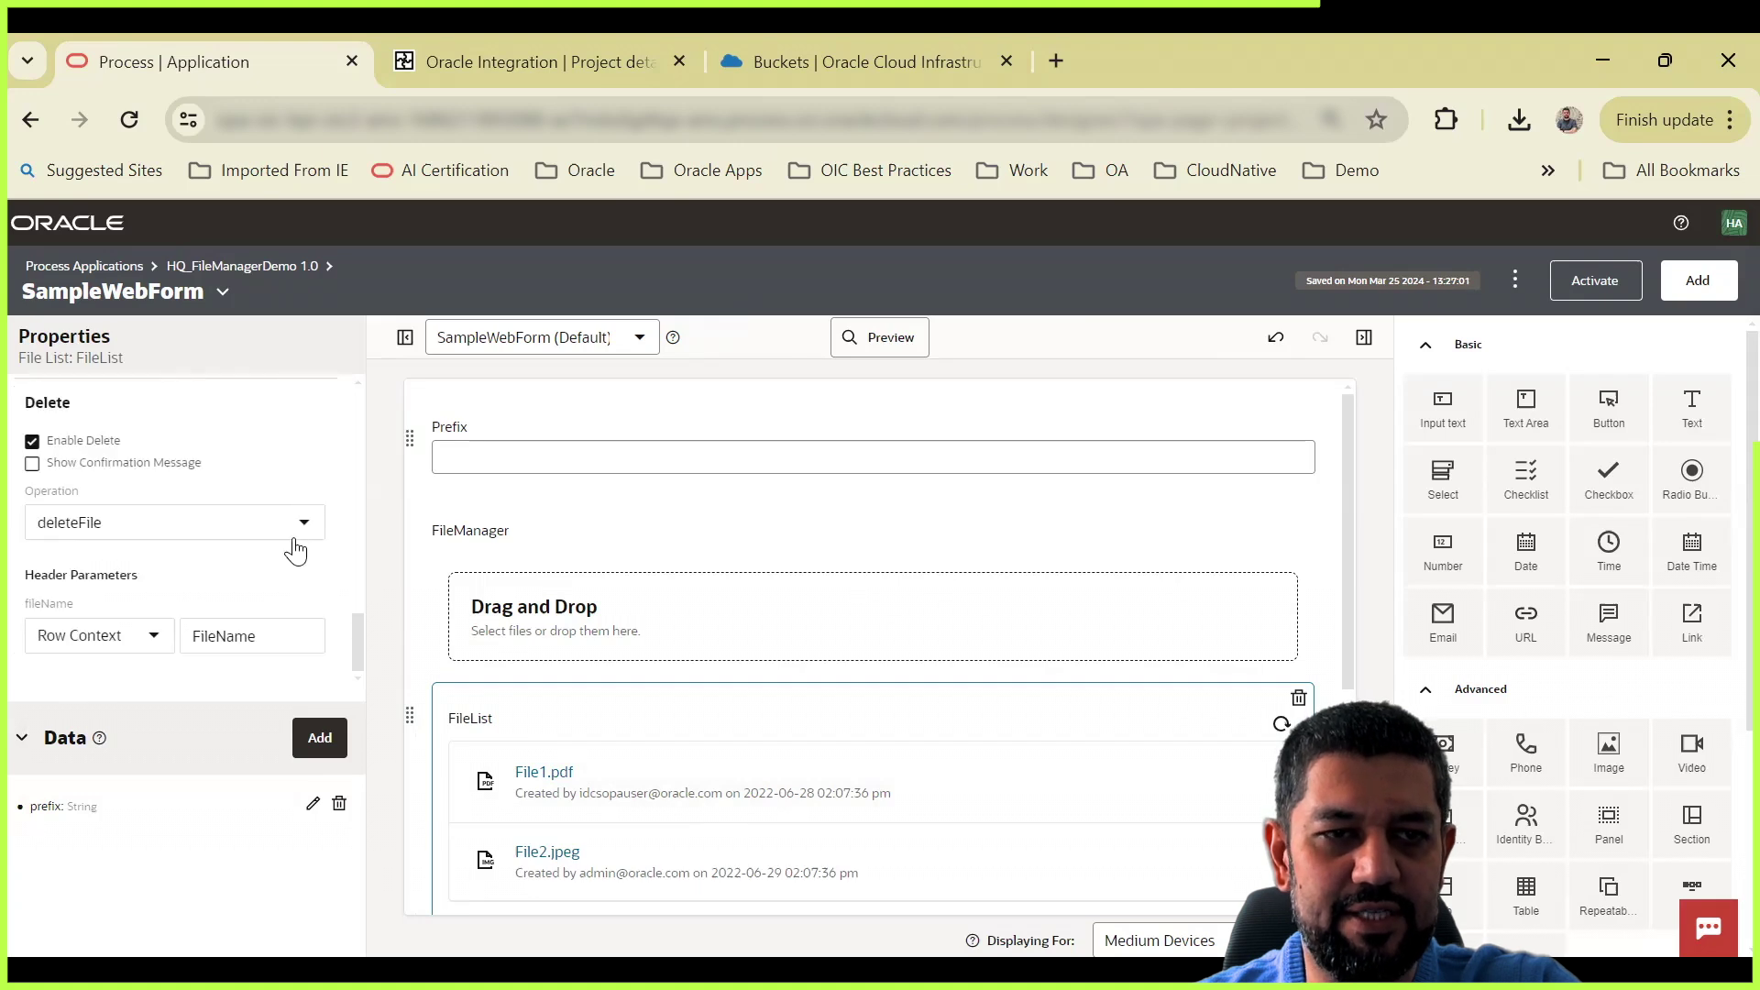
scroll(291, 550, down, 3)
scroll(283, 550, up, 5)
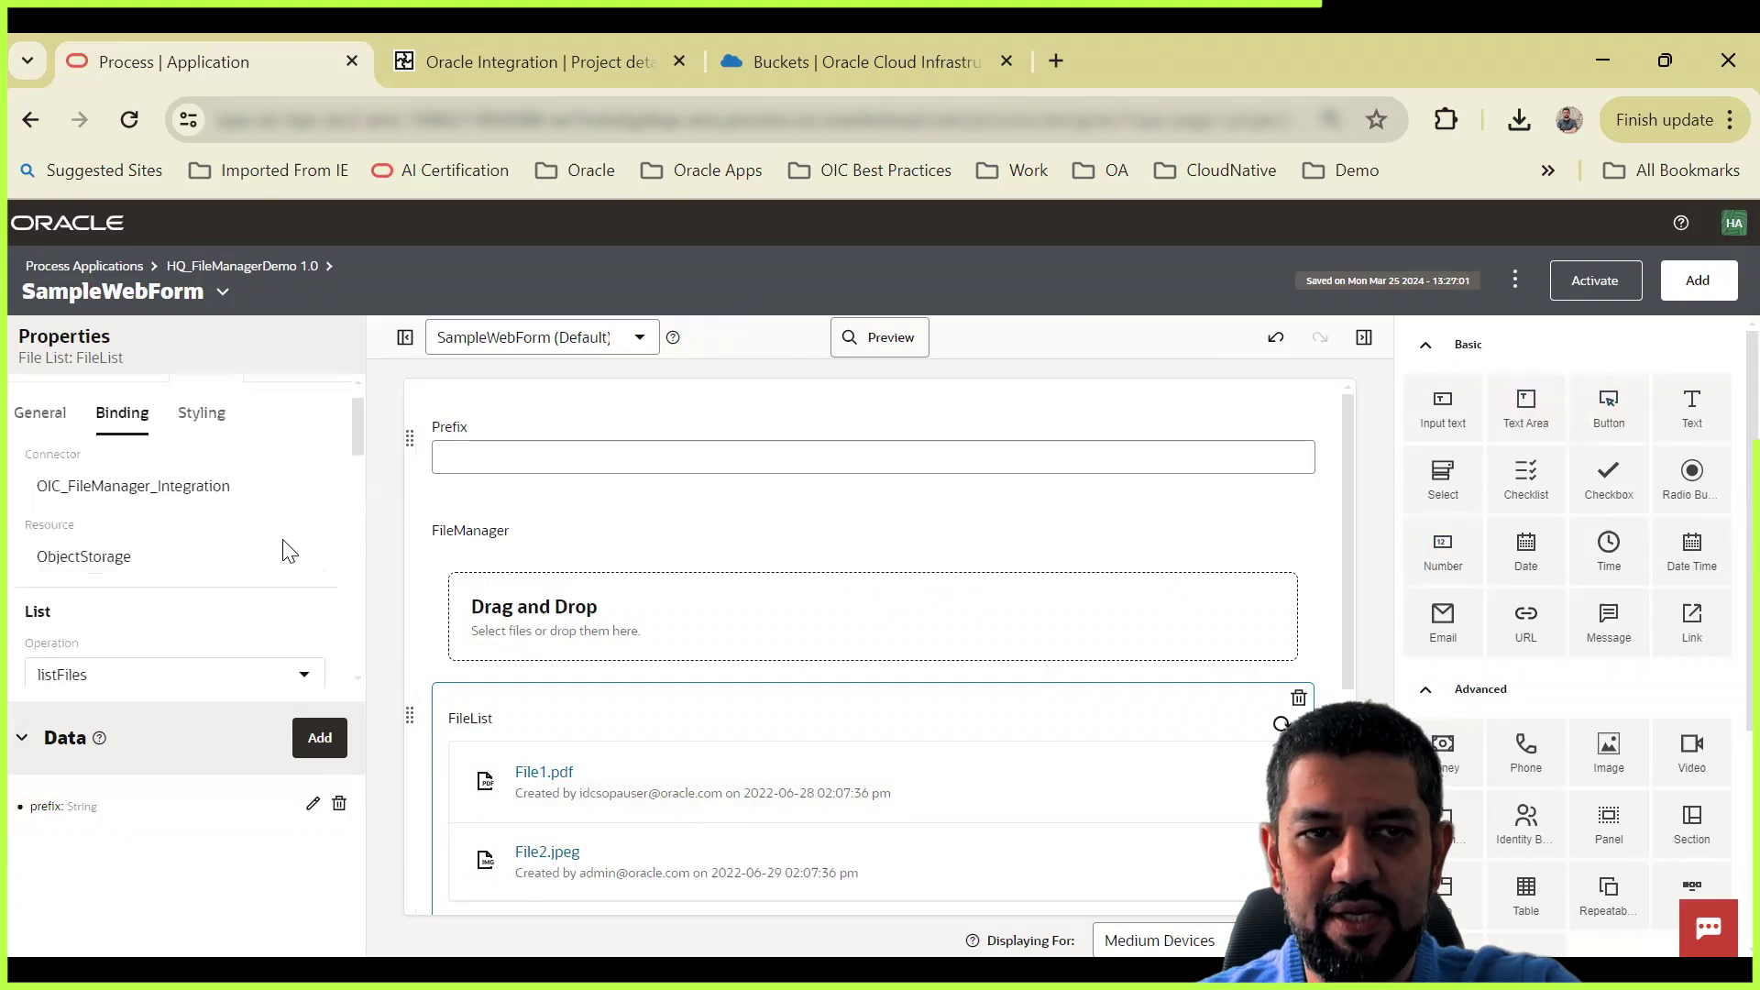
Step: Preview SampleWebForm with its Prefix, FileManager and FileList components, and close the preview
click(1515, 281)
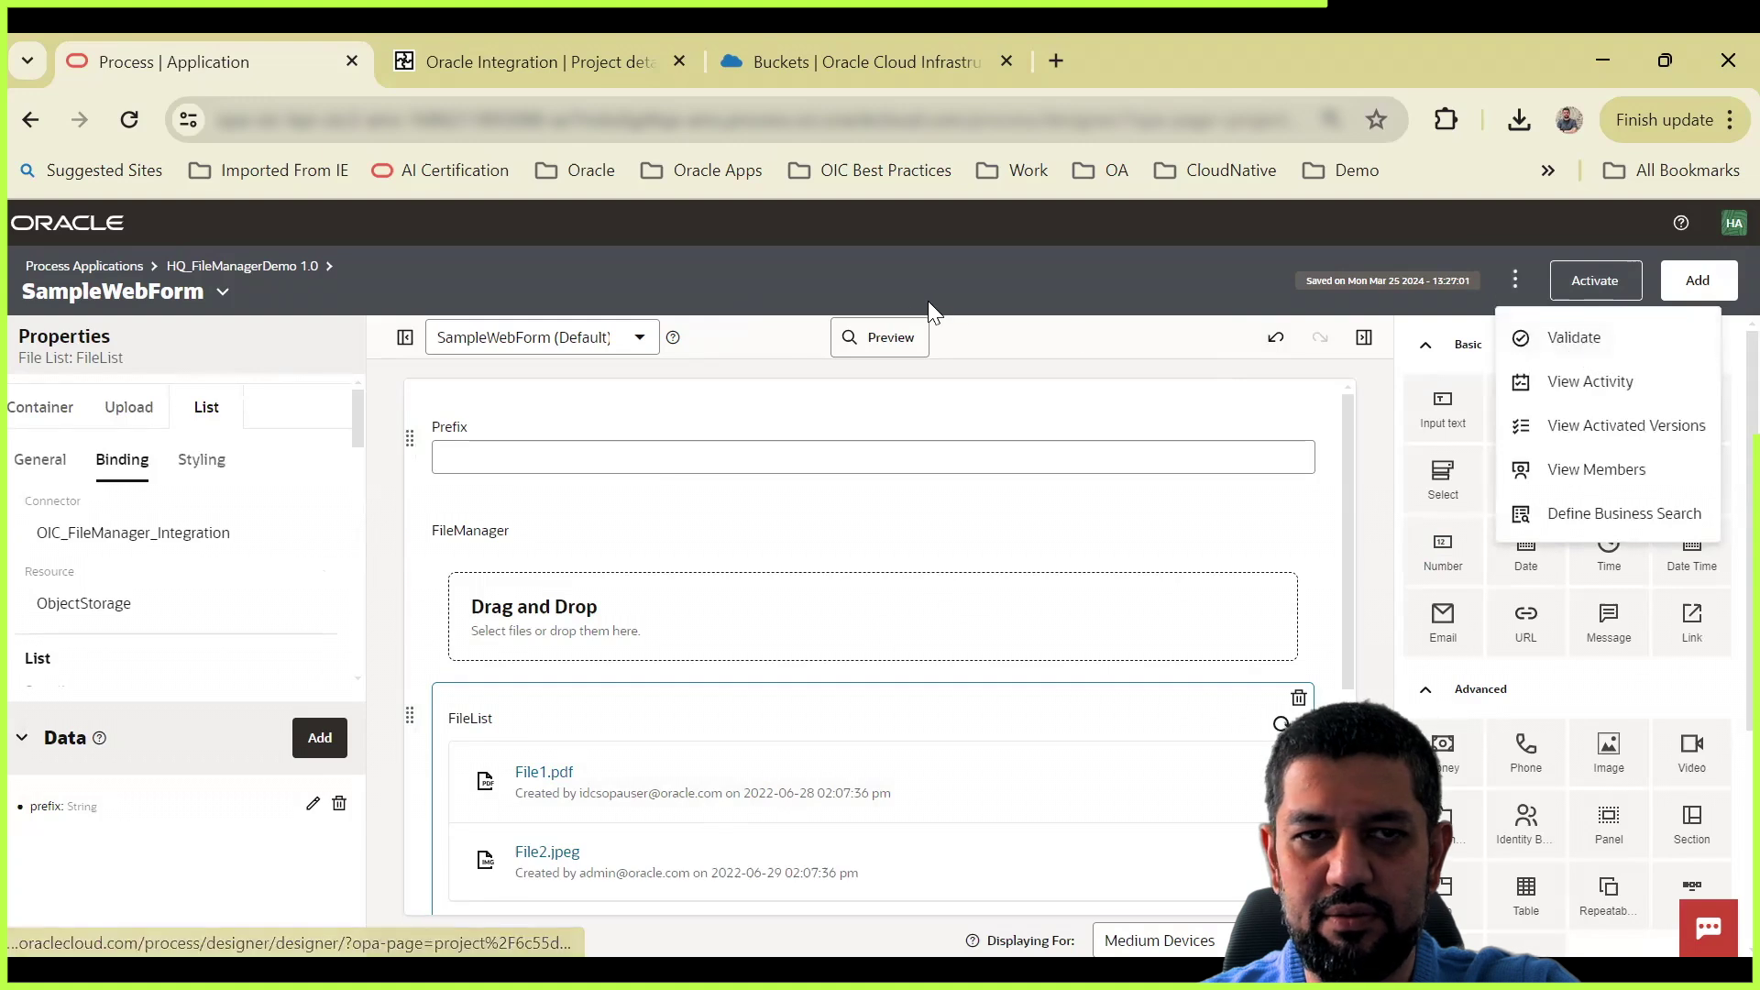
click(738, 529)
scroll(742, 568, down, 4)
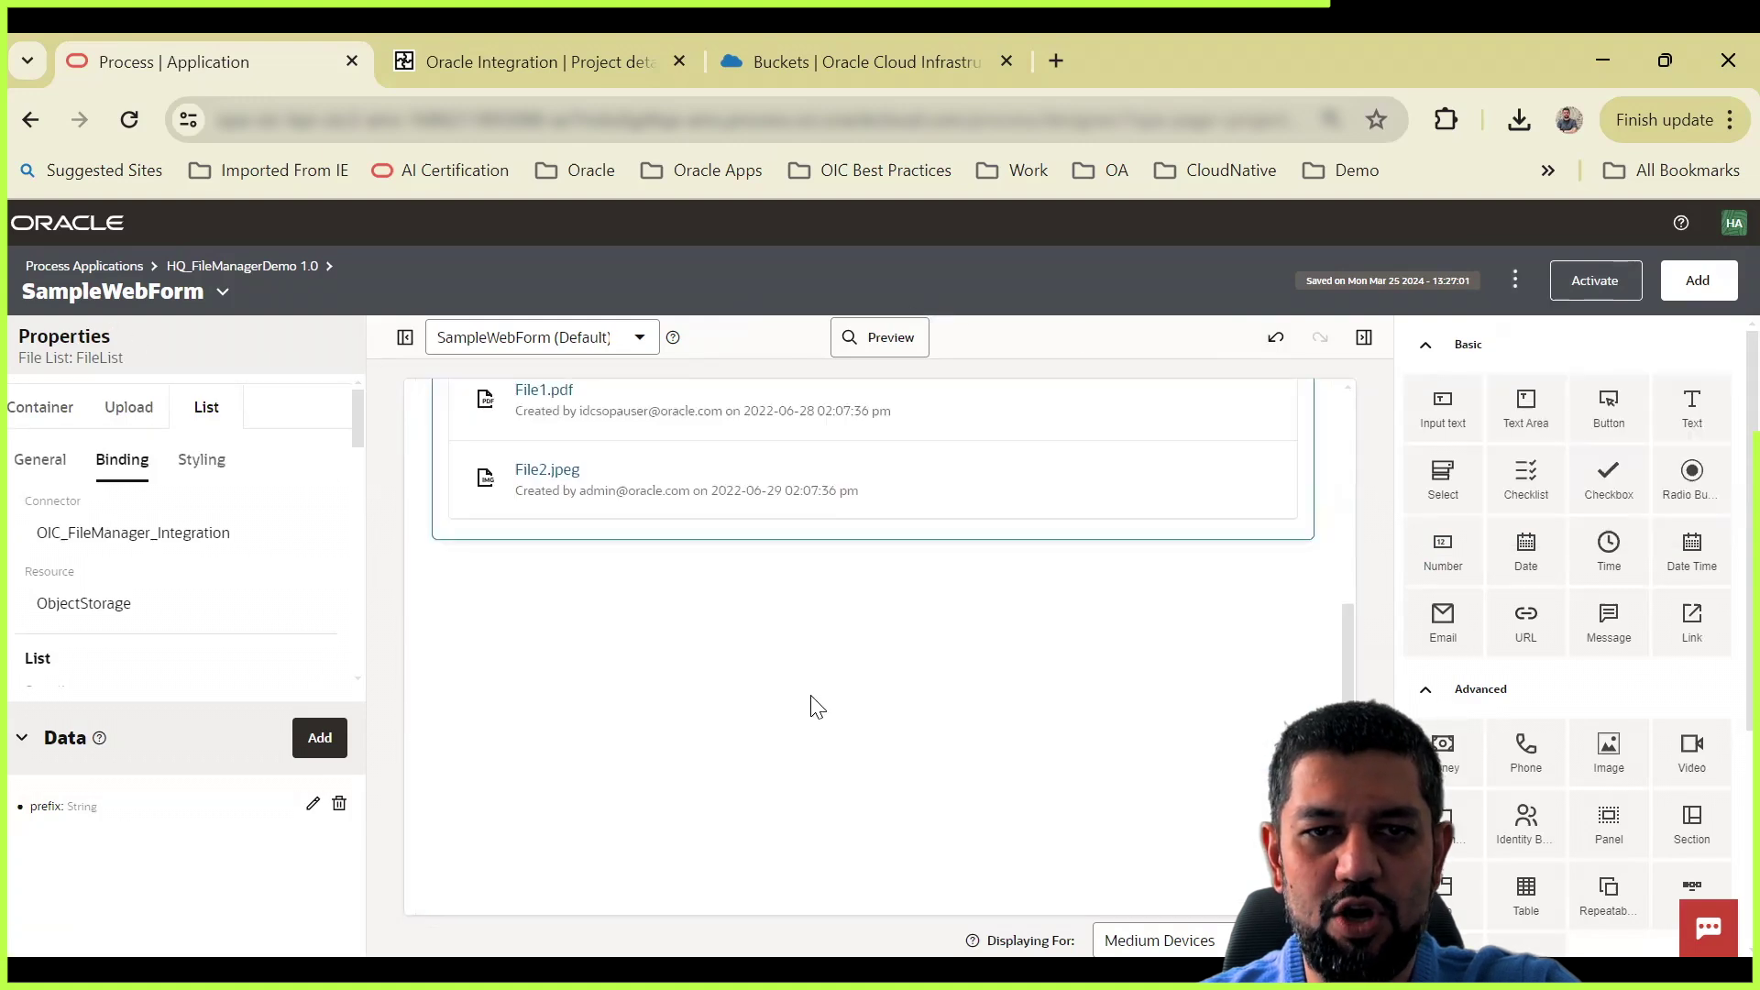
scroll(814, 707, up, 4)
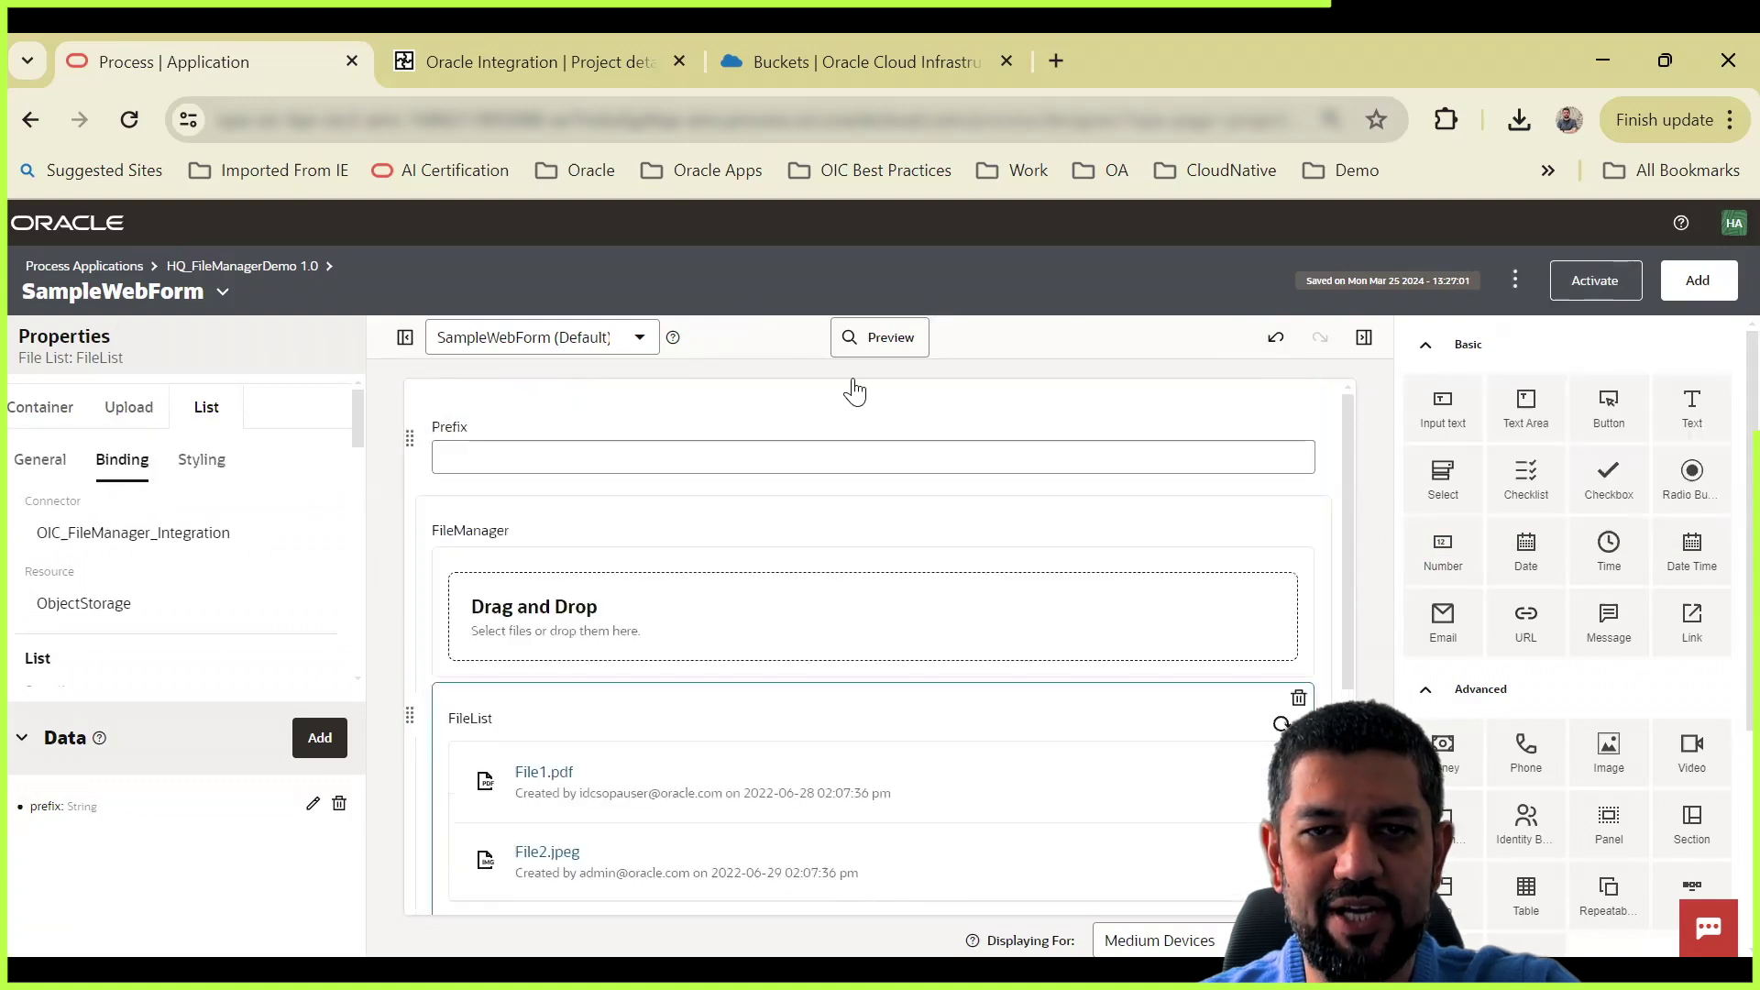
click(904, 339)
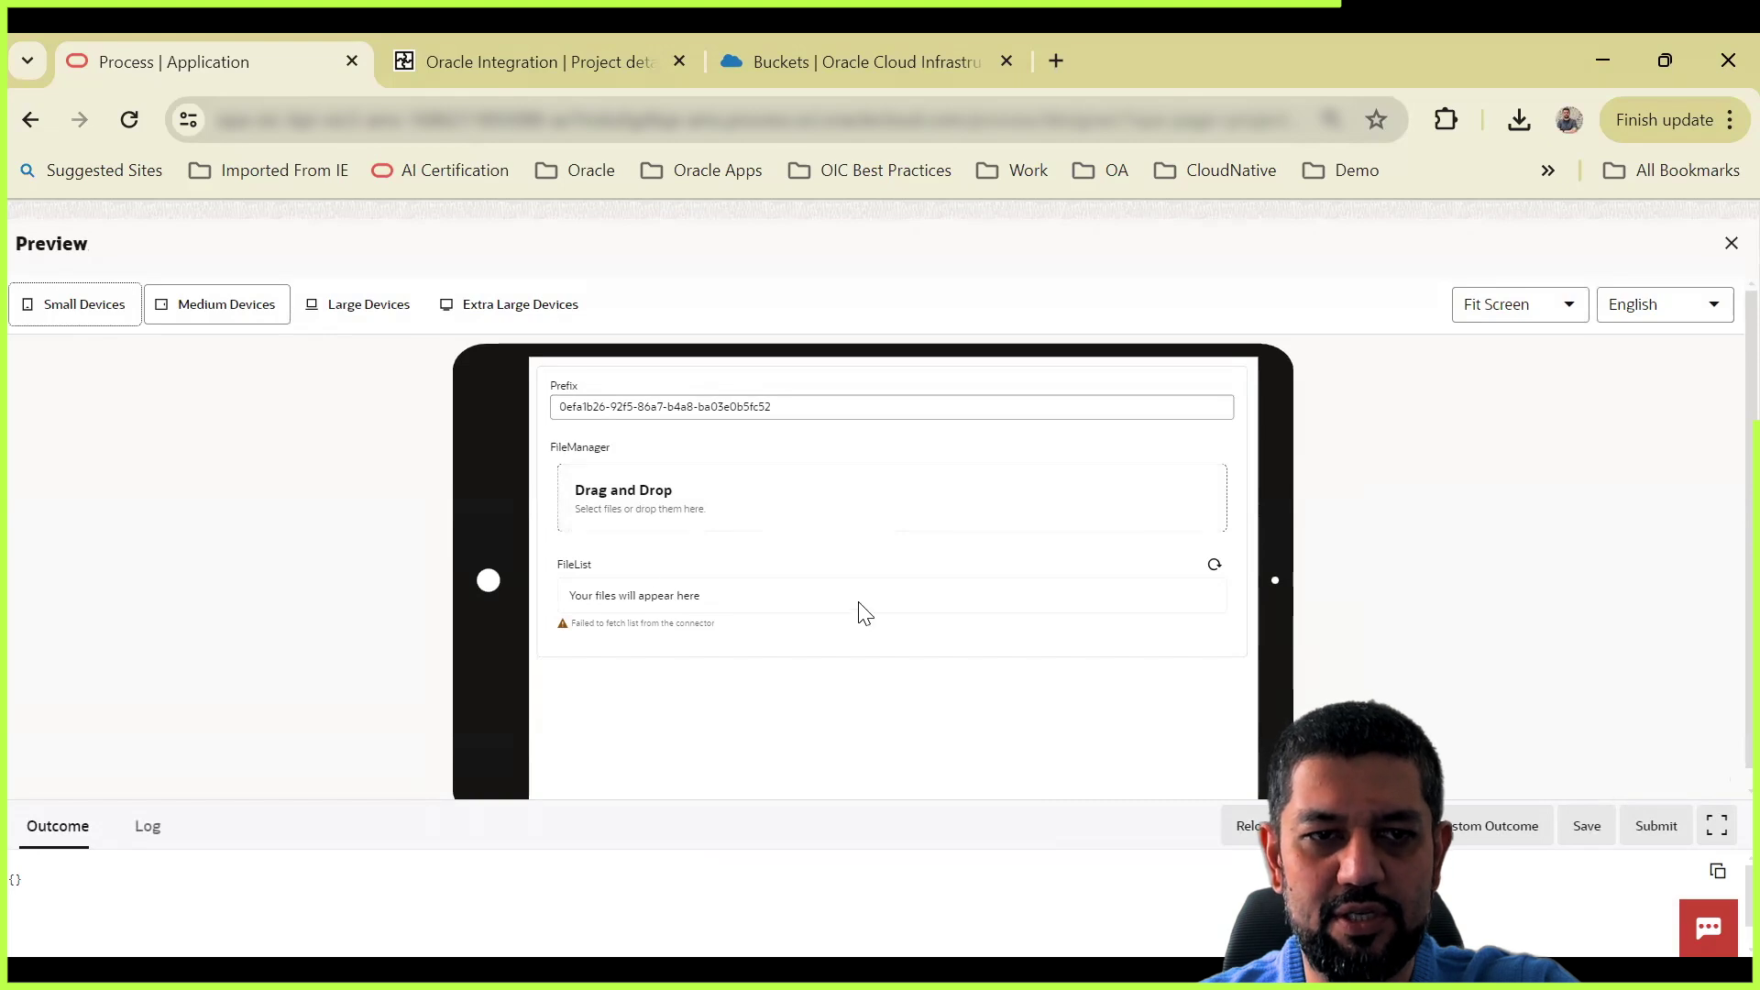
click(1729, 243)
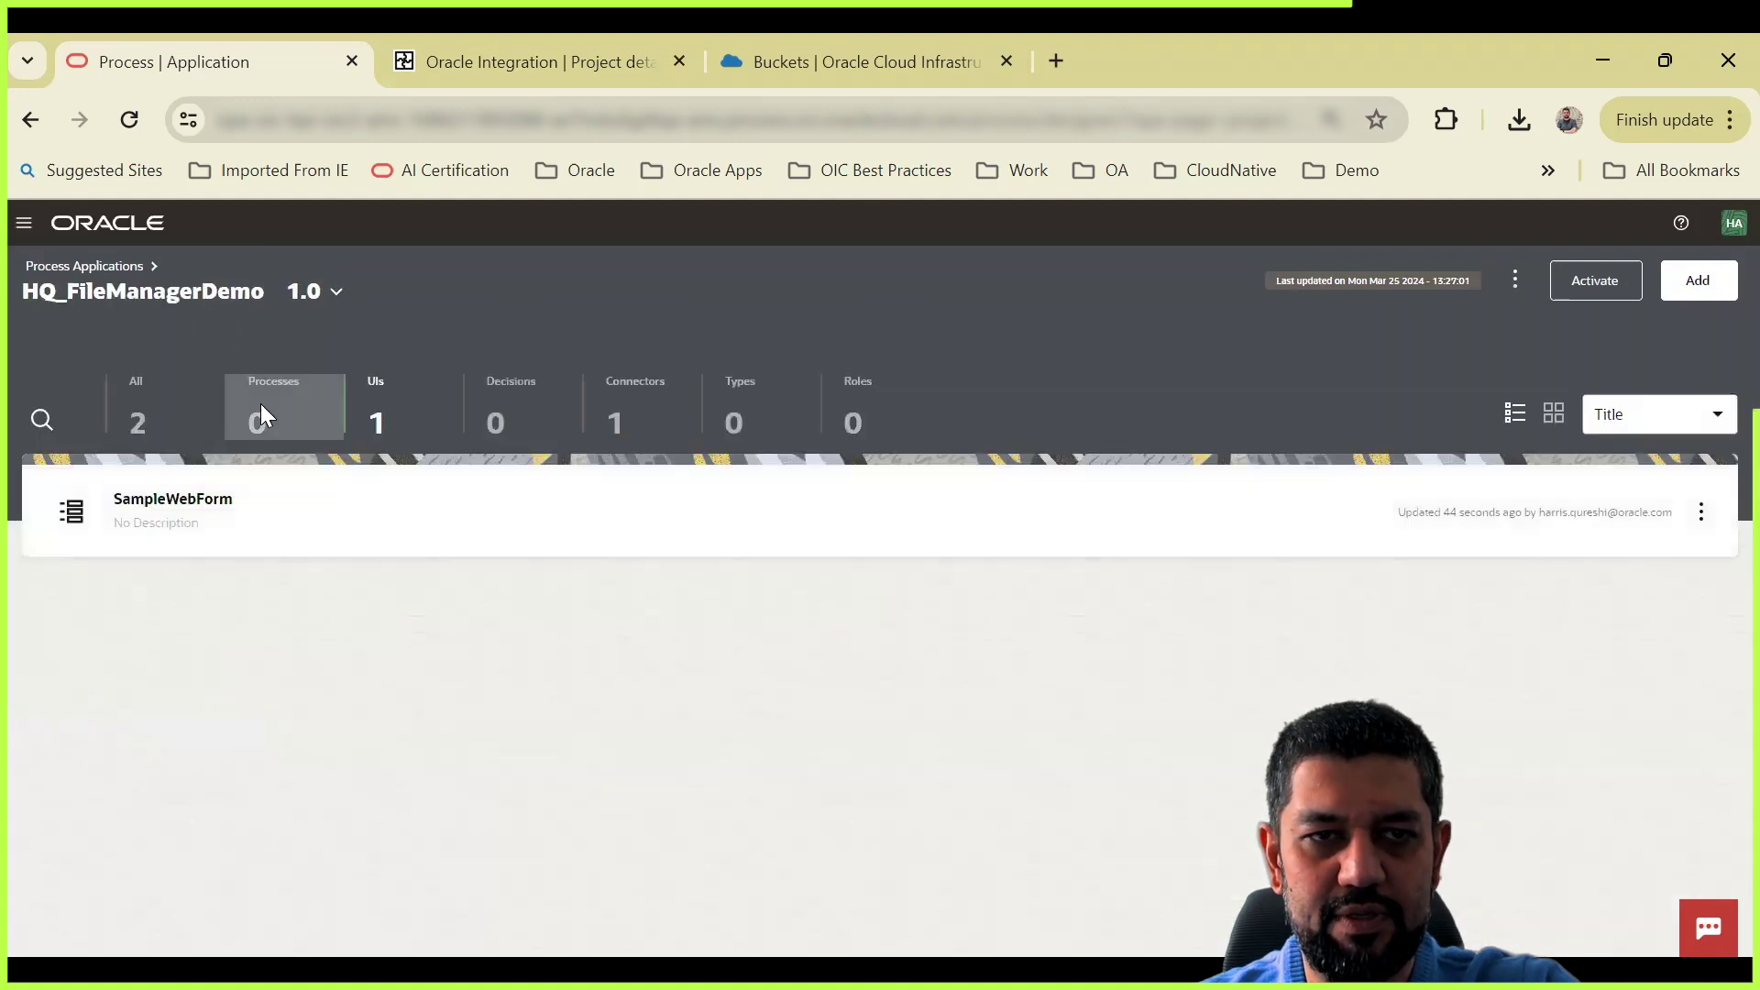
Step: Create a structured process titled SampleFileProcess in the HQ_FileManagerDemo application
click(261, 413)
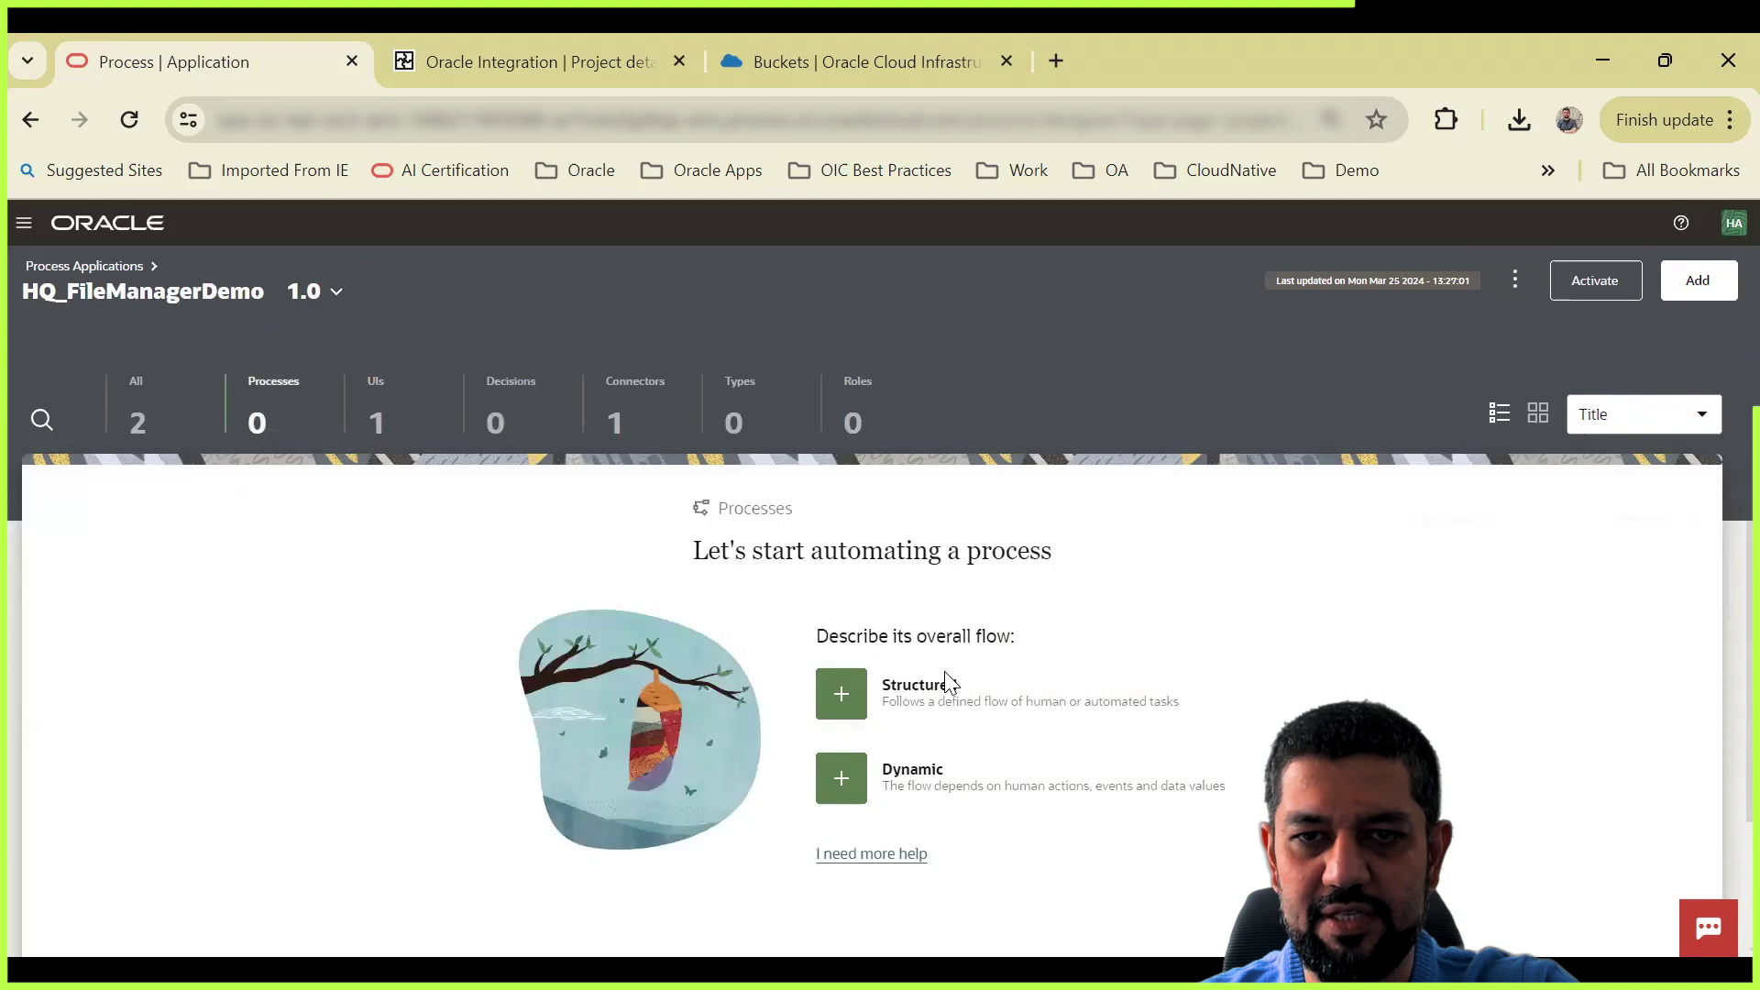
click(841, 692)
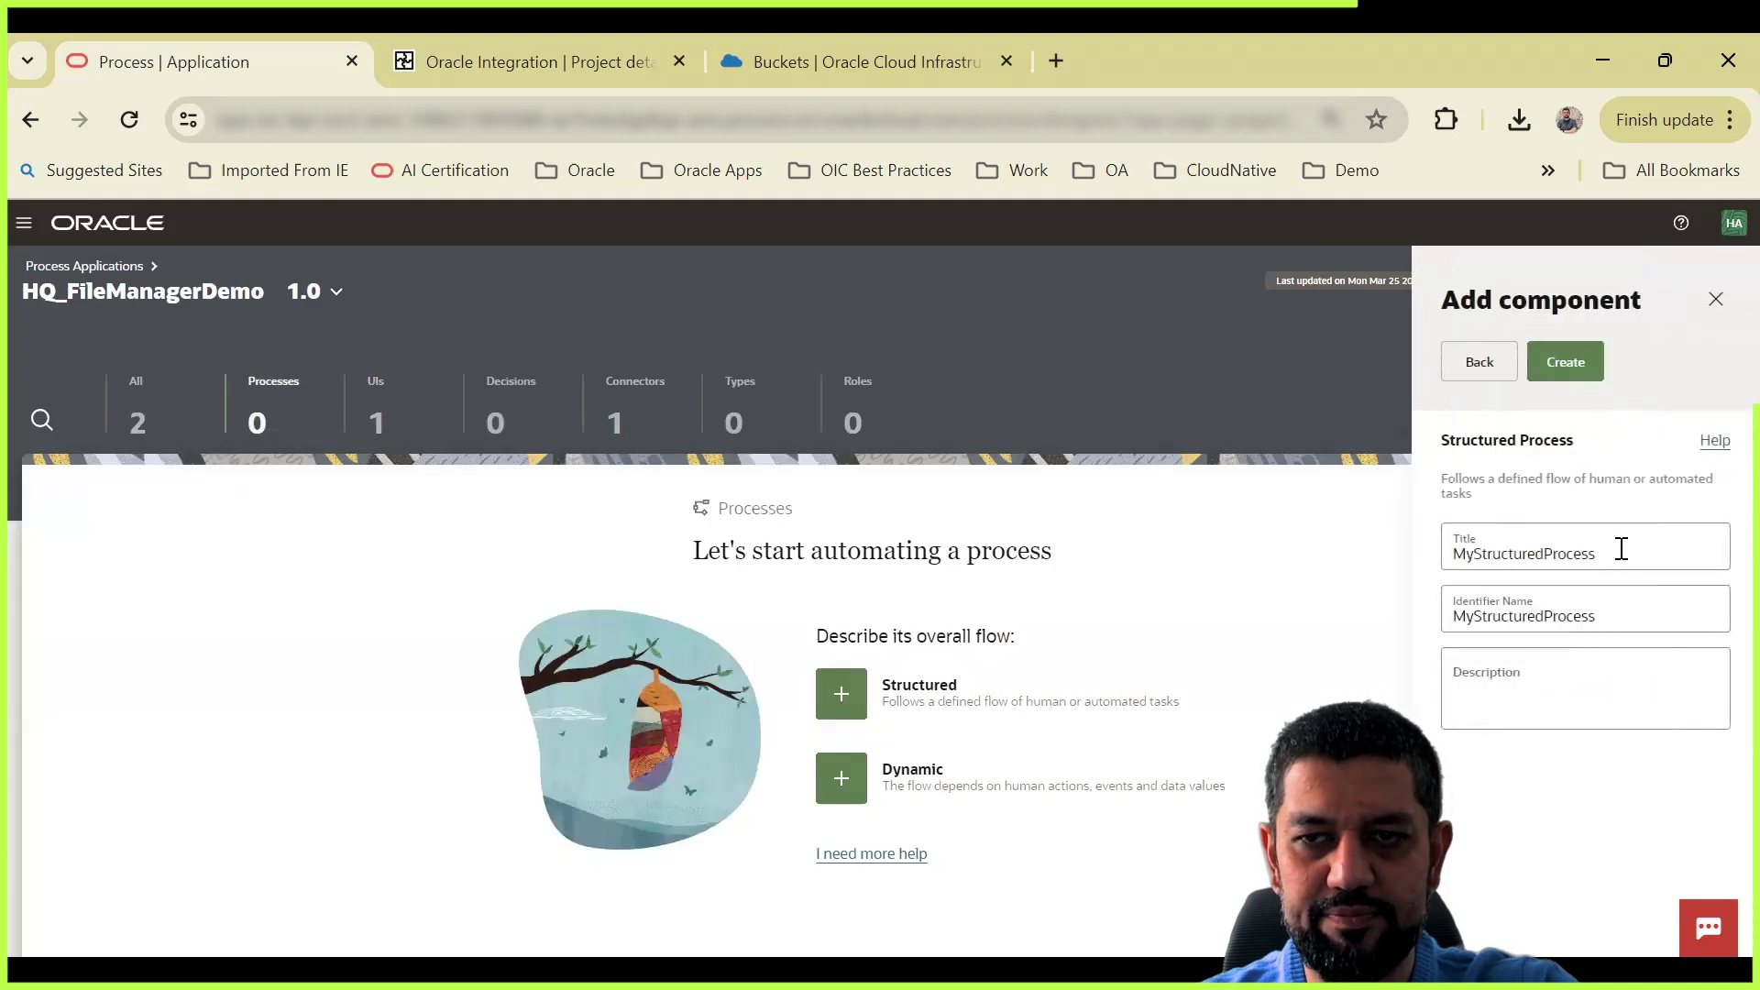
key(ctrl+a)
text(Sampole)
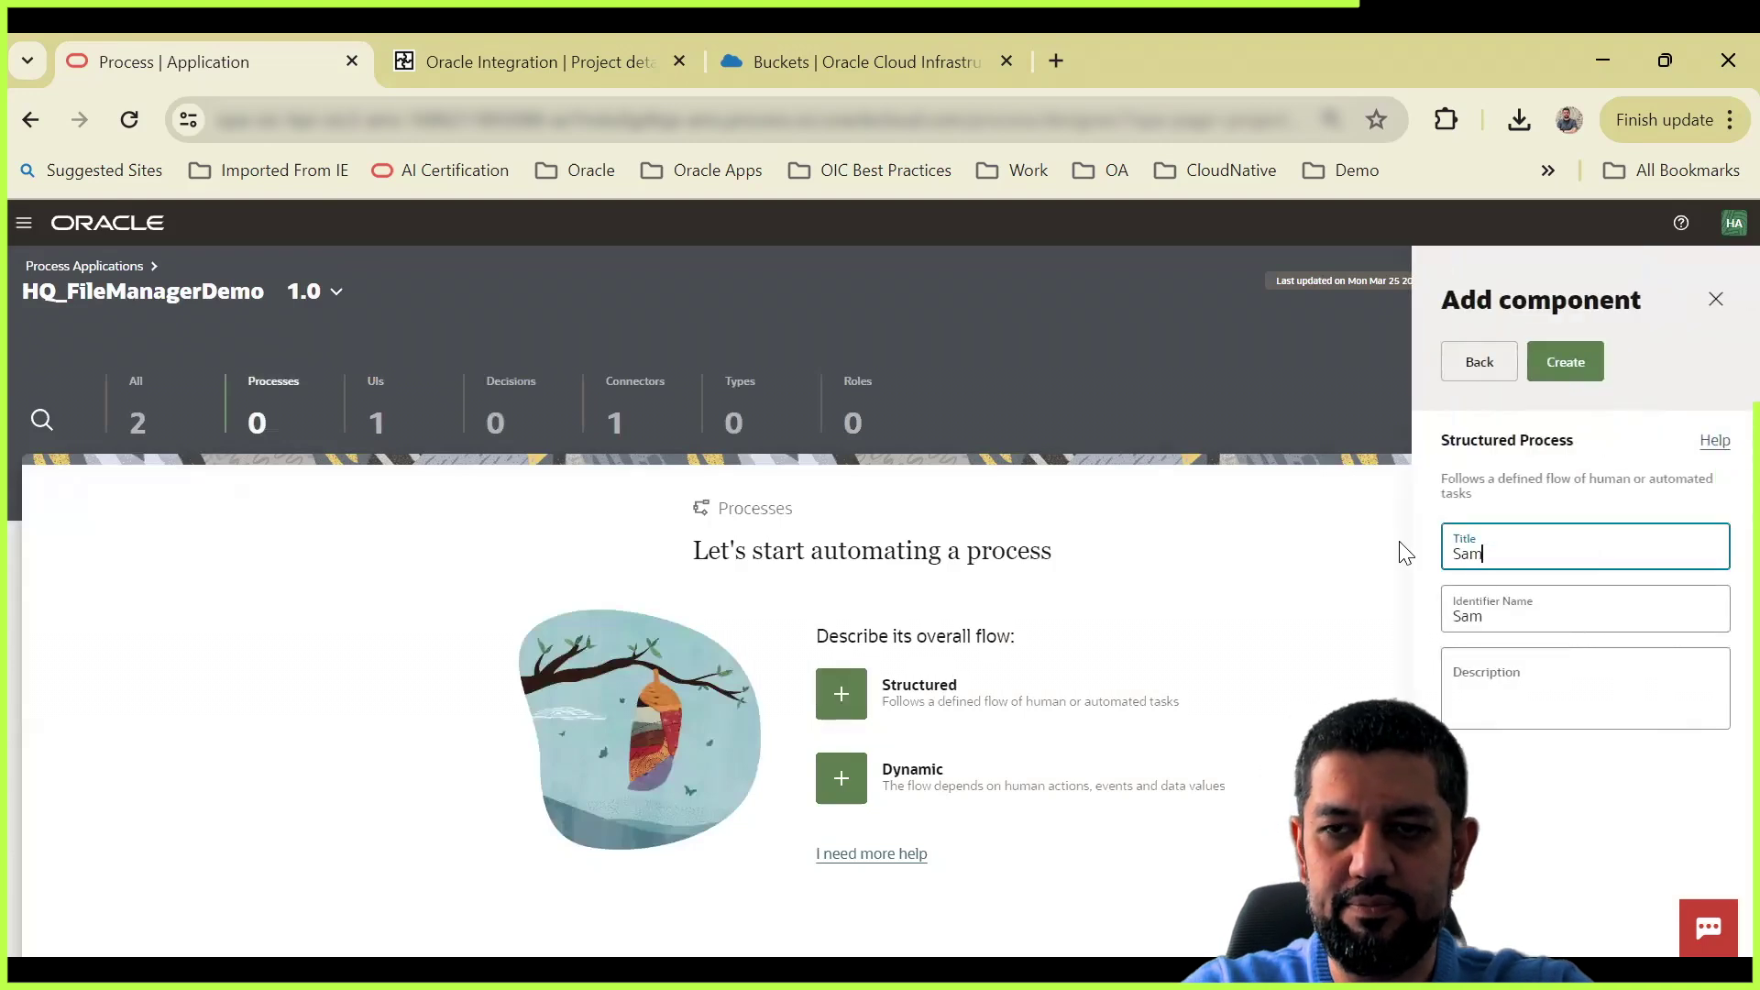
key(BackSpace)
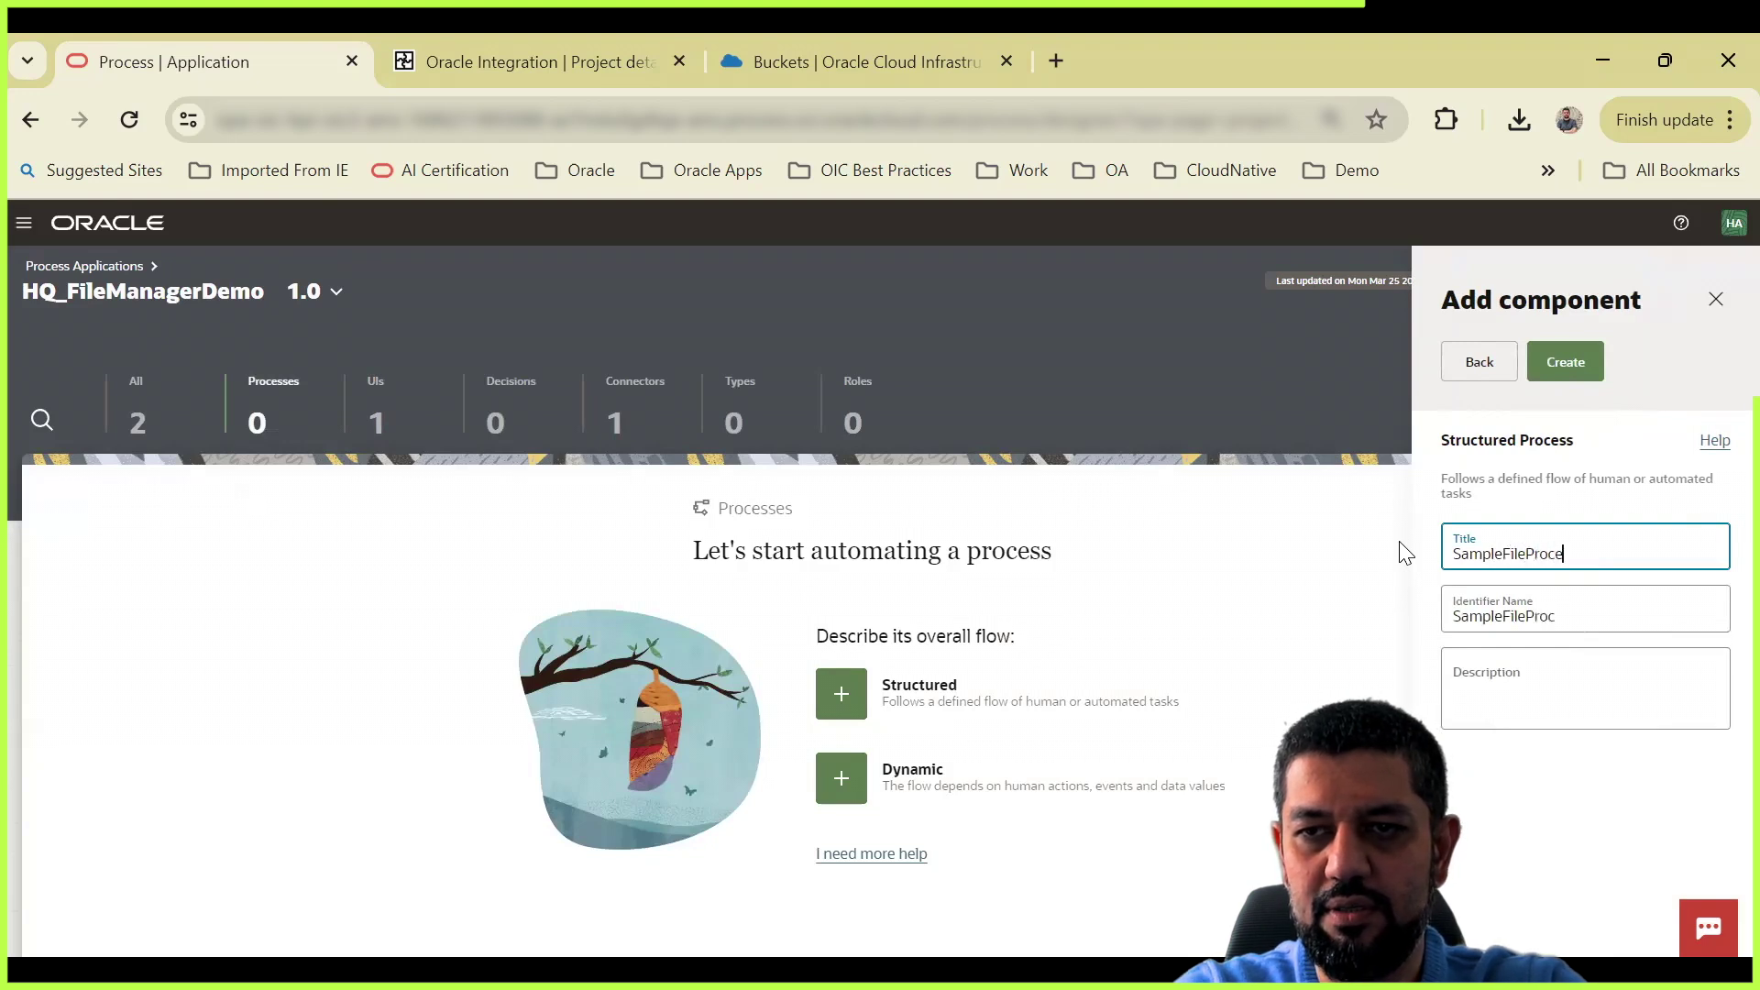
click(1597, 362)
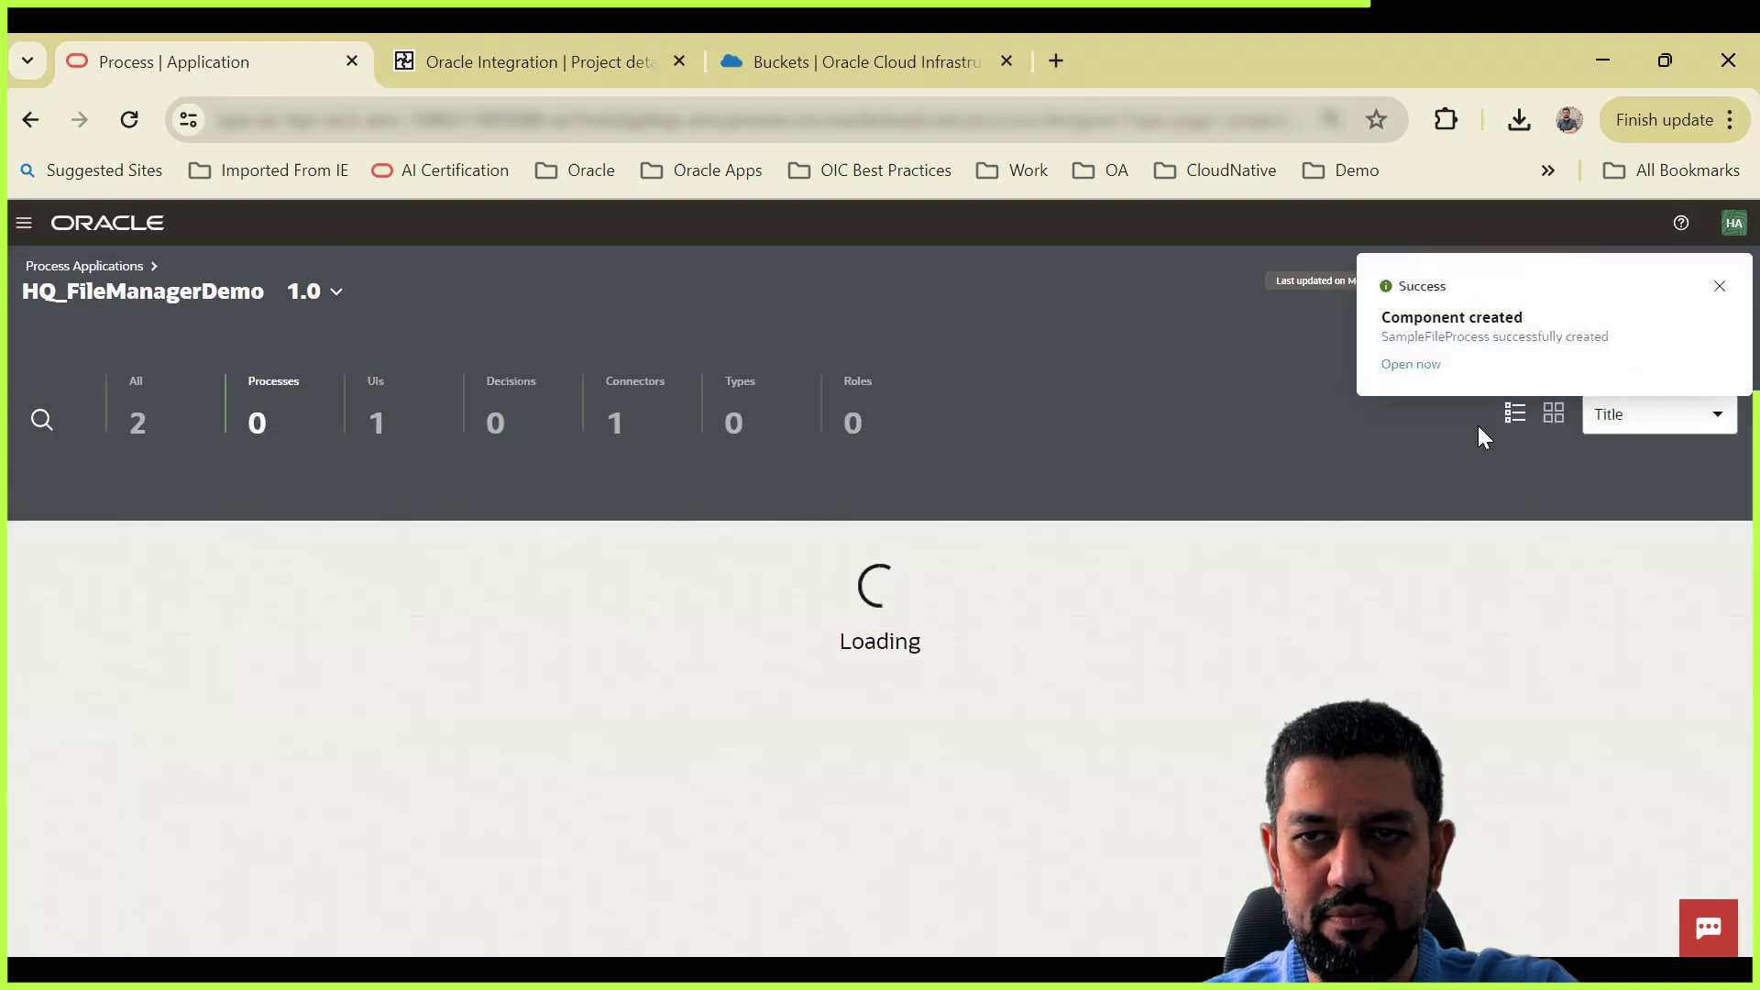
Step: Open SampleFileProcess and assign SampleWebForm as the UI of its start event
click(179, 498)
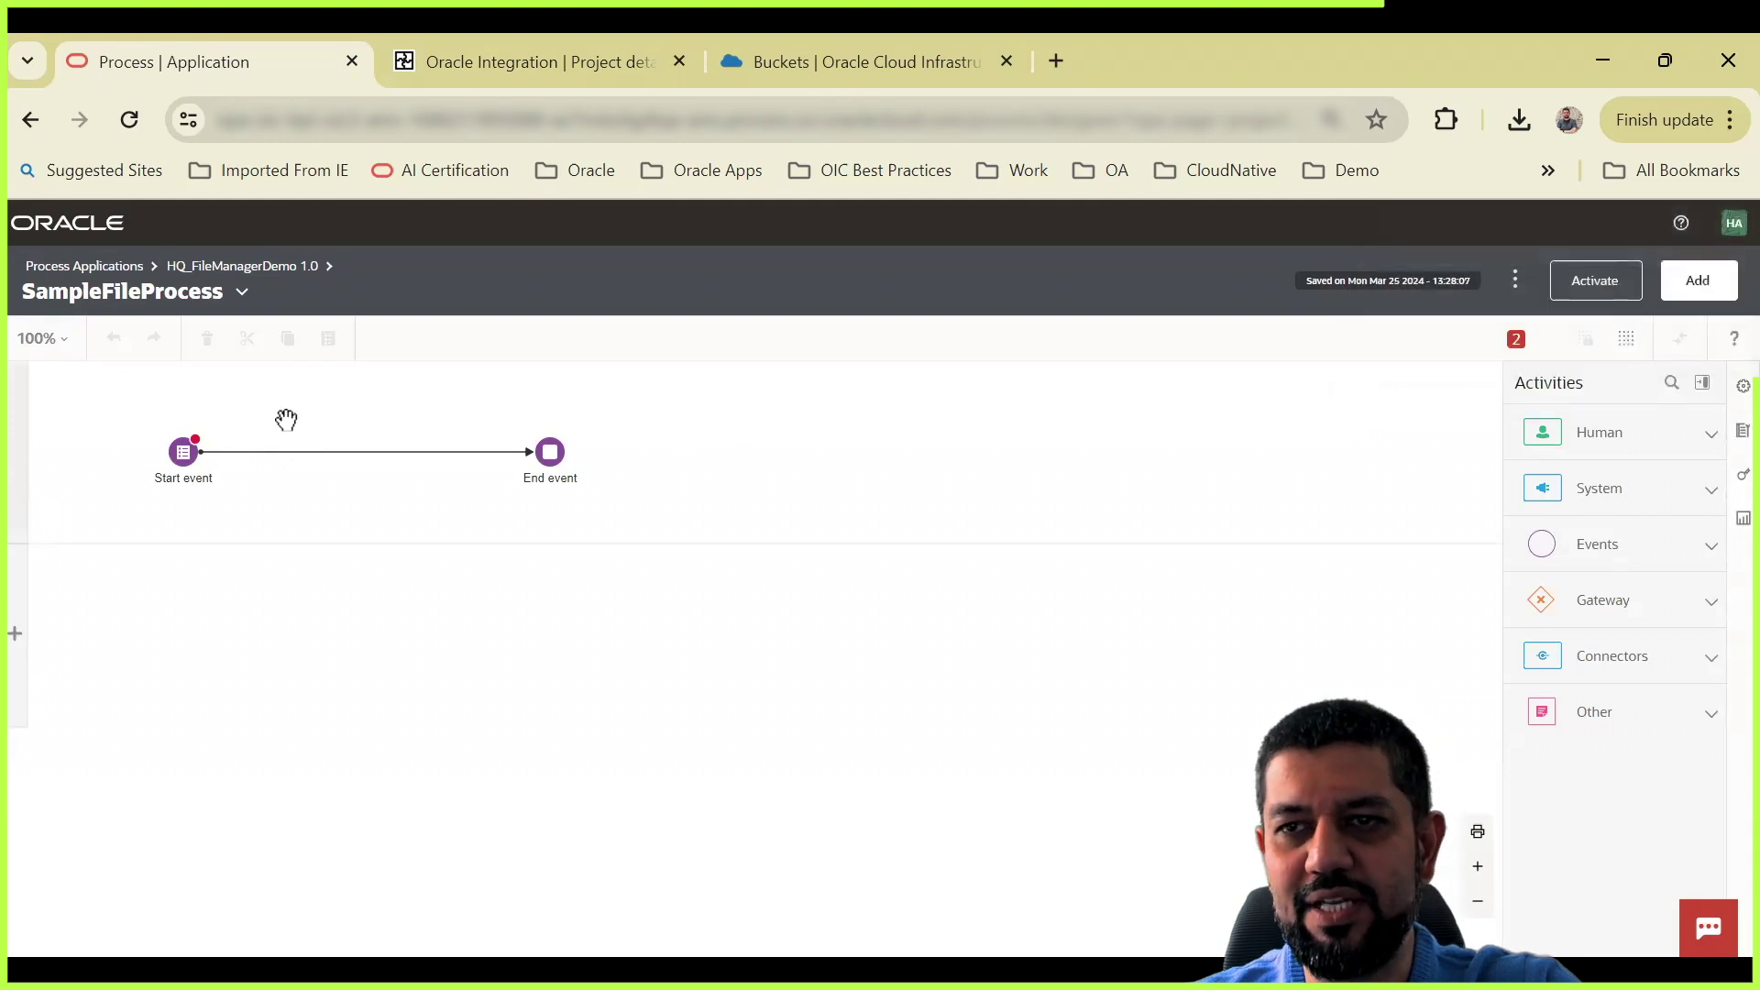
click(180, 454)
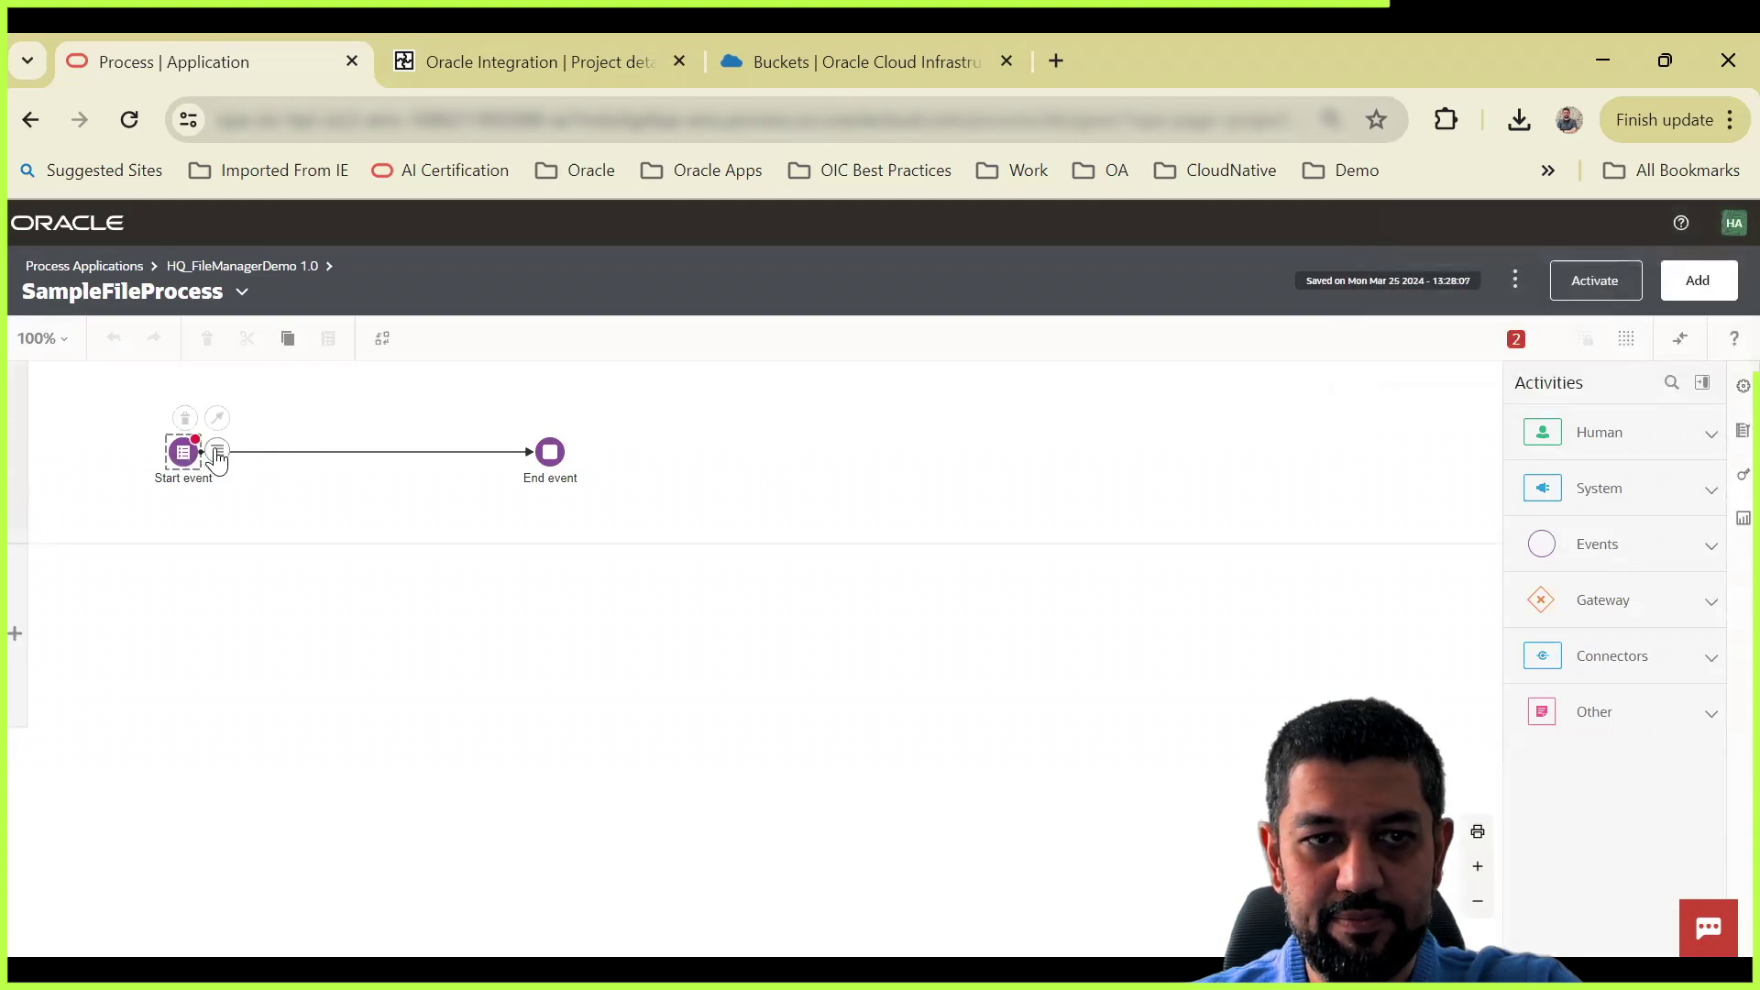
click(217, 451)
click(275, 483)
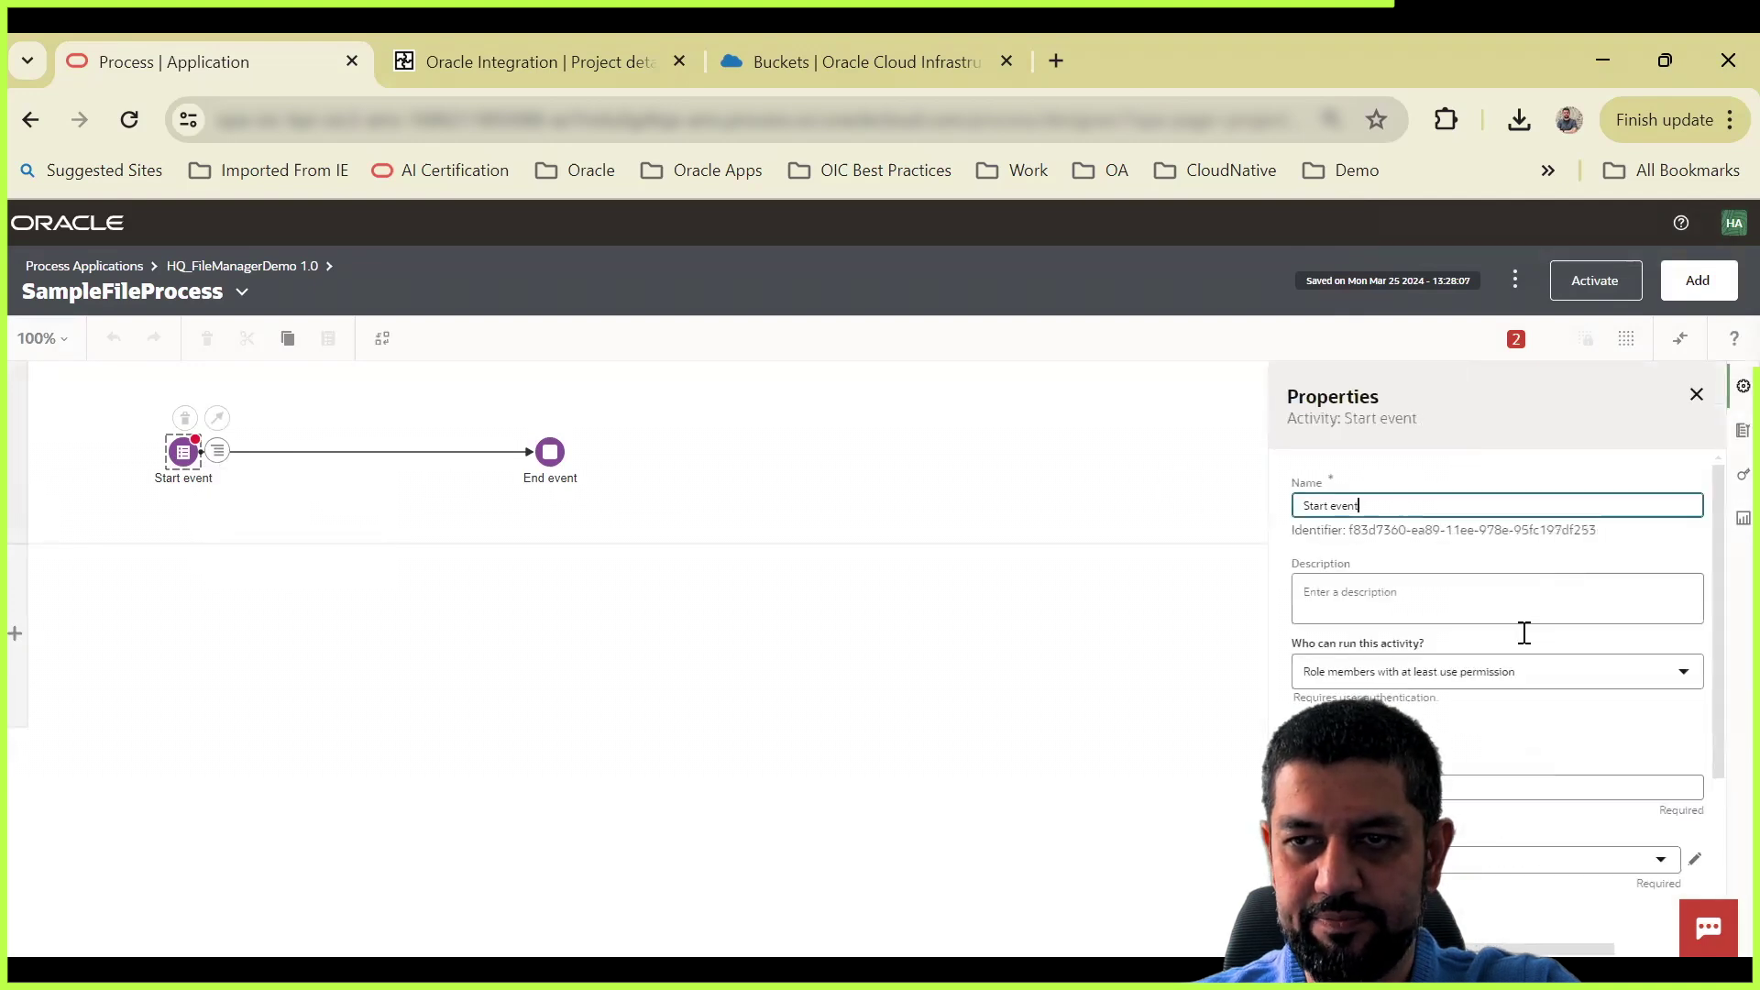
scroll(1444, 761, down, 2)
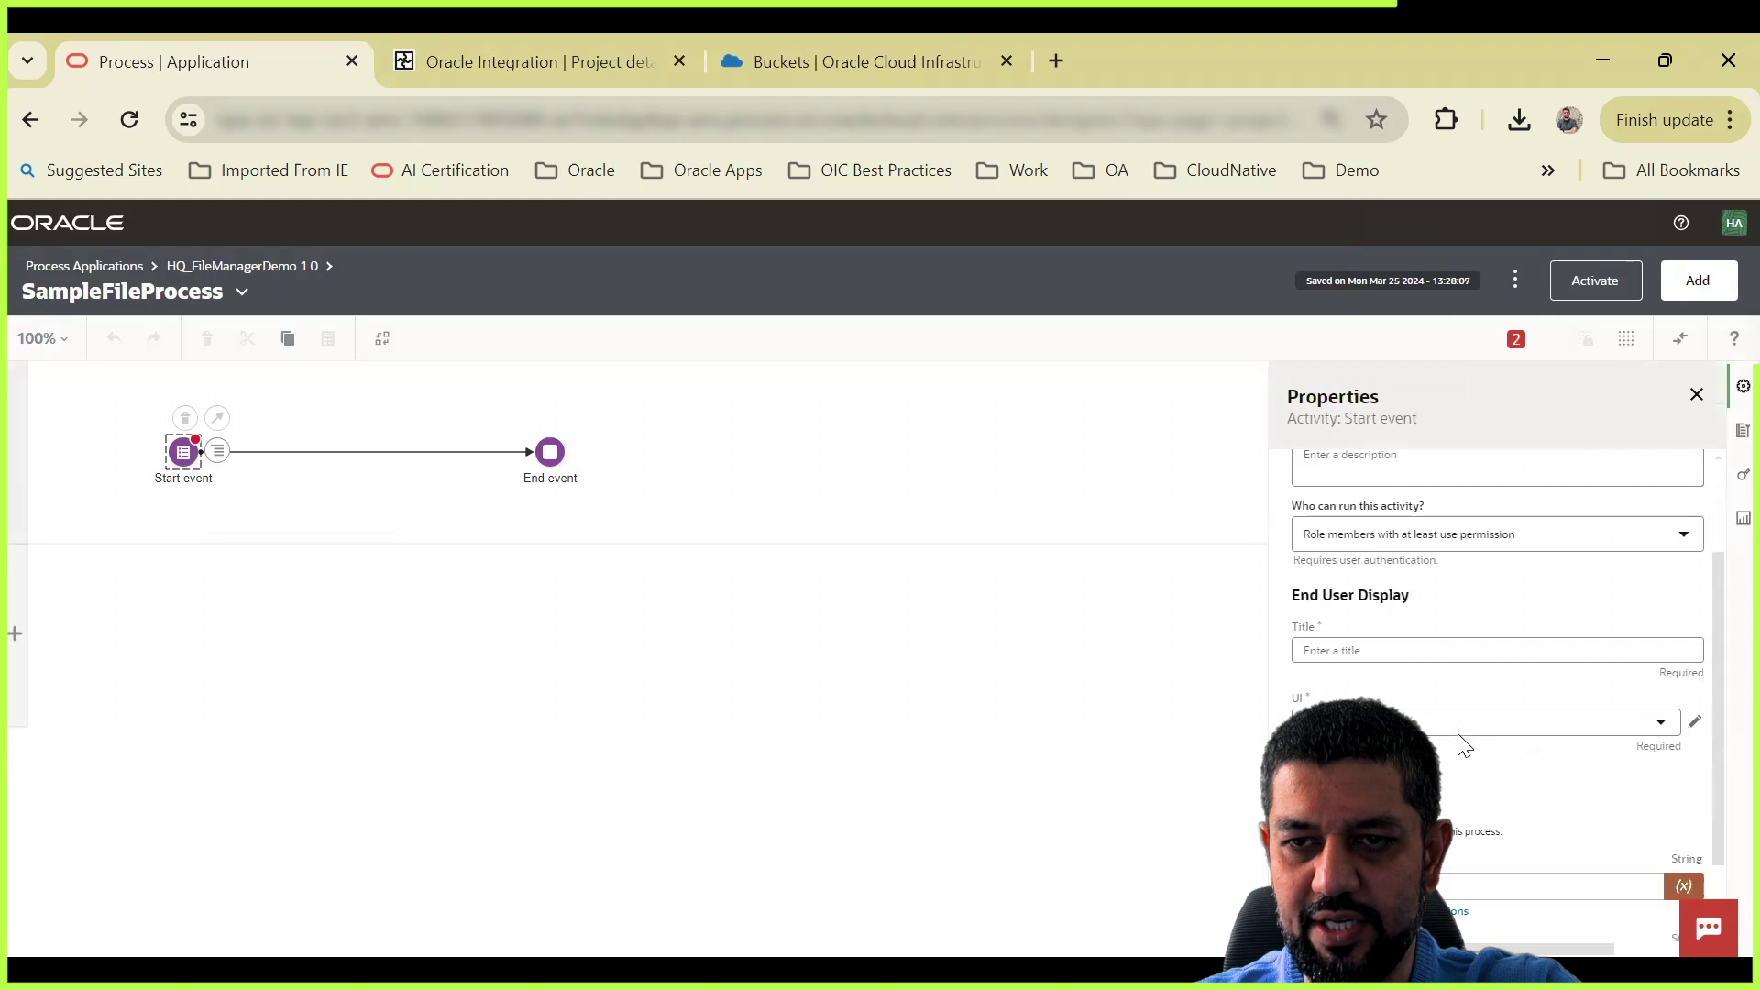
click(1511, 724)
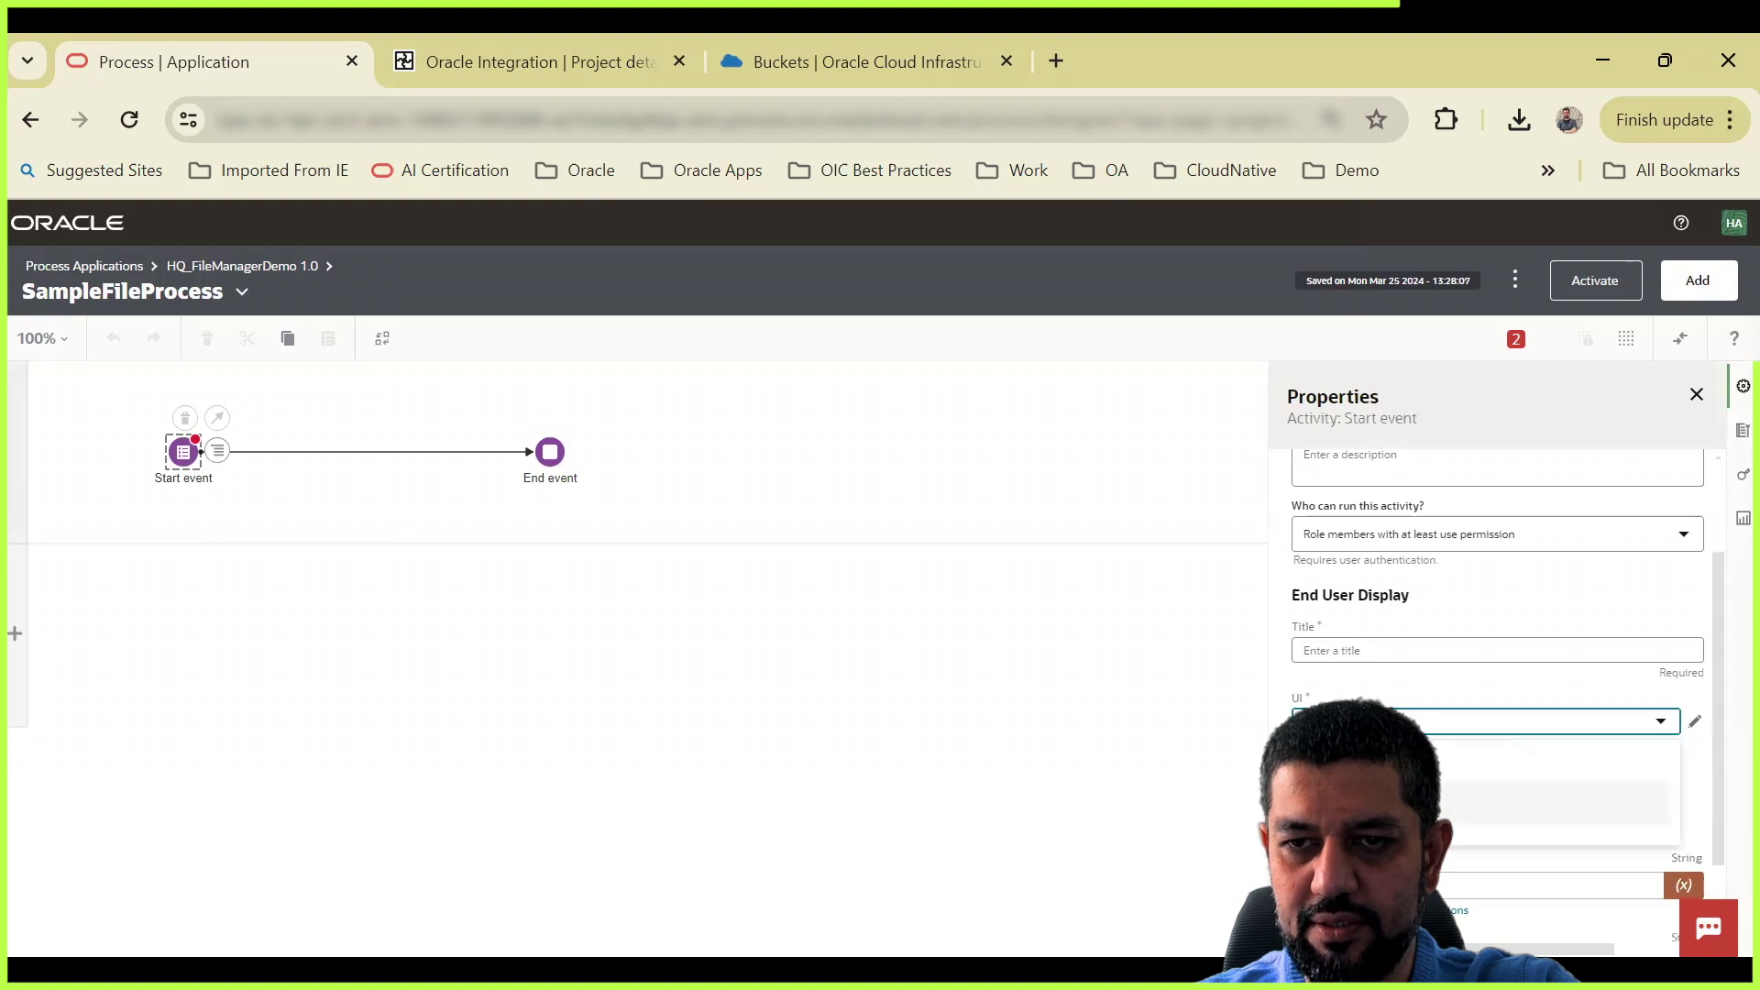
click(1403, 803)
Step: Set the start event's end-user display title to "Sample File Component Demo"
click(1422, 652)
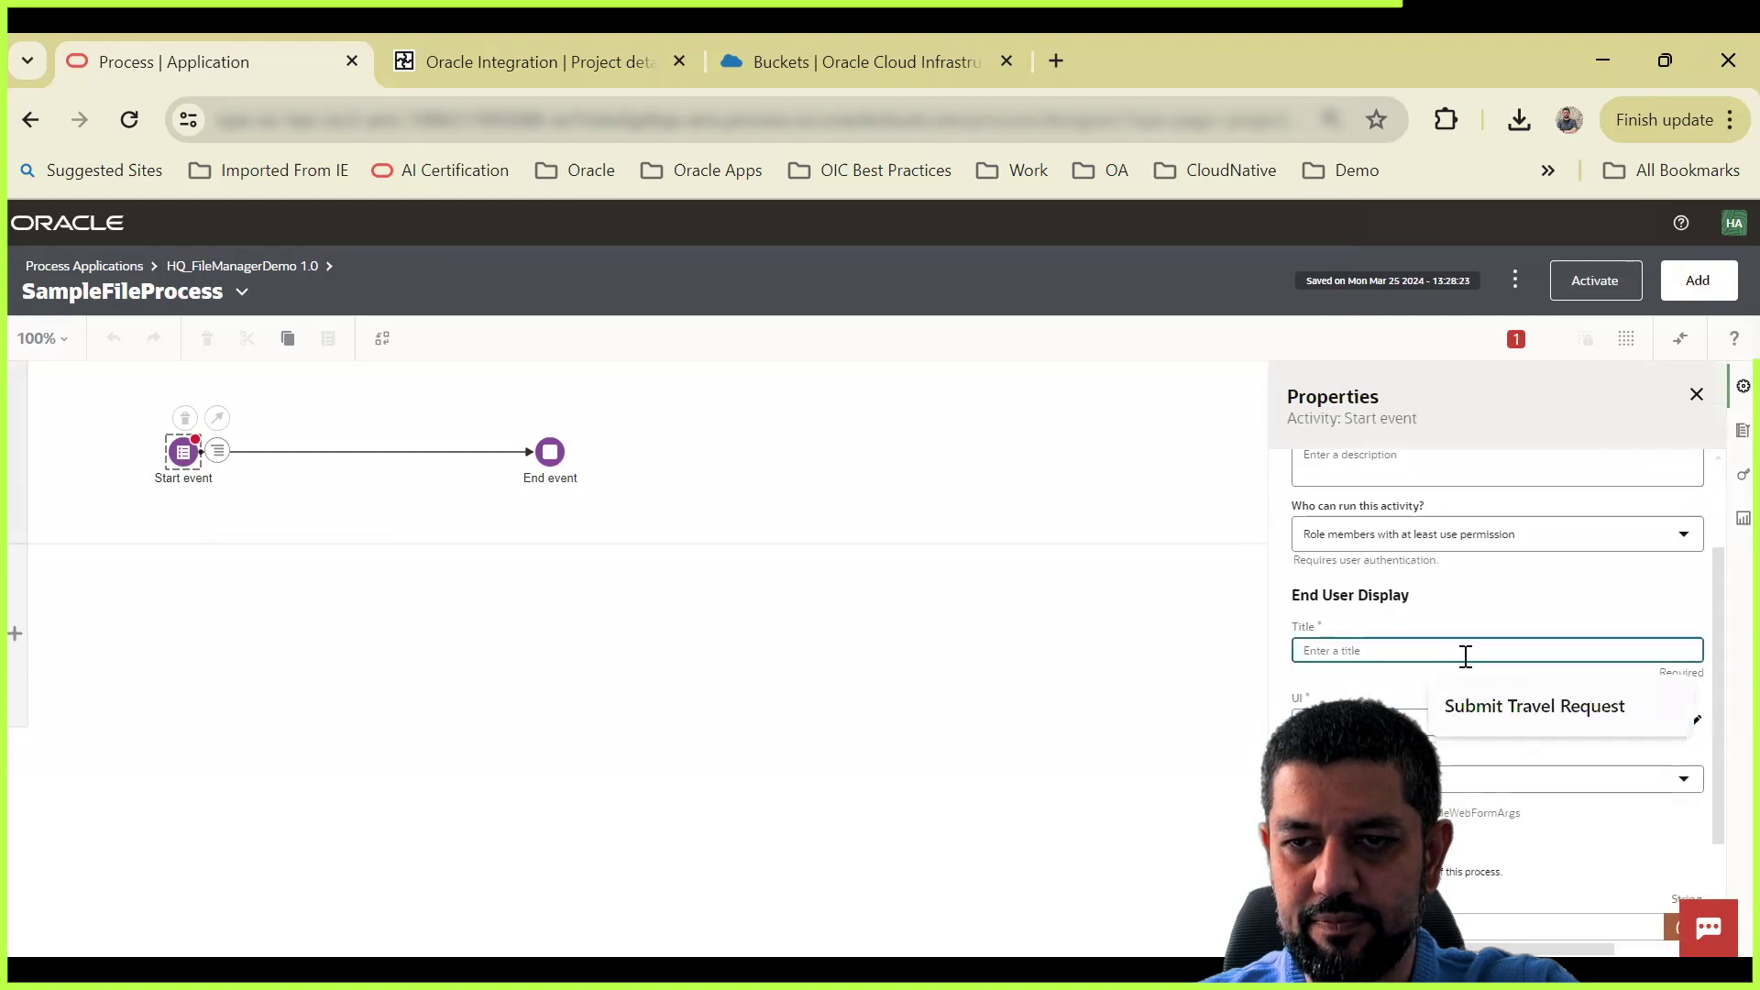
text(Samp)
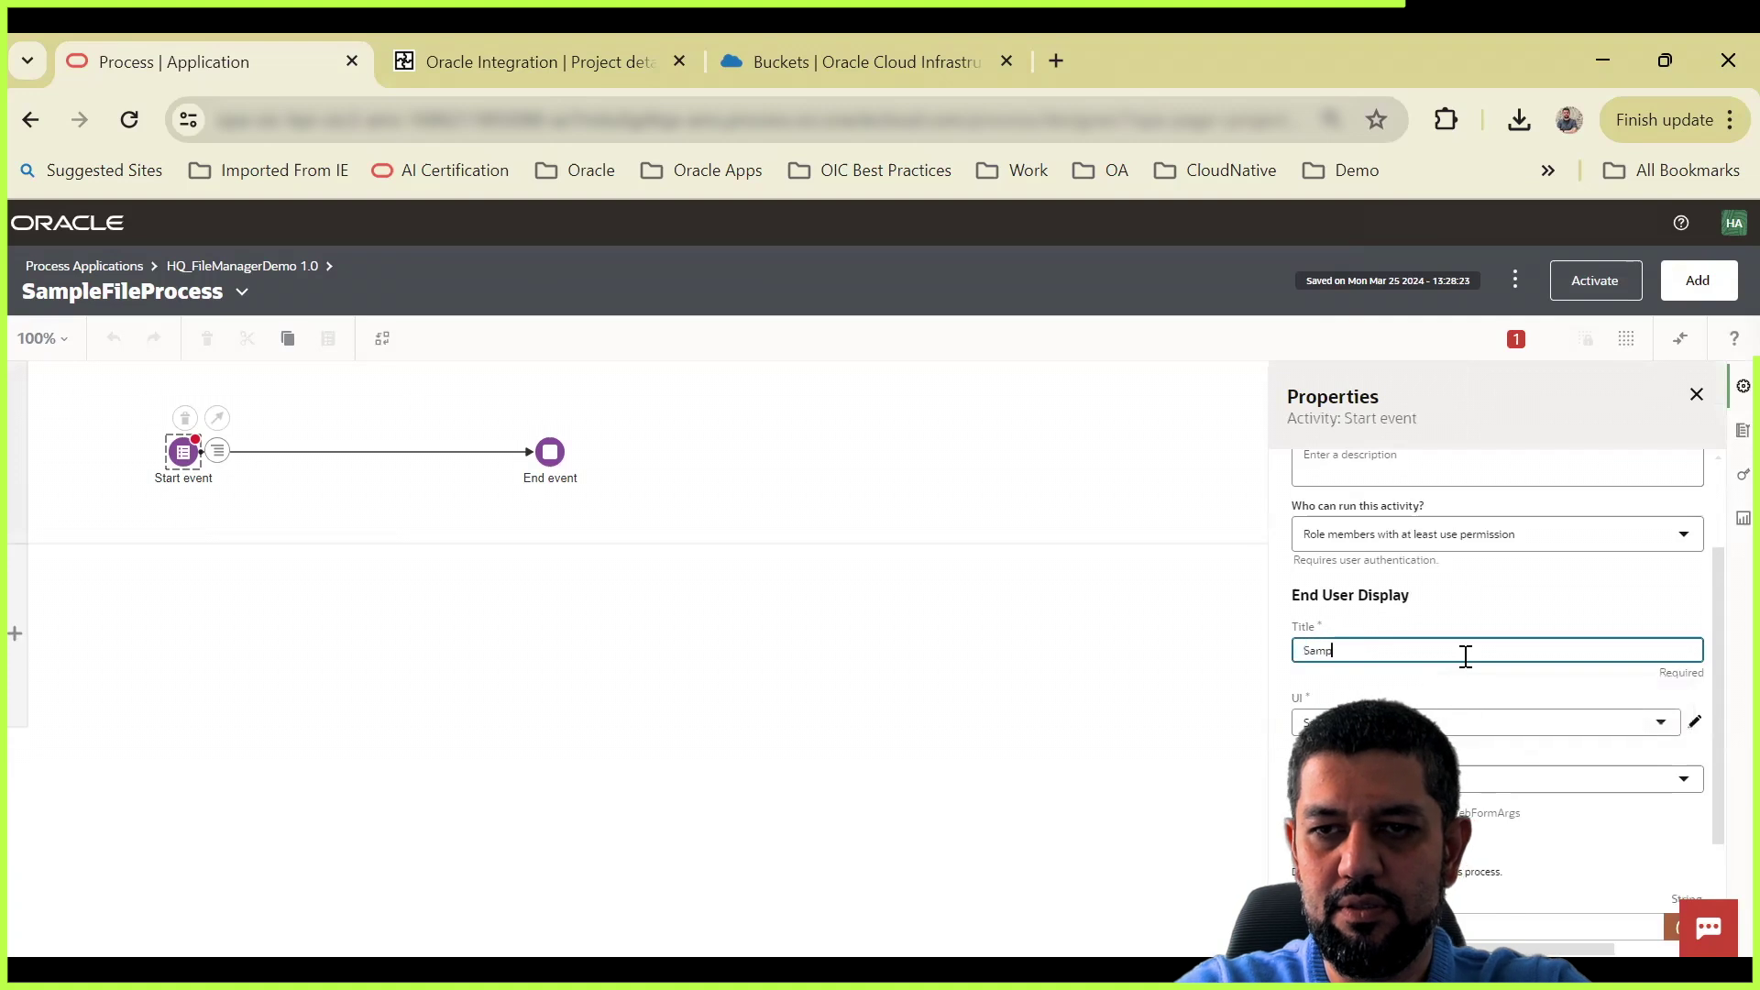
text(le File)
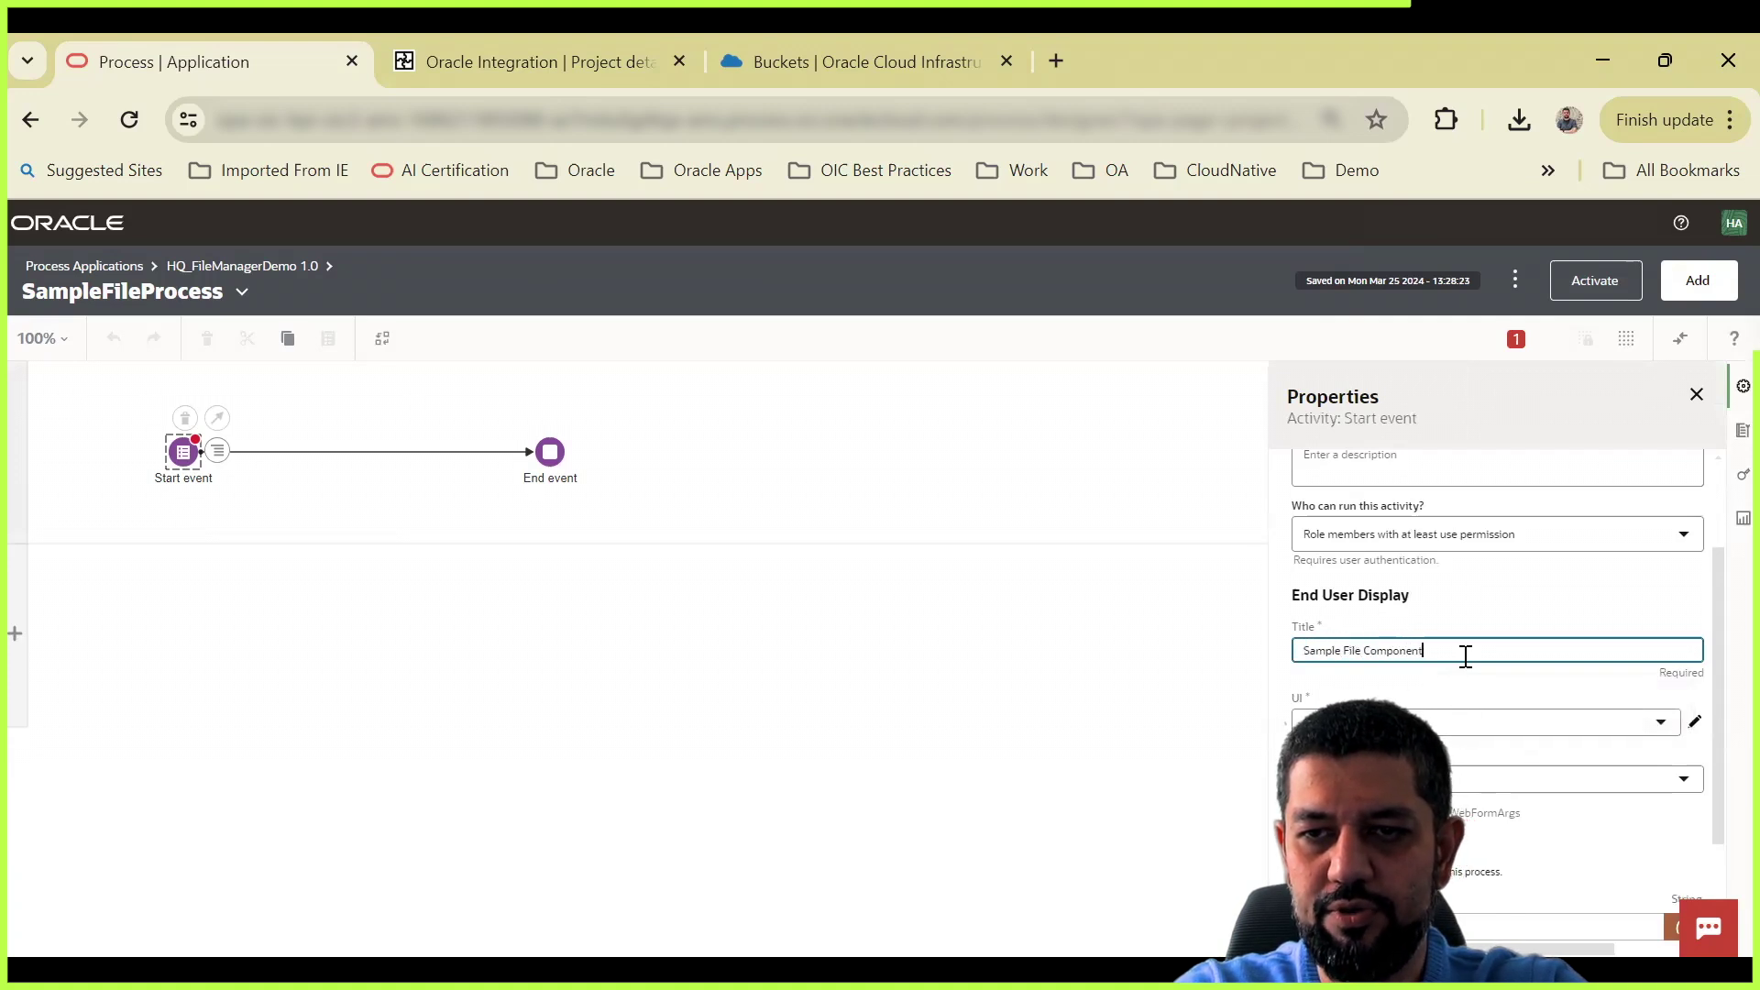
text( Component)
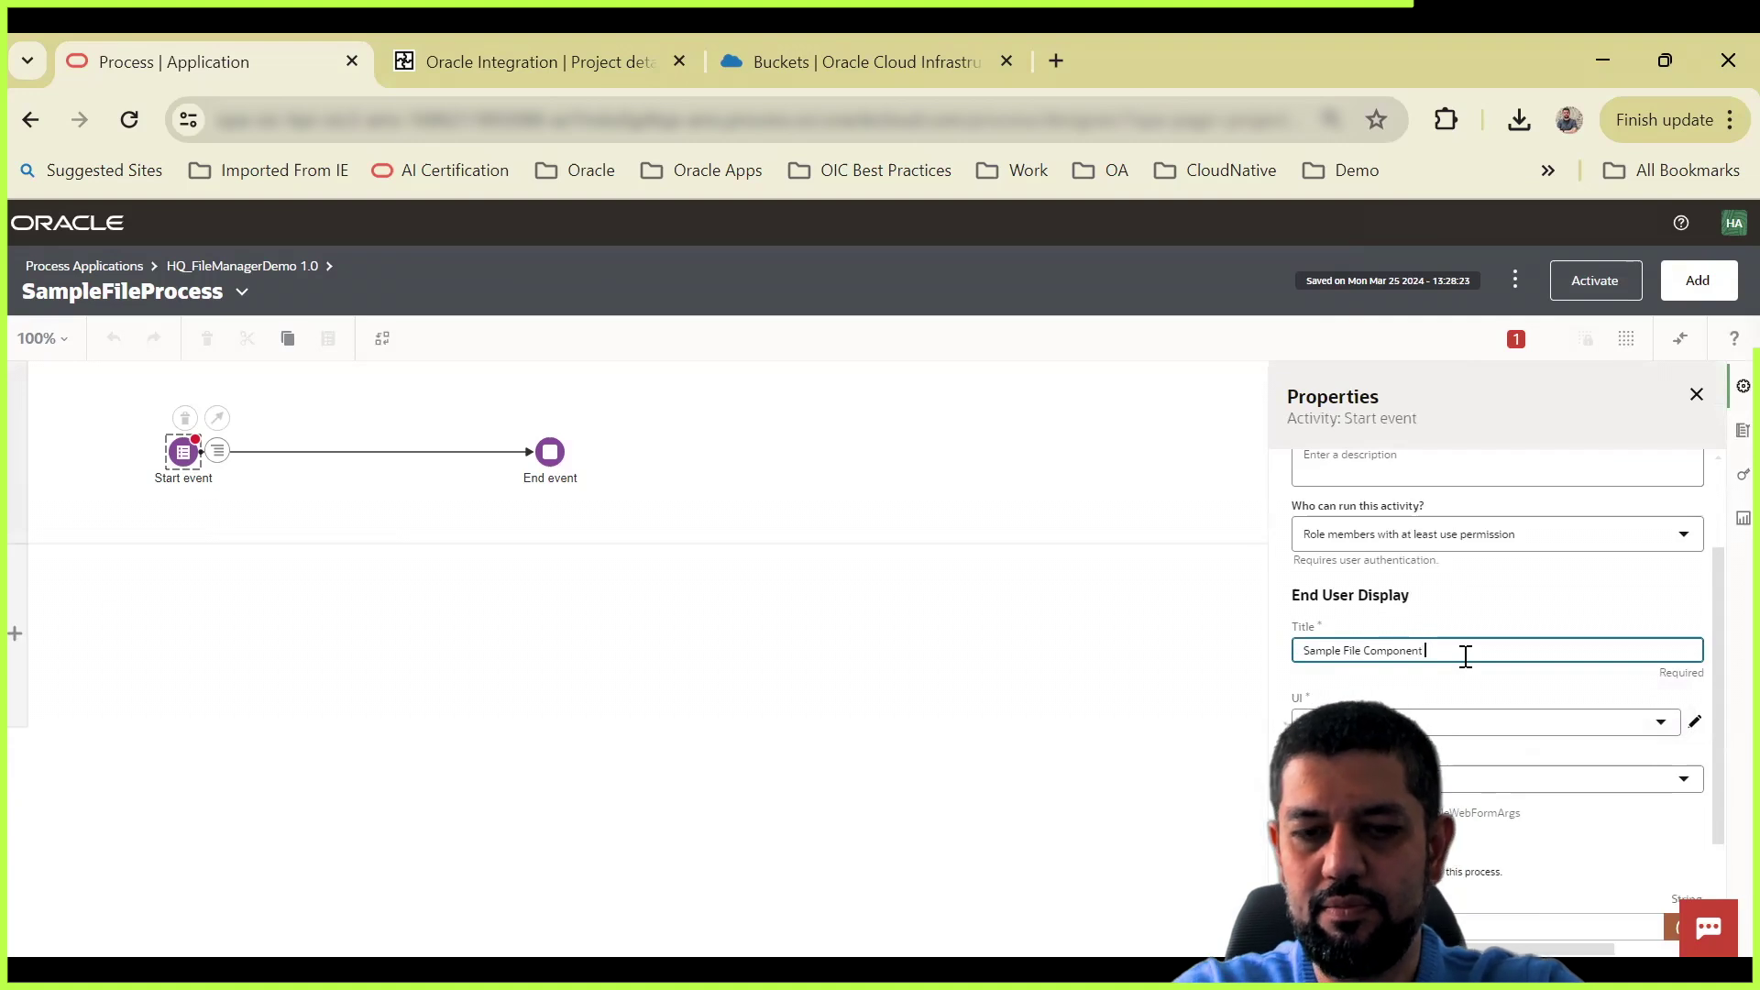
text( Demo)
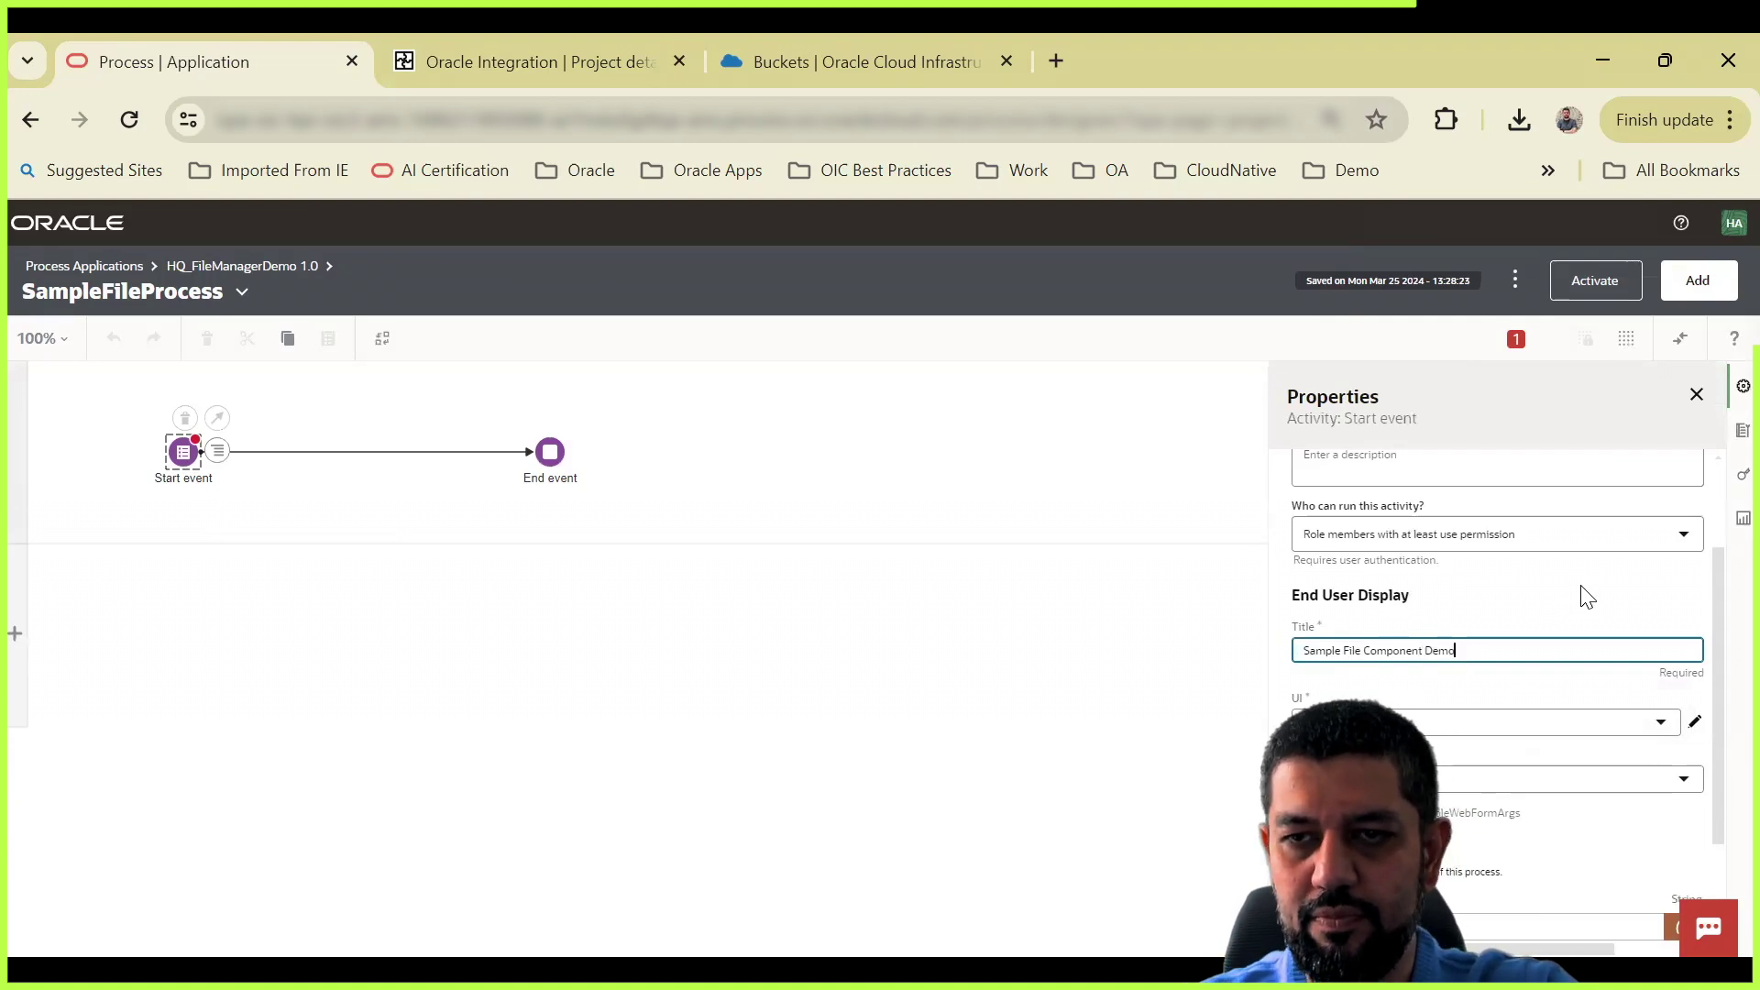
click(1522, 703)
click(1036, 693)
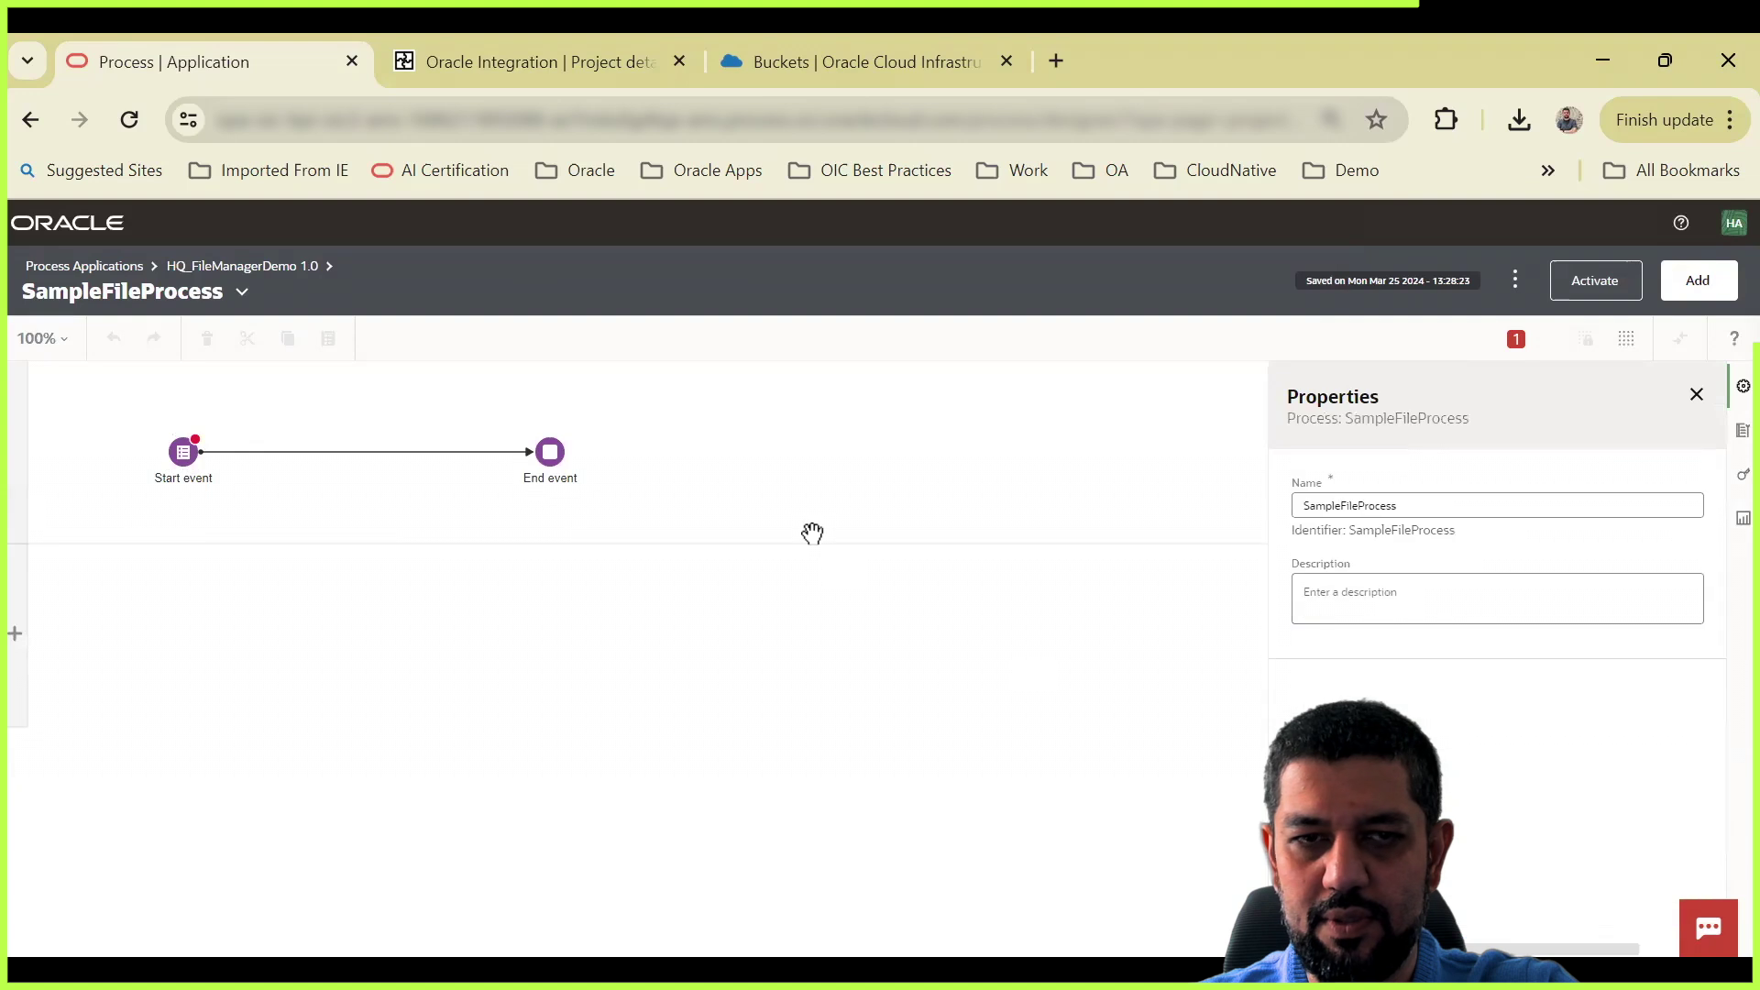
Step: Examine the data association of SampleFileProcess's start event and return to the HQ_FileManagerDemo application
click(184, 453)
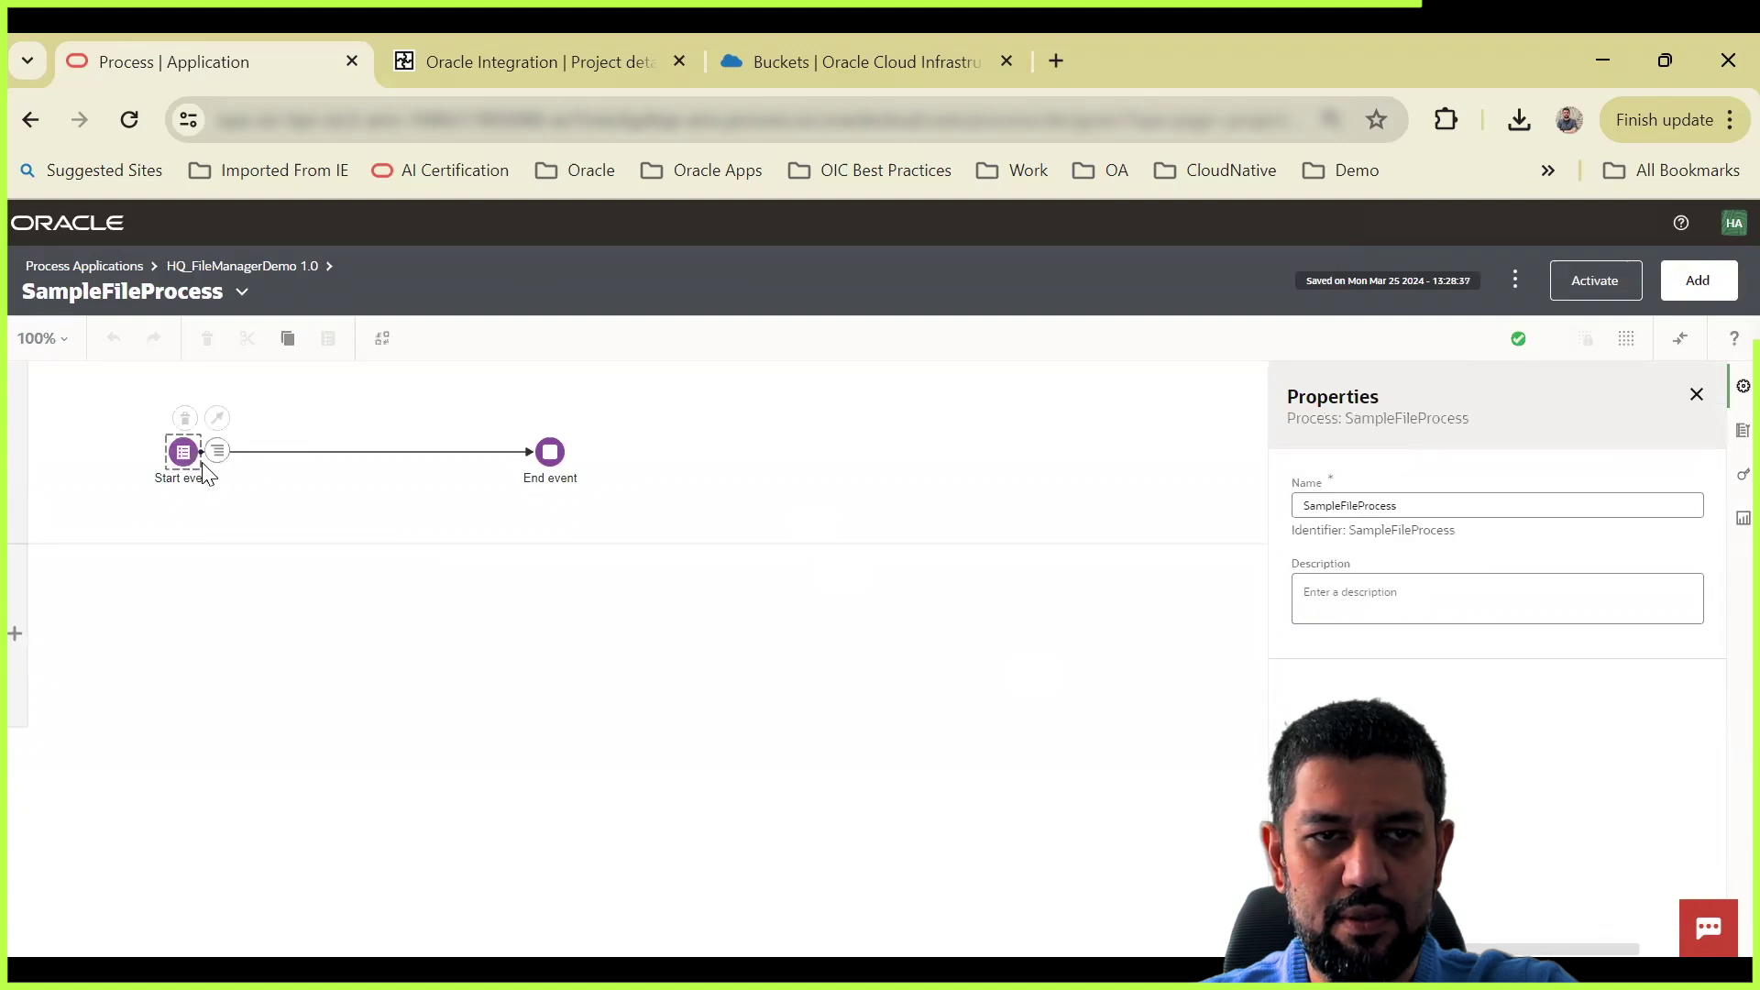
click(219, 453)
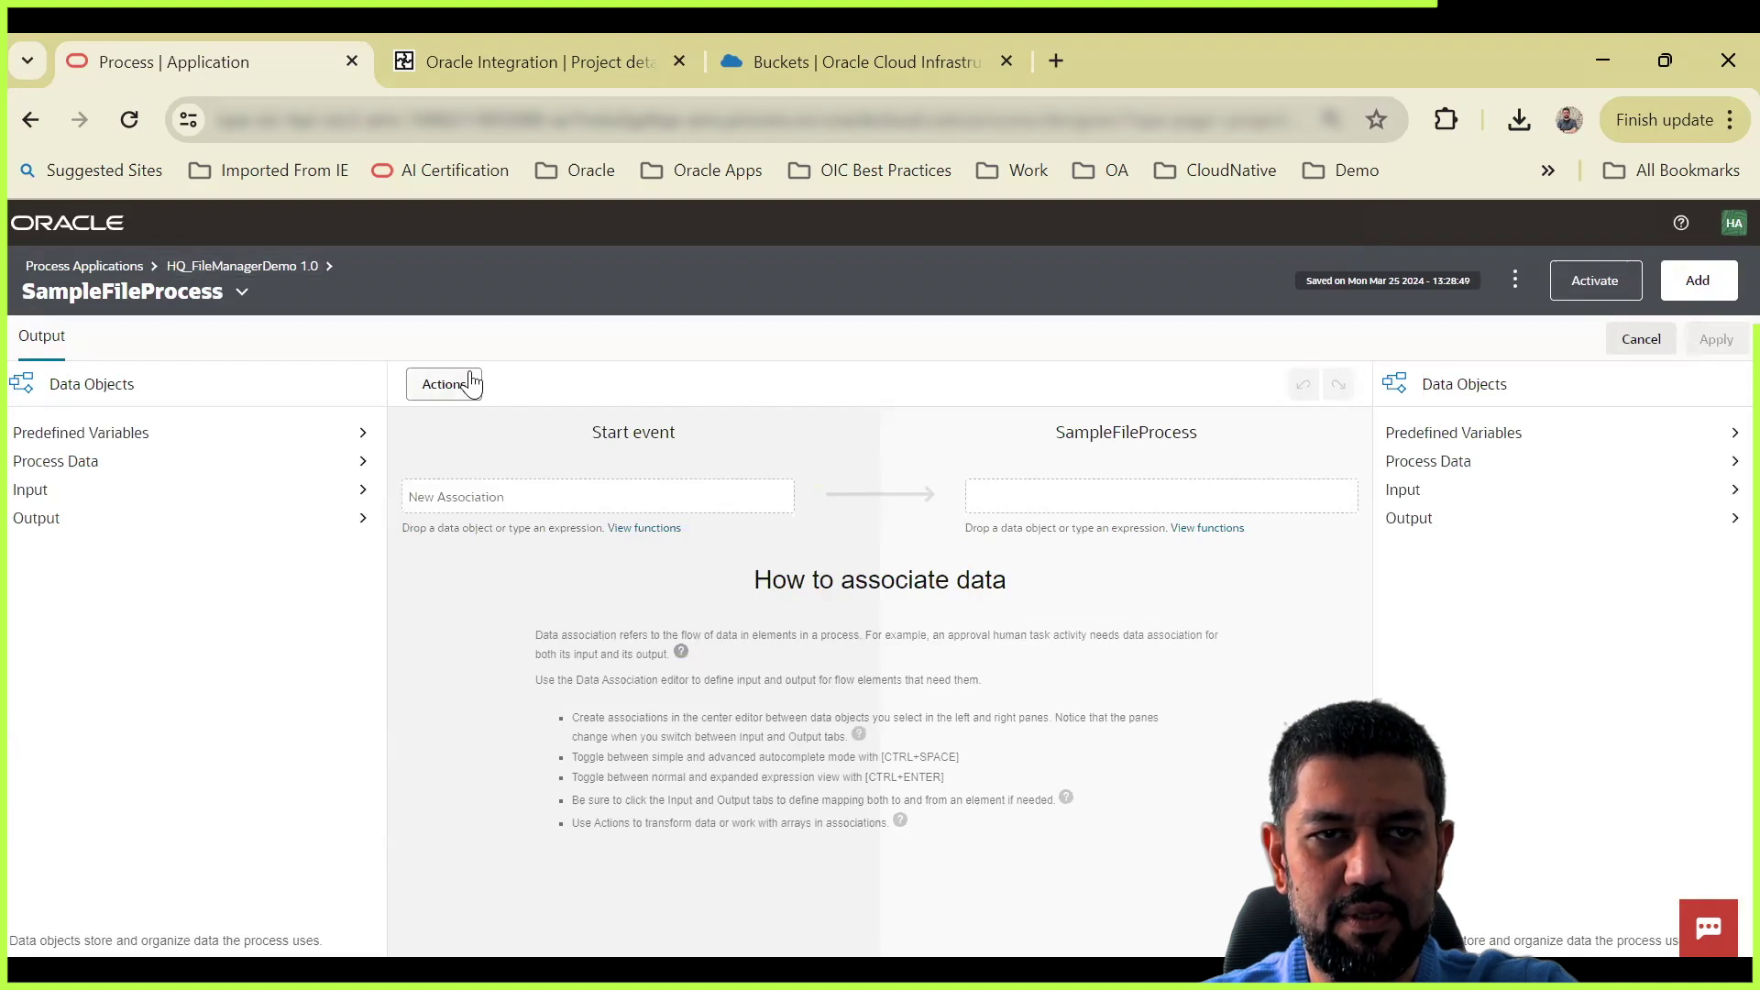
click(228, 265)
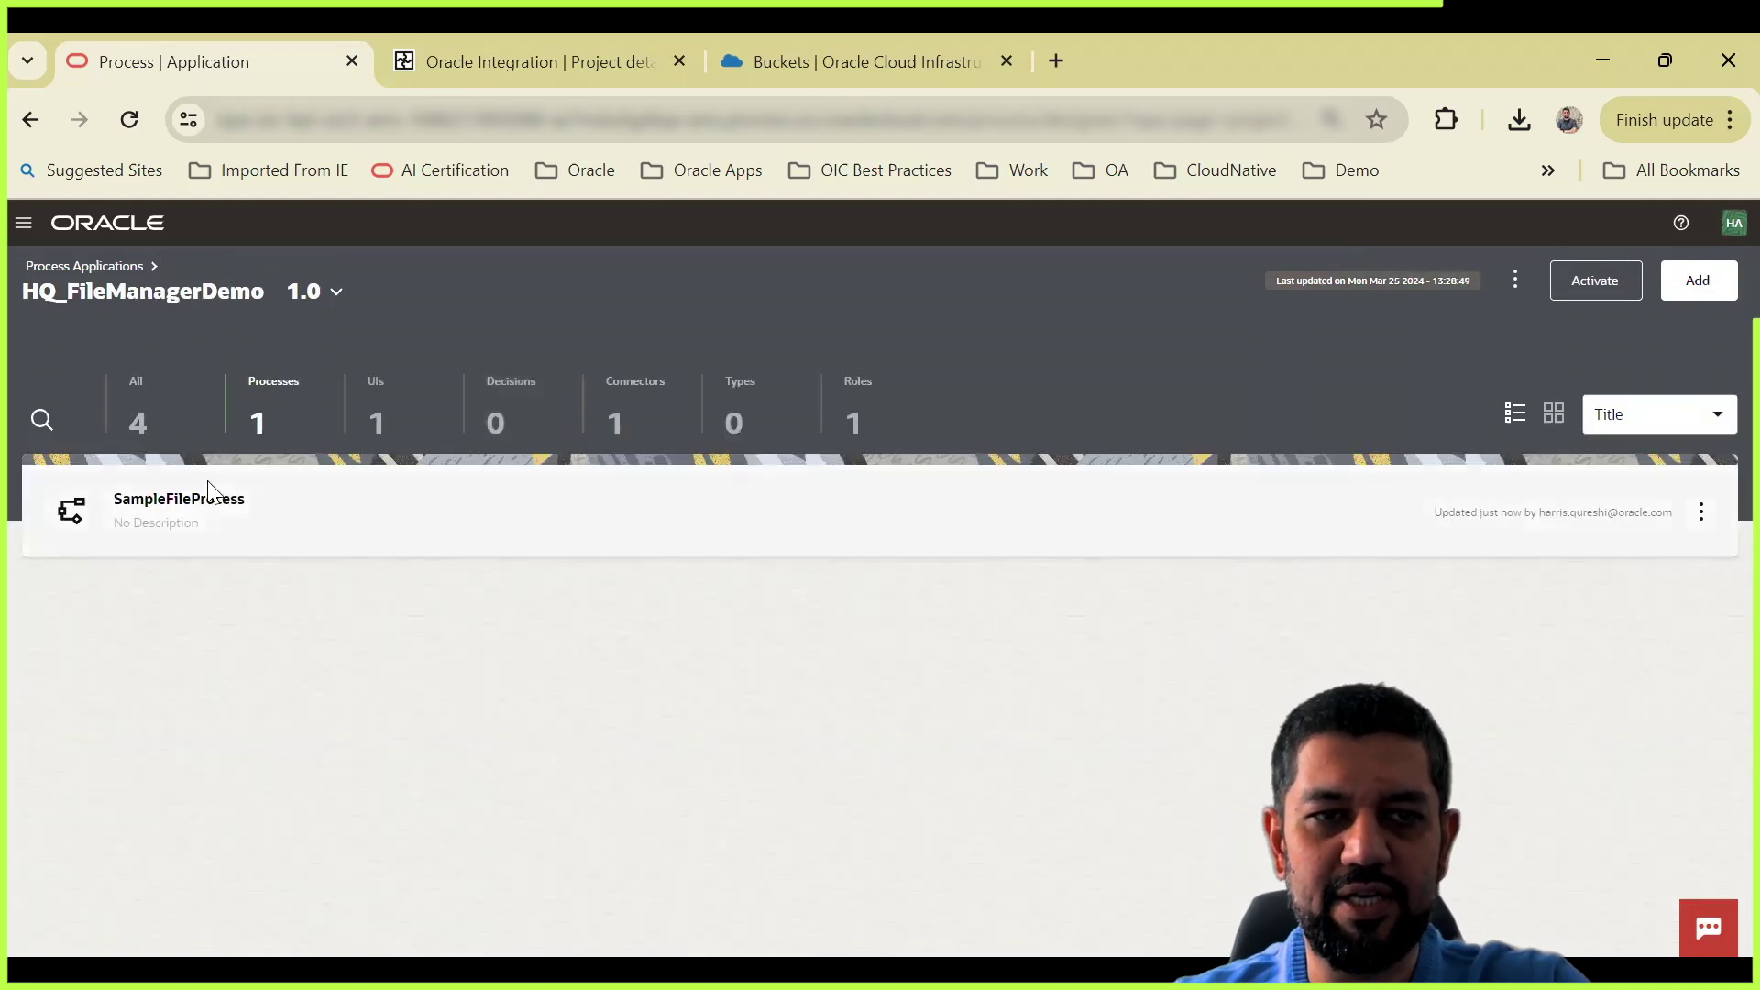
click(666, 499)
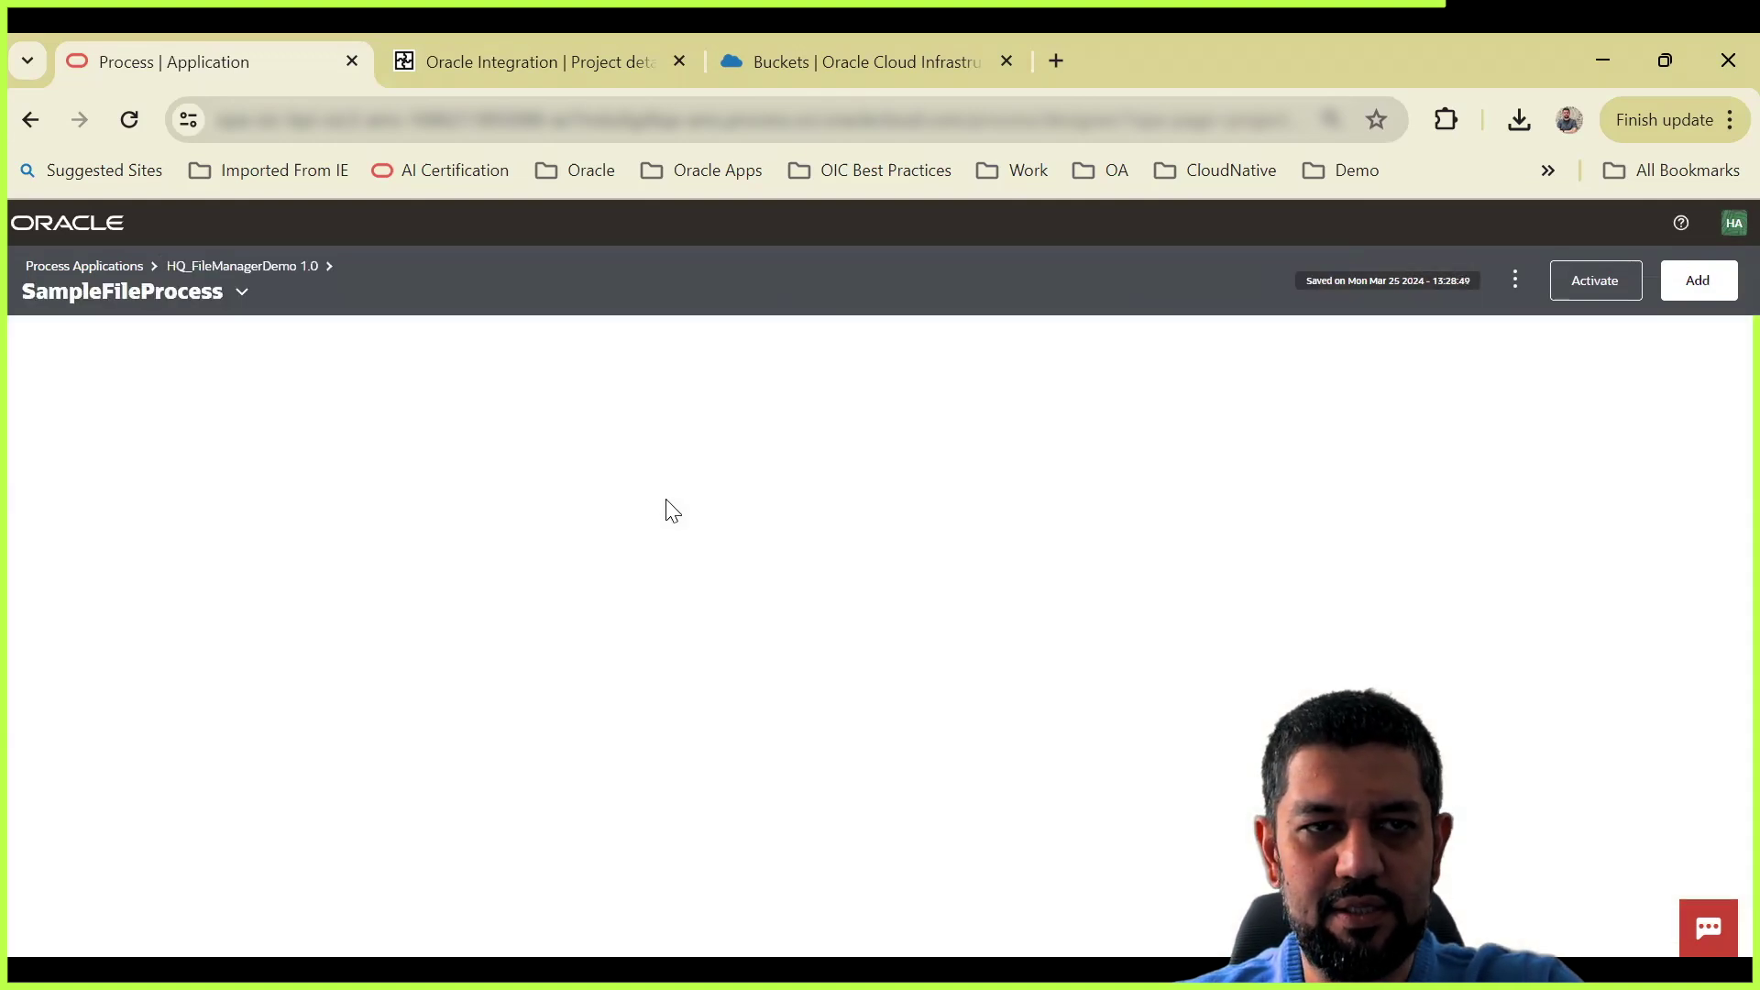
click(265, 269)
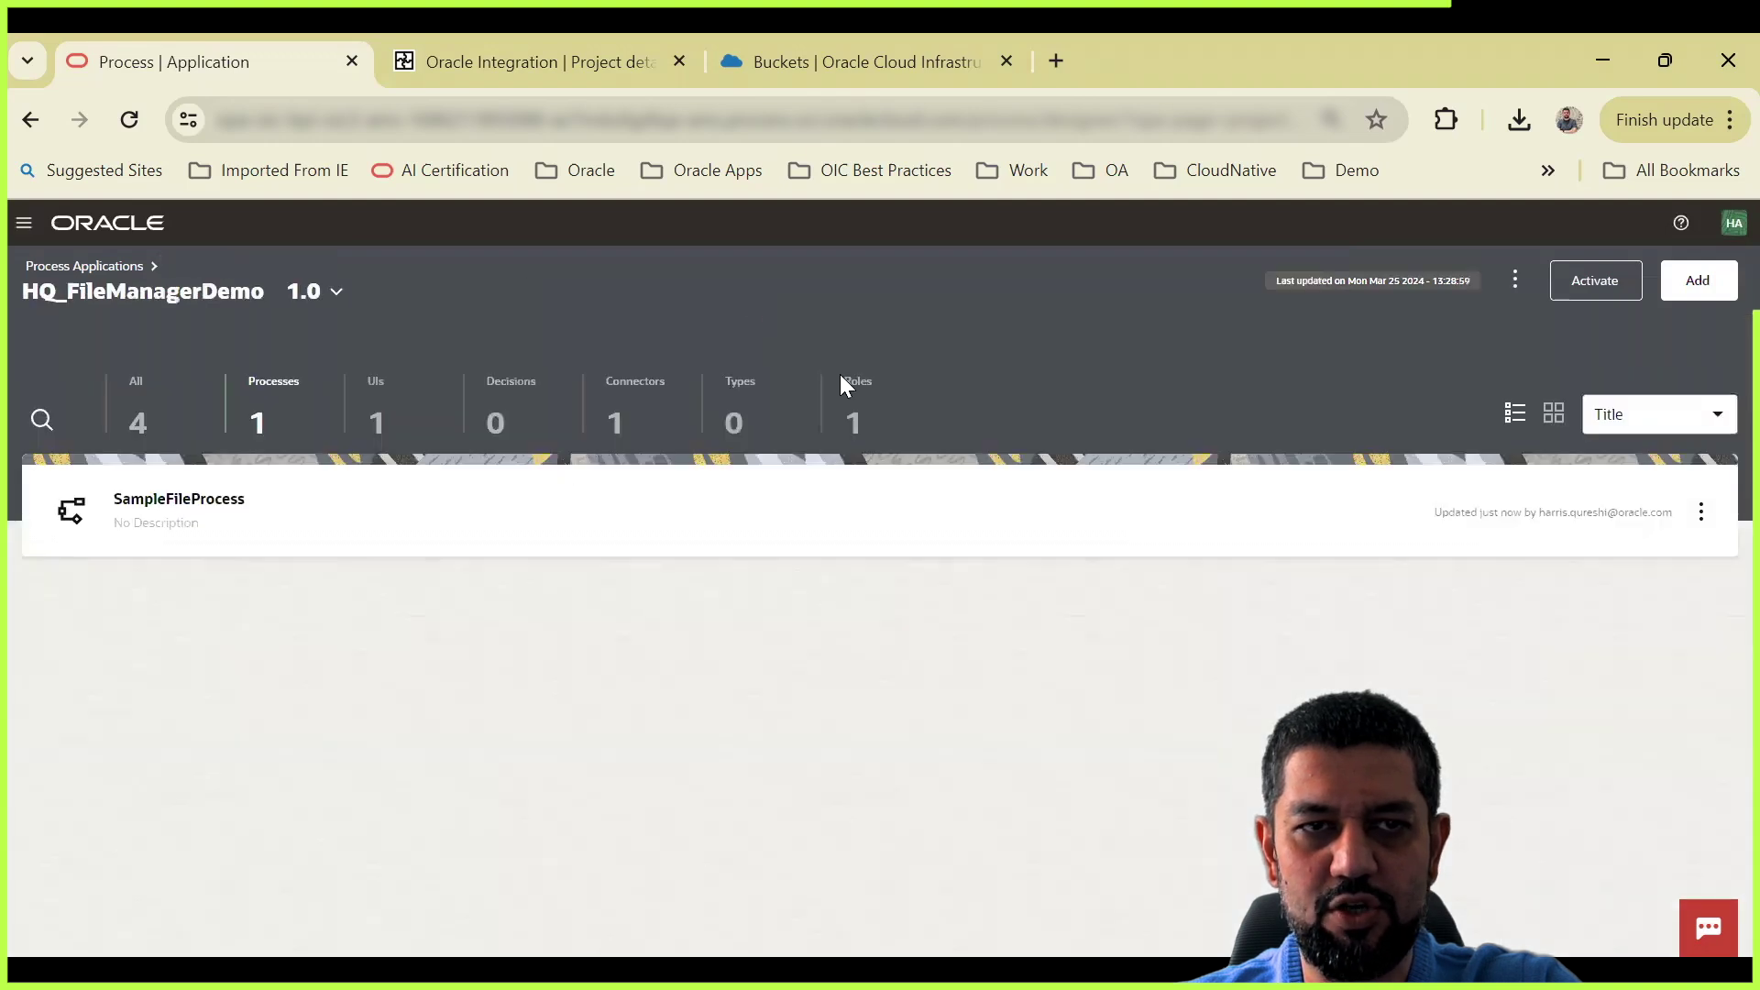
Step: Add both user accounts matching the searched first name to the Process User role and set its permission to Manage
click(855, 411)
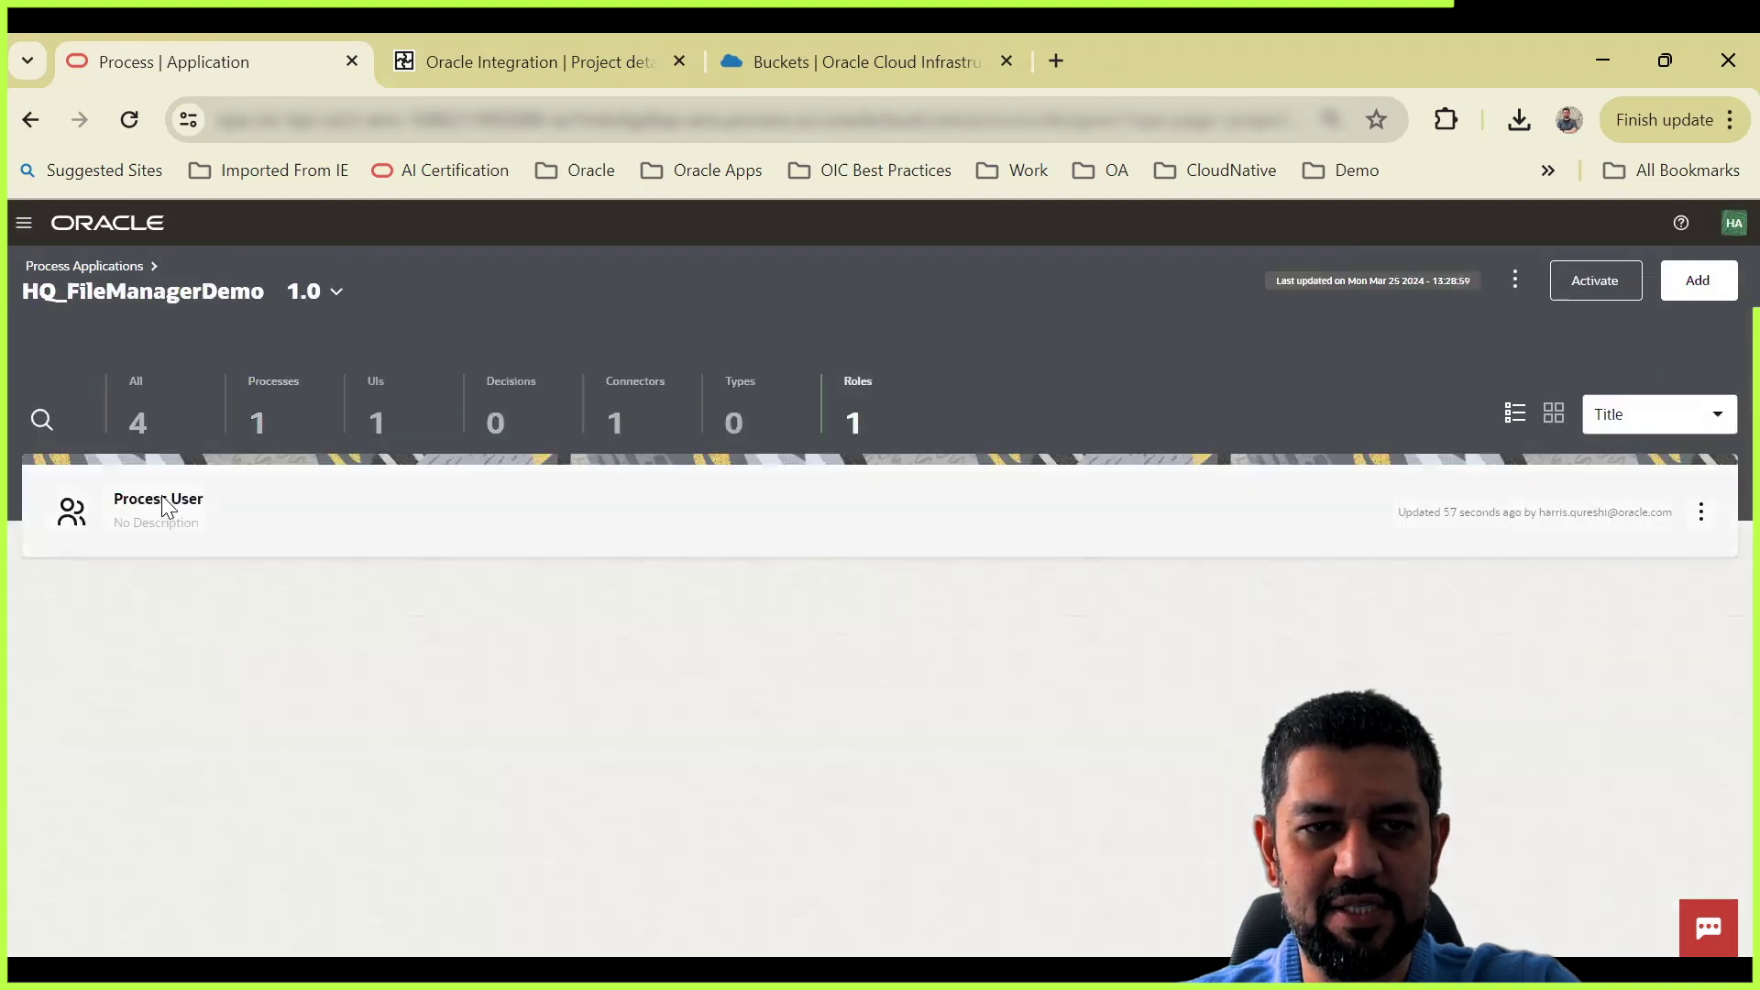
click(161, 502)
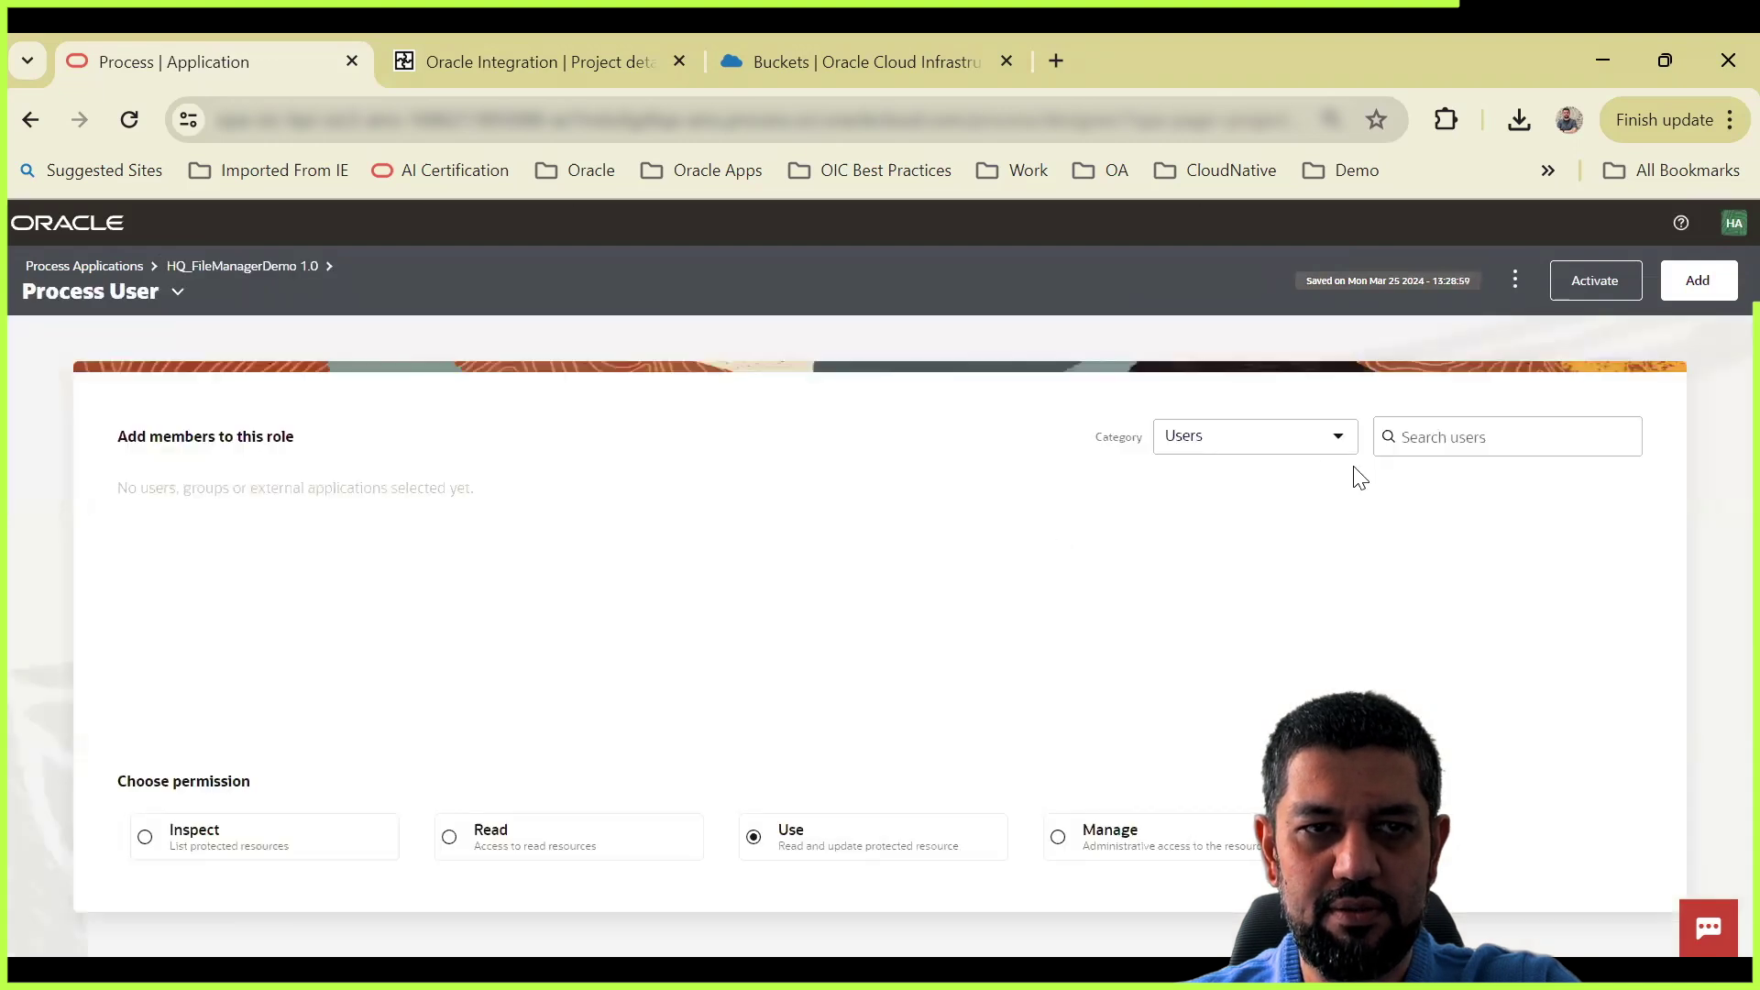
click(1440, 437)
text(har)
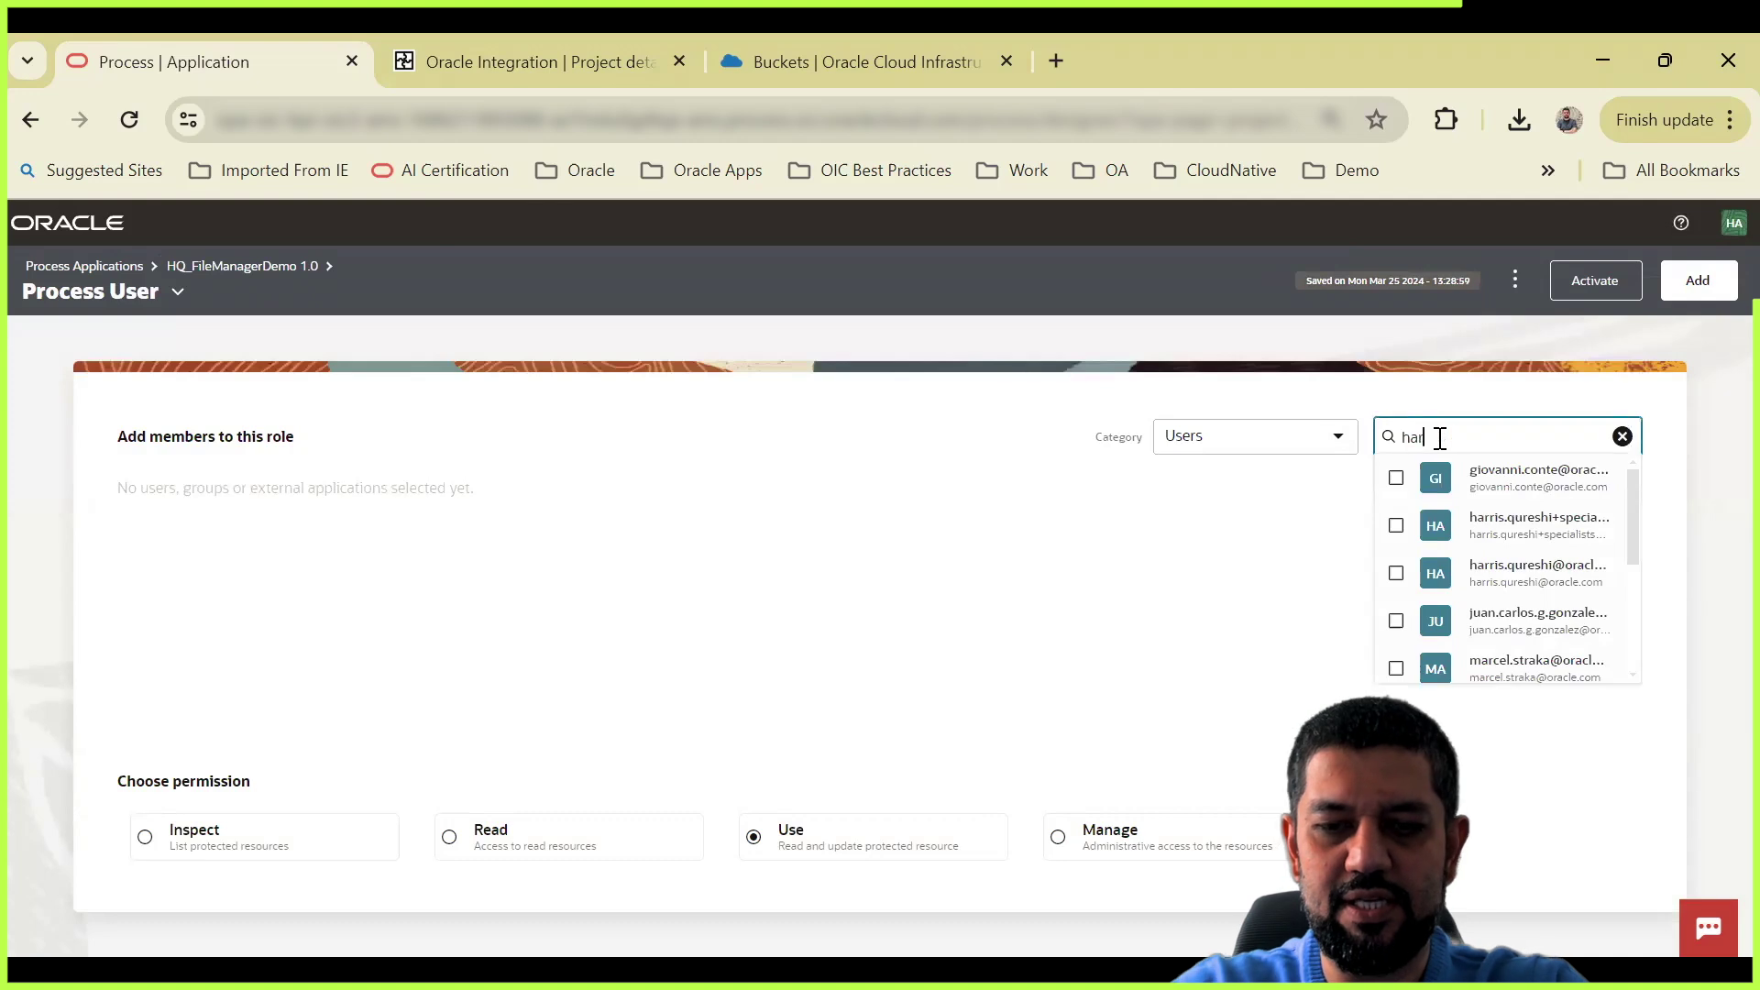
text(ris)
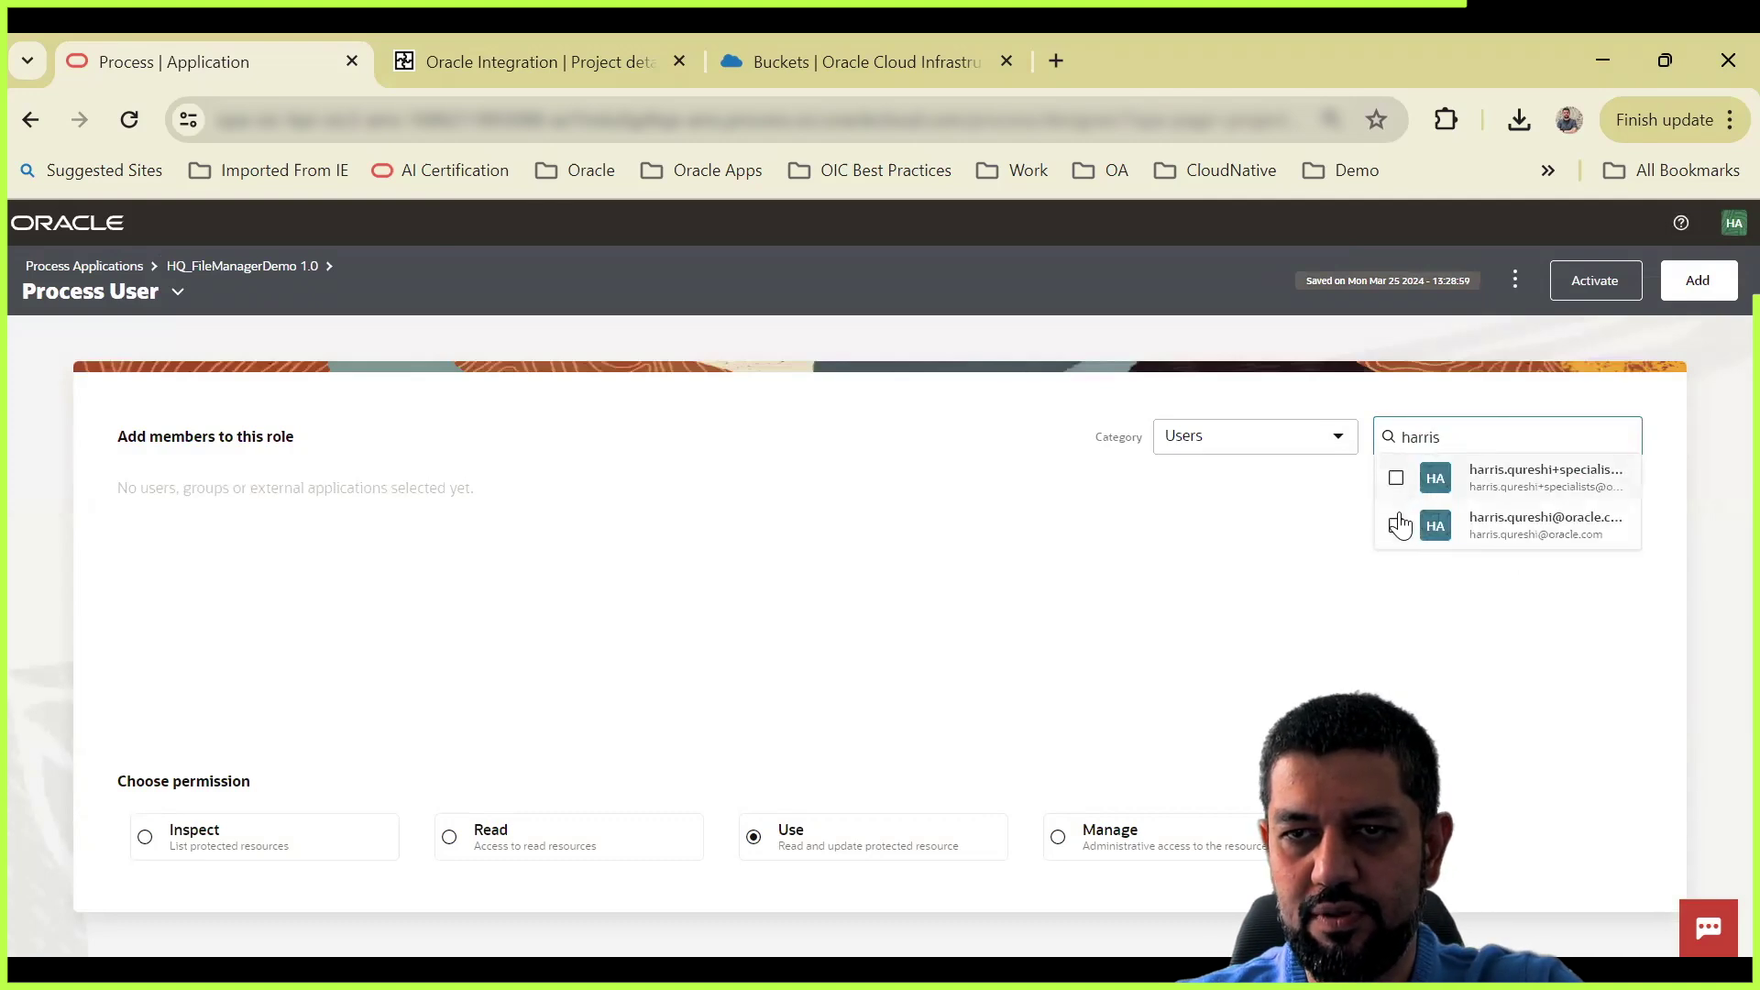
click(1396, 478)
click(1397, 525)
click(1004, 651)
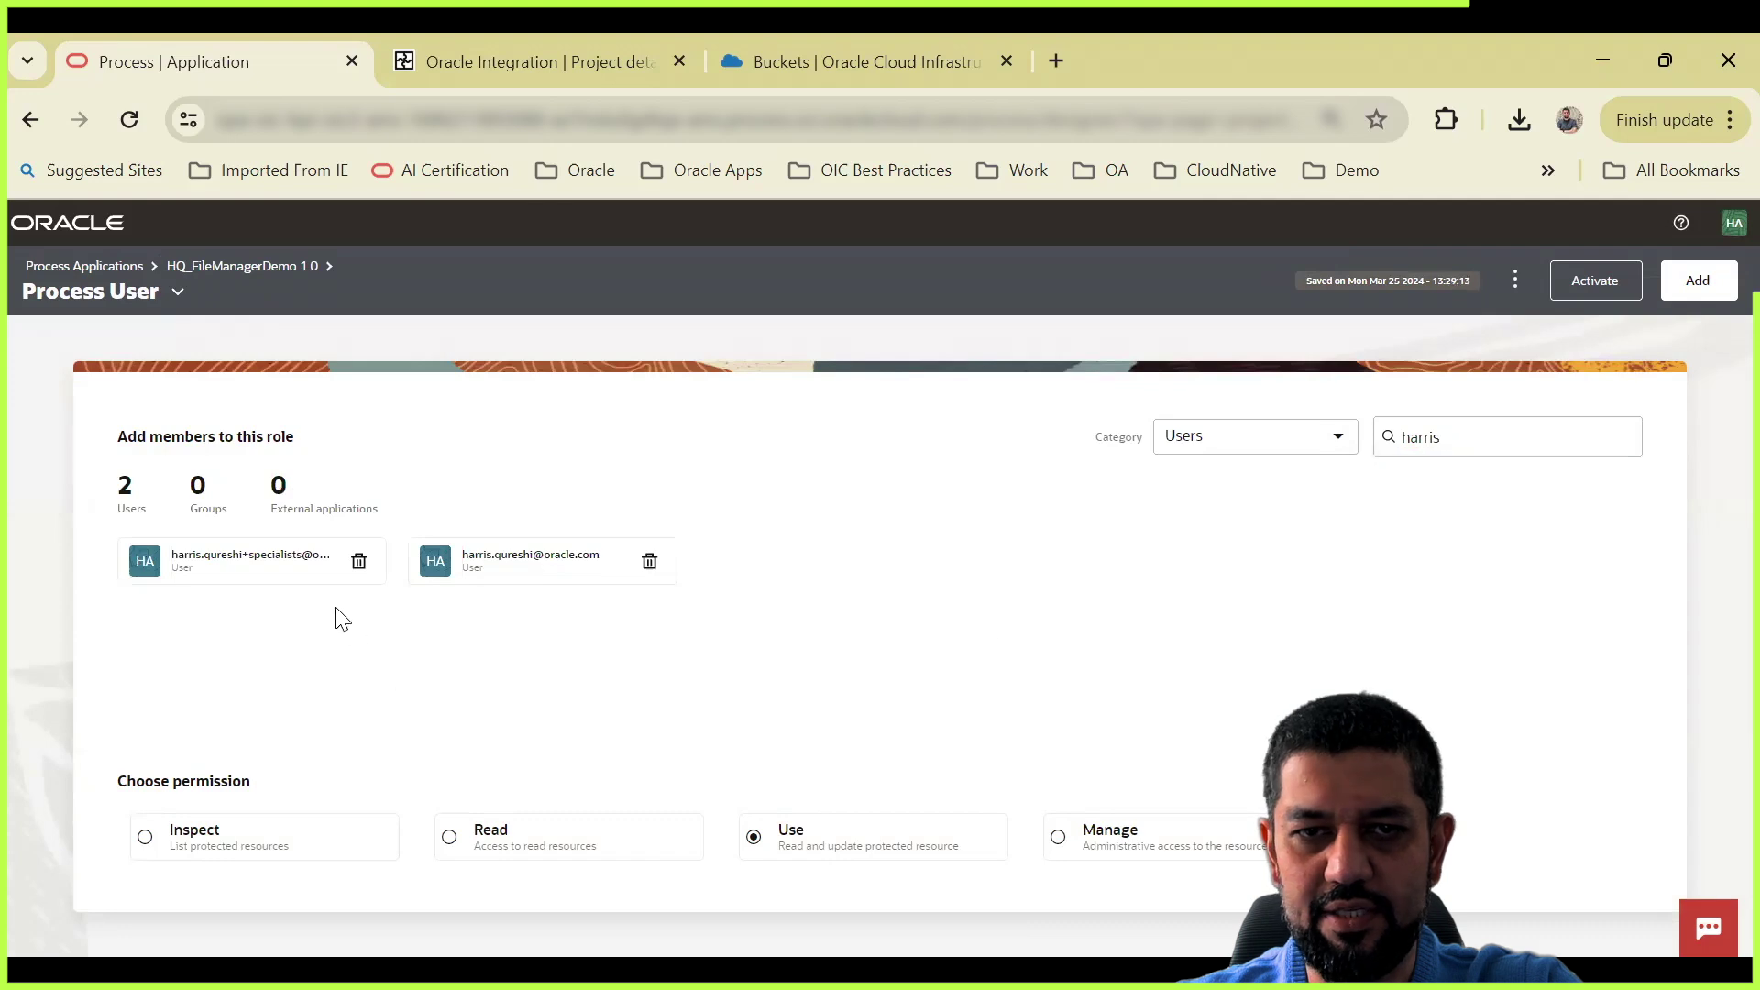
click(1059, 839)
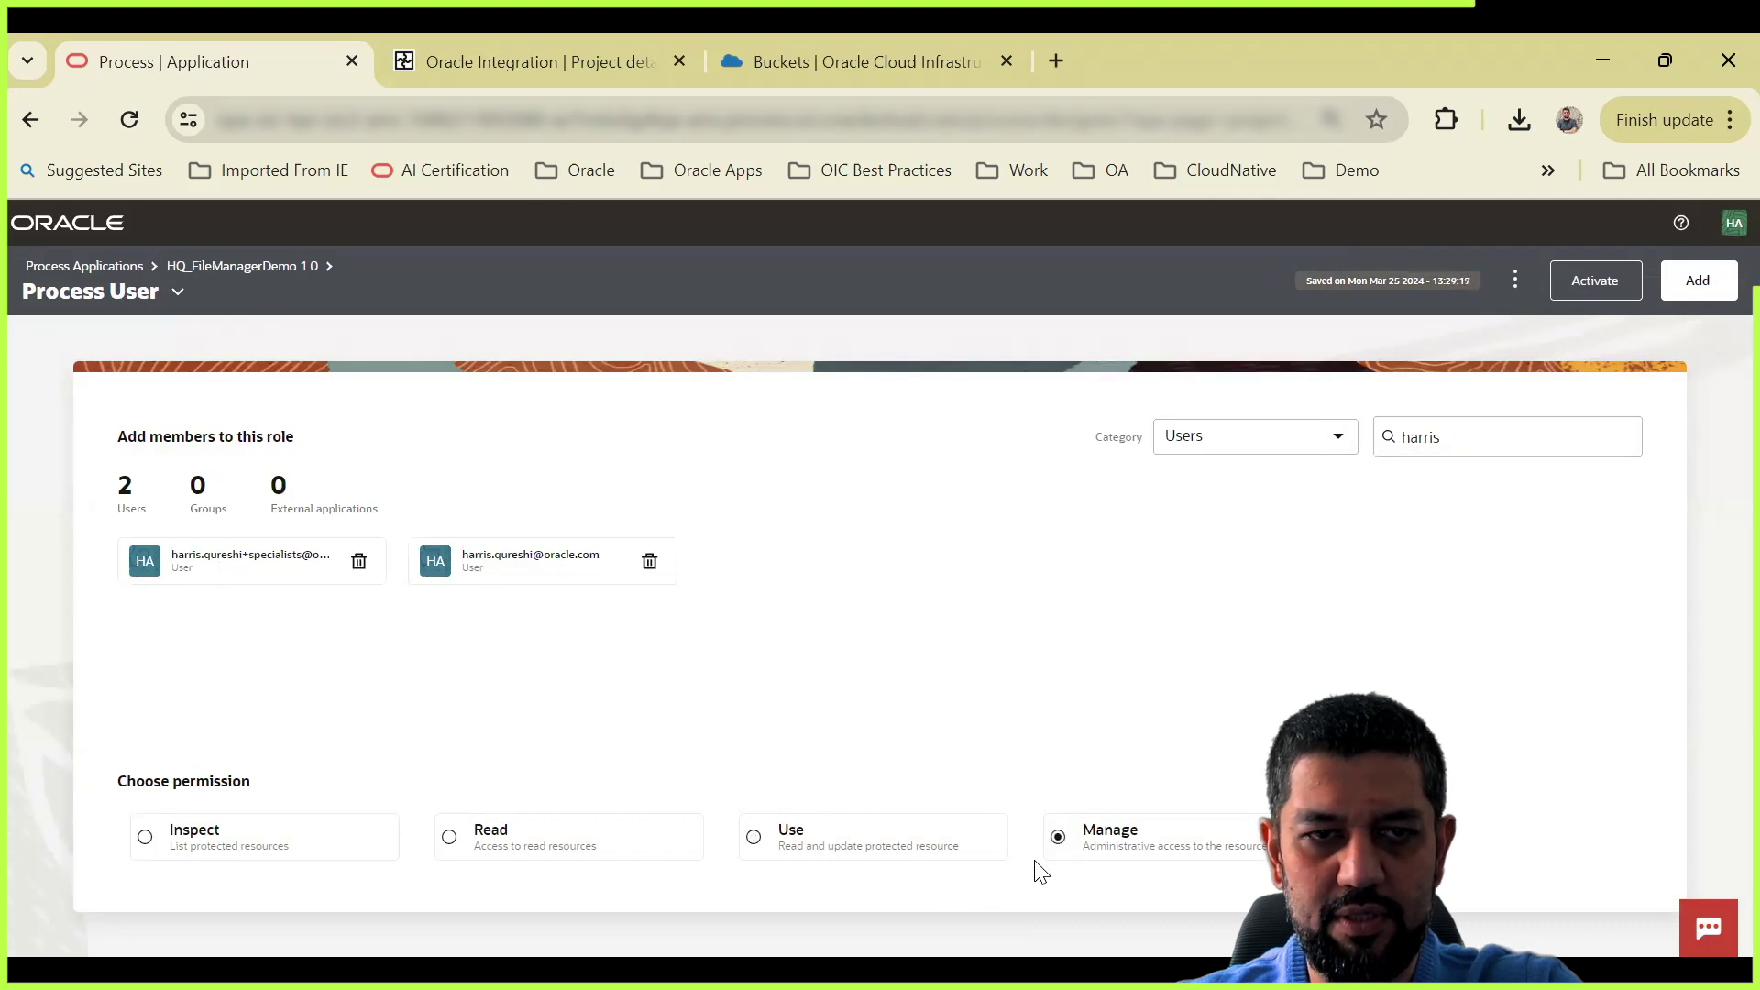
click(209, 268)
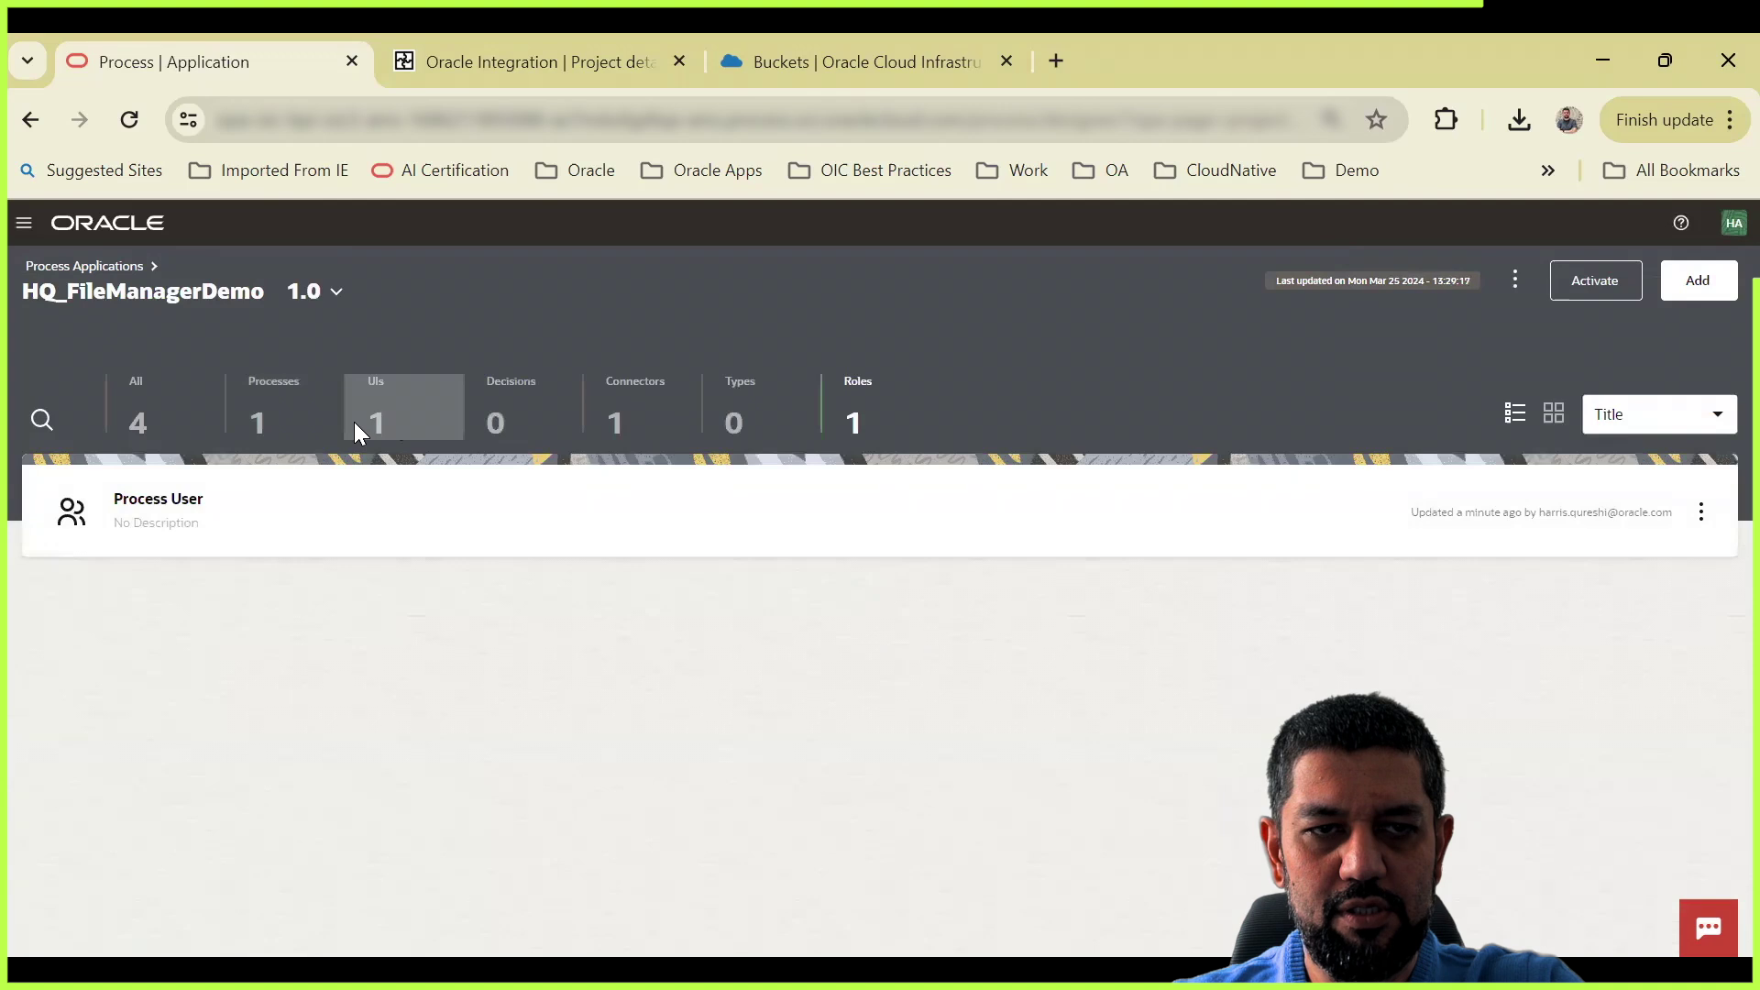
Step: Review the detailed validation issues for version 1.0 of HQ_FileManagerDemo and close the validation details
click(276, 407)
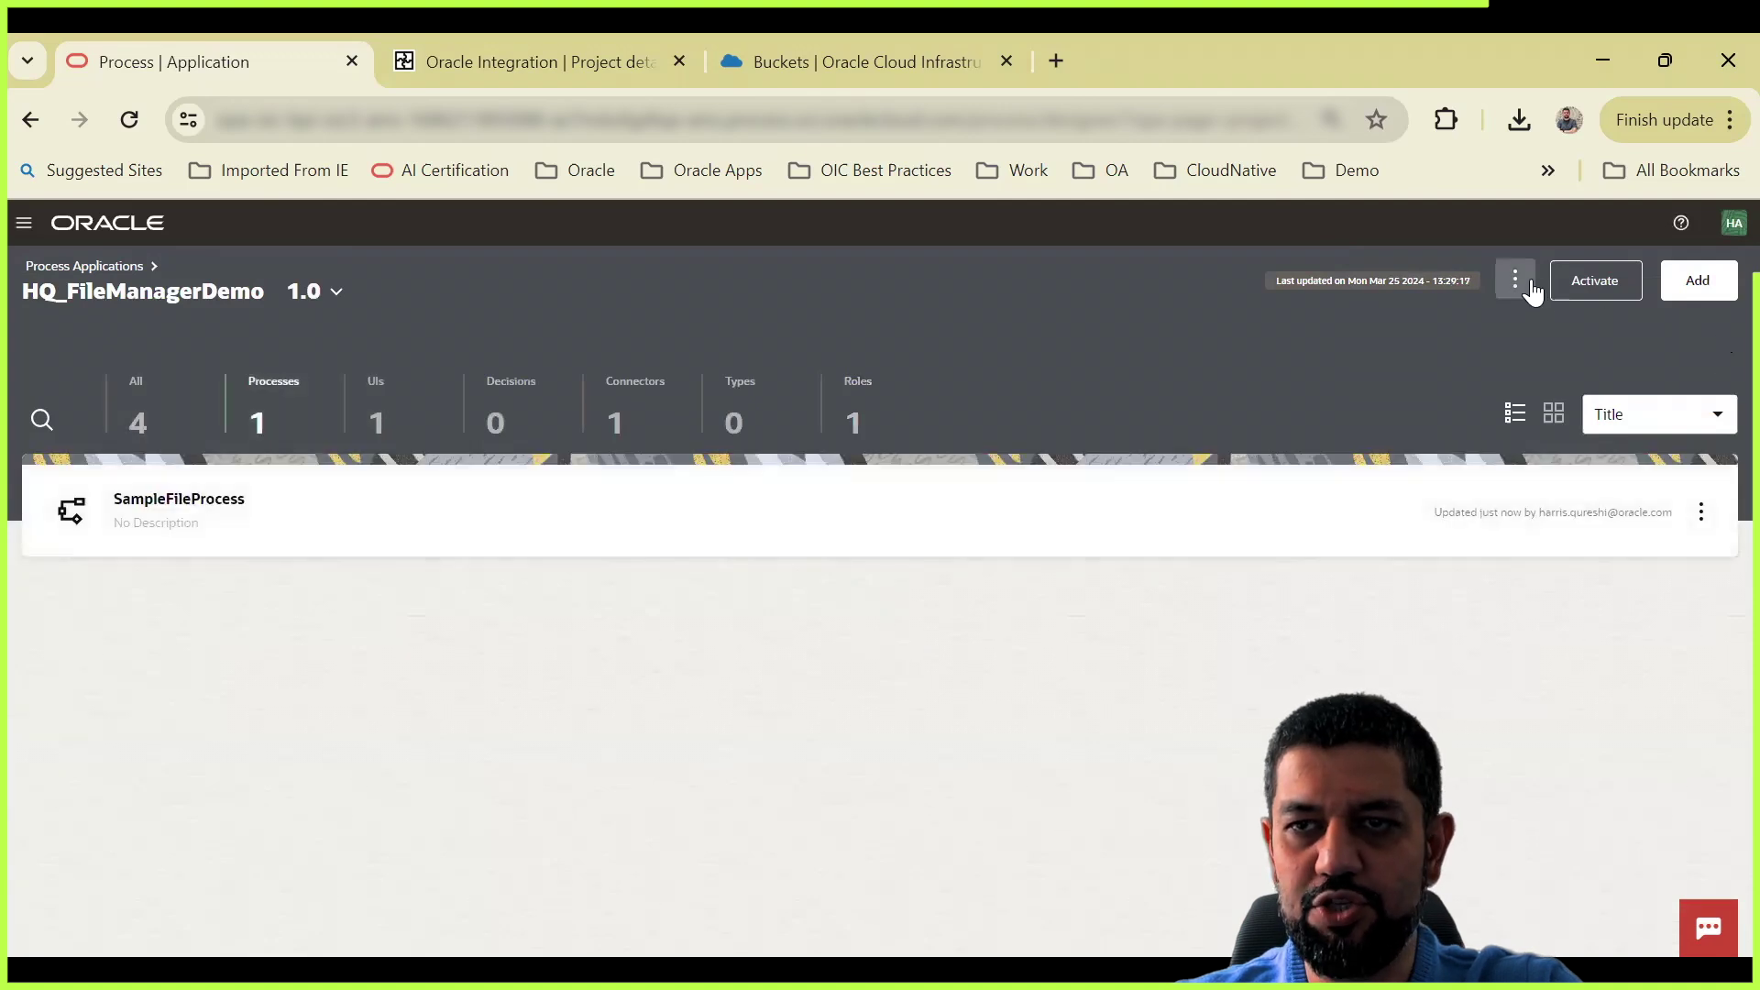
click(1601, 284)
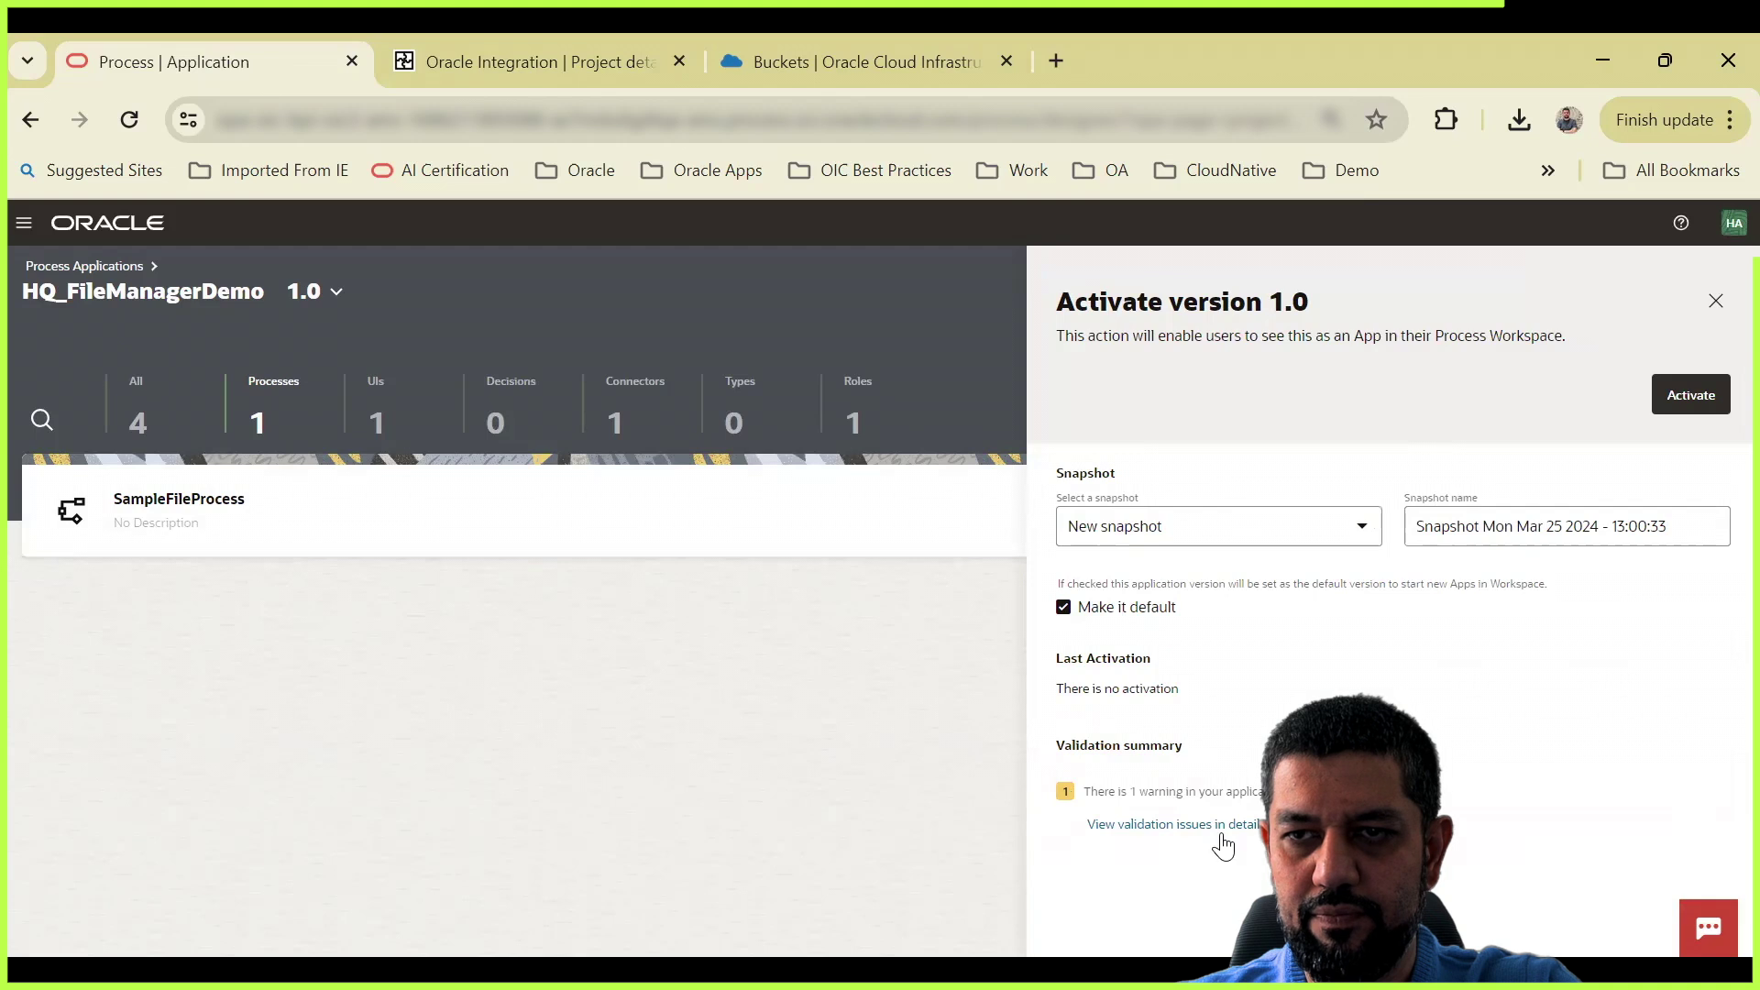
click(1174, 827)
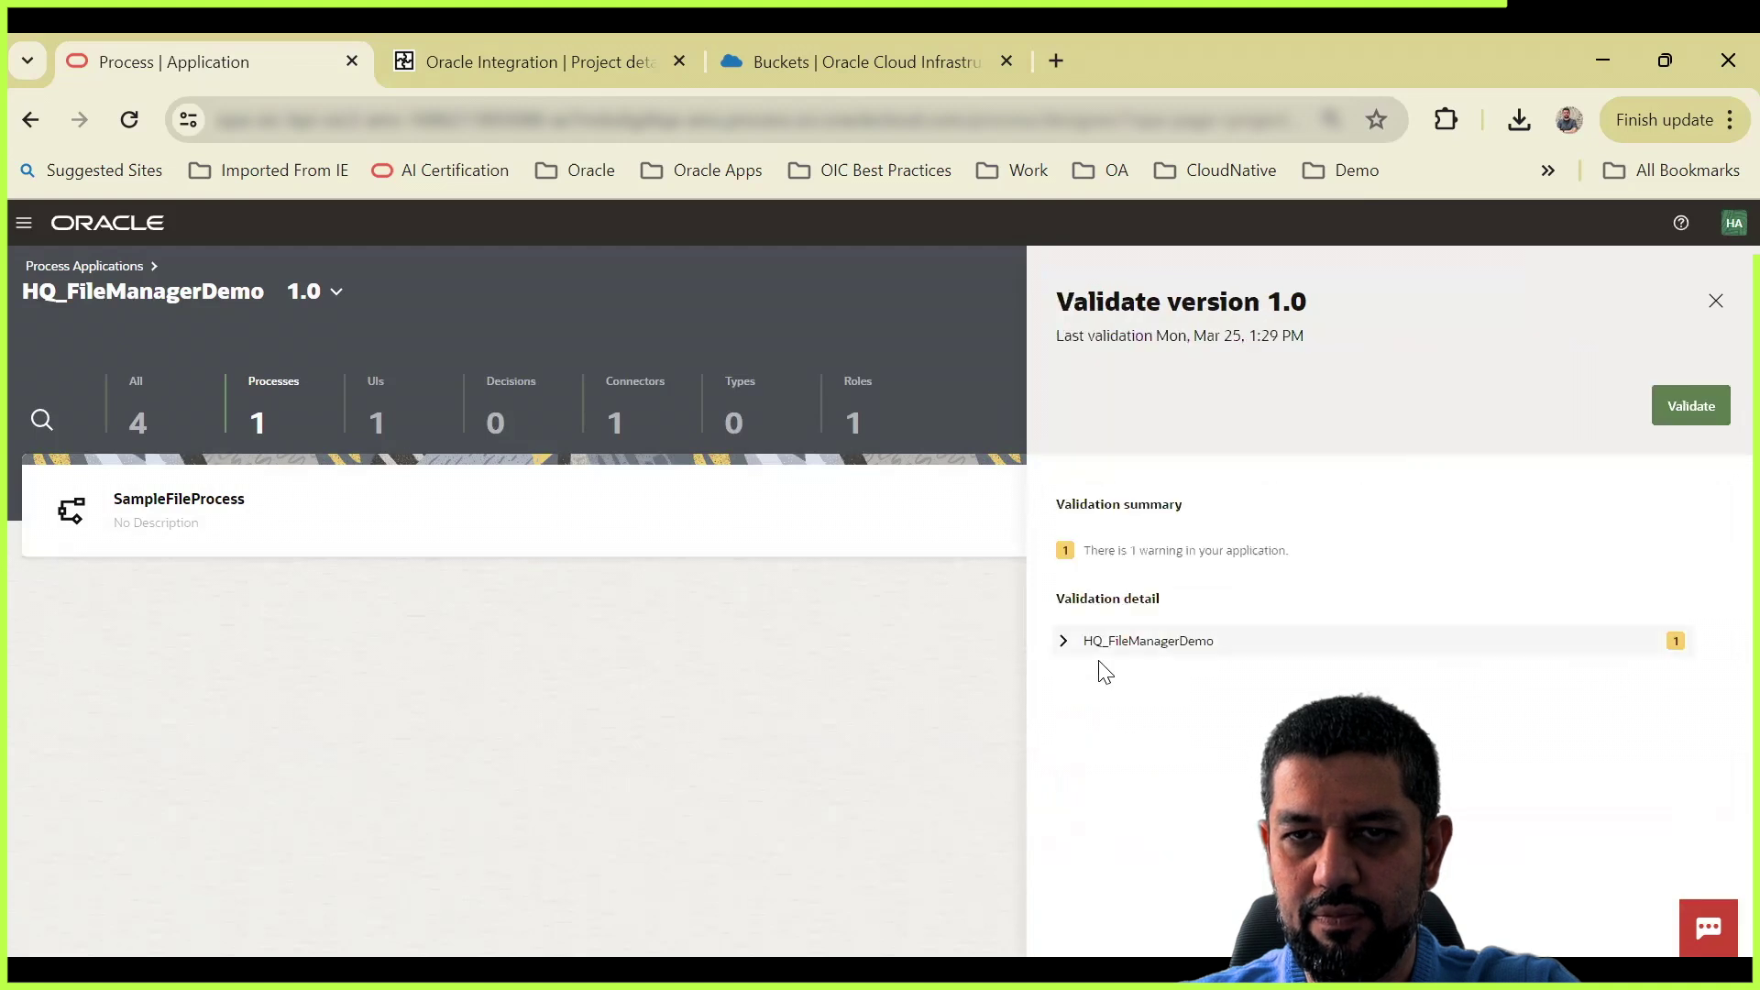
click(1063, 641)
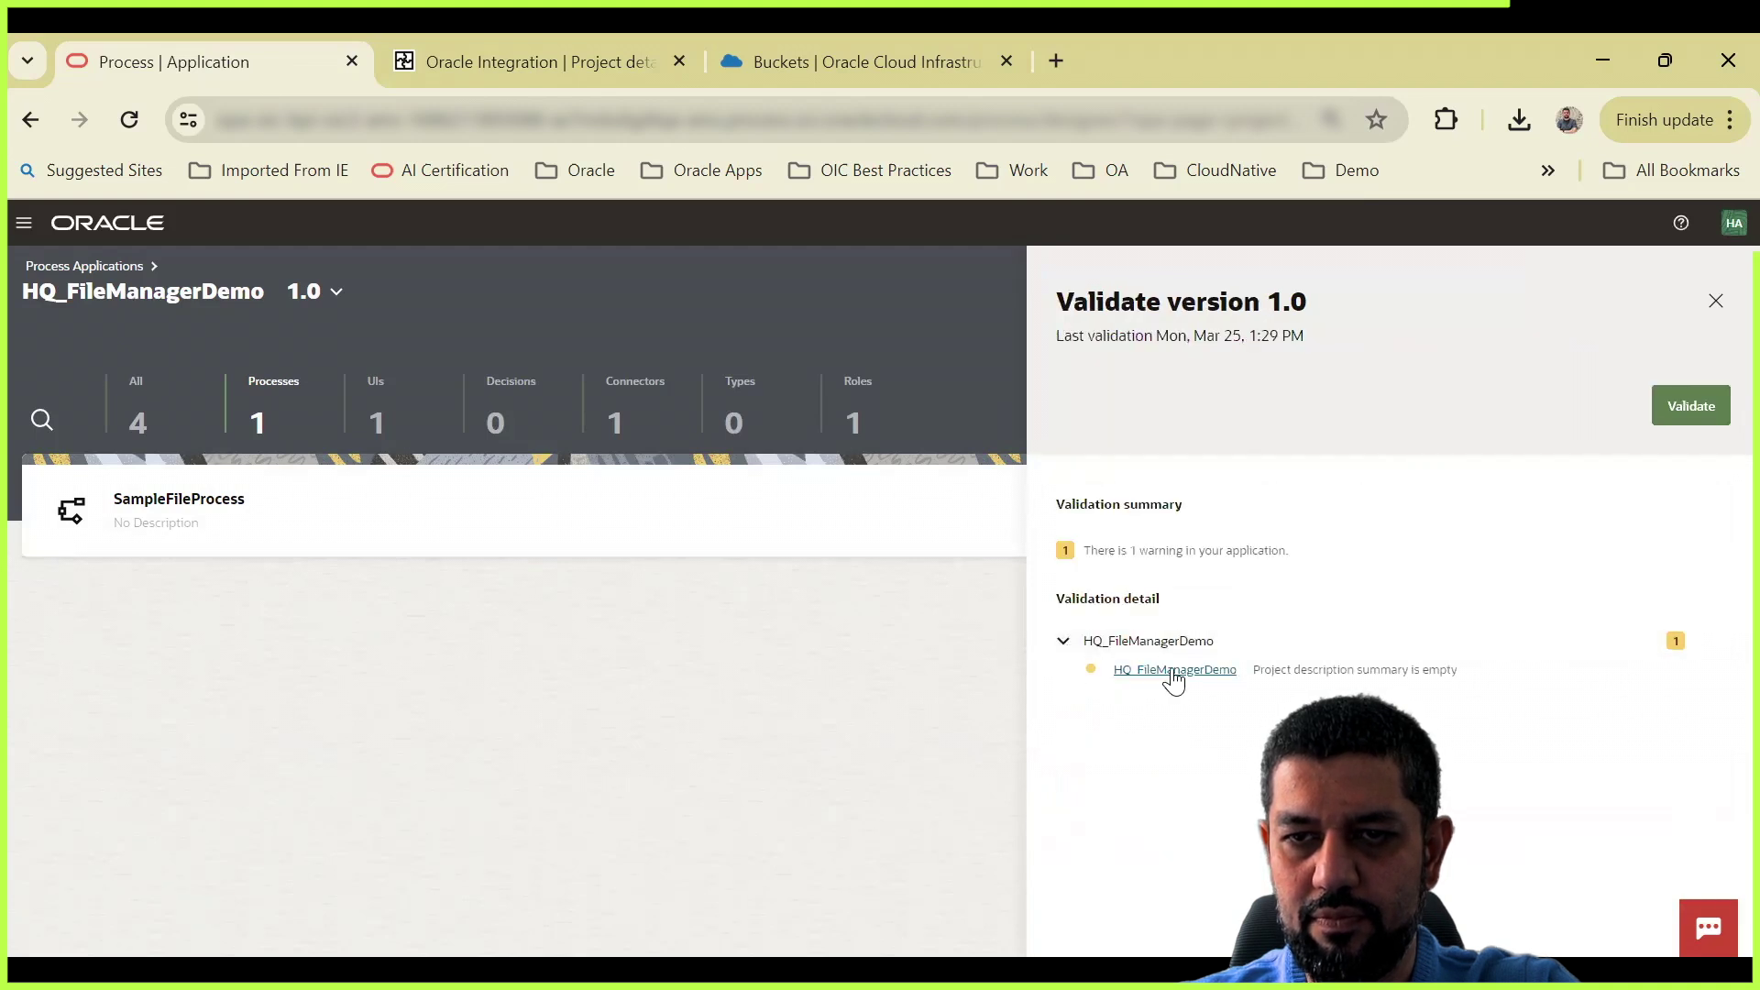
click(1716, 302)
Step: Activate version 1.0 of HQ_FileManagerDemo with a new snapshot as the default version
click(1518, 284)
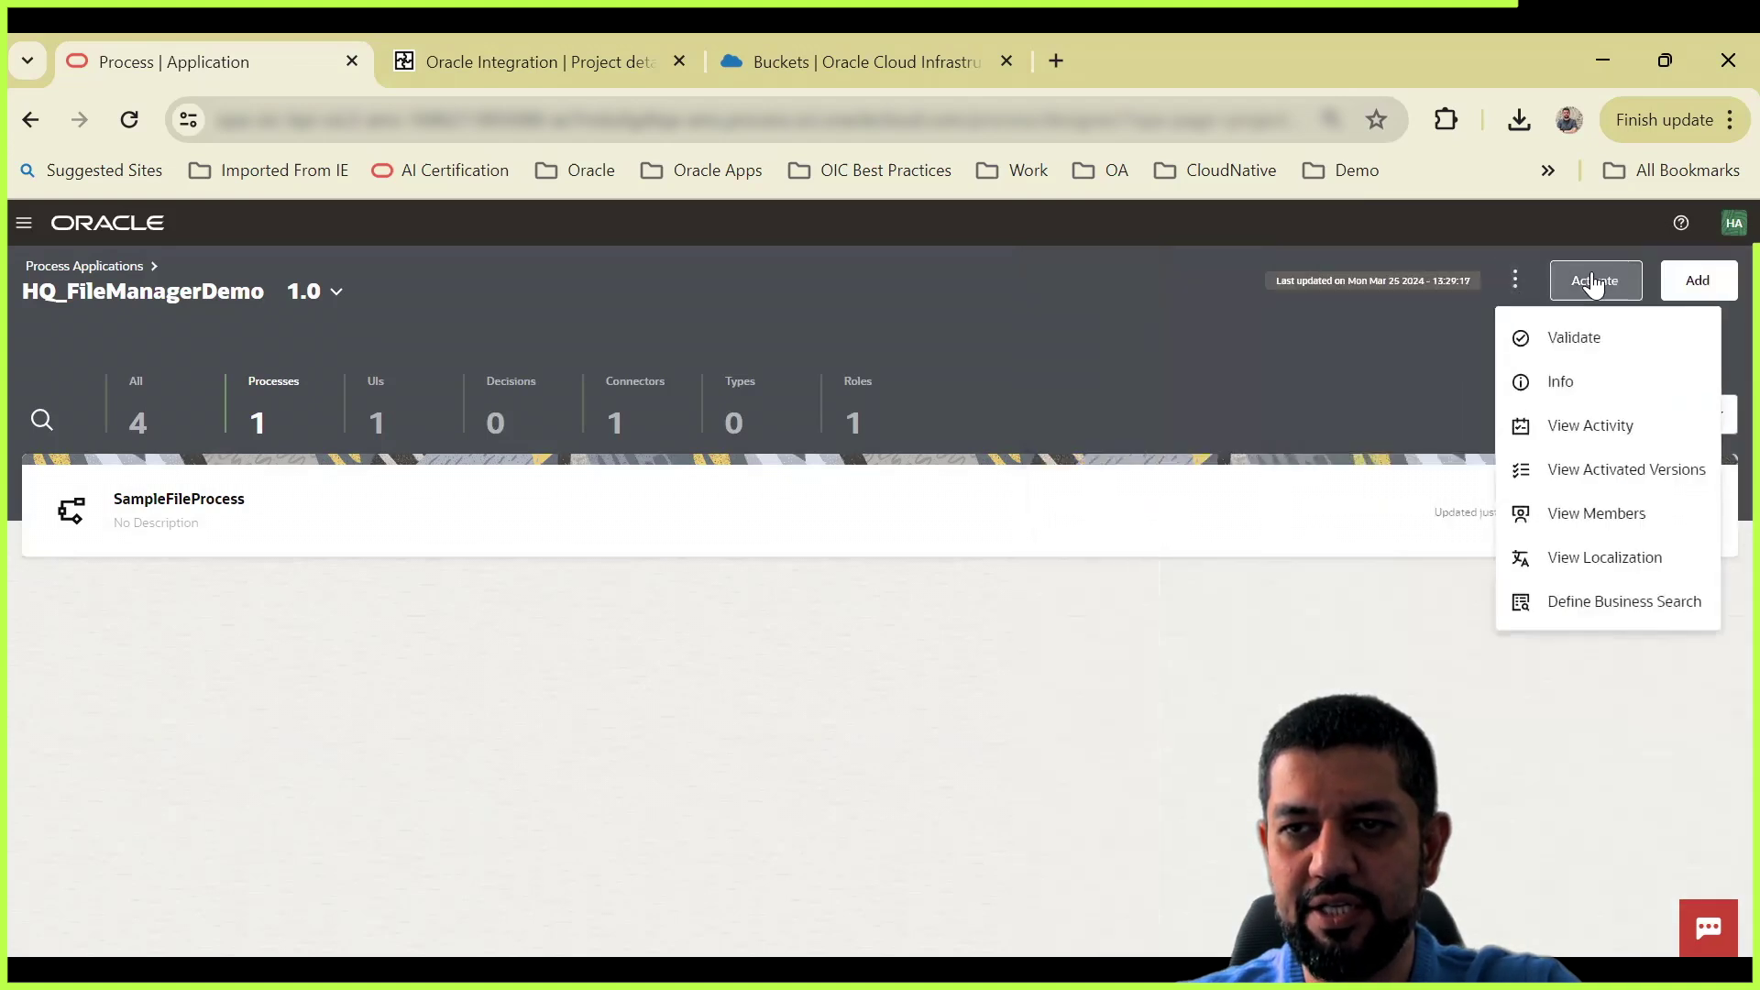
click(1592, 284)
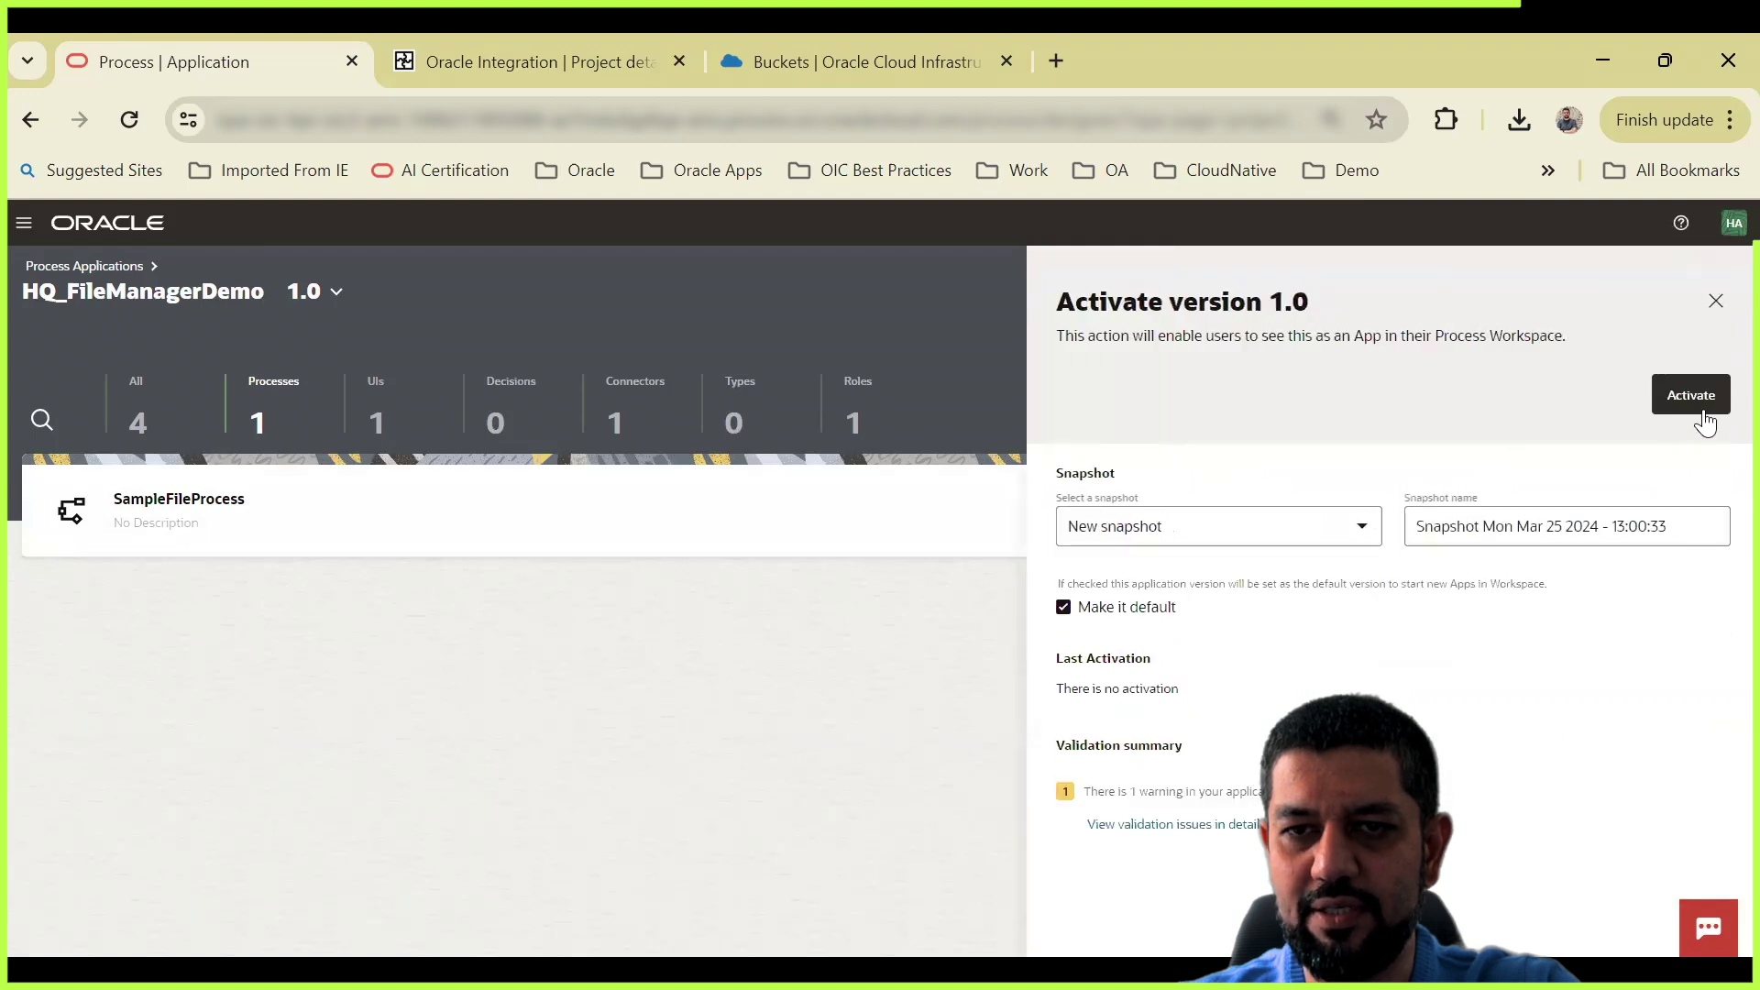
click(1700, 400)
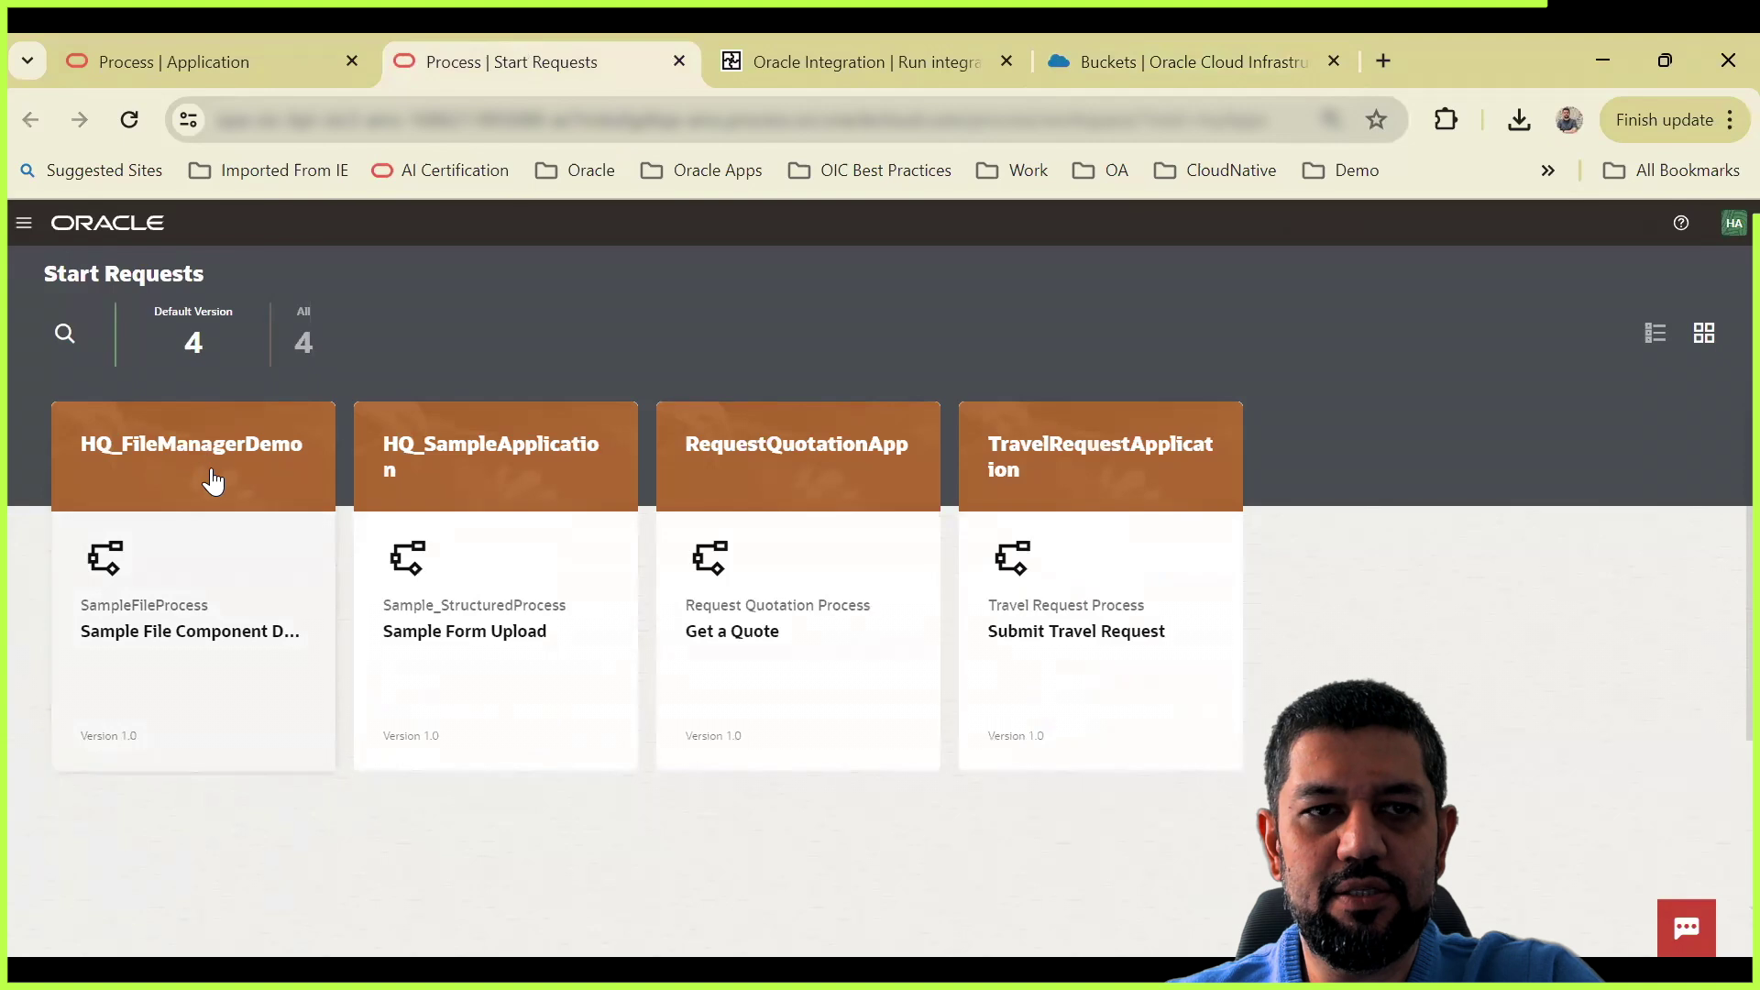
Step: Start the Sample File Component Demo request and upload 3.png and Invoice_2023-280.pdf through its FileManager component
click(212, 476)
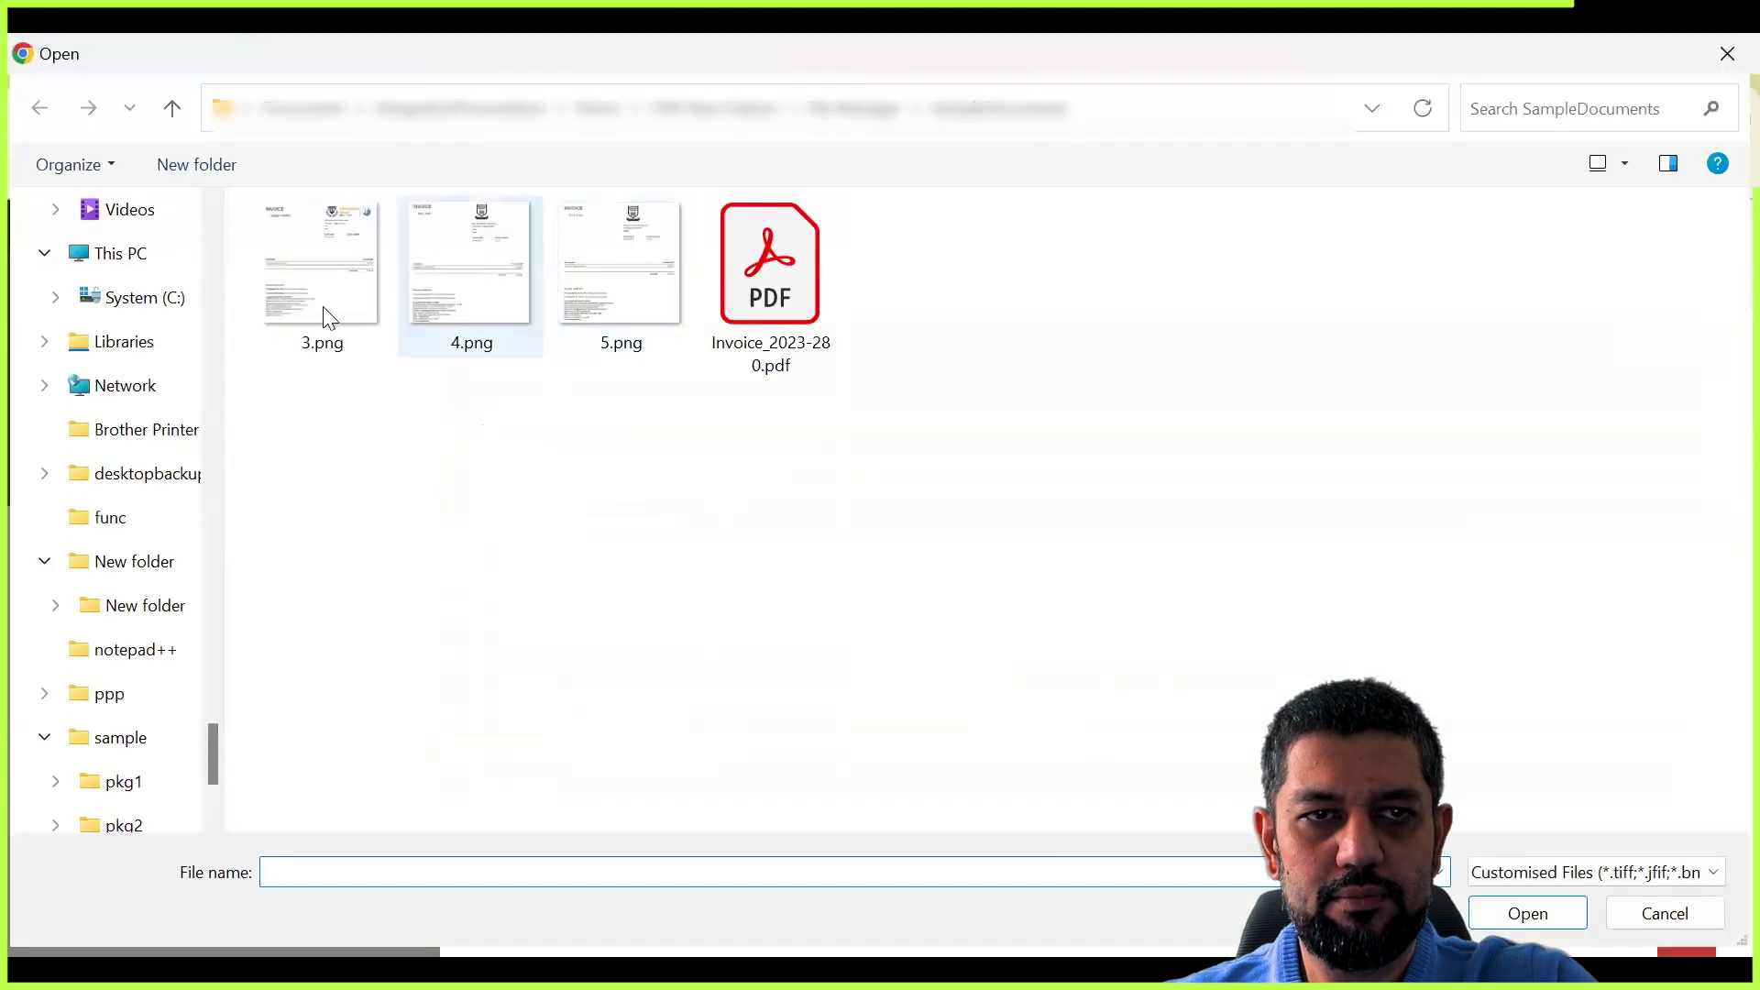
click(320, 275)
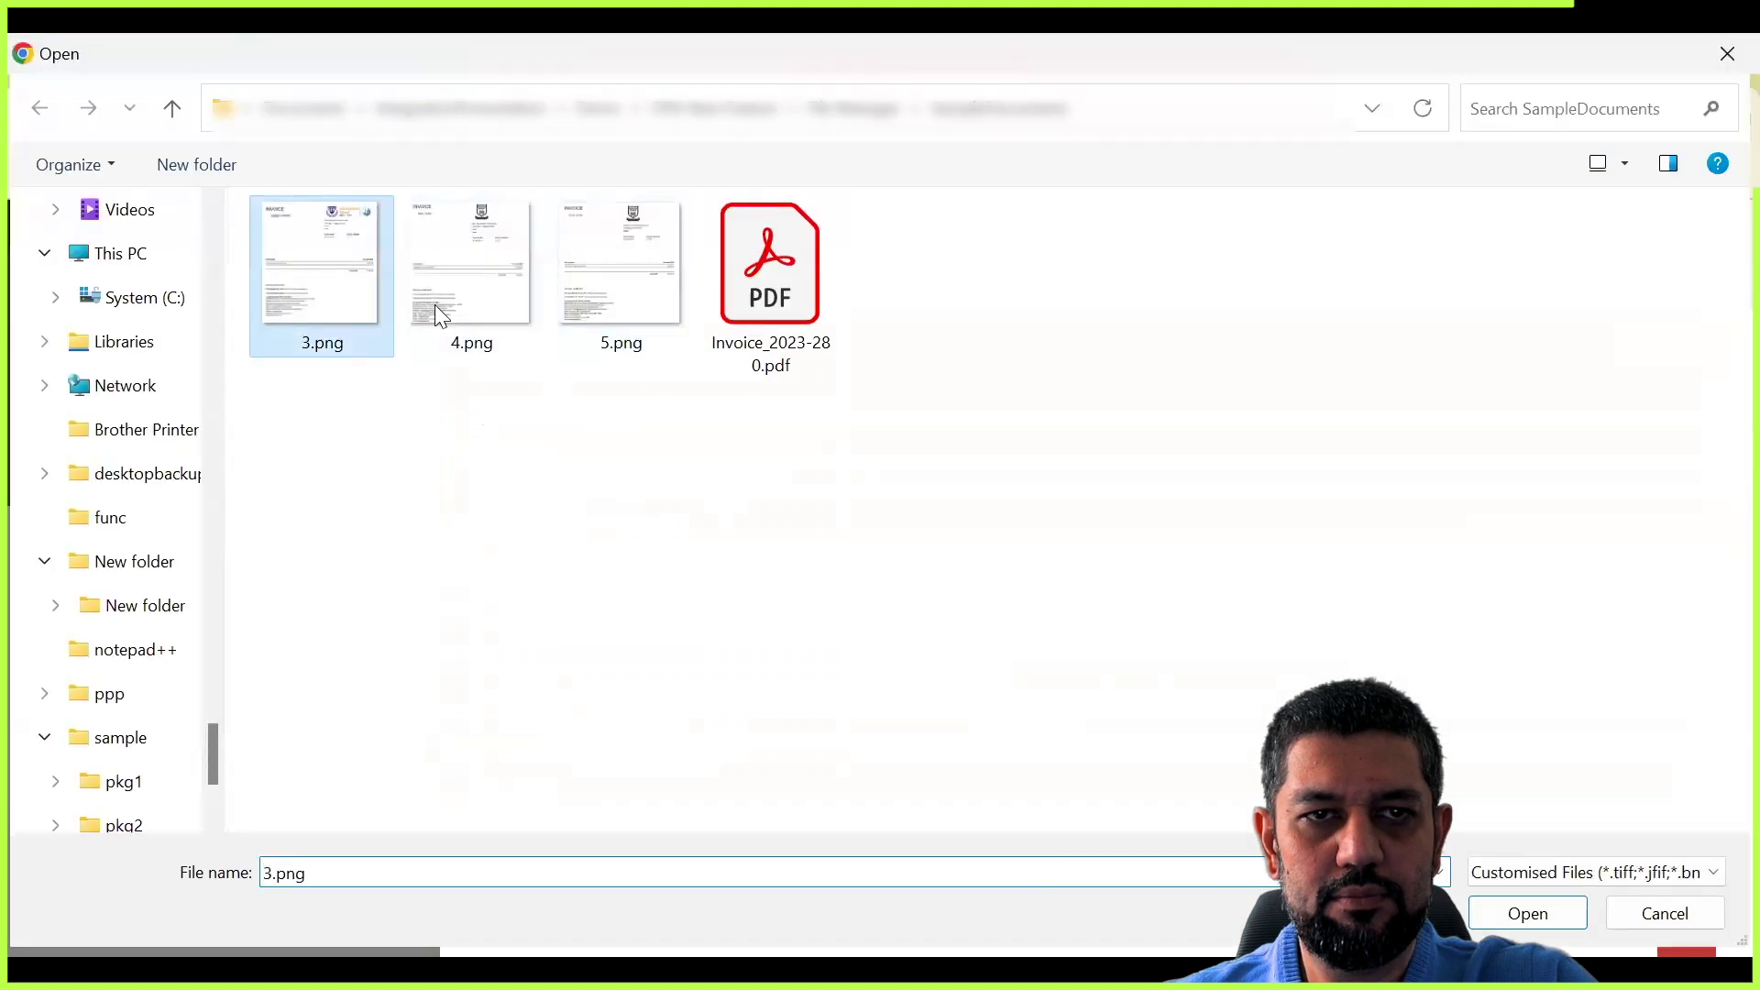
click(1527, 913)
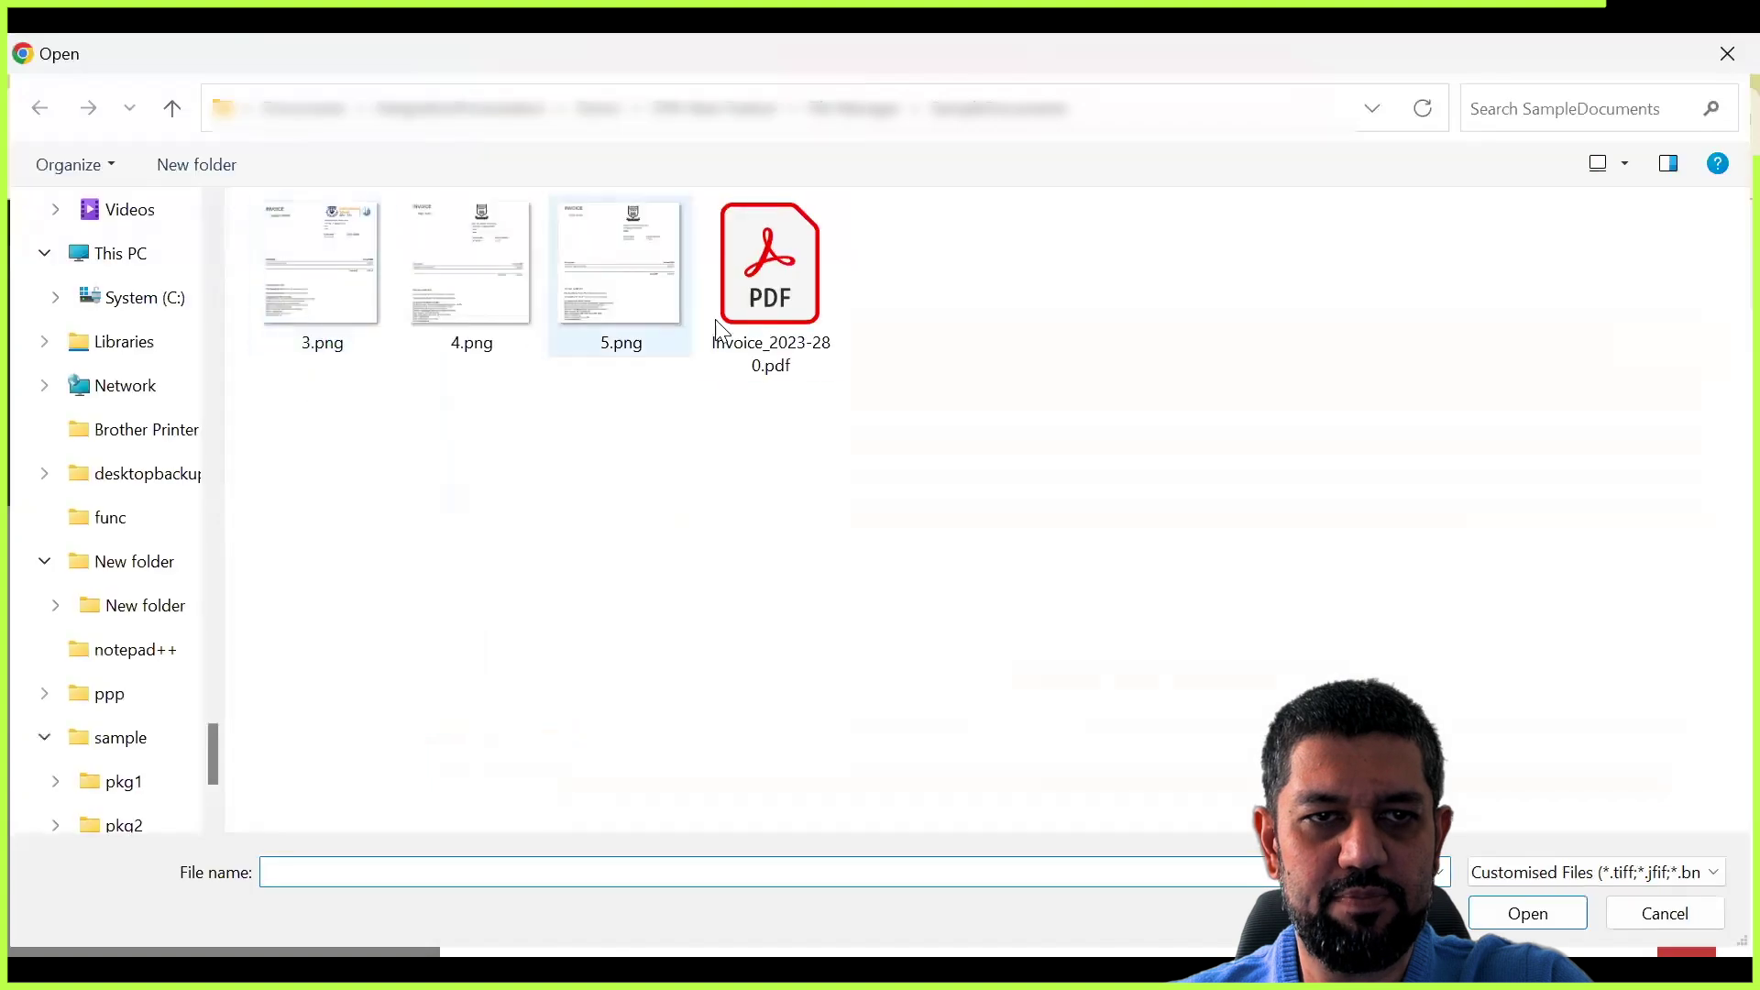
click(777, 319)
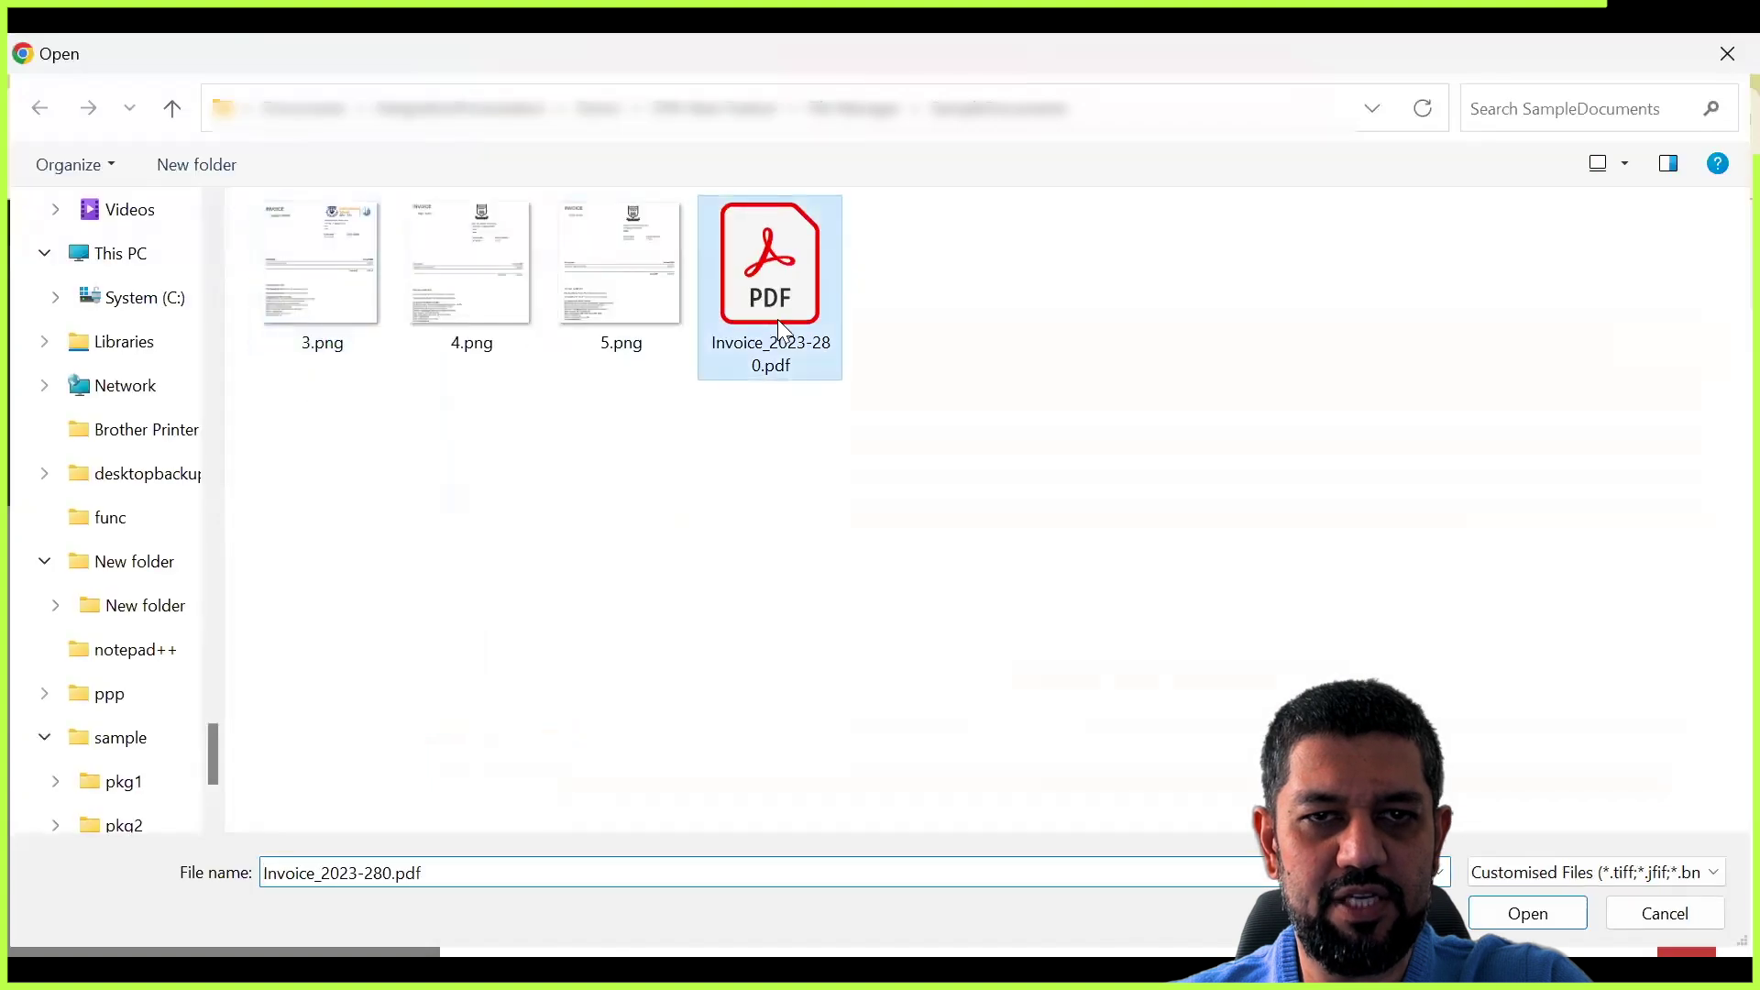
click(1526, 914)
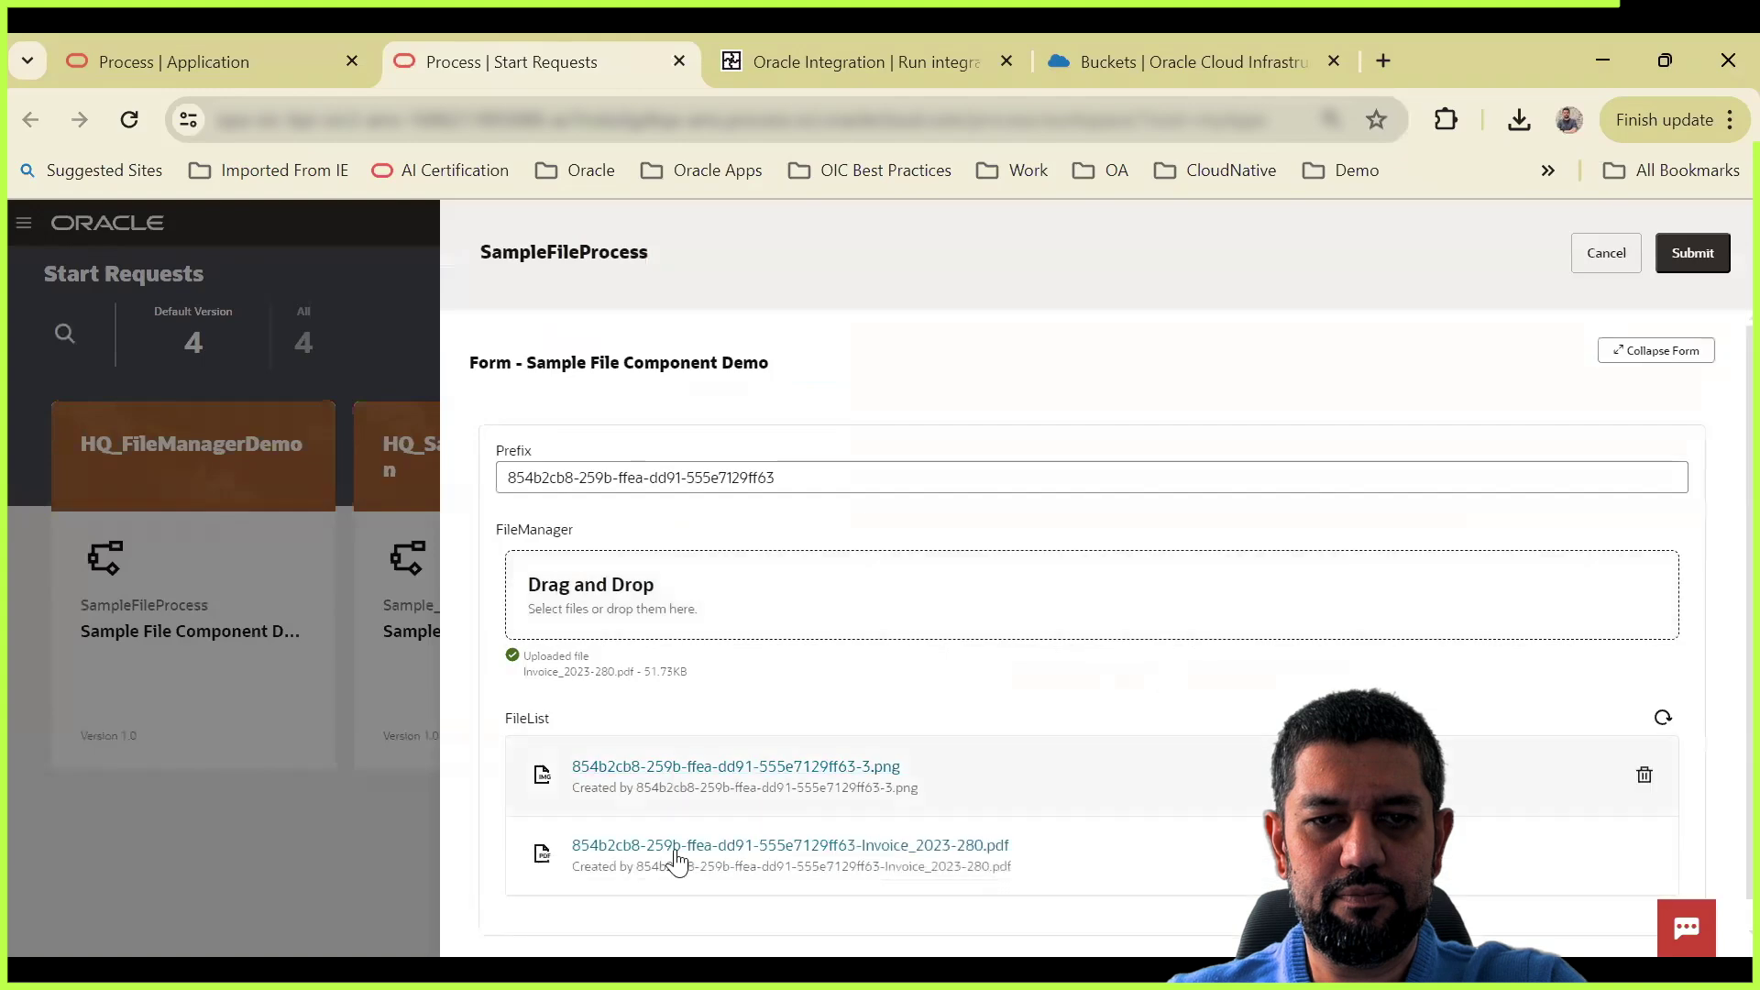
Step: Switch to the Oracle Cloud bucket page and refresh its objects to check the uploaded files
click(1130, 61)
scroll(823, 614, down, 5)
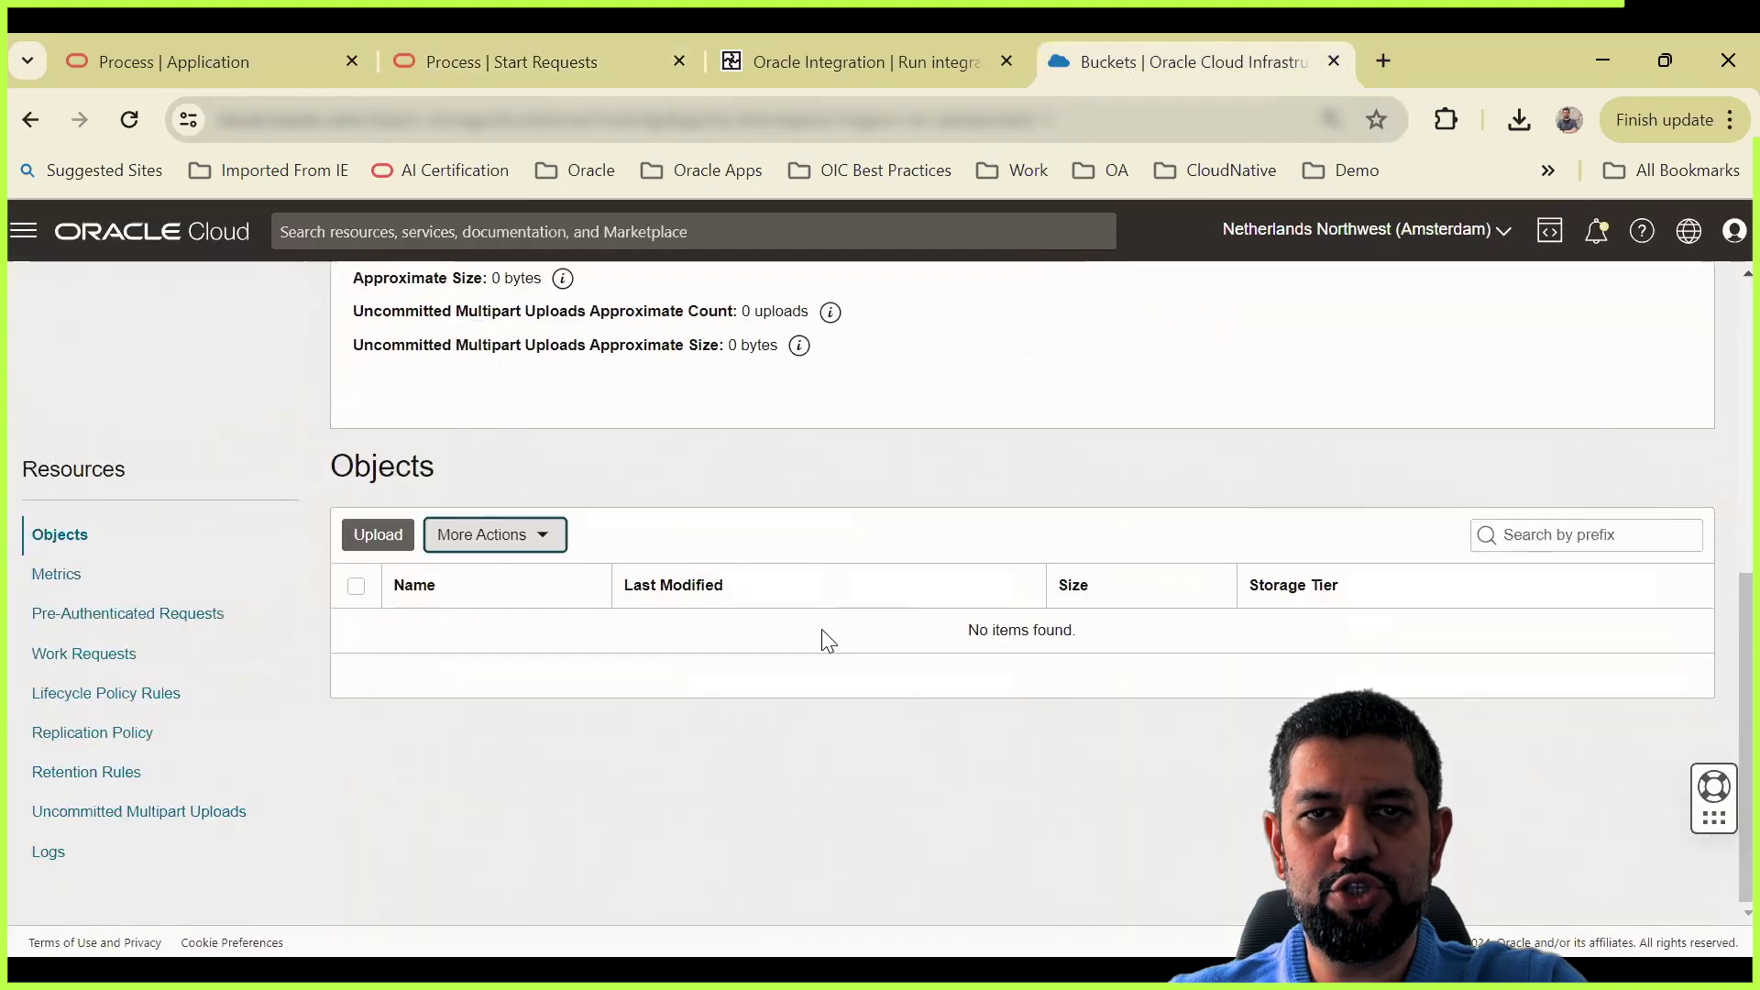
click(554, 540)
click(493, 626)
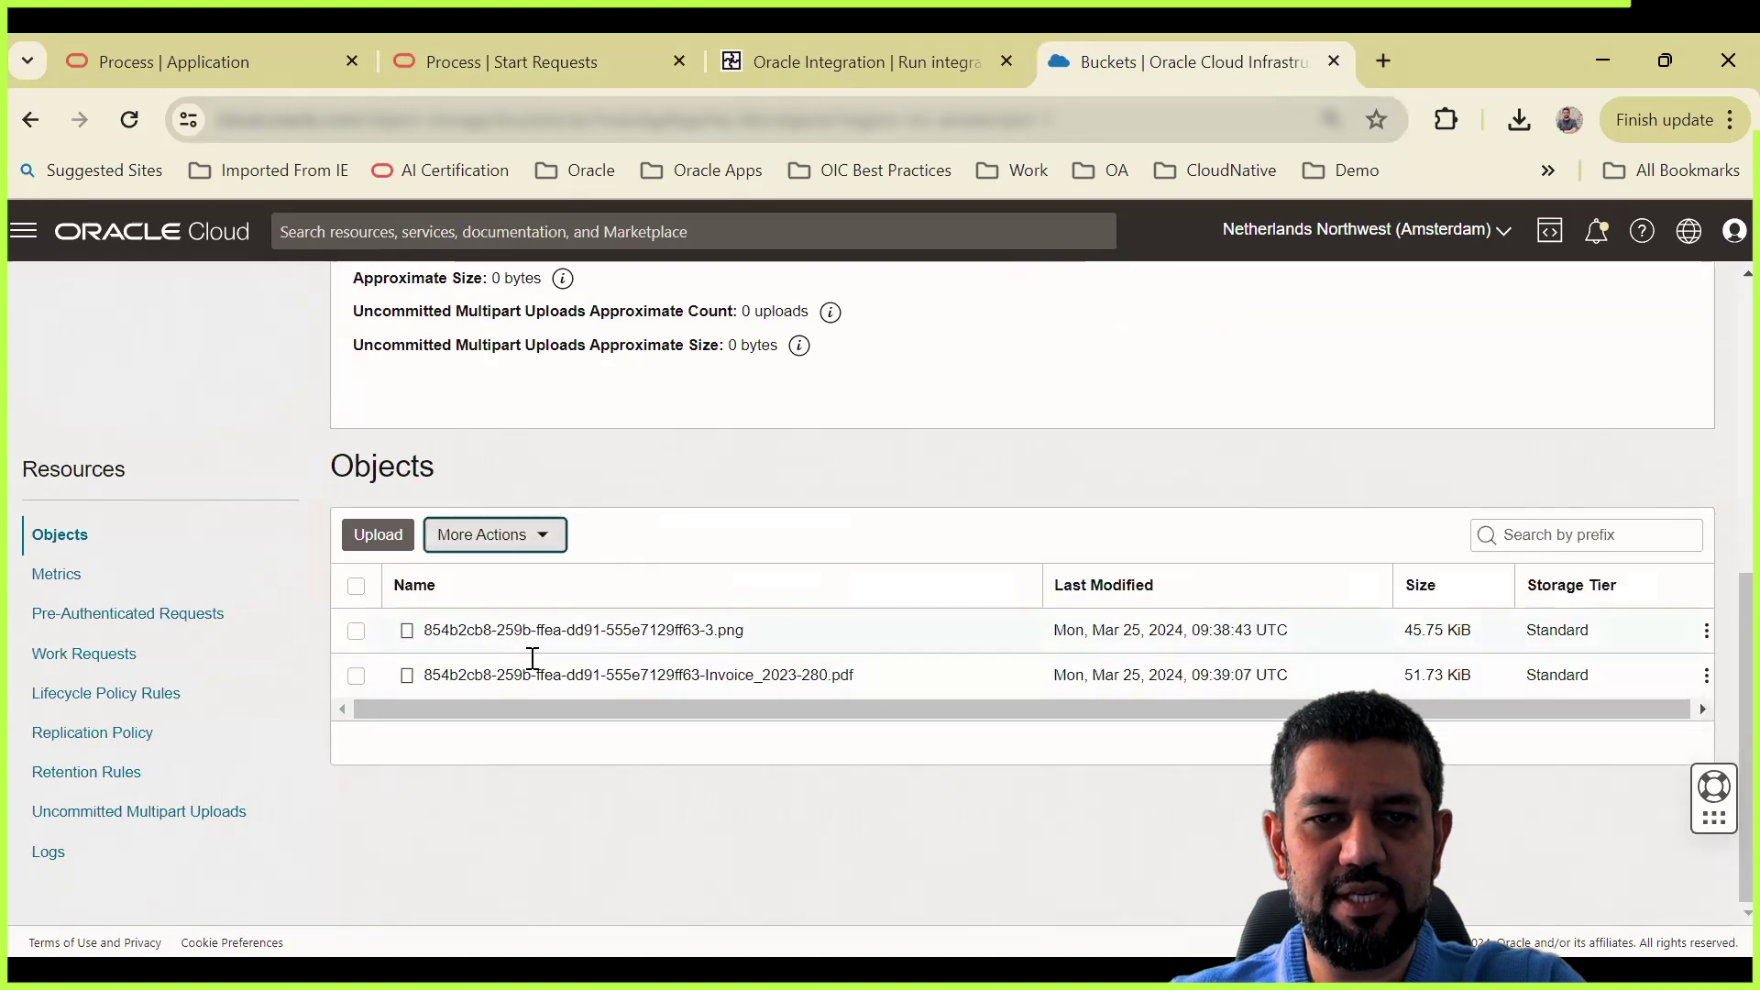
Step: Delete the uploaded Invoice_2023-280.pdf from the request form's FileList and refresh the bucket's objects to check the deletion
click(508, 38)
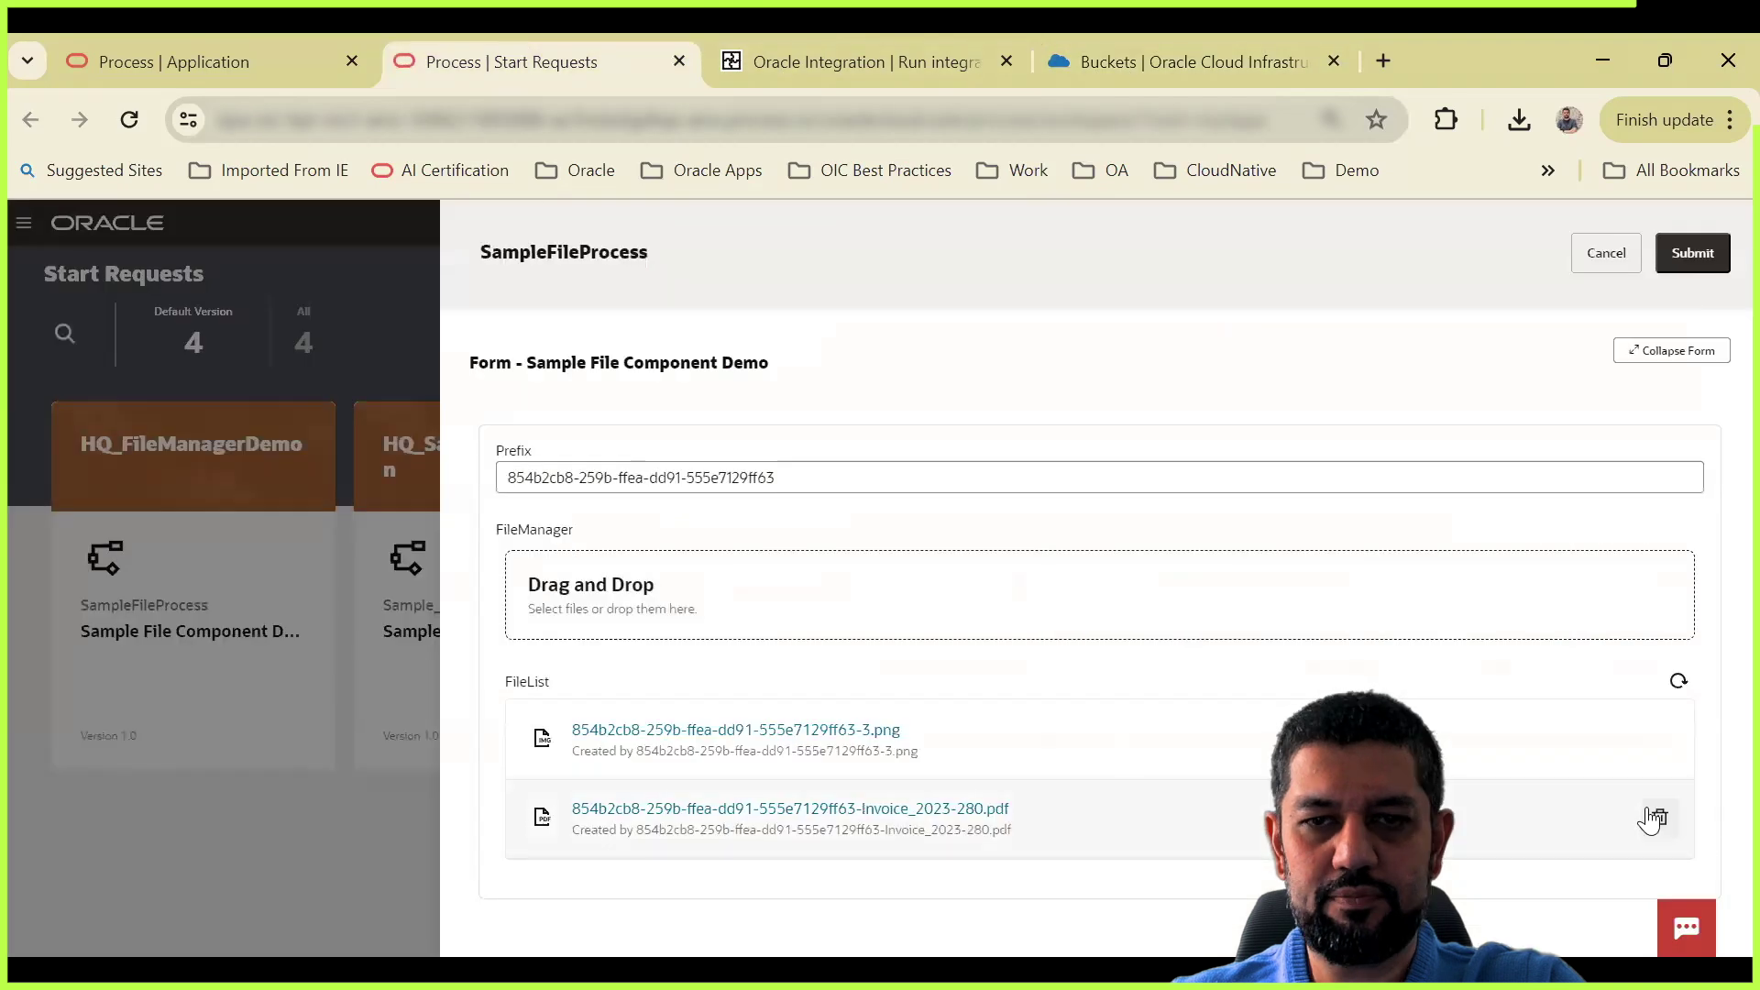
click(1662, 818)
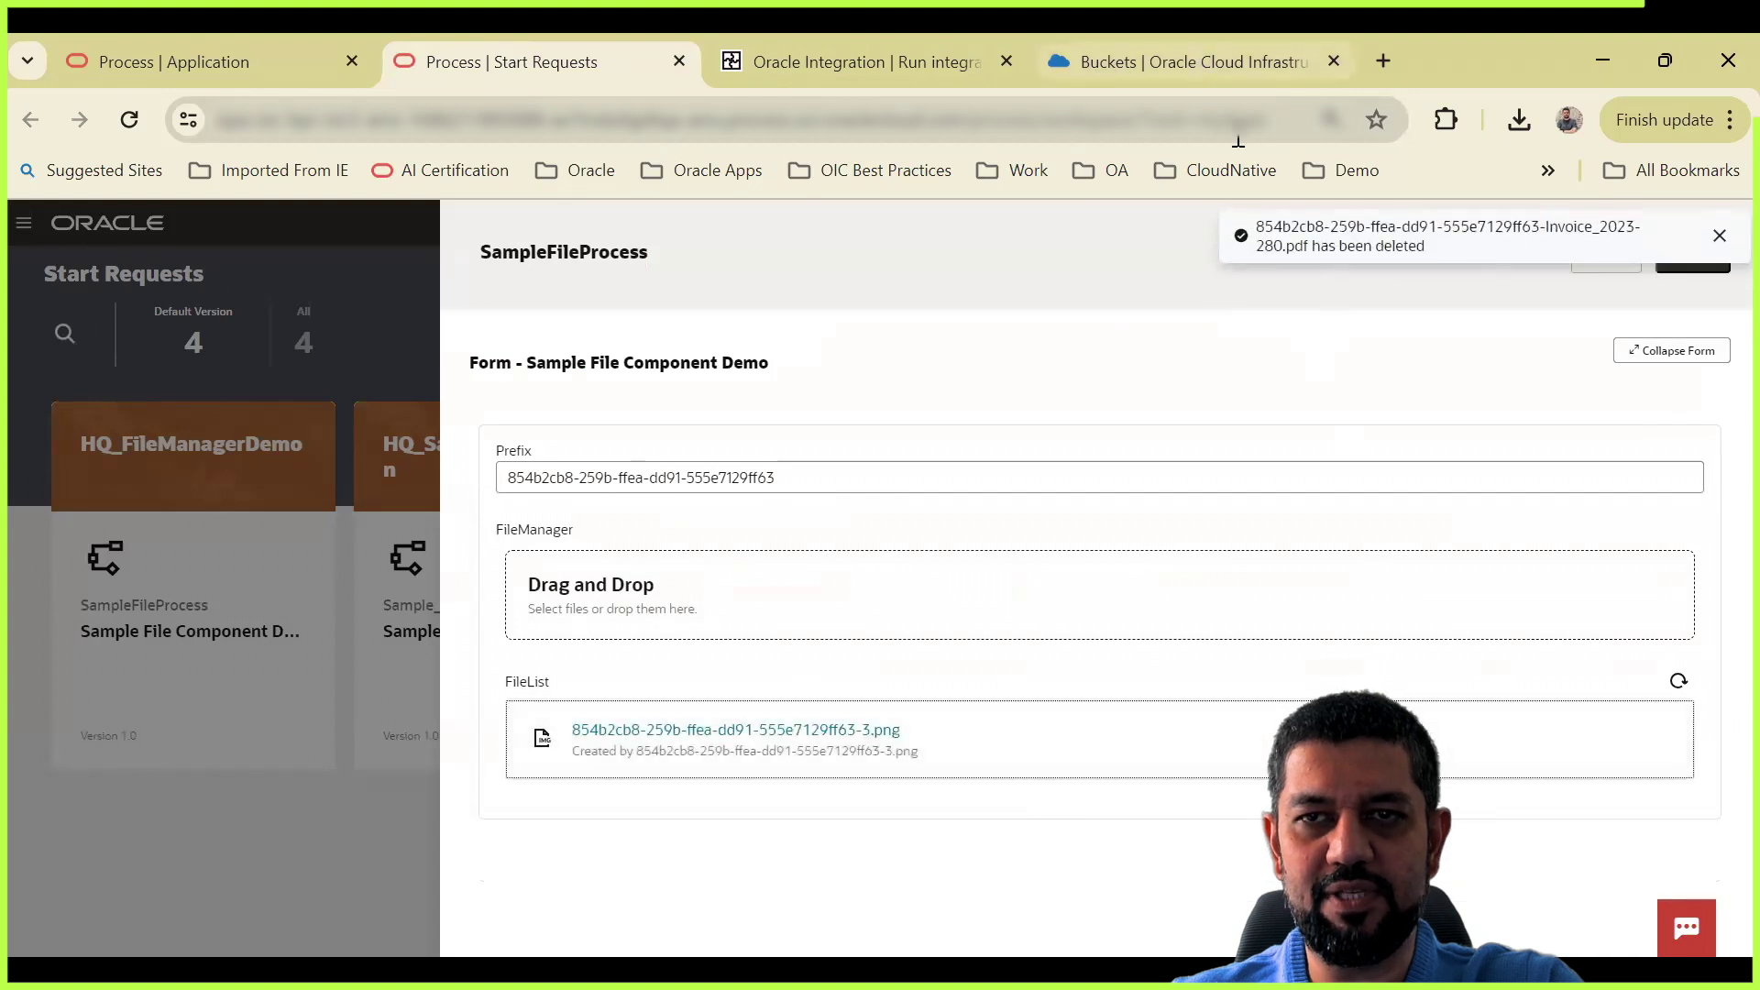
click(1190, 55)
click(530, 534)
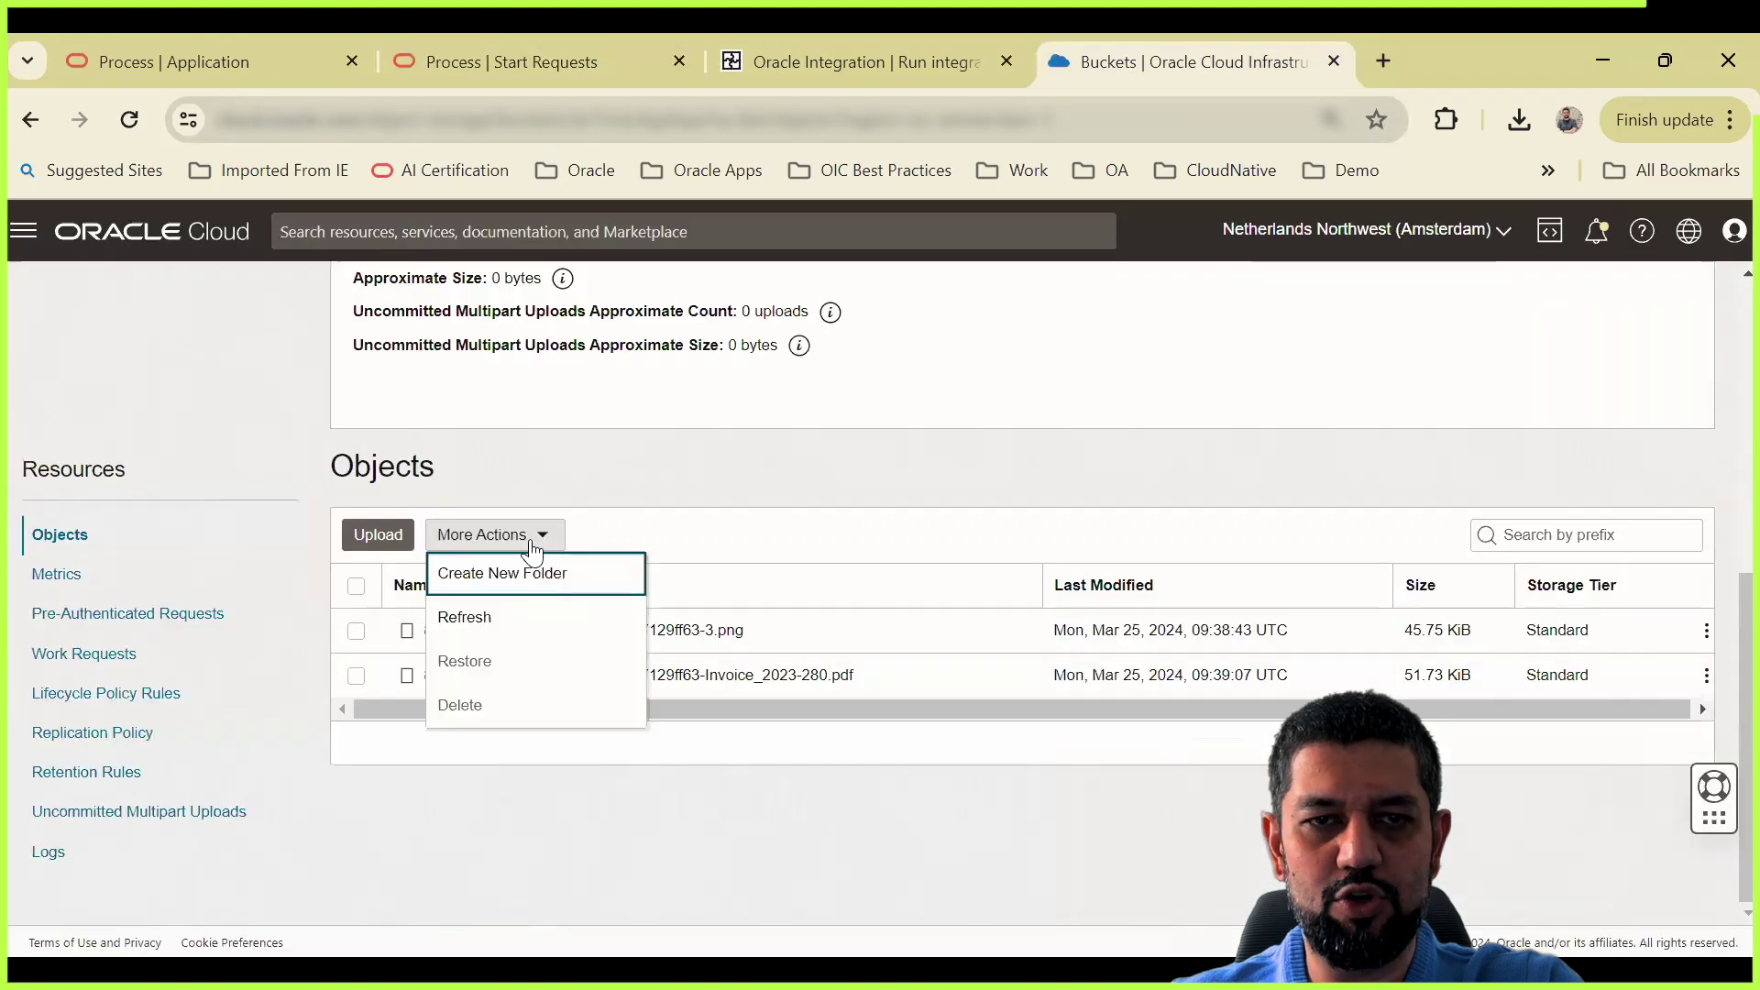
click(495, 624)
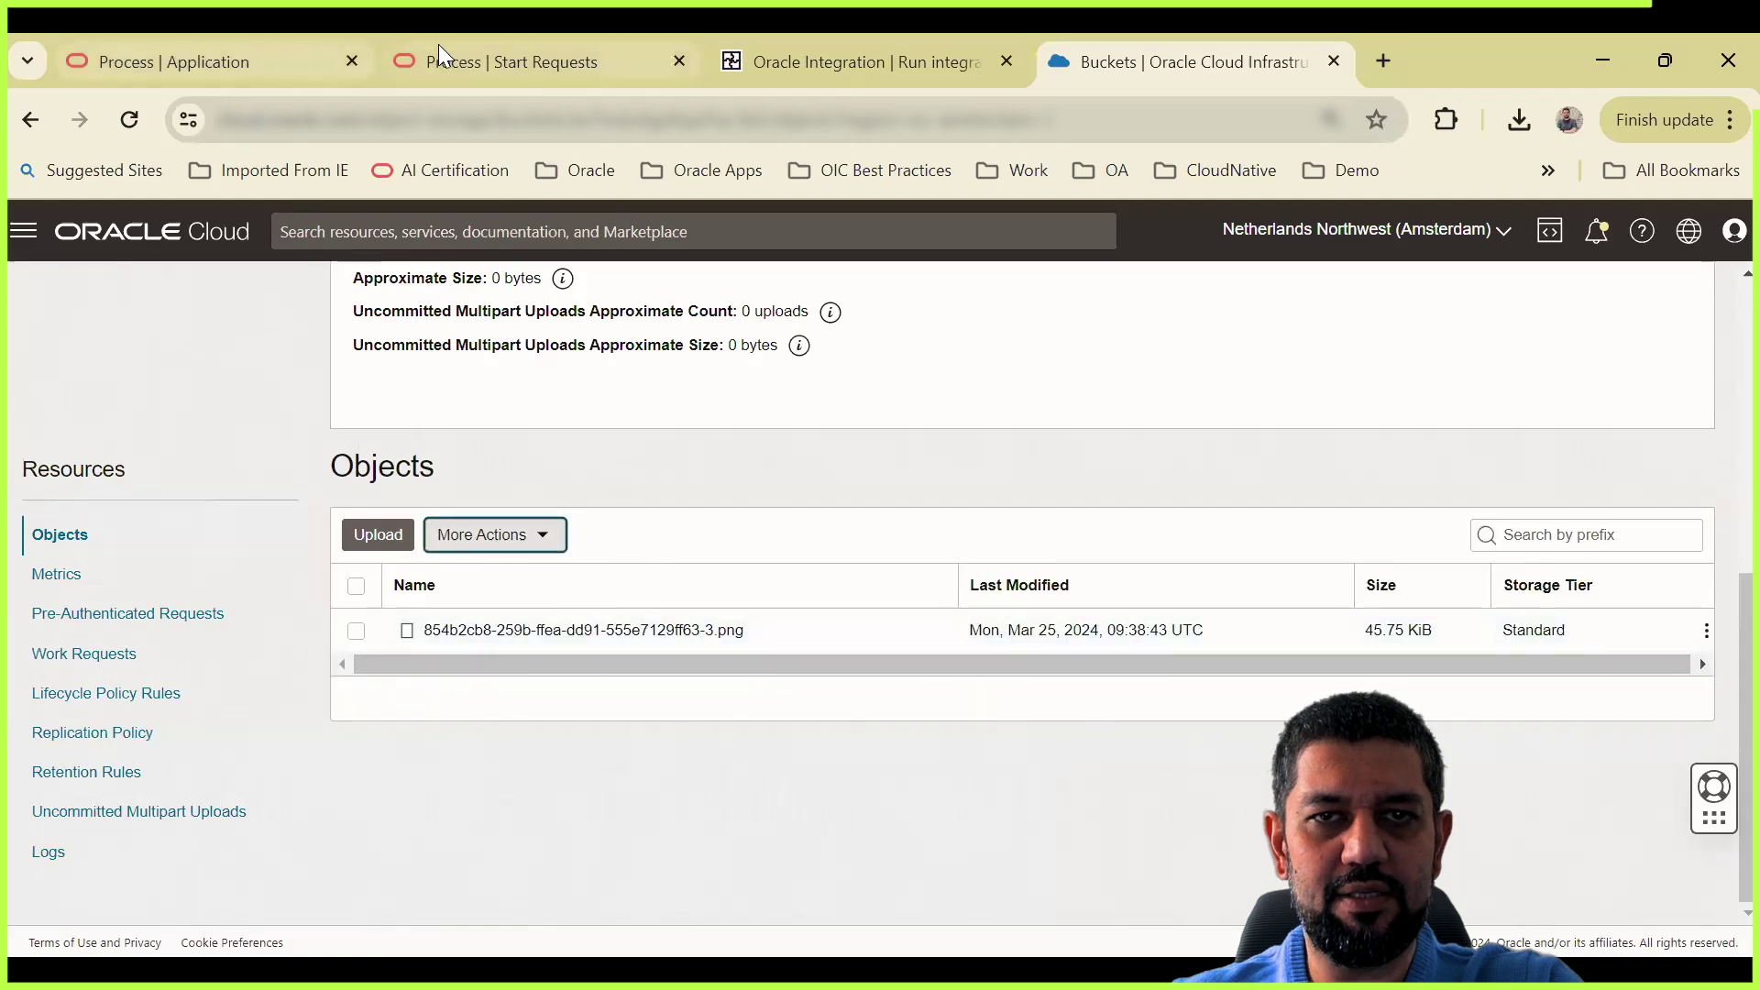
Step: Download the uploaded 3.png from the request form's FileList and show the downloaded file in its folder
click(464, 53)
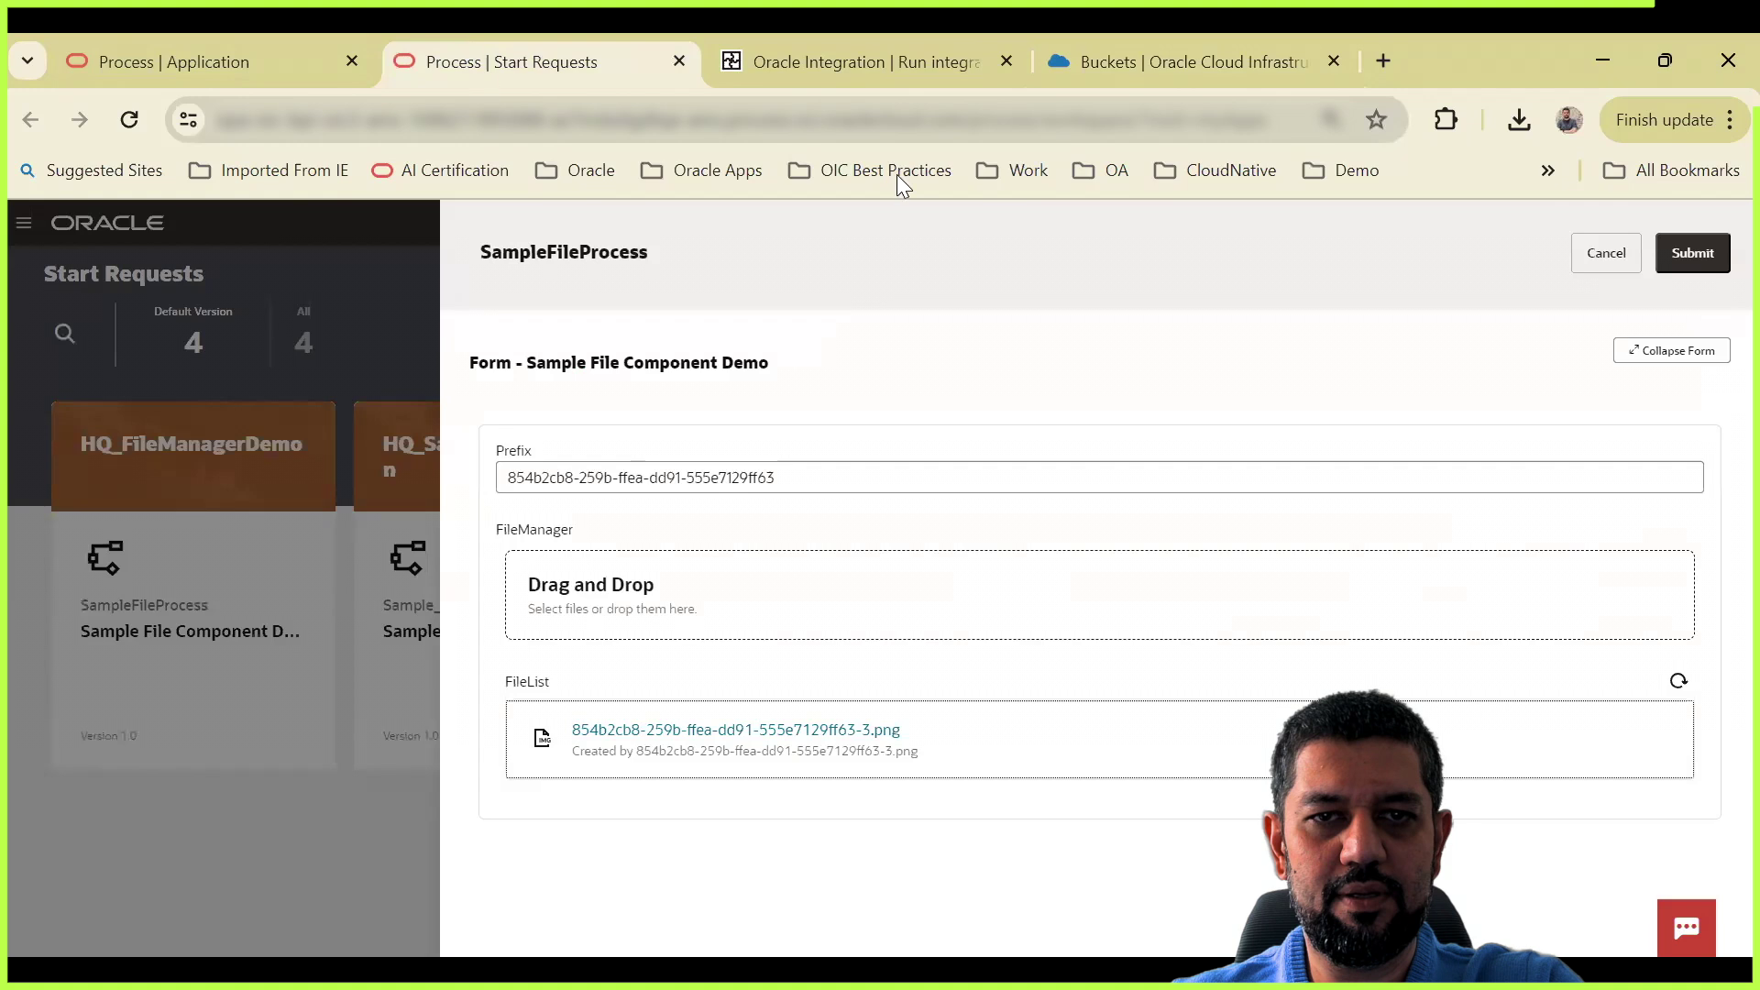
click(764, 733)
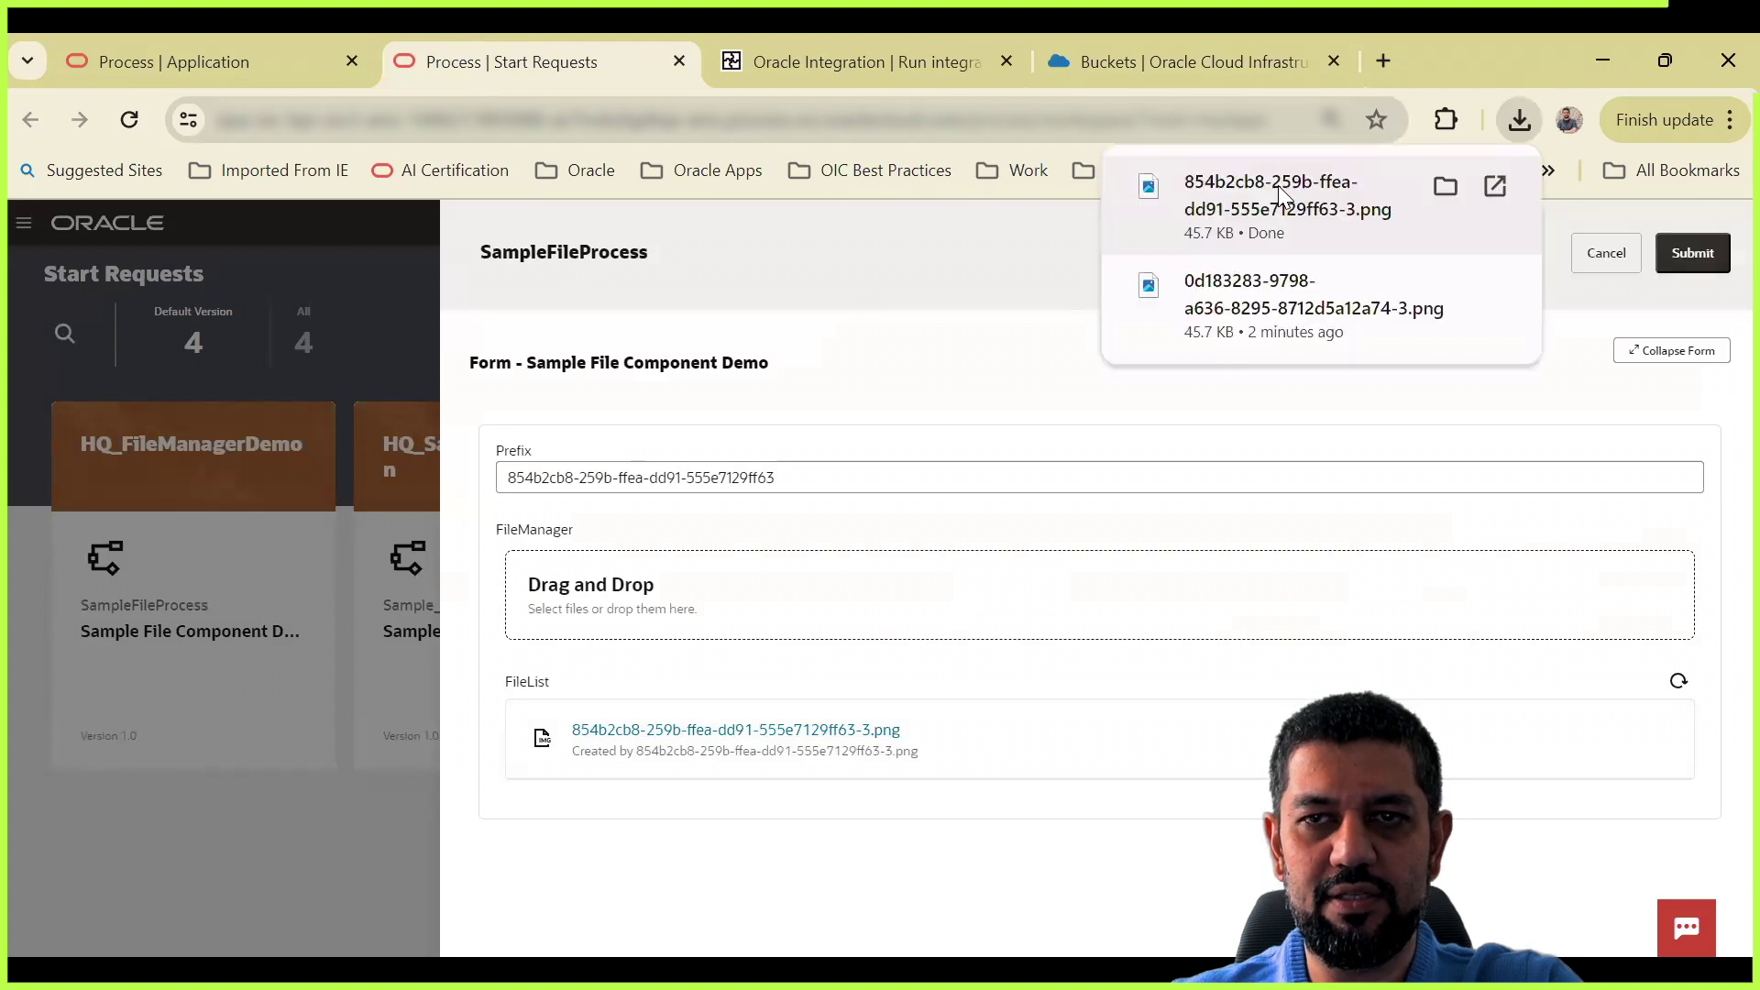
click(1451, 189)
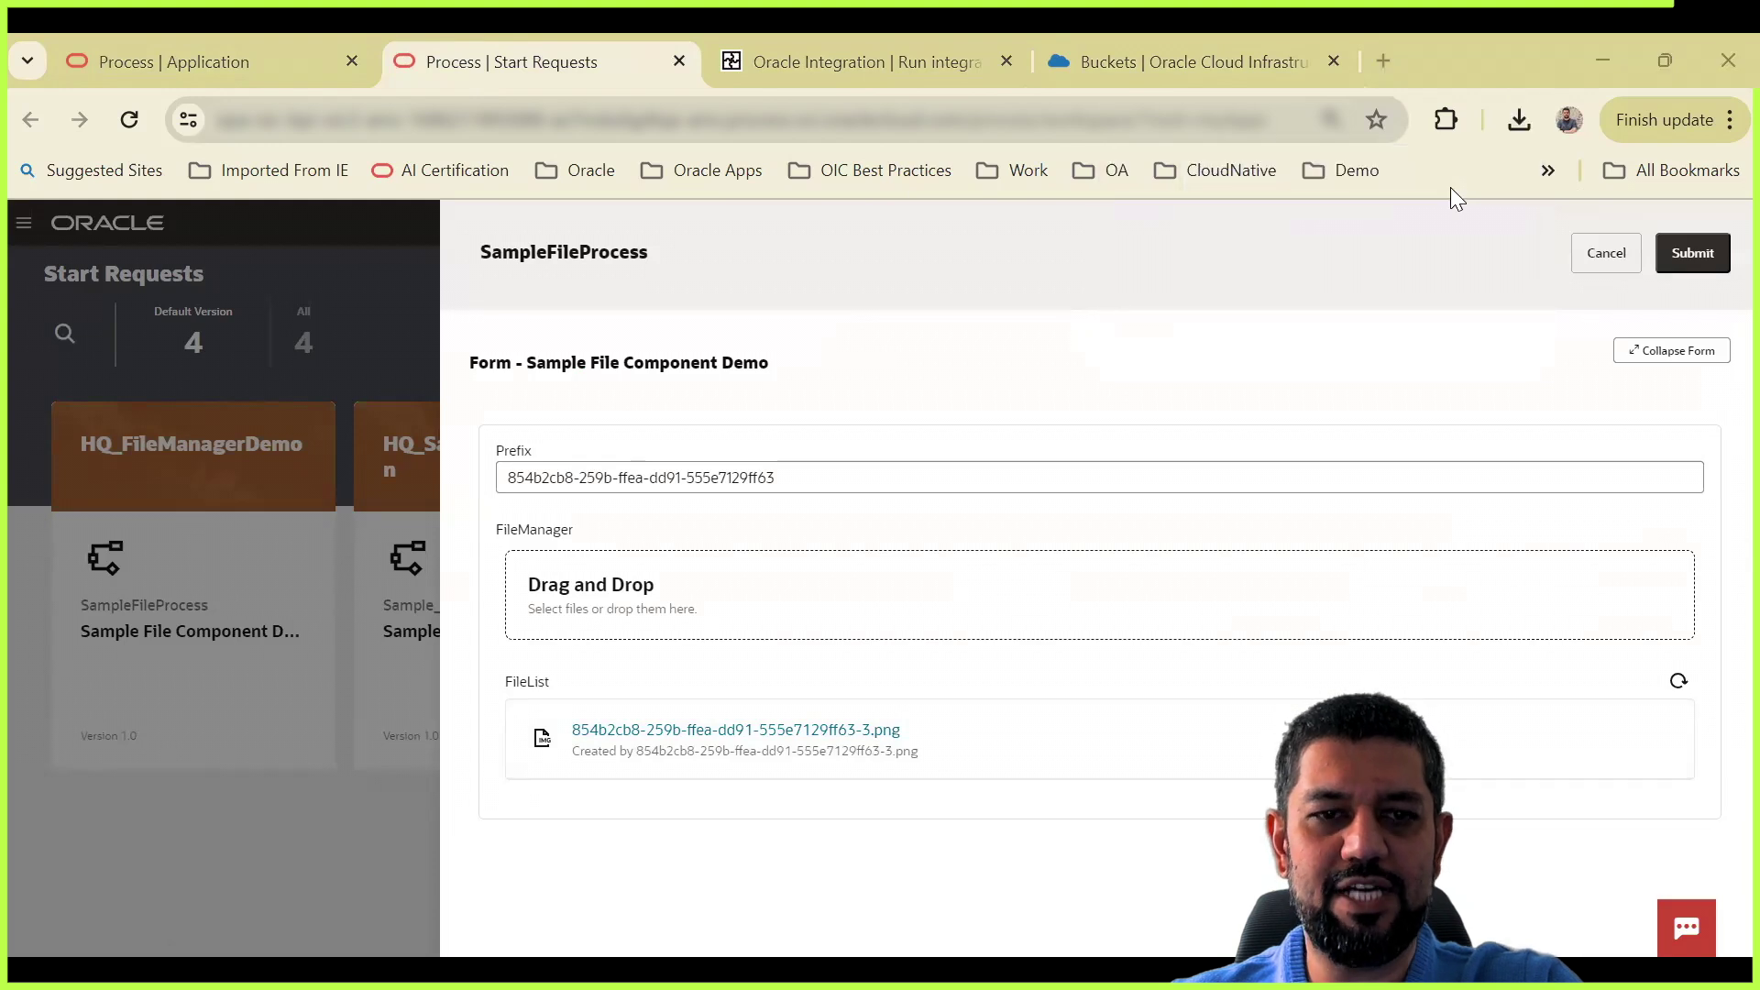
click(1457, 197)
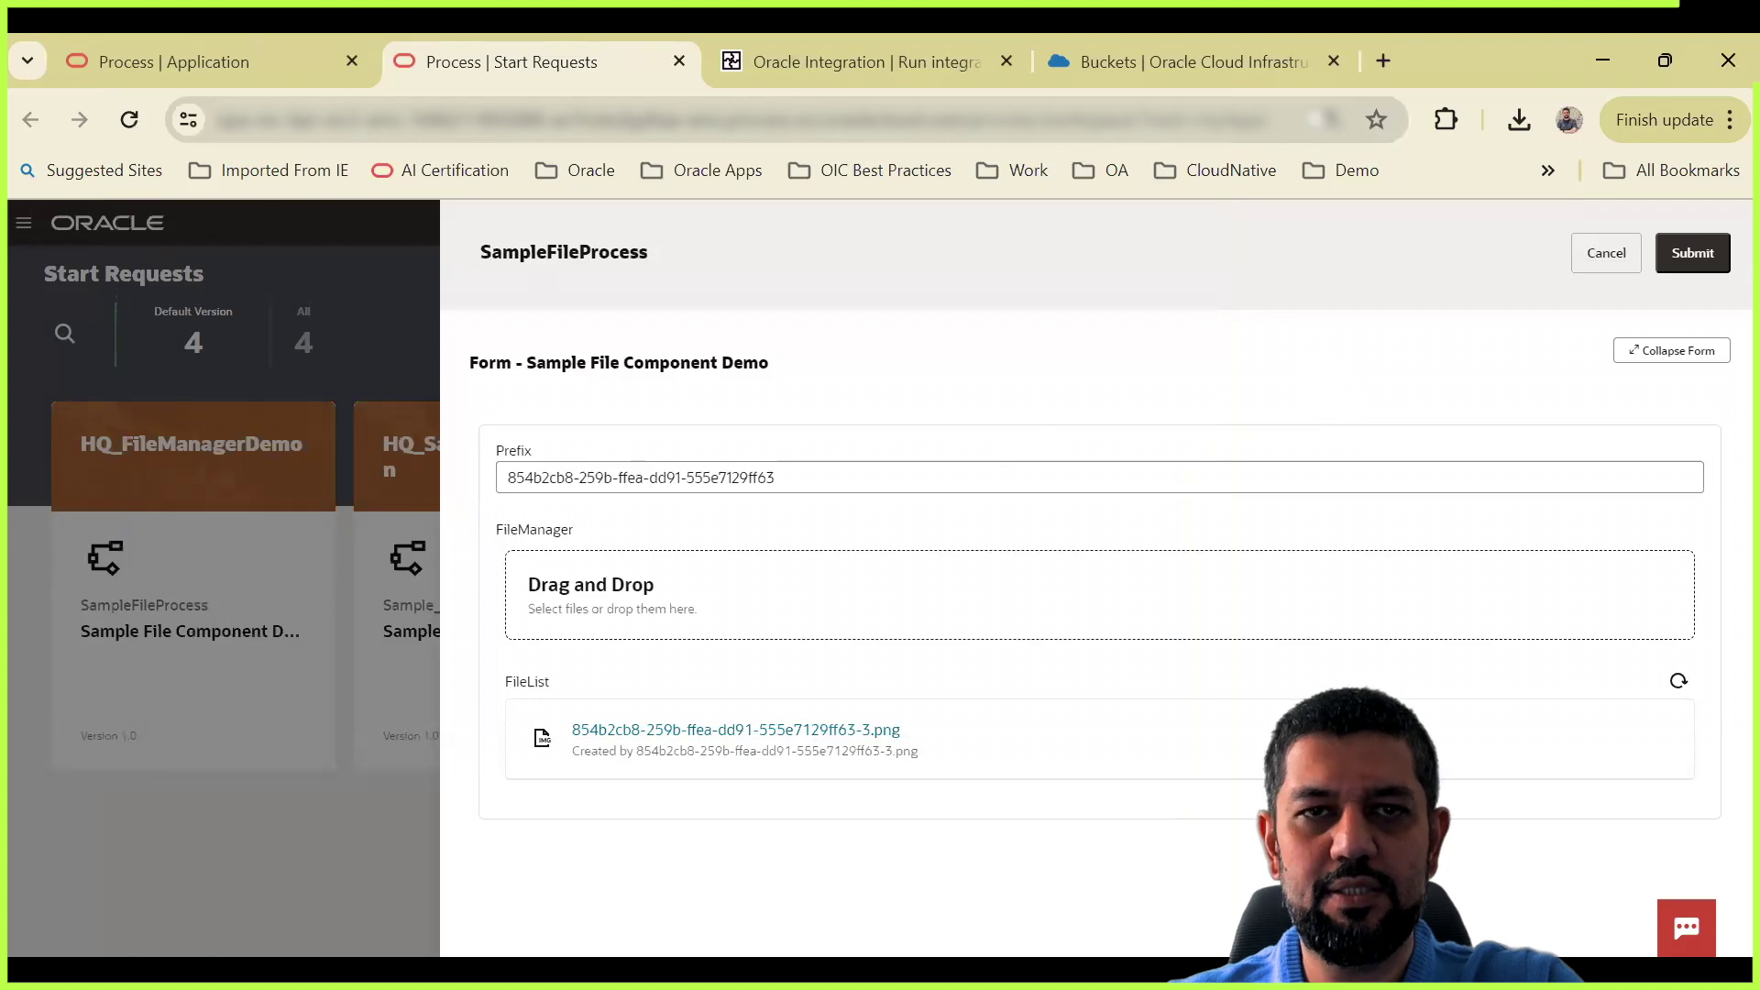
Step: Switch to Oracle Integration, review the HQ Object Storage project's integration statistics under Observe, and return to the presentation
click(821, 39)
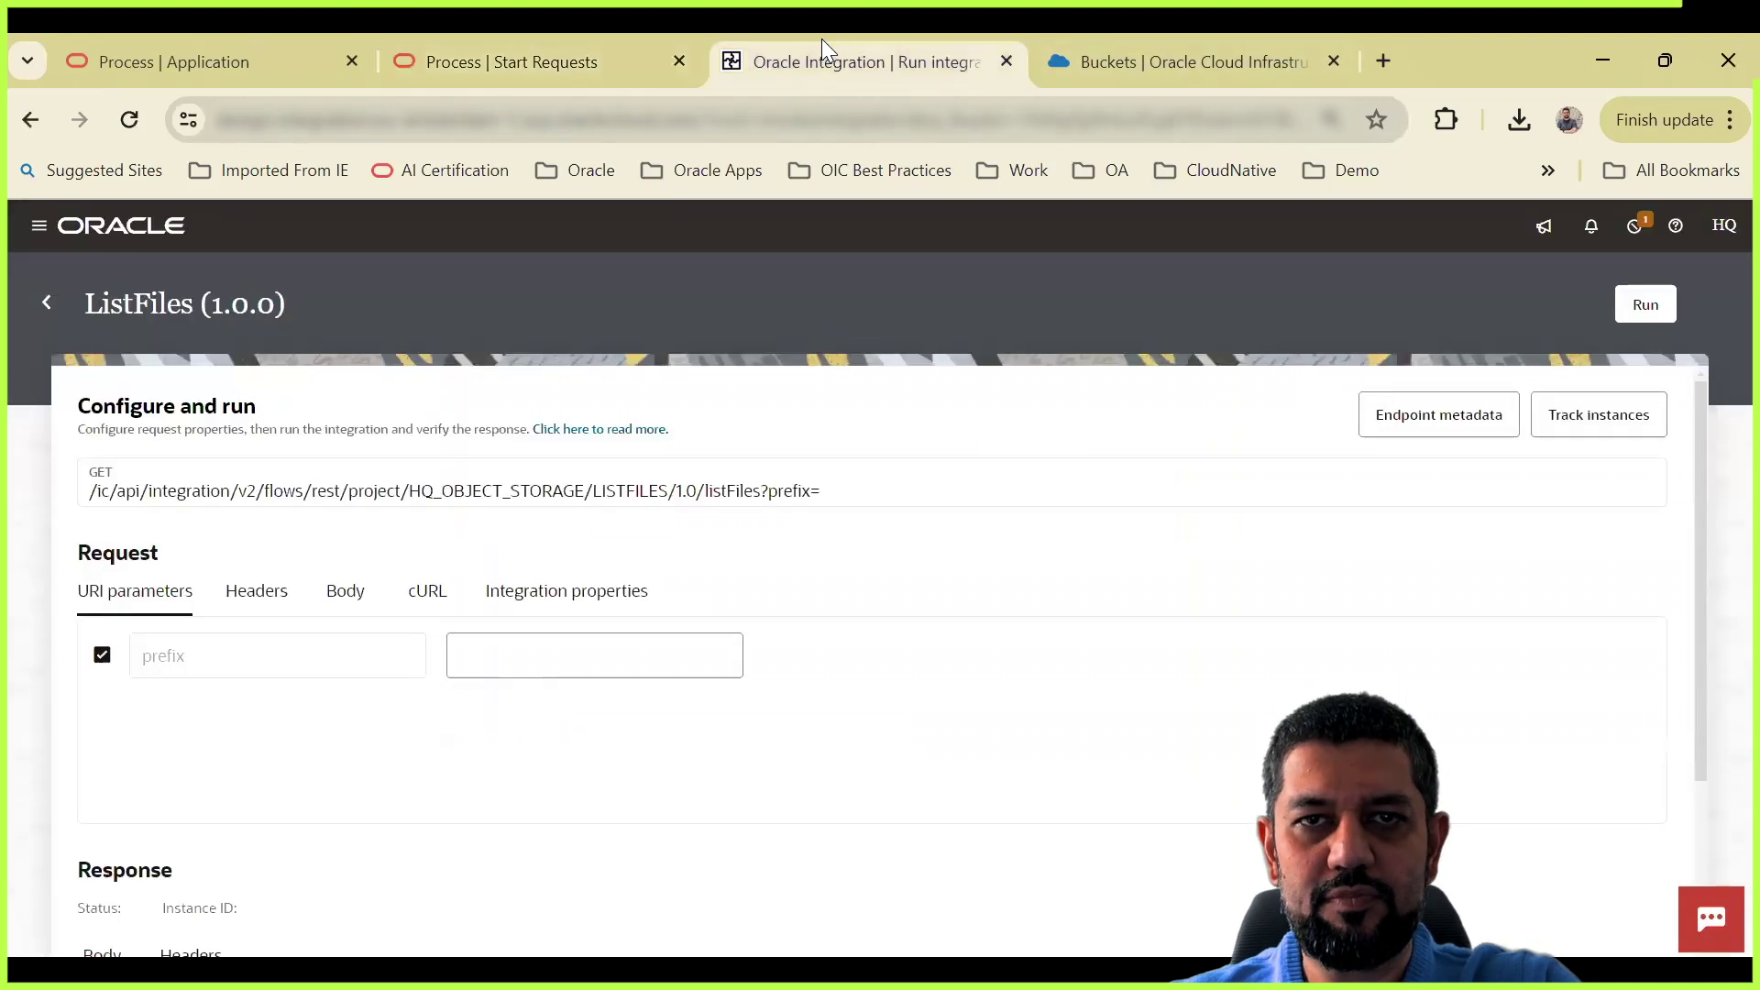
click(45, 305)
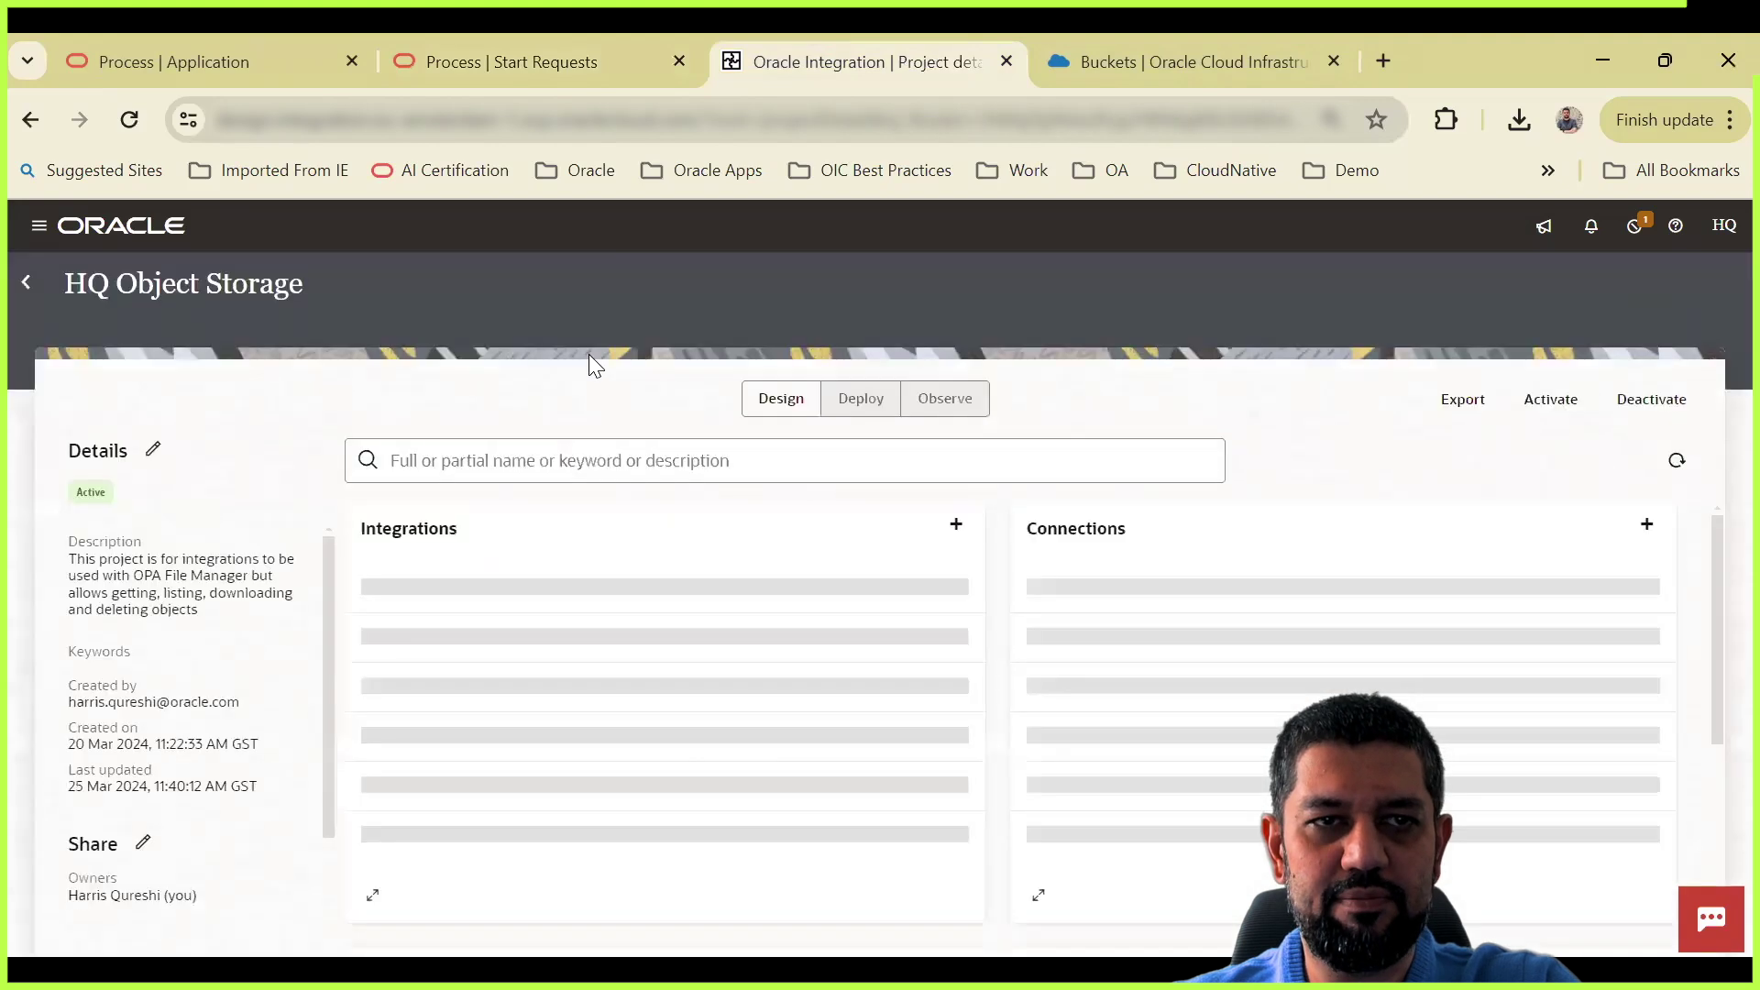
click(963, 404)
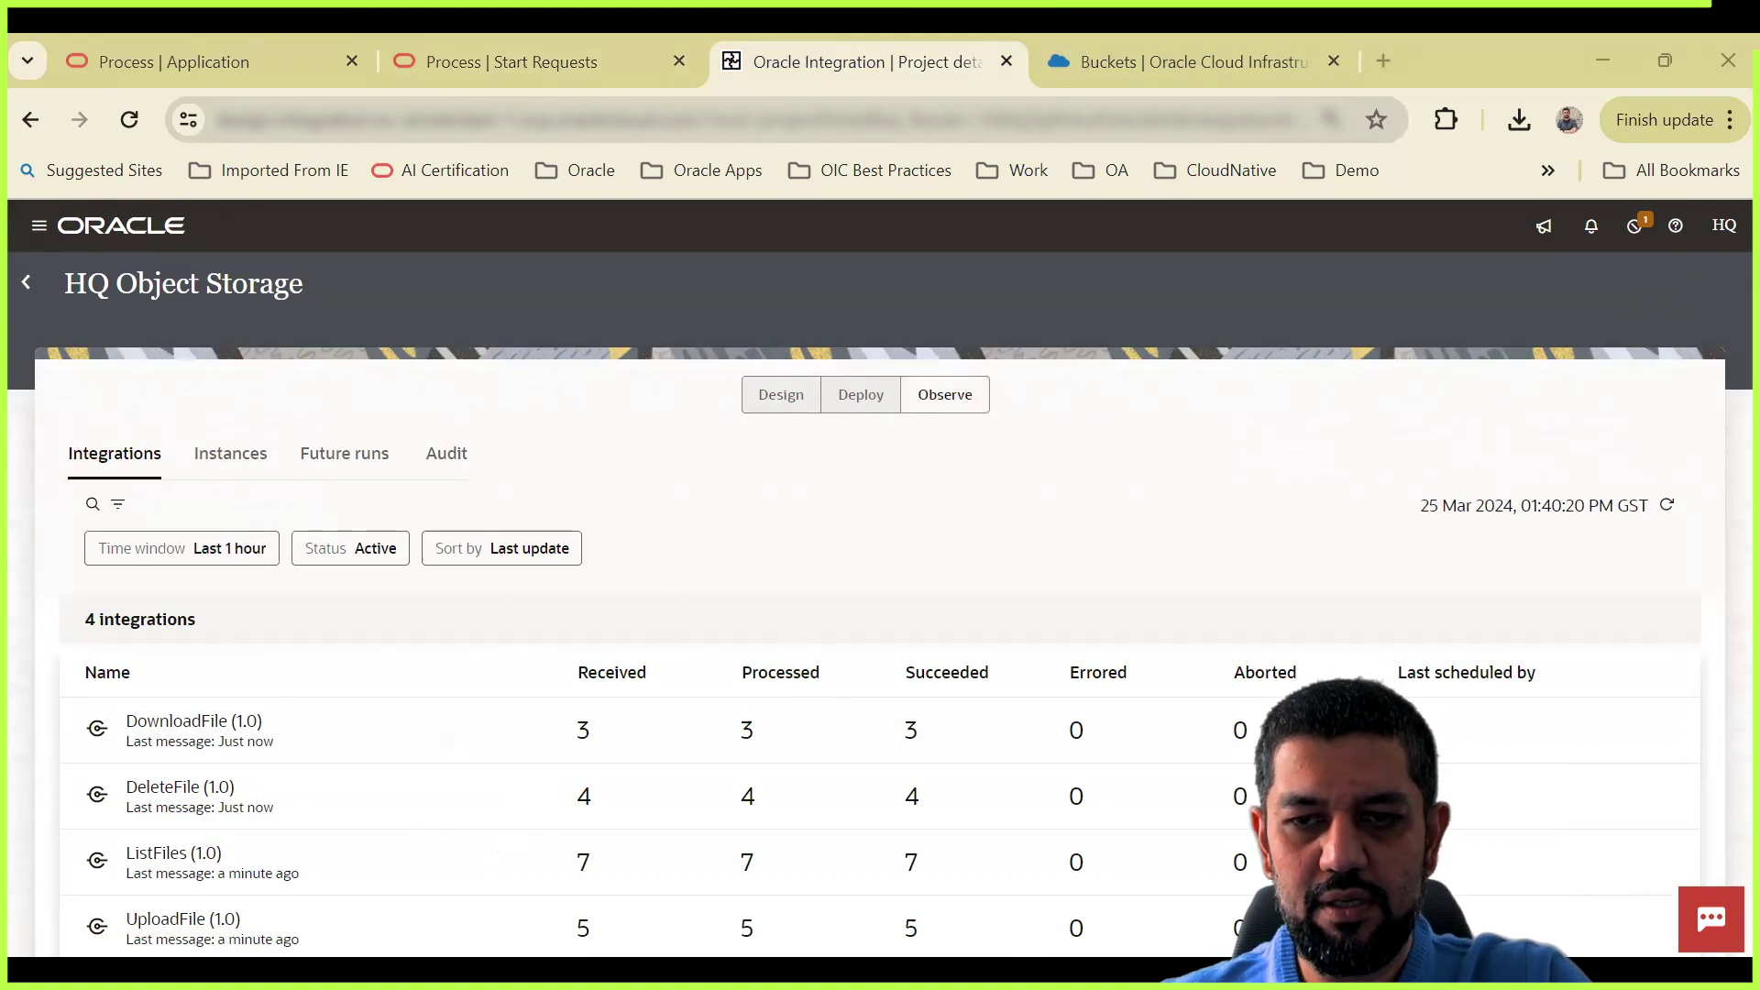
key(alt+Tab)
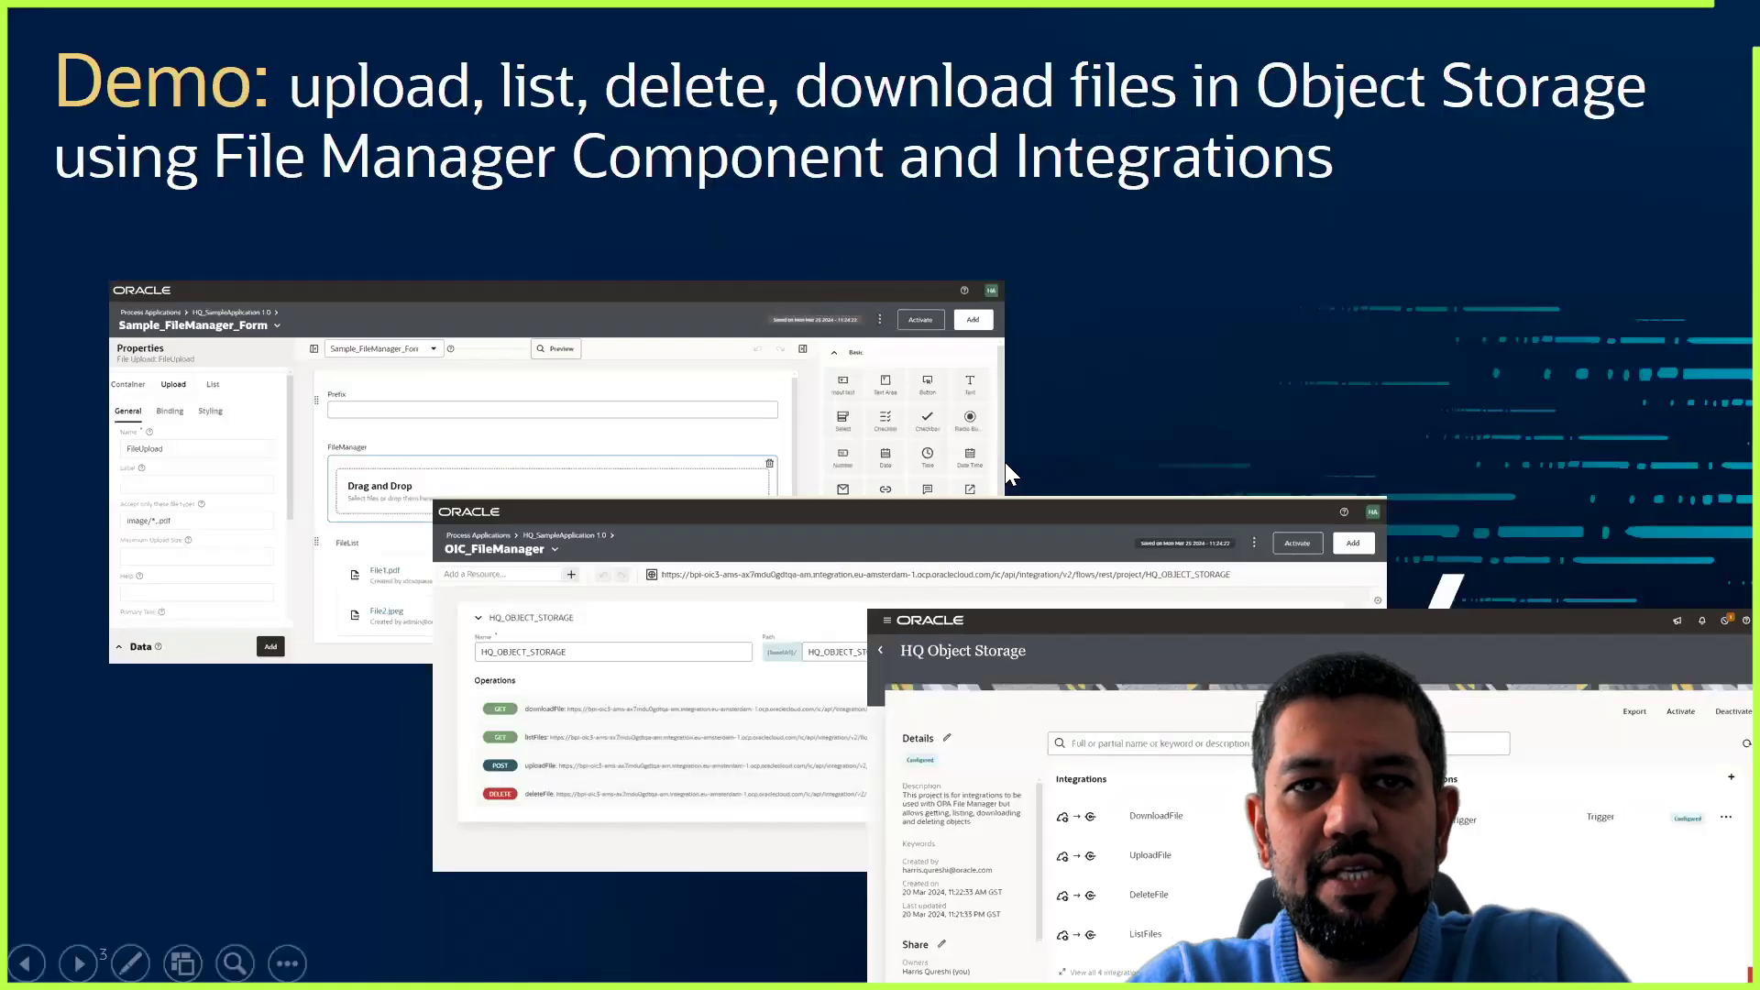